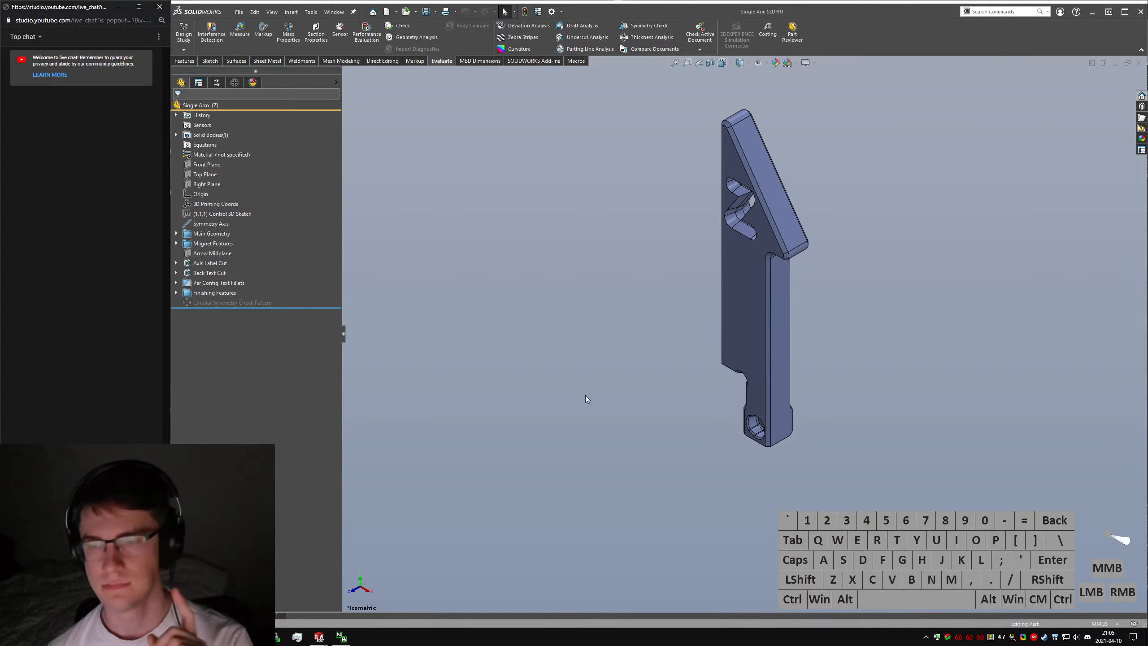
# Open the recent Triple Leg Assembly and show it in the isometric view.
pyautogui.click(698, 392)
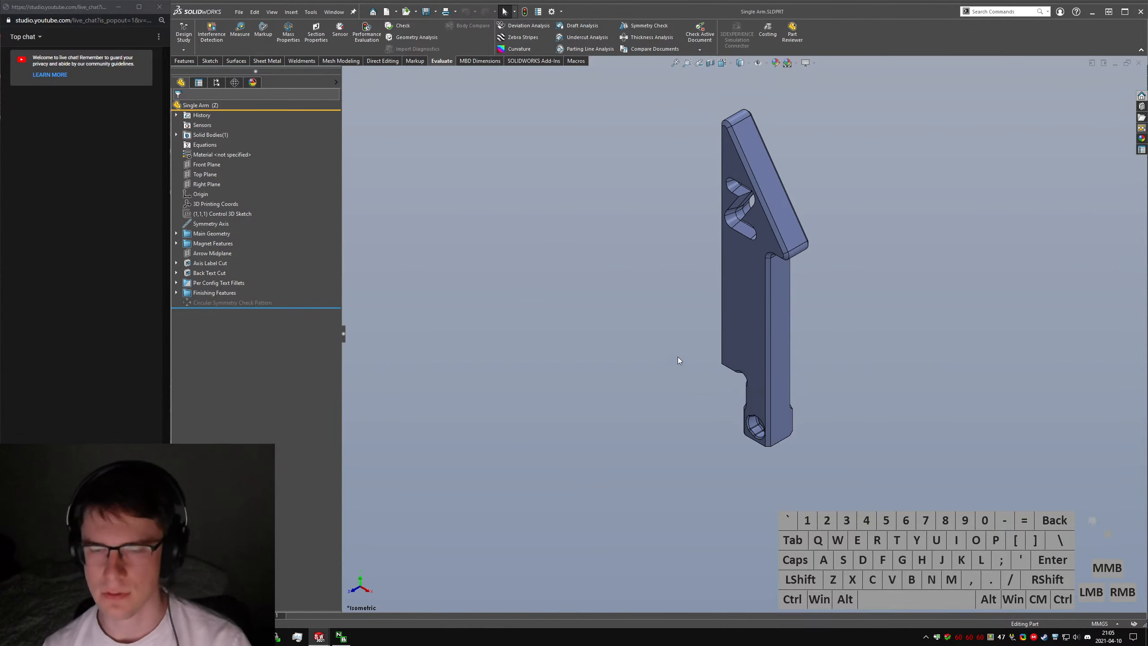
pyautogui.click(239, 12)
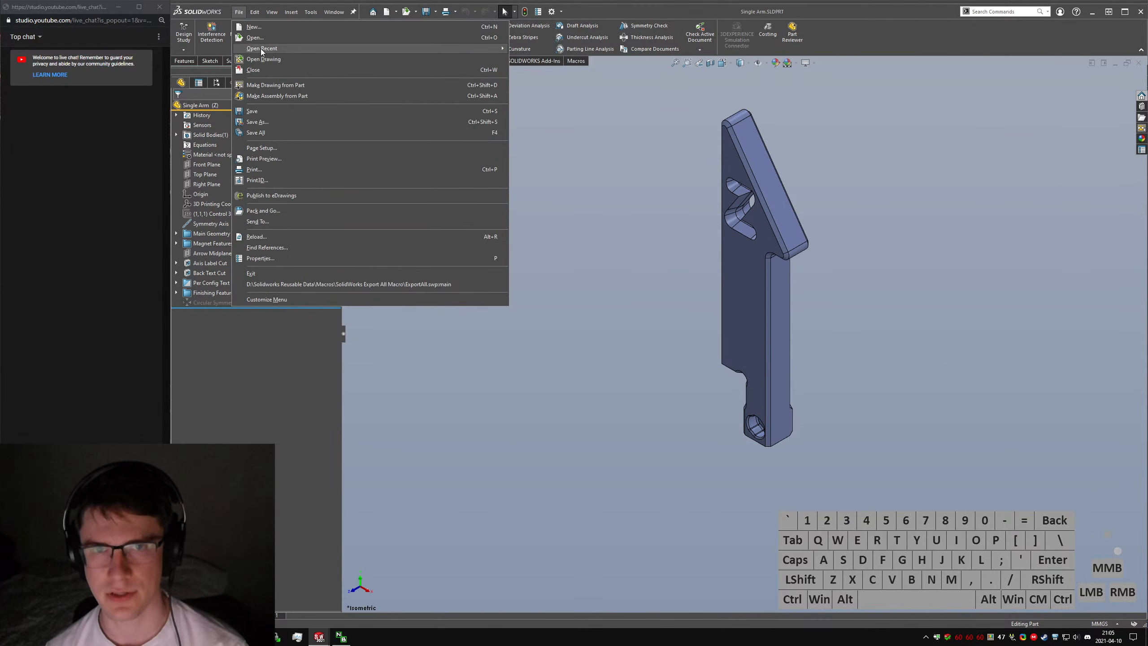
pyautogui.click(261, 49)
pyautogui.click(584, 70)
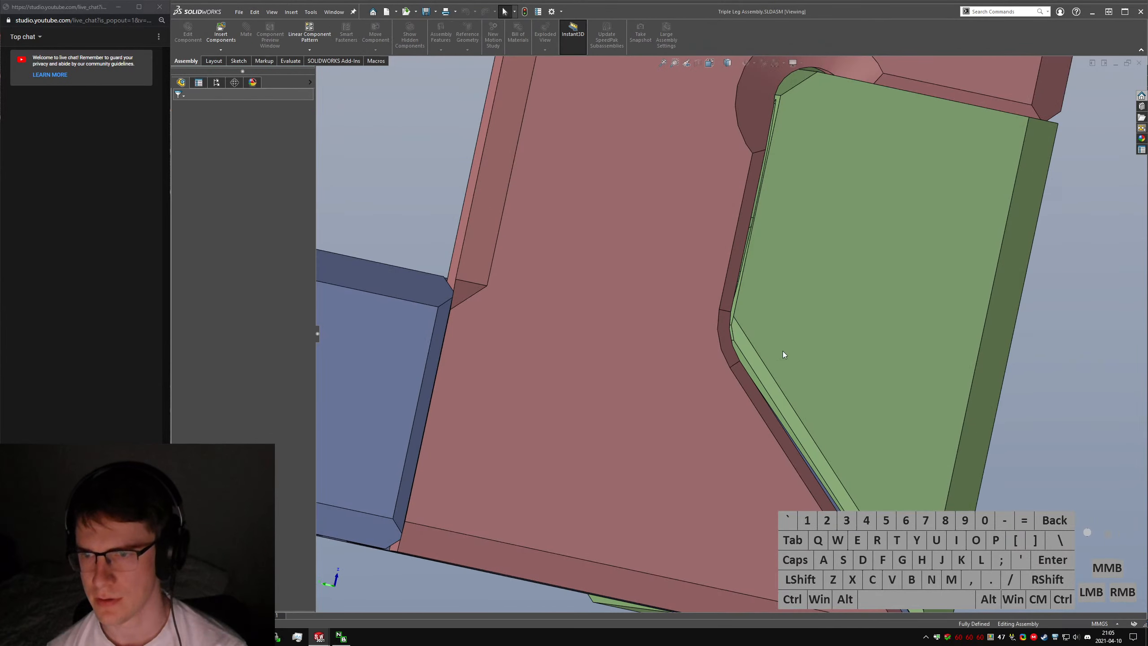
pyautogui.keyDown('ctrl'); pyautogui.click(929, 437); pyautogui.keyUp('ctrl')
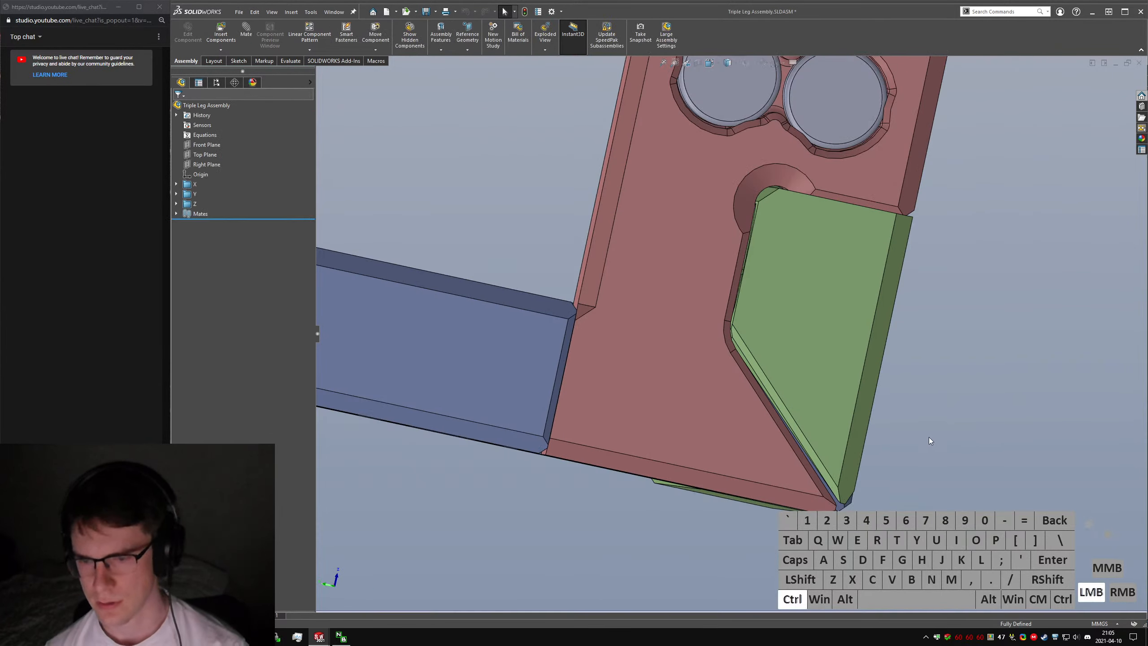
pyautogui.hotkey('ctrl', '7')
pyautogui.click(792, 387)
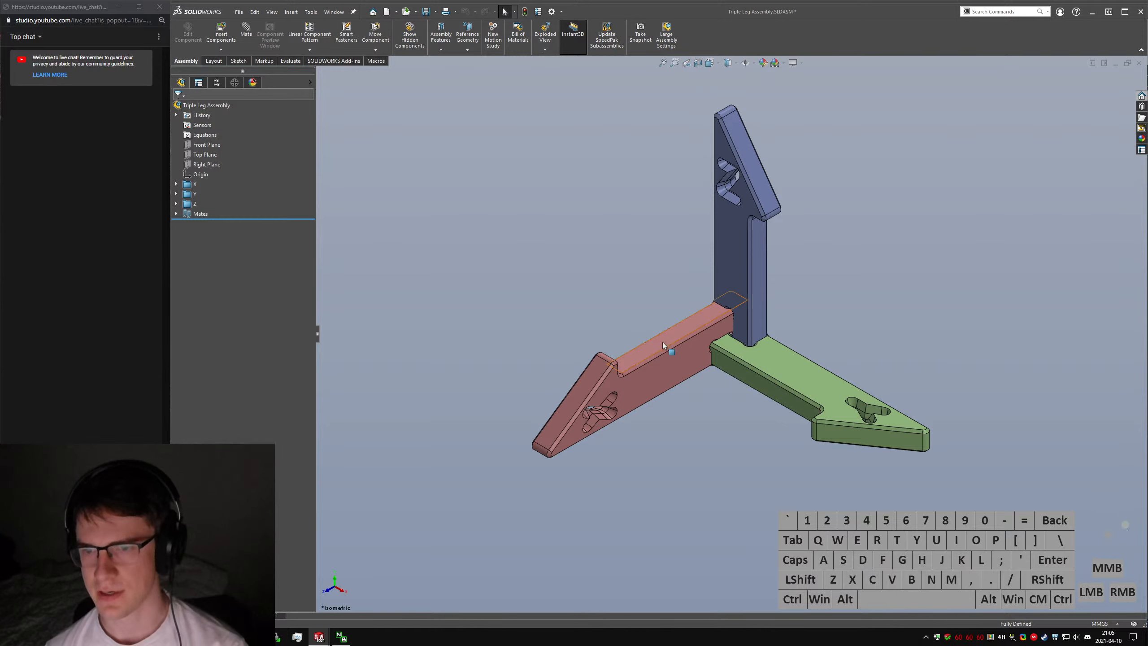
# Examine the three joined arms from several sides, including the GNOMON text and X cutout on the red arm.
pyautogui.moveTo(663, 343); pyautogui.dragTo(671, 342, button='middle')
pyautogui.moveTo(603, 365); pyautogui.dragTo(814, 324, button='middle')
pyautogui.scroll(-5, 909, 330)
pyautogui.scroll(5, 909, 329)
pyautogui.scroll(-5, 781, 338)
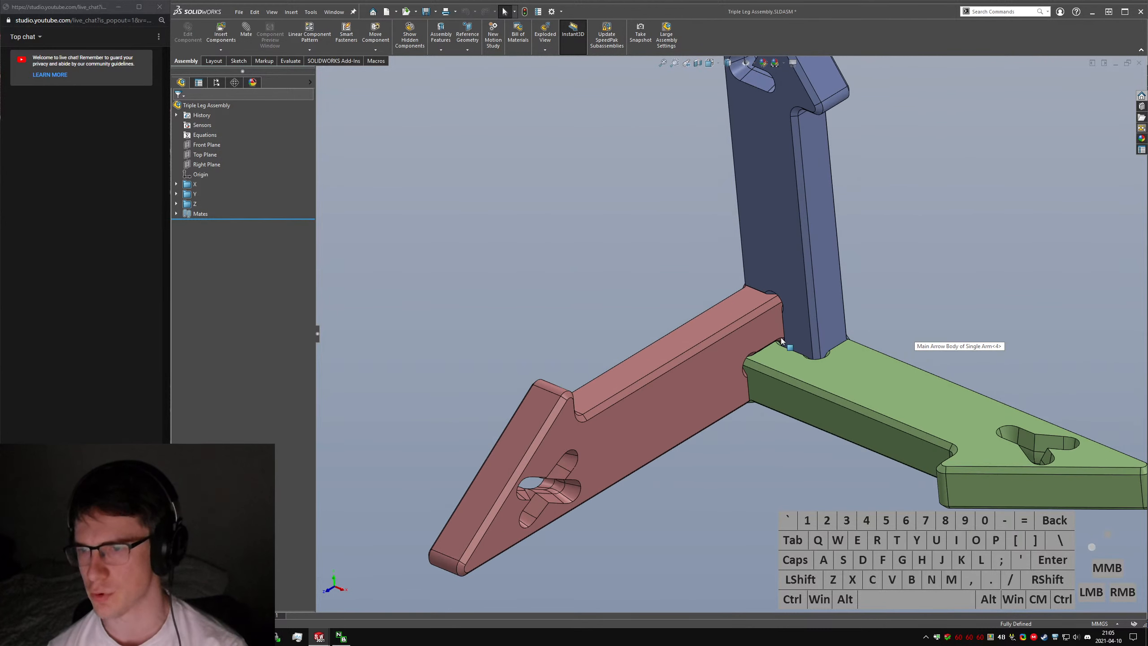
pyautogui.moveTo(730, 323); pyautogui.dragTo(913, 398, button='middle')
pyautogui.scroll(-5, 913, 398)
pyautogui.moveTo(770, 381); pyautogui.dragTo(730, 470, button='middle')
pyautogui.scroll(5, 843, 393)
pyautogui.scroll(-3, 718, 379)
pyautogui.scroll(5, 726, 384)
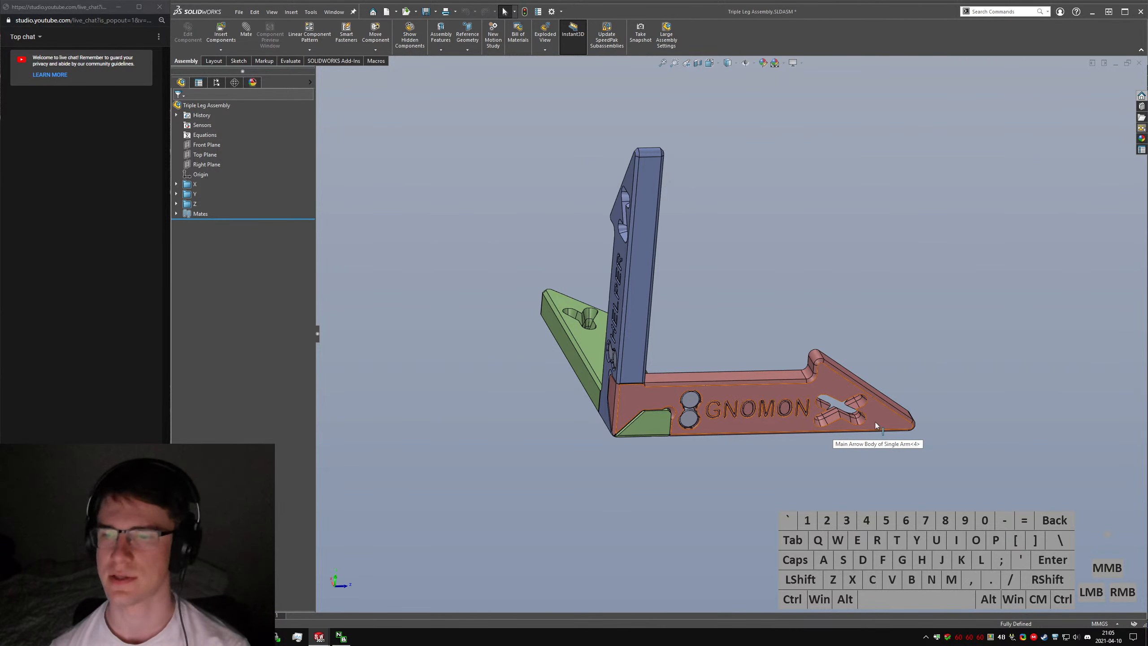
pyautogui.scroll(-6, 838, 405)
pyautogui.moveTo(755, 396); pyautogui.dragTo(747, 371, button='middle')
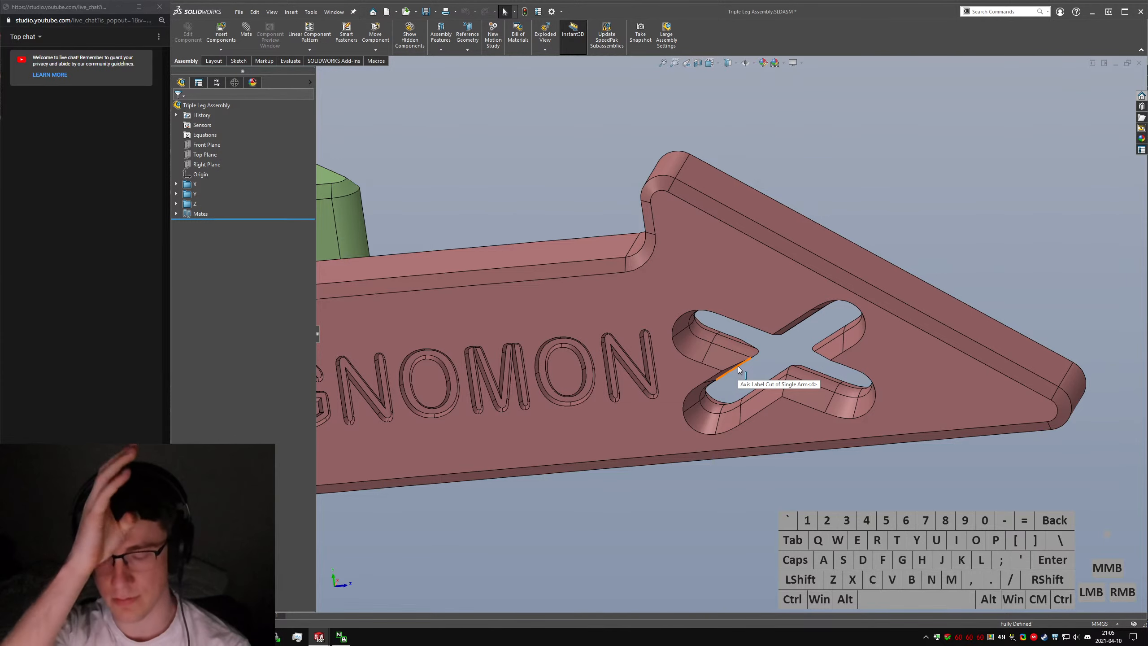
# Examine how the three arms meet at the central joint, viewing the assembly from the front and from above.
pyautogui.scroll(6, 738, 367)
pyautogui.moveTo(626, 303); pyautogui.dragTo(700, 319, button='middle')
pyautogui.scroll(3, 554, 364)
pyautogui.moveTo(550, 362); pyautogui.dragTo(727, 356, button='middle')
pyautogui.scroll(-4, 653, 267)
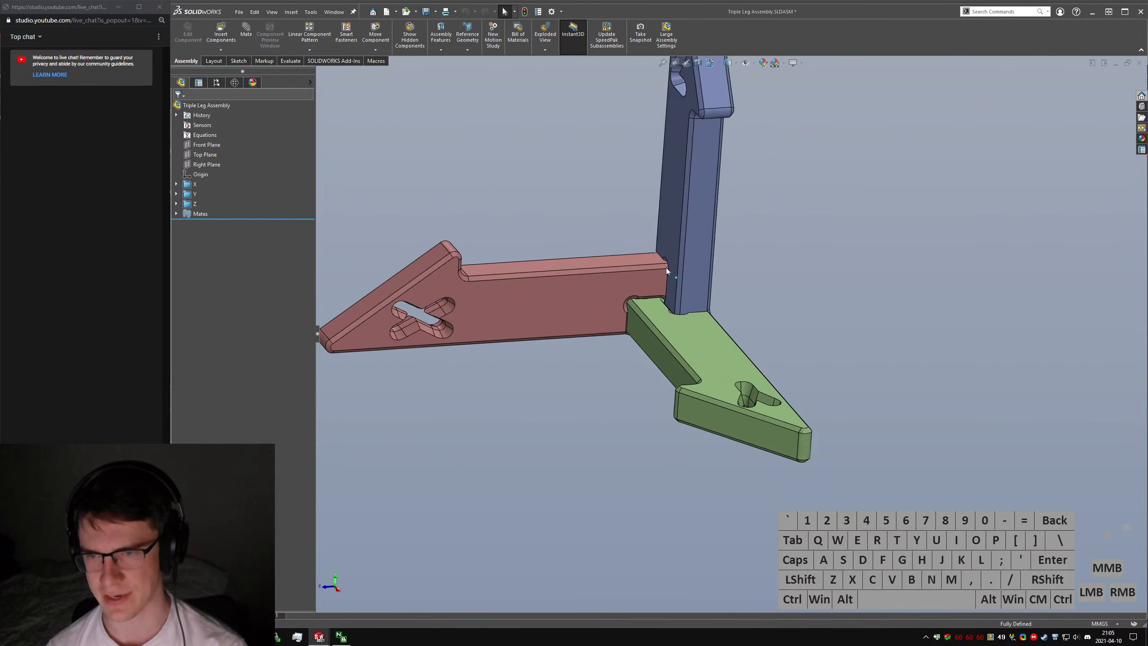
pyautogui.moveTo(666, 267); pyautogui.dragTo(647, 337, button='middle')
pyautogui.scroll(2, 725, 229)
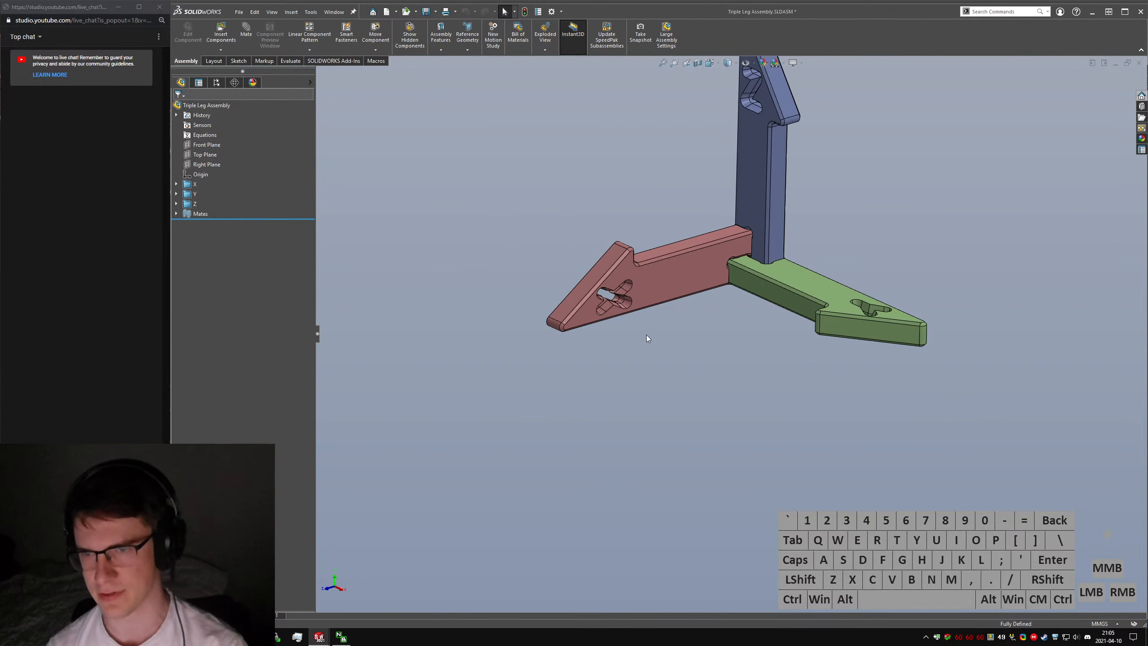
pyautogui.moveTo(748, 210); pyautogui.dragTo(634, 330, button='middle')
pyautogui.scroll(-5, 646, 321)
pyautogui.scroll(5, 709, 348)
pyautogui.moveTo(713, 346); pyautogui.dragTo(787, 187, button='middle')
pyautogui.scroll(5, 866, 211)
pyautogui.scroll(-3, 702, 323)
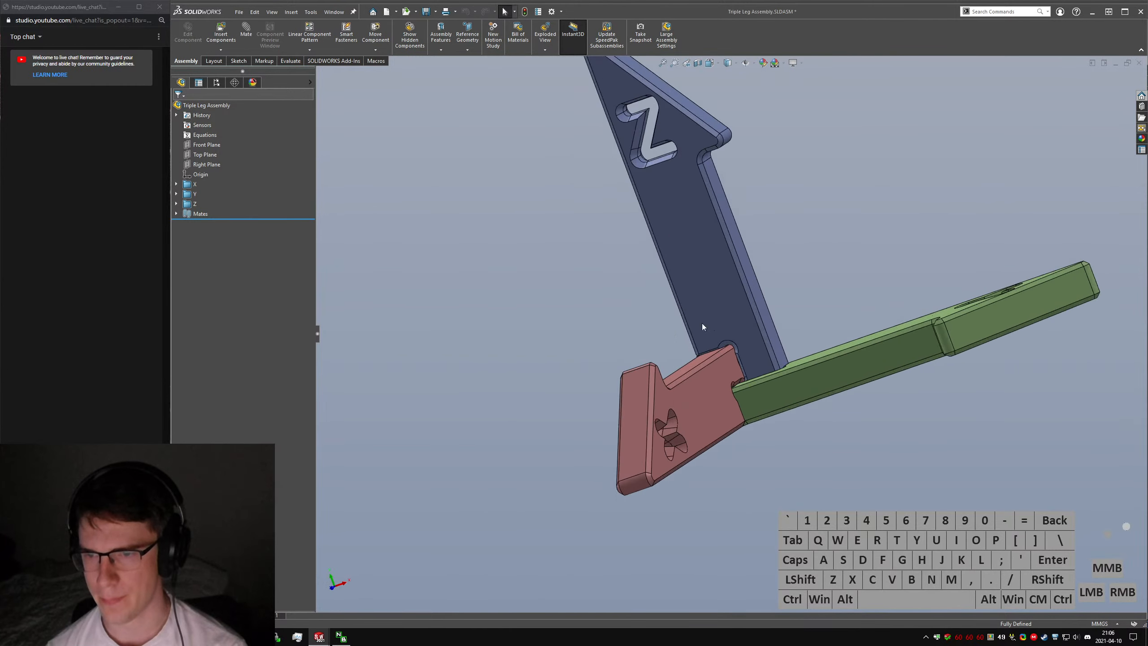
# Inspect the interlocking corner from behind and the round magnet pockets beside the GNOMON text.
pyautogui.moveTo(701, 322); pyautogui.dragTo(805, 389, button='middle')
pyautogui.scroll(-4, 748, 409)
pyautogui.moveTo(743, 409); pyautogui.dragTo(726, 344, button='middle')
pyautogui.scroll(2, 725, 344)
pyautogui.scroll(-3, 723, 348)
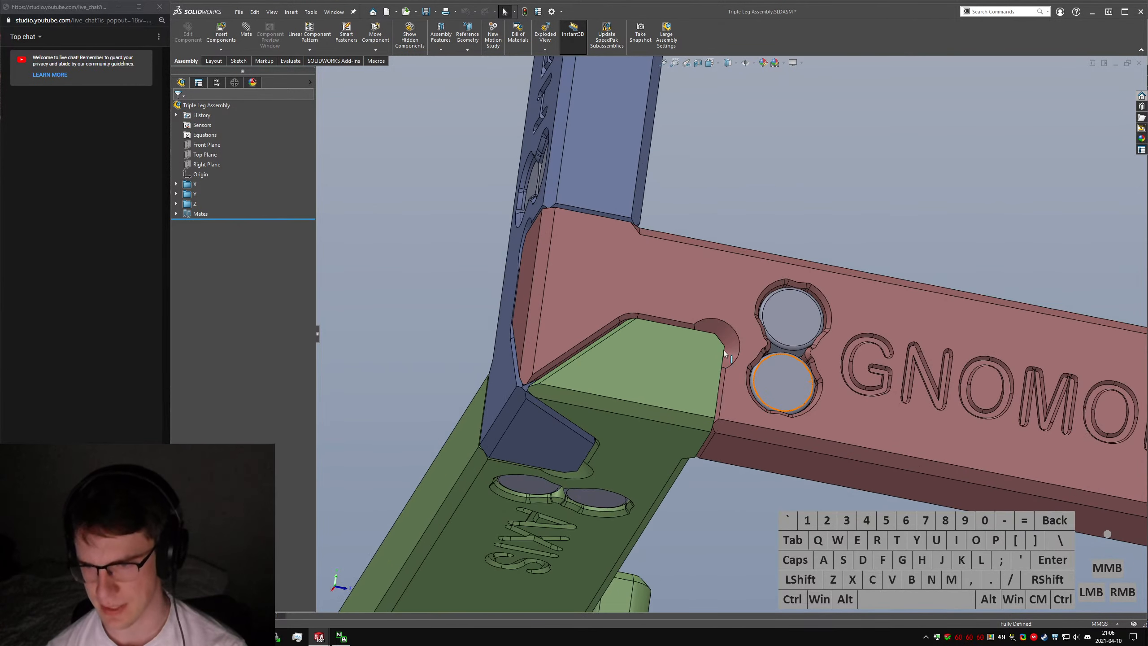
pyautogui.scroll(-6, 798, 307)
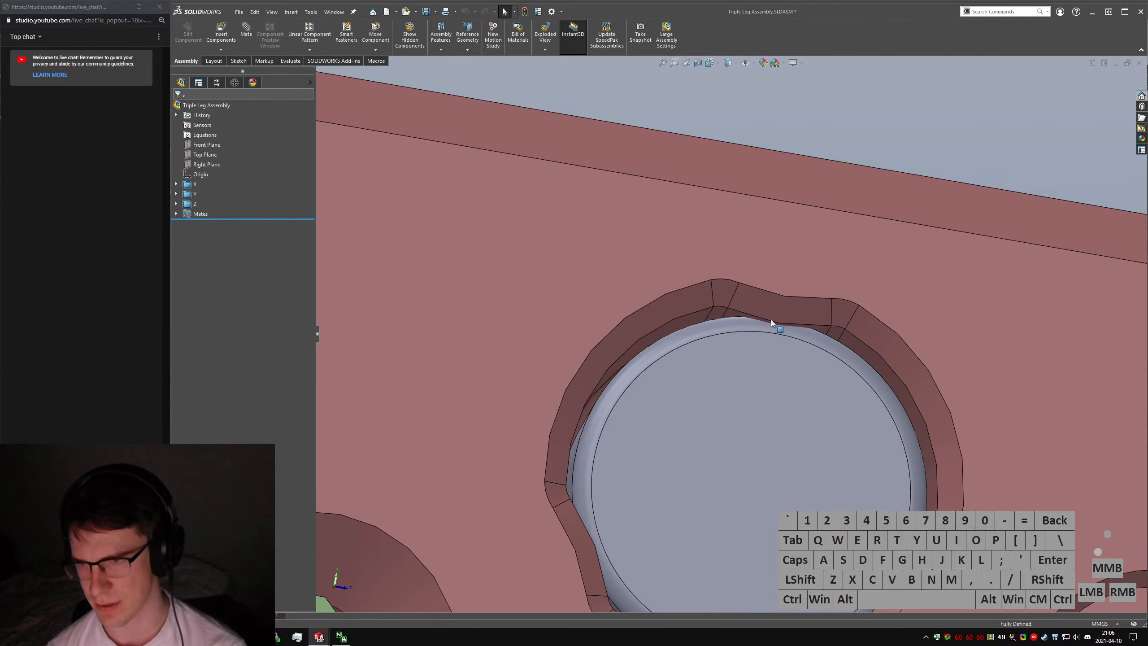
pyautogui.scroll(5, 796, 328)
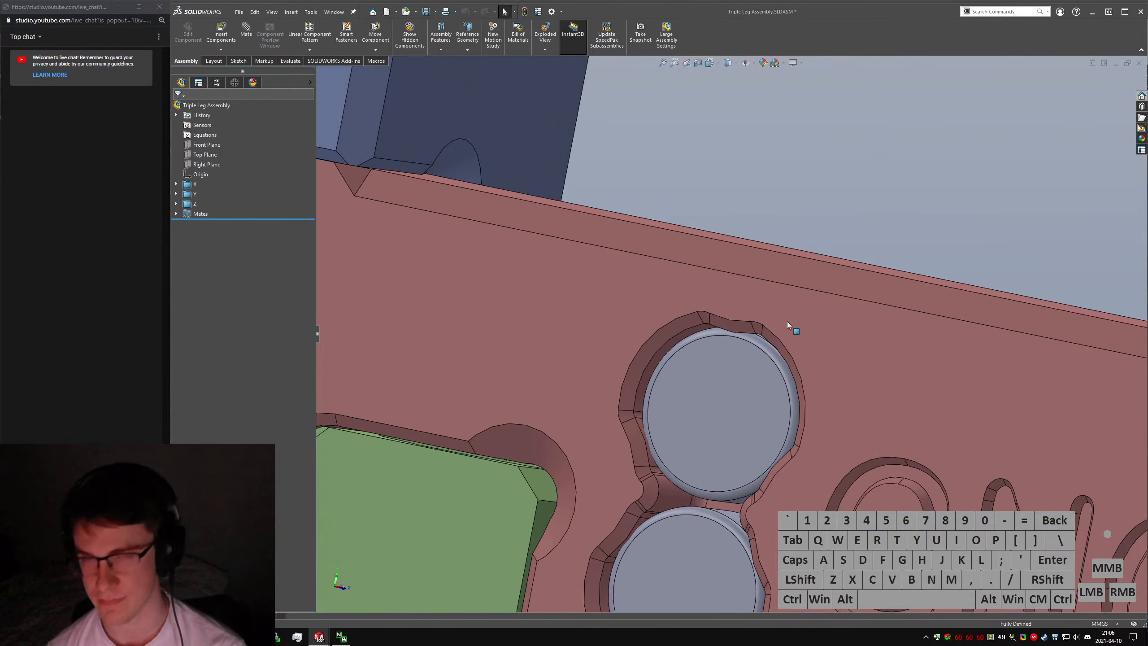
# Restore the assembly's isometric view and examine the Z cutout and HELPER text on the blue arm's back.
pyautogui.click(369, 201)
pyautogui.click(286, 61)
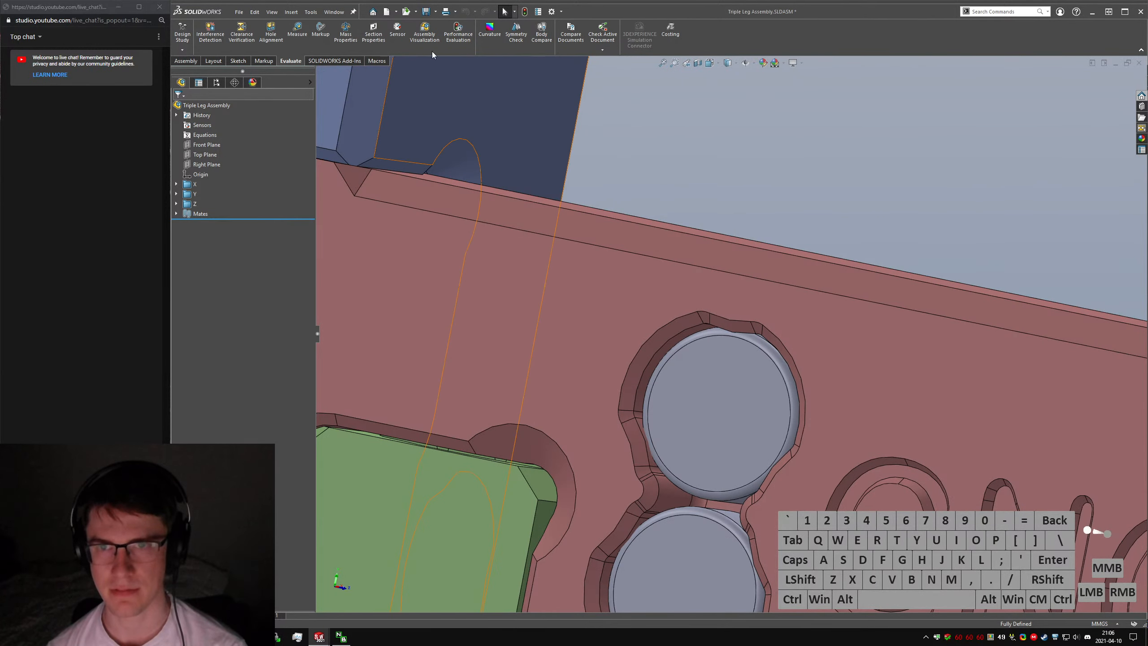
pyautogui.scroll(5, 859, 215)
pyautogui.keyDown('ctrl'); pyautogui.click(860, 212); pyautogui.keyUp('ctrl')
pyautogui.hotkey('ctrl', '7')
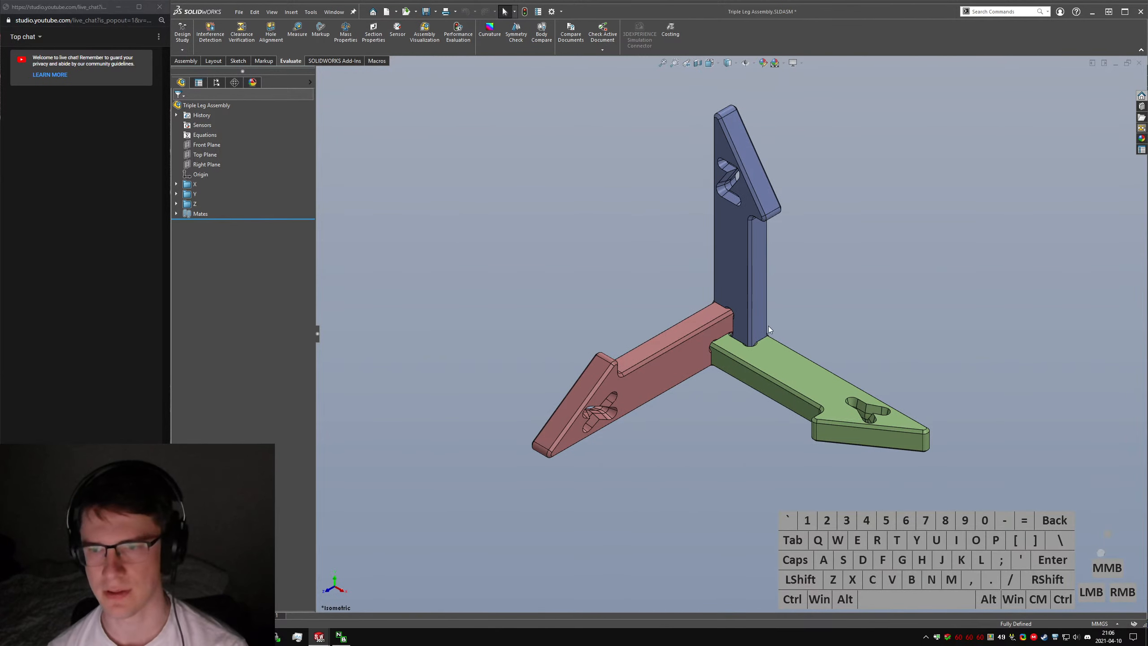
pyautogui.click(804, 315)
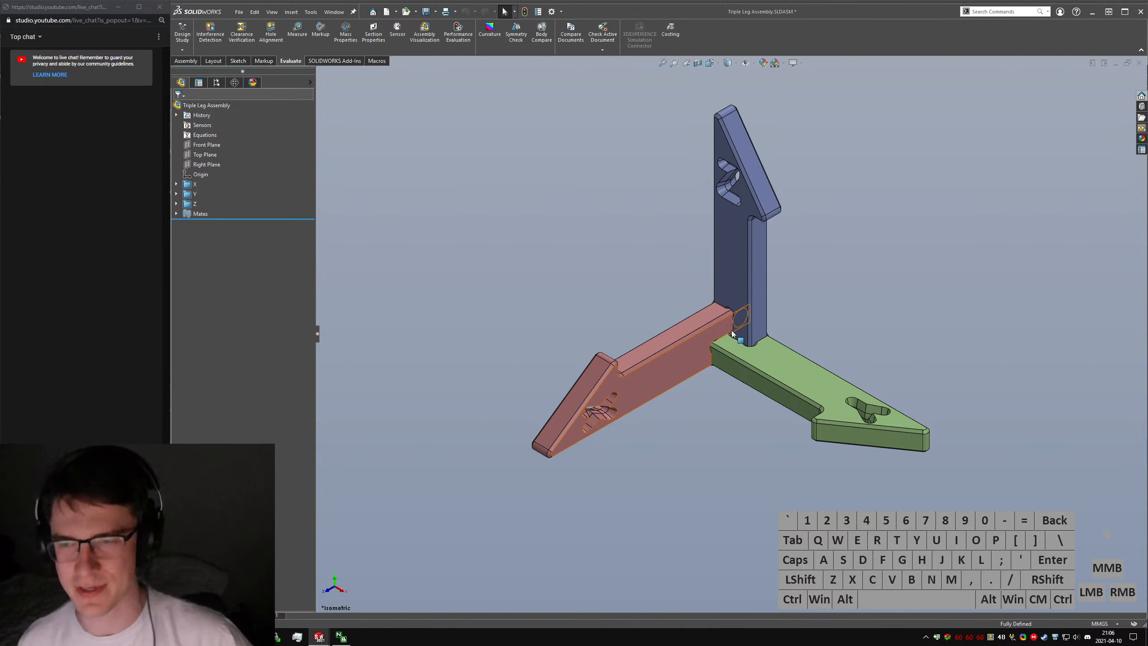
pyautogui.scroll(-3, 739, 185)
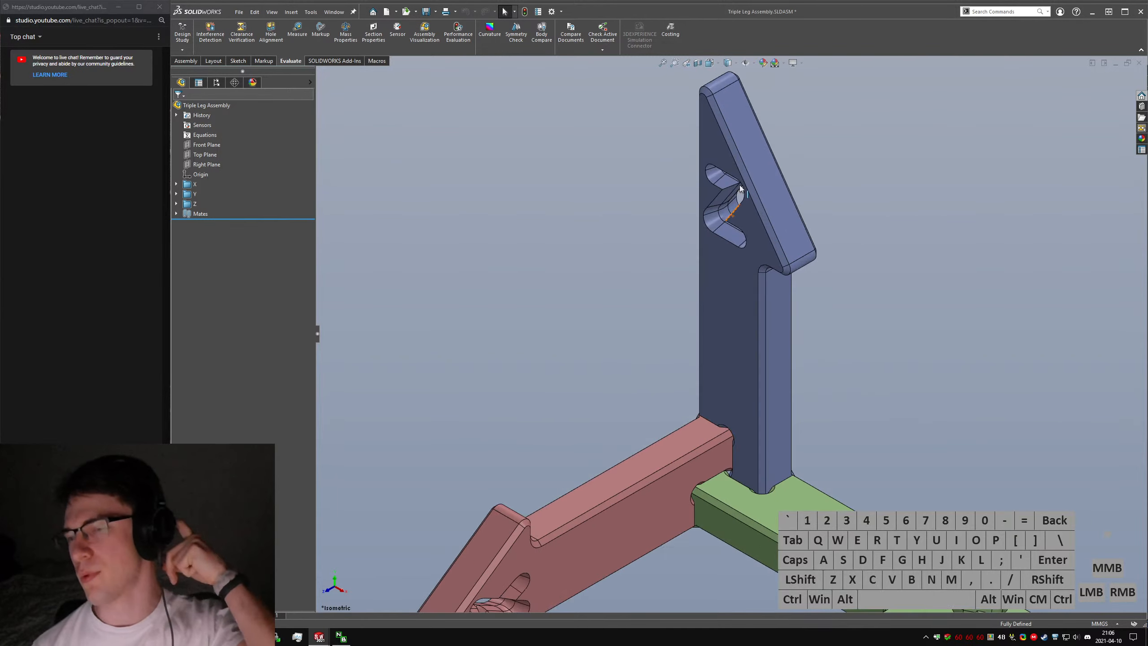
pyautogui.moveTo(739, 185); pyautogui.dragTo(838, 176, button='middle')
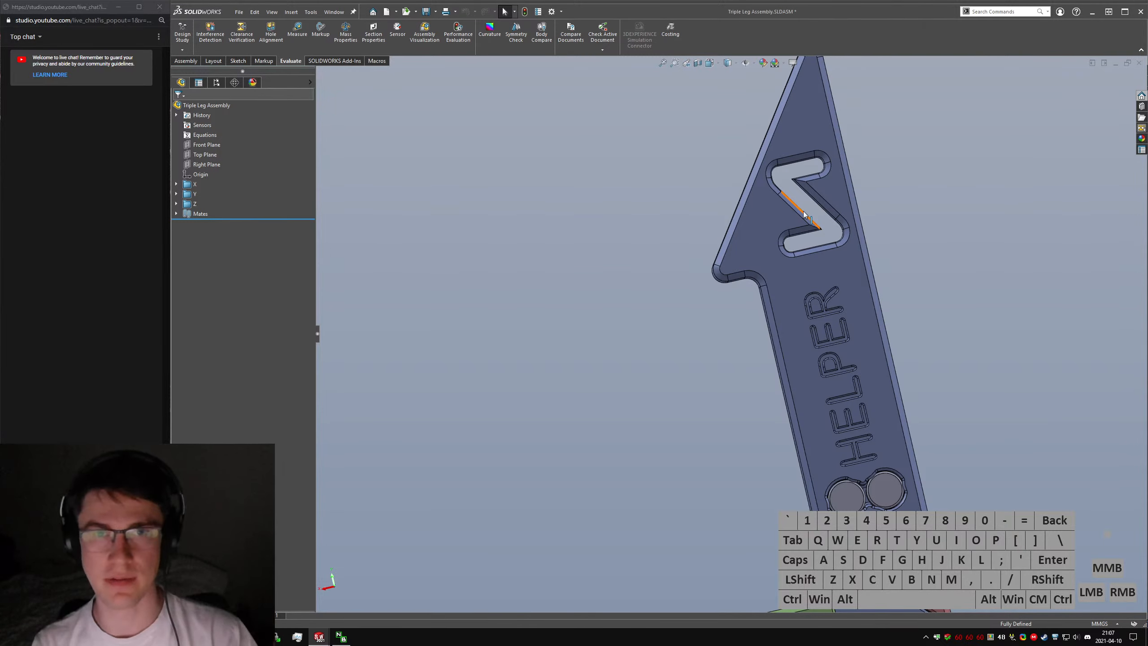
pyautogui.click(919, 191)
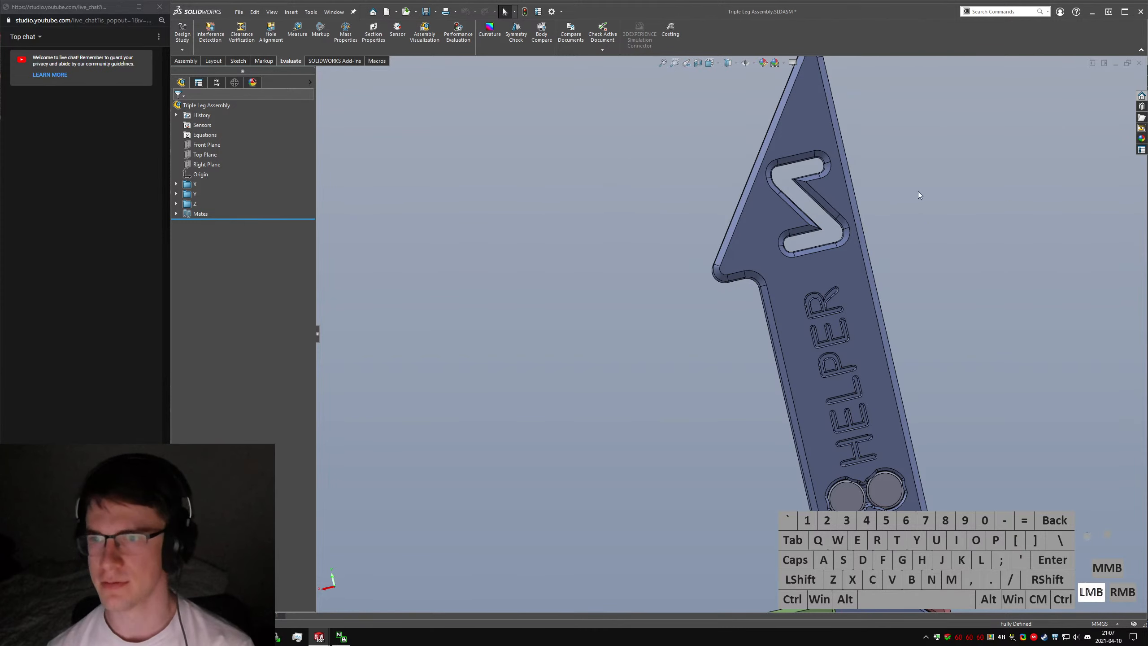
pyautogui.moveTo(817, 189); pyautogui.dragTo(838, 202, button='middle')
pyautogui.scroll(-4, 807, 187)
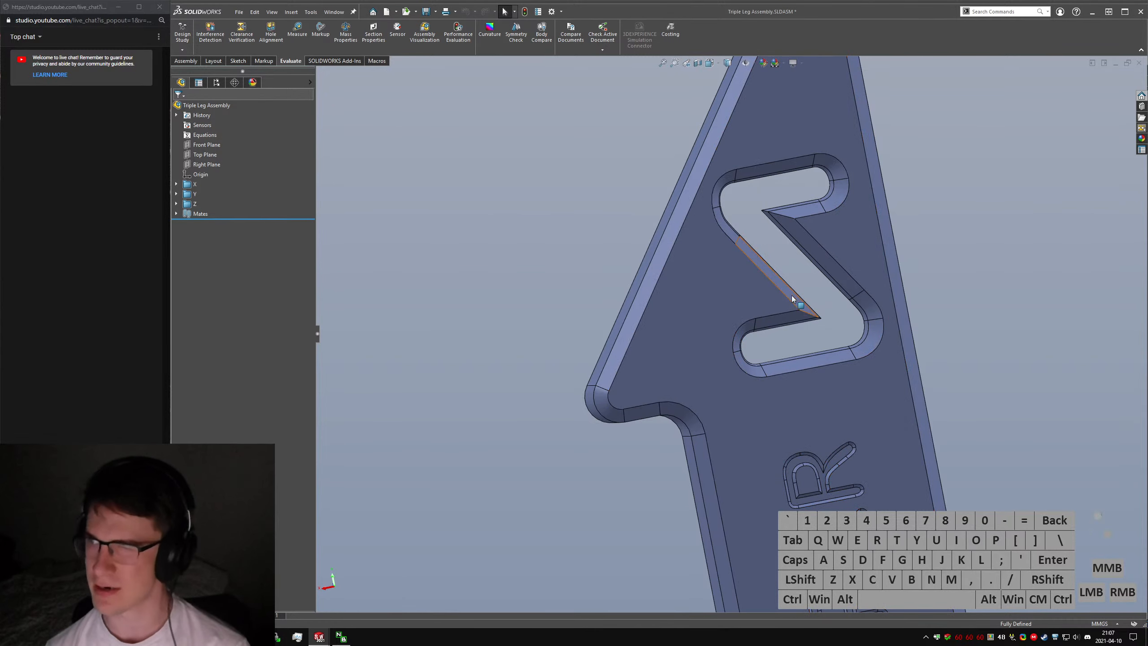
# Open the Z arm's Single Arm part and roll its feature history back to just after Axis Label Cut.
pyautogui.click(719, 322)
pyautogui.click(746, 268)
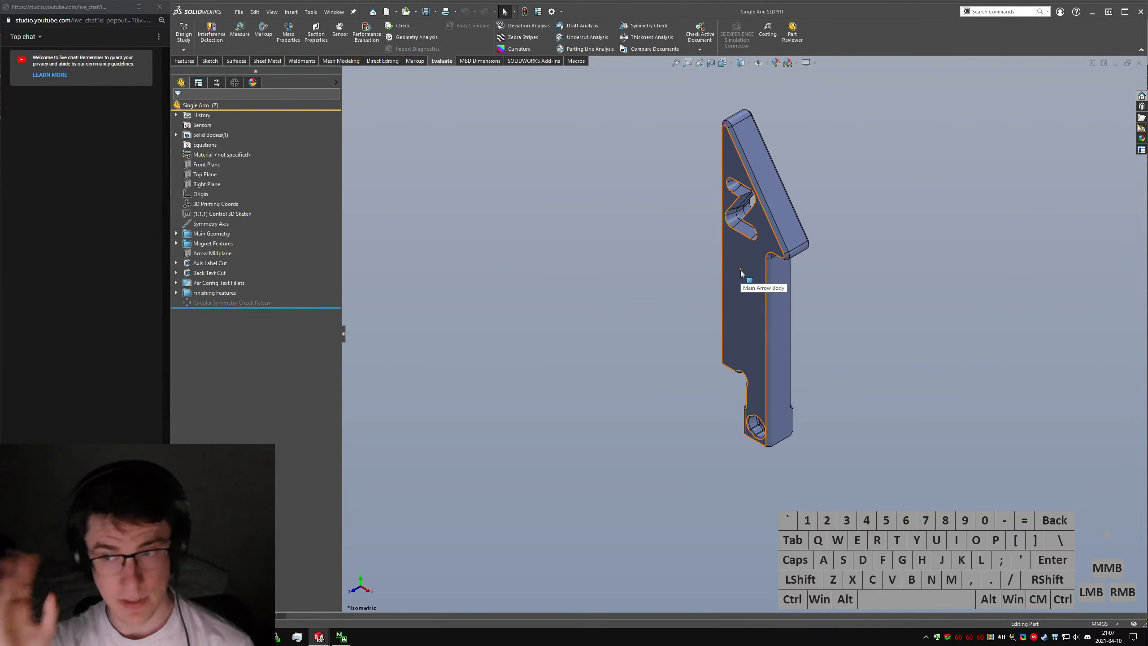
pyautogui.click(514, 311)
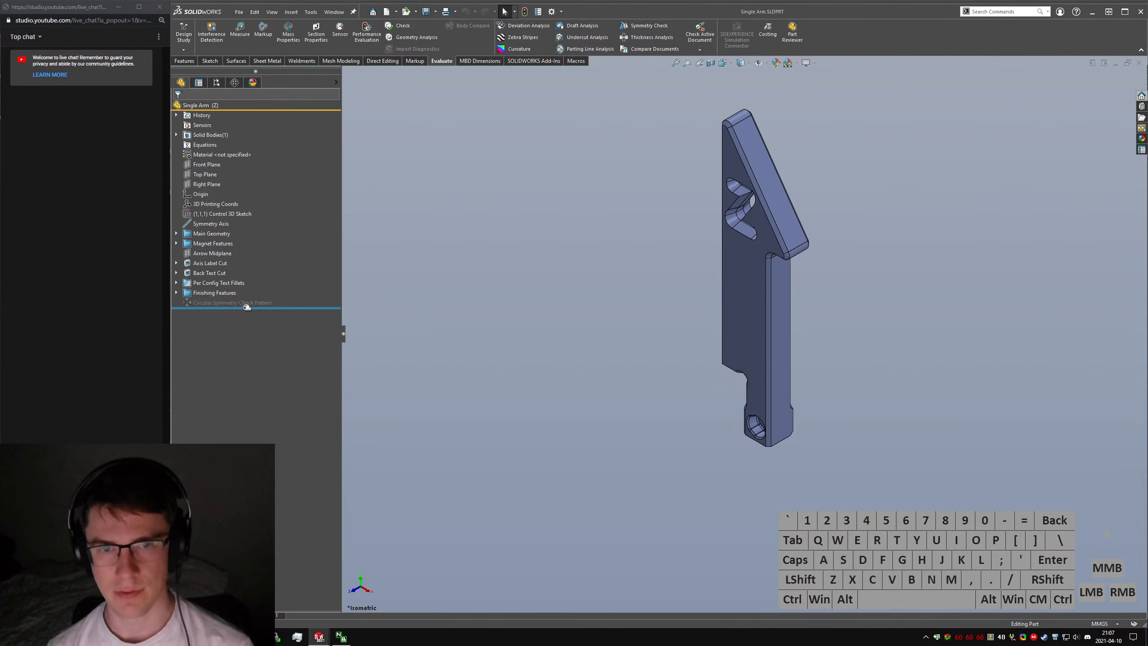
pyautogui.moveTo(271, 308); pyautogui.dragTo(275, 268)
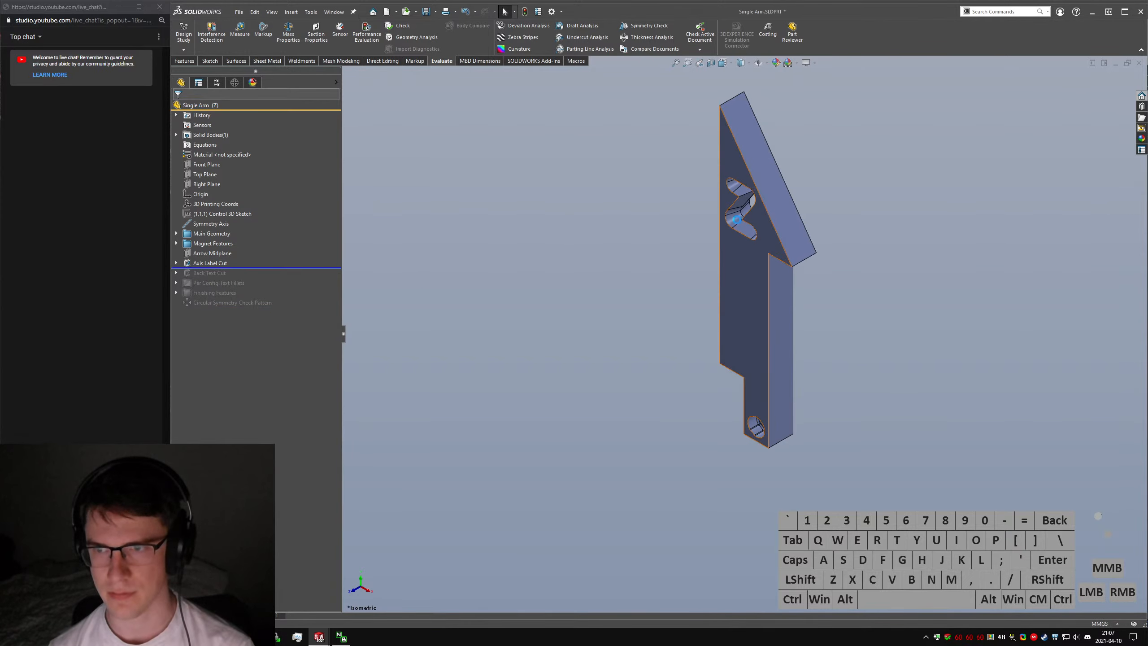
pyautogui.scroll(-10, 740, 233)
pyautogui.scroll(8, 741, 233)
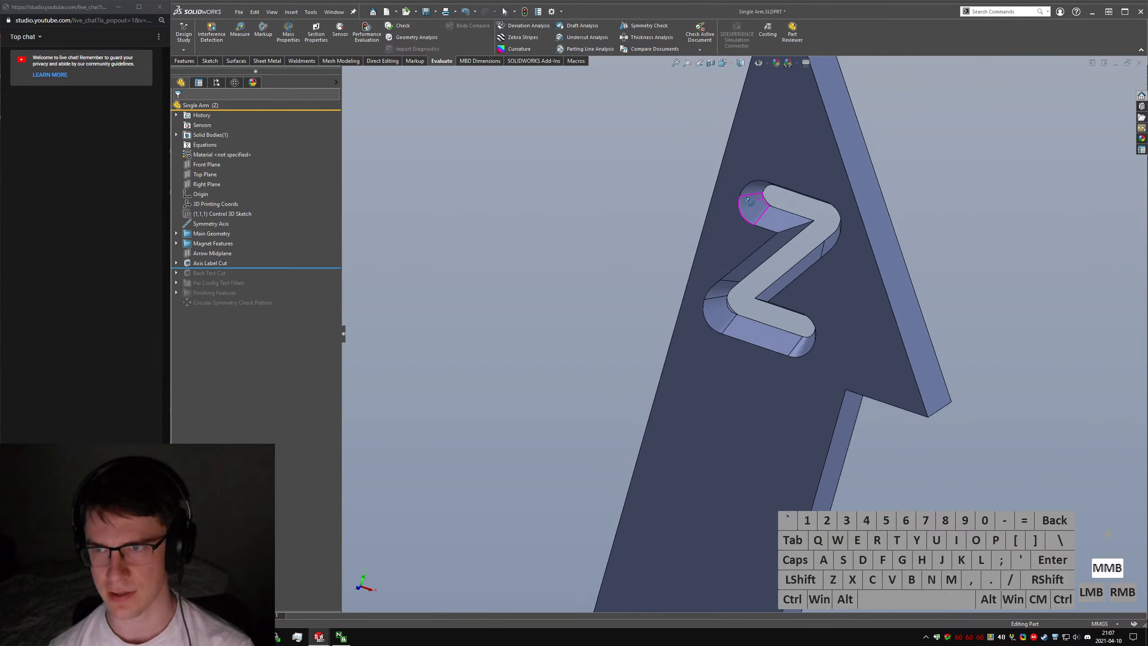
# Open the Text Cut Sketch of Axis Label Cut for editing, examine the Z outline, and exit the sketch.
pyautogui.click(201, 264)
pyautogui.moveTo(759, 262)
pyautogui.mouseDown(button='middle')
pyautogui.moveTo(833, 274)
pyautogui.moveTo(778, 257)
pyautogui.moveTo(733, 264)
pyautogui.moveTo(754, 223)
pyautogui.moveTo(760, 235)
pyautogui.mouseUp(button='middle')
pyautogui.click(177, 263)
pyautogui.click(225, 273)
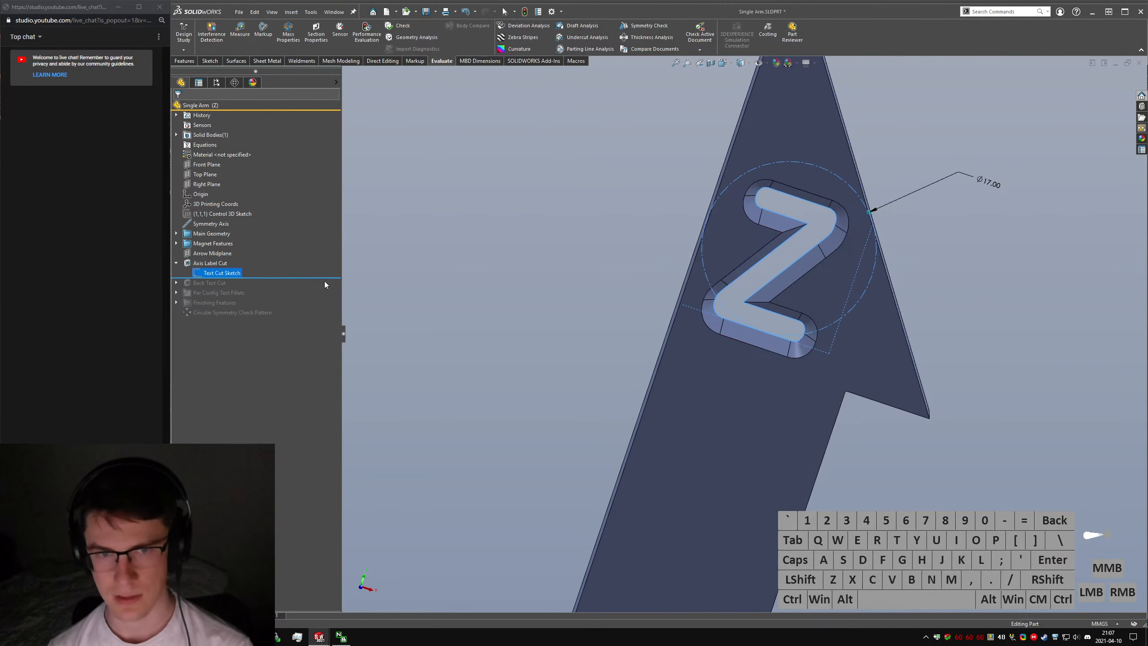
pyautogui.rightClick(221, 272)
pyautogui.click(224, 246)
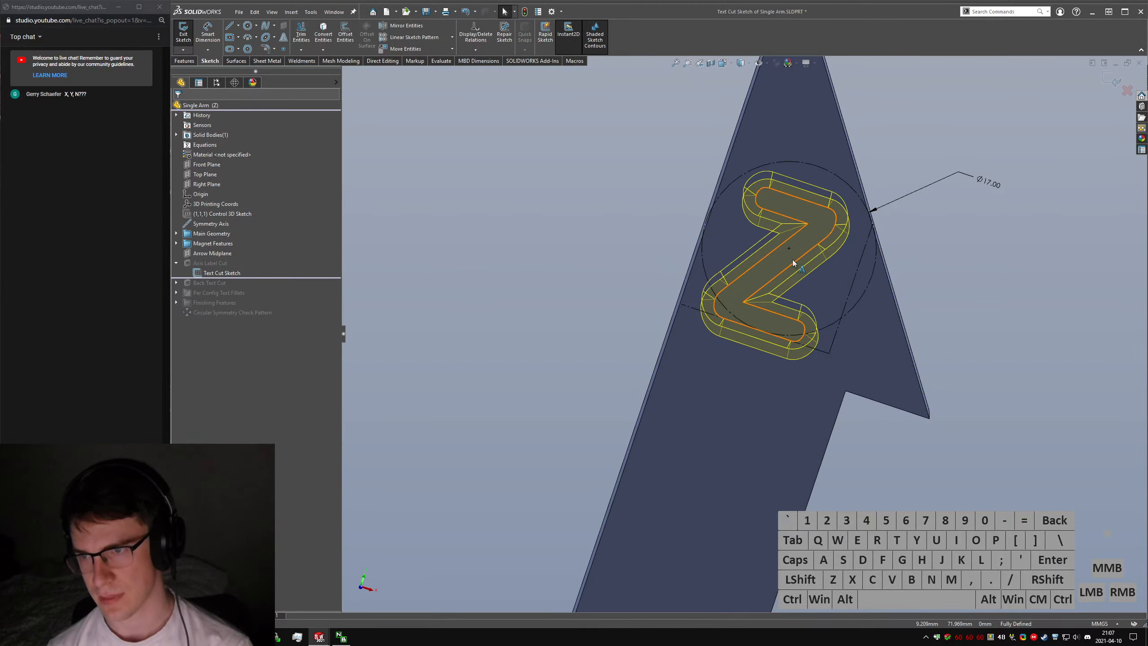
pyautogui.moveTo(756, 194); pyautogui.dragTo(764, 201, button='middle')
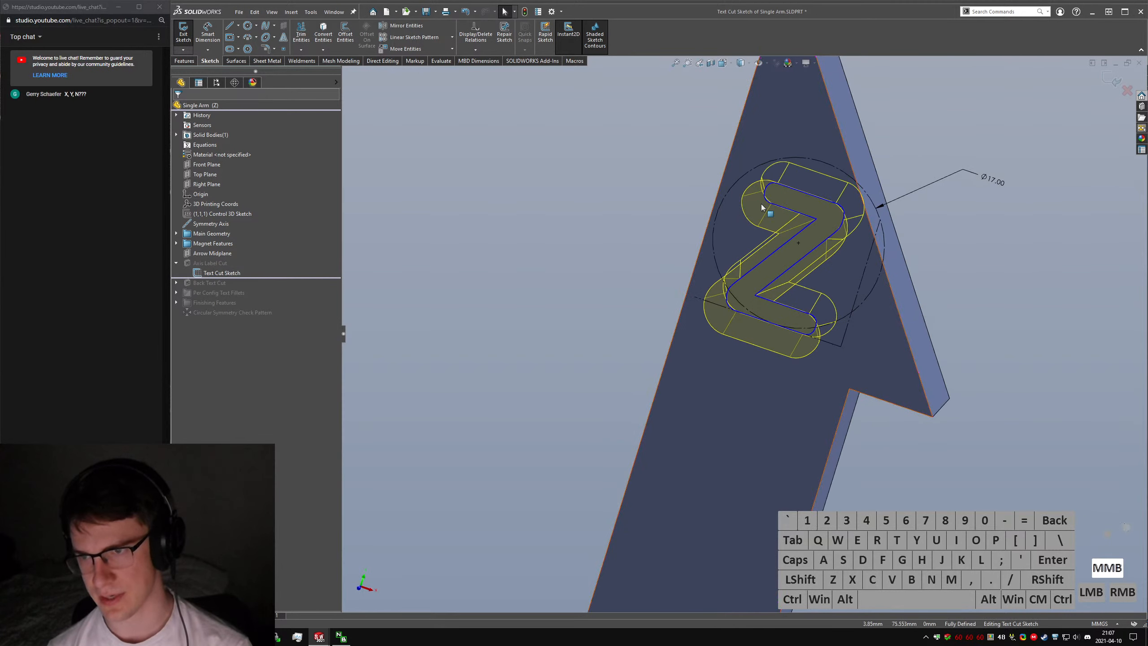
pyautogui.scroll(-2, 764, 202)
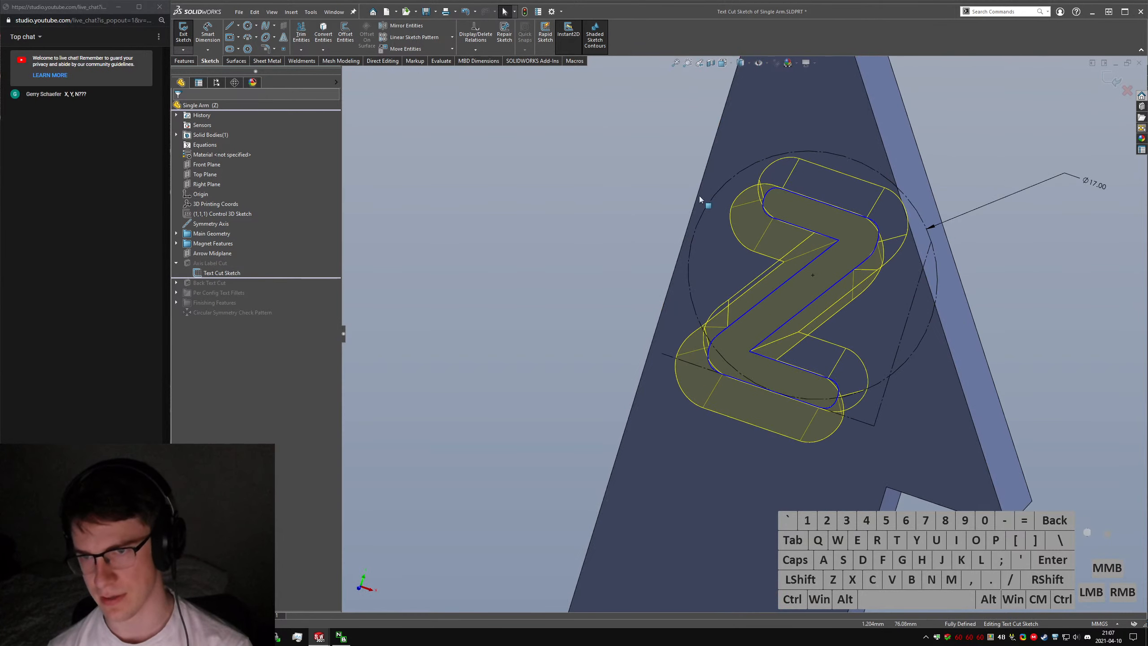
pyautogui.click(184, 40)
pyautogui.scroll(5, 828, 278)
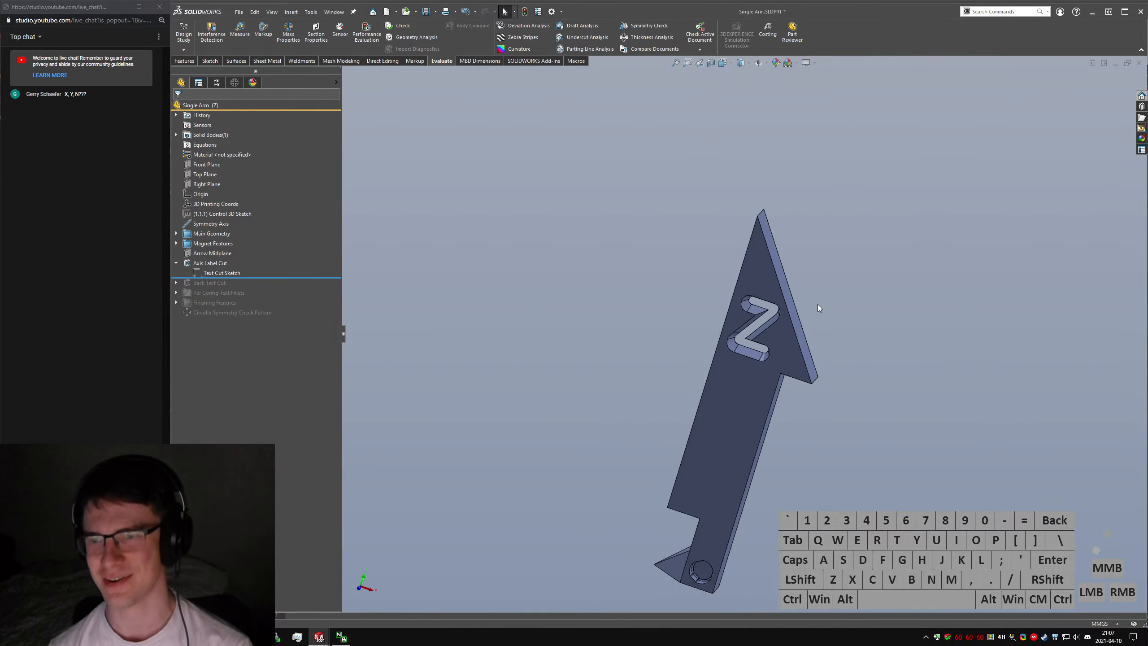
# Reopen the Text Cut Sketch, inspect the Z profile up close at an angle, and exit it again.
pyautogui.click(206, 272)
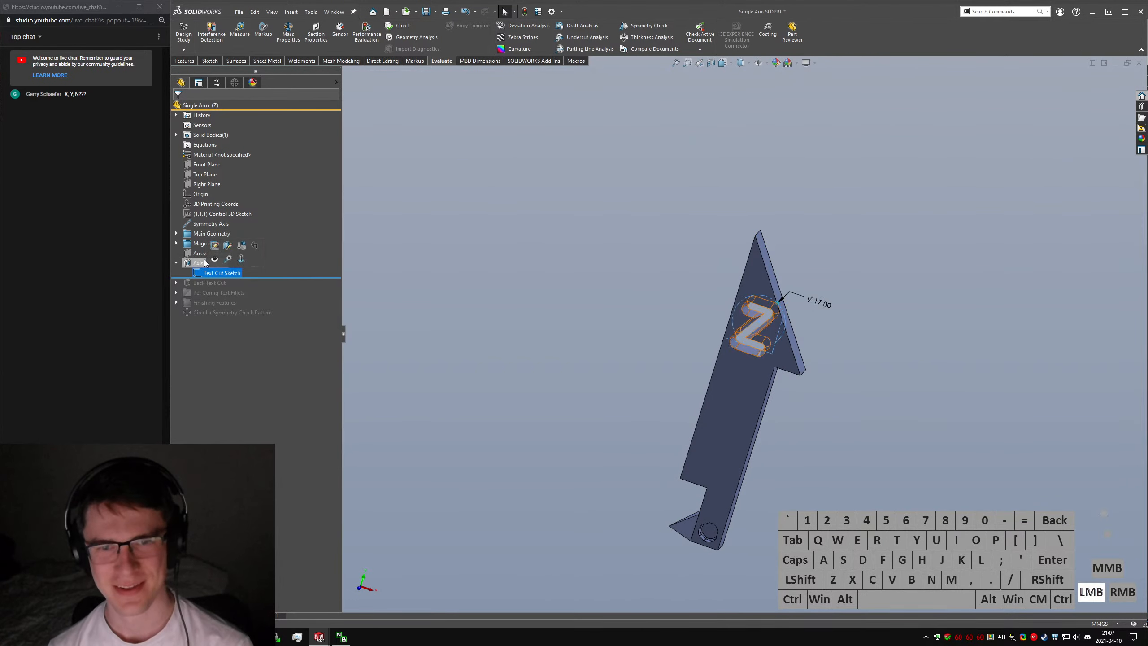
pyautogui.click(214, 245)
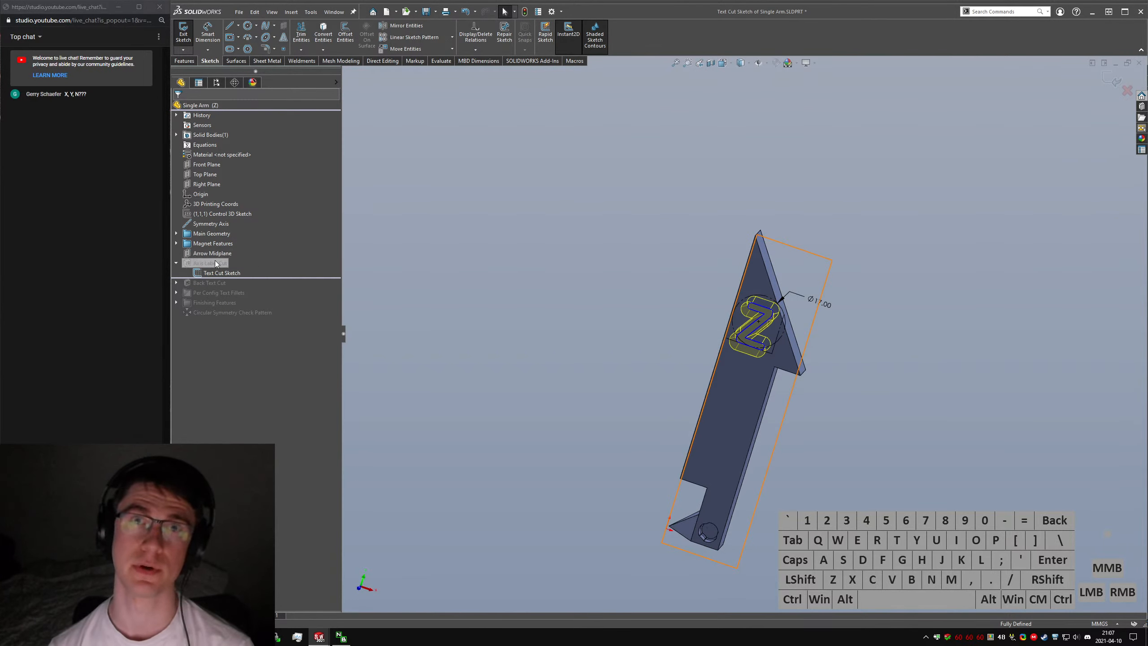
pyautogui.scroll(-5, 766, 334)
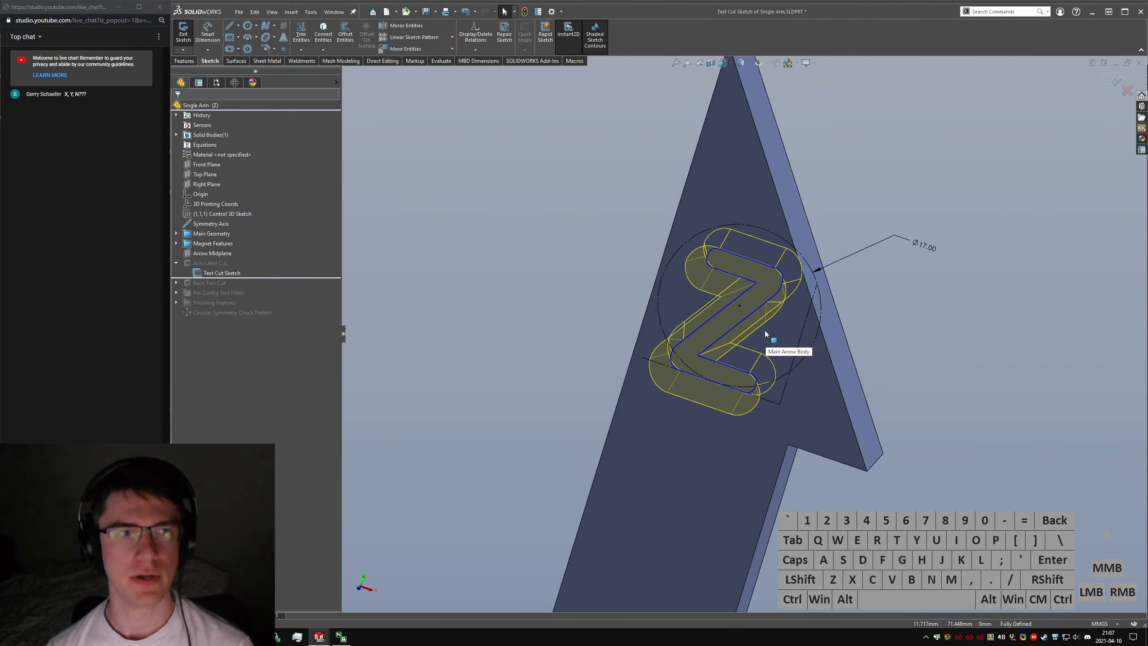
pyautogui.moveTo(750, 328)
pyautogui.mouseDown(button='middle')
pyautogui.moveTo(757, 311)
pyautogui.moveTo(792, 301)
pyautogui.moveTo(631, 302)
pyautogui.moveTo(738, 280)
pyautogui.mouseUp(button='middle')
pyautogui.click(183, 34)
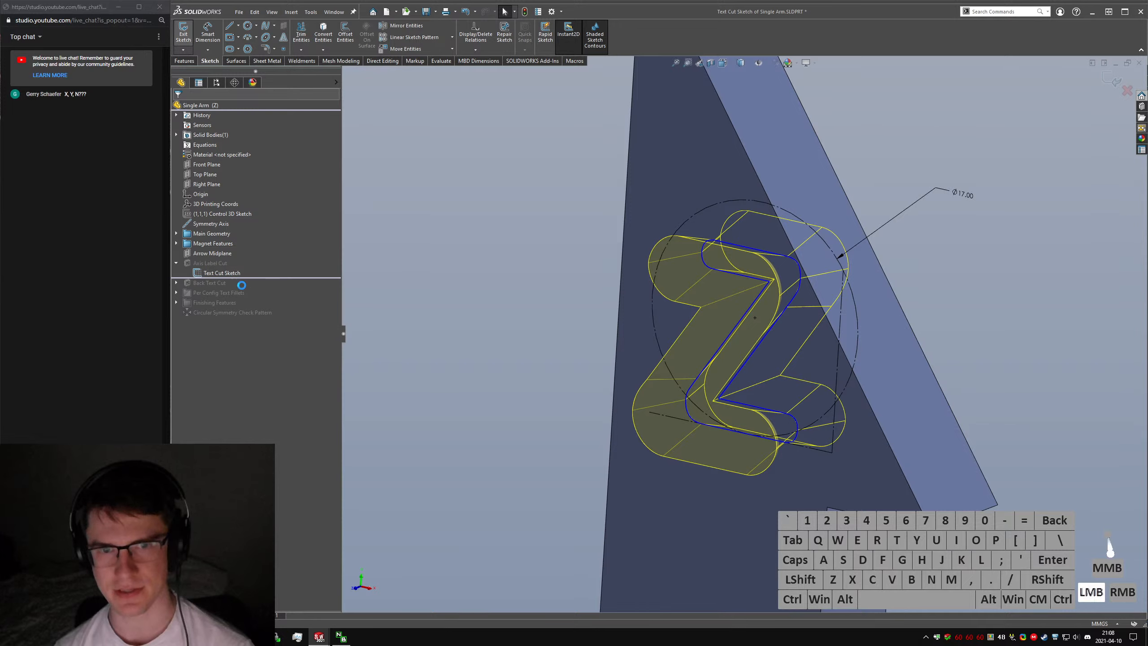
# Suppress Axis Label Cut in the Z configuration through its feature configuration table.
pyautogui.click(195, 264)
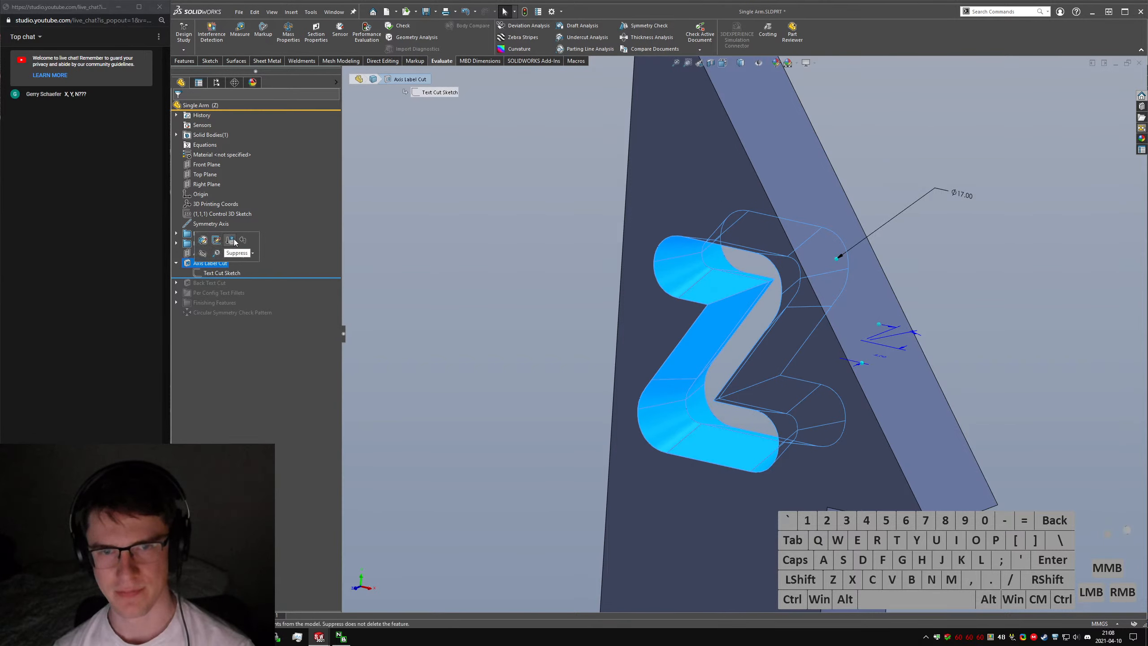
pyautogui.rightClick(191, 265)
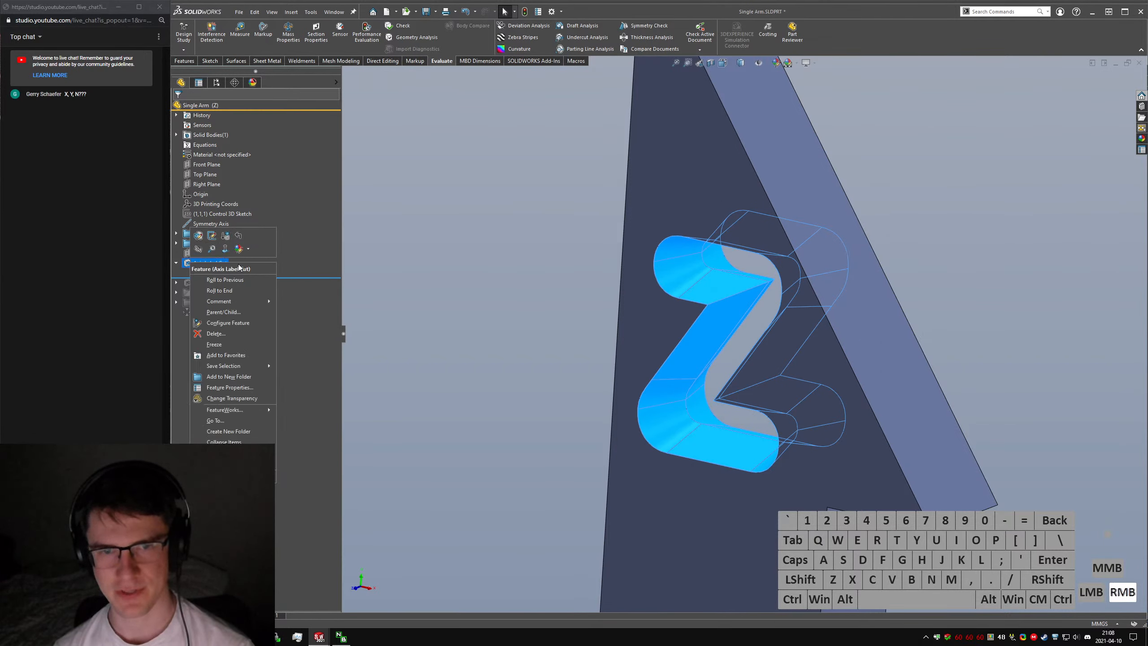
pyautogui.click(233, 321)
pyautogui.click(448, 113)
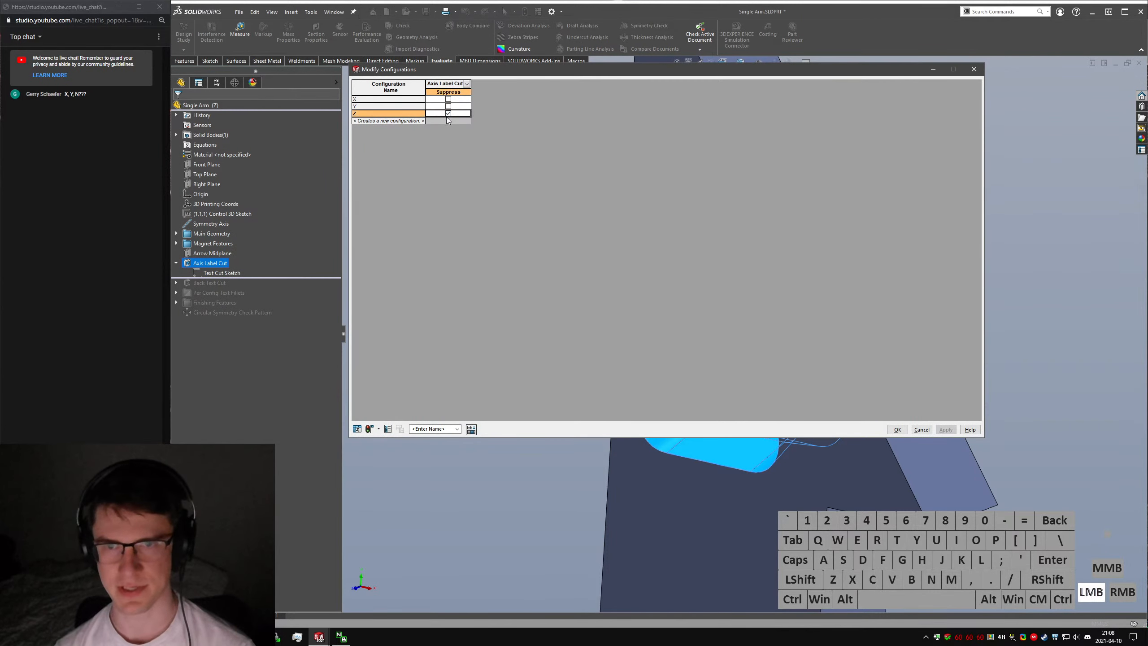
pyautogui.click(946, 429)
pyautogui.click(897, 430)
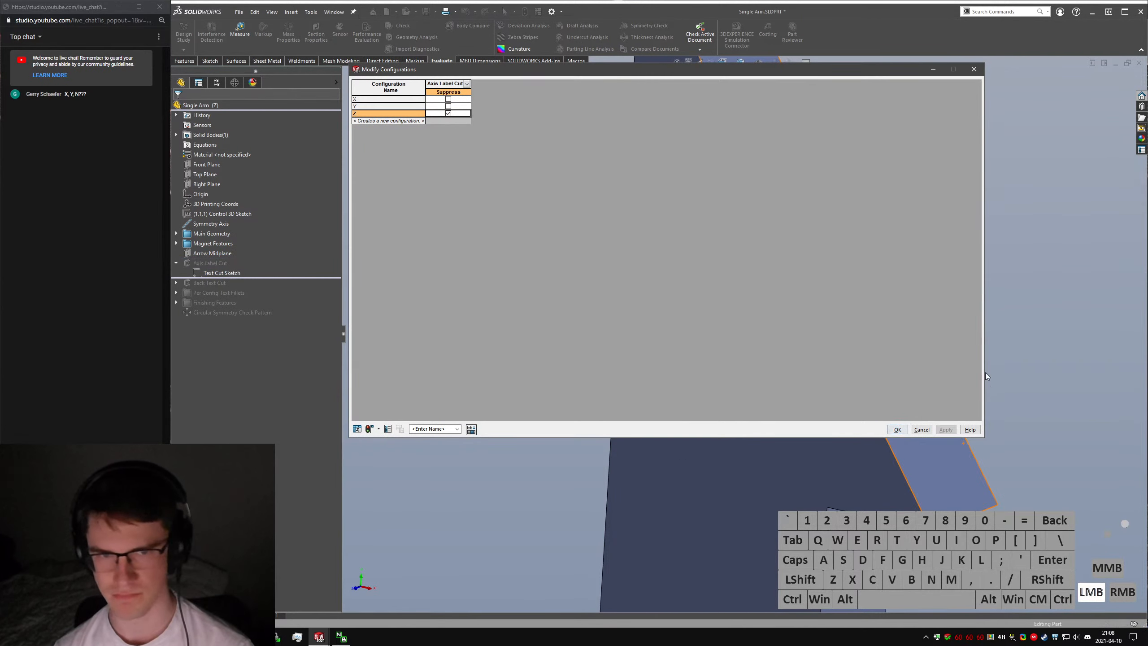
# Suppress the Text Cut Sketch beneath Axis Label Cut.
pyautogui.press('s')
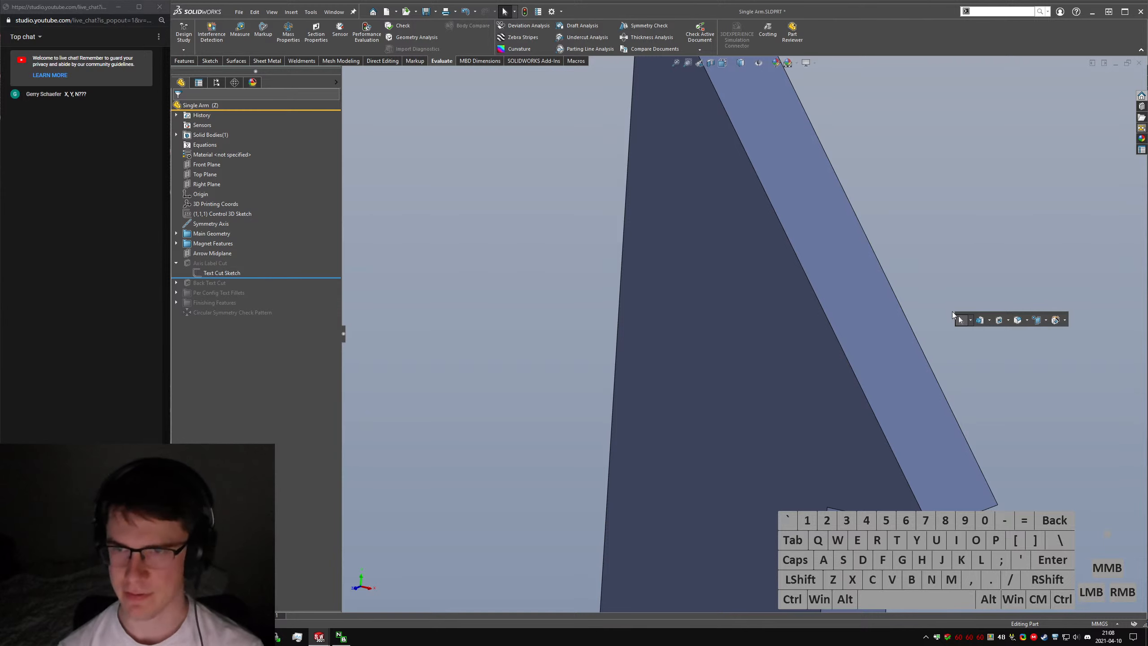
pyautogui.click(228, 273)
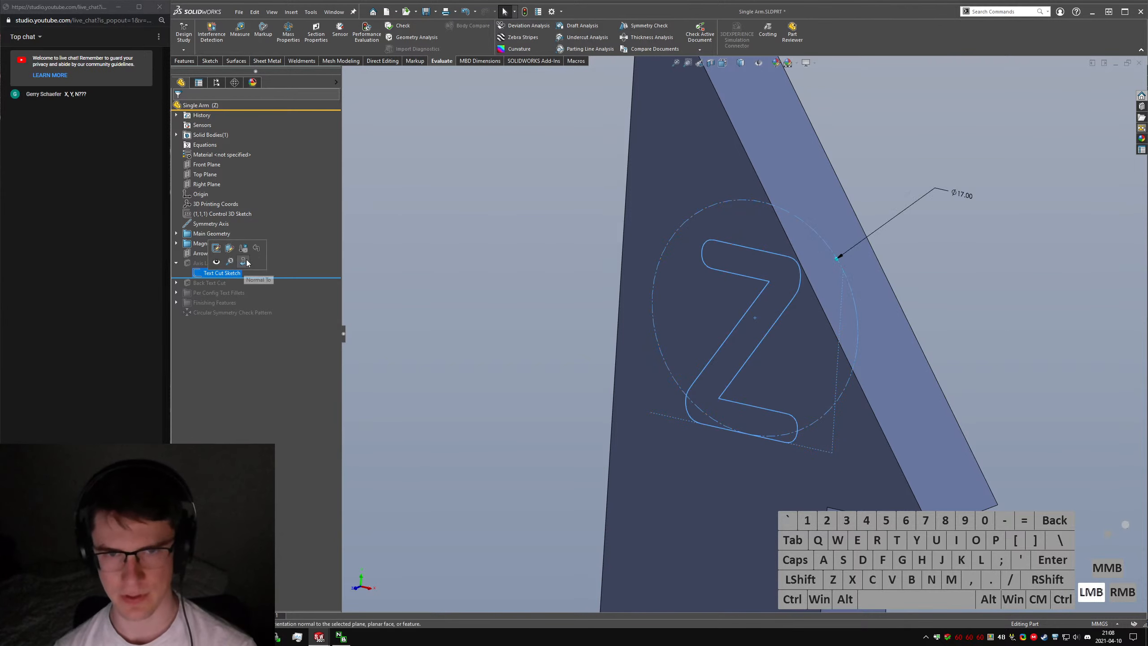
pyautogui.rightClick(229, 273)
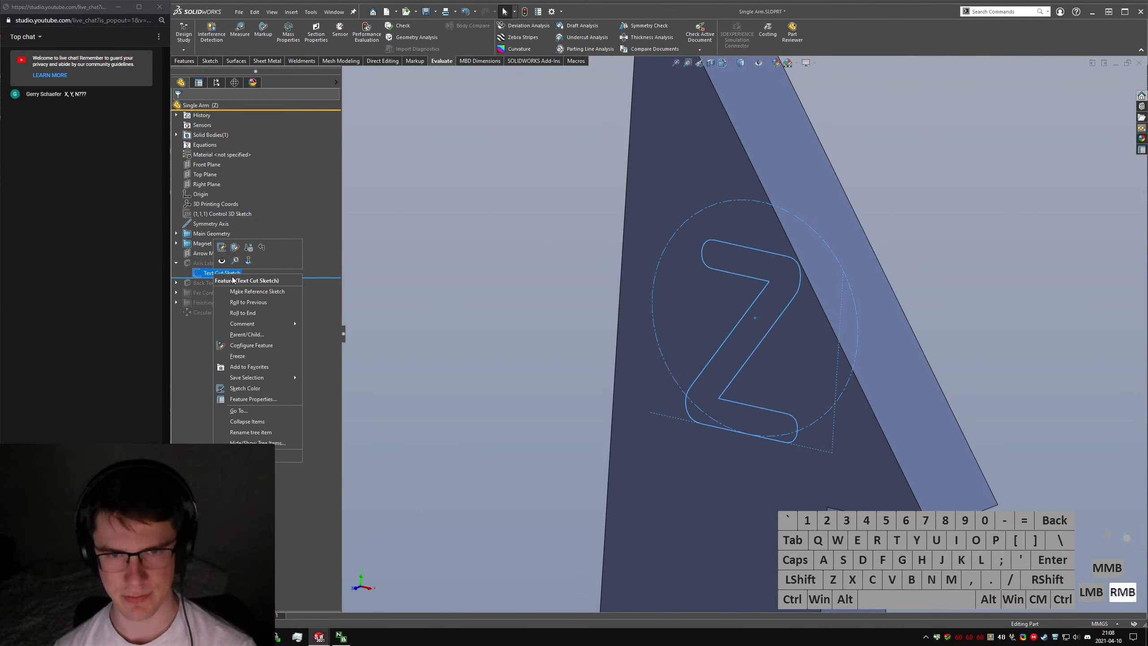
pyautogui.click(249, 250)
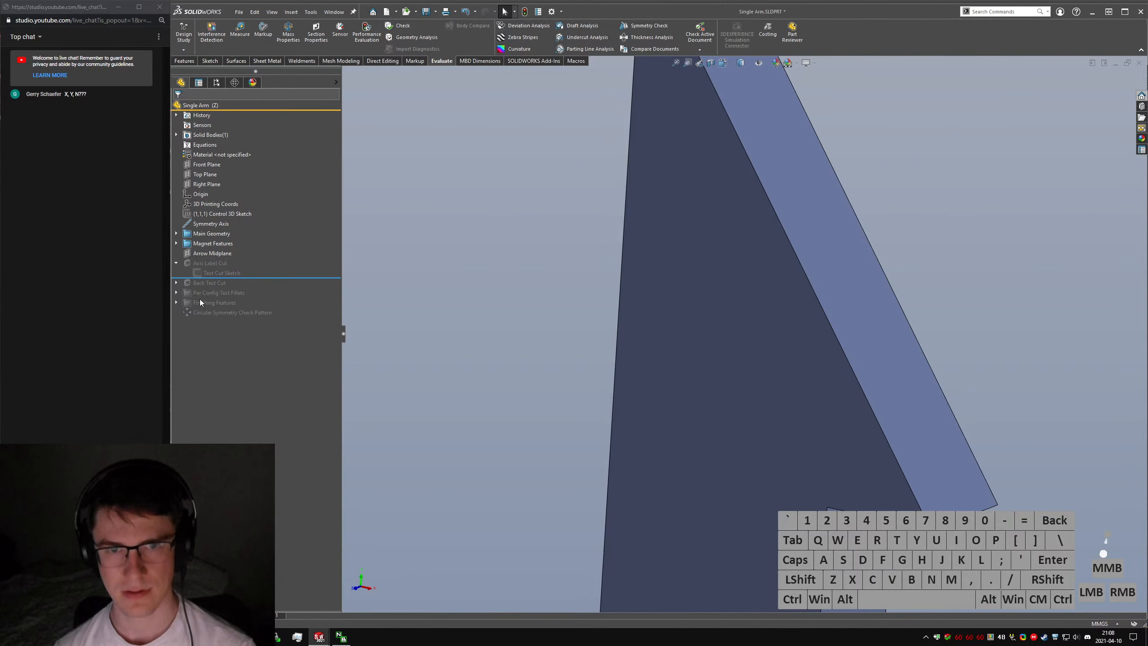
pyautogui.click(176, 263)
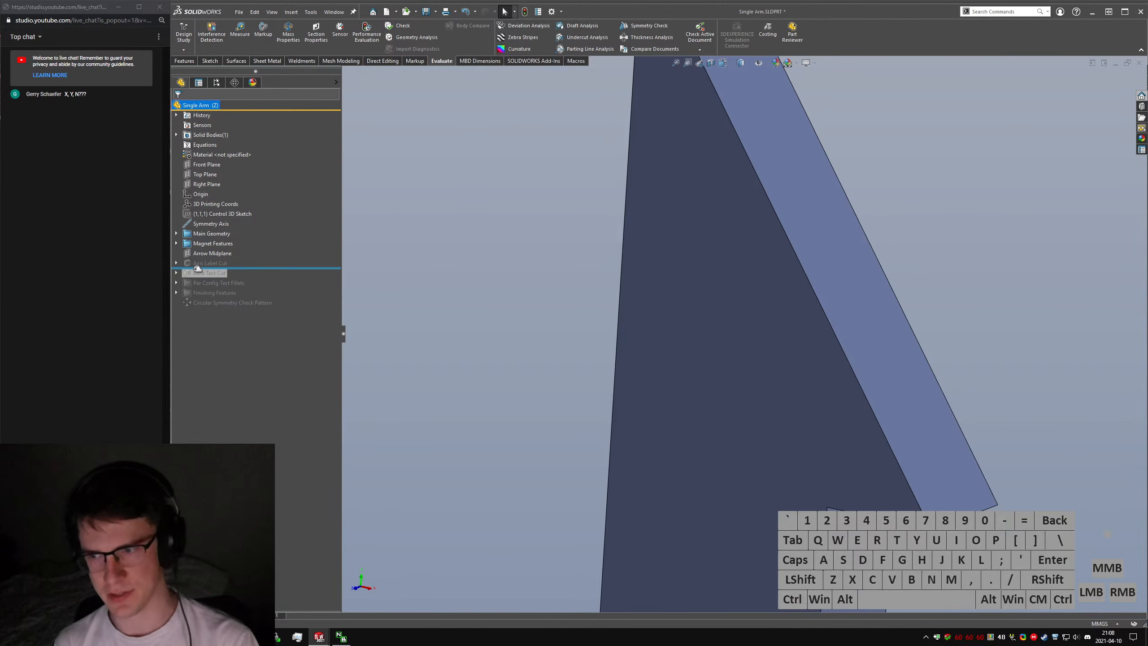
pyautogui.rightClick(265, 263)
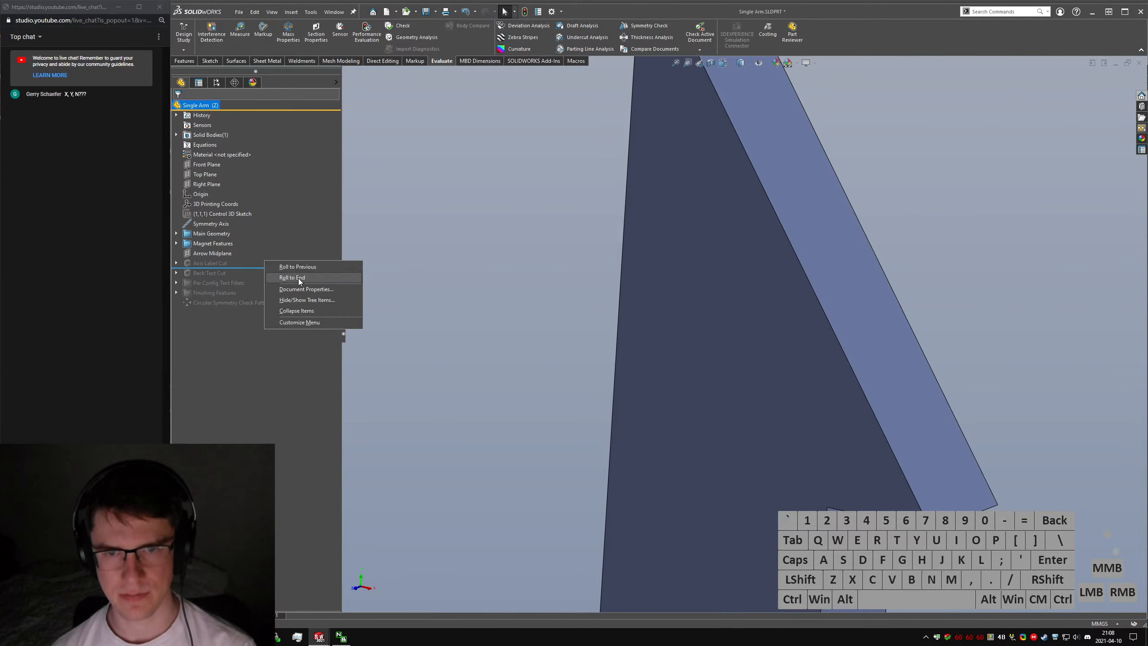
pyautogui.click(272, 287)
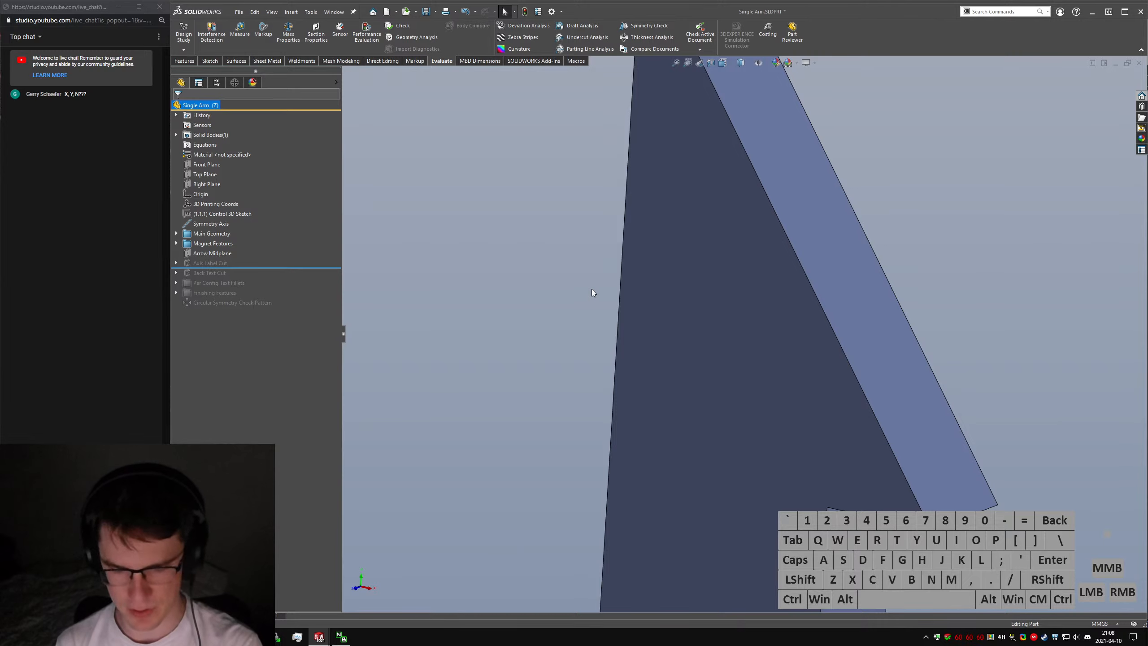
pyautogui.press('s')
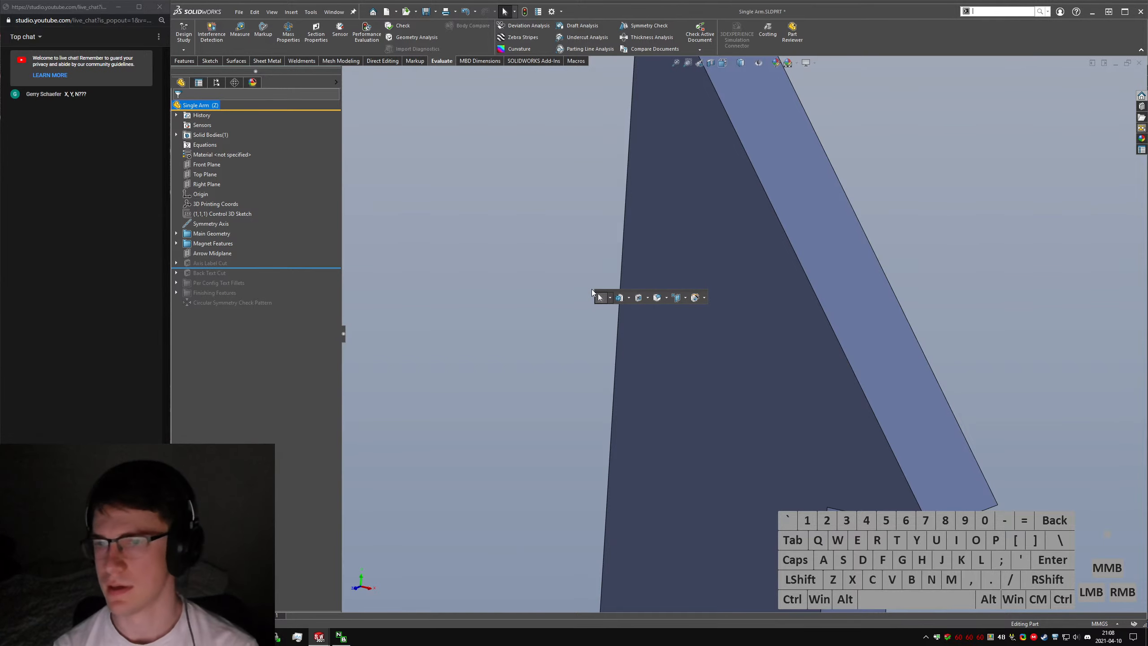
pyautogui.click(427, 233)
# Try to show the suppressed Text Cut Sketch, and unsuppress Axis Label Cut.
pyautogui.click(176, 263)
pyautogui.click(222, 273)
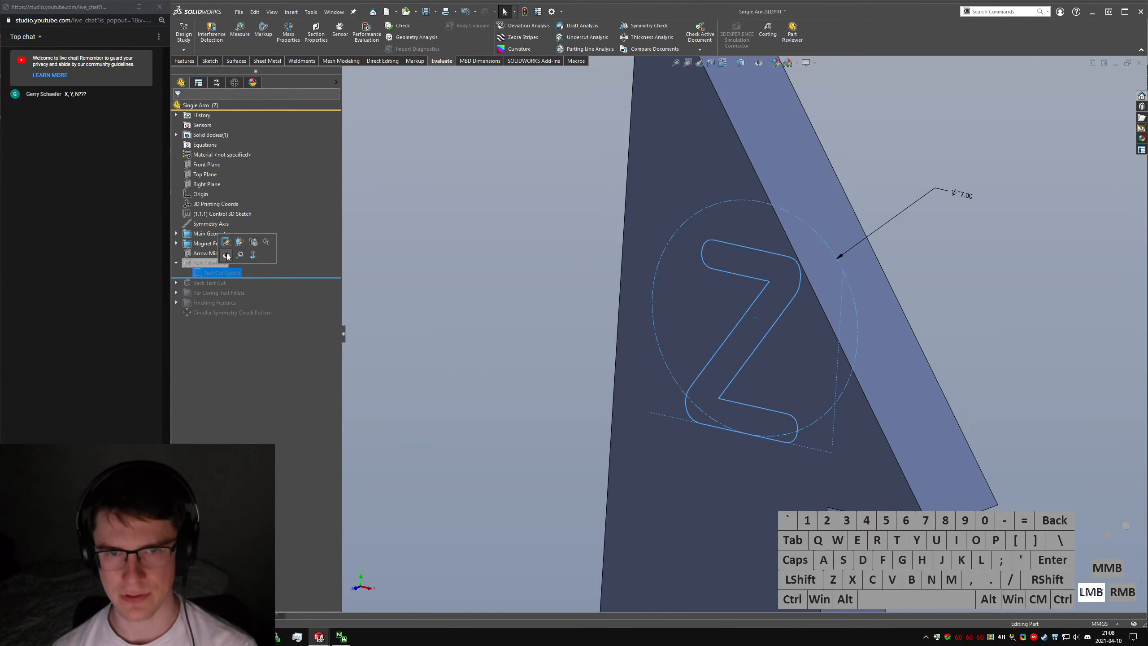
pyautogui.click(226, 255)
pyautogui.click(629, 316)
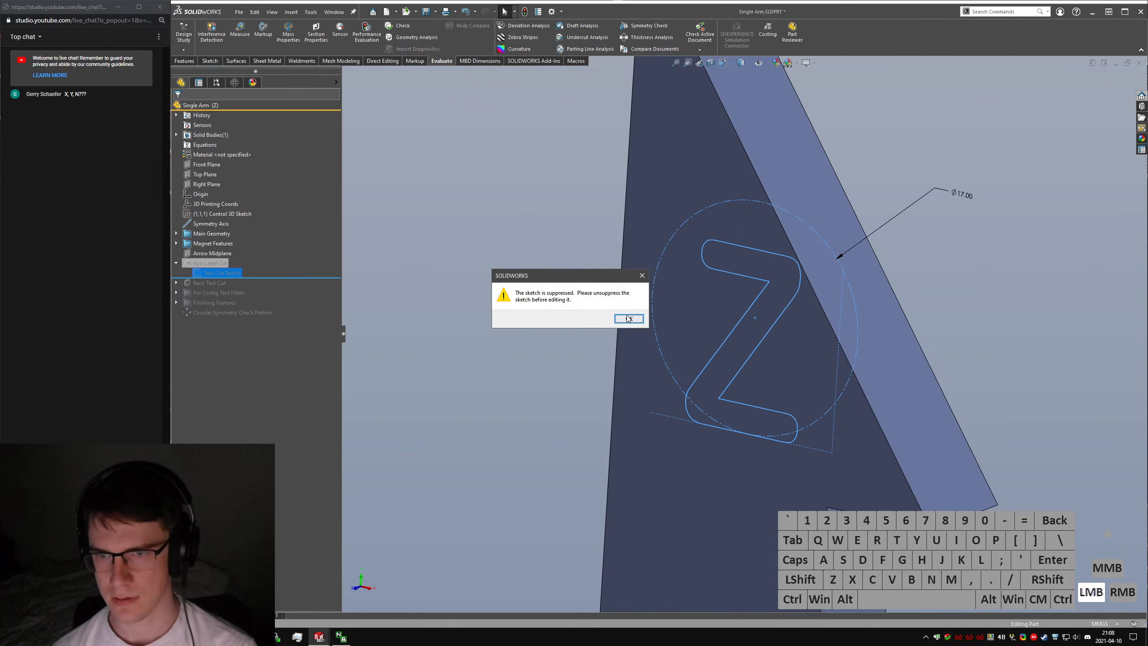
pyautogui.rightClick(197, 266)
pyautogui.click(208, 235)
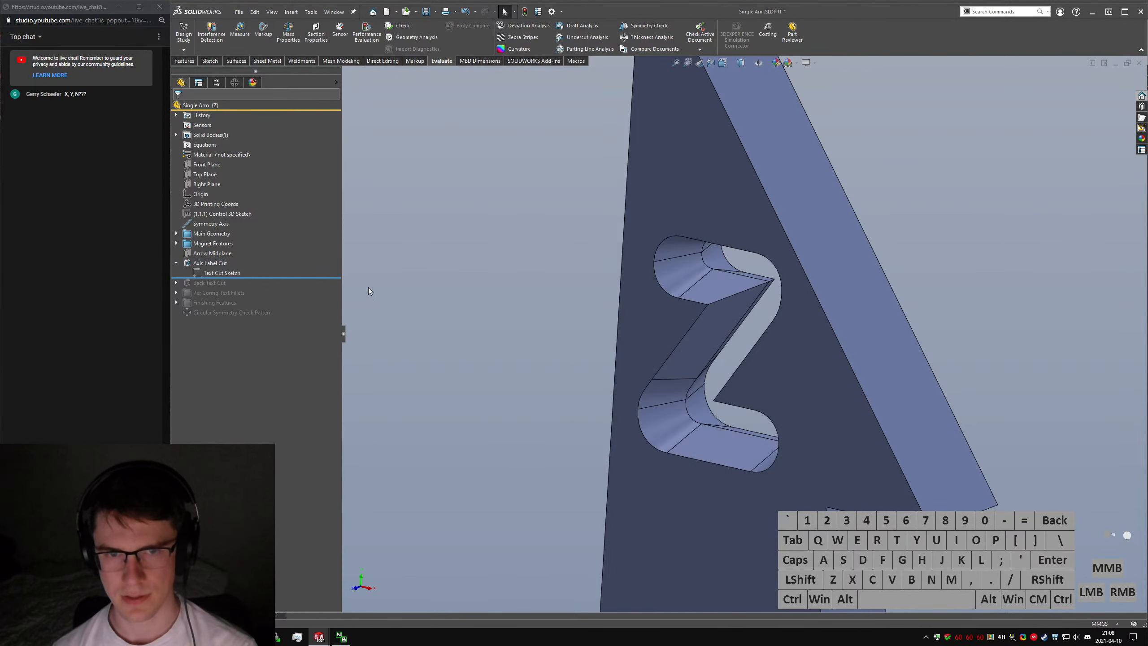
# Measure the distance between the two end vertices of a drafted edge in the Z cutout, and inspect it up close.
pyautogui.click(591, 327)
pyautogui.keyDown('ctrl'); pyautogui.click(713, 270); pyautogui.keyUp('ctrl')
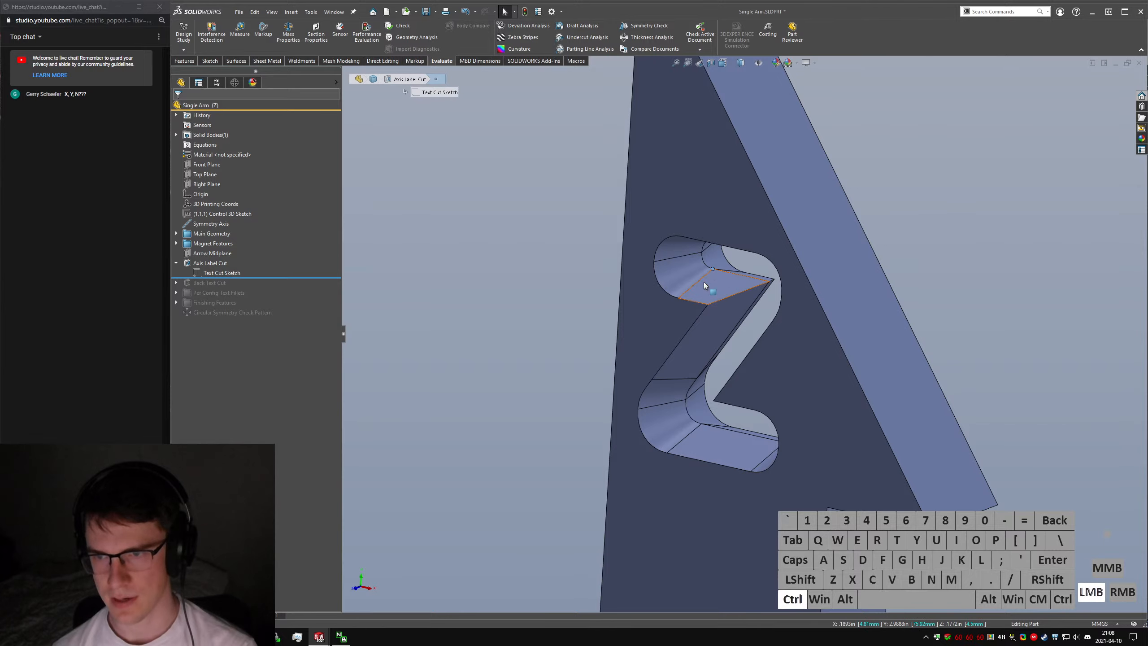
pyautogui.keyDown('ctrl'); pyautogui.click(678, 298); pyautogui.keyUp('ctrl')
pyautogui.press('m')
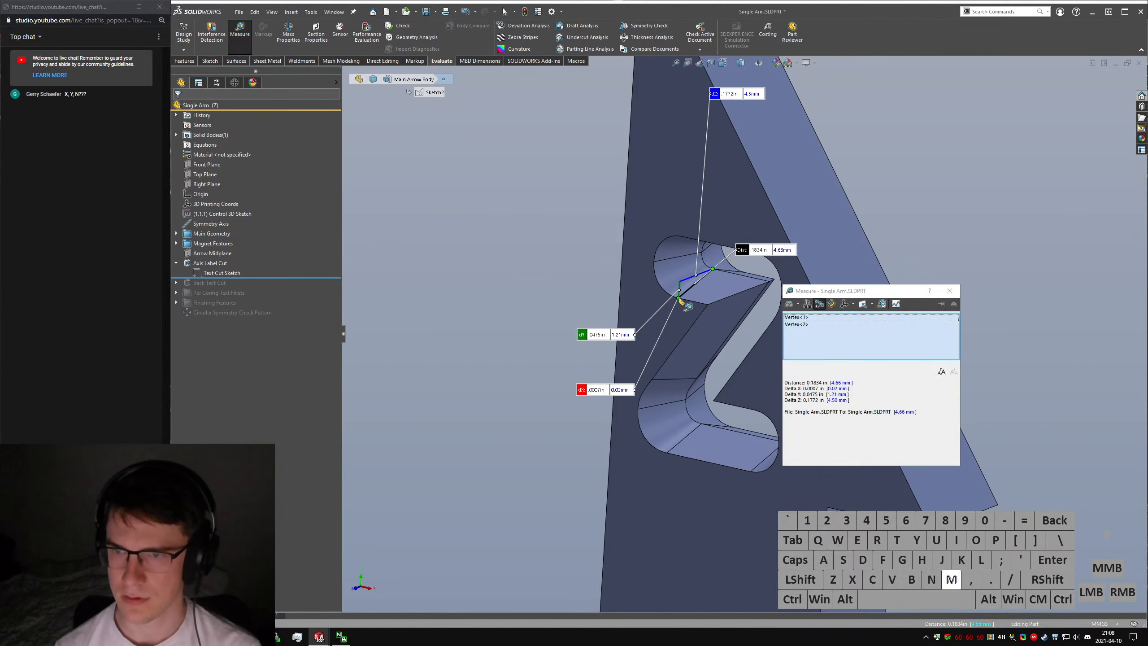
pyautogui.scroll(-4, 678, 298)
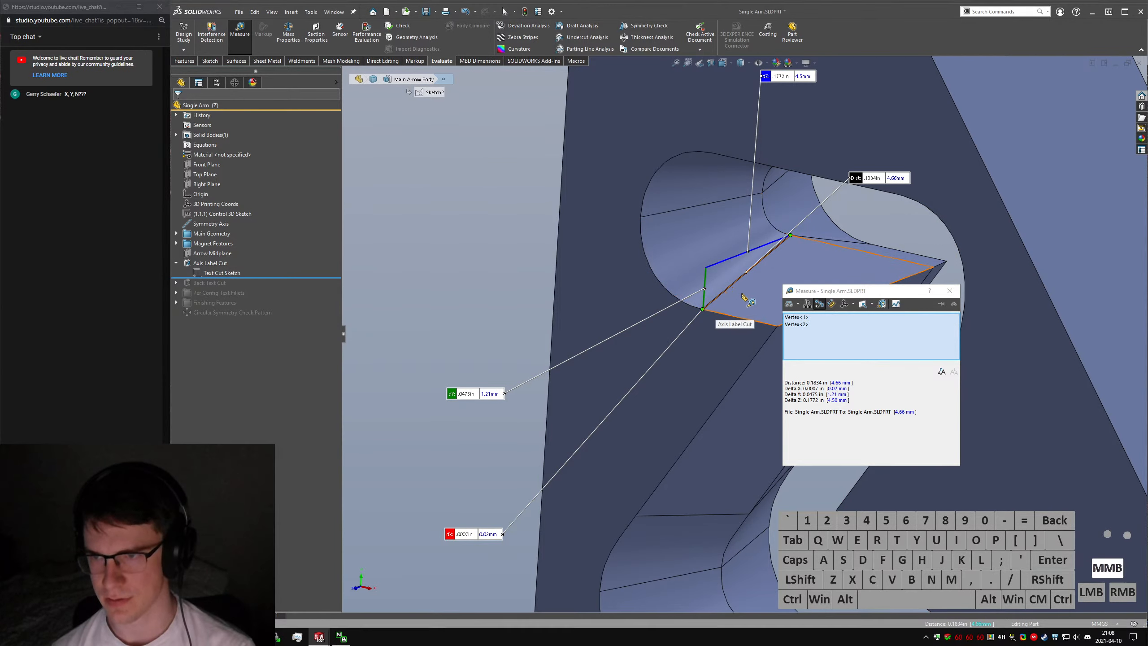
pyautogui.moveTo(742, 294)
pyautogui.mouseDown(button='middle')
pyautogui.moveTo(768, 258)
pyautogui.moveTo(744, 312)
pyautogui.mouseUp(button='middle')
pyautogui.scroll(6, 744, 314)
pyautogui.scroll(-6, 760, 324)
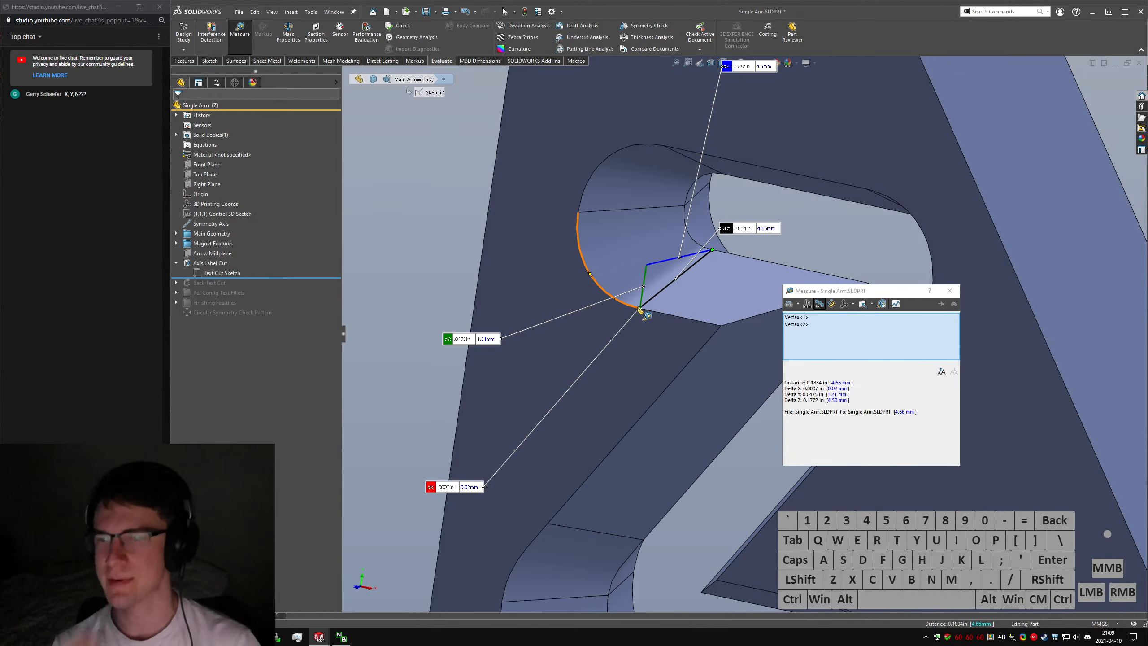
pyautogui.press('Escape')
# Suppress Axis Label Cut and save the Single Arm part.
pyautogui.rightClick(211, 266)
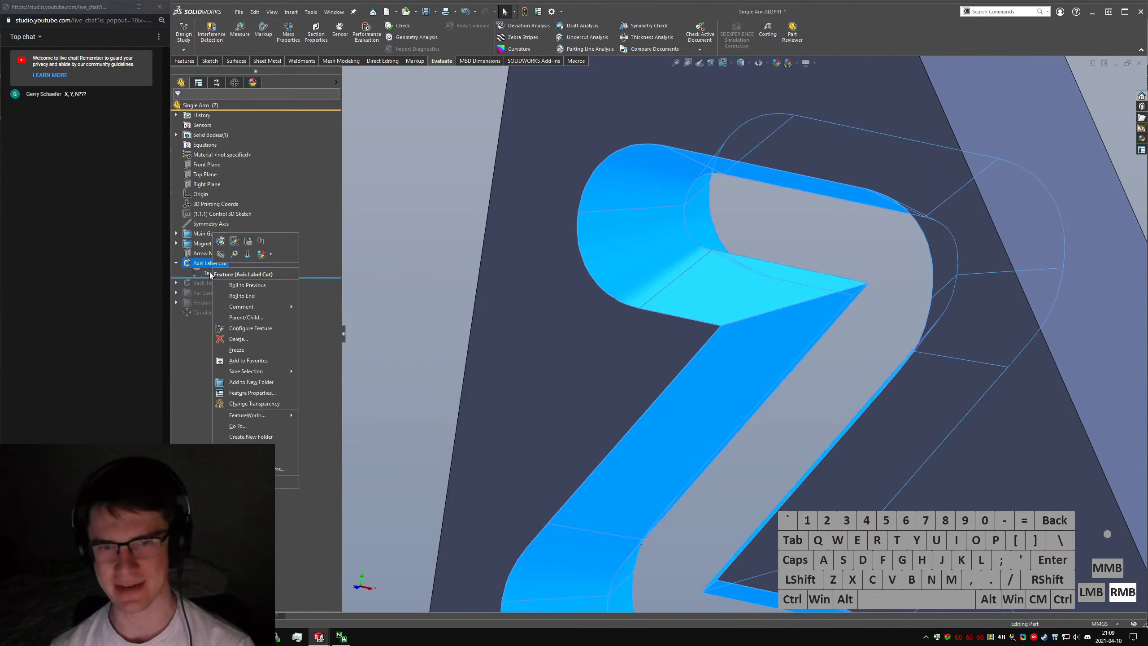
pyautogui.click(247, 285)
pyautogui.hotkey('ctrl', 's')
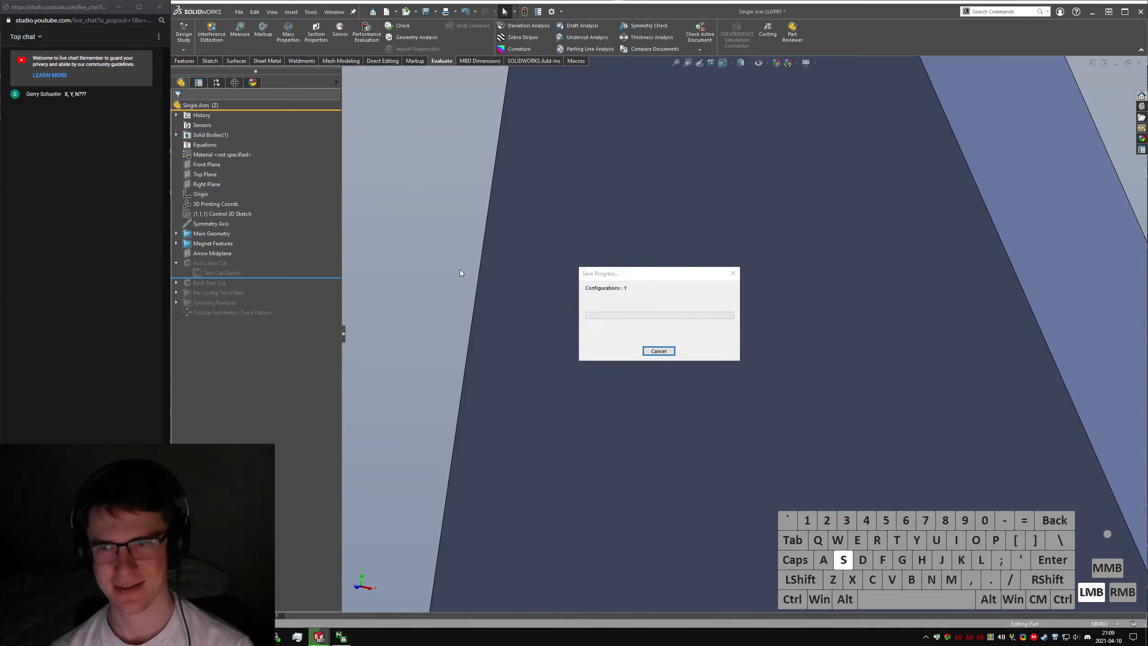
pyautogui.press('f')
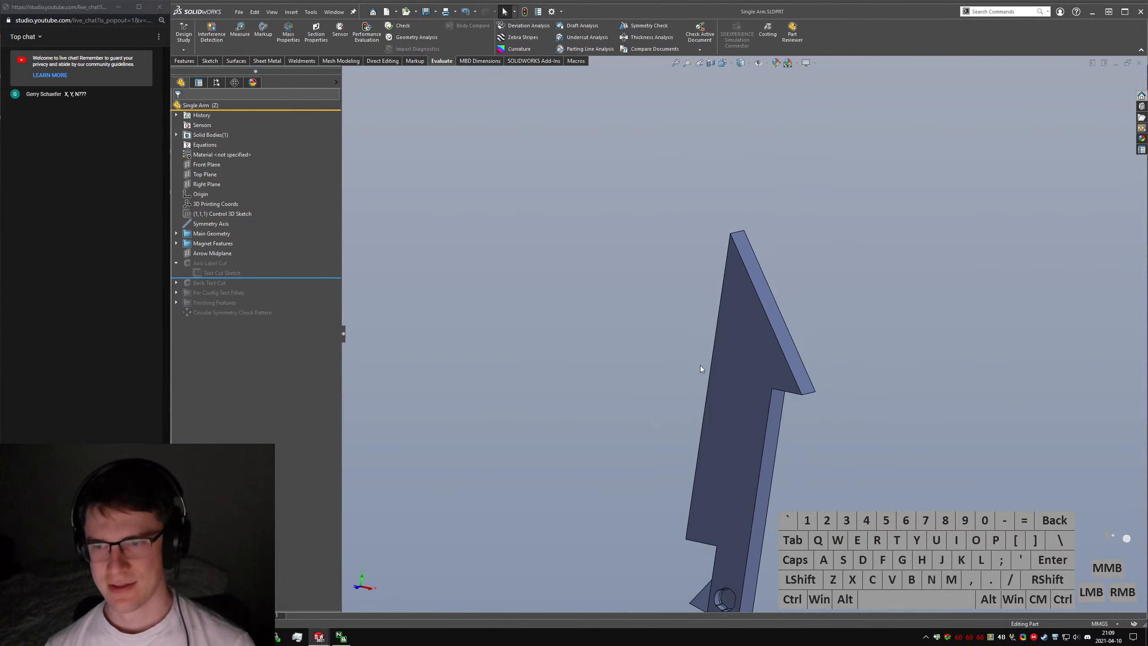
pyautogui.click(859, 392)
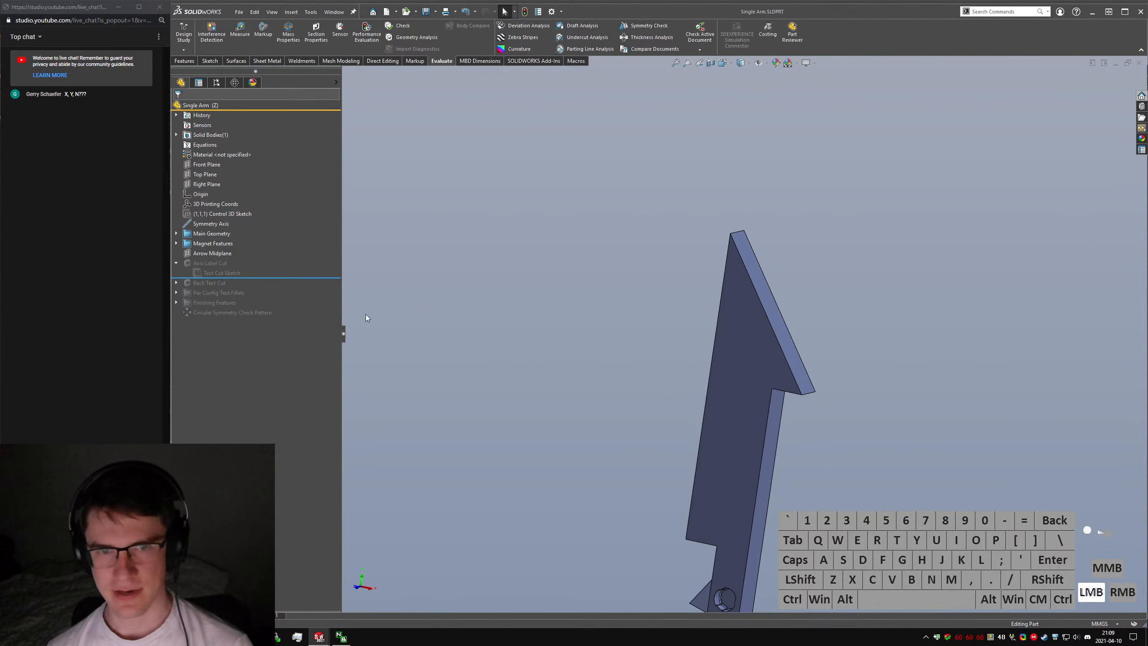
pyautogui.write('sketch')
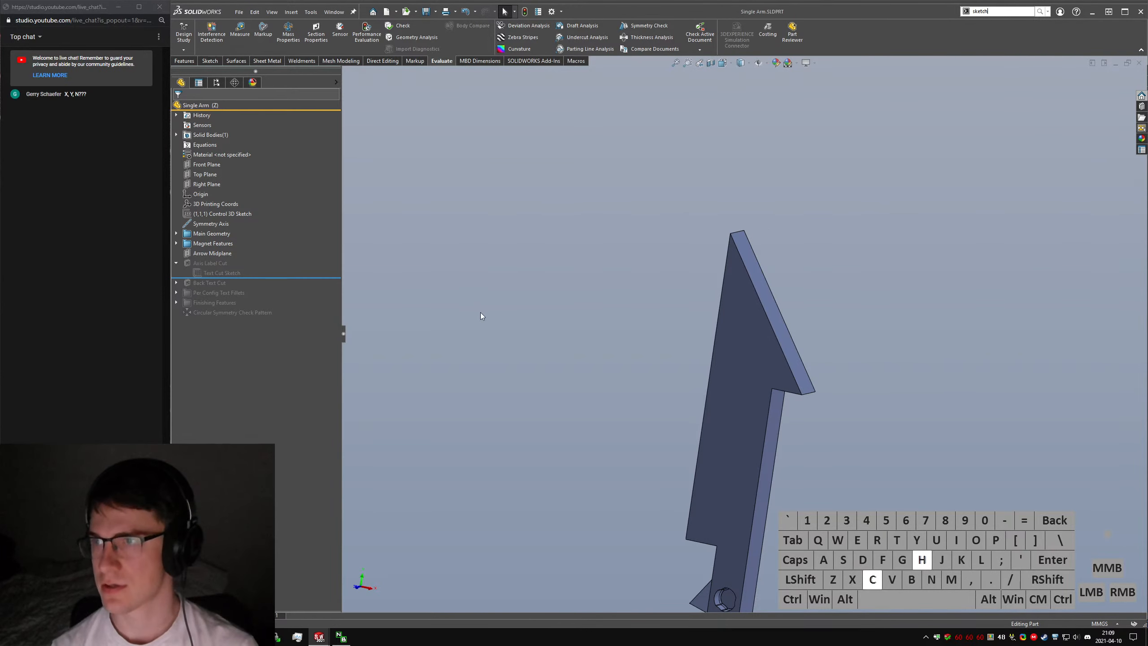
pyautogui.press('Return')
pyautogui.click(750, 357)
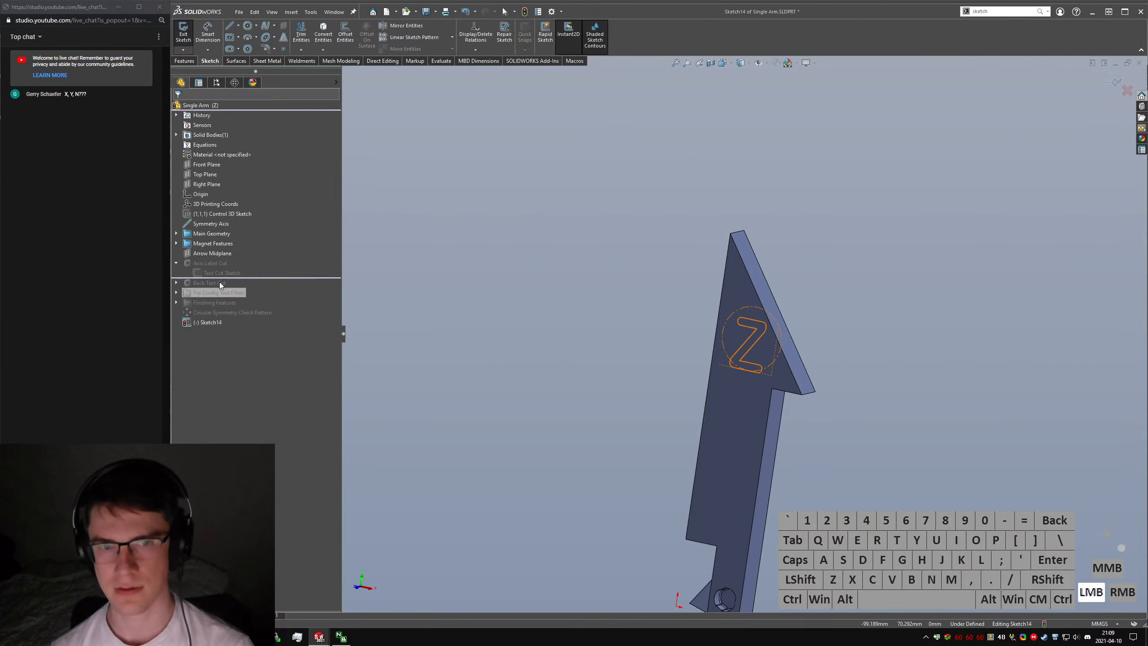
pyautogui.click(212, 271)
pyautogui.rightClick(212, 266)
pyautogui.rightClick(198, 275)
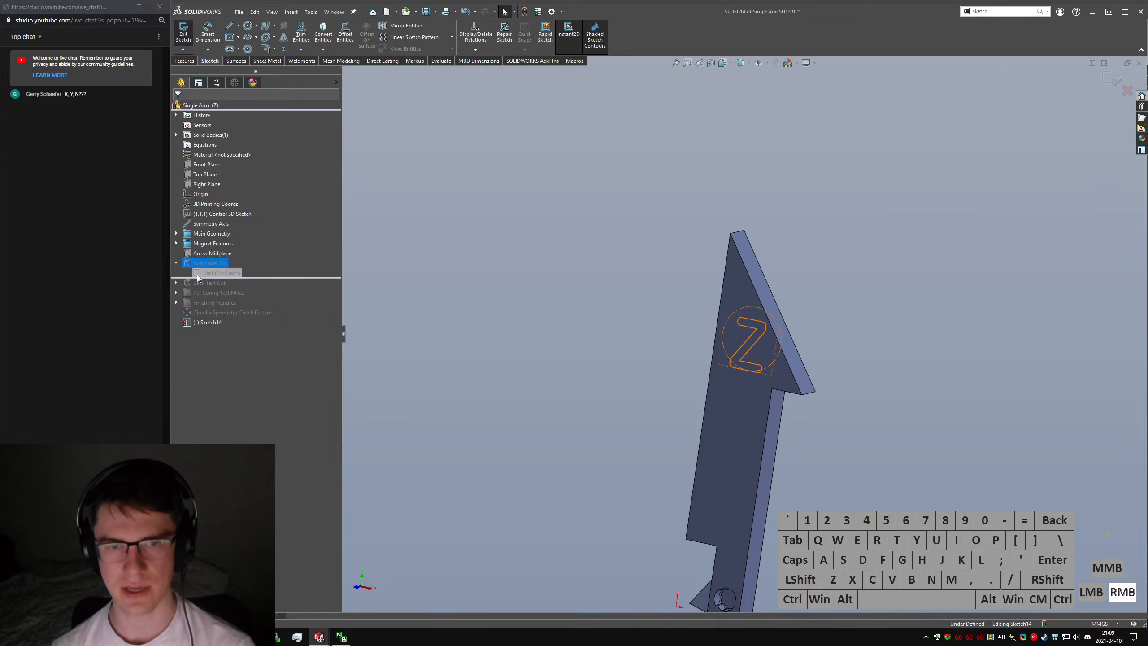
pyautogui.click(298, 281)
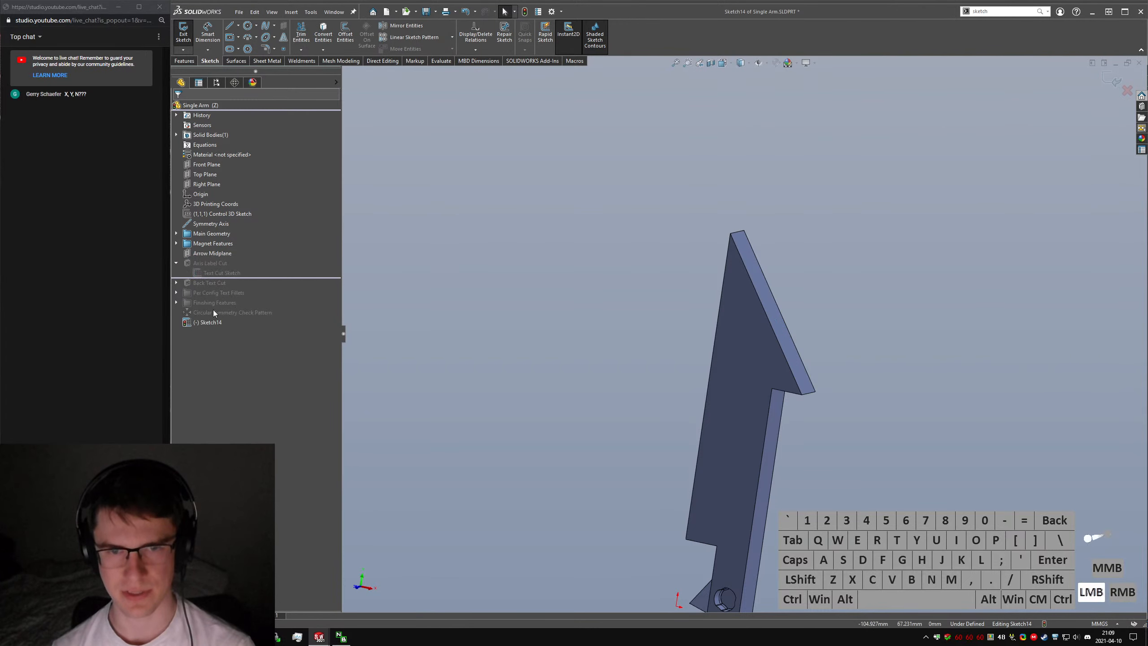
pyautogui.click(184, 36)
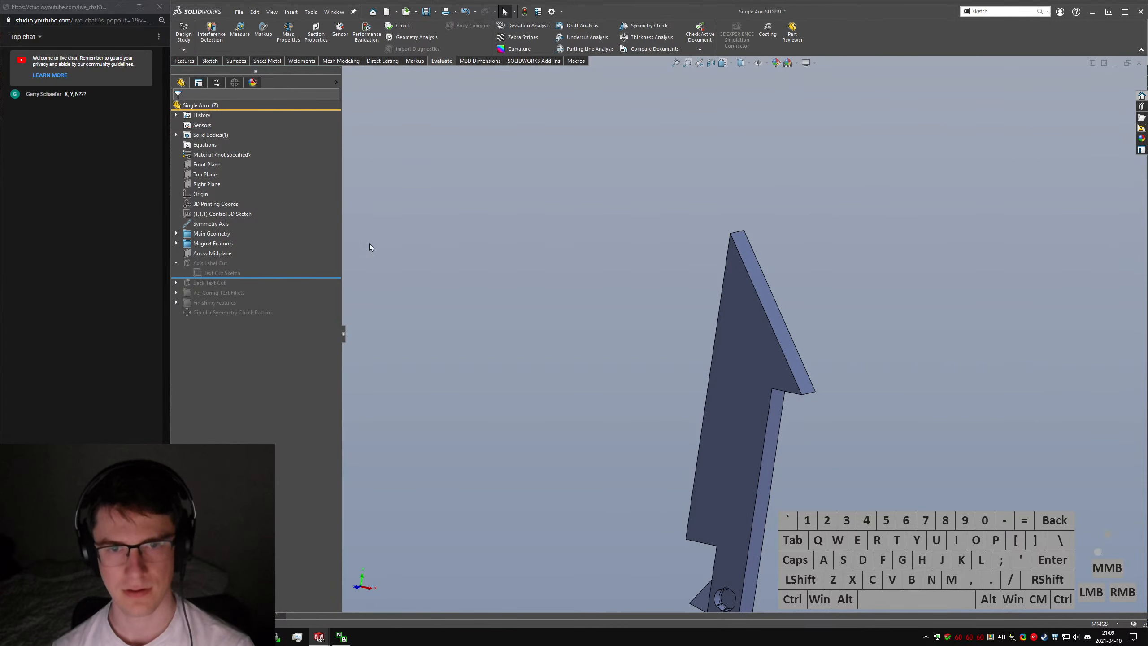
# Unsuppress the Text Cut Sketch on its own and show it on the arm.
pyautogui.click(219, 272)
pyautogui.click(254, 245)
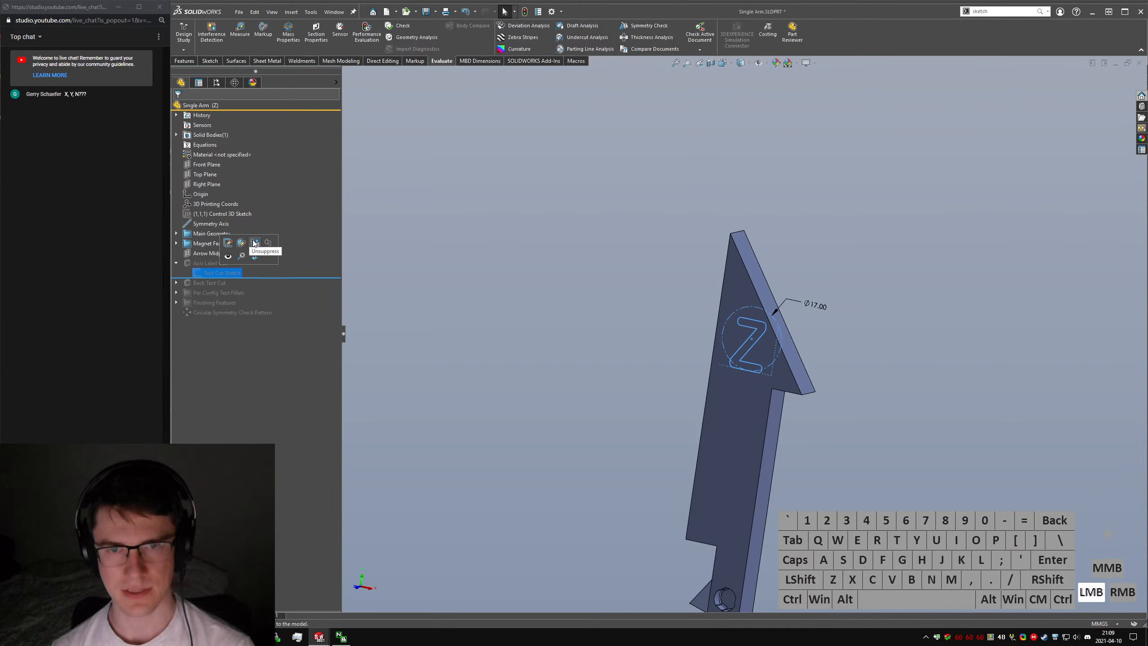
pyautogui.click(219, 274)
pyautogui.click(225, 249)
pyautogui.click(567, 286)
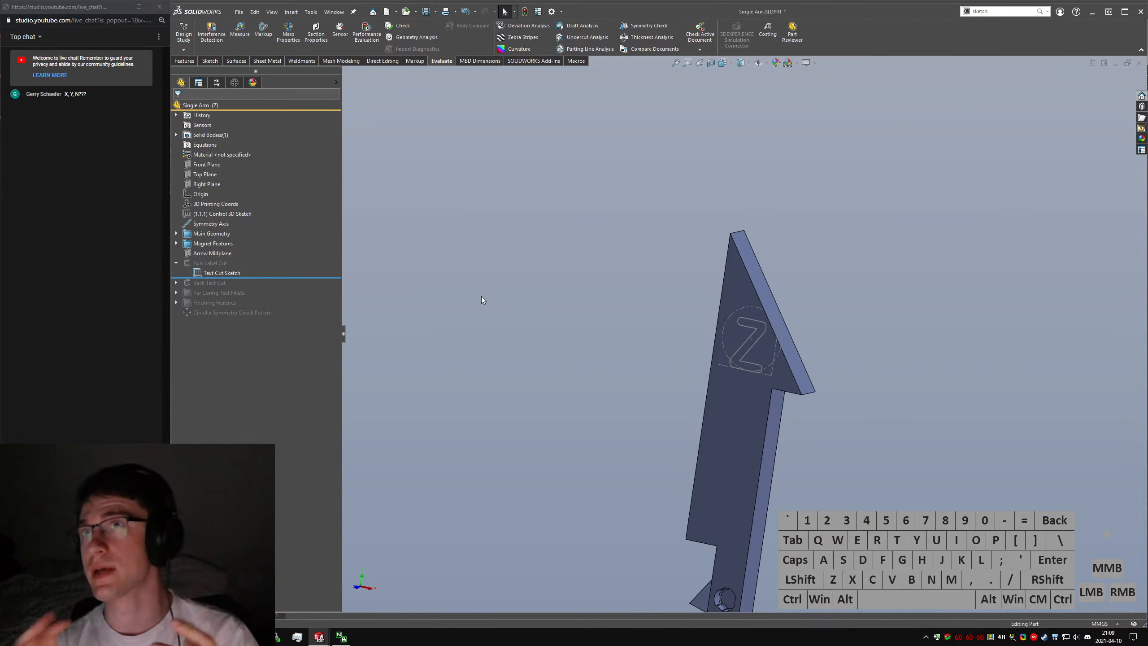
# Start a new sketch on the arrow head's flat front face, where the Z outline lies.
pyautogui.scroll(-5, 768, 344)
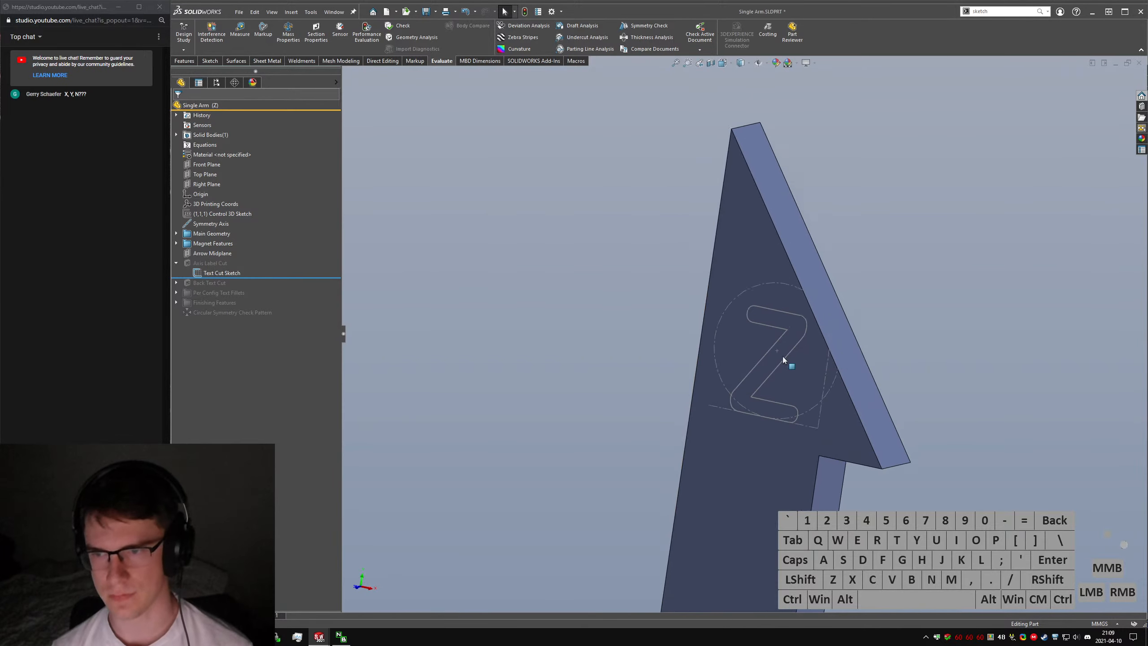
pyautogui.write('sketch')
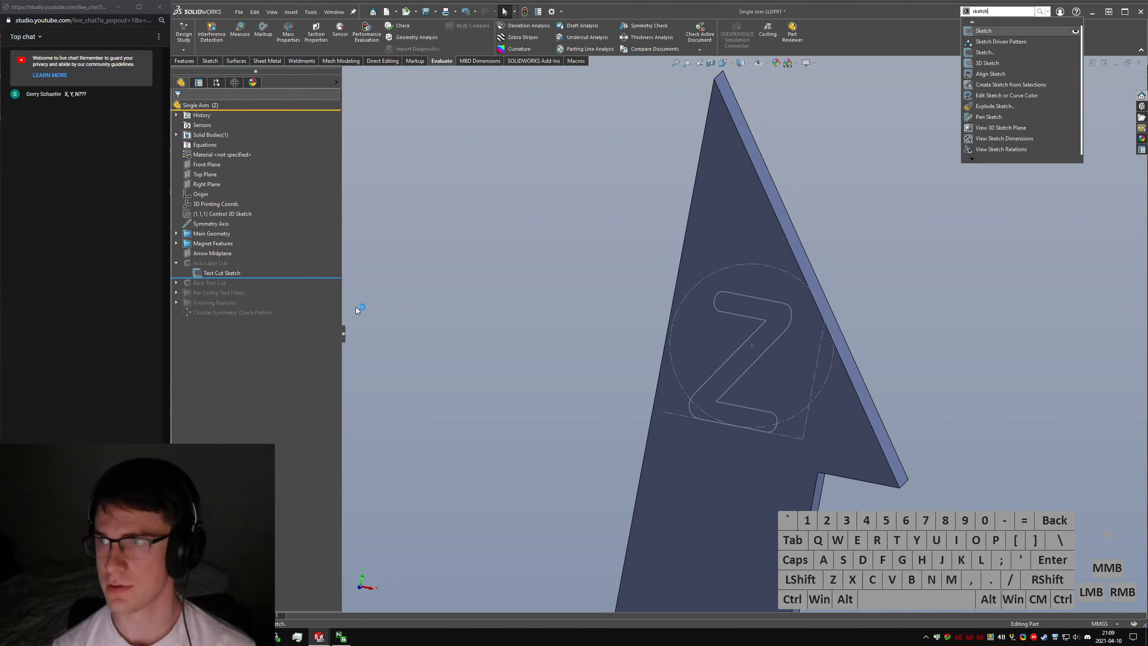
pyautogui.press('Return')
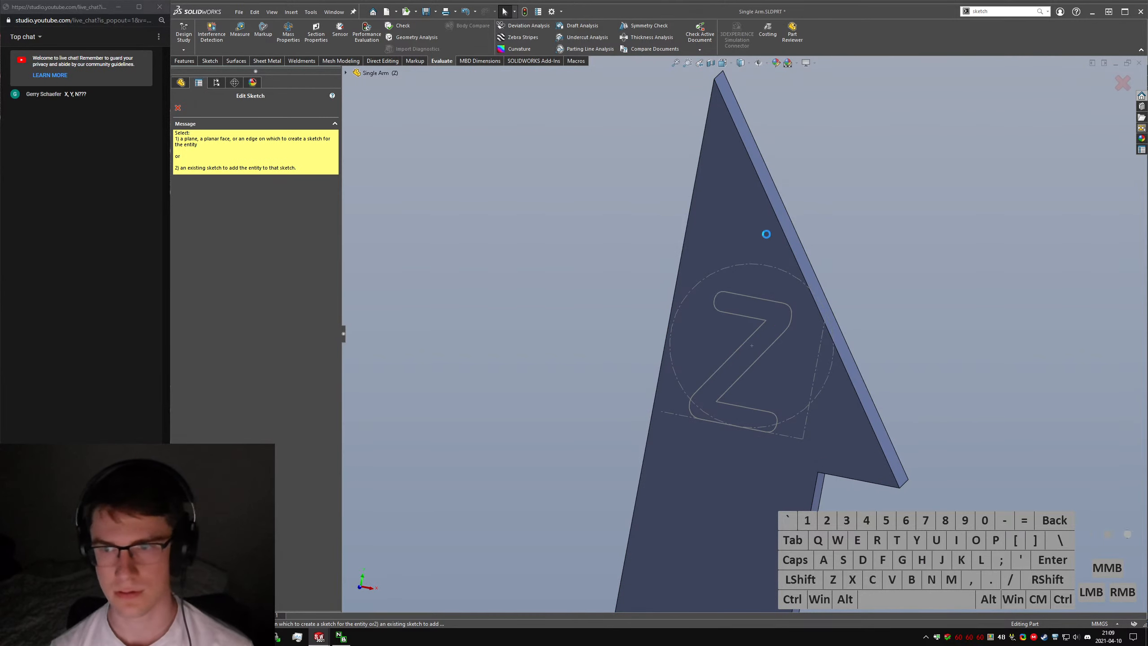
pyautogui.click(742, 234)
# Try to convert the existing Z text outline into the new sketch with Convert Entities.
pyautogui.click(751, 319)
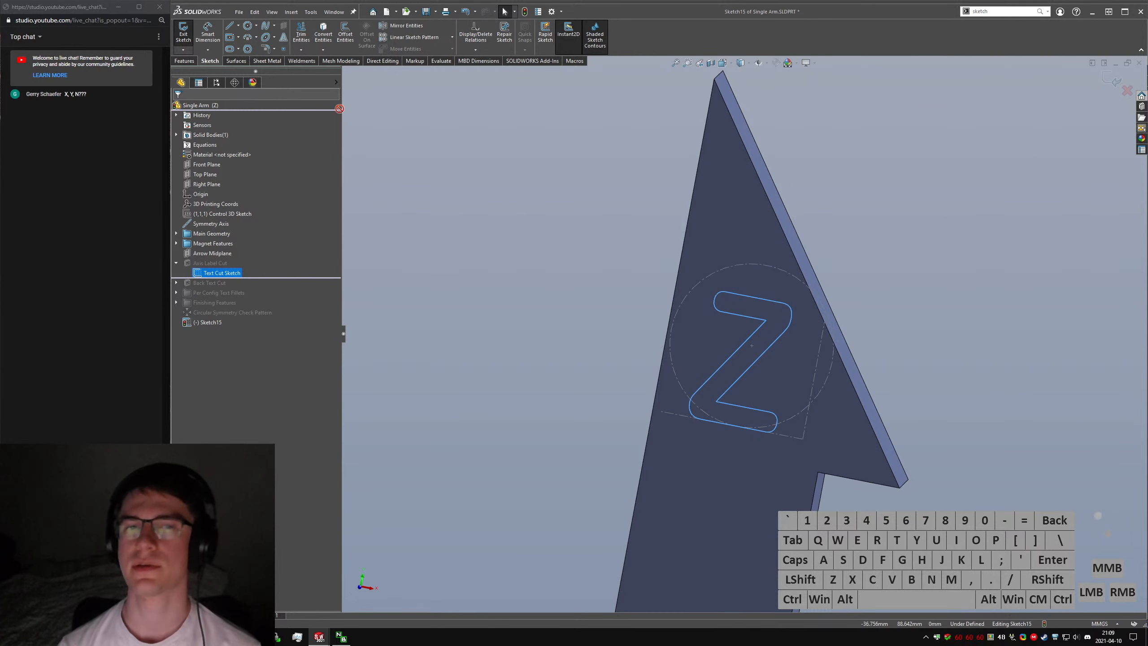
pyautogui.click(324, 34)
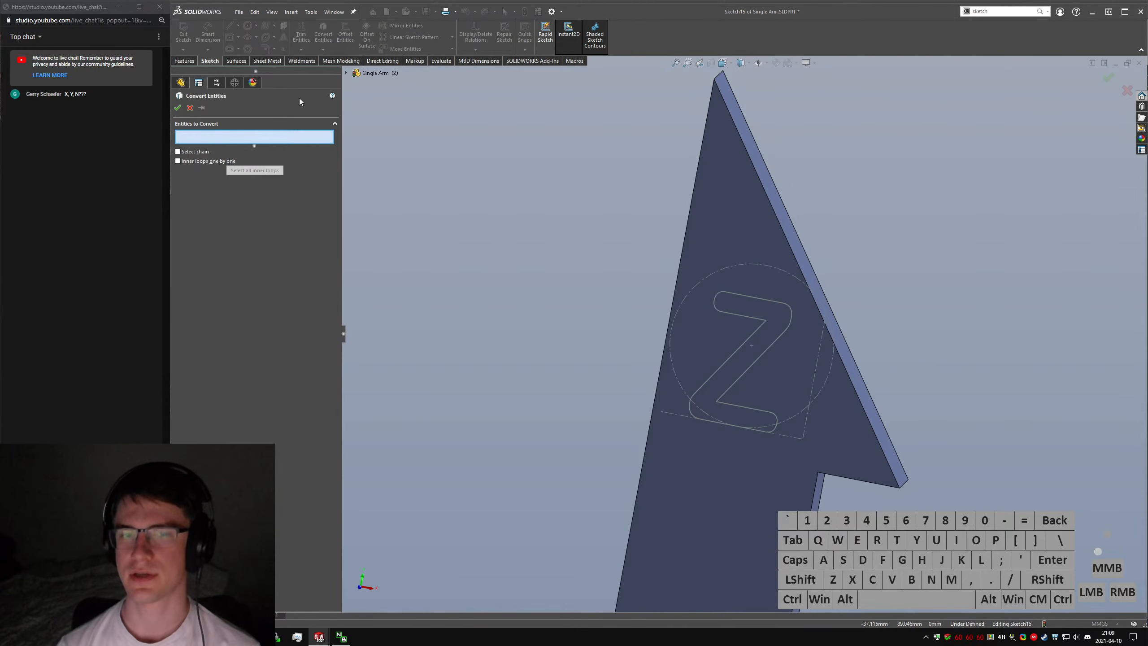
pyautogui.click(739, 350)
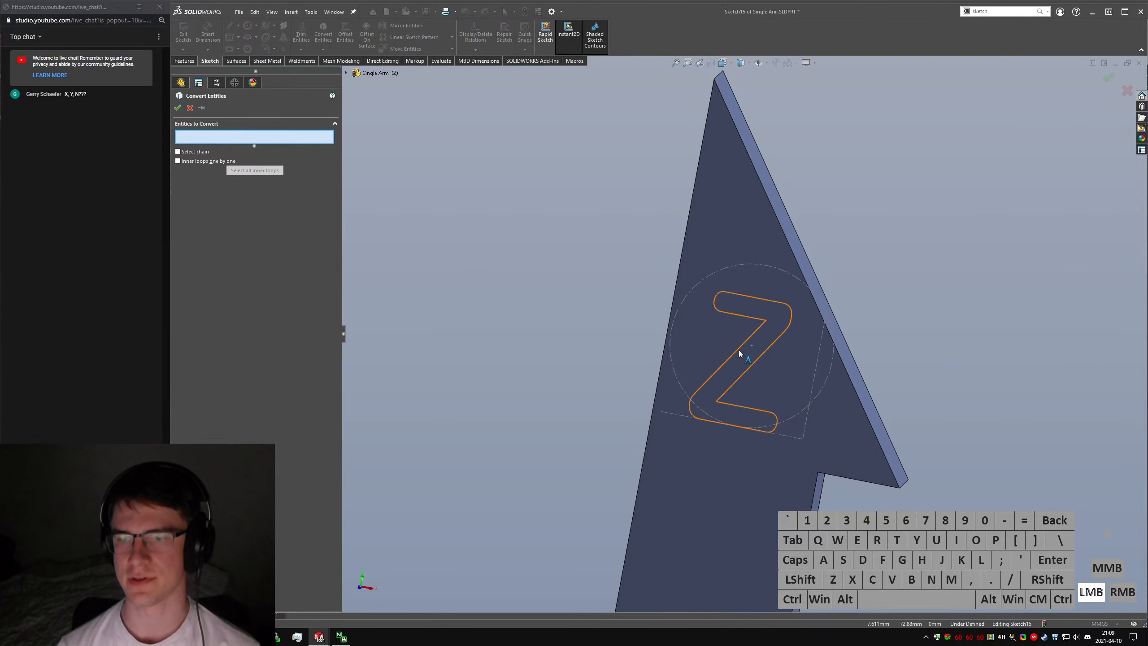
pyautogui.click(739, 351)
pyautogui.click(738, 352)
pyautogui.click(727, 344)
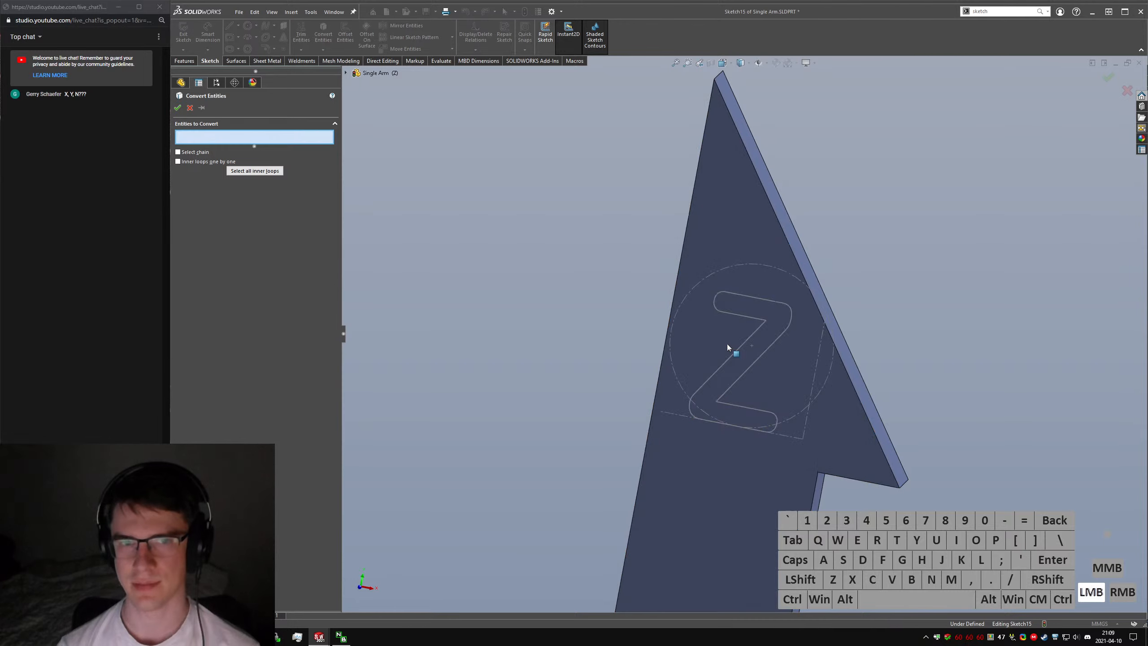
pyautogui.click(739, 348)
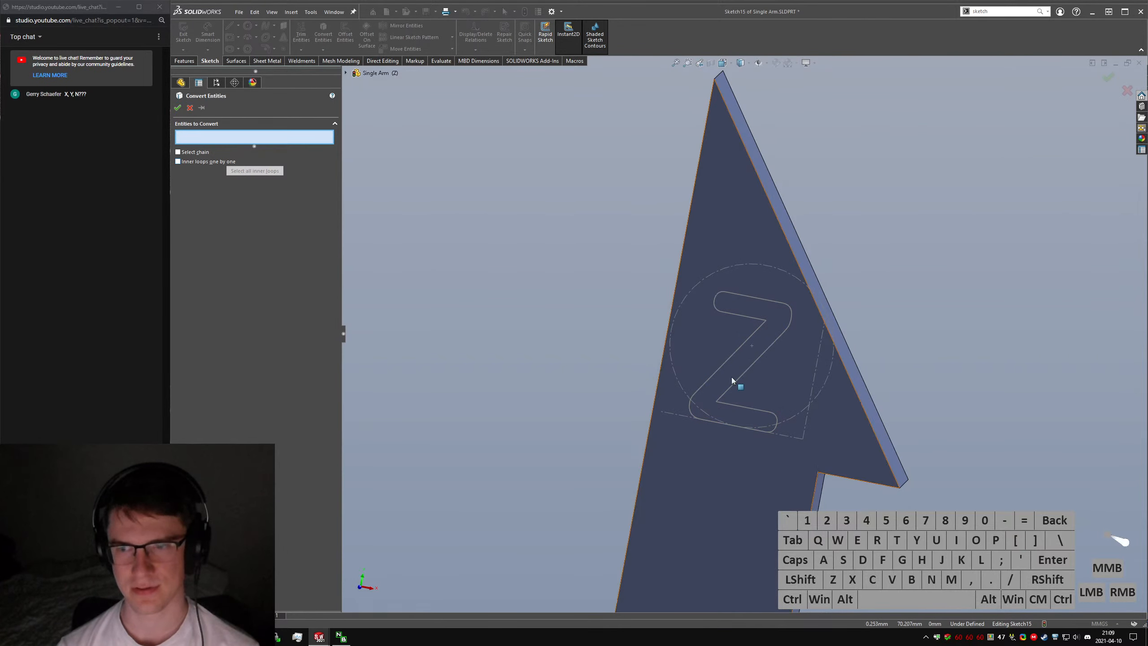
pyautogui.click(795, 416)
pyautogui.click(795, 416)
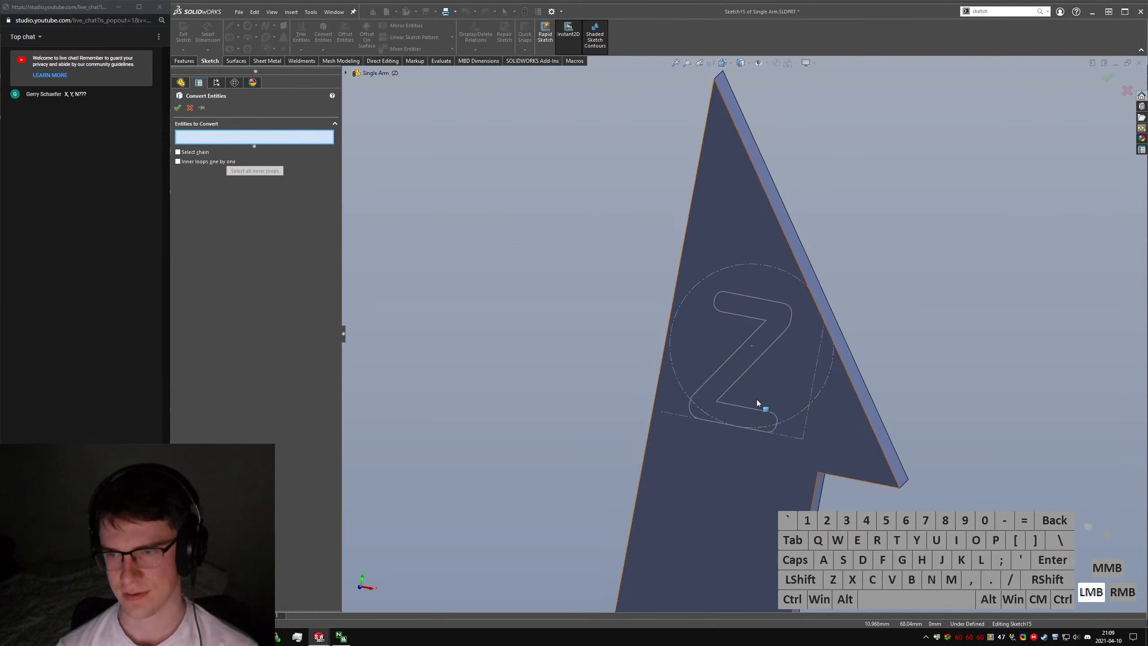
pyautogui.click(733, 385)
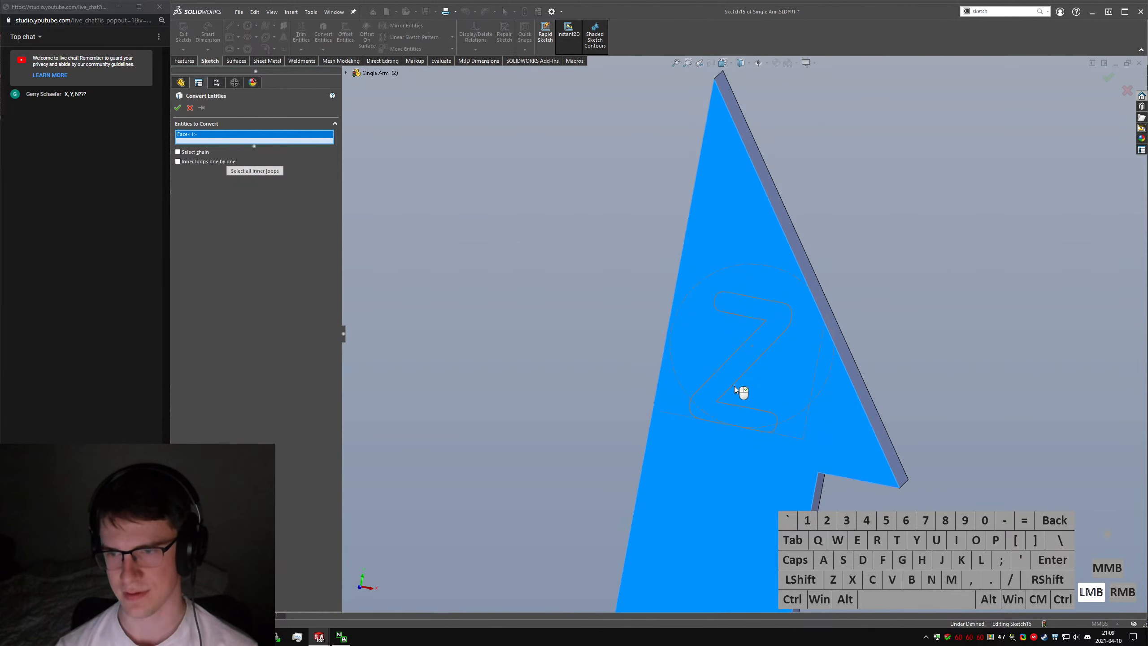
pyautogui.click(741, 387)
pyautogui.press('Escape')
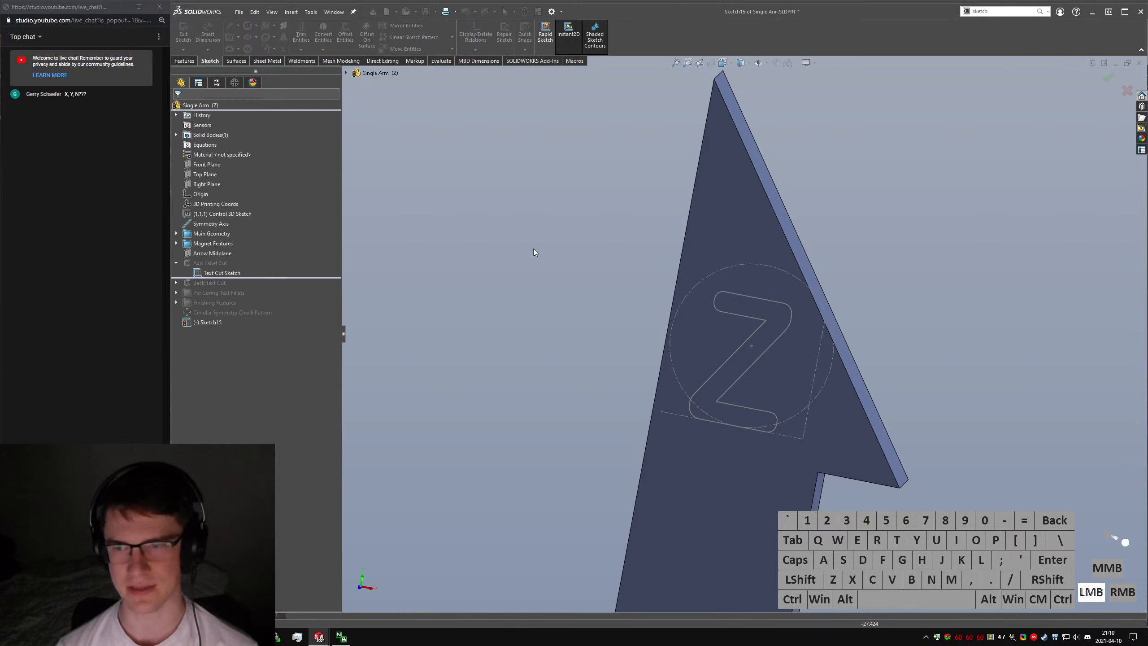
# Convert the construction line beneath the Z into the new sketch and make the copy construction geometry.
pyautogui.click(784, 434)
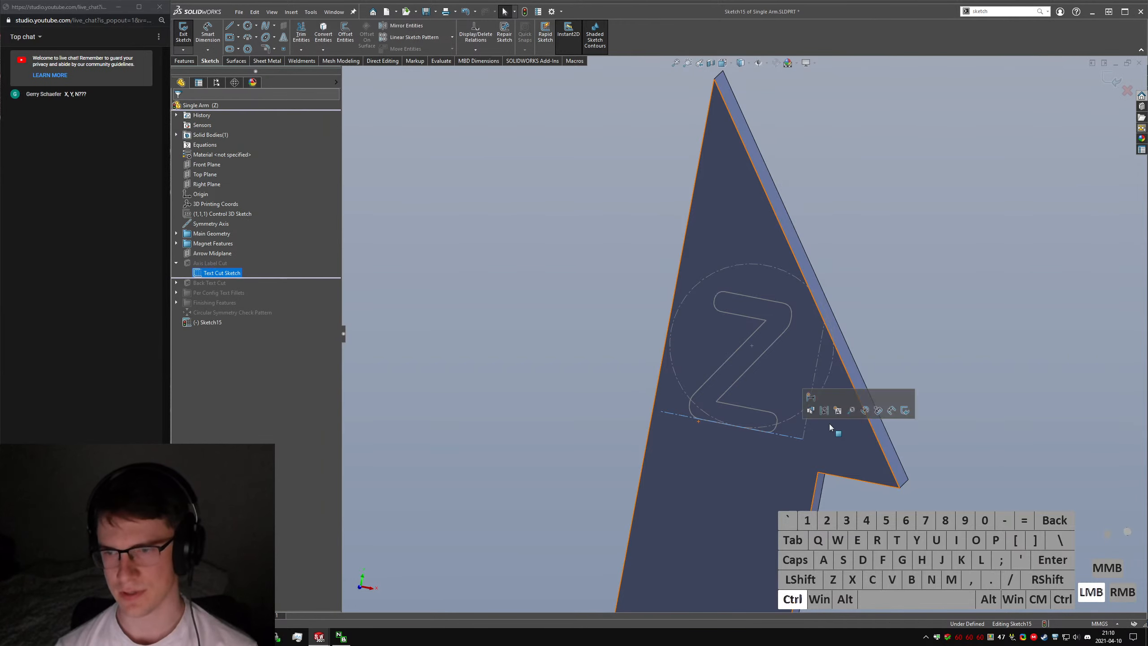
pyautogui.keyDown('ctrl'); pyautogui.click(807, 417); pyautogui.keyUp('ctrl')
pyautogui.click(635, 391)
pyautogui.click(784, 434)
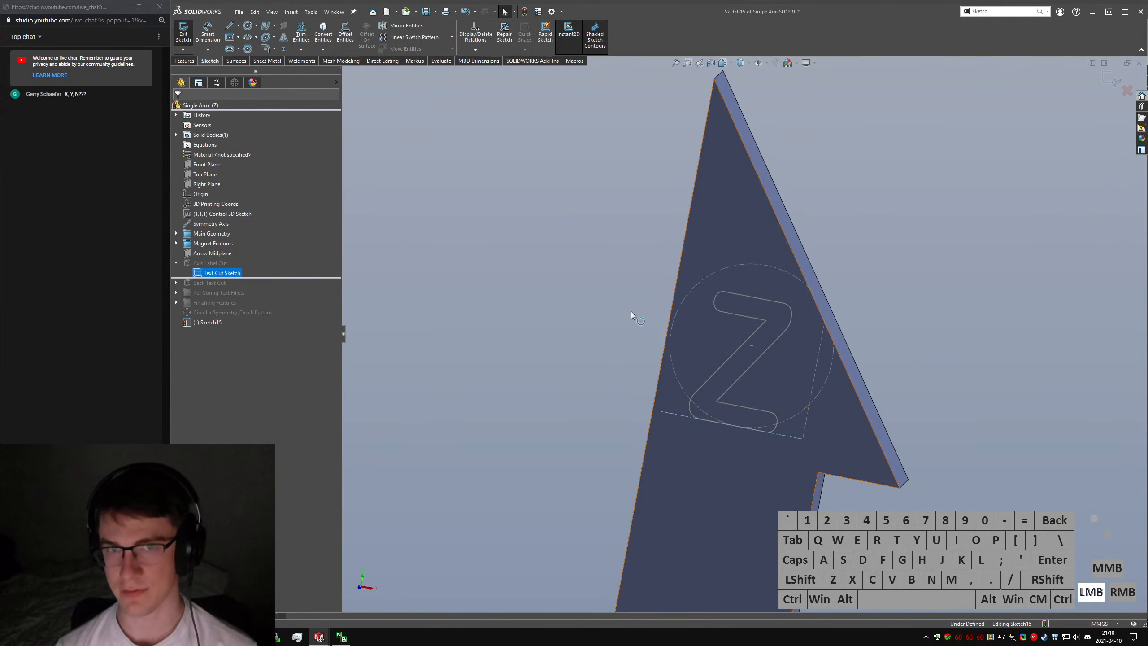
pyautogui.click(323, 36)
pyautogui.click(667, 416)
pyautogui.hotkey('alt', 'c')
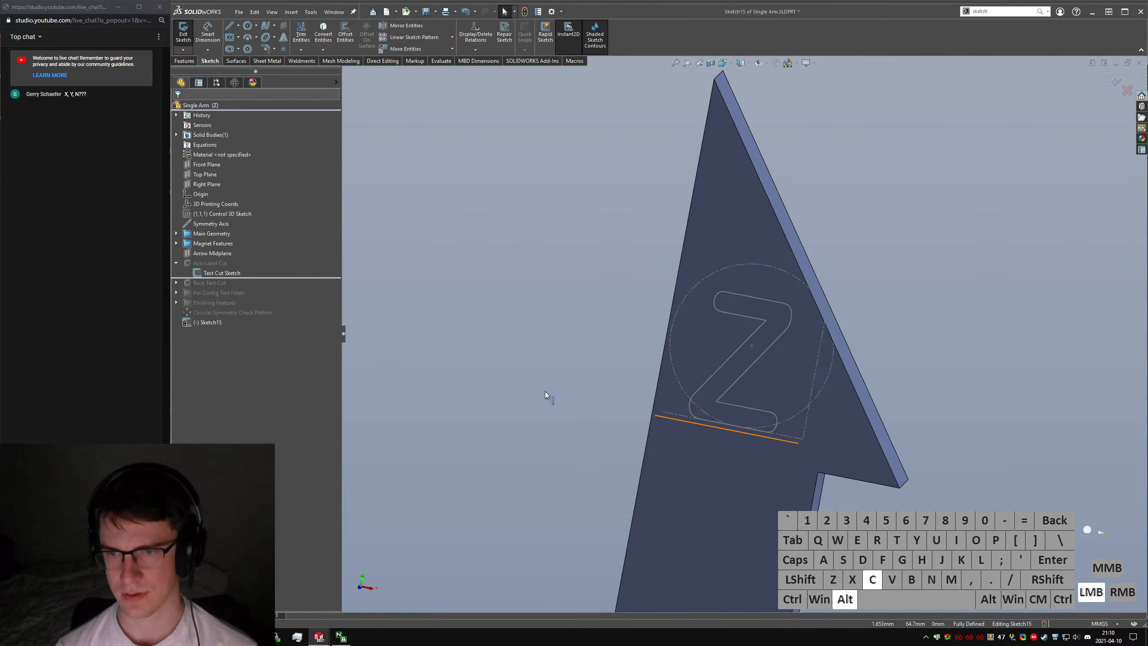
pyautogui.click(658, 423)
# Add sketch text reading Z along the converted construction line.
pyautogui.write('stext')
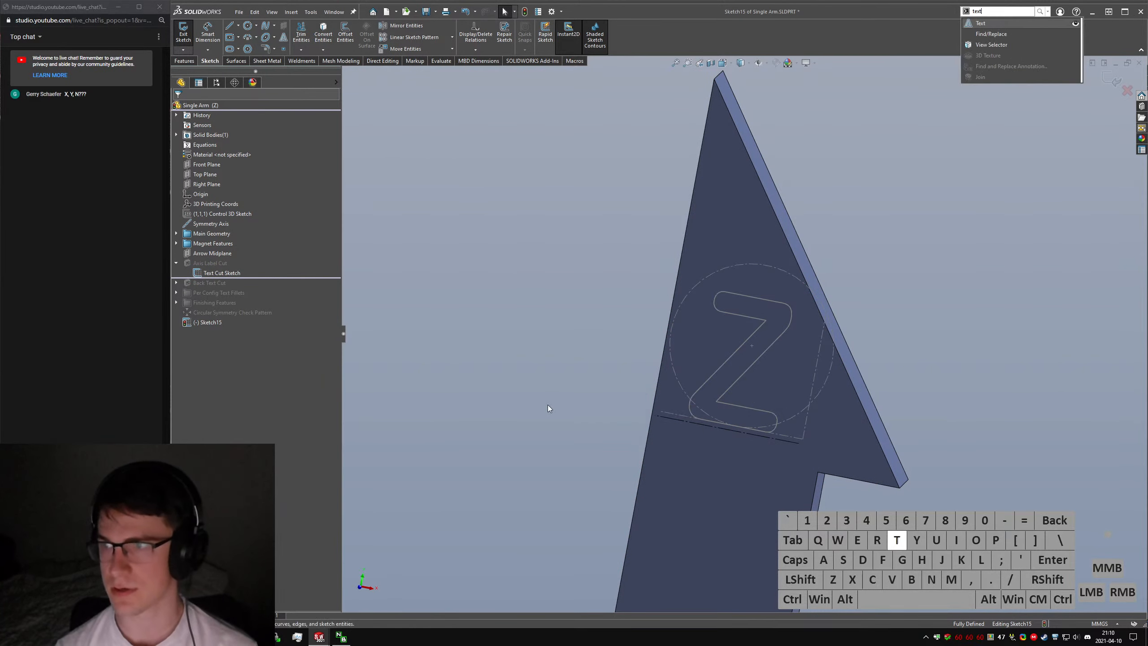
pyautogui.press('Return')
pyautogui.click(687, 423)
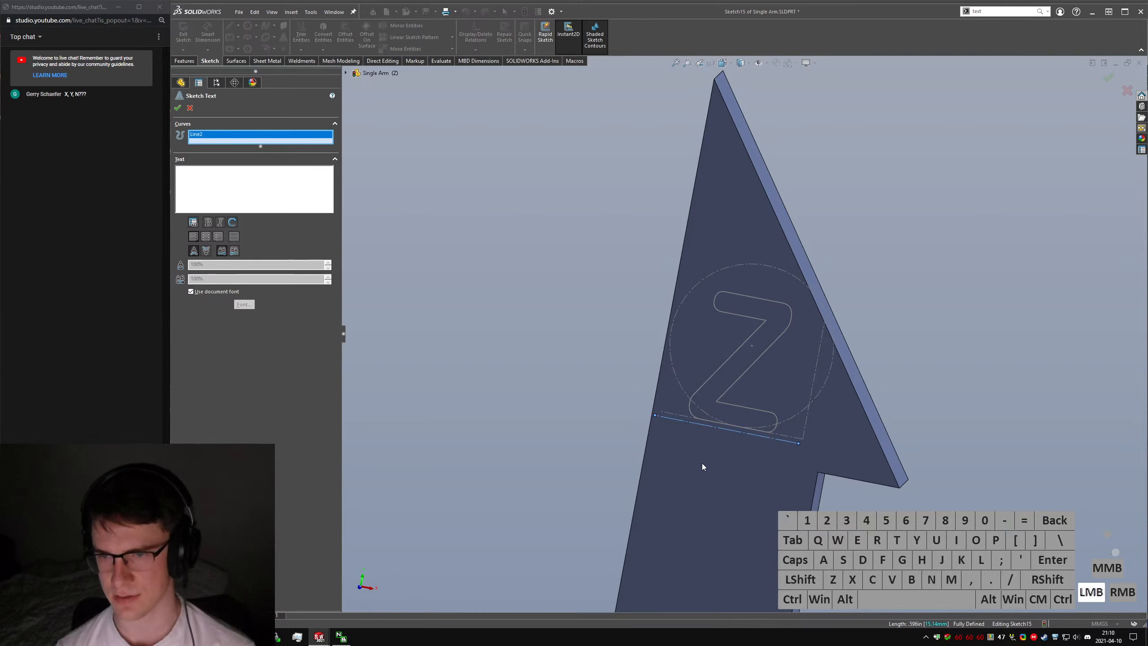
pyautogui.write('Z')
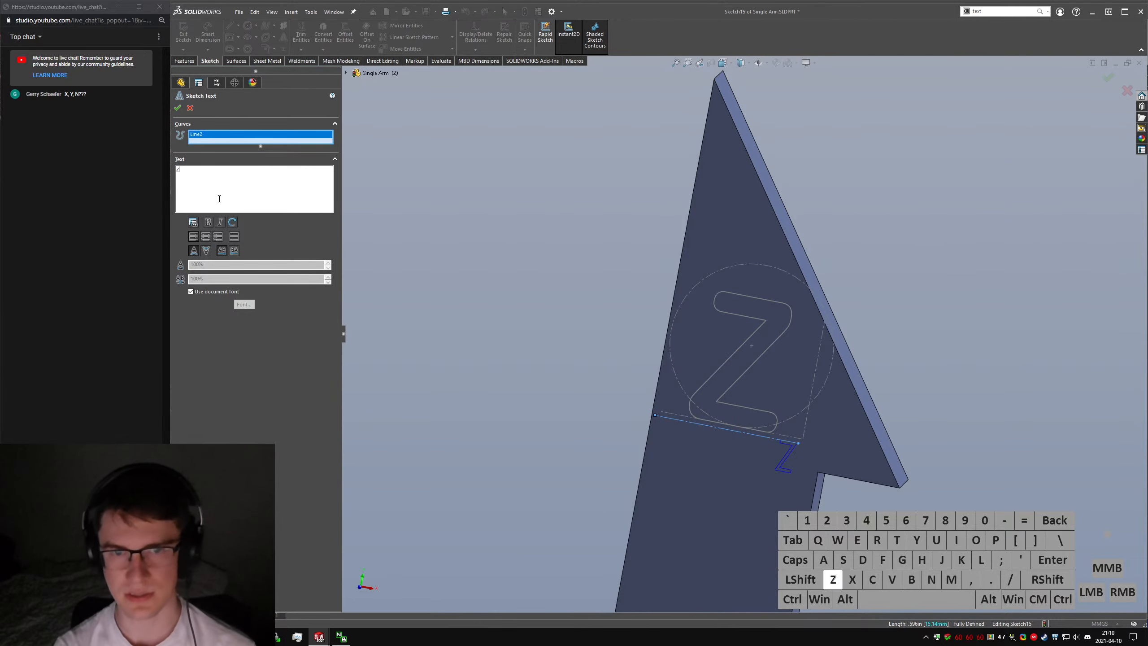
# Stop using the document font for the new Z text and set its font to Arial Rounded MT.
pyautogui.click(191, 291)
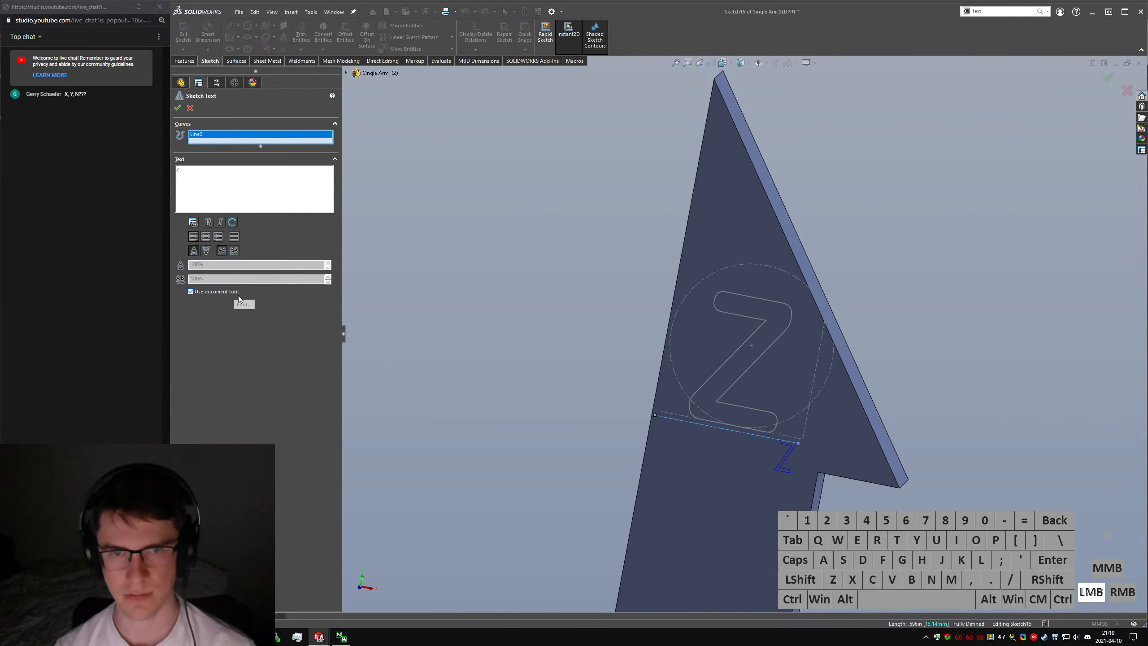
pyautogui.click(244, 304)
pyautogui.doubleClick(595, 280)
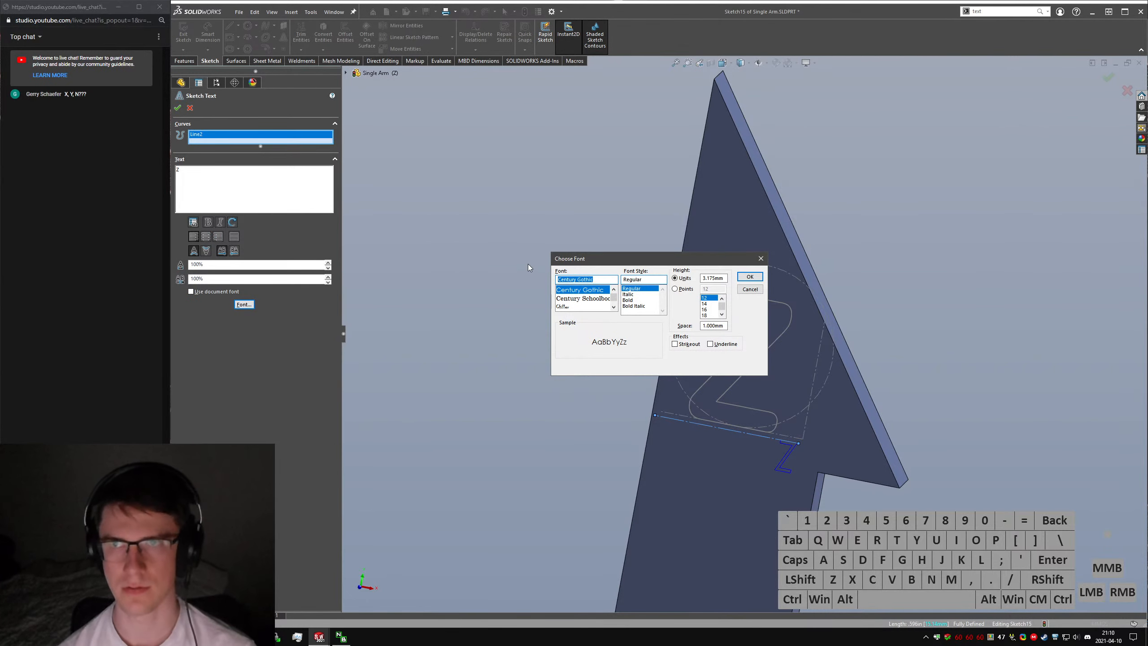
pyautogui.write('Arial Rounded MT')
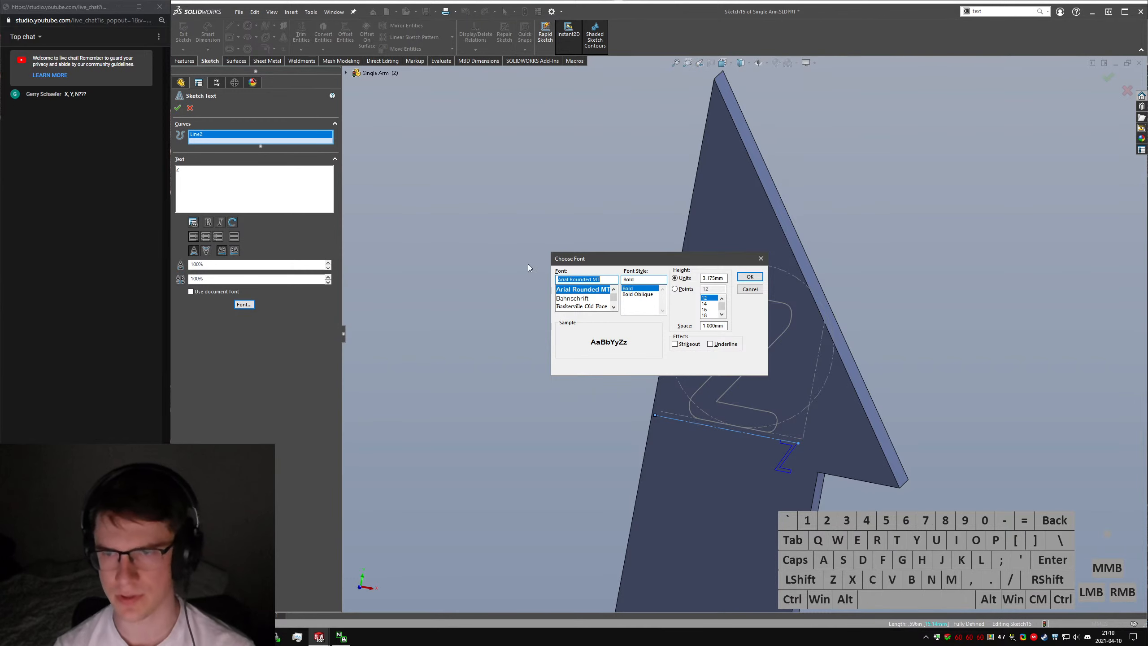
pyautogui.press('Return')
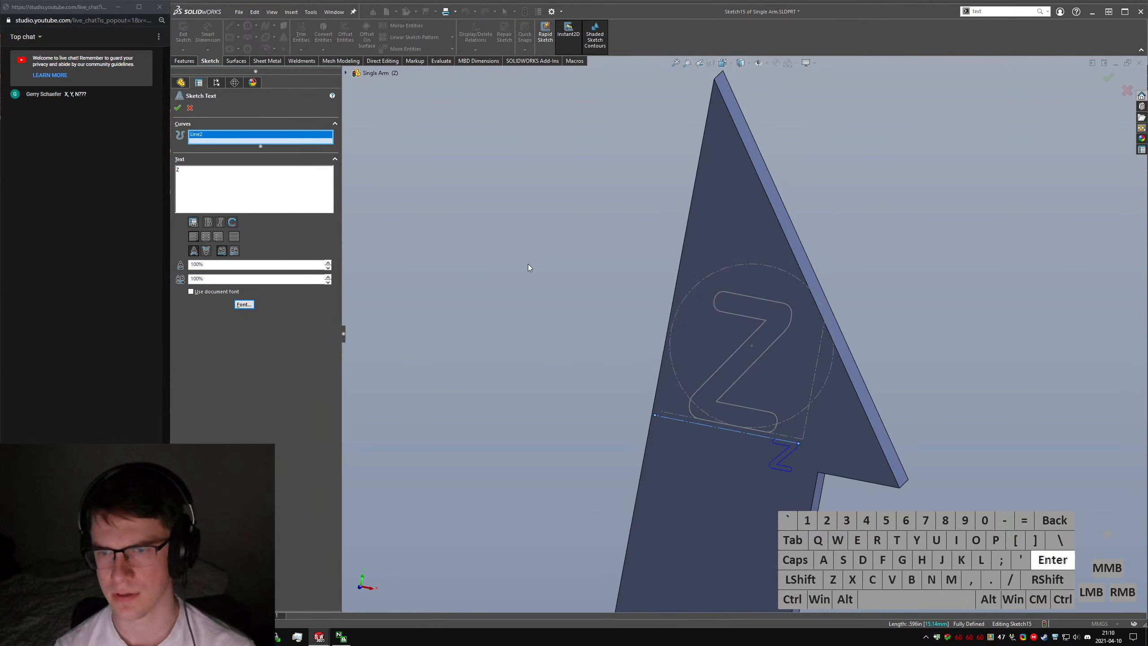
# Centre the new Z text on its line, flip it vertically and horizontally, and exit the sketch.
pyautogui.click(209, 238)
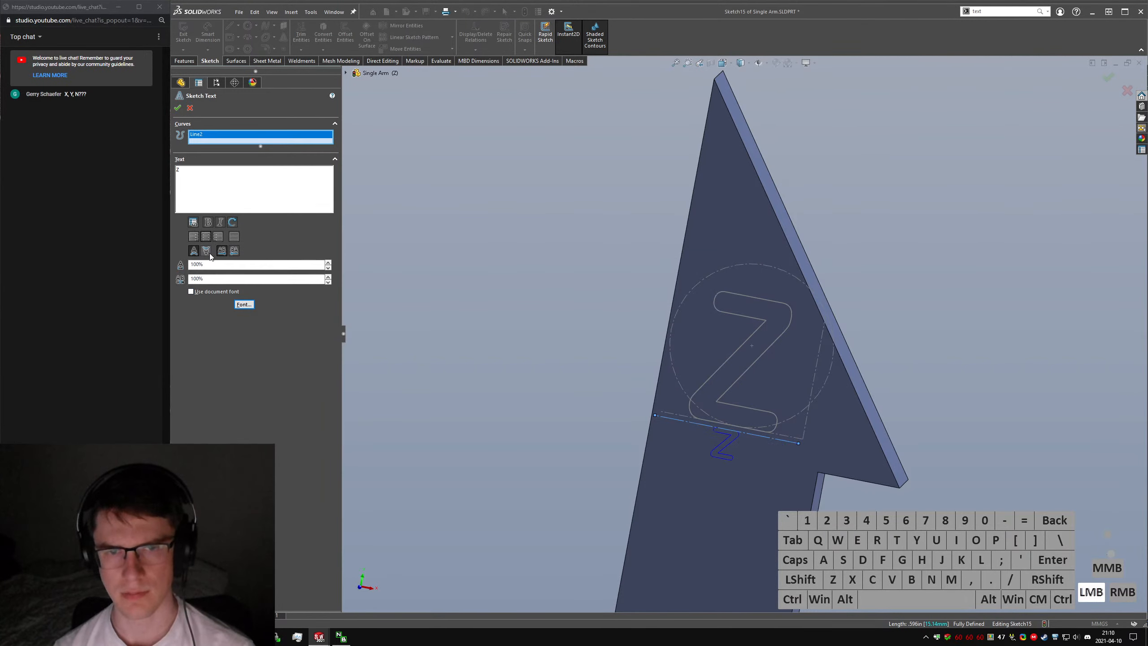
pyautogui.click(233, 252)
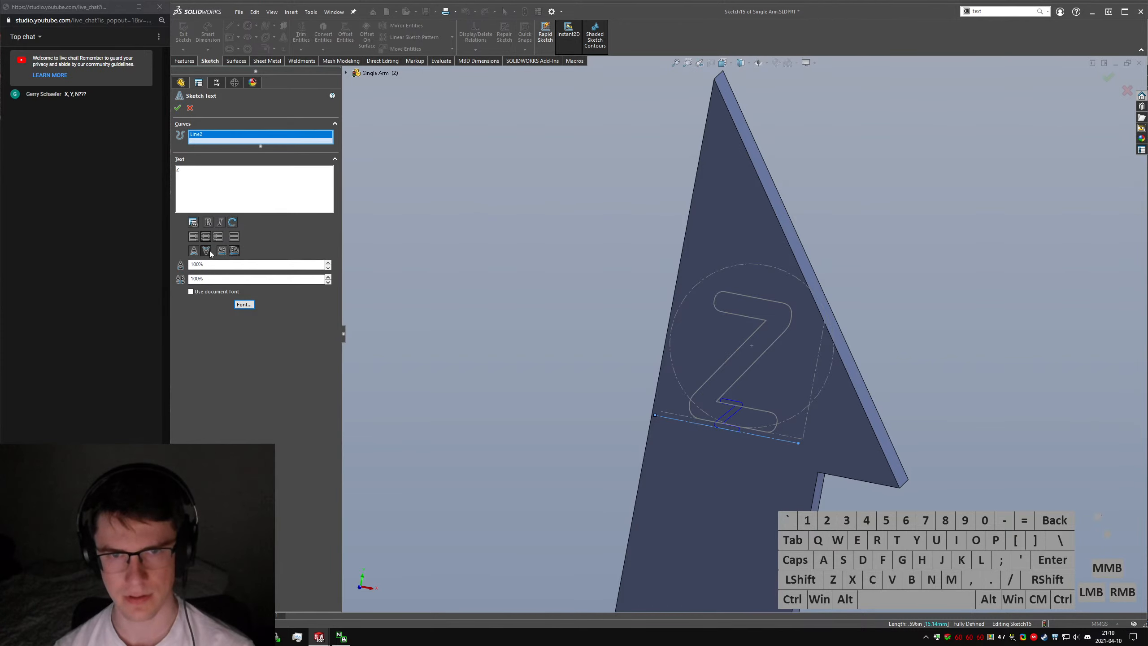
pyautogui.click(244, 305)
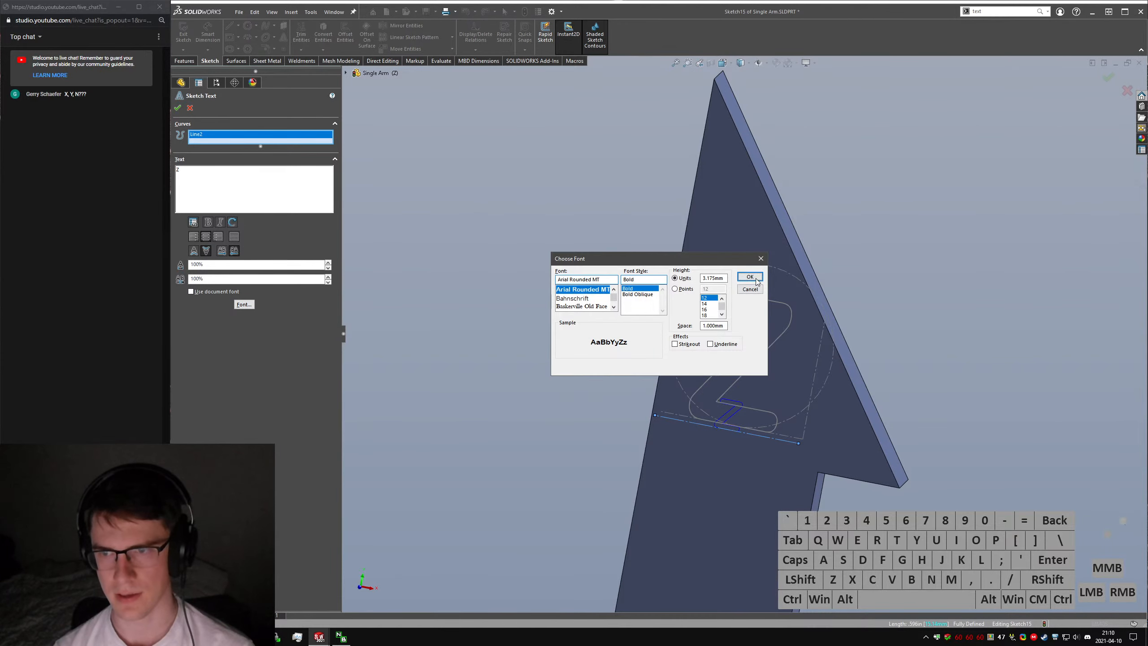
pyautogui.click(756, 279)
pyautogui.click(821, 344)
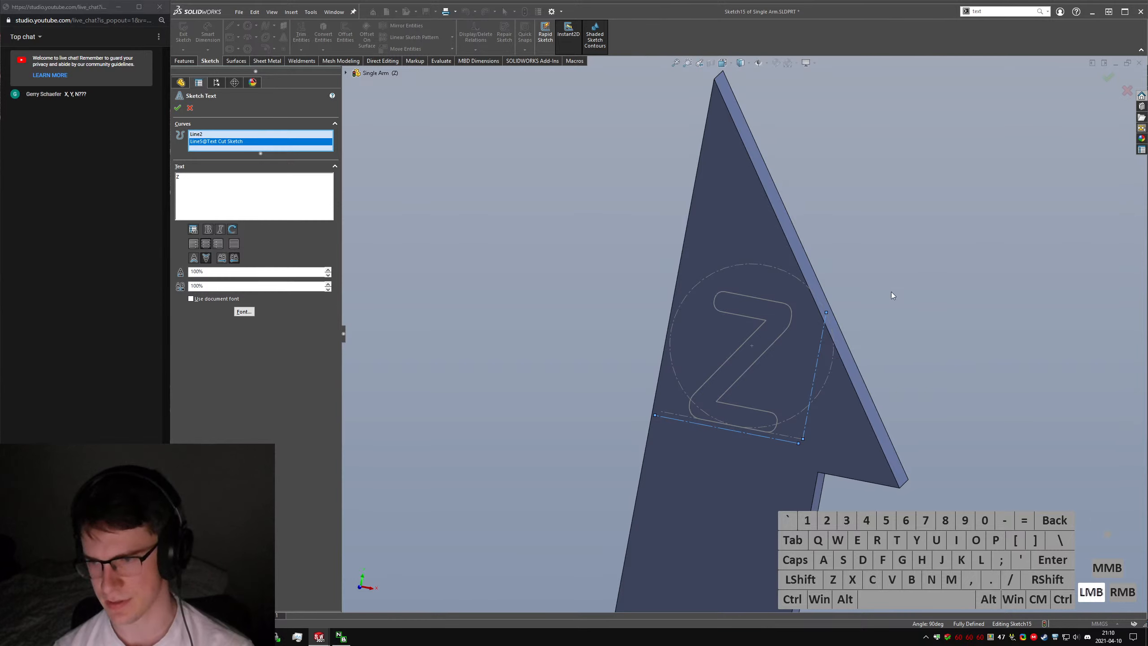
pyautogui.click(206, 149)
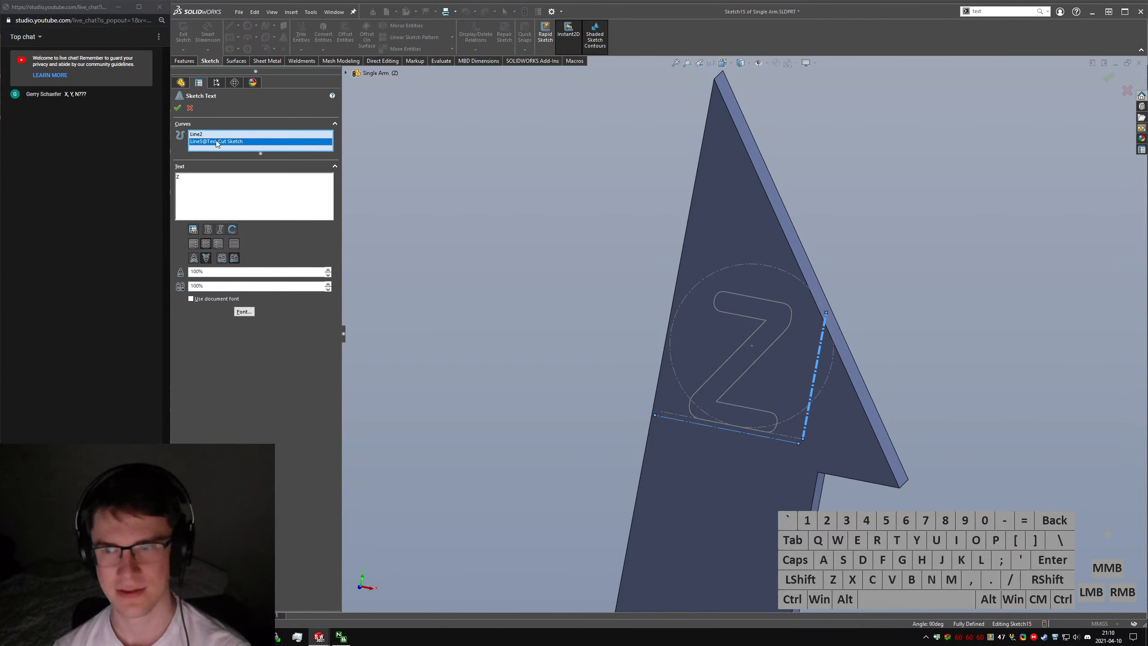
pyautogui.click(177, 107)
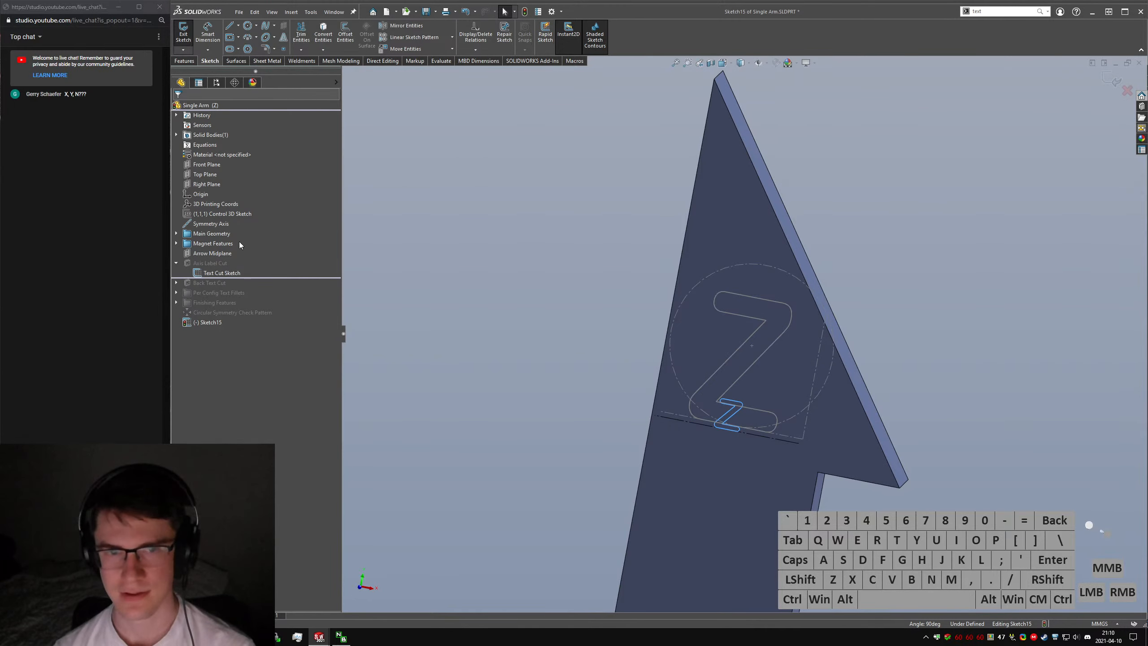
pyautogui.click(223, 266)
pyautogui.click(183, 33)
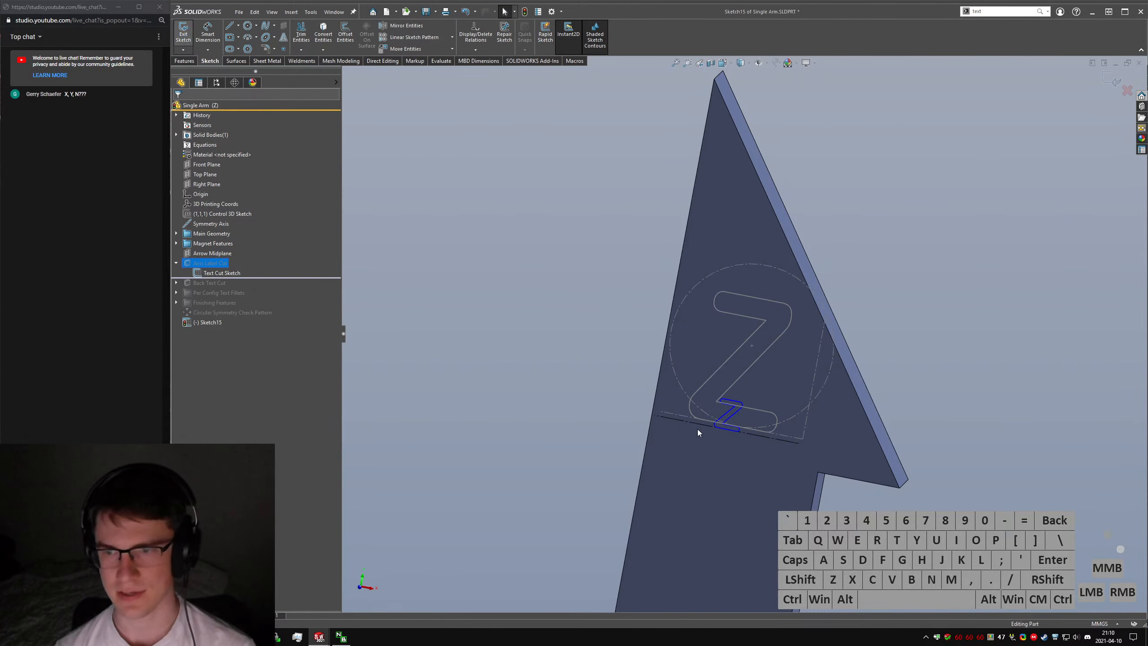
# Open the Text Cut Sketch and examine its diameter dimension and the large Z's text and font settings, leaving them as they are.
pyautogui.click(222, 273)
pyautogui.click(227, 248)
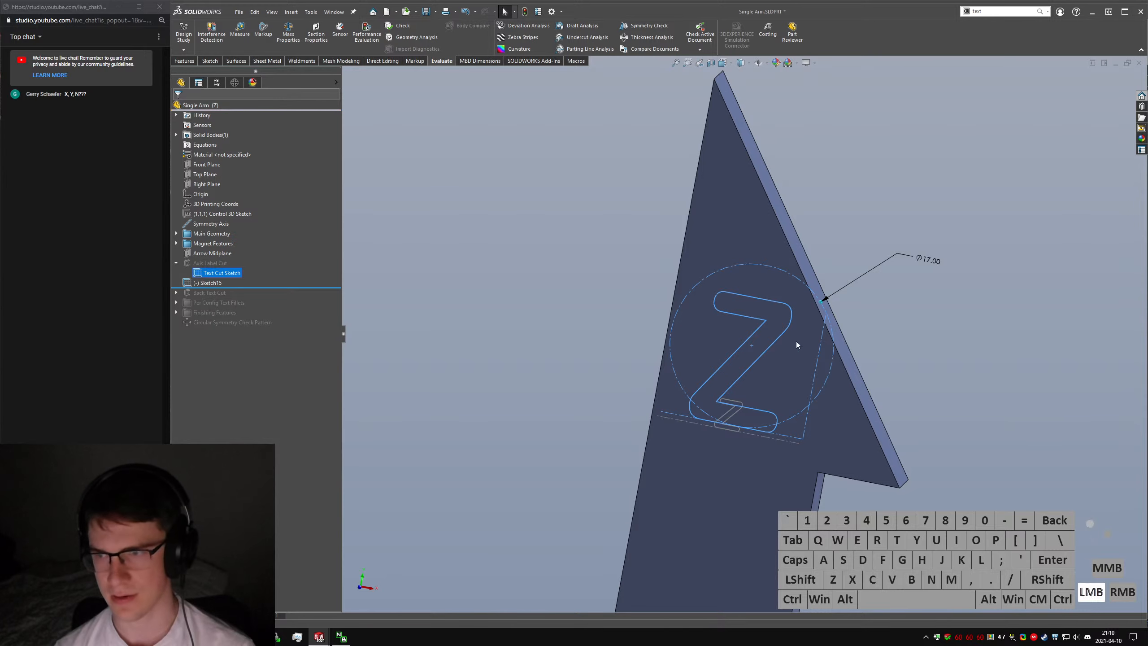
pyautogui.doubleClick(780, 336)
pyautogui.doubleClick(927, 266)
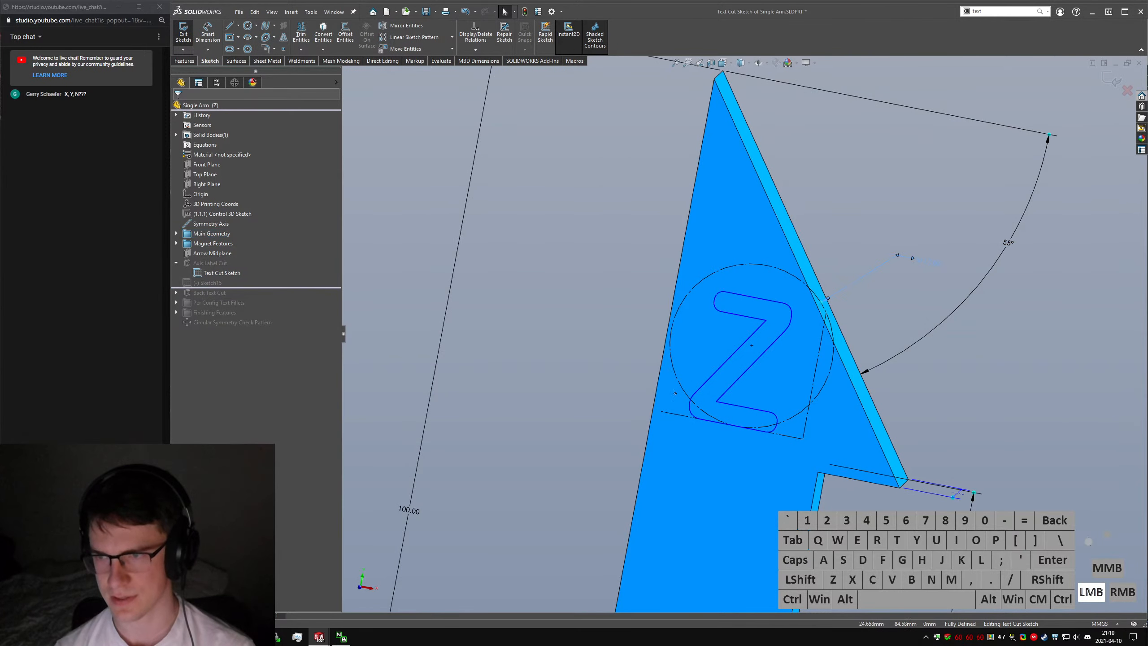
pyautogui.click(799, 317)
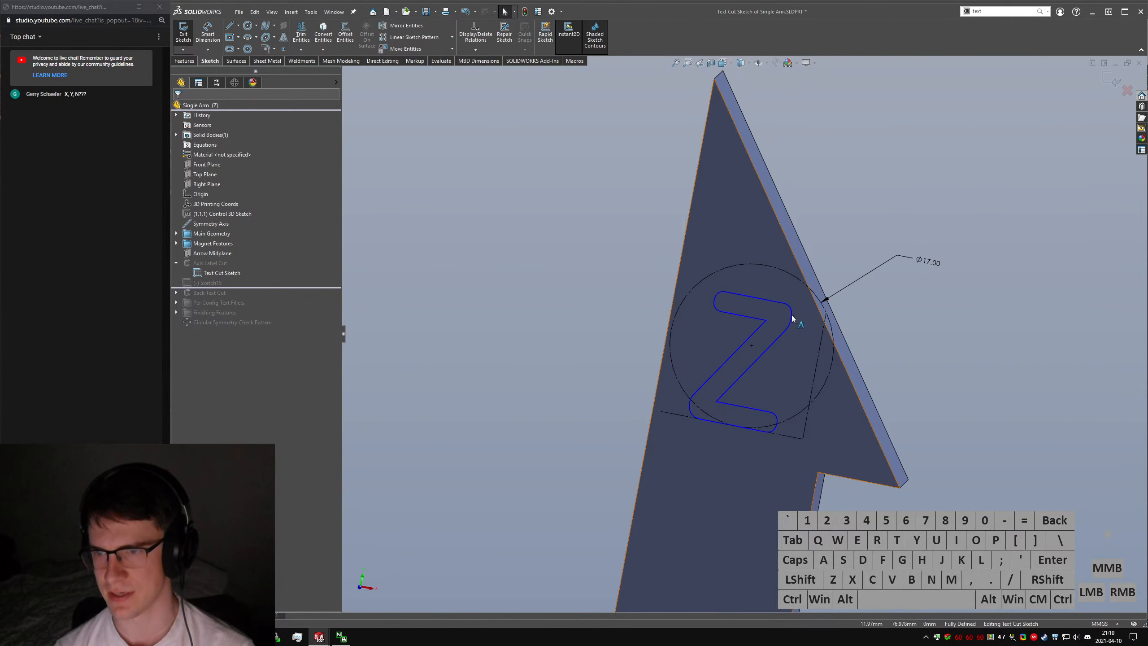
pyautogui.doubleClick(790, 315)
pyautogui.click(244, 304)
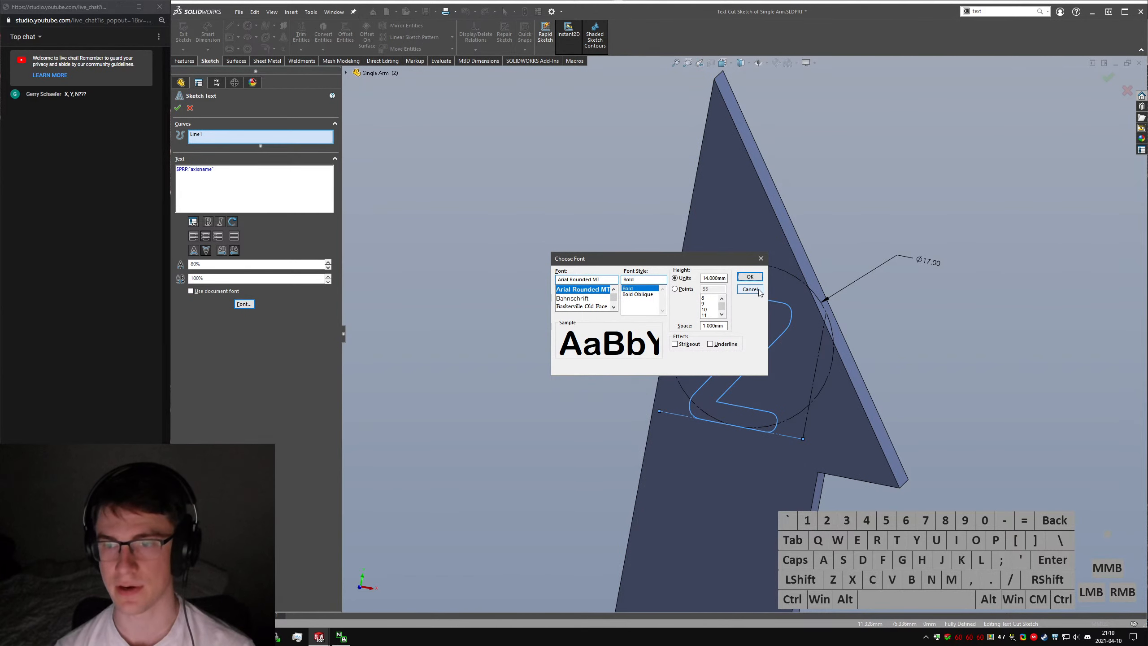
pyautogui.click(750, 289)
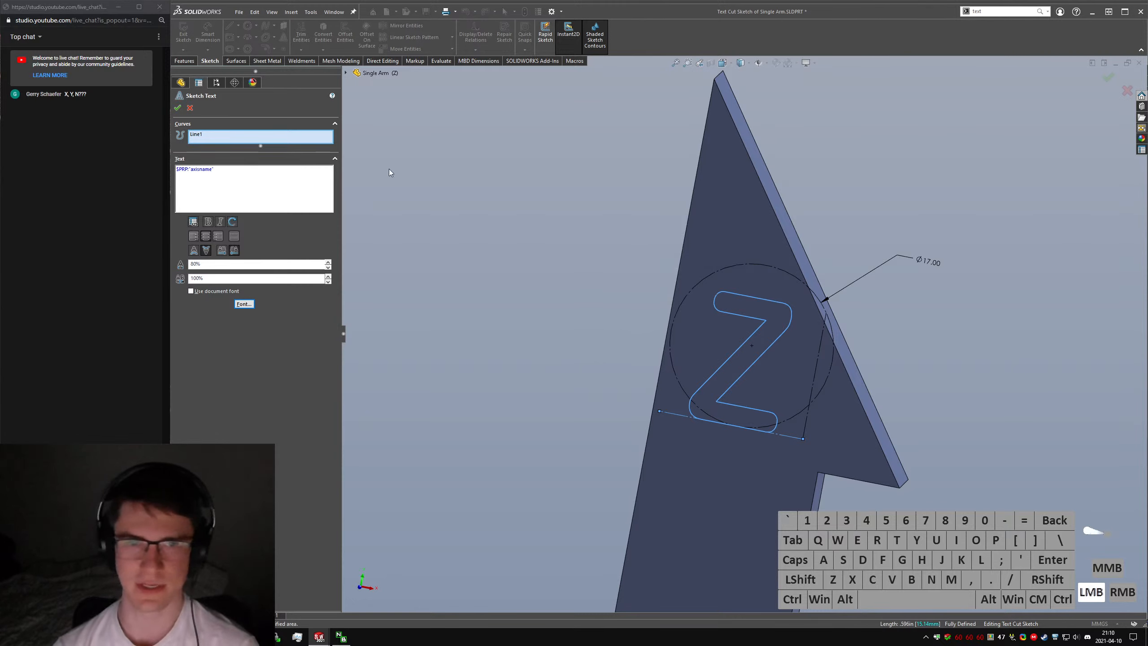
pyautogui.click(177, 107)
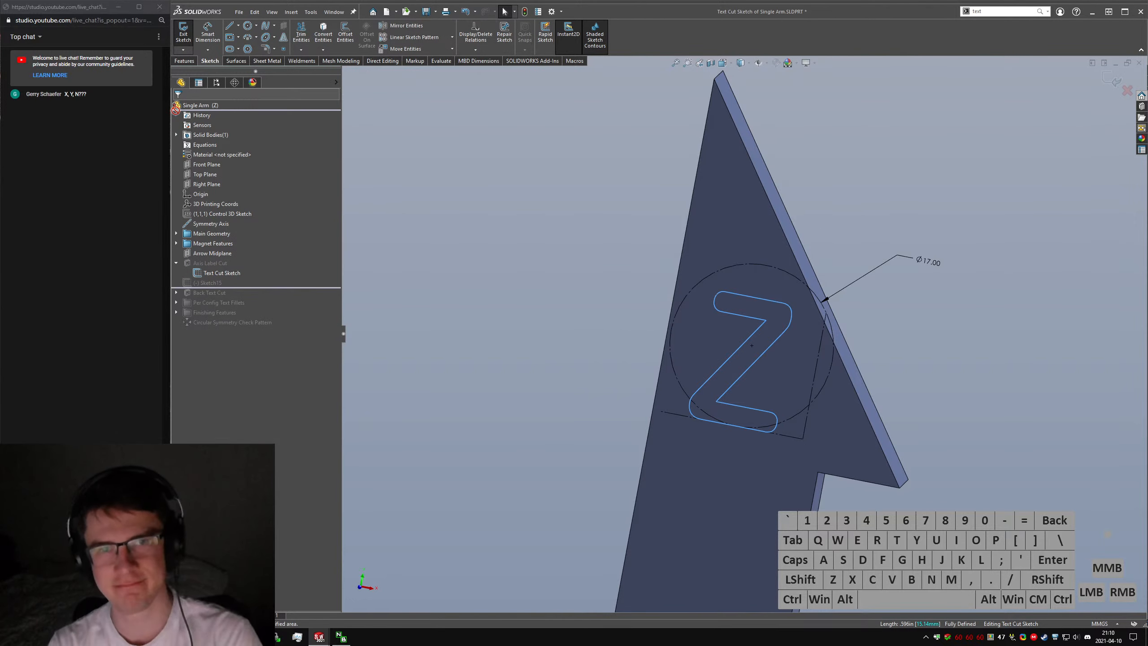
pyautogui.click(183, 31)
# Leave the Text Cut Sketch, open the new Z text sketch for editing, and check its origin point.
pyautogui.click(207, 282)
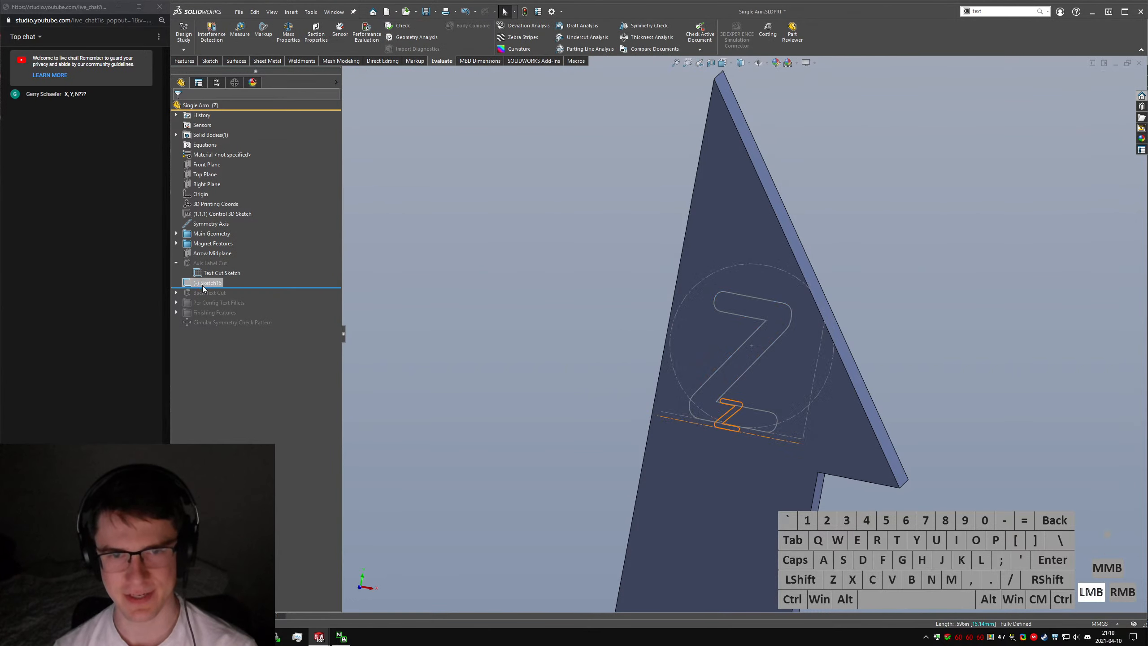
pyautogui.click(211, 259)
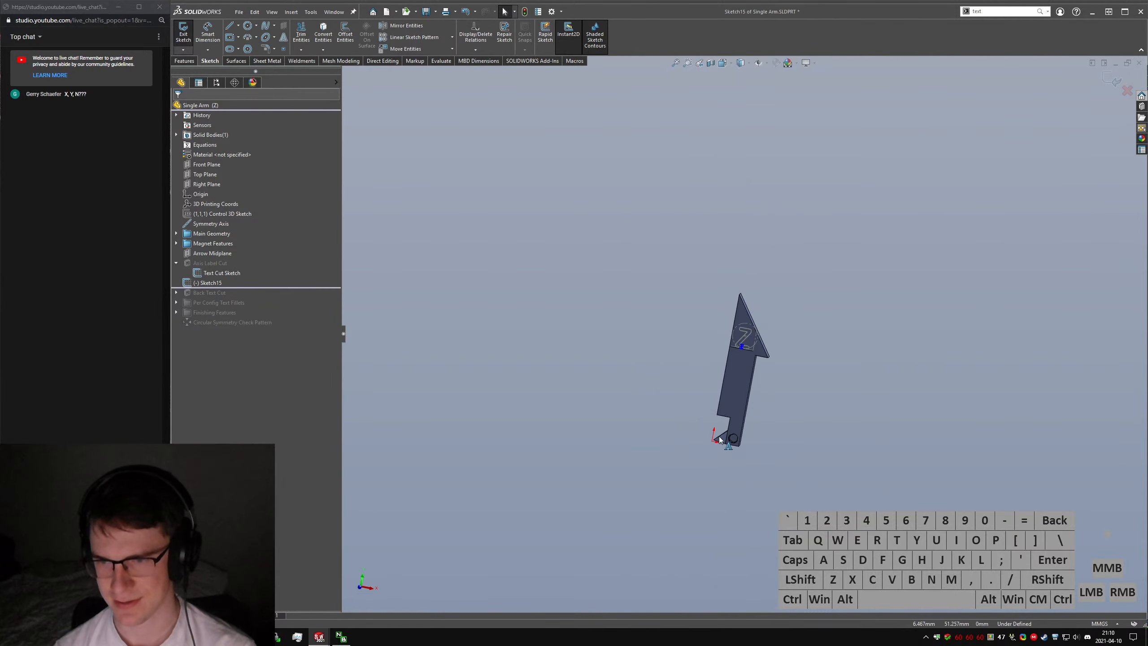
pyautogui.scroll(-5, 707, 420)
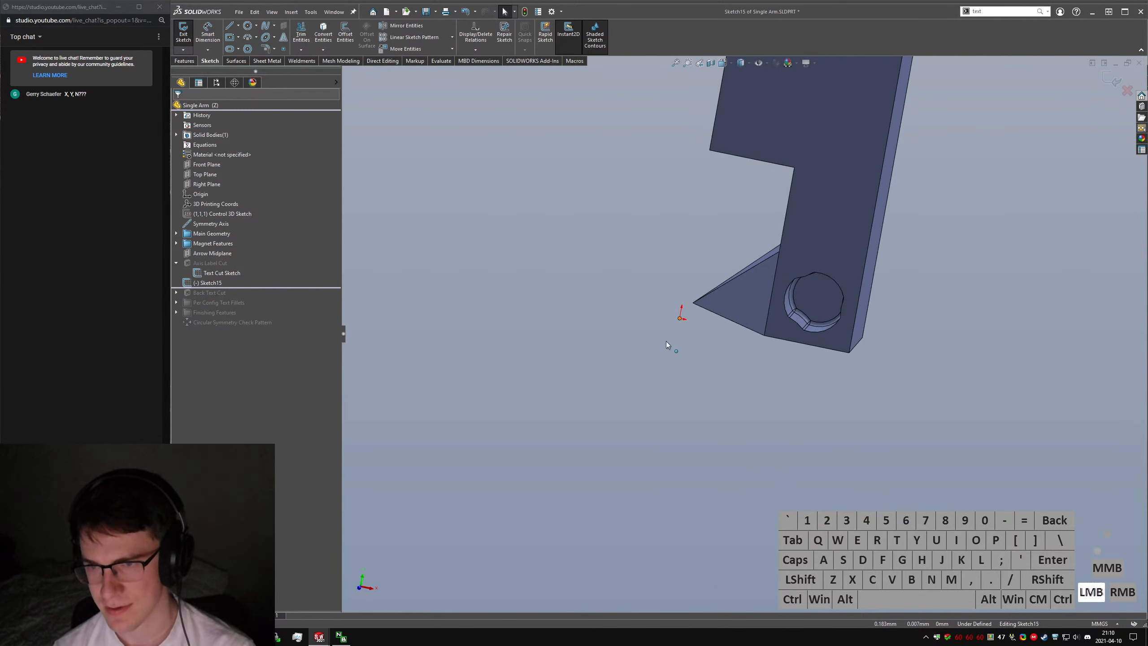
pyautogui.moveTo(666, 343)
pyautogui.mouseDown()
pyautogui.moveTo(641, 346)
pyautogui.moveTo(681, 316)
pyautogui.moveTo(668, 324)
pyautogui.mouseUp()
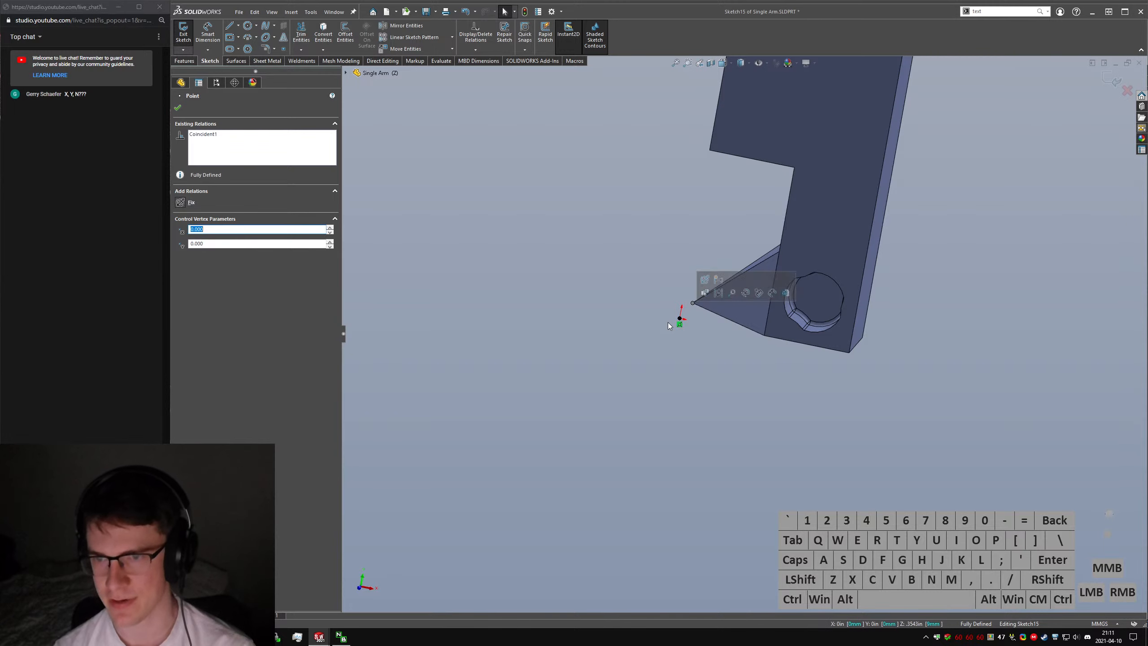
pyautogui.click(689, 375)
pyautogui.scroll(5, 689, 375)
pyautogui.scroll(-5, 746, 316)
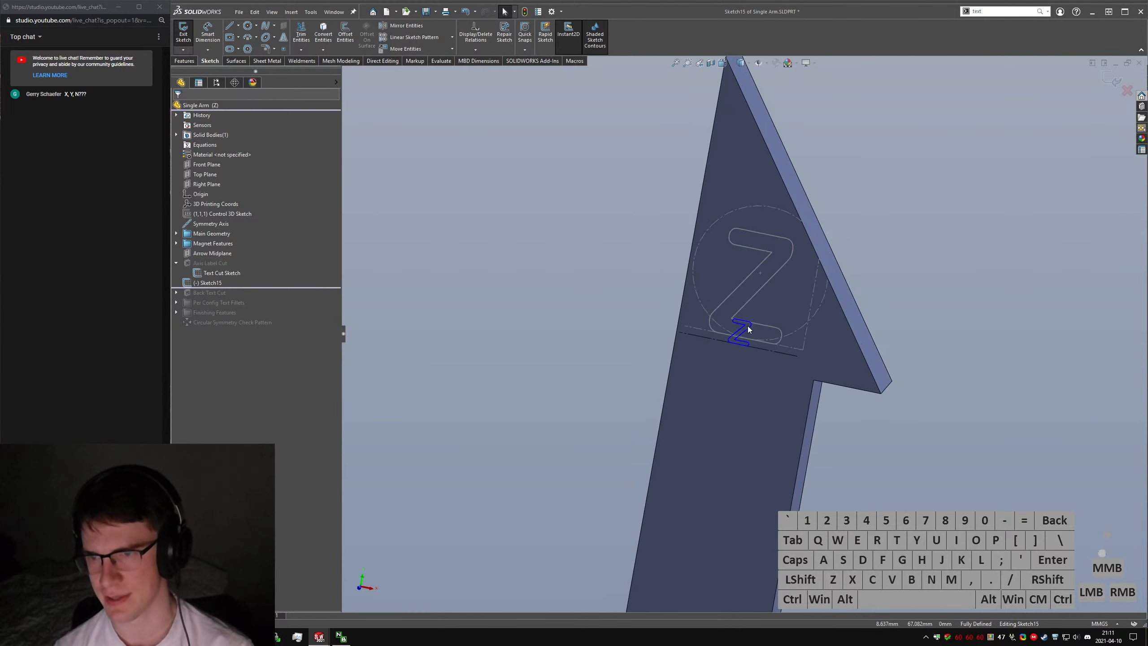
# Open the small Z sketch text's settings and set its width factor to 80%.
pyautogui.scroll(-3, 748, 326)
pyautogui.doubleClick(753, 330)
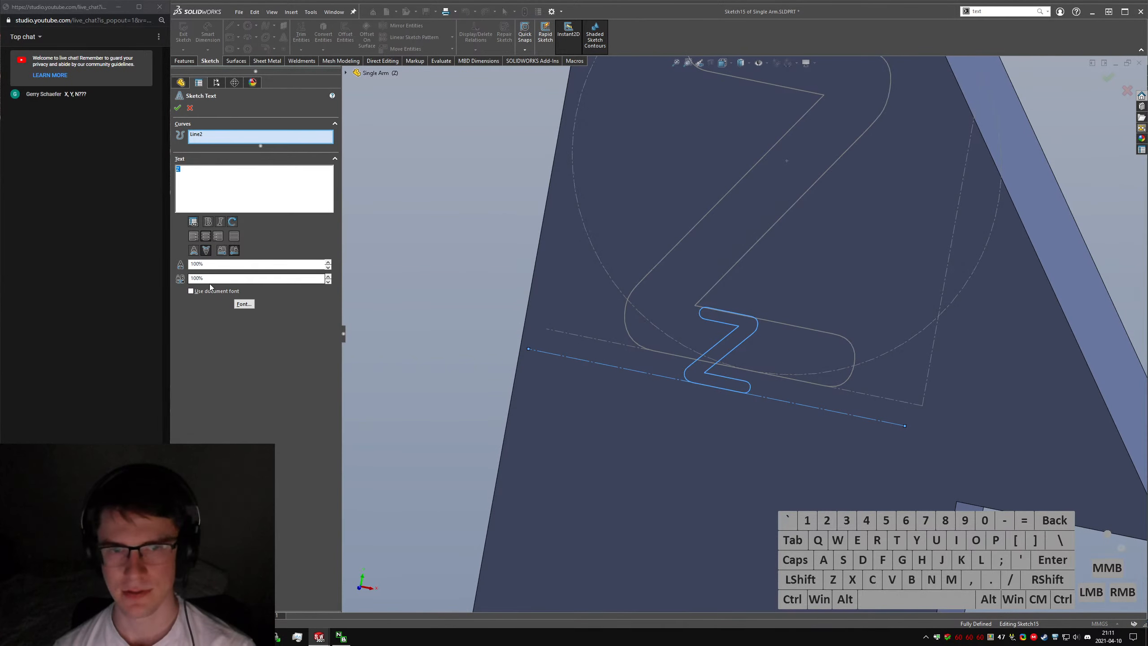
pyautogui.moveTo(207, 264); pyautogui.dragTo(141, 271)
pyautogui.write('80')
pyautogui.press('Return')
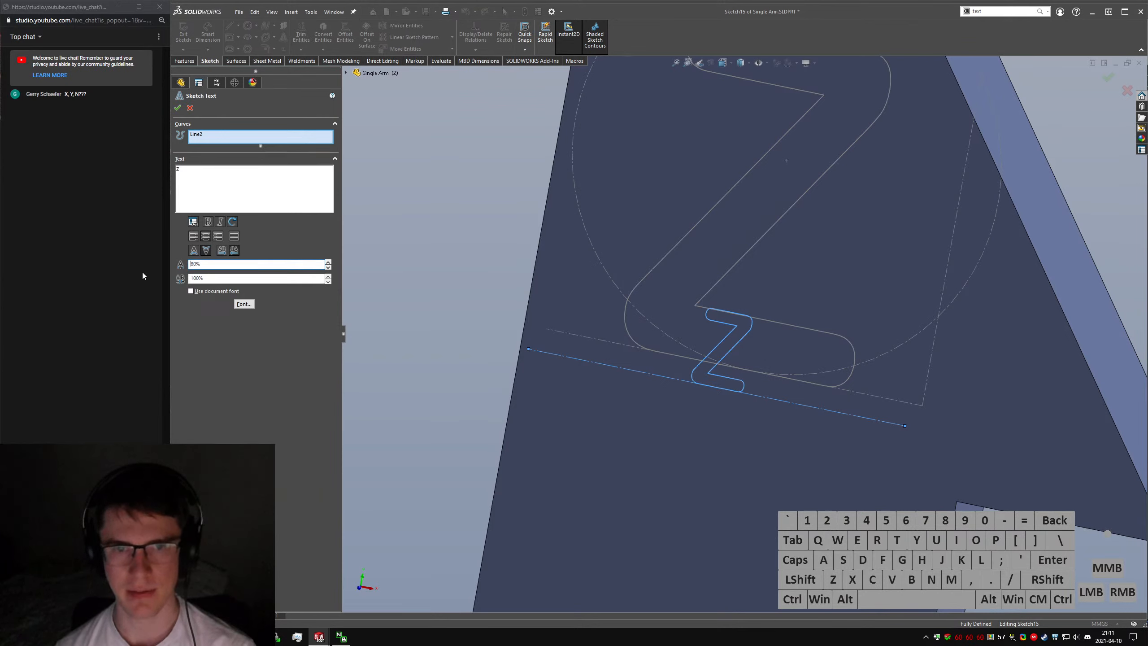
# Increase the Z text's font height in units to match the original large Z, and accept the text settings.
pyautogui.click(244, 303)
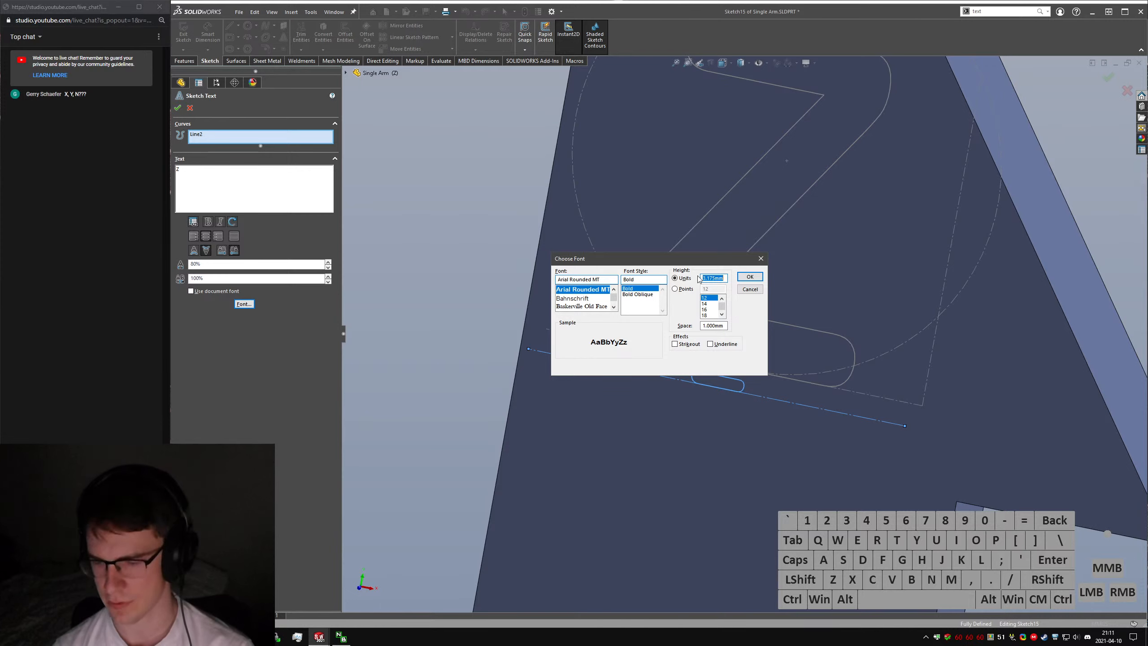
pyautogui.press('Return')
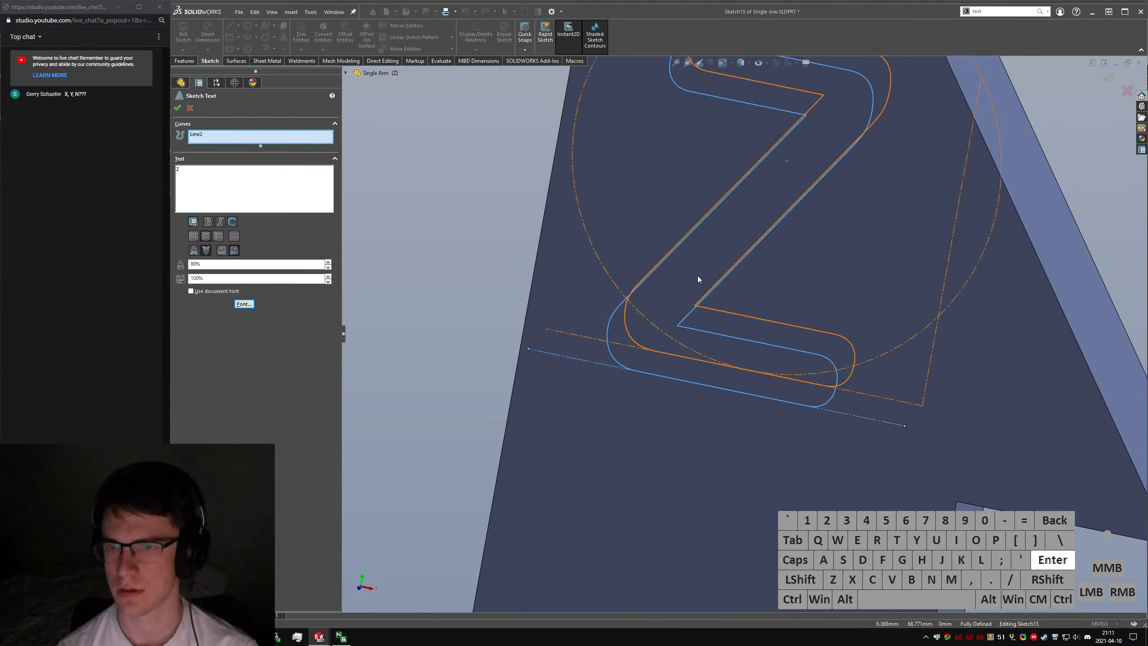
pyautogui.scroll(6, 716, 277)
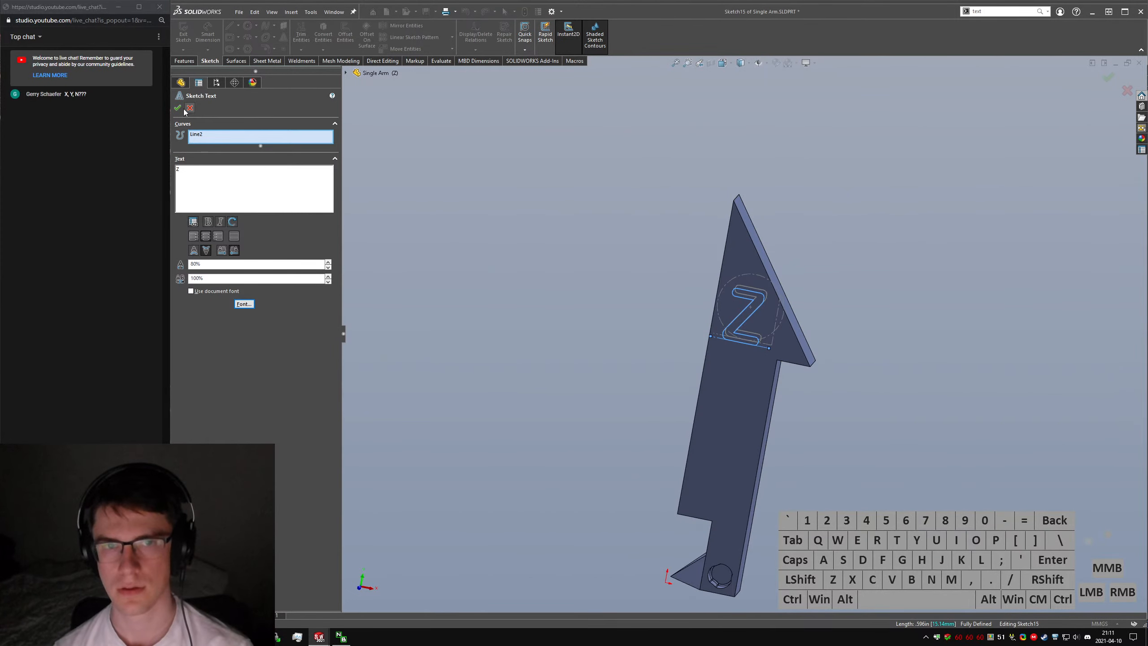
pyautogui.click(179, 109)
# Try to offset the new Z text outline with Offset Entities.
pyautogui.scroll(-5, 749, 320)
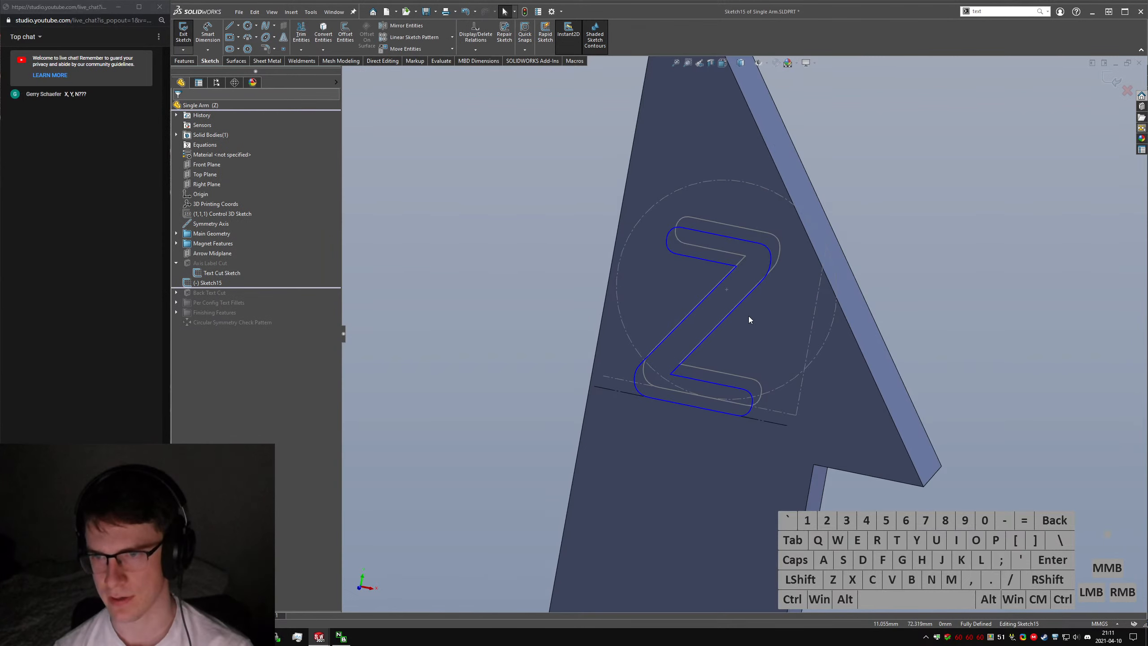
pyautogui.click(667, 377)
pyautogui.click(639, 383)
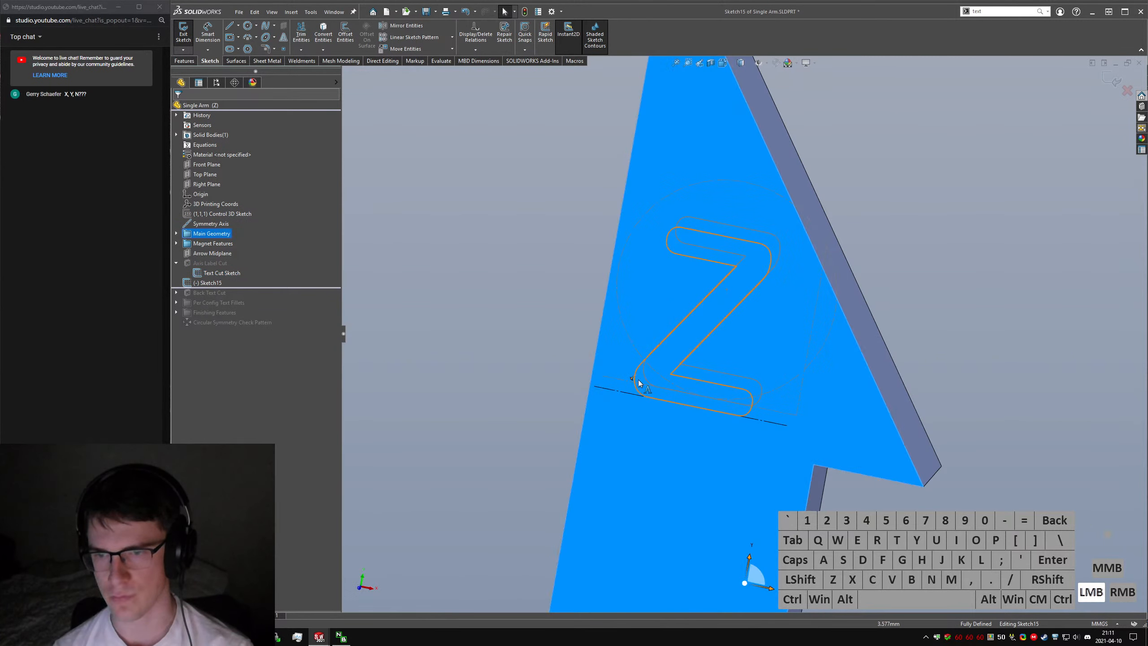
pyautogui.click(637, 380)
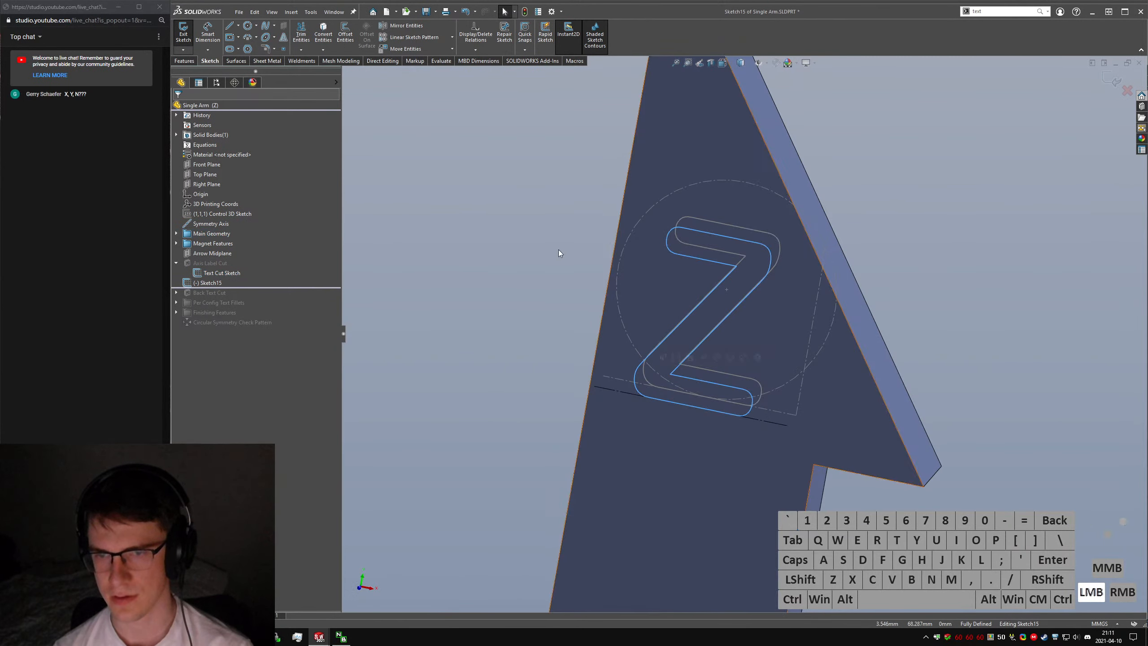
pyautogui.click(340, 42)
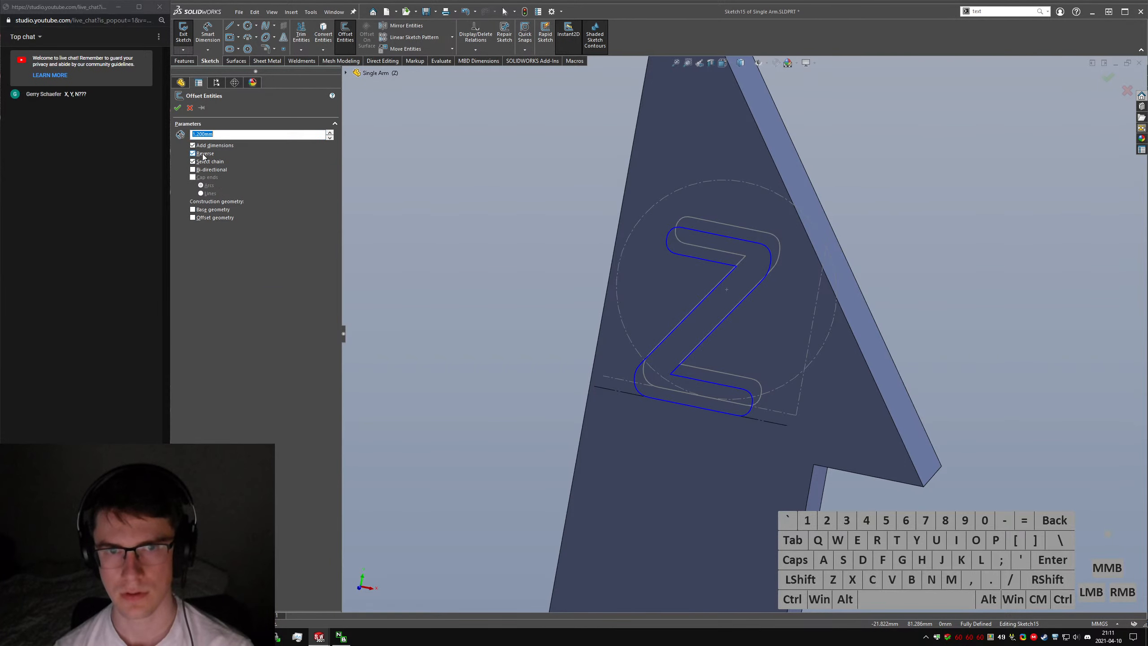
pyautogui.click(177, 107)
pyautogui.click(637, 389)
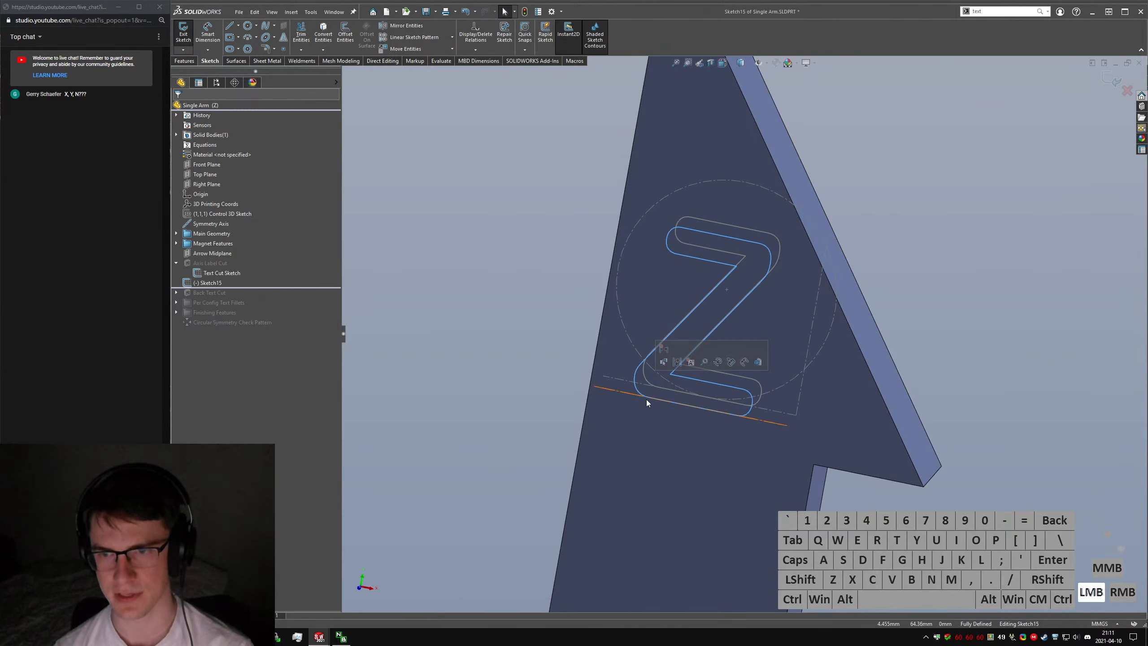
pyautogui.click(350, 44)
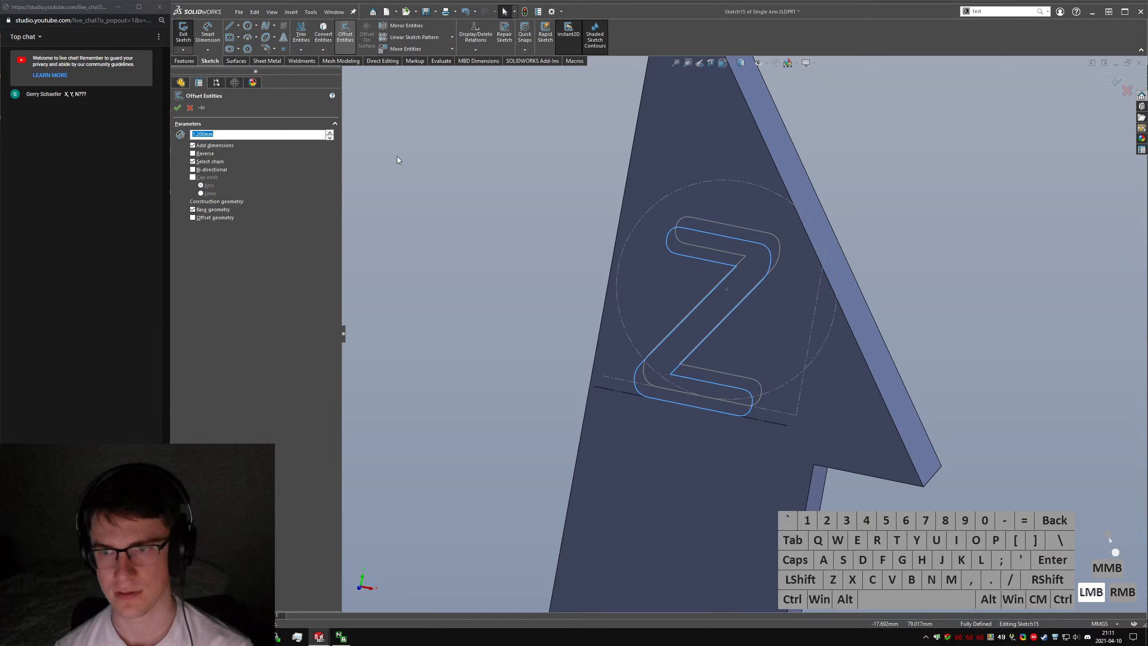
pyautogui.click(209, 114)
# Search for a Convert to Spline command for the Z text, and close the text's settings without changing them.
pyautogui.write('s')
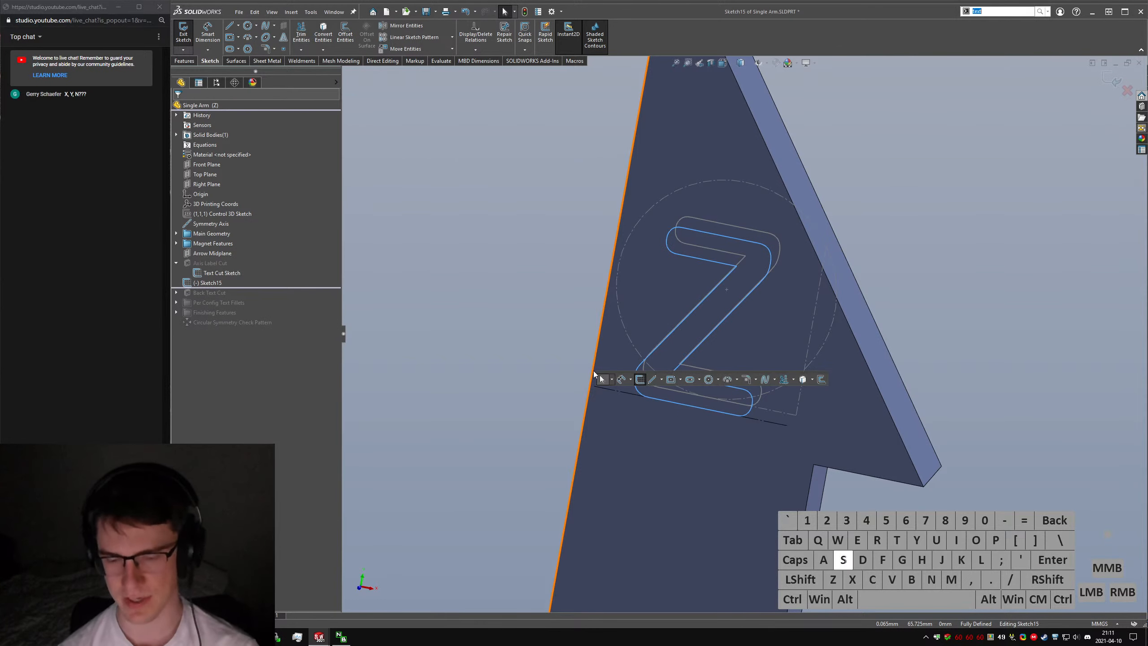
pyautogui.write('convert to spline')
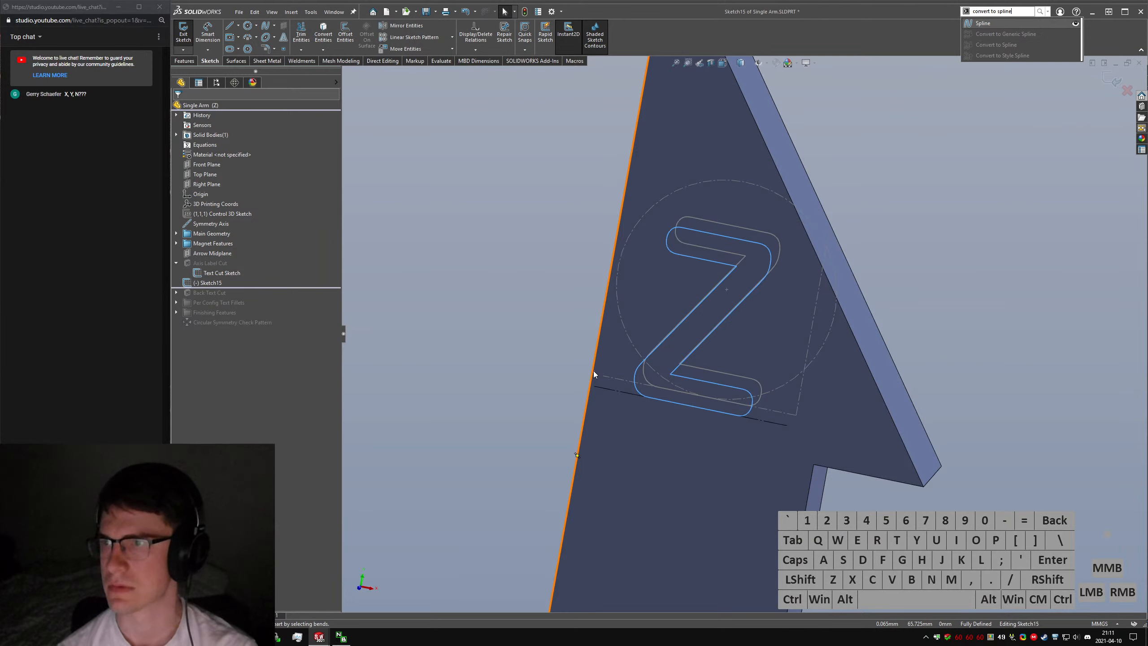
pyautogui.press('Return')
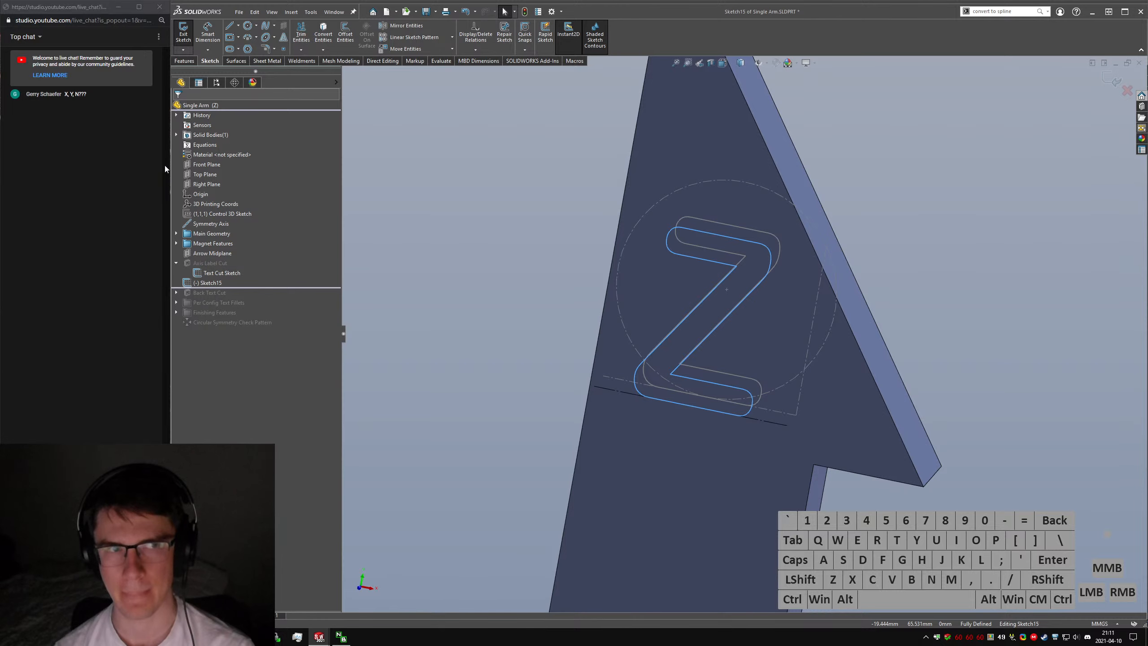
pyautogui.click(621, 372)
pyautogui.click(639, 387)
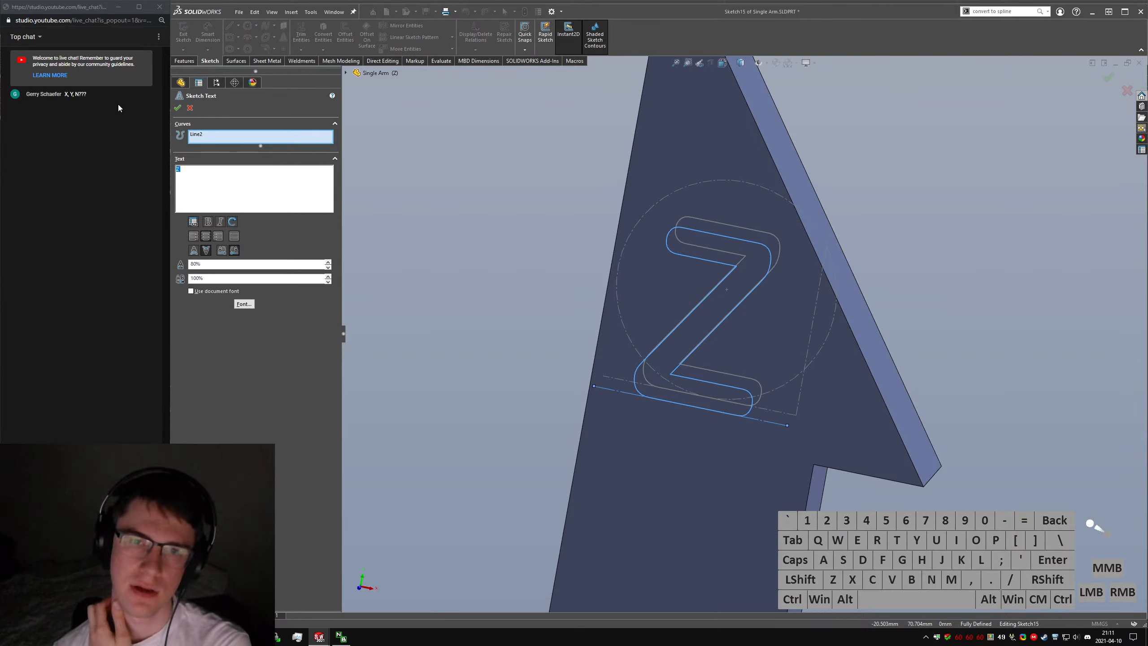
pyautogui.click(190, 108)
pyautogui.click(473, 191)
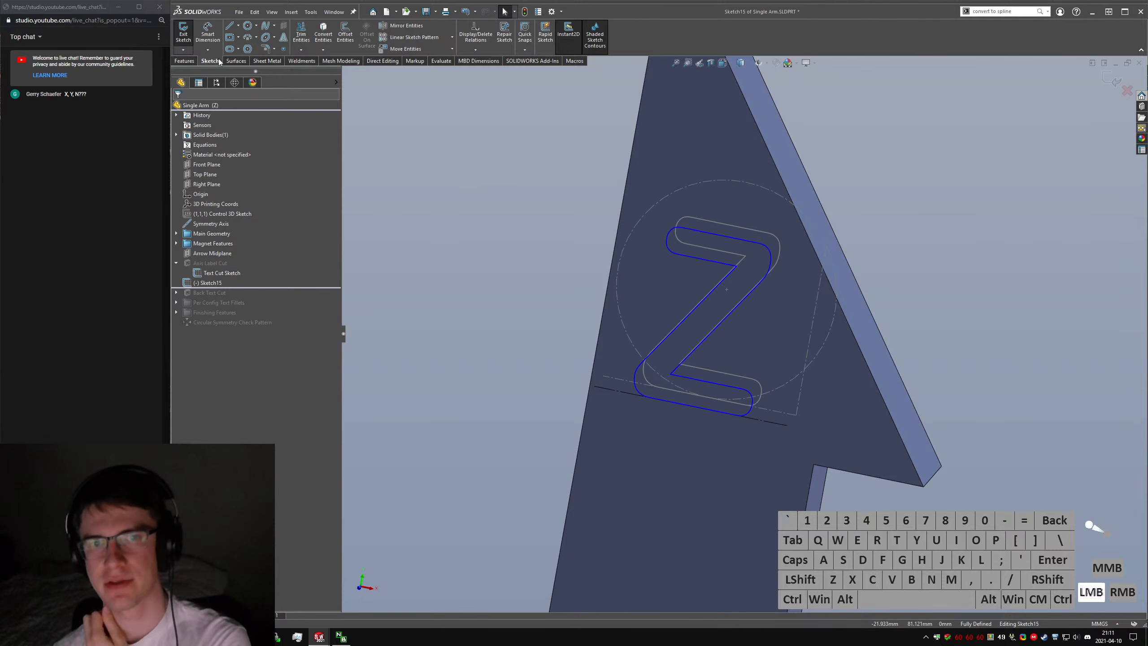
# Exit the Z text sketch and rename it Front Z Sketch.
pyautogui.click(183, 34)
pyautogui.click(656, 245)
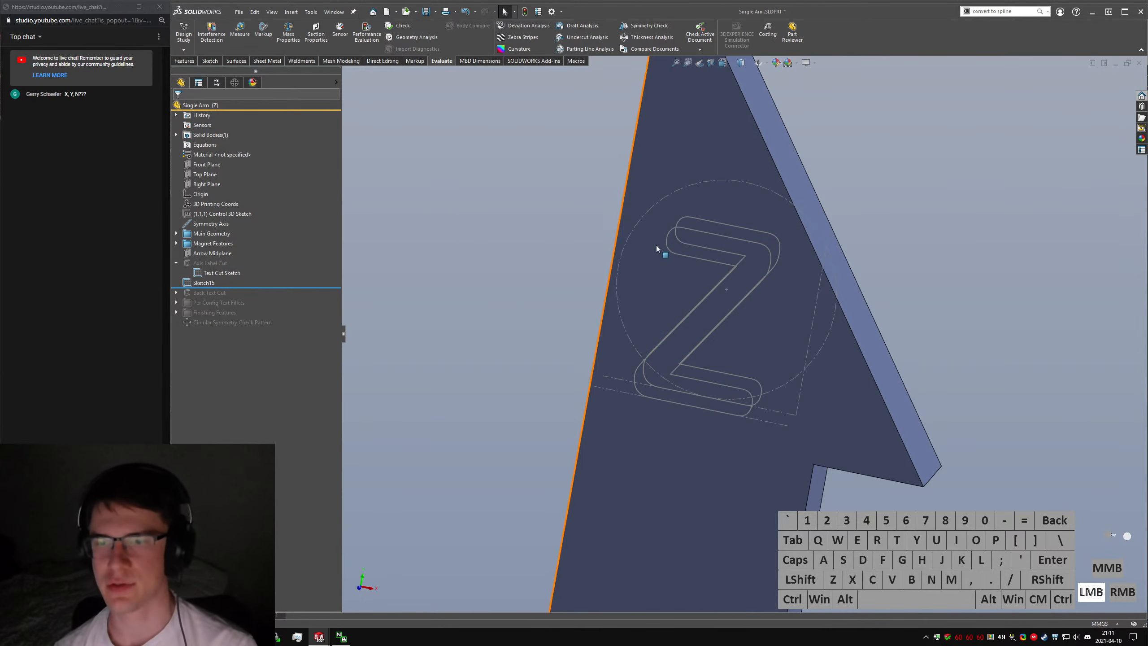
pyautogui.moveTo(657, 246)
pyautogui.mouseDown(button='middle')
pyautogui.moveTo(587, 238)
pyautogui.moveTo(662, 238)
pyautogui.mouseUp(button='middle')
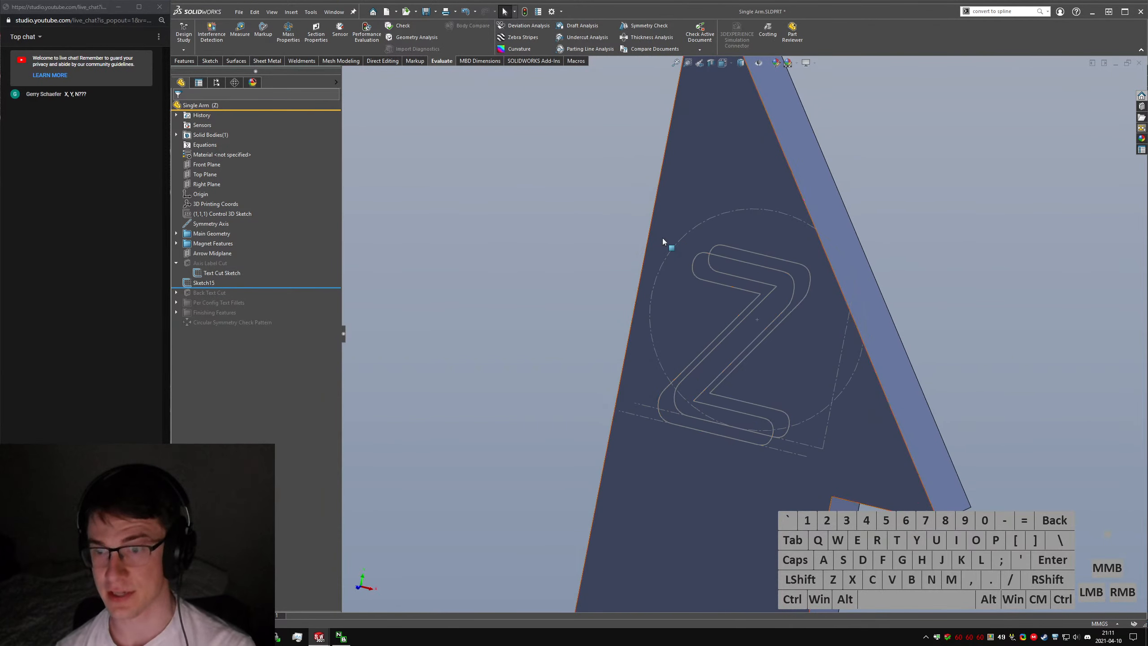
pyautogui.click(205, 281)
pyautogui.write('Z F')
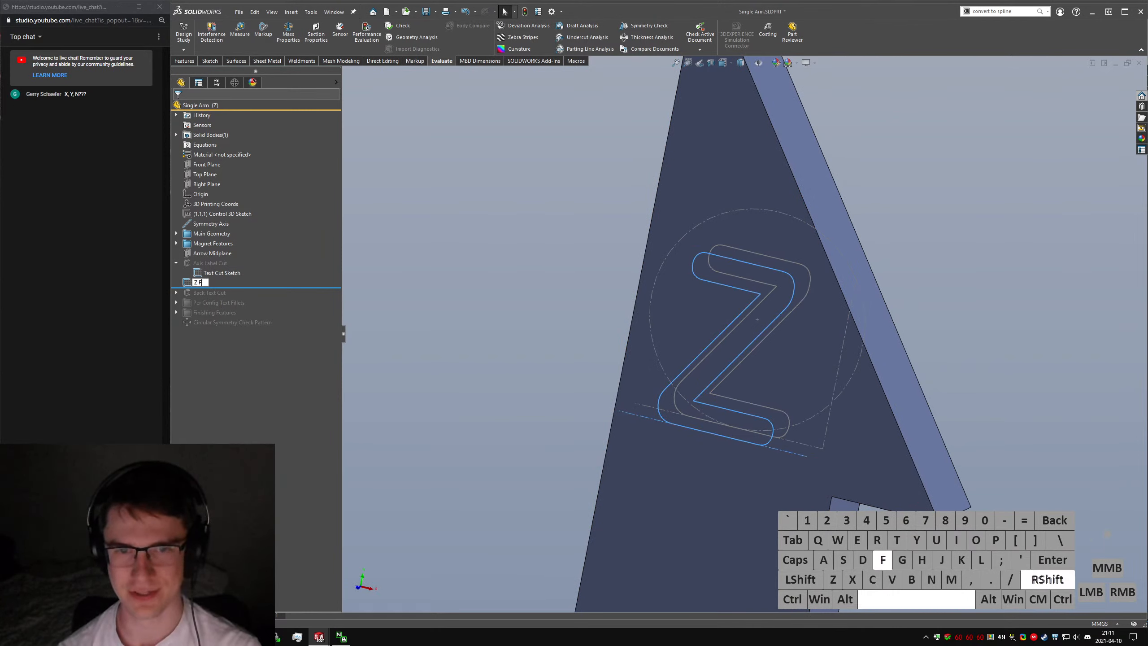
pyautogui.press('BackSpace')
pyautogui.press('BackSpace')
pyautogui.press('BackSpace')
pyautogui.write('Front Z Sketch')
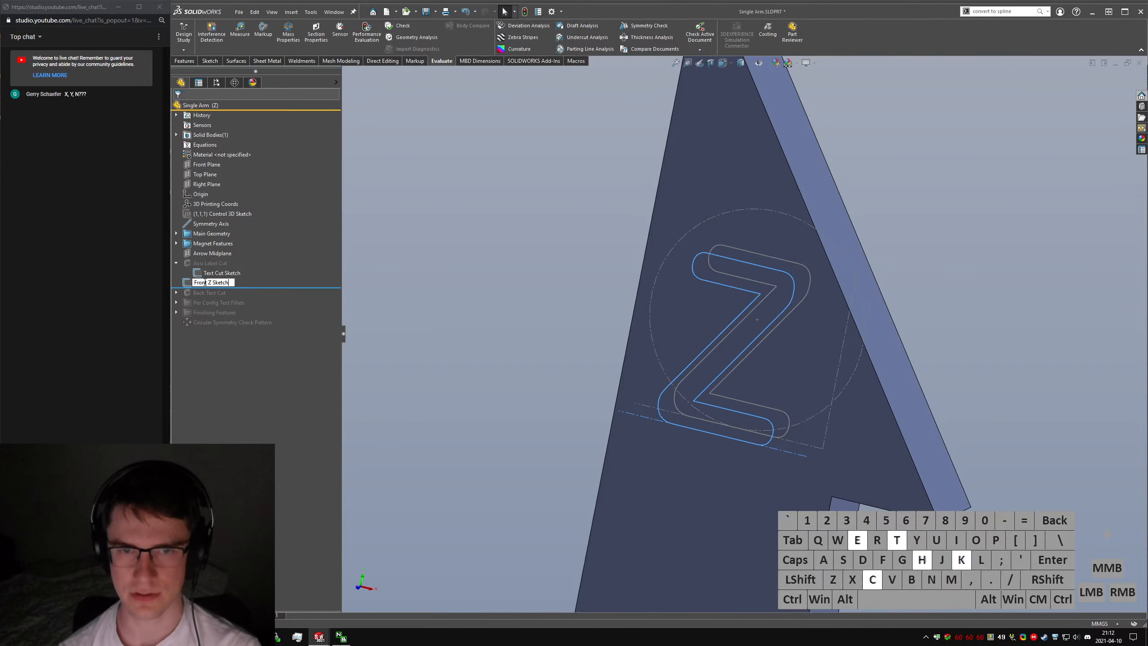
pyautogui.press('Return')
# Start a new sketch on the back face of the arrowhead.
pyautogui.click(580, 255)
pyautogui.write('sketch')
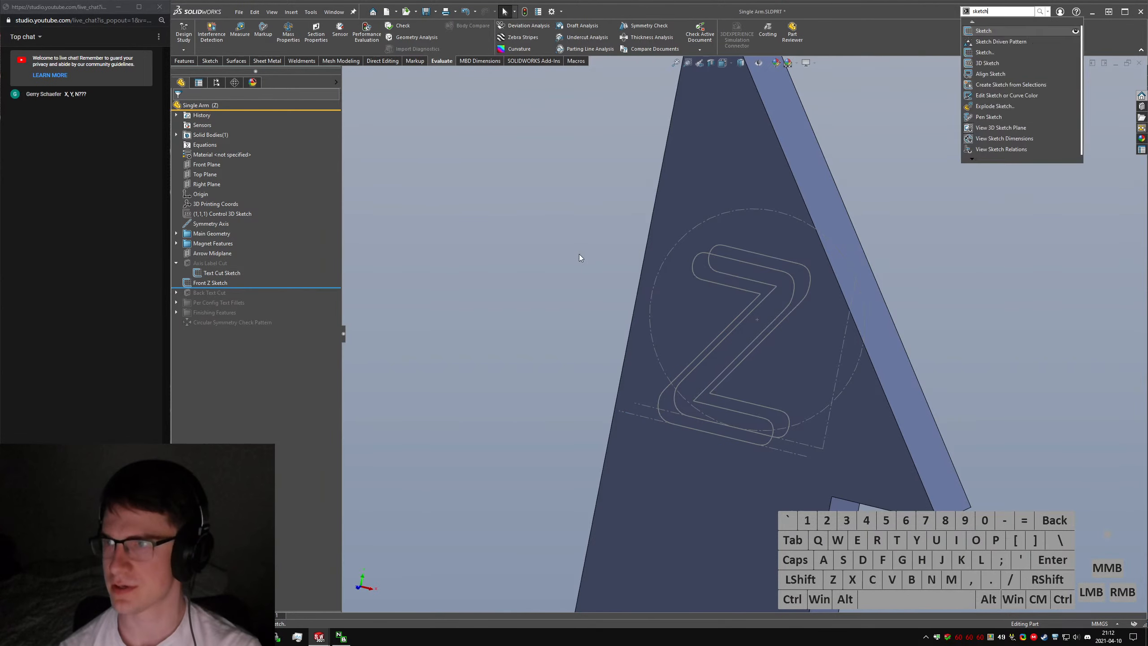
pyautogui.press('Return')
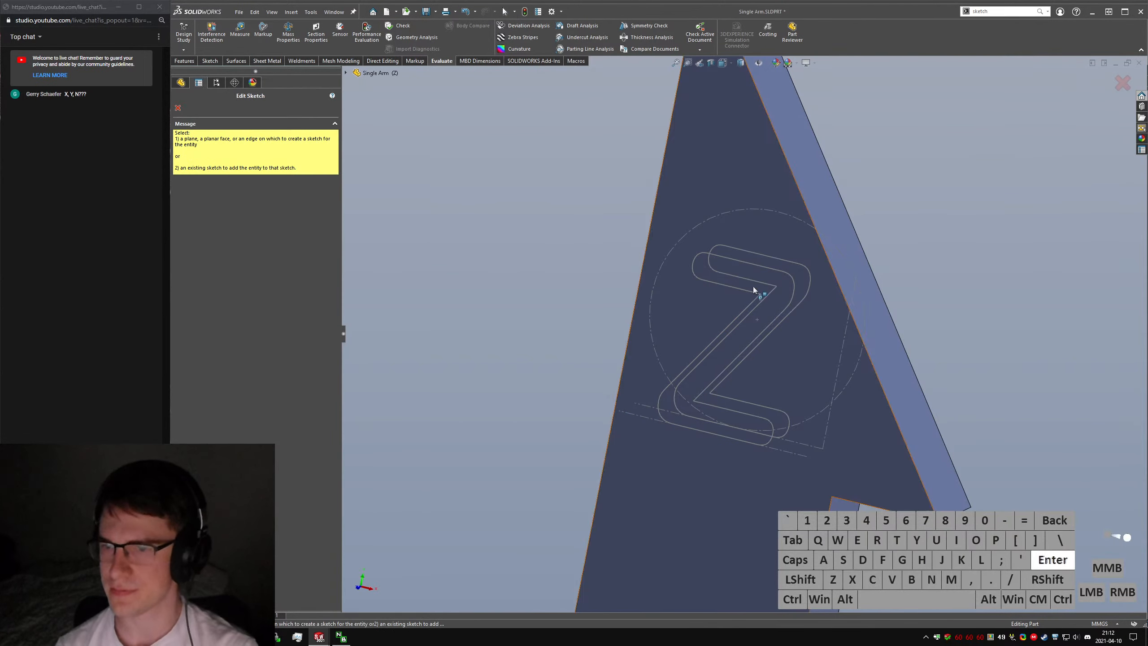
pyautogui.moveTo(753, 286); pyautogui.dragTo(580, 334, button='middle')
pyautogui.click(820, 362)
pyautogui.moveTo(820, 362); pyautogui.dragTo(739, 384, button='middle')
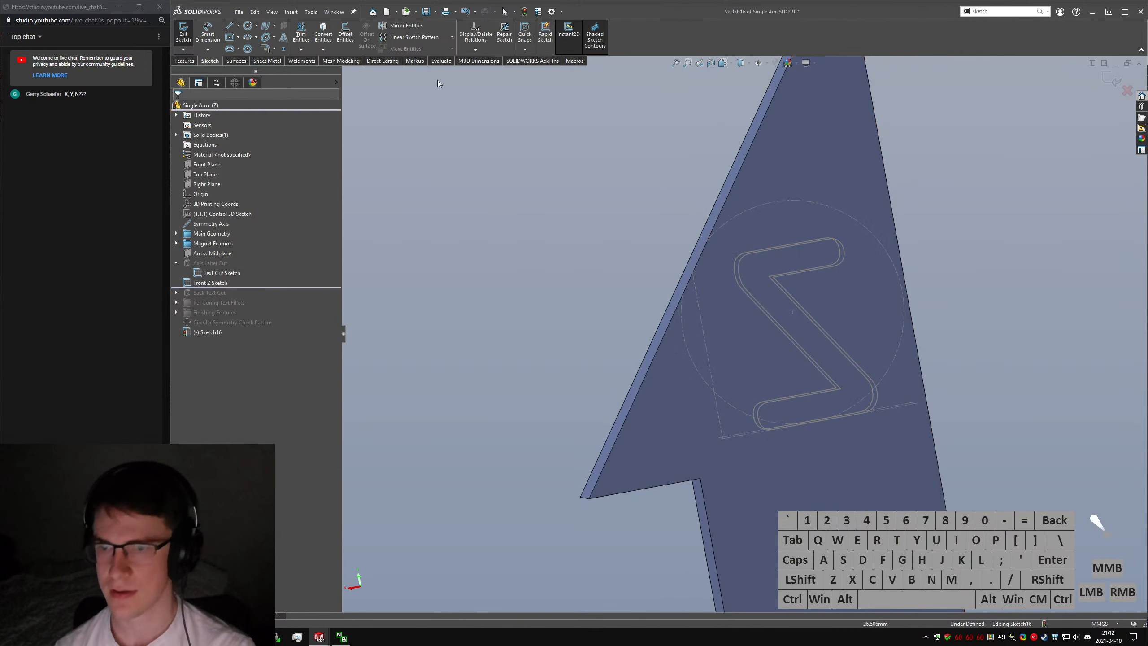
# Convert the base line beneath the original Z into the back-face sketch and make it construction geometry.
pyautogui.moveTo(664, 319); pyautogui.dragTo(710, 389, button='middle')
pyautogui.click(711, 397)
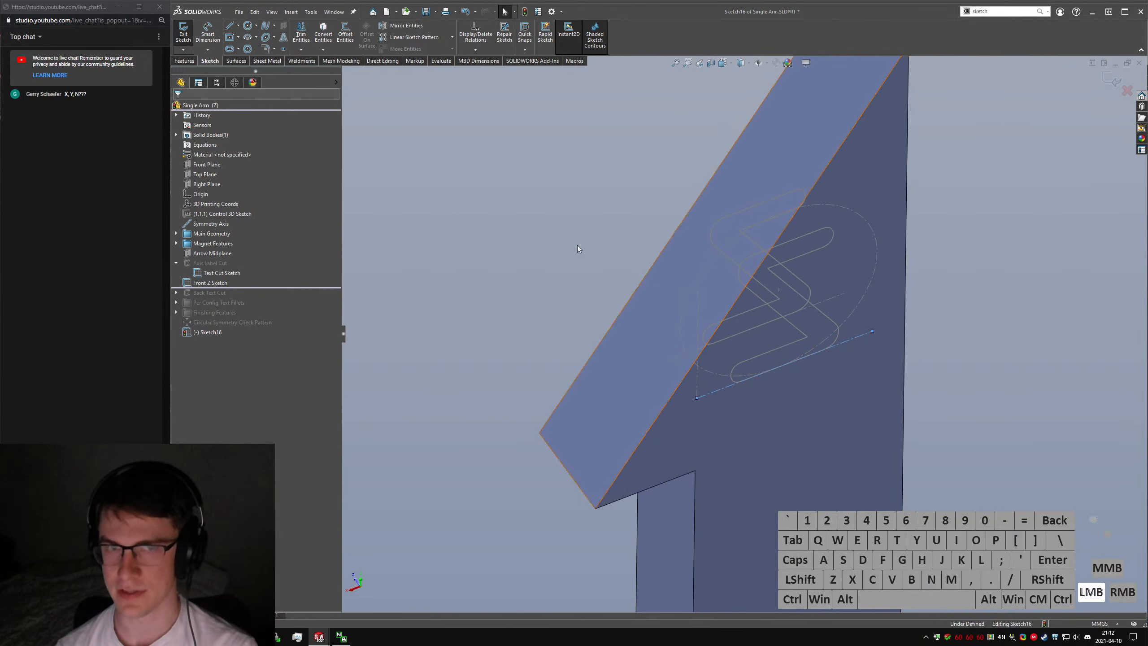
pyautogui.click(322, 33)
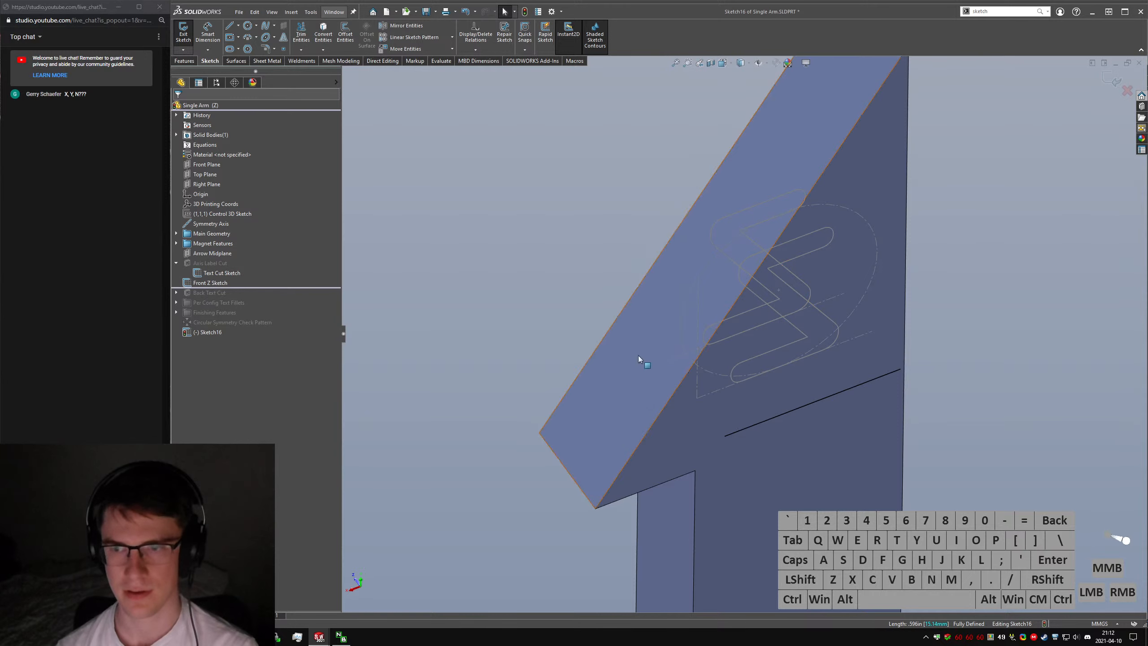
pyautogui.click(773, 419)
pyautogui.hotkey('alt', 'c')
pyautogui.click(986, 405)
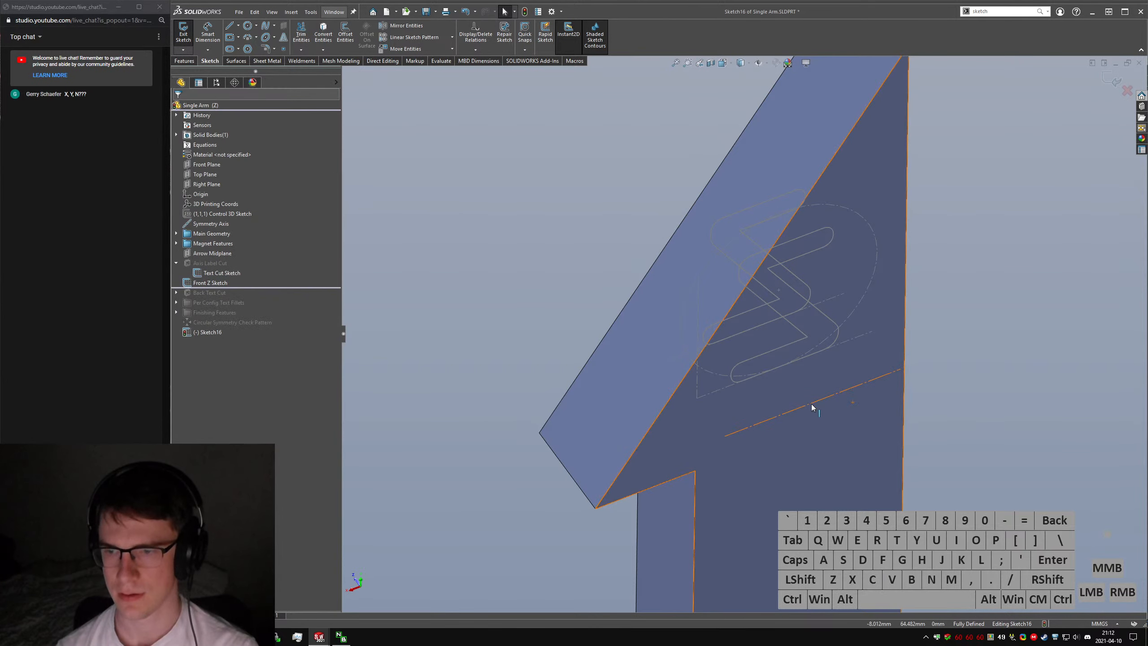
# Add sketch text reading Z along the converted construction line on the back face.
pyautogui.write('z')
pyautogui.write('stext')
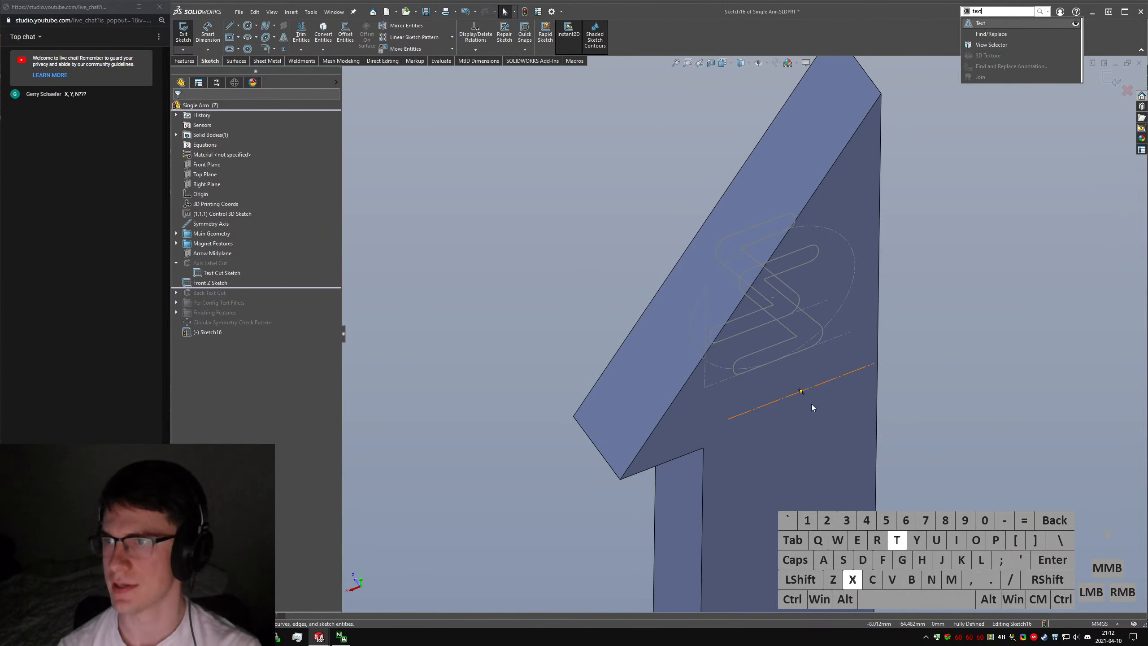
pyautogui.press('Return')
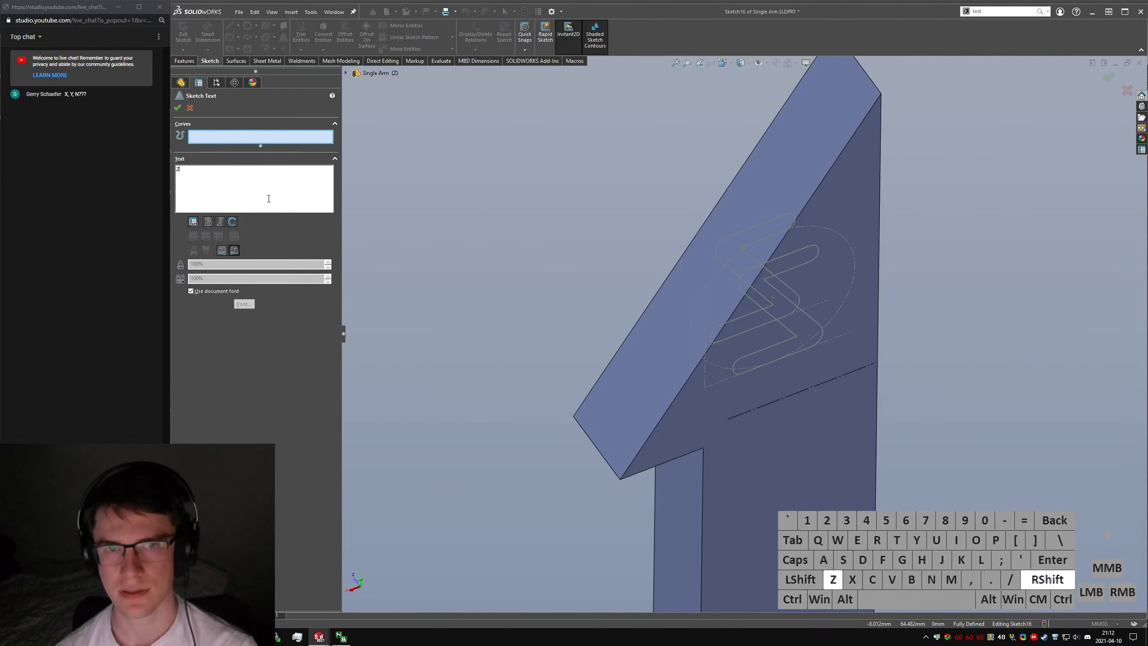
pyautogui.write('Z')
pyautogui.click(750, 412)
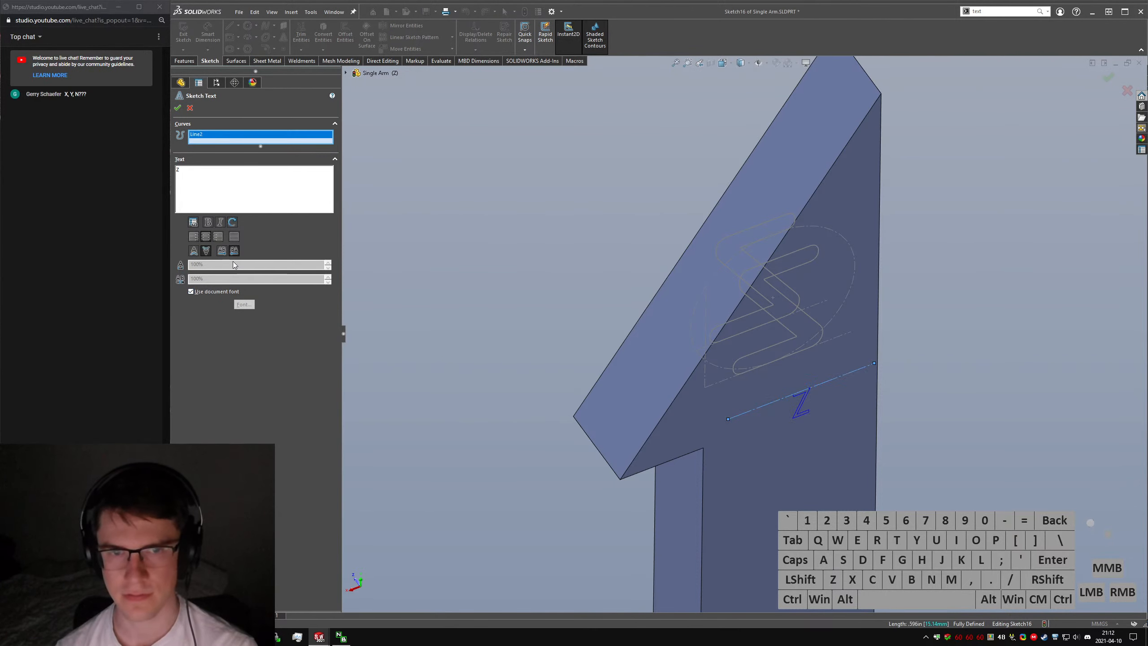
# Switch the back-face Z text from the document font to Arial Rounded MT Bold and enlarge its height.
pyautogui.click(225, 294)
pyautogui.click(244, 305)
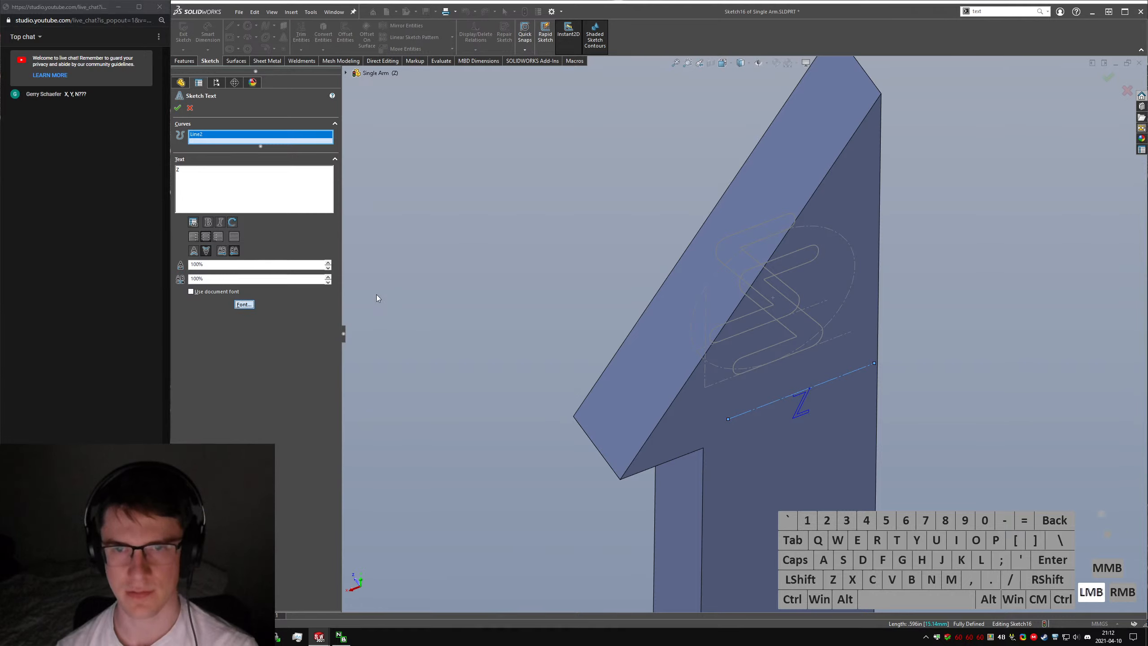
pyautogui.hotkey('ctrl', 'a')
pyautogui.press('BackSpace')
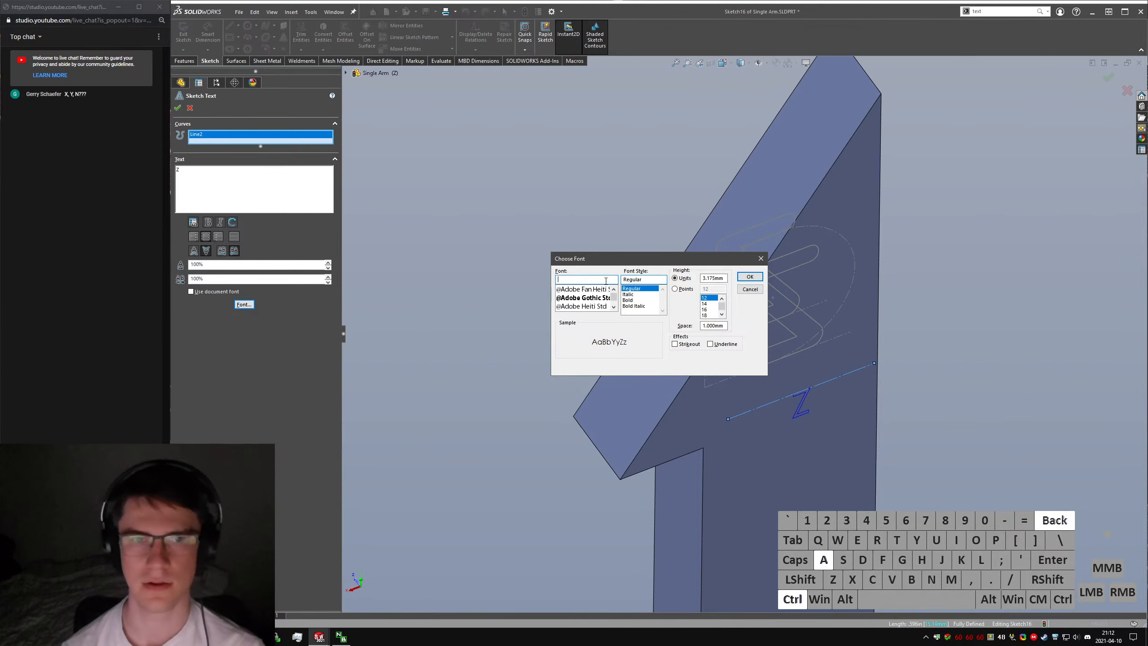
pyautogui.write('Arial Rounded')
pyautogui.click(604, 289)
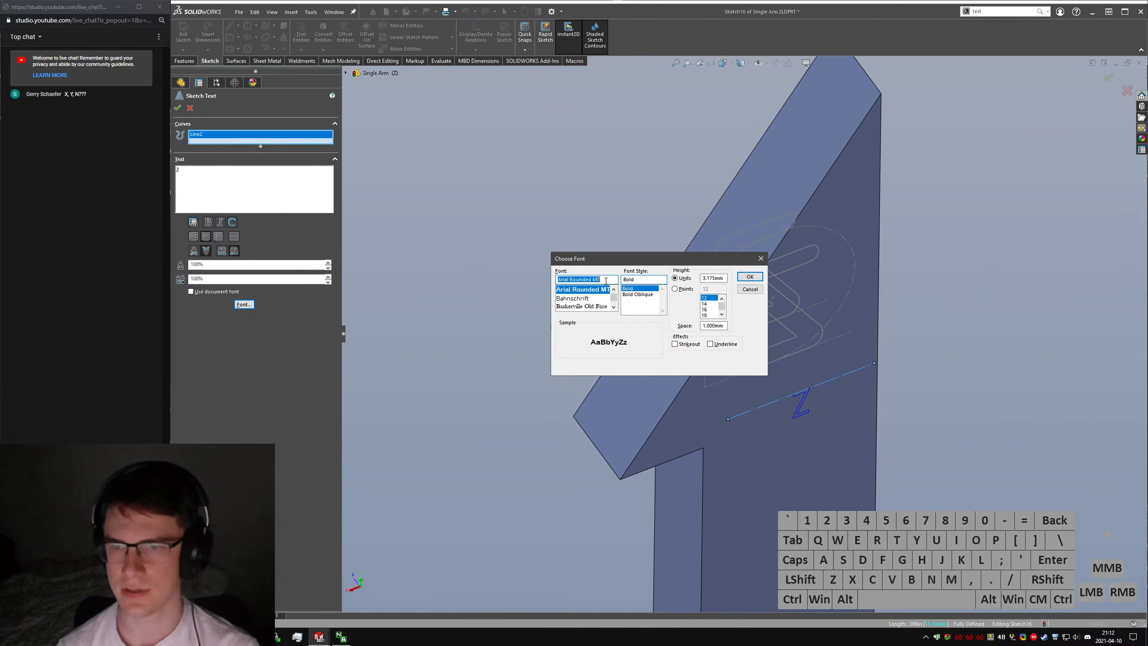
pyautogui.click(712, 279)
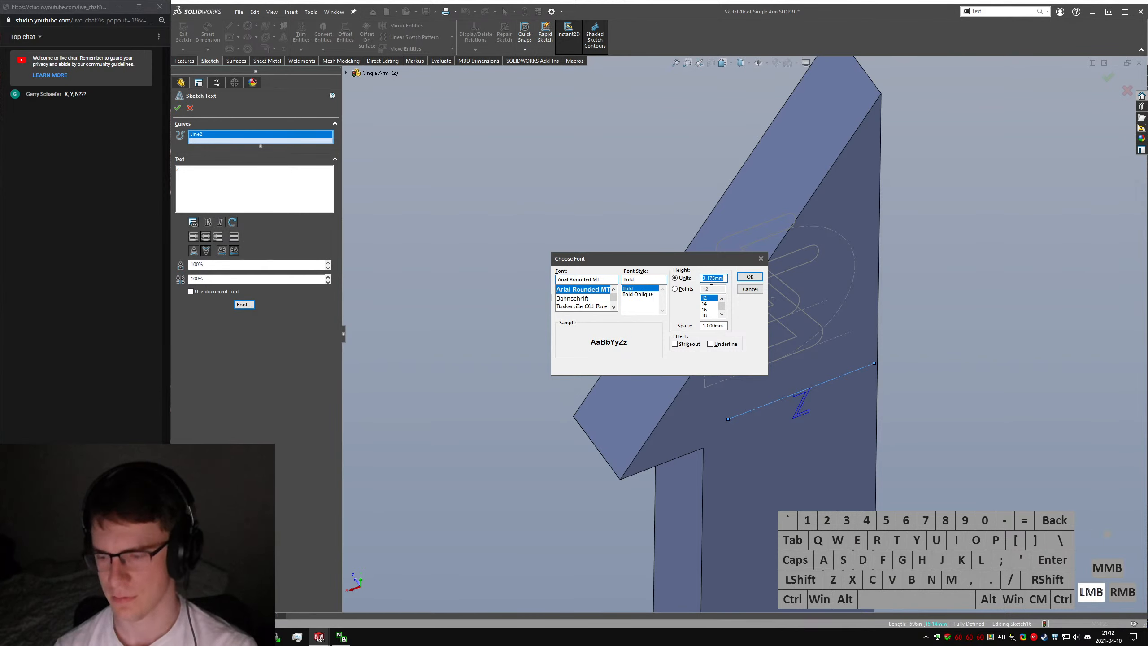
pyautogui.press('Return')
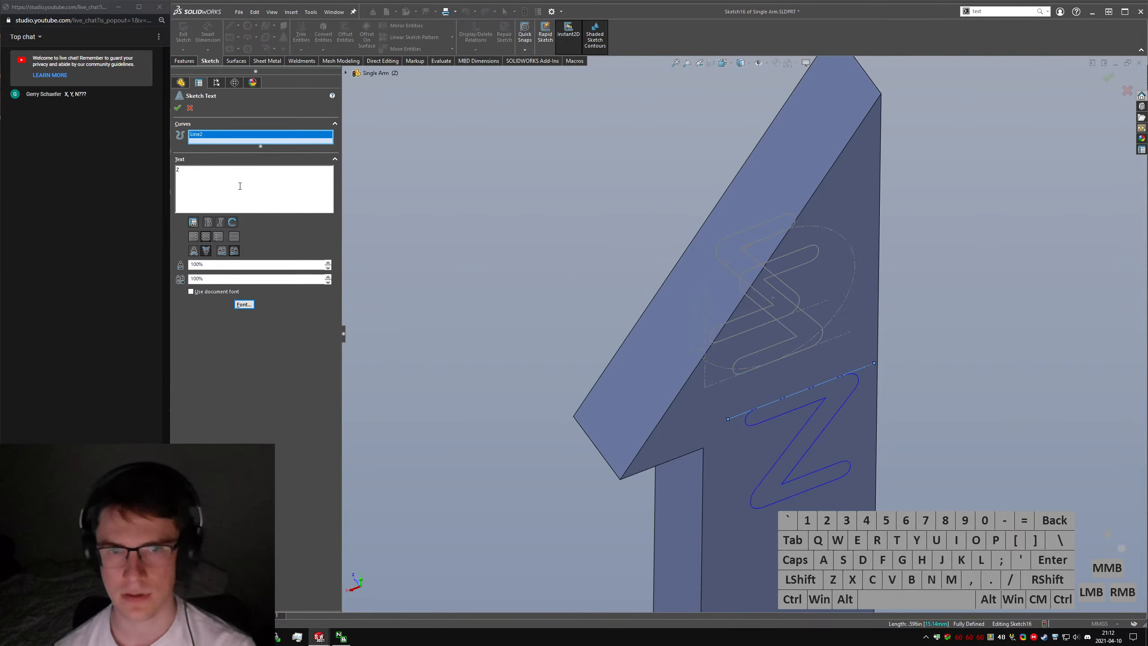
# Set the back-face text's width factor to 80%, flip it to sit above the construction line, and exit the sketch.
pyautogui.click(113, 264)
pyautogui.write('80')
pyautogui.press('Return')
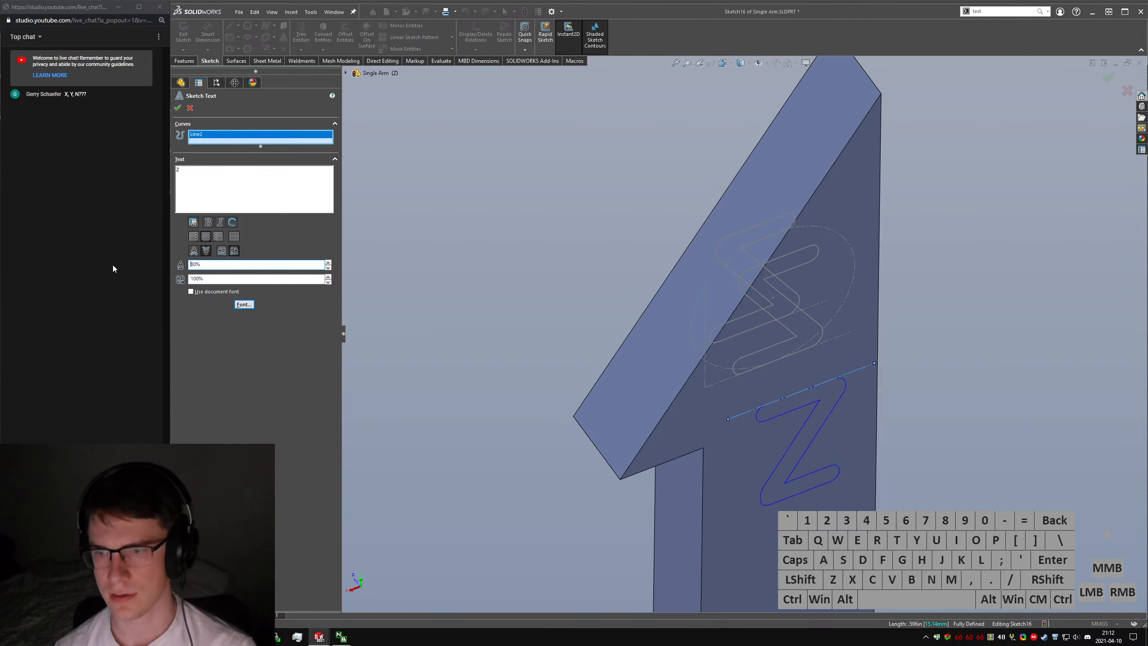
pyautogui.moveTo(769, 407); pyautogui.dragTo(812, 426, button='middle')
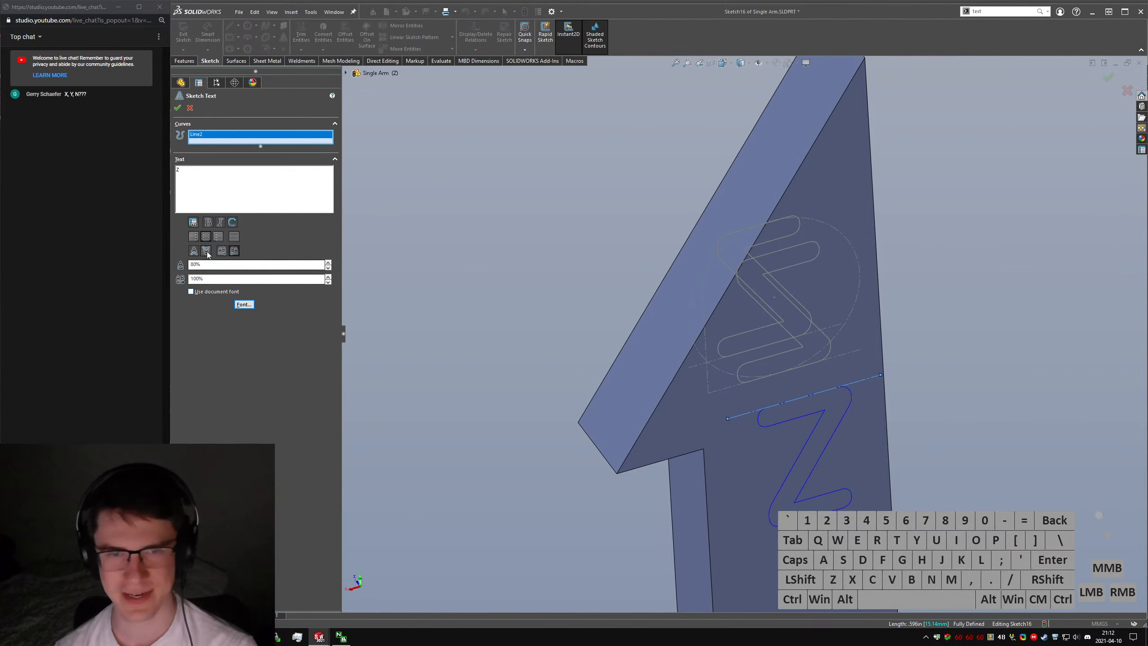
pyautogui.click(193, 250)
pyautogui.click(221, 251)
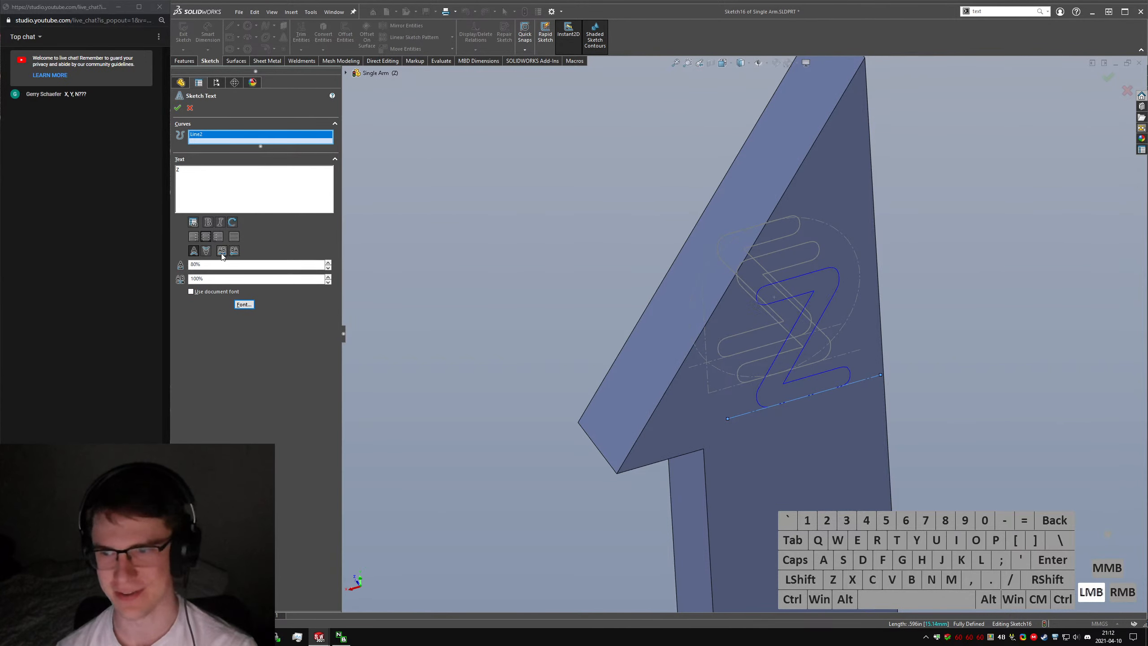
pyautogui.click(178, 107)
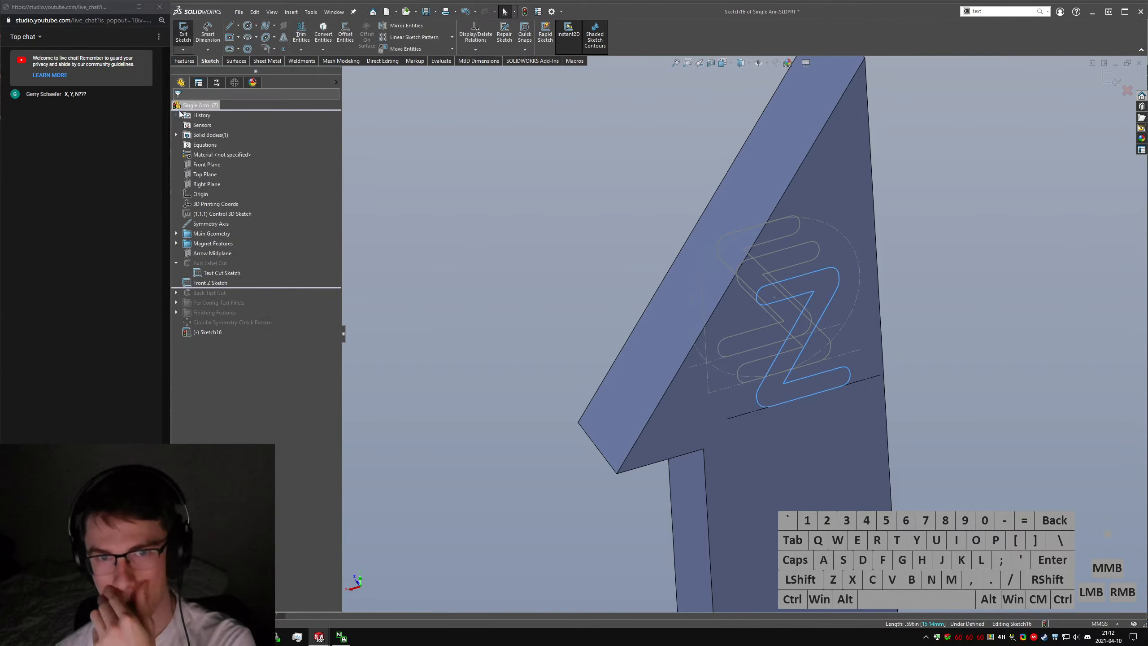
pyautogui.click(178, 40)
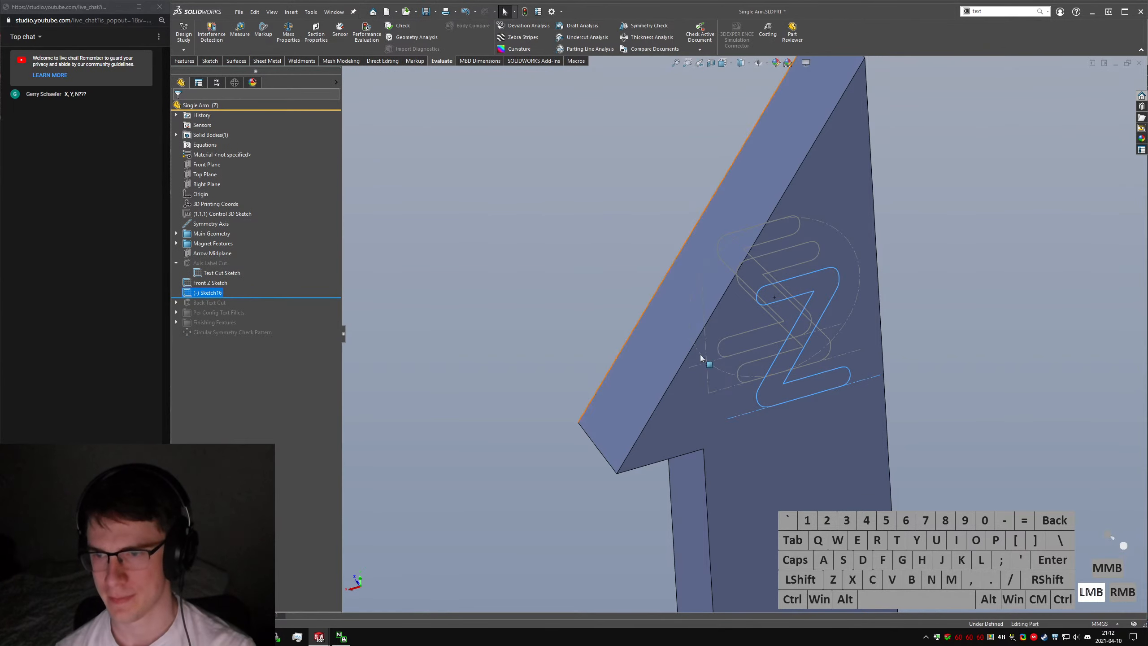
# Hide the Text Cut Sketch and rename the new back-face sketch Back Z Sketch.
pyautogui.moveTo(704, 360)
pyautogui.mouseDown(button='middle')
pyautogui.moveTo(1071, 322)
pyautogui.moveTo(999, 362)
pyautogui.moveTo(974, 356)
pyautogui.moveTo(888, 334)
pyautogui.moveTo(866, 282)
pyautogui.mouseUp(button='middle')
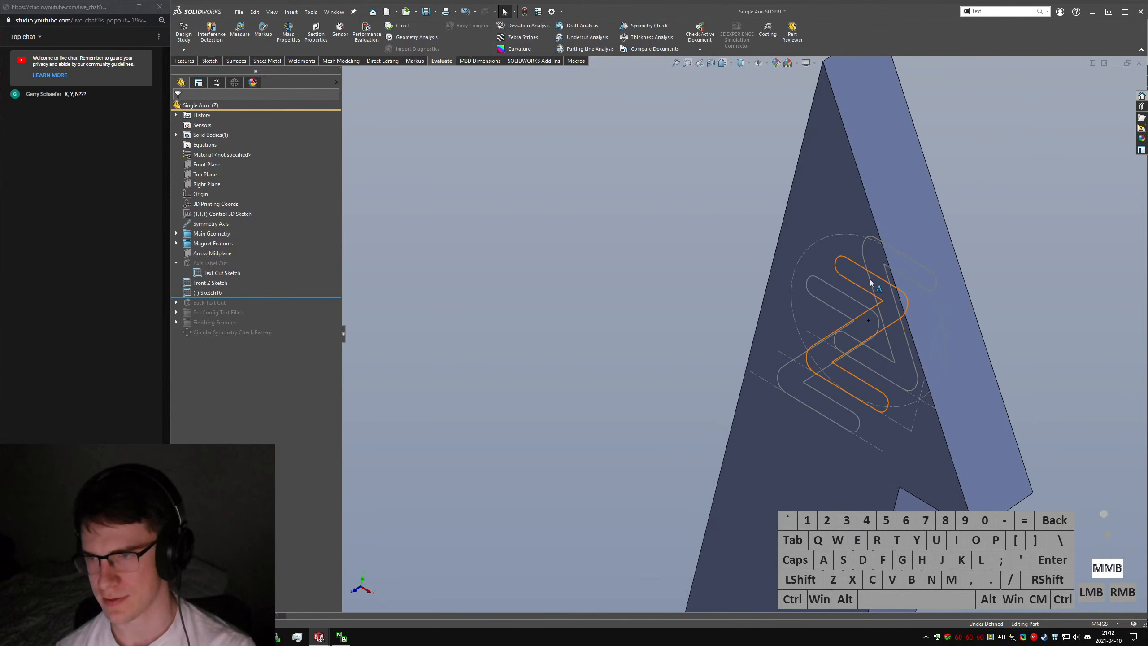
pyautogui.click(223, 273)
pyautogui.click(227, 259)
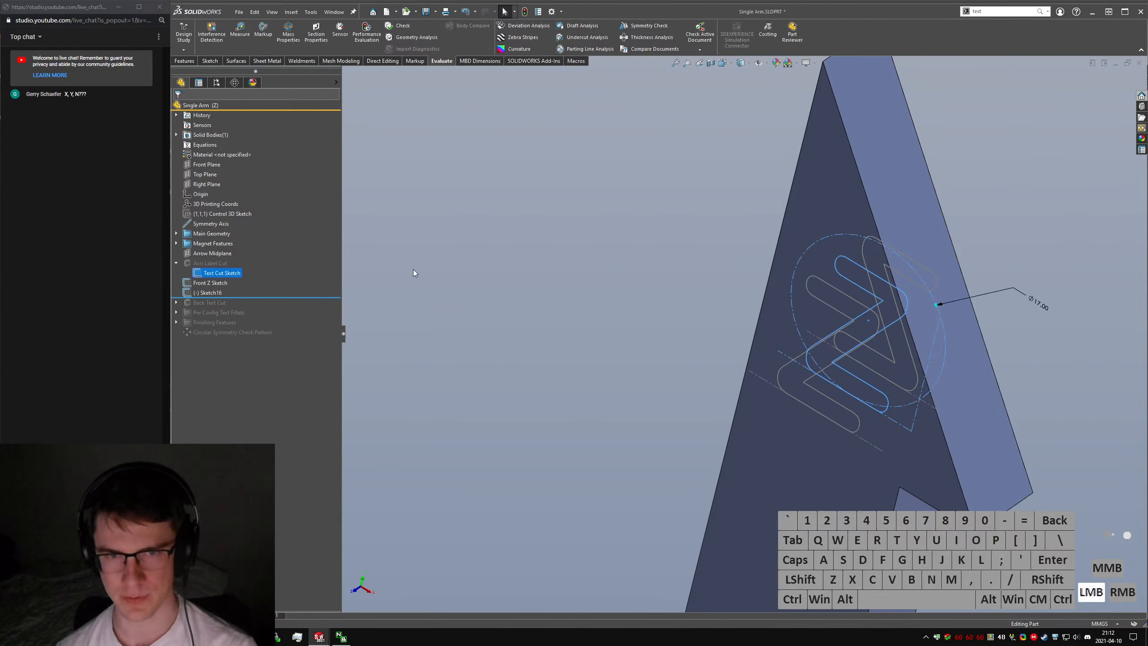
pyautogui.click(208, 293)
pyautogui.click(207, 293)
pyautogui.write('Back Z')
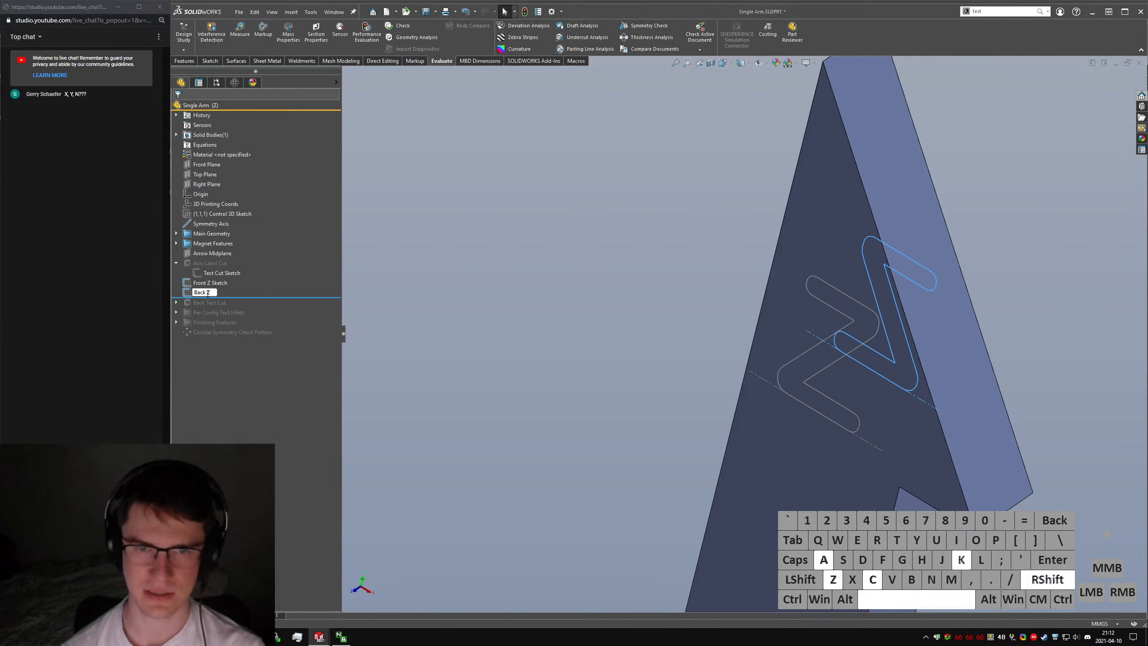
pyautogui.write(' Sketch')
pyautogui.press('Return')
# Reopen the Back Z Sketch, fully define it at the part's origin point, and exit the sketch.
pyautogui.moveTo(582, 314)
pyautogui.mouseDown(button='middle')
pyautogui.moveTo(585, 294)
pyautogui.moveTo(813, 299)
pyautogui.mouseUp(button='middle')
pyautogui.click(812, 299)
pyautogui.moveTo(651, 304); pyautogui.dragTo(859, 309, button='middle')
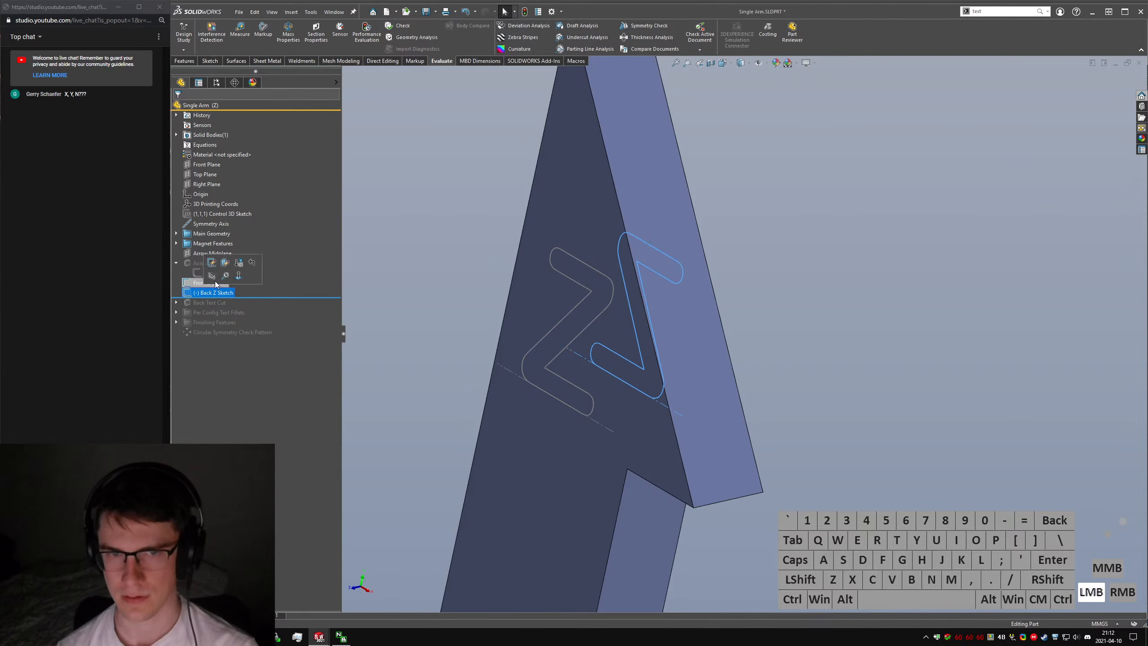
pyautogui.click(212, 262)
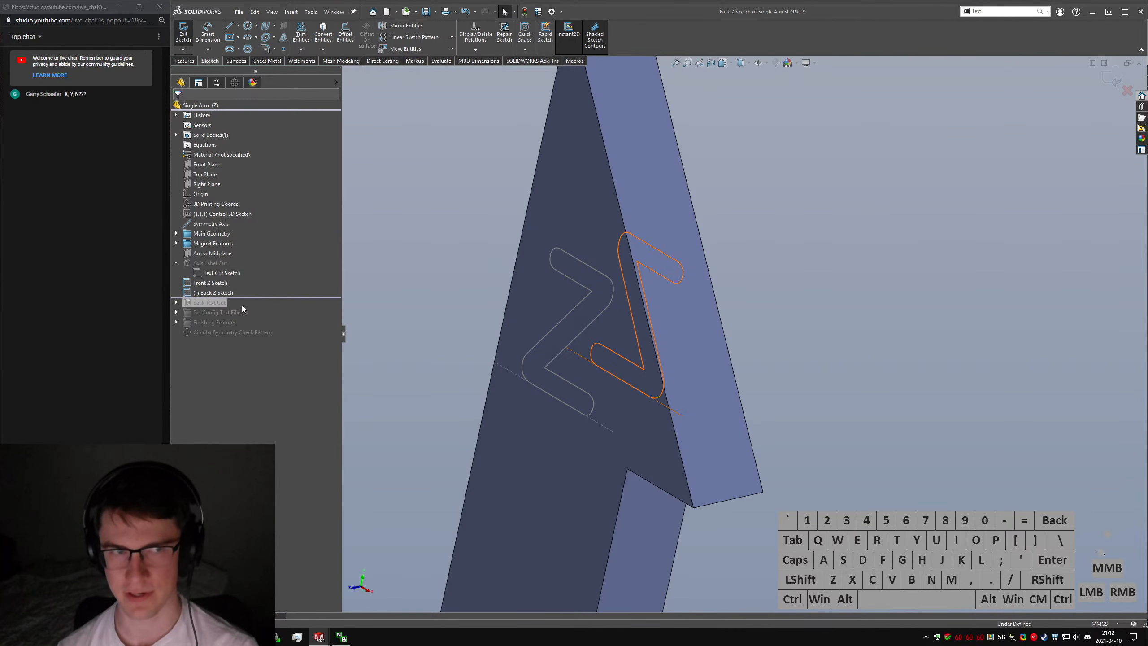
pyautogui.scroll(12, 633, 427)
pyautogui.scroll(-10, 787, 317)
pyautogui.moveTo(792, 290); pyautogui.dragTo(745, 309, button='middle')
pyautogui.moveTo(885, 299)
pyautogui.mouseDown()
pyautogui.moveTo(926, 322)
pyautogui.moveTo(885, 300)
pyautogui.mouseUp()
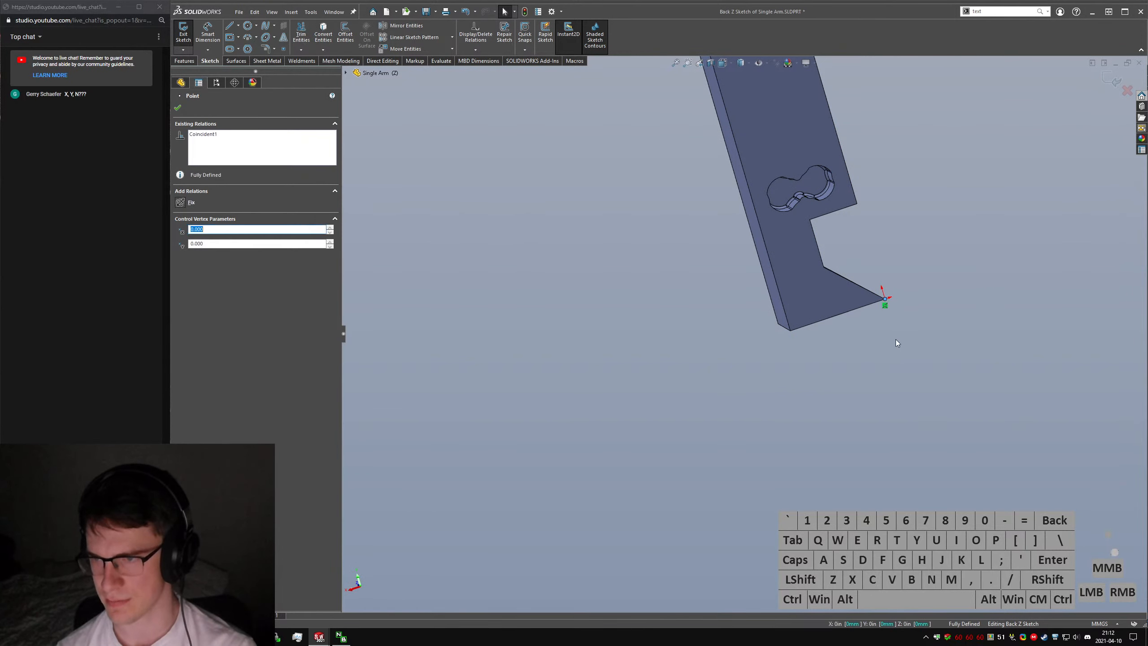
pyautogui.click(896, 341)
pyautogui.scroll(8, 819, 322)
pyautogui.moveTo(862, 202); pyautogui.dragTo(759, 278, button='middle')
pyautogui.scroll(-5, 750, 271)
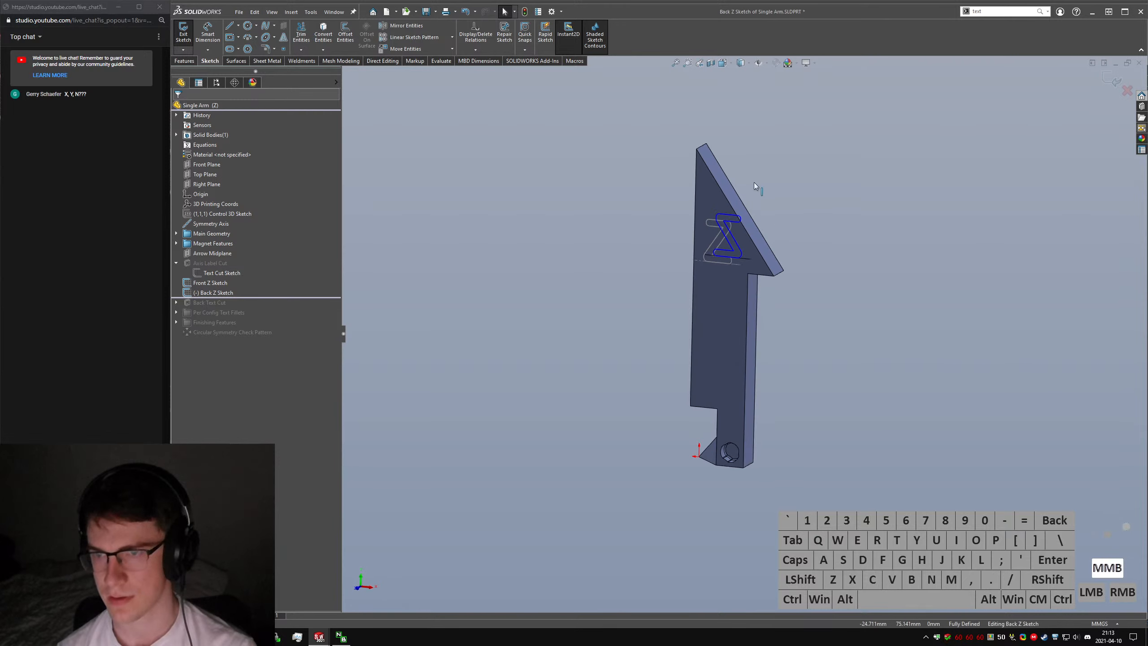
pyautogui.click(183, 32)
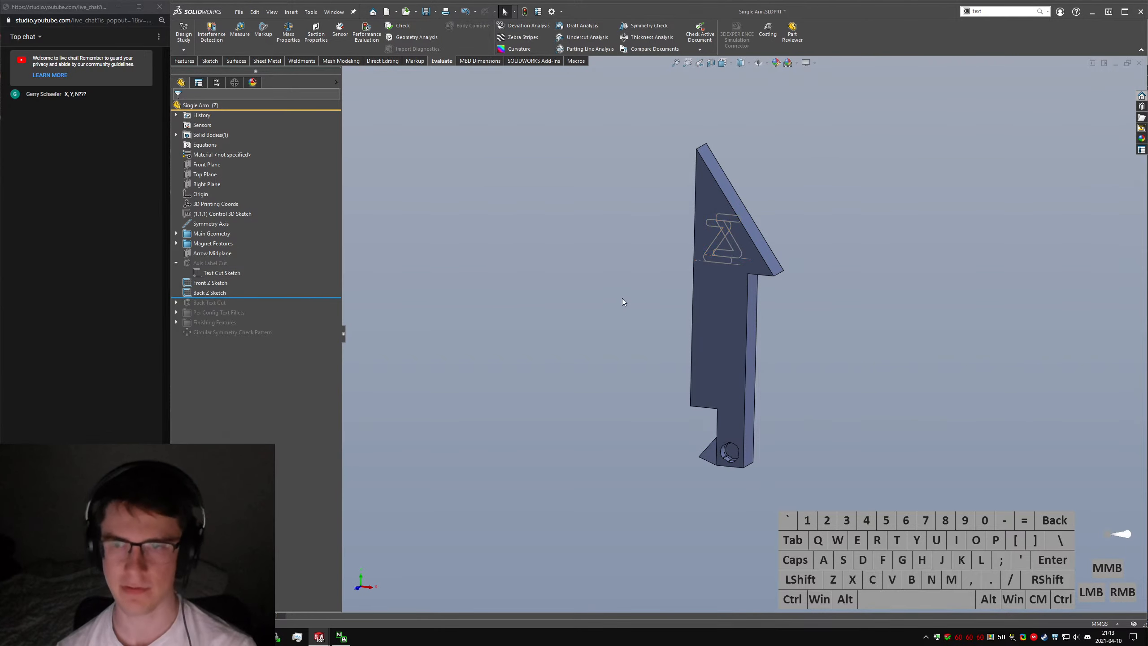
# Try to create a lofted cut using the Front Z Sketch and Back Z Sketch as profiles.
pyautogui.scroll(-5, 761, 211)
pyautogui.write('sloft')
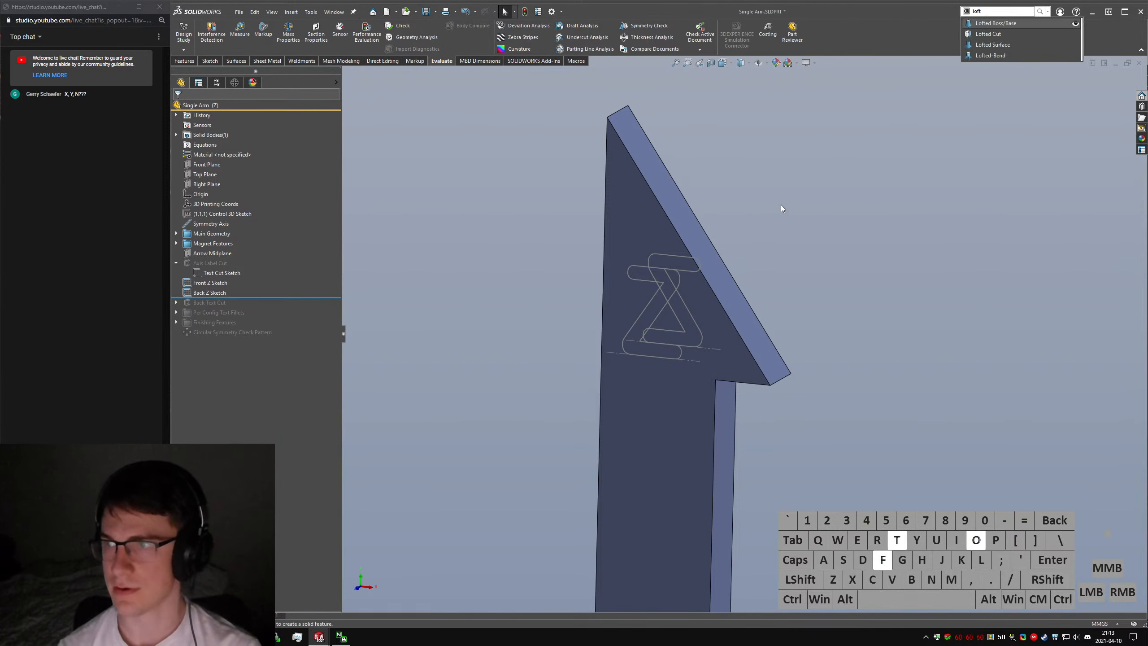
pyautogui.press('Return')
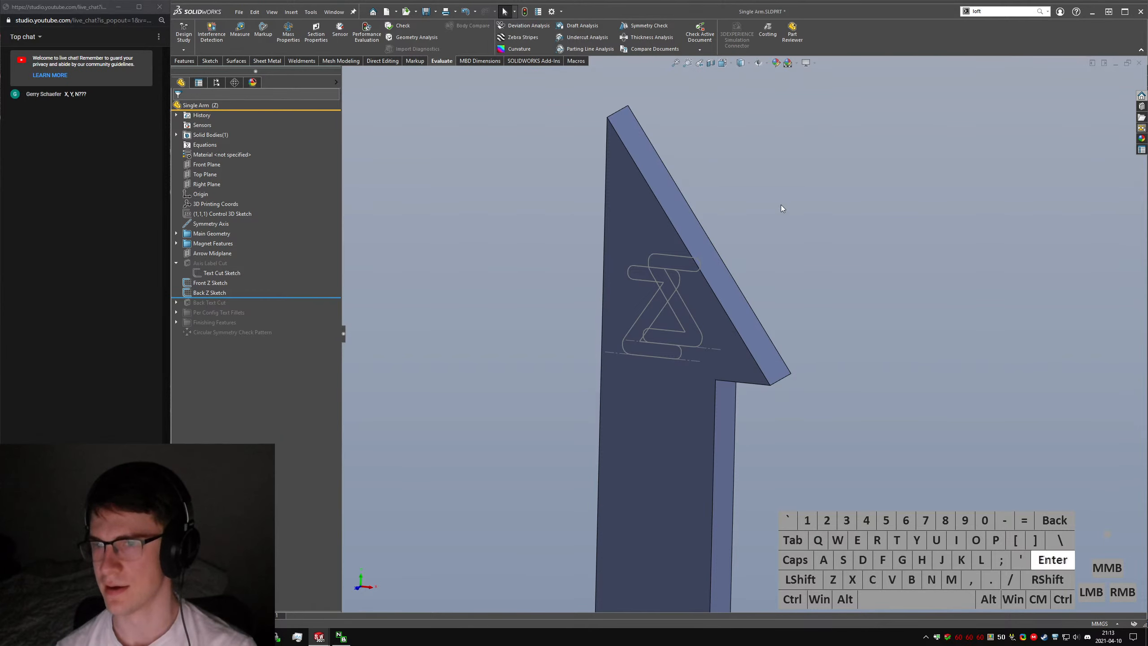
pyautogui.scroll(-5, 612, 272)
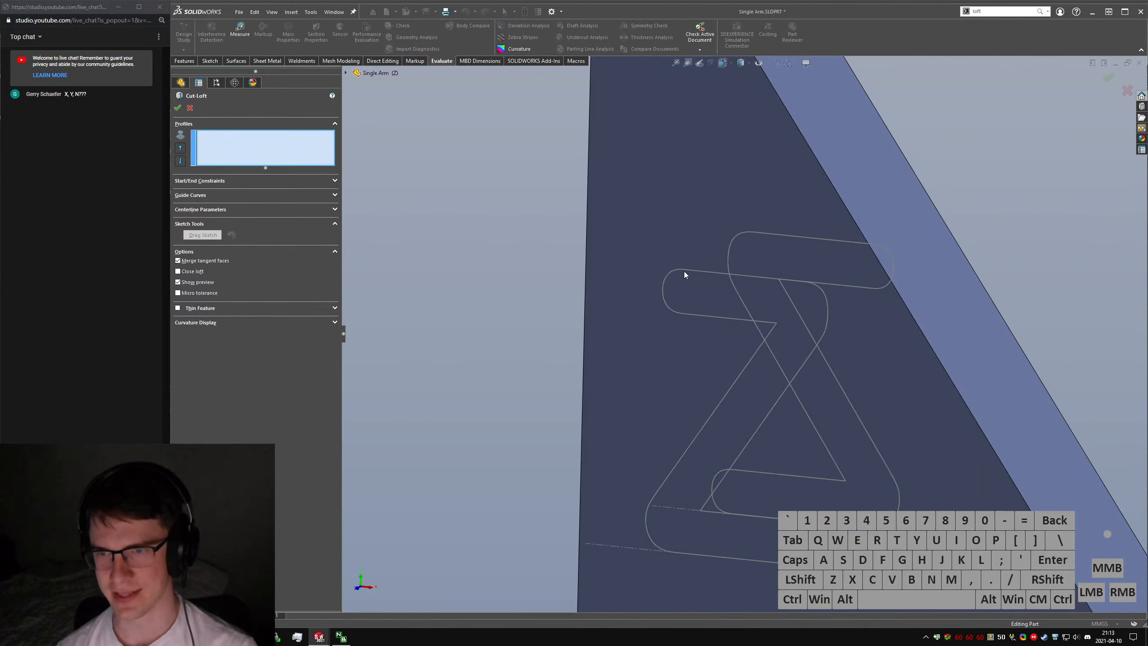
pyautogui.click(694, 272)
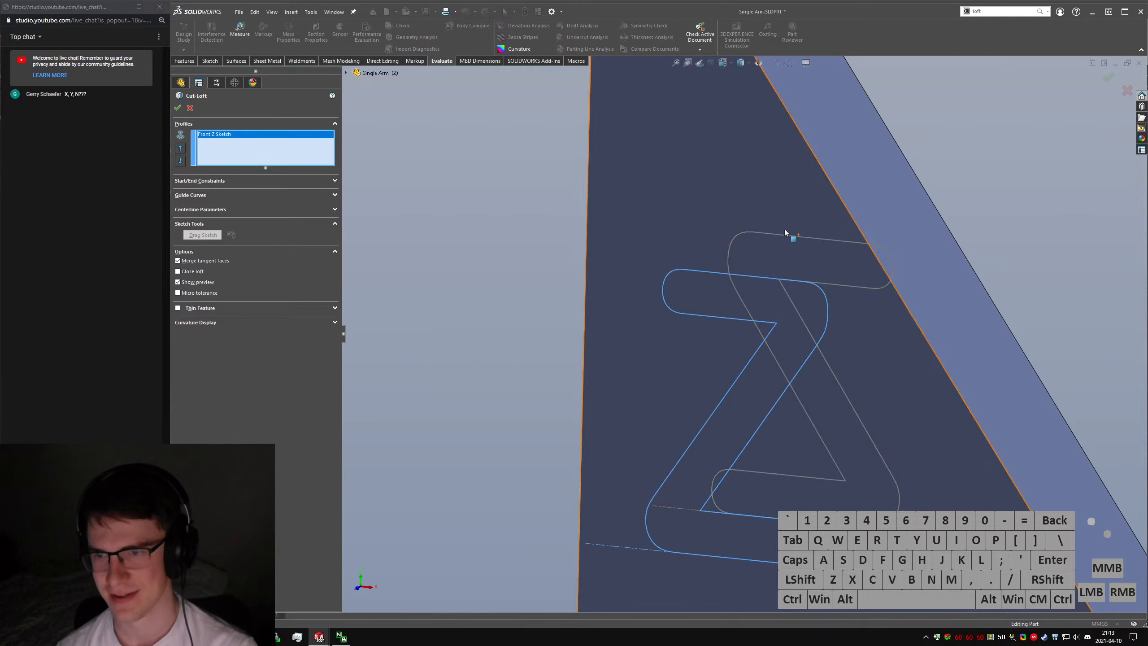
pyautogui.click(778, 238)
pyautogui.moveTo(778, 238)
pyautogui.mouseDown(button='middle')
pyautogui.moveTo(767, 234)
pyautogui.moveTo(785, 322)
pyautogui.moveTo(764, 302)
pyautogui.mouseUp(button='middle')
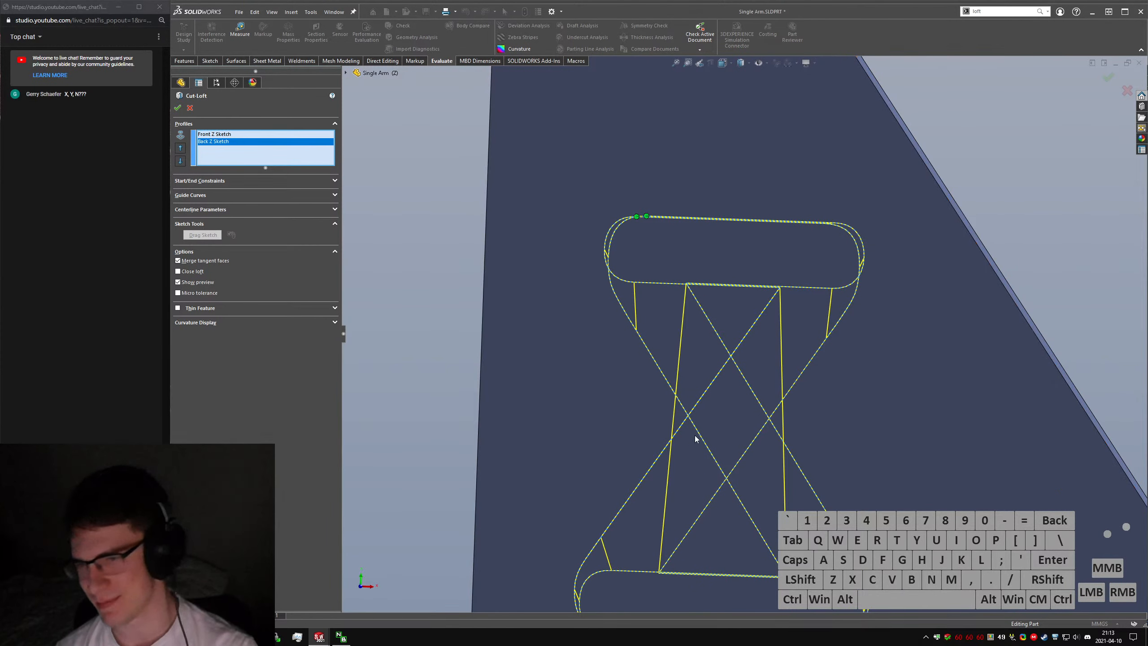
pyautogui.scroll(1, 703, 412)
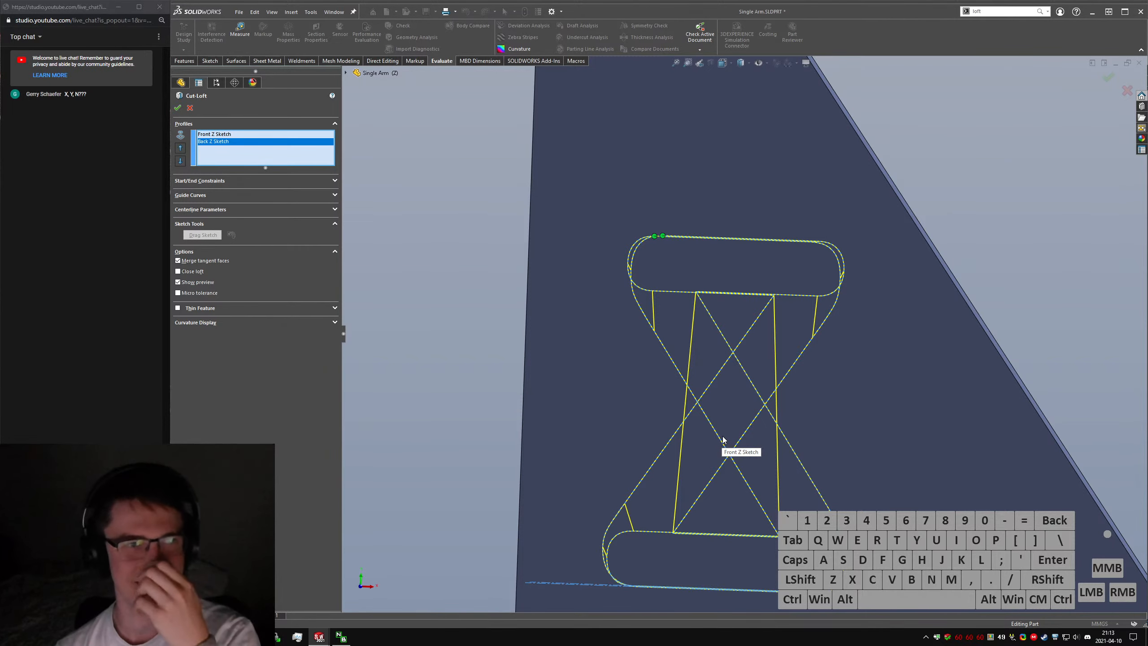
pyautogui.click(177, 110)
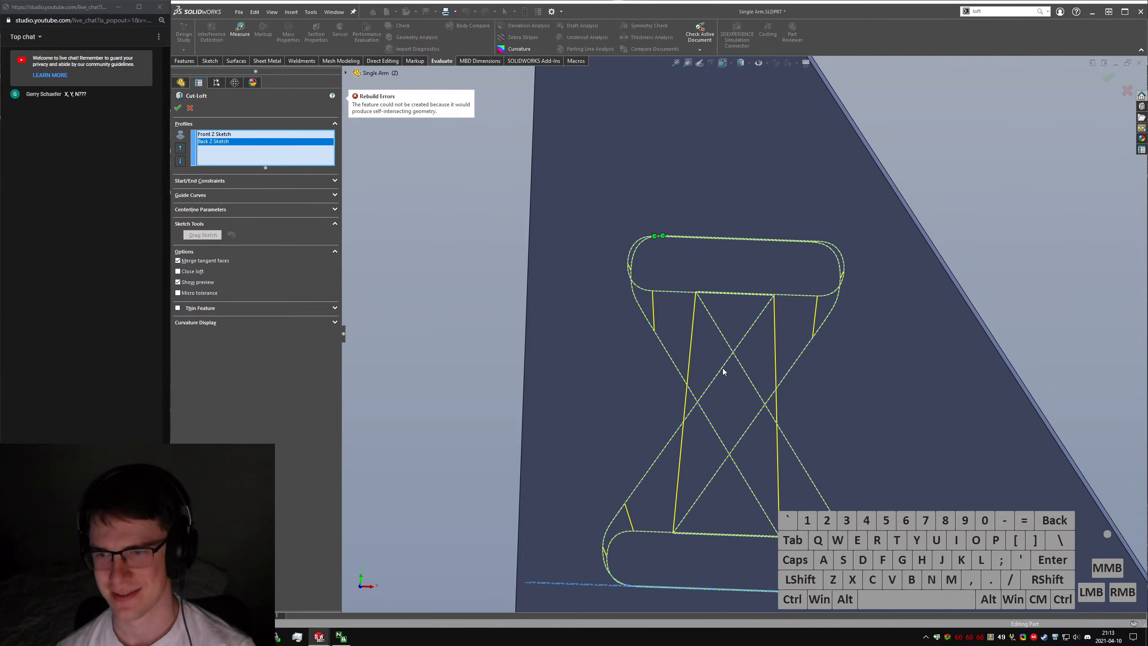
pyautogui.scroll(2, 735, 376)
pyautogui.moveTo(736, 376); pyautogui.dragTo(711, 398, button='middle')
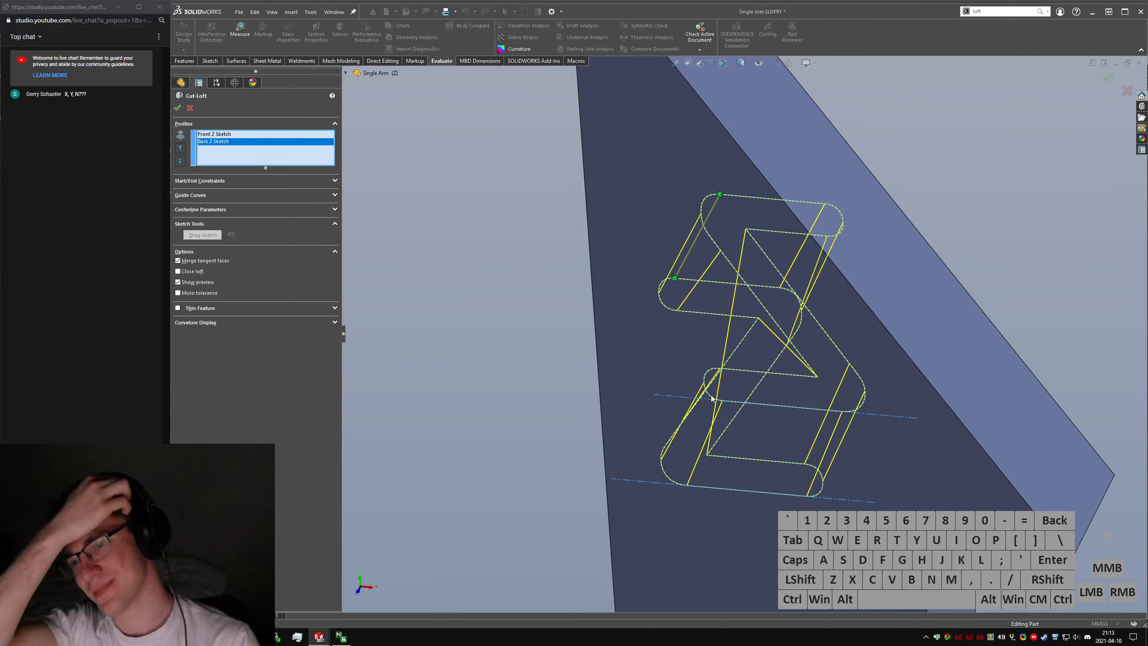
pyautogui.press('Escape')
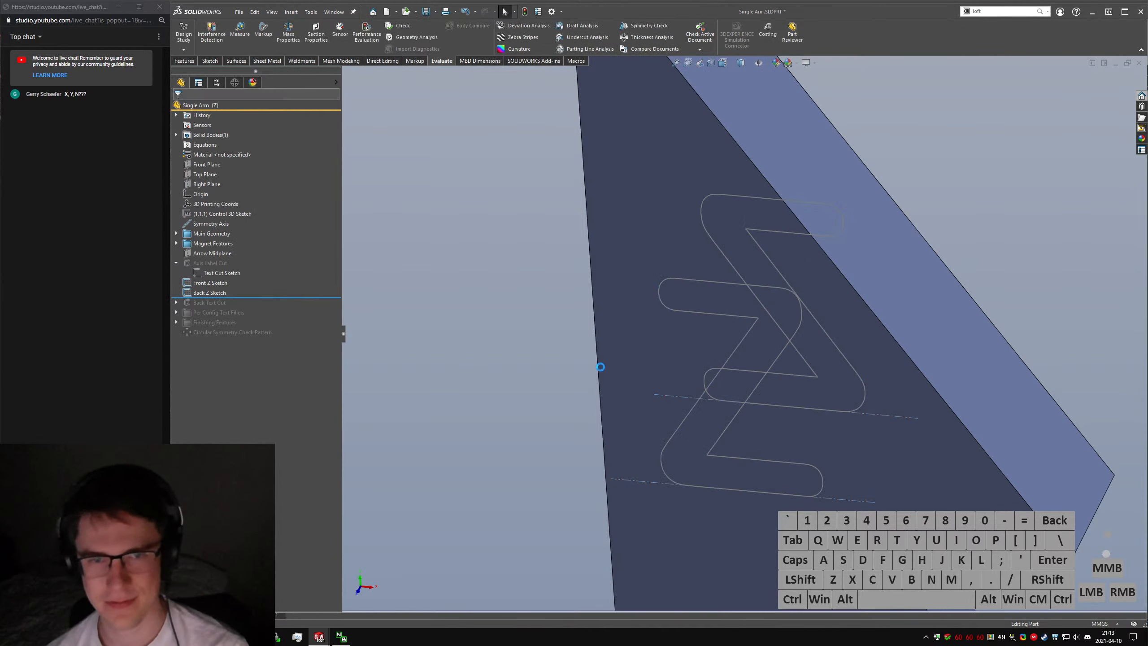
# Start a new 3D sketch for geometry between the front and back Z profiles.
pyautogui.click(392, 297)
pyautogui.write('s3d sketch')
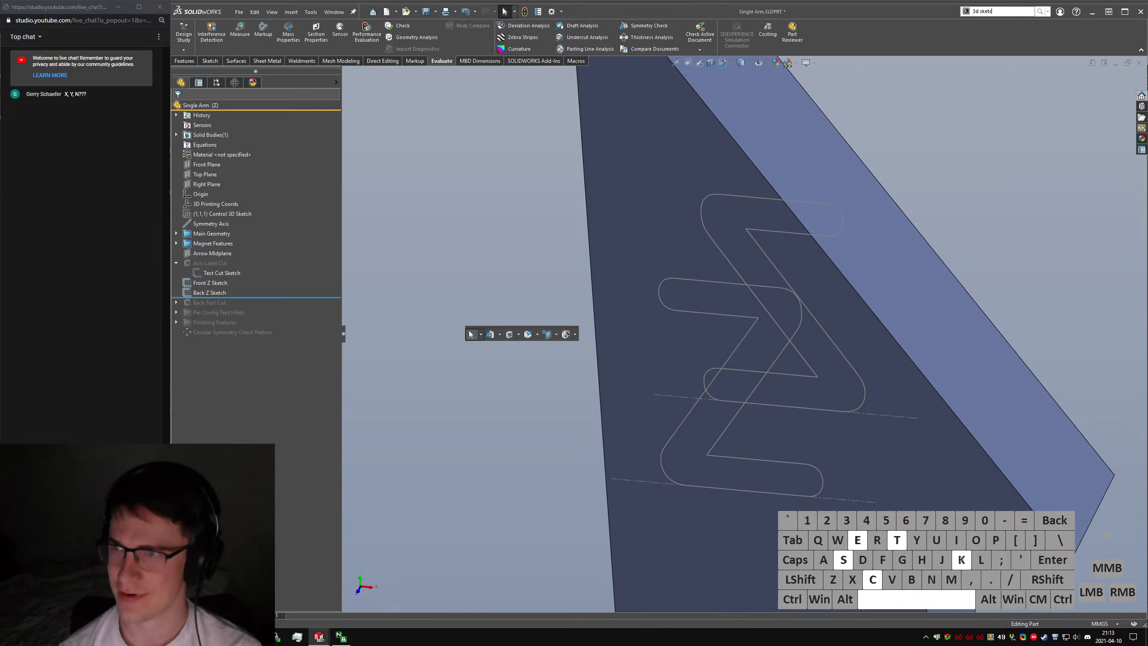
pyautogui.press('Down')
pyautogui.press('Return')
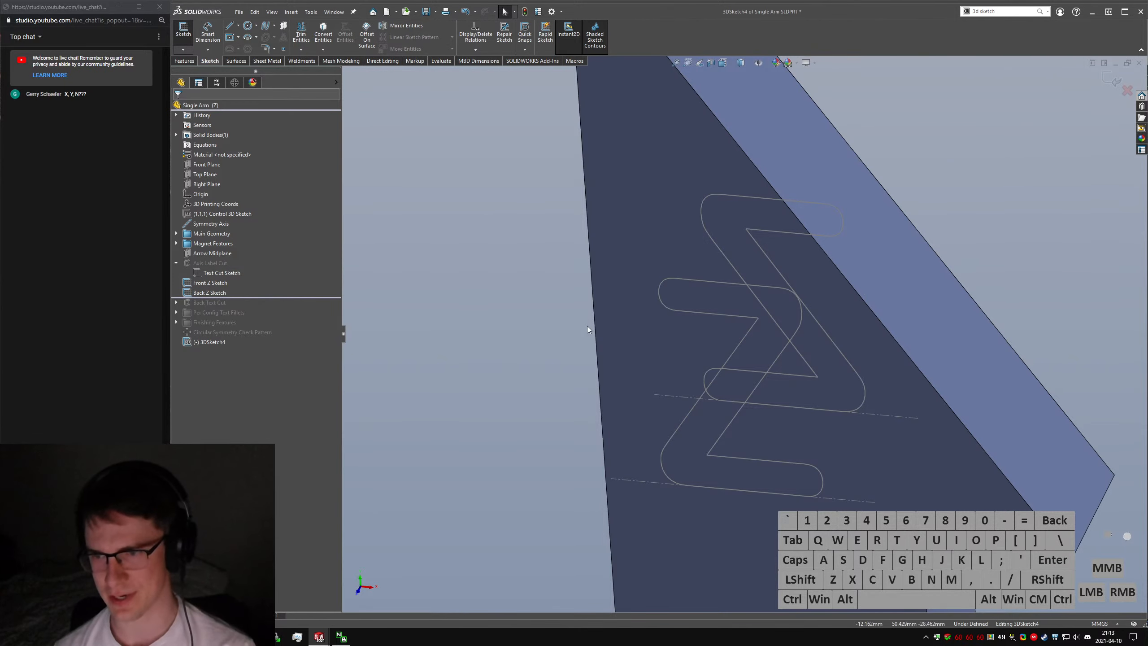
pyautogui.moveTo(586, 325); pyautogui.dragTo(587, 336, button='middle')
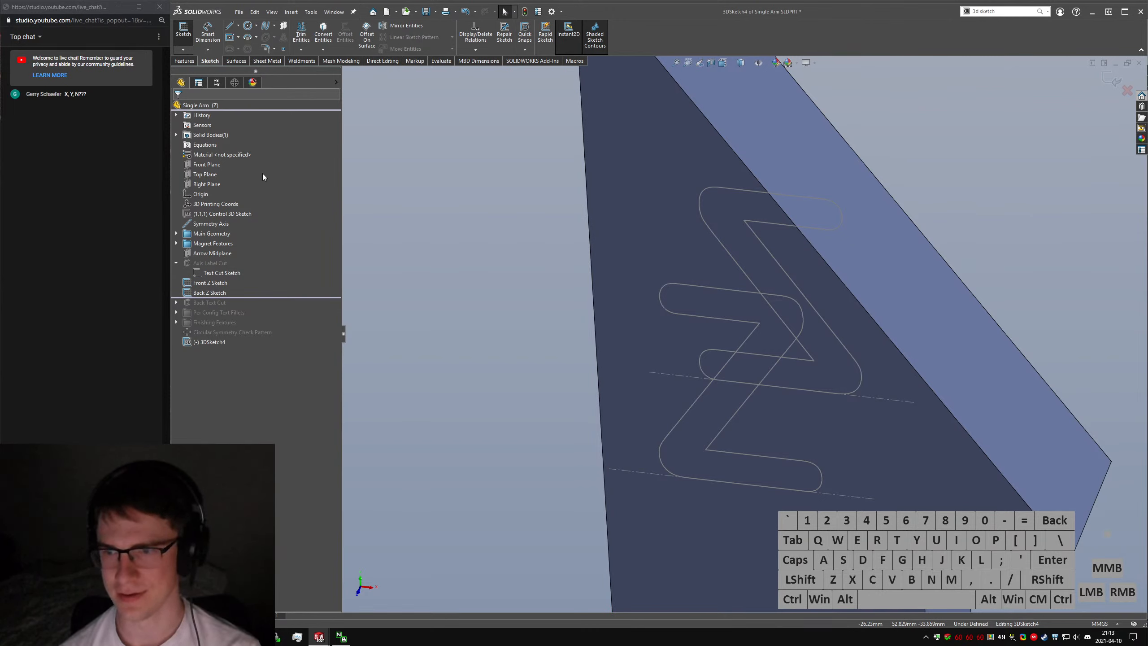
pyautogui.write('splane')
pyautogui.press('Return')
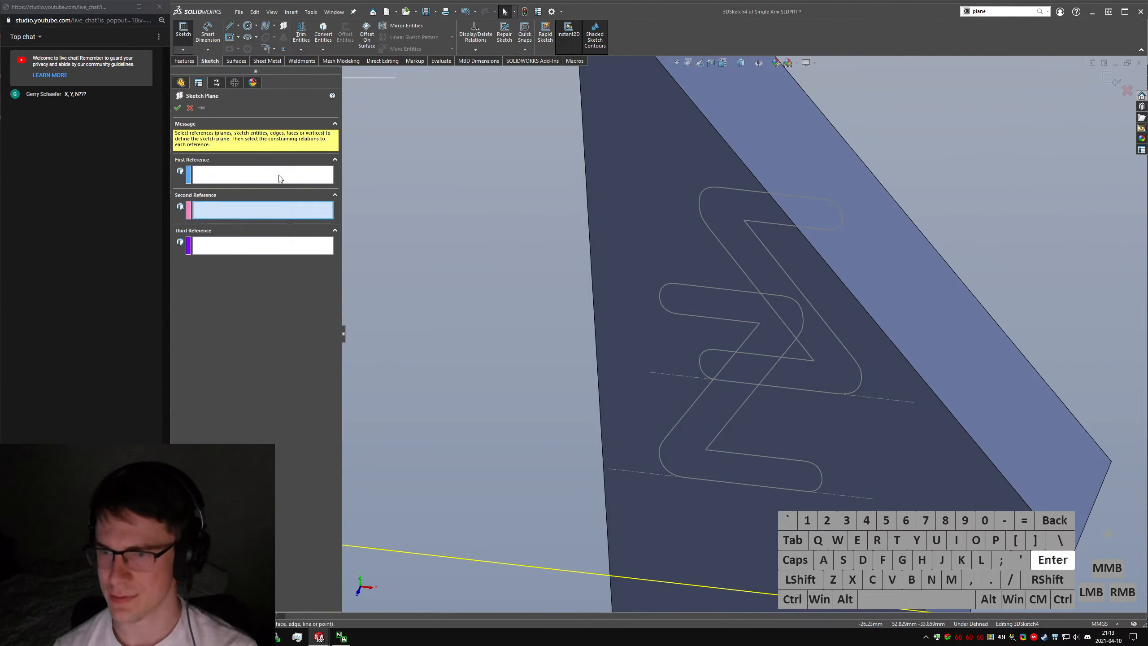
pyautogui.click(279, 178)
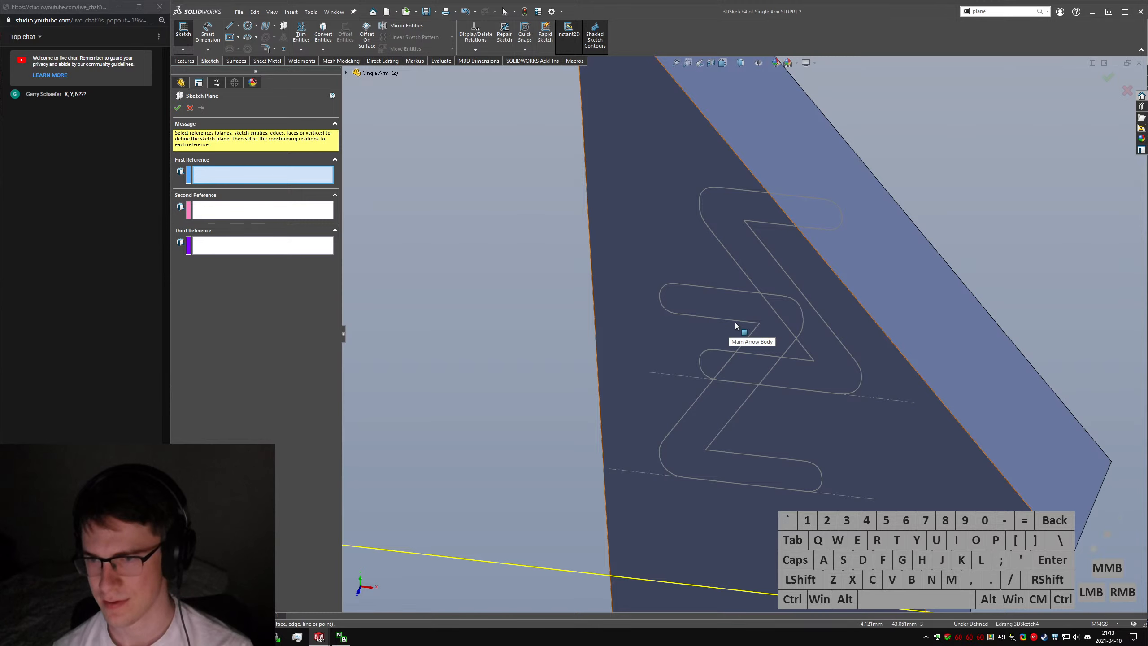
pyautogui.press('Escape')
pyautogui.click(218, 292)
pyautogui.rightClick(219, 296)
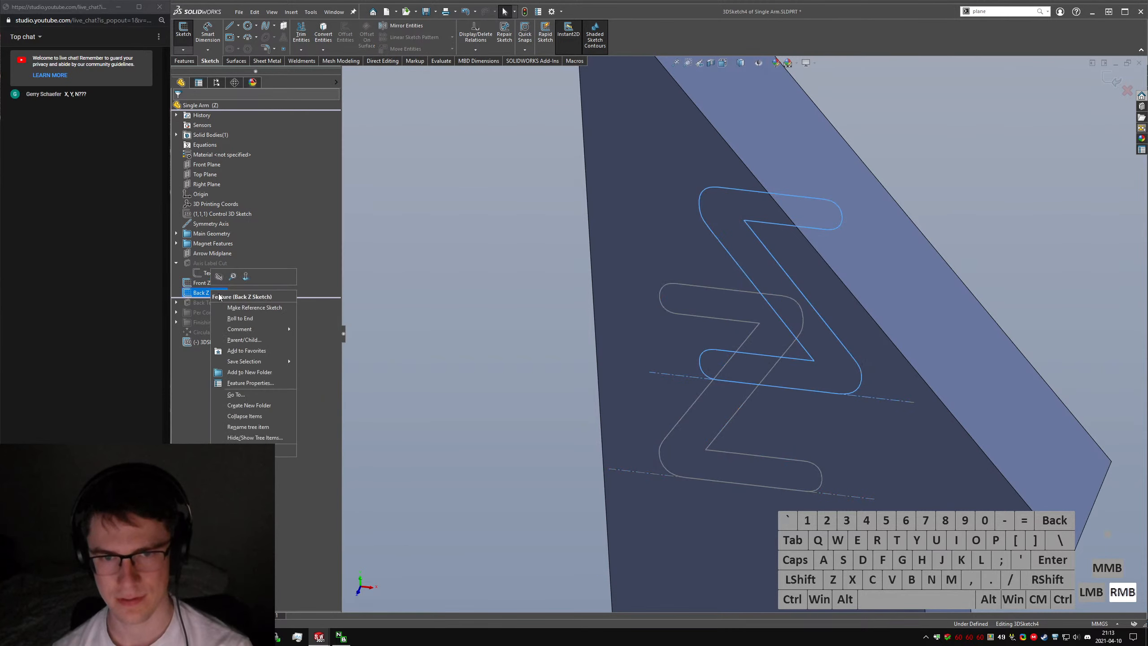
pyautogui.keyDown('ctrl'); pyautogui.click(206, 282); pyautogui.keyUp('ctrl')
pyautogui.click(565, 301)
# Hide the arm's solid body so the front and back Z sketches can be worked on alone.
pyautogui.scroll(3, 601, 304)
pyautogui.moveTo(608, 312); pyautogui.dragTo(608, 312, button='middle')
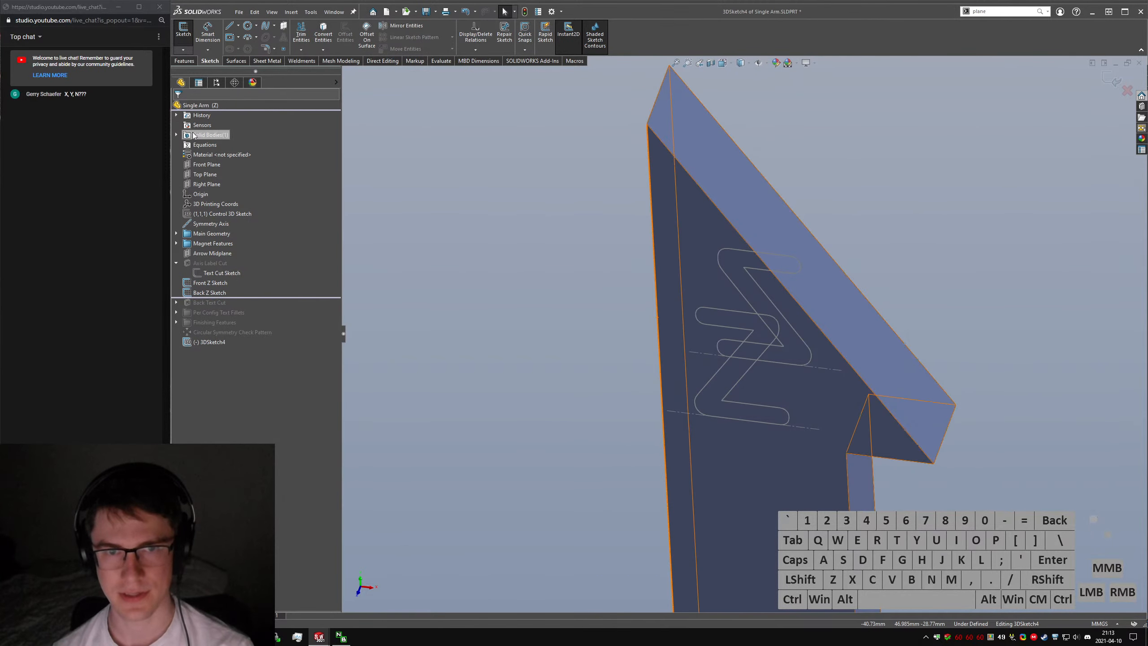
pyautogui.click(176, 135)
pyautogui.rightClick(217, 146)
pyautogui.click(228, 135)
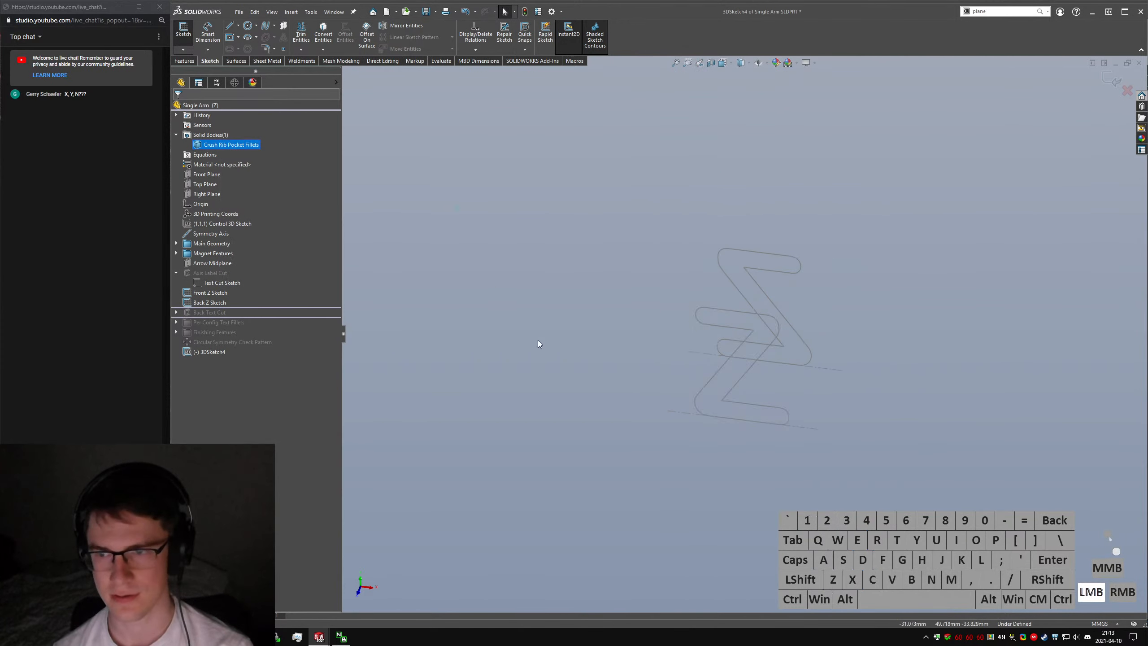
pyautogui.click(539, 343)
pyautogui.moveTo(784, 329); pyautogui.dragTo(769, 330, button='middle')
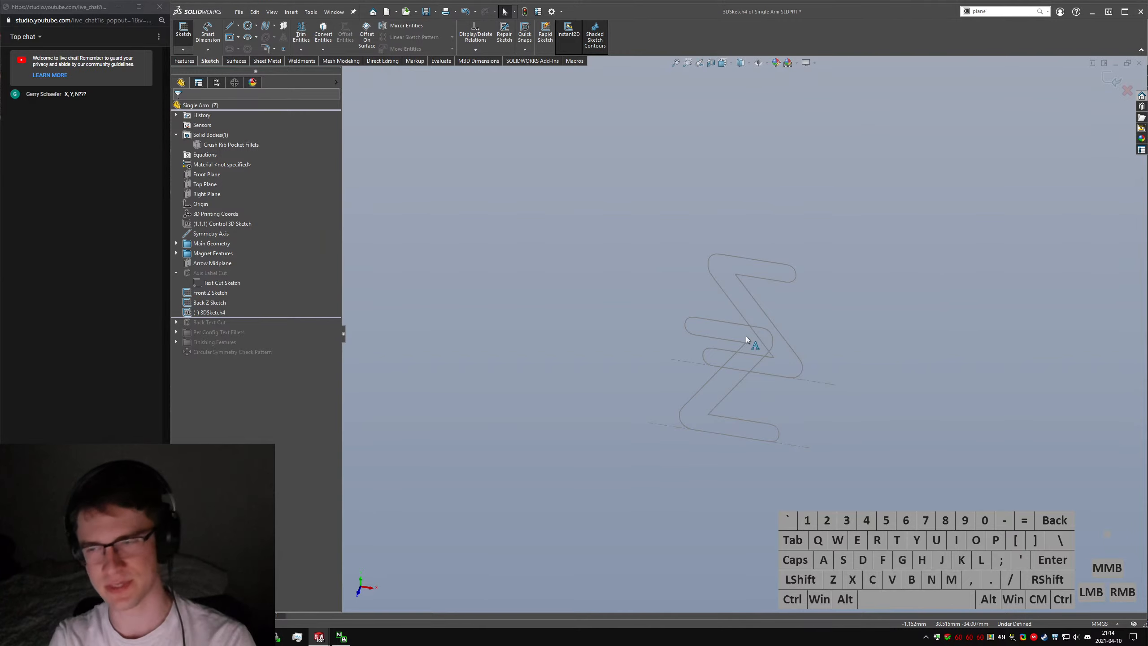
pyautogui.scroll(-3, 825, 314)
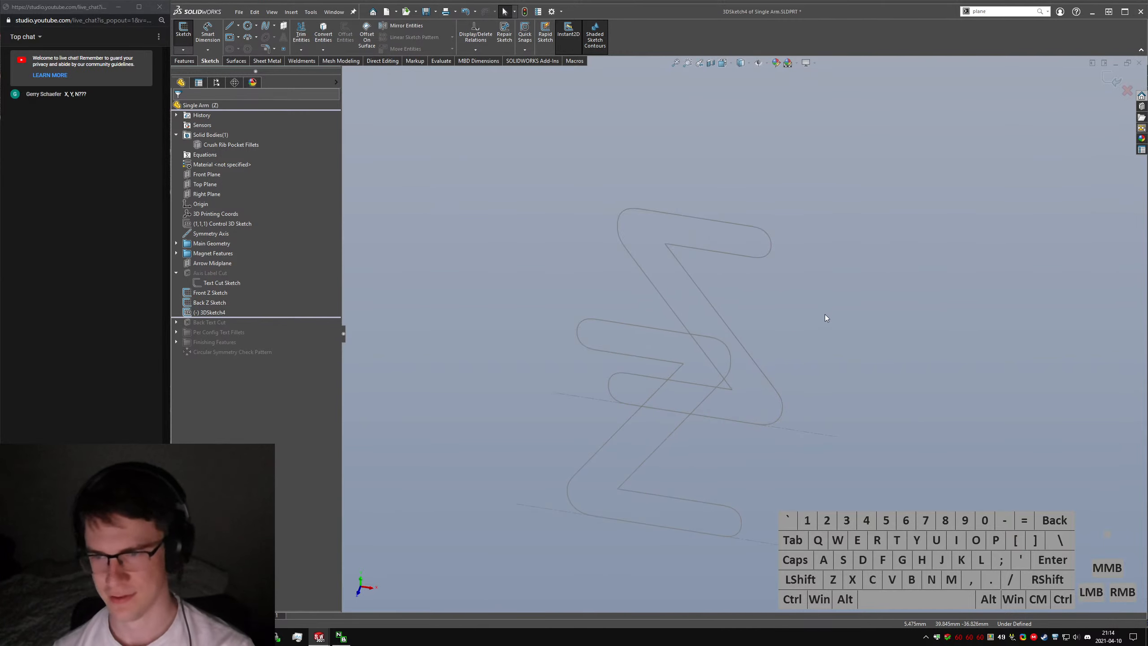
pyautogui.moveTo(827, 325); pyautogui.dragTo(834, 308, button='middle')
pyautogui.click(834, 308)
pyautogui.press('s')
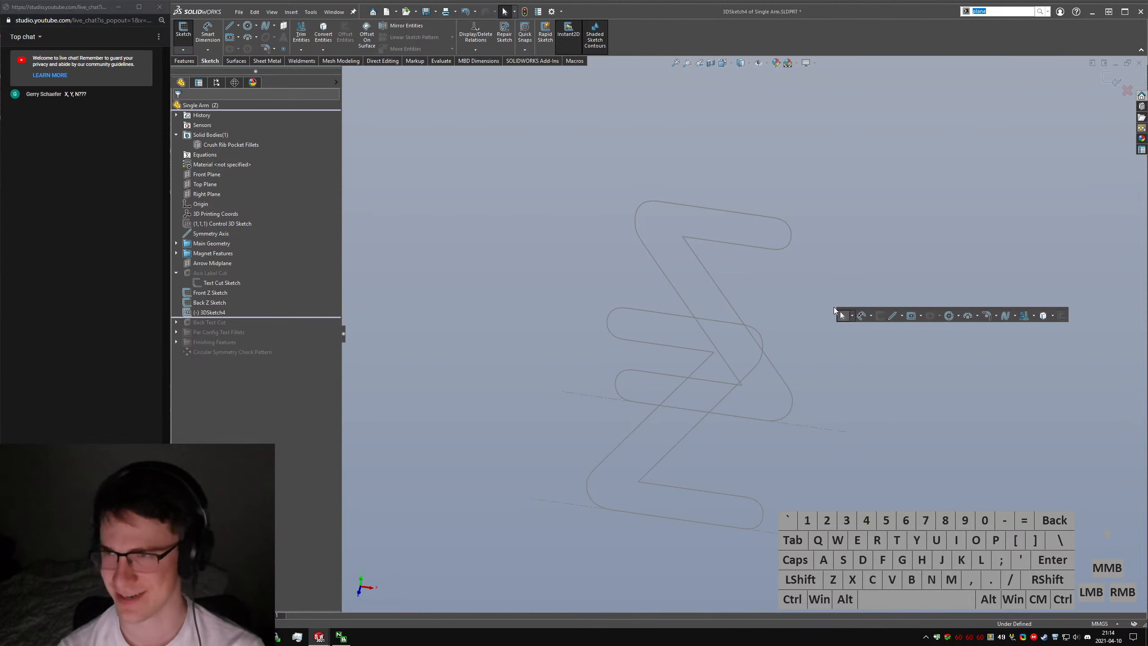
pyautogui.press('BackSpace')
pyautogui.write('3d sketch')
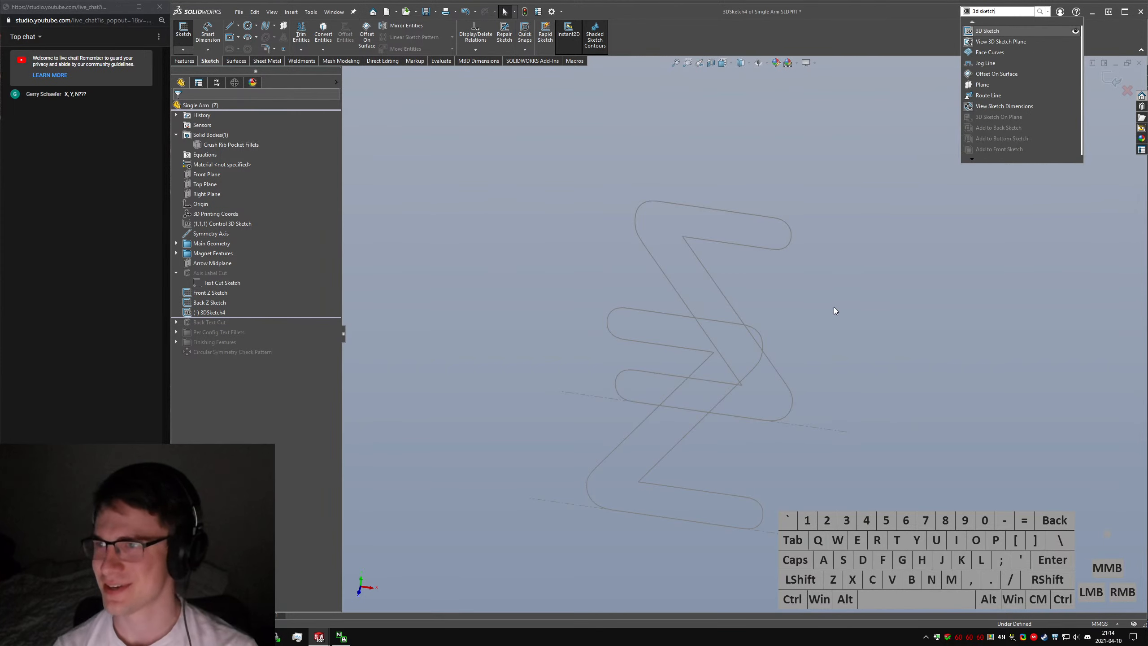
pyautogui.press('Escape')
pyautogui.write('splane')
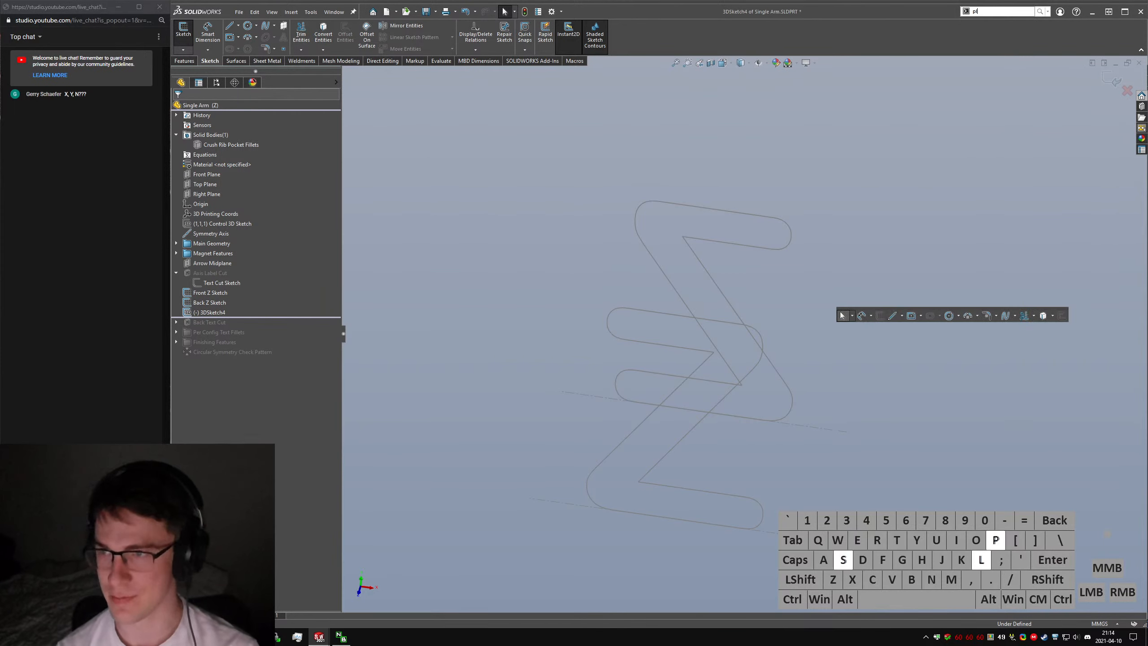
pyautogui.press('Return')
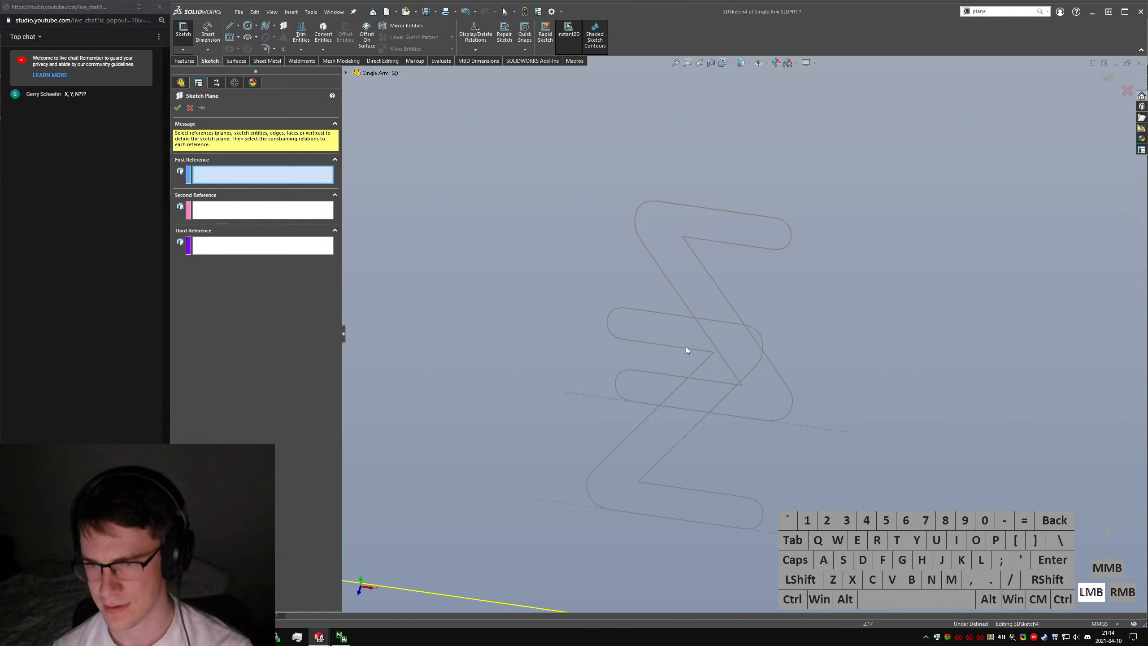
pyautogui.moveTo(685, 346)
pyautogui.mouseDown(button='middle')
pyautogui.moveTo(691, 312)
pyautogui.moveTo(542, 333)
pyautogui.mouseUp(button='middle')
pyautogui.click(714, 310)
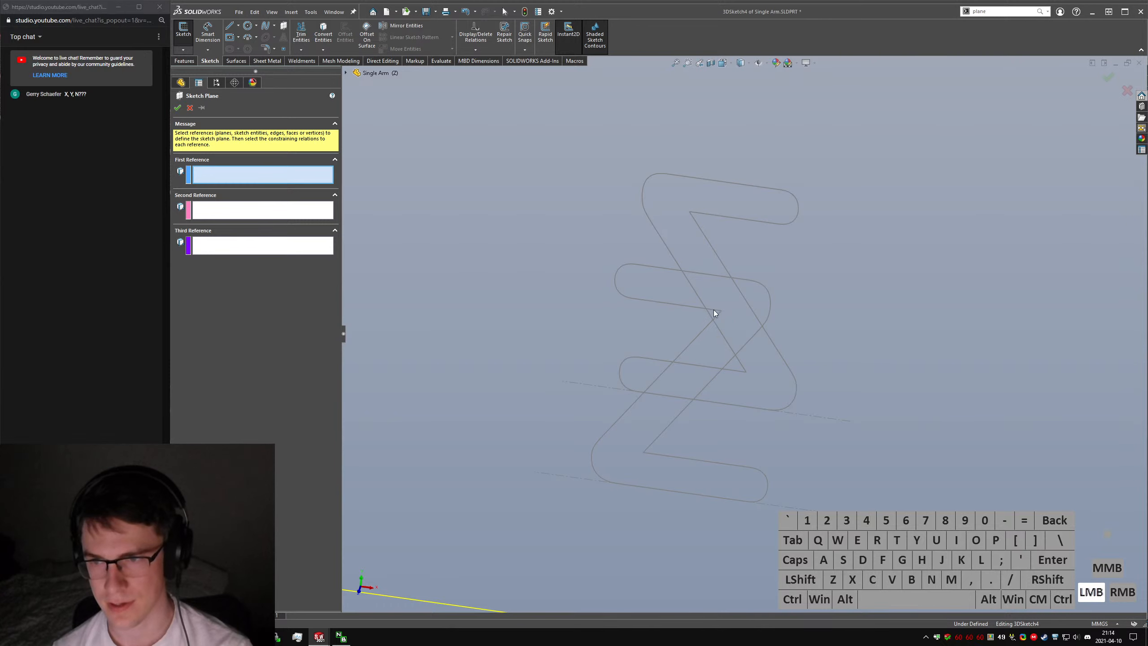
pyautogui.press('Escape')
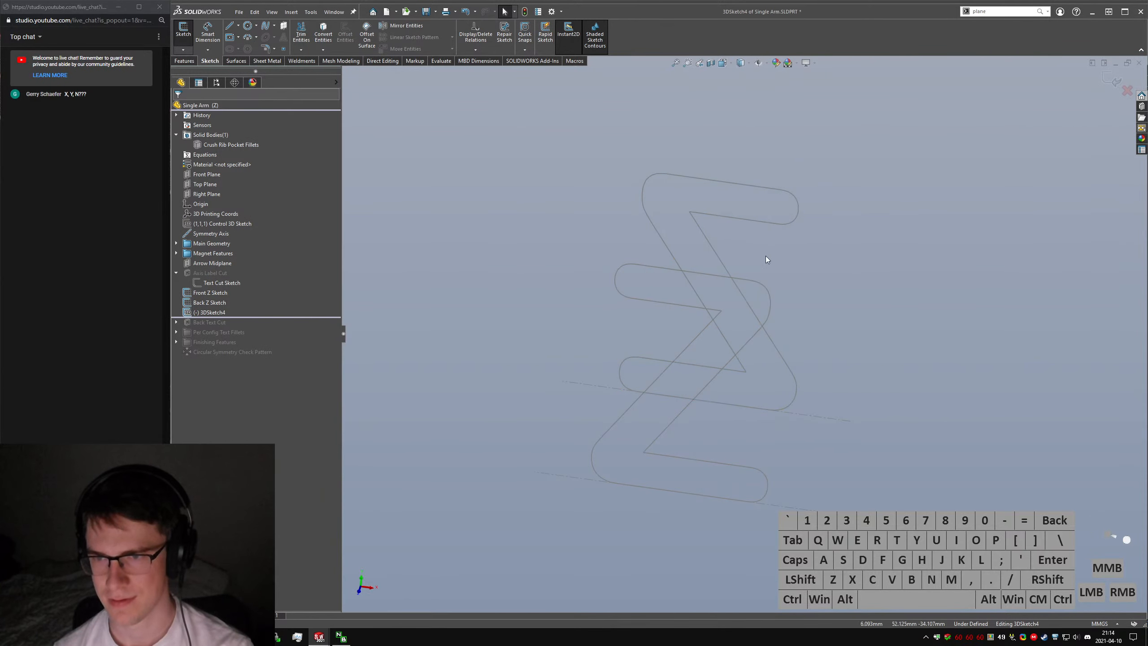
pyautogui.moveTo(766, 258); pyautogui.dragTo(834, 315, button='middle')
pyautogui.click(247, 36)
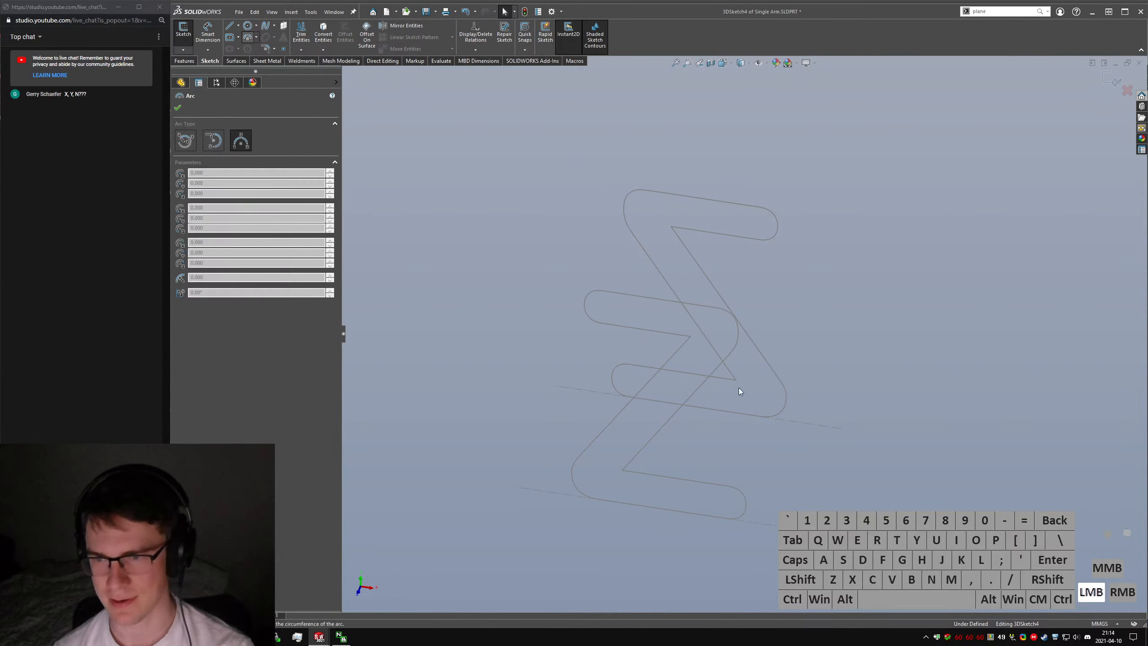
pyautogui.press('Escape')
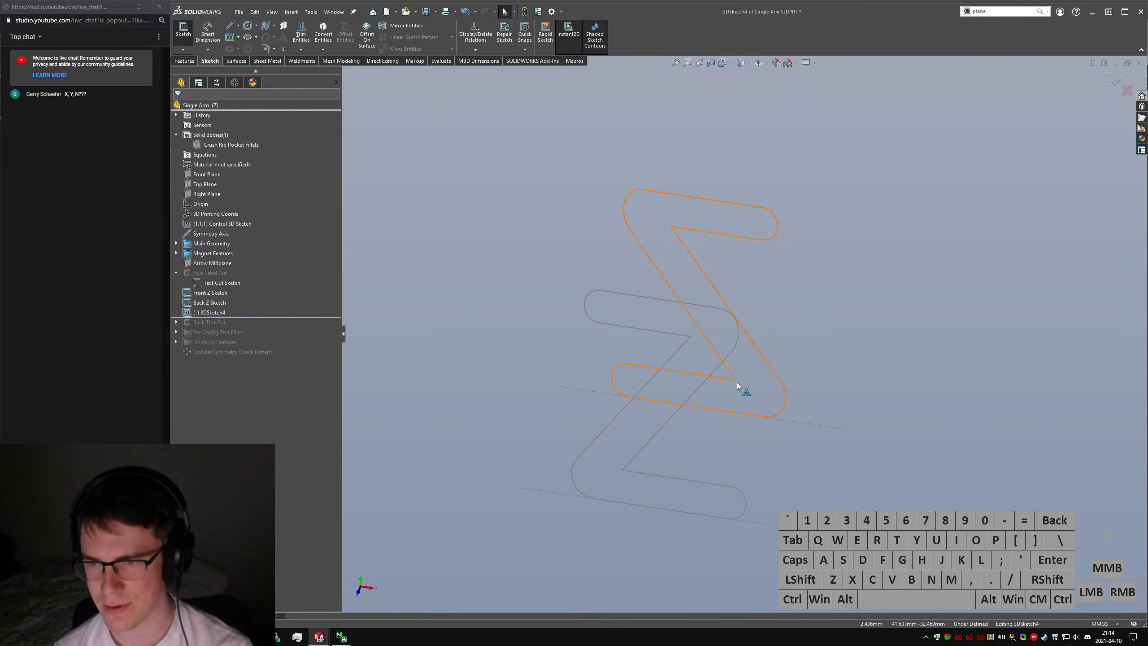
pyautogui.click(737, 384)
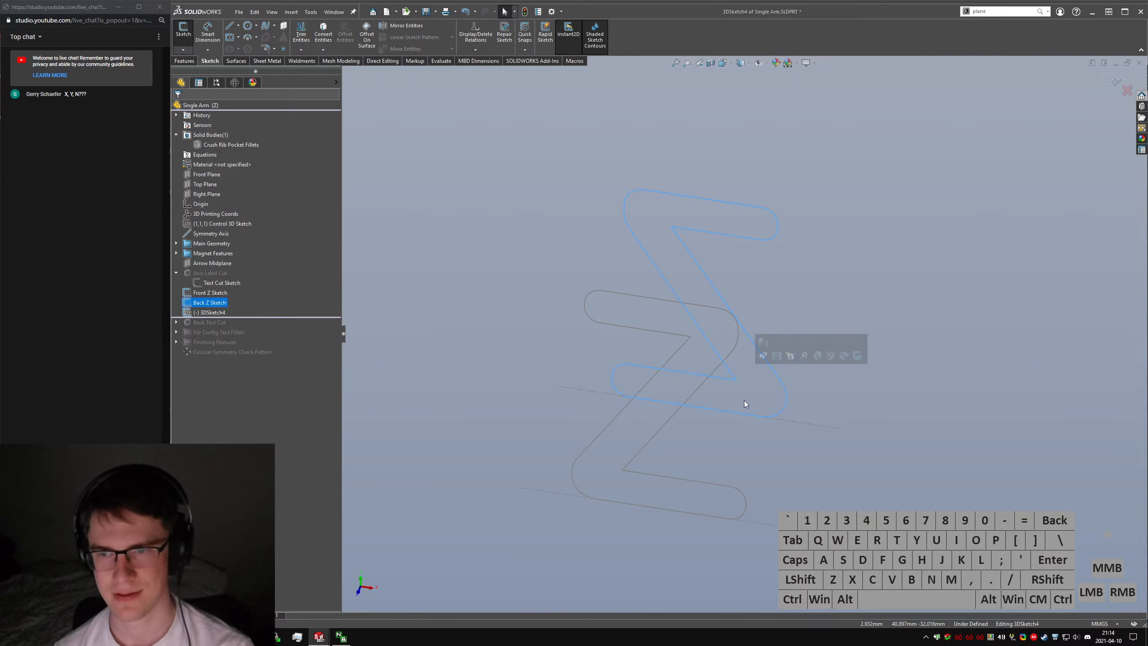
pyautogui.click(507, 325)
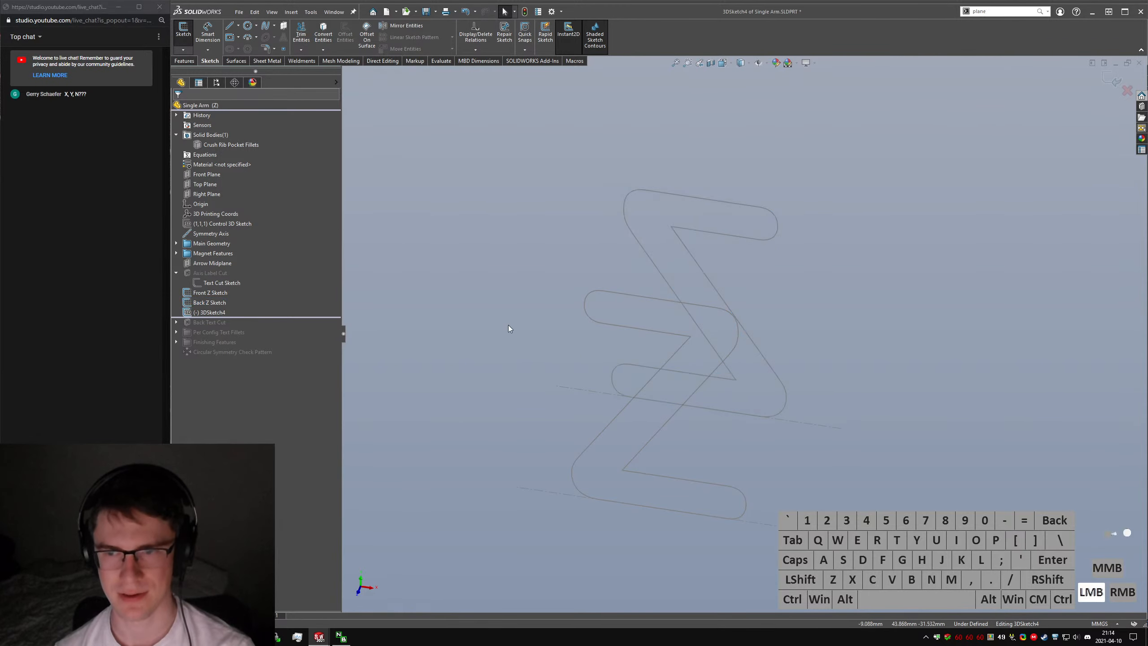
# Try to define a sketch plane in the 3D sketch using the Front Z Sketch's construction line as first reference.
pyautogui.write('splane')
pyautogui.press('Return')
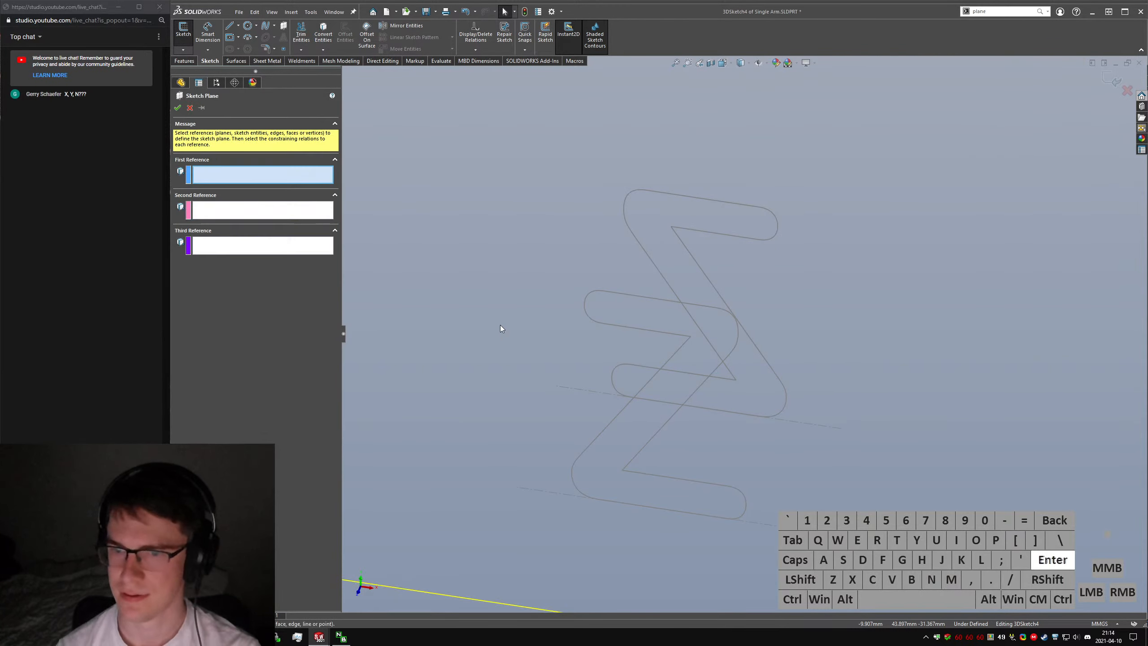
pyautogui.click(564, 492)
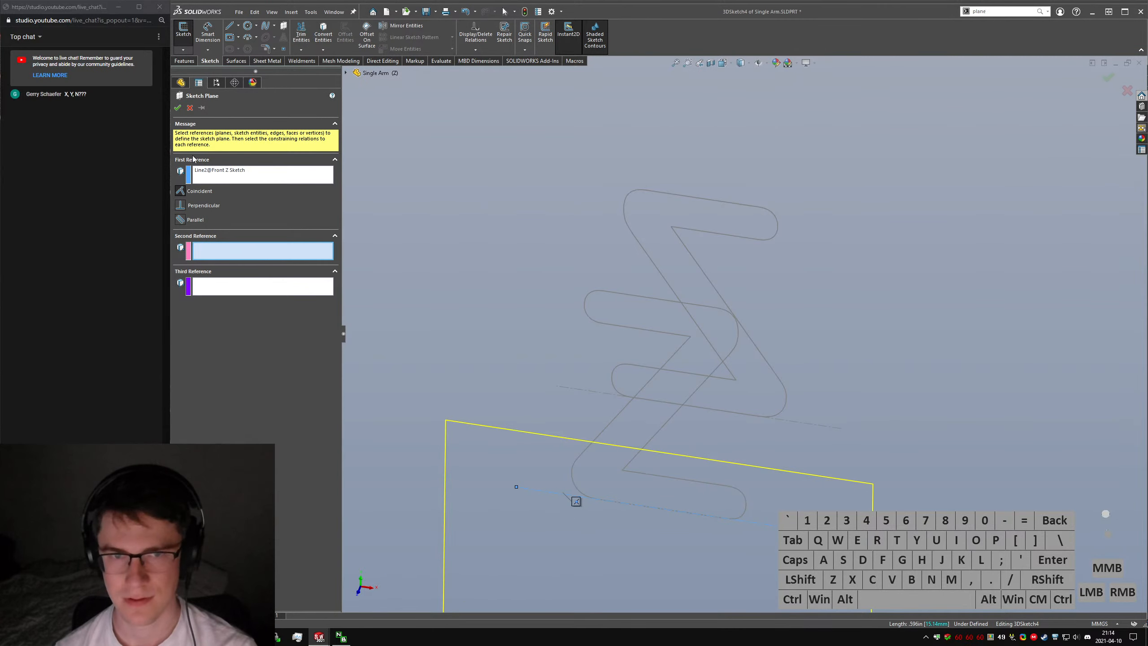
pyautogui.click(189, 107)
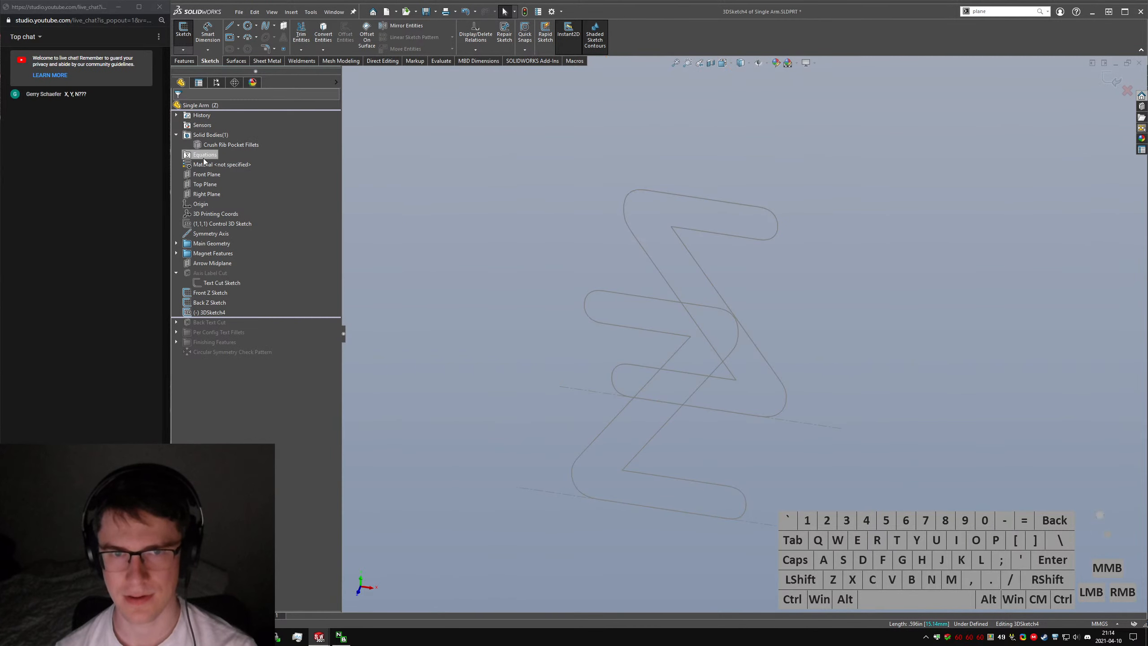
# Show the arm's hidden solid body again.
pyautogui.rightClick(224, 145)
pyautogui.click(211, 134)
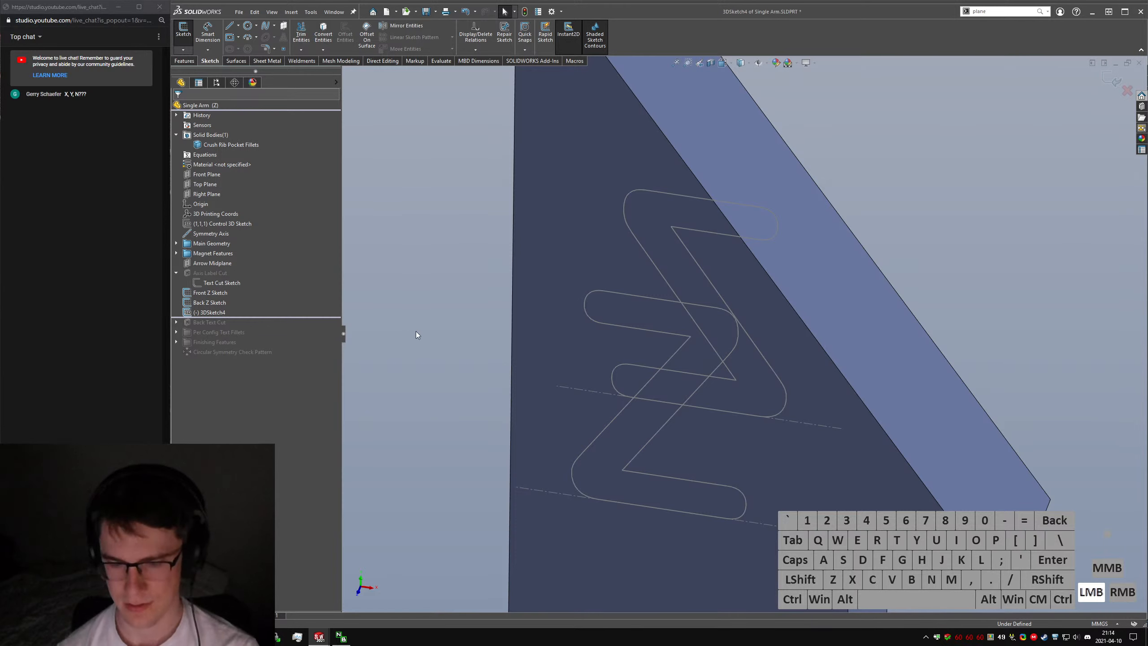
# Check which plane and reference geometry commands are available while editing the 3D sketch.
pyautogui.write('spl')
pyautogui.write('ane')
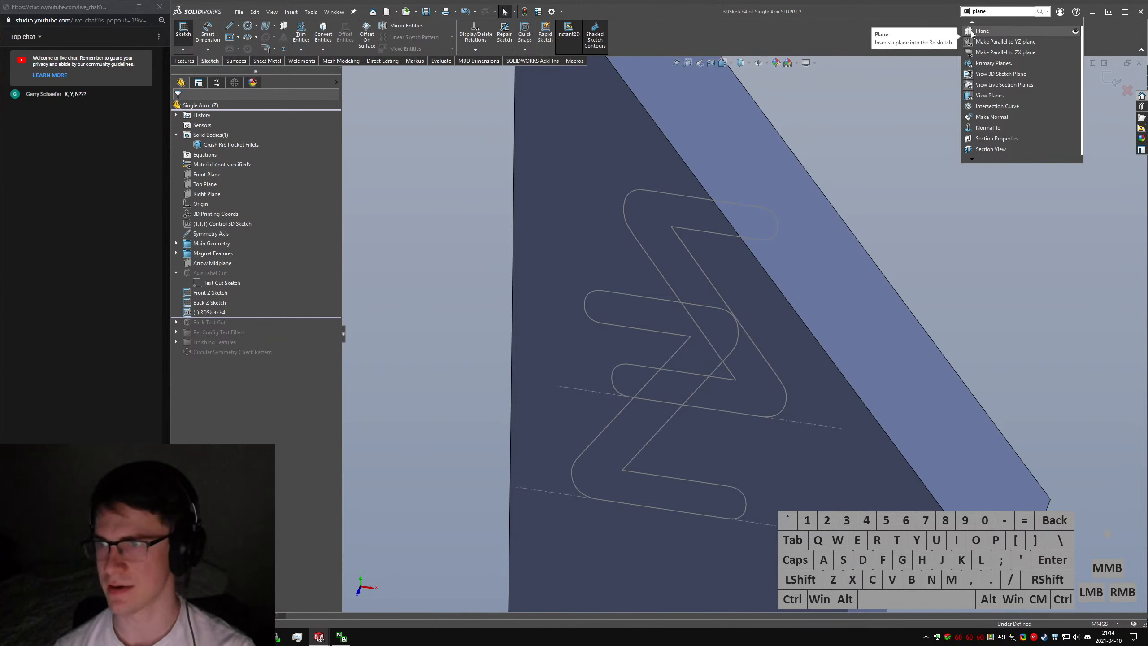
pyautogui.click(388, 61)
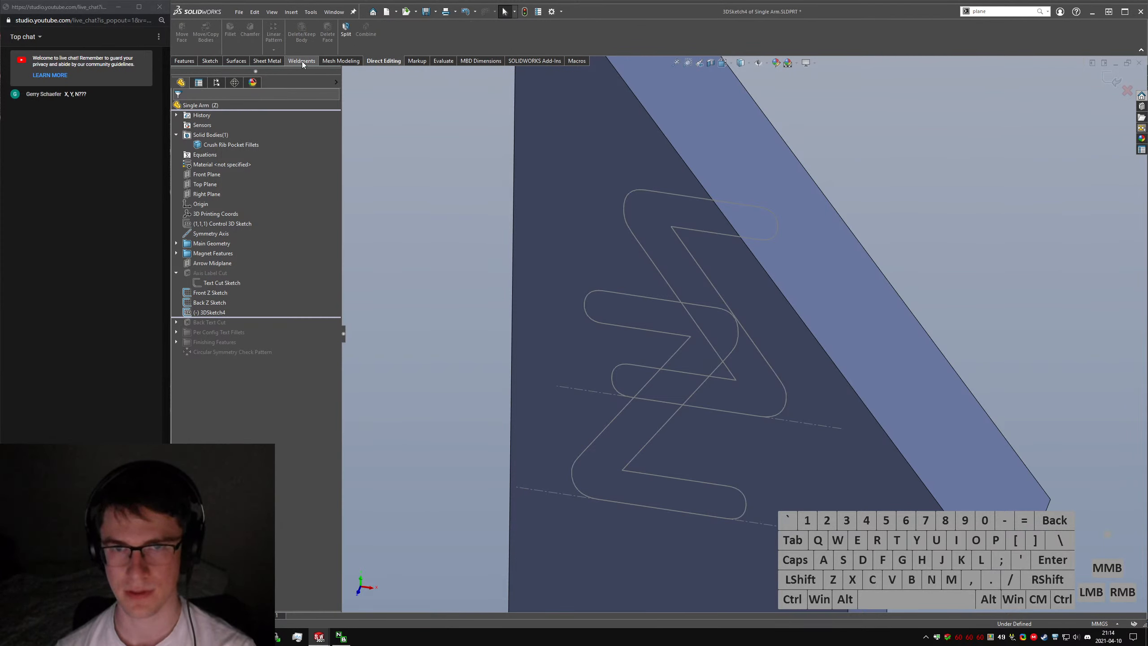
pyautogui.scroll(6, 305, 60)
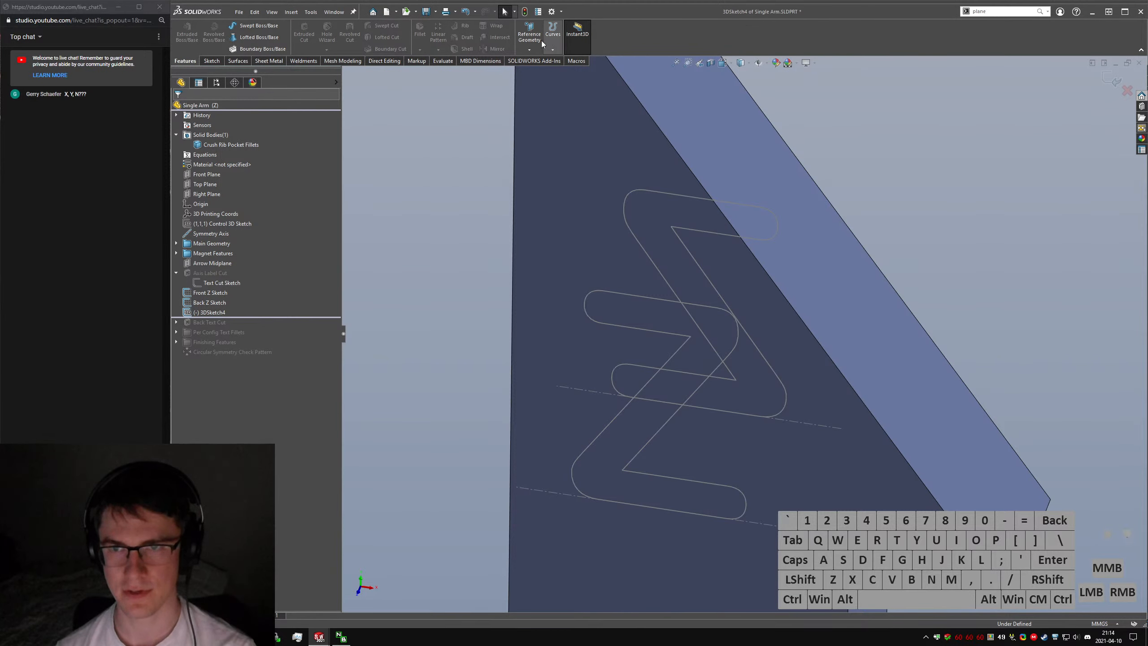
pyautogui.click(528, 50)
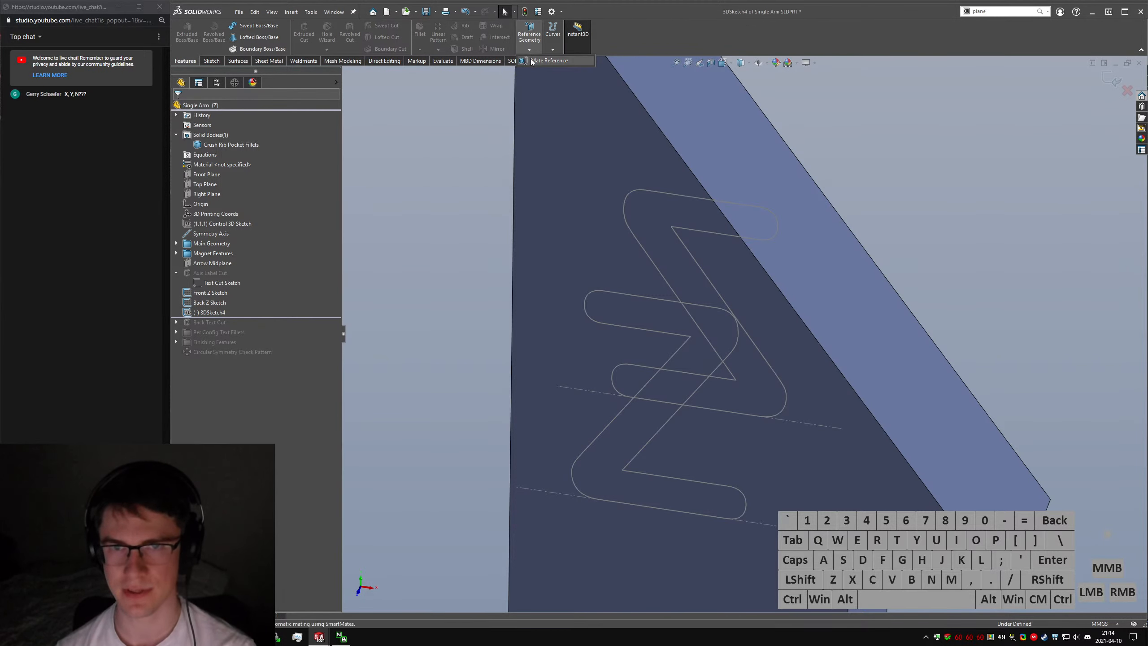
pyautogui.click(436, 93)
# Discard the changes to the open 3D sketch and exit it.
pyautogui.click(1126, 91)
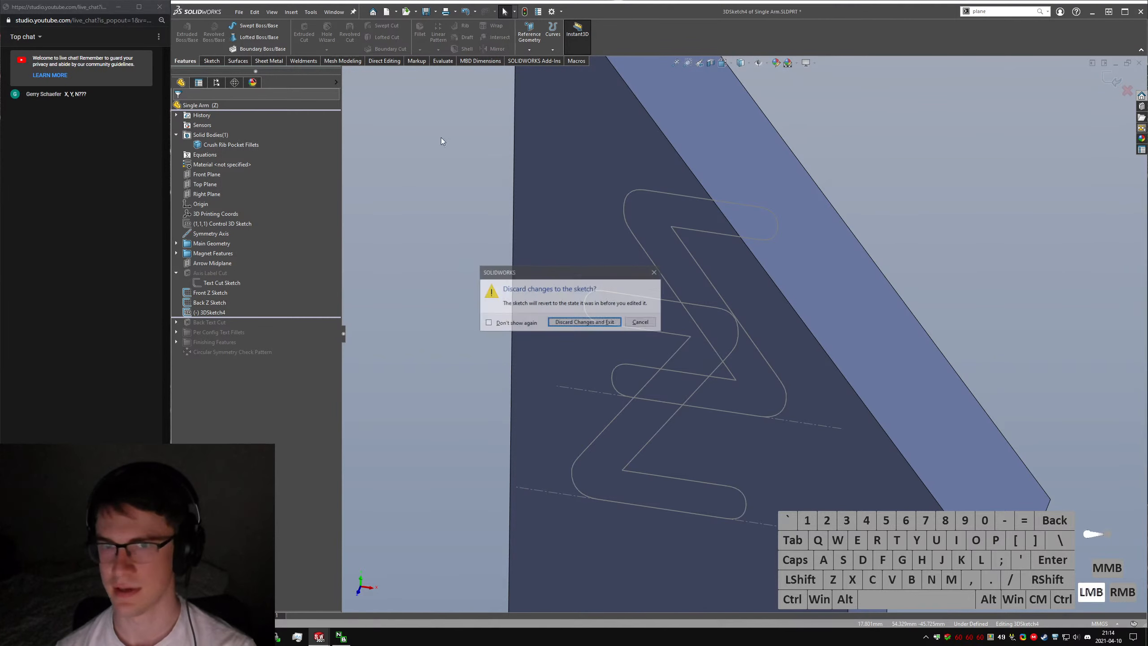
pyautogui.click(587, 323)
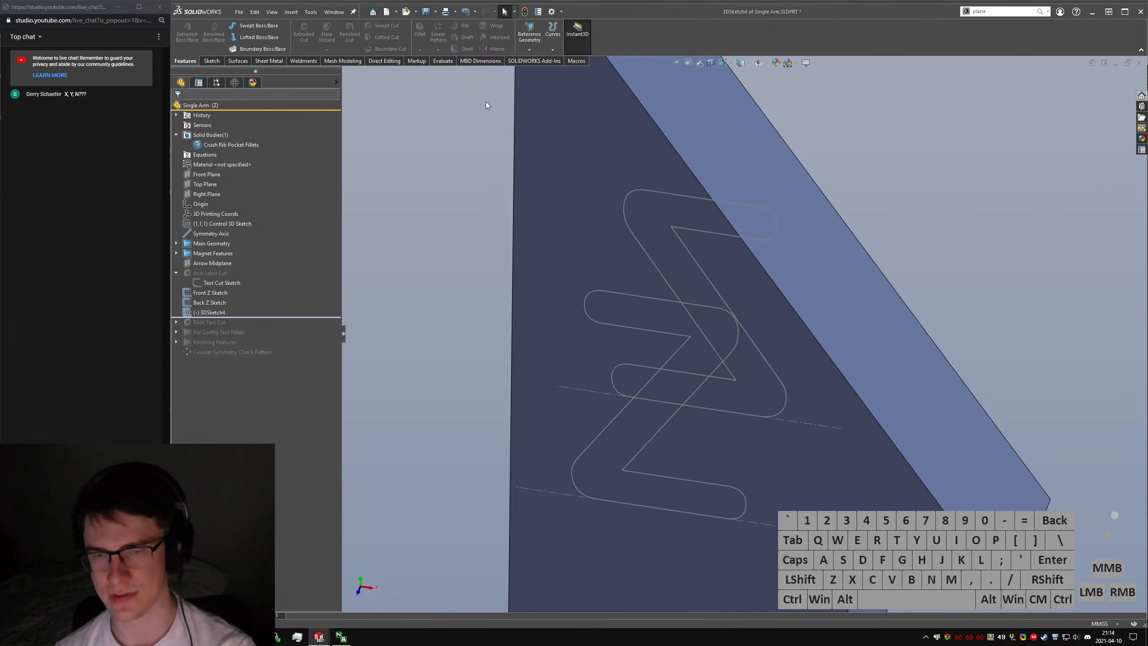
# Compare the Plane commands offered while no sketch is being edited.
pyautogui.click(529, 50)
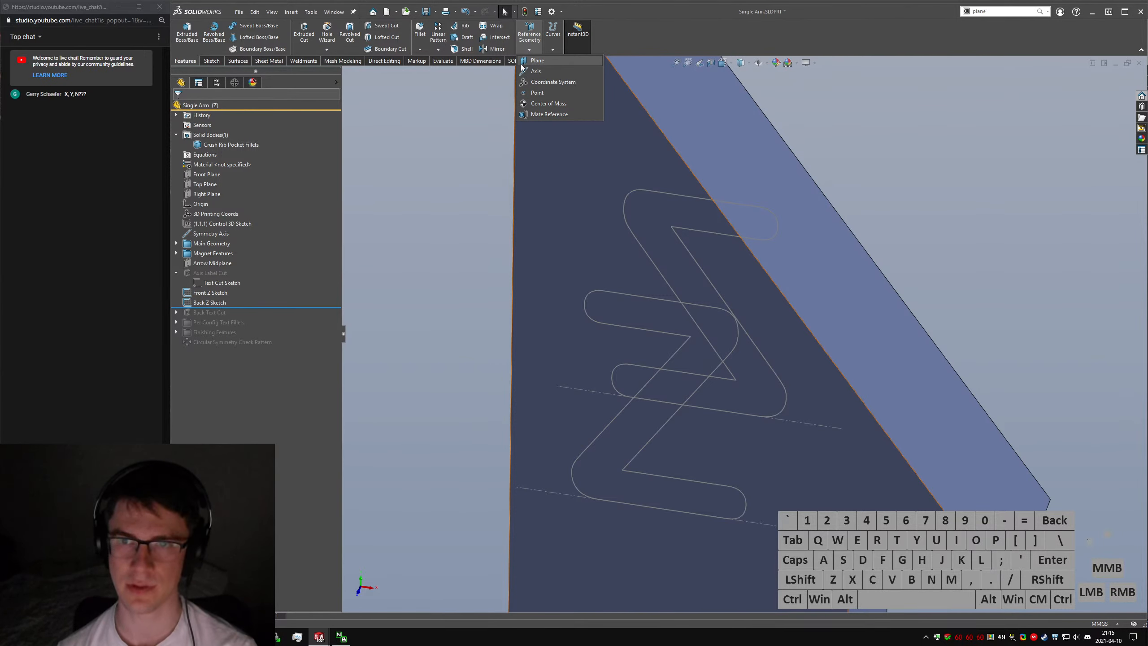
pyautogui.click(523, 63)
pyautogui.click(989, 13)
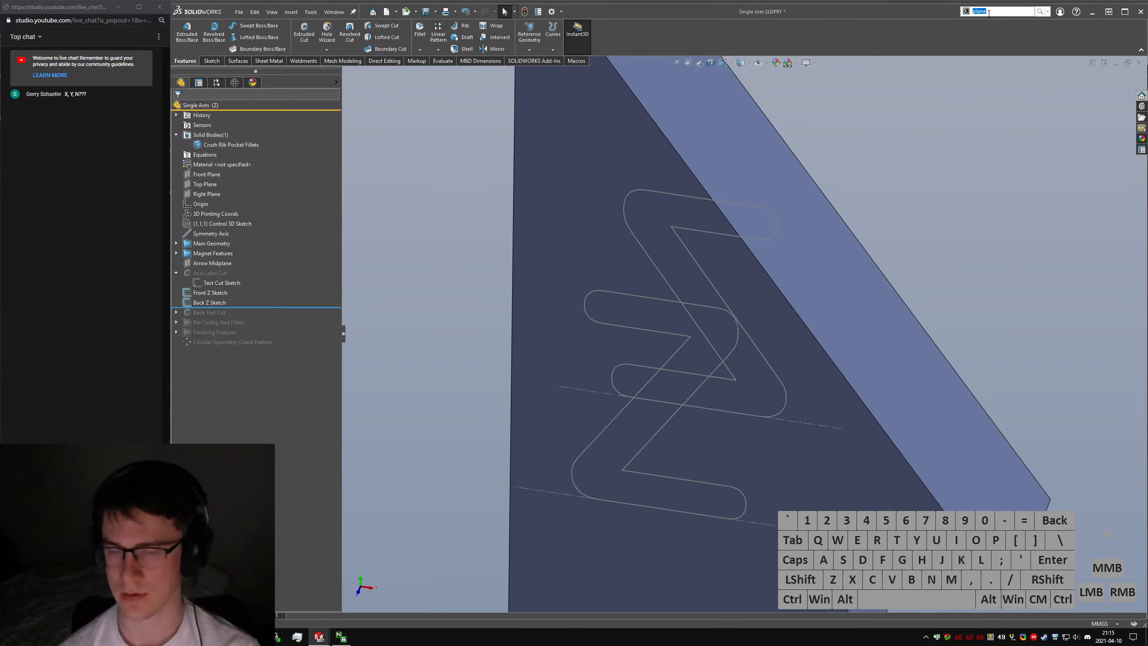
pyautogui.write('plane')
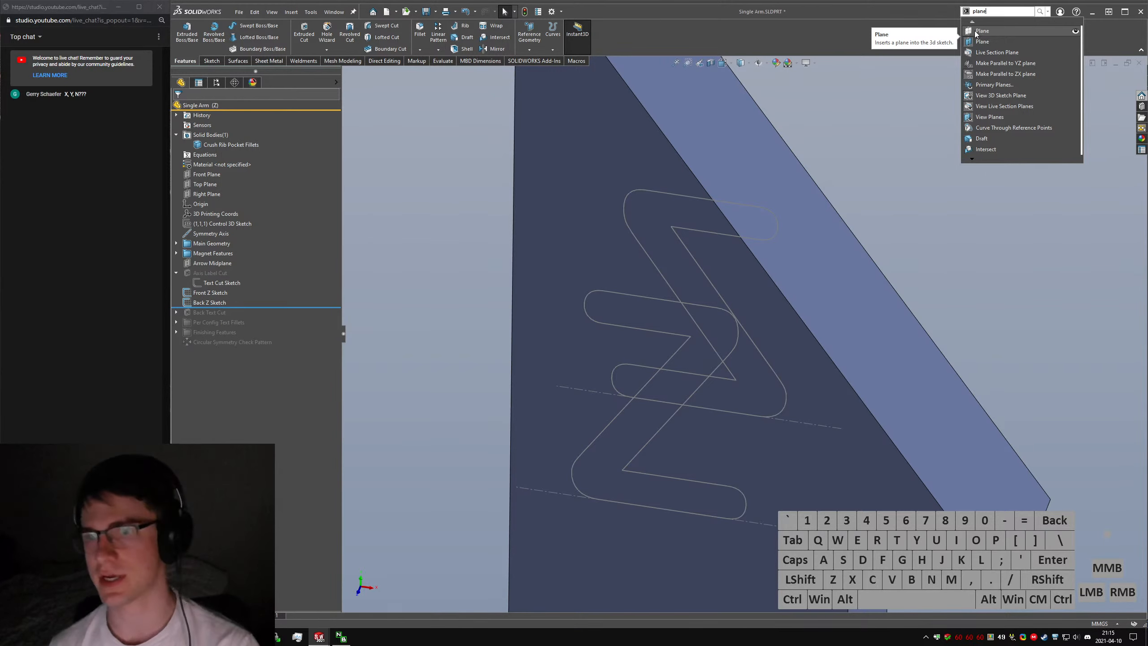
pyautogui.click(1016, 256)
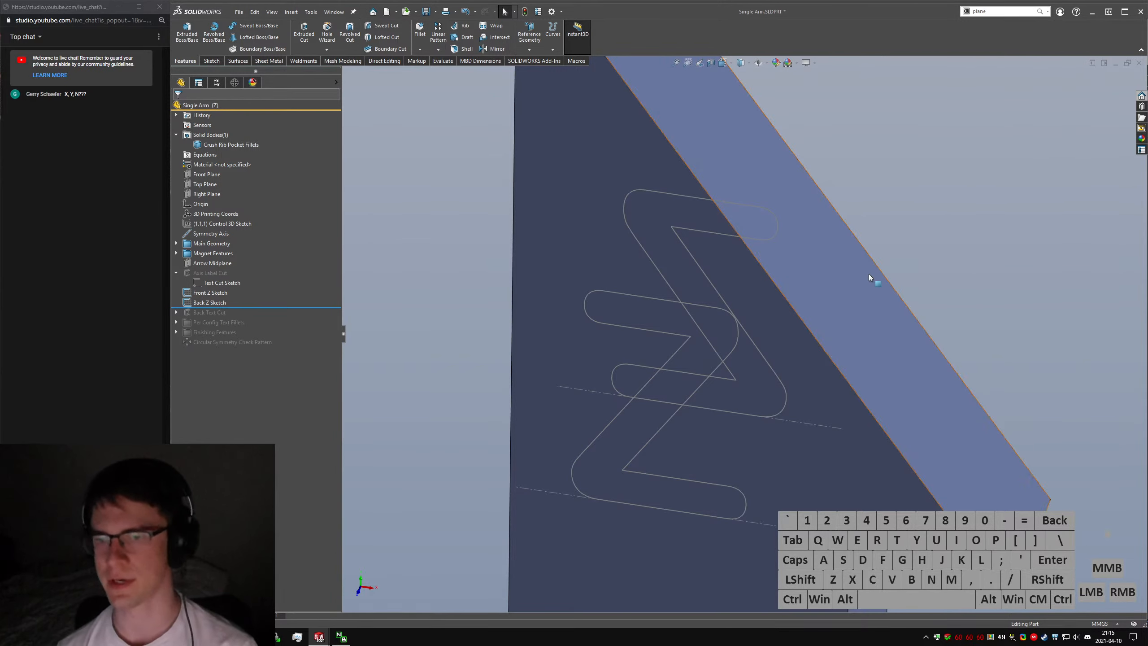
pyautogui.moveTo(868, 274); pyautogui.dragTo(958, 243, button='middle')
pyautogui.click(913, 234)
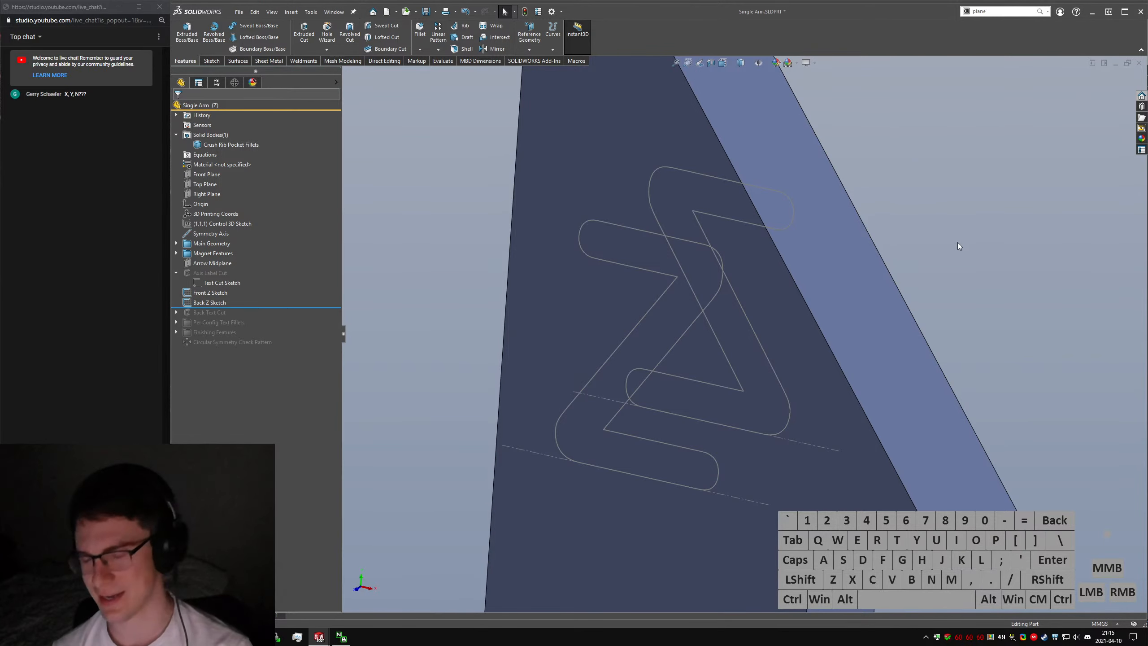
pyautogui.click(923, 269)
pyautogui.moveTo(844, 195); pyautogui.dragTo(911, 205, button='middle')
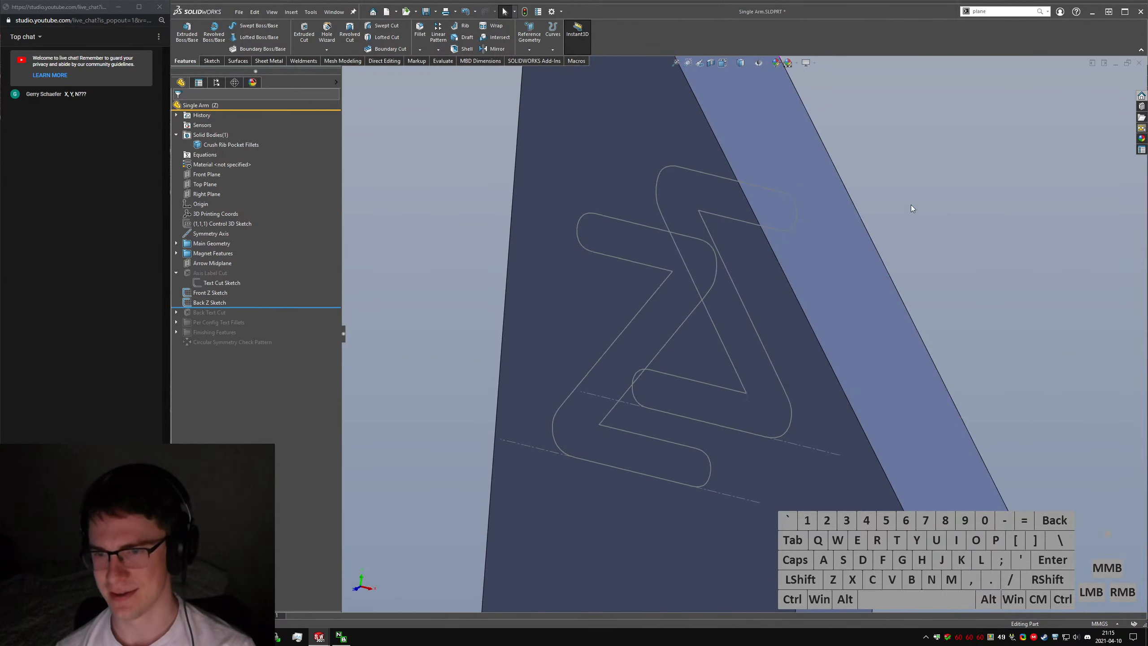
pyautogui.click(409, 307)
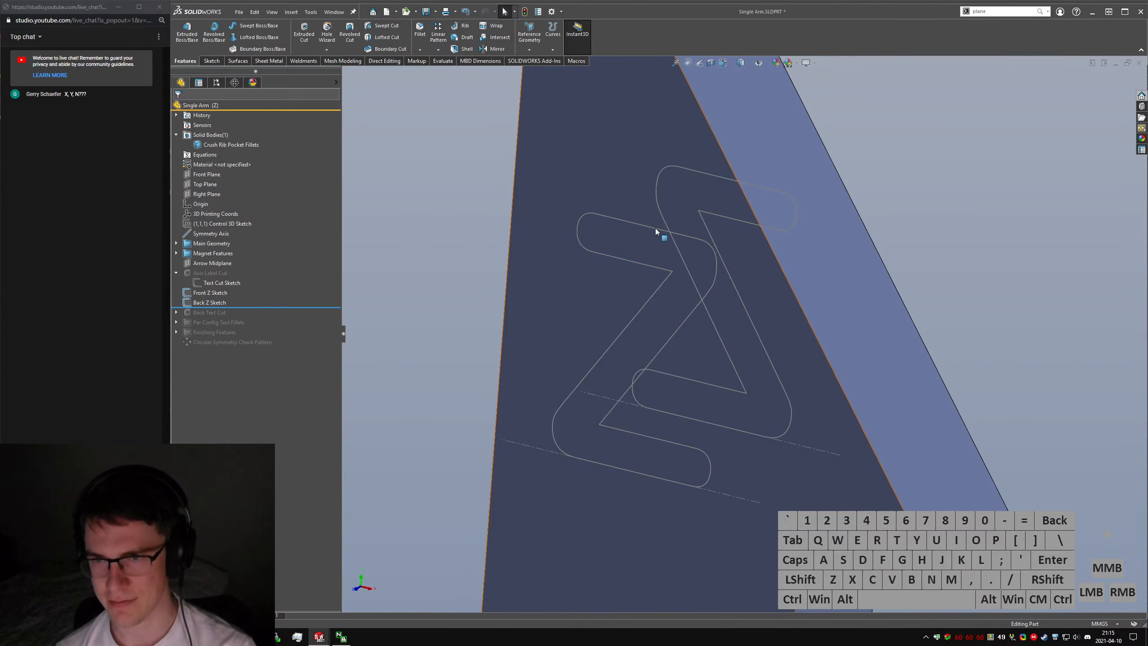
# Start a new 3D sketch and try to convert the Front Z and Back Z sketches into it with Convert Entities.
pyautogui.write('s3d sketch')
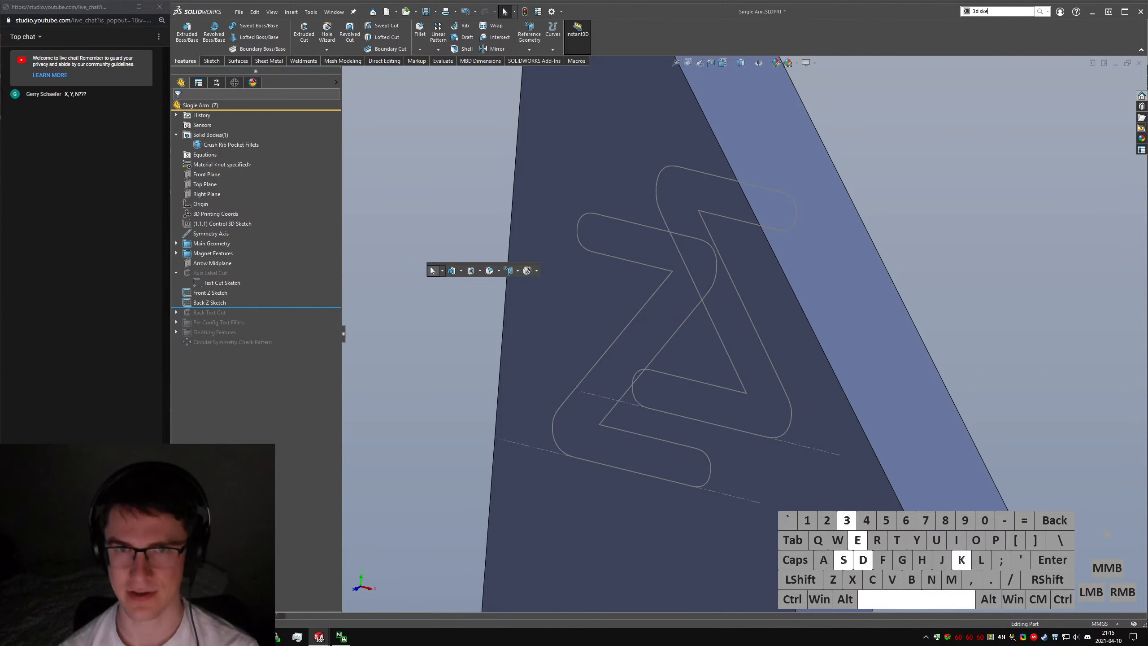
pyautogui.press('Return')
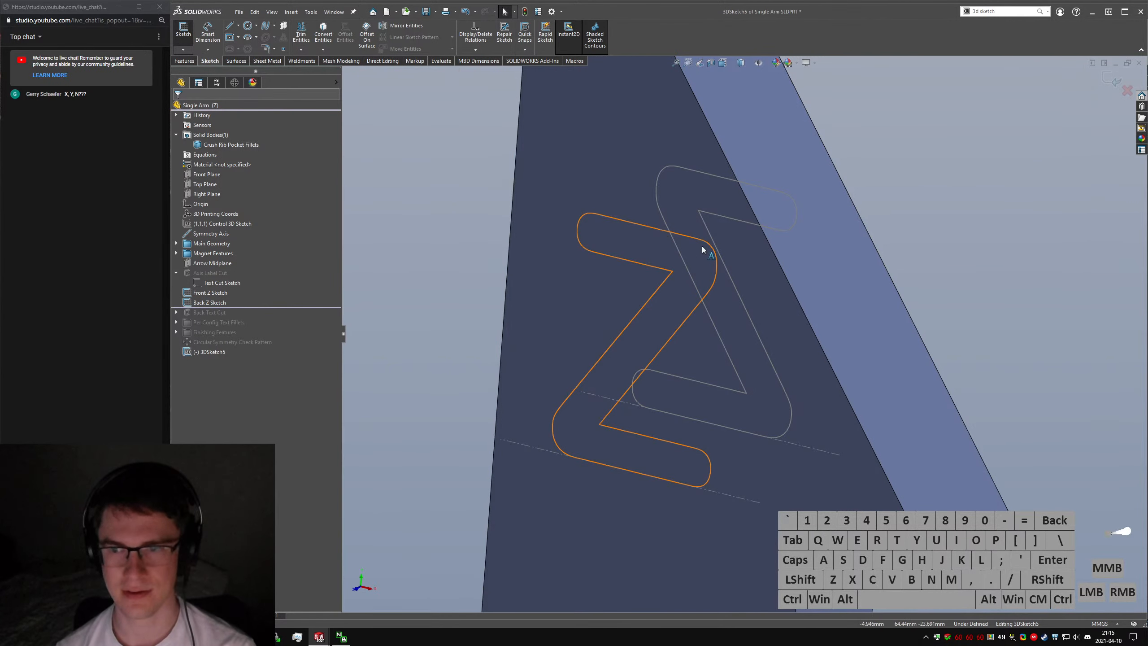
pyautogui.click(666, 236)
pyautogui.keyDown('ctrl'); pyautogui.click(659, 210); pyautogui.keyUp('ctrl')
pyautogui.keyDown('ctrl'); pyautogui.click(660, 212); pyautogui.keyUp('ctrl')
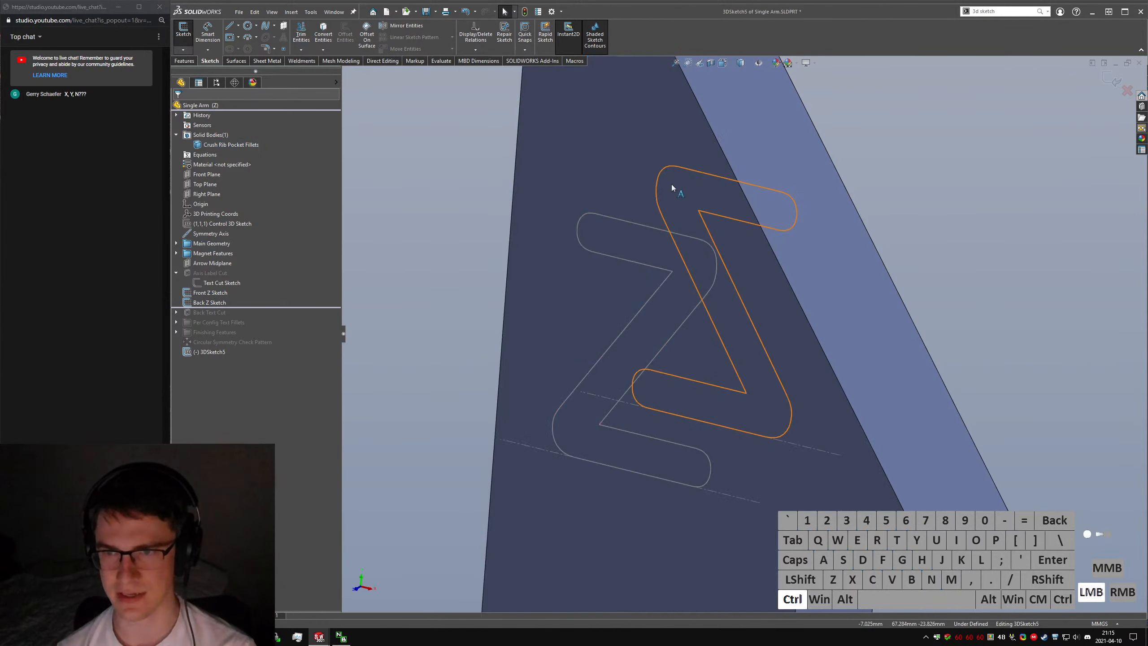
pyautogui.keyDown('ctrl'); pyautogui.click(662, 191); pyautogui.keyUp('ctrl')
pyautogui.keyDown('ctrl'); pyautogui.click(633, 226); pyautogui.keyUp('ctrl')
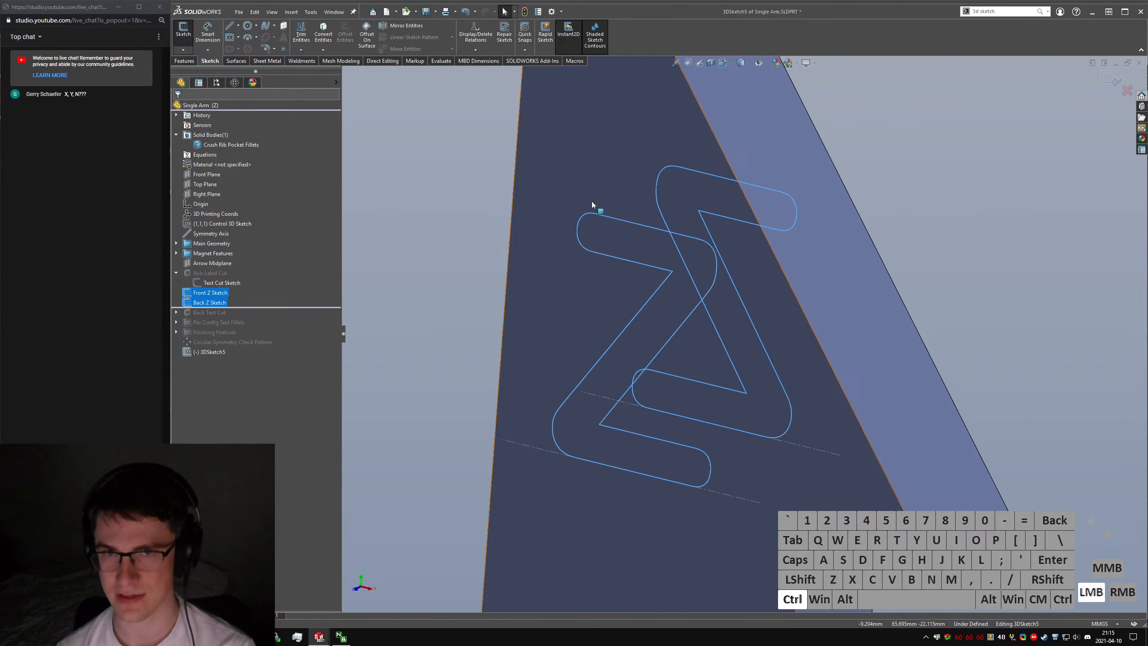
pyautogui.click(322, 41)
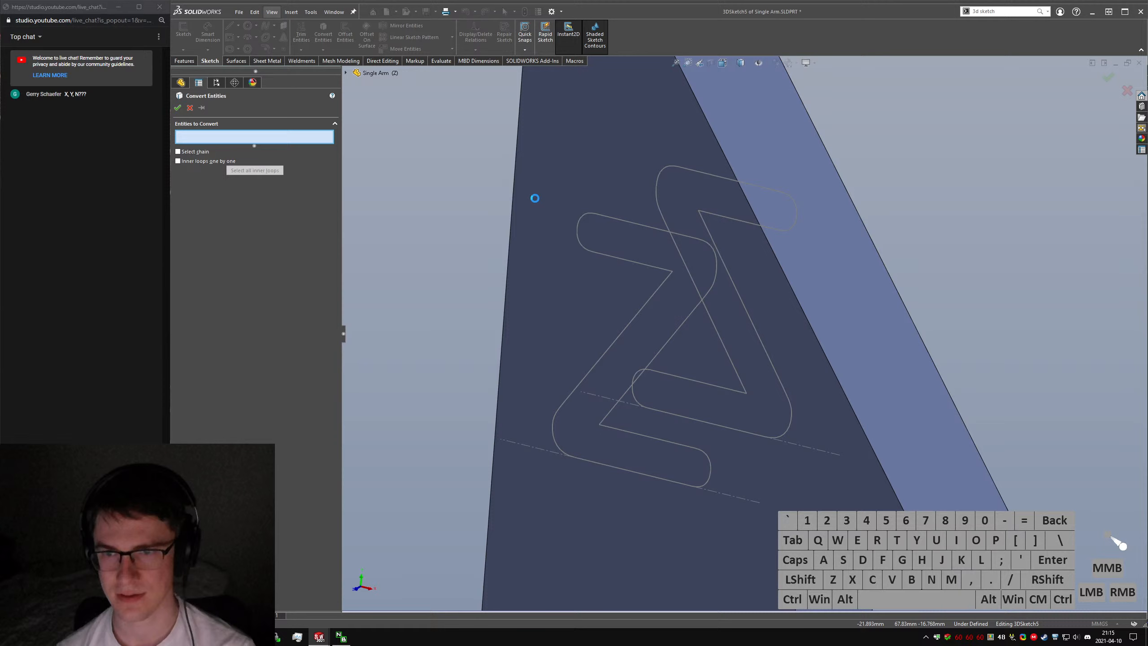
pyautogui.click(629, 225)
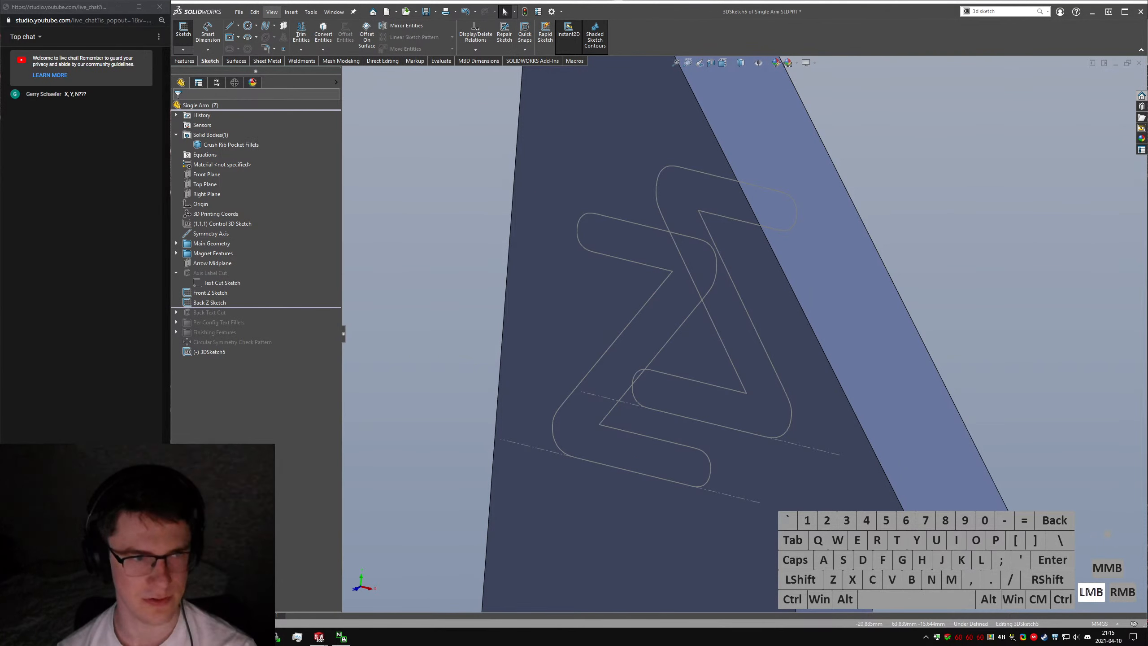
# Switch to the Chrome browser and search Google for "solidworks convert text into 3d sketch".
pyautogui.moveTo(0, 312); pyautogui.dragTo(638, 199)
pyautogui.click(699, 370)
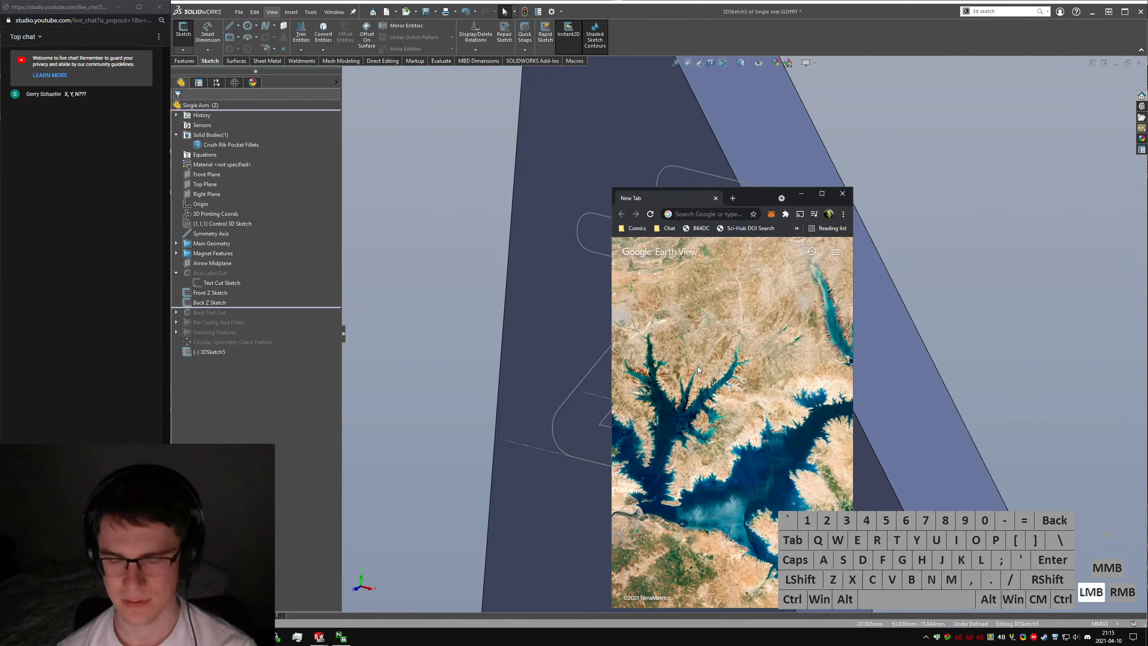
pyautogui.hotkey('alt', 'd')
pyautogui.write('solidwo')
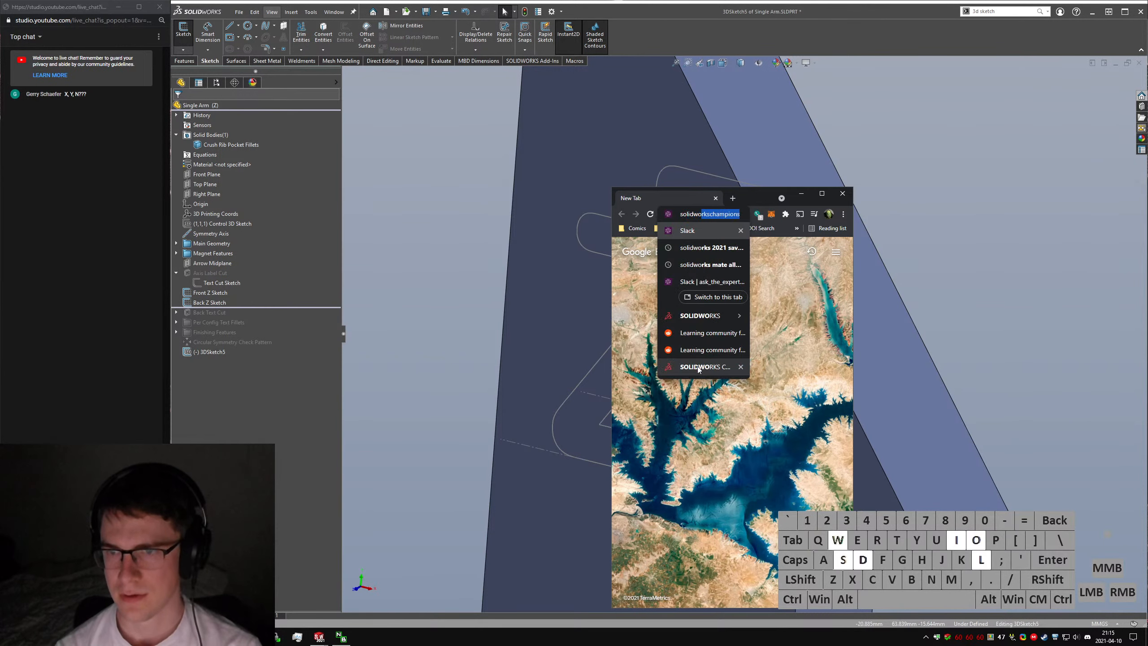
pyautogui.write('rks convert 3d sketch')
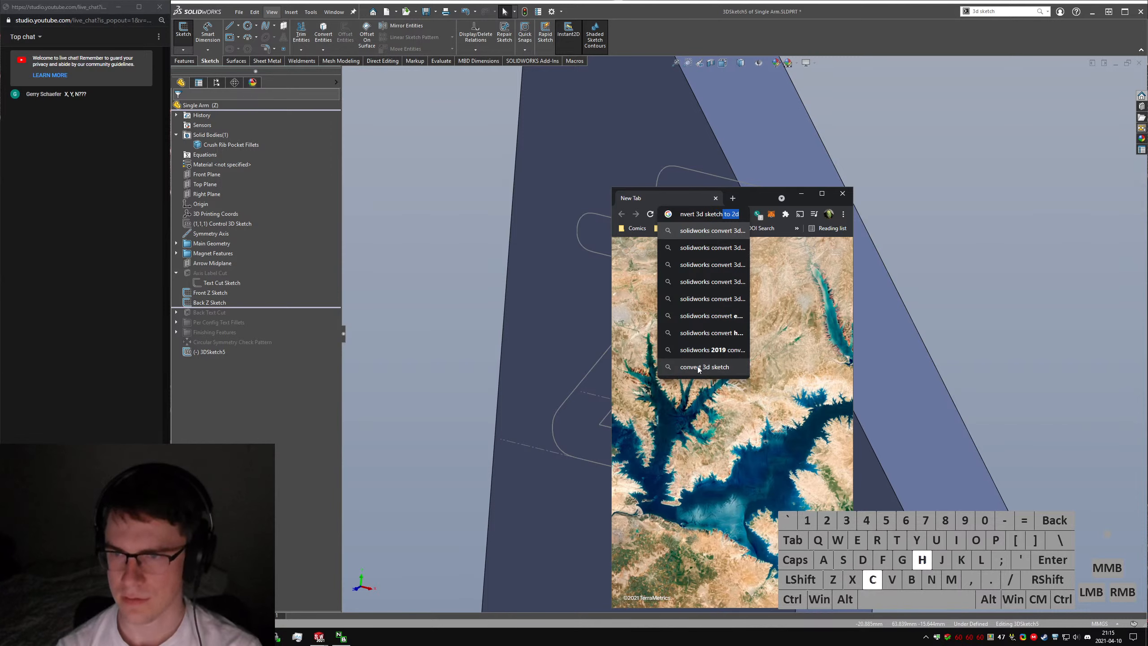
pyautogui.hotkey('ctrl', 'shift', 'Left')
pyautogui.hotkey('ctrl', 'shift', 'Left')
pyautogui.hotkey('ctrl', 'shift', 'Left')
pyautogui.hotkey('ctrl', 'shift', 'Left')
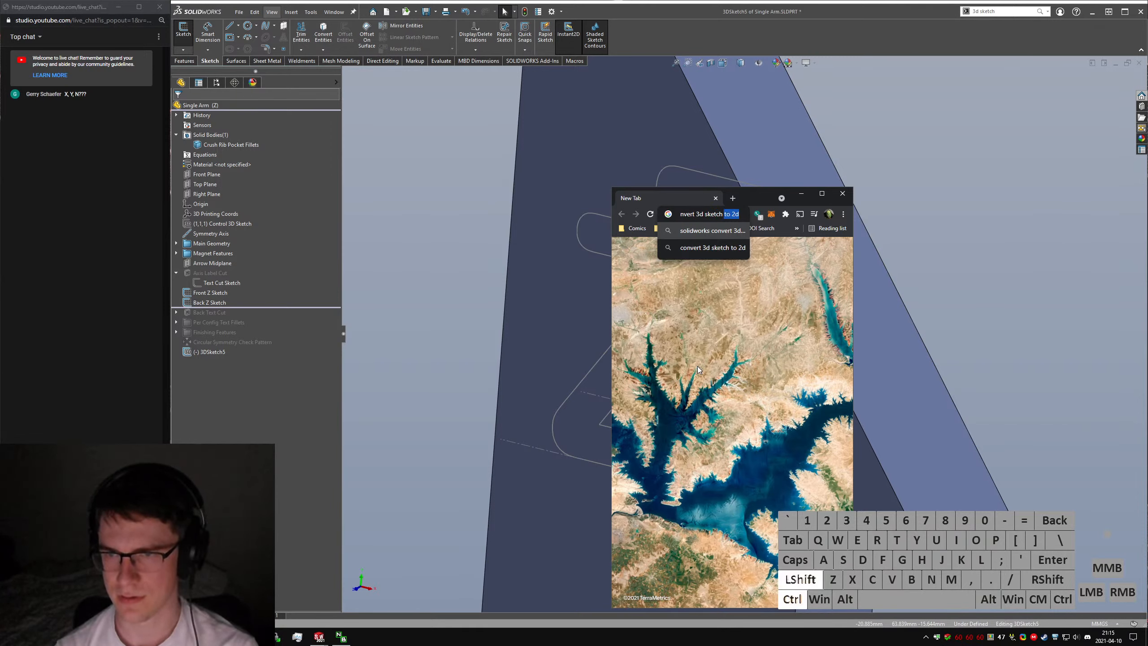
pyautogui.write('text into 3')
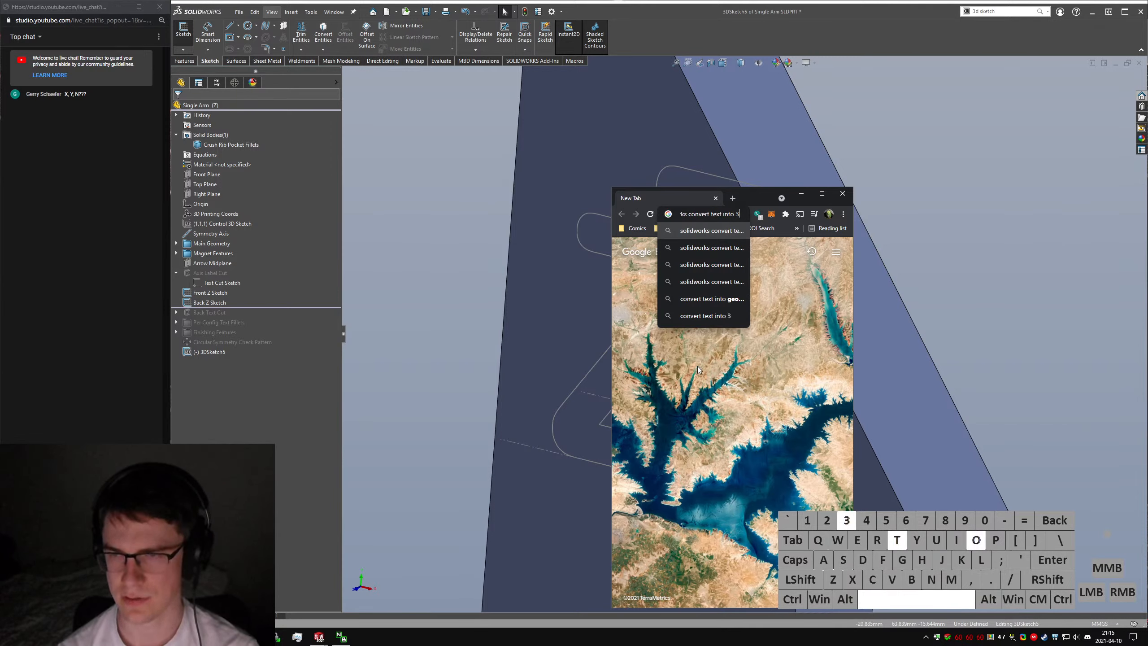
pyautogui.write('d sketch')
pyautogui.press('Return')
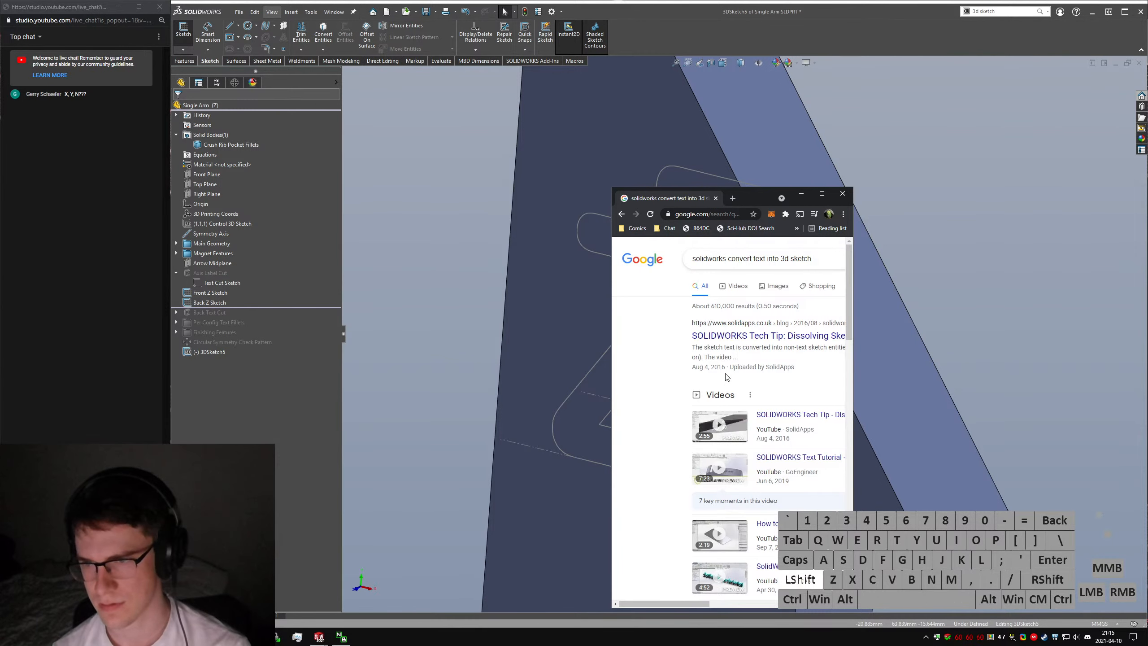
# Refine the web search to "solidworks convert text into sketch" and widen the browser window to read the results.
pyautogui.keyDown('shift'); pyautogui.scroll(-2, 667, 261); pyautogui.keyUp('shift')
pyautogui.keyDown('shift'); pyautogui.scroll(1, 667, 261); pyautogui.keyUp('shift')
pyautogui.moveTo(678, 261); pyautogui.dragTo(849, 247)
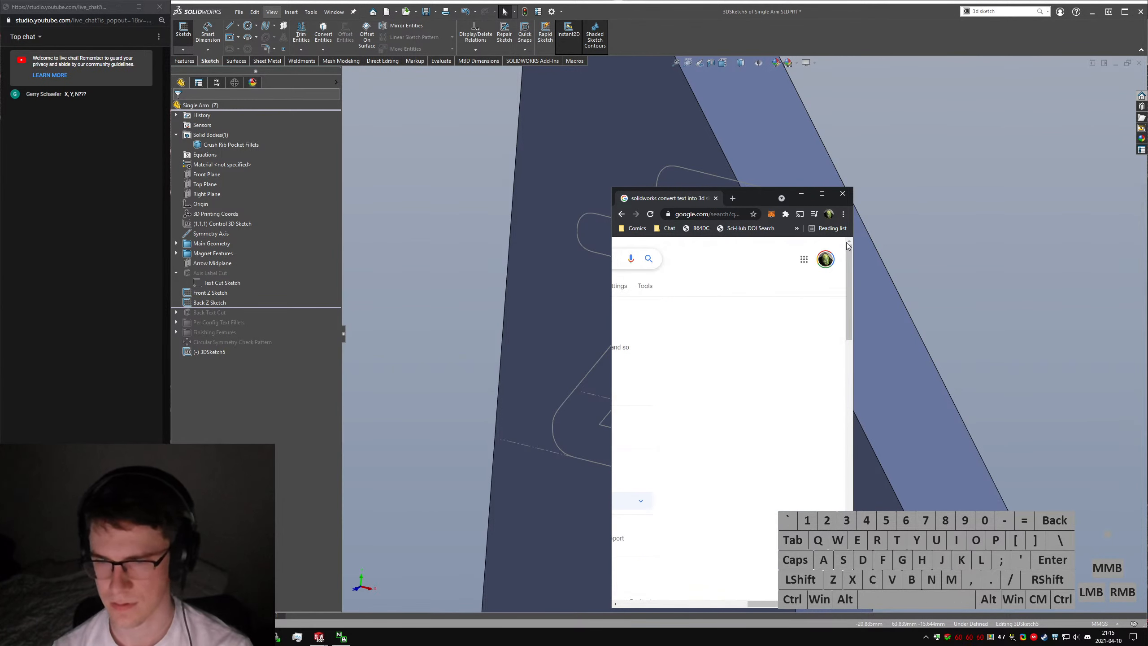
pyautogui.write('into sketch')
pyautogui.press('Return')
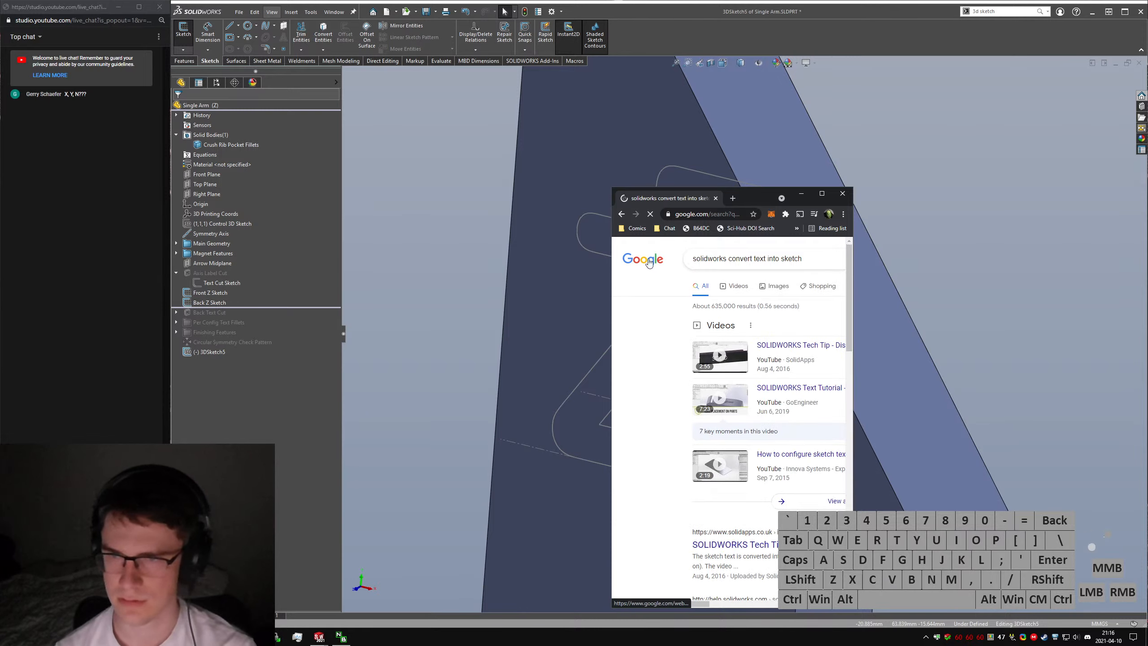
pyautogui.moveTo(609, 255); pyautogui.dragTo(335, 255)
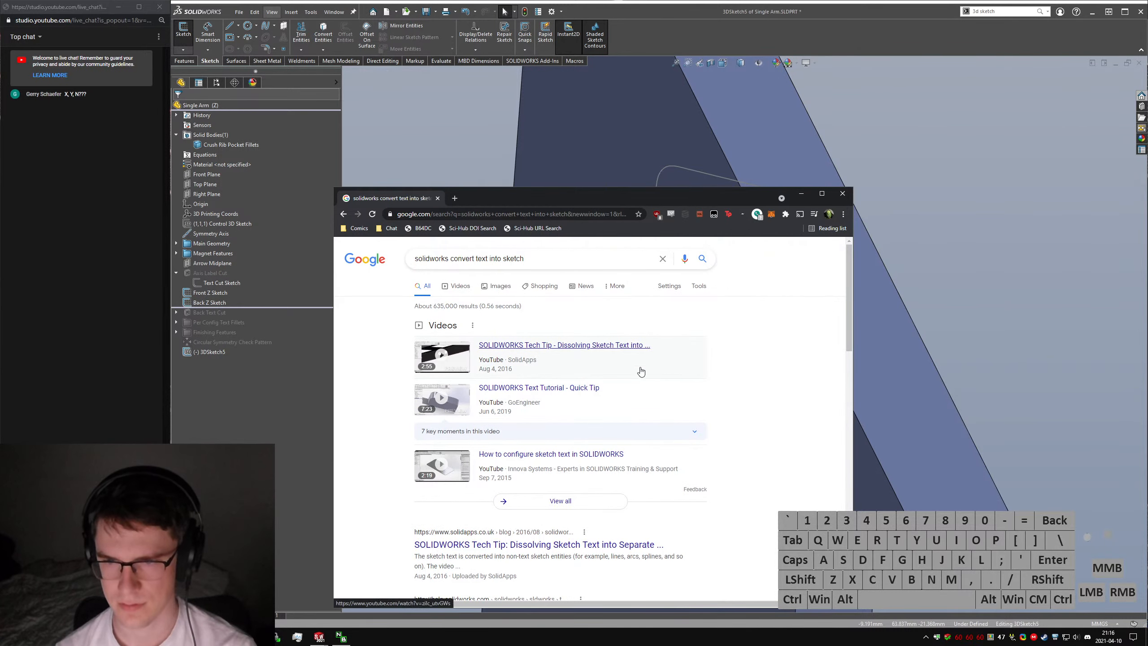
# Skim the SolidApps video on dissolving sketch text into separate sketch entities, close it, and return to SOLIDWORKS.
pyautogui.click(596, 360)
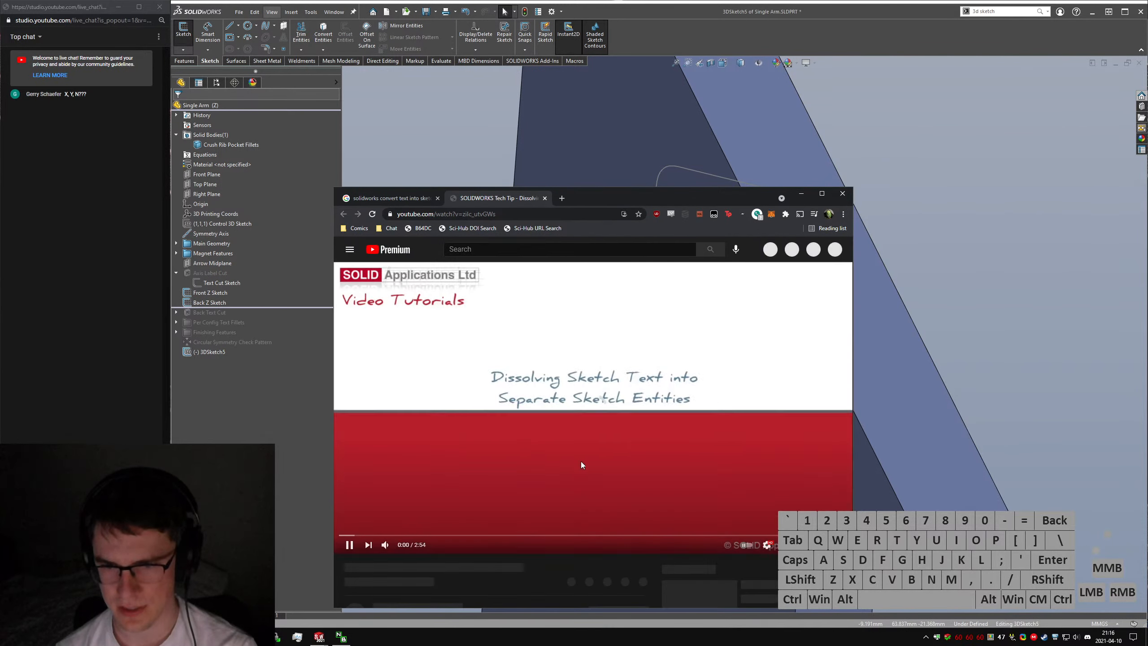
pyautogui.scroll(-1, 581, 469)
pyautogui.click(481, 489)
pyautogui.press('Right')
pyautogui.press('Right')
pyautogui.press('Right')
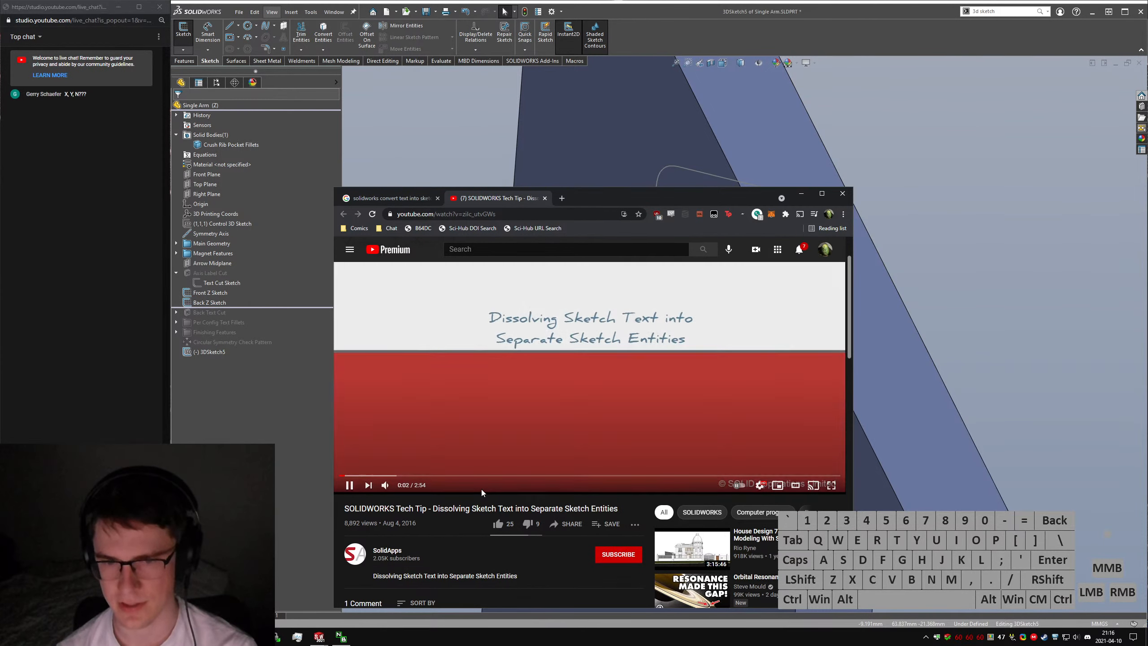
pyautogui.press('Right')
pyautogui.press('Right')
pyautogui.press('Right')
pyautogui.press('Right')
pyautogui.press('Right')
pyautogui.press('Right')
pyautogui.press('Right')
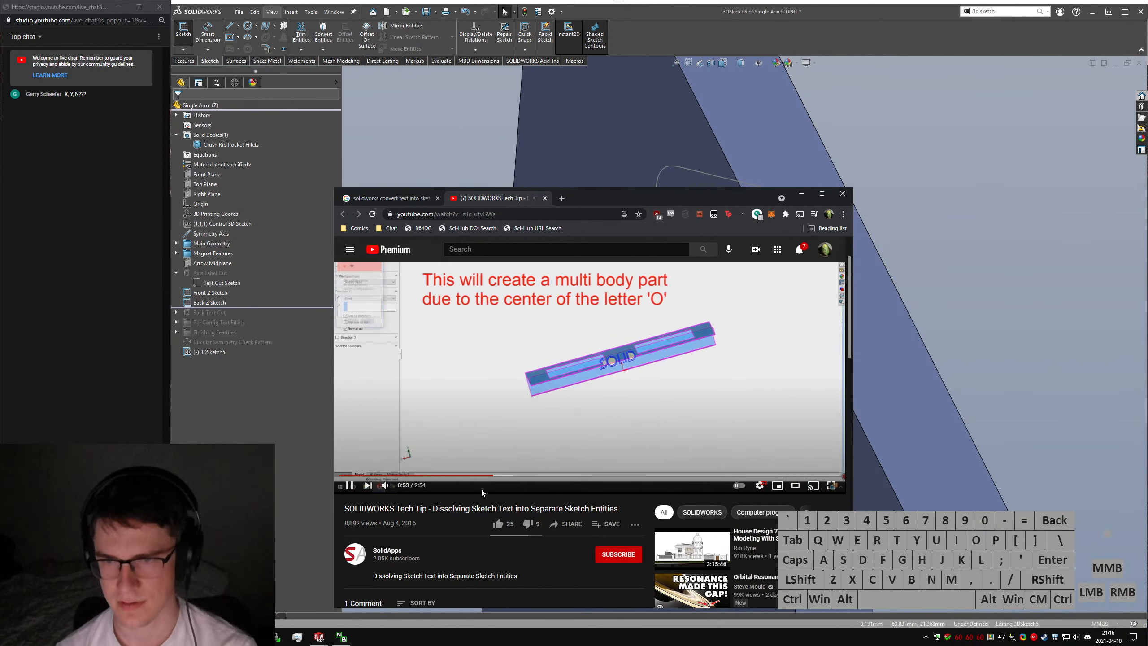
pyautogui.press('Right')
pyautogui.press('Right')
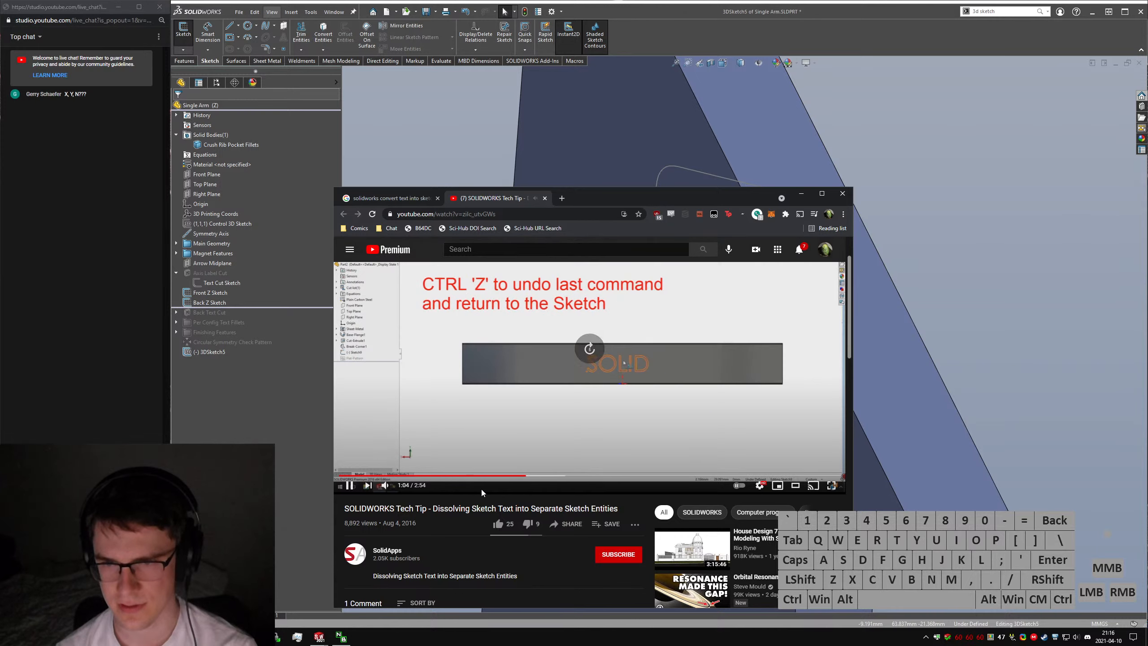
pyautogui.press('Right')
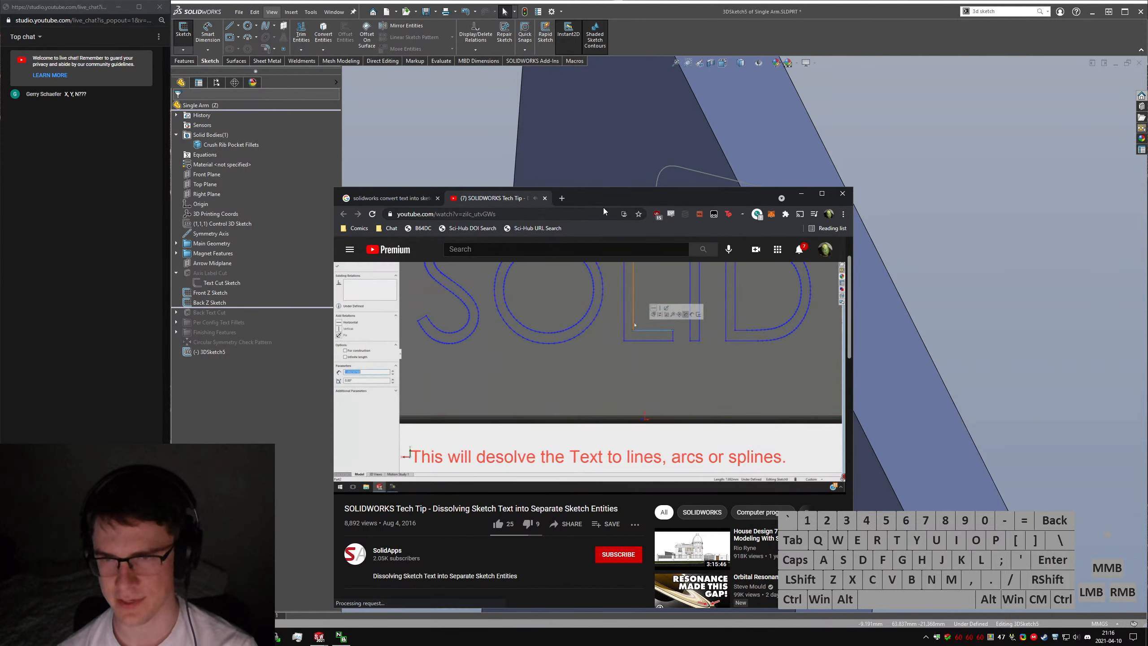
pyautogui.hotkey('ctrl', 'w')
pyautogui.moveTo(603, 207); pyautogui.dragTo(604, 206)
pyautogui.click(673, 315)
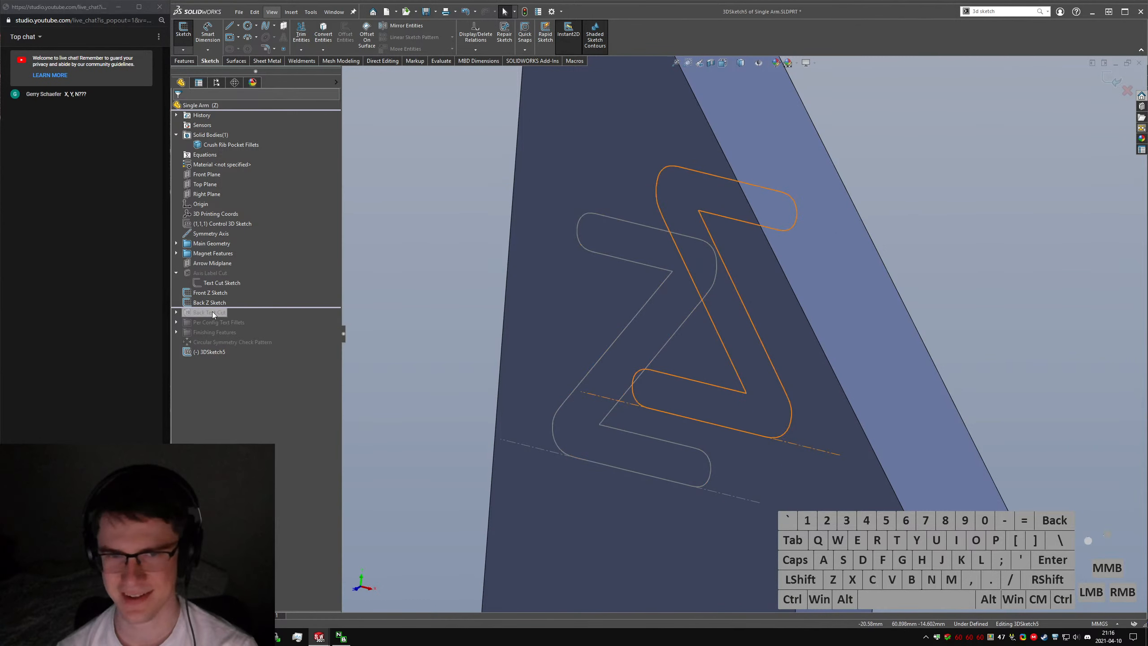
# Check the options for the Front Z Sketch and exit the open 3D sketch.
pyautogui.rightClick(208, 294)
pyautogui.click(221, 280)
pyautogui.rightClick(216, 290)
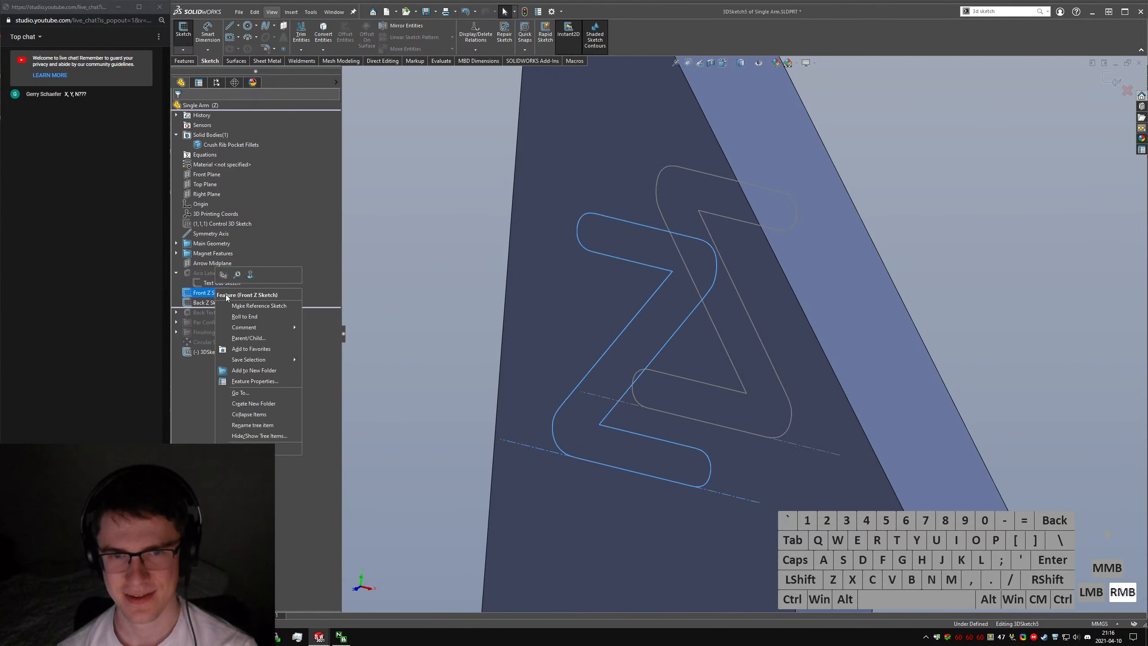
pyautogui.click(227, 275)
pyautogui.click(183, 29)
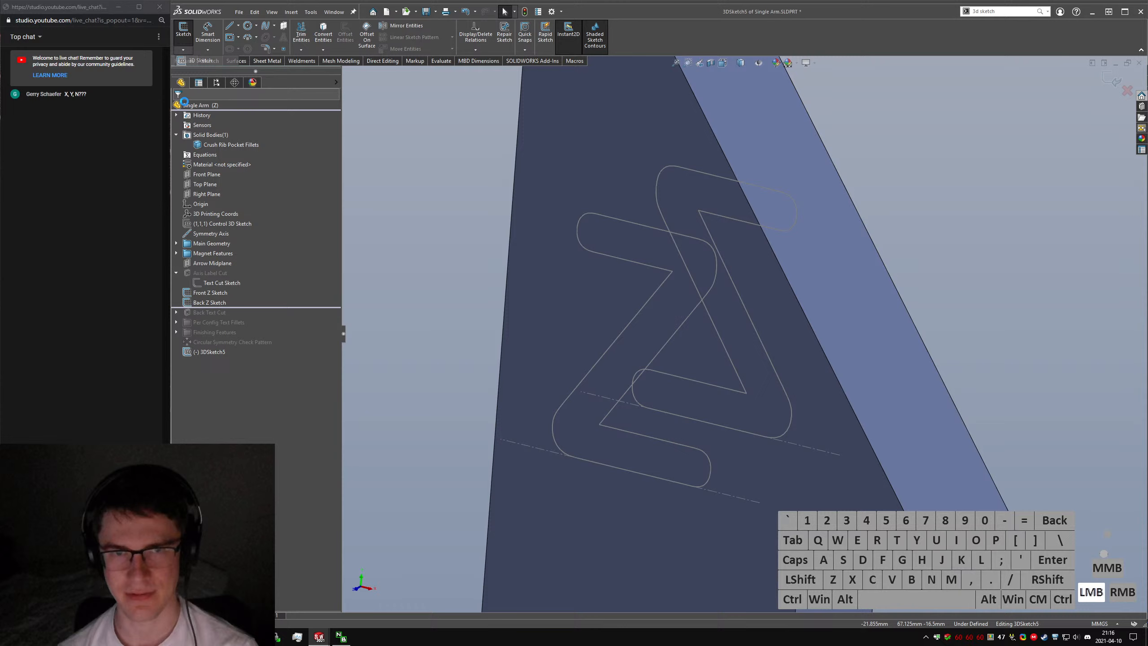
# Edit the Front Z Sketch, dissolve its sketch text into separate entities, and exit the sketch.
pyautogui.click(210, 292)
pyautogui.click(221, 277)
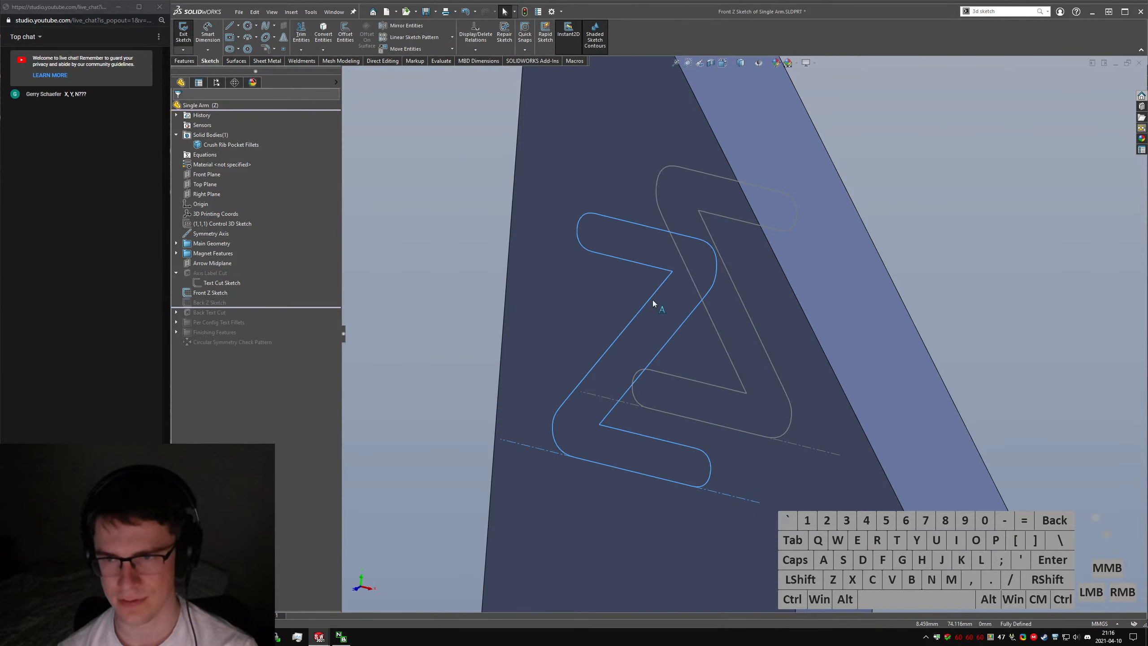
pyautogui.rightClick(652, 302)
pyautogui.click(687, 420)
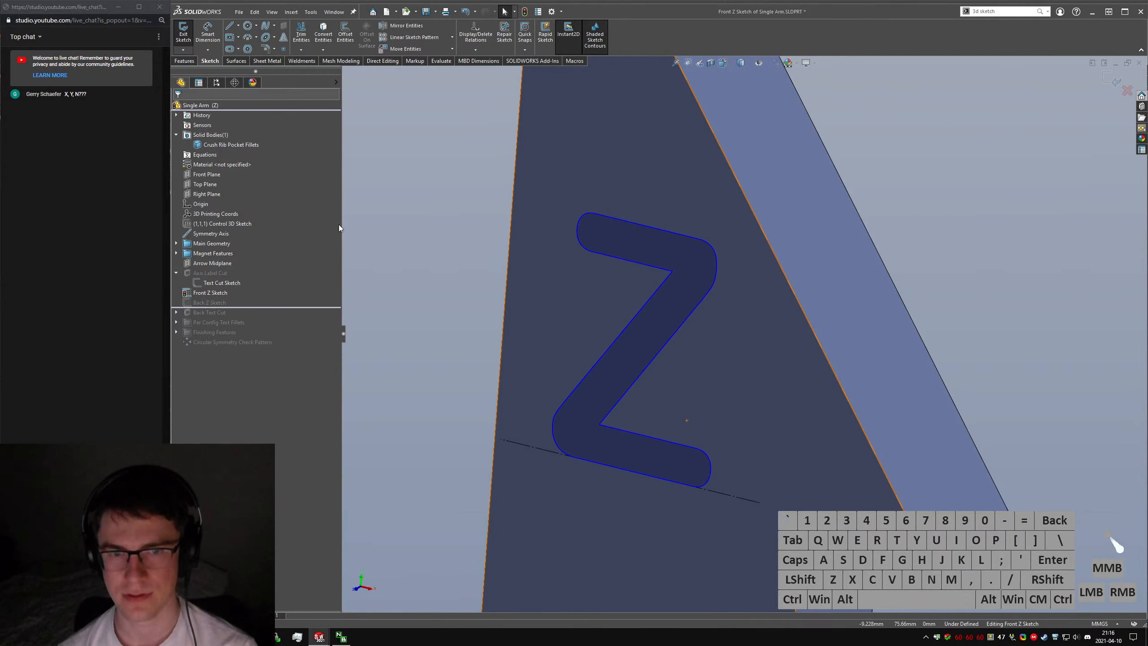
pyautogui.scroll(1, 352, 235)
pyautogui.click(183, 34)
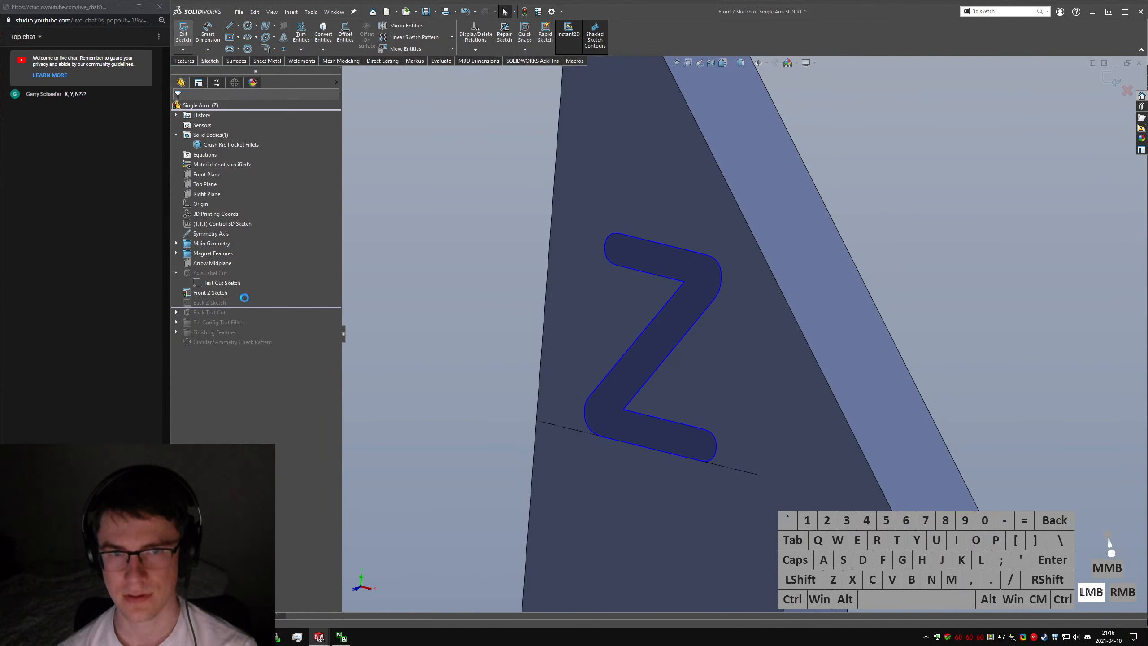
# Reopen the Front Z Sketch for editing and try selecting all of its entities at once.
pyautogui.click(216, 292)
pyautogui.click(228, 267)
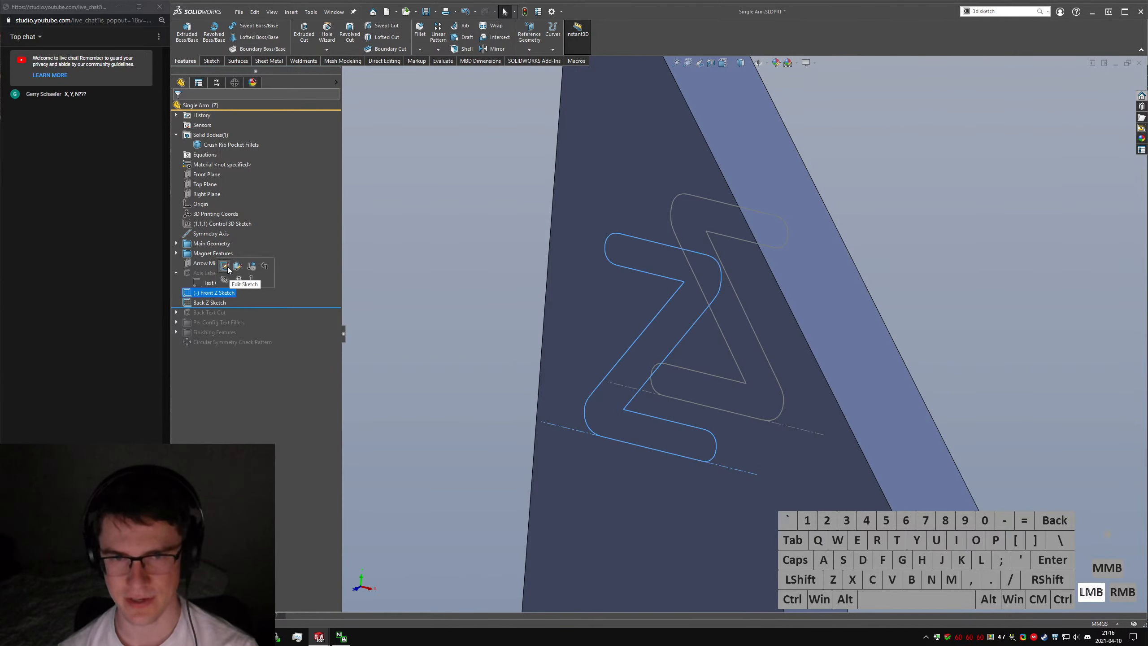
pyautogui.keyDown('ctrl'); pyautogui.click(651, 323); pyautogui.keyUp('ctrl')
pyautogui.hotkey('ctrl', 'a')
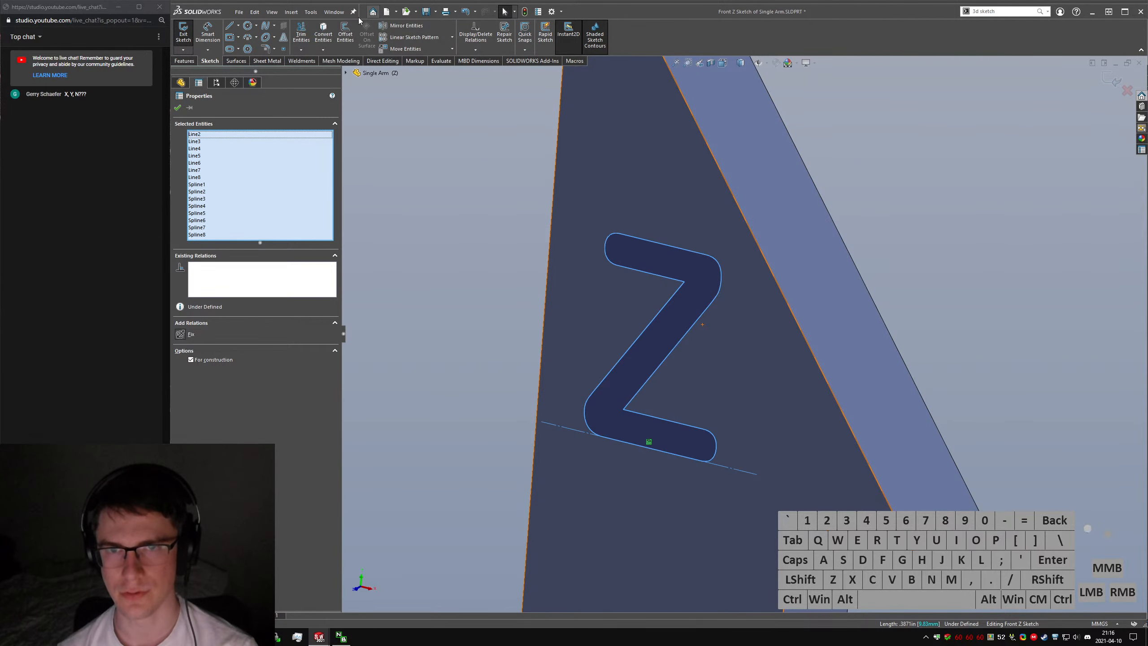
pyautogui.rightClick(653, 319)
pyautogui.click(434, 319)
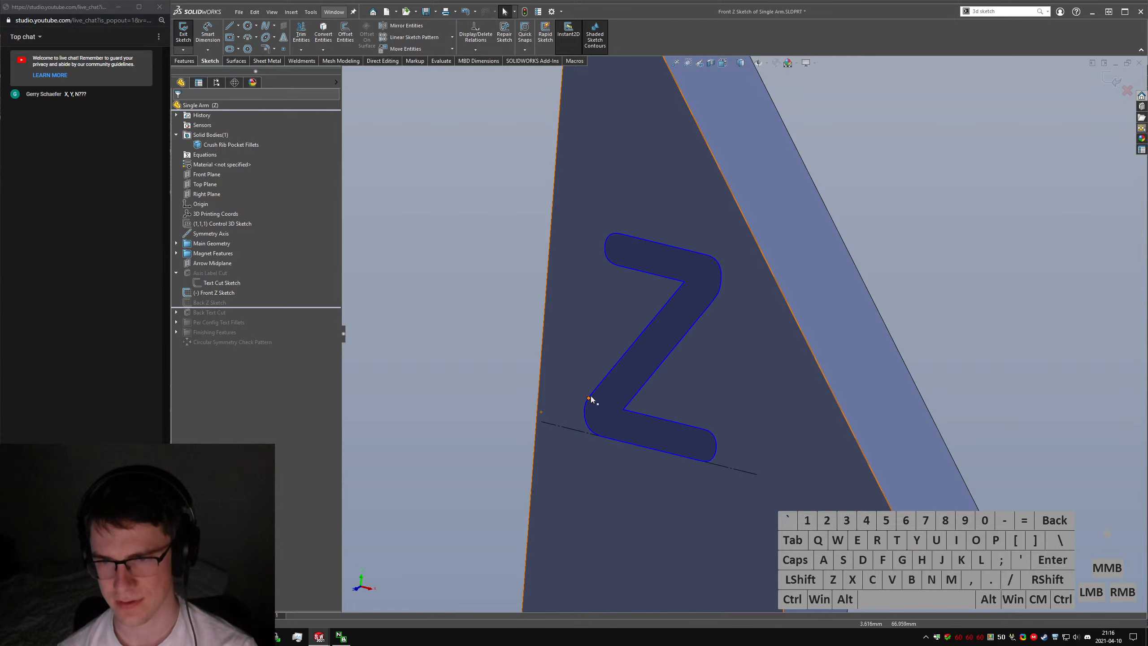
# Apply a Fix relation to the entire chain of the Z outline and exit the Front Z Sketch.
pyautogui.rightClick(605, 383)
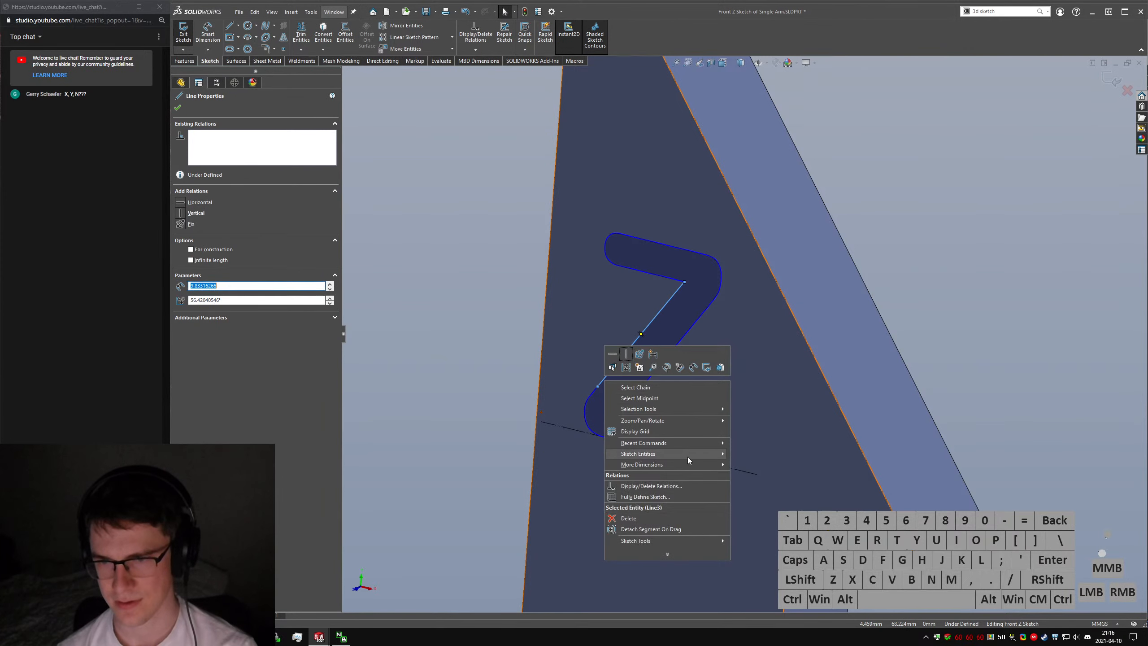
pyautogui.click(676, 389)
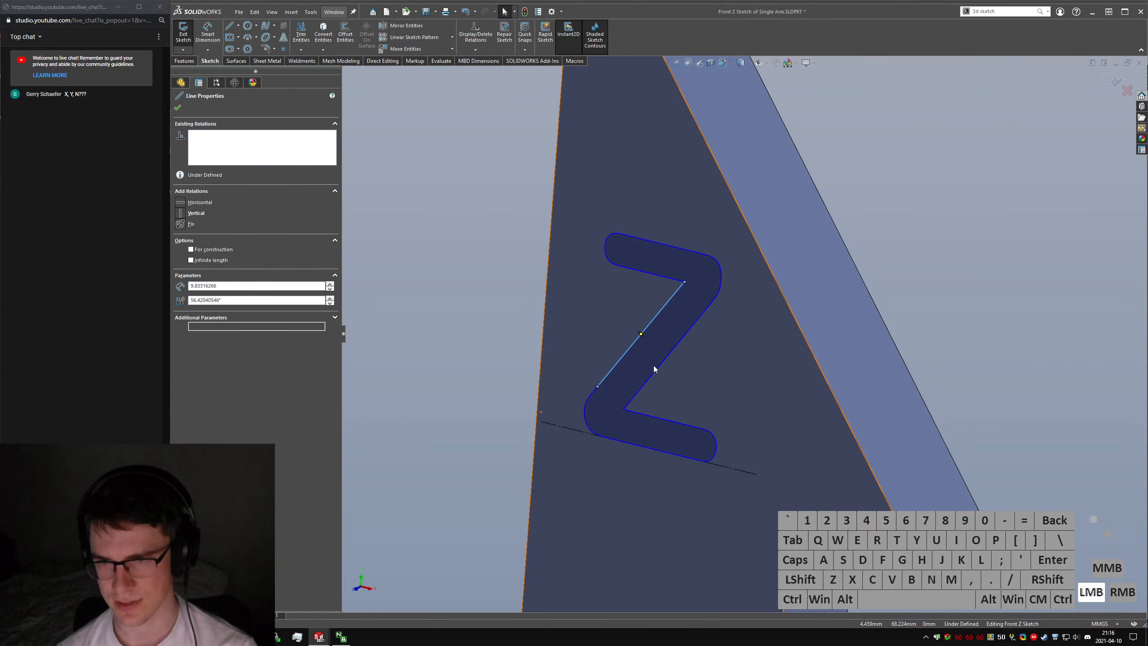
pyautogui.rightClick(634, 346)
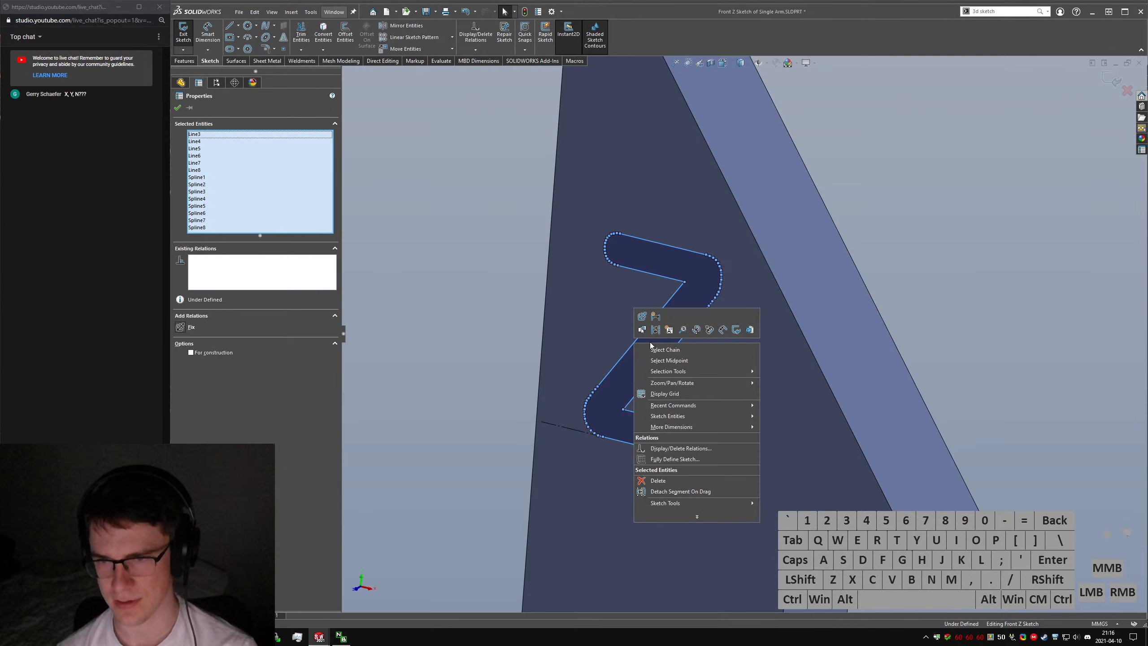
pyautogui.click(642, 317)
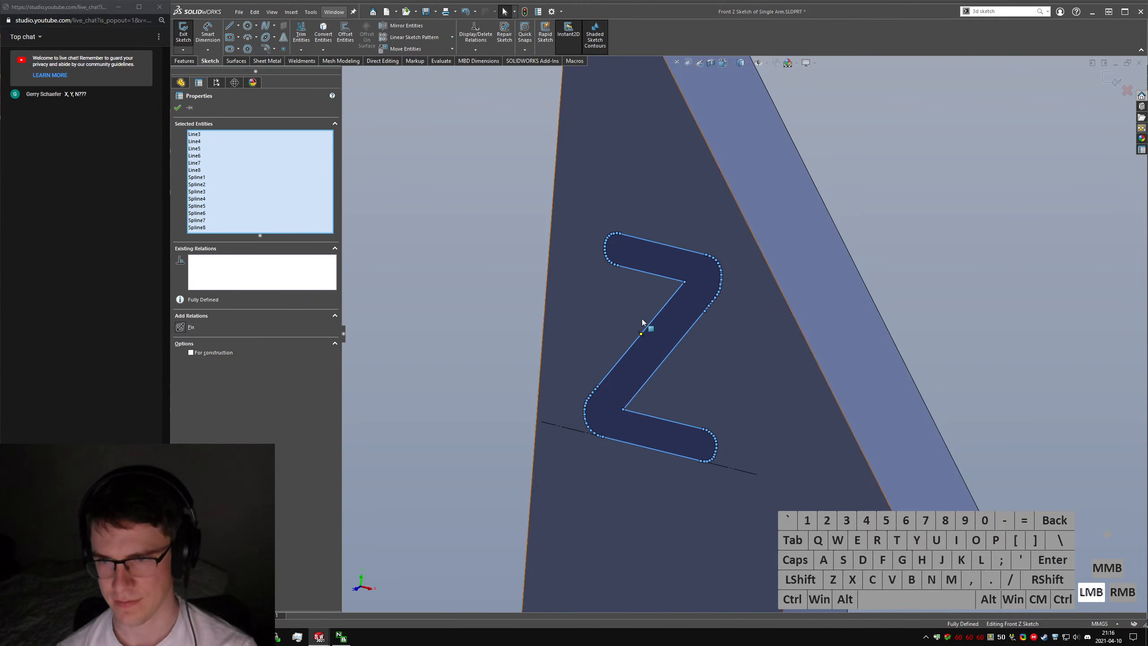
pyautogui.click(178, 107)
pyautogui.click(183, 34)
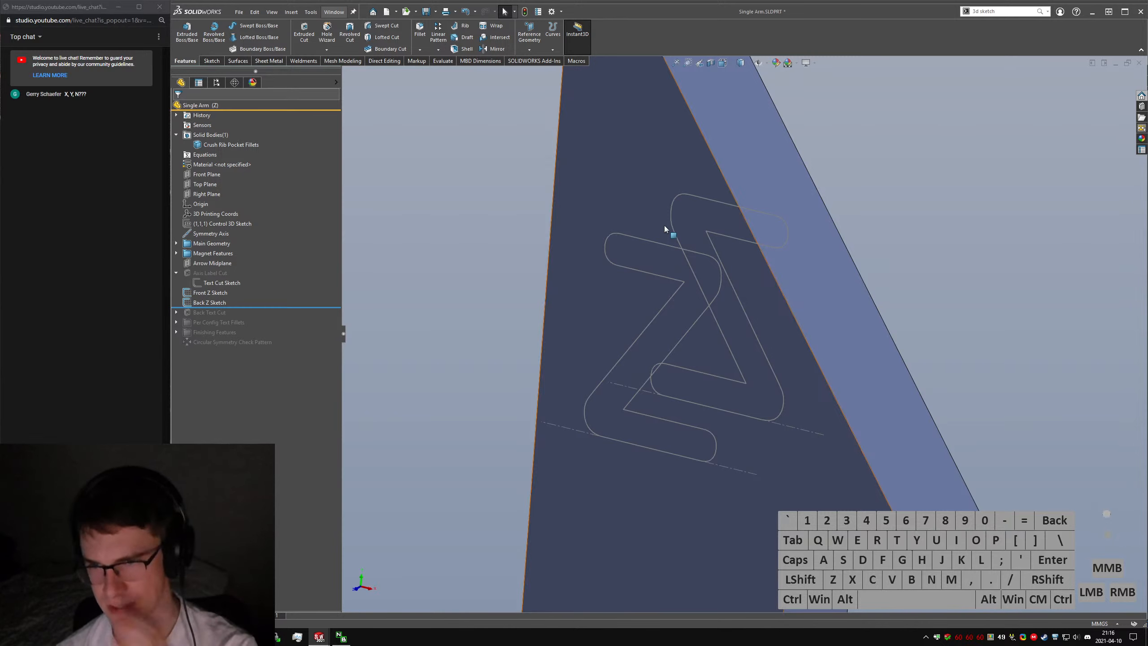
# Edit the Back Z Sketch and dissolve its sketch text into separate entities.
pyautogui.click(198, 303)
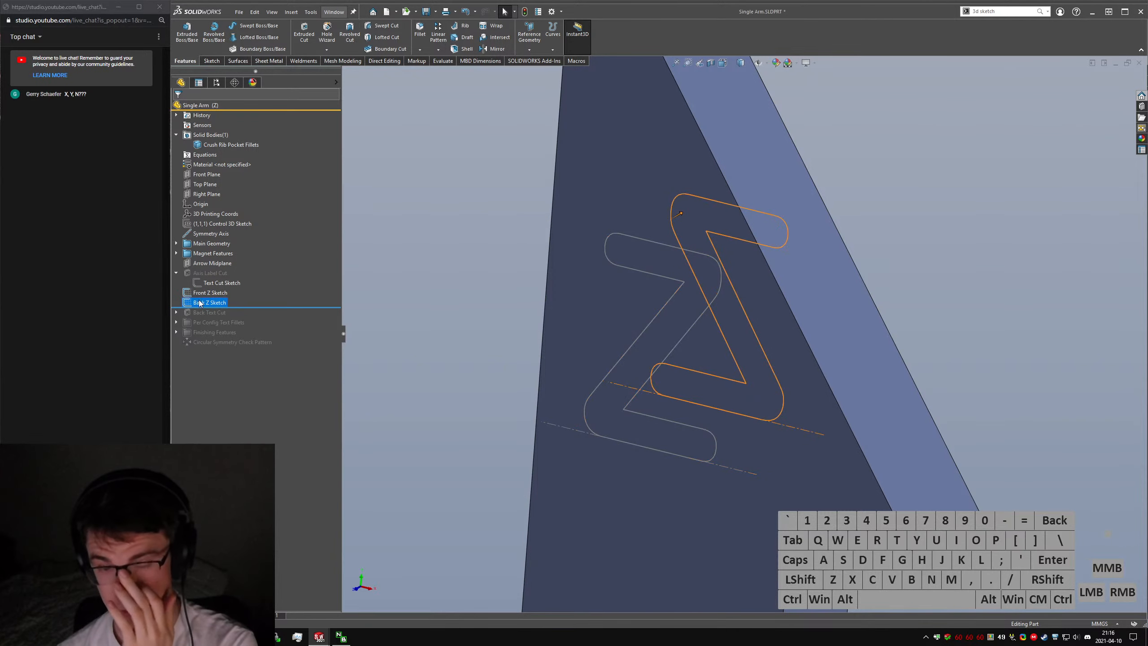
pyautogui.rightClick(198, 303)
pyautogui.click(205, 271)
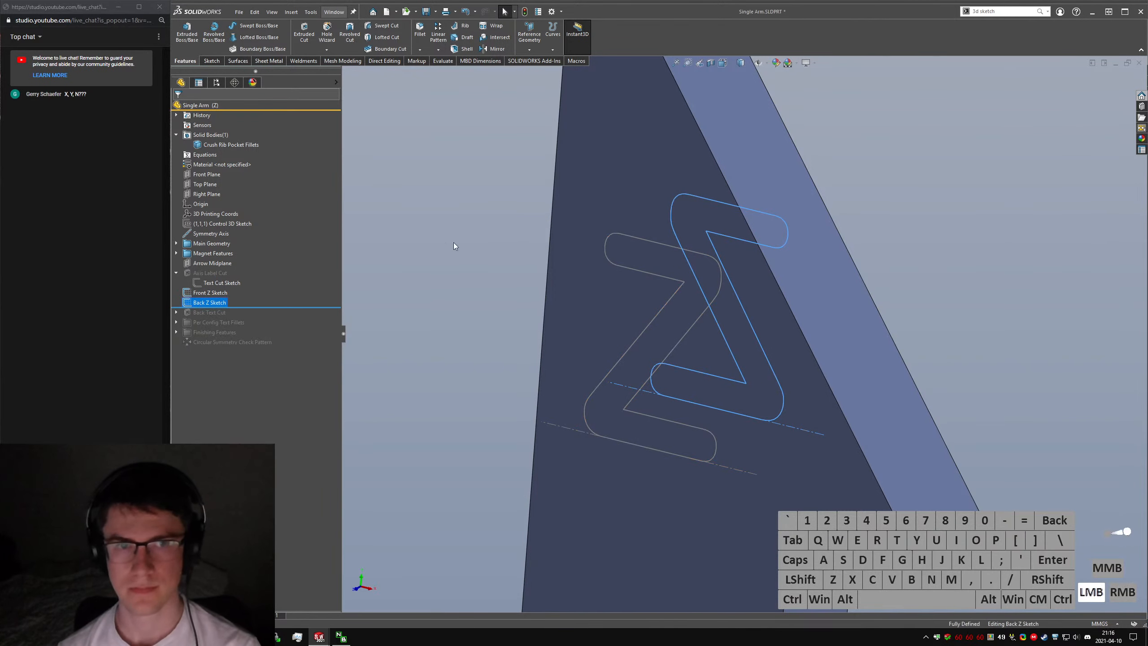
pyautogui.rightClick(672, 218)
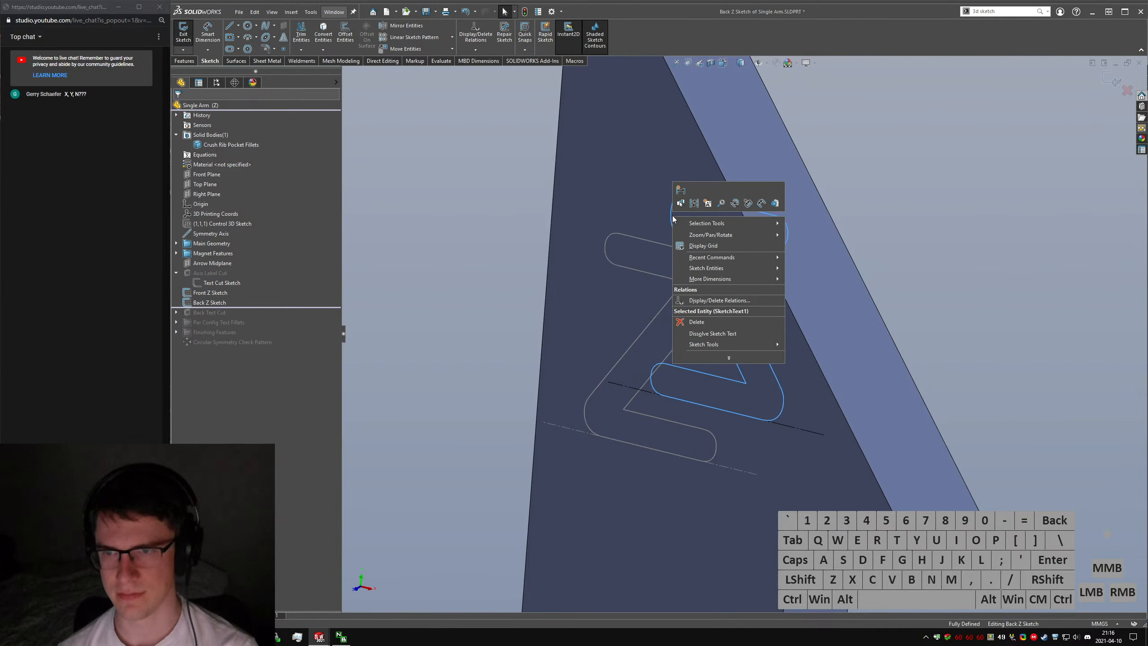
pyautogui.click(211, 303)
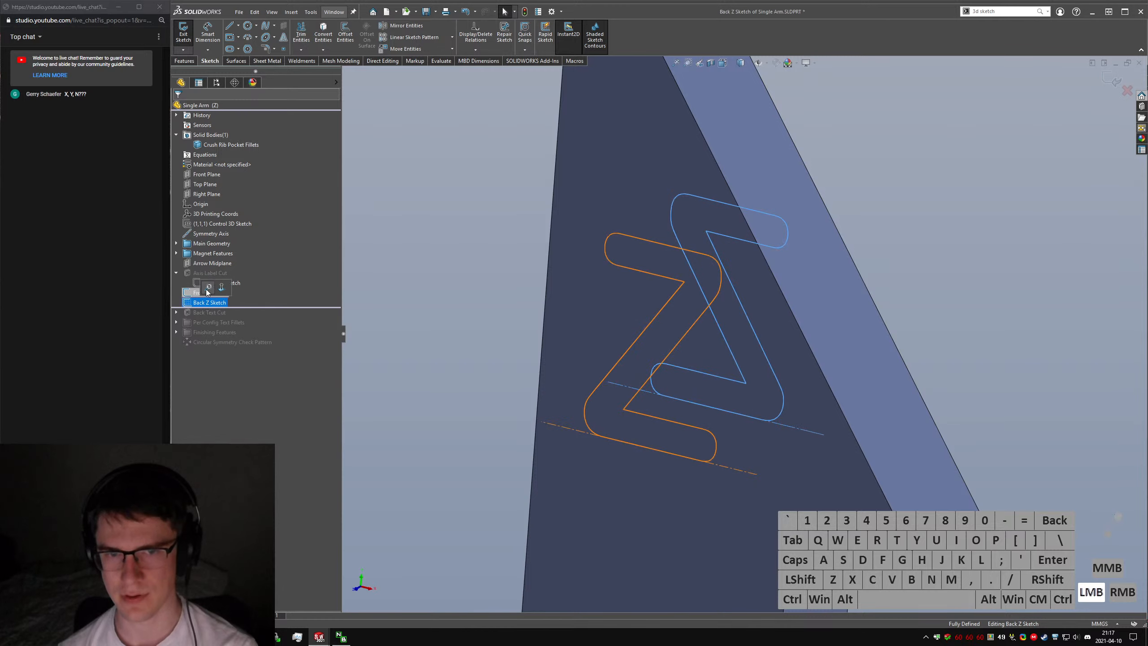
pyautogui.rightClick(672, 223)
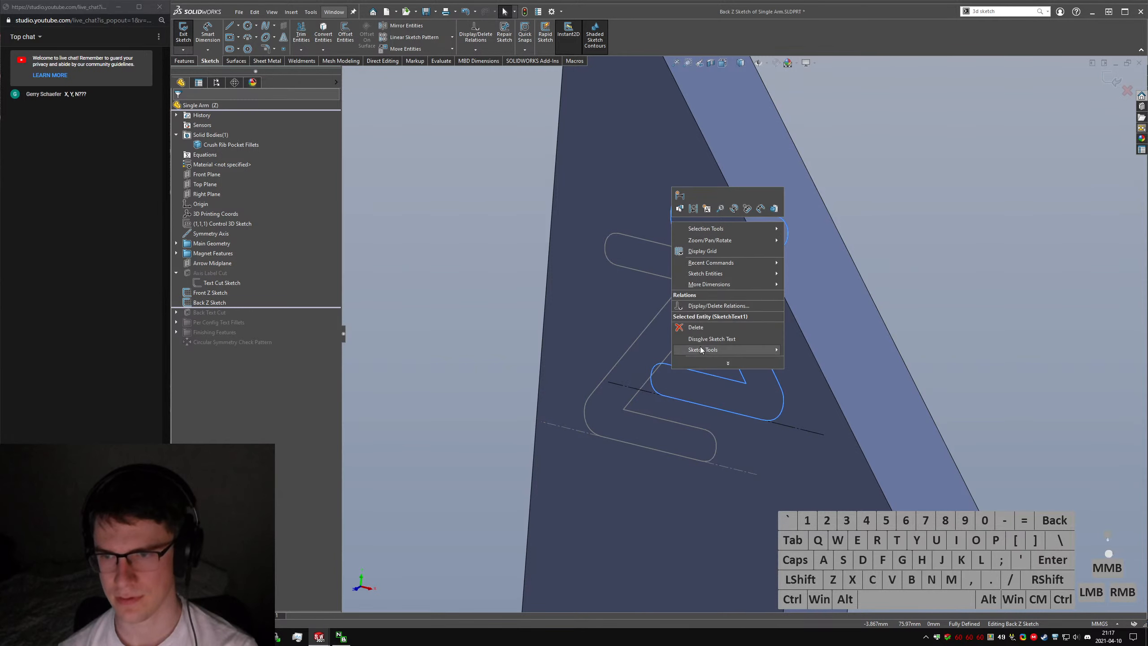
pyautogui.click(703, 338)
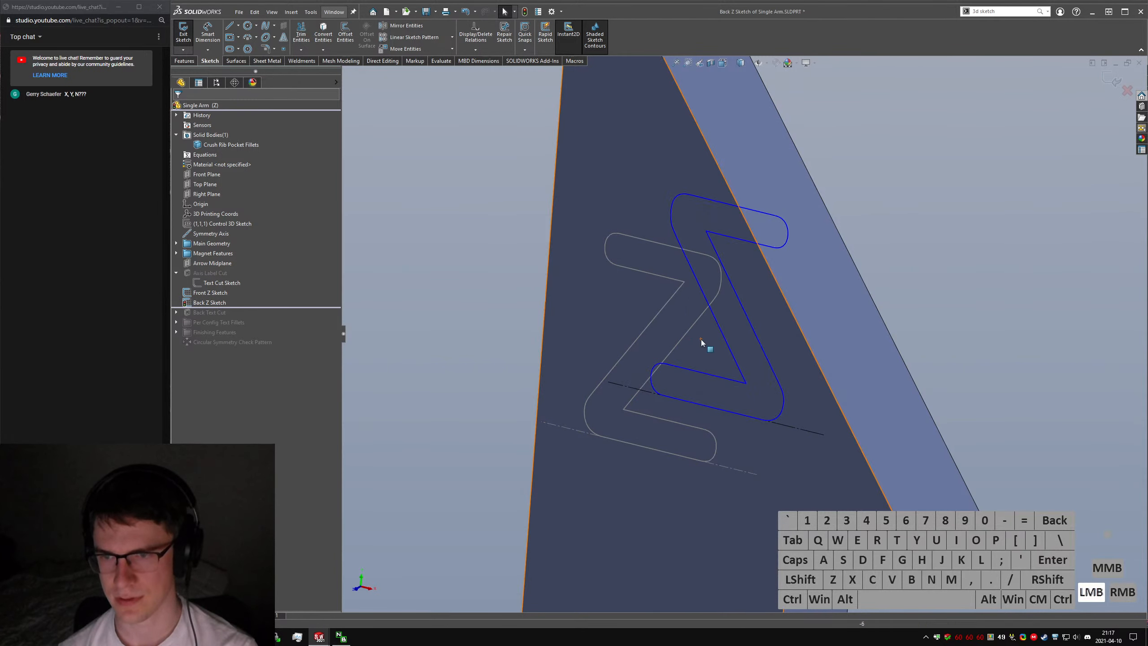
# Apply a Fix relation to the entire chain of the back Z outline and exit the Back Z Sketch.
pyautogui.rightClick(687, 264)
pyautogui.click(728, 270)
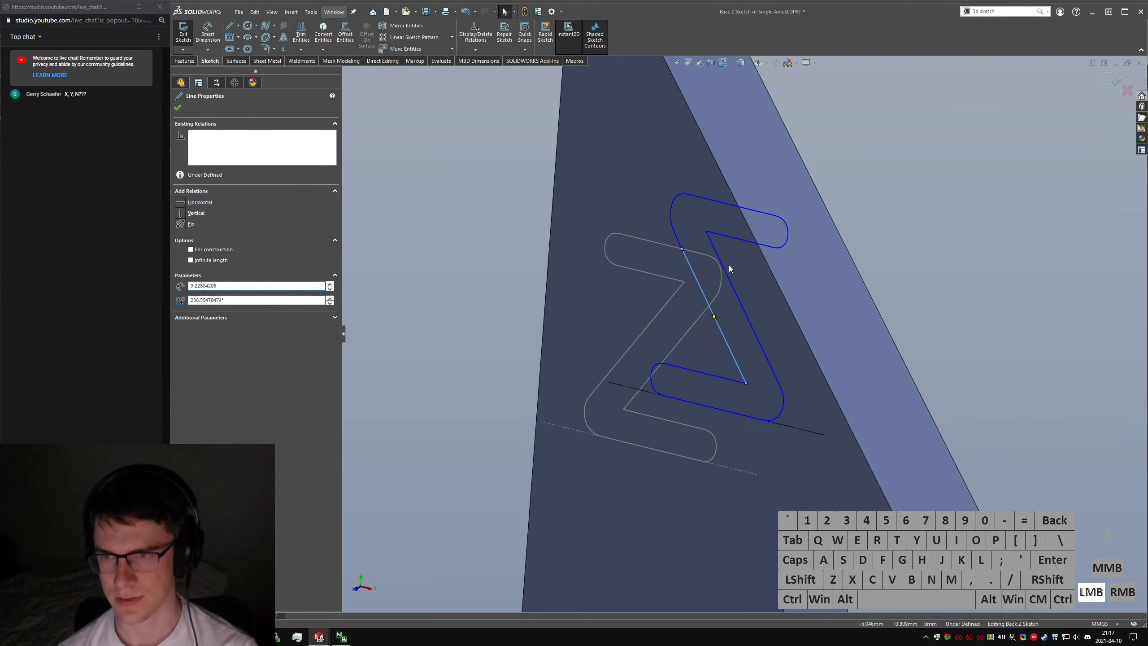
pyautogui.rightClick(700, 287)
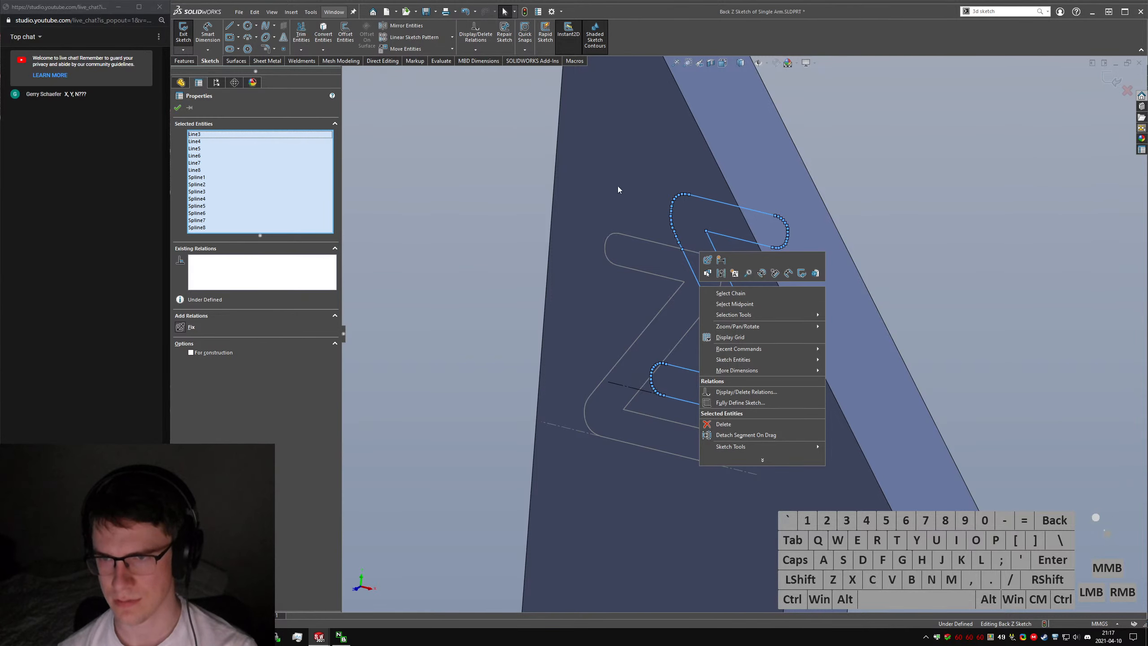
pyautogui.click(708, 260)
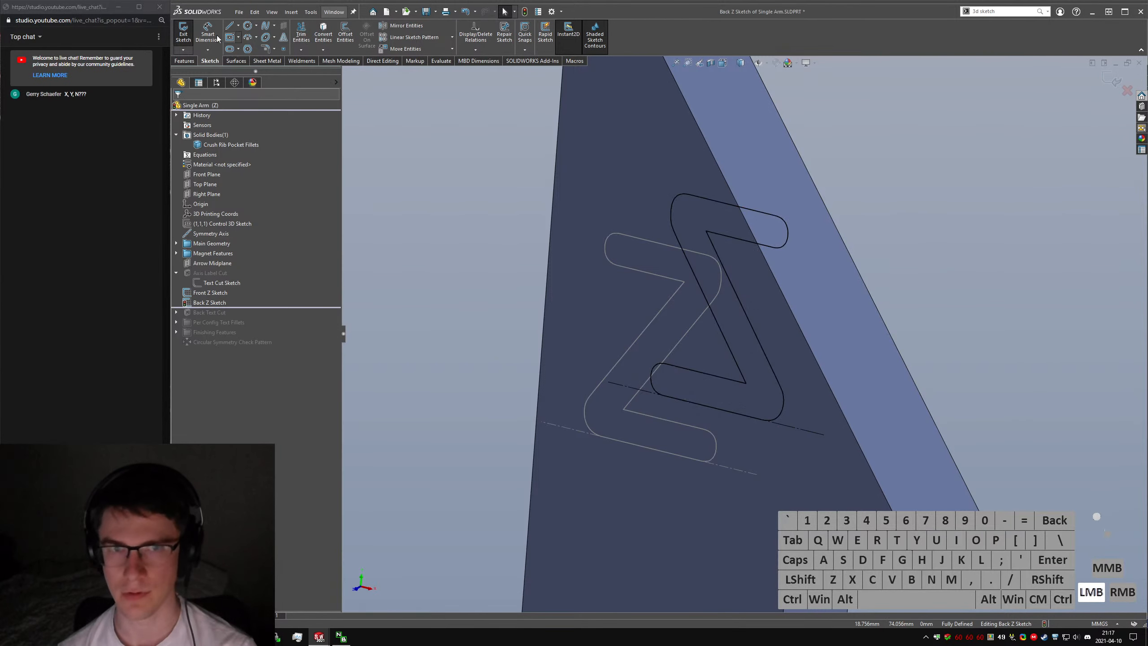
pyautogui.click(482, 234)
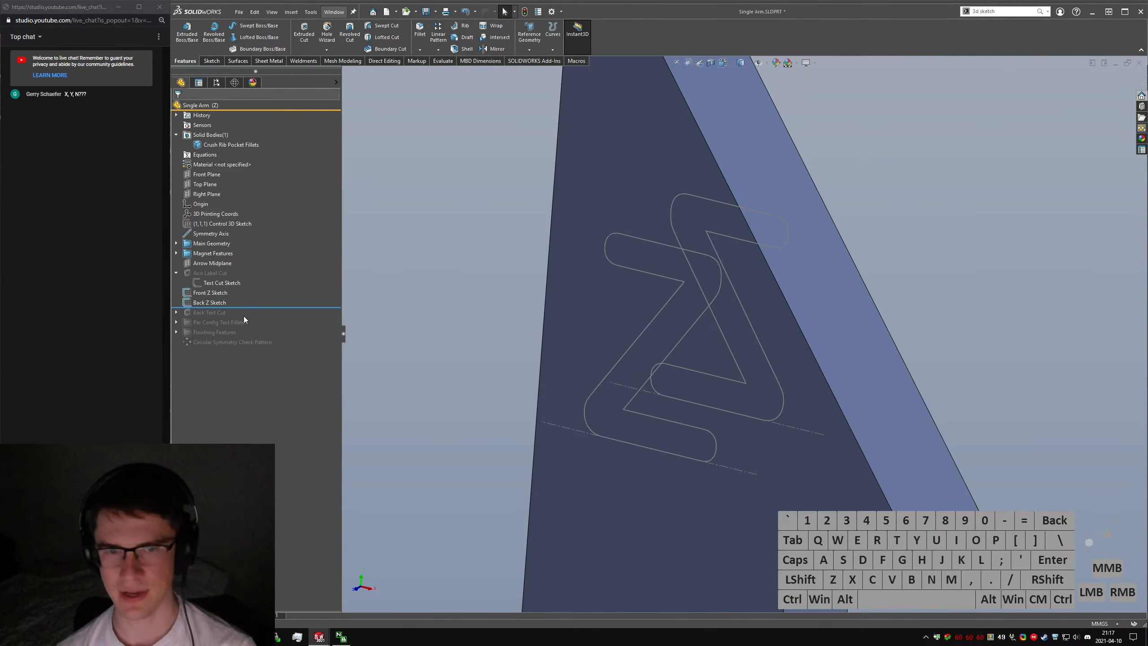
# Hide the Crush Rib Pocket Fillets solid body and start a new 3D sketch.
pyautogui.click(396, 289)
pyautogui.rightClick(221, 145)
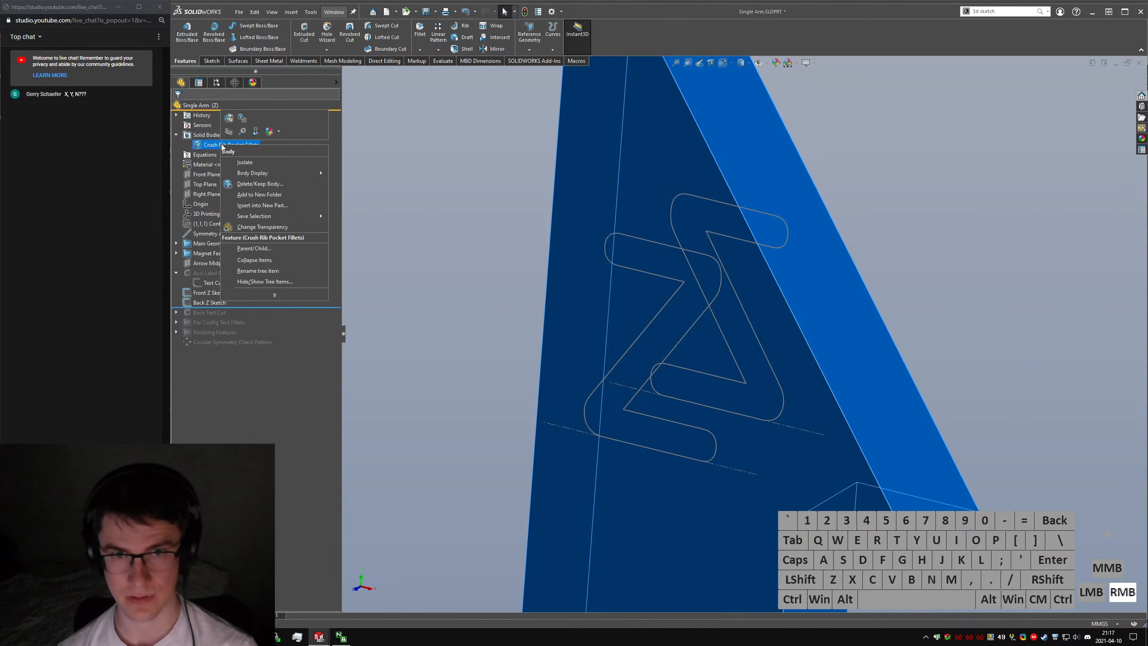
pyautogui.click(408, 246)
pyautogui.write('s3d sketch')
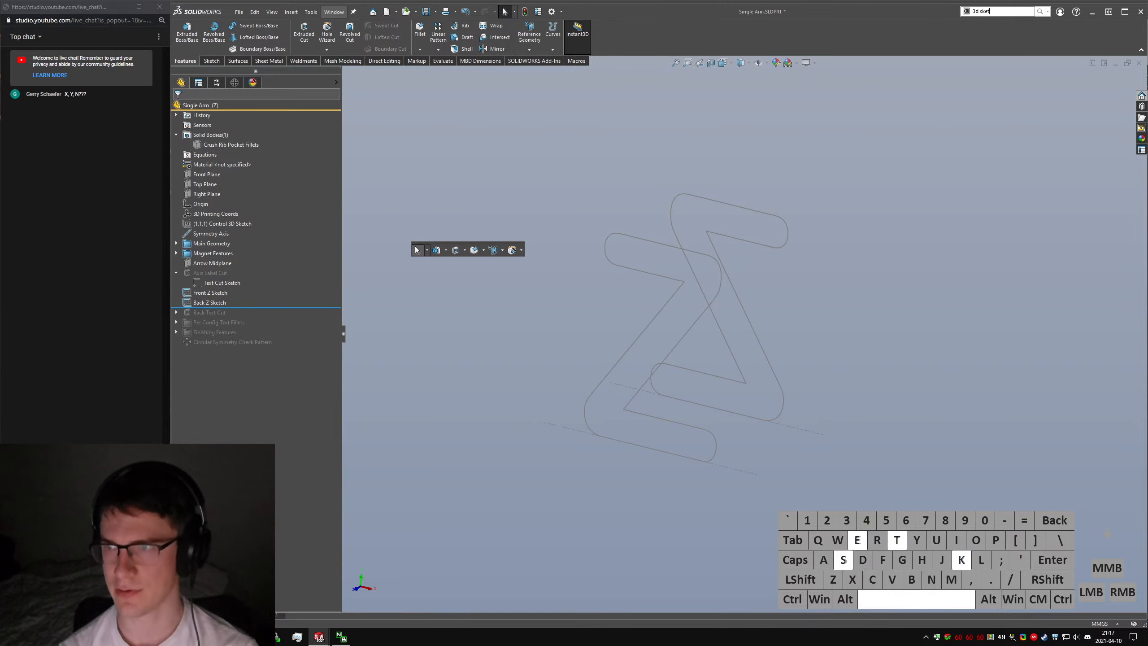
pyautogui.press('Return')
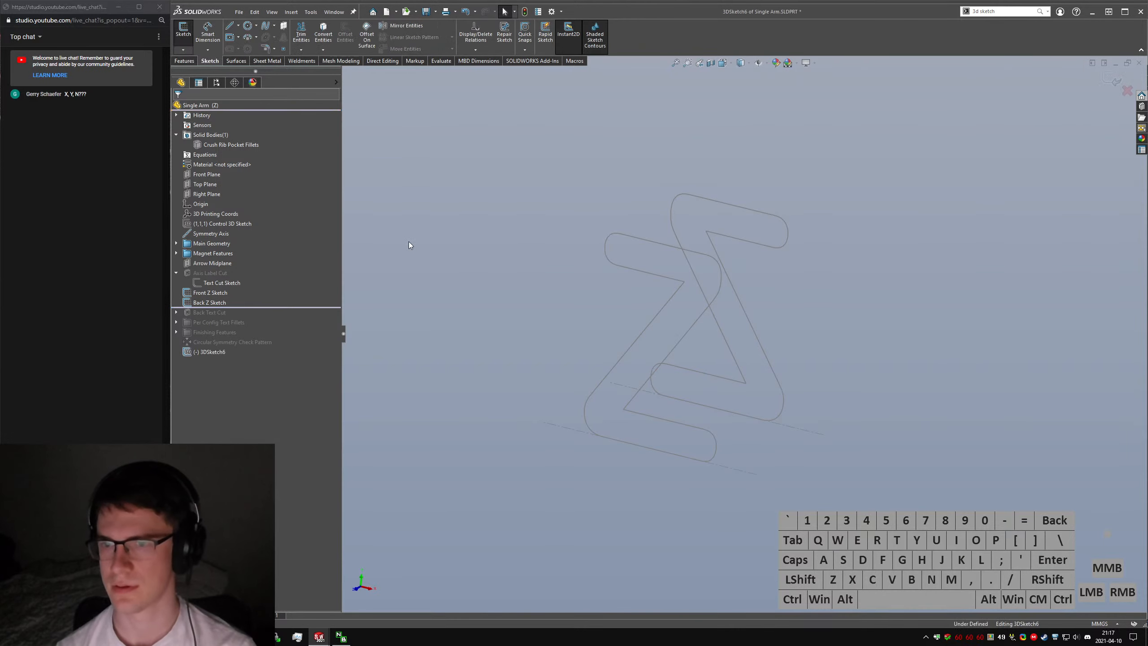
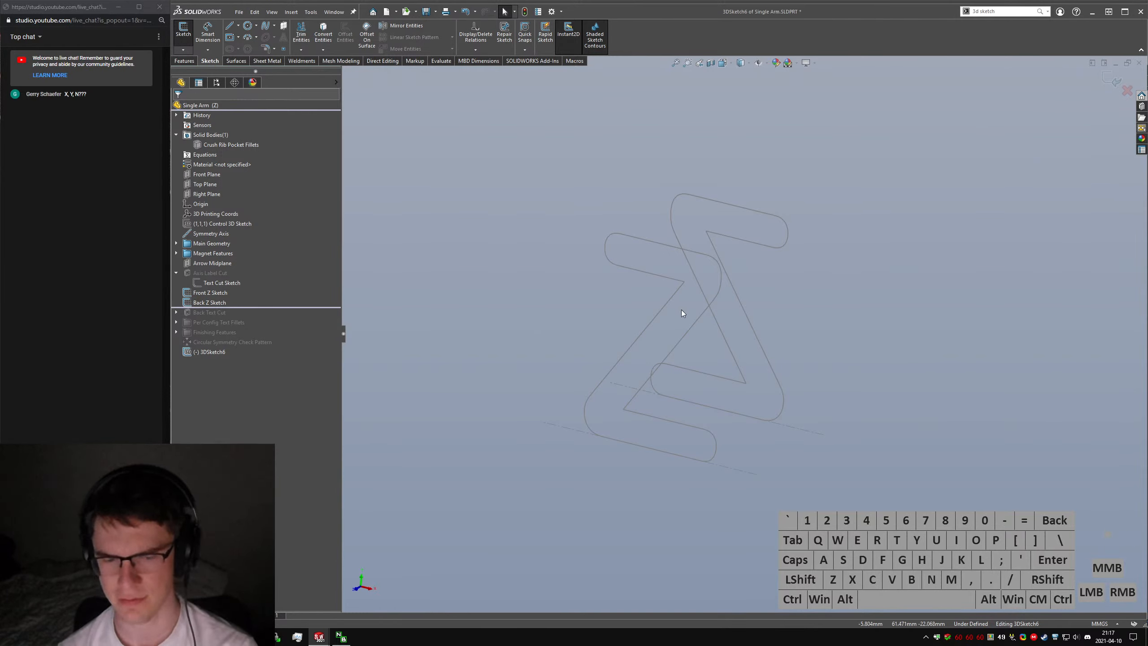
# Create a sketch plane coincident with the front Z's upper inner line and the back Z's lower inner line.
pyautogui.click(612, 309)
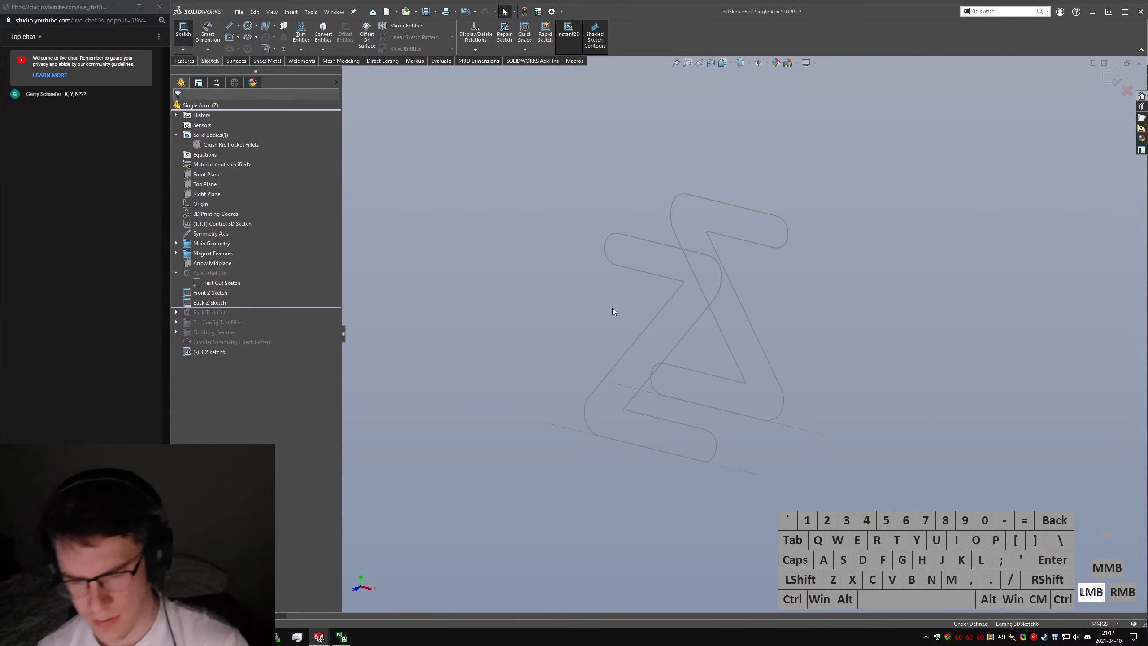
pyautogui.write('splane')
pyautogui.press('Return')
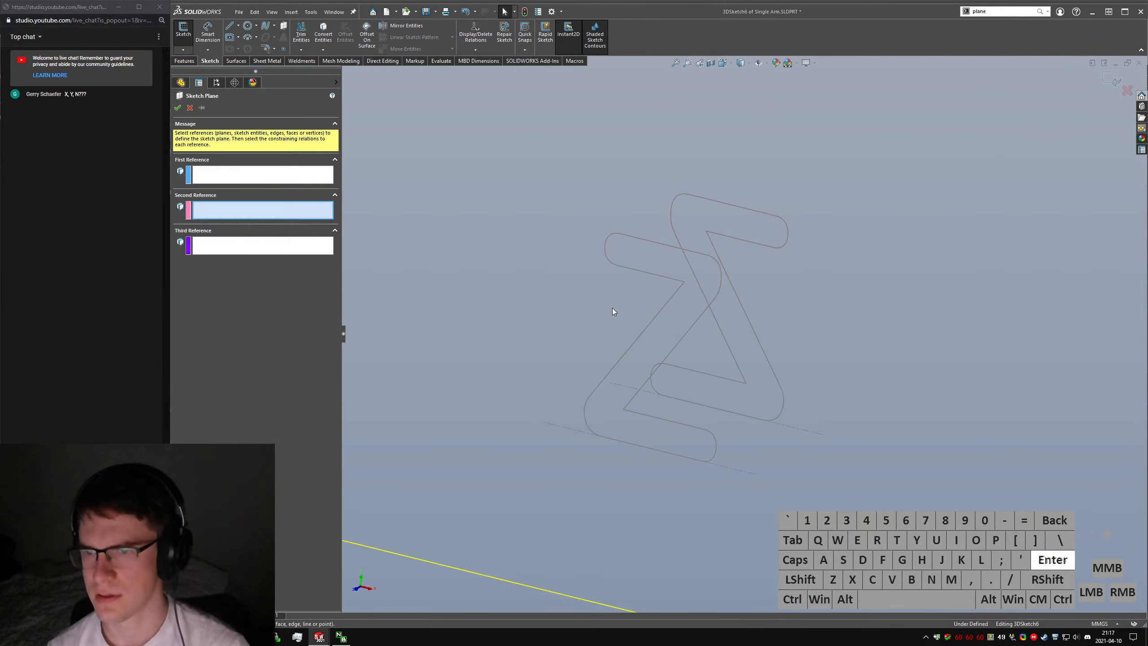
pyautogui.click(662, 276)
pyautogui.click(715, 378)
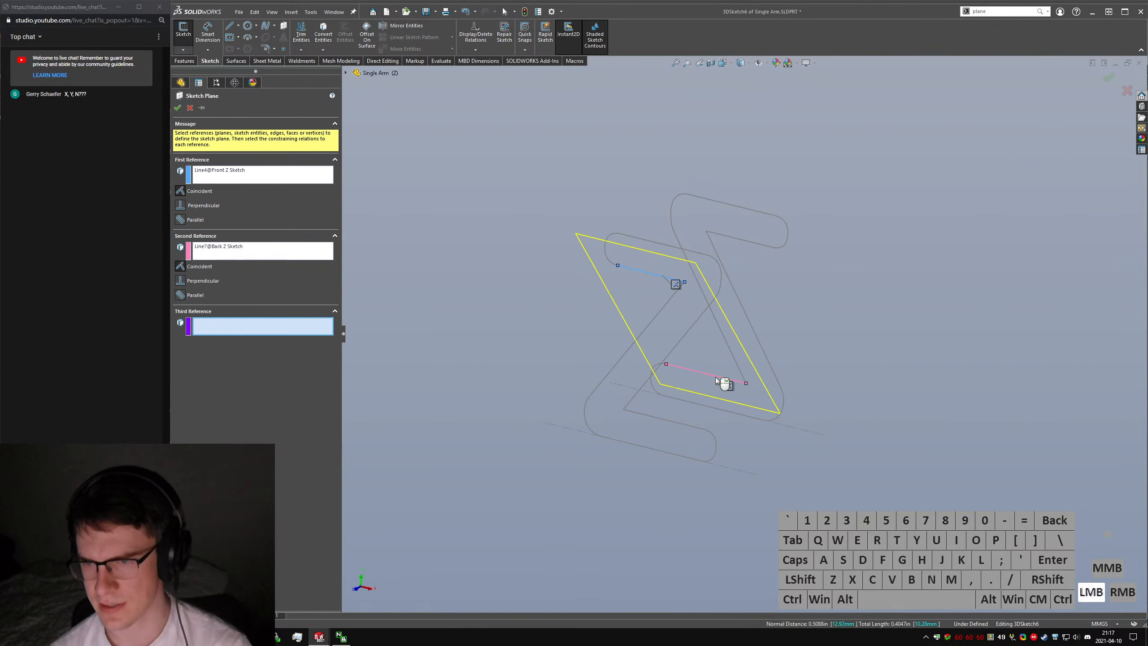
pyautogui.rightClick(715, 378)
pyautogui.click(903, 334)
# Create a second sketch plane through the back Z's upper inner line and the front Z's lower inner line.
pyautogui.write('splane')
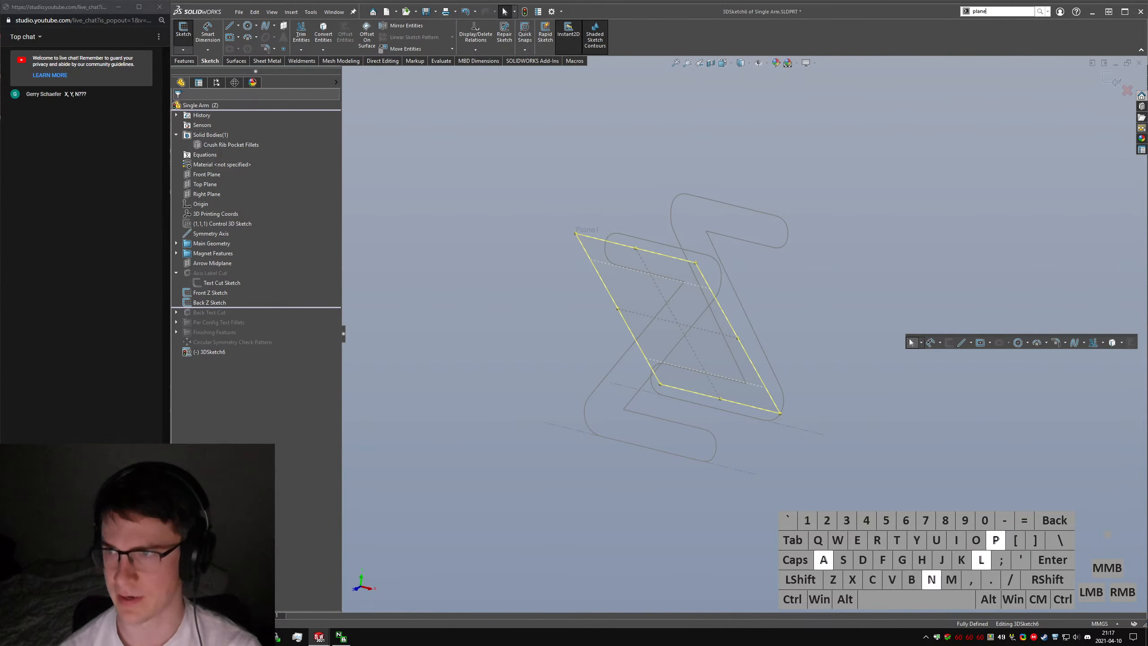
pyautogui.press('Return')
pyautogui.click(750, 242)
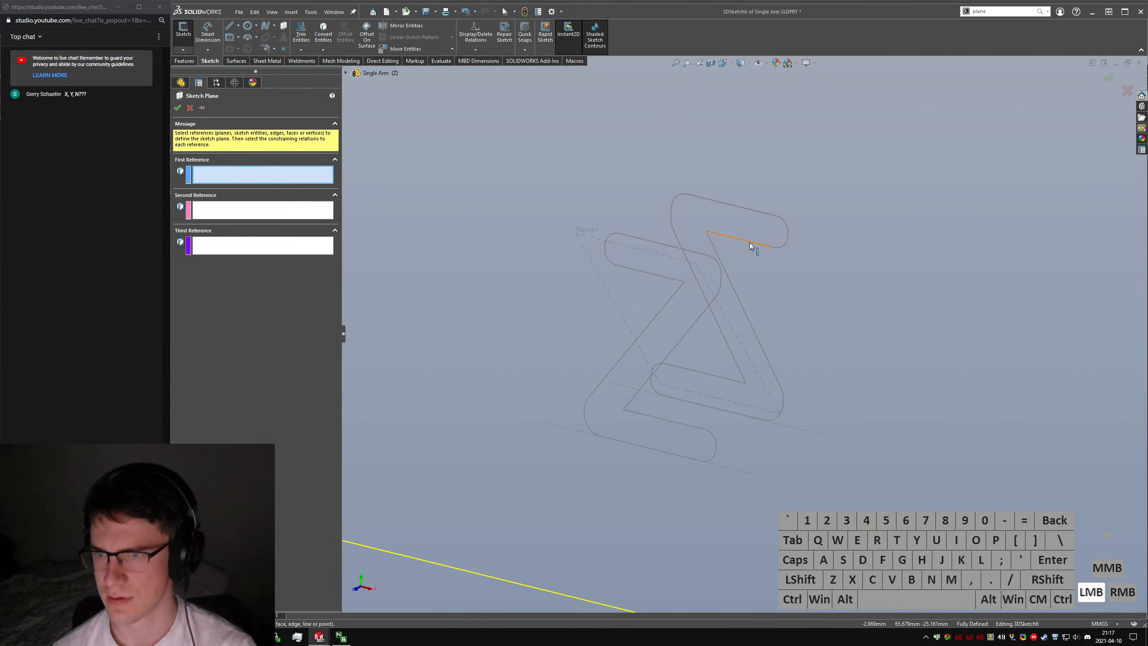
pyautogui.click(678, 424)
pyautogui.rightClick(680, 425)
pyautogui.click(780, 349)
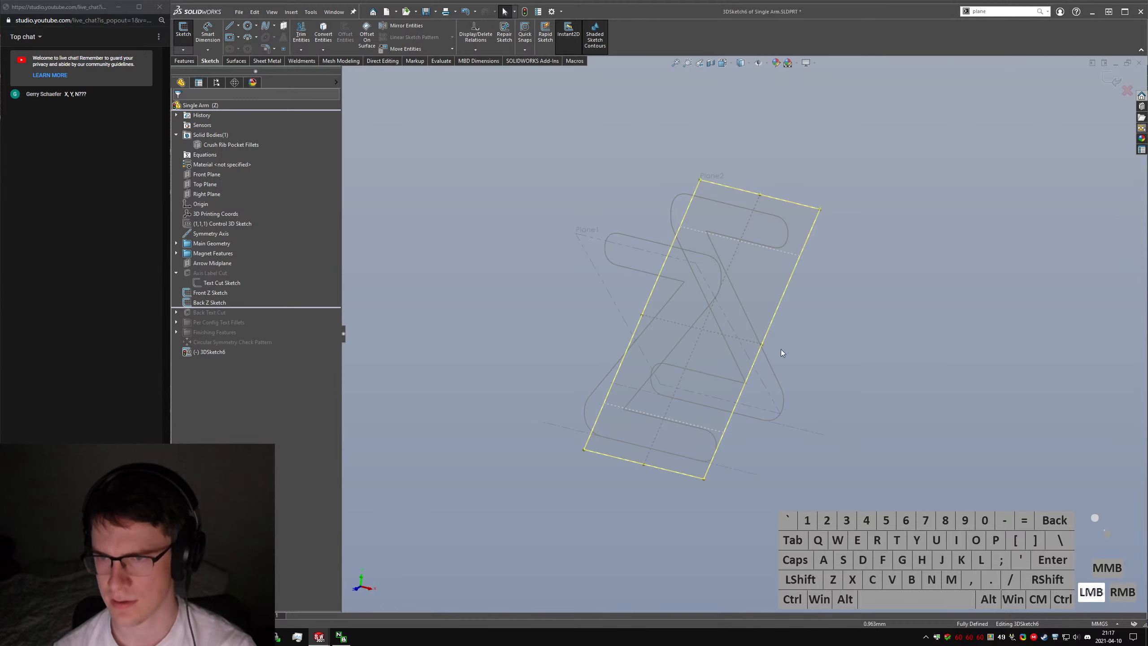
# Draw a three-point arc of about 8 mm radius from the back Z's upper inner corner to the front Z's lower one, and exit the 3D sketch.
pyautogui.moveTo(780, 349); pyautogui.dragTo(745, 334, button='middle')
pyautogui.write('sarc')
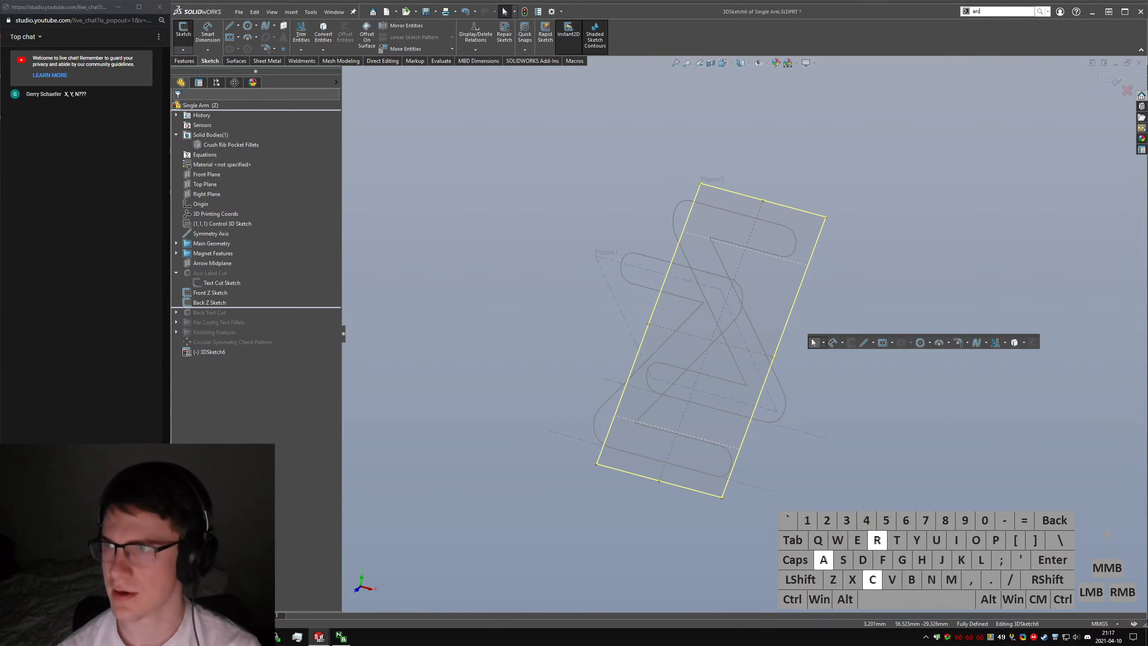
pyautogui.press('Return')
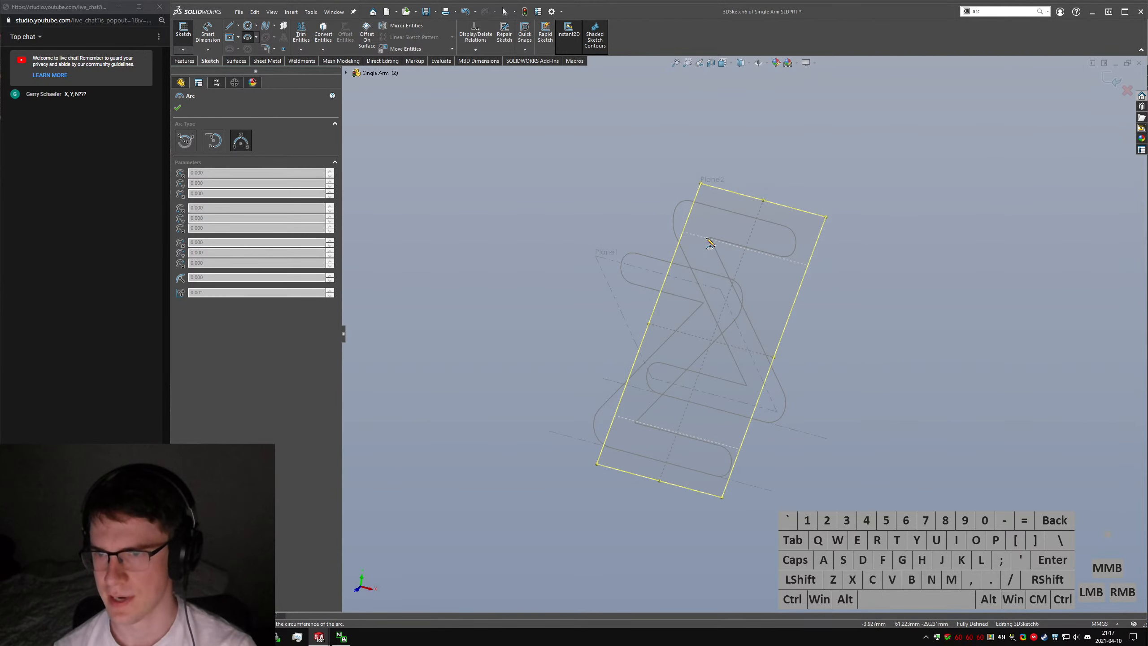
pyautogui.moveTo(710, 240); pyautogui.dragTo(634, 425)
pyautogui.click(634, 423)
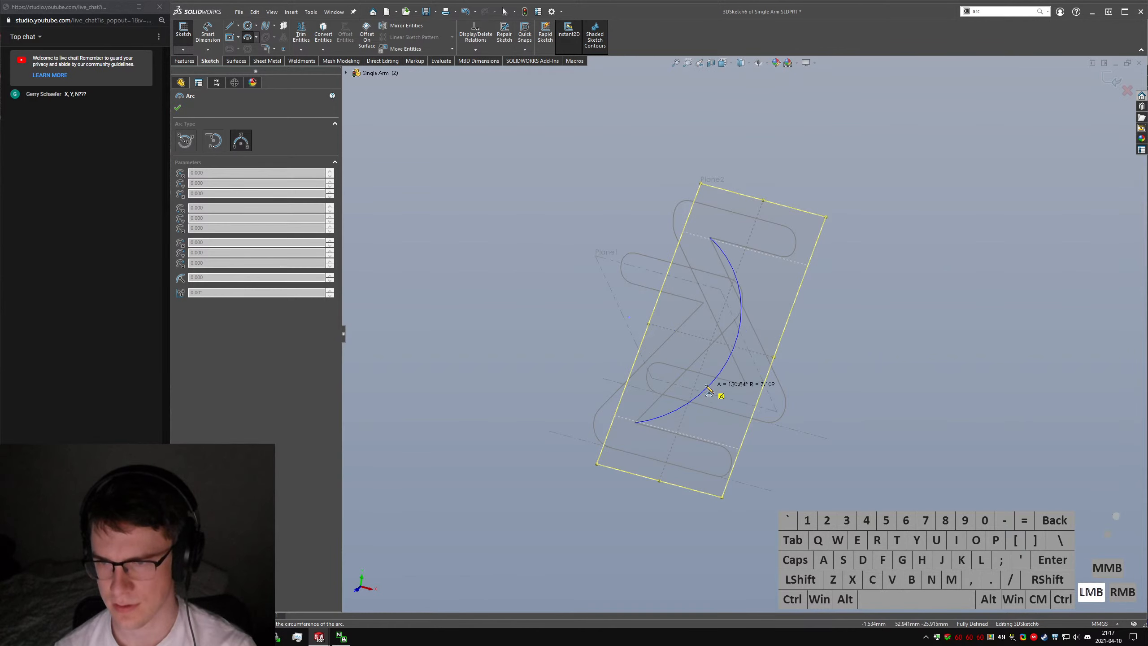
pyautogui.click(701, 378)
pyautogui.press('Escape')
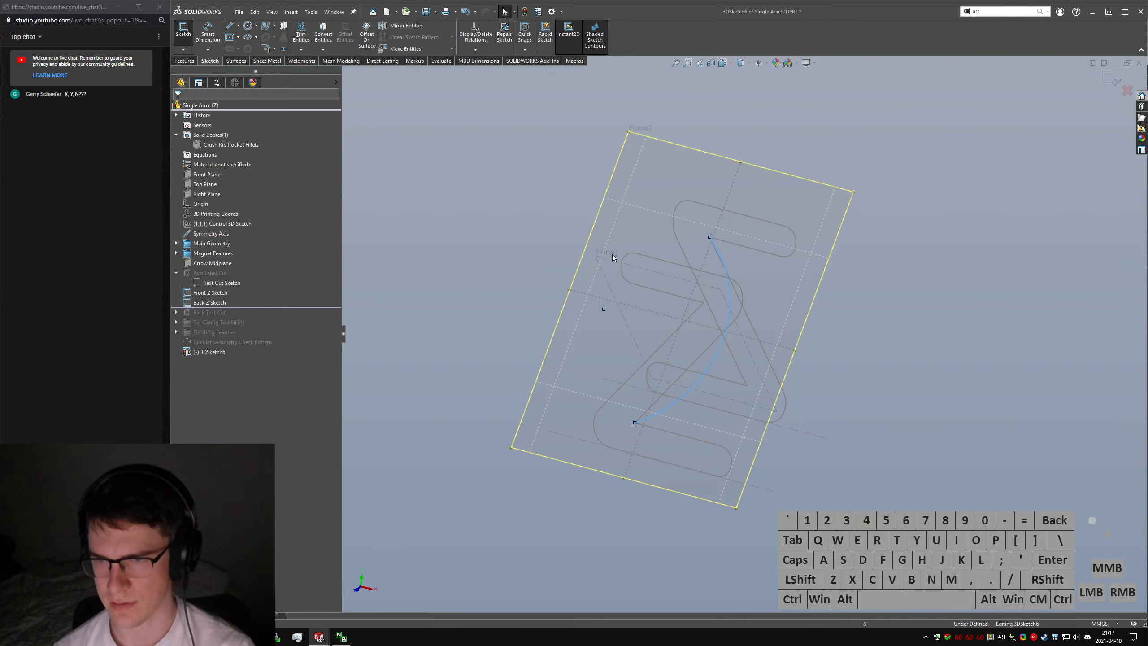
pyautogui.click(565, 222)
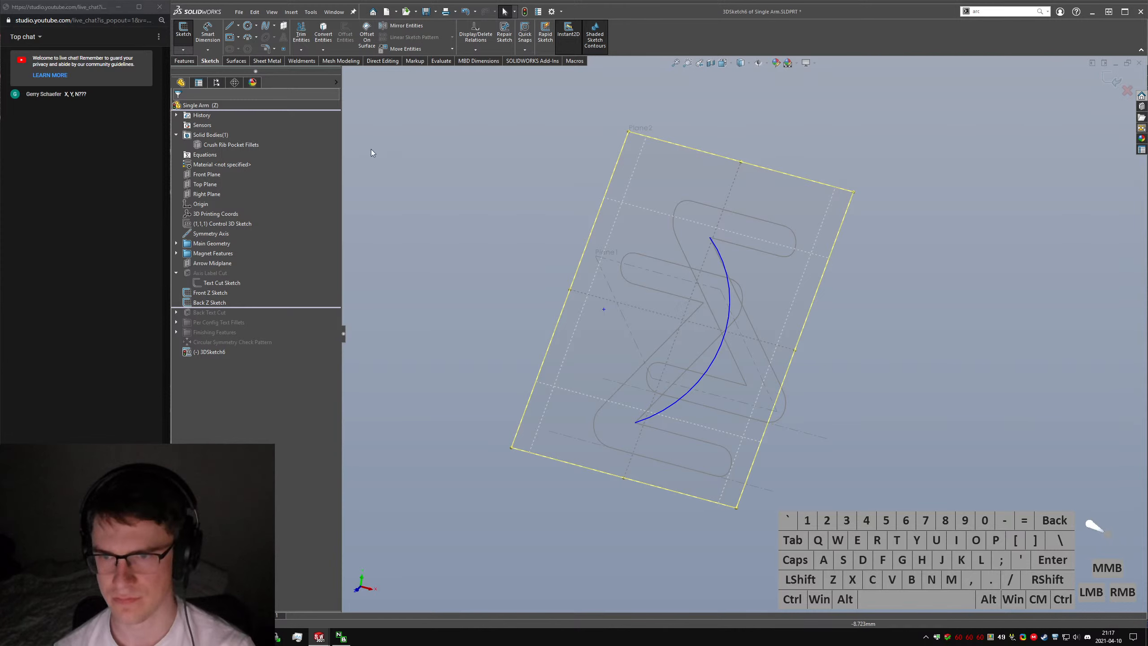
pyautogui.click(183, 31)
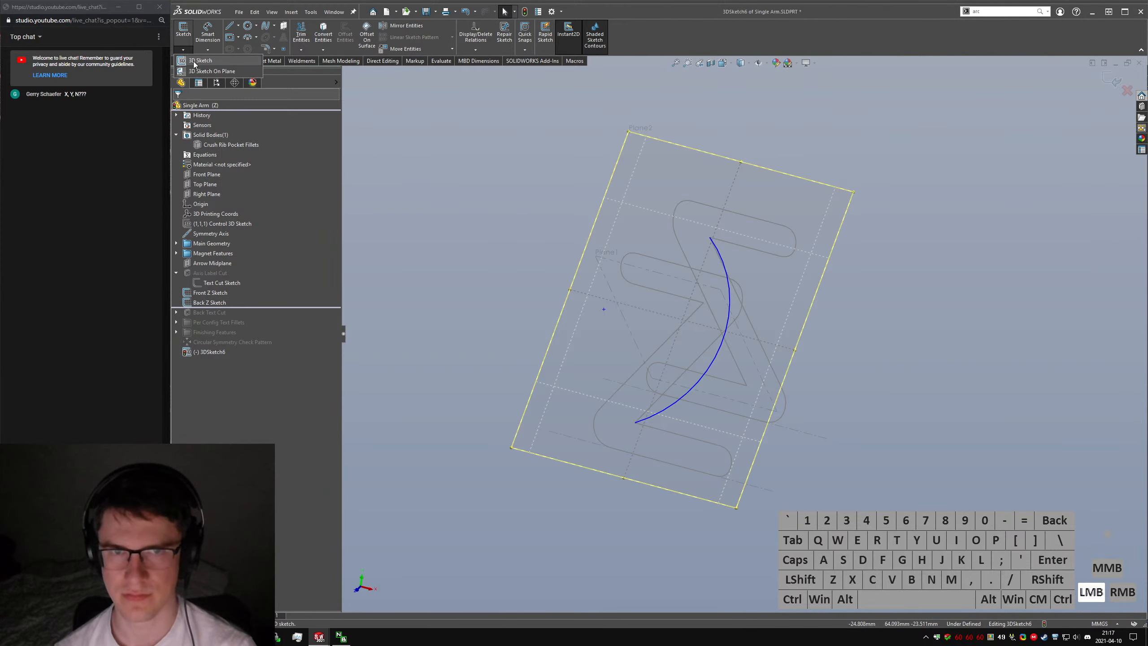
pyautogui.click(416, 250)
# Reopen the 3D sketch containing the two planes and the arc for editing.
pyautogui.scroll(-2, 727, 347)
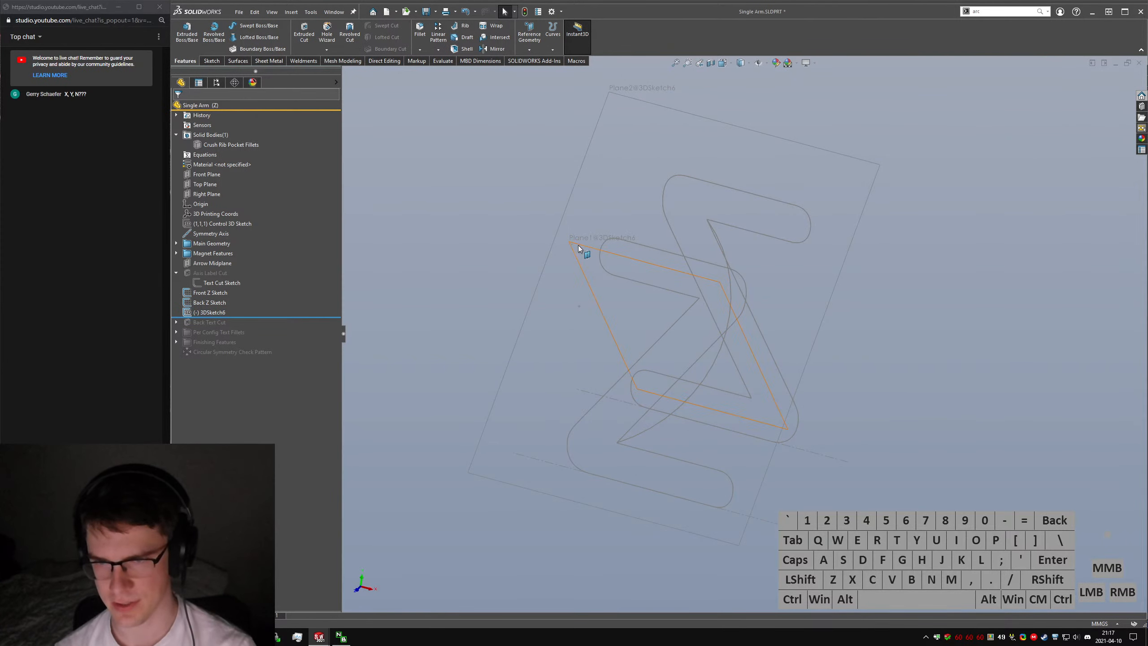
pyautogui.write('s')
pyautogui.write('arc')
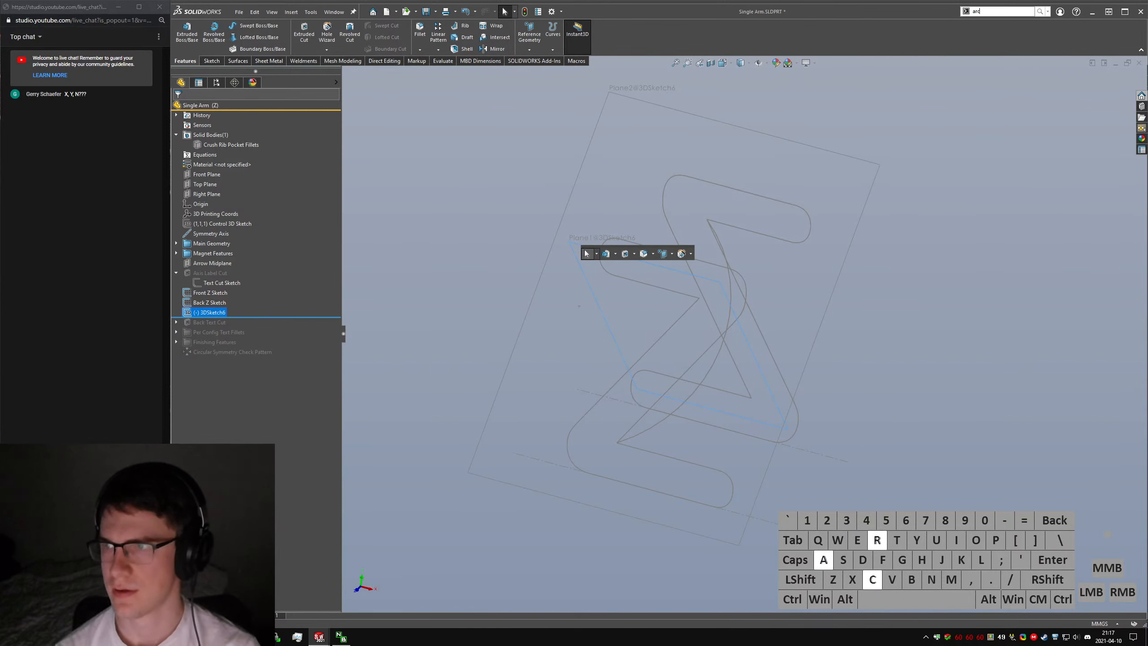
pyautogui.press('Return')
pyautogui.click(577, 245)
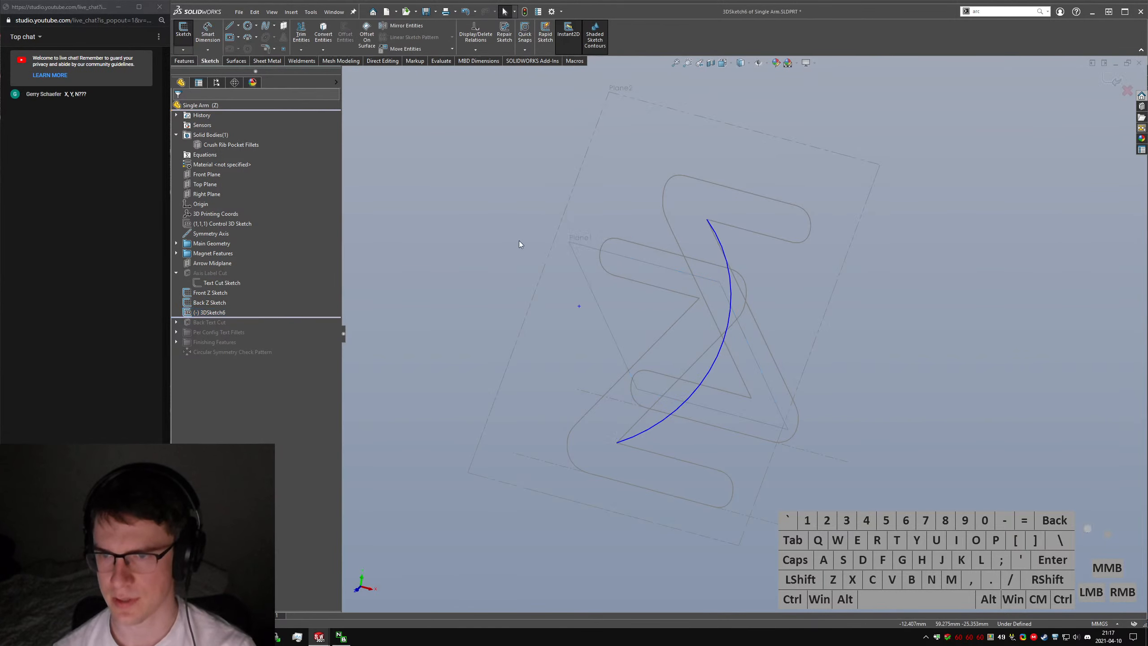
# Draw a three-point arc of about 8.4 mm radius on the first sketch plane between the other two inner corners, and exit the 3D sketch.
pyautogui.moveTo(723, 207)
pyautogui.mouseDown(button='middle')
pyautogui.moveTo(574, 233)
pyautogui.moveTo(816, 165)
pyautogui.mouseUp(button='middle')
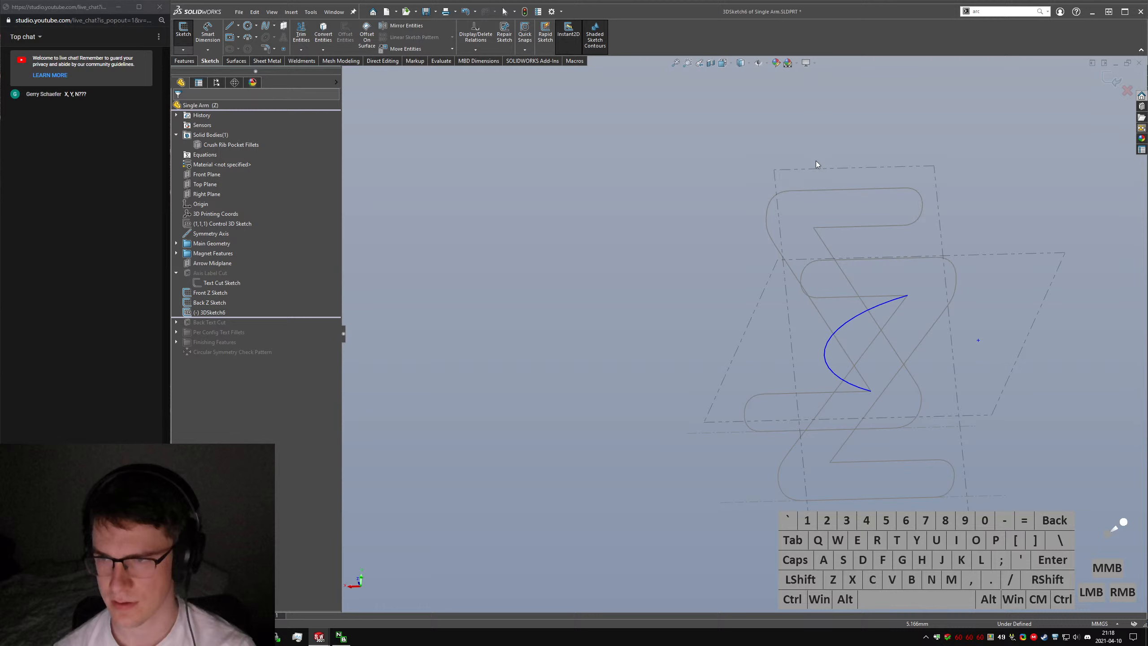
pyautogui.click(846, 167)
pyautogui.write('sarc')
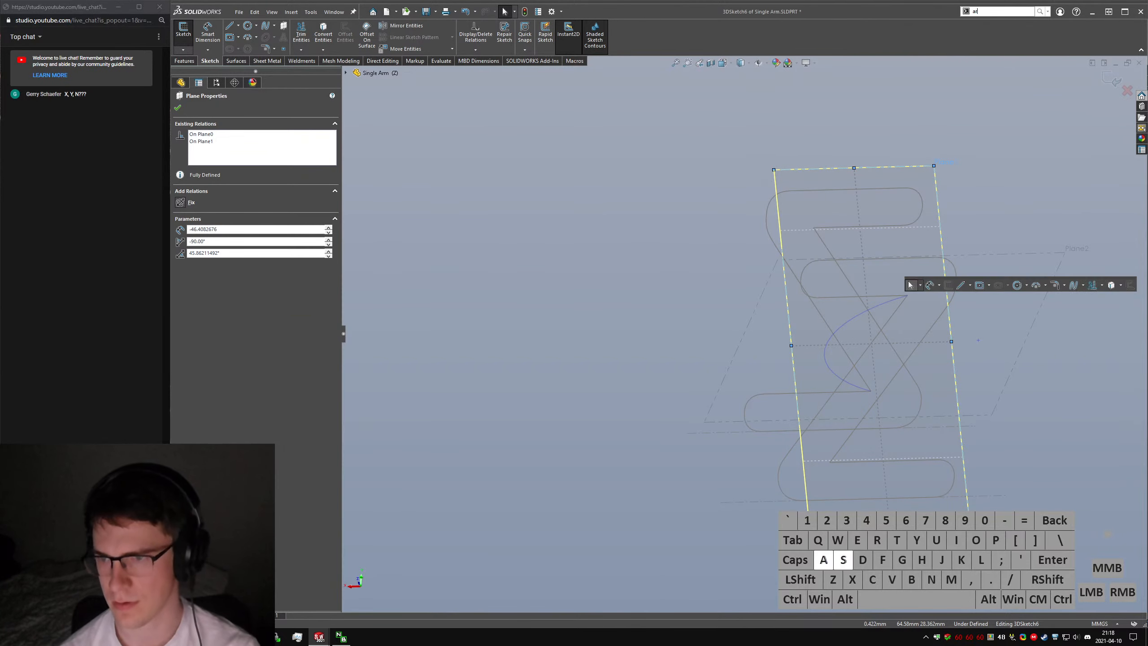
pyautogui.press('Return')
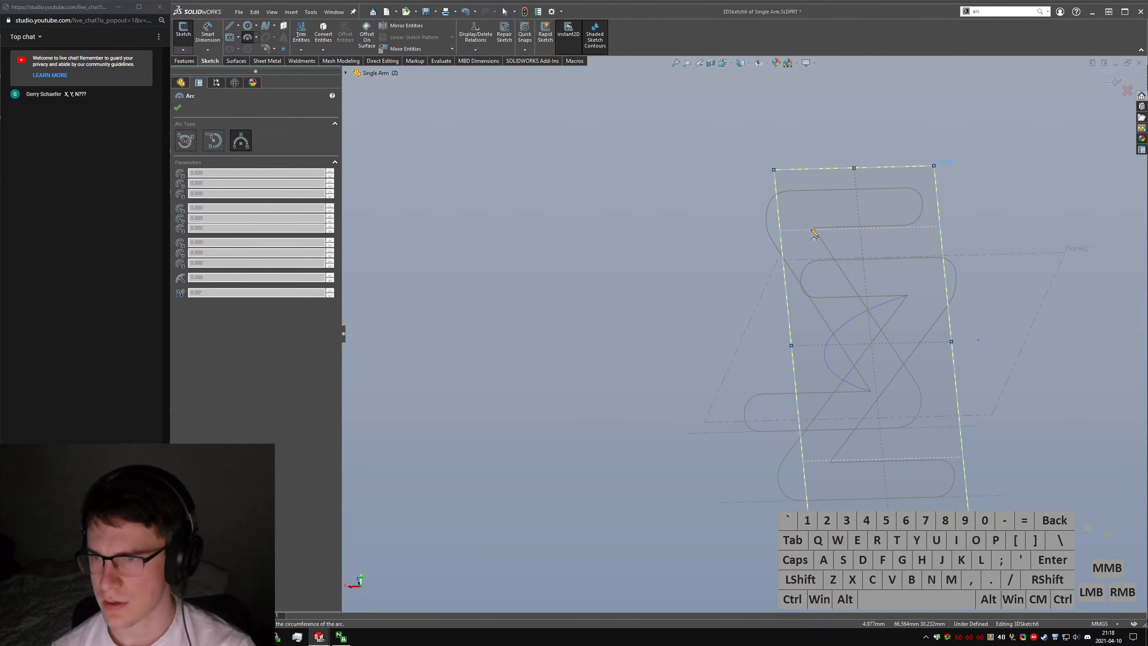
pyautogui.click(815, 229)
pyautogui.click(829, 462)
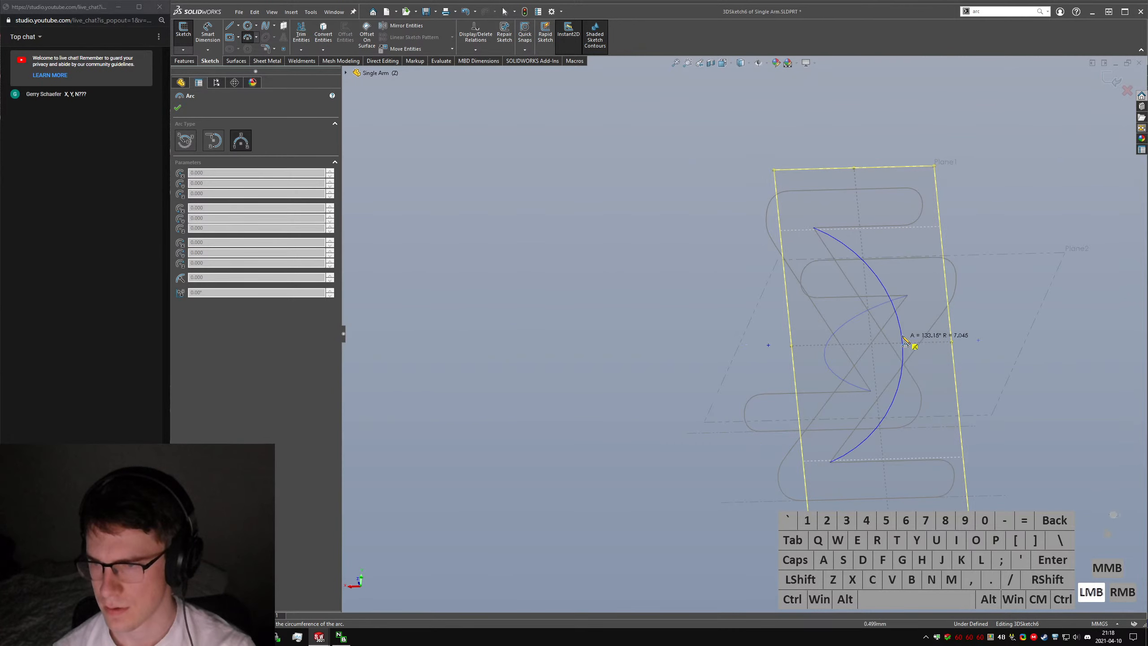
pyautogui.click(881, 342)
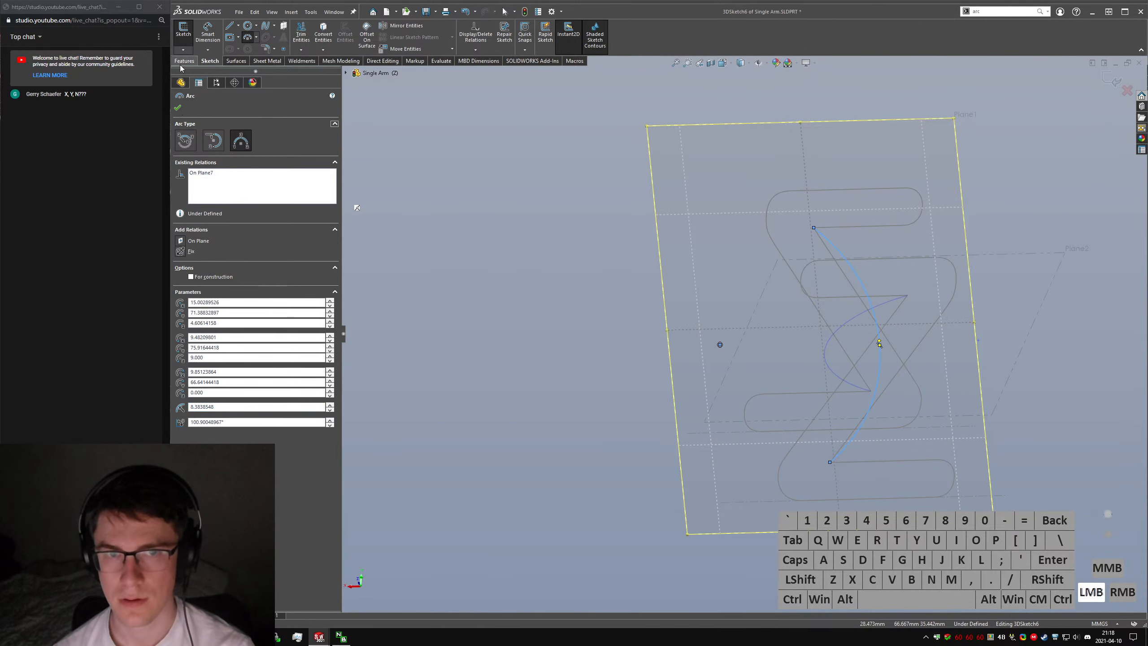
pyautogui.click(183, 49)
pyautogui.click(183, 50)
pyautogui.click(194, 60)
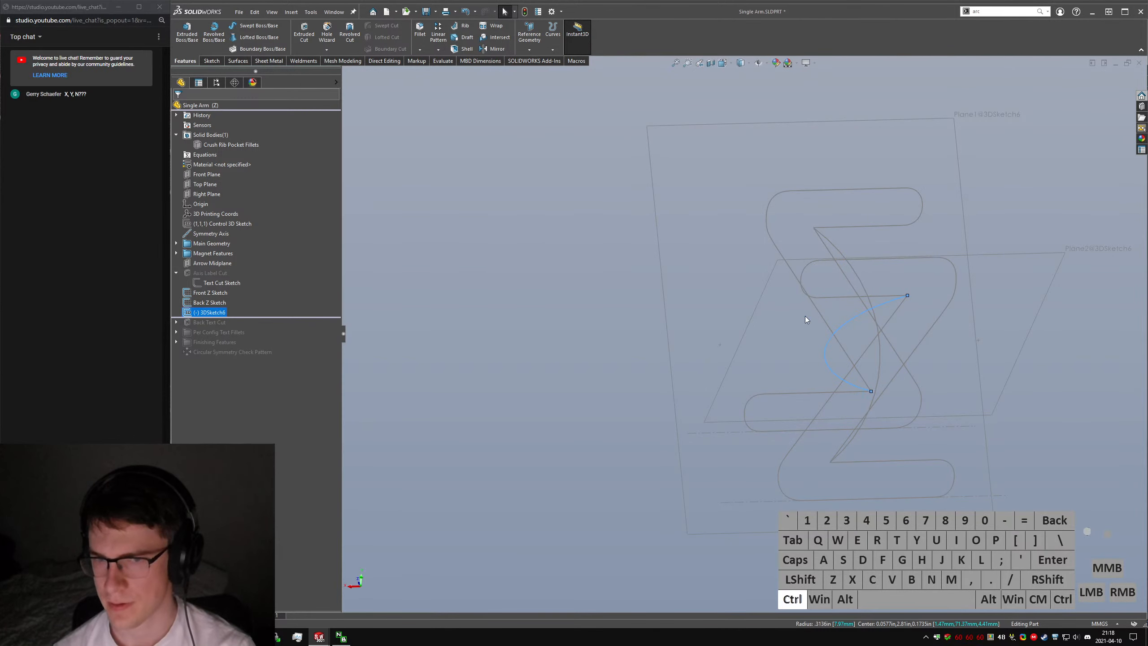
# Reopen the 3D sketch and apply an equal-radius relation to the two crossing arcs.
pyautogui.click(787, 277)
pyautogui.moveTo(788, 277); pyautogui.dragTo(931, 263, button='middle')
pyautogui.click(860, 299)
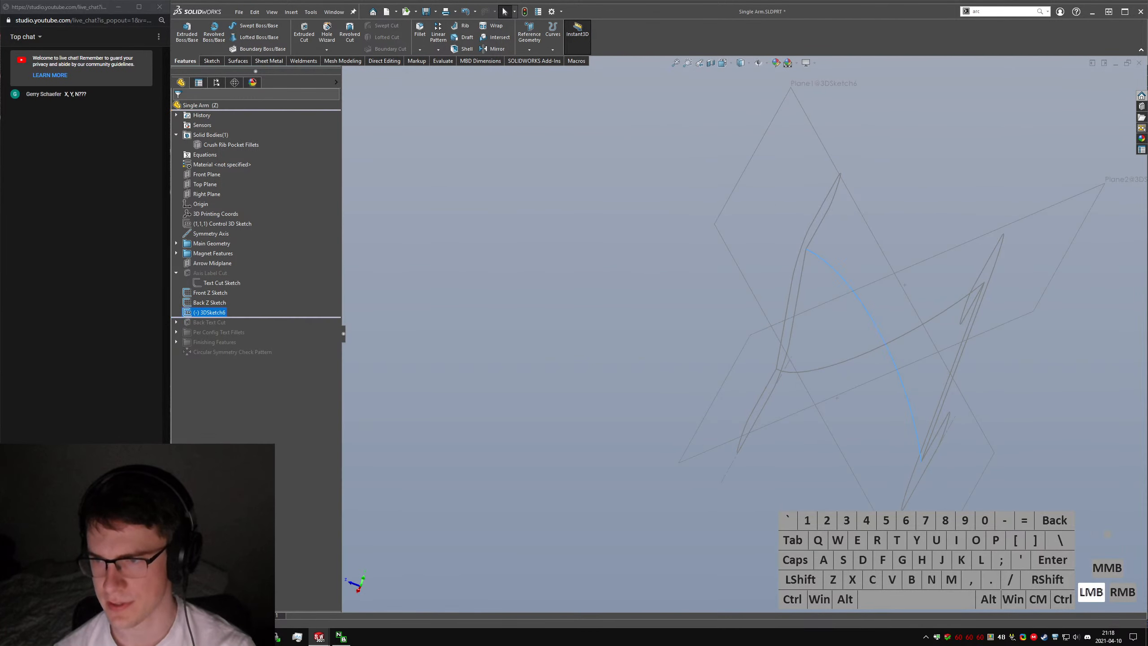
pyautogui.keyDown('ctrl'); pyautogui.click(875, 350); pyautogui.keyUp('ctrl')
pyautogui.hotkey('alt', 'q')
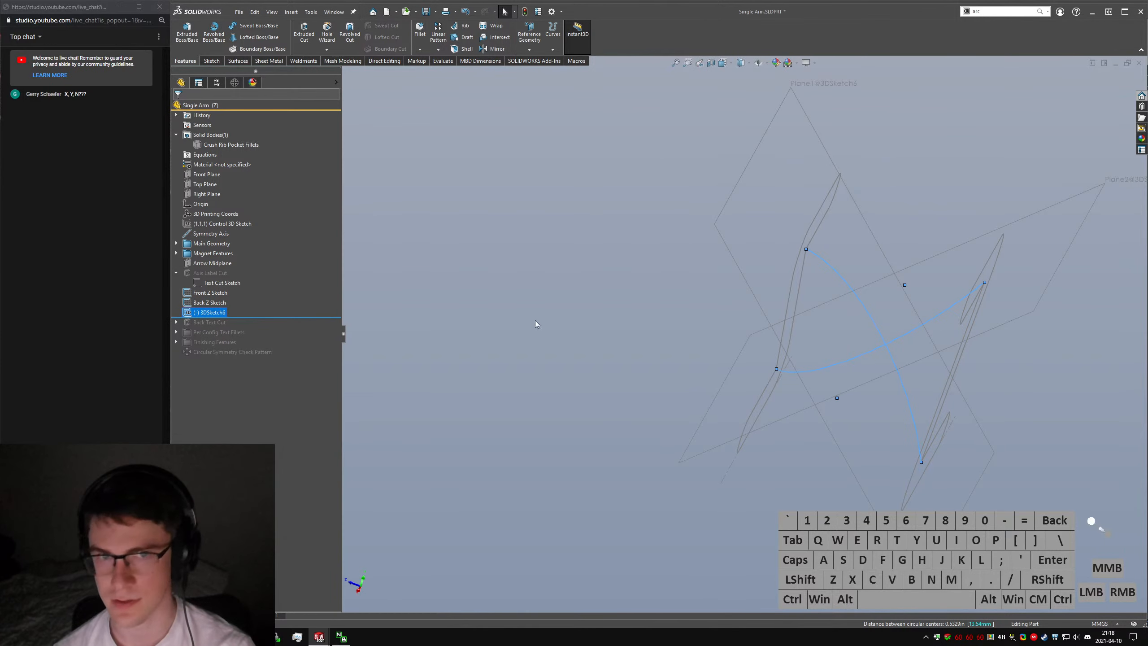
pyautogui.click(212, 61)
pyautogui.click(183, 50)
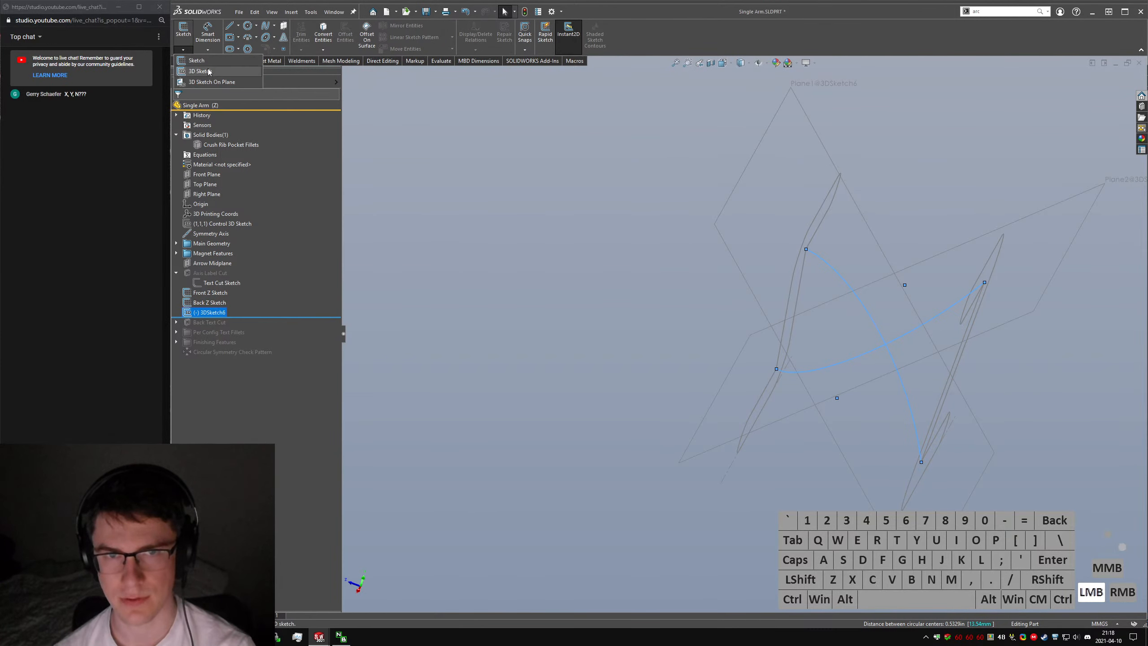
pyautogui.click(209, 72)
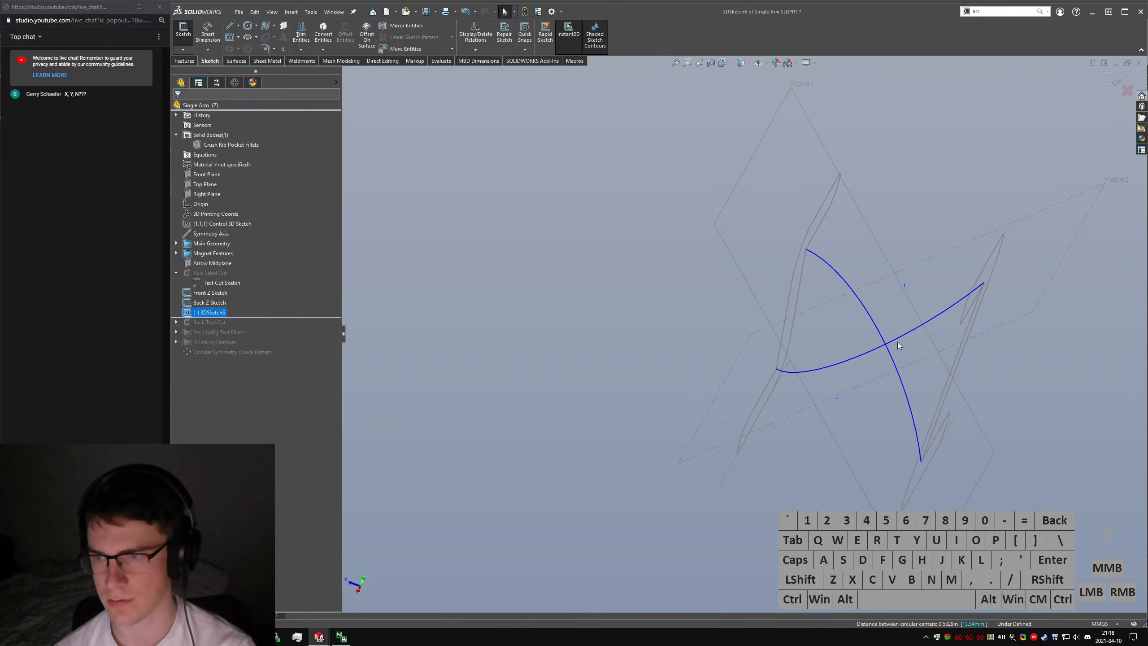
pyautogui.keyDown('ctrl'); pyautogui.click(882, 339); pyautogui.keyUp('ctrl')
pyautogui.keyDown('ctrl'); pyautogui.click(879, 331); pyautogui.keyUp('ctrl')
pyautogui.hotkey('alt', 'q')
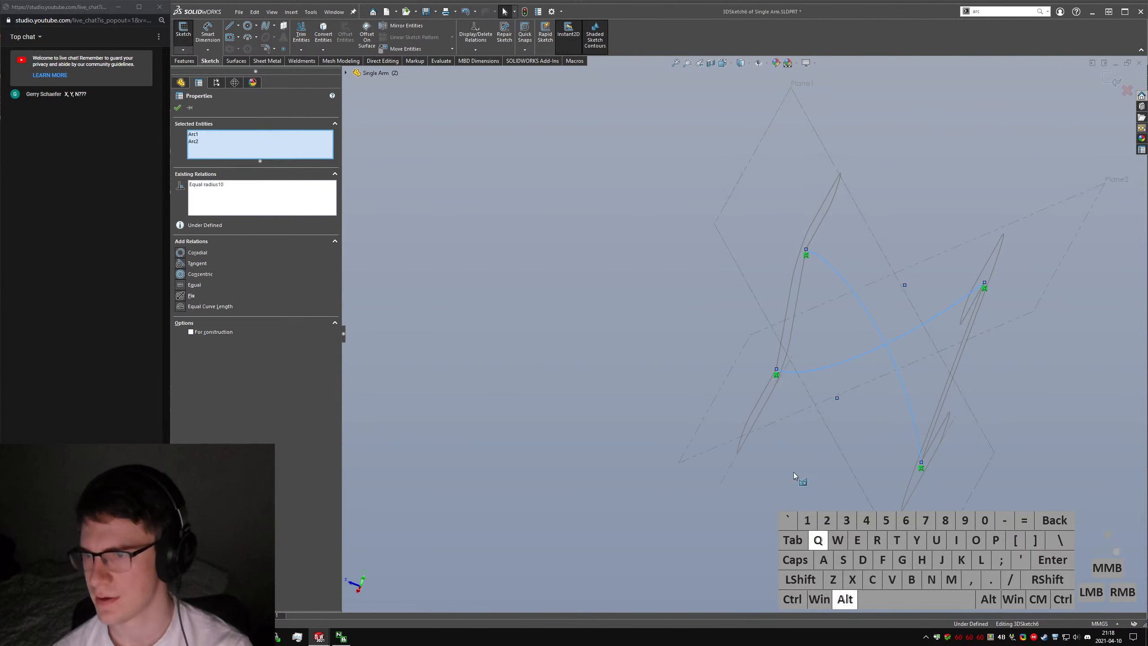
pyautogui.click(776, 515)
pyautogui.moveTo(776, 517); pyautogui.dragTo(852, 299, button='middle')
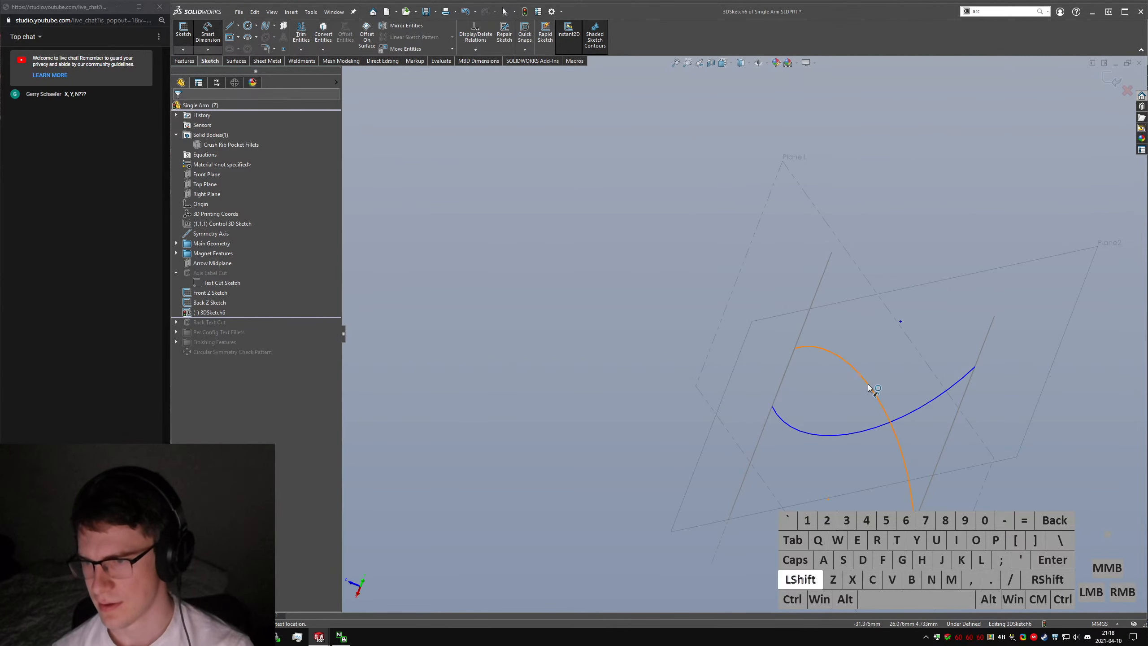
pyautogui.keyDown('shift'); pyautogui.click(845, 438); pyautogui.keyUp('shift')
pyautogui.keyDown('shift'); pyautogui.click(888, 398); pyautogui.keyUp('shift')
pyautogui.moveTo(880, 364); pyautogui.dragTo(861, 443, button='middle')
pyautogui.scroll(6, 859, 437)
pyautogui.scroll(-6, 770, 419)
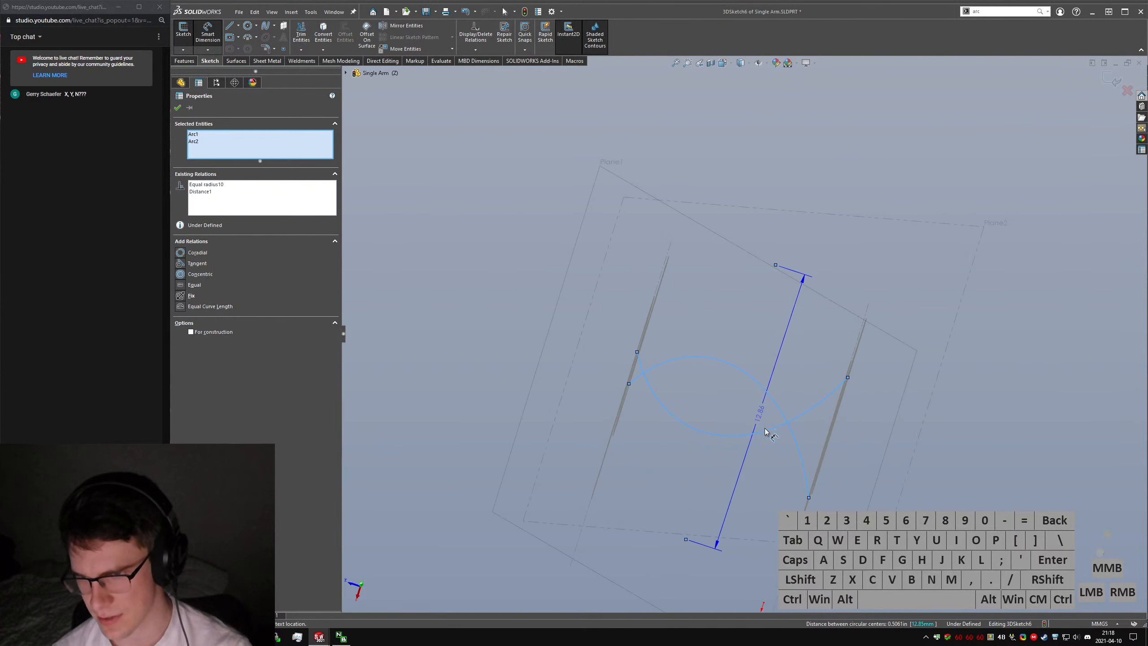
pyautogui.press('Escape')
# Place one sketch point on each of the two arcs, between its left end and the place where the arcs cross.
pyautogui.moveTo(722, 398); pyautogui.dragTo(752, 319, button='middle')
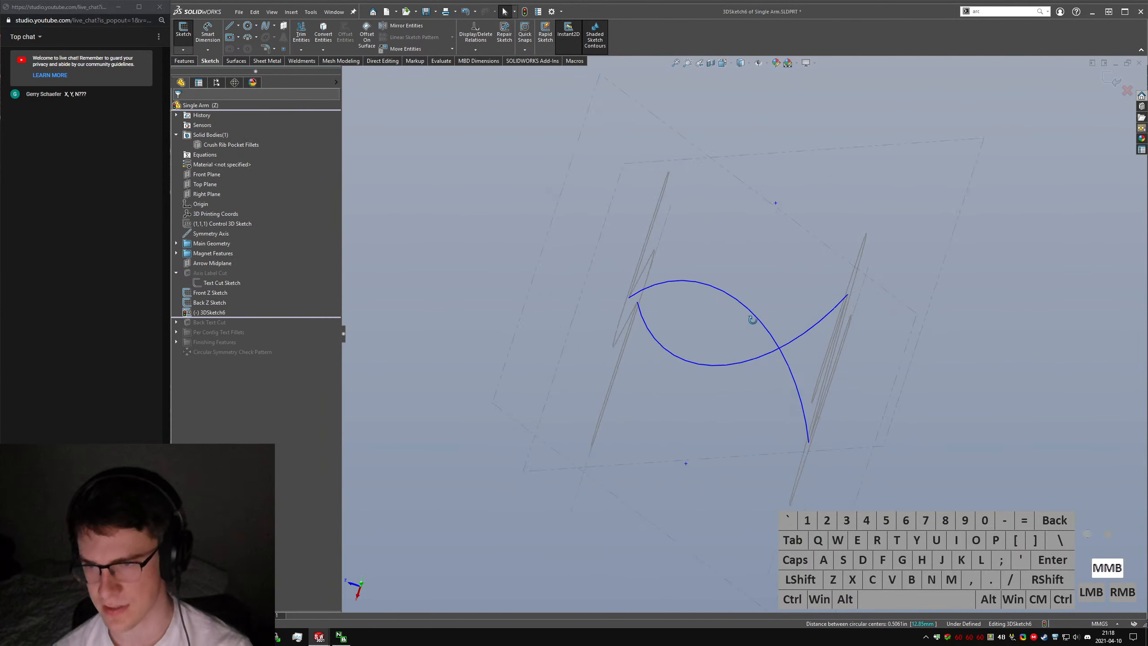
pyautogui.click(284, 50)
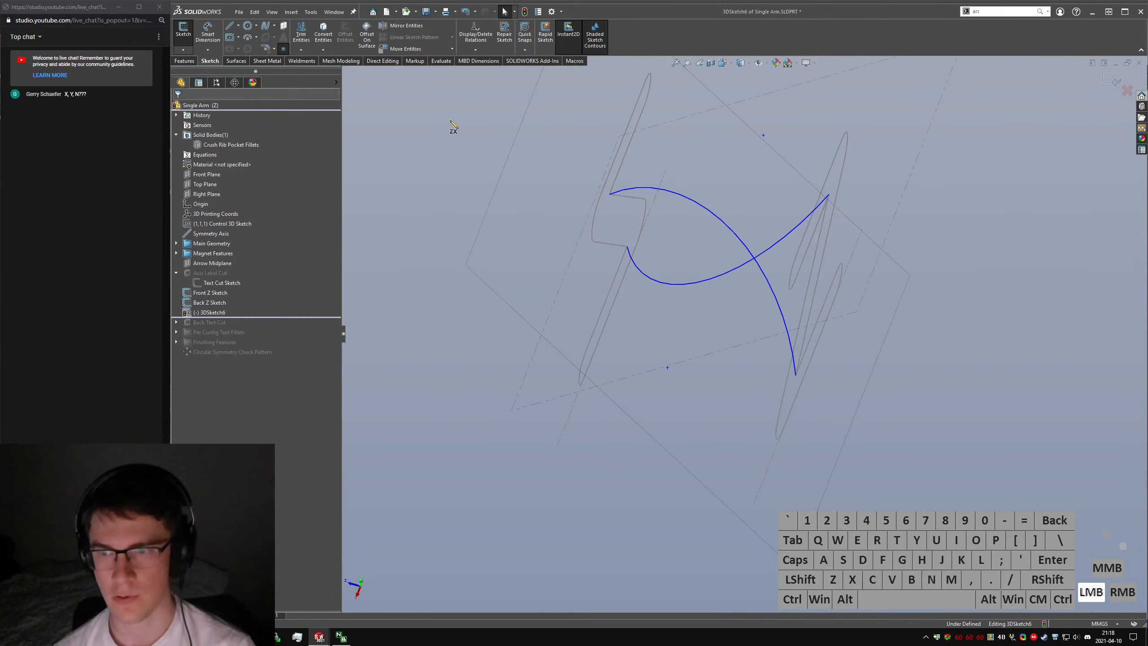
pyautogui.click(727, 225)
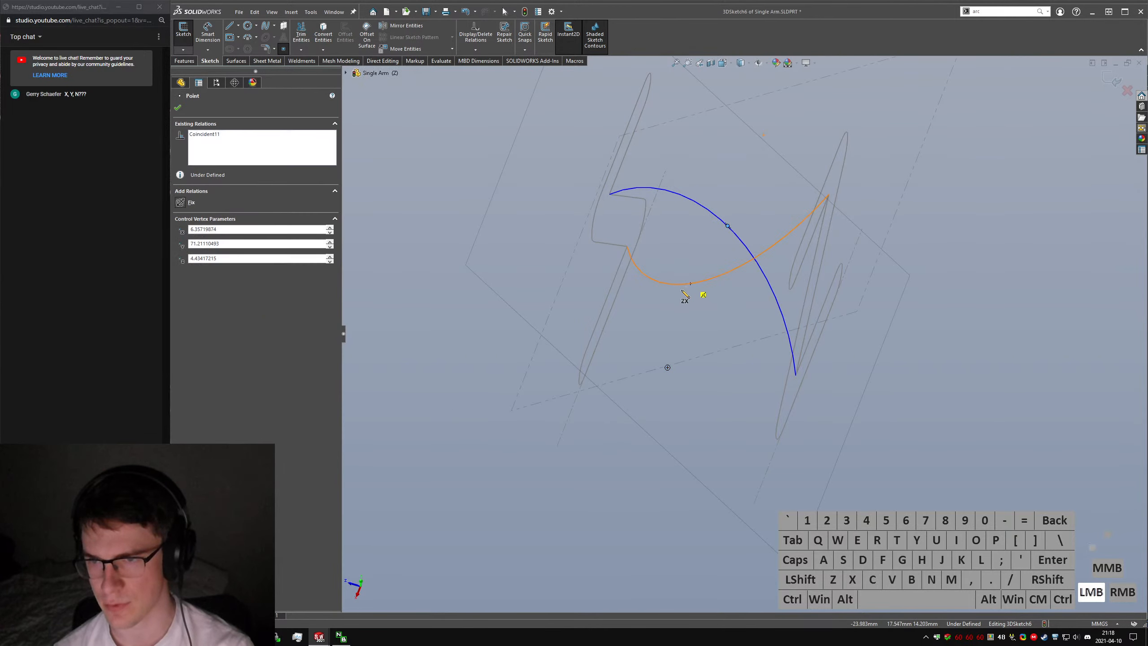
pyautogui.click(702, 281)
pyautogui.press('Escape')
# Dimension the distance between the two points on the arcs at 3 mm, and exit the 3D sketch.
pyautogui.moveTo(833, 336); pyautogui.dragTo(825, 201, button='right')
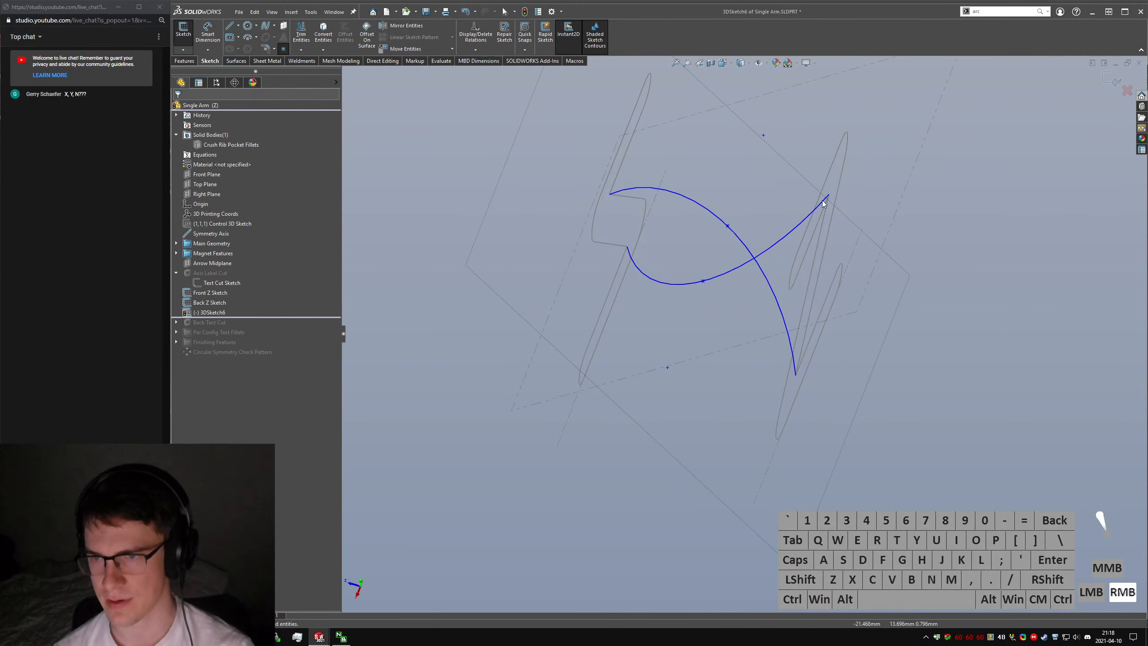
pyautogui.click(728, 227)
pyautogui.click(705, 280)
pyautogui.click(700, 245)
pyautogui.click(821, 273)
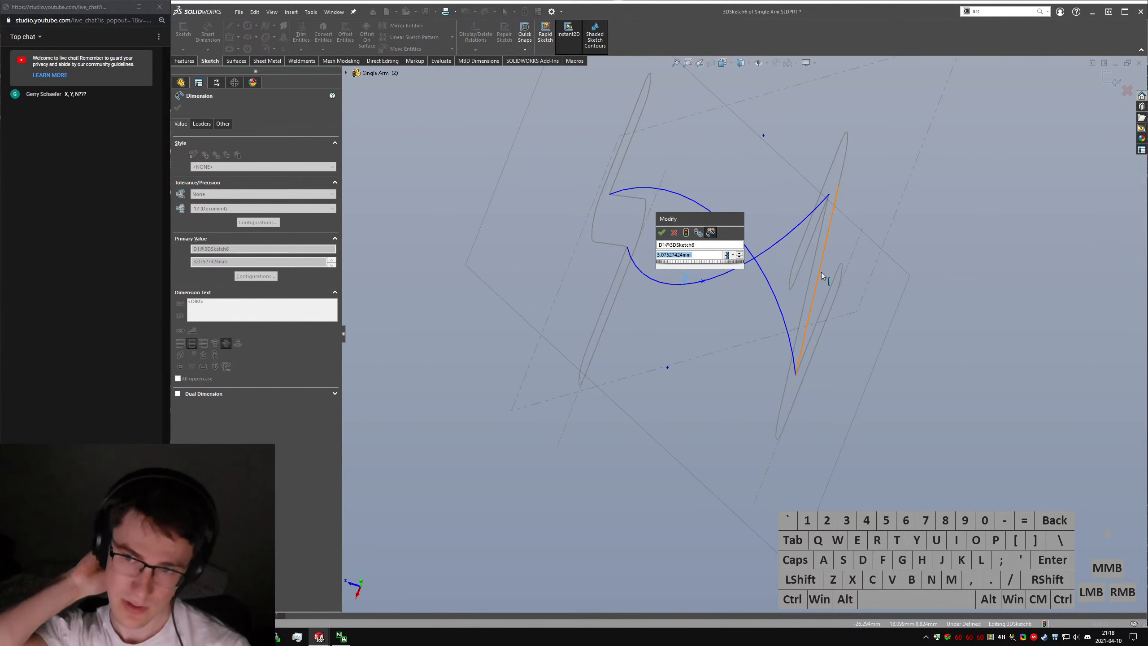
pyautogui.write('3')
pyautogui.press('Return')
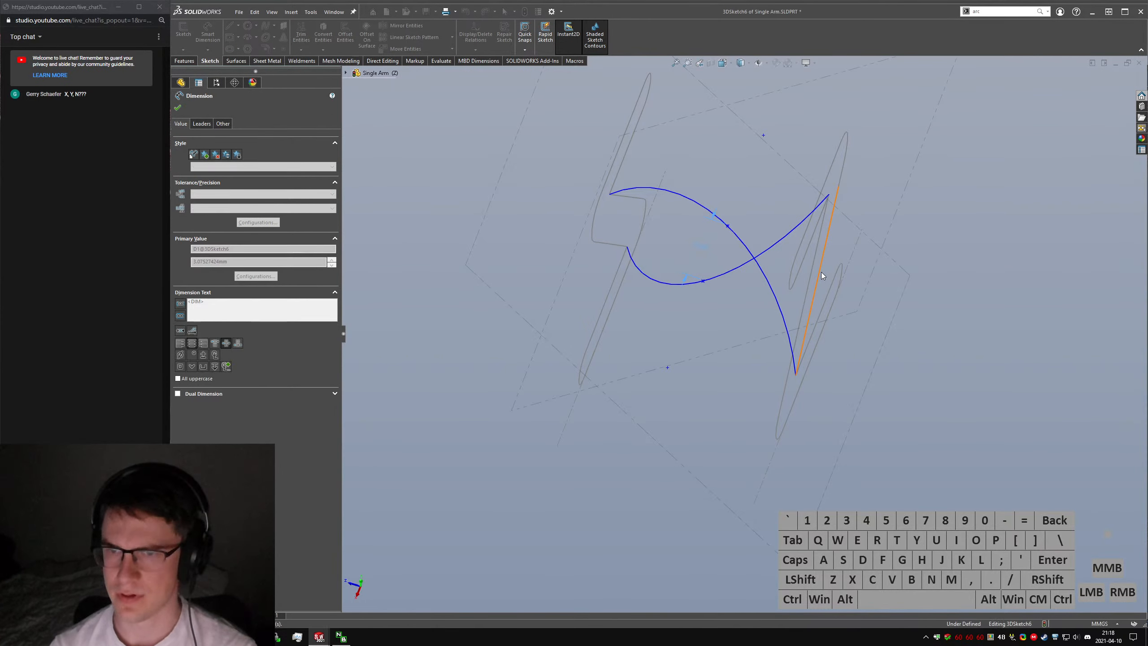
pyautogui.press('Escape')
pyautogui.click(183, 31)
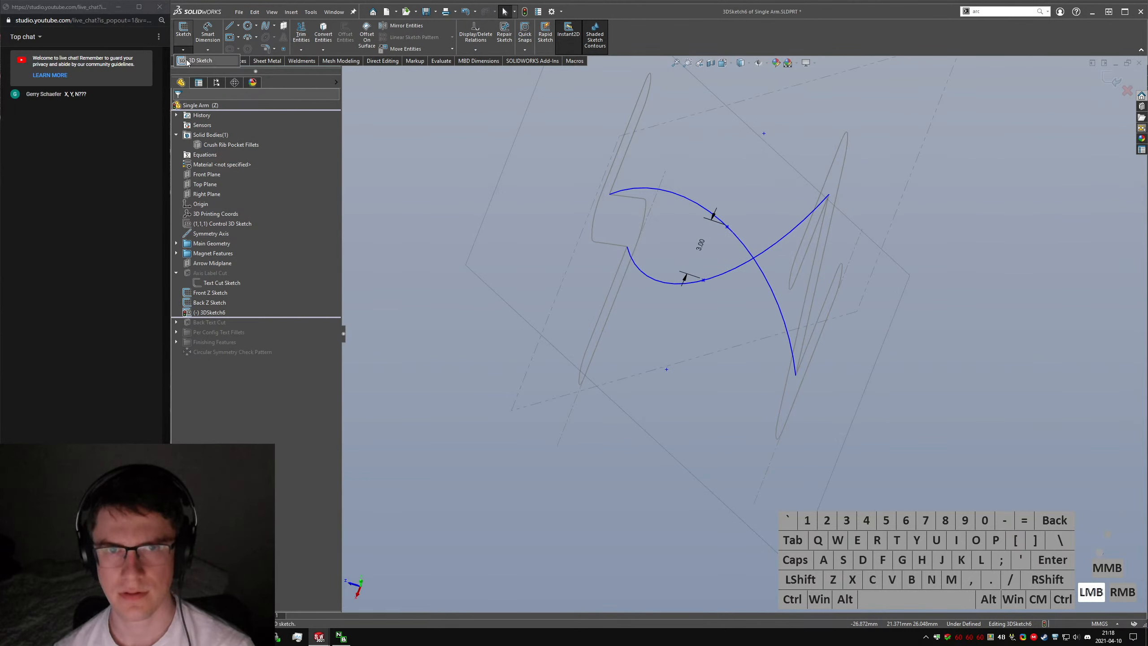
# Check the angle between the front Z's two diagonal lines and examine them face-on.
pyautogui.keyDown('ctrl'); pyautogui.click(626, 196); pyautogui.keyUp('ctrl')
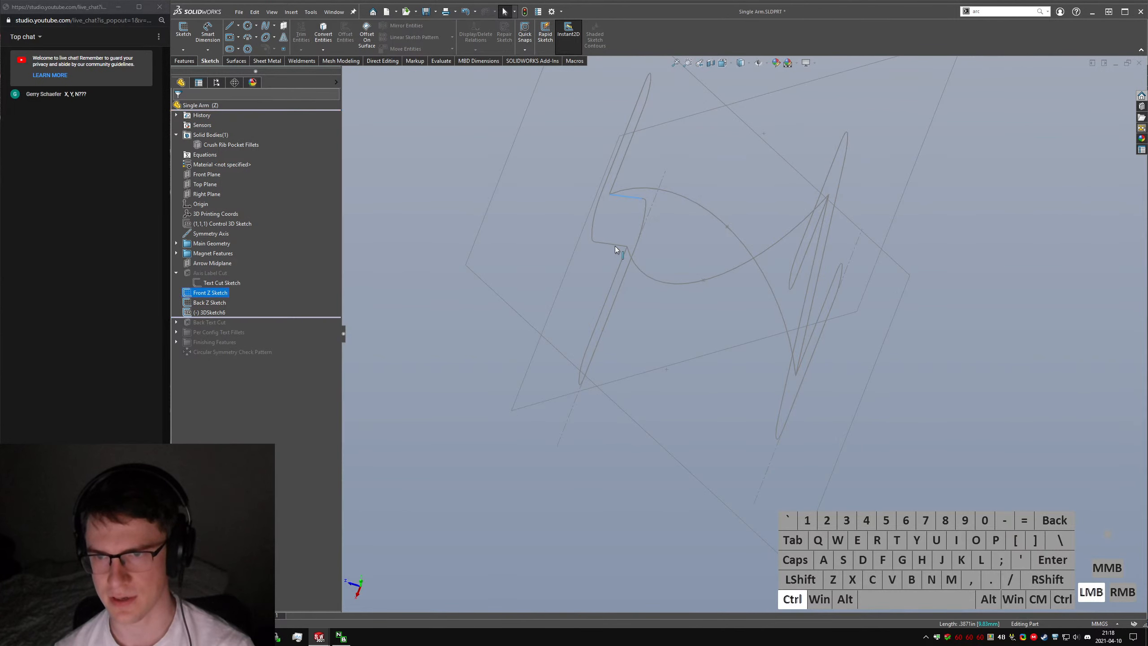
pyautogui.keyDown('ctrl'); pyautogui.click(605, 244); pyautogui.keyUp('ctrl')
pyautogui.keyDown('ctrl'); pyautogui.moveTo(604, 244); pyautogui.dragTo(705, 187, button='middle'); pyautogui.keyUp('ctrl')
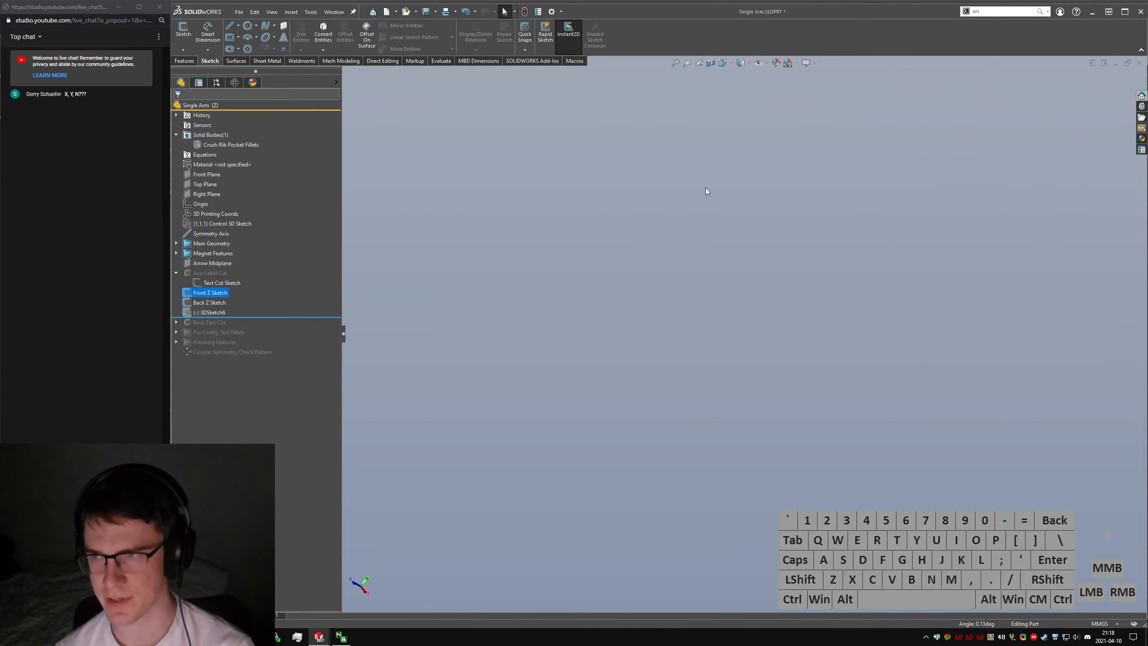
pyautogui.scroll(8, 858, 243)
pyautogui.scroll(-6, 866, 286)
pyautogui.moveTo(867, 286)
pyautogui.mouseDown(button='middle')
pyautogui.moveTo(925, 256)
pyautogui.moveTo(792, 305)
pyautogui.moveTo(743, 290)
pyautogui.moveTo(861, 409)
pyautogui.mouseUp(button='middle')
pyautogui.scroll(-6, 792, 305)
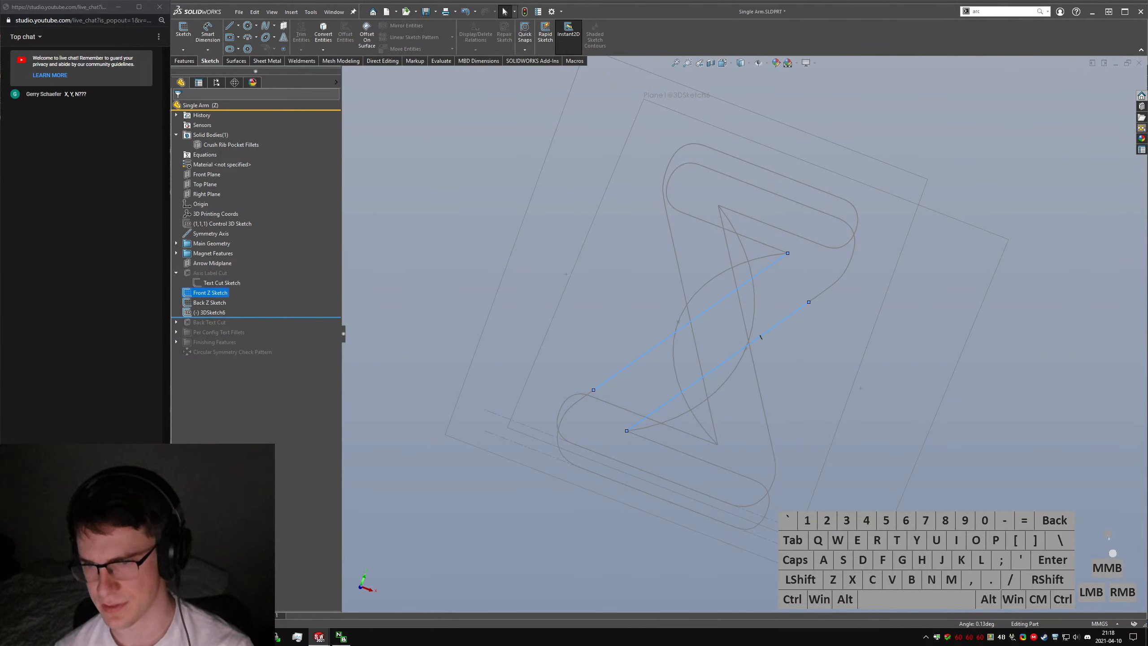
# Measure the distance between the two endpoints at the lower end of the front Z's diagonal lines.
pyautogui.click(626, 431)
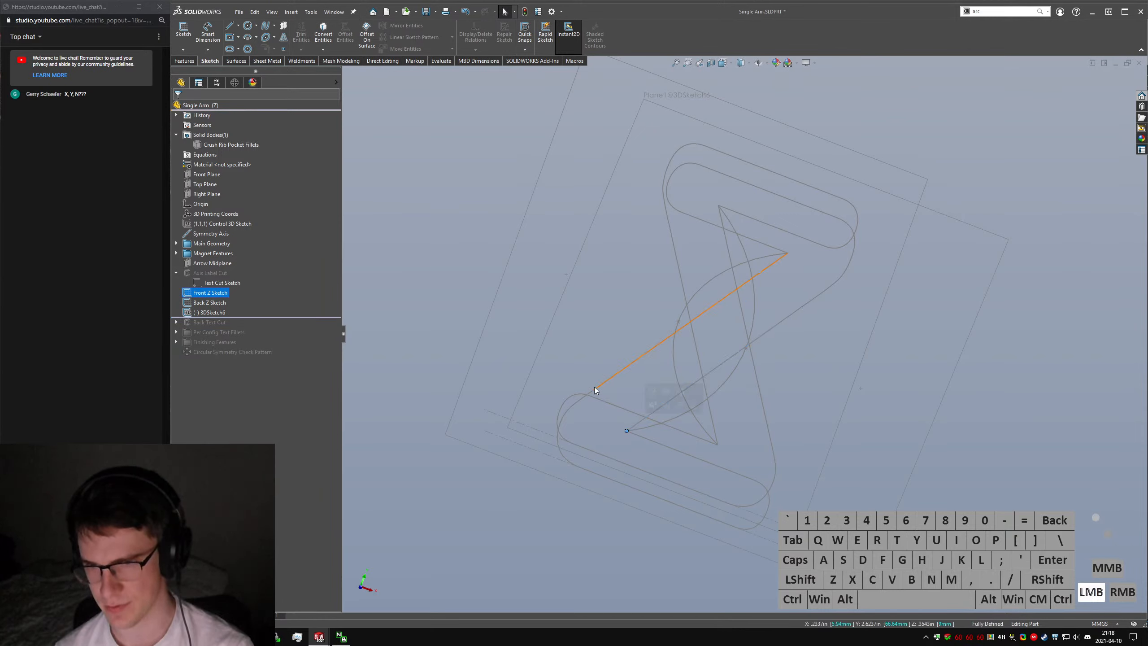
pyautogui.keyDown('ctrl'); pyautogui.click(594, 390); pyautogui.keyUp('ctrl')
pyautogui.press('m')
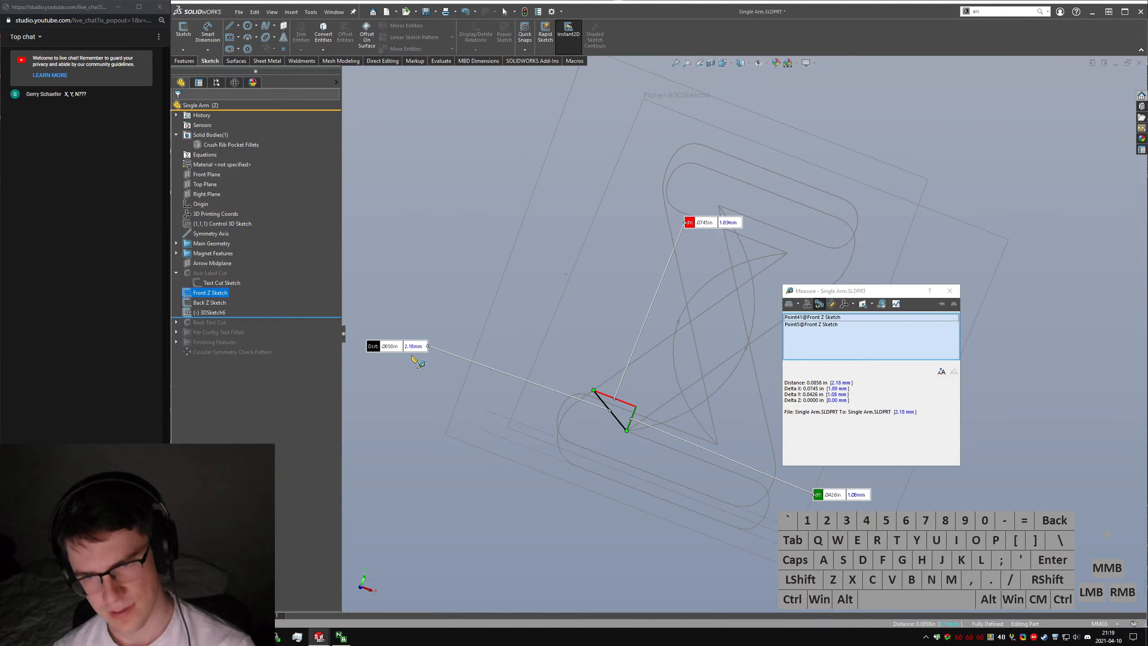
pyautogui.press('Escape')
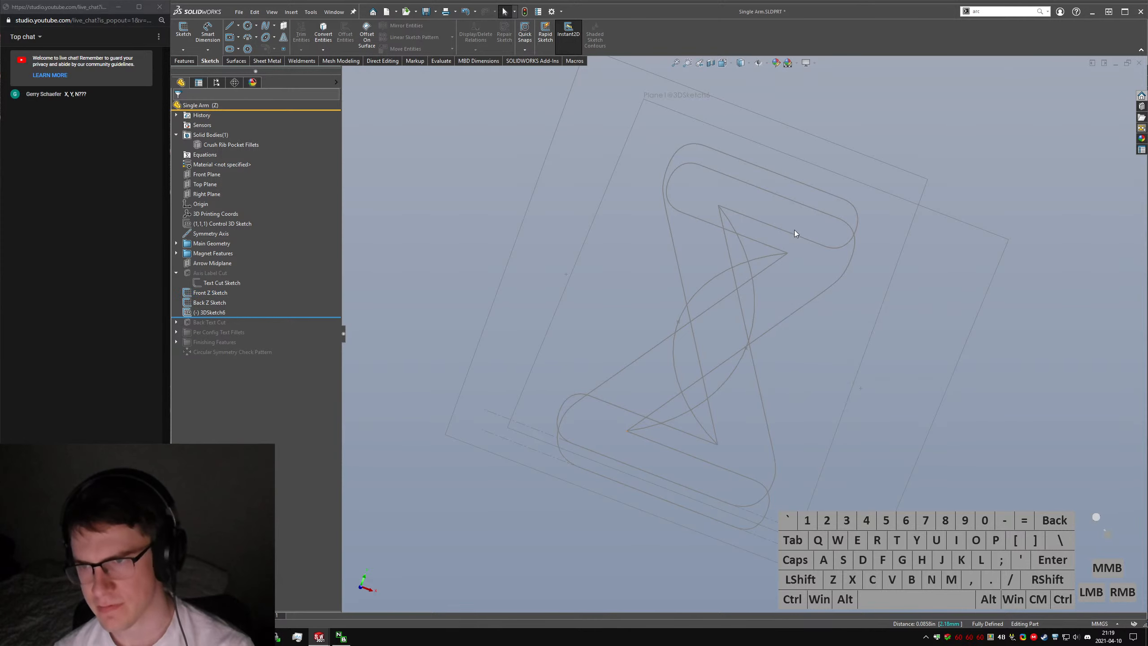
# Measure the thickness of the front Z's upper bar and of its lower bar.
pyautogui.keyDown('ctrl'); pyautogui.click(752, 186); pyautogui.keyUp('ctrl')
pyautogui.keyDown('ctrl'); pyautogui.click(712, 228); pyautogui.keyUp('ctrl')
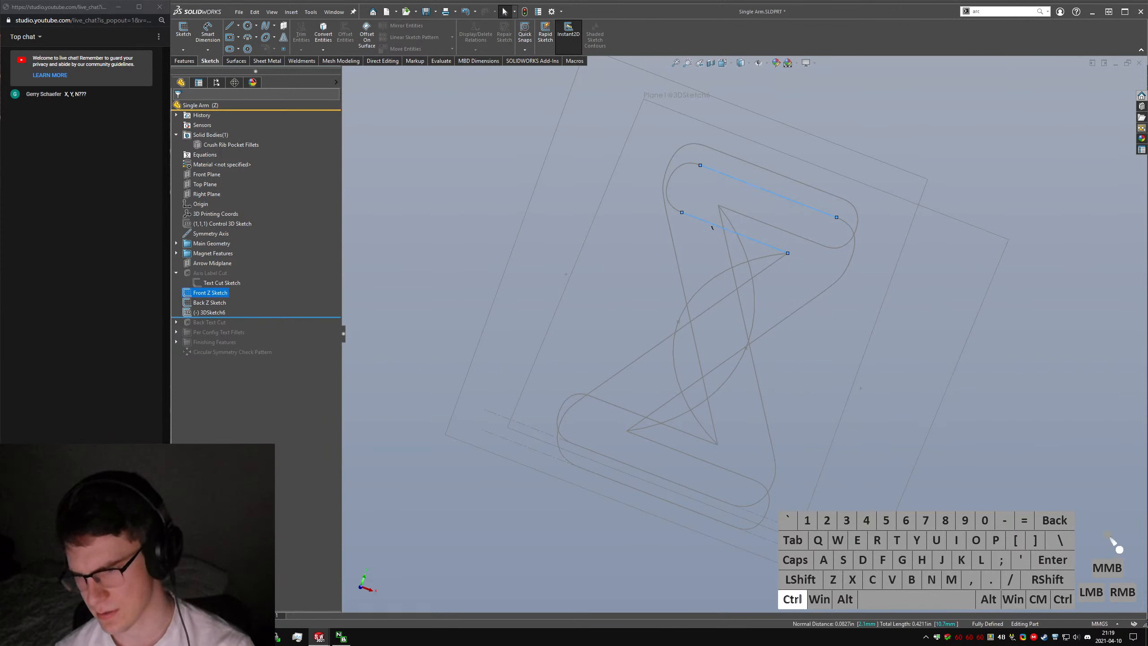
pyautogui.press('m')
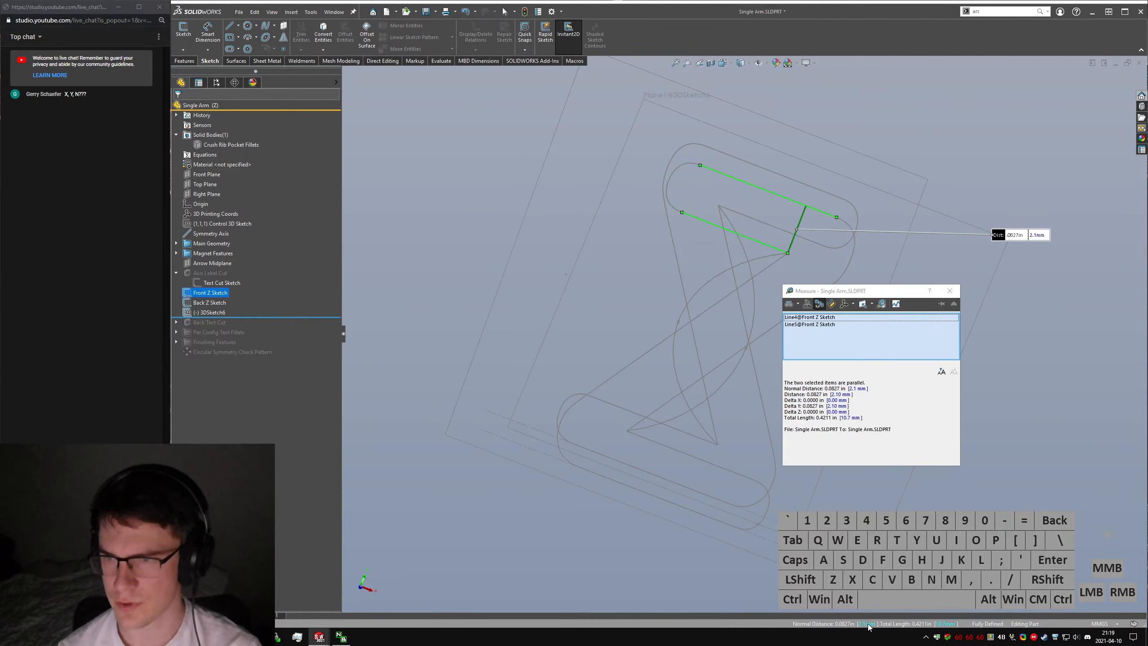
pyautogui.press('Escape')
pyautogui.click(696, 458)
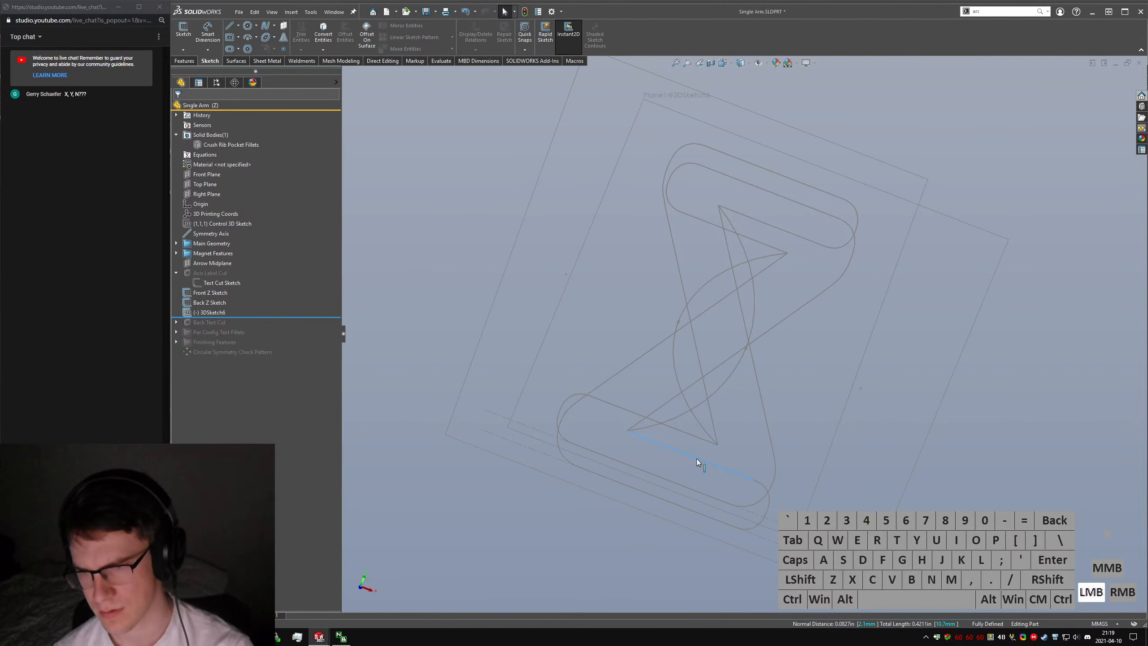
pyautogui.keyDown('ctrl'); pyautogui.click(671, 505); pyautogui.keyUp('ctrl')
pyautogui.press('m')
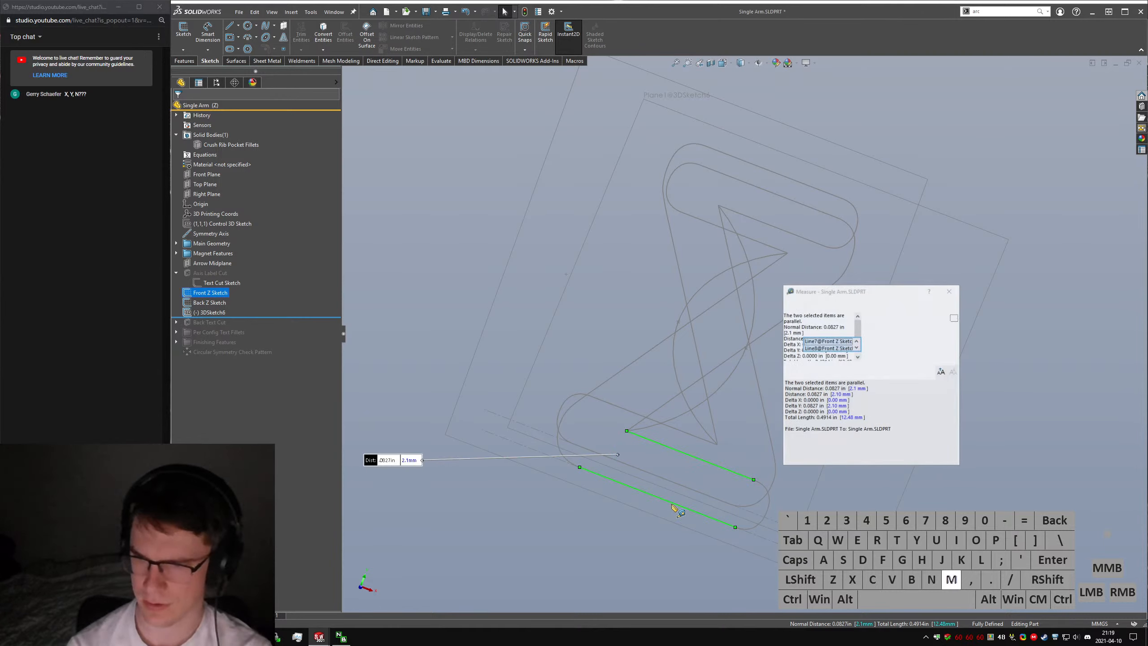
pyautogui.press('Escape')
# Measure the diagonal stroke's width at the front Z's upper end, from the outer line's endpoint to the opposite diagonal line.
pyautogui.click(718, 327)
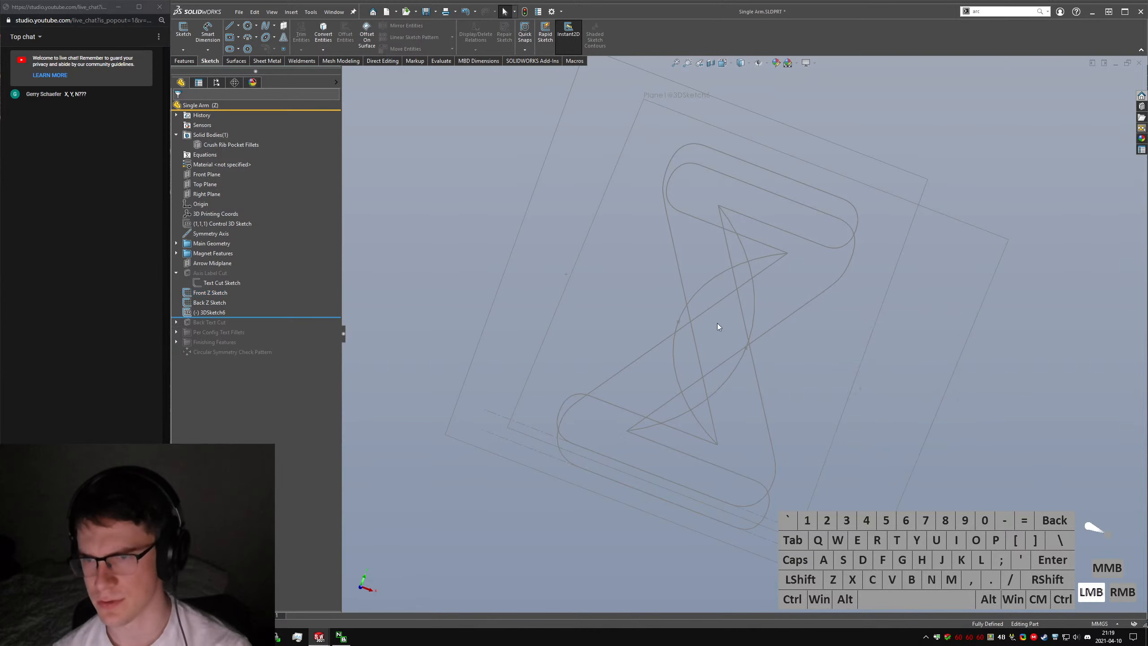
pyautogui.click(712, 311)
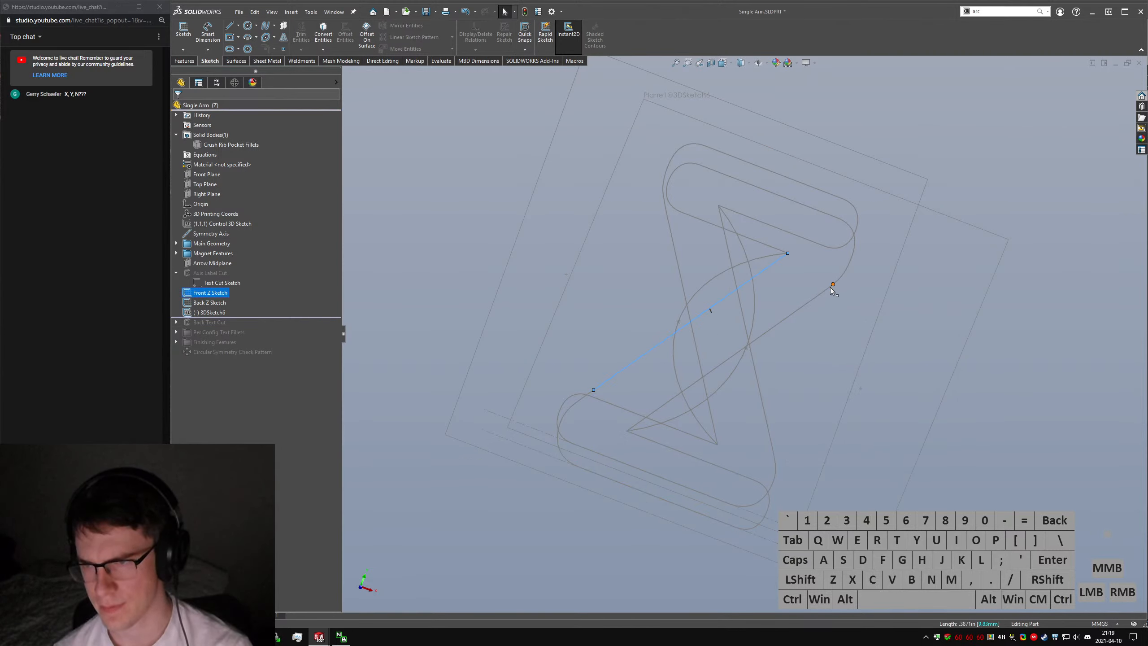
pyautogui.click(809, 302)
pyautogui.keyDown('ctrl'); pyautogui.click(781, 257); pyautogui.keyUp('ctrl')
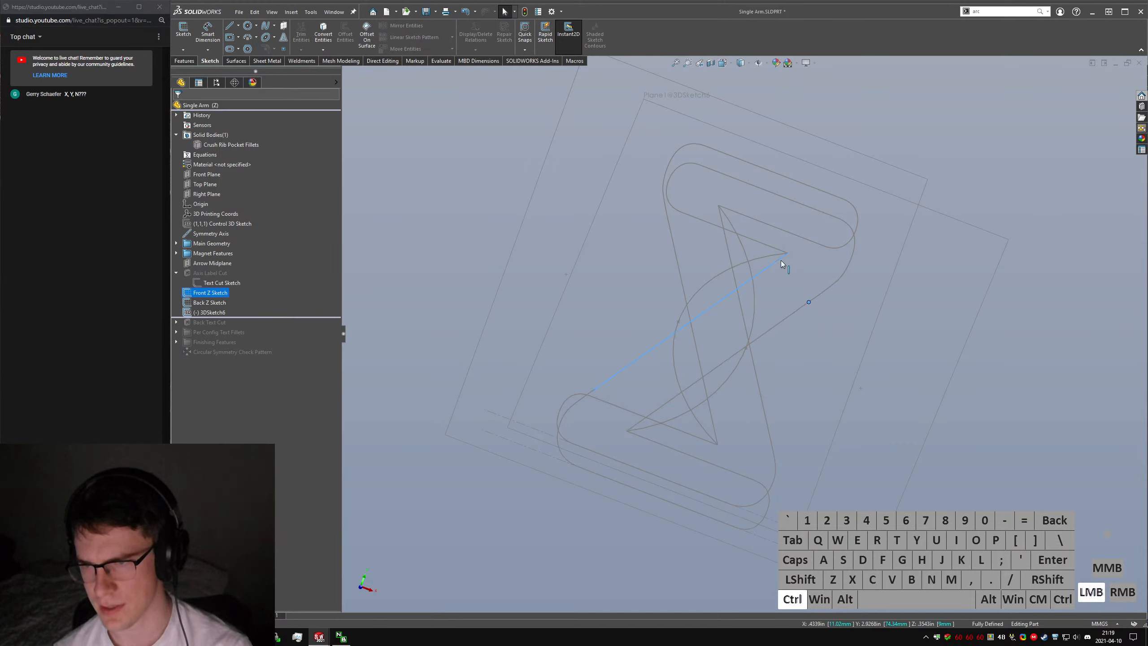
pyautogui.press('m')
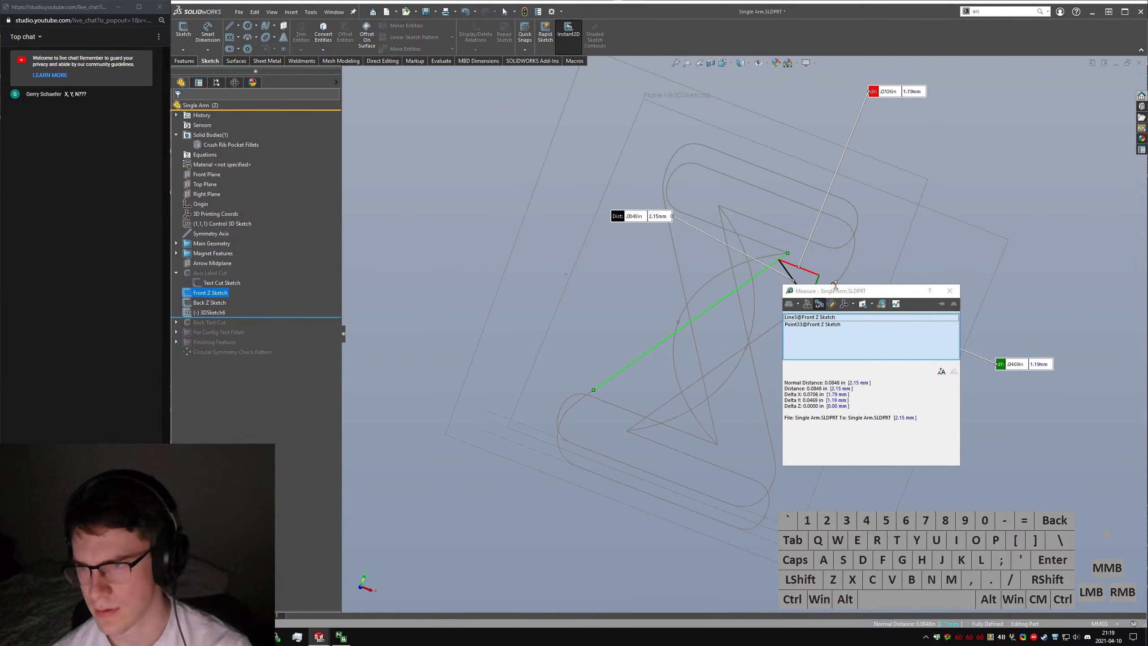
pyautogui.moveTo(836, 293); pyautogui.dragTo(1006, 334)
pyautogui.press('Escape')
pyautogui.press('Escape')
# Measure the diagonal stroke's width at the front Z's lower end, from the lower inner corner to the opposite diagonal line.
pyautogui.click(626, 430)
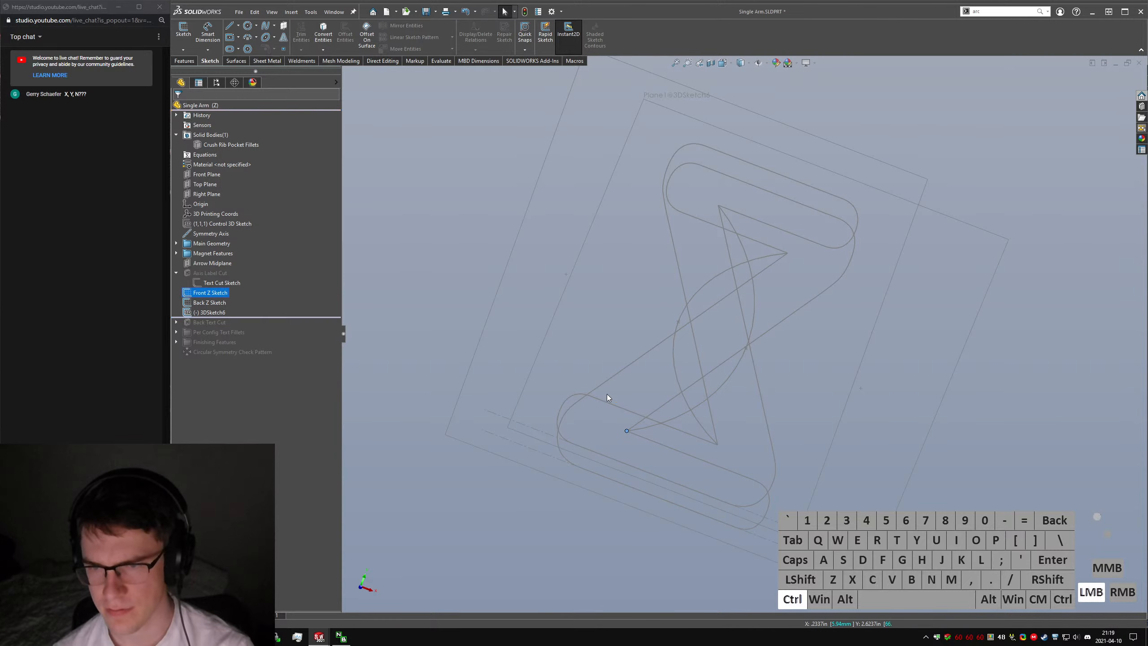
pyautogui.keyDown('ctrl'); pyautogui.click(608, 379); pyautogui.keyUp('ctrl')
pyautogui.press('m')
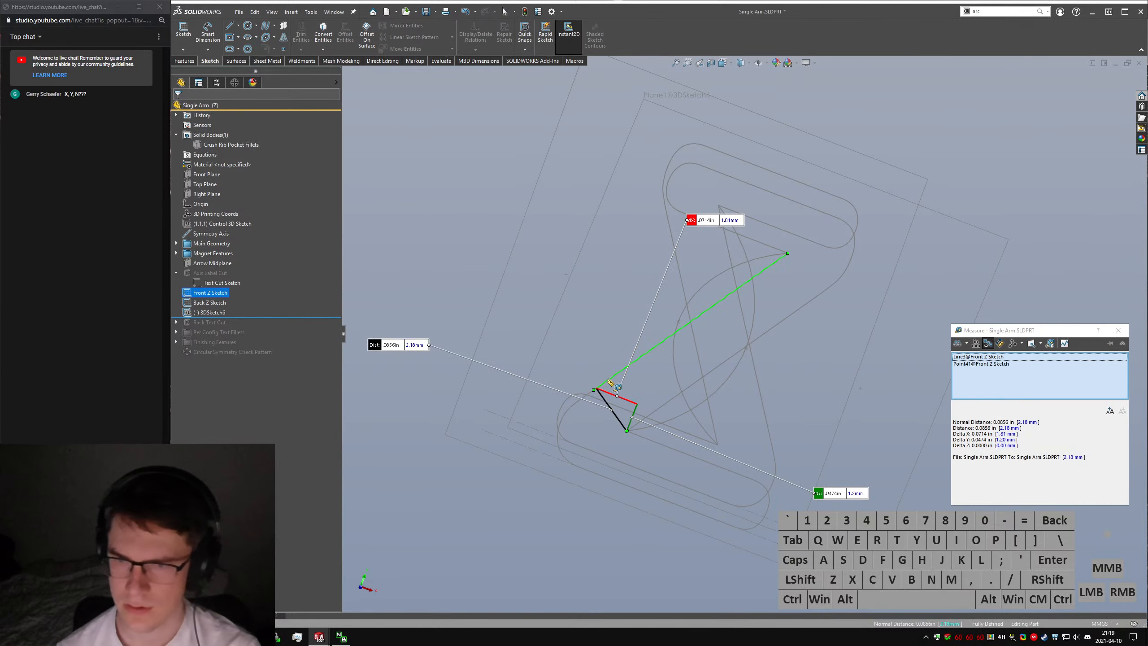
pyautogui.press('Escape')
pyautogui.click(751, 313)
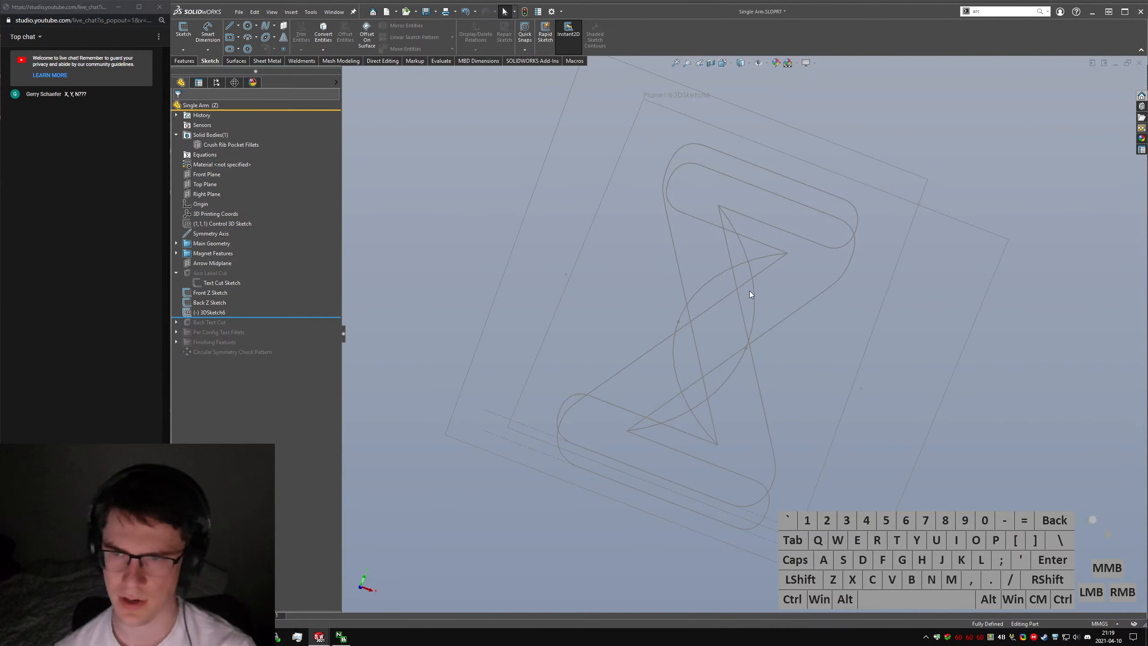
# Reopen the 3D sketch, set the distance between the two arc points to 2.15 mm, and exit the sketch.
pyautogui.moveTo(745, 323)
pyautogui.mouseDown(button='middle')
pyautogui.moveTo(666, 377)
pyautogui.moveTo(593, 305)
pyautogui.mouseUp(button='middle')
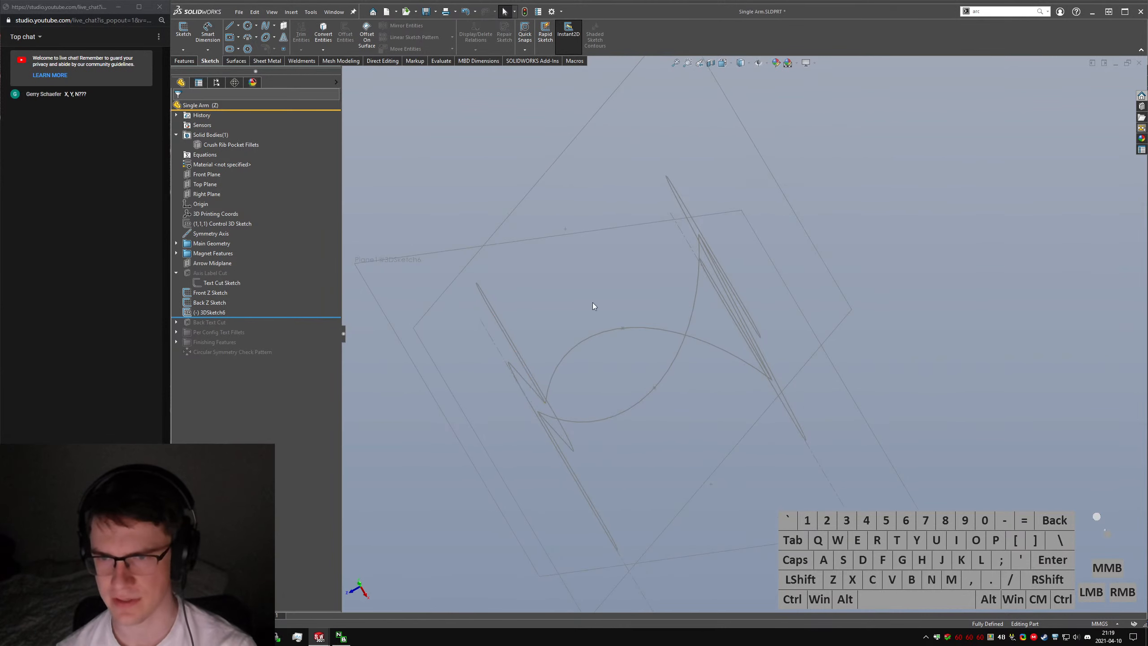
pyautogui.click(217, 315)
pyautogui.click(220, 299)
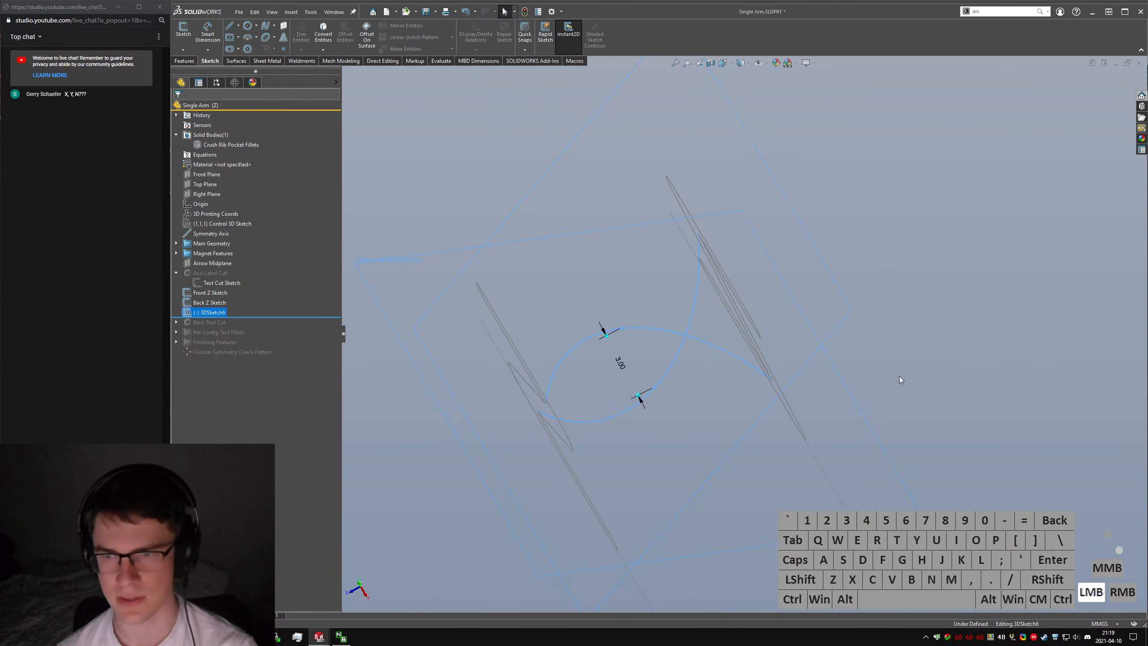
pyautogui.click(619, 367)
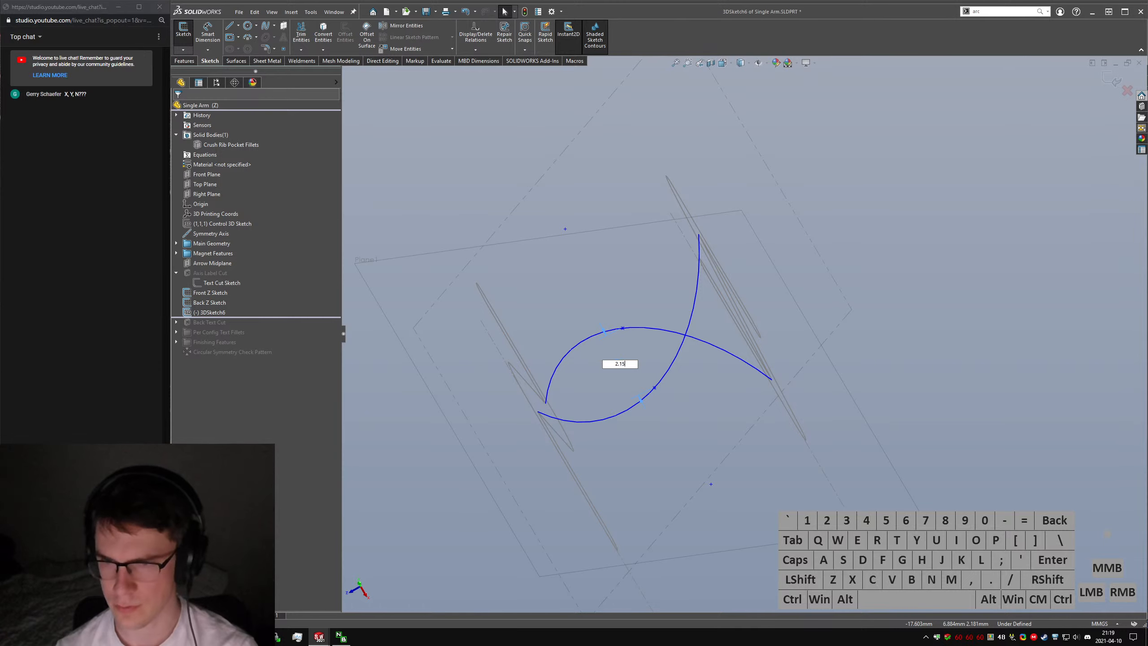
pyautogui.press('Return')
pyautogui.click(184, 33)
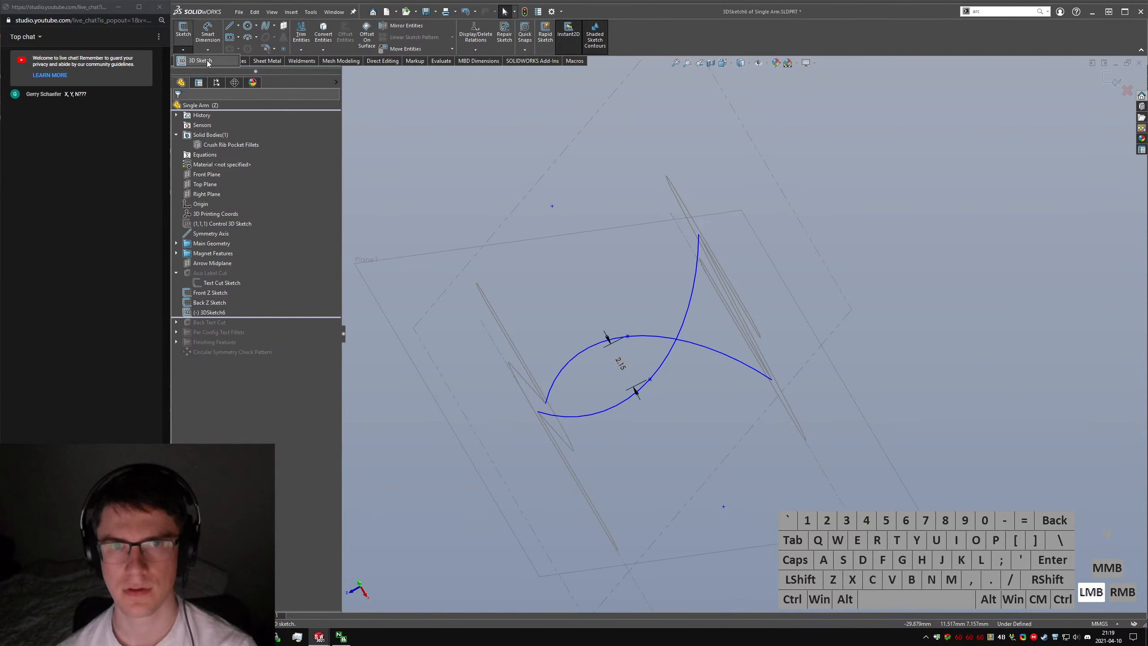
# Reopen the 3D sketch, try reshaping the arcs linking the two Z outlines by moving them directly, and undo the change.
pyautogui.click(225, 311)
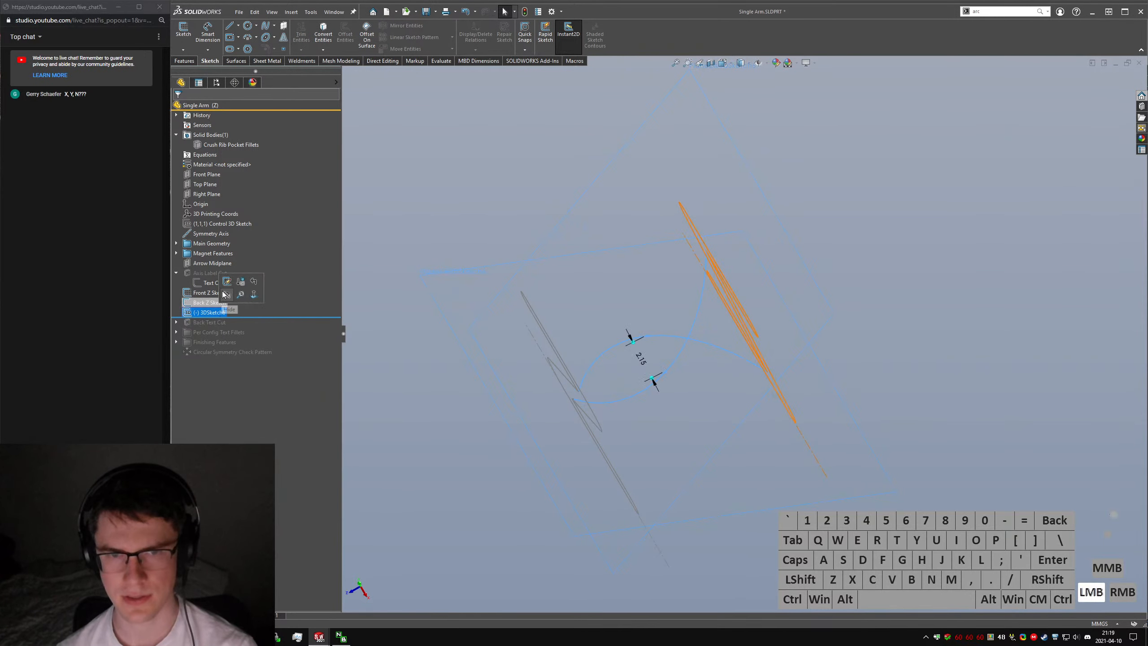
pyautogui.click(226, 281)
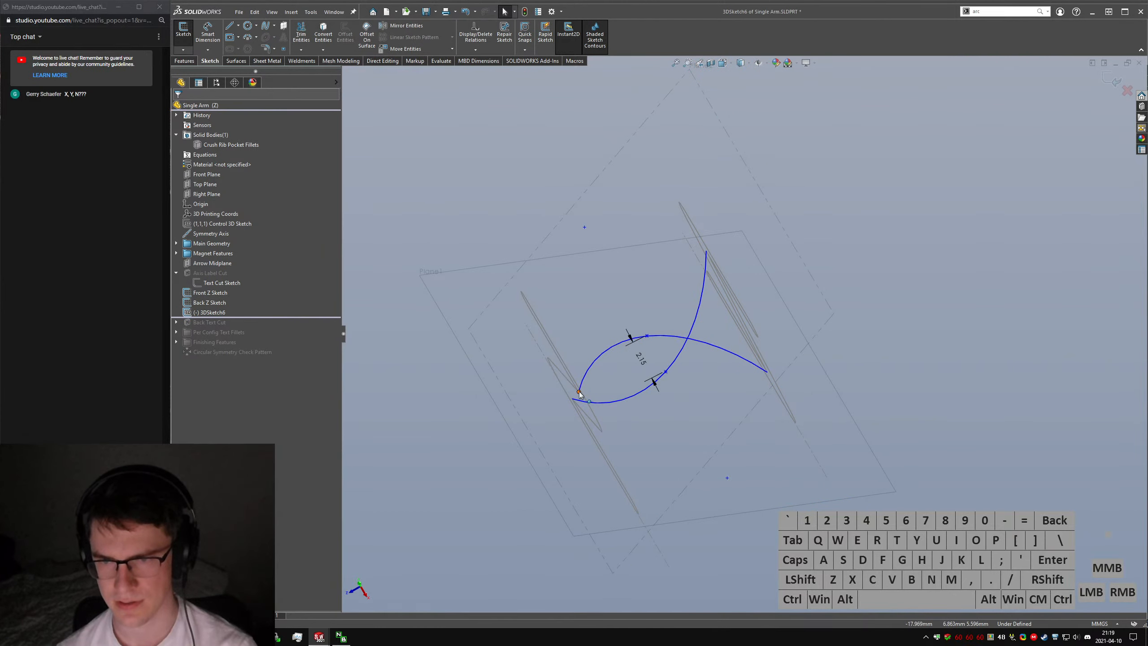
pyautogui.click(603, 352)
pyautogui.moveTo(608, 281); pyautogui.dragTo(618, 324)
pyautogui.moveTo(618, 323); pyautogui.dragTo(688, 361, button='middle')
pyautogui.scroll(-3, 705, 390)
pyautogui.hotkey('ctrl', 'z')
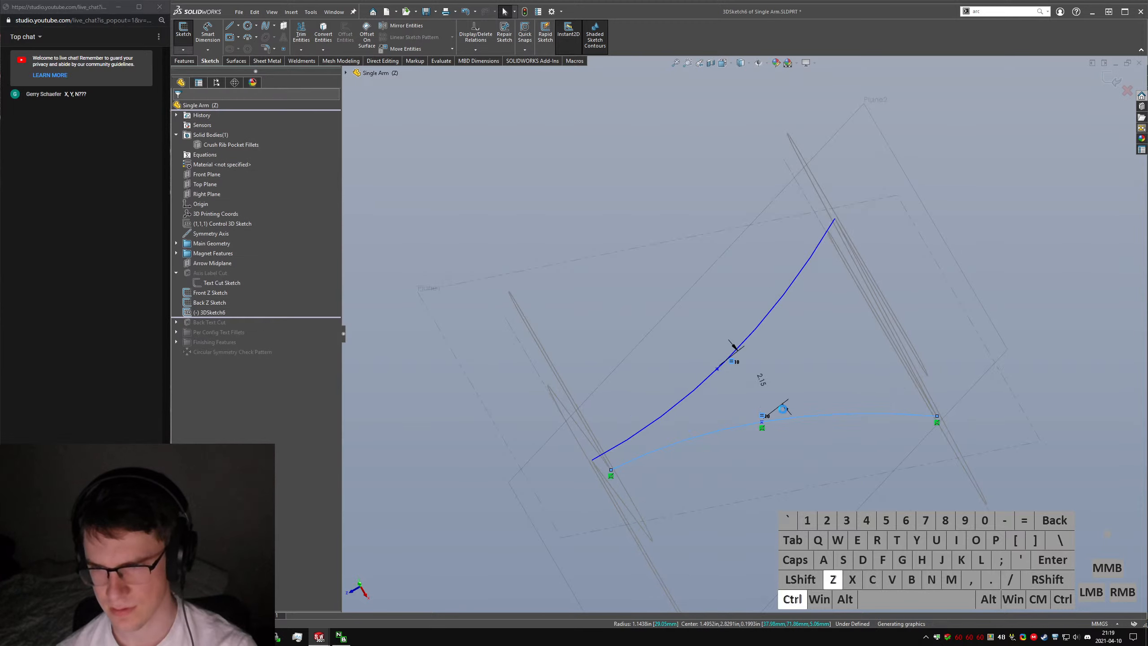
# Examine the relations of the upper arc and those available between the lower arc and its dimensioned point.
pyautogui.click(782, 410)
pyautogui.moveTo(783, 410); pyautogui.dragTo(746, 276, button='middle')
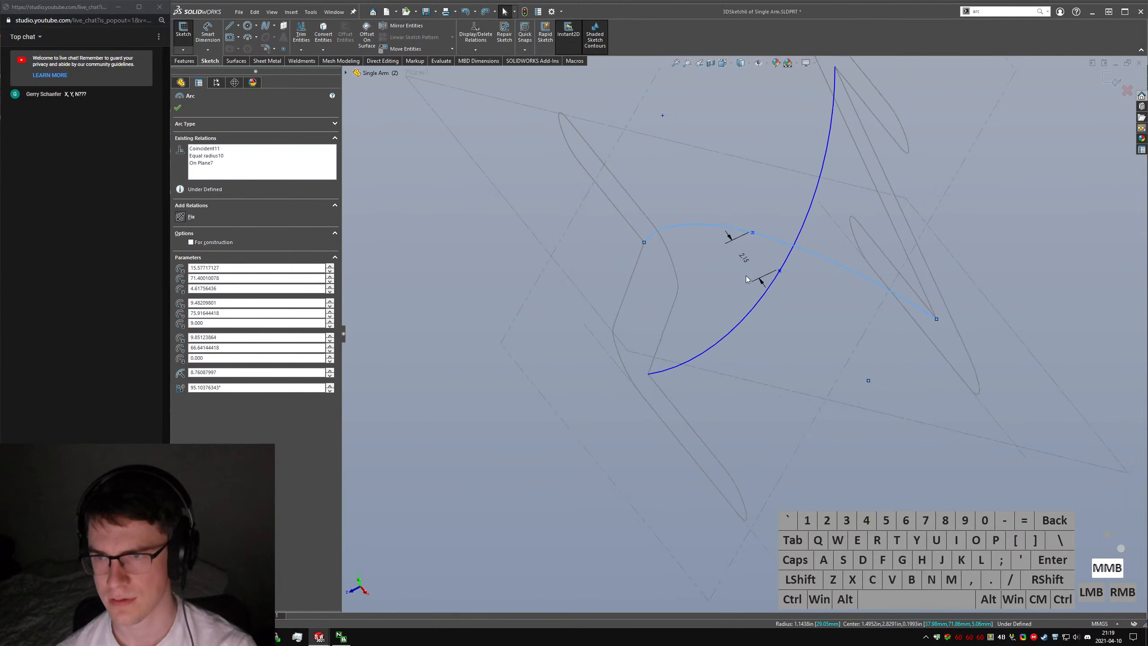
pyautogui.moveTo(780, 271)
pyautogui.mouseDown()
pyautogui.moveTo(795, 289)
pyautogui.moveTo(802, 262)
pyautogui.moveTo(788, 279)
pyautogui.mouseUp()
pyautogui.keyDown('ctrl'); pyautogui.click(729, 233); pyautogui.keyUp('ctrl')
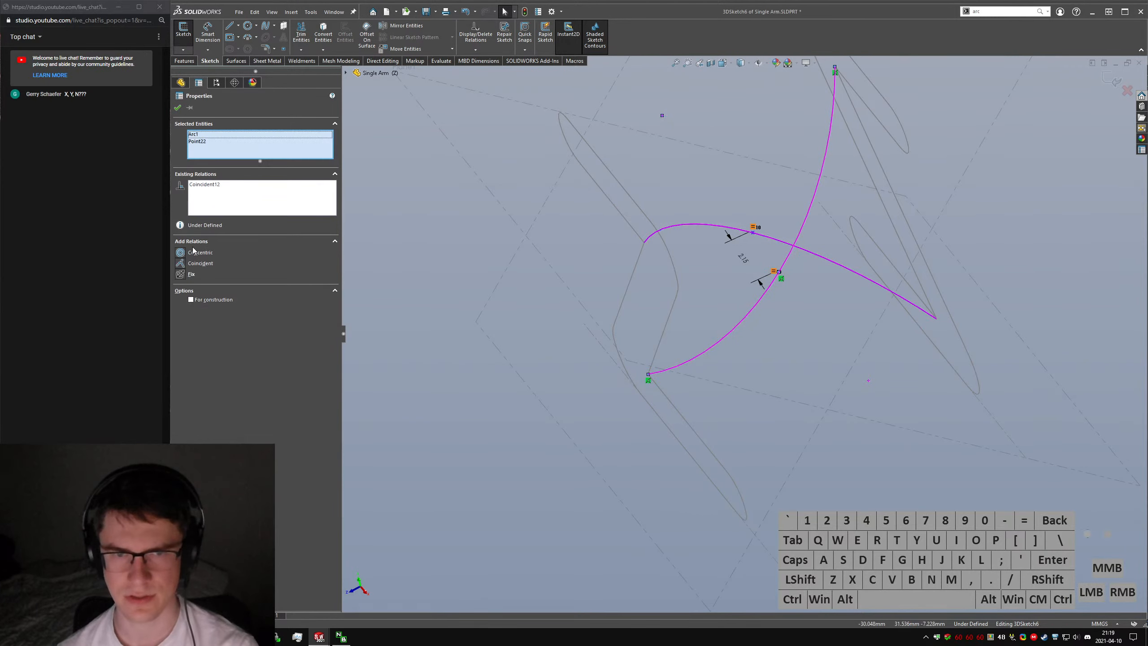
pyautogui.click(803, 281)
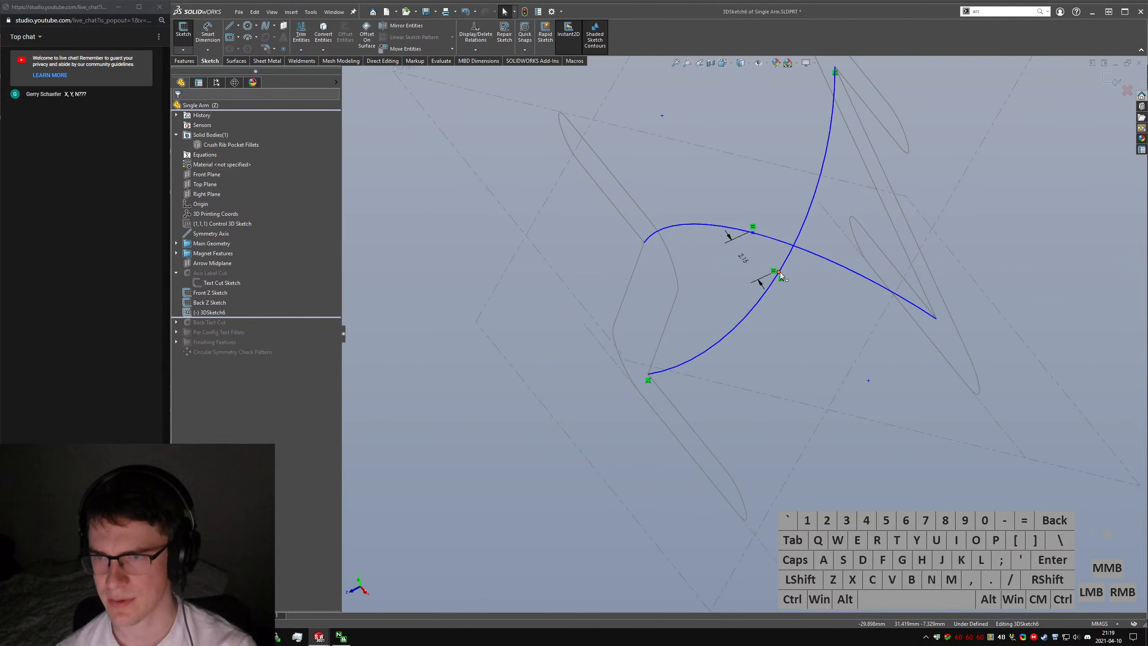
# Try repositioning the lower arc's dimensioned point along its arc, and undo the recent sketch changes.
pyautogui.moveTo(779, 272)
pyautogui.mouseDown()
pyautogui.moveTo(777, 288)
pyautogui.moveTo(774, 277)
pyautogui.mouseUp()
pyautogui.keyDown('ctrl'); pyautogui.click(775, 277); pyautogui.keyUp('ctrl')
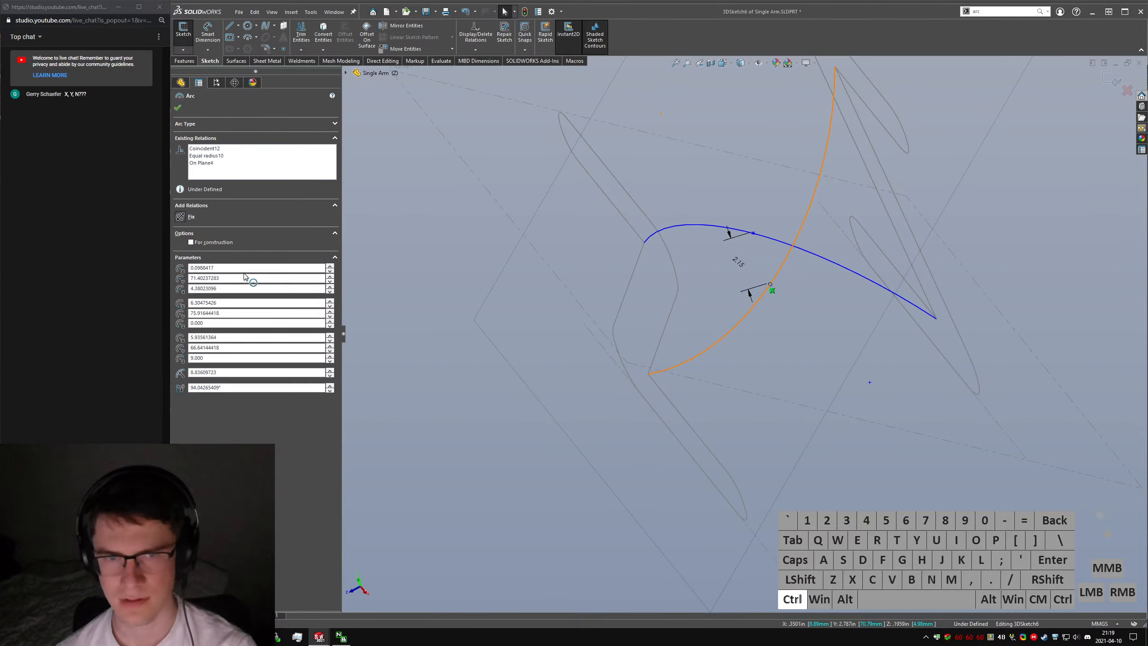
pyautogui.scroll(4, 974, 299)
pyautogui.click(974, 299)
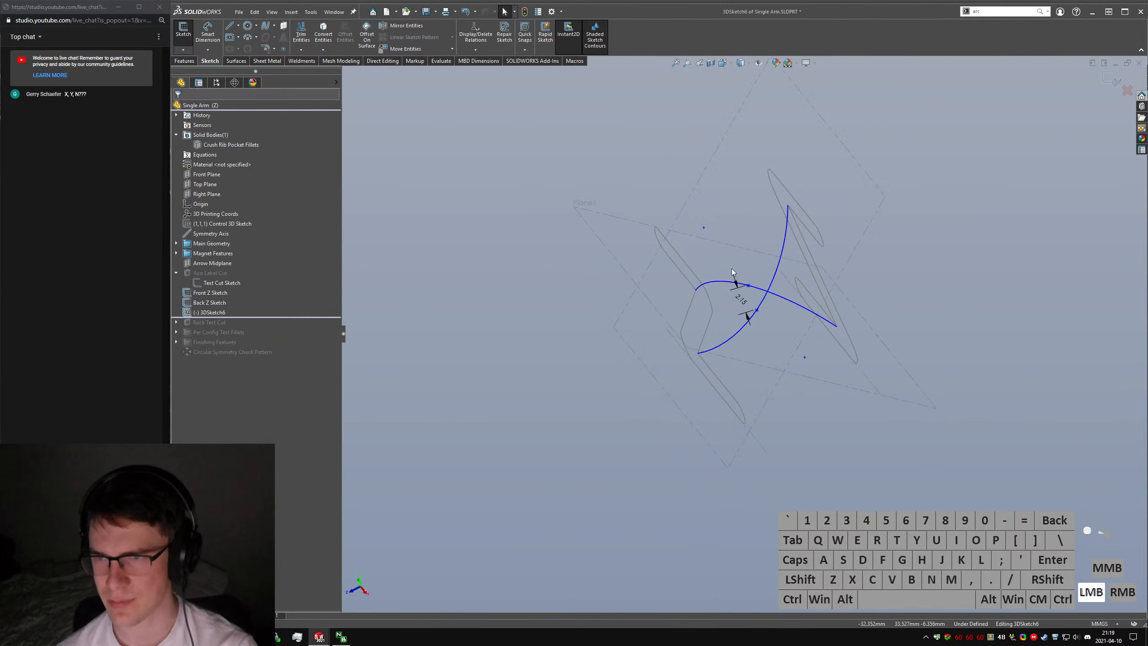
pyautogui.scroll(-1, 732, 268)
pyautogui.moveTo(732, 268)
pyautogui.mouseDown(button='middle')
pyautogui.moveTo(766, 238)
pyautogui.moveTo(725, 271)
pyautogui.mouseUp(button='middle')
pyautogui.hotkey('ctrl', 'z')
pyautogui.hotkey('ctrl', 'z')
pyautogui.hotkey('ctrl', 'z')
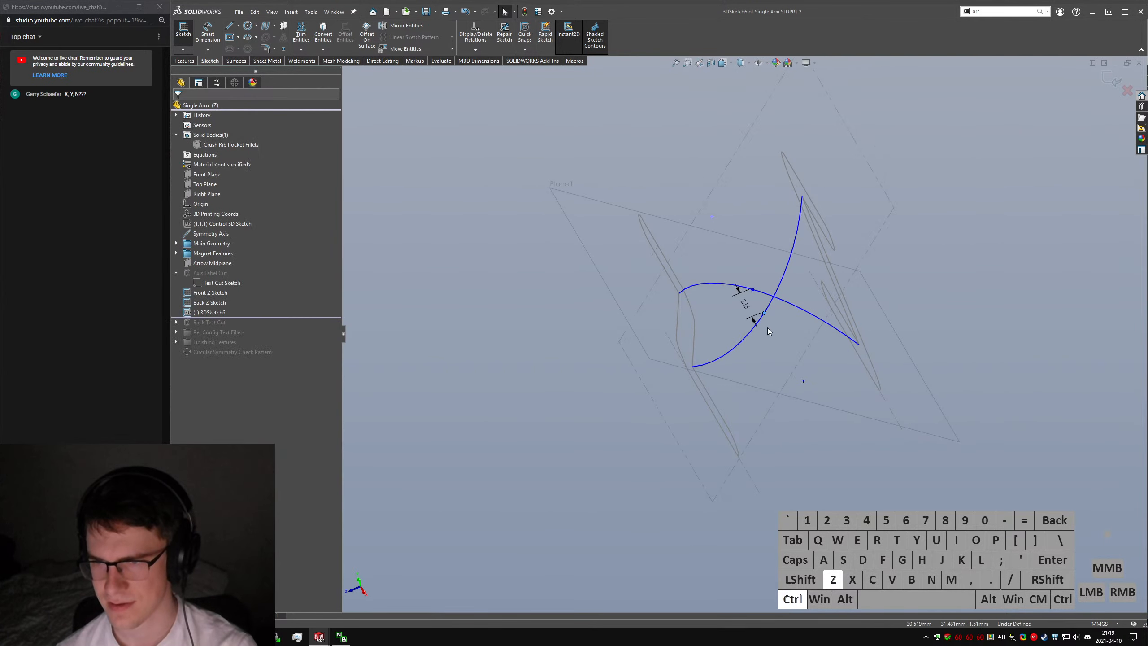
# Reopen the 3D sketch and delete the 2.15 mm dimension and the points lying on the two arcs.
pyautogui.click(206, 306)
pyautogui.click(206, 311)
pyautogui.click(211, 287)
pyautogui.click(761, 290)
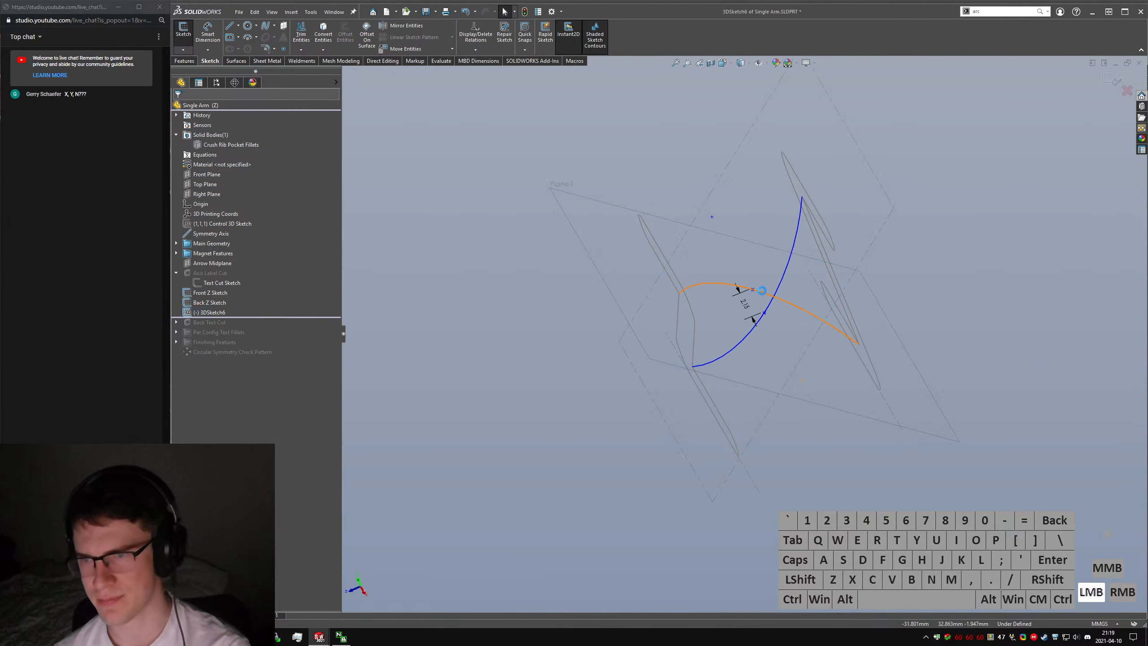
pyautogui.click(745, 304)
pyautogui.press('Delete')
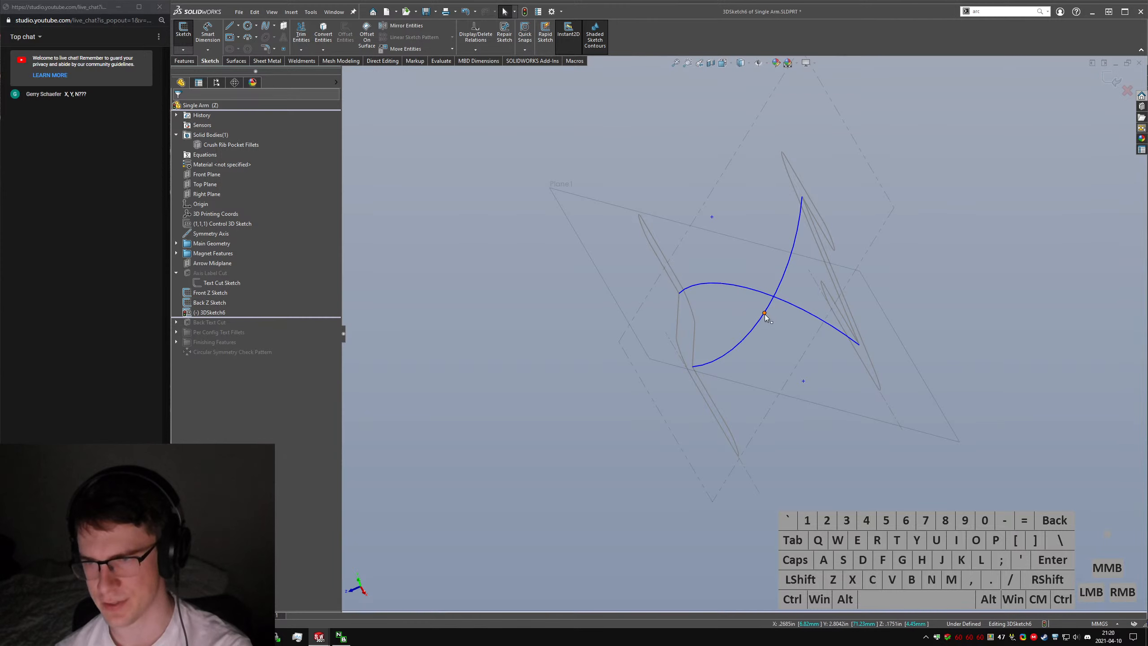
pyautogui.moveTo(764, 312); pyautogui.dragTo(787, 328)
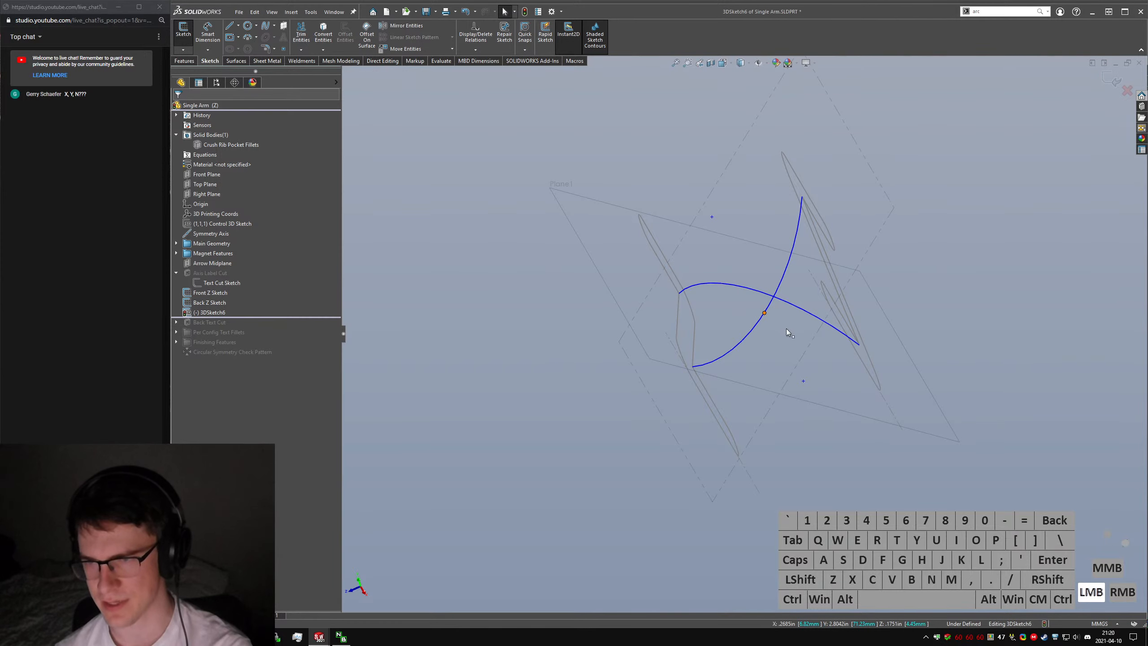
pyautogui.keyDown('ctrl'); pyautogui.click(737, 284); pyautogui.keyUp('ctrl')
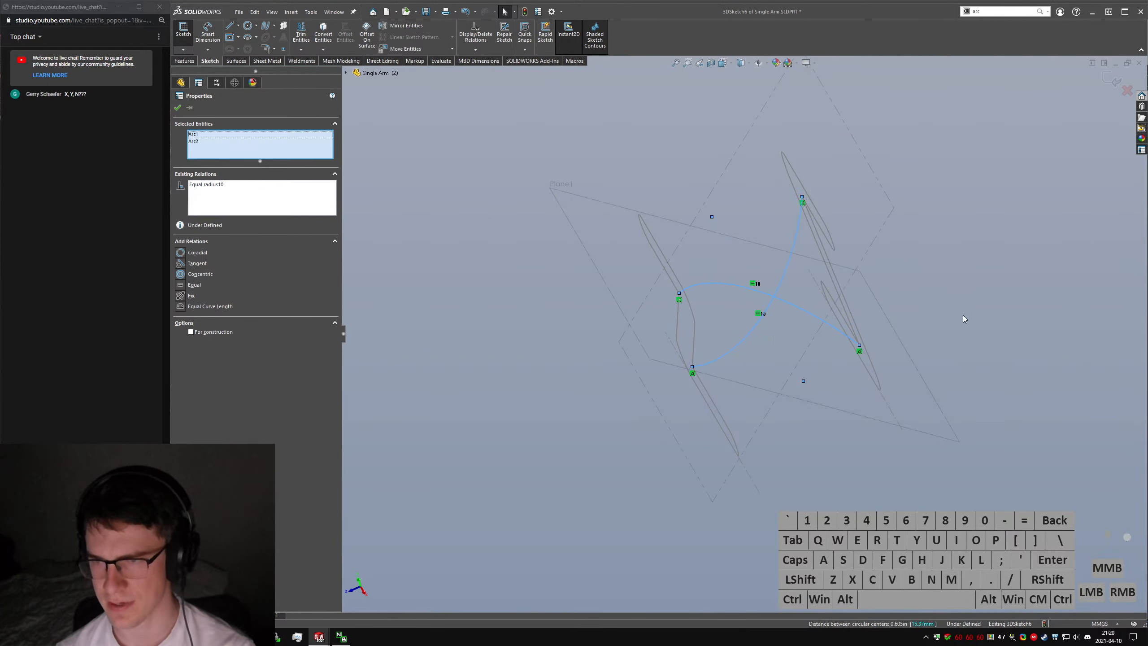
# Use the Segment command to divide the upper arc with 1 equally spaced sketch point.
pyautogui.click(986, 307)
pyautogui.write('split')
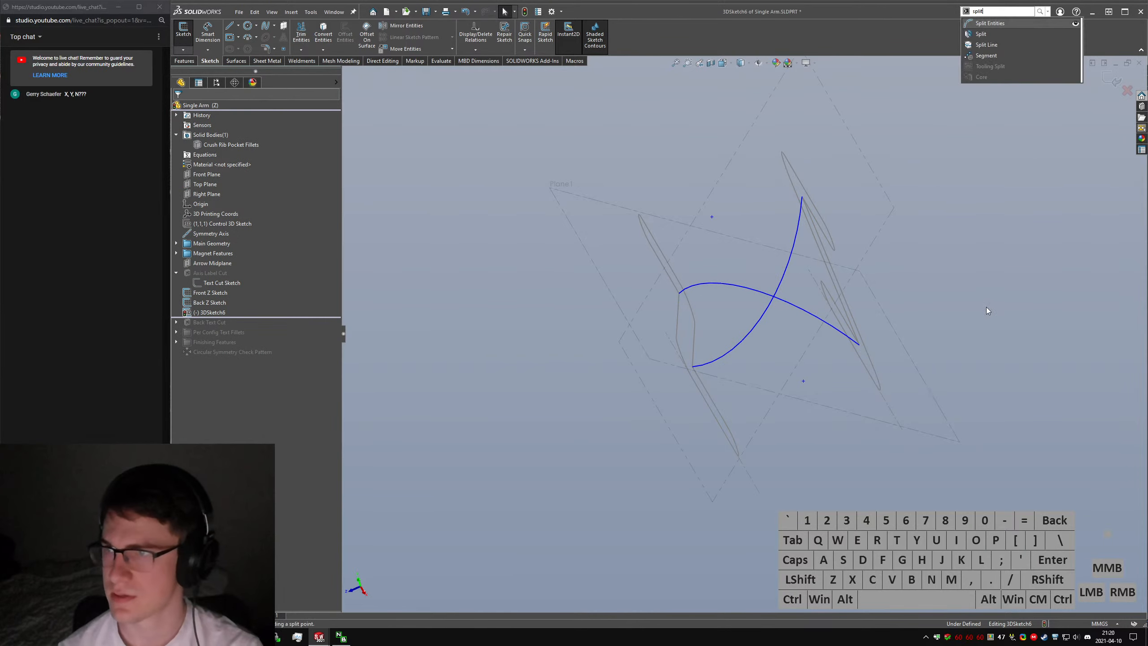
pyautogui.press('Down')
pyautogui.press('Down')
pyautogui.press('Down')
pyautogui.press('Return')
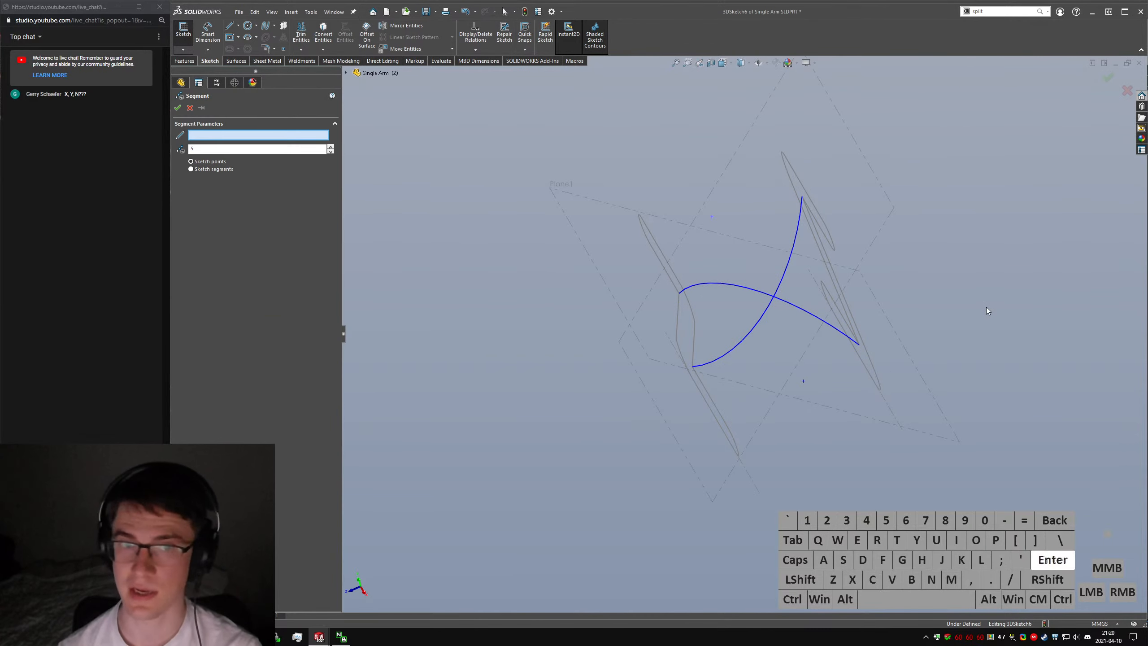
pyautogui.doubleClick(206, 148)
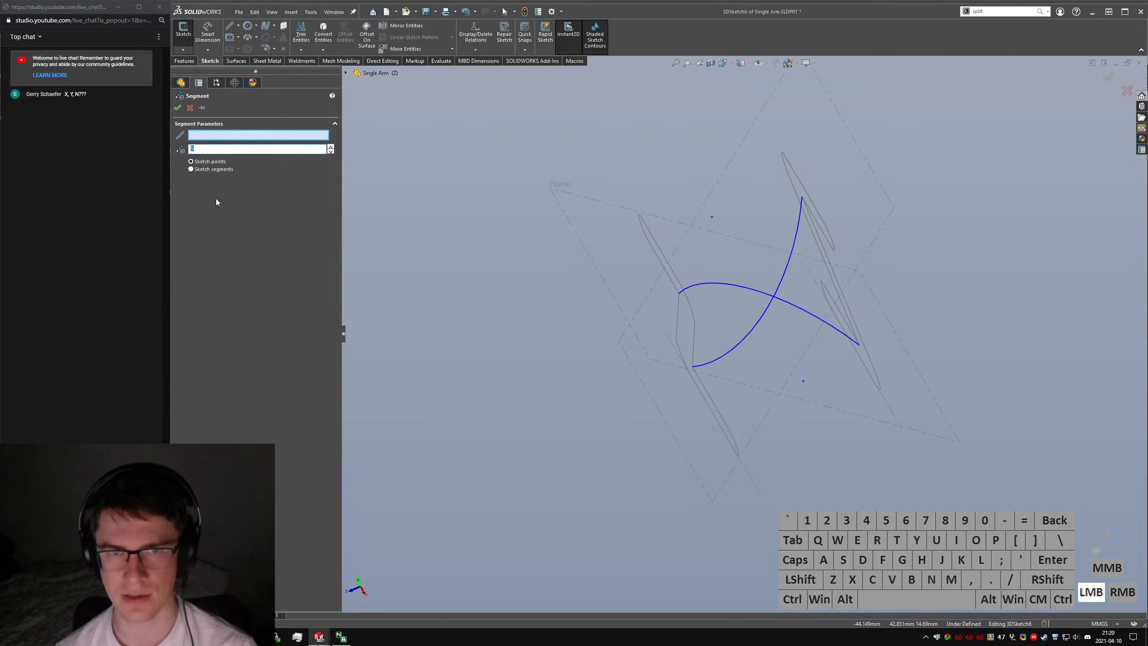
pyautogui.write('1')
pyautogui.click(751, 292)
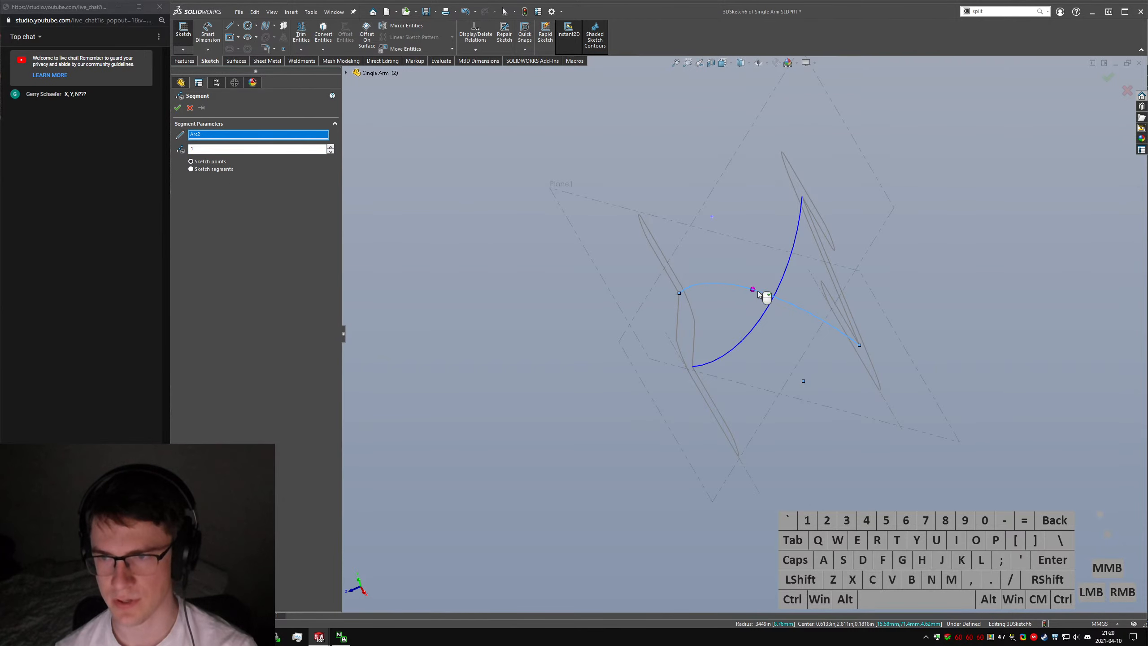
pyautogui.rightClick(759, 293)
# Use the Segment command on the lower arc to add 1 equally spaced sketch point.
pyautogui.click(768, 311)
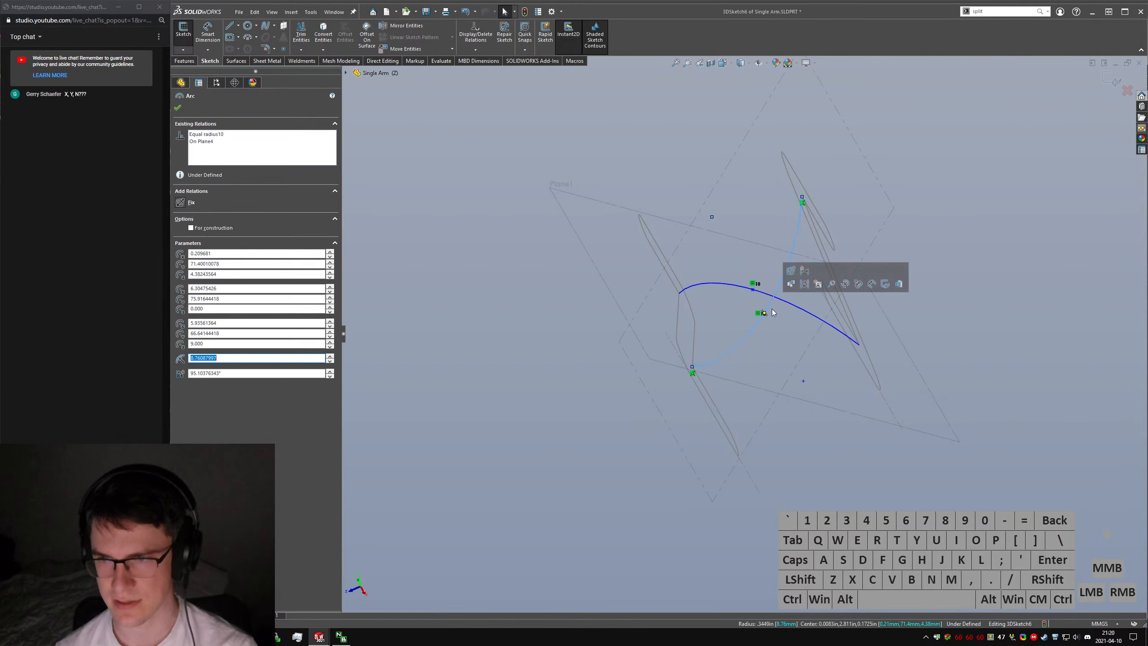
pyautogui.write('ssegment')
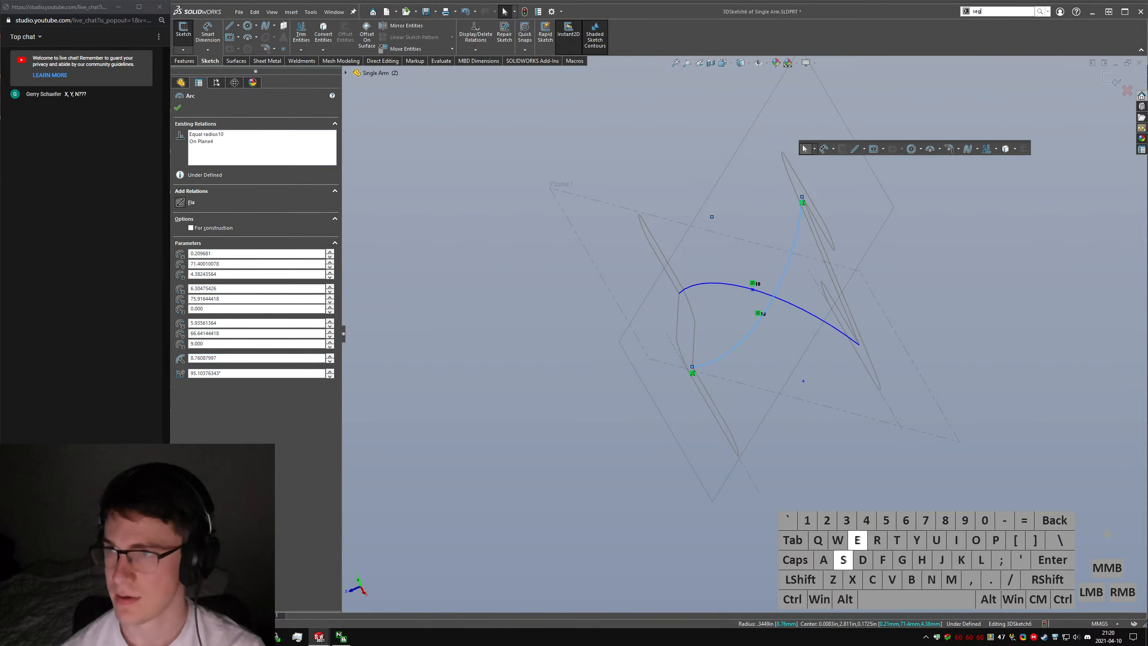
pyautogui.press('Return')
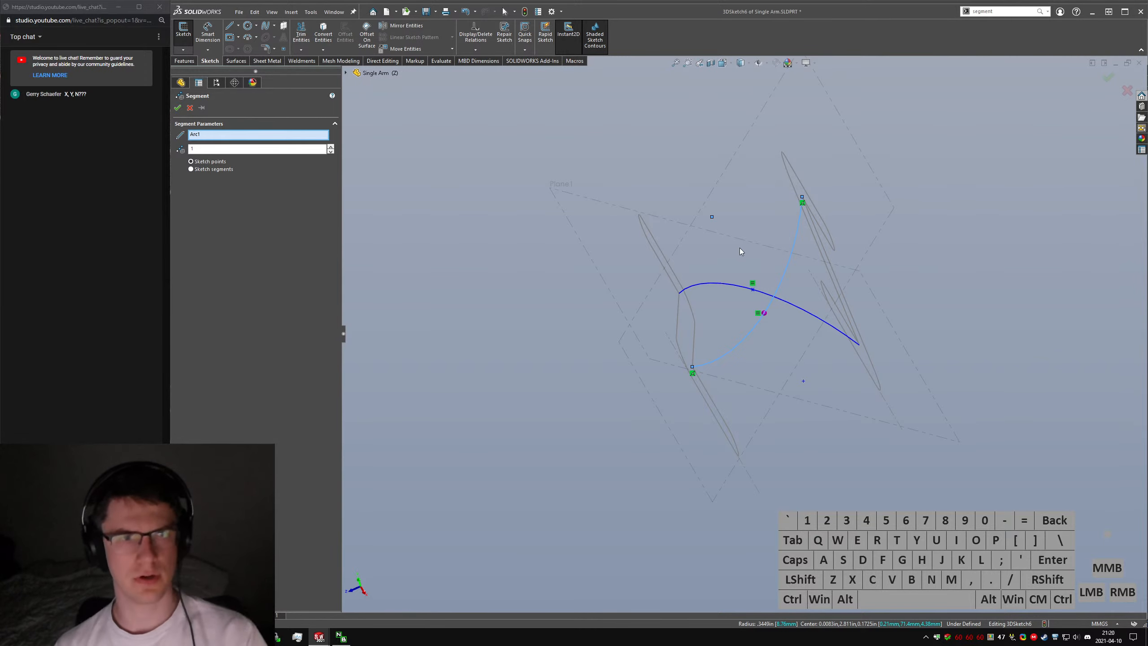
pyautogui.click(81, 249)
pyautogui.keyDown('ctrl'); pyautogui.scroll(-1, 81, 249); pyautogui.keyUp('ctrl')
pyautogui.keyDown('ctrl'); pyautogui.scroll(1, 81, 249); pyautogui.keyUp('ctrl')
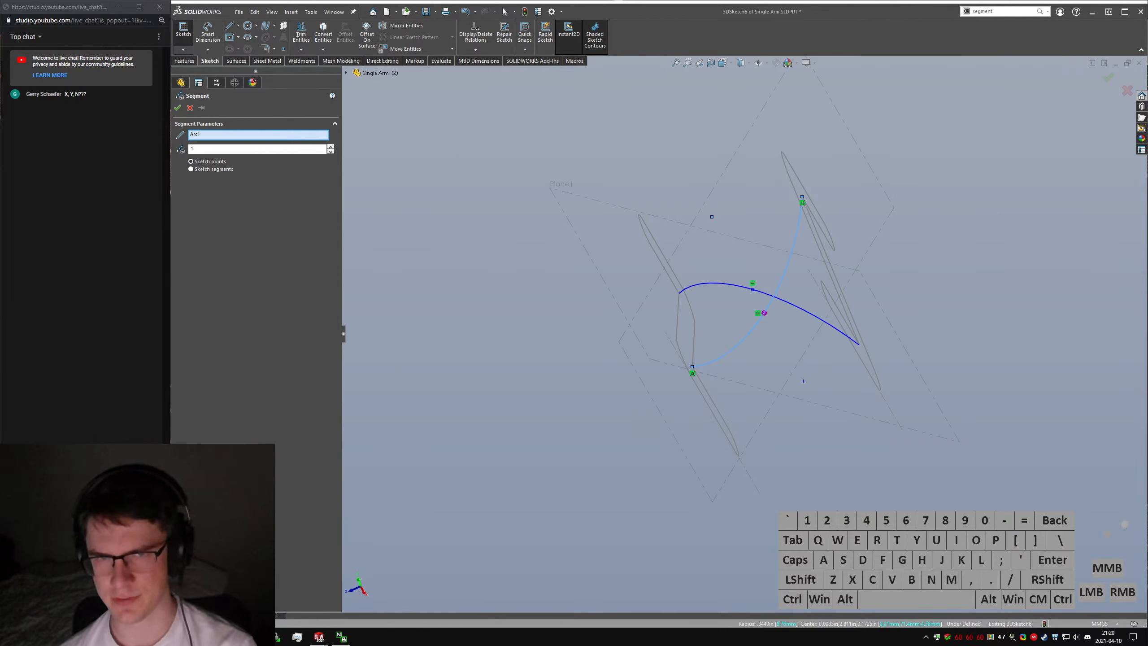
pyautogui.click(177, 117)
pyautogui.click(178, 109)
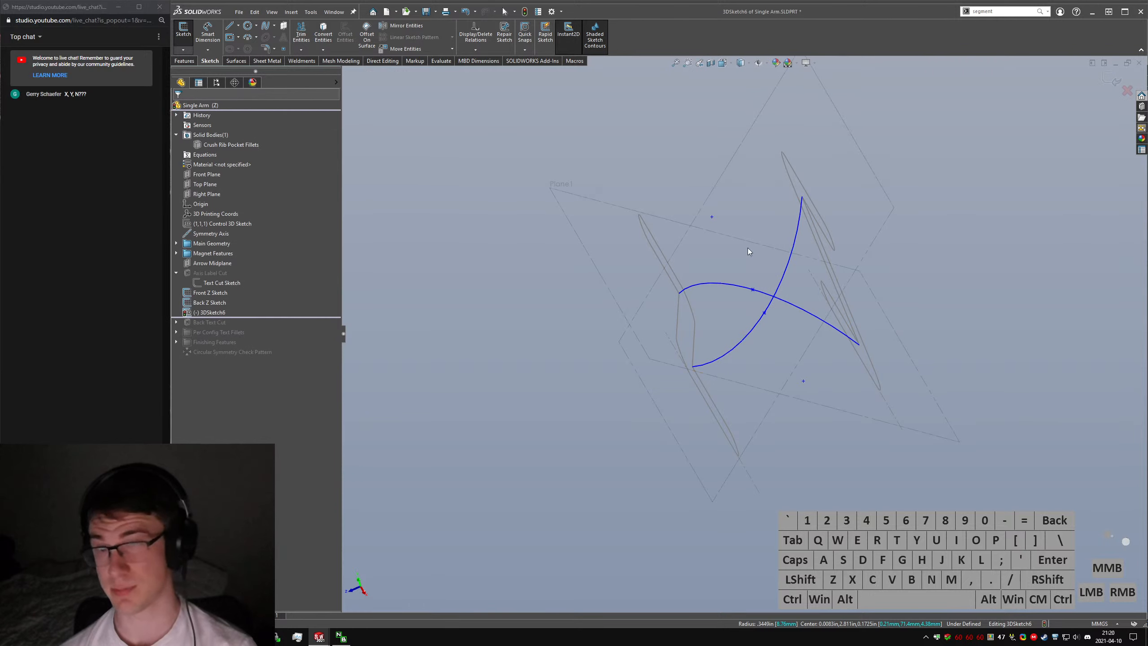
# Test how both arcs follow by slightly moving the upper arc's segment point.
pyautogui.scroll(-3, 783, 295)
pyautogui.moveTo(784, 297); pyautogui.dragTo(859, 321, button='middle')
pyautogui.scroll(1, 859, 321)
pyautogui.scroll(-2, 800, 336)
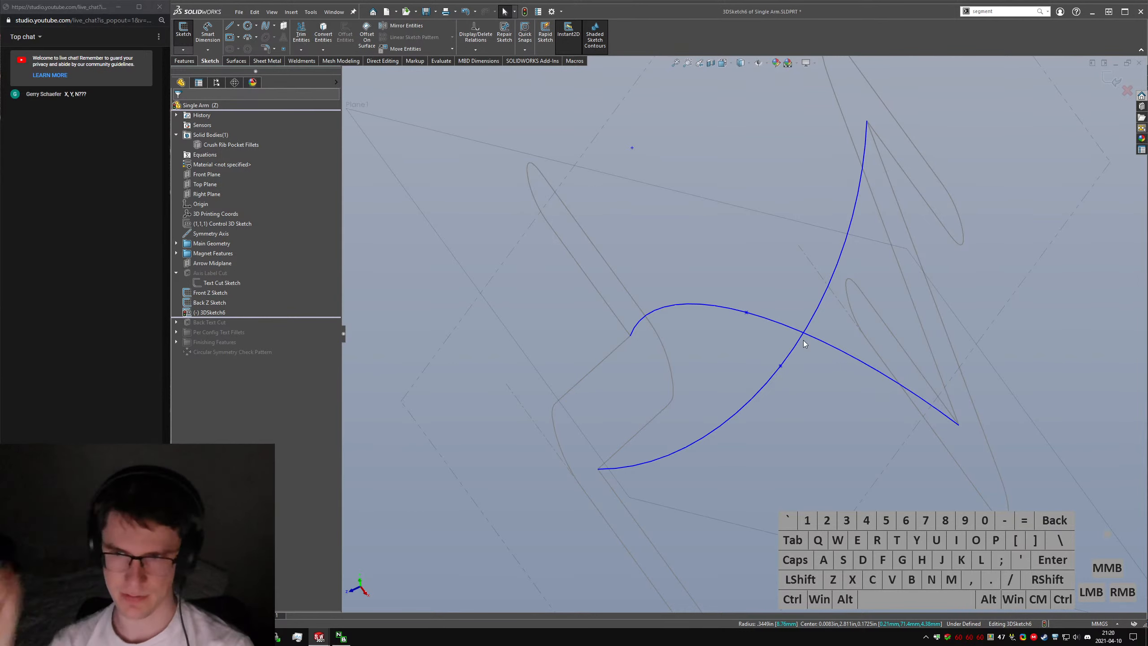
pyautogui.click(746, 313)
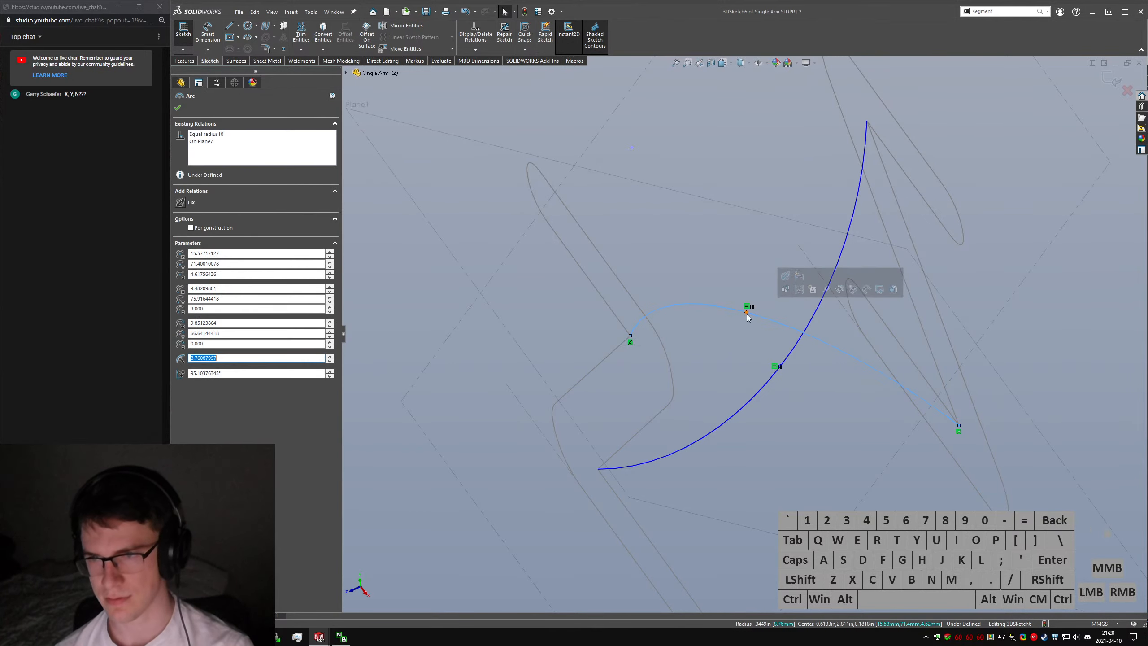
pyautogui.moveTo(746, 314)
pyautogui.mouseDown()
pyautogui.moveTo(694, 303)
pyautogui.moveTo(721, 319)
pyautogui.moveTo(722, 335)
pyautogui.moveTo(711, 313)
pyautogui.moveTo(805, 342)
pyautogui.moveTo(743, 331)
pyautogui.moveTo(744, 314)
pyautogui.mouseUp()
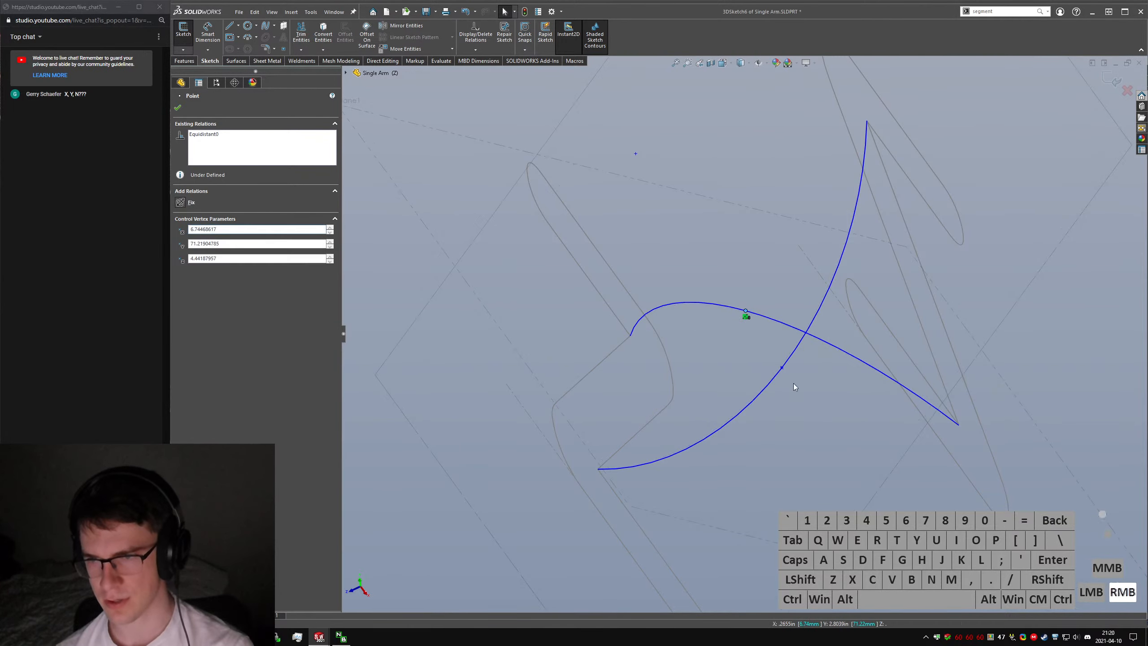
# Dimension the distance between the two arcs' segment points as 2.2 mm.
pyautogui.click(781, 368)
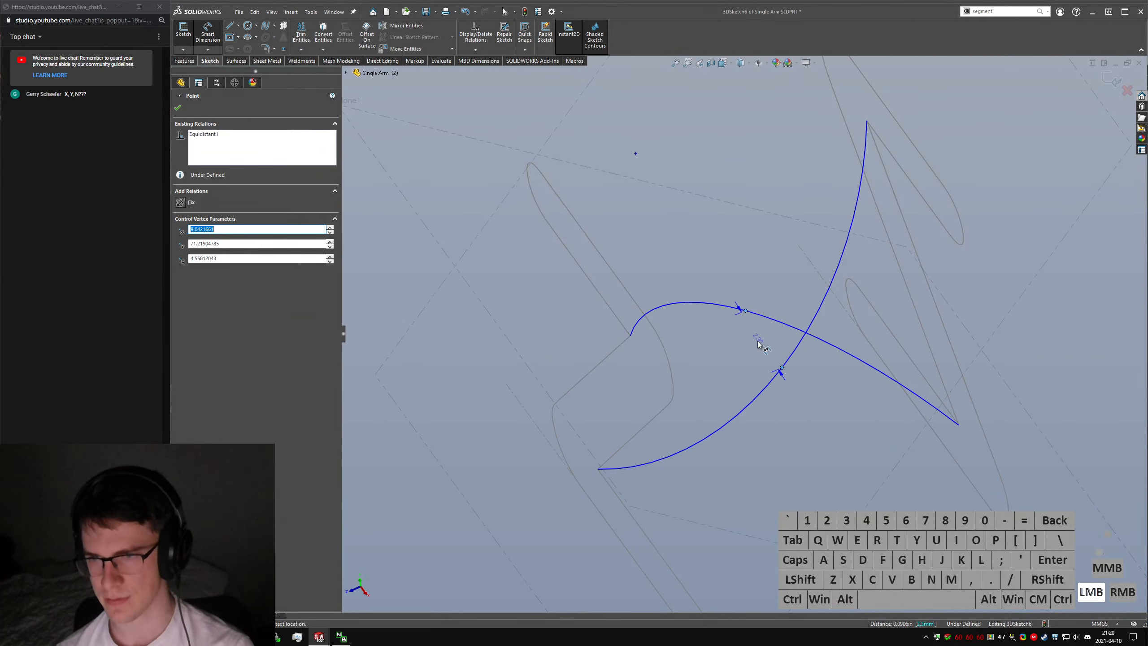
pyautogui.click(767, 353)
pyautogui.click(766, 353)
pyautogui.write('2.2')
pyautogui.press('Return')
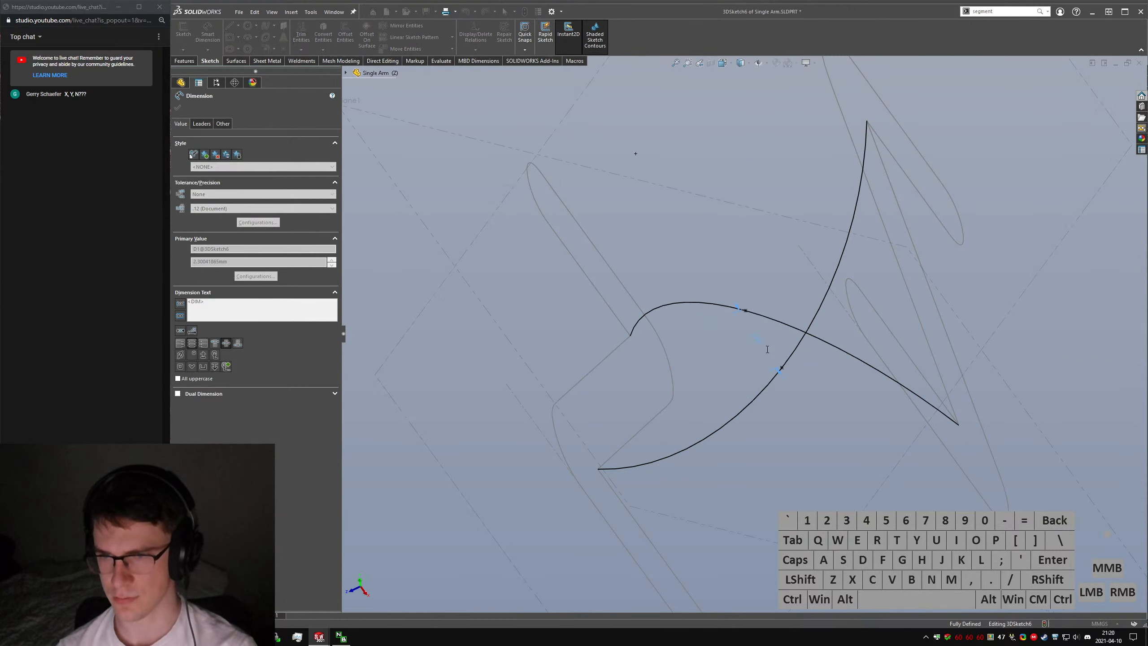
# Change the distance between the two segment points to 2.15 mm and finish dimensioning.
pyautogui.click(759, 344)
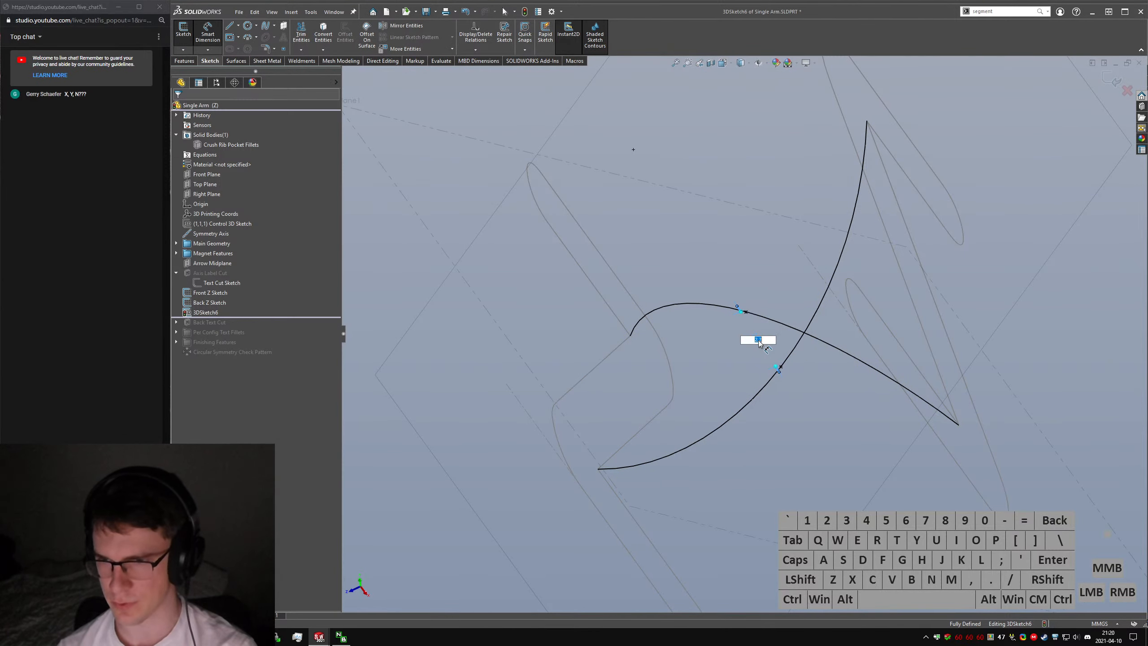
pyautogui.write('2.15')
pyautogui.press('Return')
pyautogui.press('Escape')
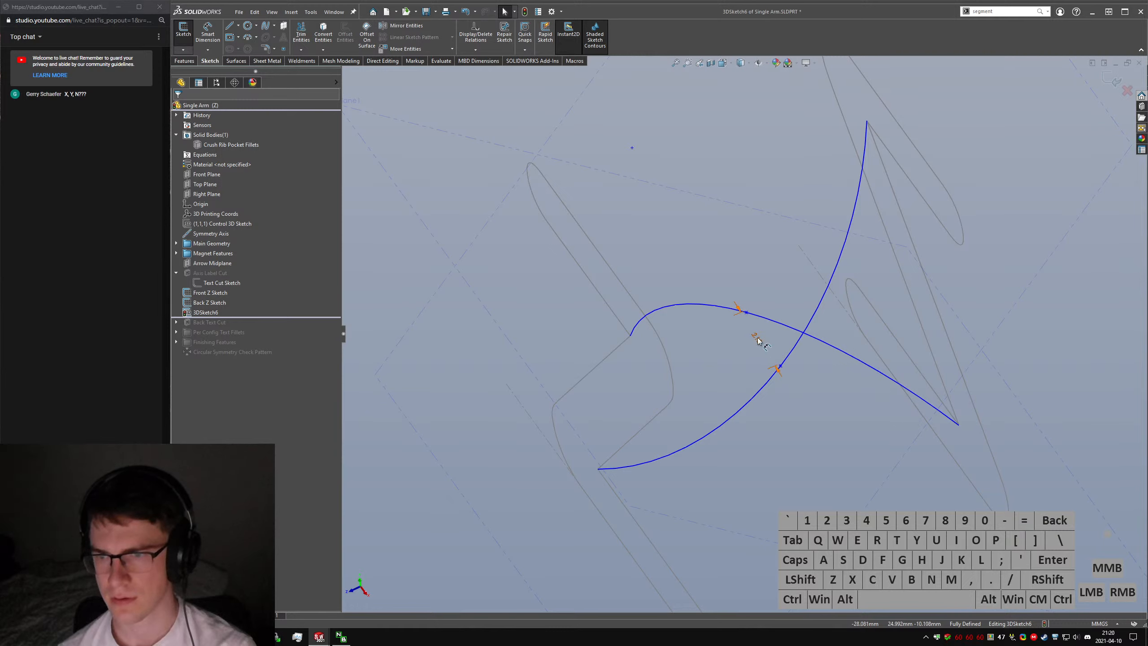
# Check the relations of the upper arc and its segment point, exit the 3D sketch, and rebuild the model.
pyautogui.click(747, 316)
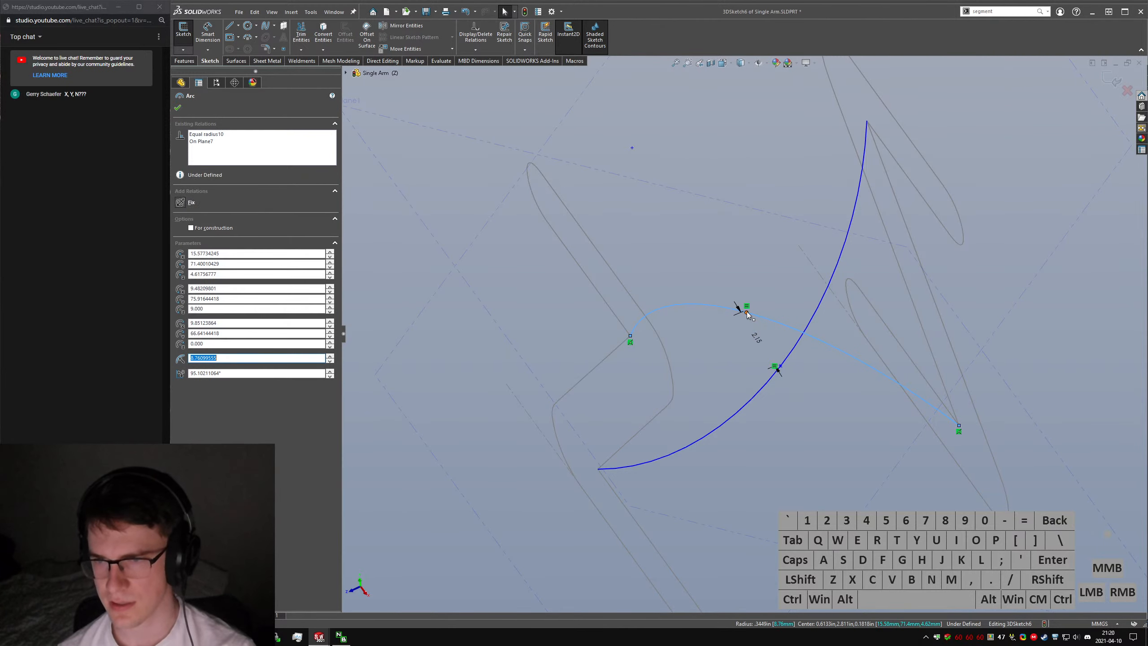
pyautogui.click(747, 312)
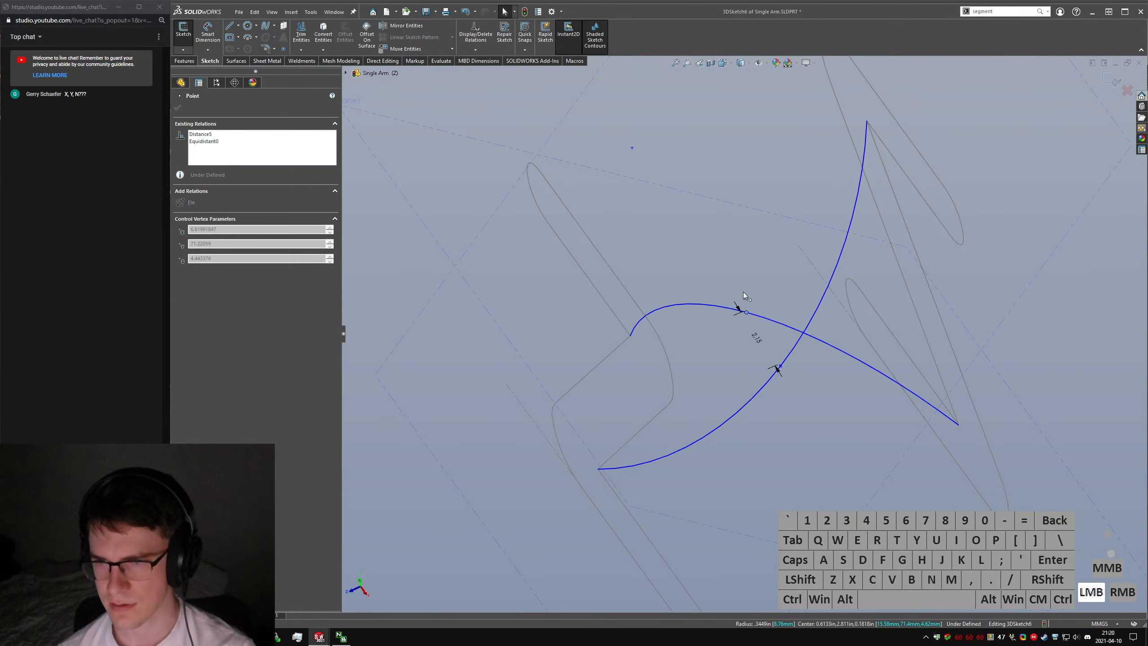
pyautogui.click(187, 50)
pyautogui.click(197, 73)
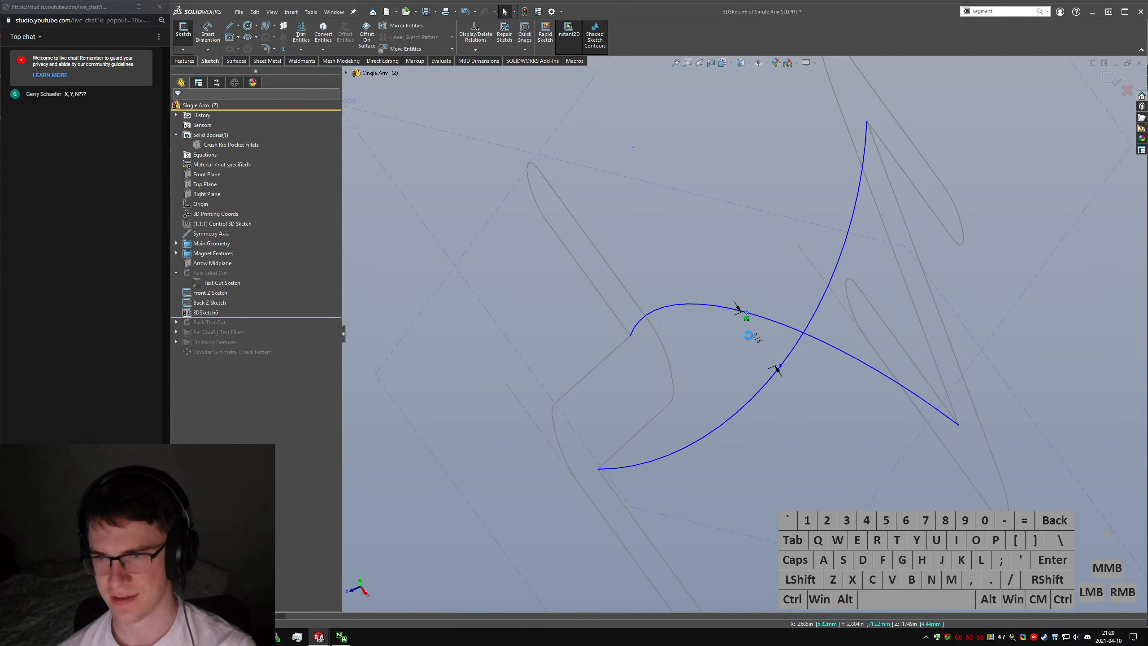
pyautogui.hotkey('ctrl', 'q')
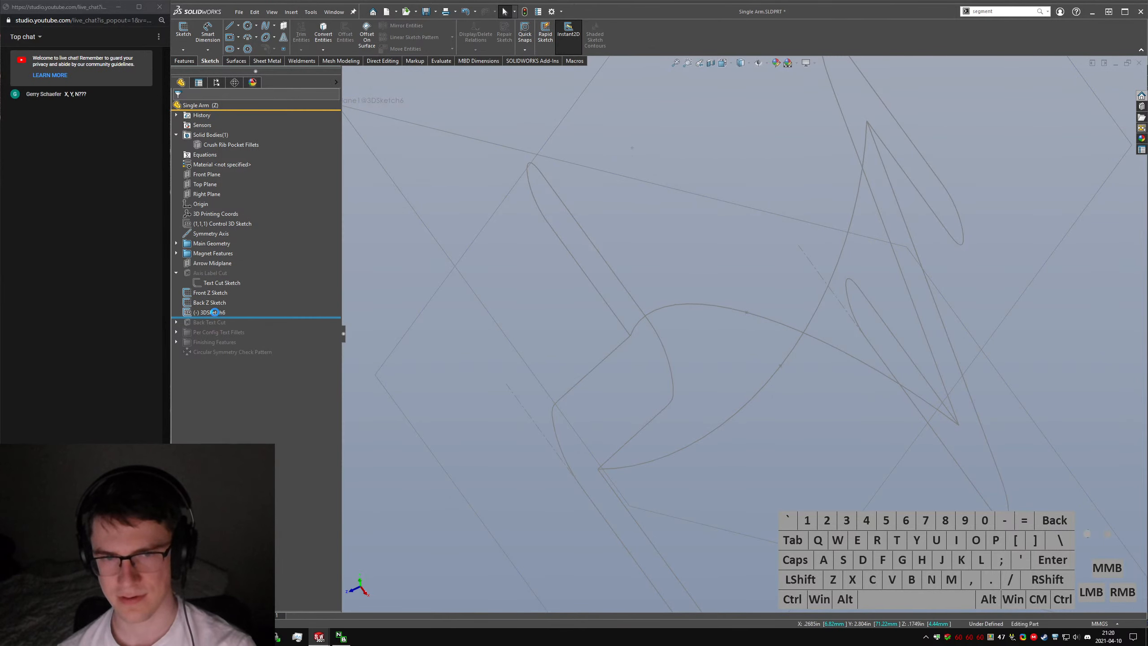
# Reopen the 3D sketch, open the distance dimension between the two segment points for editing, and accept it.
pyautogui.click(214, 313)
pyautogui.click(219, 290)
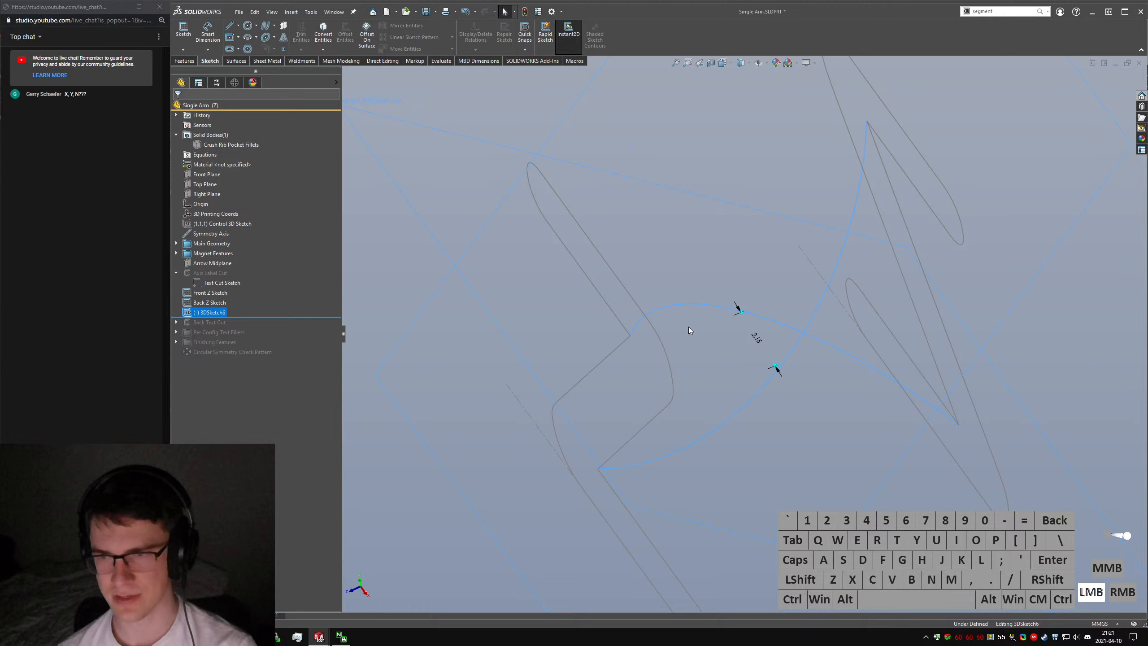
pyautogui.doubleClick(757, 340)
pyautogui.press('Return')
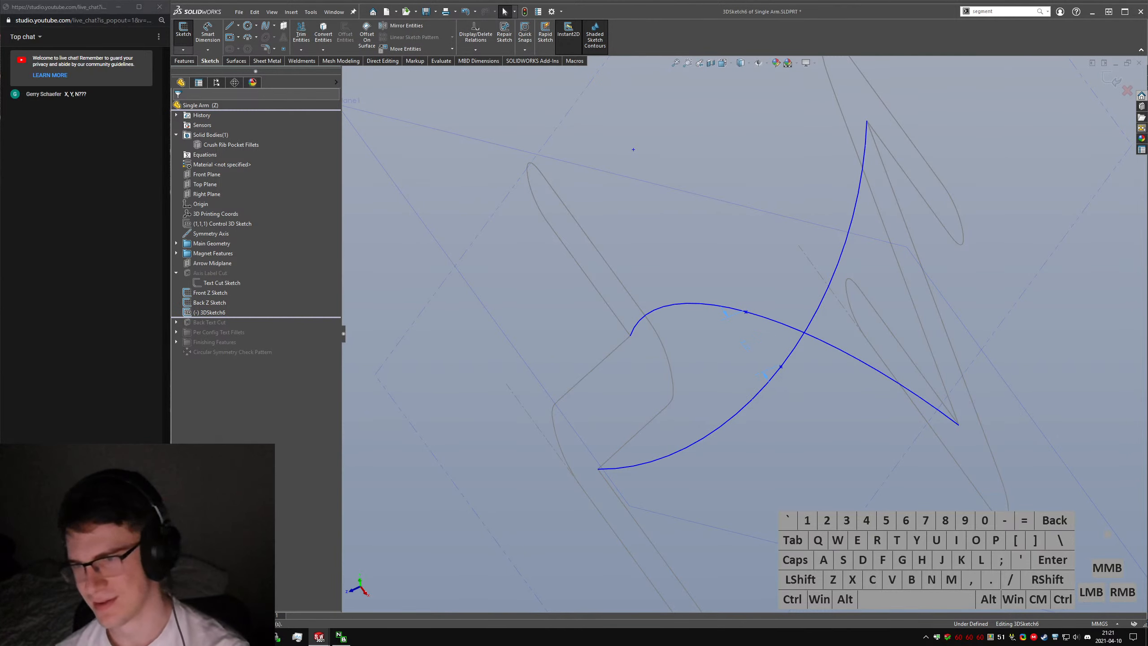
# Recreate the distance dimension between the two arcs' segment points with a value of 2.2 mm.
pyautogui.moveTo(1053, 276); pyautogui.dragTo(1052, 249, button='right')
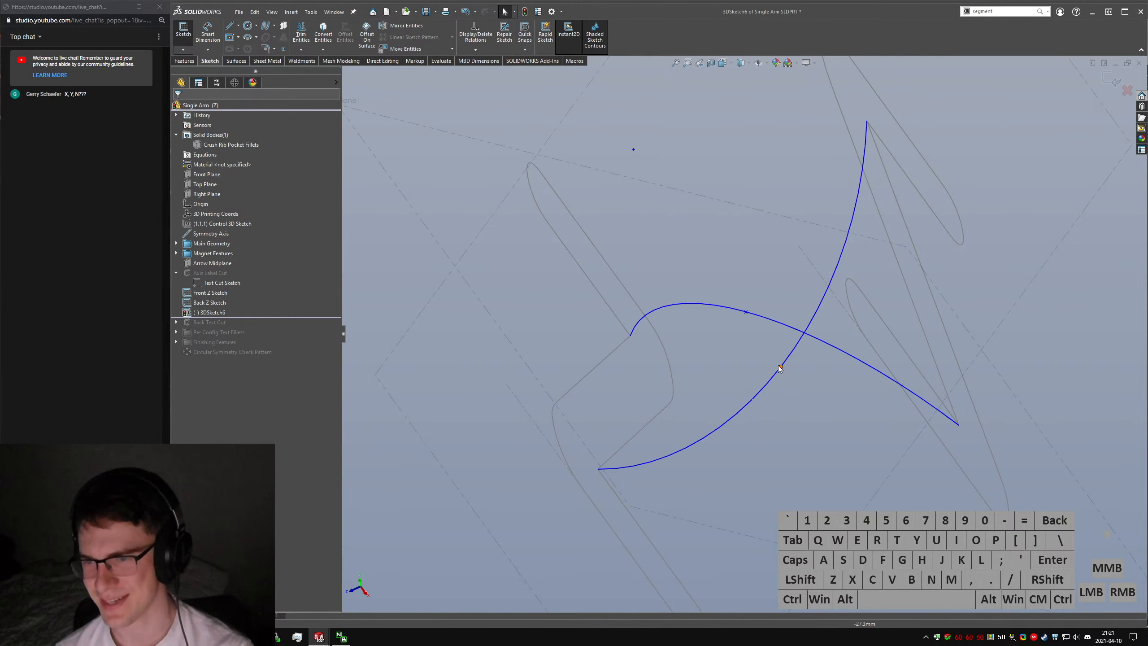
pyautogui.moveTo(779, 367); pyautogui.dragTo(779, 396)
pyautogui.moveTo(804, 455); pyautogui.dragTo(747, 313, button='right')
pyautogui.click(747, 313)
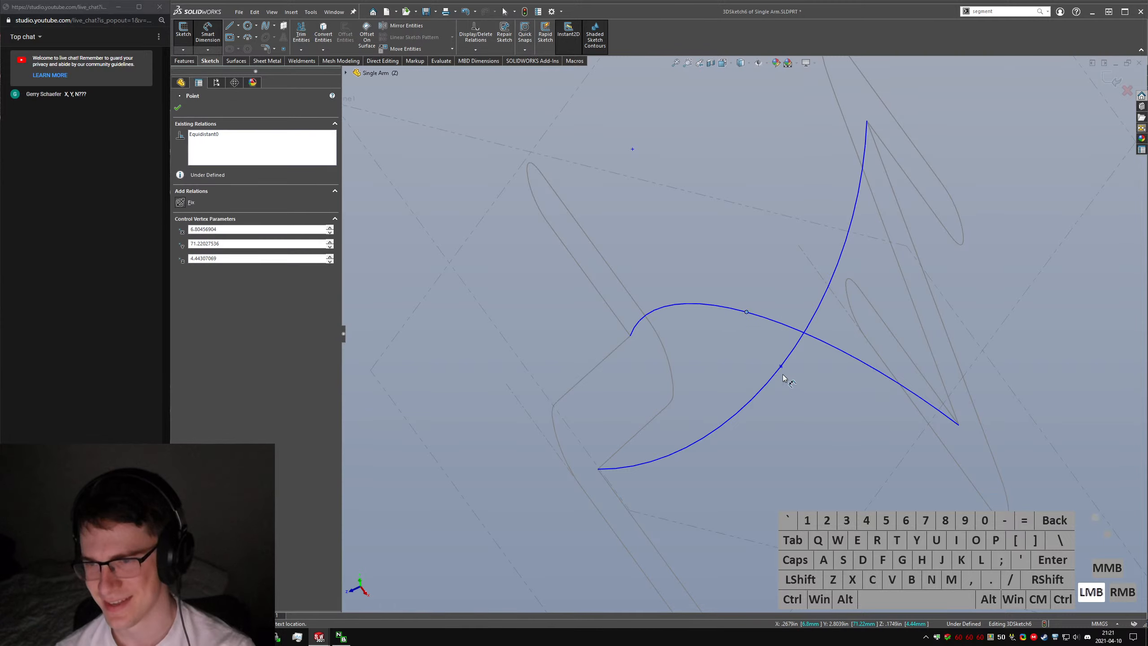
pyautogui.click(781, 367)
pyautogui.click(753, 357)
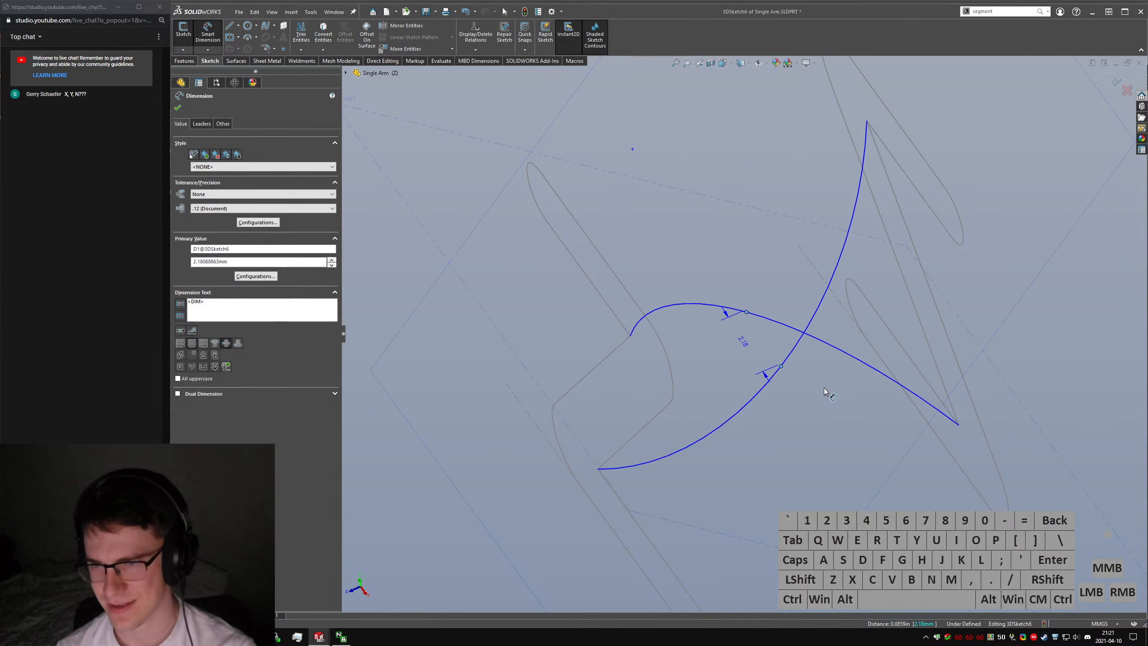
pyautogui.press('Return')
# Set the distance between the two segment points to 3 mm and finish dimensioning.
pyautogui.click(742, 345)
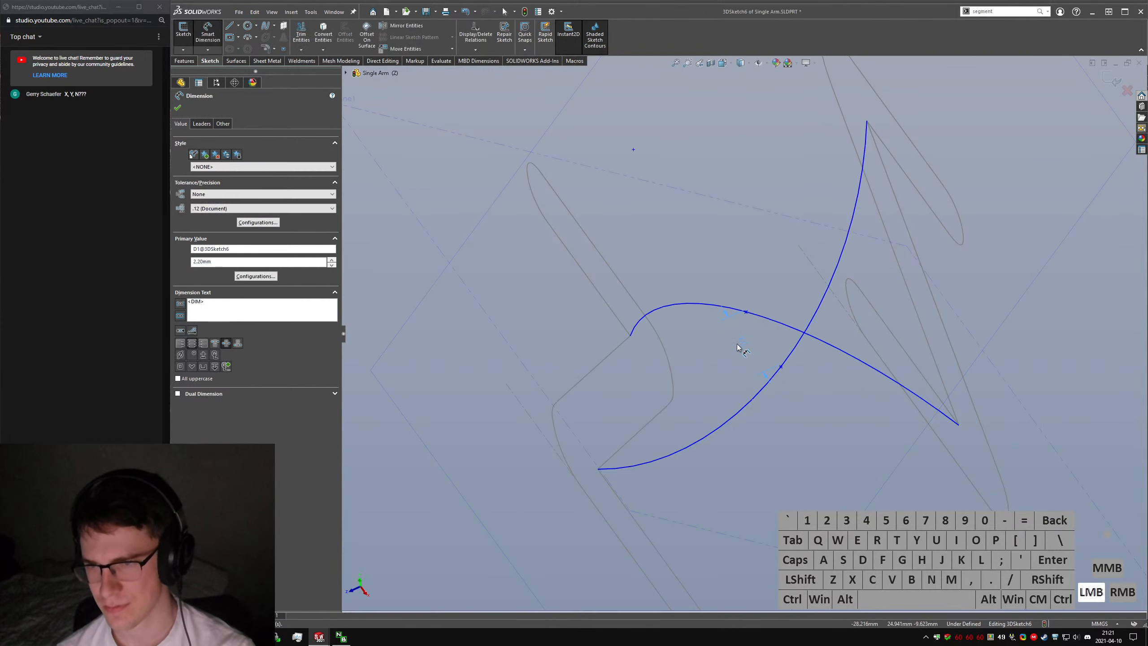
pyautogui.doubleClick(741, 344)
pyautogui.write('3')
pyautogui.press('Return')
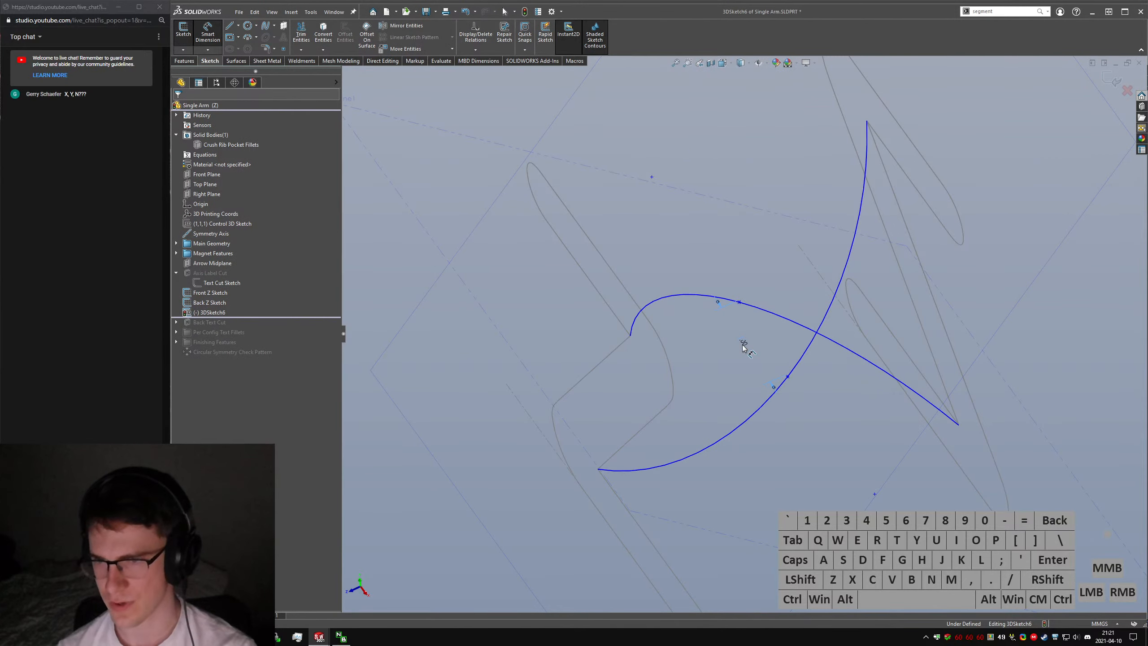
pyautogui.click(719, 355)
pyautogui.moveTo(712, 357)
pyautogui.mouseDown(button='middle')
pyautogui.moveTo(768, 329)
pyautogui.moveTo(822, 417)
pyautogui.moveTo(763, 351)
pyautogui.moveTo(768, 363)
pyautogui.mouseUp(button='middle')
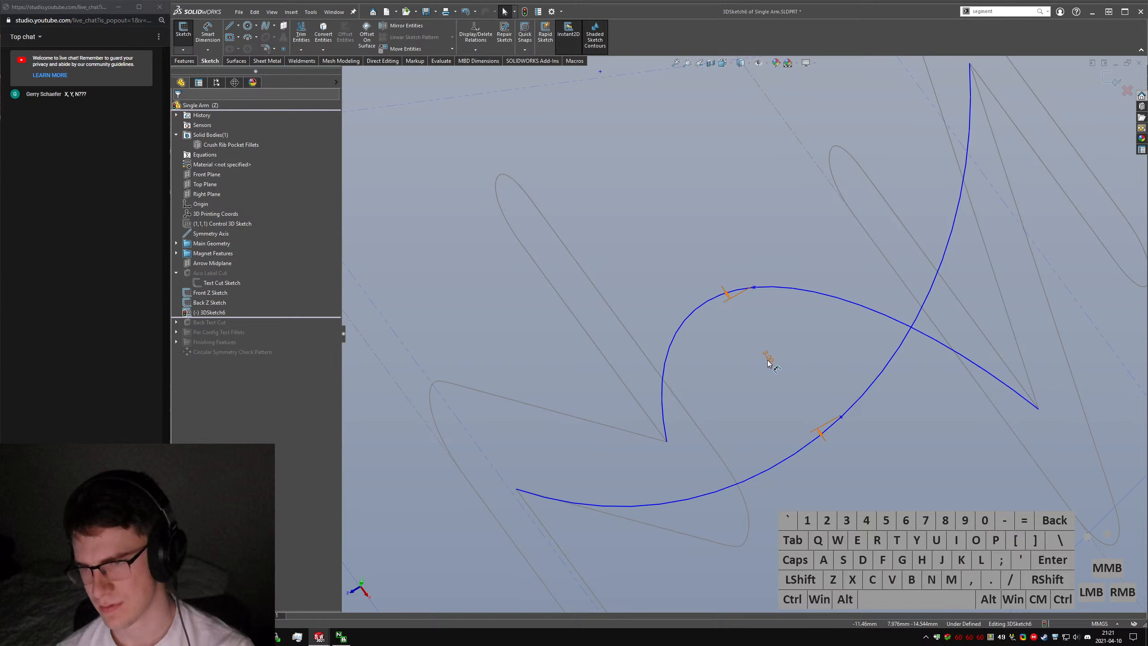
# Check the relations of the two segment points and exit the 3D sketch.
pyautogui.click(754, 289)
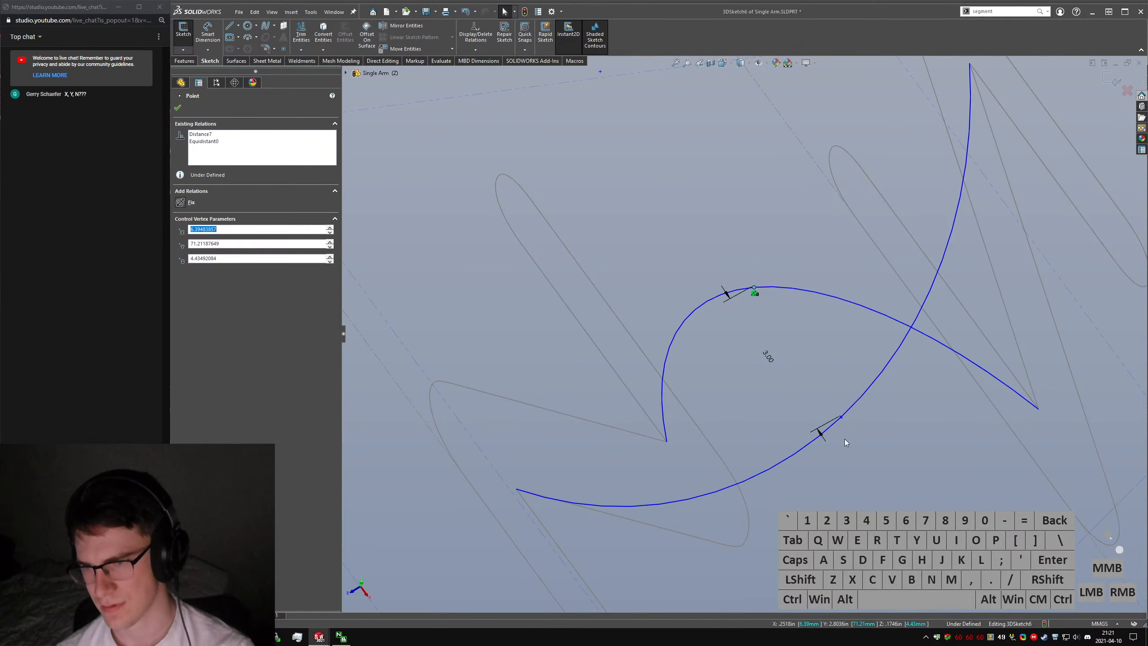
pyautogui.click(842, 417)
pyautogui.click(183, 33)
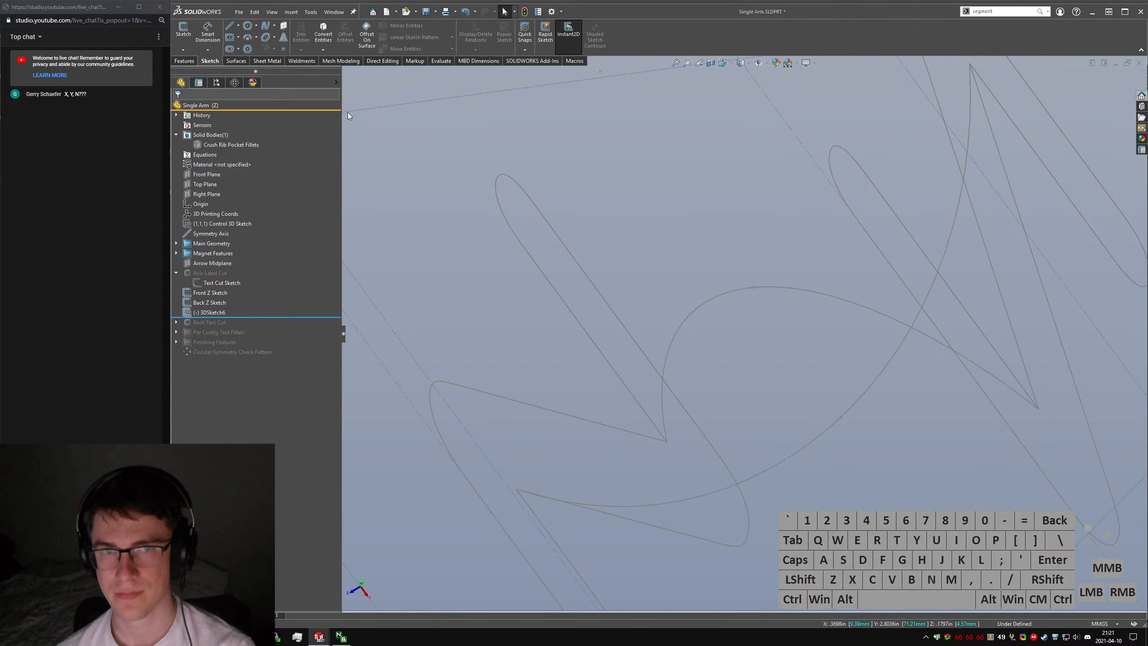
# Reopen 3DSketch6, select the upper arc, and check the sketch for gaps with Repair Sketch.
pyautogui.click(214, 313)
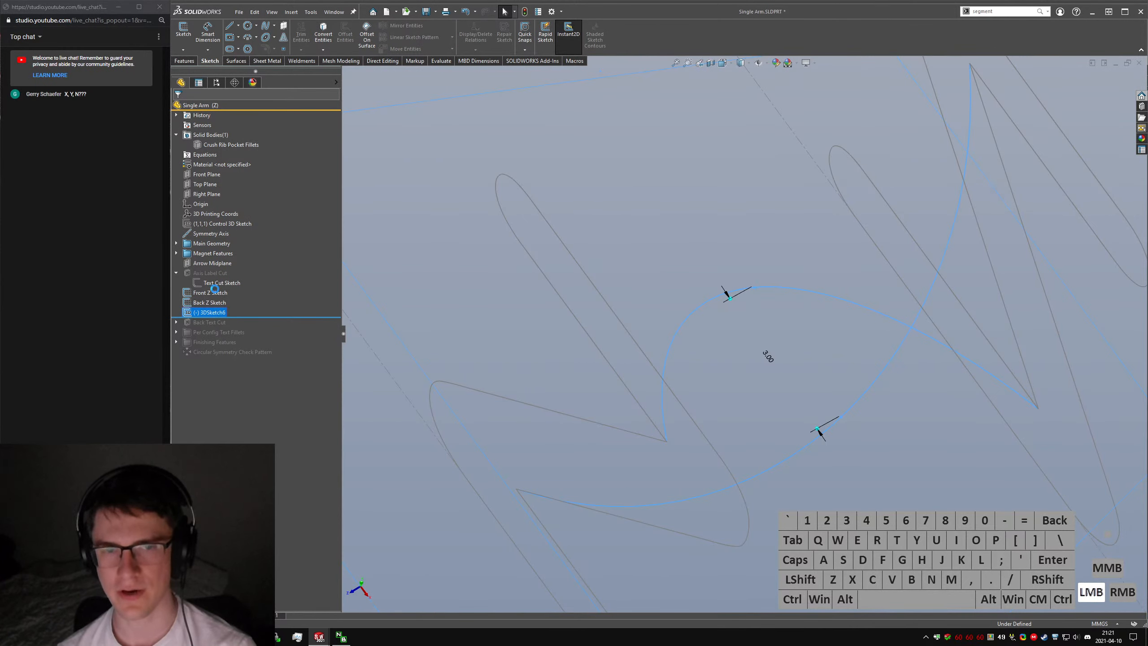
pyautogui.scroll(1, 764, 291)
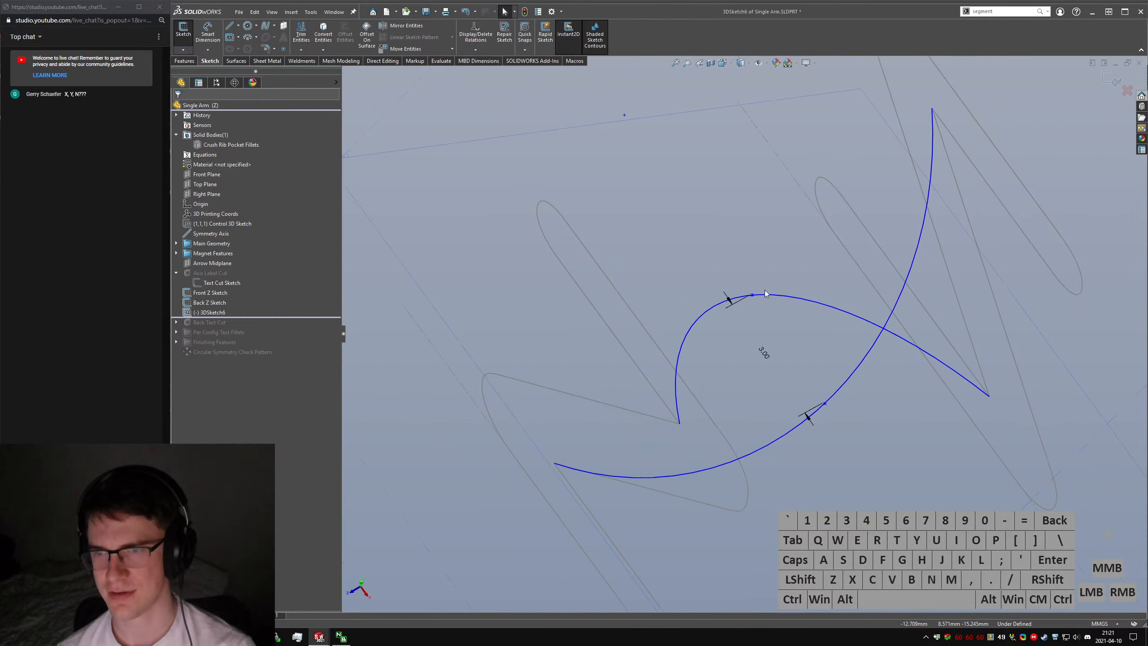
pyautogui.scroll(-1, 866, 353)
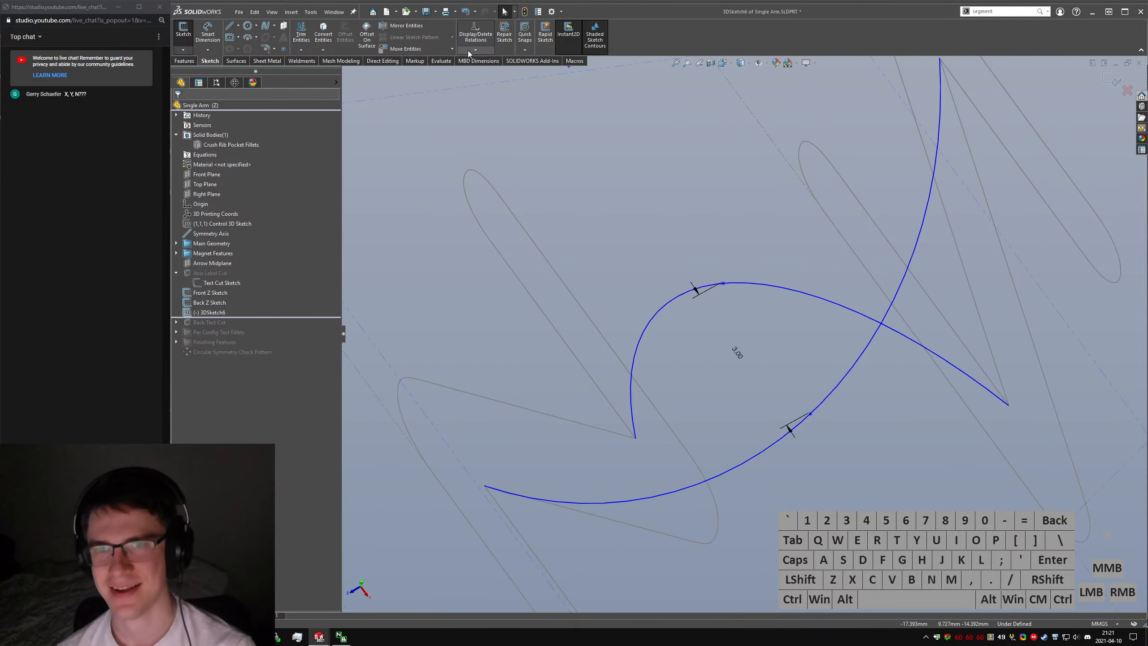
pyautogui.click(772, 285)
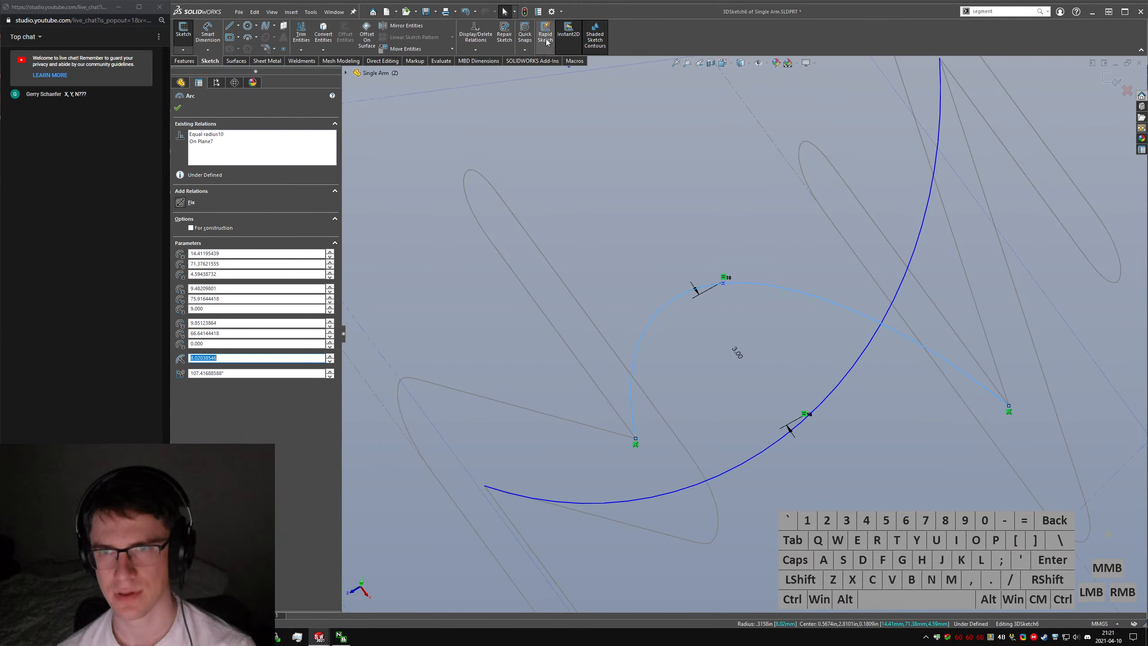
pyautogui.click(506, 44)
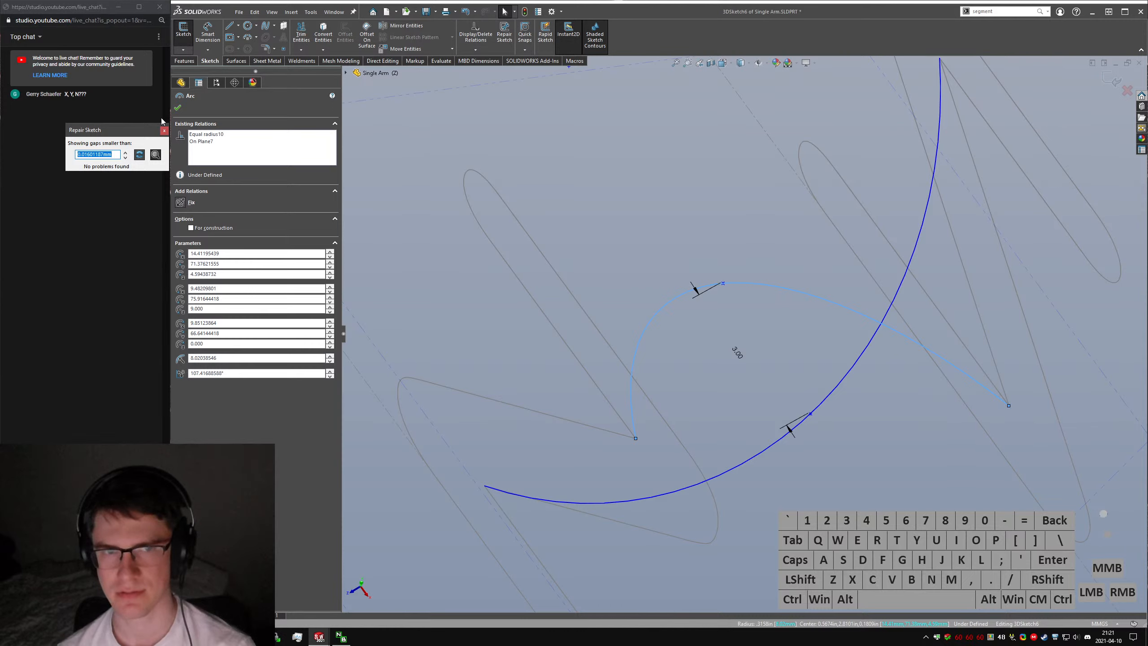
pyautogui.click(164, 131)
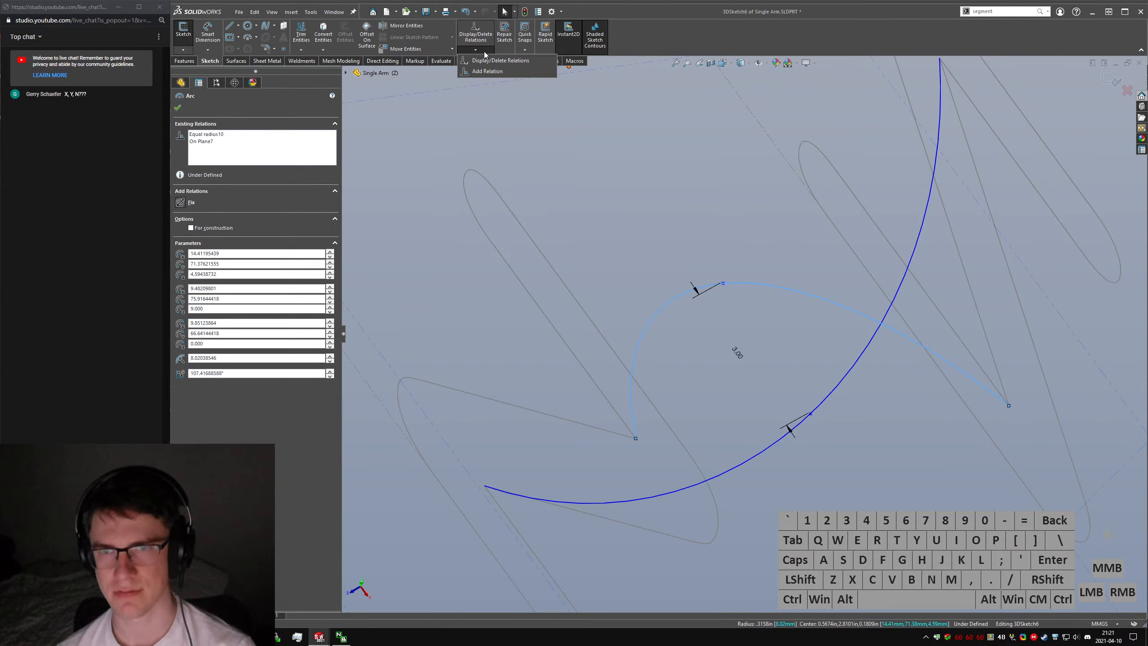
# Inspect the relations of the four endpoints of the two arcs one after another.
pyautogui.click(635, 438)
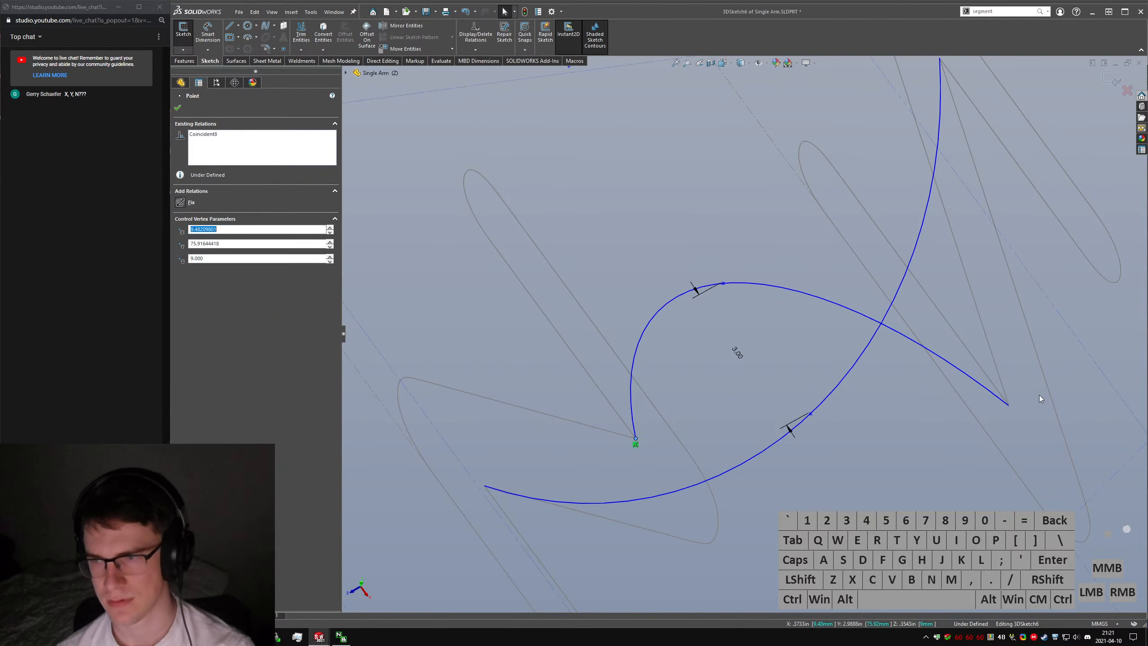
pyautogui.click(1009, 406)
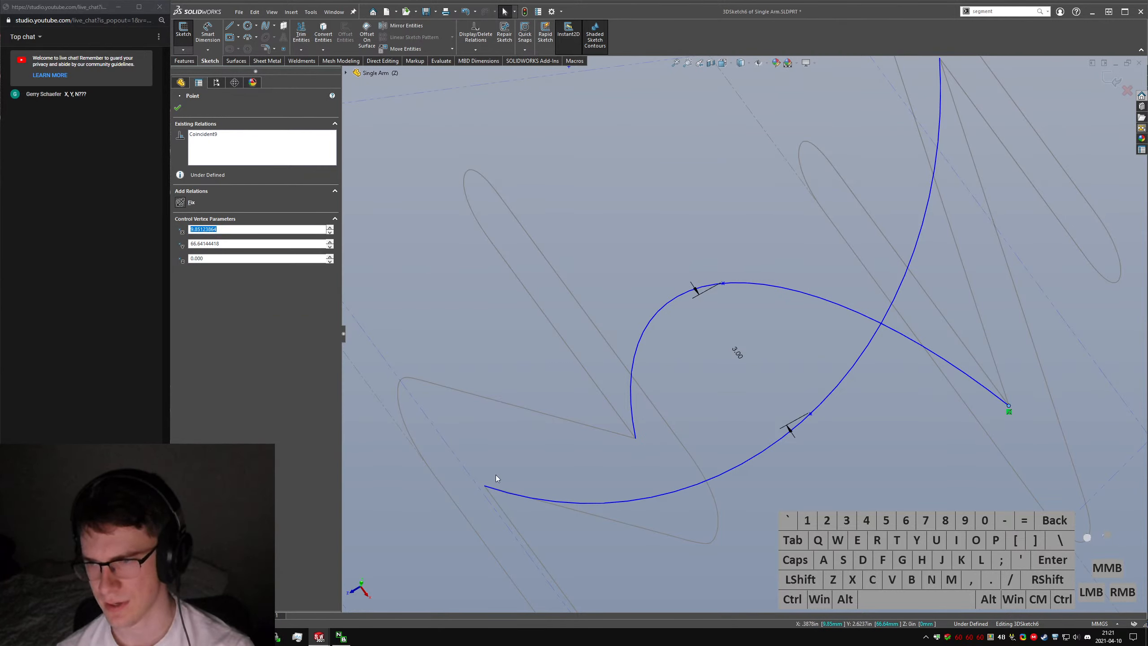
pyautogui.click(484, 487)
pyautogui.scroll(3, 739, 334)
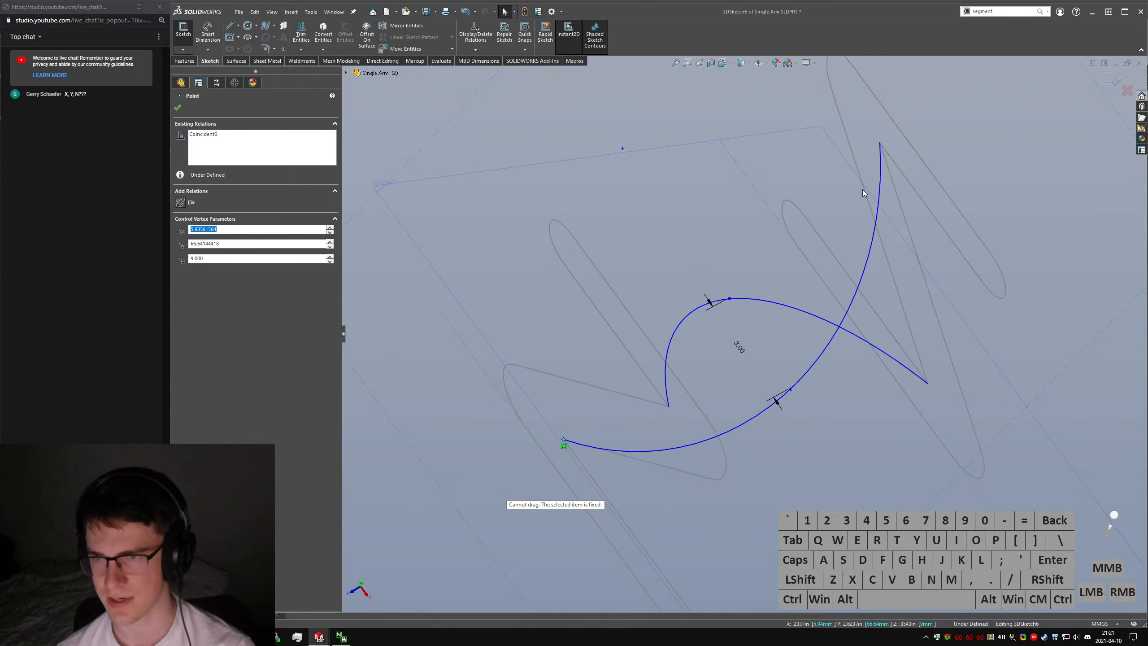
pyautogui.click(880, 144)
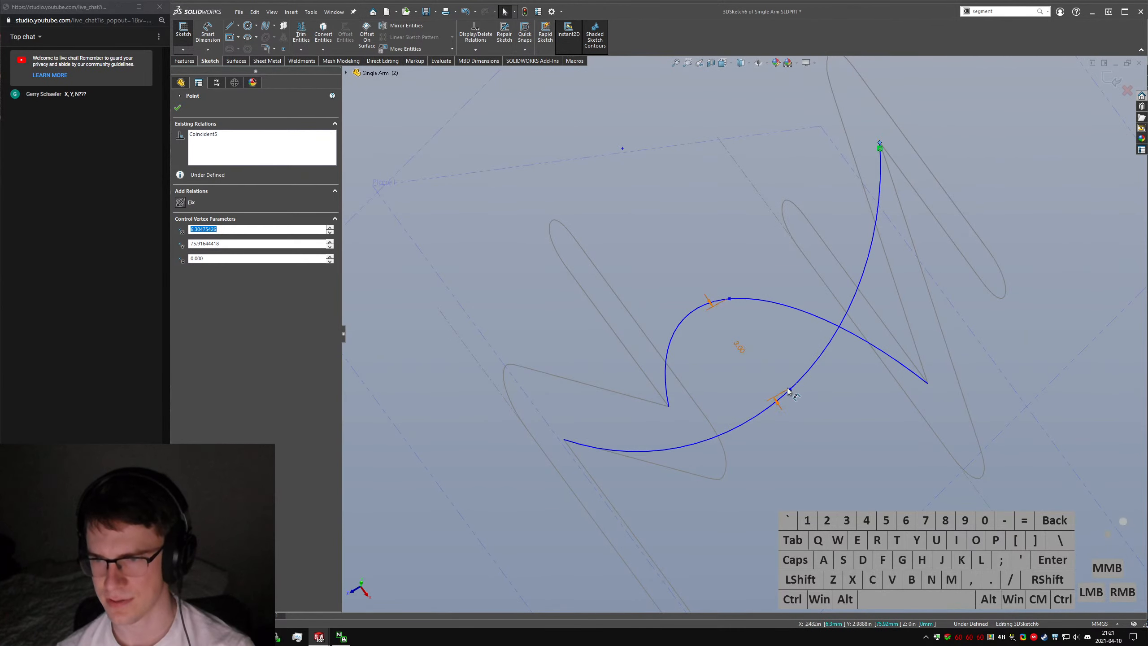
pyautogui.click(834, 432)
# Delete the segment points on both arcs together with their distance dimension.
pyautogui.click(790, 389)
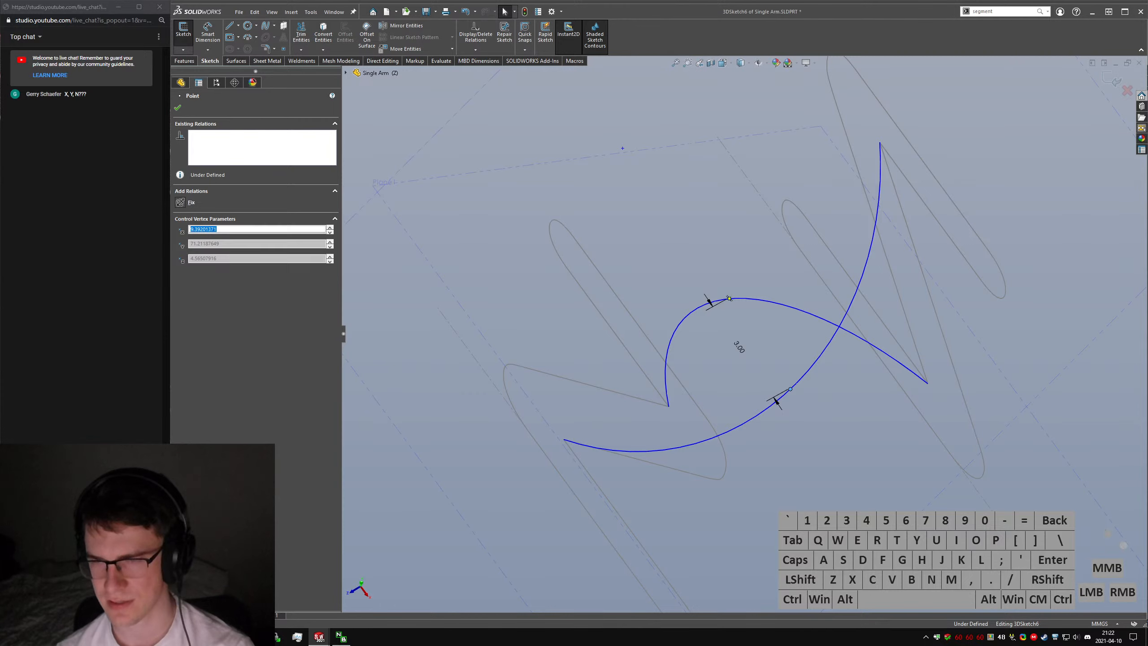
pyautogui.click(177, 108)
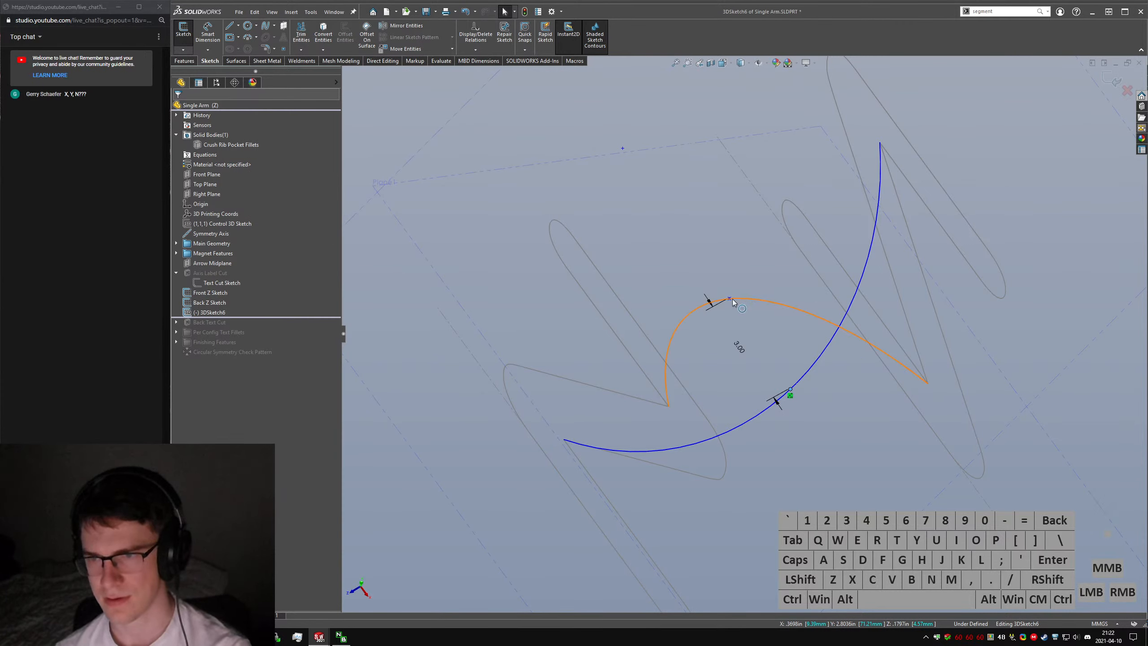
pyautogui.click(790, 388)
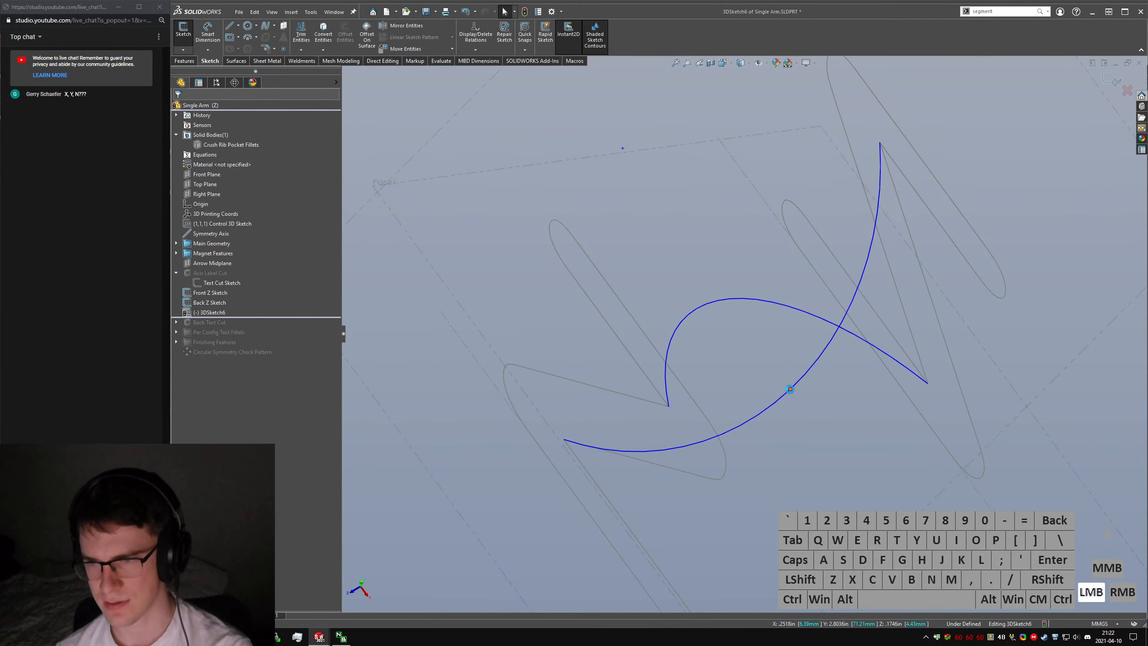
# Select both arcs to check the relation between them, and clear the selection.
pyautogui.click(741, 300)
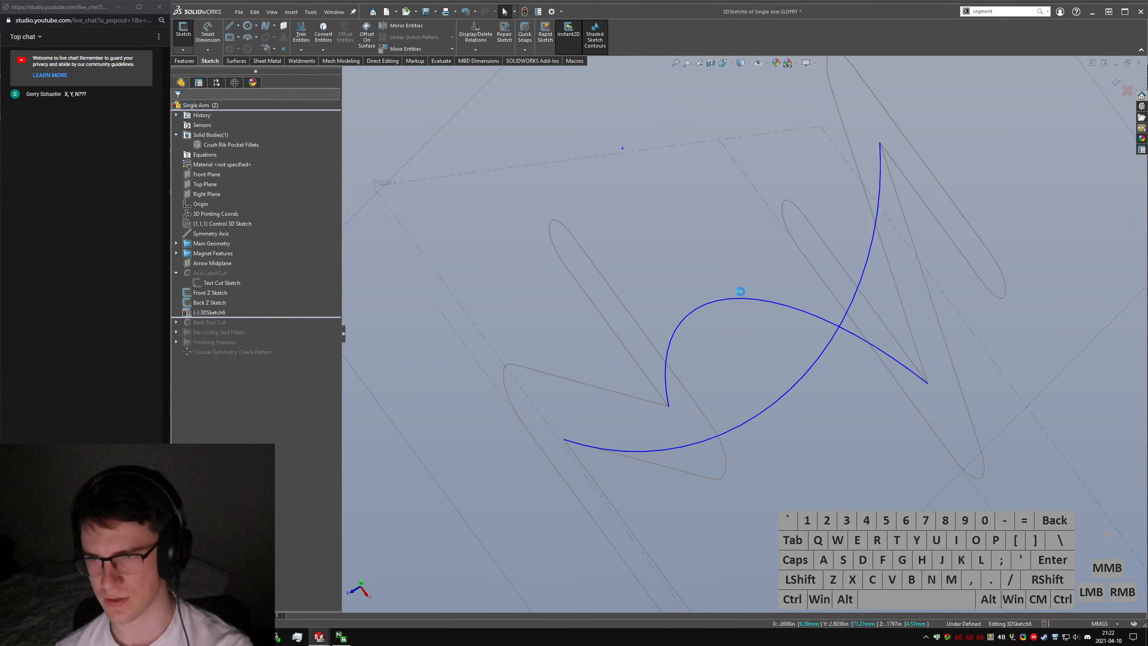
pyautogui.keyDown('ctrl'); pyautogui.click(807, 371); pyautogui.keyUp('ctrl')
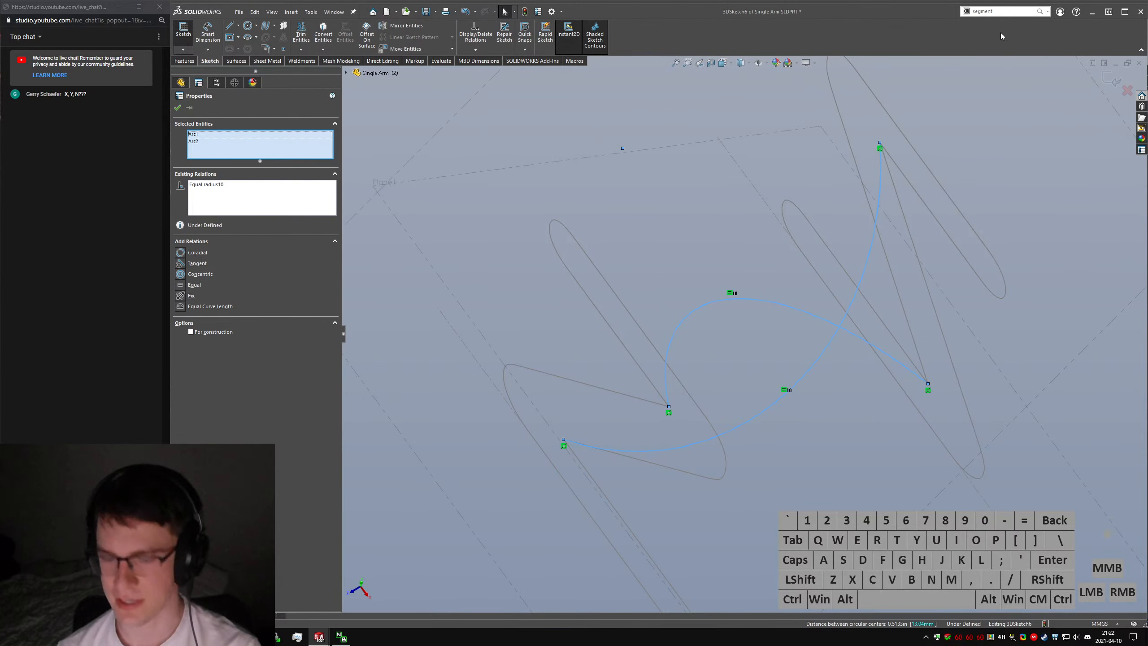
pyautogui.press('Escape')
# Split the upper arc into 2 sketch segments with the Segment command, accepting removal of its equal relation.
pyautogui.write('se')
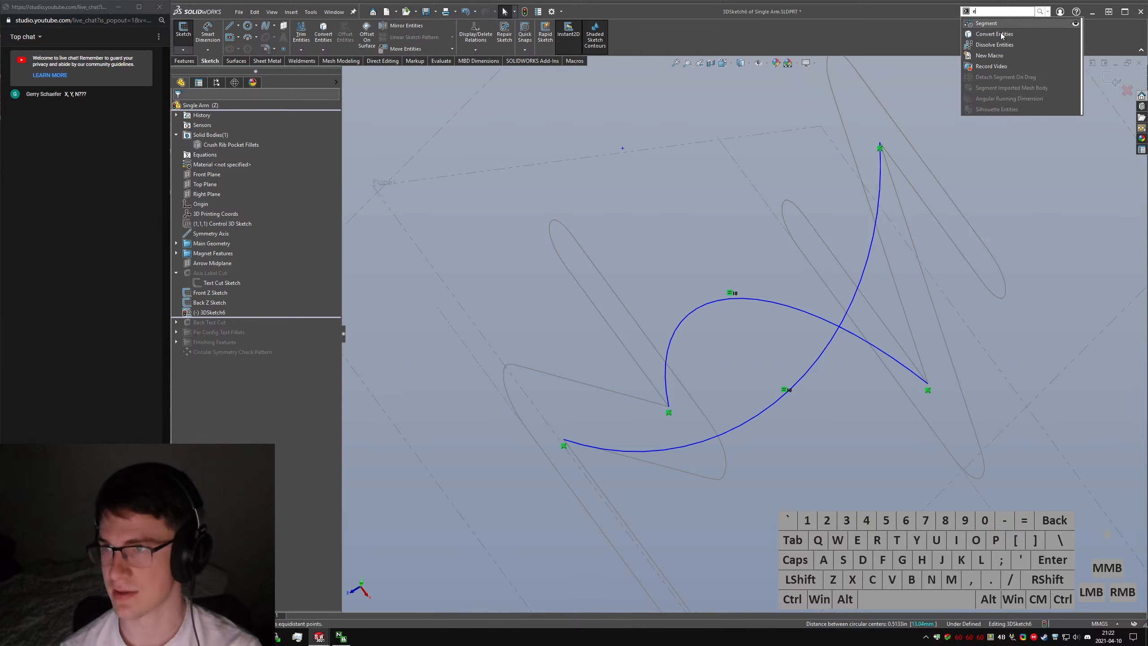
pyautogui.press('BackSpace')
pyautogui.write('segment')
pyautogui.press('Return')
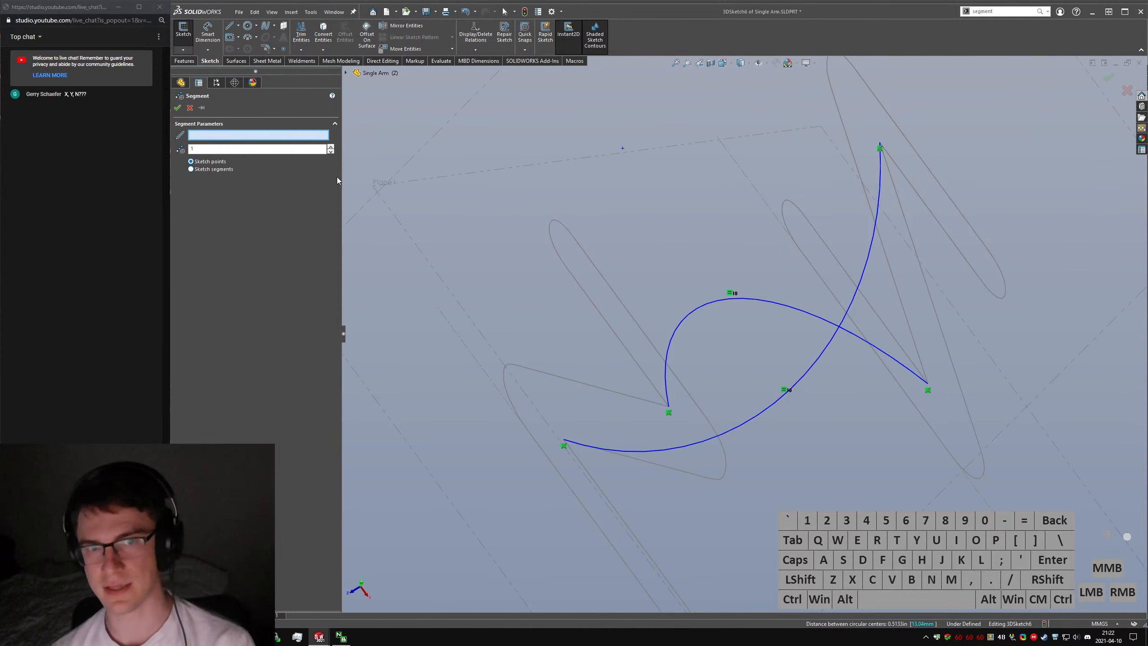
pyautogui.click(209, 169)
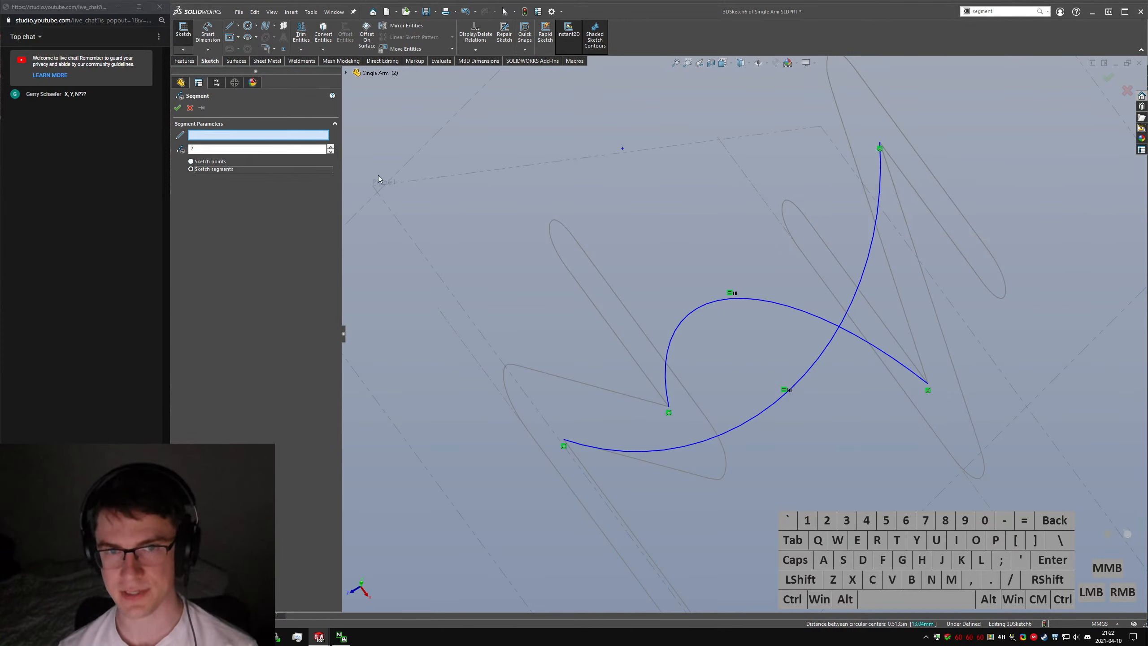
pyautogui.click(761, 303)
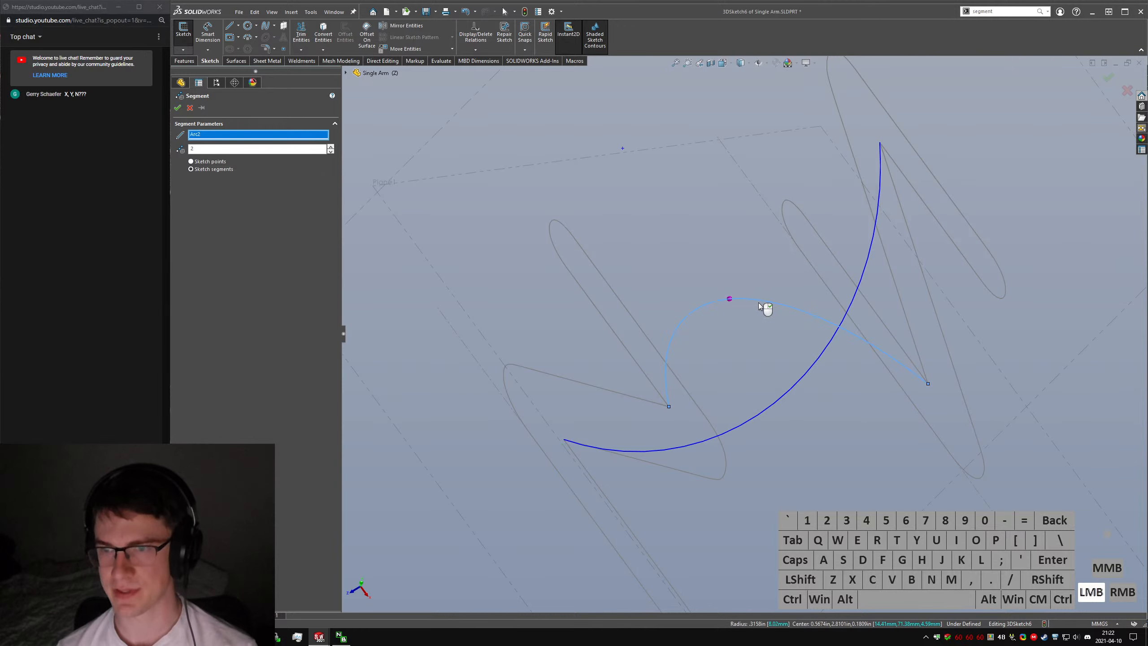
pyautogui.rightClick(758, 302)
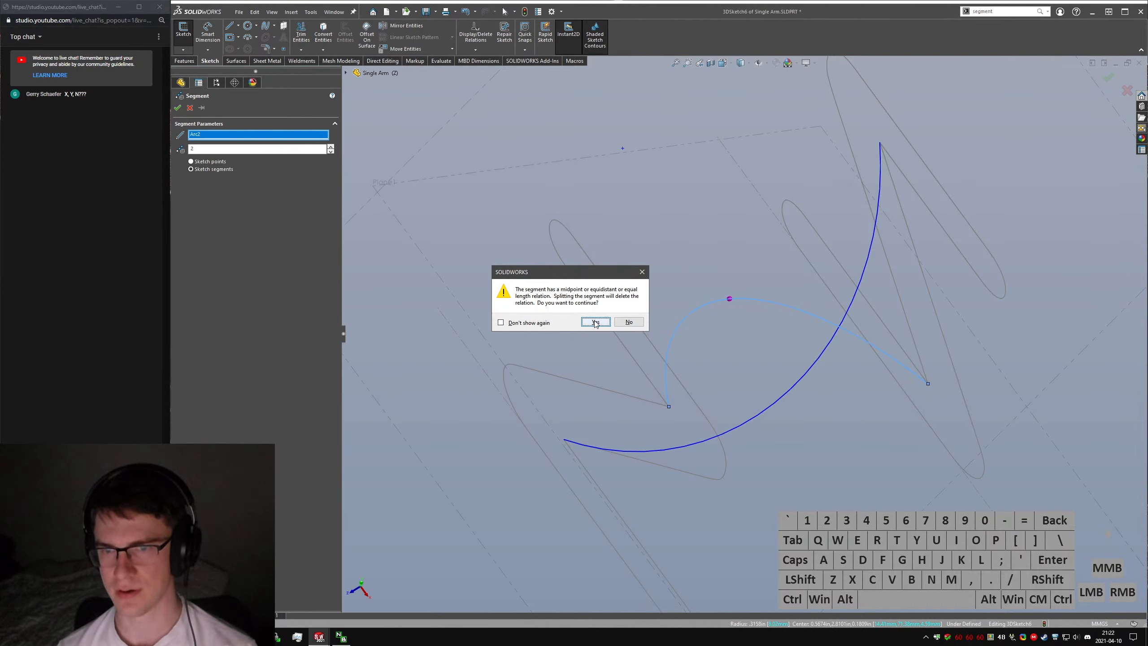
pyautogui.click(593, 323)
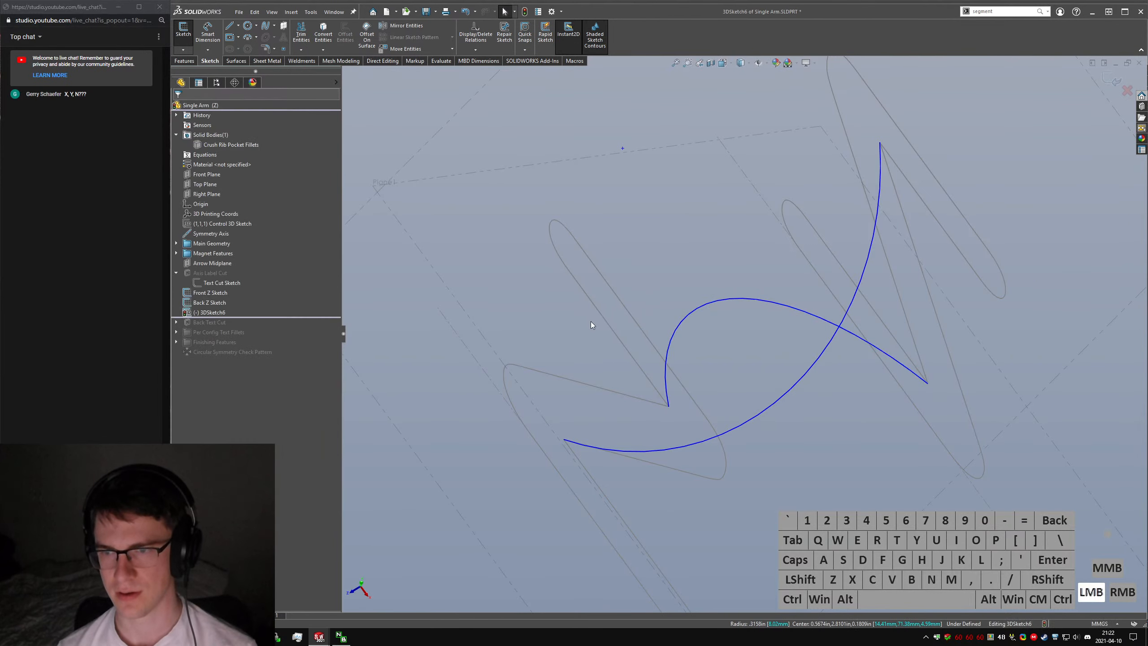
# Split the lower arc into 2 sketch segments with the Segment command.
pyautogui.click(799, 381)
pyautogui.write('segment')
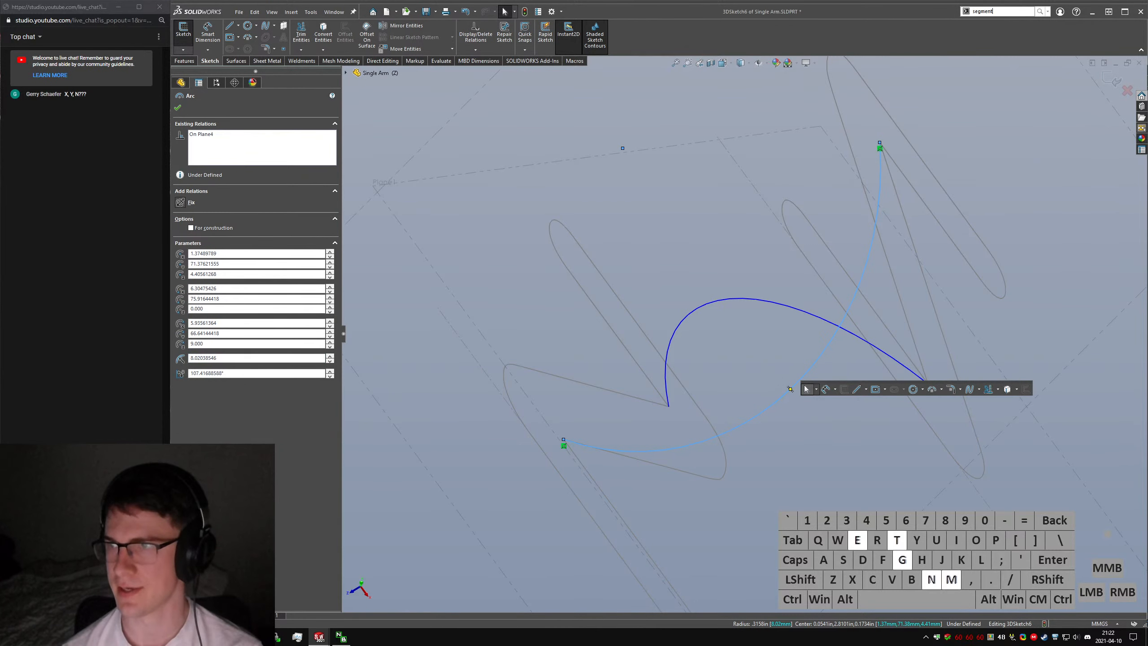
pyautogui.press('Return')
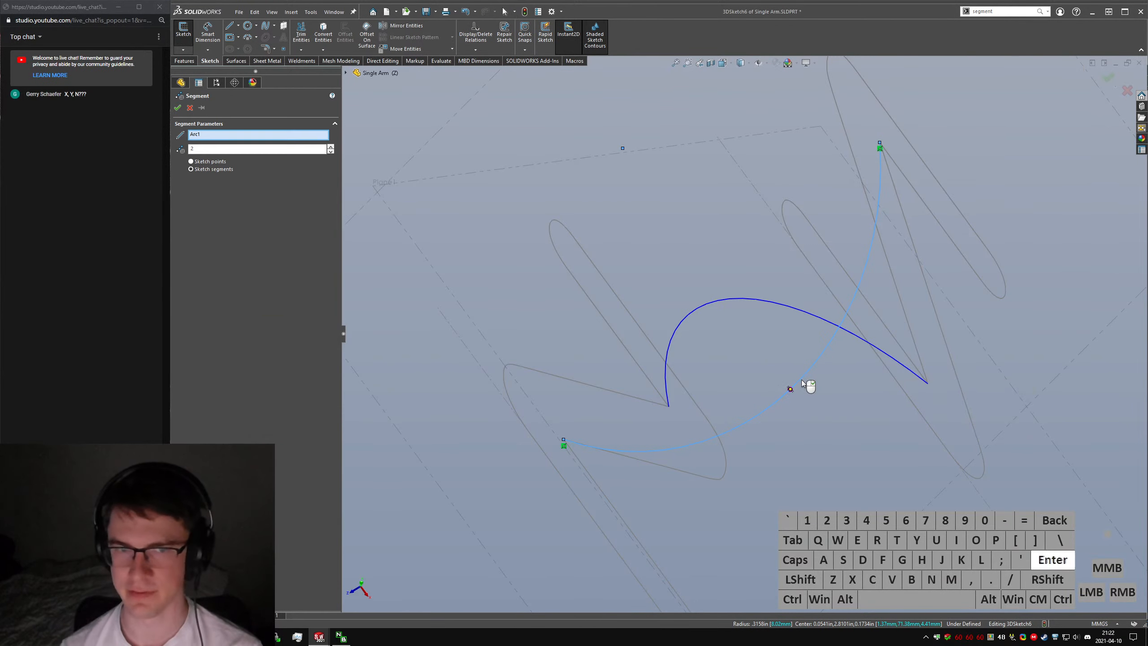
pyautogui.click(179, 116)
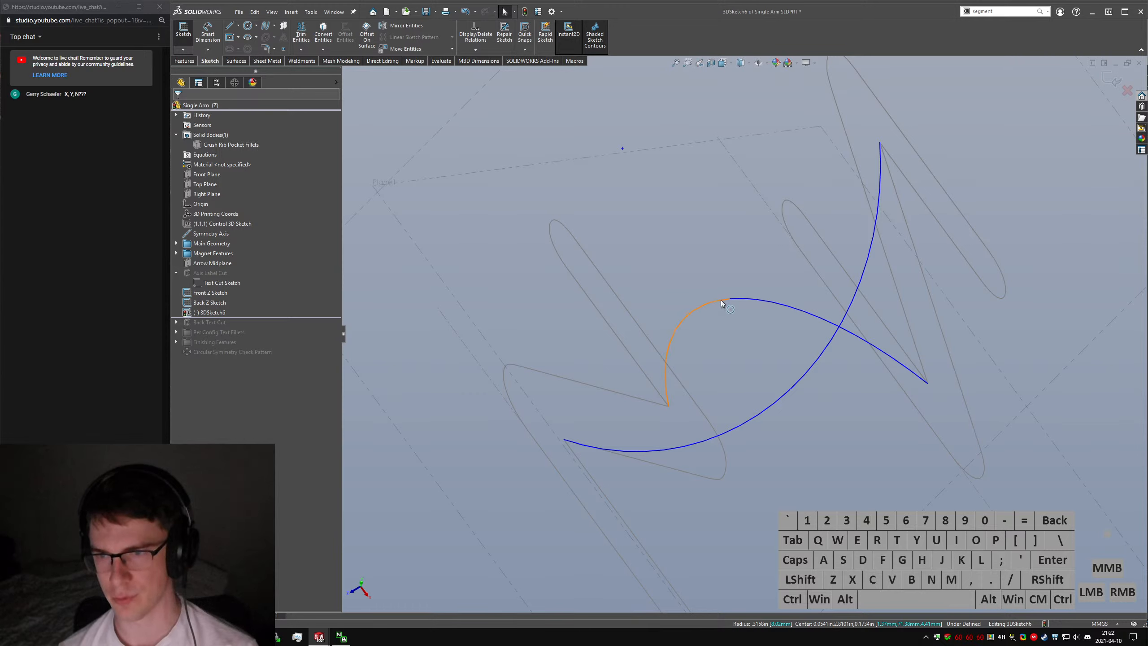
# Select the split points in the middle of both arcs together.
pyautogui.click(820, 387)
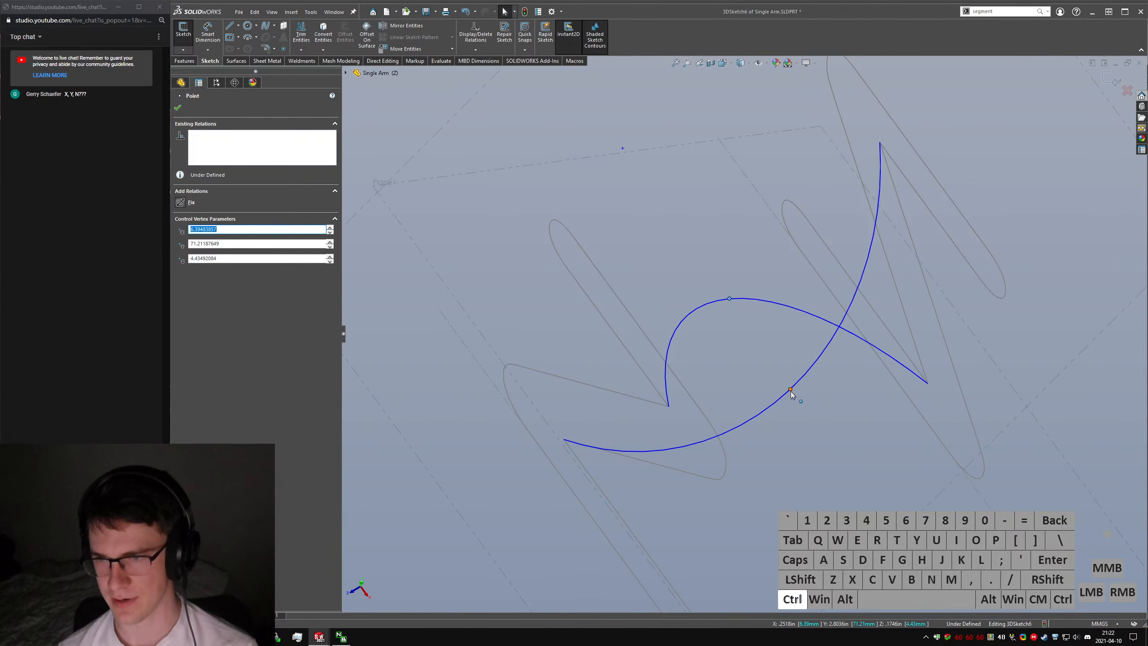
pyautogui.keyDown('ctrl'); pyautogui.click(791, 390); pyautogui.keyUp('ctrl')
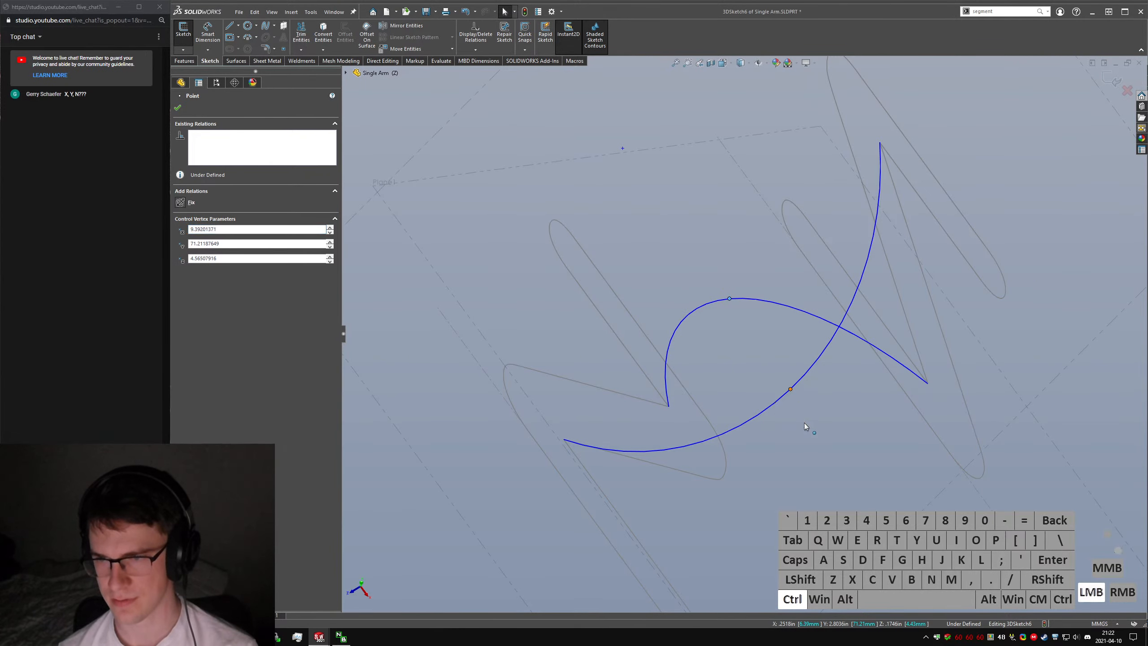
# Dimension the distance between the midpoints of the two crossing guide curves and set it to 2 mm.
pyautogui.click(731, 300)
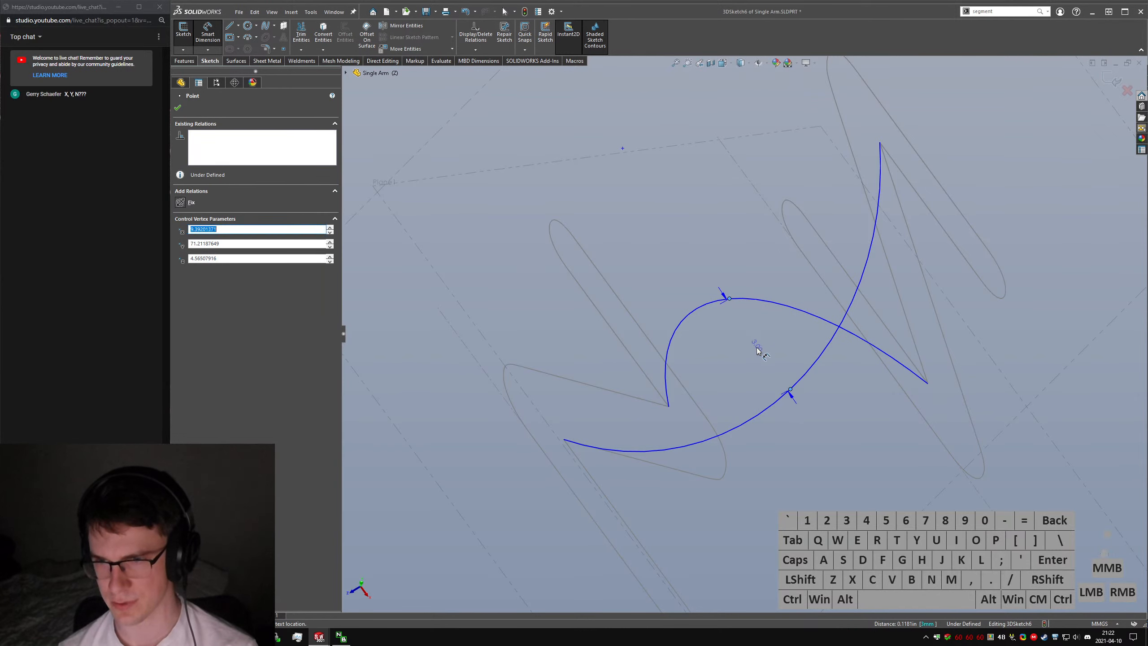
pyautogui.click(774, 357)
pyautogui.click(773, 357)
pyautogui.write('2')
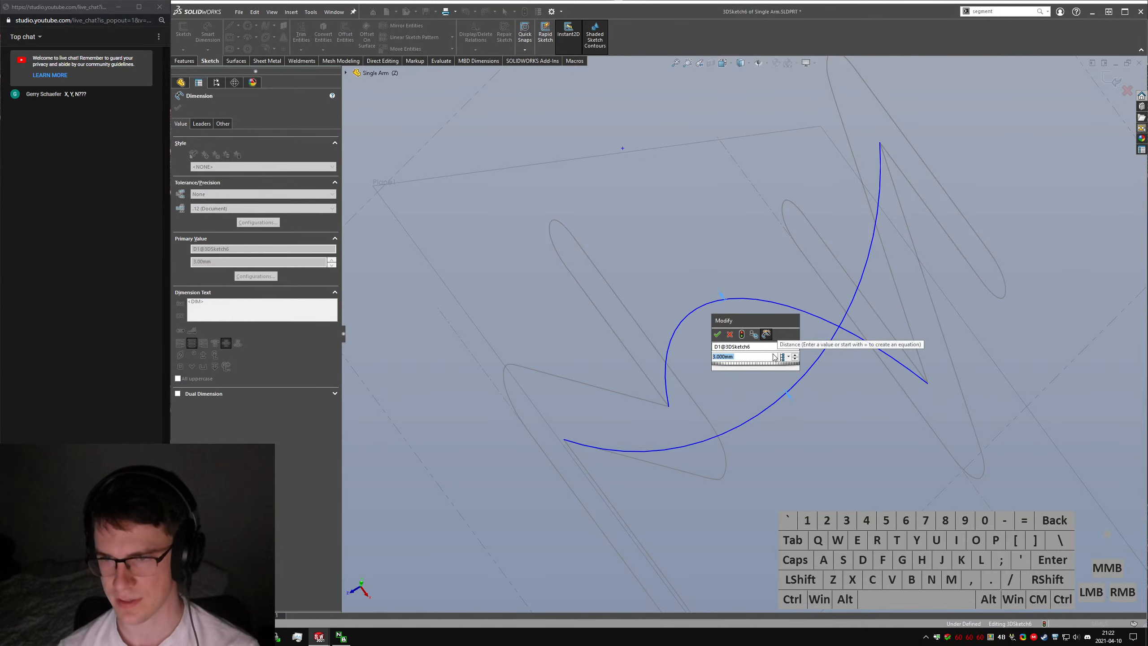
pyautogui.press('Return')
pyautogui.press('Escape')
# Check the relations on the longer guide curve's arcs and add an equal relation between one arc of each crossing curve.
pyautogui.keyDown('ctrl'); pyautogui.click(770, 385); pyautogui.keyUp('ctrl')
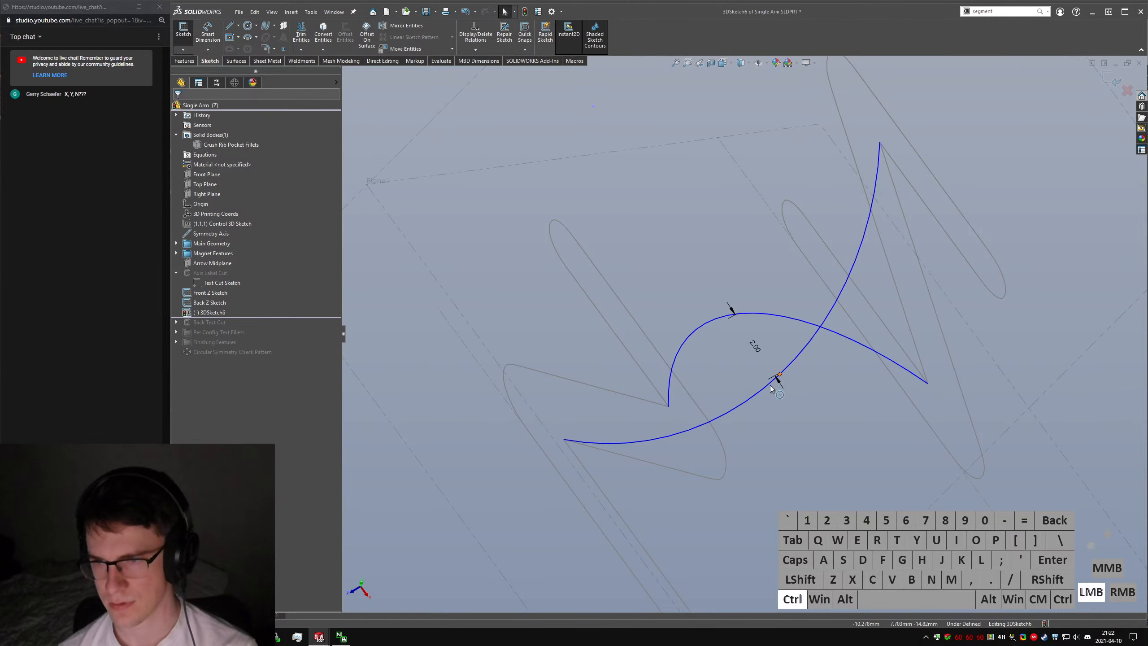
pyautogui.keyDown('ctrl'); pyautogui.click(787, 364); pyautogui.keyUp('ctrl')
pyautogui.keyDown('ctrl'); pyautogui.click(761, 394); pyautogui.keyUp('ctrl')
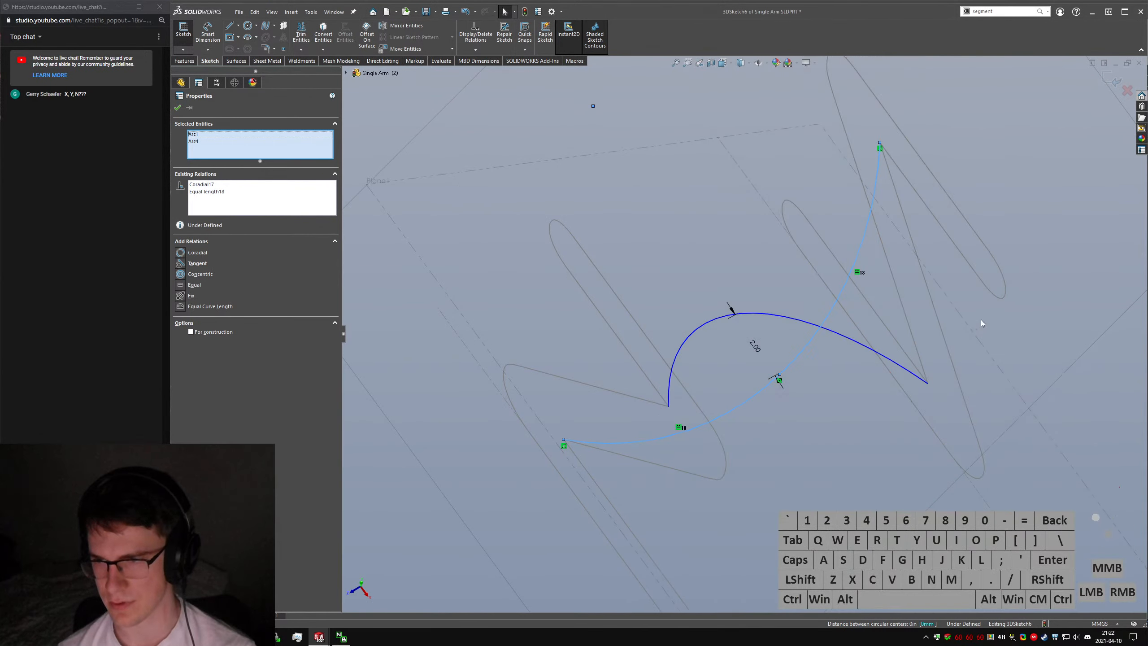
pyautogui.click(755, 315)
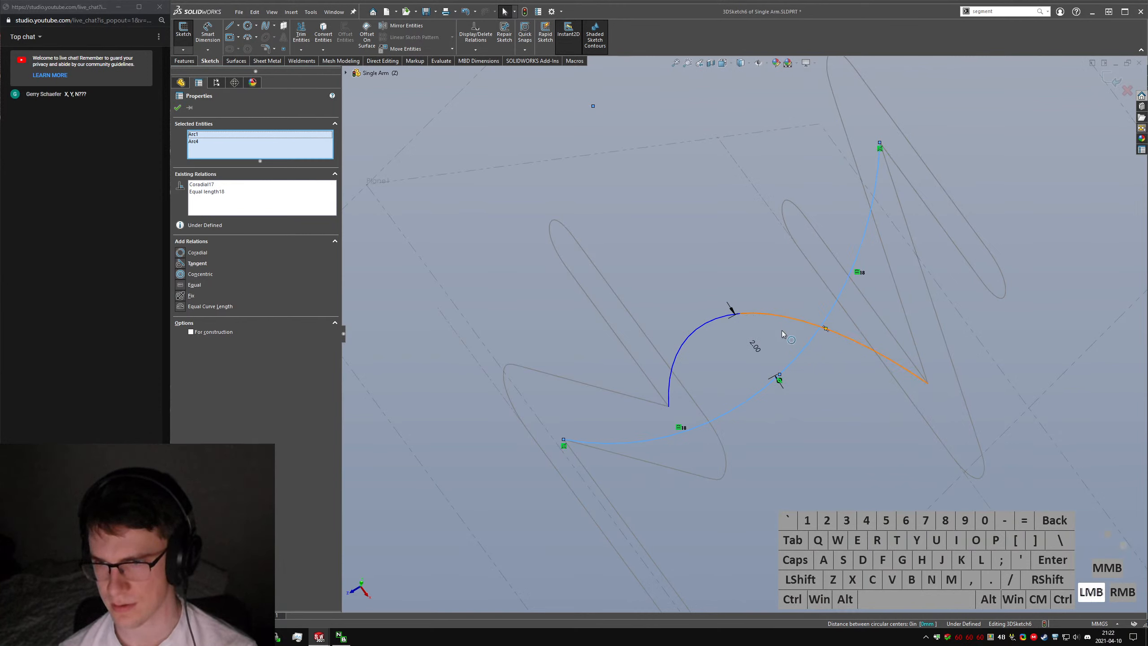
pyautogui.keyDown('ctrl'); pyautogui.click(807, 346); pyautogui.keyUp('ctrl')
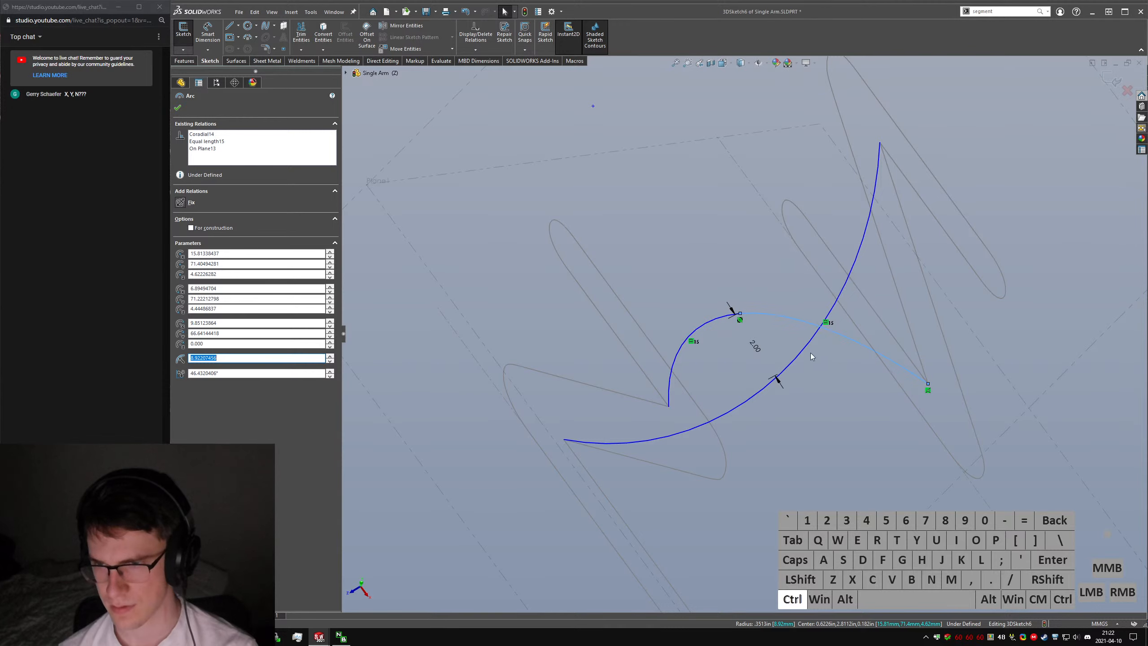
pyautogui.hotkey('alt', 'q')
pyautogui.press('Escape')
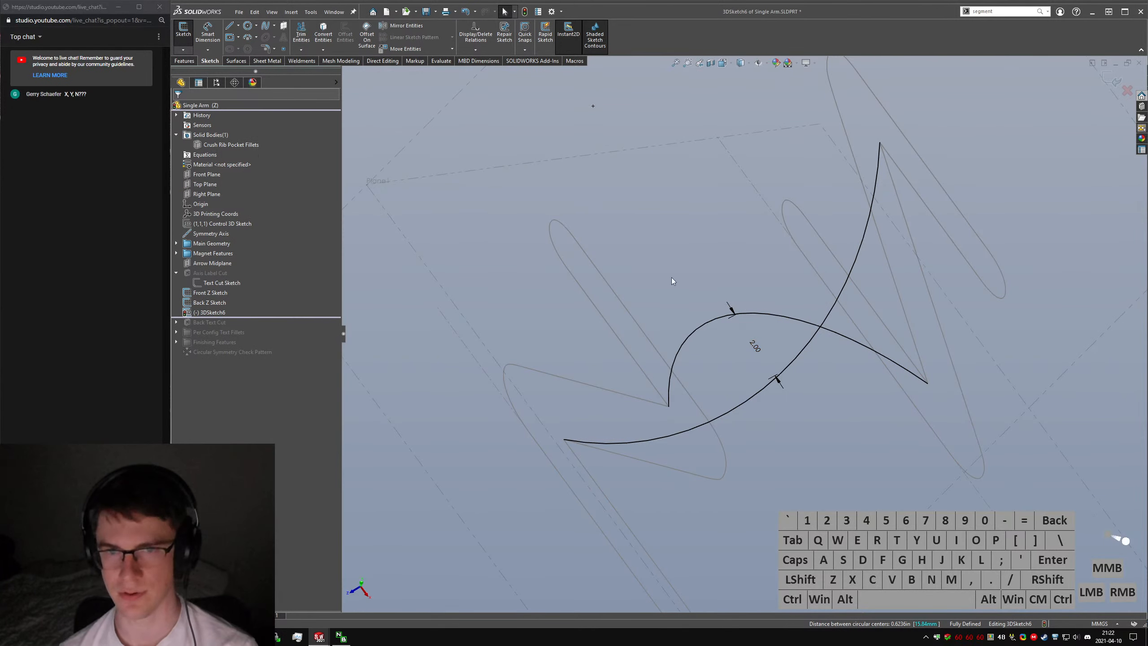
# Set the distance between the two guide curves' midpoints to 2.2 mm and exit the 3D sketch.
pyautogui.click(753, 349)
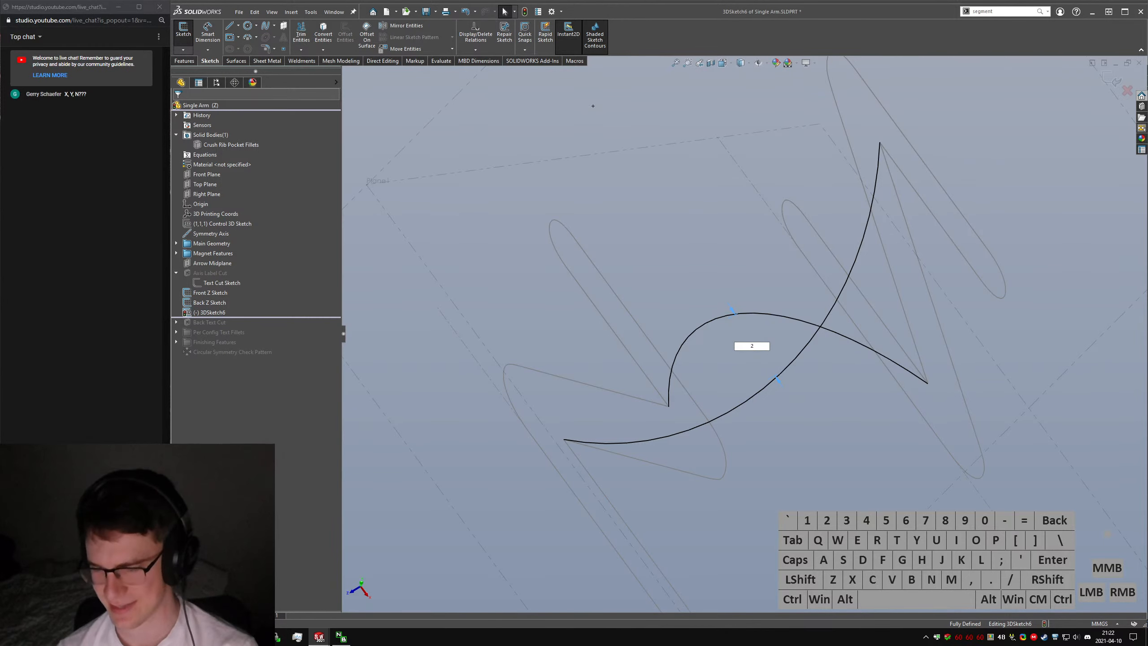
pyautogui.write('2')
pyautogui.press('Return')
pyautogui.click(183, 31)
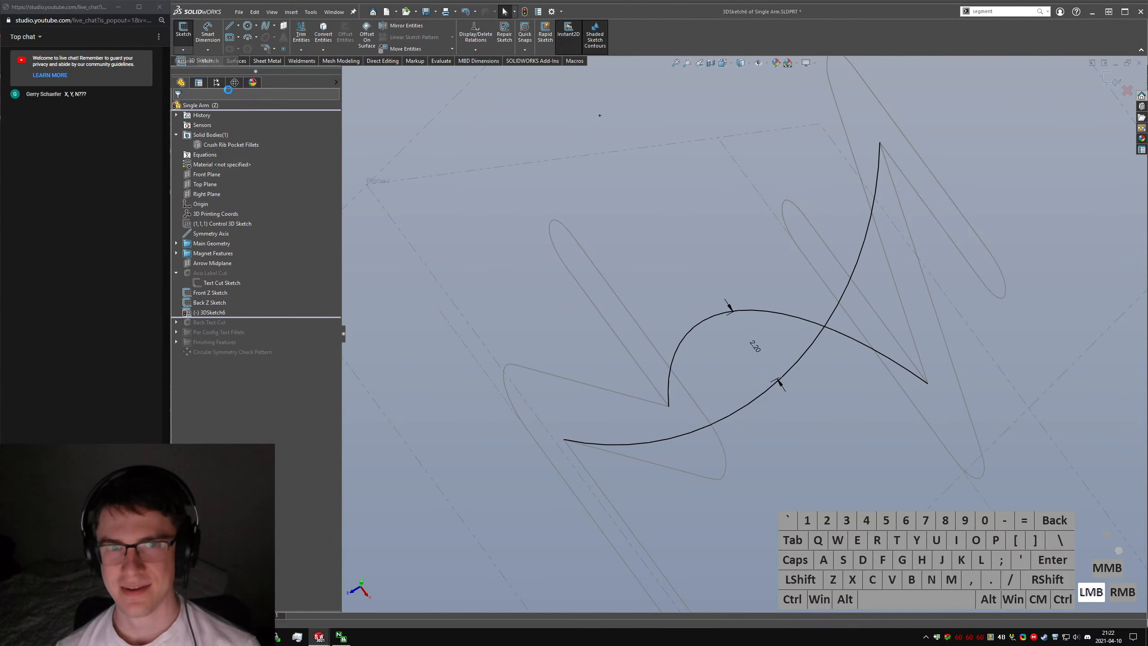
# Rename the new 3D sketch as Crossed Z Guide 3D Sketch.
pyautogui.scroll(3, 771, 328)
pyautogui.moveTo(771, 327)
pyautogui.mouseDown(button='middle')
pyautogui.moveTo(853, 282)
pyautogui.moveTo(828, 262)
pyautogui.moveTo(949, 277)
pyautogui.moveTo(977, 254)
pyautogui.moveTo(1020, 257)
pyautogui.moveTo(1001, 287)
pyautogui.moveTo(993, 275)
pyautogui.mouseUp(button='middle')
pyautogui.scroll(3, 992, 272)
pyautogui.scroll(-2, 893, 262)
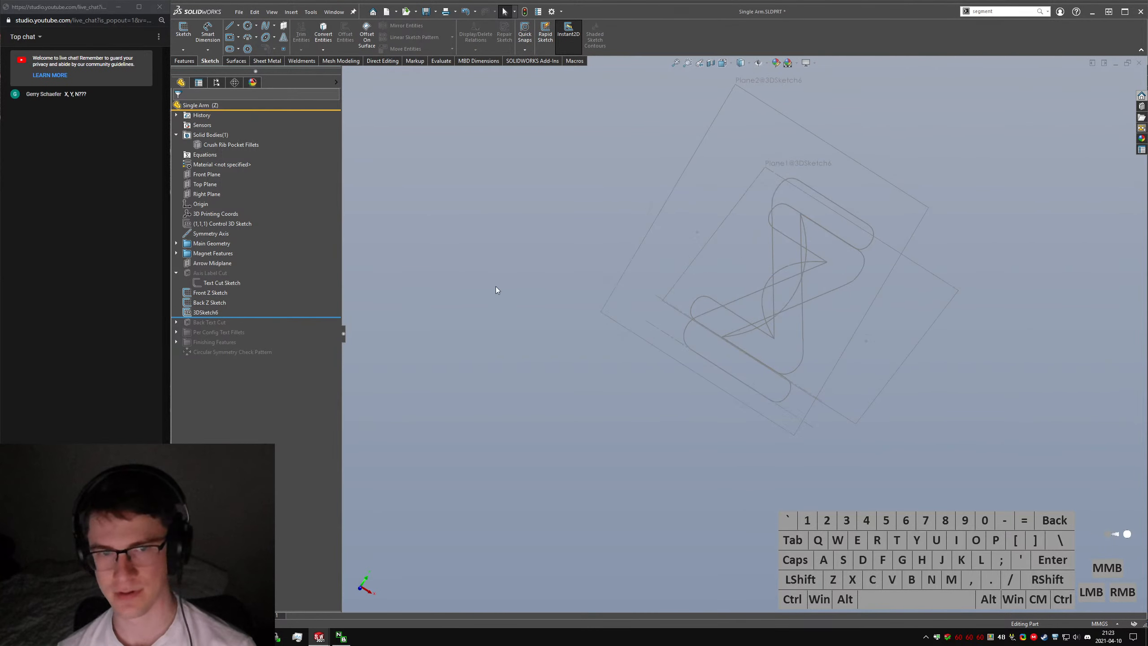
pyautogui.click(206, 312)
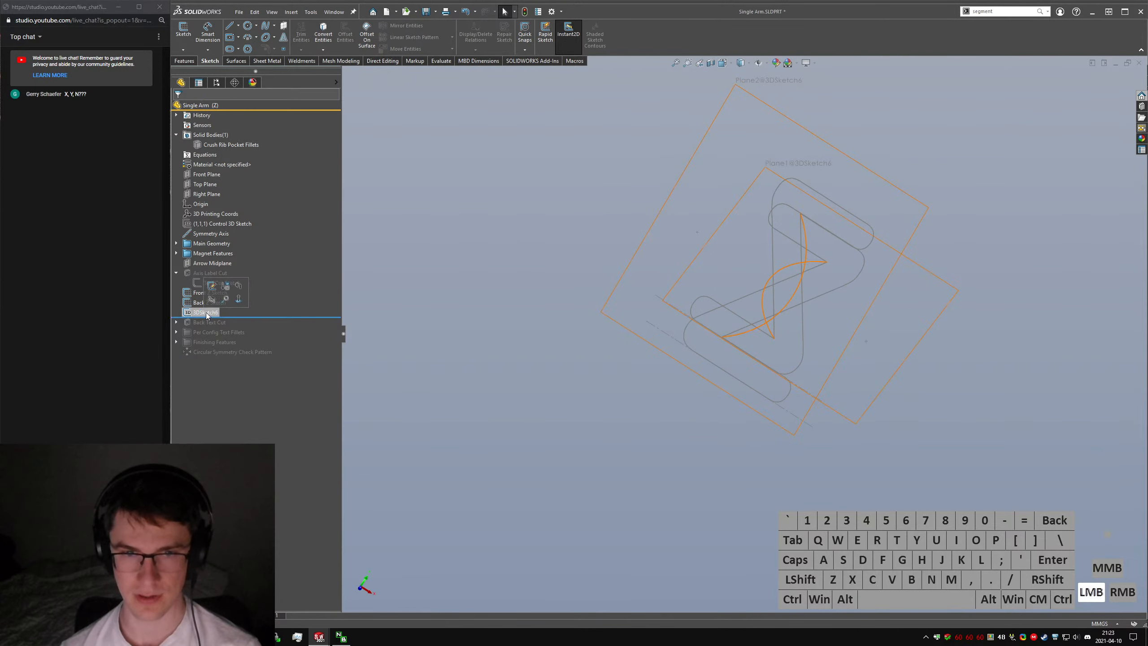
pyautogui.click(207, 313)
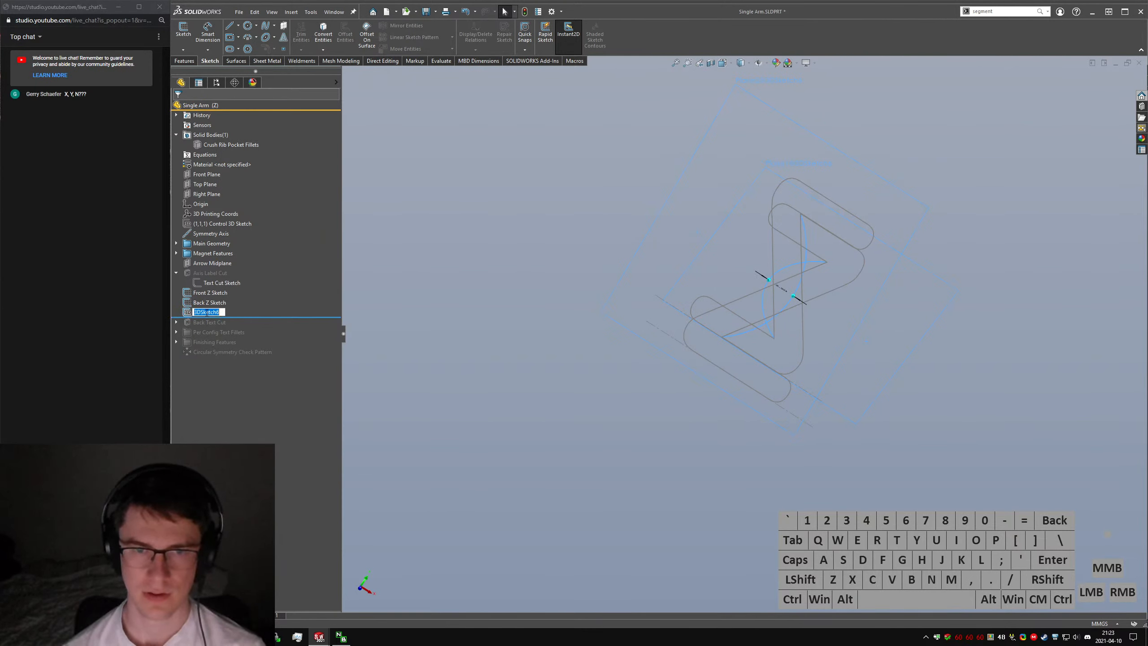
pyautogui.write('Crossed Z')
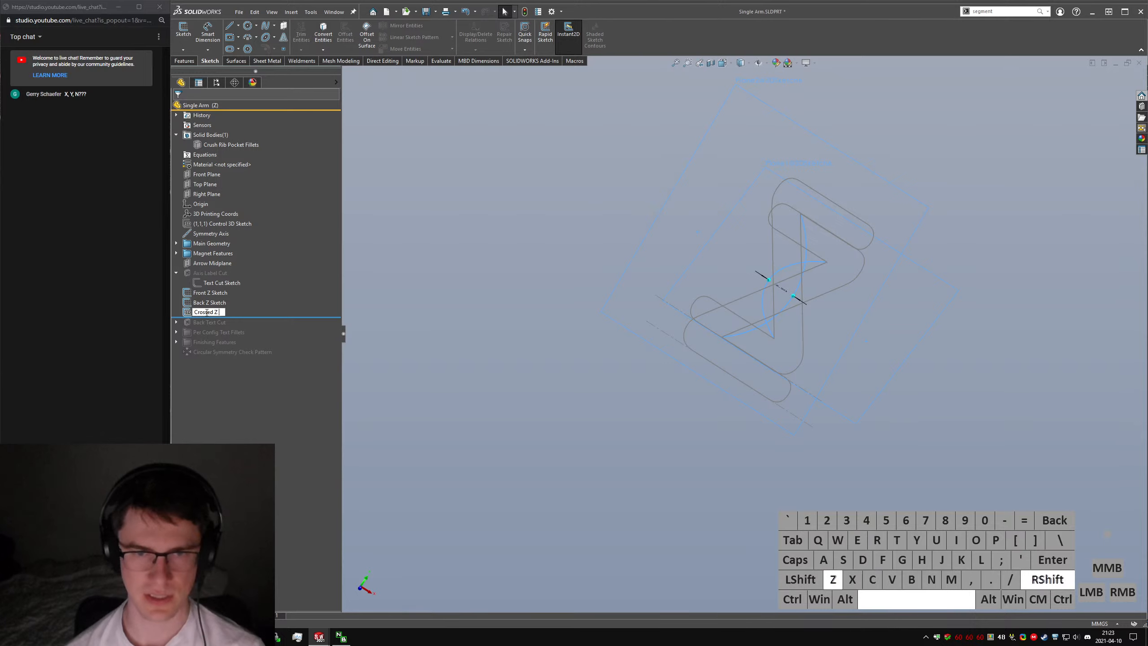
pyautogui.write(' Guide 3D Sket')
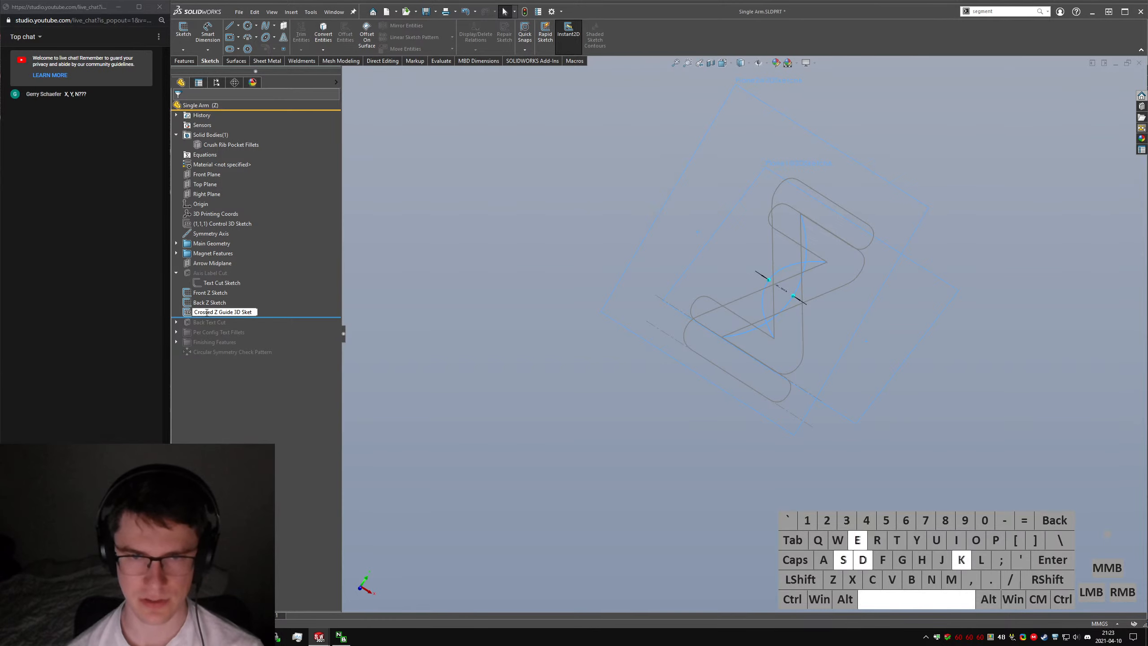
pyautogui.write('ch')
pyautogui.press('Return')
# Save the Single Arm part.
pyautogui.moveTo(502, 238)
pyautogui.mouseDown(button='middle')
pyautogui.moveTo(789, 239)
pyautogui.moveTo(760, 238)
pyautogui.mouseUp(button='middle')
pyautogui.click(1002, 239)
pyautogui.hotkey('ctrl', 's')
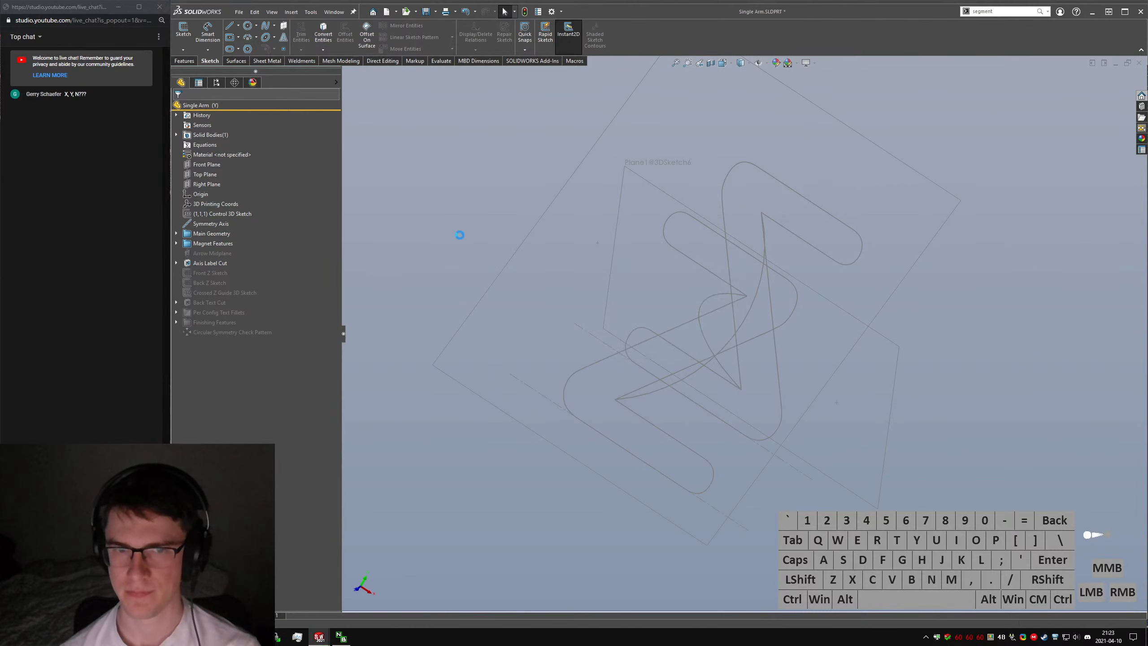
# Start a Loft with the Front Z Sketch and the Back Z Sketch as its profiles.
pyautogui.click(381, 261)
pyautogui.write('s')
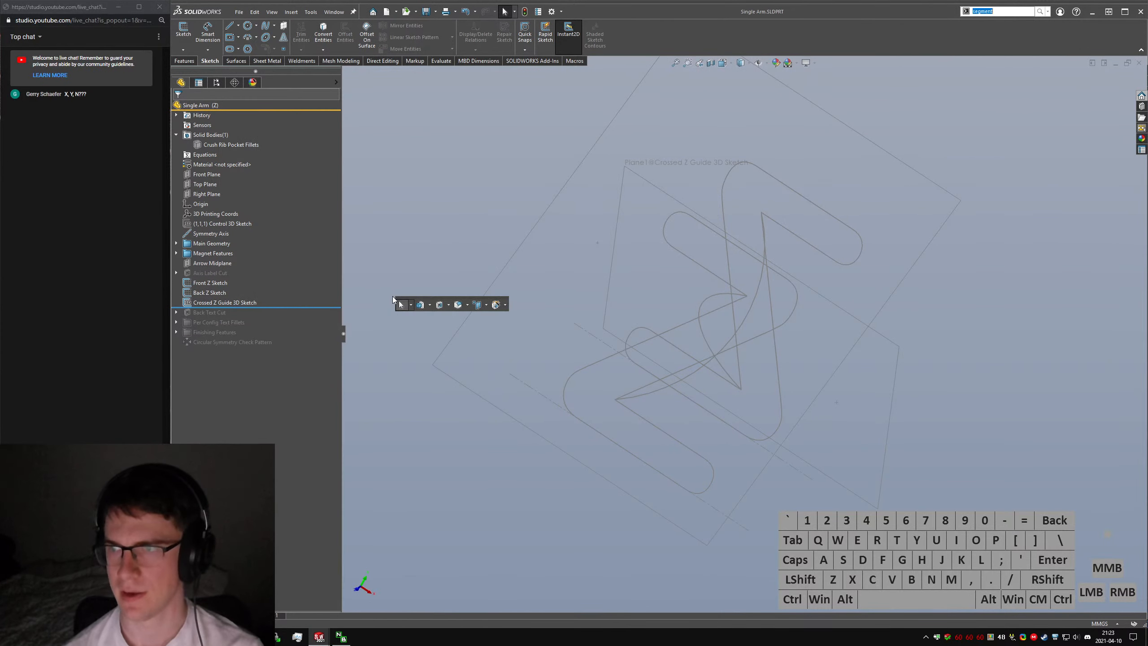
pyautogui.write('loft')
pyautogui.press('Return')
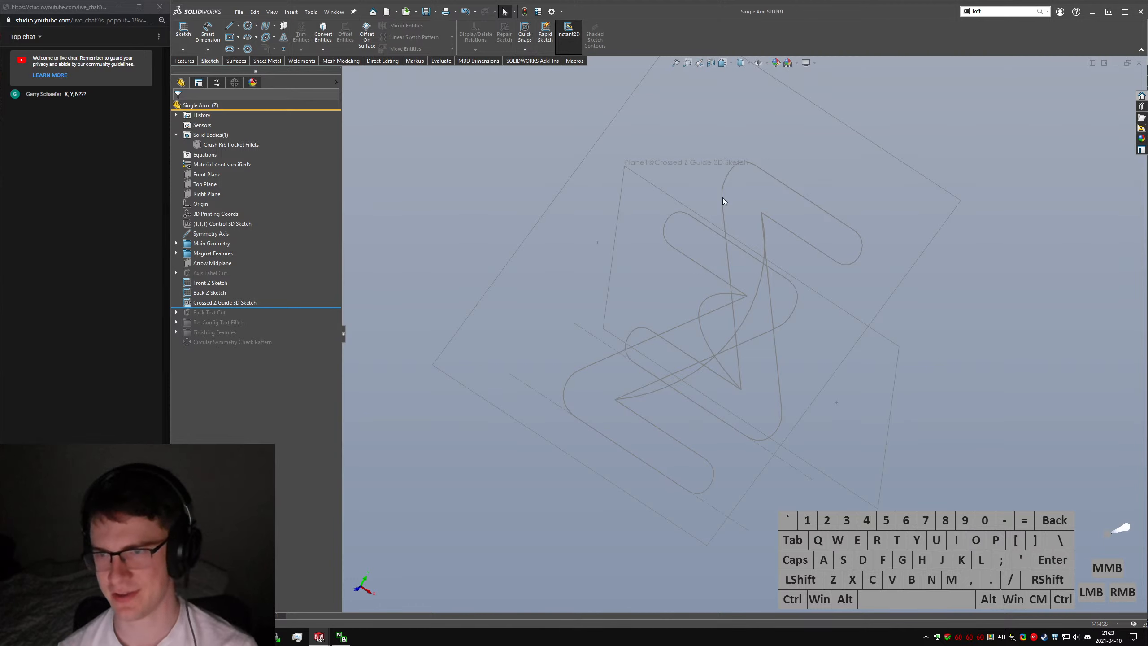
pyautogui.click(692, 258)
pyautogui.click(724, 220)
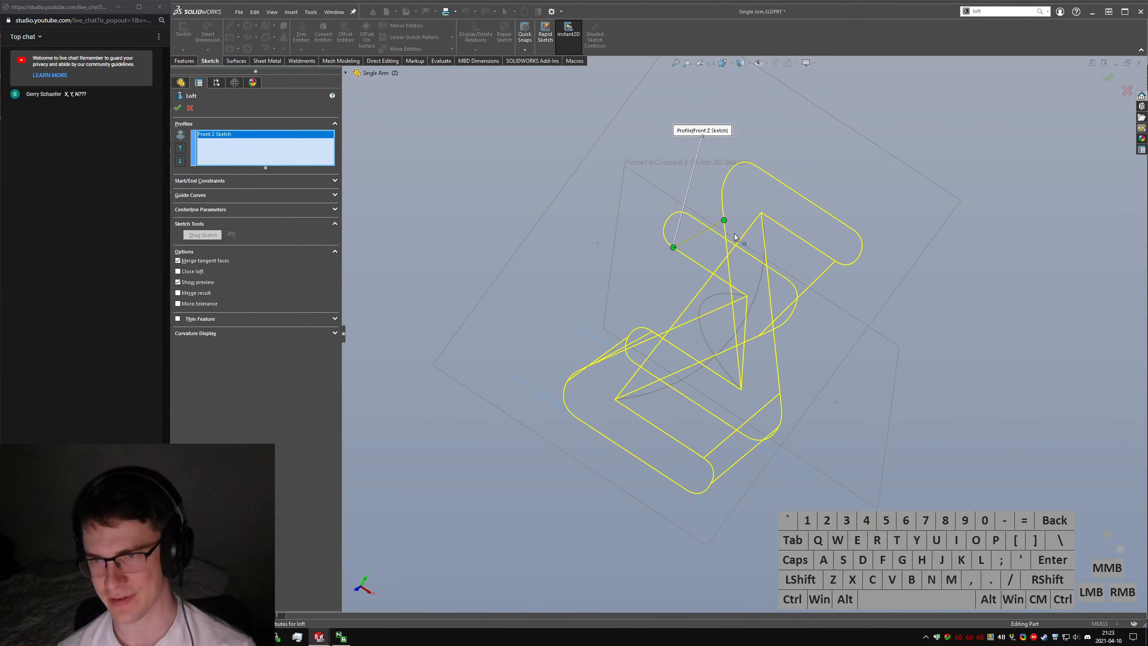
pyautogui.rightClick(218, 143)
pyautogui.click(204, 173)
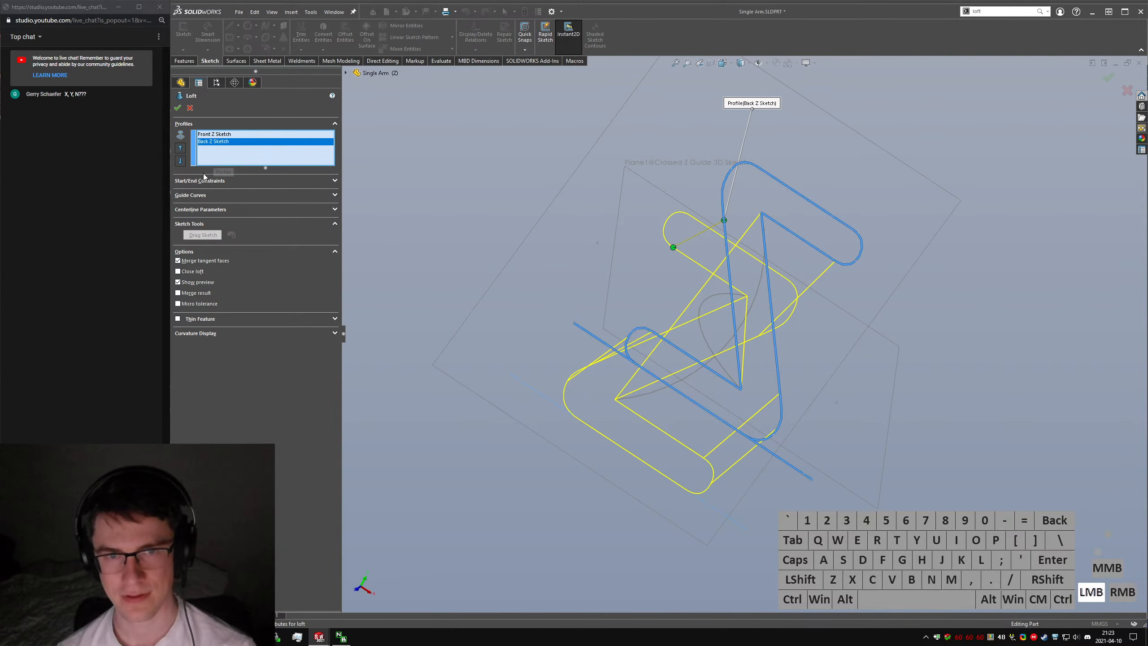
# Add the two crossing curves of the Crossed Z Guide 3D Sketch as separate open-group guide curves for the loft.
pyautogui.click(192, 196)
pyautogui.click(711, 299)
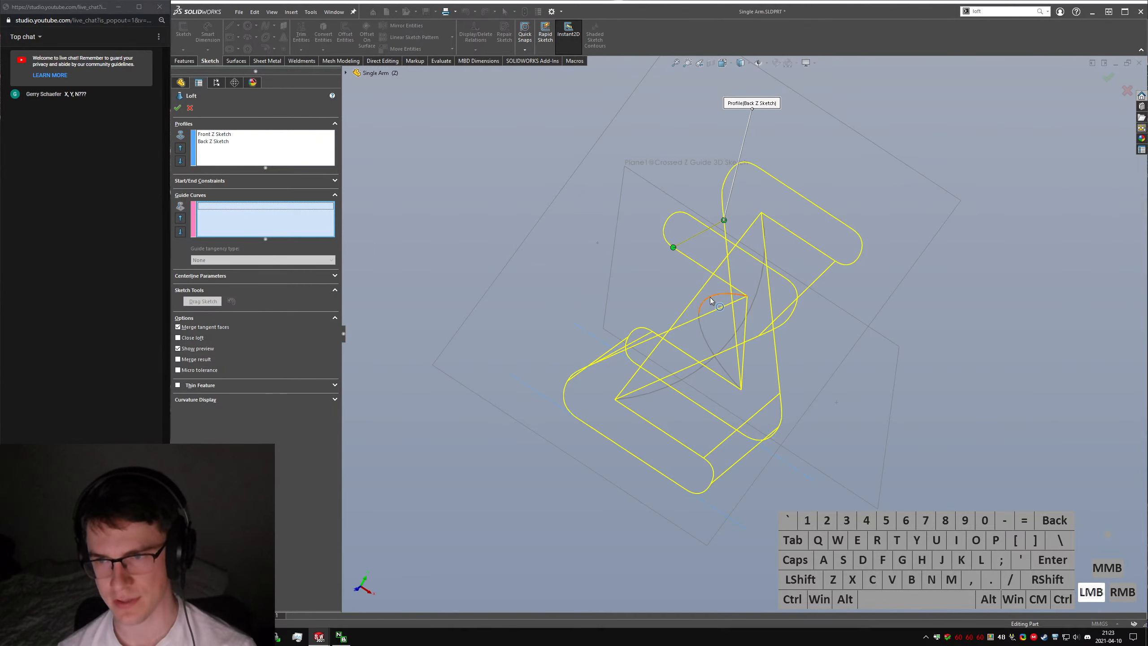
pyautogui.click(710, 324)
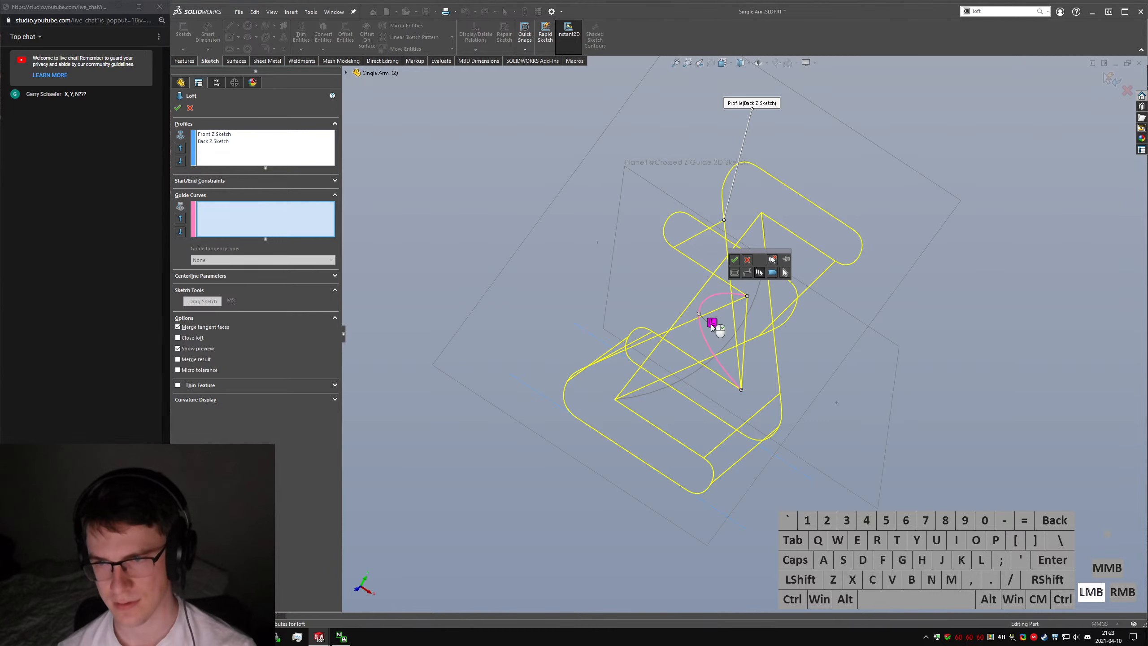
pyautogui.rightClick(712, 324)
pyautogui.click(756, 301)
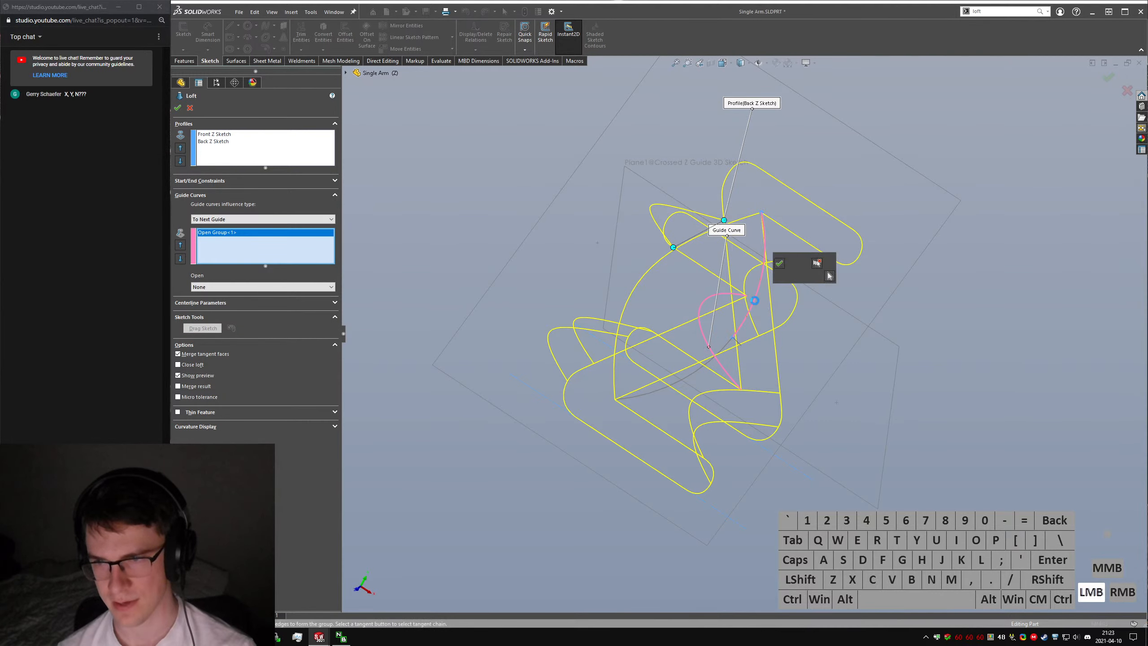
pyautogui.click(738, 340)
pyautogui.rightClick(725, 348)
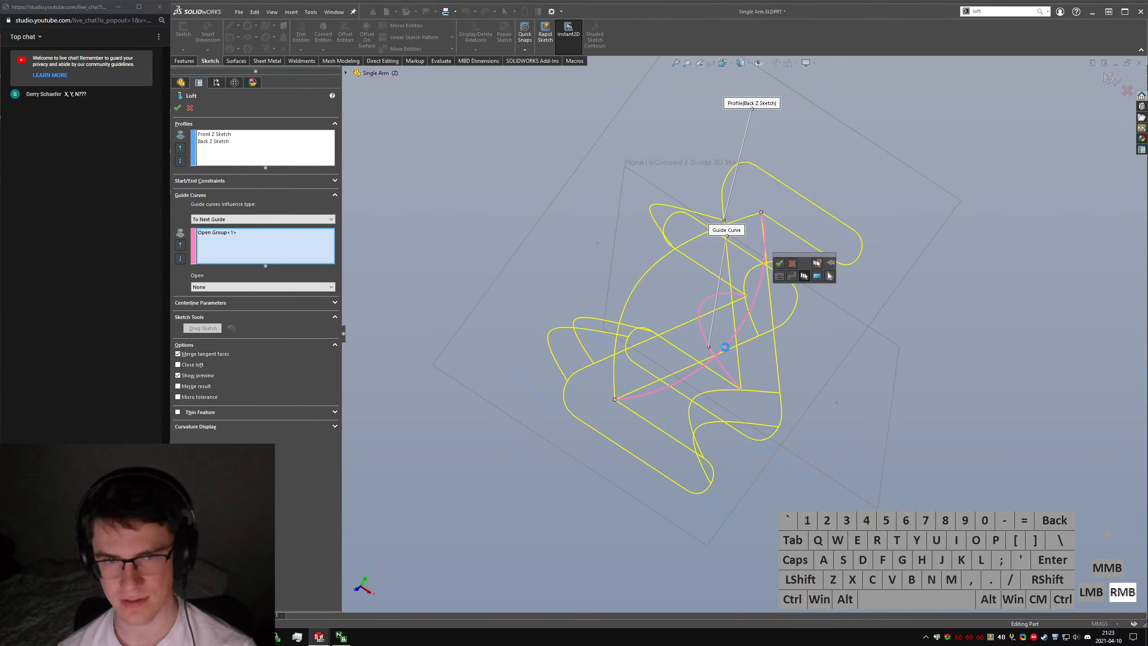
# Set the guide curves' influence type to To Next Sharp and create the loft.
pyautogui.click(261, 219)
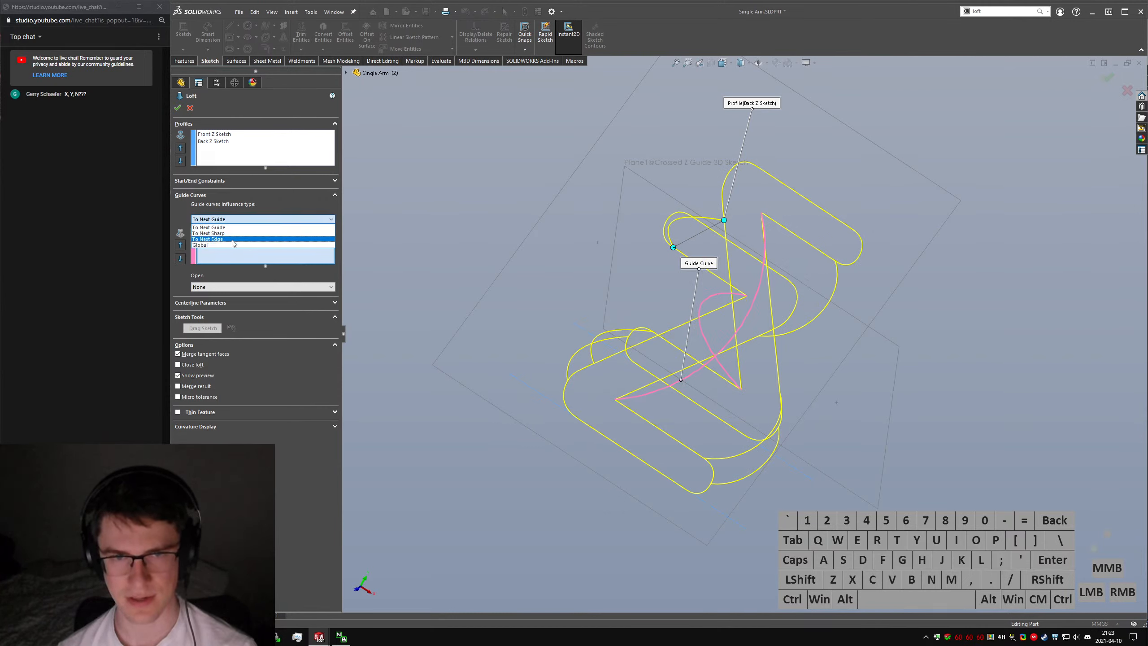
pyautogui.click(231, 233)
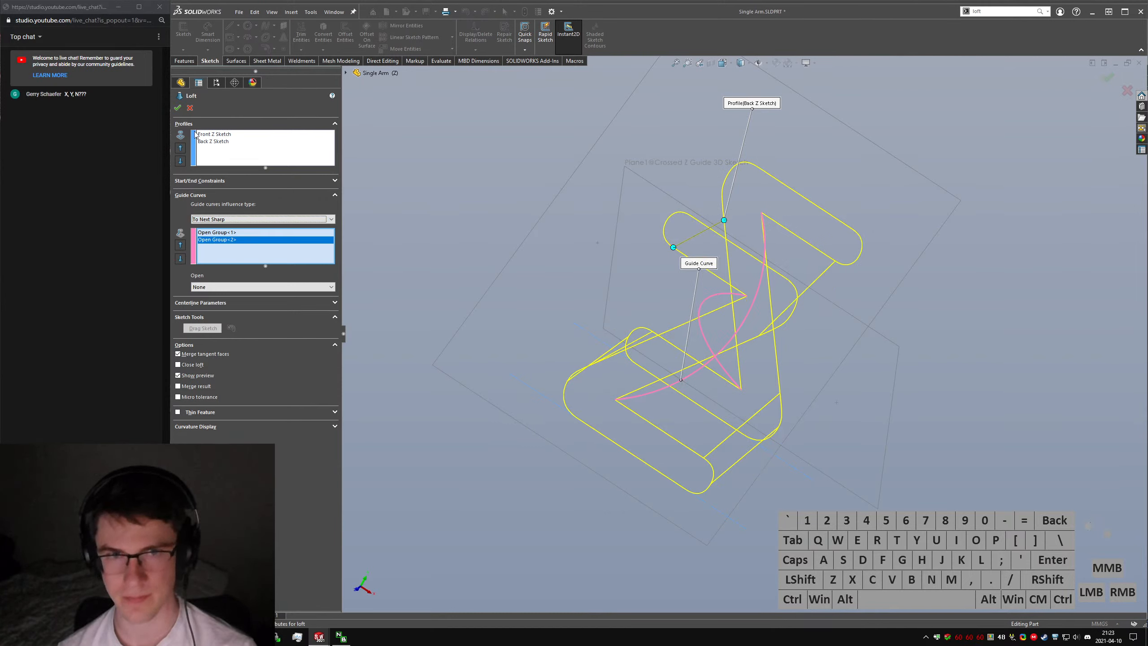
pyautogui.click(177, 107)
# Show the Crush Rib Pocket Fillets solid body and delete the lofted Z feature.
pyautogui.moveTo(730, 254); pyautogui.dragTo(799, 442, button='middle')
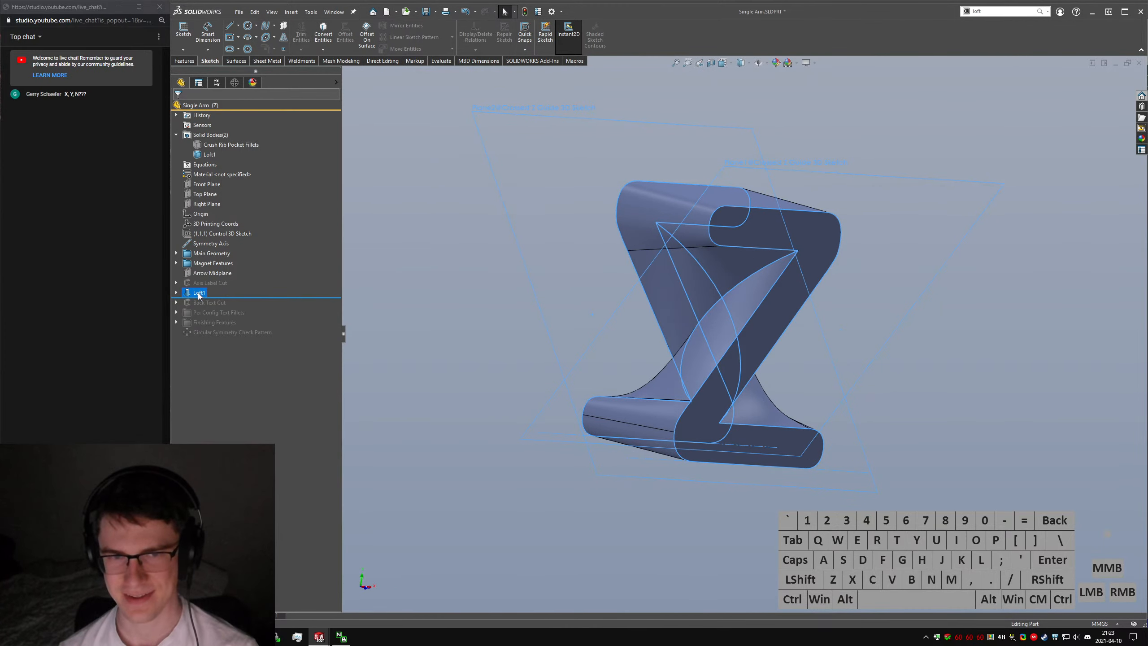
pyautogui.click(206, 152)
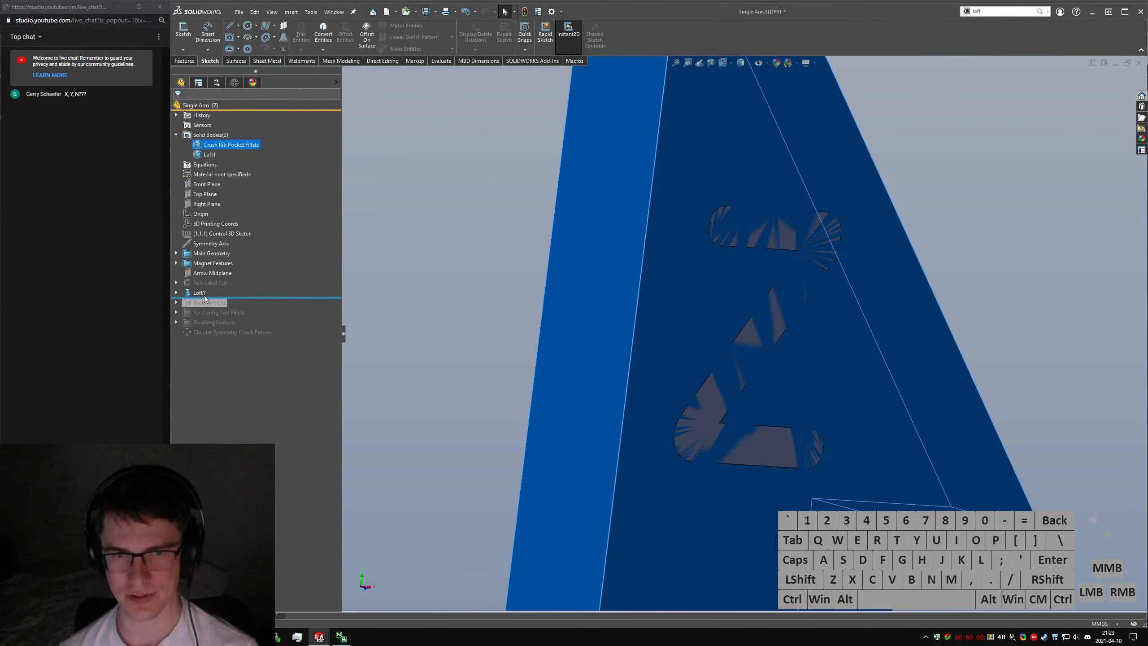
pyautogui.click(203, 292)
pyautogui.rightClick(203, 292)
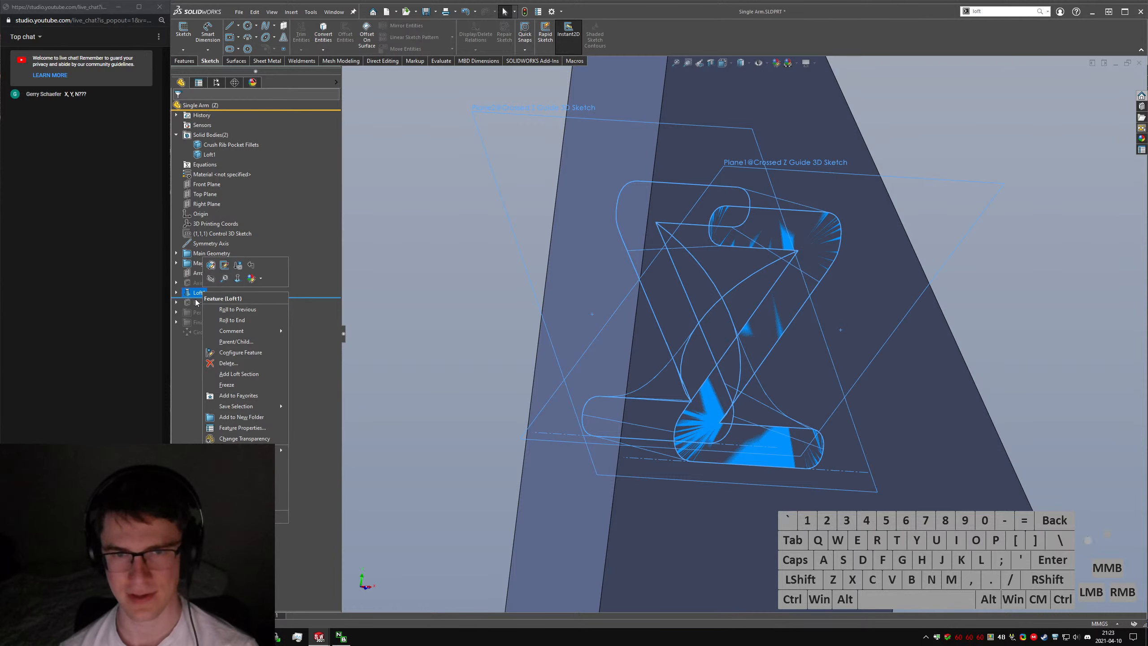
pyautogui.click(215, 268)
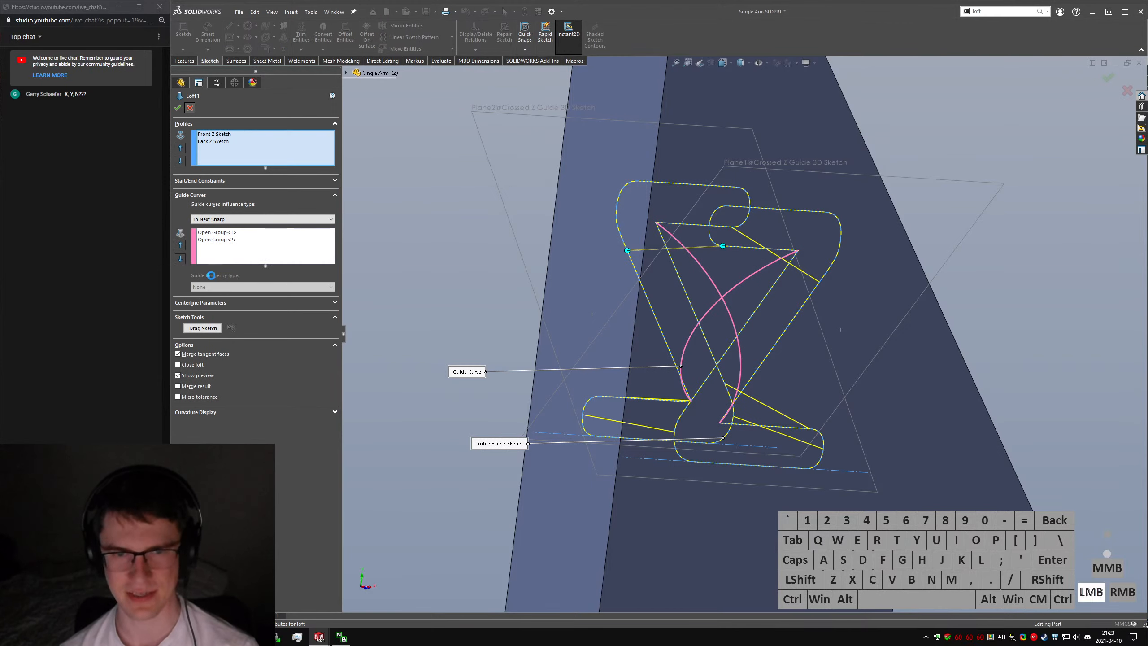
pyautogui.press('Delete')
pyautogui.press('Return')
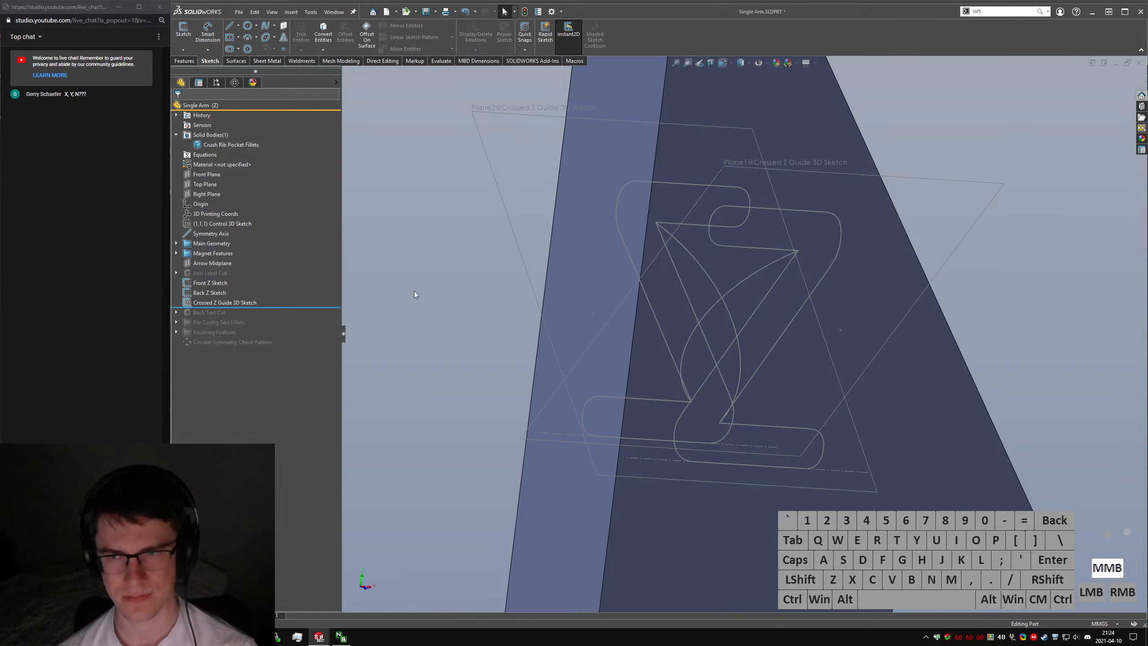
pyautogui.moveTo(414, 295); pyautogui.dragTo(411, 317, button='middle')
pyautogui.press('s')
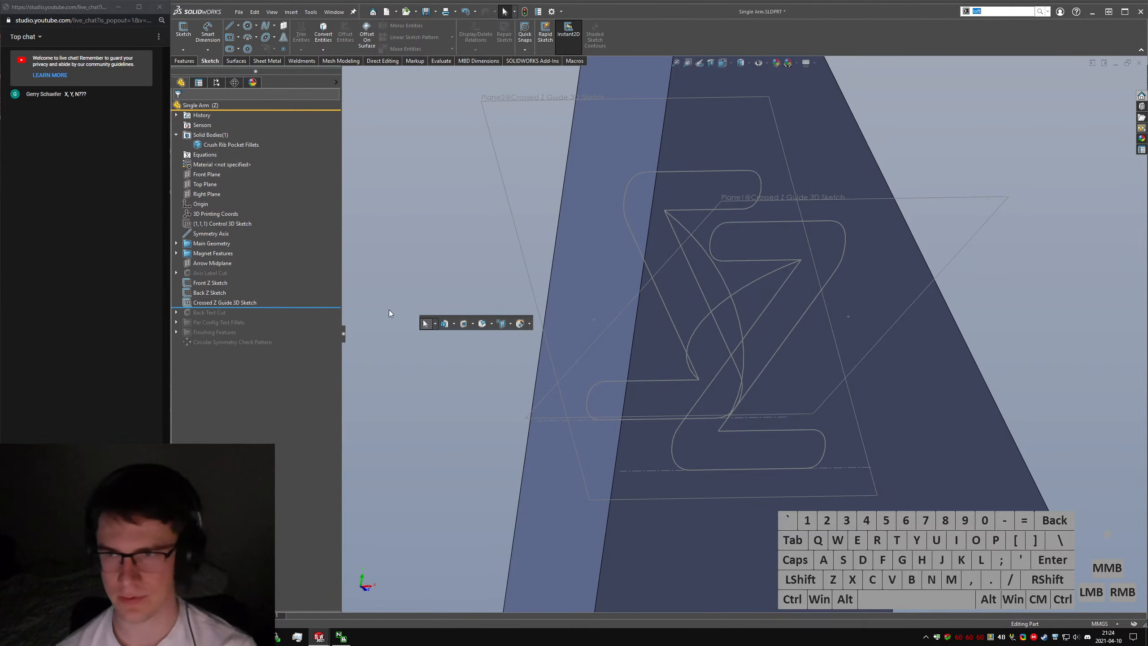
pyautogui.rightClick(219, 302)
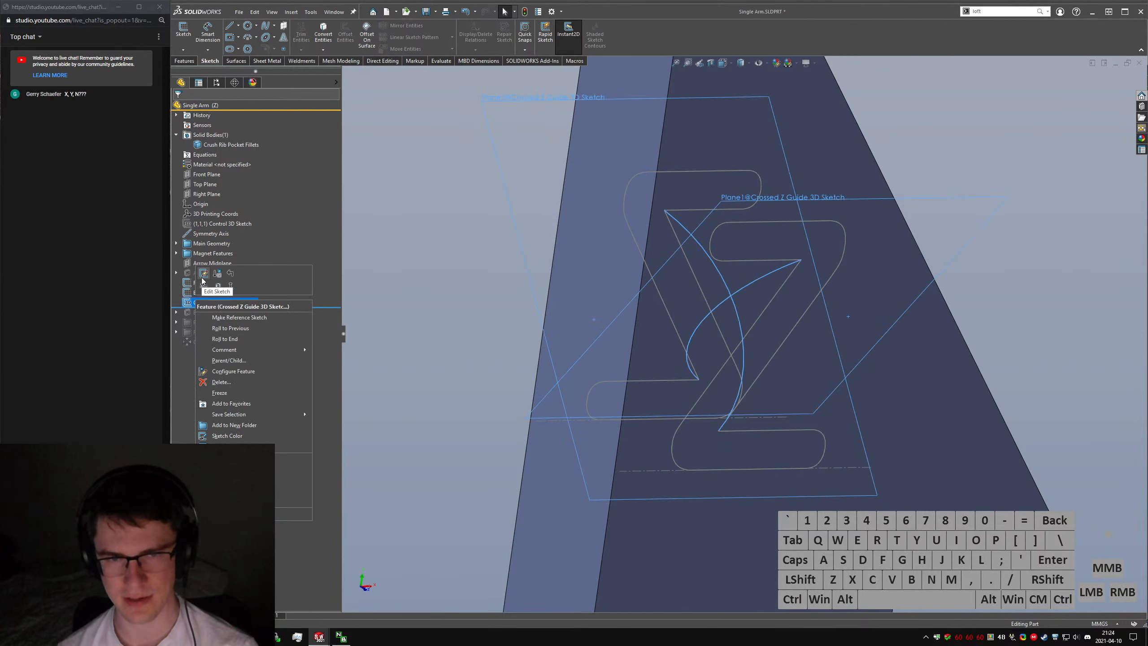
pyautogui.click(203, 273)
pyautogui.click(943, 199)
pyautogui.rightClick(943, 199)
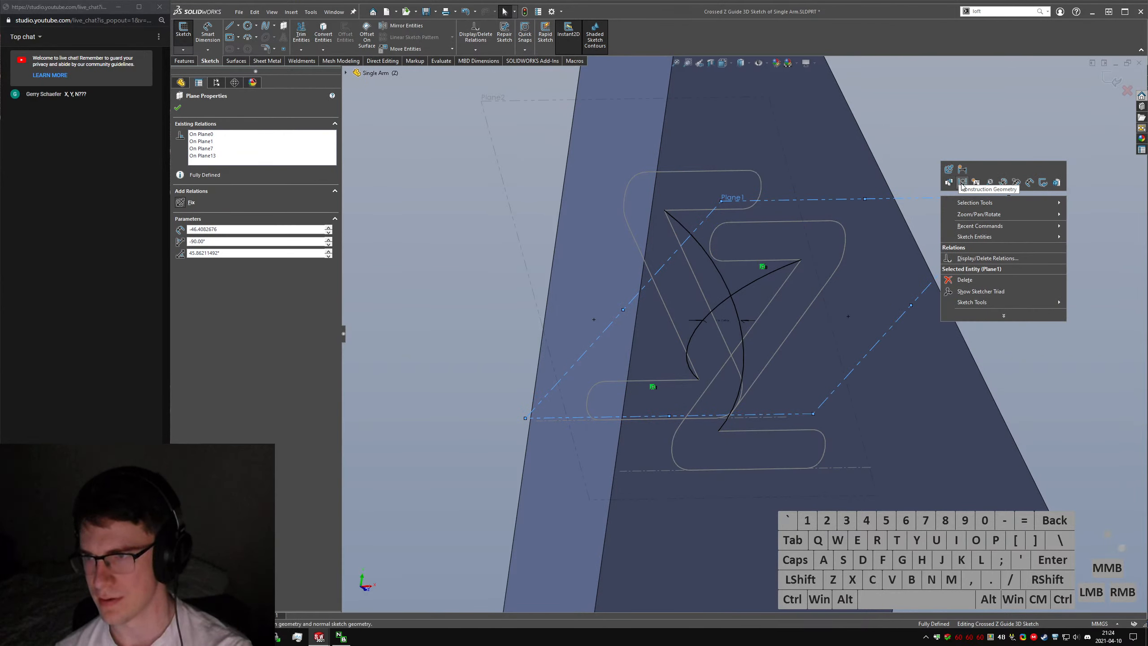
pyautogui.click(994, 144)
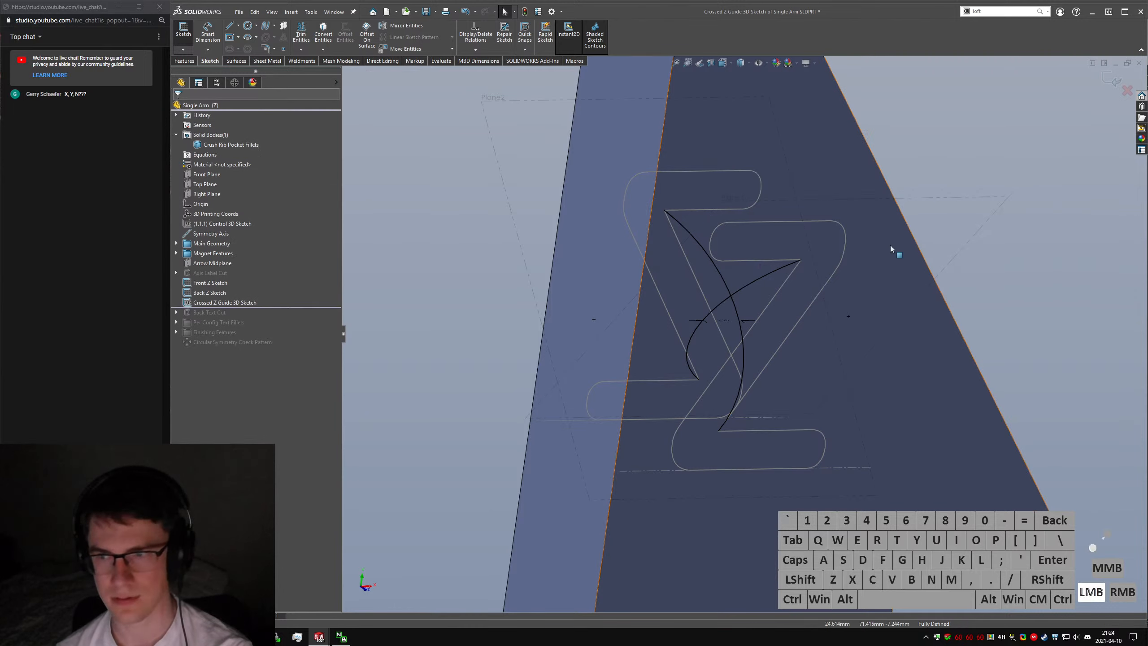
pyautogui.click(956, 198)
pyautogui.press('Tab')
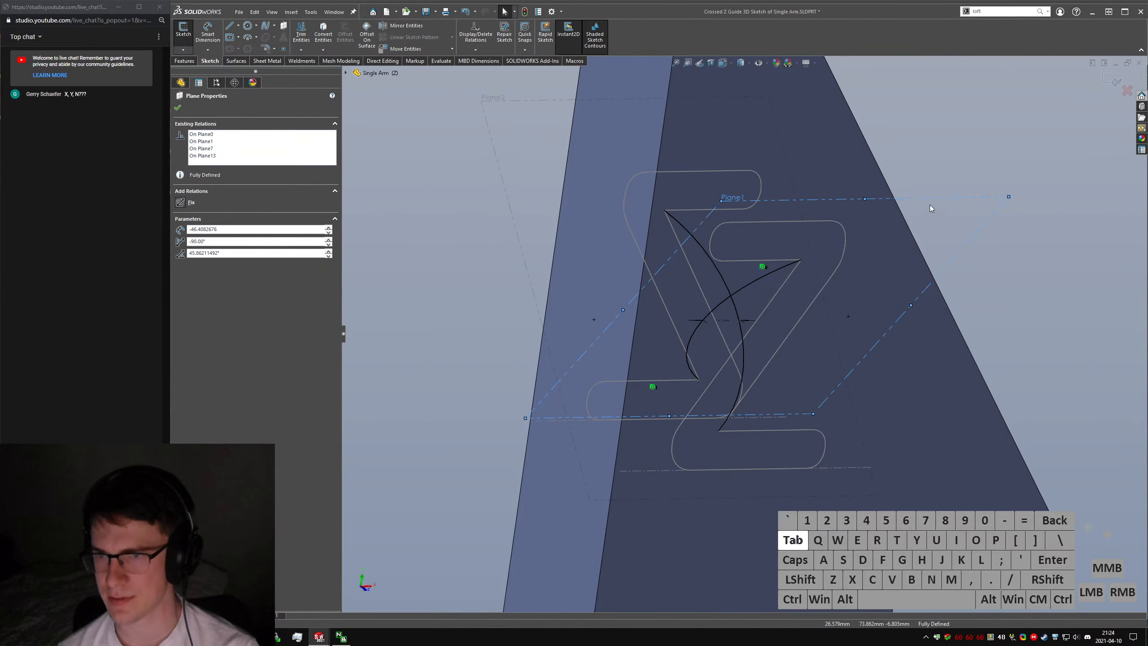
pyautogui.click(933, 197)
pyautogui.rightClick(933, 200)
pyautogui.click(761, 128)
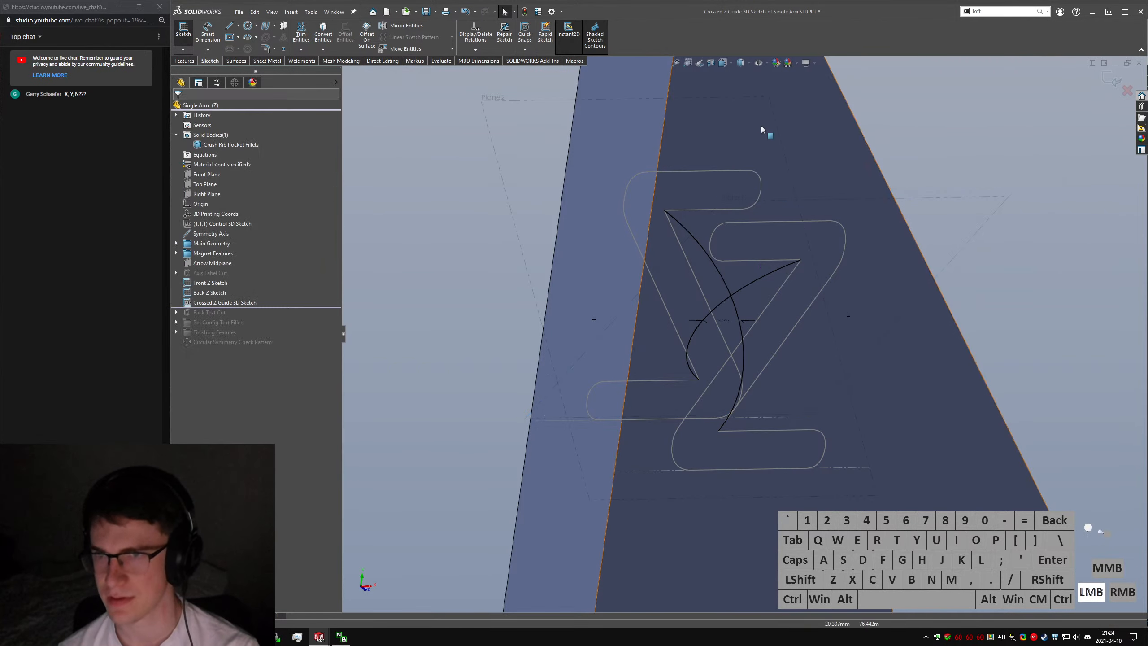
pyautogui.click(767, 64)
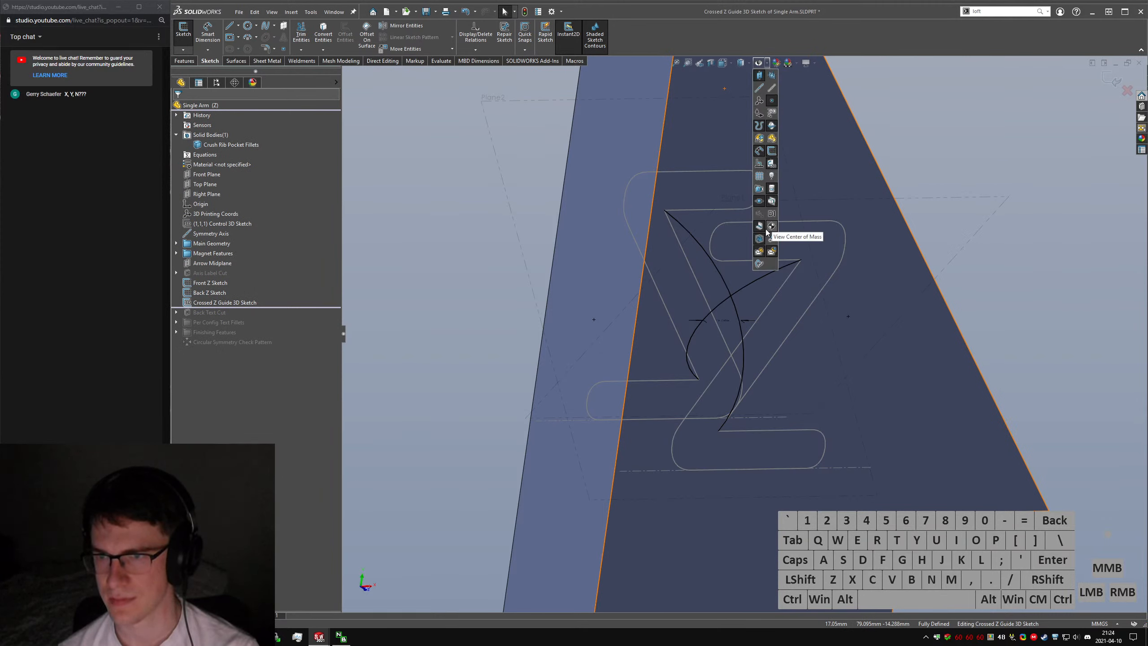
pyautogui.click(771, 77)
pyautogui.click(183, 49)
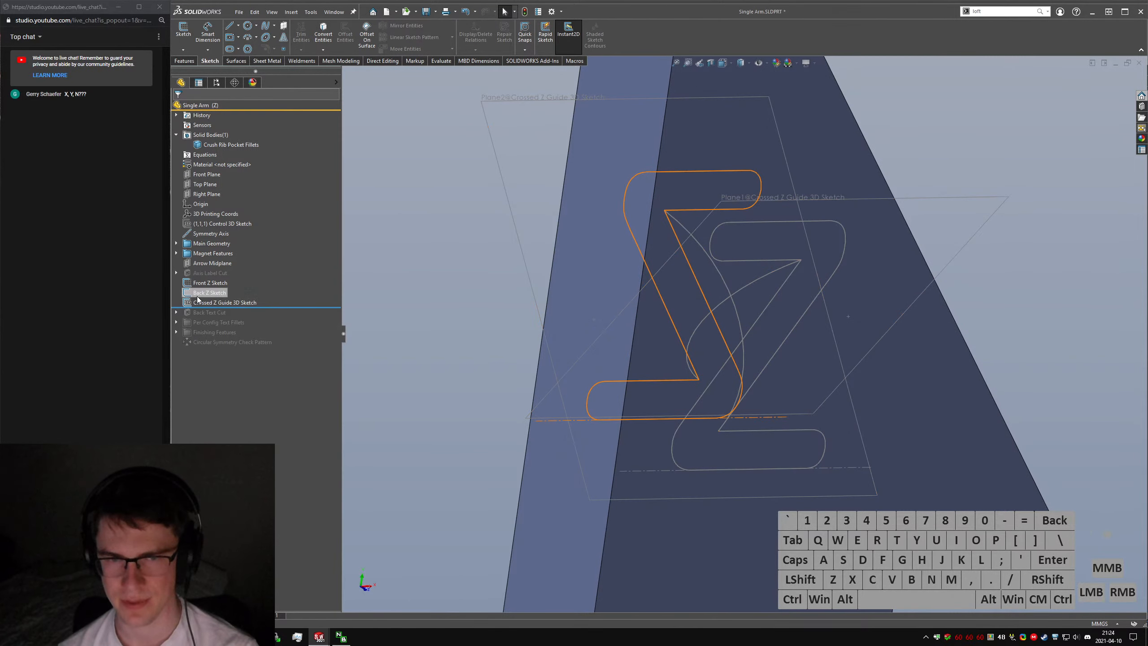
# Start a Lofted Cut with the Front Z Sketch and the Back Z Sketch as its profiles.
pyautogui.write('slofted')
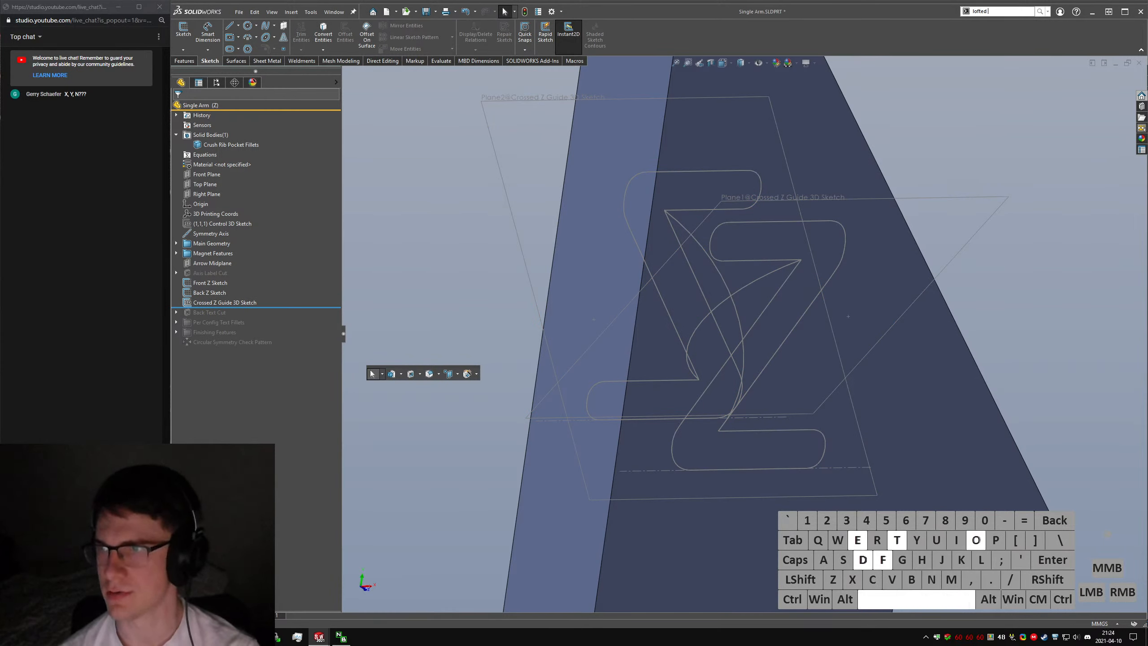
pyautogui.write(' cut')
pyautogui.press('Return')
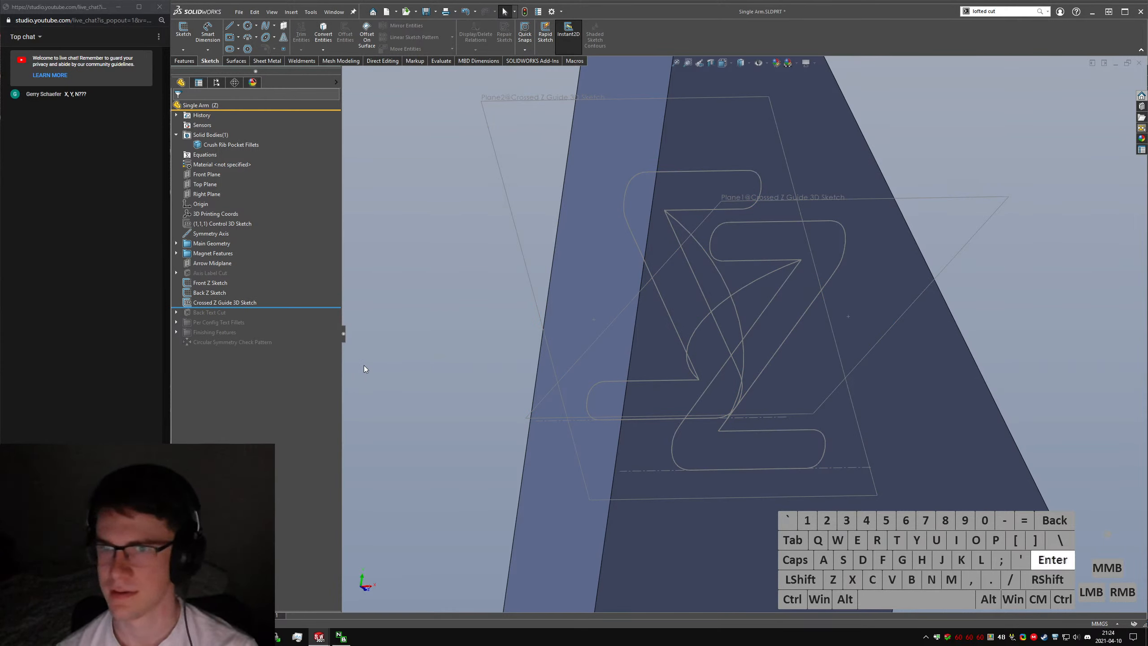
pyautogui.click(765, 221)
pyautogui.click(691, 171)
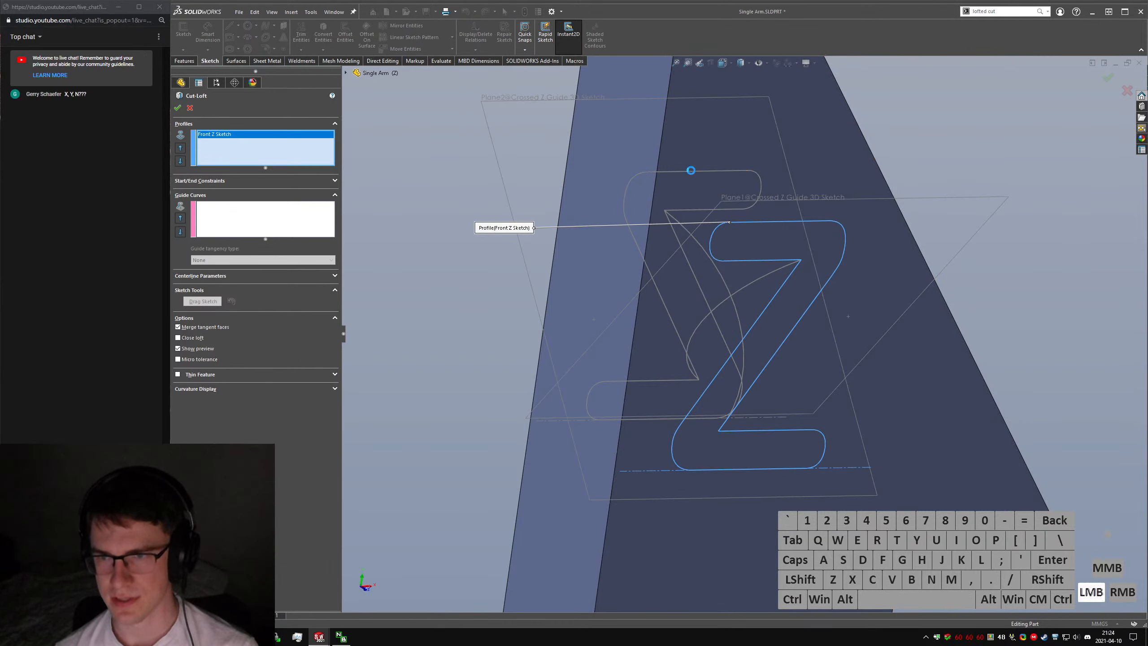
# Add the two crossing curves of the Crossed Z Guide 3D Sketch as separate open-group guide curves and create the lofted cut.
pyautogui.click(226, 226)
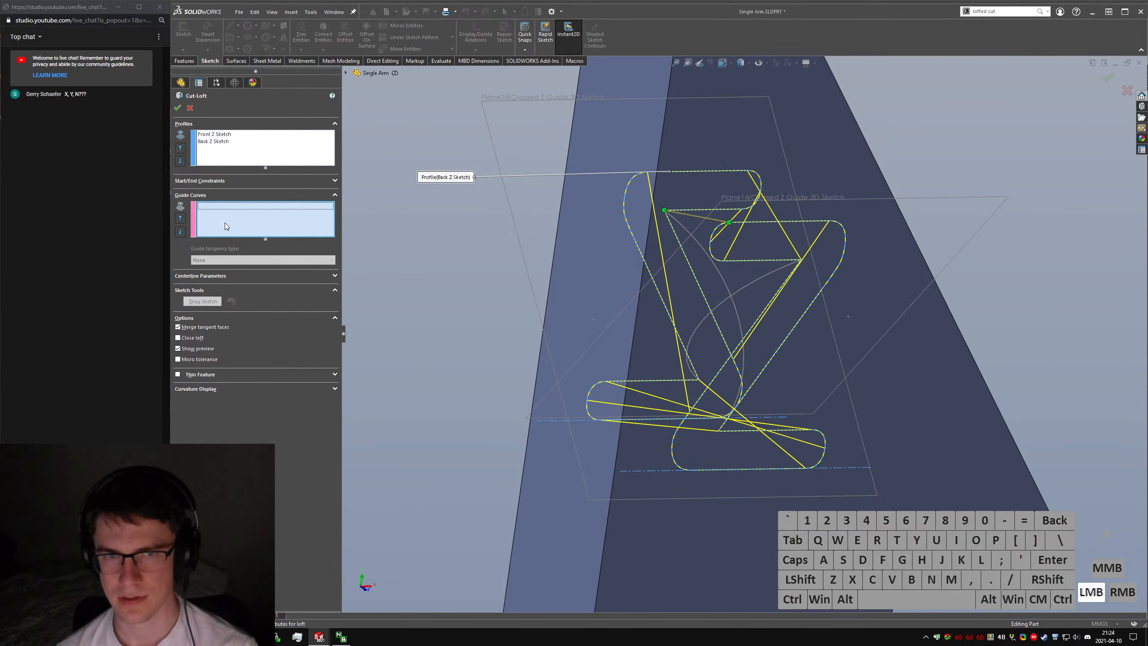
pyautogui.click(718, 277)
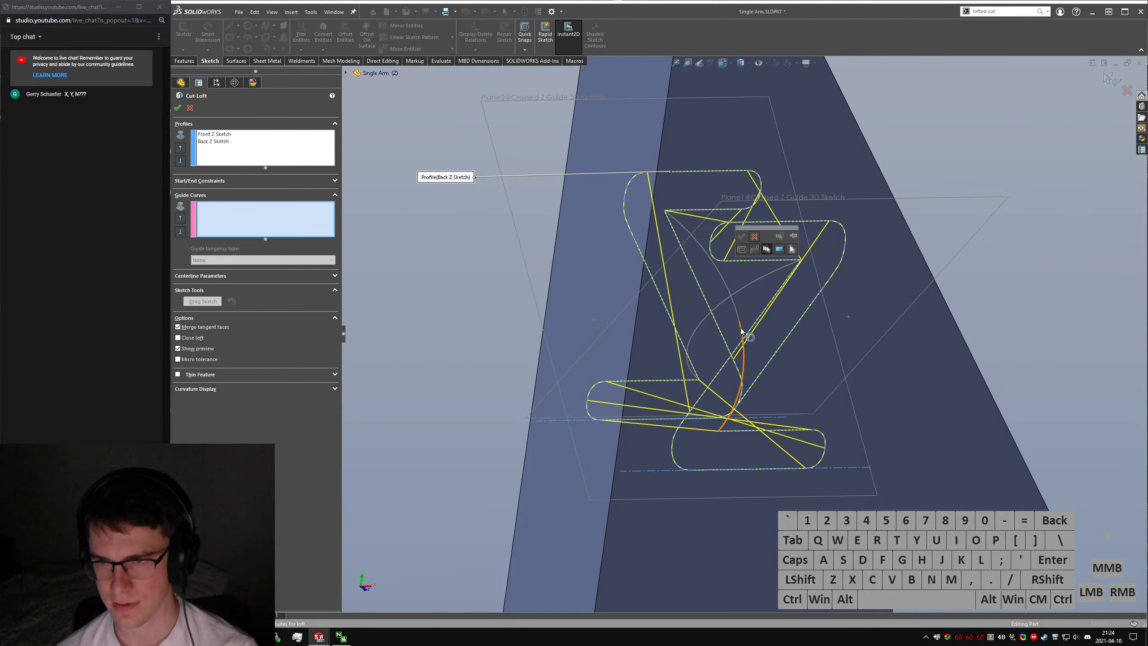
pyautogui.moveTo(741, 331)
pyautogui.mouseDown(button='middle')
pyautogui.moveTo(728, 293)
pyautogui.moveTo(370, 265)
pyautogui.mouseUp(button='middle')
pyautogui.click(782, 374)
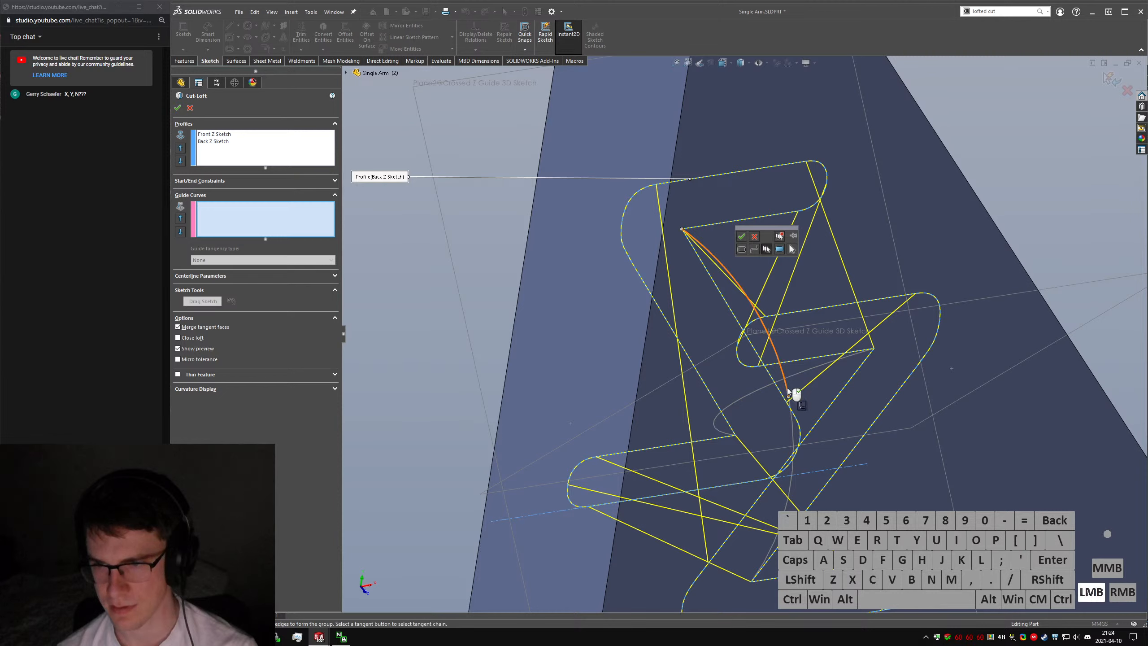
pyautogui.click(802, 405)
pyautogui.rightClick(800, 405)
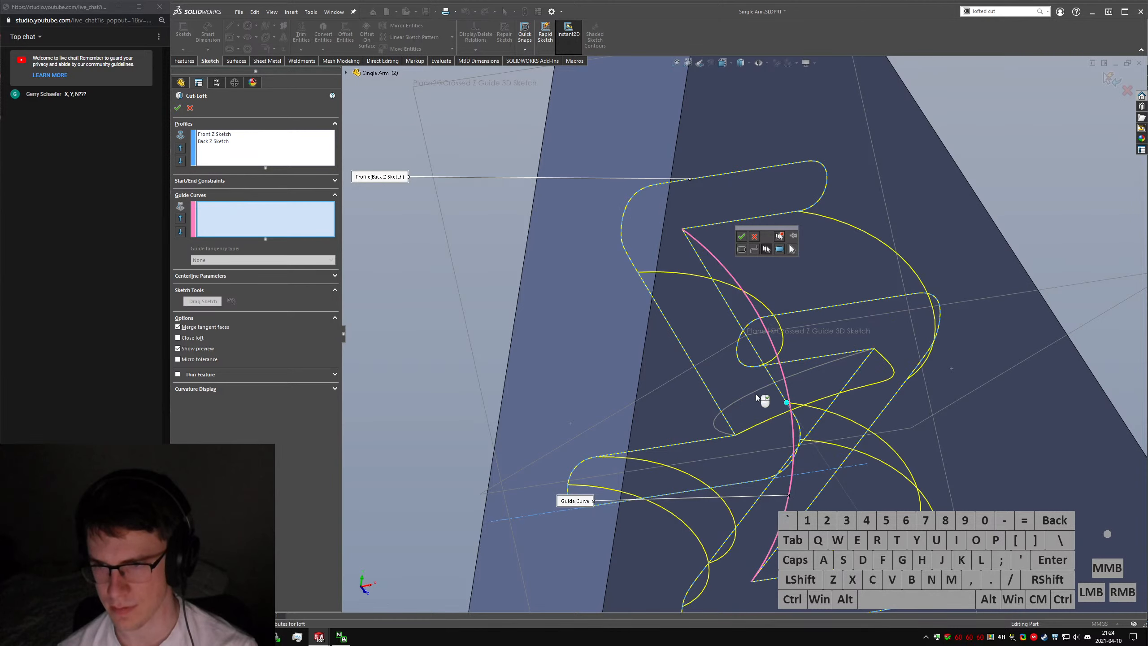
pyautogui.click(725, 415)
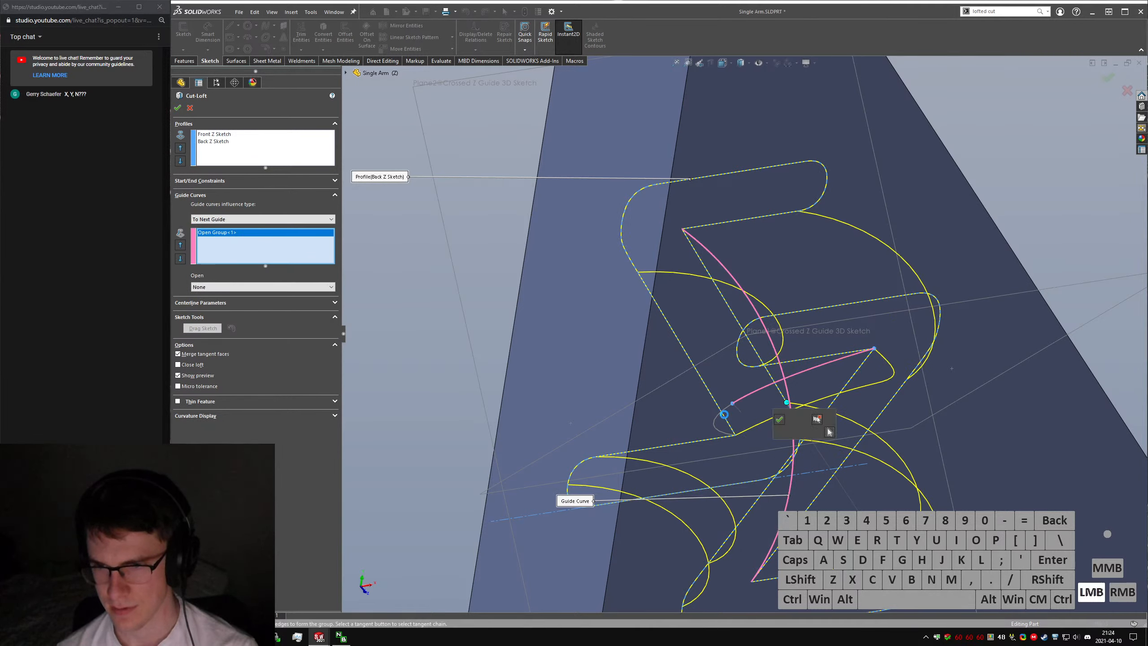
pyautogui.click(725, 406)
pyautogui.rightClick(725, 410)
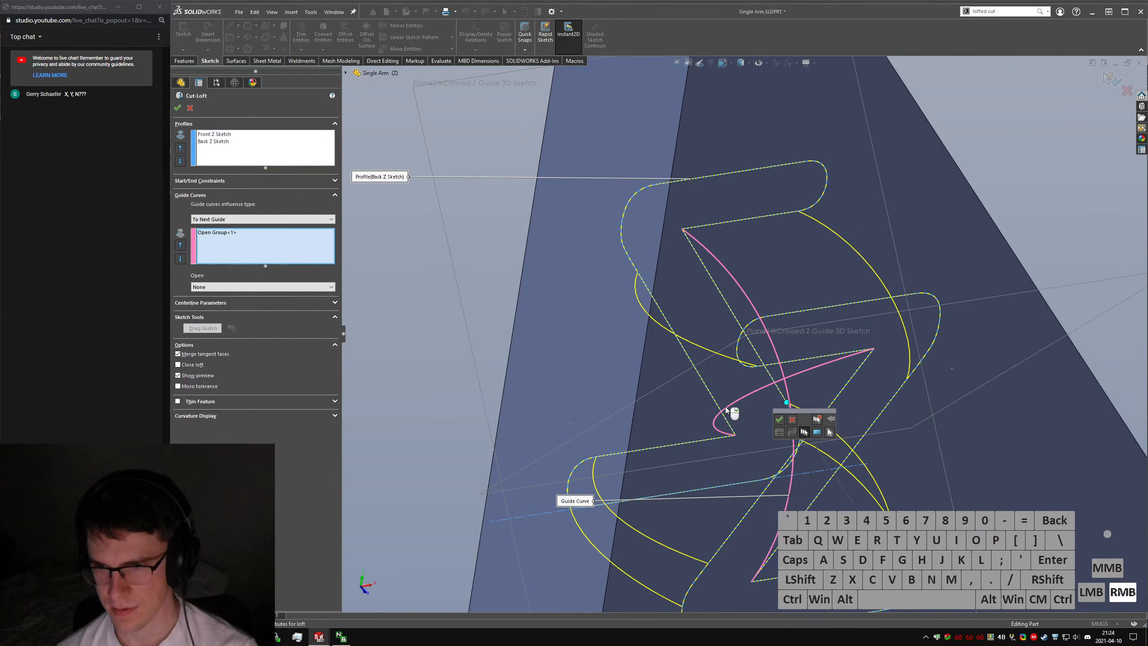
pyautogui.moveTo(743, 375); pyautogui.dragTo(551, 280, button='middle')
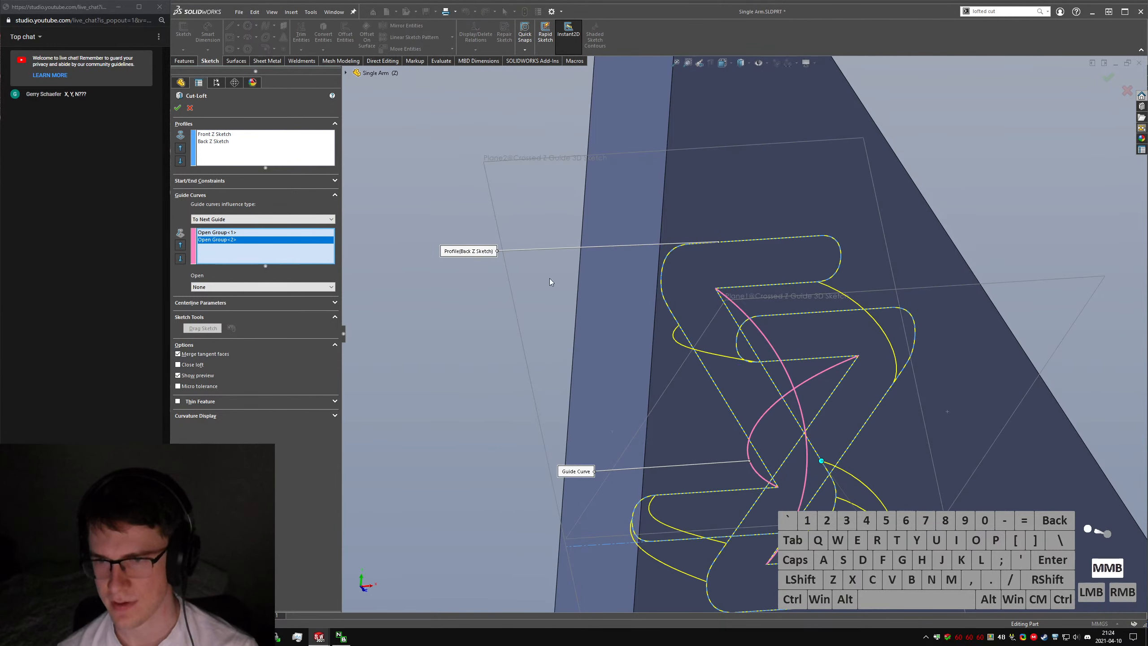
pyautogui.click(178, 108)
pyautogui.moveTo(800, 383); pyautogui.dragTo(452, 343, button='middle')
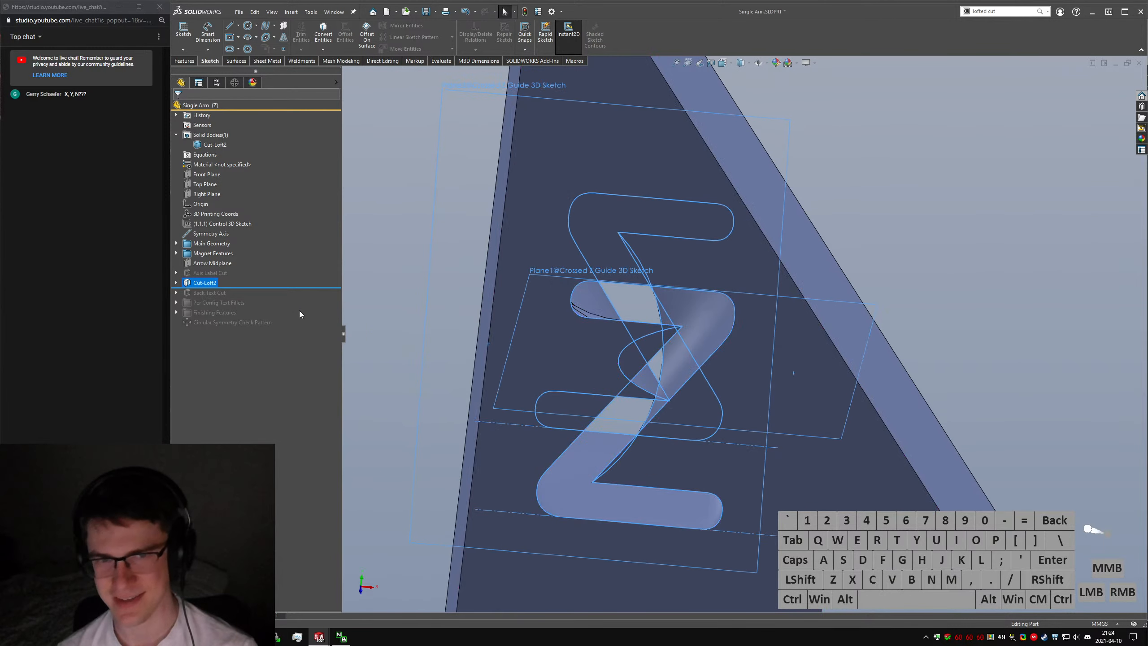
# Edit the new lofted cut and set its guide curves influence type to To Next Edge.
pyautogui.click(202, 283)
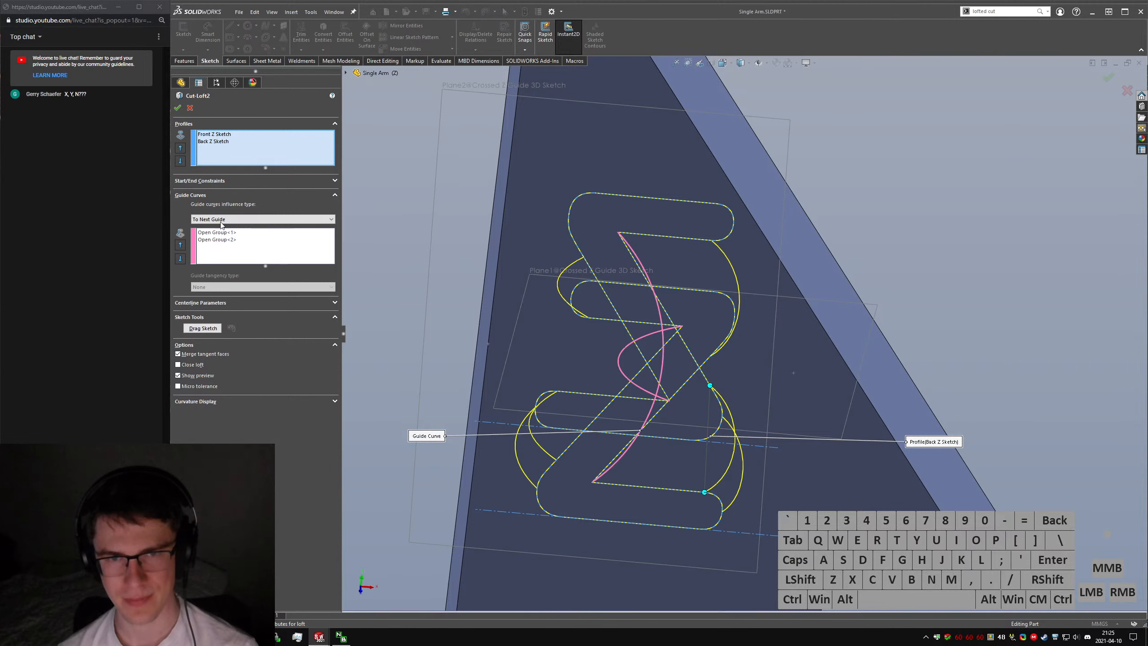
pyautogui.click(221, 221)
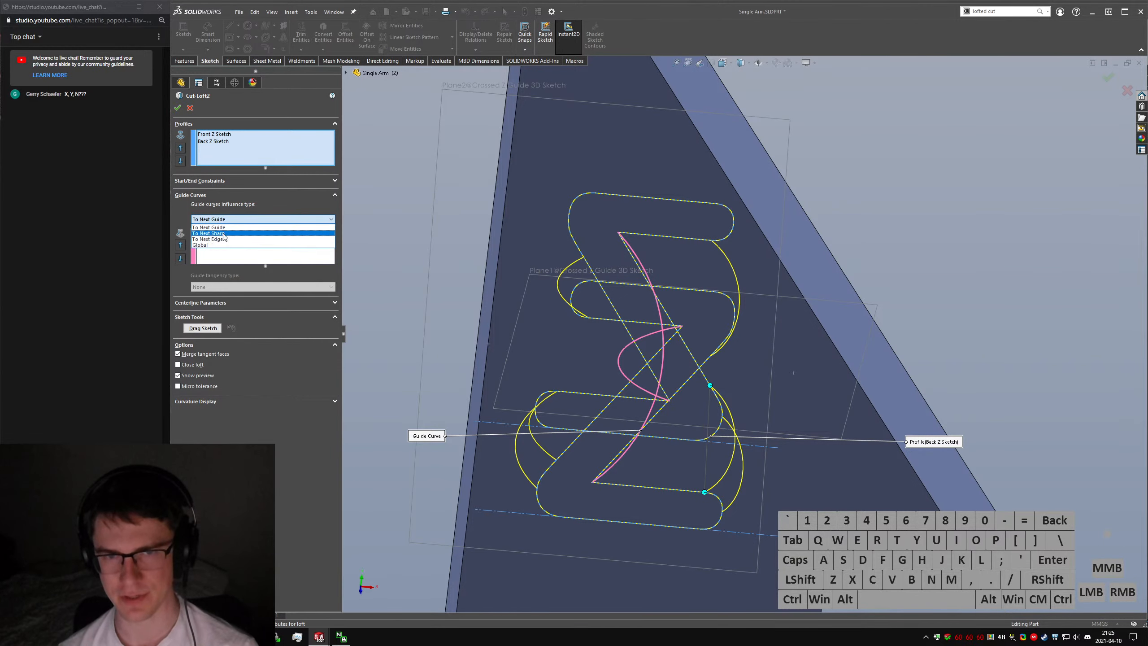
pyautogui.click(224, 238)
pyautogui.click(222, 220)
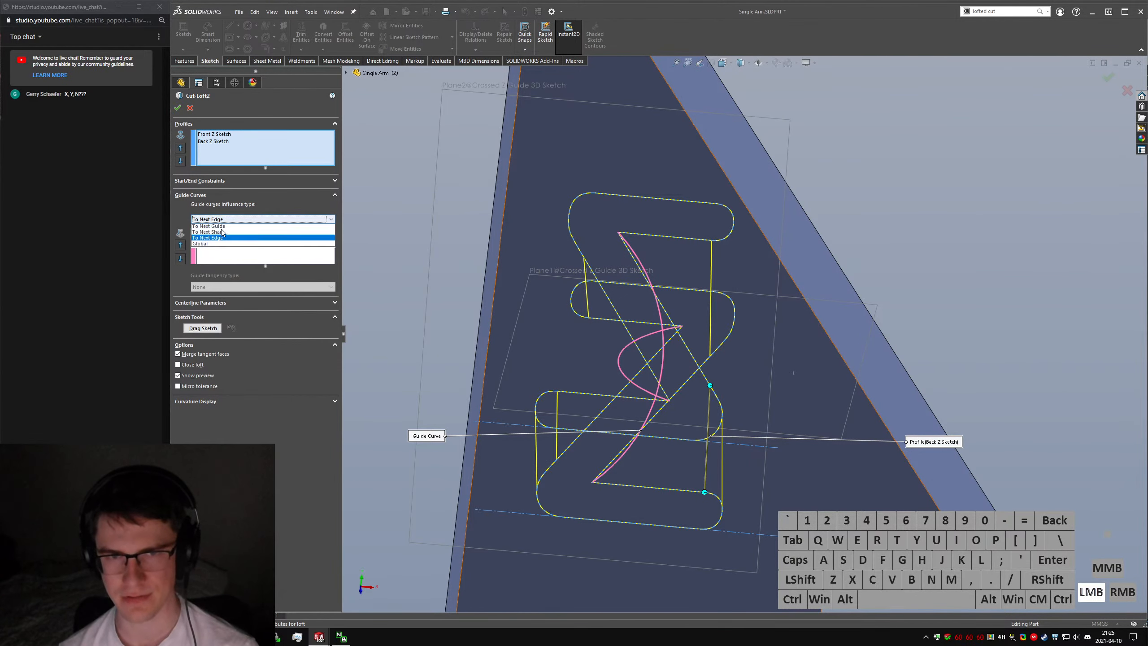
pyautogui.click(222, 232)
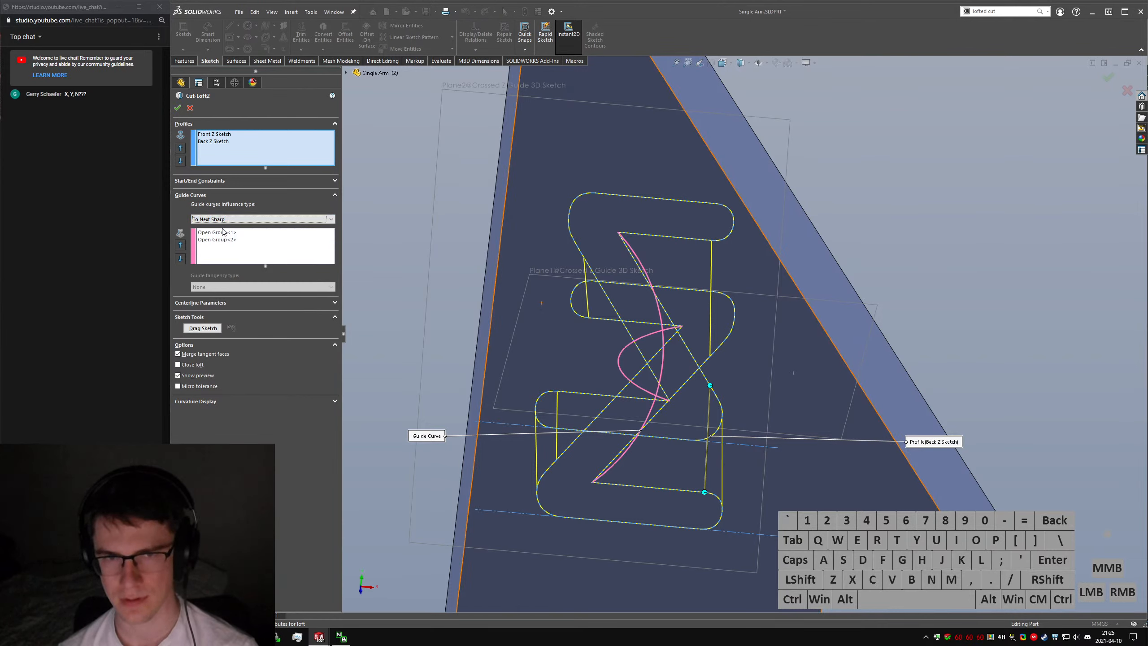
pyautogui.click(222, 219)
pyautogui.click(213, 239)
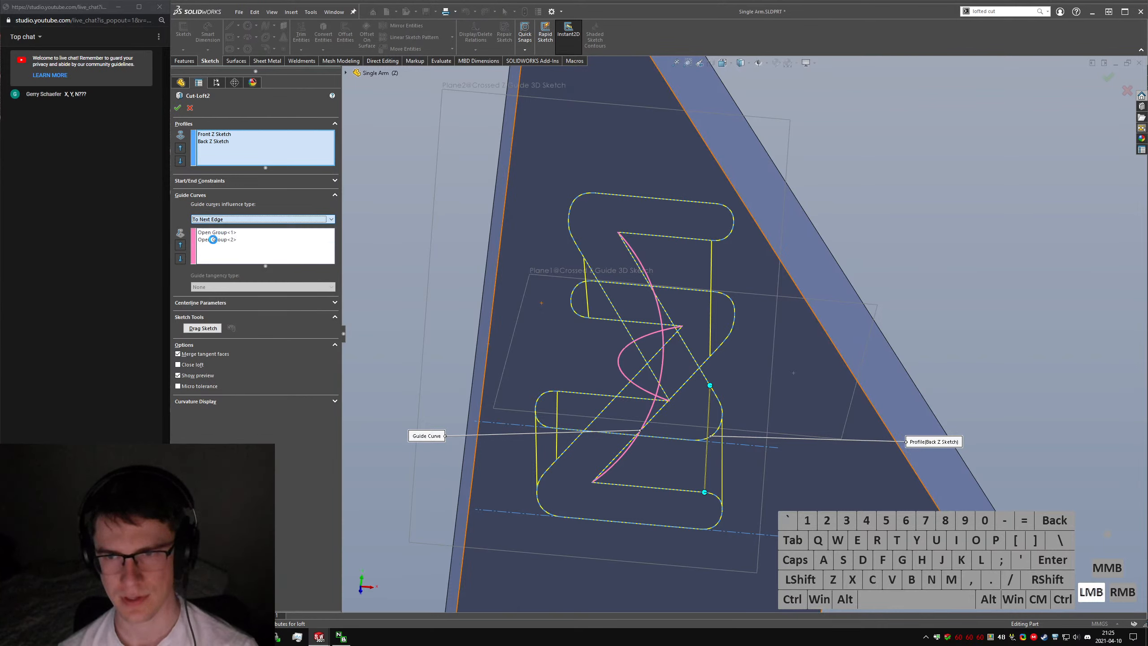
pyautogui.click(177, 107)
pyautogui.moveTo(683, 378)
pyautogui.mouseDown(button='middle')
pyautogui.moveTo(606, 330)
pyautogui.moveTo(709, 230)
pyautogui.moveTo(678, 244)
pyautogui.moveTo(674, 299)
pyautogui.moveTo(643, 343)
pyautogui.moveTo(599, 366)
pyautogui.moveTo(610, 373)
pyautogui.mouseUp(button='middle')
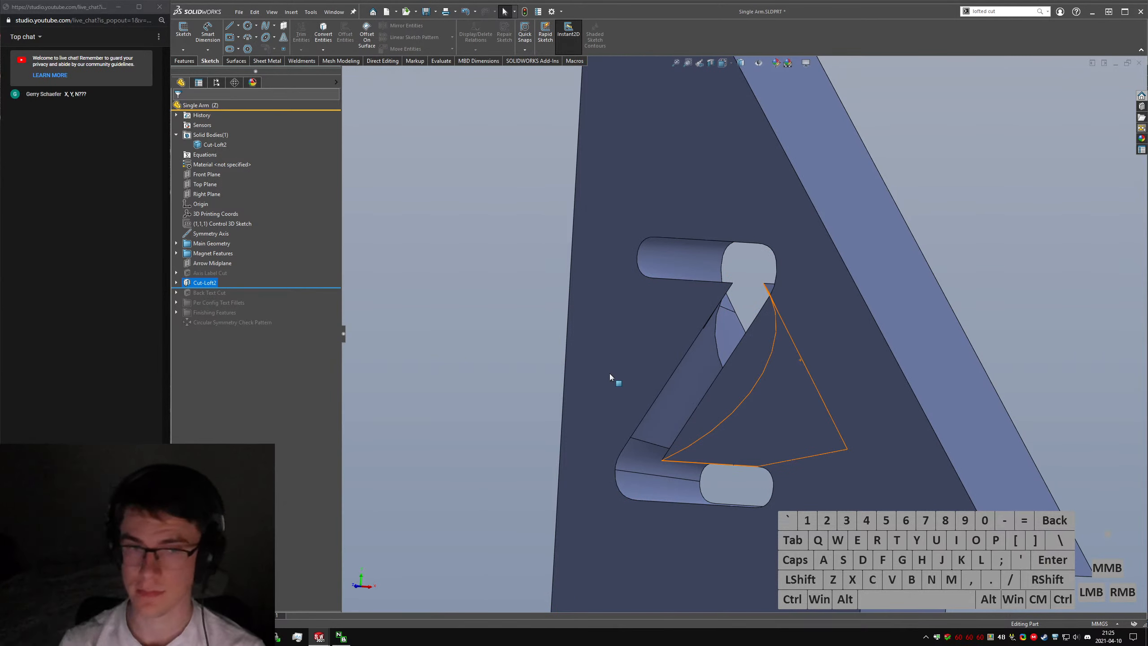
# Rename the lofted cut feature as Z Axis Label Lofted Cut and save the part.
pyautogui.click(195, 284)
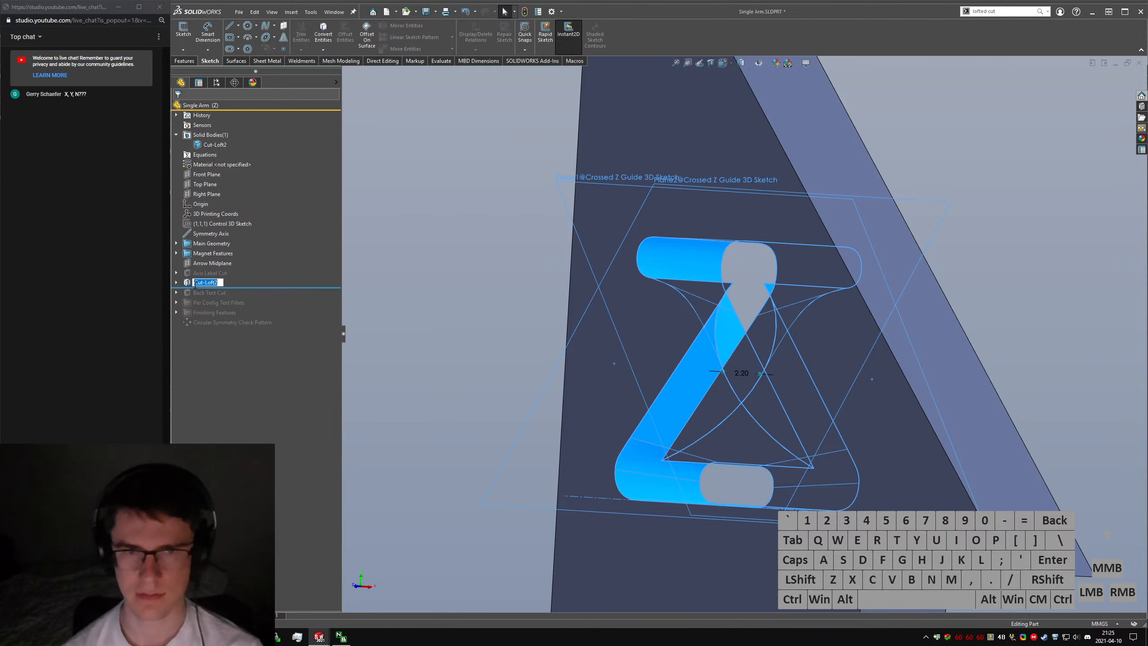
pyautogui.write('Z Lof')
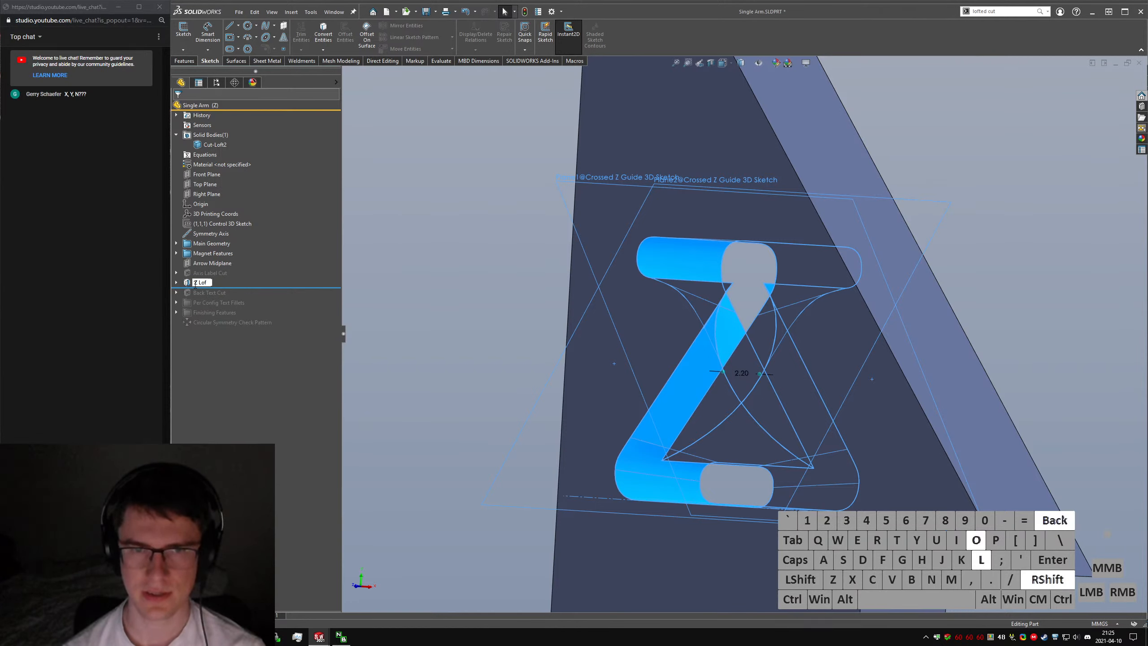
pyautogui.write('ted Cut')
pyautogui.press('Return')
pyautogui.click(203, 275)
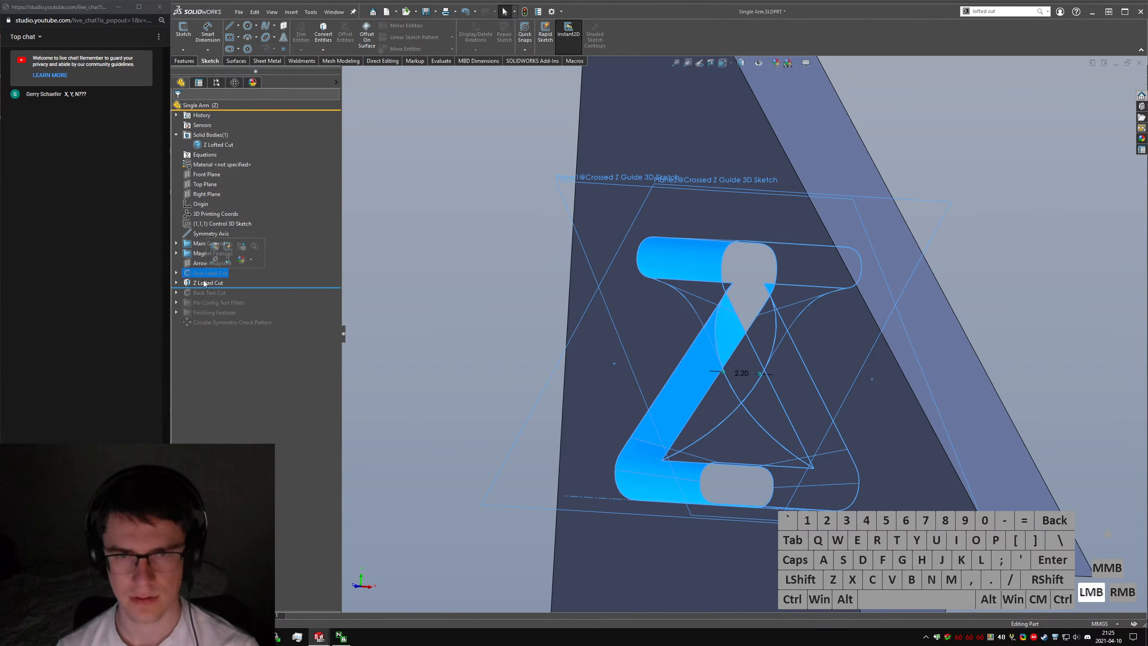
pyautogui.click(202, 283)
pyautogui.click(199, 283)
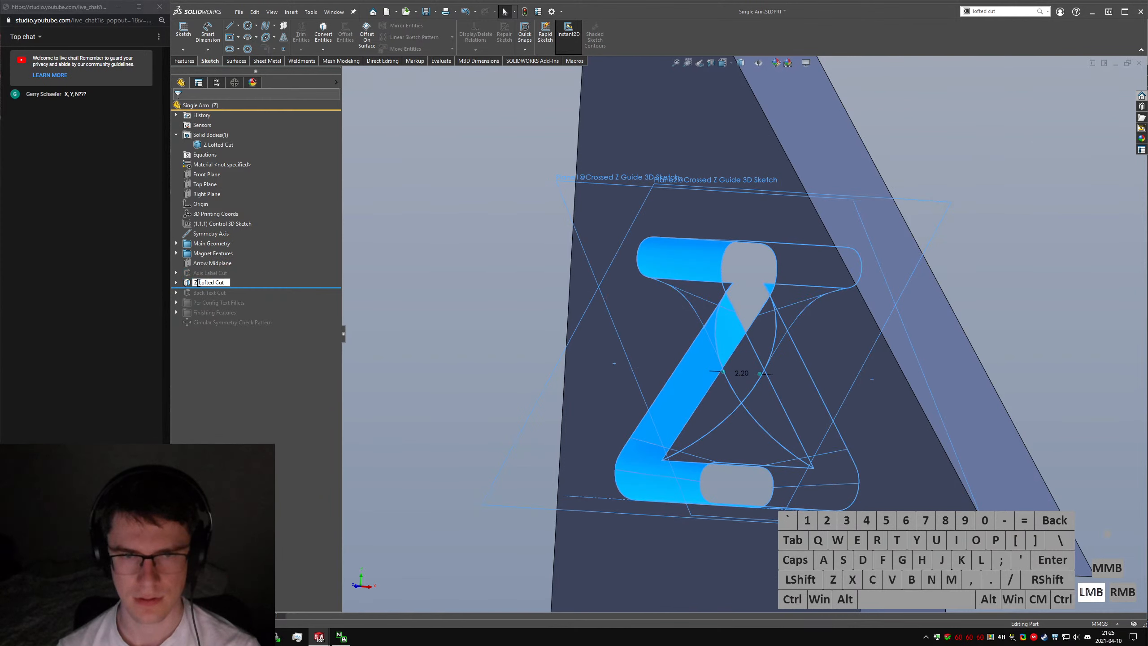
pyautogui.write('Axis Label')
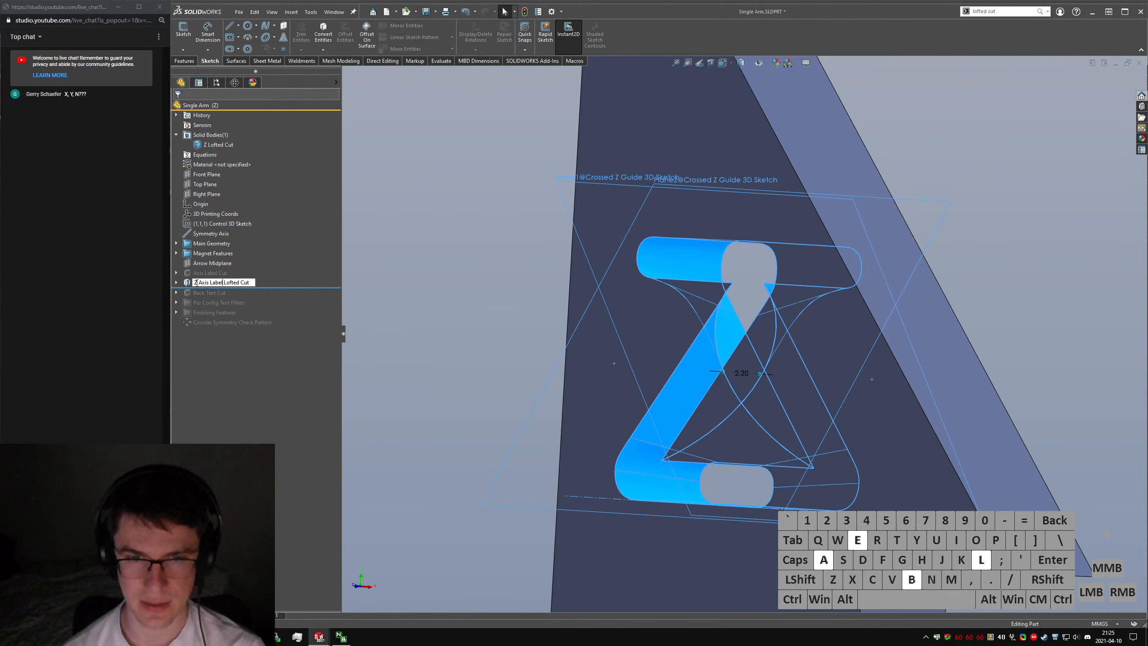
pyautogui.press('Return')
pyautogui.click(495, 287)
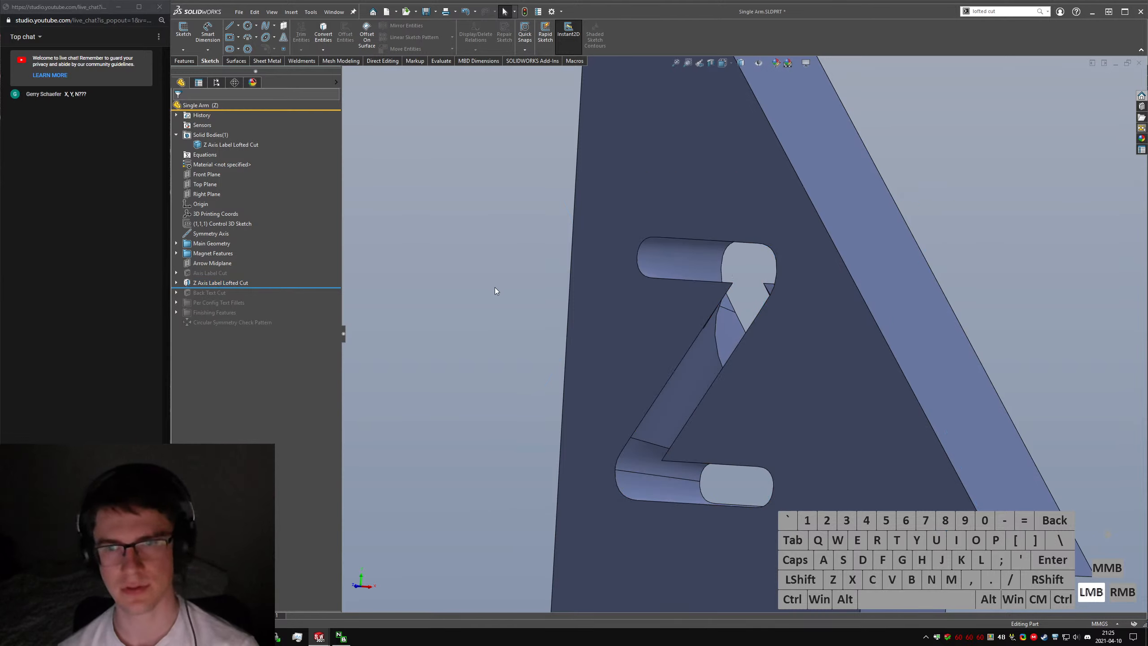
pyautogui.click(902, 283)
pyautogui.hotkey('ctrl', 's')
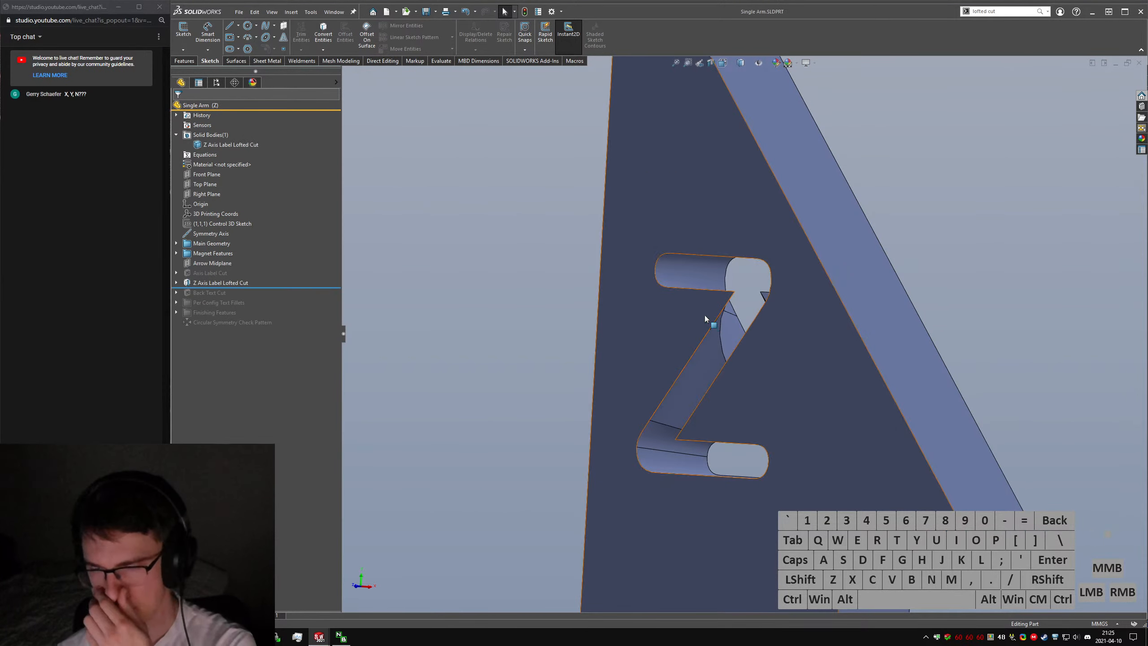
pyautogui.scroll(-3, 698, 316)
pyautogui.moveTo(696, 318); pyautogui.dragTo(762, 302, button='middle')
pyautogui.scroll(4, 752, 334)
pyautogui.scroll(-2, 746, 328)
pyautogui.scroll(5, 763, 303)
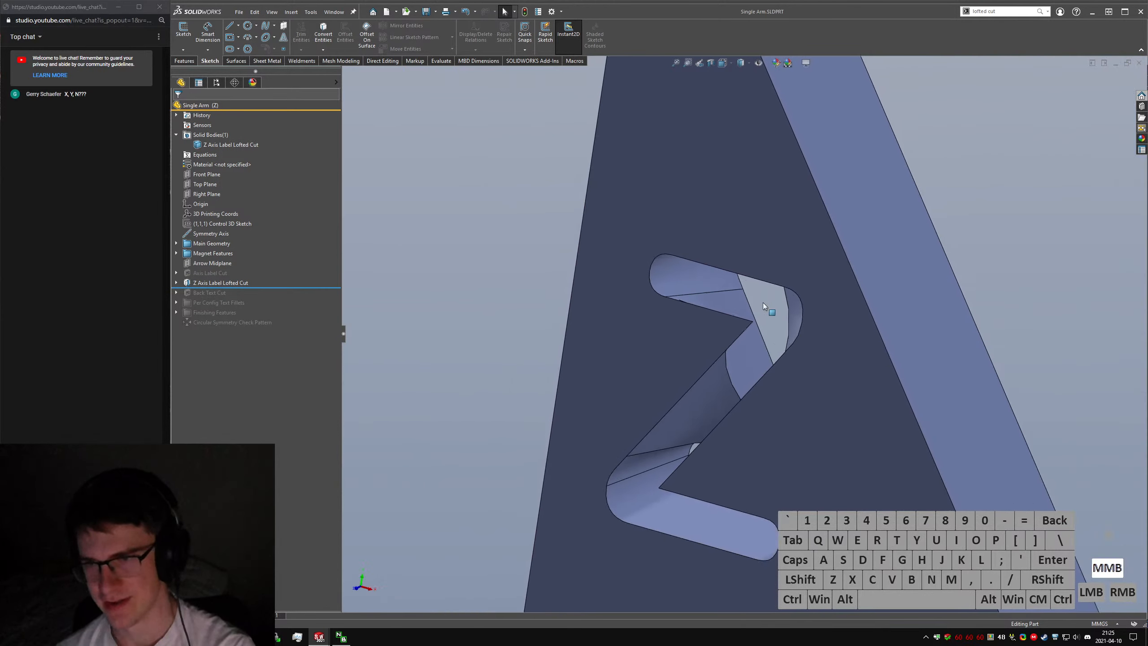
pyautogui.write('sdraft')
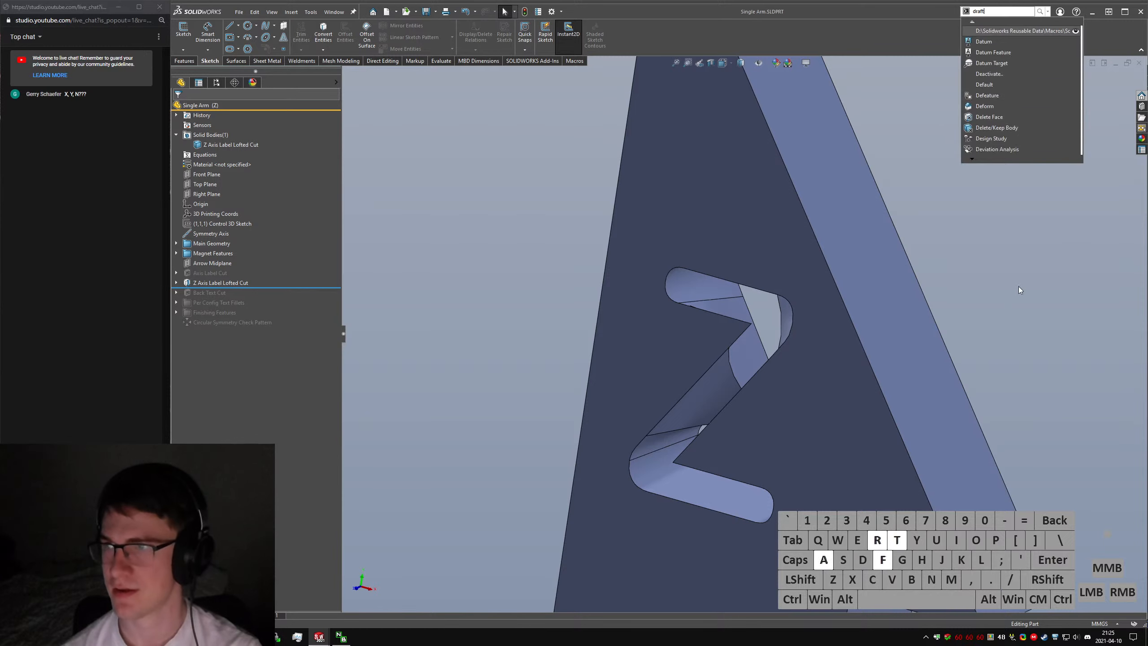
pyautogui.press('Return')
pyautogui.write('s')
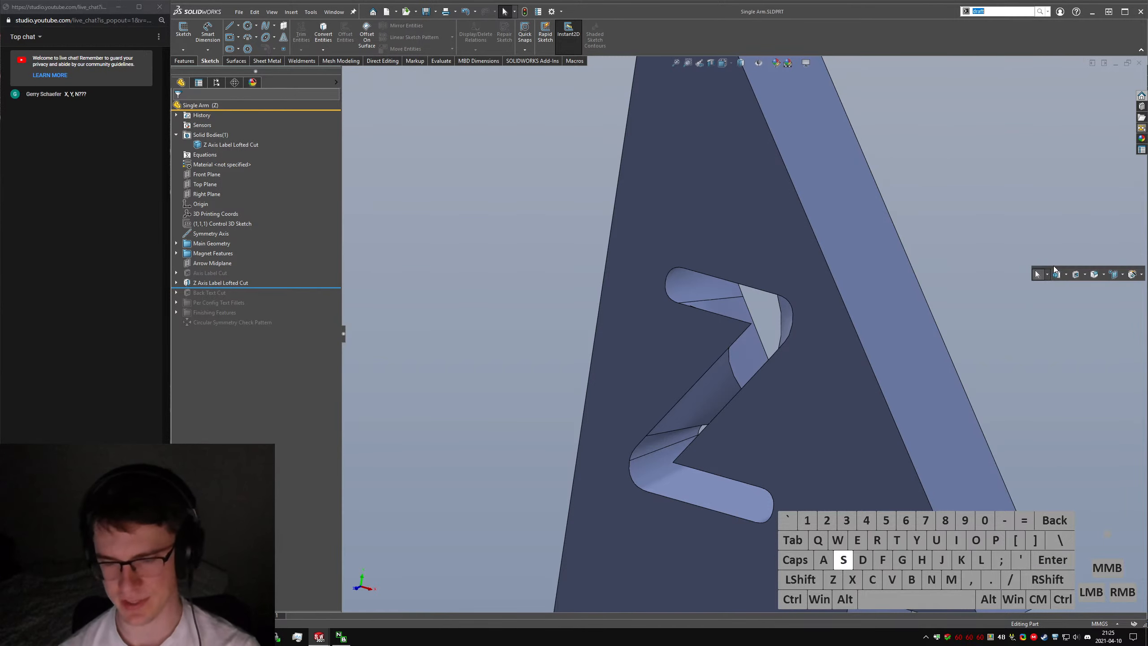
pyautogui.write('plane')
pyautogui.press('Return')
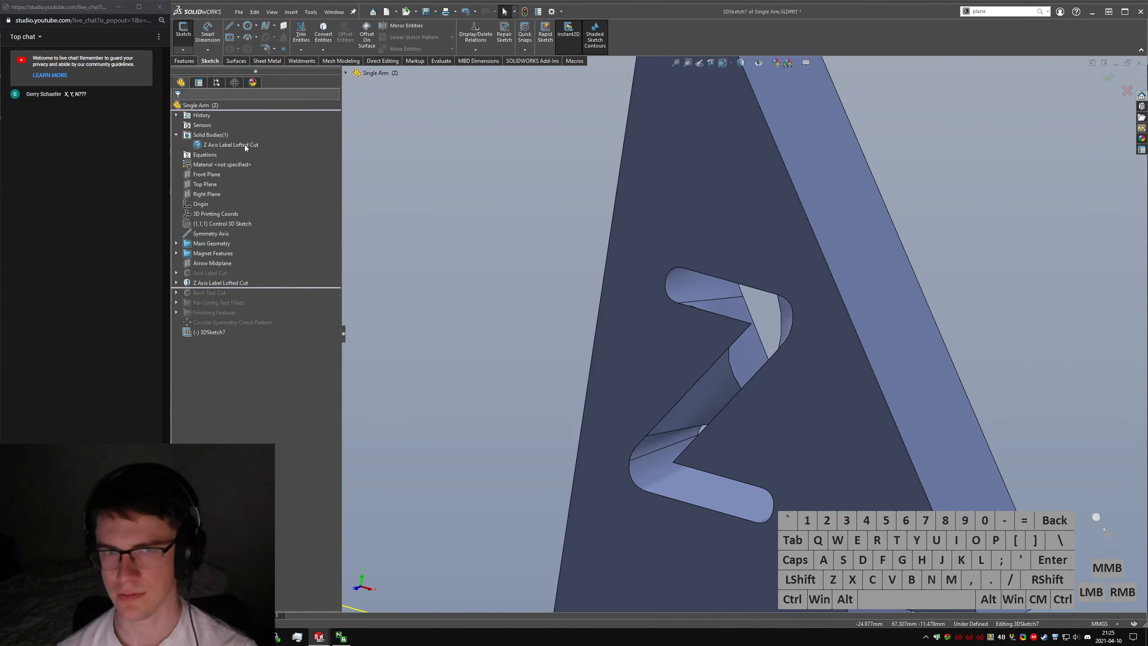
pyautogui.click(447, 285)
pyautogui.write('splane')
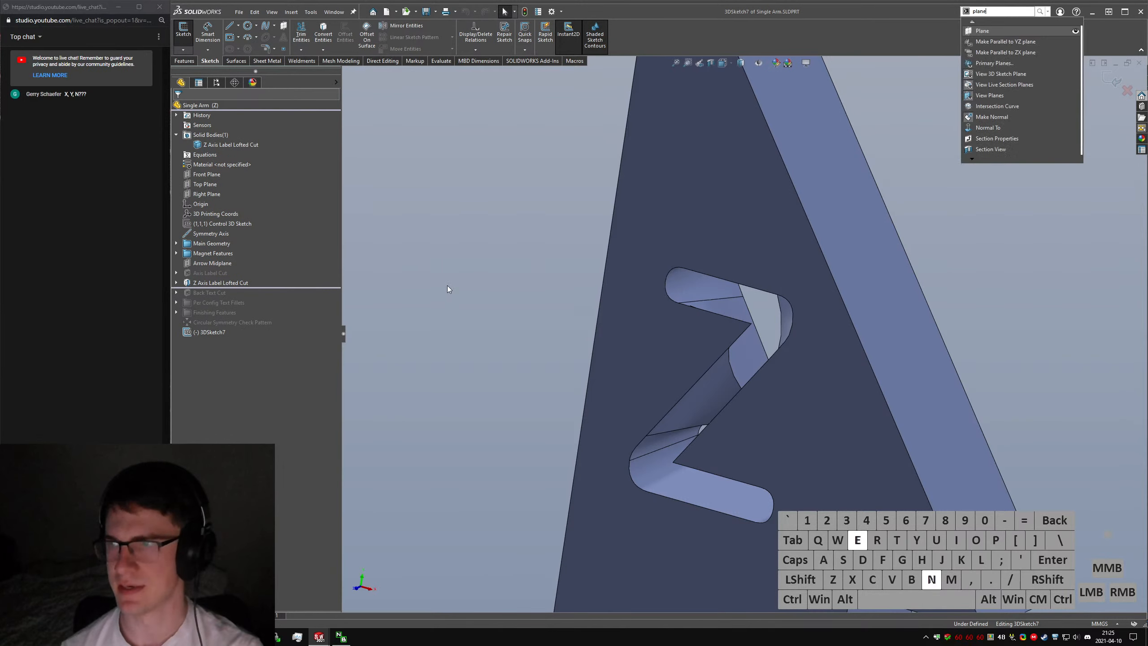
pyautogui.click(932, 92)
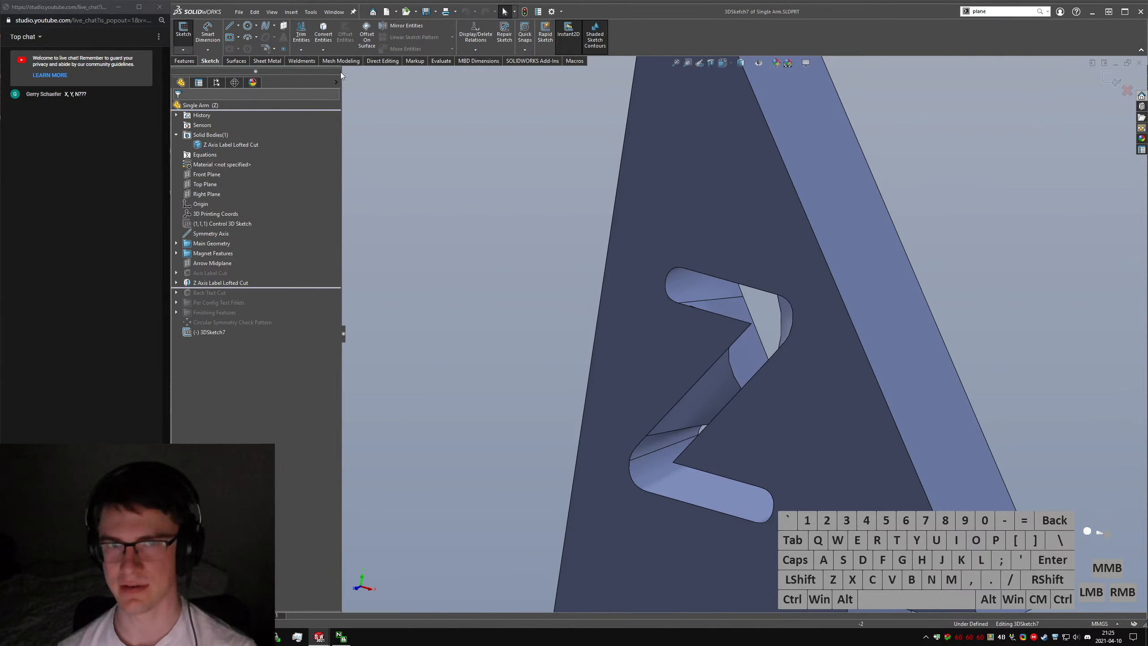
pyautogui.click(204, 62)
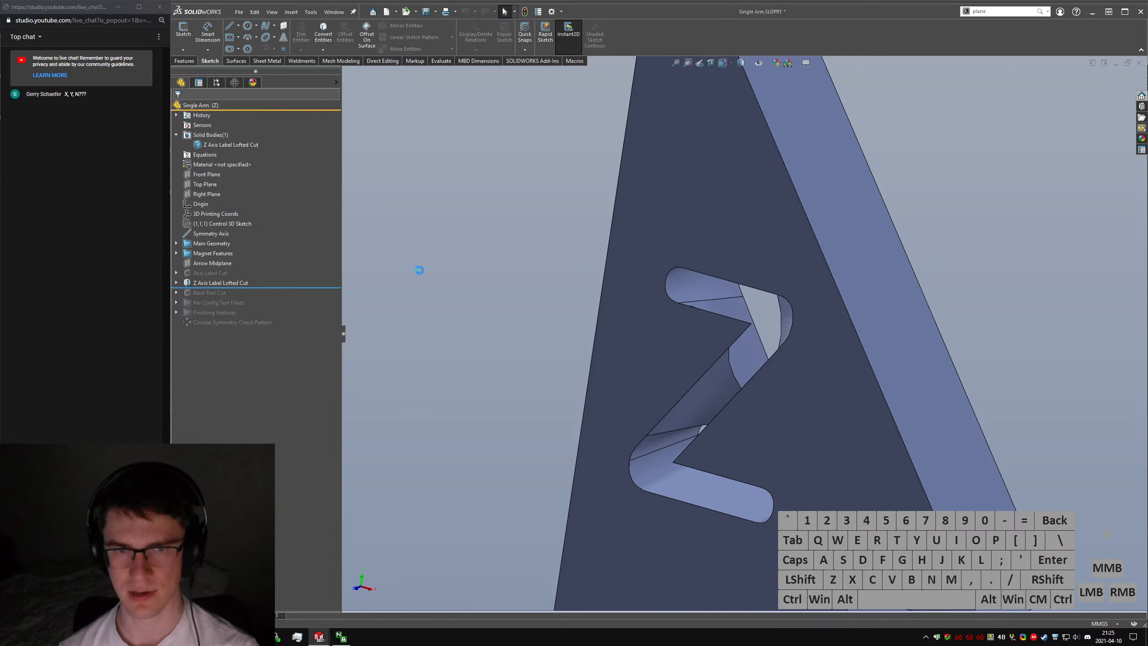
# Create a reference plane midway between the arm's front and back faces.
pyautogui.write('s3d')
pyautogui.press('BackSpace')
pyautogui.press('BackSpace')
pyautogui.write('plane')
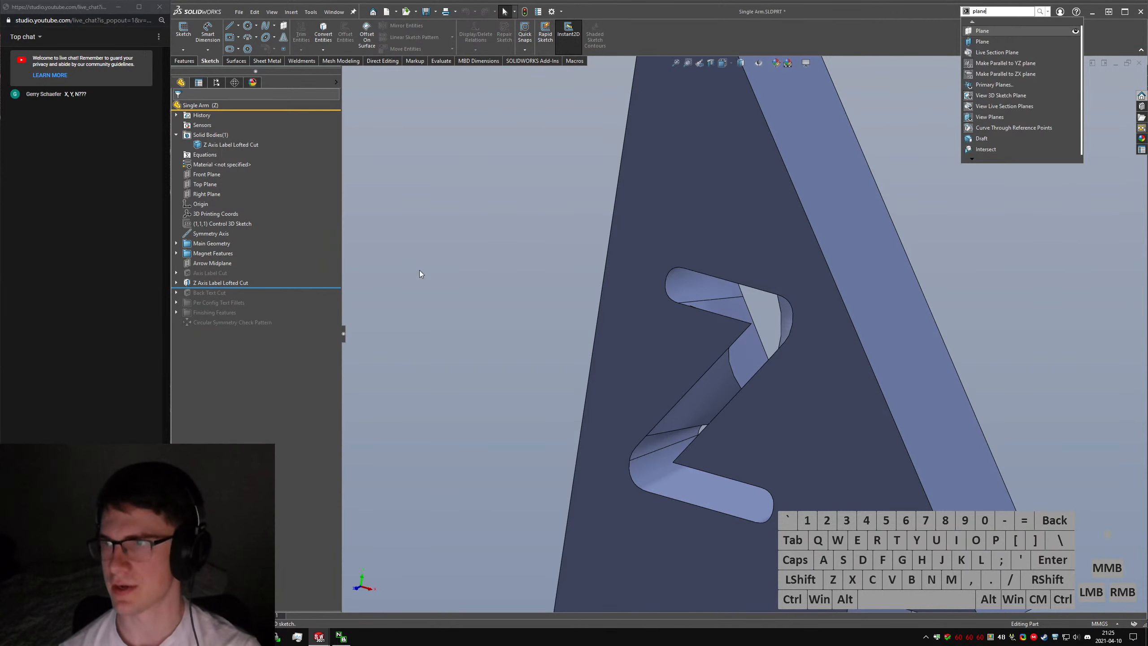
pyautogui.press('Return')
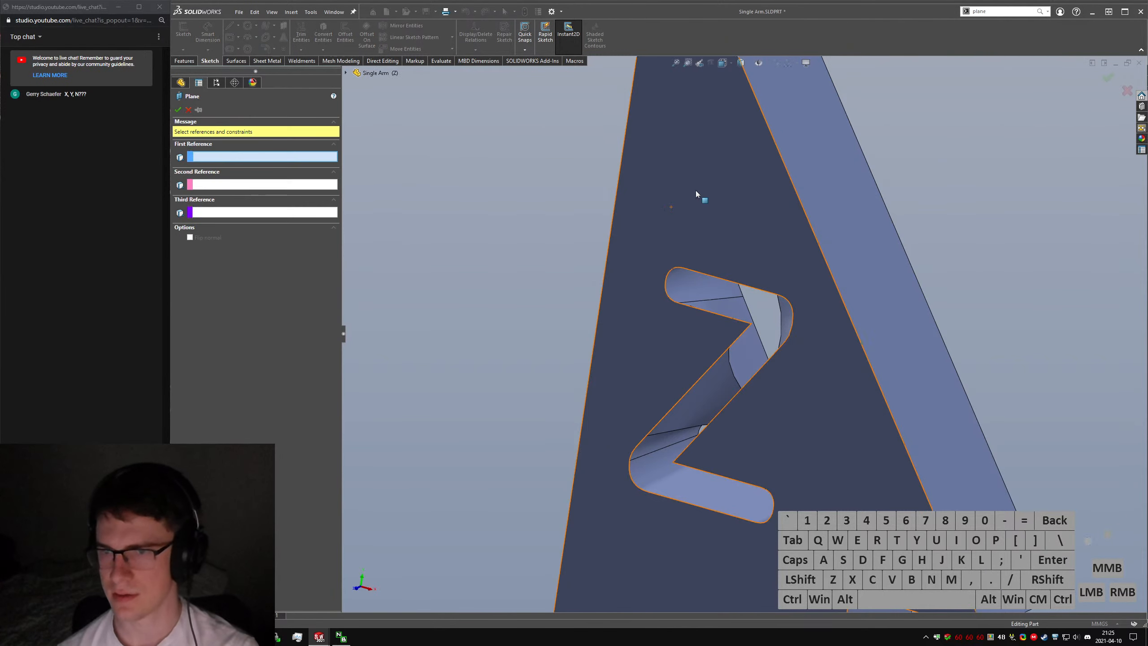
pyautogui.click(698, 194)
pyautogui.moveTo(721, 243); pyautogui.dragTo(820, 284, button='middle')
pyautogui.click(934, 175)
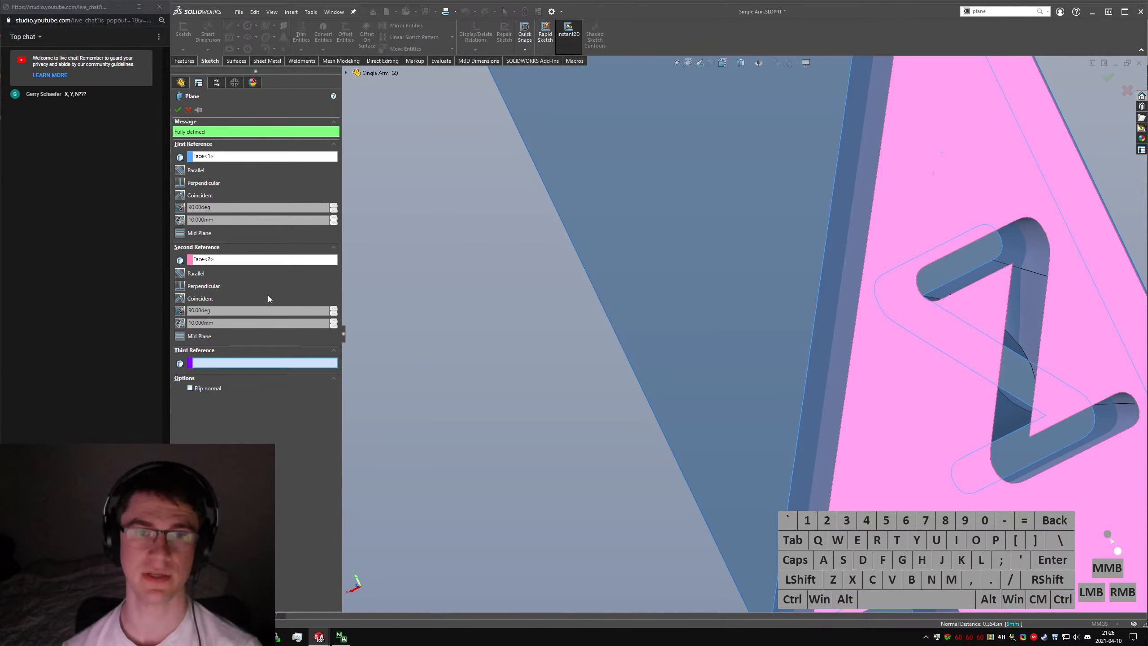
pyautogui.click(179, 109)
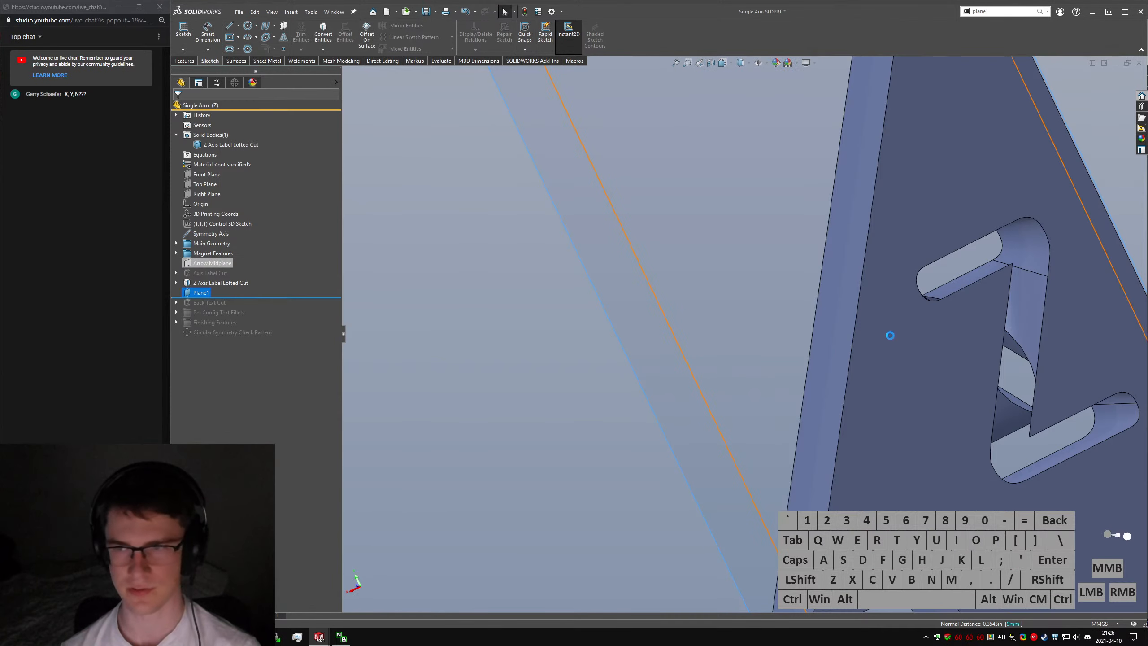
pyautogui.moveTo(889, 335)
pyautogui.mouseDown(button='middle')
pyautogui.moveTo(979, 306)
pyautogui.moveTo(854, 344)
pyautogui.moveTo(884, 343)
pyautogui.mouseUp(button='middle')
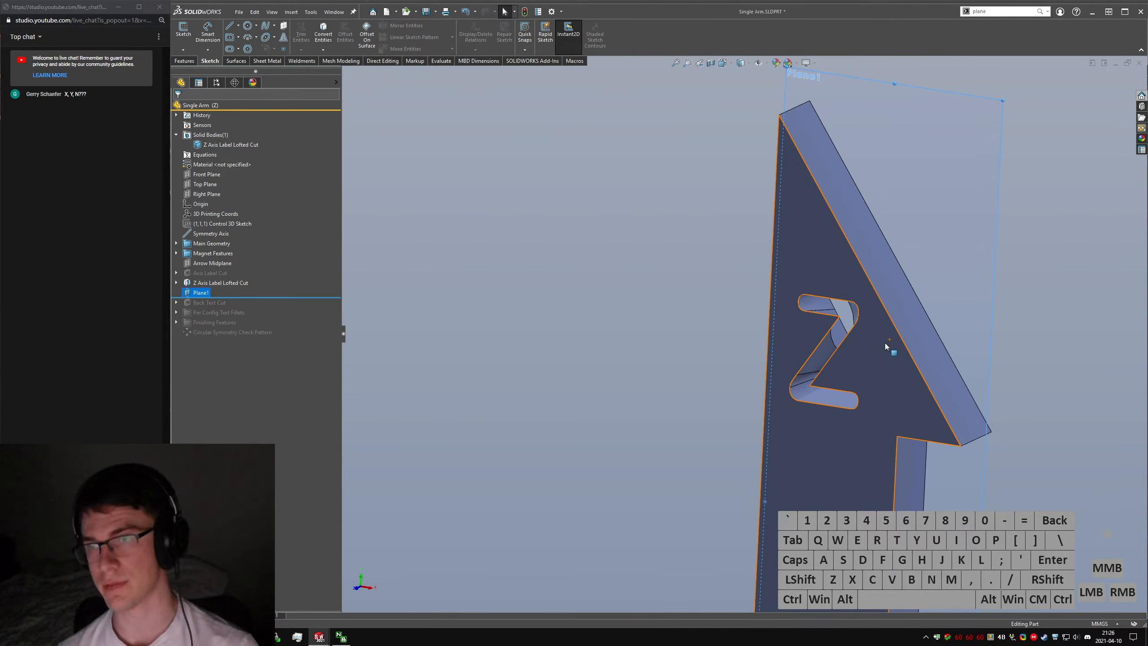
pyautogui.click(1026, 371)
pyautogui.write('splan')
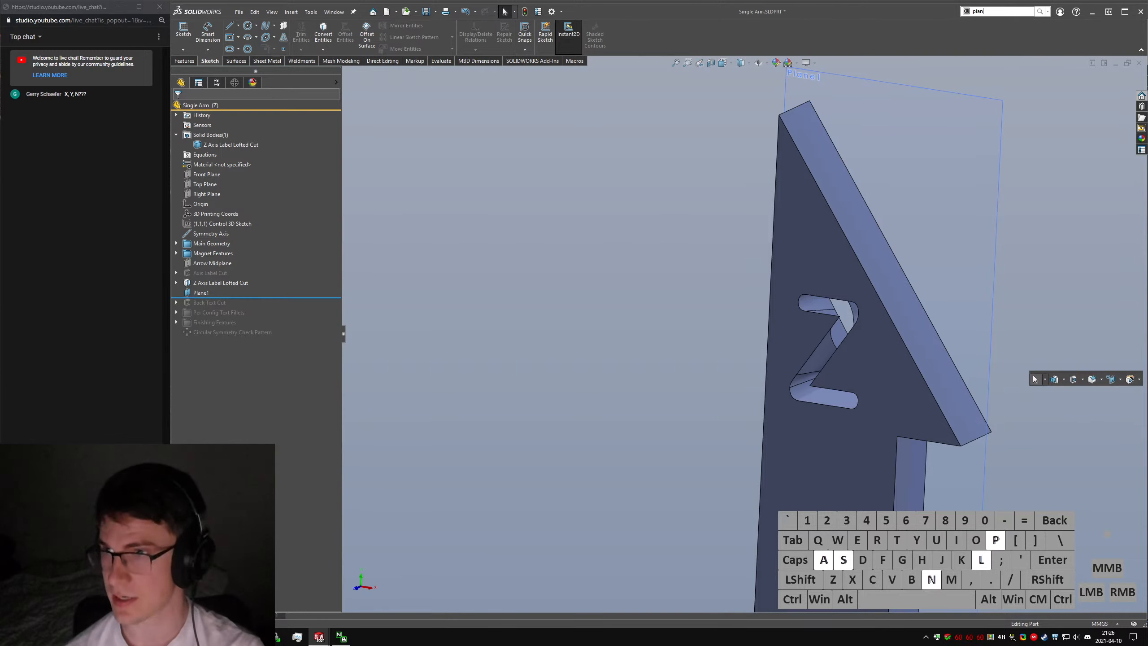
pyautogui.write('e')
pyautogui.press('Return')
pyautogui.click(917, 357)
pyautogui.moveTo(916, 358); pyautogui.dragTo(888, 284, button='middle')
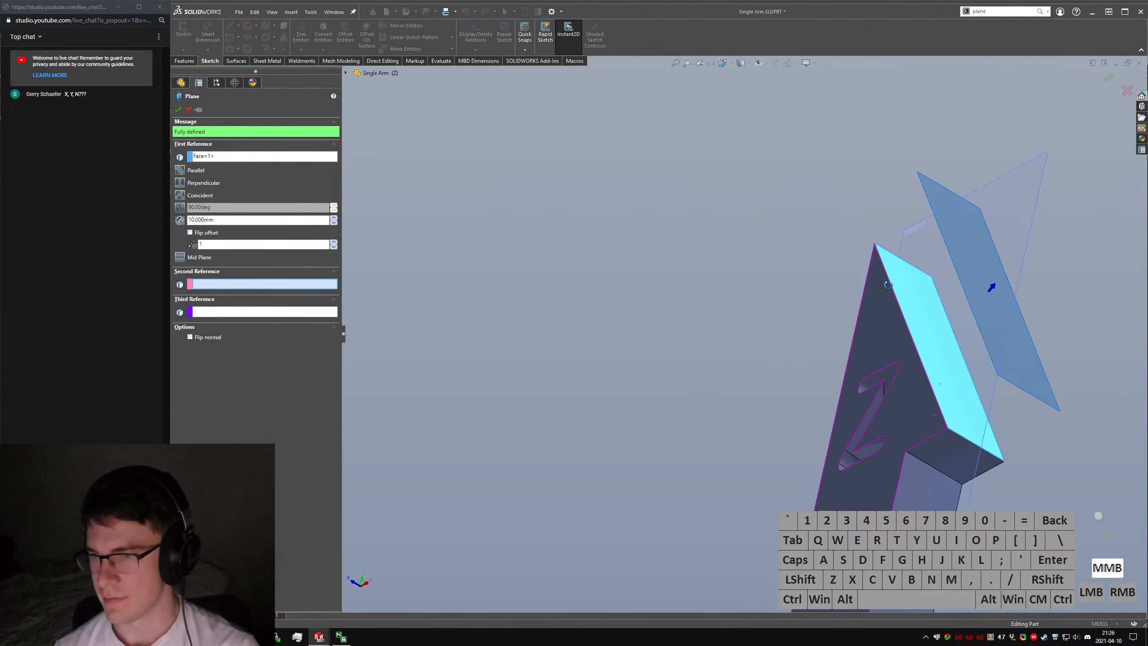
pyautogui.click(961, 445)
pyautogui.moveTo(961, 445); pyautogui.dragTo(972, 480, button='middle')
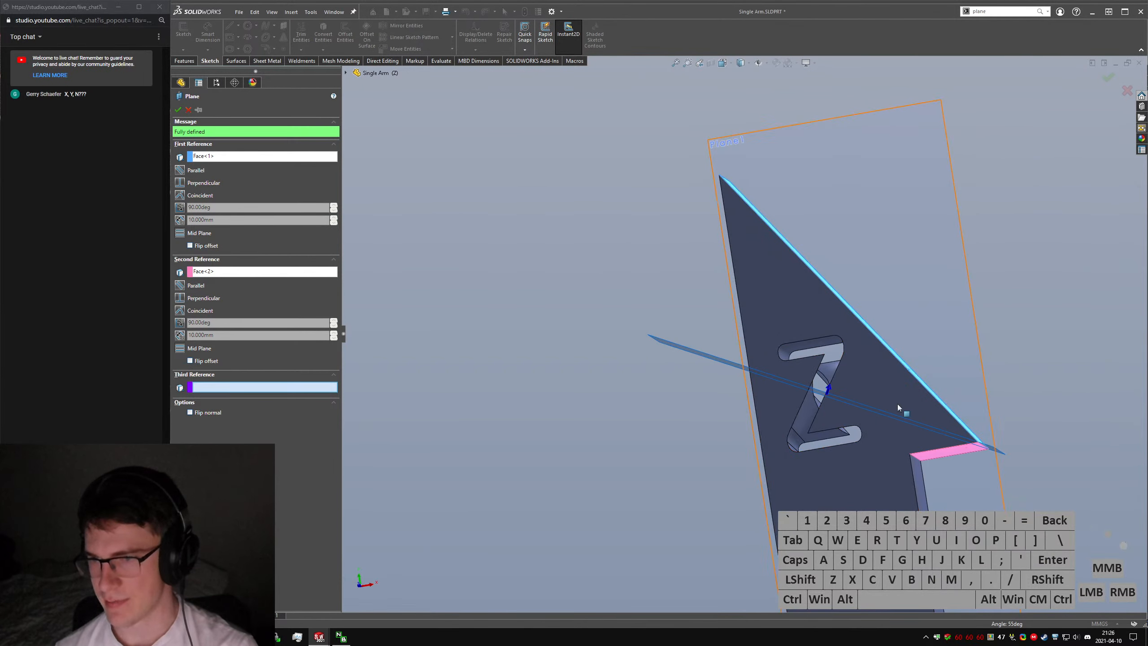
pyautogui.click(178, 109)
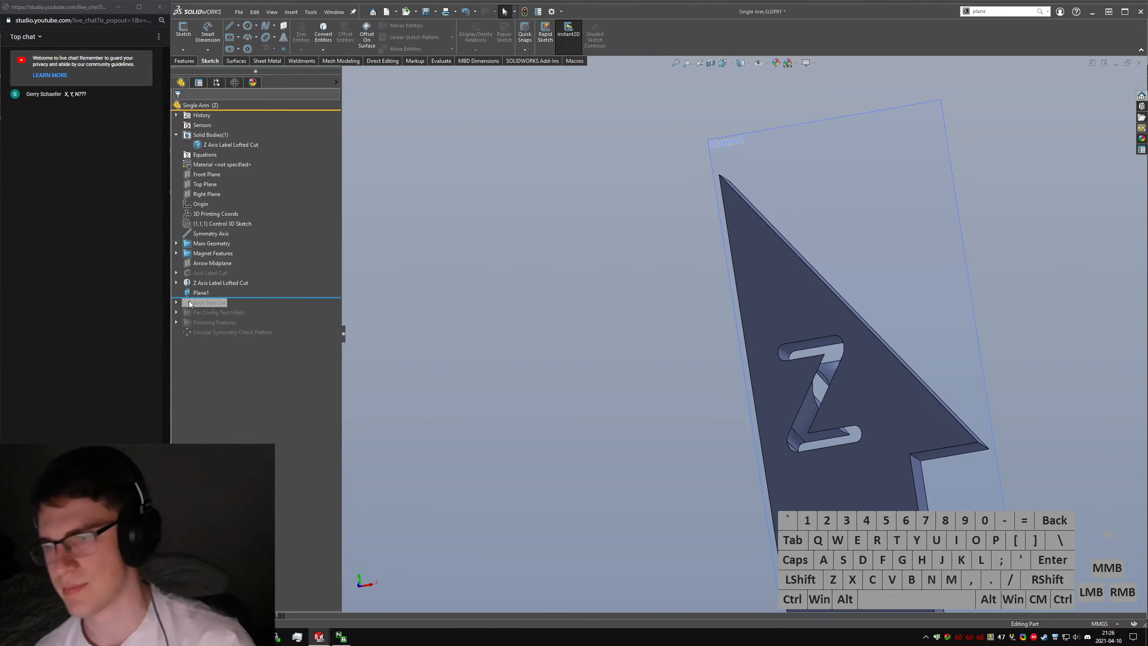
# Start a Neutral plane Draft with Plane1 as the neutral plane and a draft angle of 10 degrees.
pyautogui.click(589, 332)
pyautogui.write('sdraft')
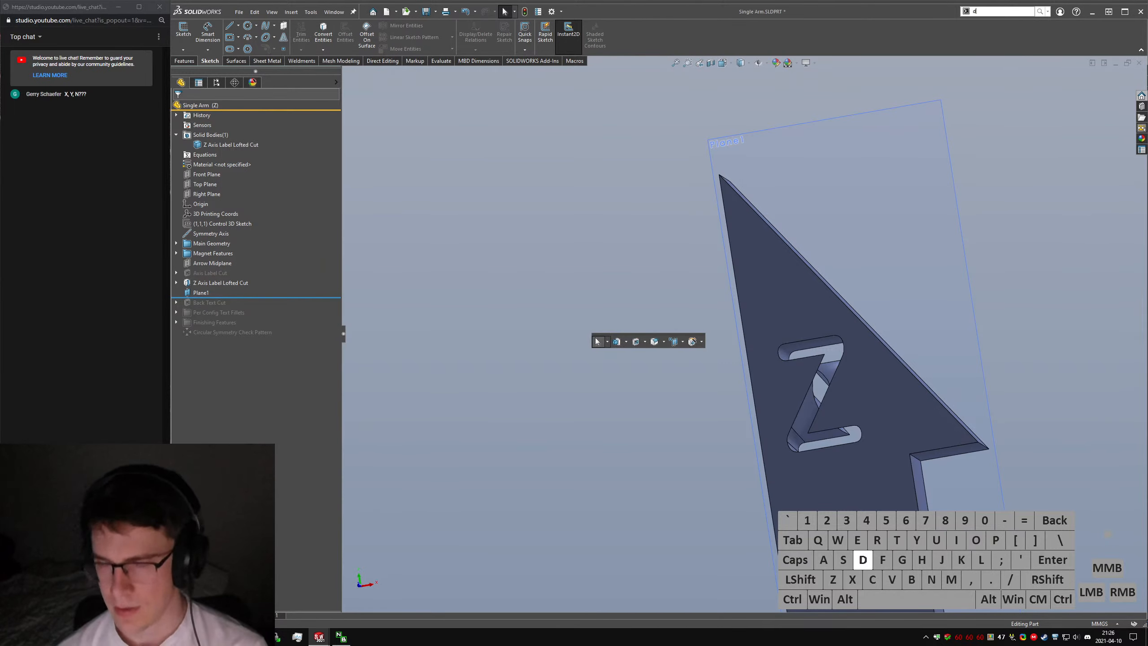
pyautogui.press('Return')
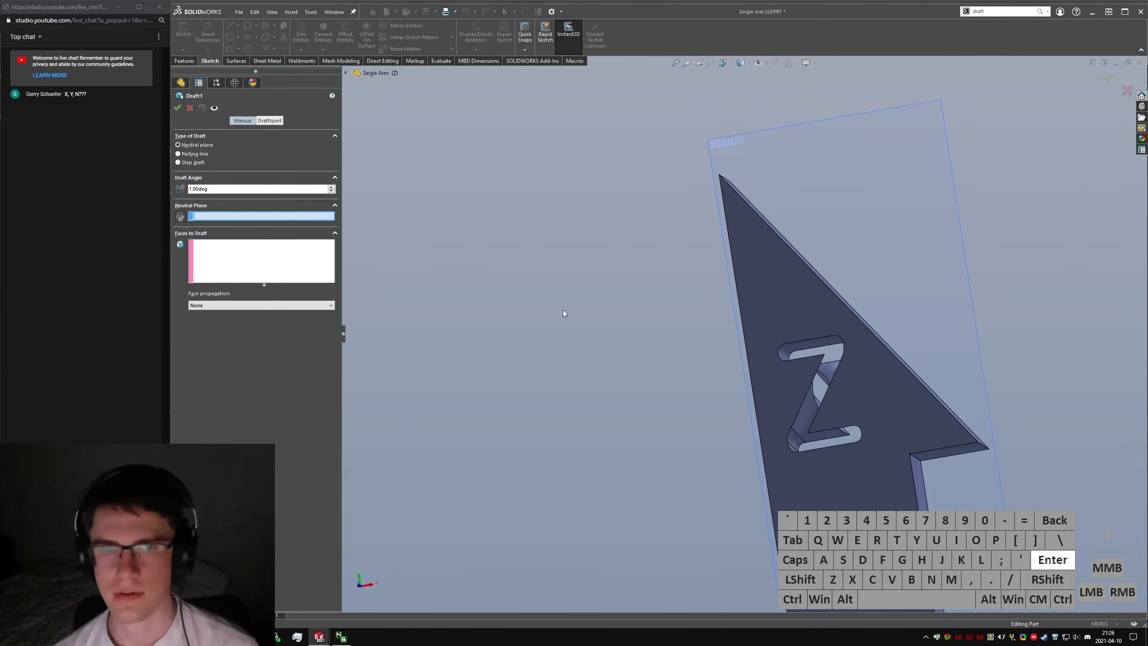
pyautogui.click(889, 205)
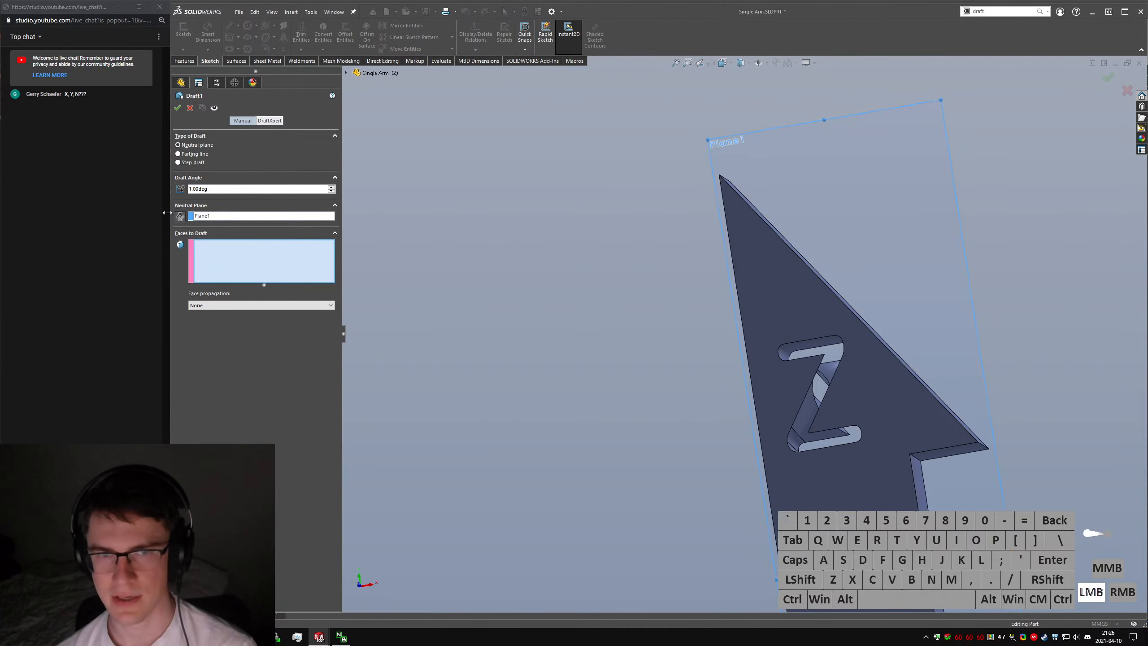
pyautogui.write('10')
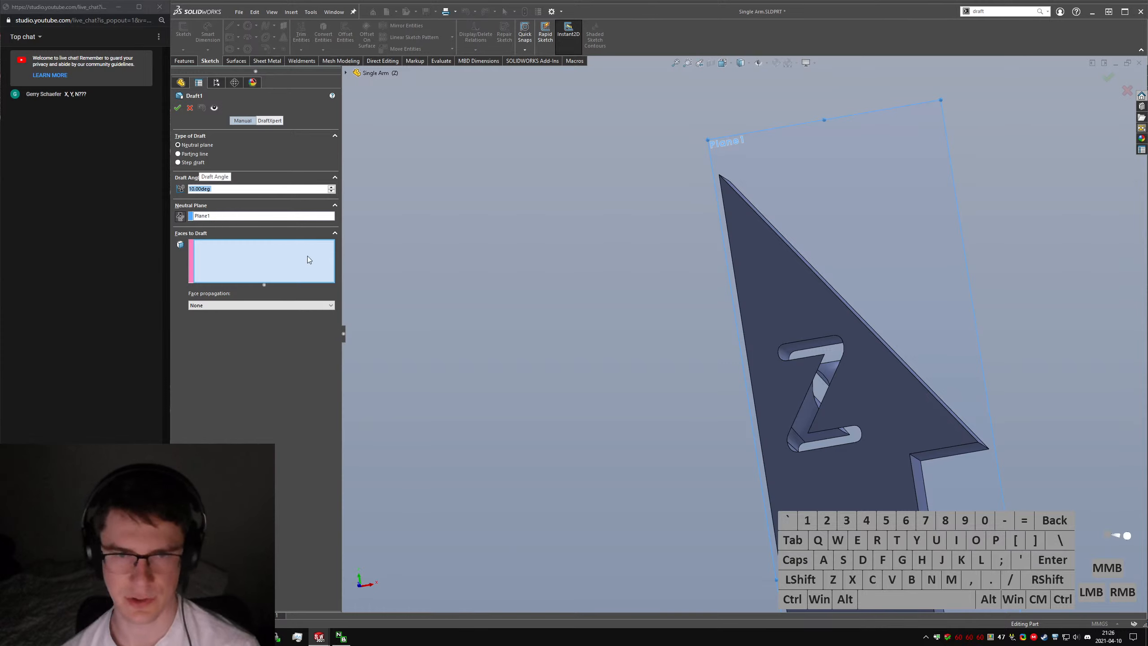
# Add the eight inner wall faces of the Z cut as faces to draft and create the draft.
pyautogui.scroll(-5, 743, 420)
pyautogui.click(729, 442)
pyautogui.click(727, 422)
pyautogui.click(754, 346)
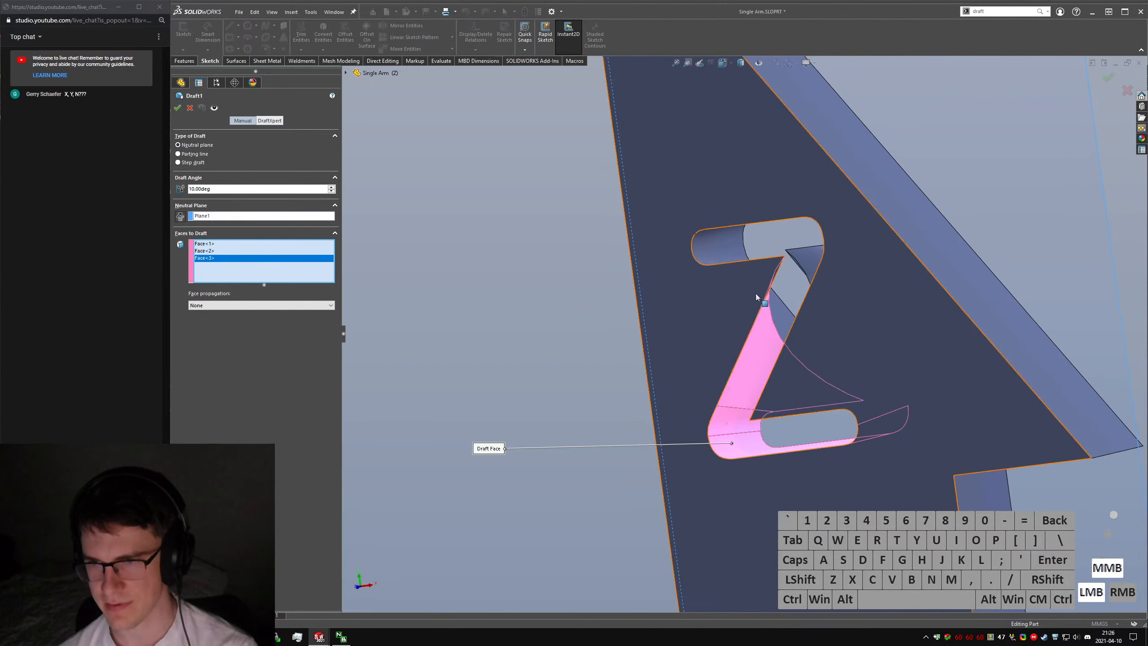
pyautogui.moveTo(755, 294); pyautogui.dragTo(808, 154, button='middle')
pyautogui.click(744, 251)
pyautogui.click(714, 241)
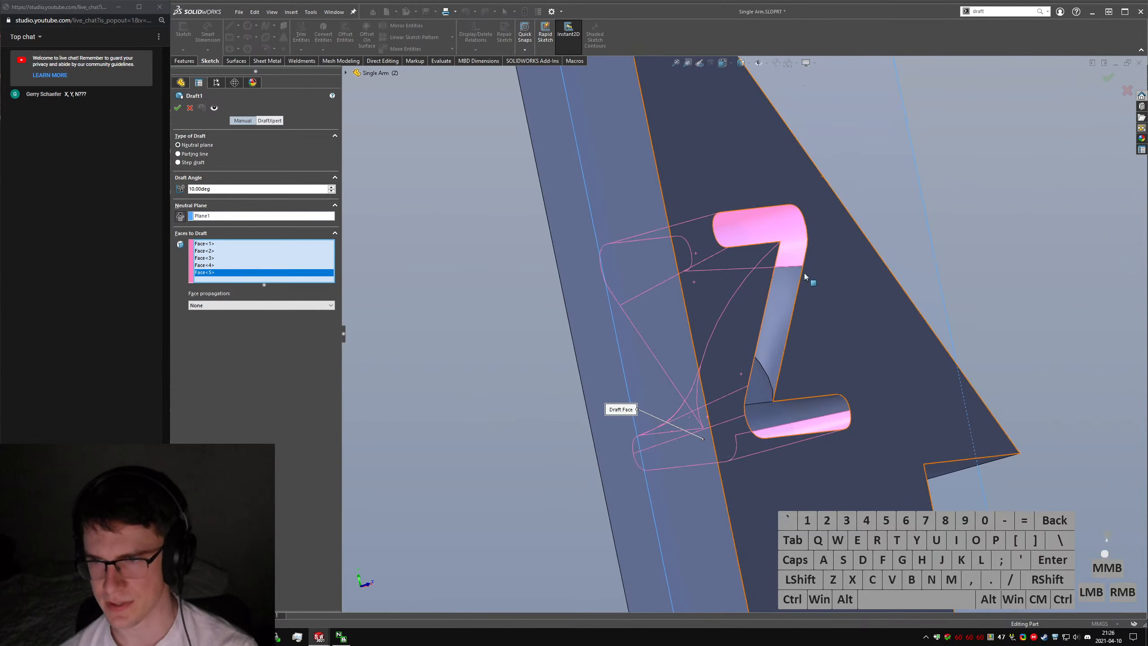
pyautogui.click(786, 277)
pyautogui.click(758, 395)
pyautogui.click(788, 415)
pyautogui.moveTo(788, 415); pyautogui.dragTo(695, 378, button='middle')
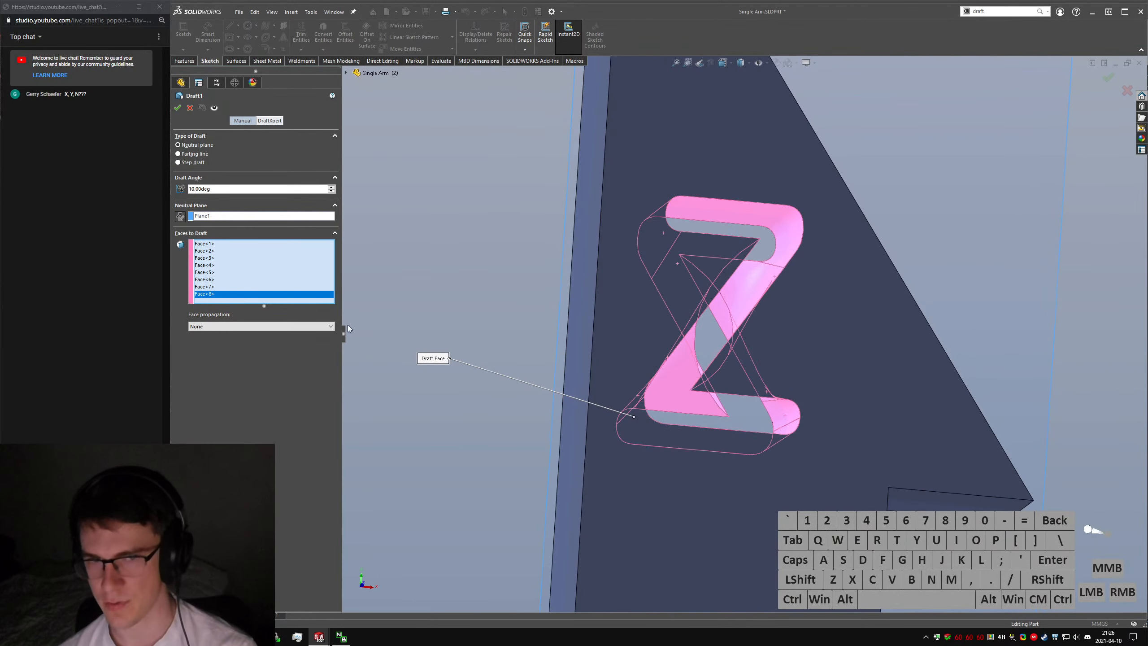
pyautogui.click(177, 107)
# Reopen the Z cut's draft to review its angle and faces, accept it, and examine the drafted cut from both sides.
pyautogui.moveTo(493, 265); pyautogui.dragTo(635, 274, button='middle')
pyautogui.click(197, 301)
pyautogui.click(205, 271)
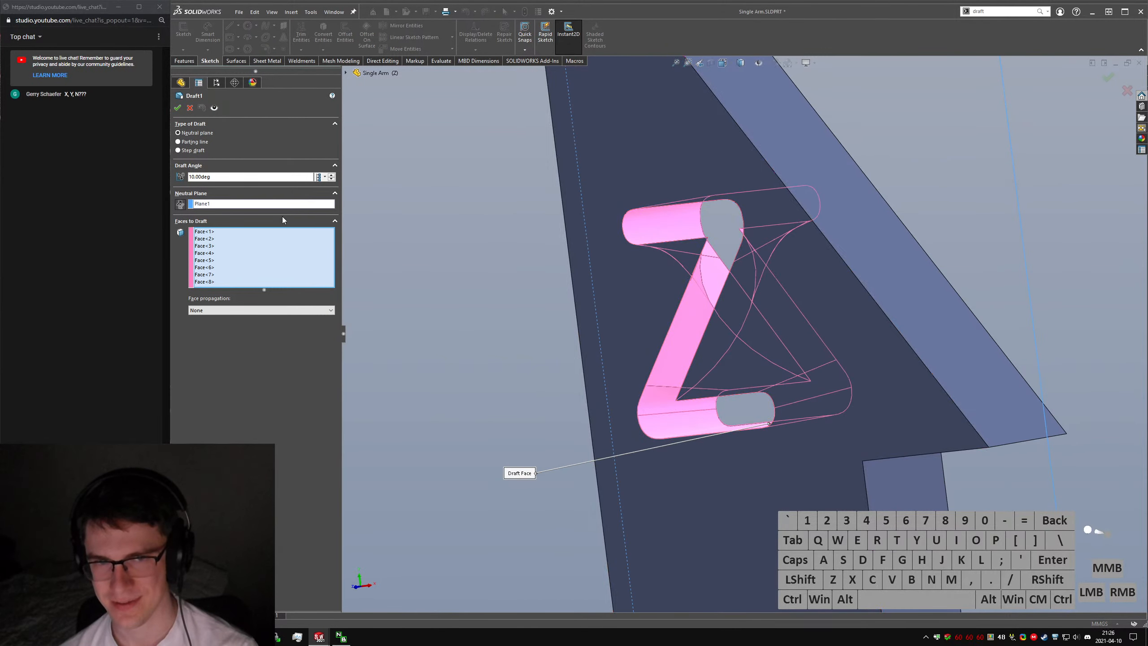
pyautogui.click(251, 178)
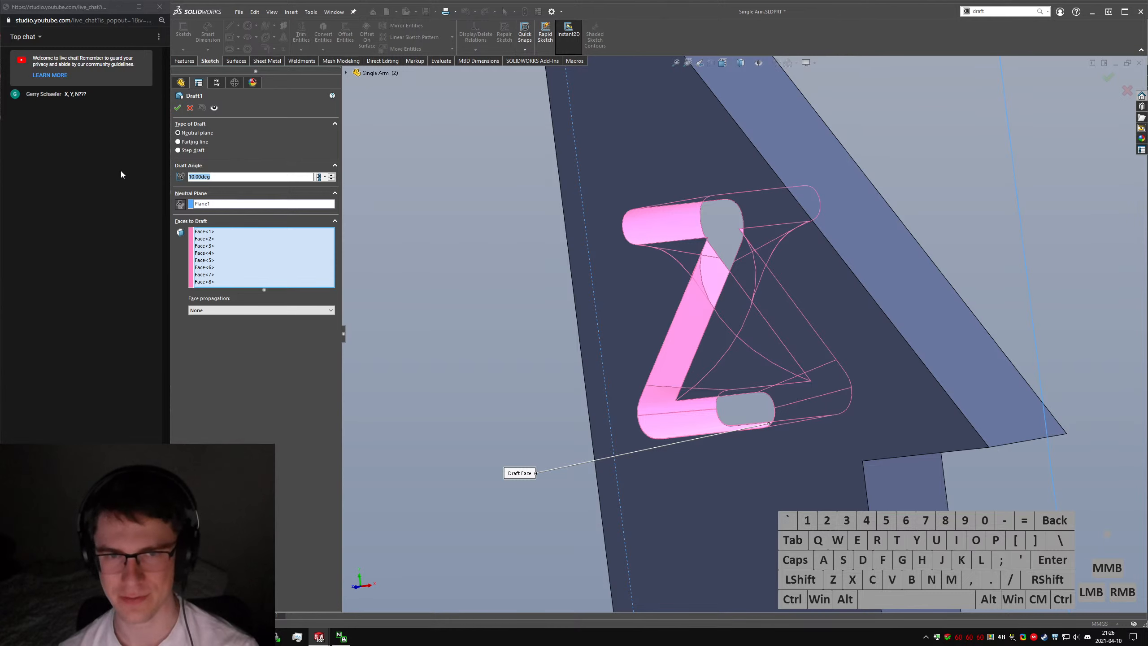
pyautogui.press('Return')
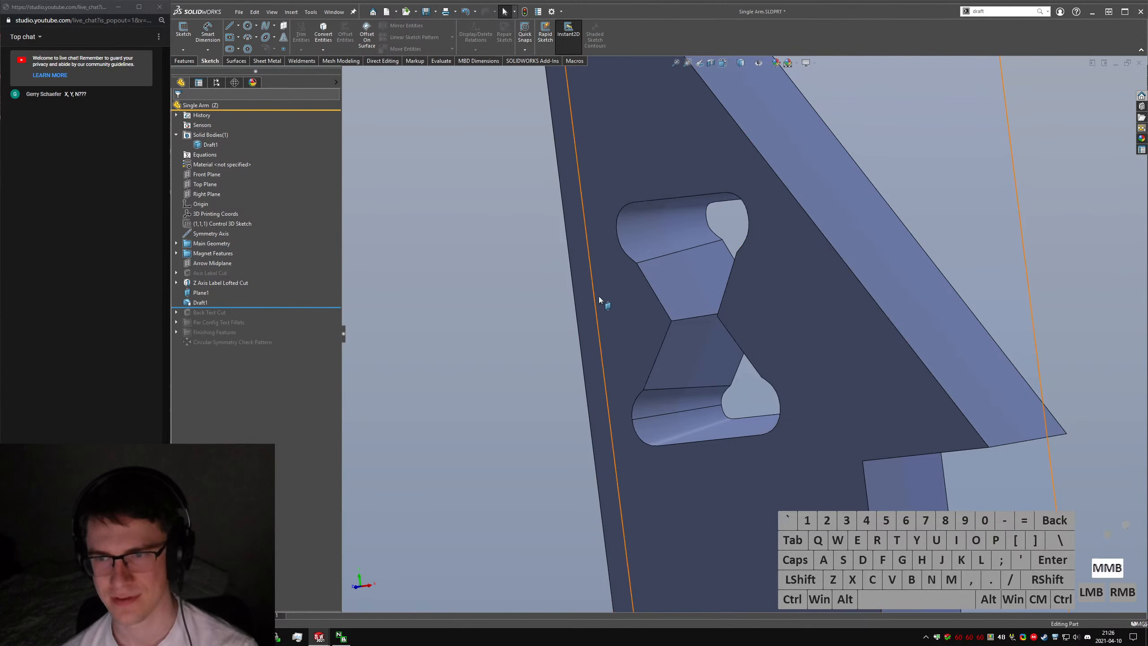
pyautogui.moveTo(599, 296); pyautogui.dragTo(655, 302, button='middle')
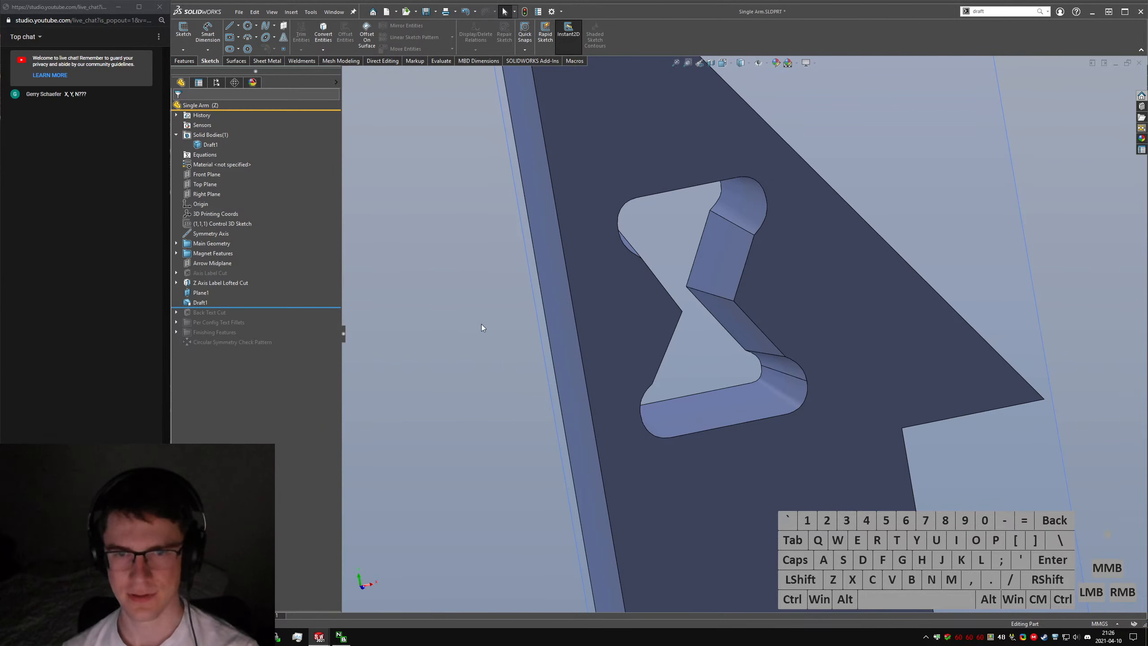
# Roll the part back to just before the draft and start an Intersection Split Line with Plane1 as the splitting plane.
pyautogui.moveTo(250, 306); pyautogui.dragTo(249, 298)
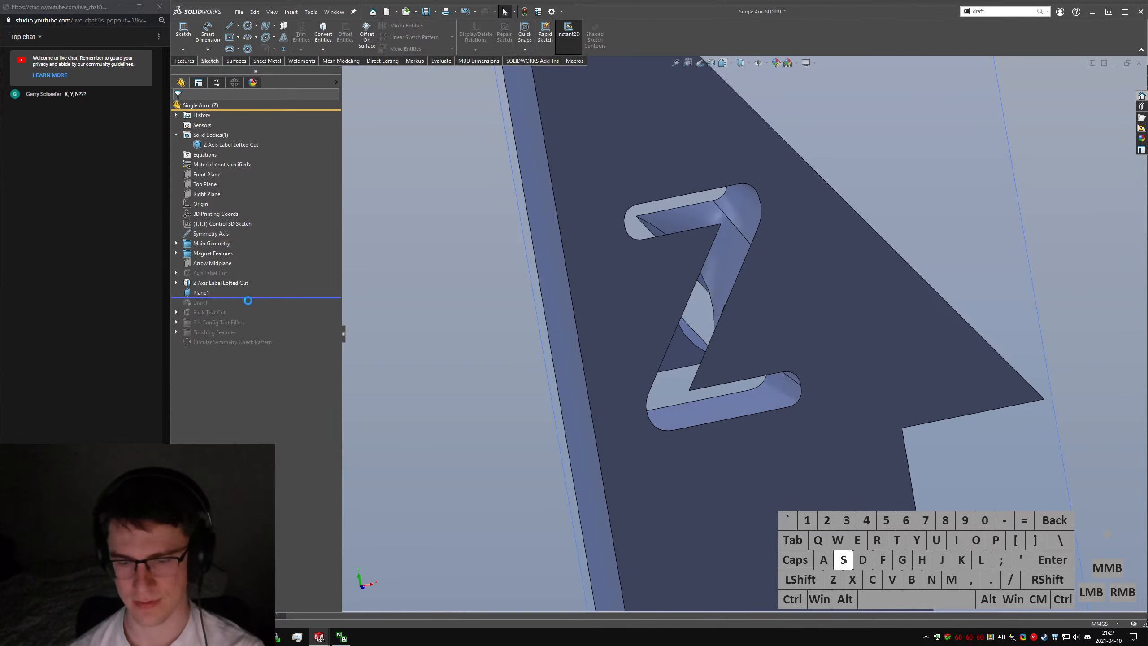
pyautogui.write('split')
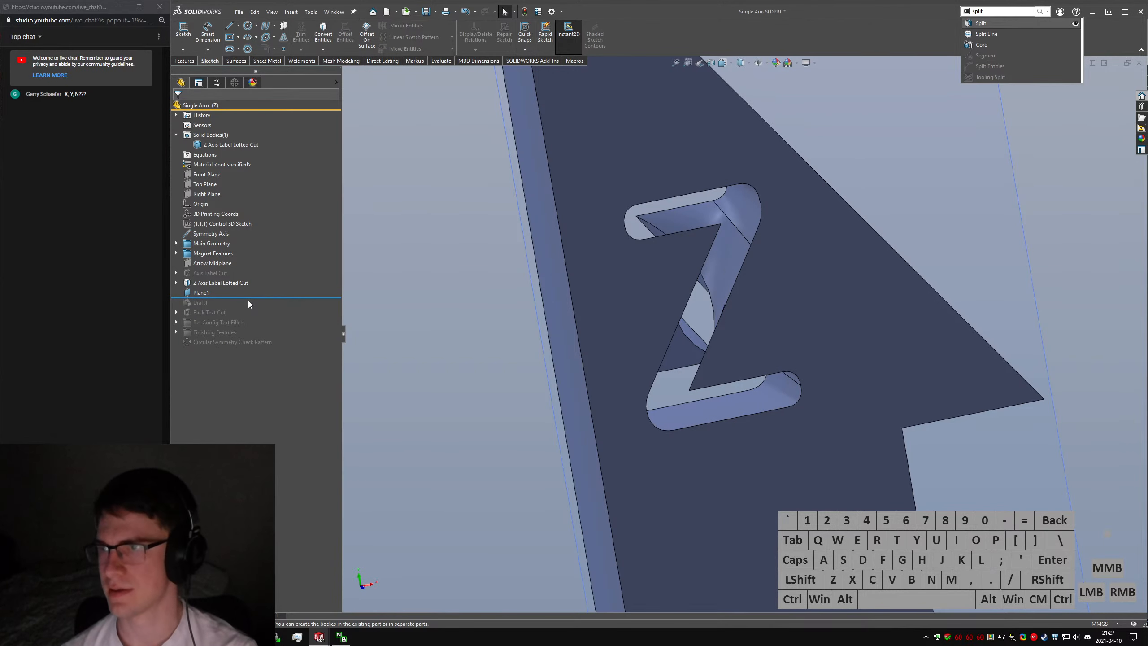
pyautogui.press('Return')
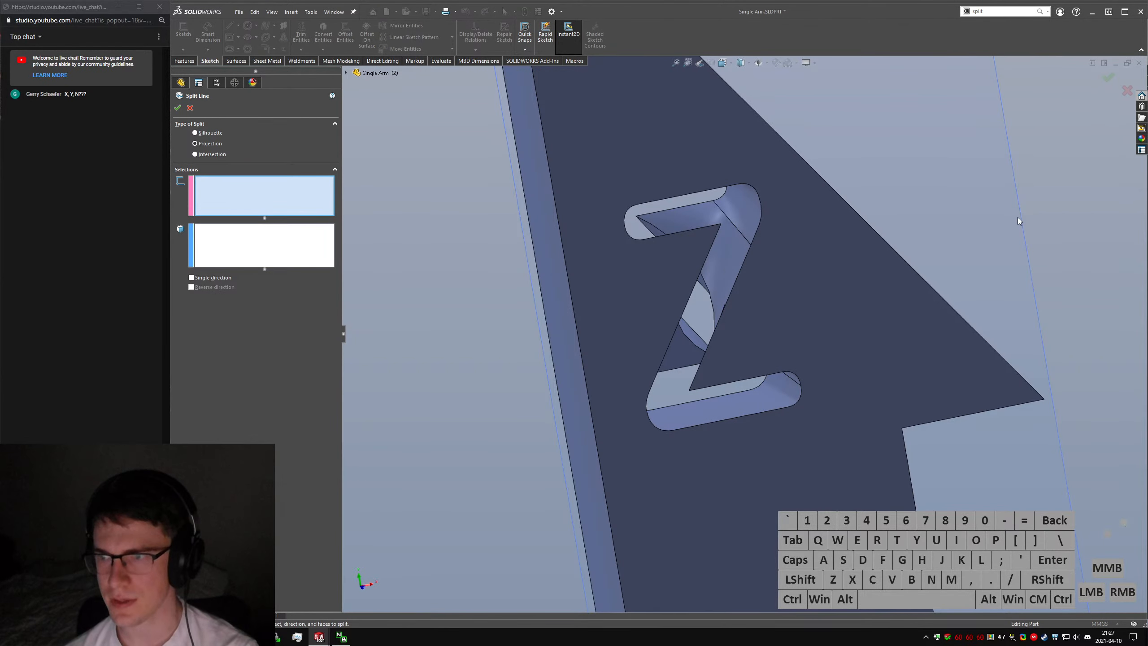
pyautogui.click(195, 154)
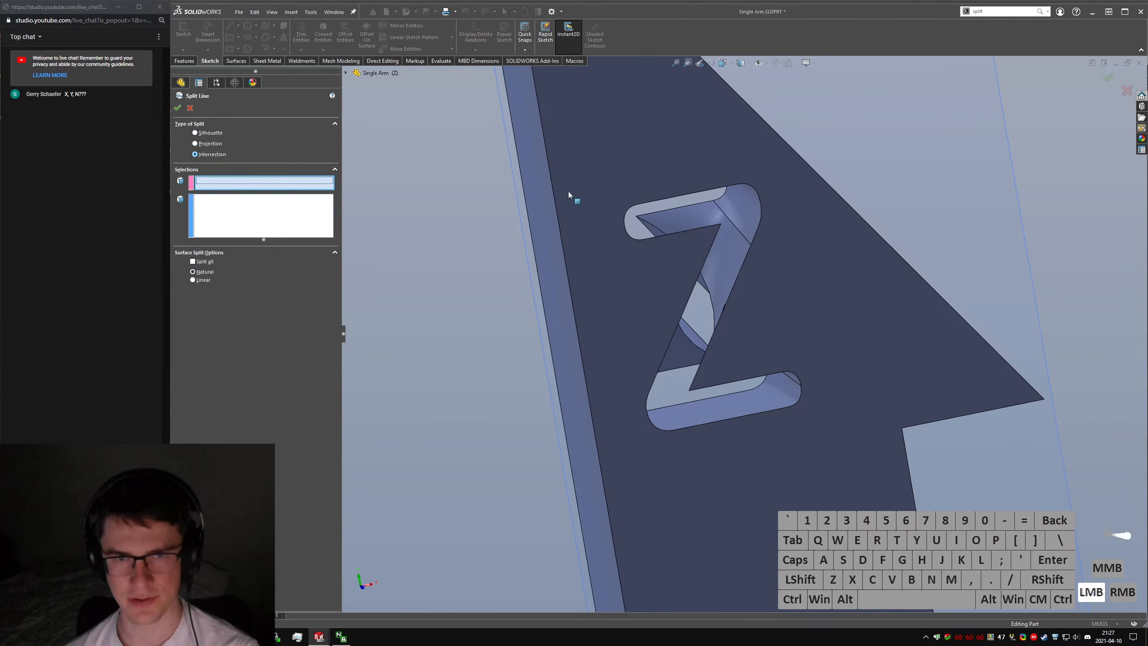
pyautogui.click(1015, 187)
pyautogui.moveTo(768, 217); pyautogui.dragTo(632, 235, button='middle')
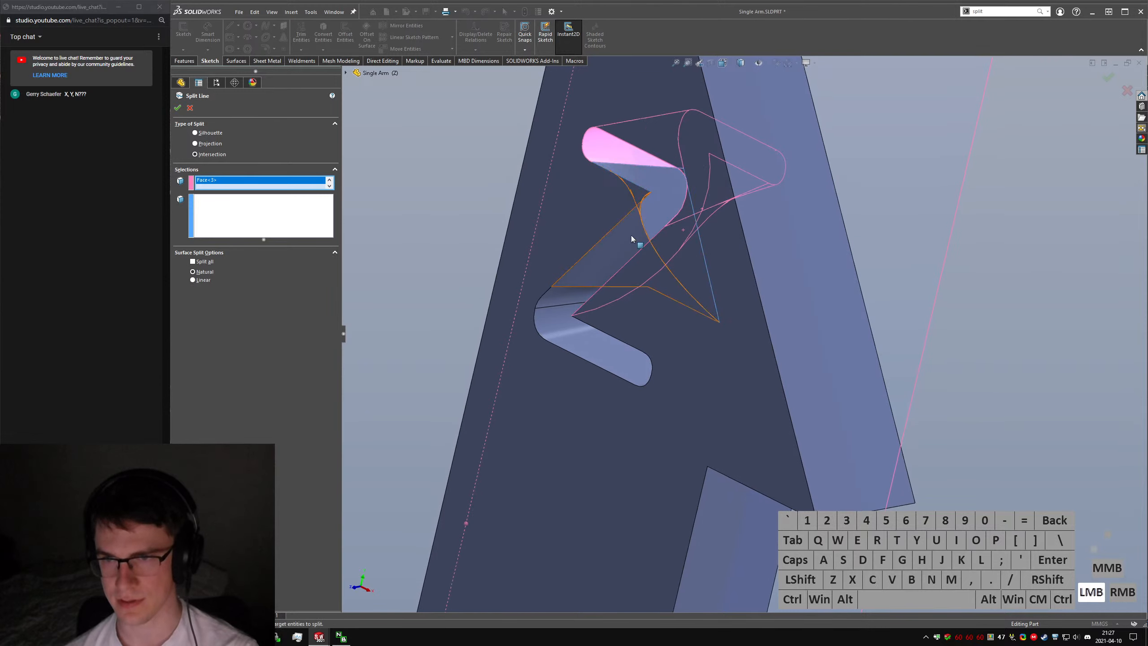
pyautogui.click(631, 235)
pyautogui.moveTo(555, 302); pyautogui.dragTo(708, 328, button='middle')
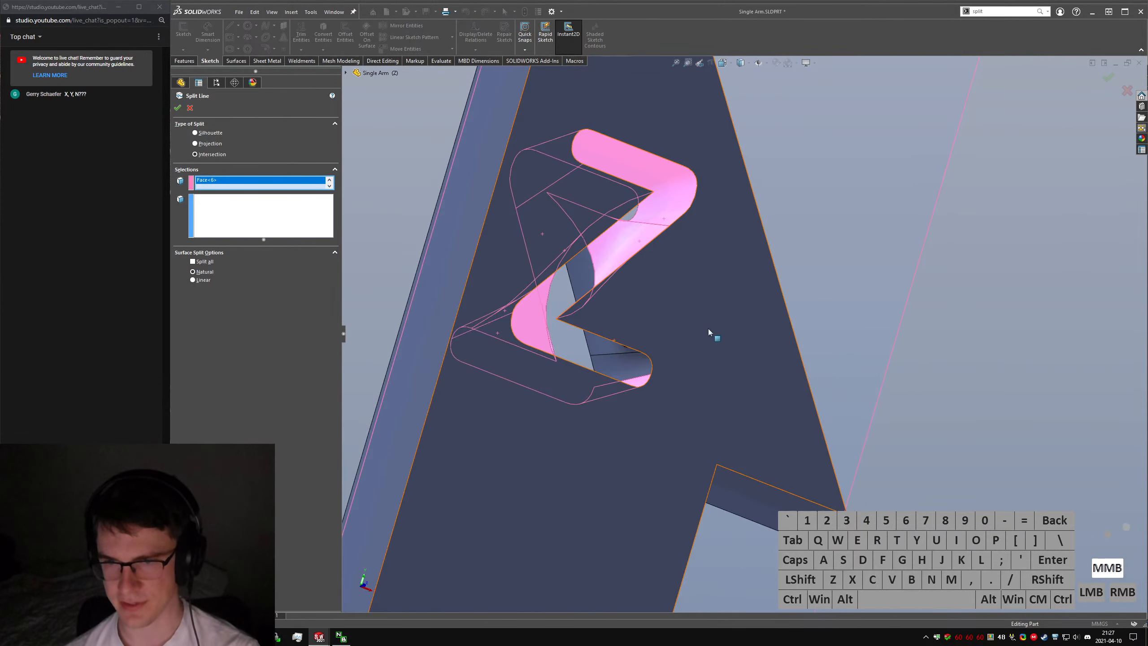
pyautogui.click(608, 343)
pyautogui.rightClick(608, 344)
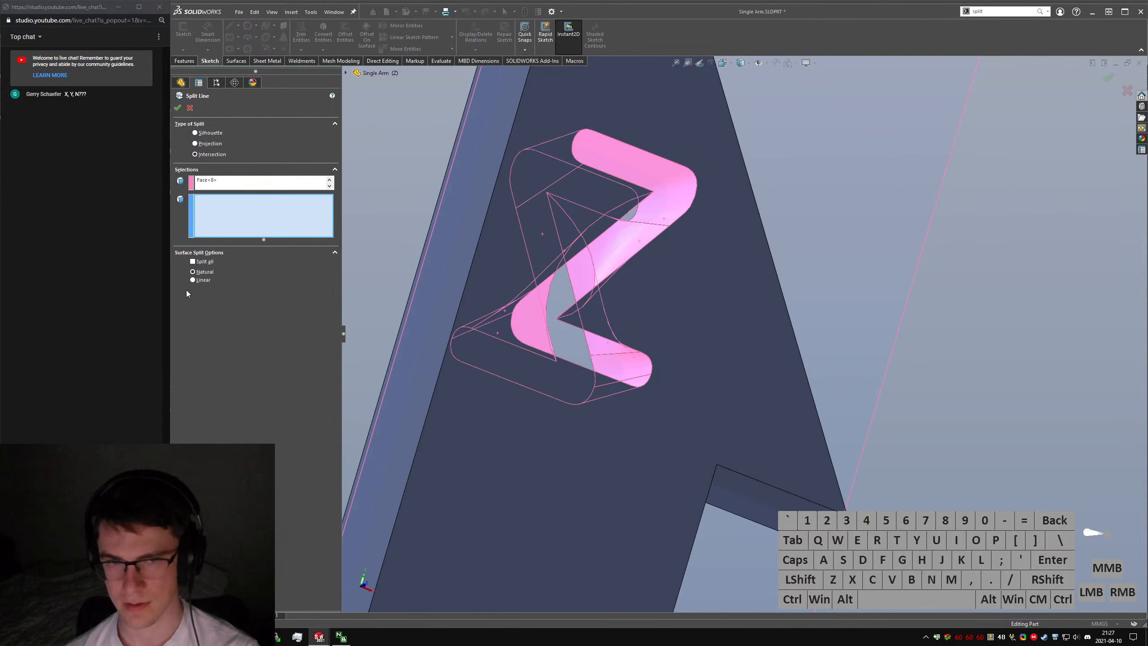
pyautogui.click(219, 180)
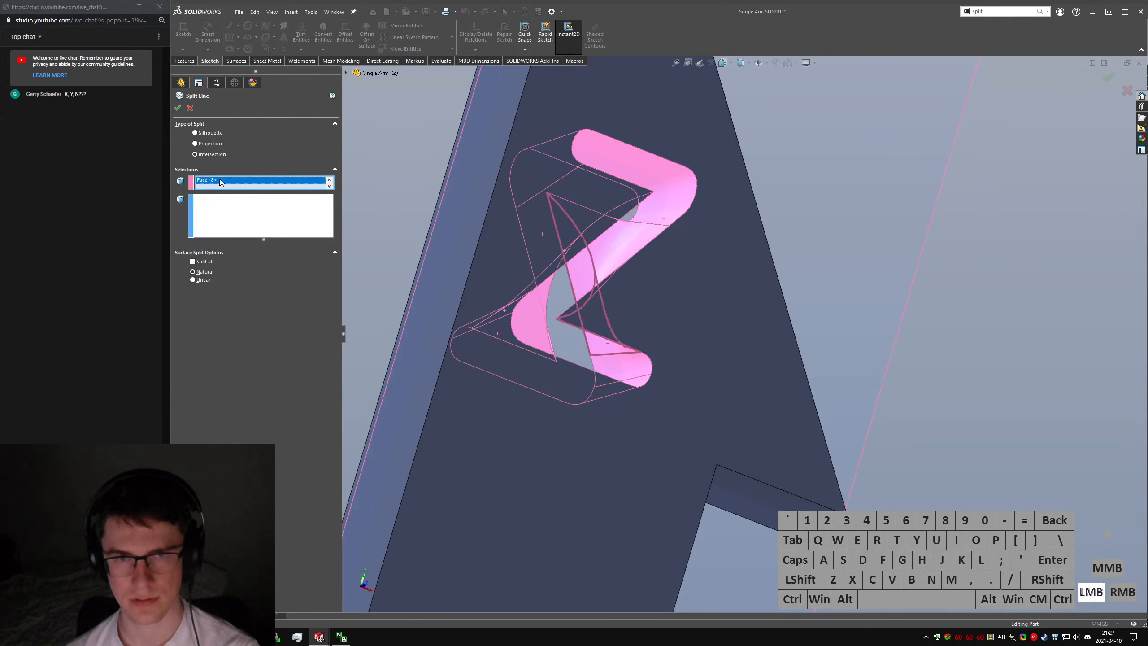
pyautogui.rightClick(219, 180)
pyautogui.click(251, 186)
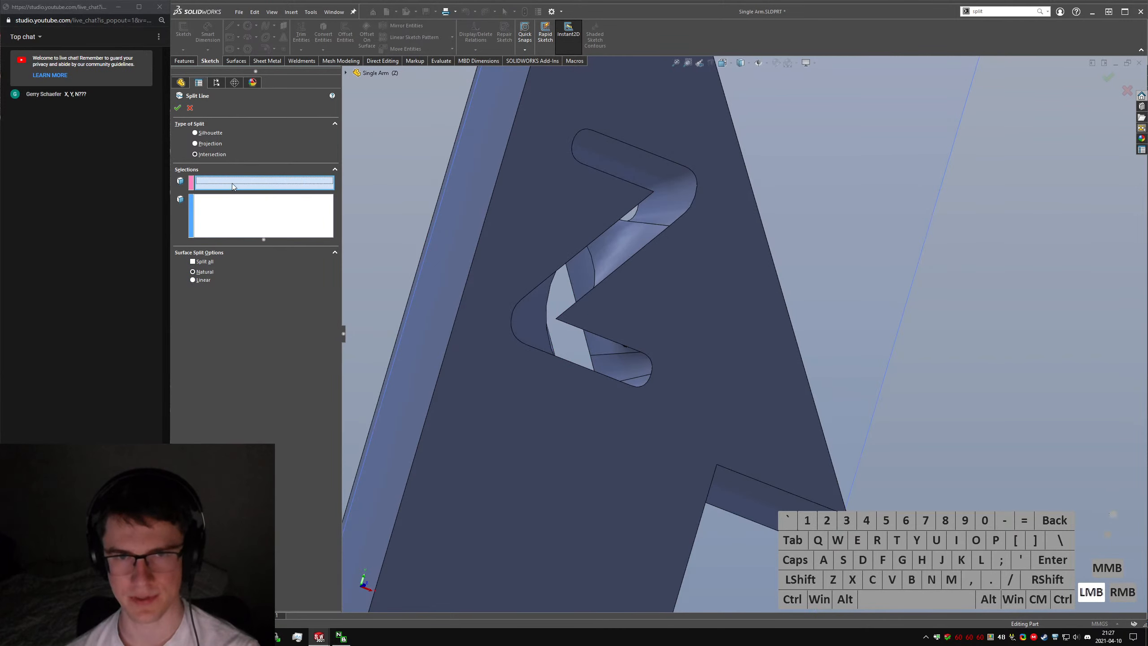
# Set Plane1 as the splitting plane and split the eight inner wall faces of the Z cut with it.
pyautogui.click(922, 256)
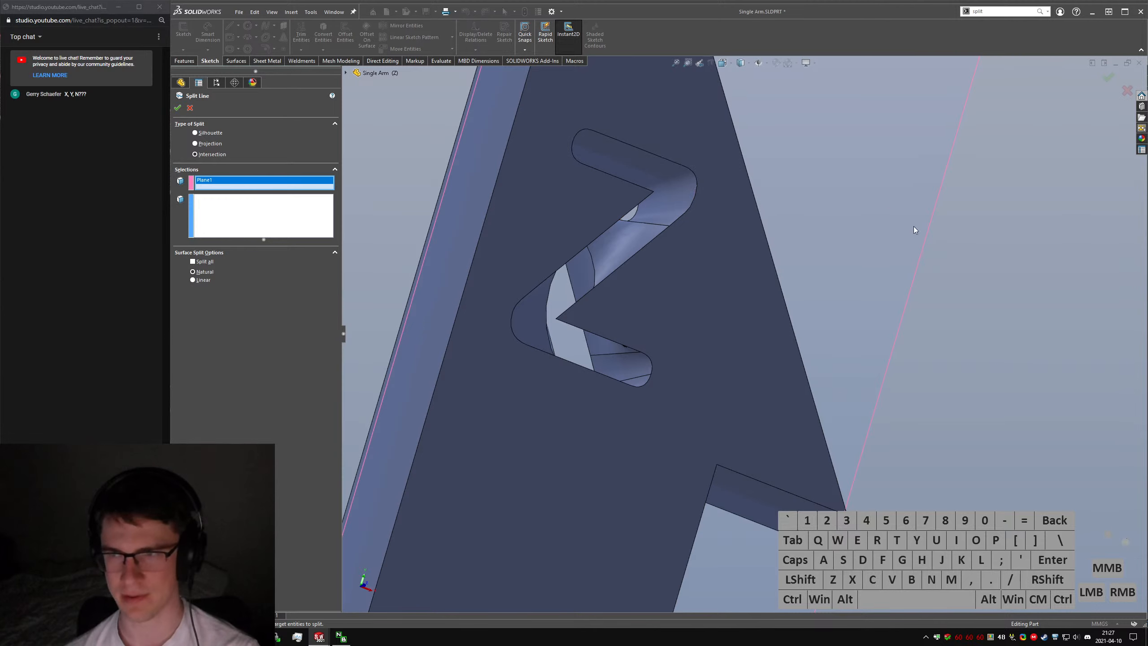
pyautogui.click(264, 213)
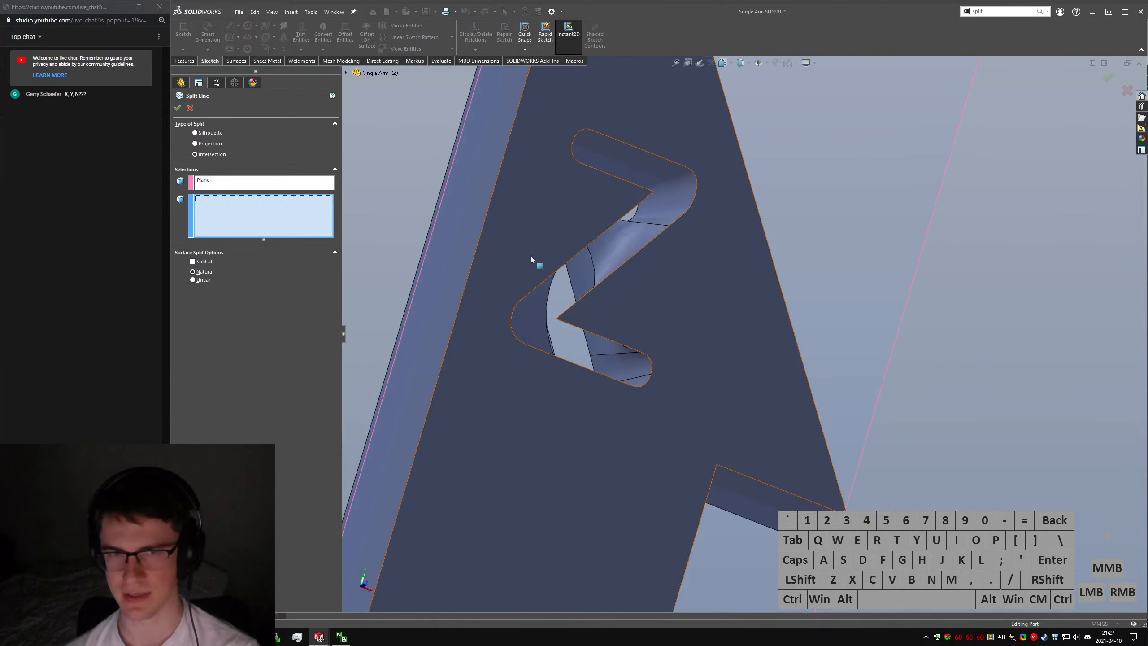
pyautogui.moveTo(679, 248); pyautogui.dragTo(668, 222, button='middle')
pyautogui.click(661, 202)
pyautogui.click(594, 258)
pyautogui.click(584, 268)
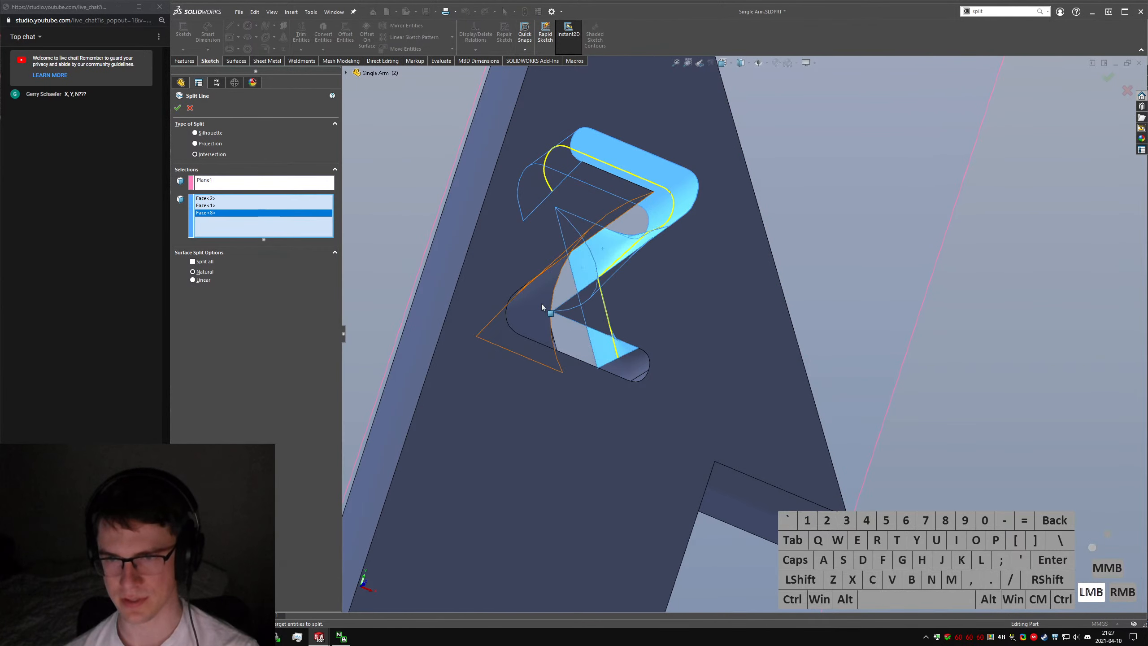
pyautogui.click(542, 305)
pyautogui.moveTo(520, 302); pyautogui.dragTo(585, 207, button='middle')
pyautogui.click(584, 207)
pyautogui.click(518, 304)
pyautogui.moveTo(519, 305); pyautogui.dragTo(486, 289, button='middle')
pyautogui.click(591, 363)
pyautogui.click(374, 283)
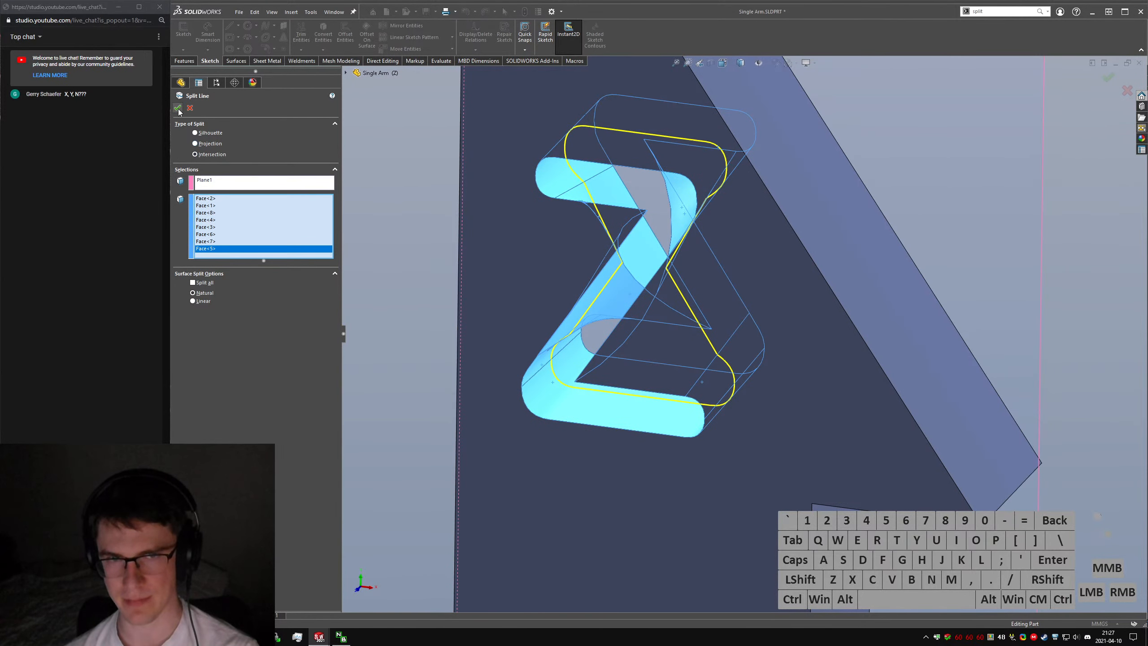
# Start a Neutral plane Draft with Plane1 as the neutral plane and a draft angle of 5 degrees.
pyautogui.moveTo(572, 233); pyautogui.dragTo(818, 338, button='middle')
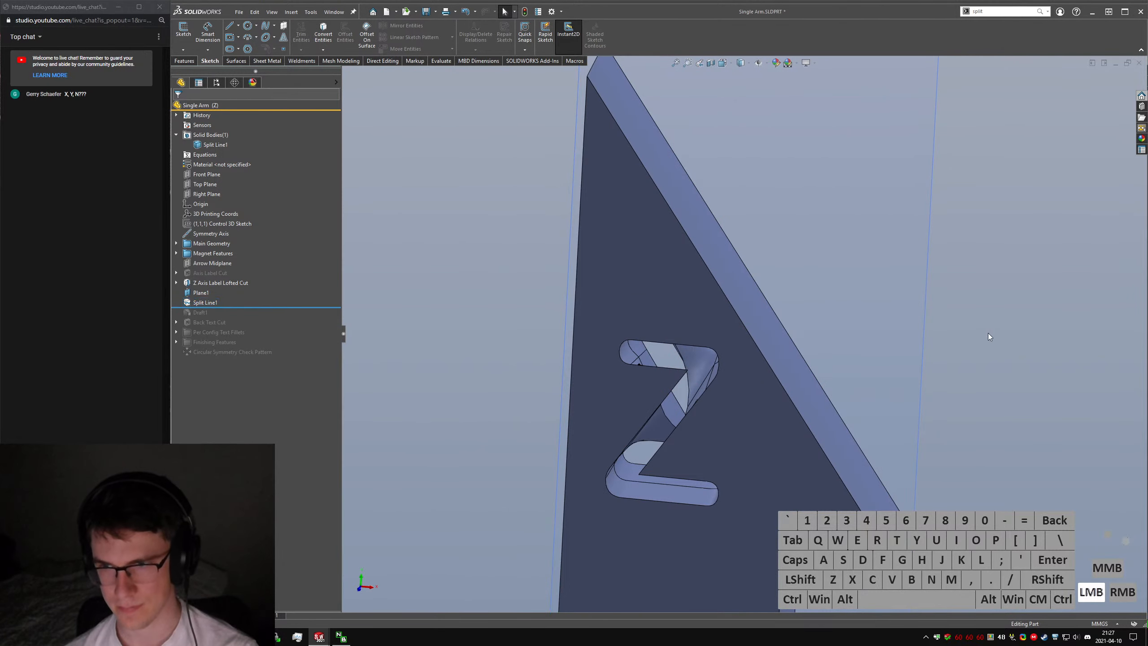
pyautogui.write('sdf')
pyautogui.press('BackSpace')
pyautogui.press('BackSpace')
pyautogui.write('draft')
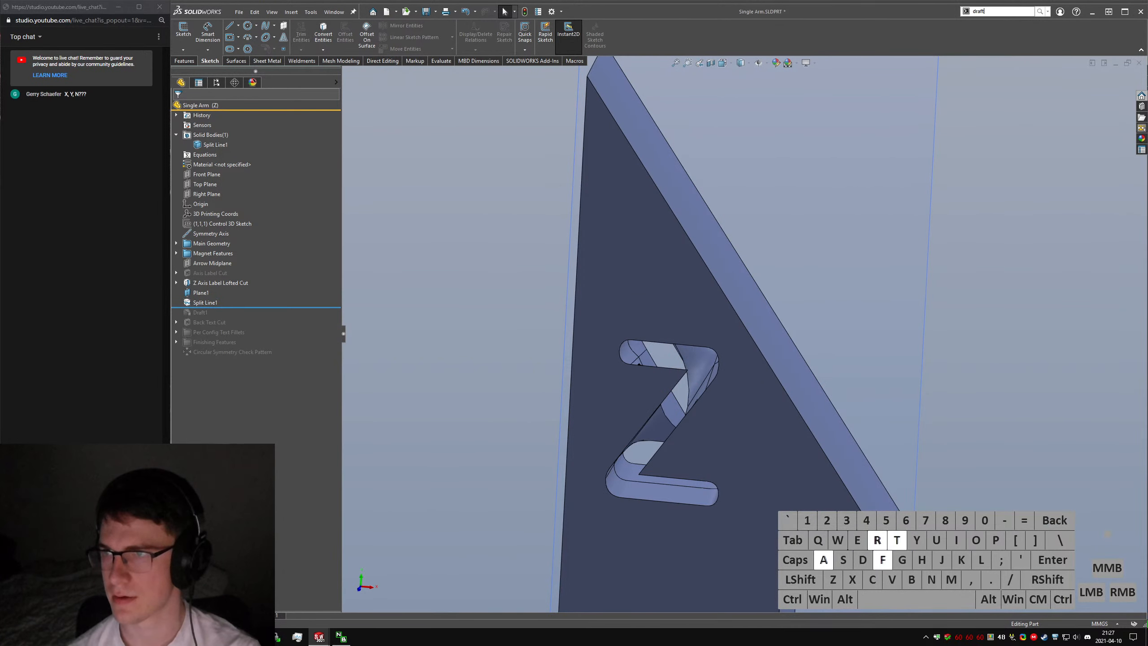
pyautogui.press('Return')
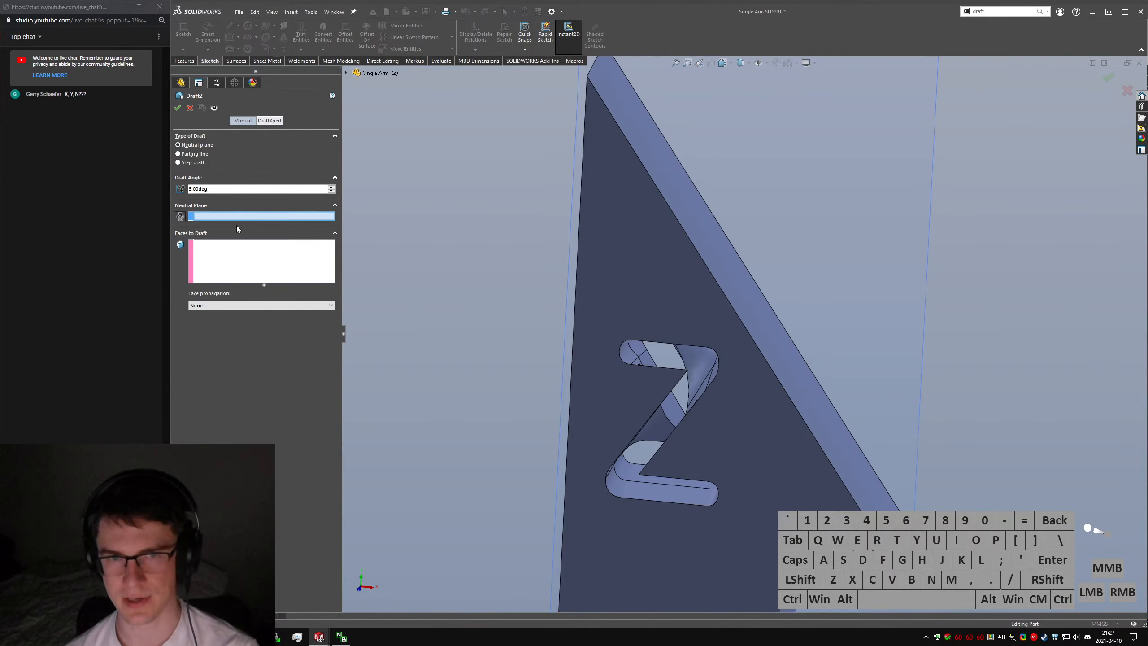
pyautogui.click(917, 336)
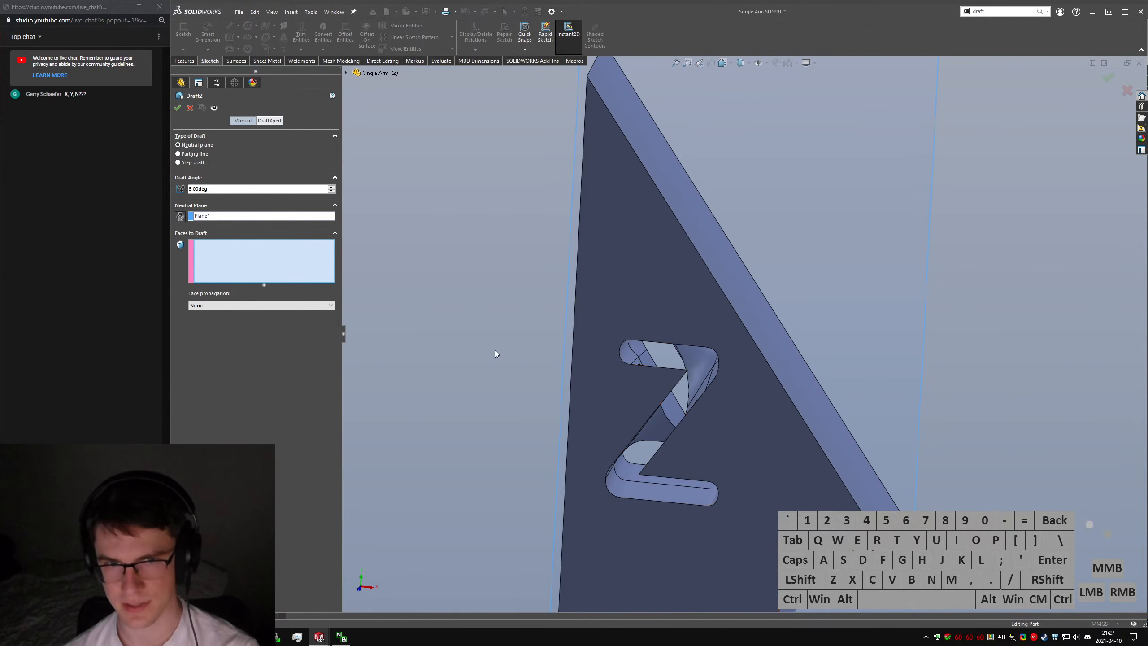
# Add the split wall faces around the Z cut's upper bar and its far side as faces to draft.
pyautogui.scroll(-3, 664, 414)
pyautogui.moveTo(663, 407); pyautogui.dragTo(588, 308, button='middle')
pyautogui.click(539, 251)
pyautogui.click(589, 256)
pyautogui.moveTo(592, 256); pyautogui.dragTo(743, 251, button='middle')
pyautogui.click(748, 251)
pyautogui.click(786, 380)
pyautogui.moveTo(784, 385); pyautogui.dragTo(700, 402, button='middle')
pyautogui.click(779, 377)
pyautogui.click(819, 377)
pyautogui.click(817, 402)
pyautogui.click(835, 407)
pyautogui.click(829, 407)
pyautogui.click(831, 406)
# Remove the arm's large flat face from the faces to draft and add the diagonal and lower-bar walls of the Z cut.
pyautogui.click(700, 405)
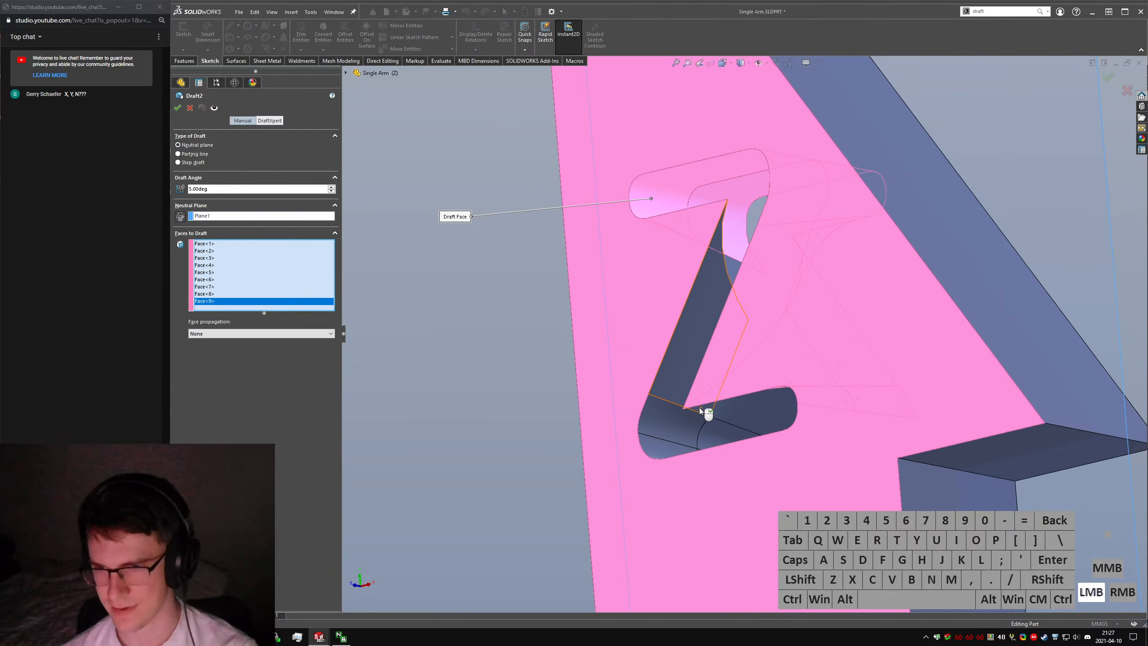
pyautogui.click(699, 407)
pyautogui.click(681, 389)
pyautogui.click(669, 412)
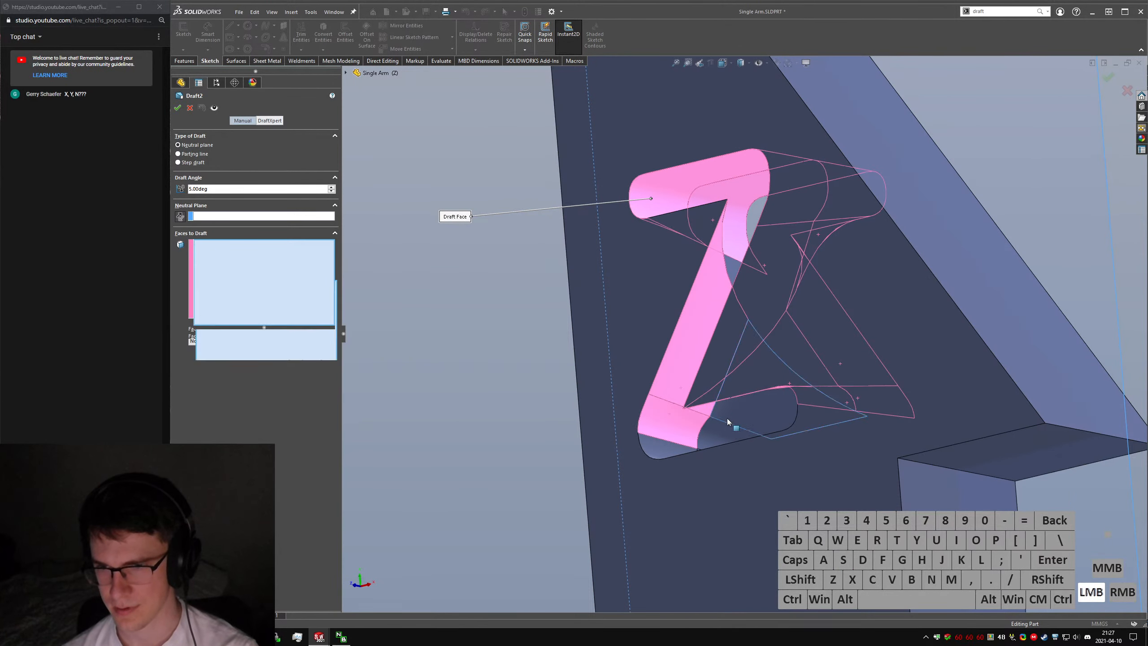
pyautogui.click(727, 418)
pyautogui.click(723, 436)
pyautogui.click(689, 441)
pyautogui.click(694, 436)
pyautogui.click(695, 447)
# Add the remaining split wall faces of the Z cut and create the draft with face propagation set to None.
pyautogui.moveTo(705, 436); pyautogui.dragTo(786, 381, button='middle')
pyautogui.click(724, 469)
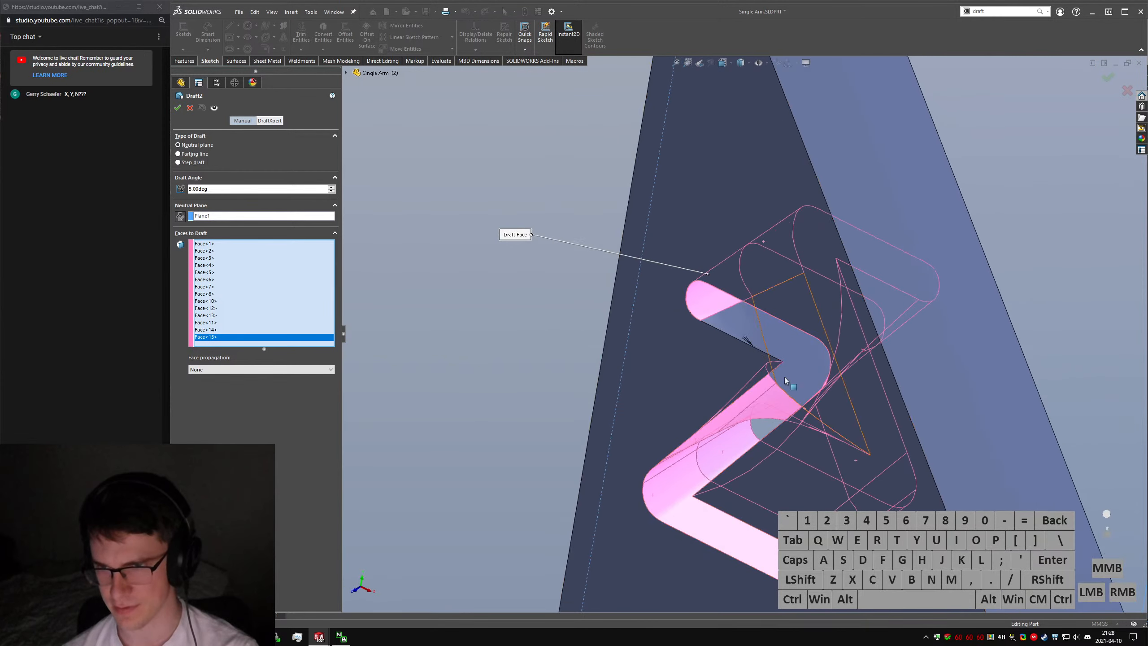
pyautogui.click(786, 337)
pyautogui.click(772, 332)
pyautogui.moveTo(773, 331); pyautogui.dragTo(906, 364, button='middle')
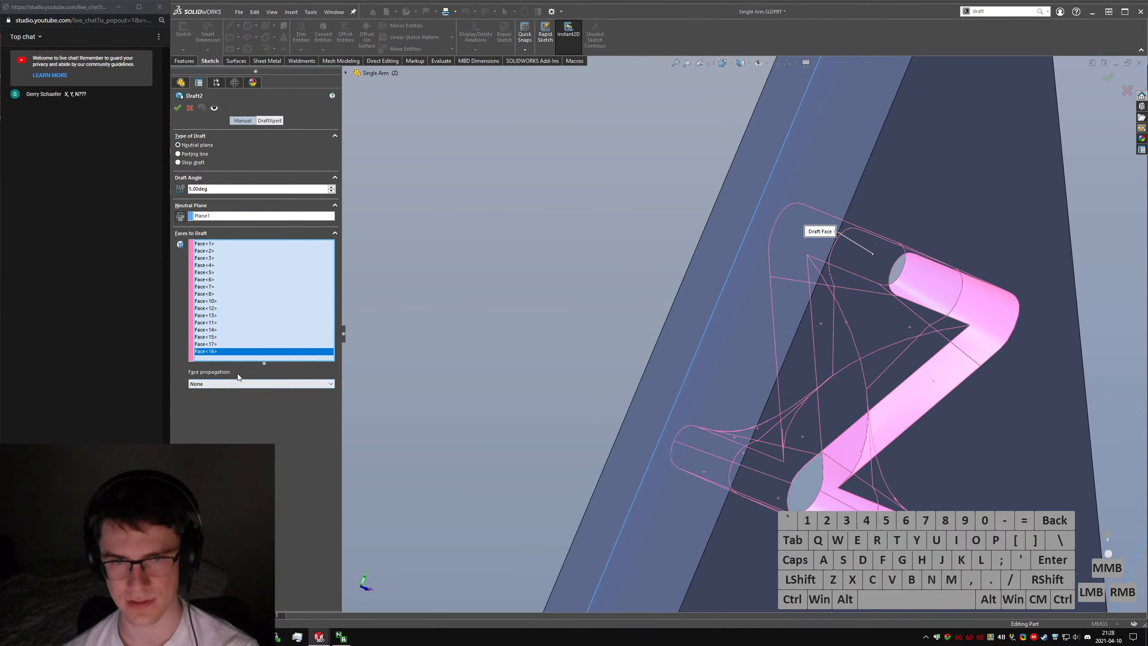
pyautogui.click(228, 383)
pyautogui.click(228, 384)
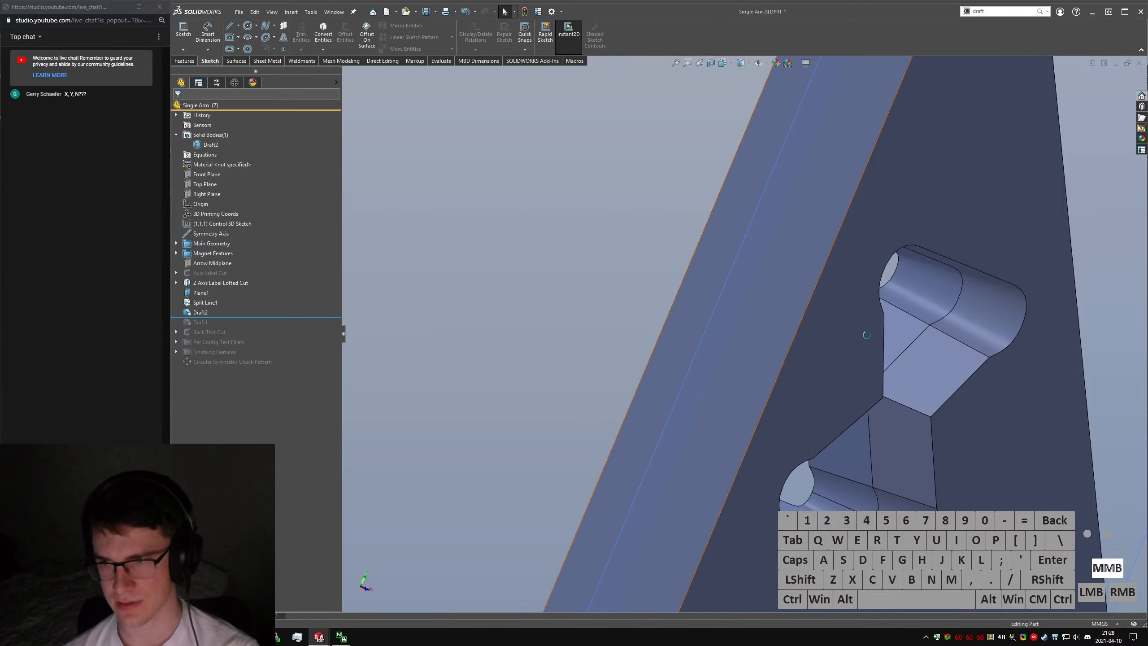
# Examine the drafted Z cut and reopen its draft to review the angle and selected faces.
pyautogui.moveTo(867, 334); pyautogui.dragTo(872, 359, button='middle')
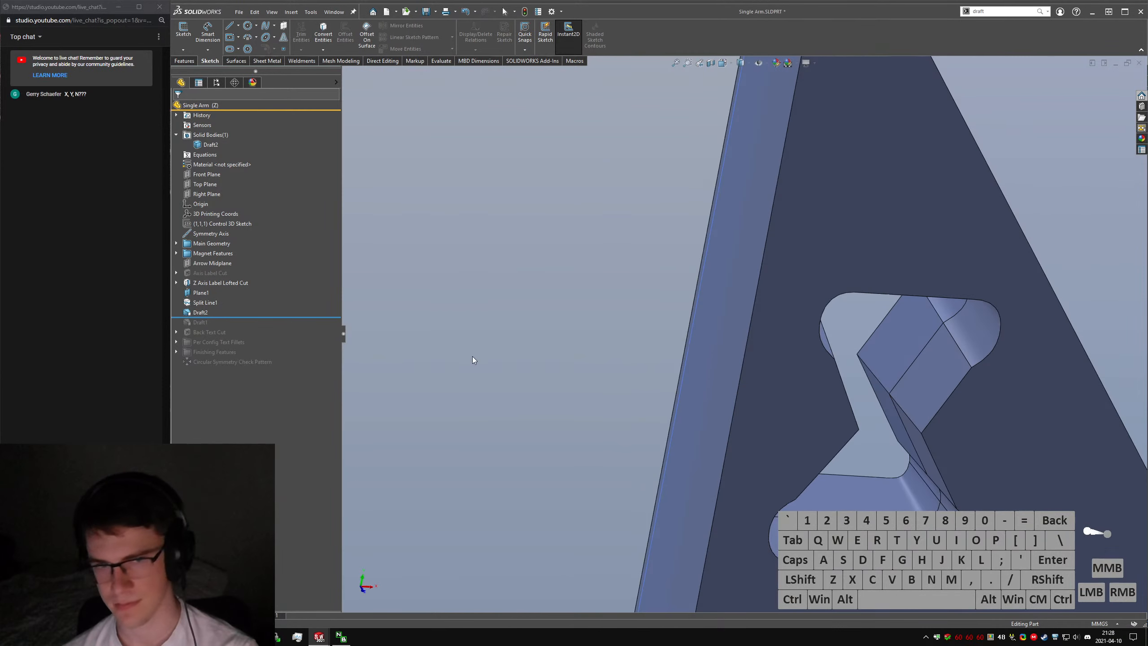
pyautogui.click(202, 317)
pyautogui.click(209, 304)
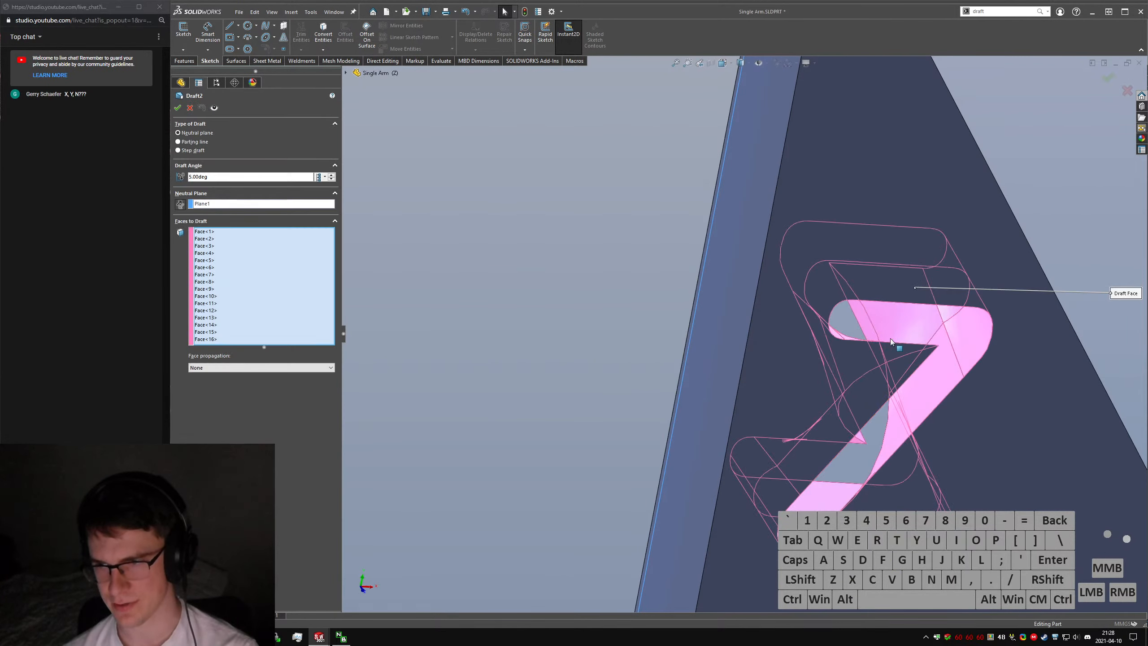
pyautogui.moveTo(891, 342); pyautogui.dragTo(869, 310, button='middle')
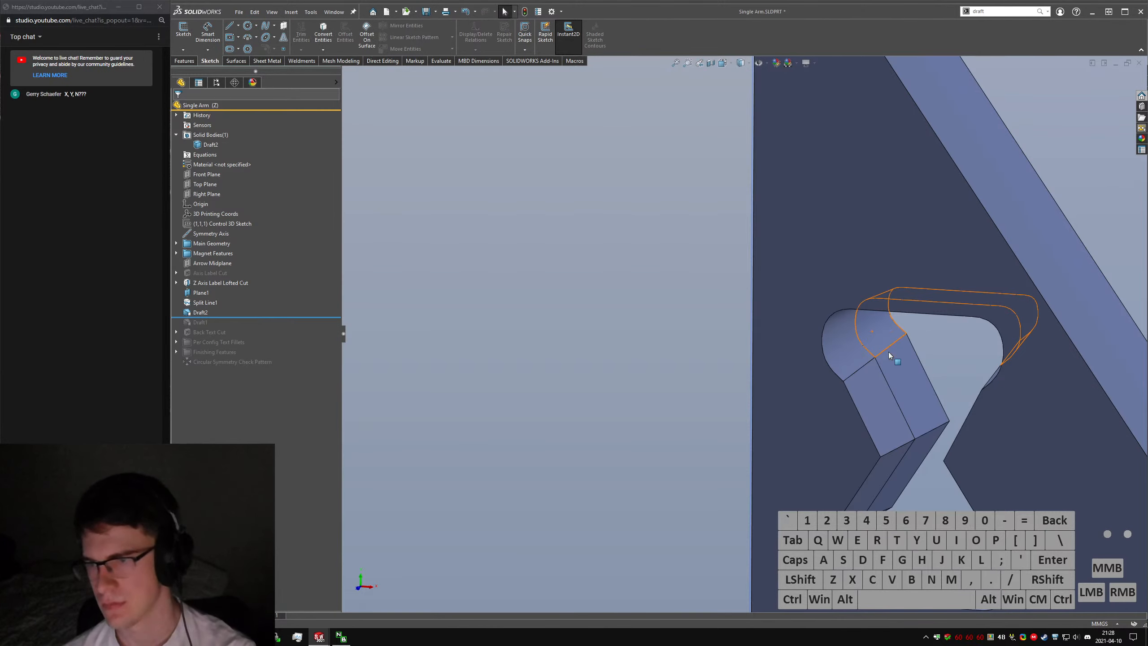
pyautogui.scroll(4, 888, 353)
# Delete the Neutral plane draft that follows the split line.
pyautogui.click(201, 315)
pyautogui.press('Delete')
pyautogui.press('Return')
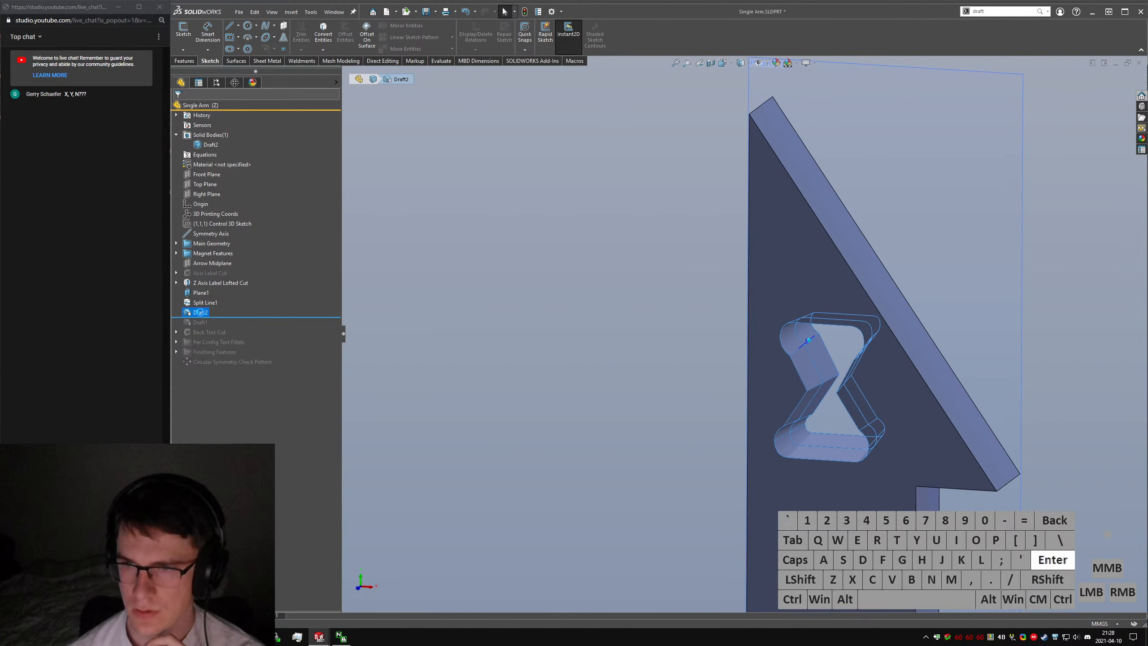
pyautogui.click(825, 347)
pyautogui.scroll(-5, 825, 346)
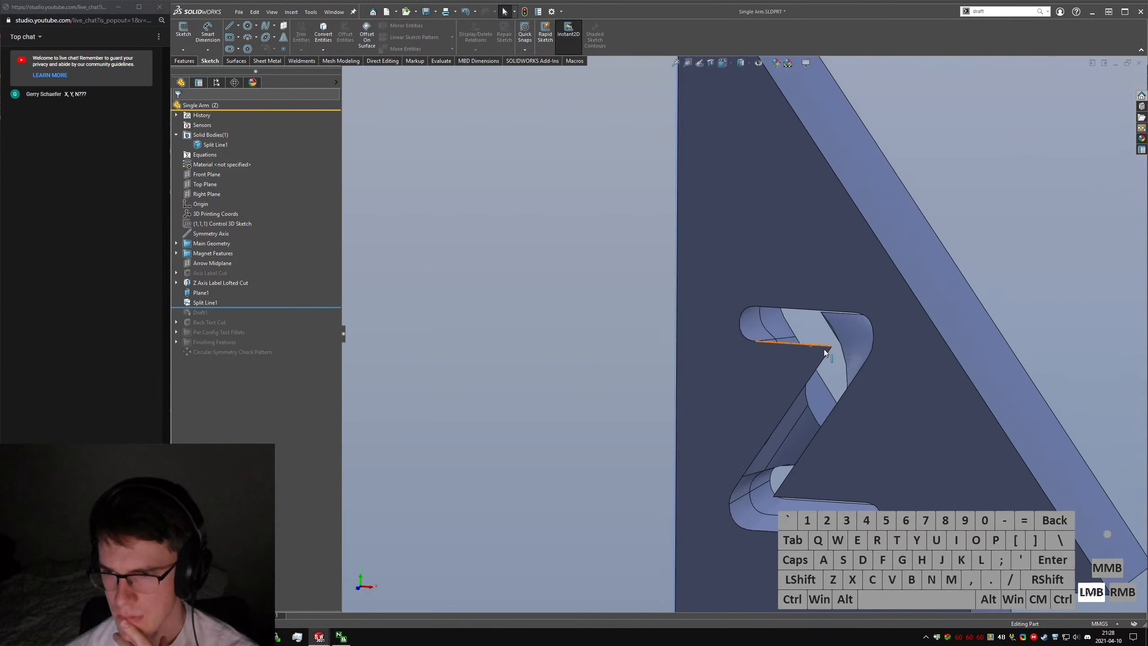
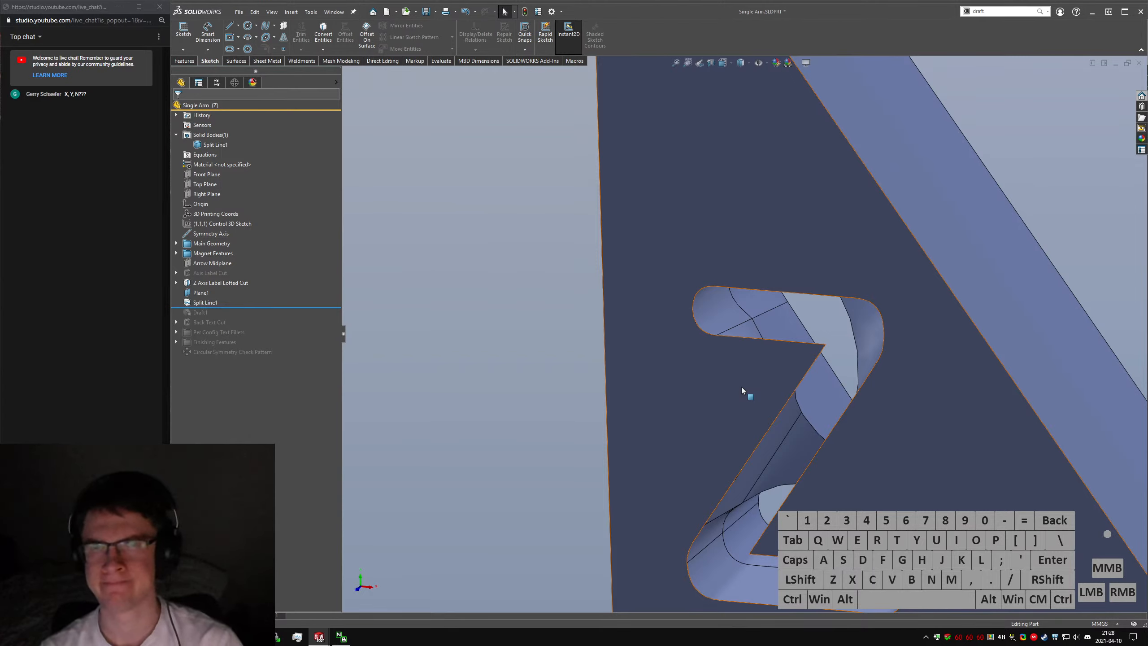
# Start a Parting line Draft with Plane1 as the direction of pull and a draft angle of 5 degrees.
pyautogui.moveTo(741, 386); pyautogui.dragTo(825, 469, button='middle')
pyautogui.click(1033, 306)
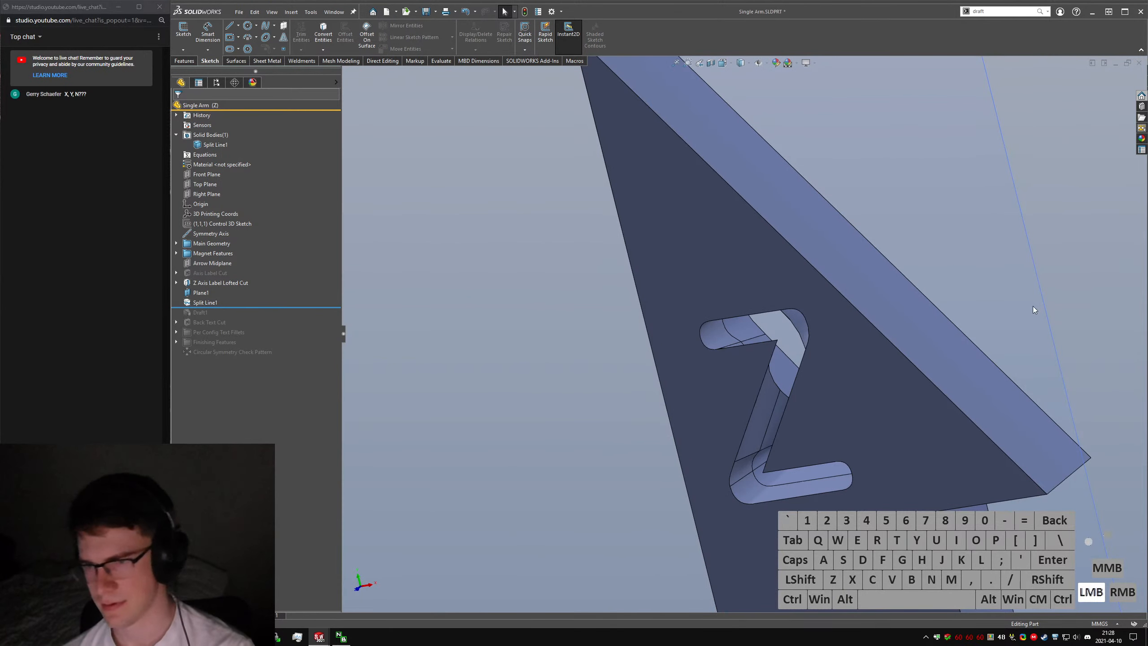
pyautogui.write('sdraft')
pyautogui.press('Return')
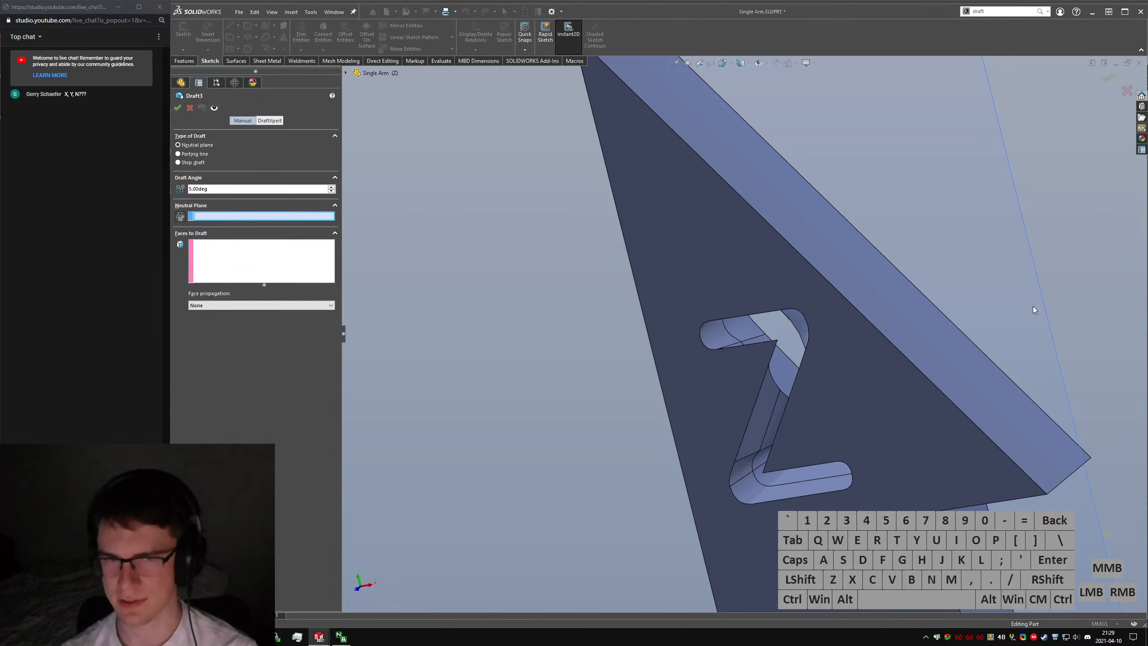
pyautogui.click(197, 154)
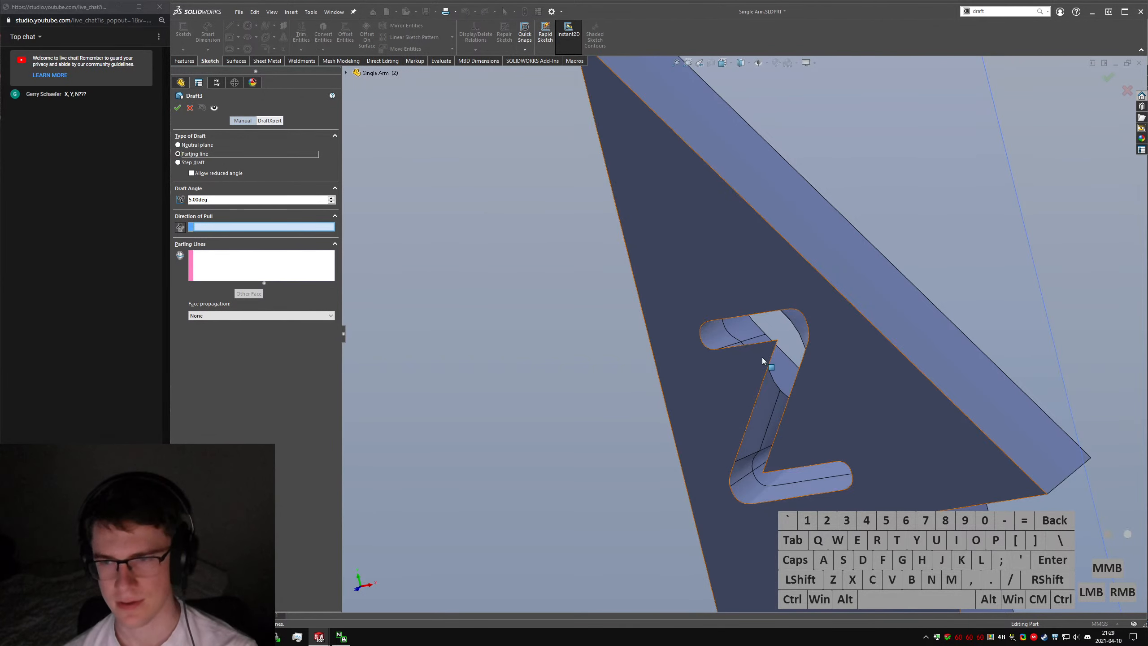
pyautogui.click(1042, 289)
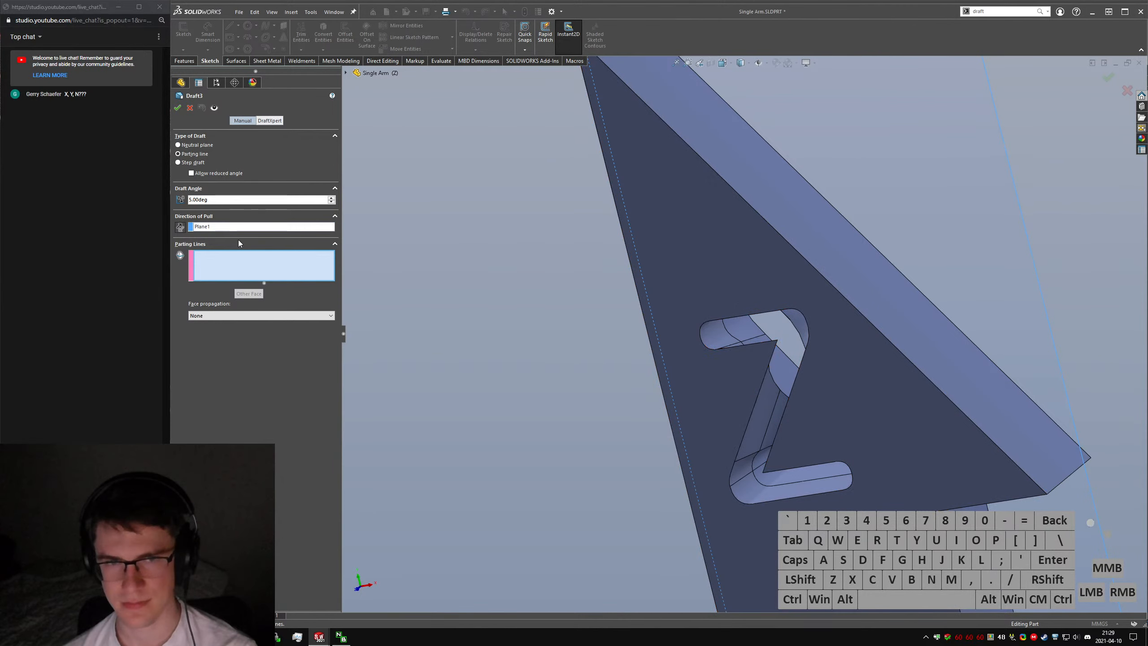
# Select the split line edges around the Z cut's inner walls as parting lines and create the draft.
pyautogui.click(773, 412)
pyautogui.click(755, 474)
pyautogui.click(808, 480)
pyautogui.click(742, 452)
pyautogui.click(751, 483)
pyautogui.moveTo(774, 412); pyautogui.dragTo(612, 492, button='middle')
pyautogui.click(783, 259)
pyautogui.click(777, 395)
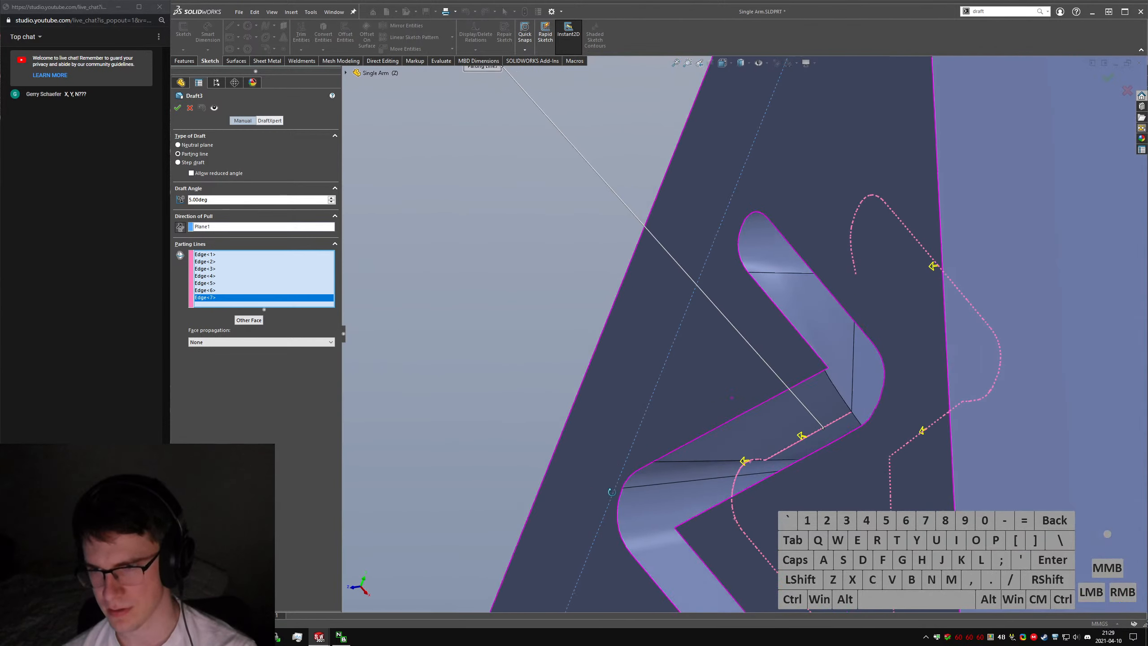
pyautogui.click(853, 379)
pyautogui.rightClick(852, 380)
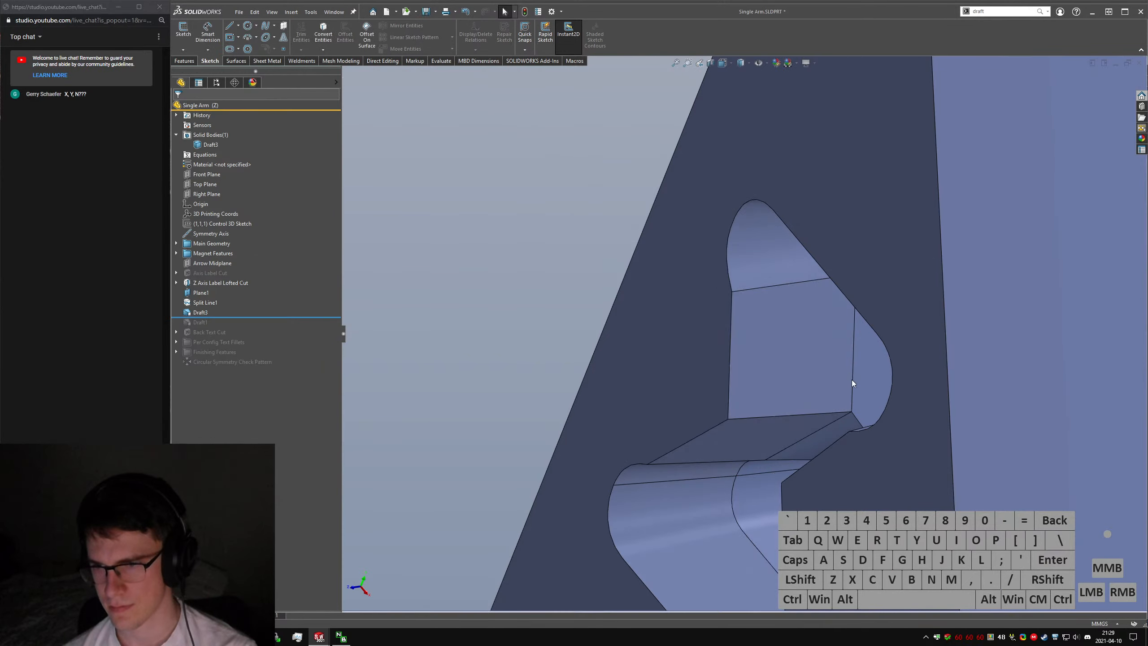
# Activate the X configuration to compare its axis label cut with the drafted Z cut, and switch back to the Z configuration.
pyautogui.moveTo(852, 379); pyautogui.dragTo(753, 351, button='middle')
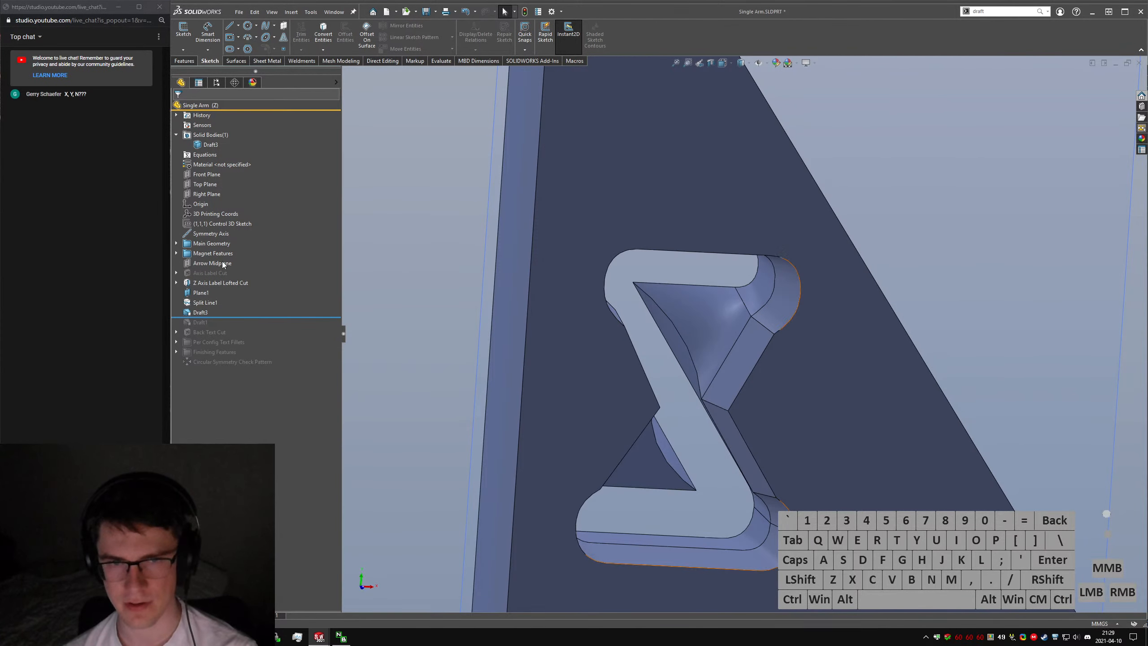
pyautogui.click(216, 82)
pyautogui.doubleClick(232, 142)
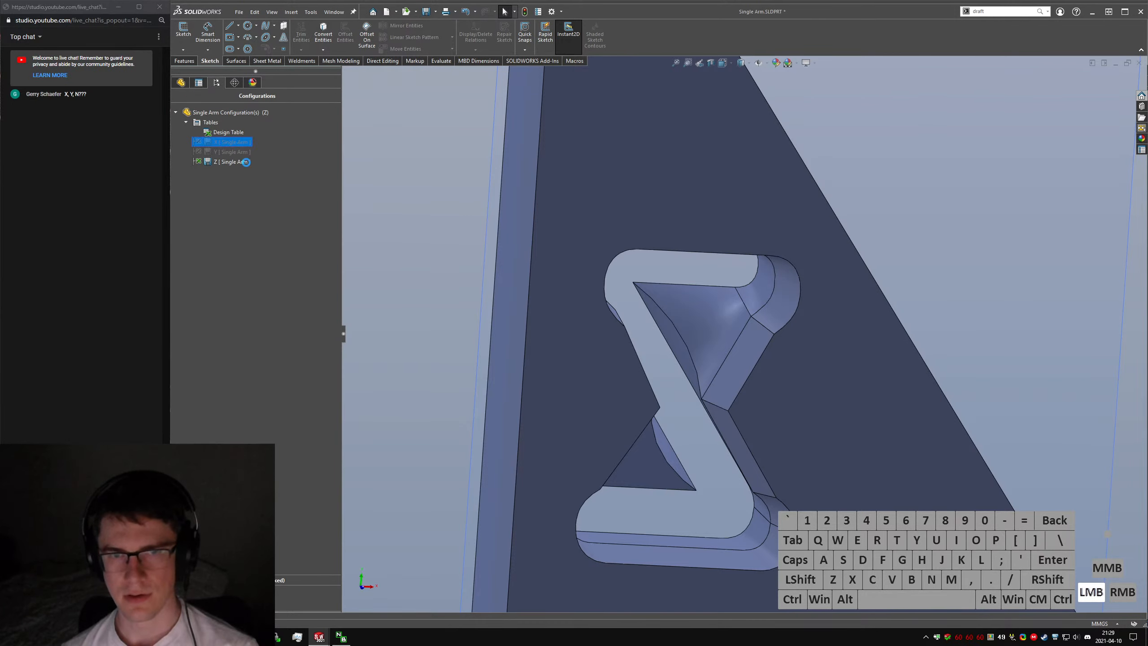
pyautogui.click(786, 364)
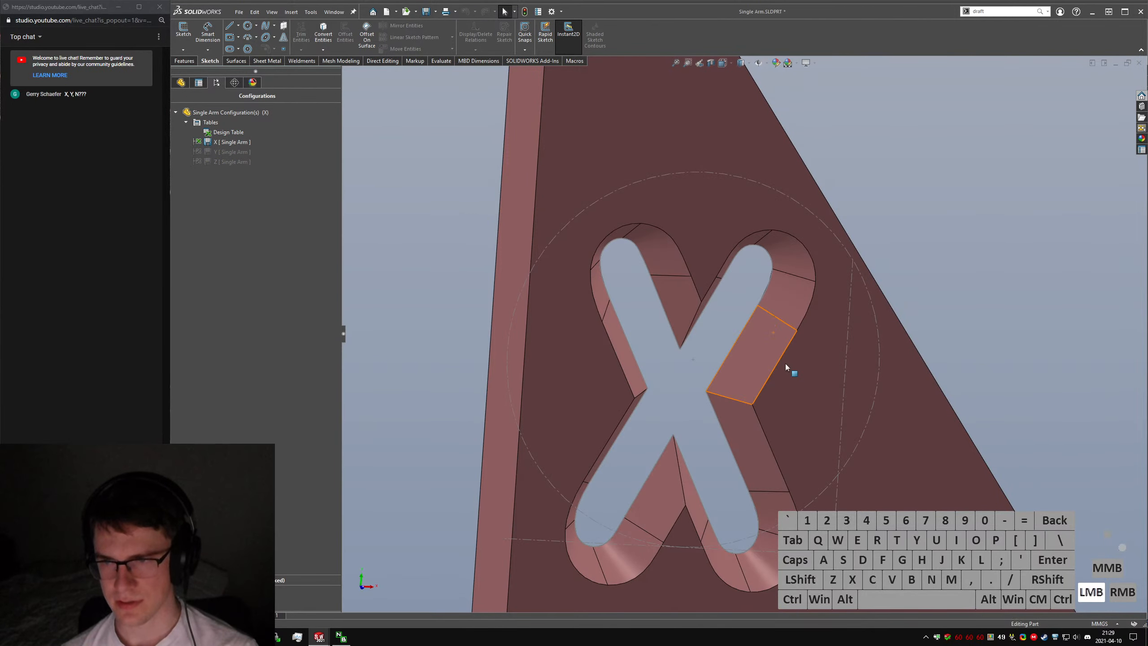
pyautogui.moveTo(758, 323); pyautogui.dragTo(767, 462, button='middle')
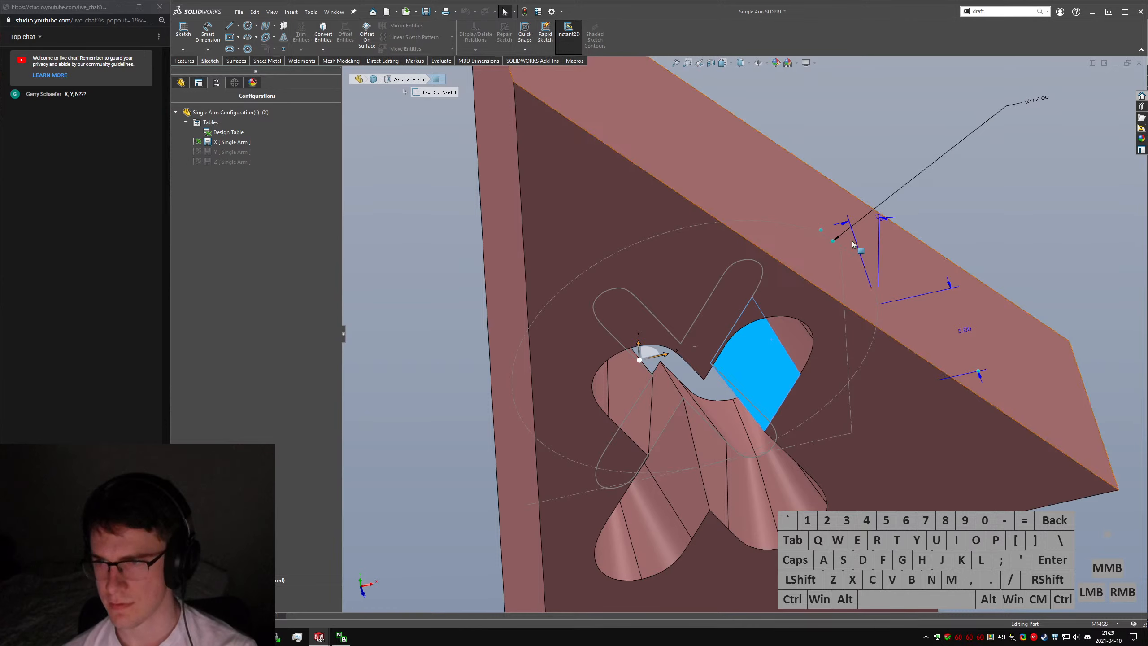
pyautogui.doubleClick(232, 162)
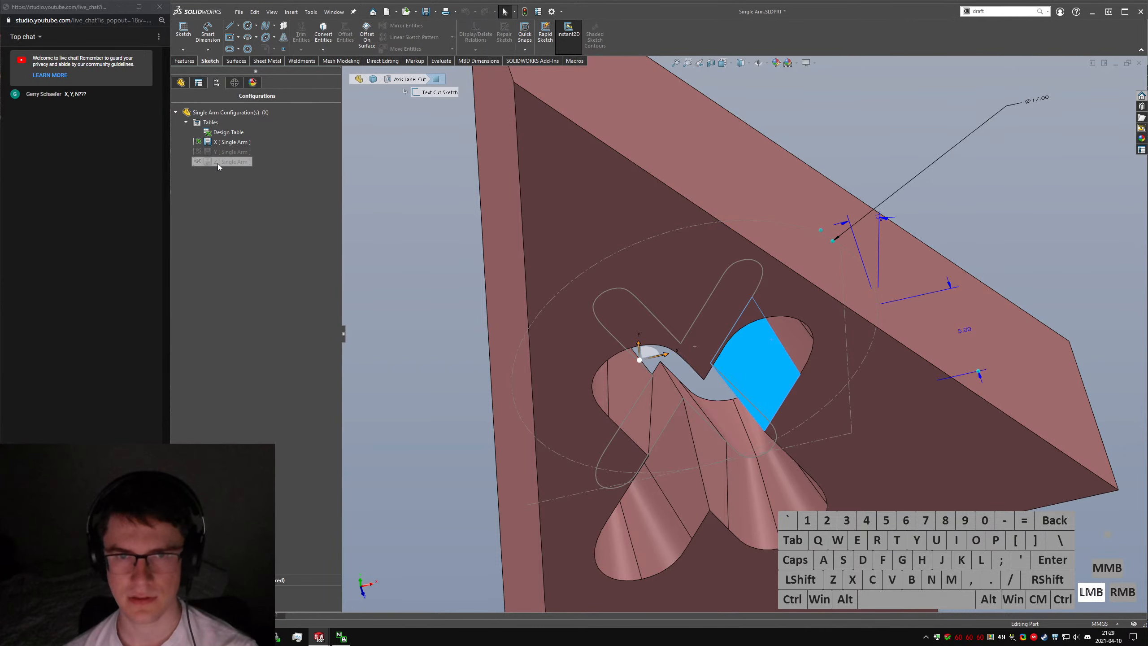
# Examine the drafted inner walls of the Z cut and the draft feature that shapes them.
pyautogui.click(746, 398)
pyautogui.moveTo(746, 398); pyautogui.dragTo(770, 337, button='middle')
pyautogui.click(770, 337)
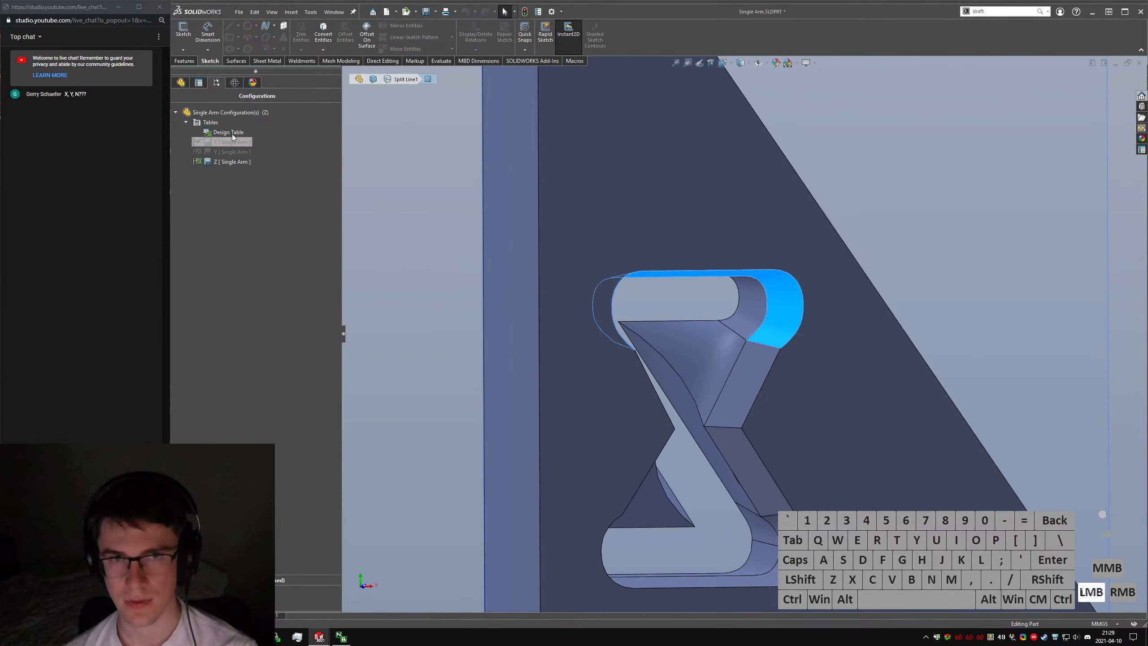
pyautogui.click(181, 82)
pyautogui.click(202, 312)
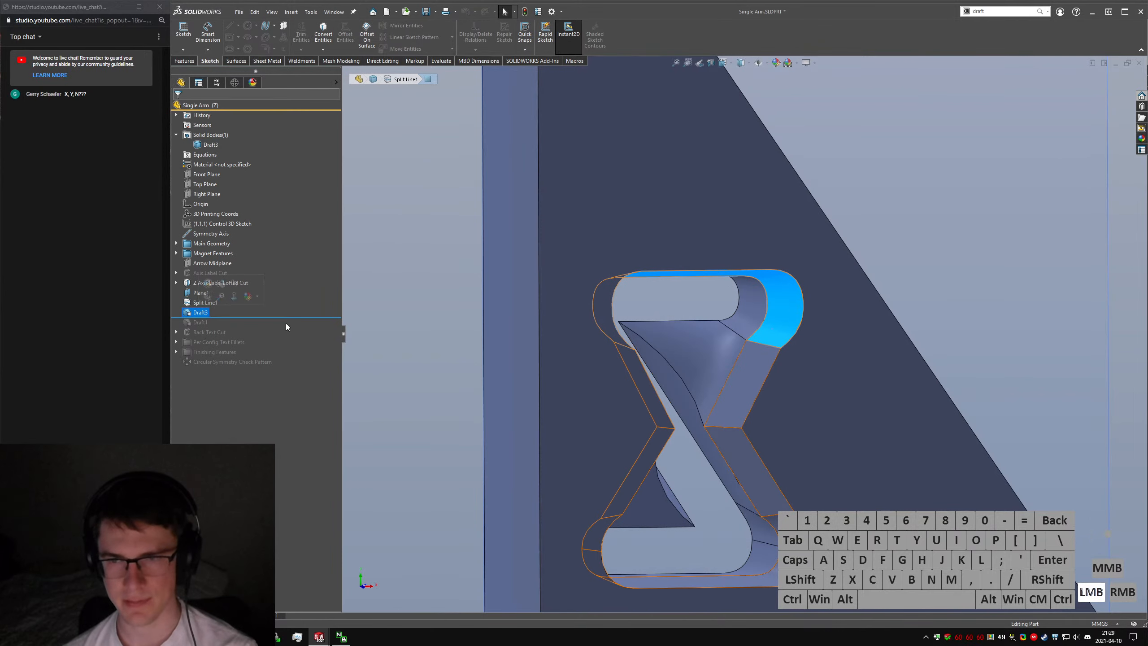
pyautogui.click(751, 376)
pyautogui.moveTo(625, 367); pyautogui.dragTo(585, 428, button='middle')
pyautogui.moveTo(666, 420); pyautogui.dragTo(669, 335, button='middle')
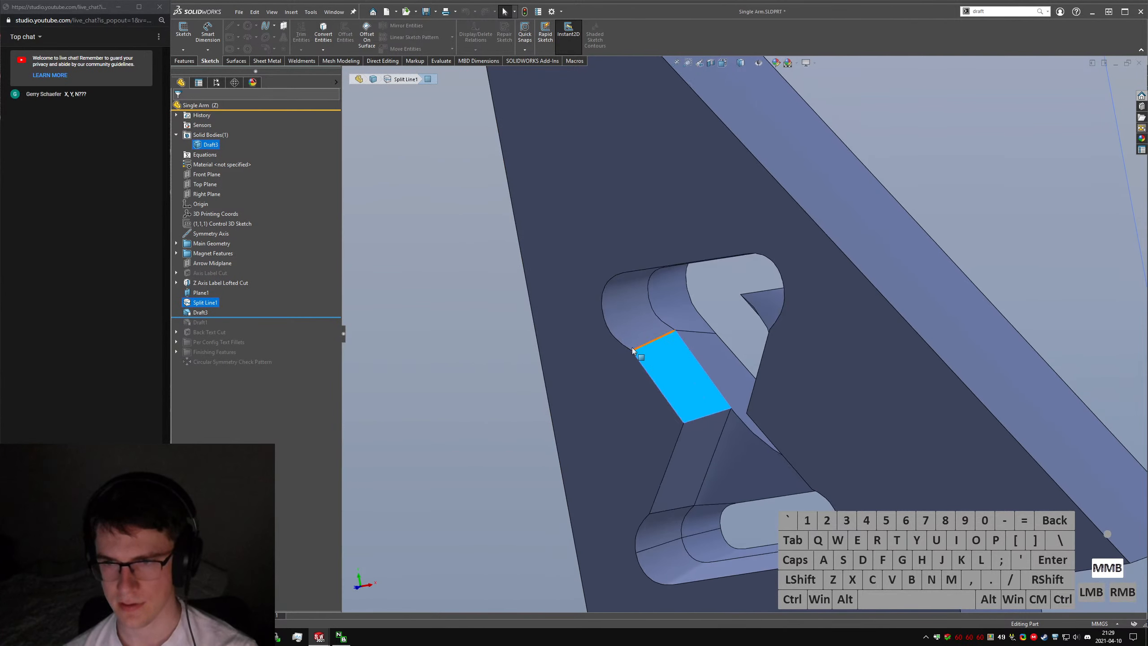
# Set the draft angle of the parting line draft on the Z cut to 15 degrees.
pyautogui.click(670, 331)
pyautogui.click(670, 331)
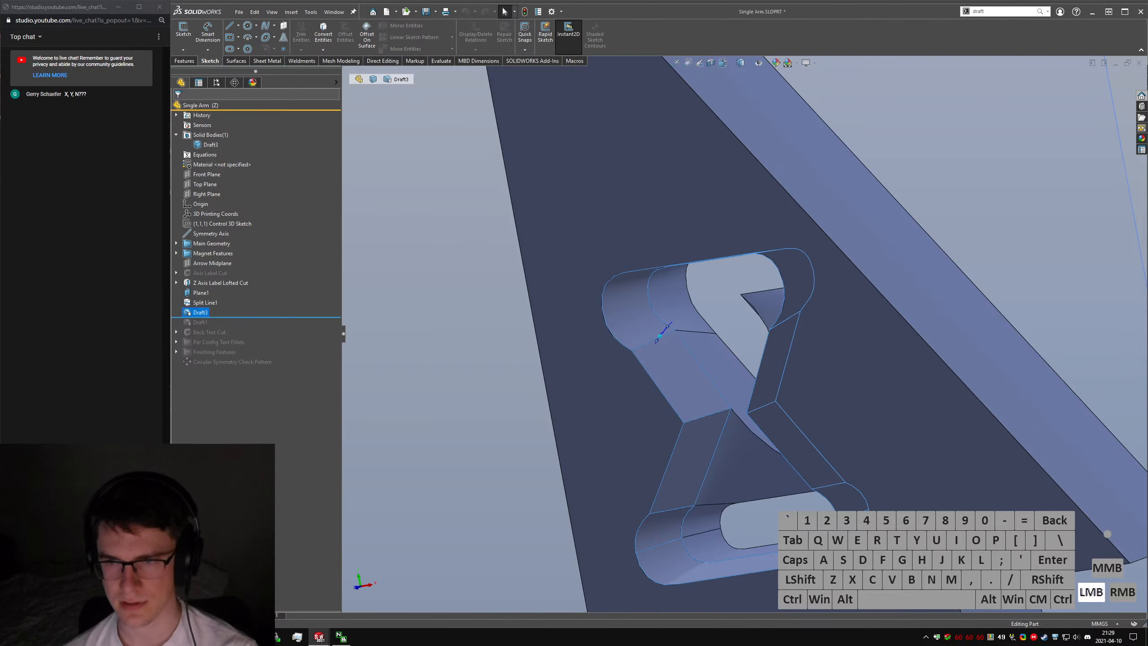
pyautogui.click(664, 333)
pyautogui.write('10')
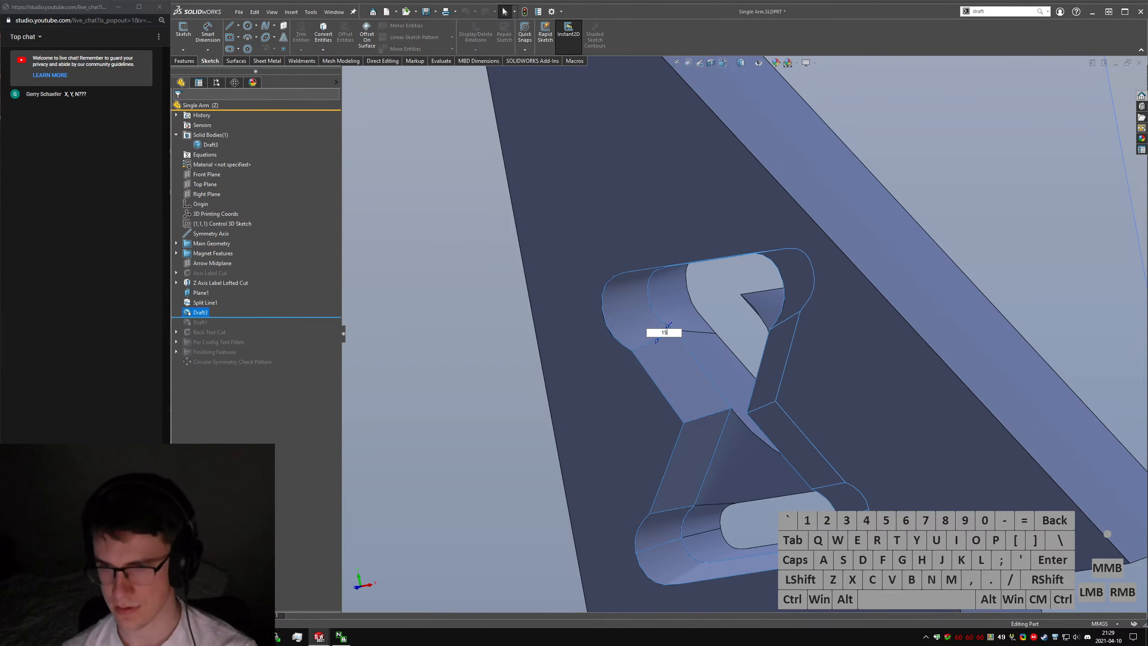
pyautogui.press('Return')
# Examine the drafted Z cut from several angles, checking its upper and lower walls and the split line edges between them.
pyautogui.click(749, 324)
pyautogui.moveTo(724, 340); pyautogui.dragTo(755, 322, button='middle')
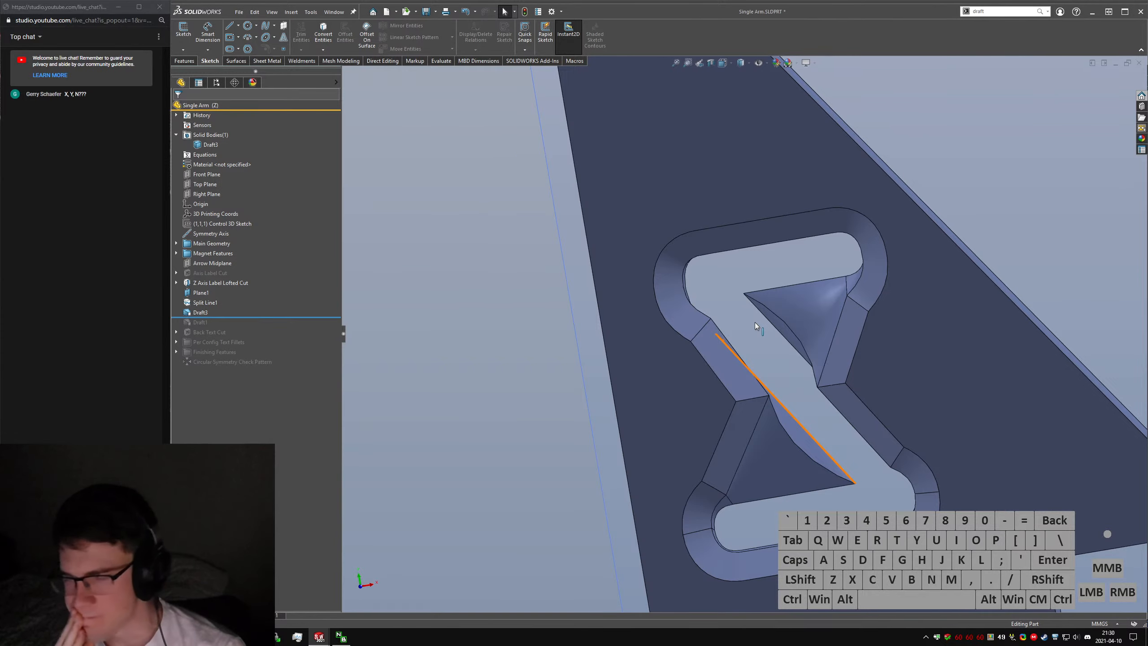
pyautogui.moveTo(845, 319); pyautogui.dragTo(780, 306, button='middle')
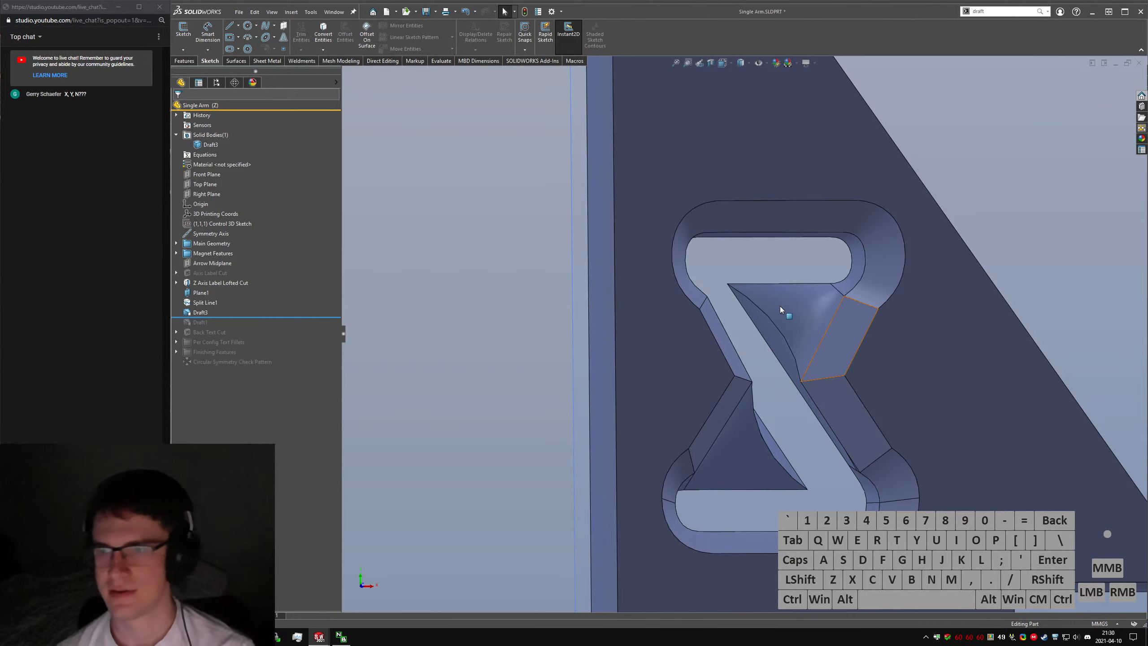
pyautogui.moveTo(780, 306); pyautogui.dragTo(809, 352, button='middle')
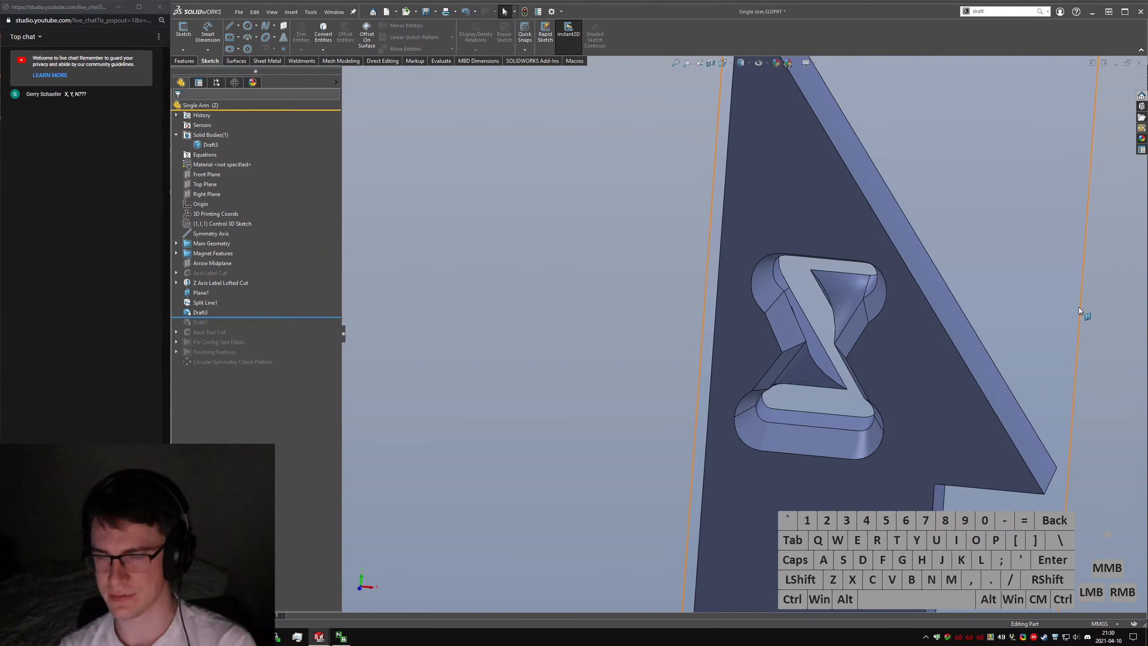
pyautogui.scroll(-5, 807, 353)
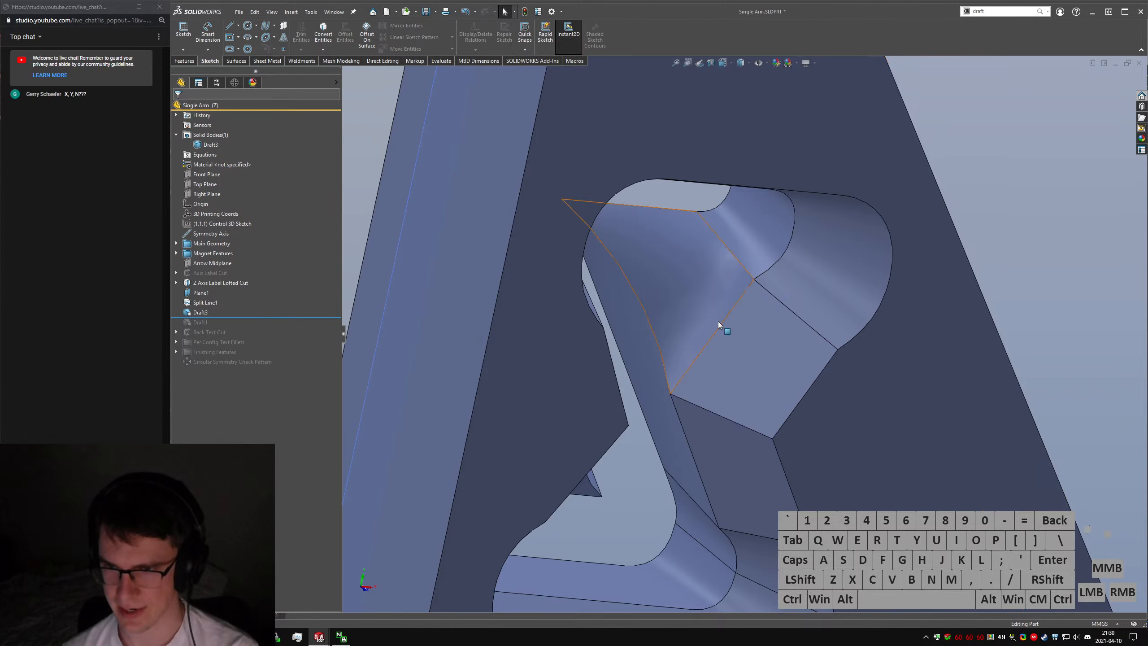
pyautogui.click(718, 323)
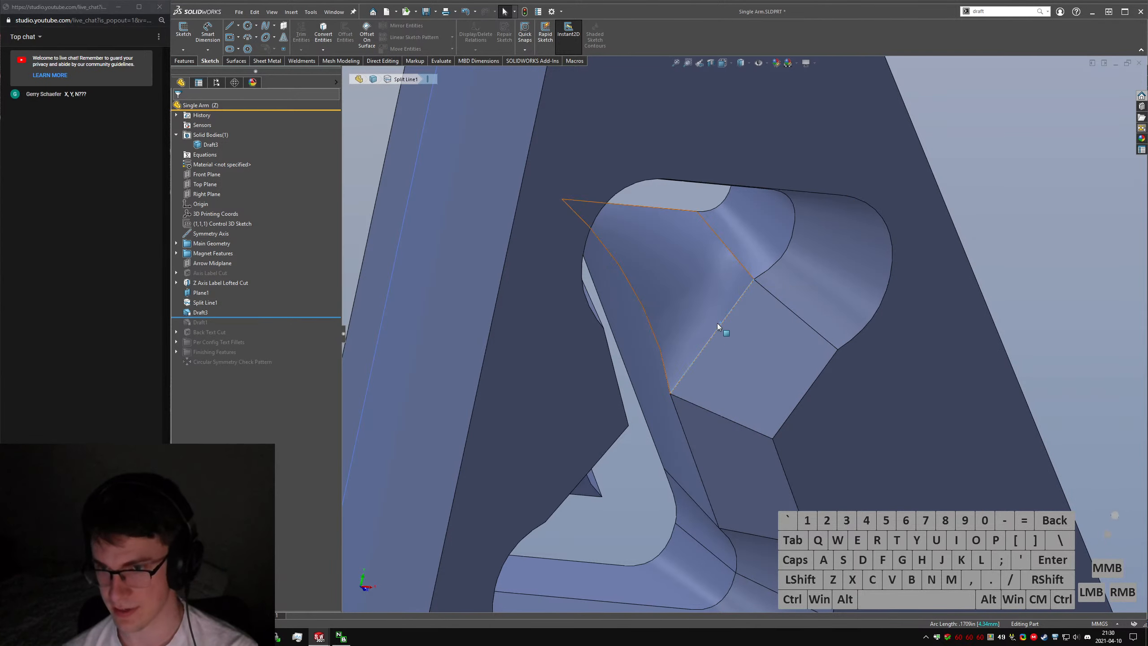
pyautogui.moveTo(710, 333); pyautogui.dragTo(721, 377, button='middle')
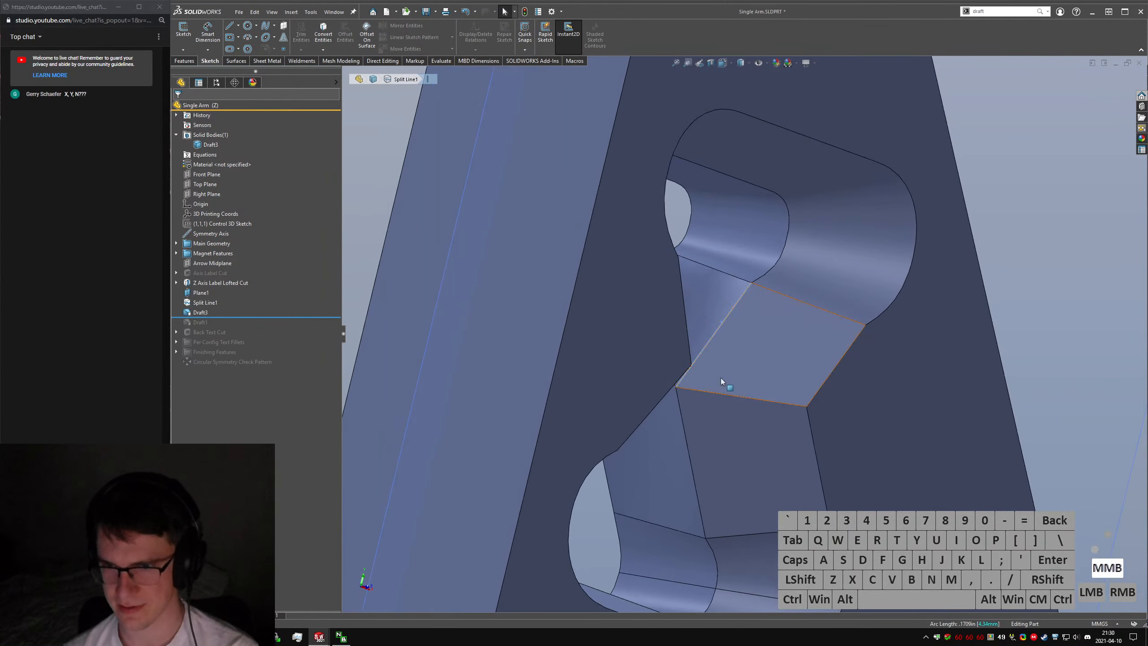
pyautogui.click(696, 485)
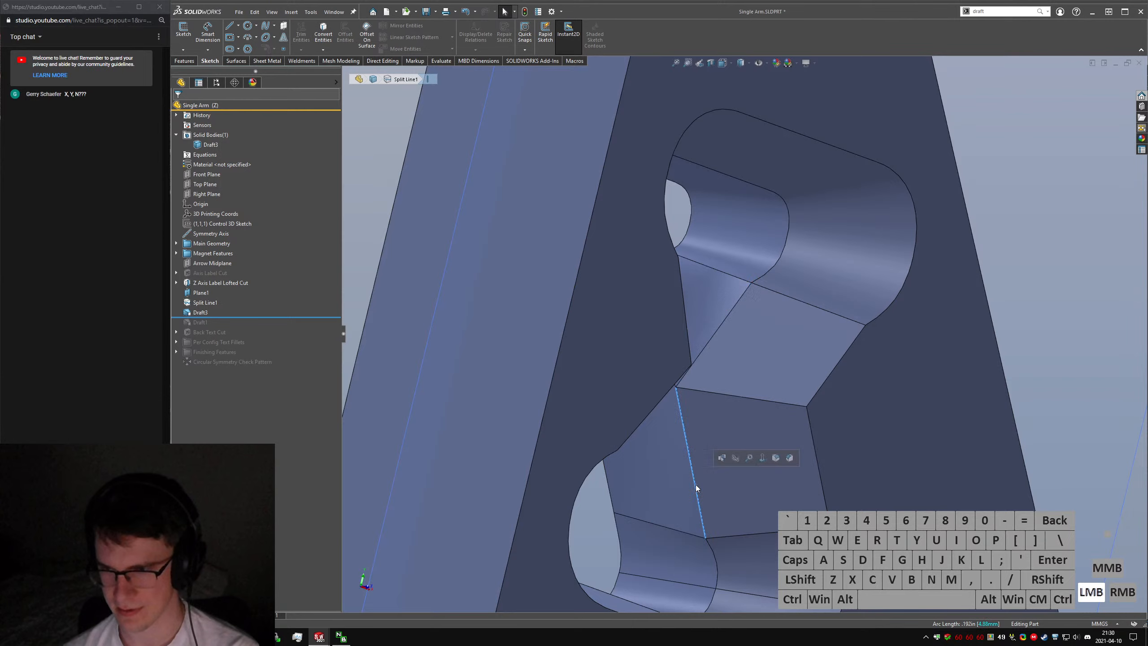
pyautogui.click(717, 566)
pyautogui.scroll(2, 718, 557)
pyautogui.scroll(2, 718, 558)
pyautogui.scroll(-4, 736, 449)
pyautogui.moveTo(736, 452); pyautogui.dragTo(705, 511, button='middle')
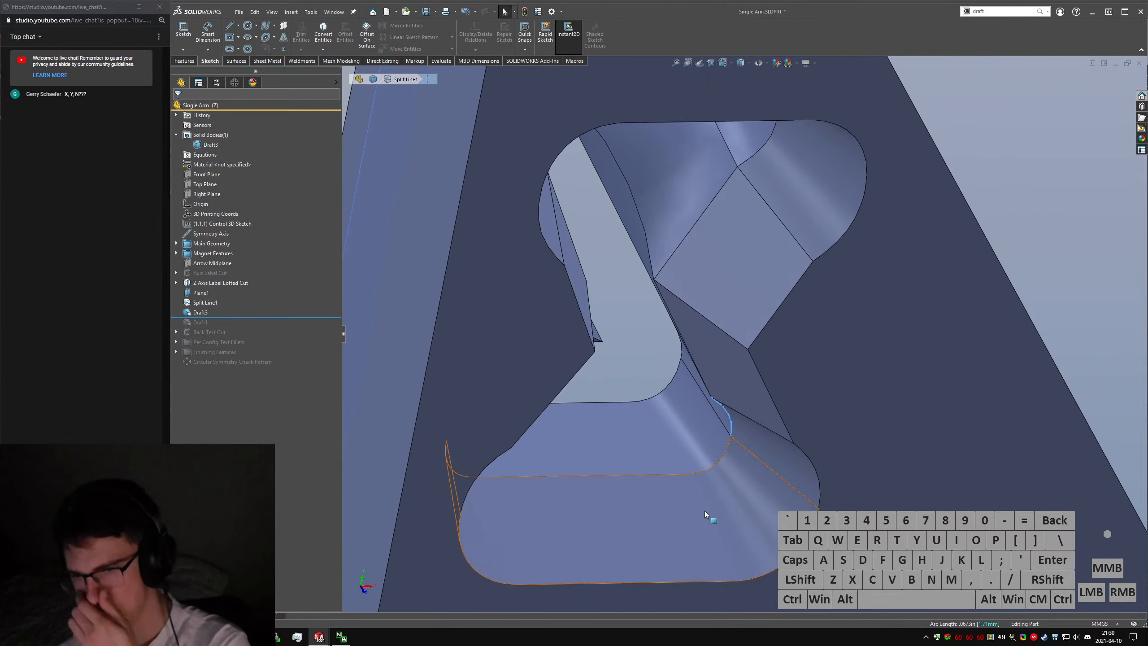
pyautogui.moveTo(716, 349); pyautogui.dragTo(740, 278, button='middle')
pyautogui.click(727, 270)
pyautogui.click(725, 374)
pyautogui.click(730, 264)
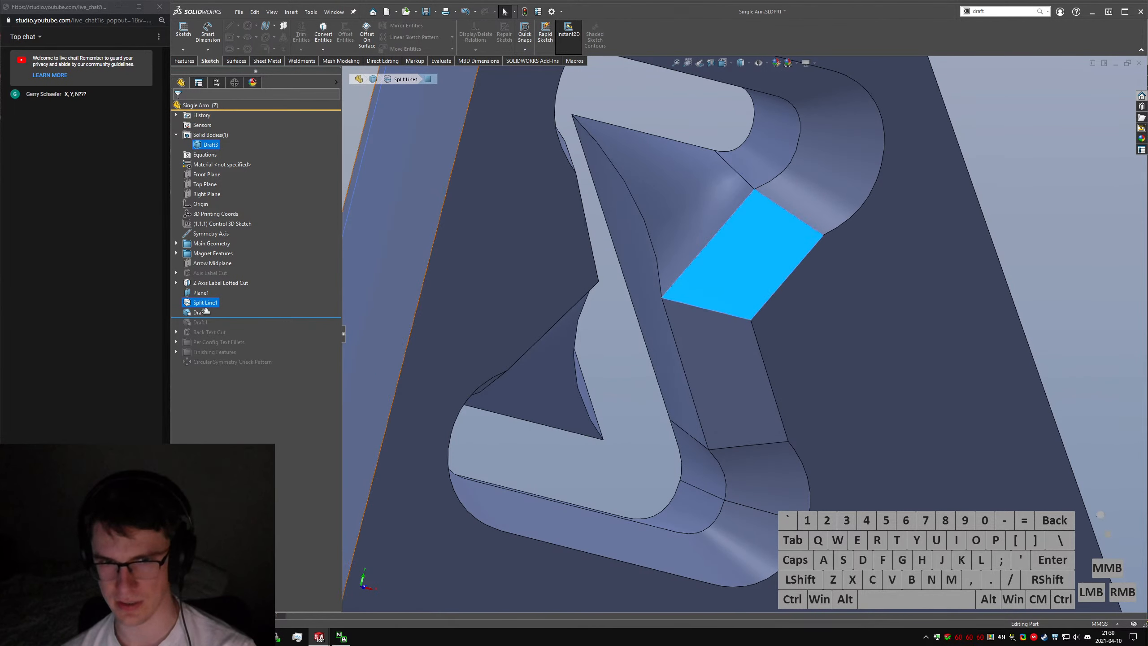
# Edit the parting line draft of the Z cut and clear all its parting line selections.
pyautogui.click(201, 313)
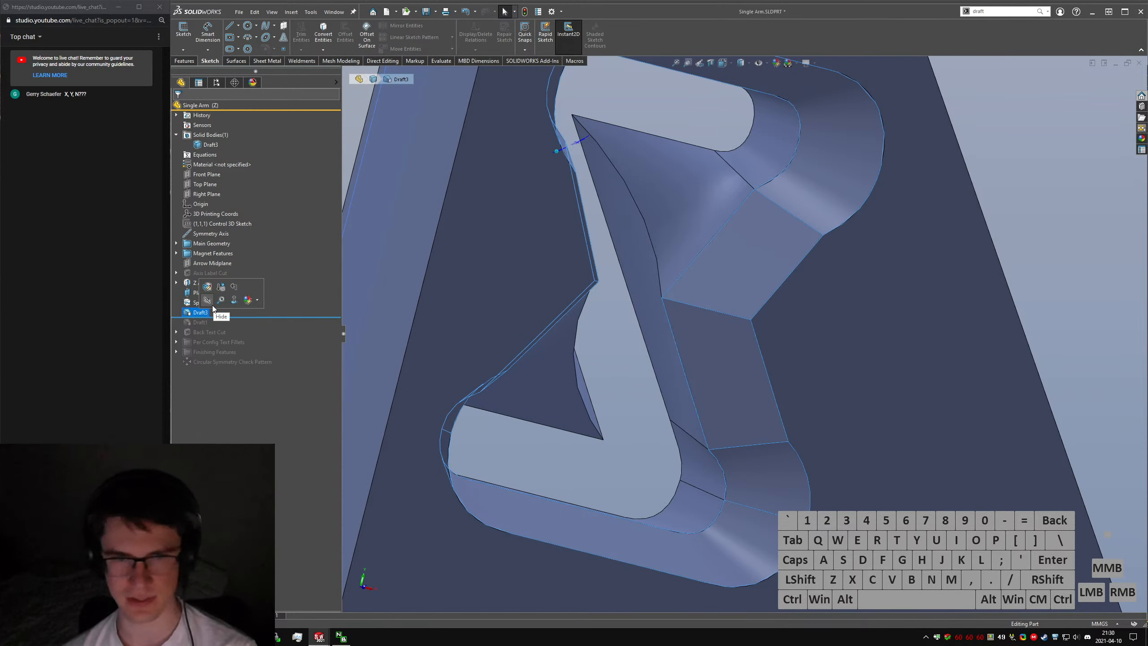
pyautogui.click(207, 287)
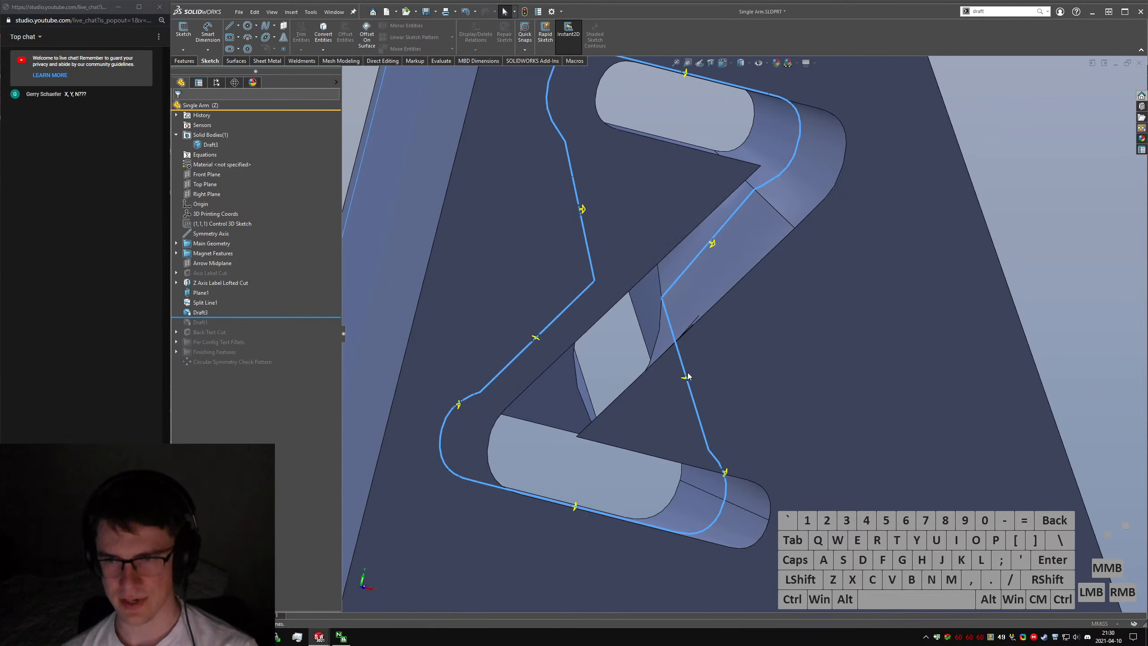
pyautogui.click(682, 347)
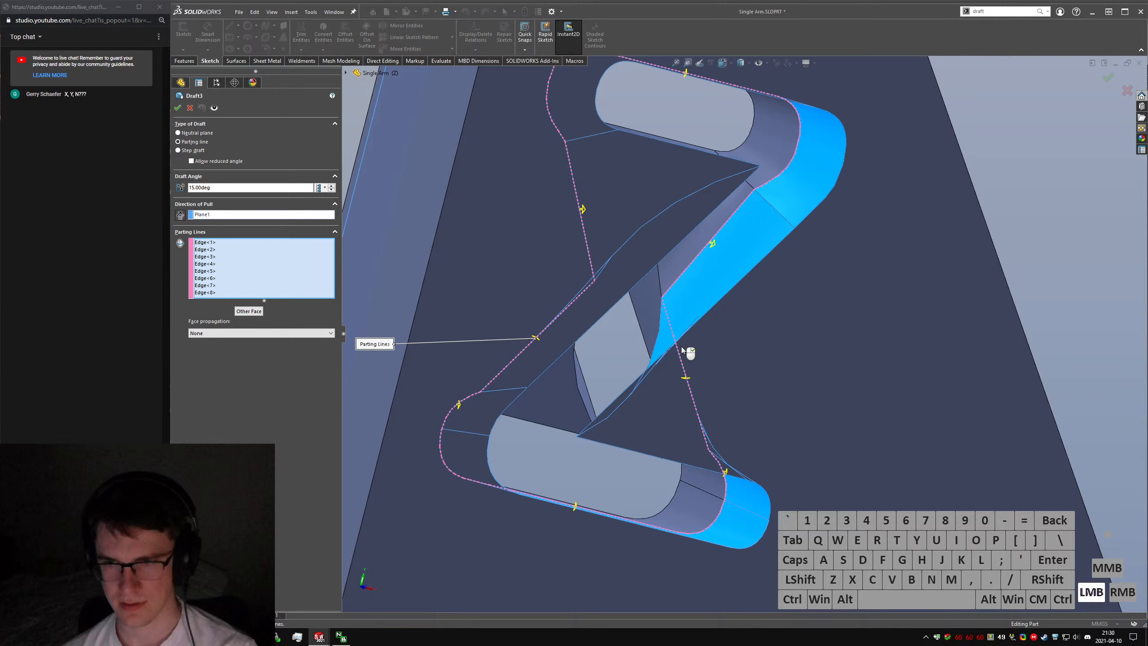
pyautogui.click(688, 268)
pyautogui.rightClick(249, 272)
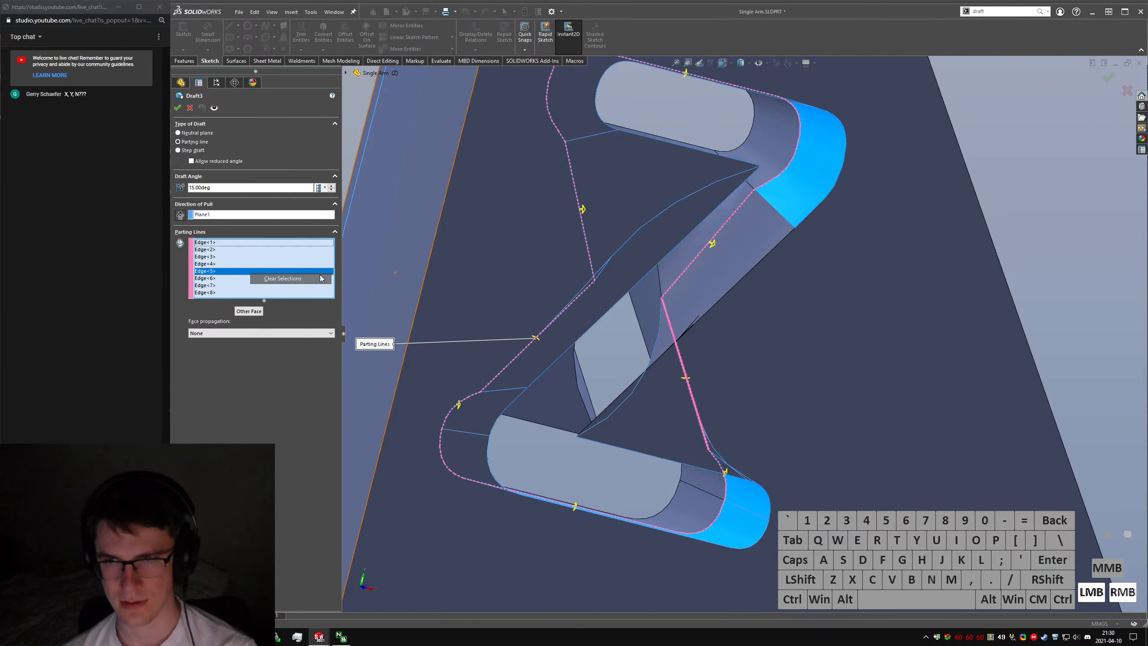
pyautogui.click(280, 275)
# Select only the split line edges around the Z's two horizontal bars and rounded ends as parting lines, leaving out the diagonal.
pyautogui.click(795, 158)
pyautogui.moveTo(792, 158); pyautogui.dragTo(696, 259, button='middle')
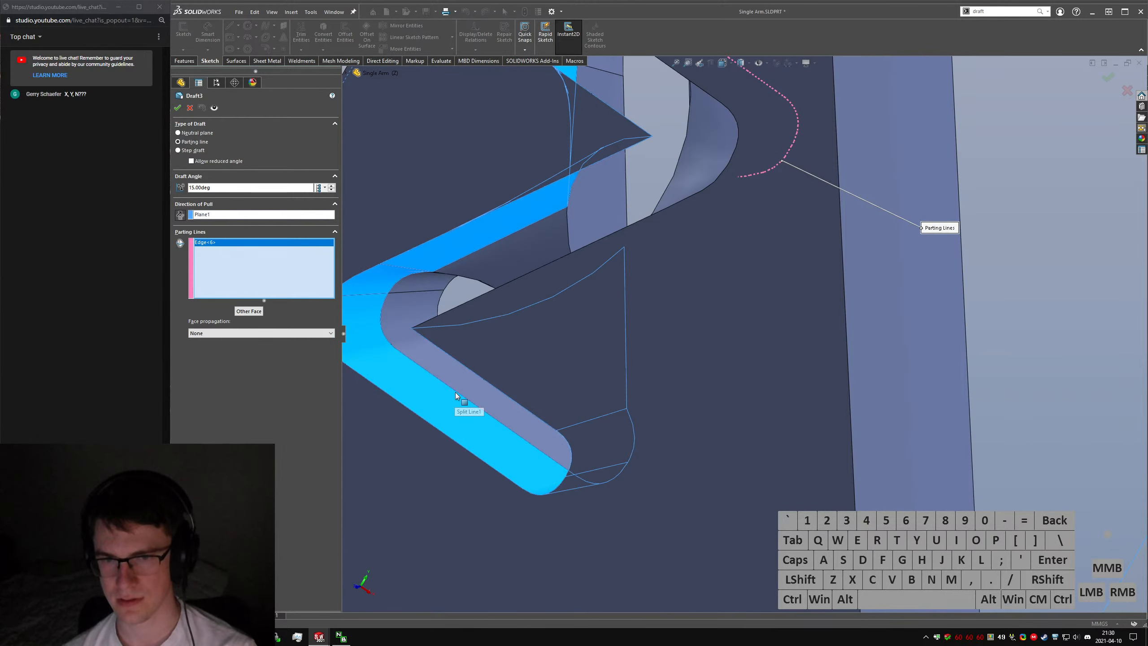
pyautogui.click(454, 392)
pyautogui.rightClick(239, 249)
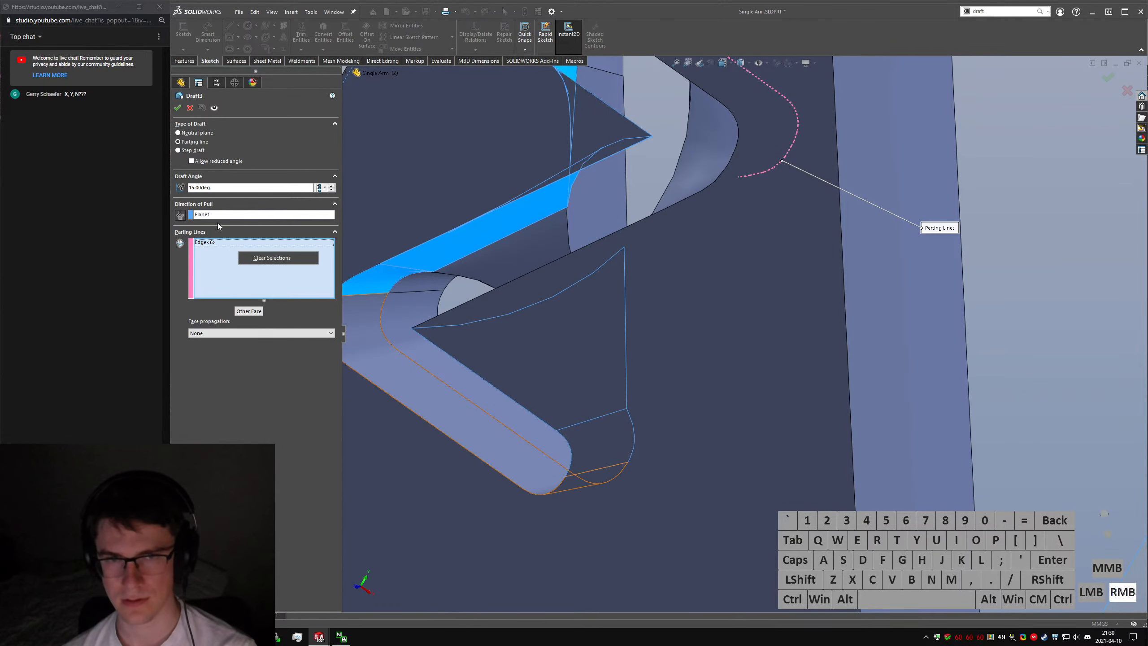
pyautogui.click(224, 256)
pyautogui.click(452, 244)
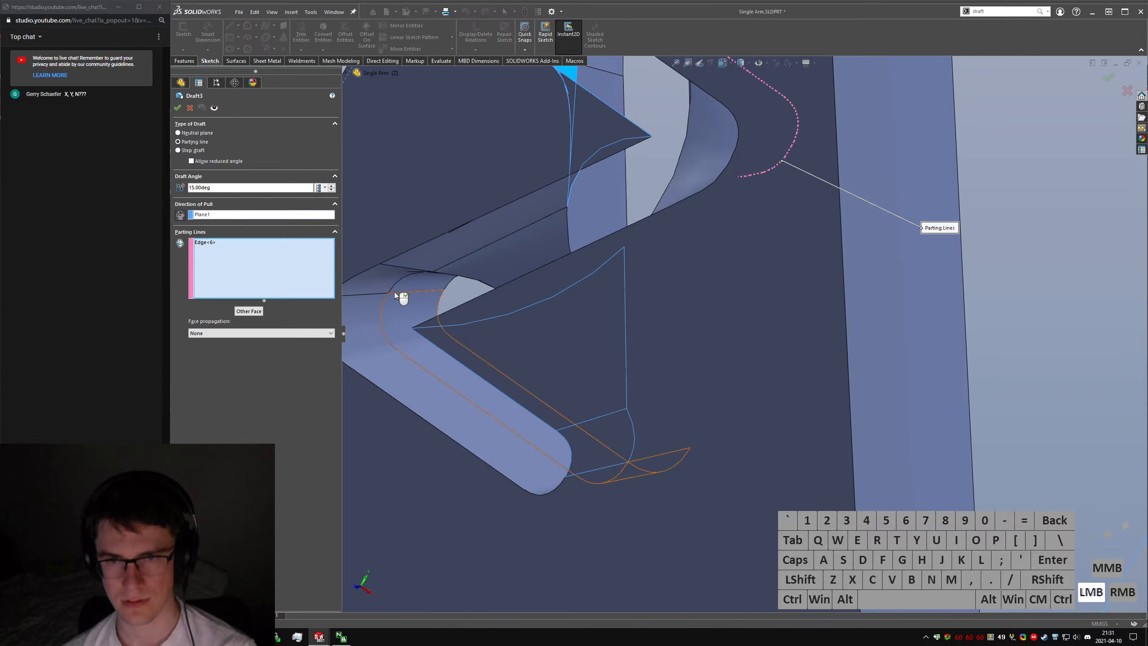
pyautogui.click(384, 312)
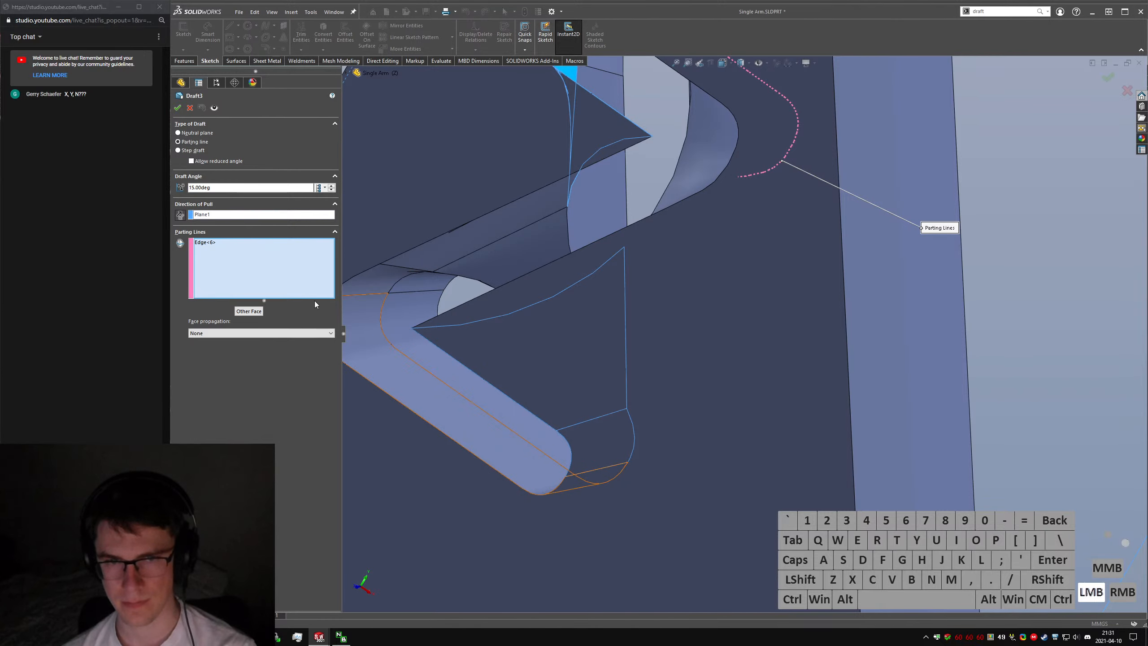
pyautogui.click(391, 294)
pyautogui.click(389, 289)
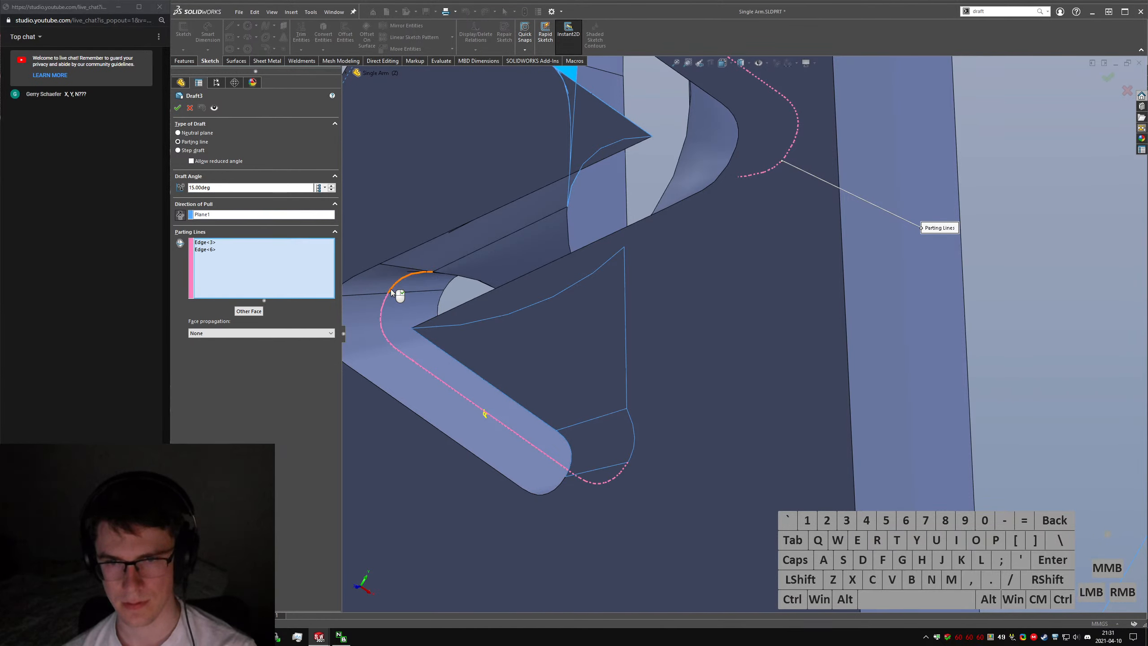
pyautogui.click(391, 289)
pyautogui.moveTo(511, 388); pyautogui.dragTo(741, 430, button='middle')
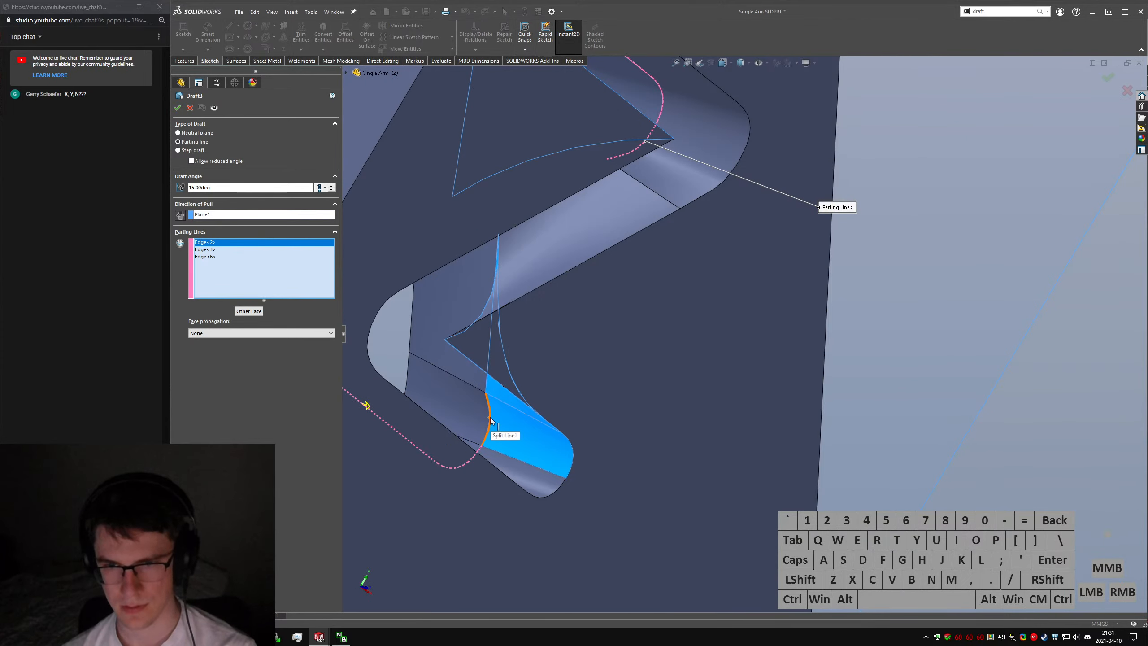
pyautogui.click(488, 417)
pyautogui.scroll(4, 542, 398)
pyautogui.moveTo(626, 174); pyautogui.dragTo(587, 164, button='middle')
pyautogui.scroll(-3, 715, 269)
pyautogui.moveTo(716, 269); pyautogui.dragTo(592, 186, button='middle')
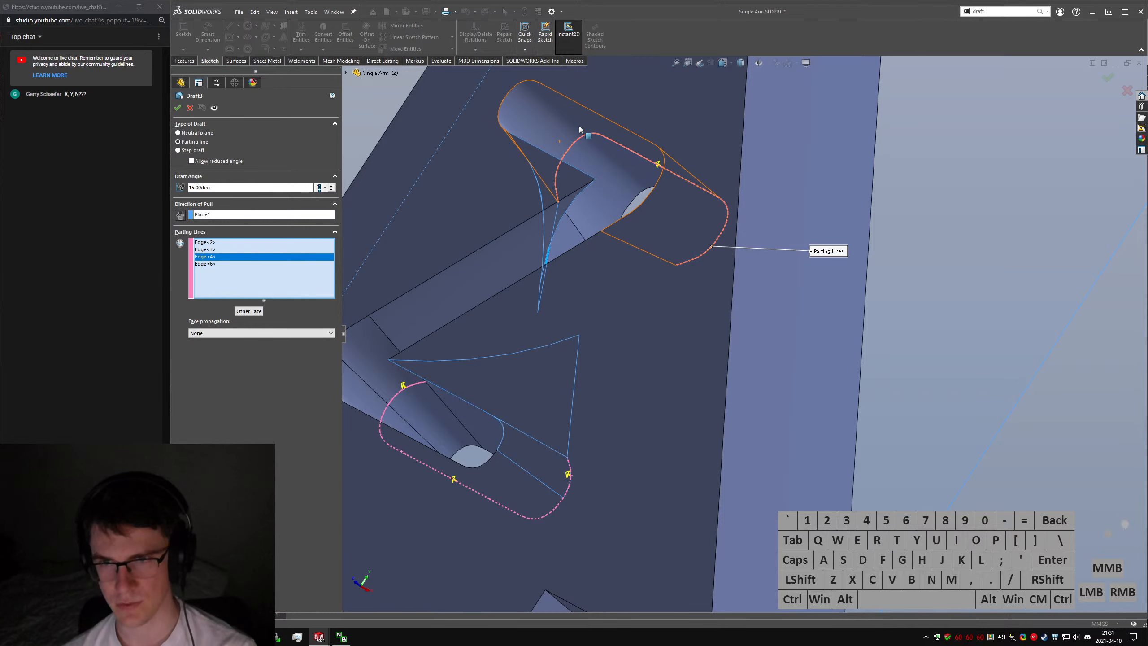
pyautogui.moveTo(559, 135); pyautogui.dragTo(468, 223, button='middle')
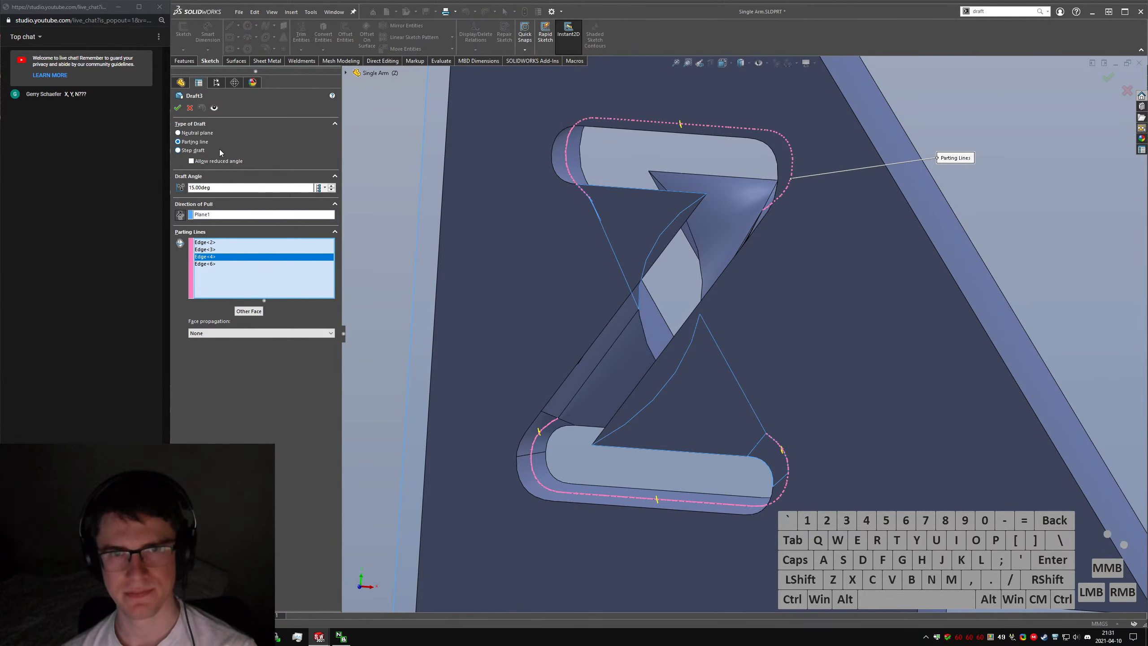
# Change the draft type to Neutral plane and clear the faces to draft.
pyautogui.click(190, 132)
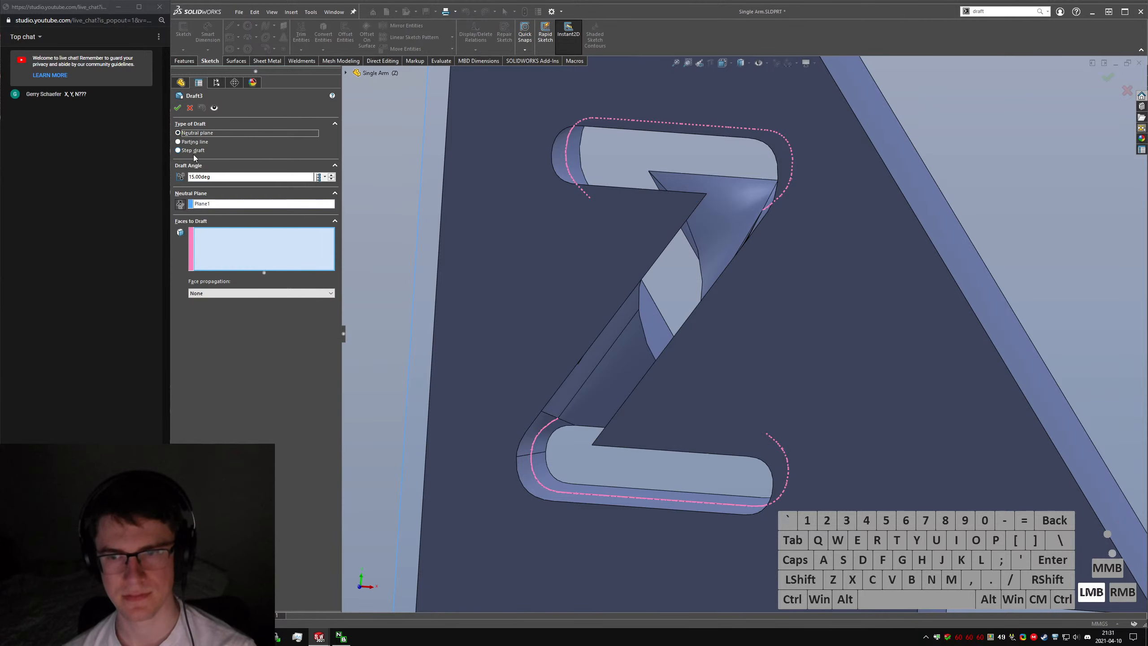
pyautogui.scroll(3, 474, 303)
pyautogui.moveTo(636, 375); pyautogui.dragTo(563, 384, button='middle')
pyautogui.click(615, 398)
pyautogui.click(617, 424)
pyautogui.rightClick(240, 238)
pyautogui.click(260, 247)
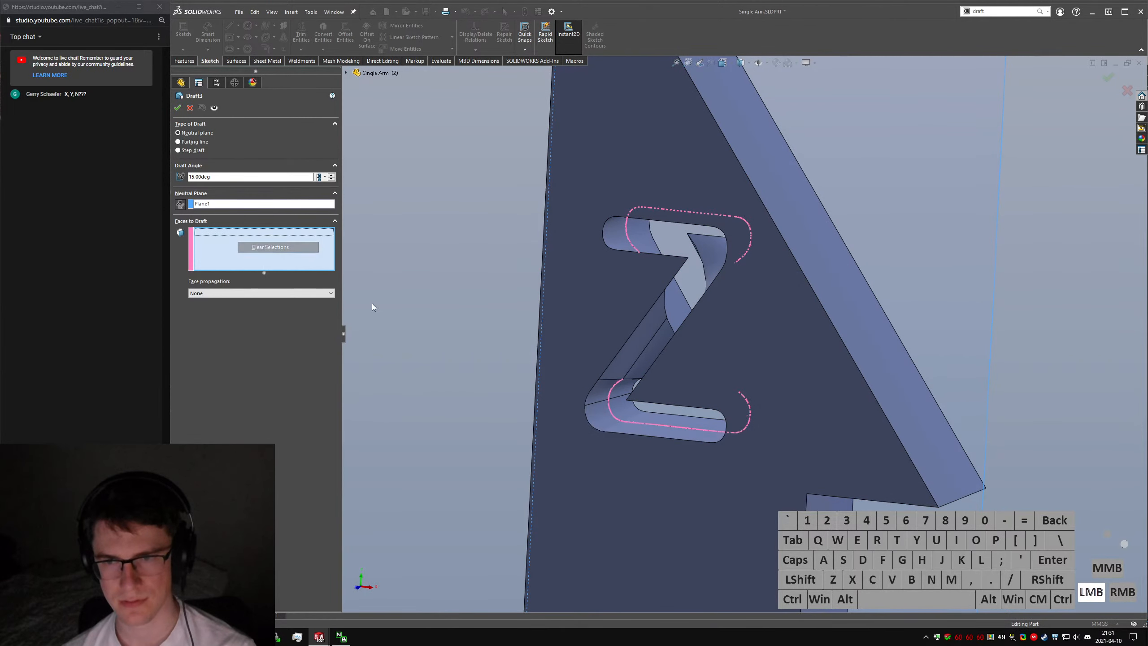
# Select four split wall faces around the Z's horizontal bars and rounded ends as faces to draft, and accept the draft.
pyautogui.click(681, 437)
pyautogui.moveTo(681, 437); pyautogui.dragTo(794, 442, button='middle')
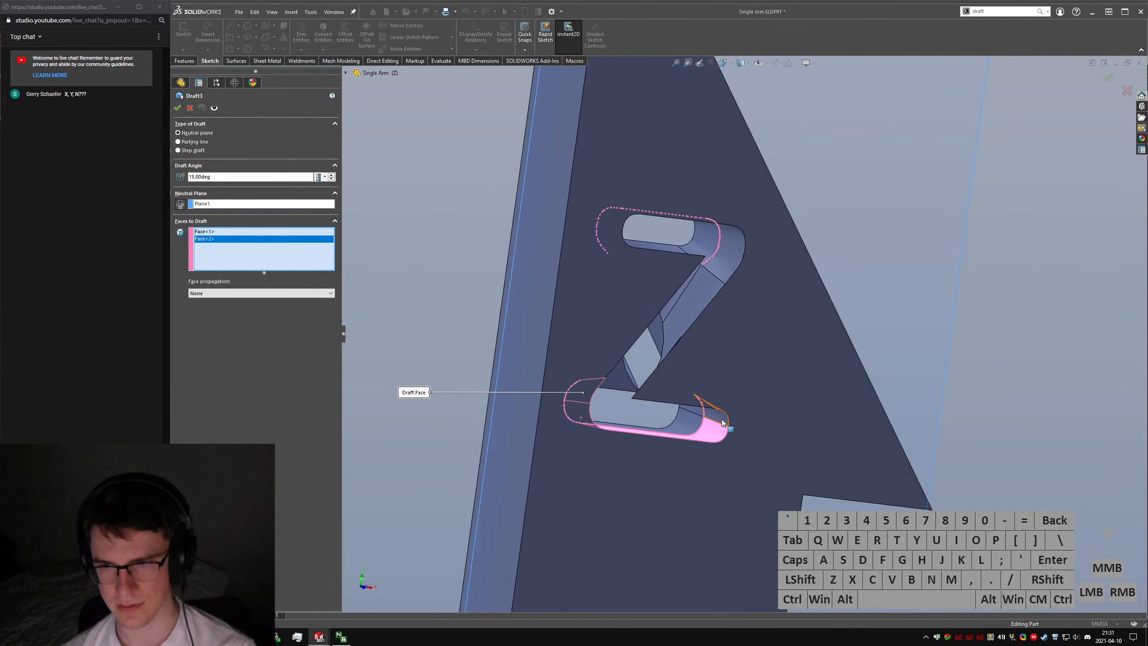
pyautogui.click(722, 418)
pyautogui.click(726, 247)
pyautogui.moveTo(725, 246); pyautogui.dragTo(814, 294, button='middle')
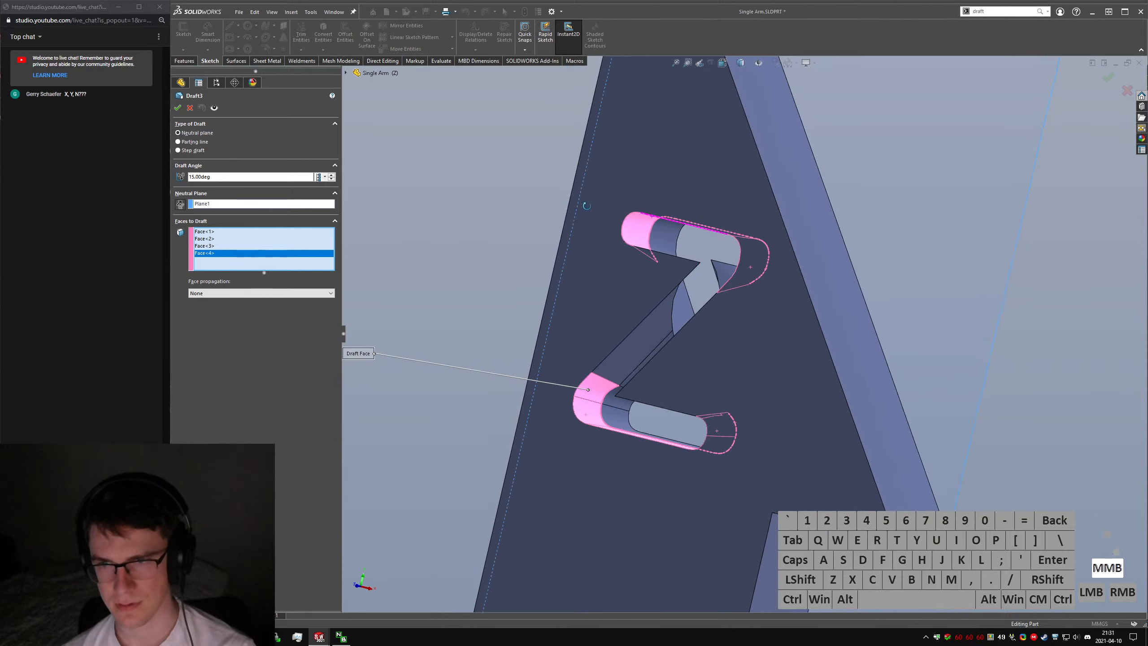
pyautogui.click(178, 107)
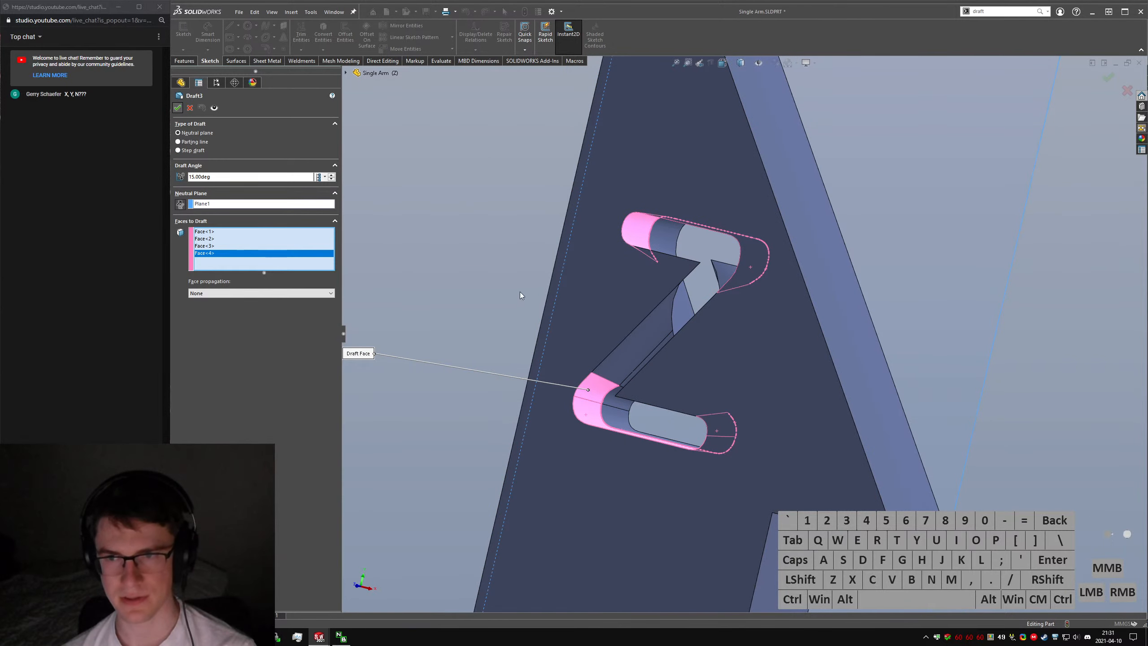
# Inspect the redrafted Z cut and roll the model back to directly after Split Line1.
pyautogui.moveTo(634, 333); pyautogui.dragTo(617, 384, button='middle')
pyautogui.scroll(-2, 646, 258)
pyautogui.scroll(-4, 653, 245)
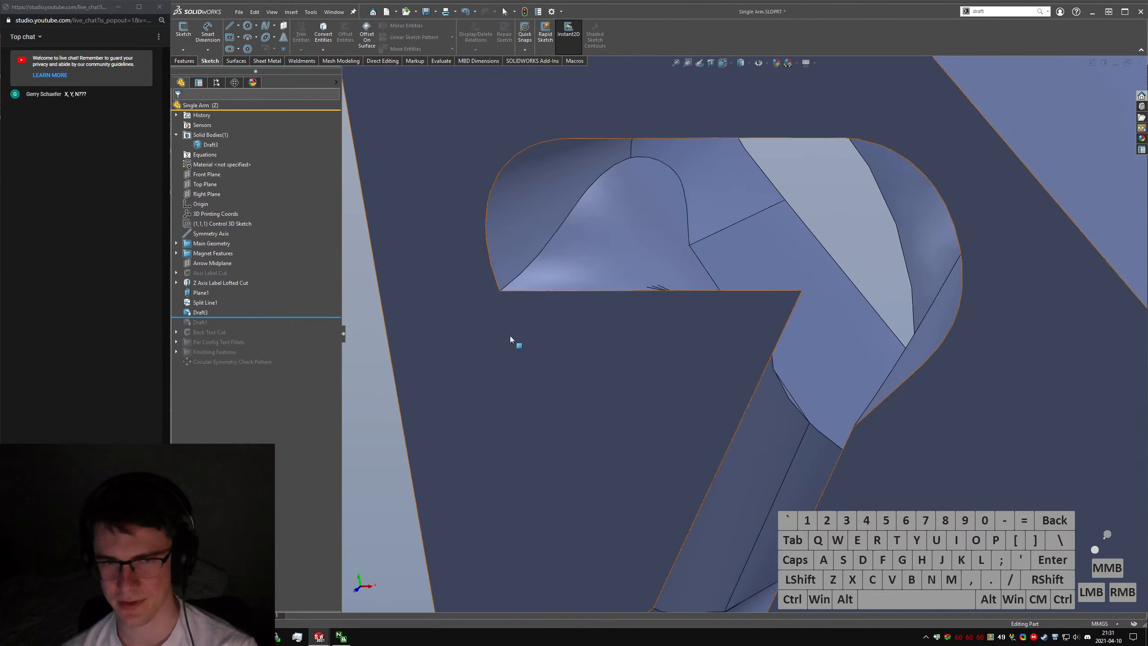
pyautogui.moveTo(266, 316); pyautogui.dragTo(267, 308)
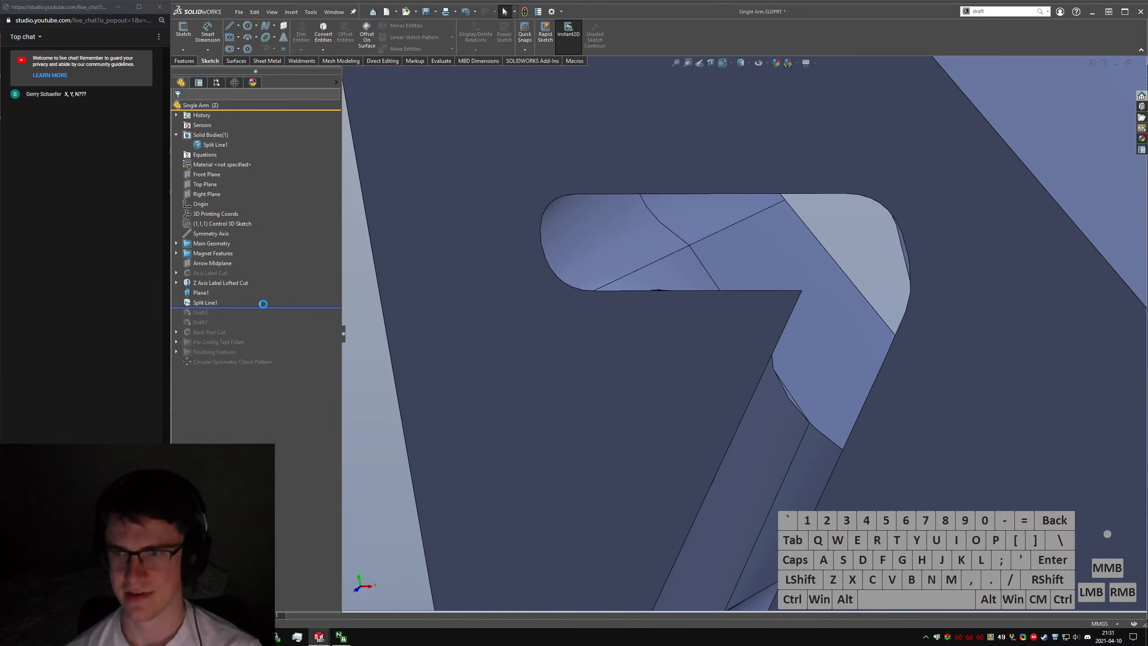
# Start a Move Face feature on the rolled-back model and set it to Rotate.
pyautogui.write('srotate')
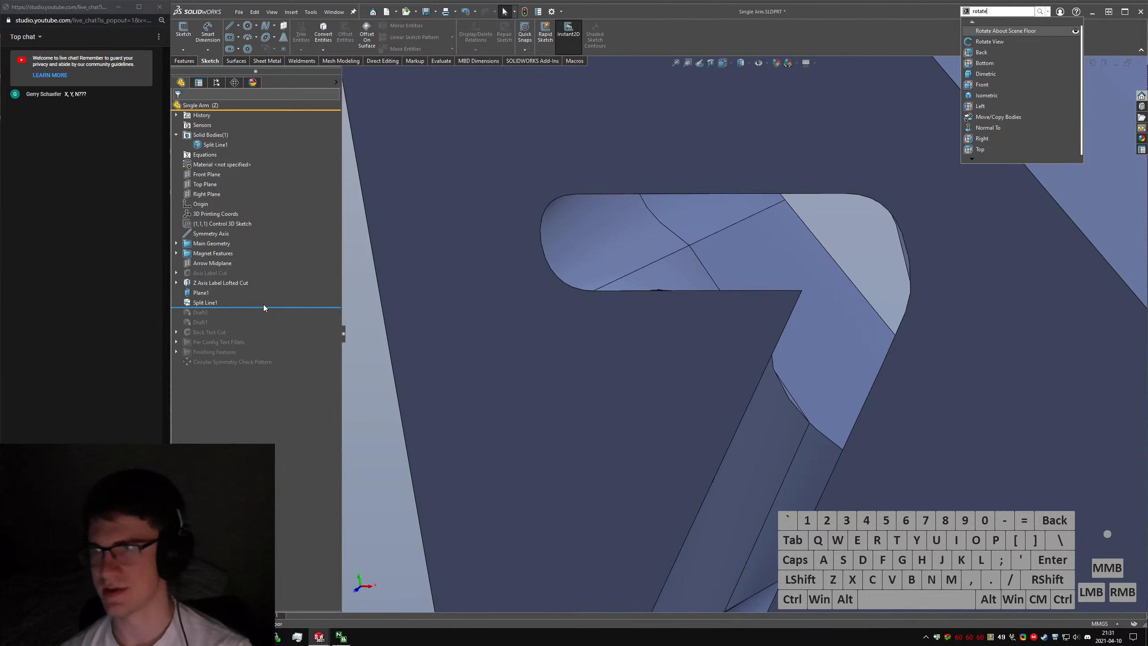
pyautogui.hotkey('ctrl', 'a')
pyautogui.press('BackSpace')
pyautogui.write('move face')
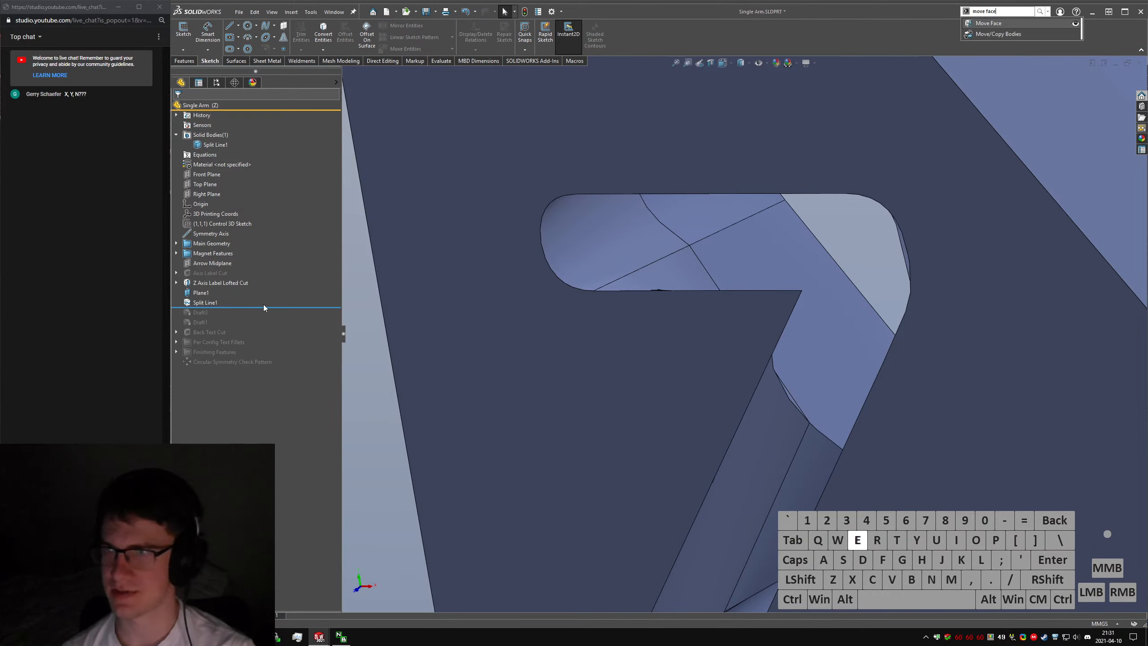
pyautogui.press('Return')
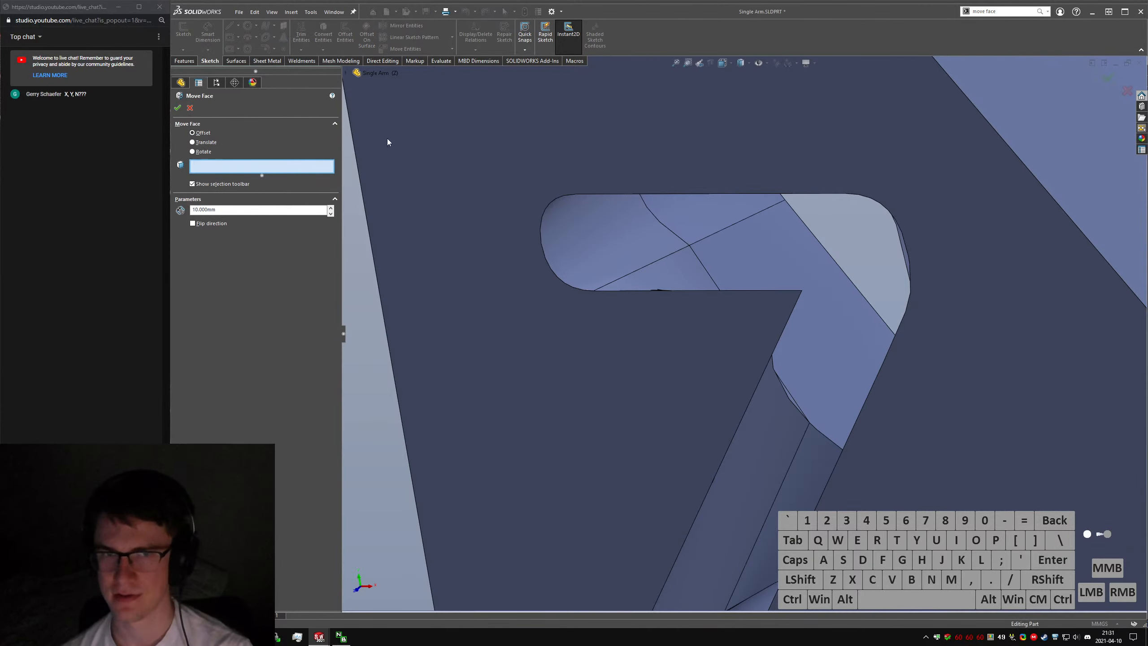
pyautogui.click(198, 152)
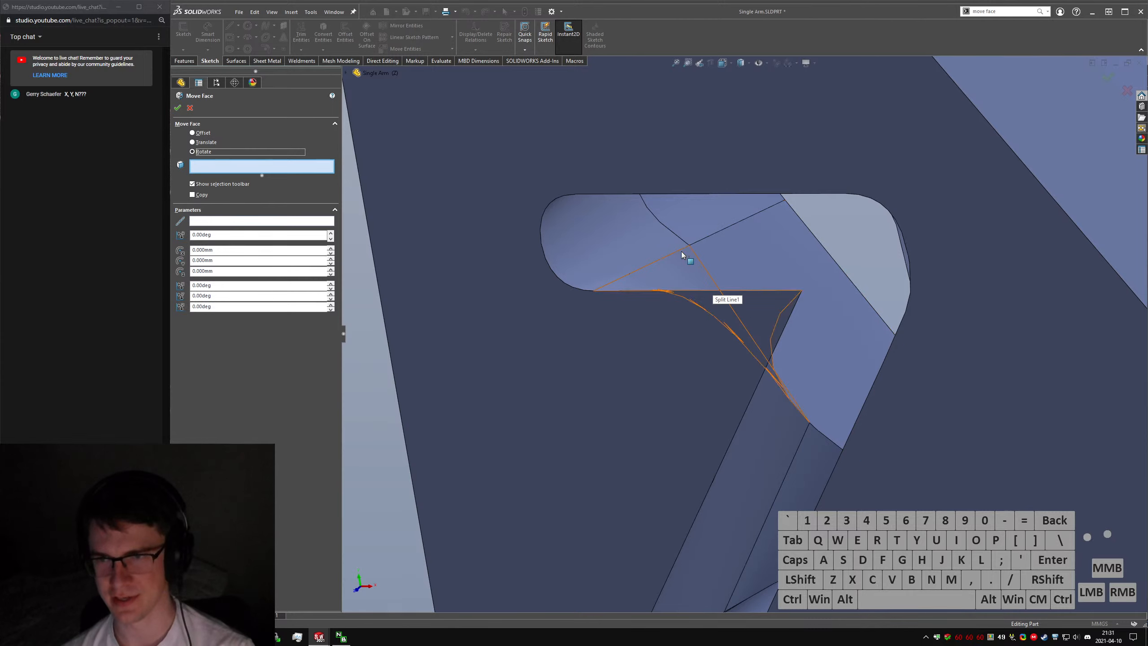
# Choose the slanted split edge at the Z's upper bar as rotation axis and the adjoining inner wall as the face to move.
pyautogui.moveTo(689, 241); pyautogui.dragTo(698, 103, button='middle')
pyautogui.scroll(2, 723, 194)
pyautogui.moveTo(723, 195); pyautogui.dragTo(750, 319, button='middle')
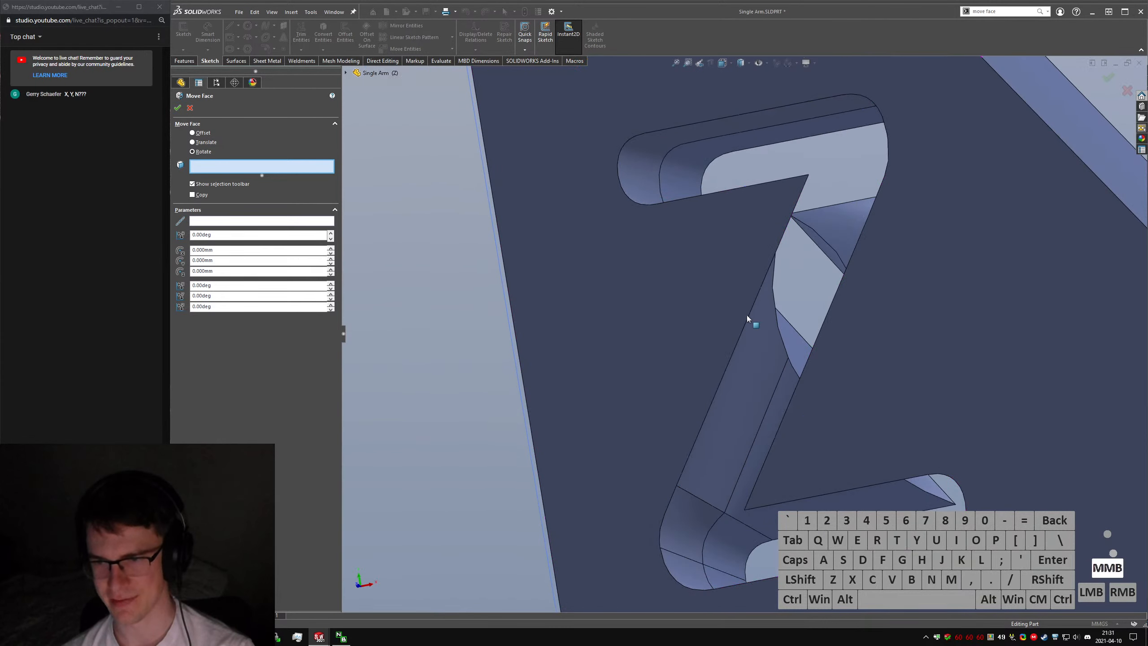
pyautogui.moveTo(741, 571); pyautogui.dragTo(935, 588, button='middle')
pyautogui.scroll(-4, 935, 588)
pyautogui.scroll(6, 940, 579)
pyautogui.scroll(-3, 942, 574)
pyautogui.click(271, 220)
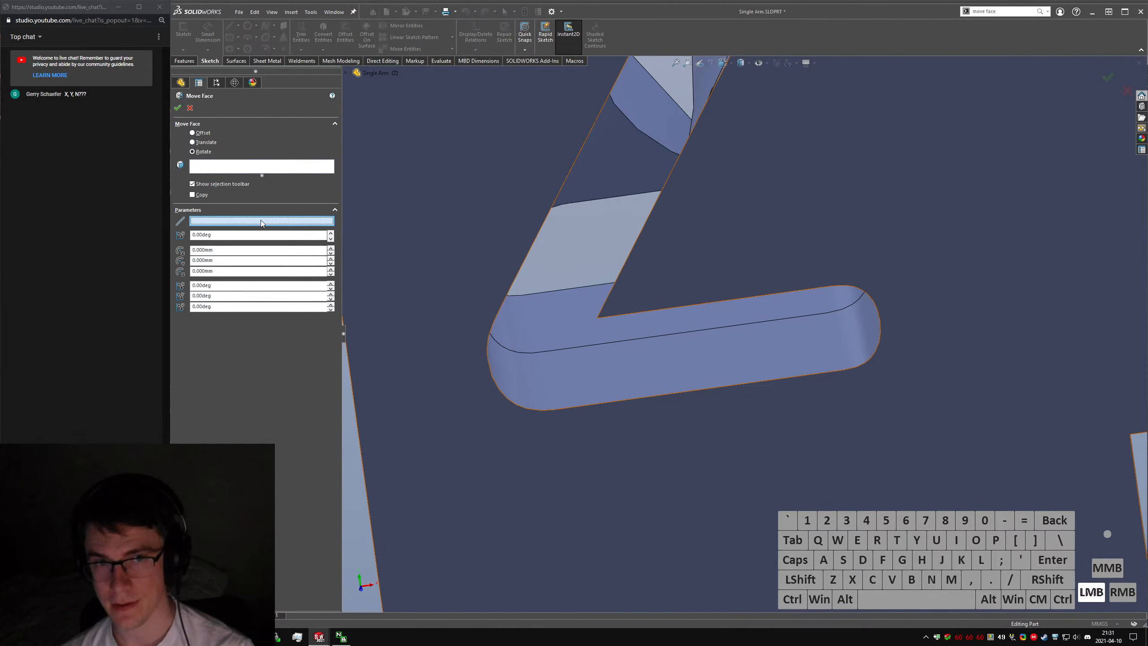
pyautogui.scroll(5, 658, 335)
pyautogui.scroll(-8, 653, 204)
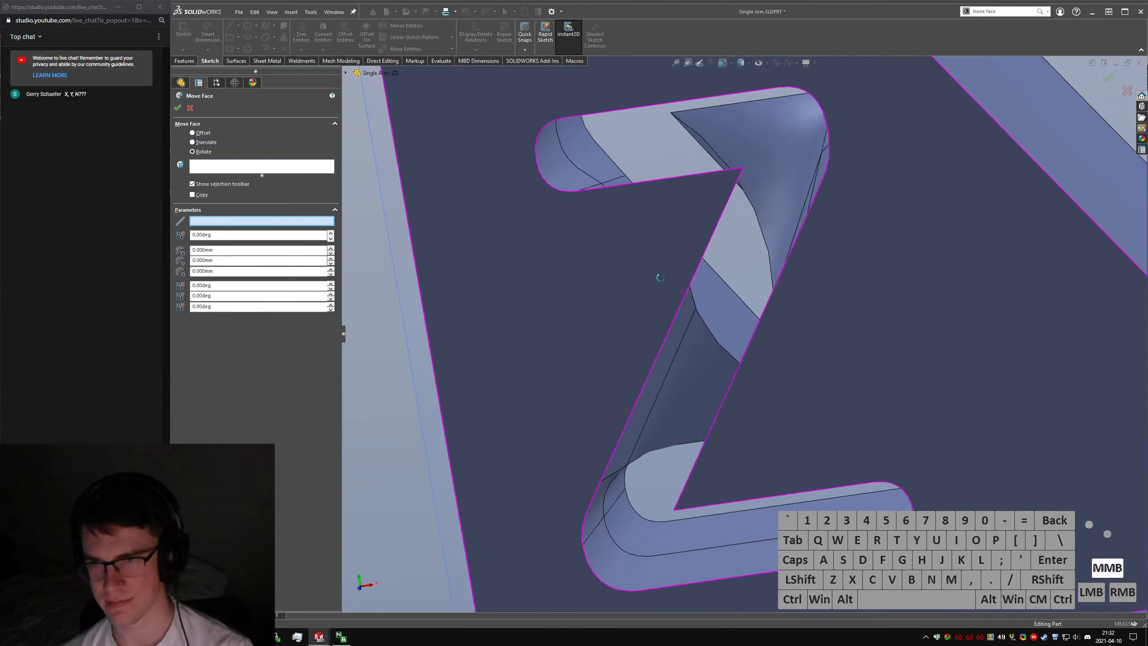
pyautogui.click(674, 184)
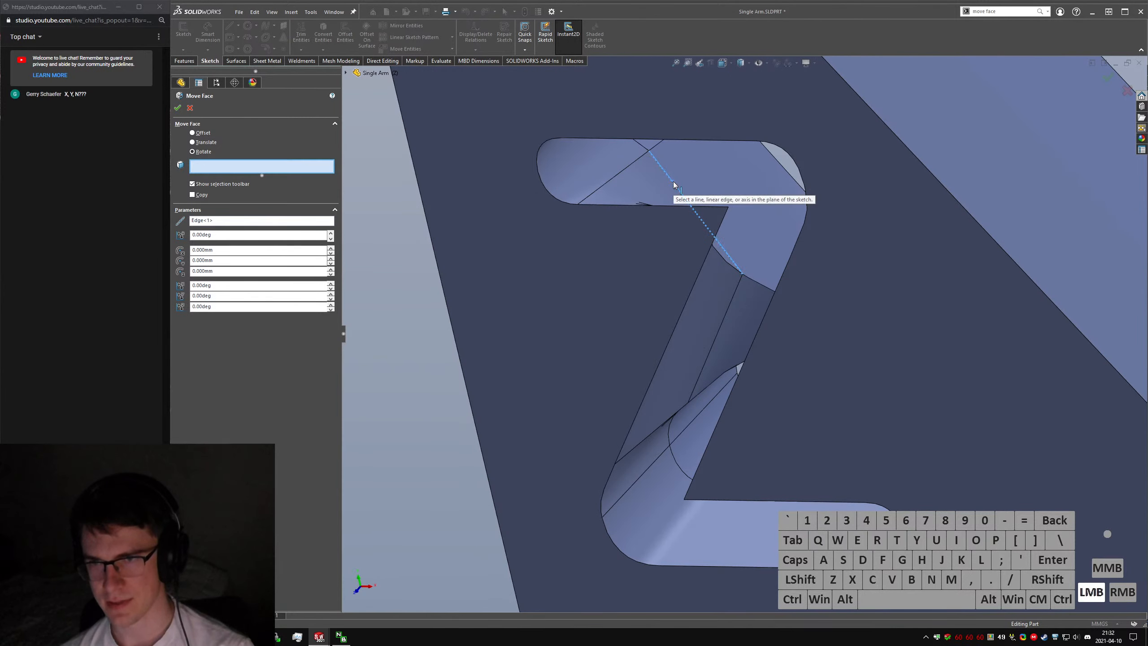
pyautogui.click(619, 195)
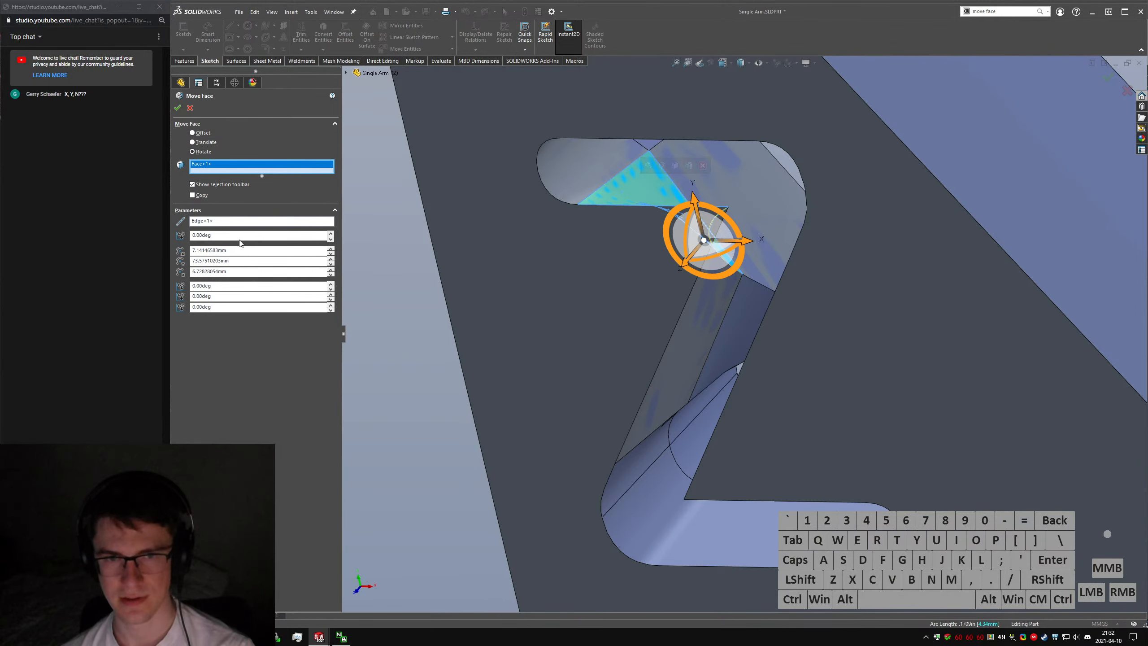
# Try rotating the selected wall face by 15 degrees and by -15 degrees, comparing the two previews.
pyautogui.moveTo(235, 236); pyautogui.dragTo(141, 237)
pyautogui.write('15')
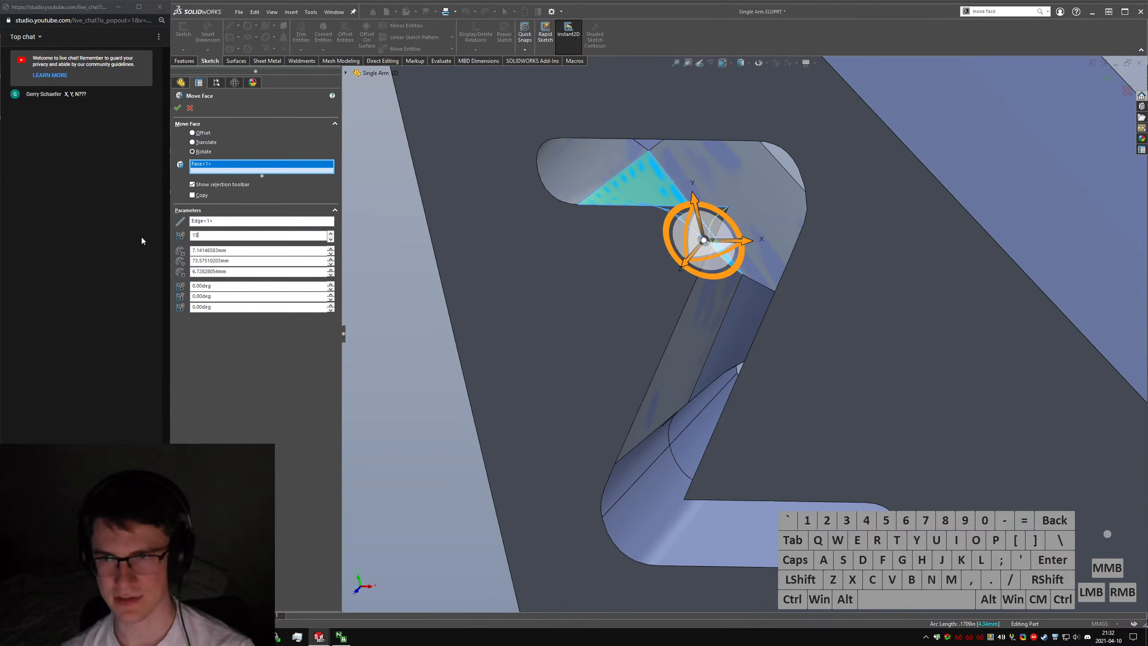
pyautogui.press('Return')
pyautogui.moveTo(593, 280); pyautogui.dragTo(368, 249, button='middle')
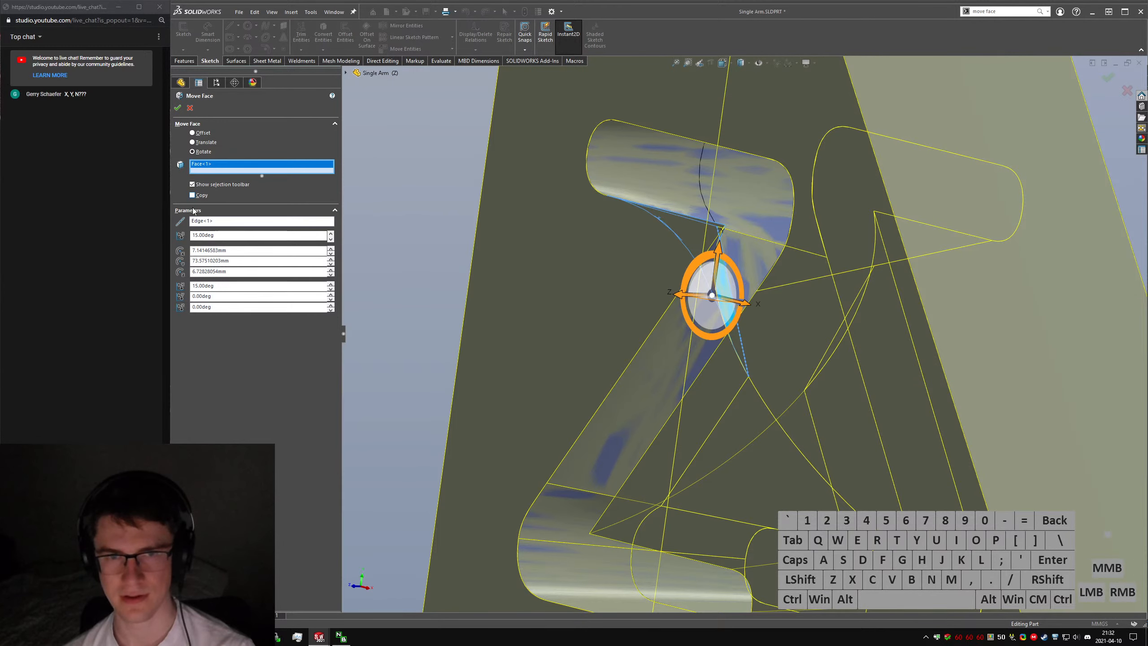
pyautogui.moveTo(224, 237); pyautogui.dragTo(144, 239)
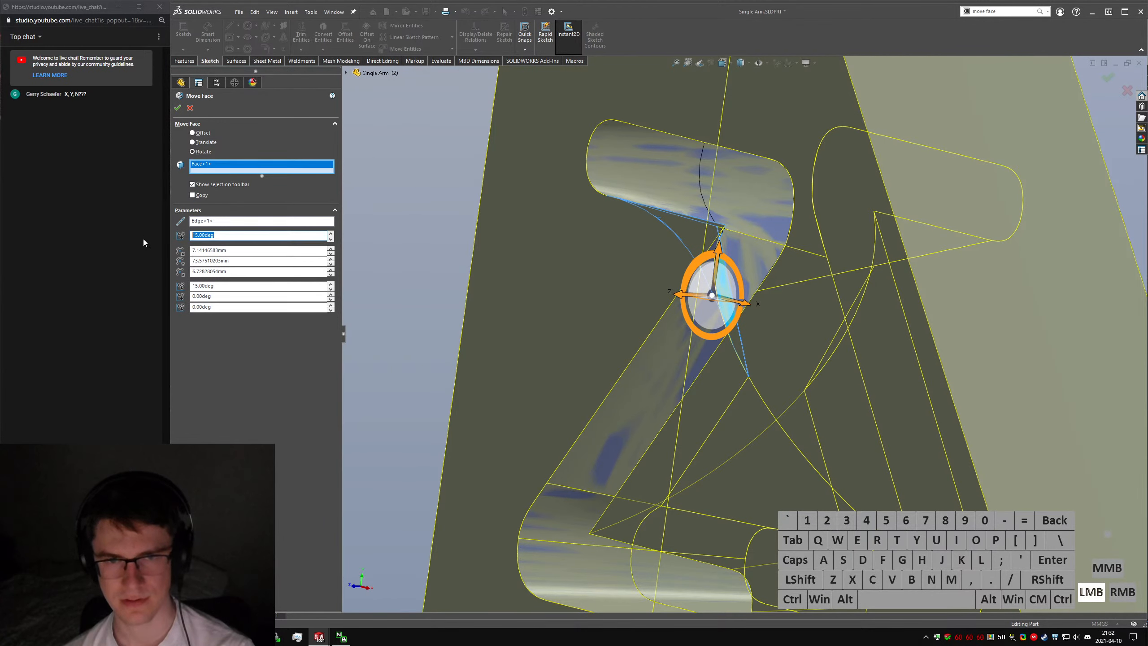
pyautogui.write('-15')
pyautogui.press('Return')
pyautogui.moveTo(452, 231); pyautogui.dragTo(633, 199, button='middle')
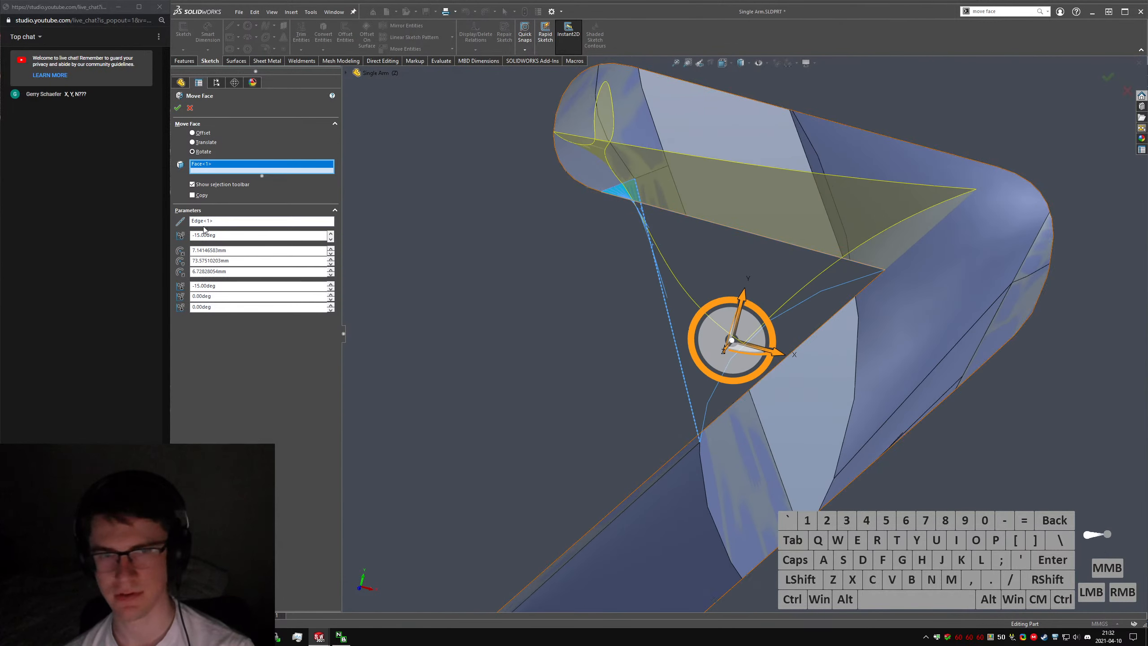
# Set the wall face's rotation angle to 15 degrees, accept the feature and inspect the Z cut.
pyautogui.moveTo(224, 235); pyautogui.dragTo(126, 237)
pyautogui.write('15')
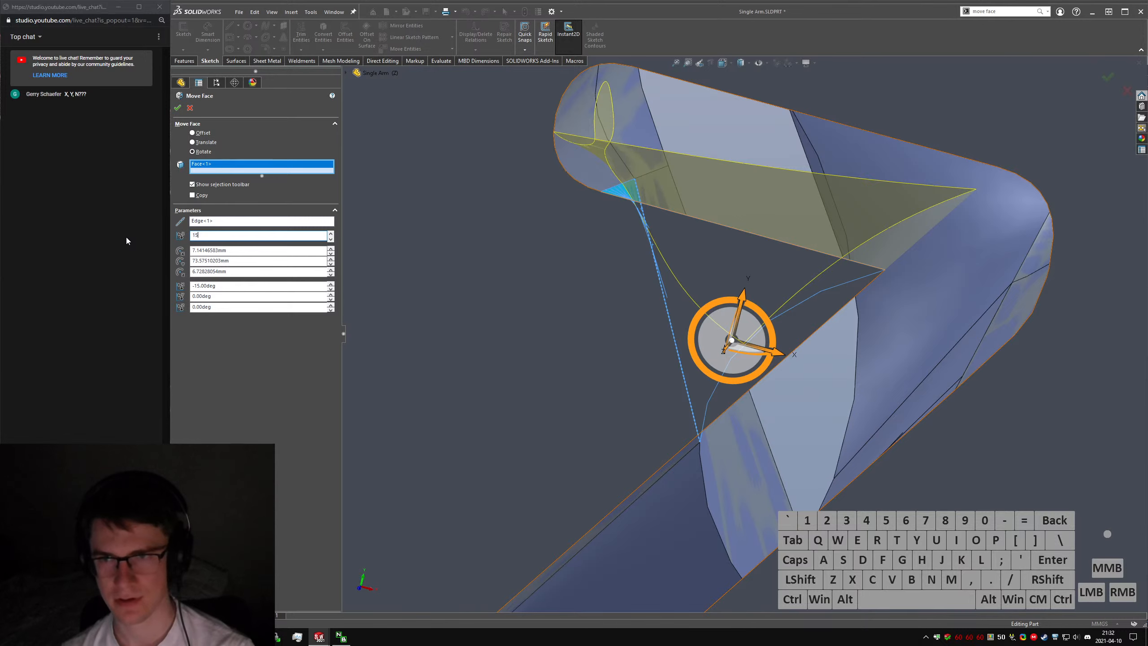
pyautogui.press('Return')
pyautogui.press('Return')
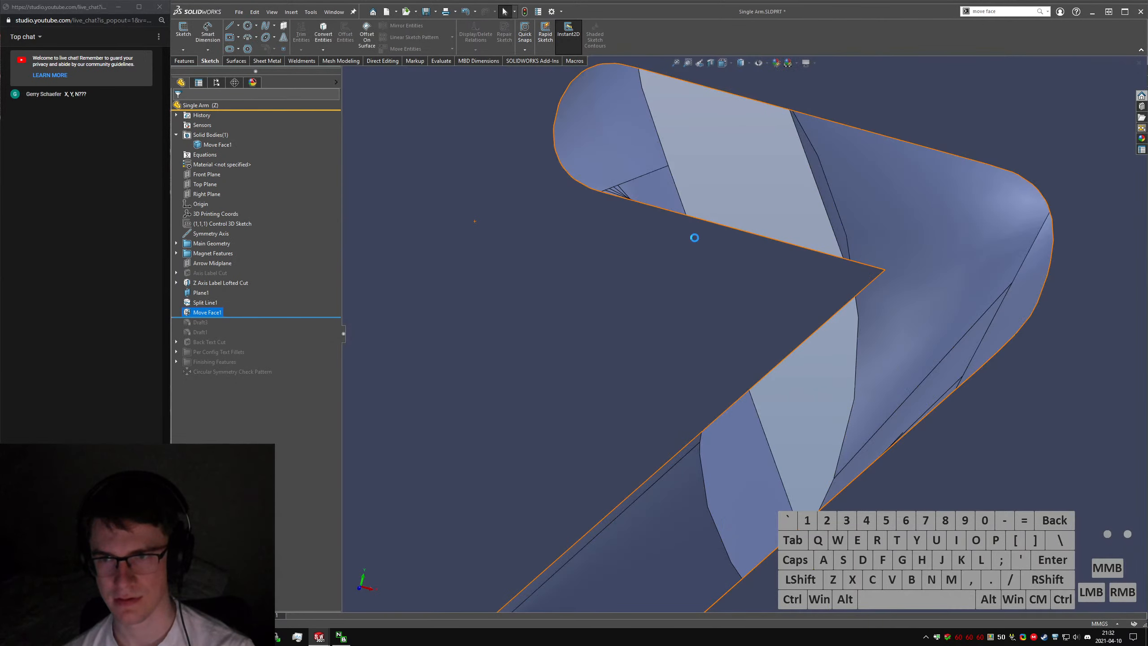
pyautogui.scroll(2, 694, 238)
pyautogui.moveTo(696, 240); pyautogui.dragTo(436, 350, button='middle')
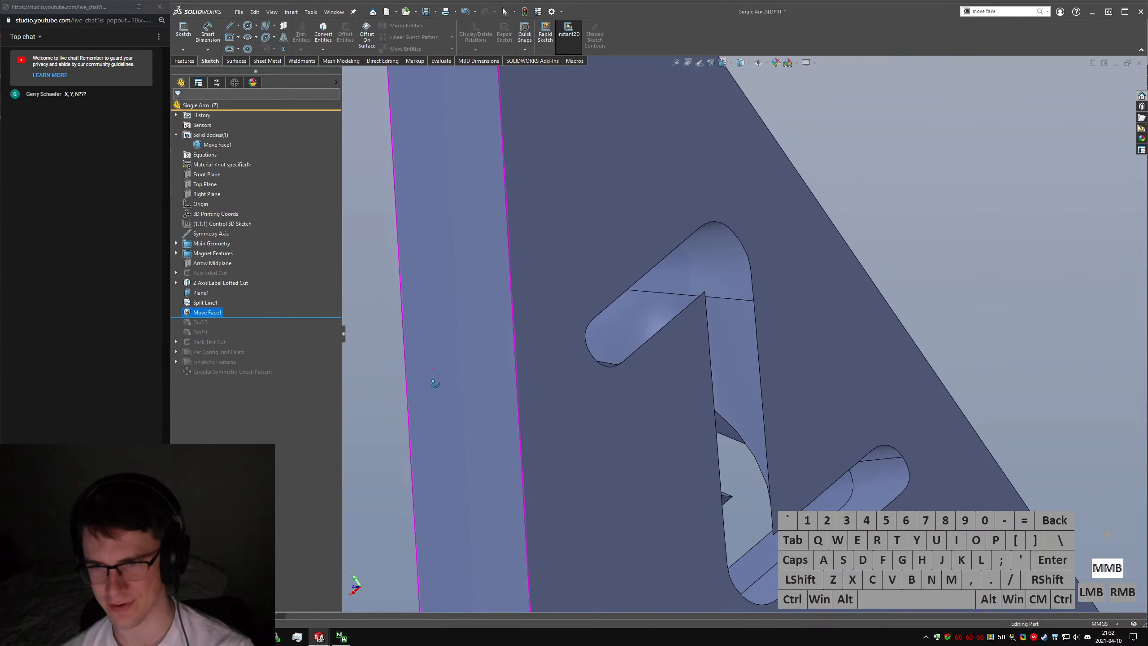
# Reopen Move Face1 for editing and reselect the slanted split edge as its rotation axis.
pyautogui.rightClick(203, 322)
pyautogui.rightClick(202, 313)
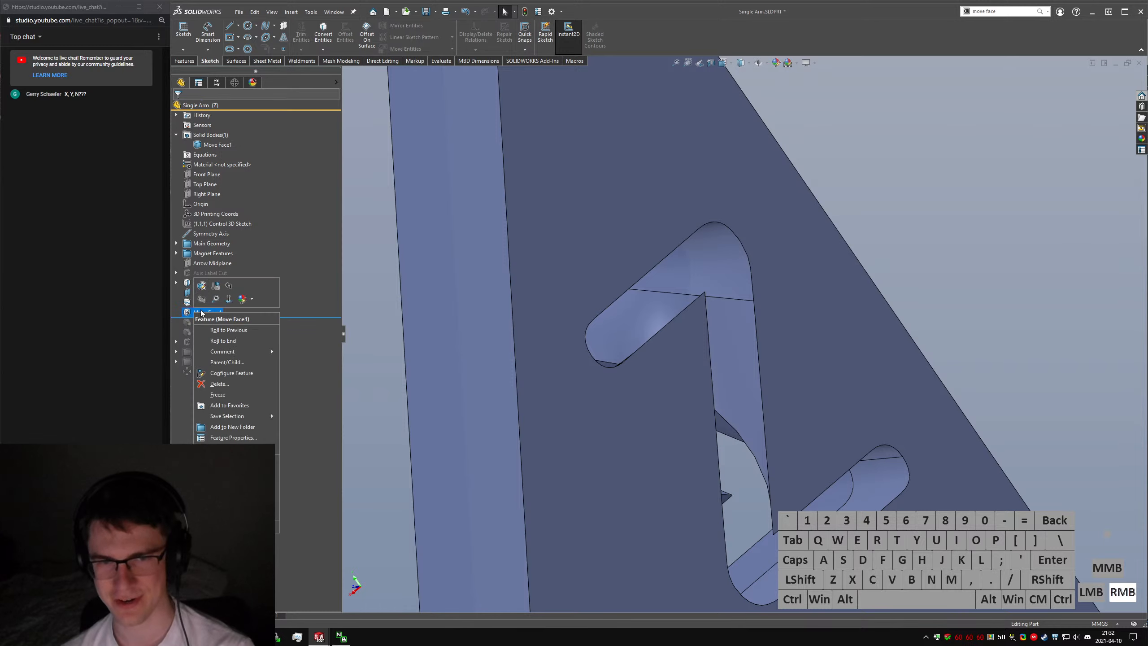
pyautogui.click(203, 287)
pyautogui.moveTo(689, 324); pyautogui.dragTo(635, 424, button='middle')
pyautogui.scroll(-1, 499, 420)
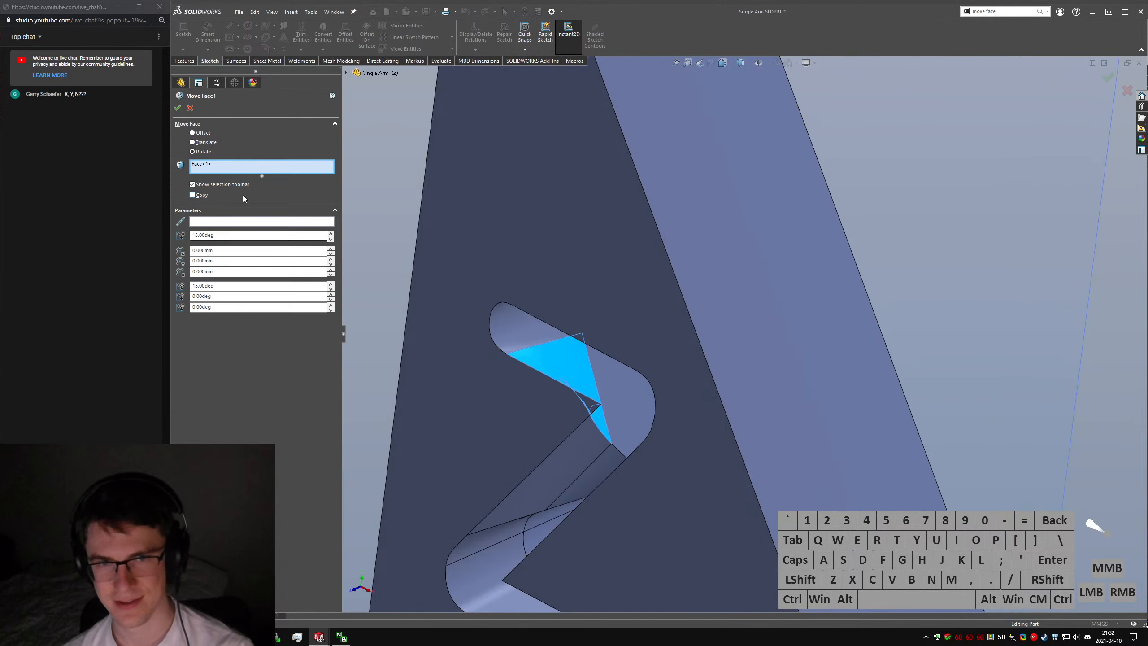
pyautogui.click(220, 221)
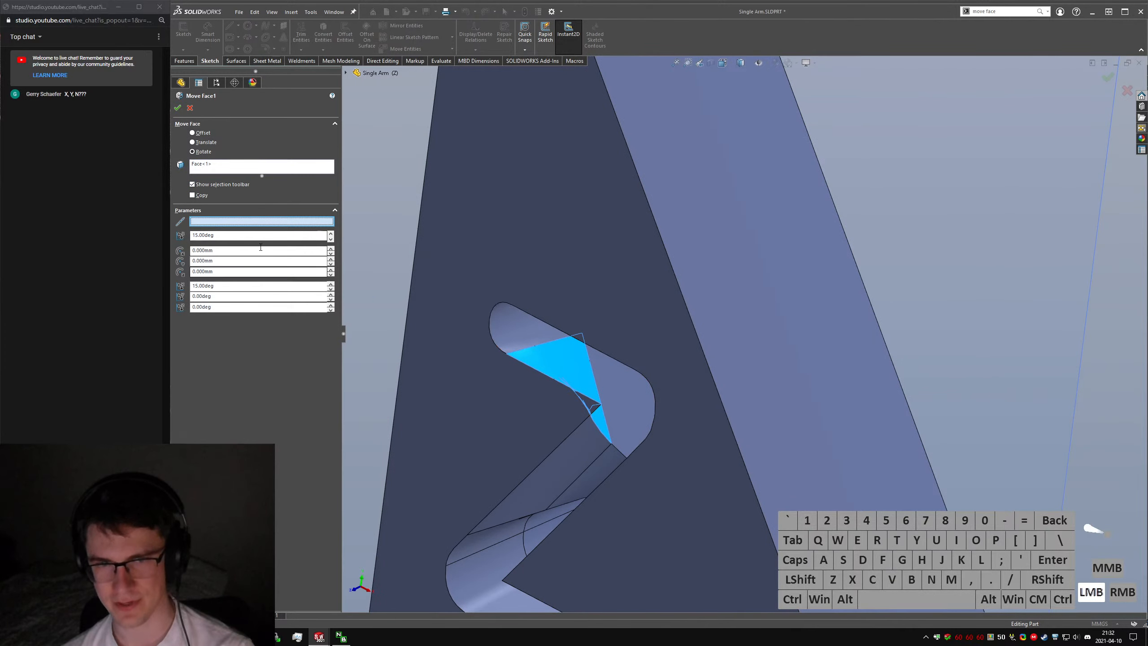
pyautogui.click(596, 374)
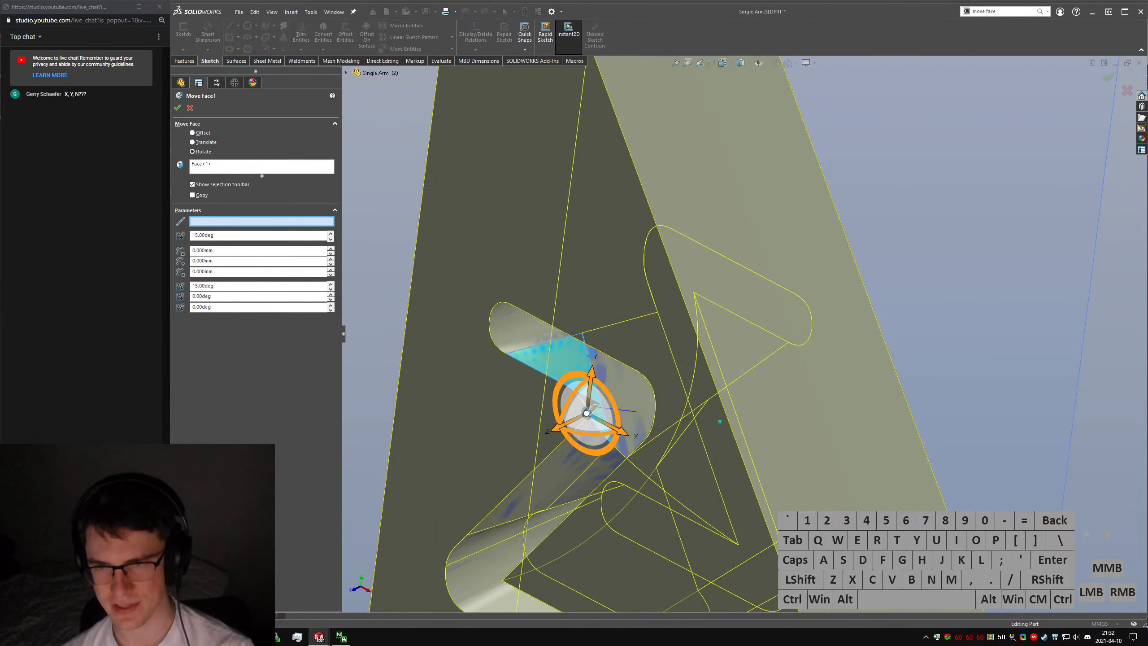
# Set the Move Face1 rotation angle to 5 degrees and accept the edit.
pyautogui.click(194, 233)
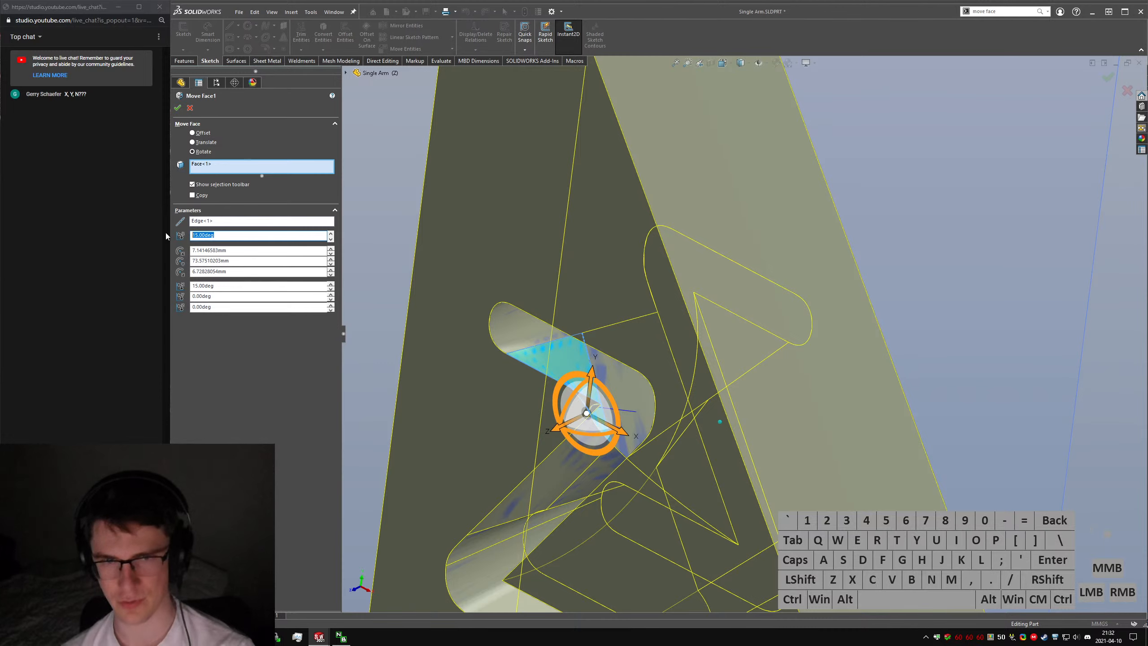
pyautogui.write('5')
pyautogui.press('Return')
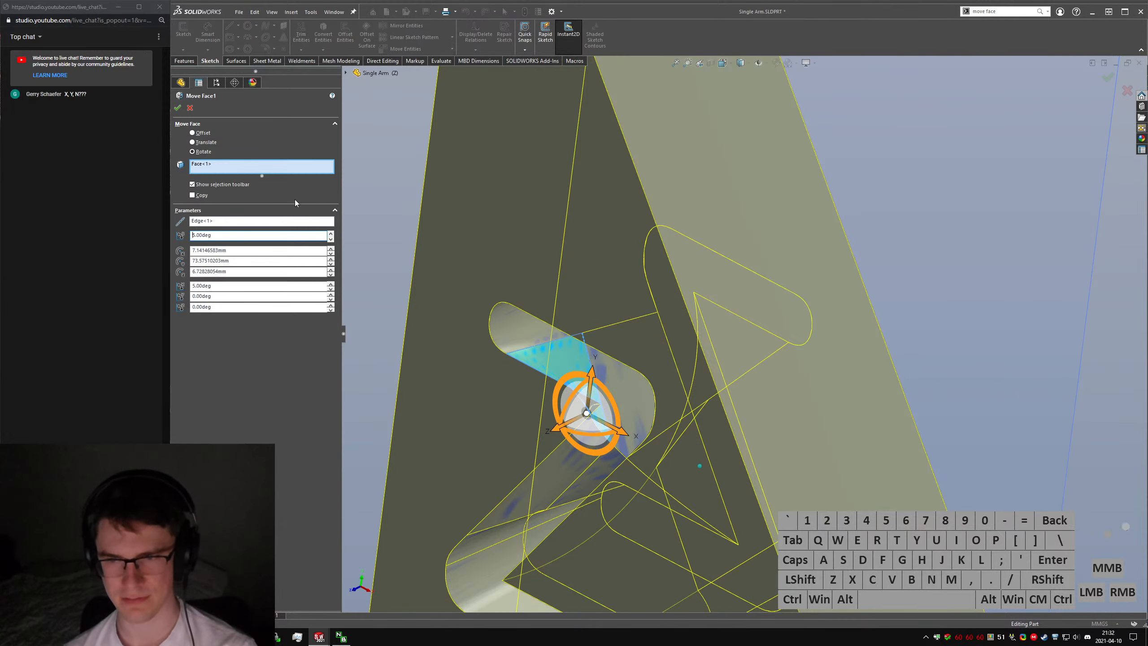
pyautogui.moveTo(560, 385); pyautogui.dragTo(739, 329, button='middle')
pyautogui.scroll(-2, 574, 344)
pyautogui.scroll(-2, 688, 361)
pyautogui.press('Return')
# Check the whole Z label cut on the arm, clear the selection and save the part.
pyautogui.scroll(6, 705, 361)
pyautogui.scroll(3, 766, 380)
pyautogui.moveTo(770, 382); pyautogui.dragTo(756, 312, button='middle')
pyautogui.click(872, 321)
pyautogui.click(938, 349)
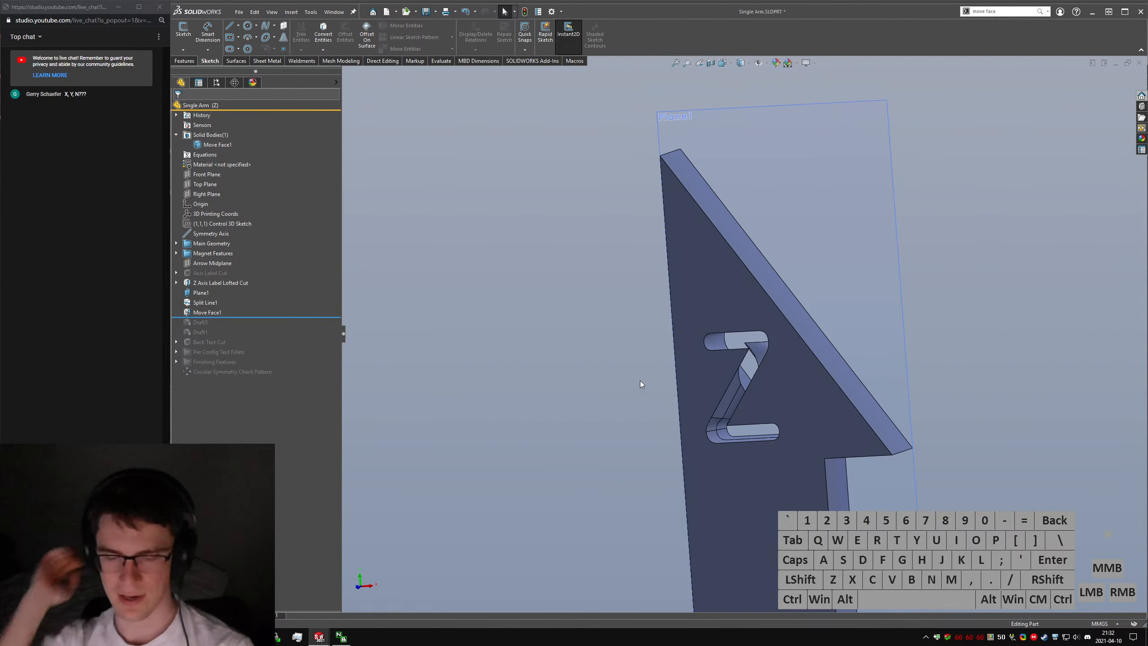
pyautogui.hotkey('ctrl', 's')
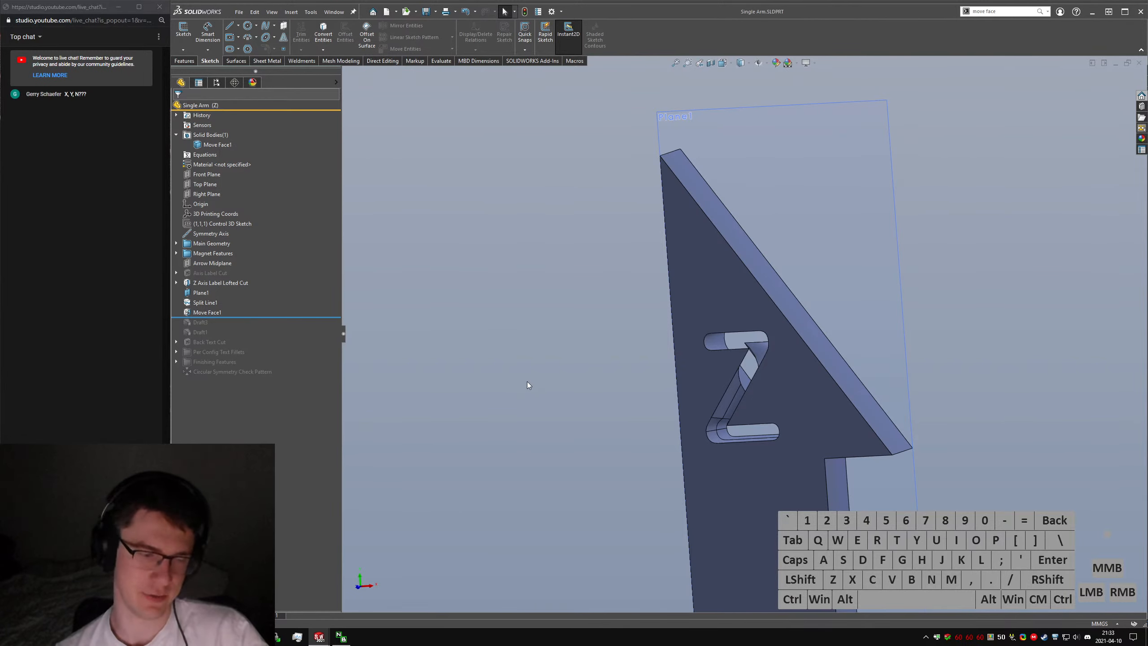
pyautogui.click(1080, 303)
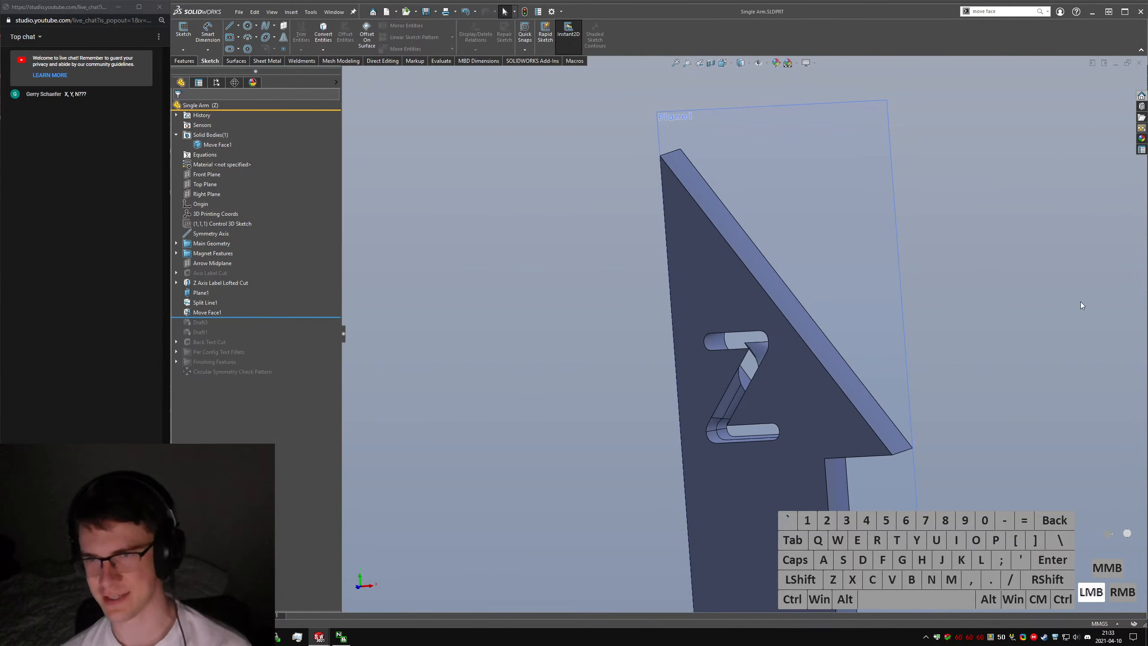
pyautogui.click(469, 332)
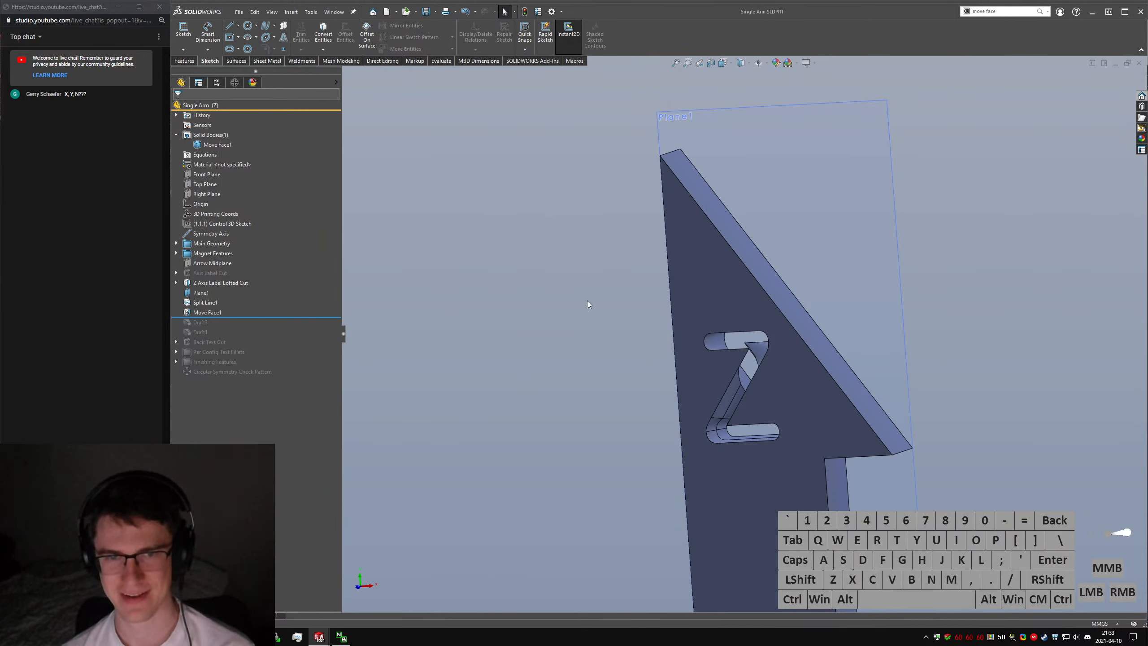
# Open the recent part Key Tray.SLDPRT and view its clip and ribs from the side.
pyautogui.click(239, 12)
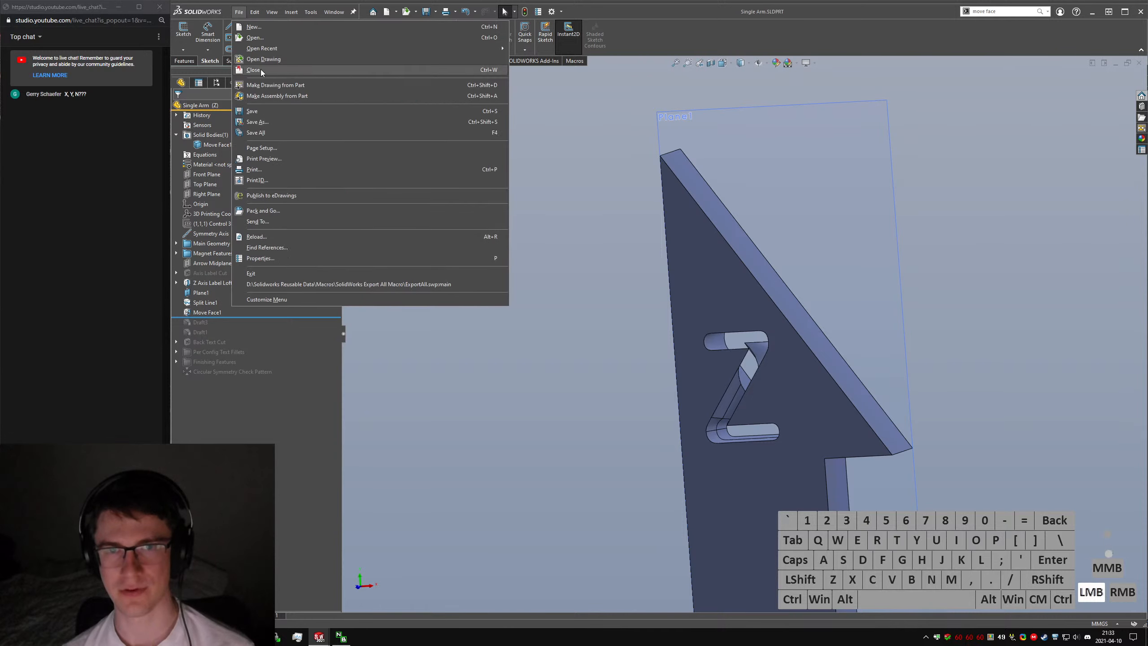
pyautogui.click(262, 48)
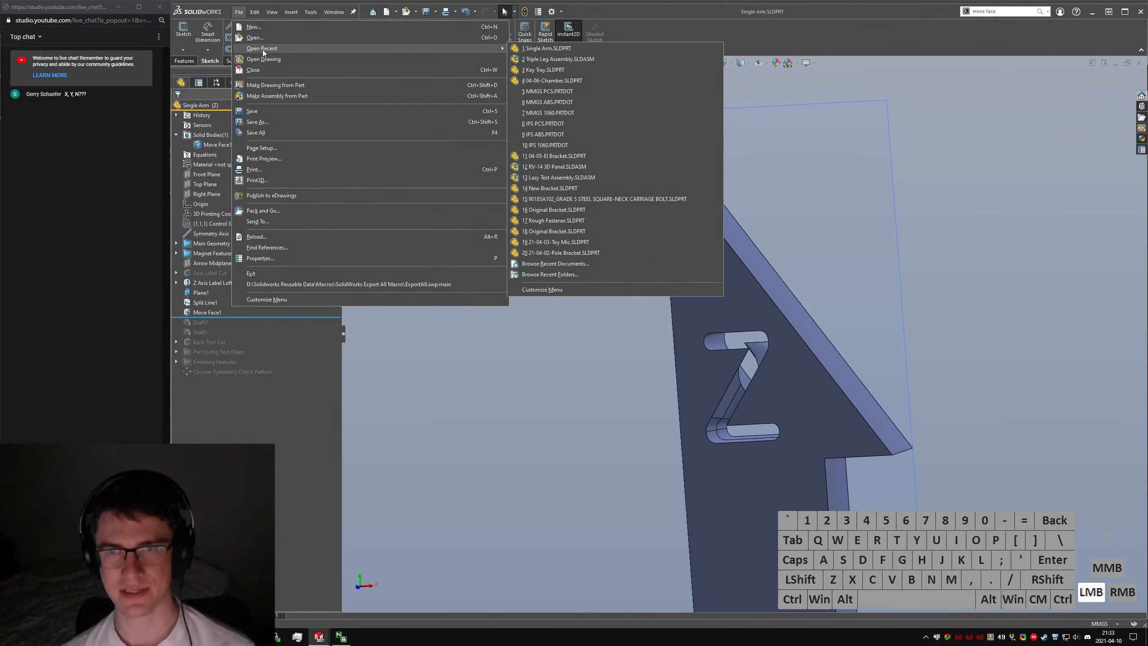
pyautogui.click(574, 69)
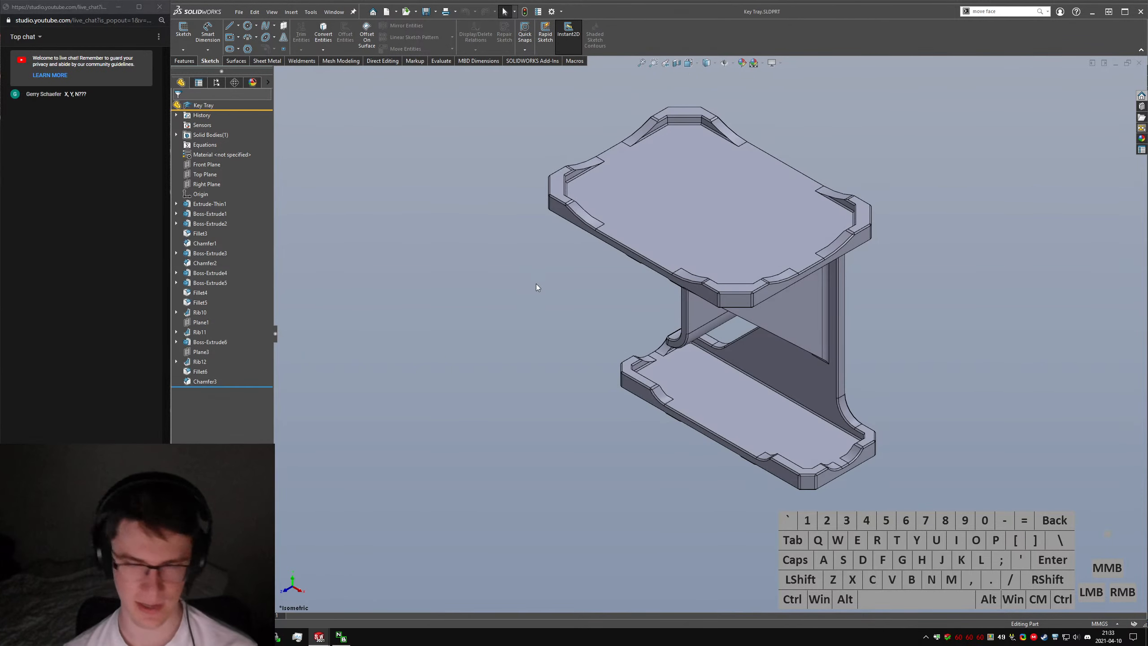
pyautogui.moveTo(796, 312)
pyautogui.mouseDown(button='middle')
pyautogui.moveTo(837, 316)
pyautogui.moveTo(815, 304)
pyautogui.mouseUp(button='middle')
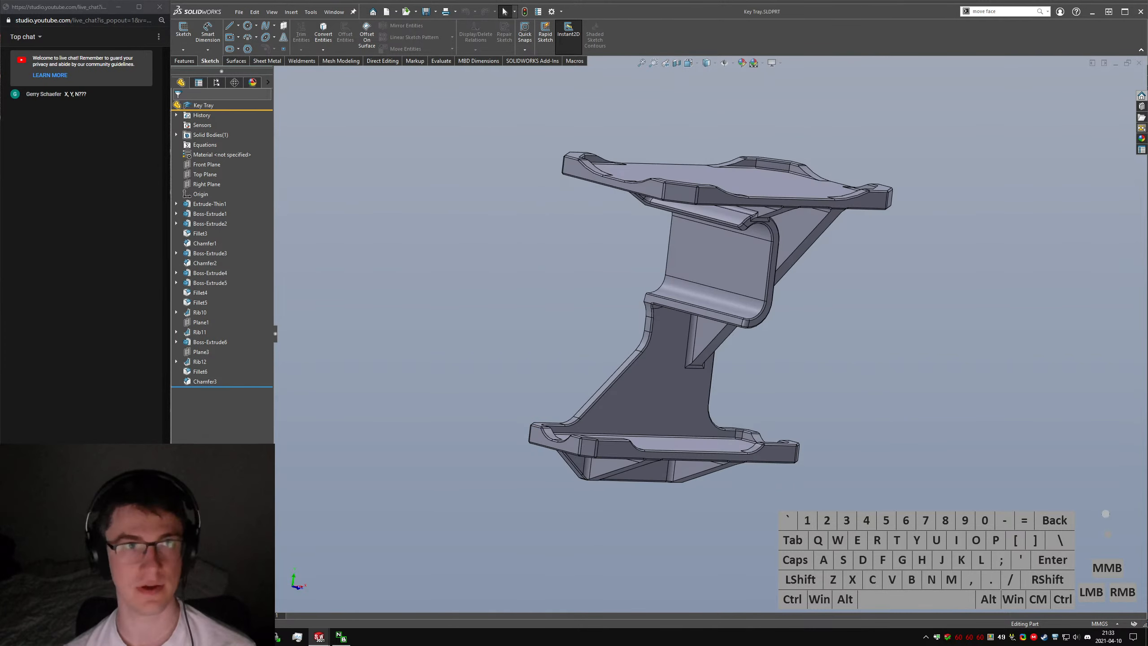
# Bring the browser photo of the printed key tray into view full screen and examine both shelves enlarged.
pyautogui.moveTo(0, 77); pyautogui.dragTo(546, 180)
pyautogui.click(619, 334)
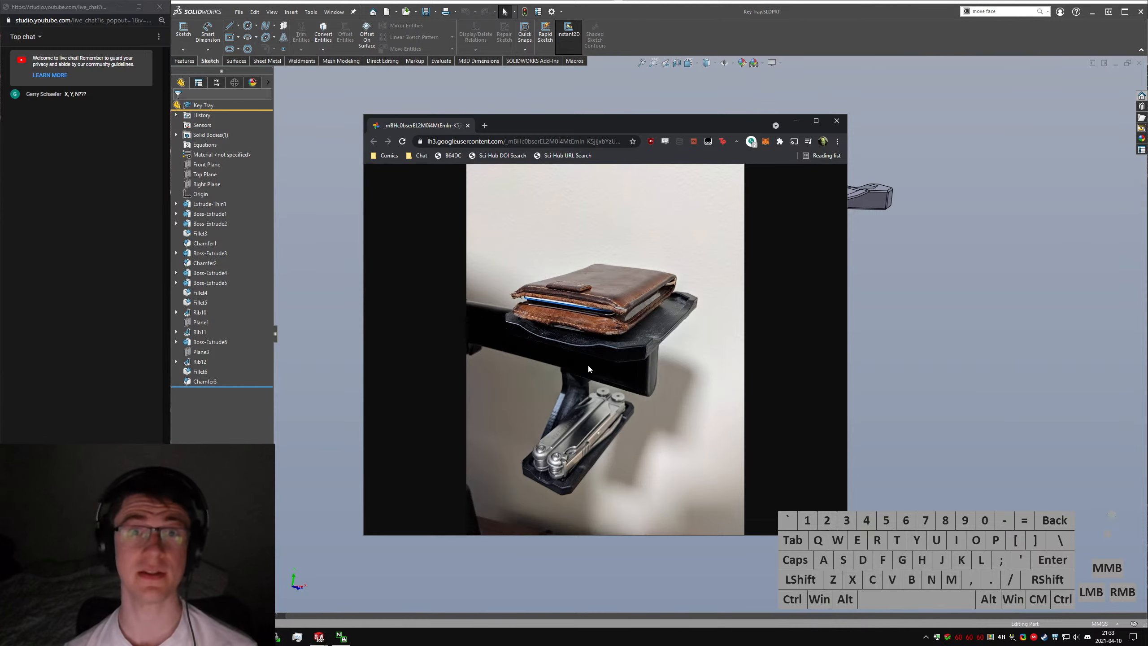
pyautogui.doubleClick(610, 118)
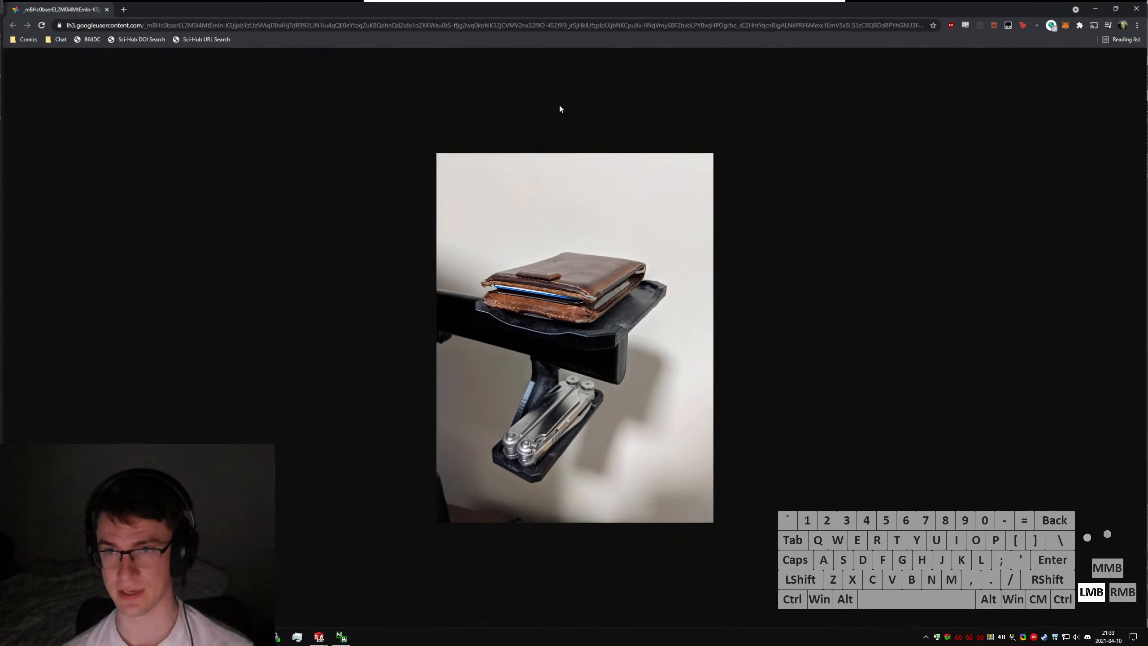
pyautogui.keyDown('ctrl'); pyautogui.scroll(4, 572, 348); pyautogui.keyUp('ctrl')
pyautogui.scroll(-1, 571, 353)
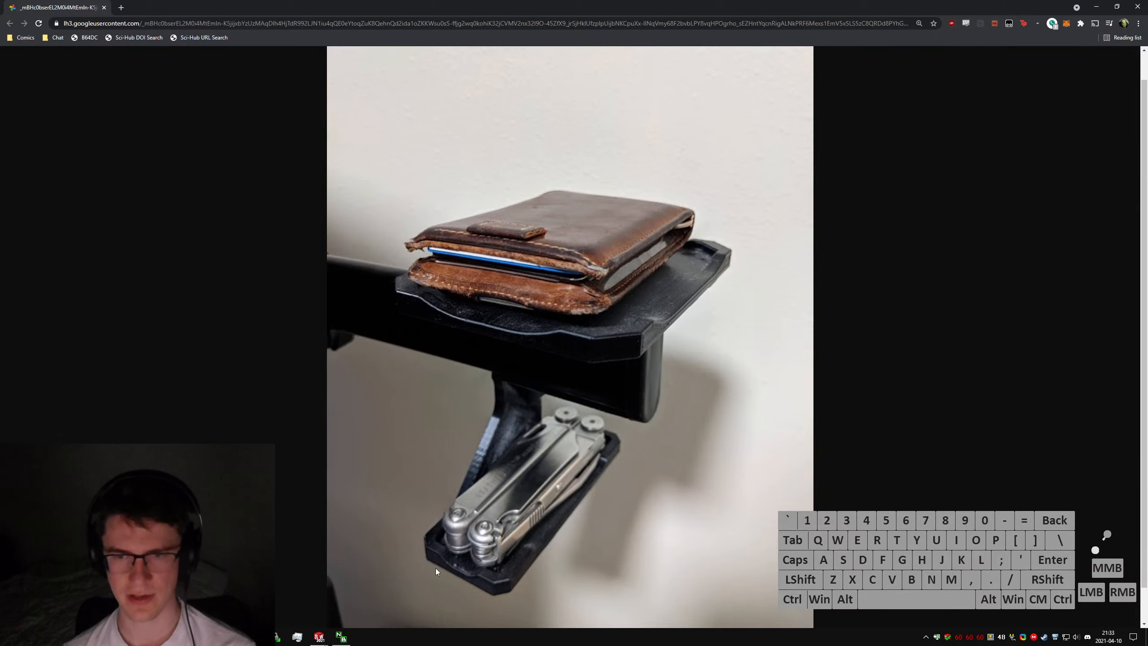
# Restore the photo to a smaller window over the tray model and zoom out until the whole picture fits.
pyautogui.moveTo(263, 6); pyautogui.dragTo(447, 126)
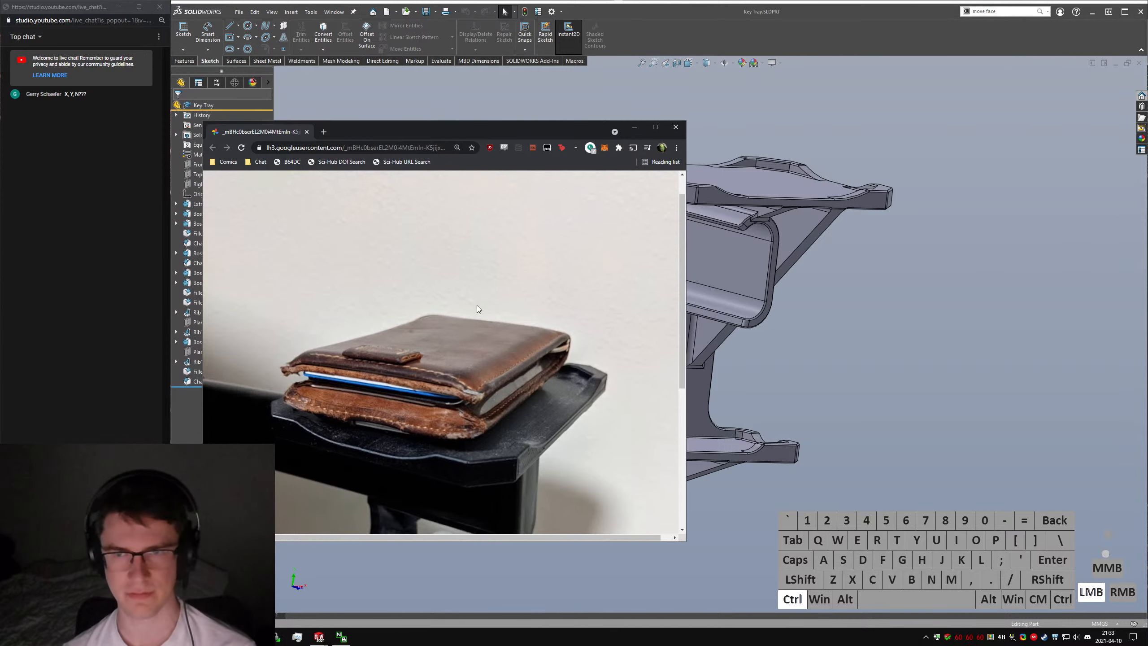
pyautogui.keyDown('ctrl'); pyautogui.scroll(-2, 477, 305); pyautogui.keyUp('ctrl')
pyautogui.keyDown('ctrl'); pyautogui.scroll(-2, 477, 306); pyautogui.keyUp('ctrl')
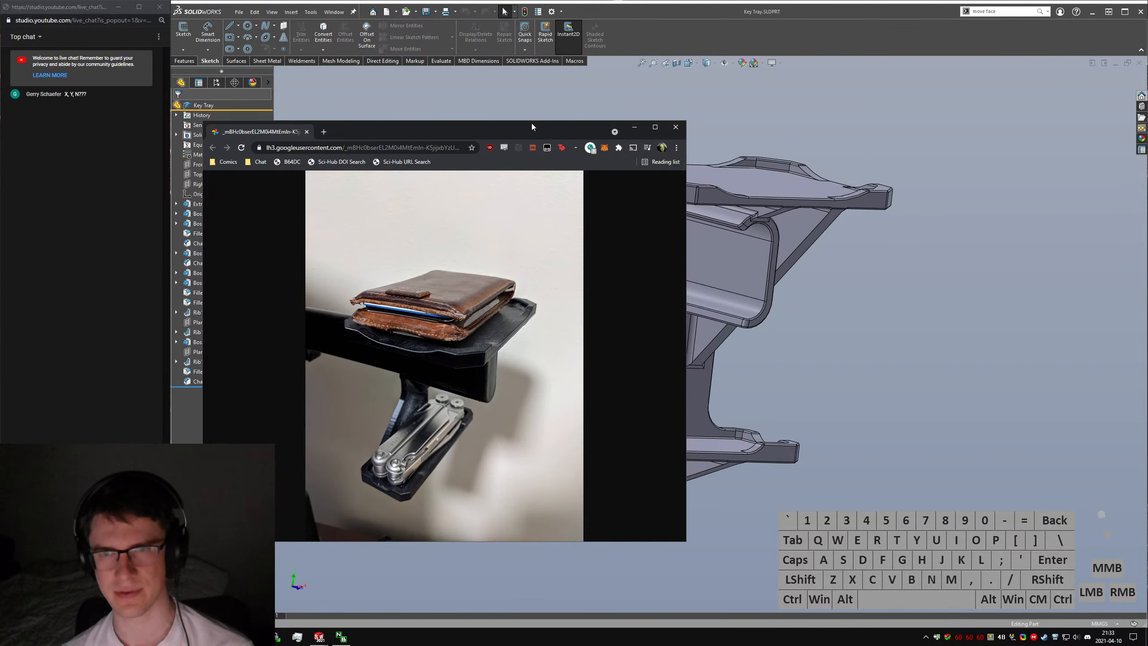
# Move the photo window off the tray model and check the Key Tray part's summary information.
pyautogui.moveTo(532, 125); pyautogui.dragTo(0, 126)
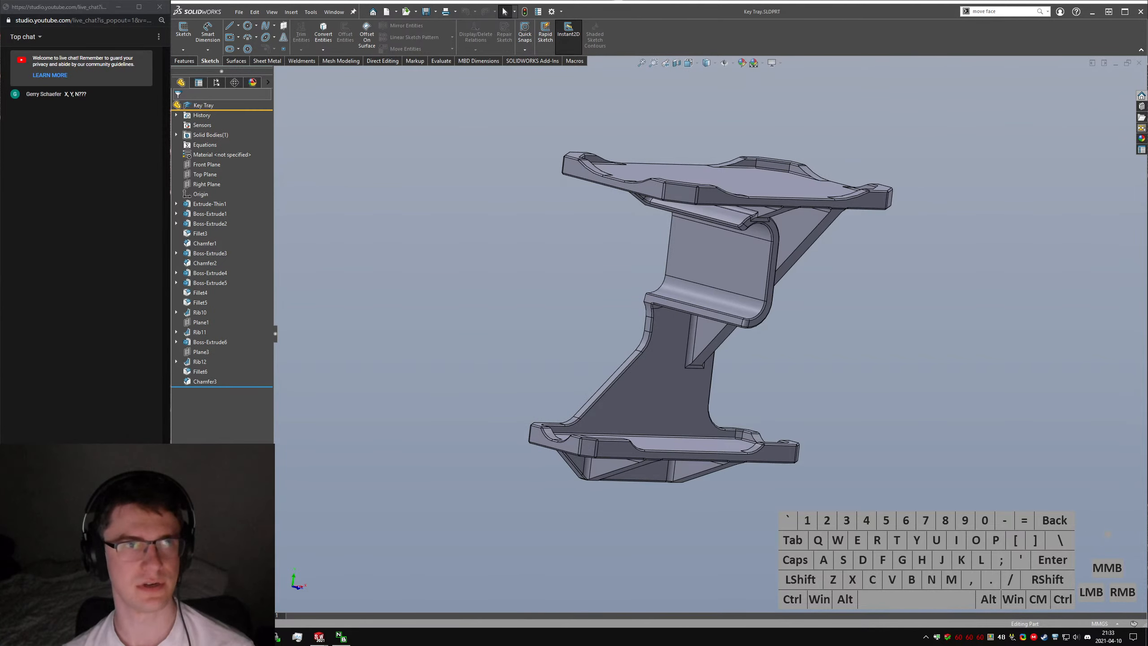
pyautogui.click(538, 11)
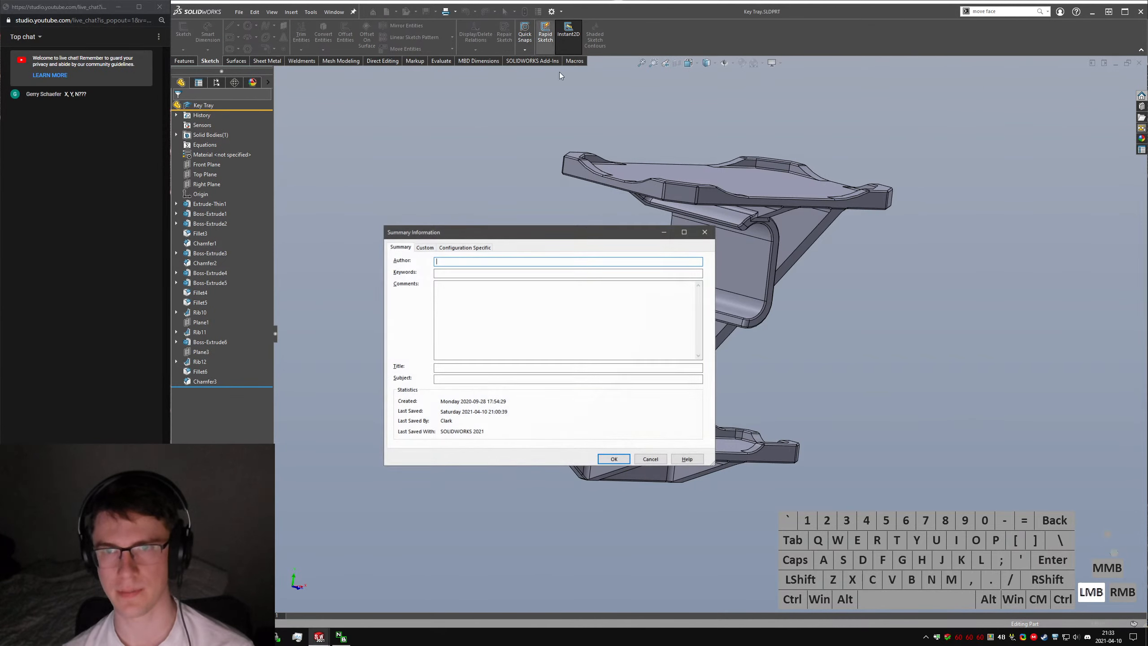
pyautogui.click(405, 245)
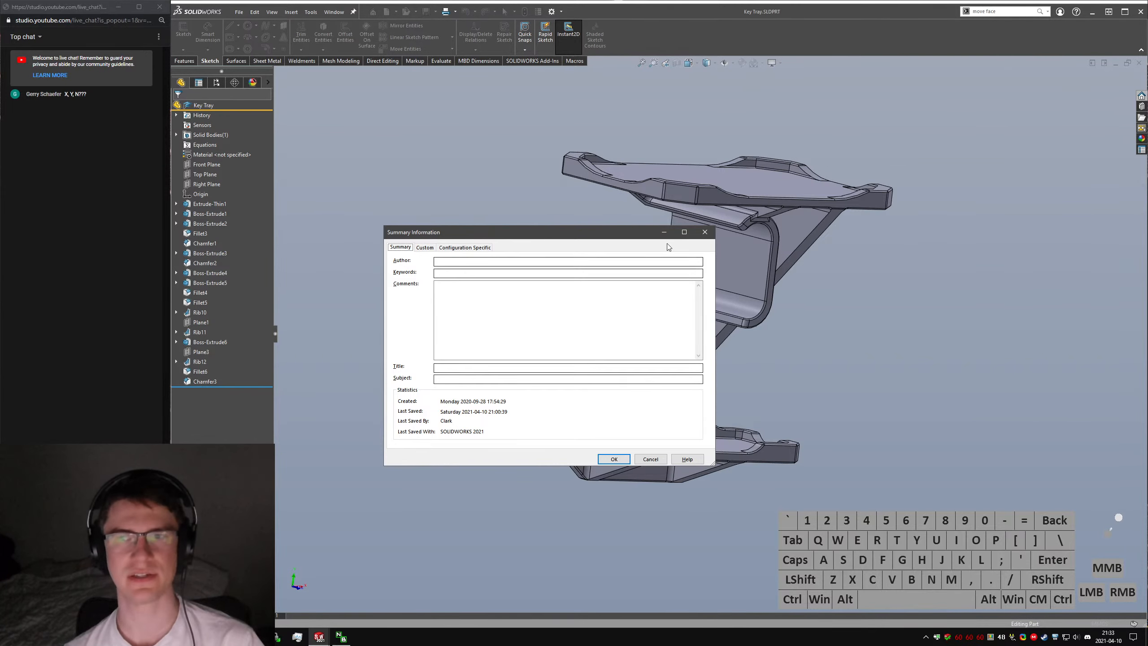
pyautogui.click(704, 232)
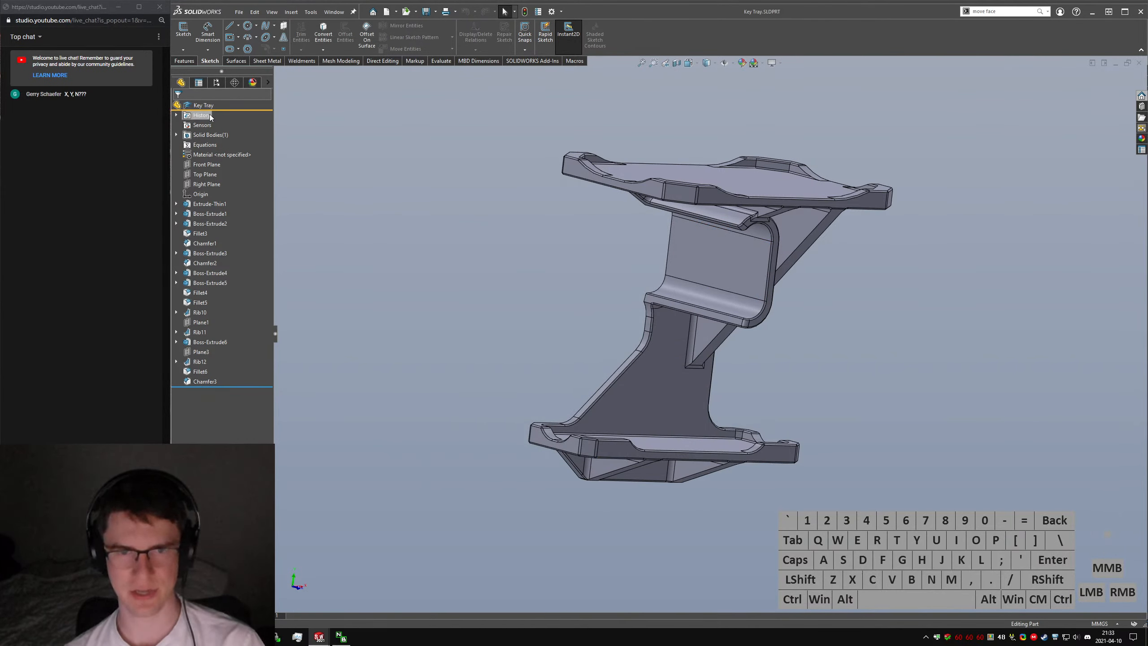
pyautogui.click(452, 281)
pyautogui.moveTo(662, 288); pyautogui.dragTo(757, 295, button='middle')
pyautogui.scroll(-2, 692, 288)
pyautogui.scroll(-1, 690, 285)
pyautogui.scroll(2, 719, 276)
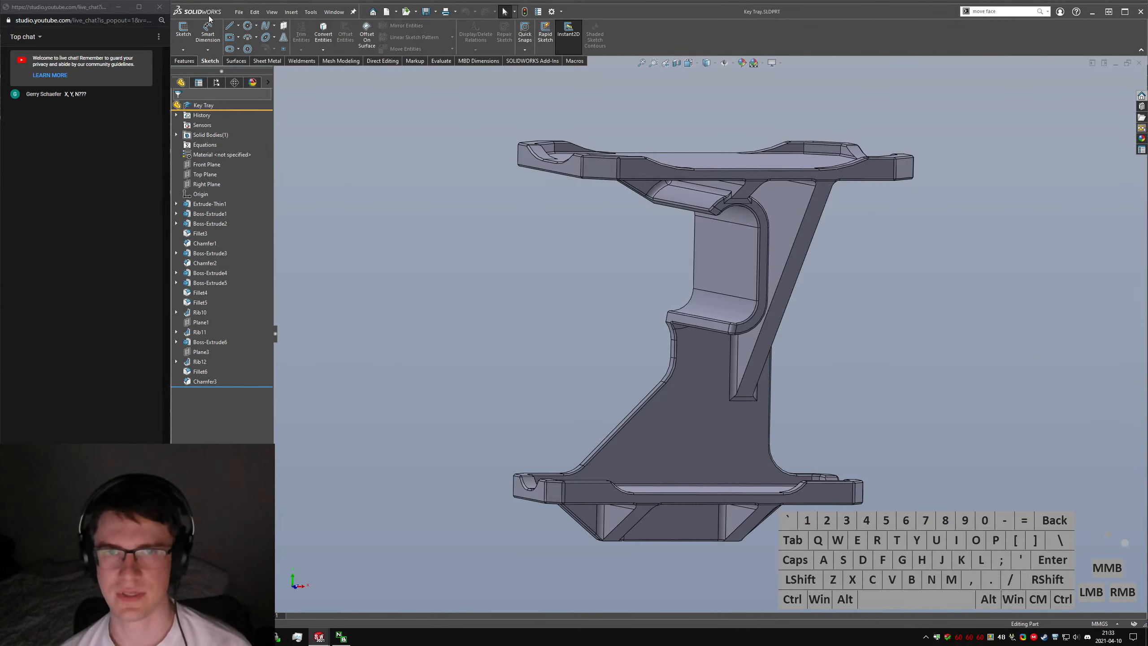
# Create a new part document from the Part MMGS template.
pyautogui.click(238, 12)
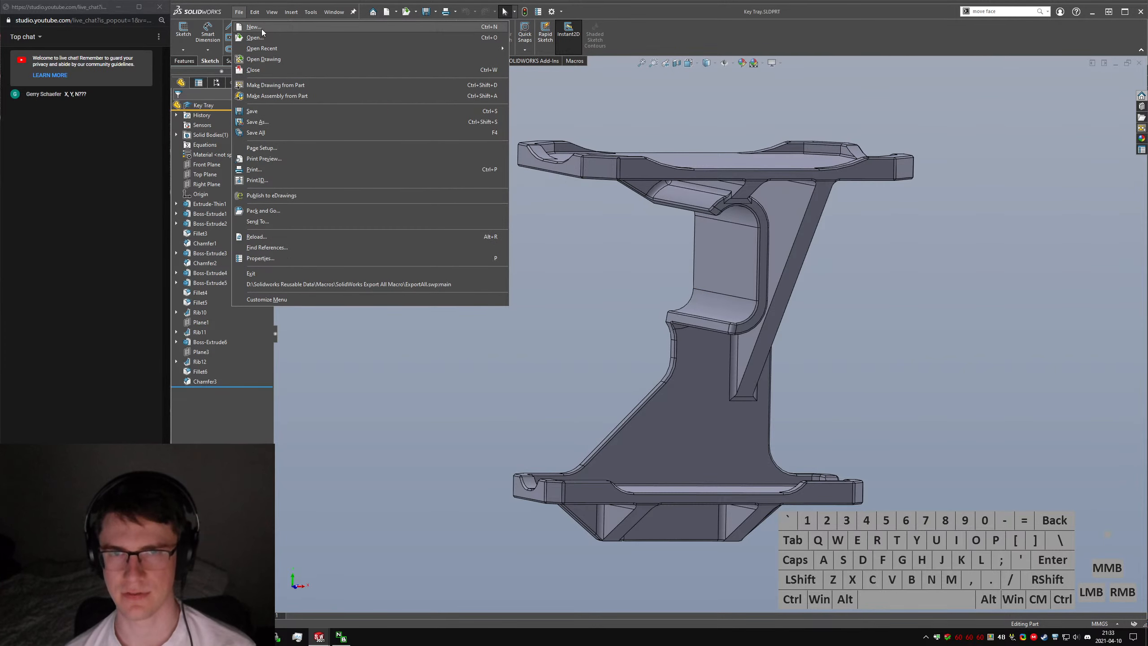
pyautogui.click(263, 30)
pyautogui.click(447, 258)
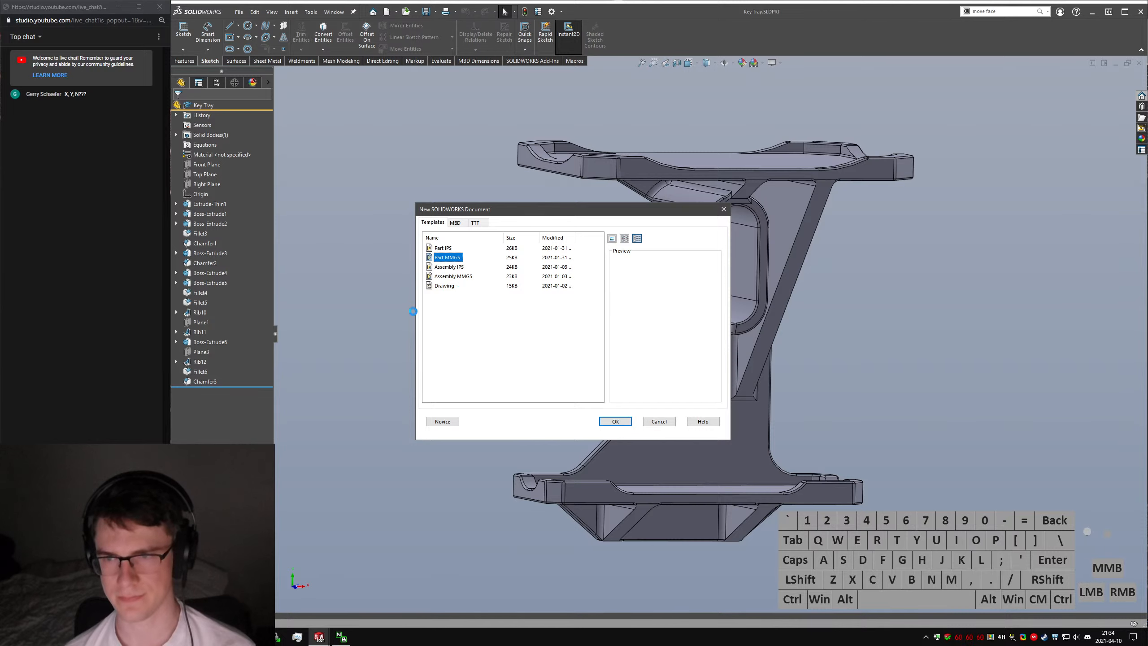
# Return to the Key Tray part and examine the curved clip face and the profile dimensions of its thin extrusion.
pyautogui.hotkey('ctrl', 'Tab')
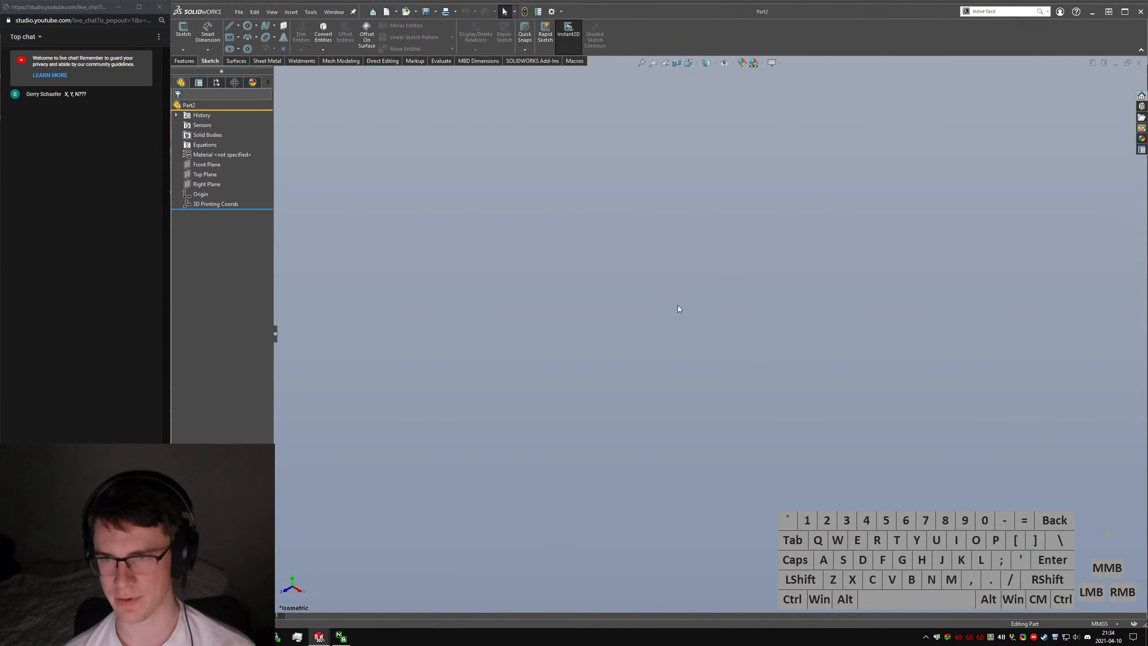
pyautogui.click(739, 215)
pyautogui.moveTo(740, 216); pyautogui.dragTo(774, 189, button='middle')
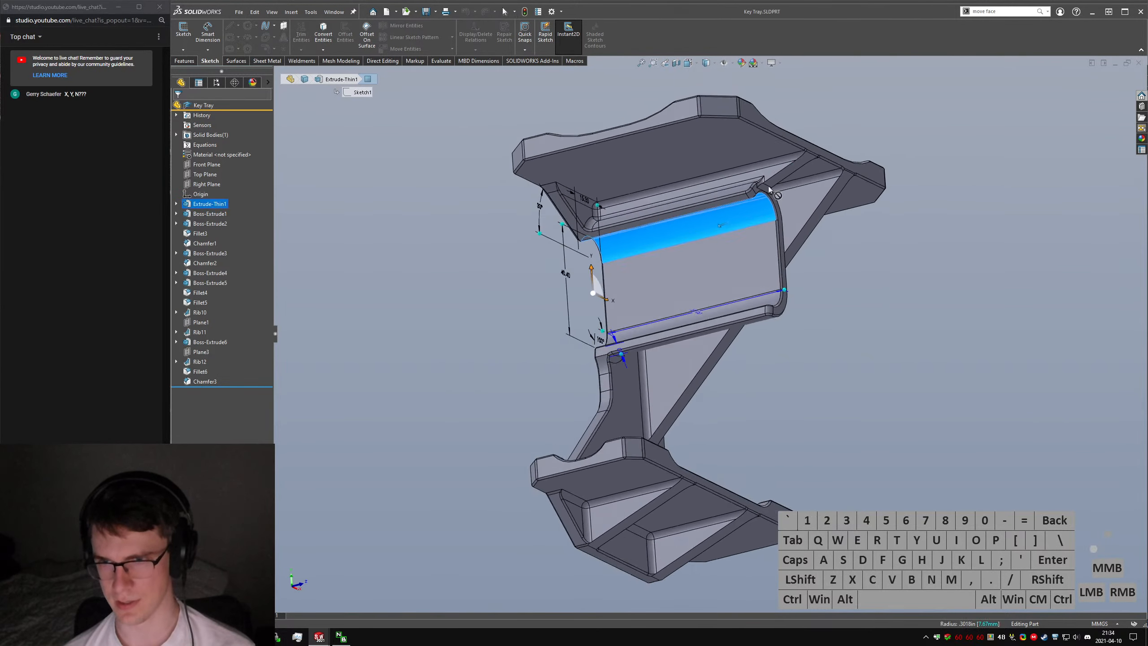
pyautogui.scroll(-3, 739, 244)
pyautogui.moveTo(739, 244); pyautogui.dragTo(663, 211, button='middle')
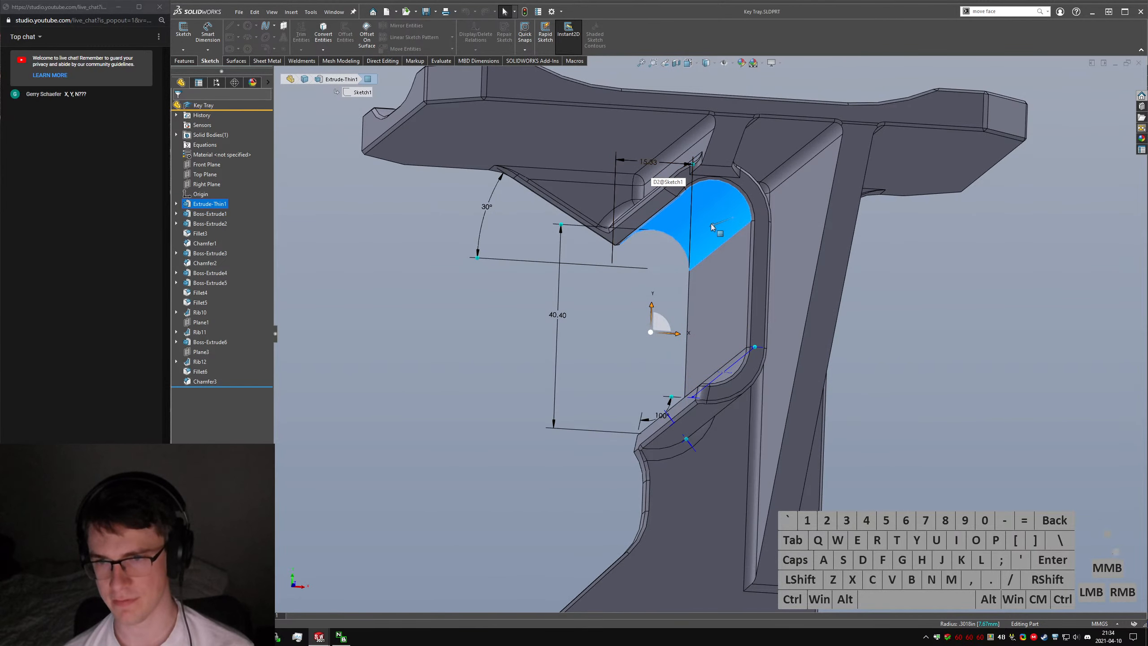
pyautogui.moveTo(734, 289); pyautogui.dragTo(660, 319, button='middle')
pyautogui.click(659, 320)
pyautogui.hotkey('ctrl', 'Tab')
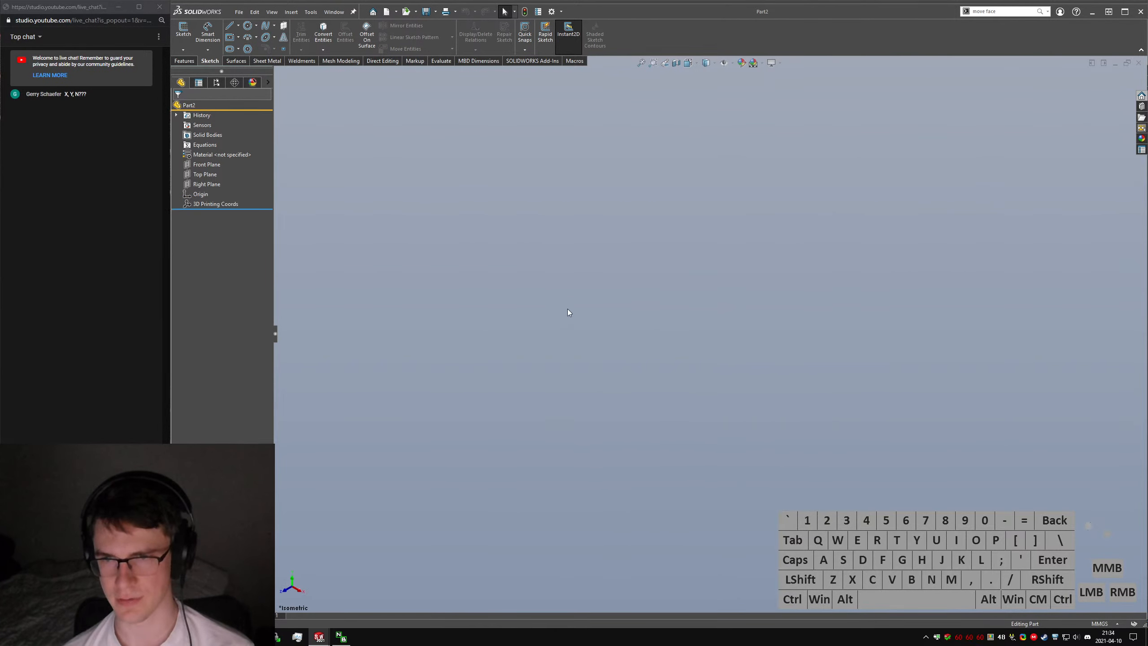
pyautogui.click(184, 60)
pyautogui.click(186, 33)
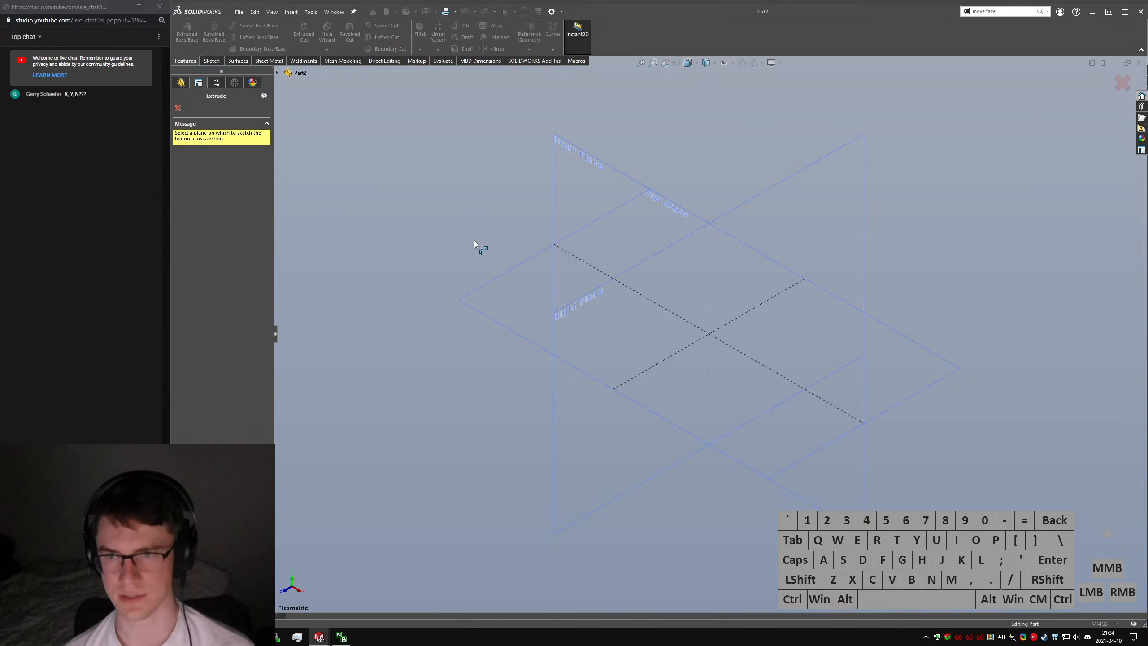
pyautogui.click(816, 205)
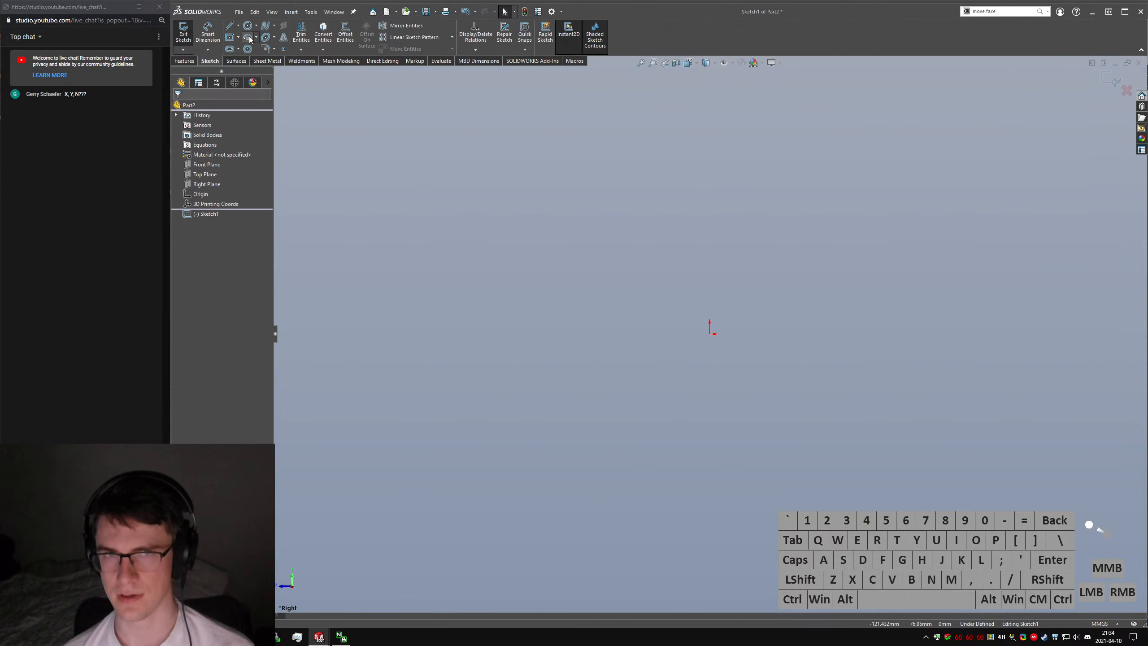
pyautogui.click(183, 32)
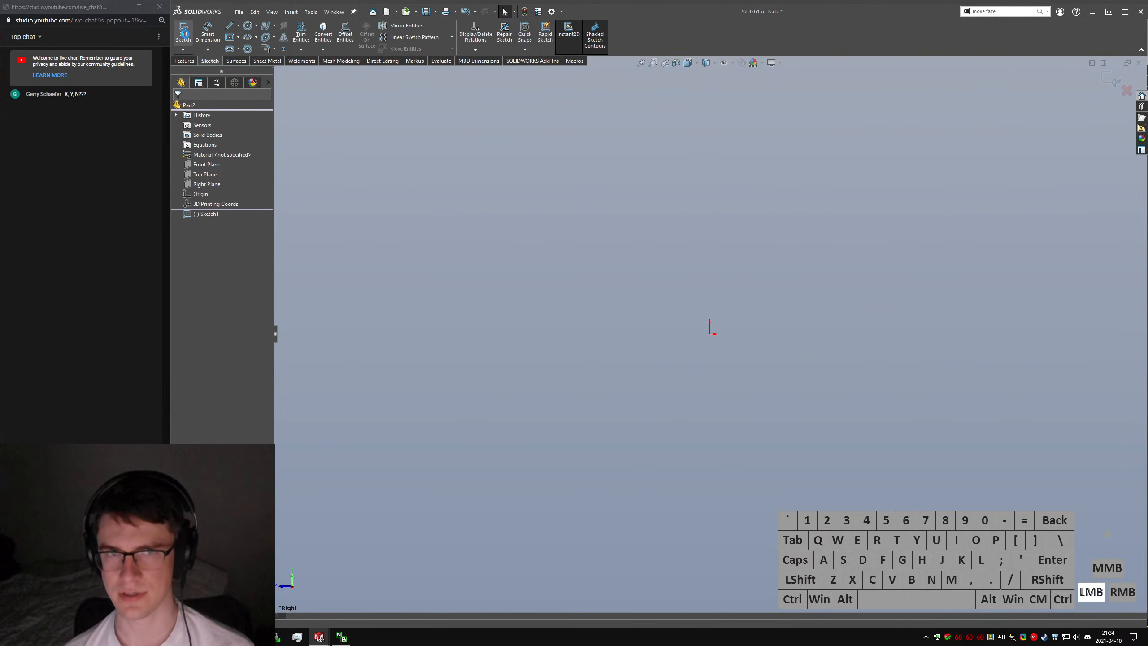
pyautogui.click(723, 241)
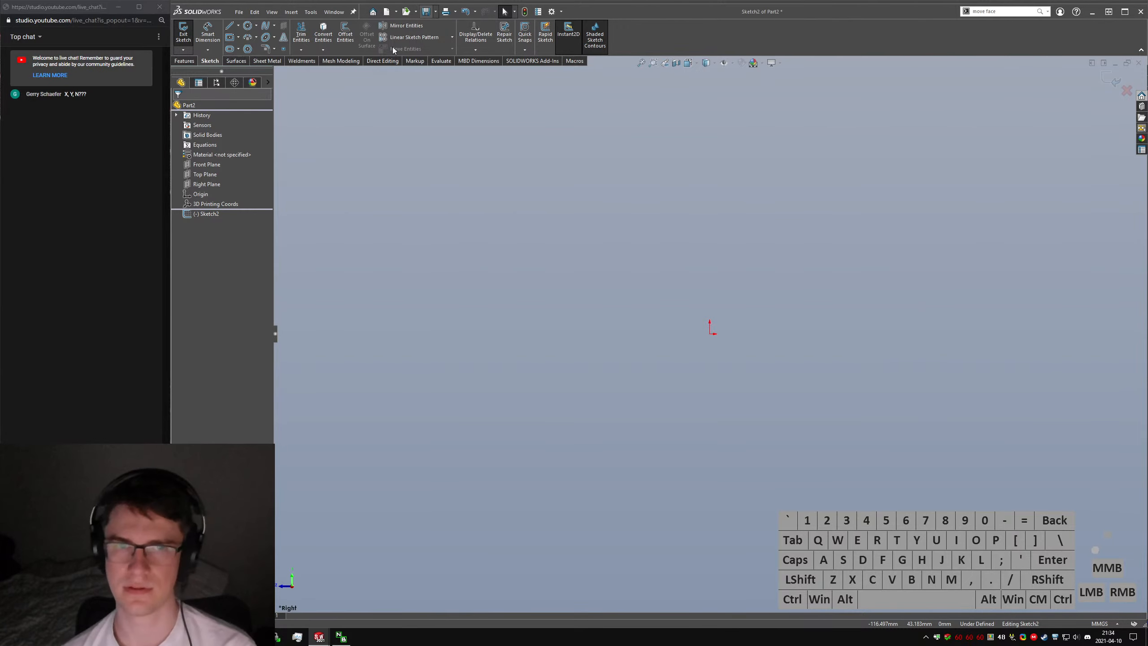
pyautogui.click(183, 33)
# Bring the Key Tray part back and view both shelves and the clip in isometric and from the front.
pyautogui.hotkey('ctrl', 'Tab')
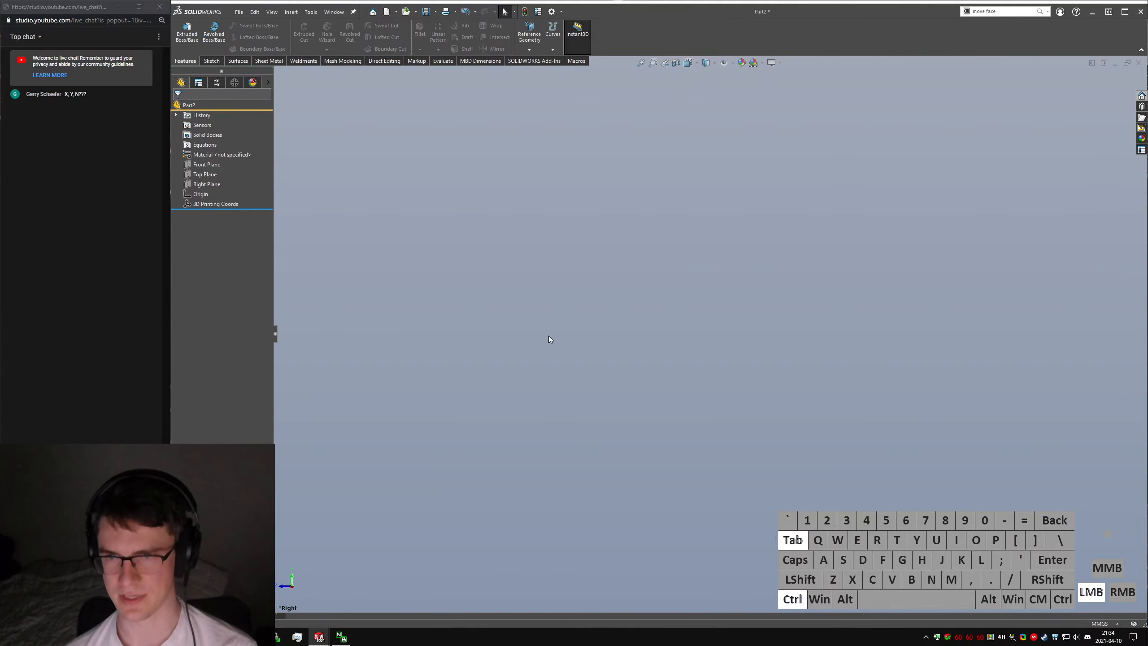
pyautogui.click(610, 332)
pyautogui.hotkey('ctrl', '7')
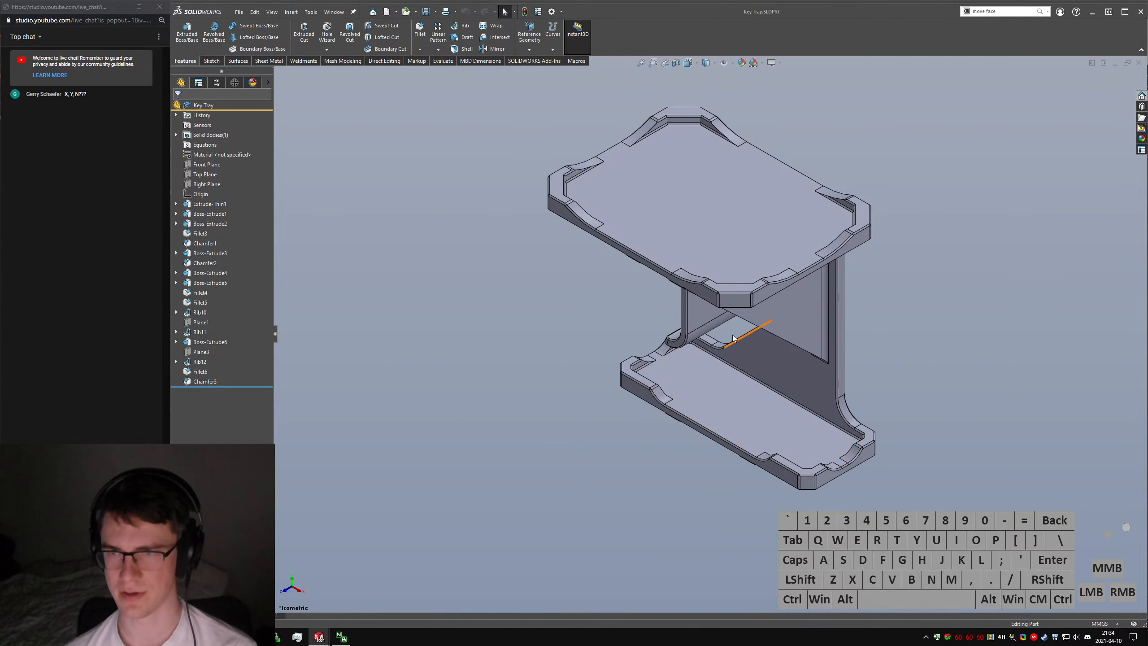
pyautogui.moveTo(763, 340); pyautogui.dragTo(744, 267, button='middle')
pyautogui.click(833, 306)
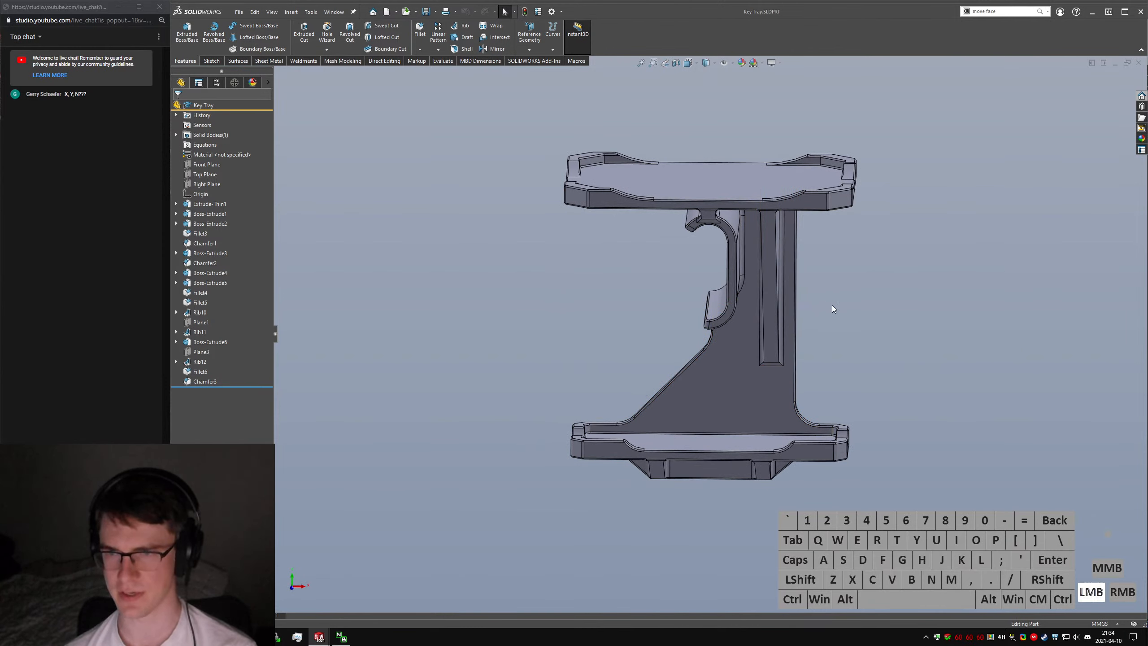
# Examine the Key Tray's clip and the ribs beneath its shelves up close, then restore the isometric view.
pyautogui.hotkey('ctrl', 'Tab')
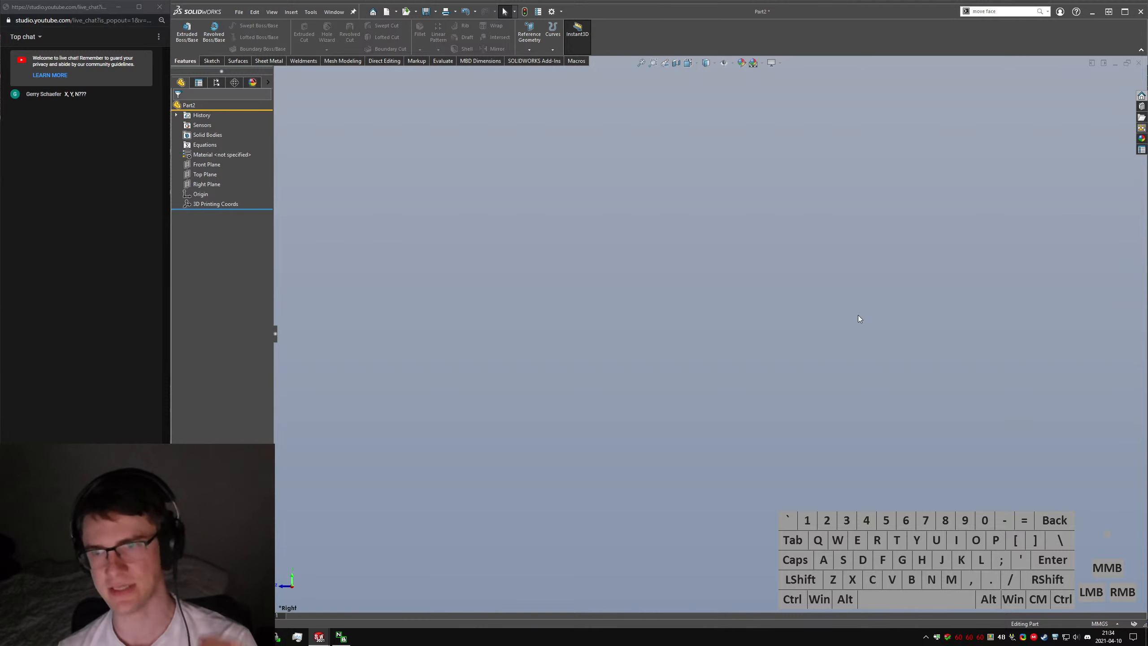
pyautogui.hotkey('ctrl', 'Tab')
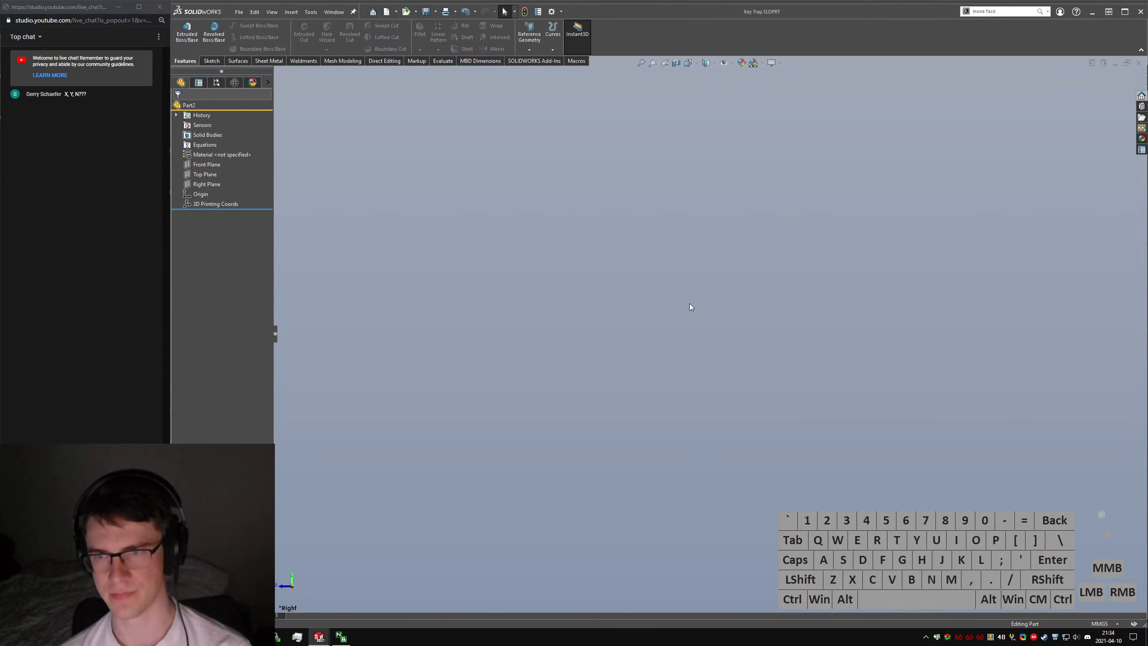
pyautogui.moveTo(689, 304)
pyautogui.mouseDown(button='middle')
pyautogui.moveTo(526, 553)
pyautogui.moveTo(528, 400)
pyautogui.moveTo(678, 323)
pyautogui.mouseUp(button='middle')
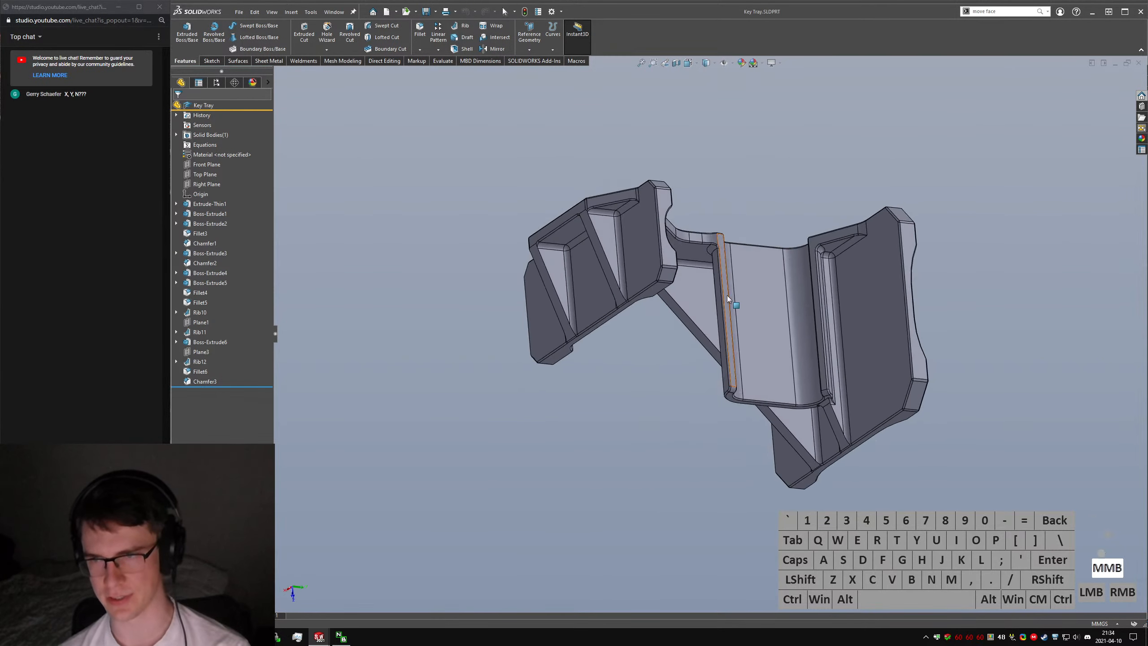
pyautogui.scroll(-5, 769, 294)
pyautogui.moveTo(775, 280); pyautogui.dragTo(817, 290, button='middle')
pyautogui.scroll(-6, 818, 299)
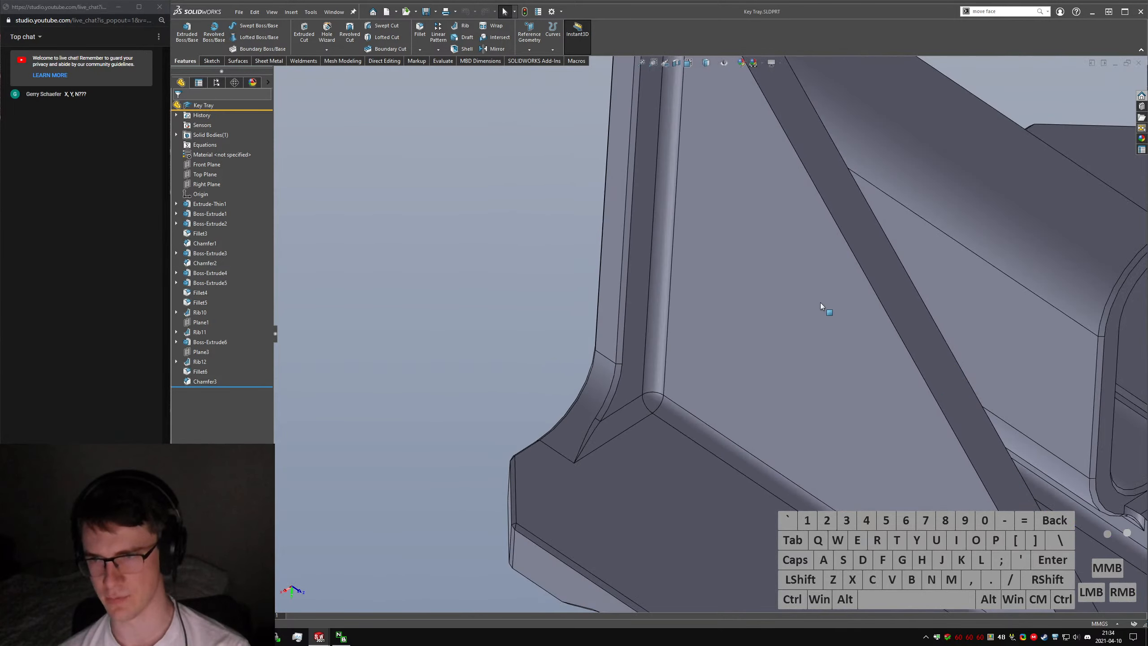
pyautogui.hotkey('ctrl', '7')
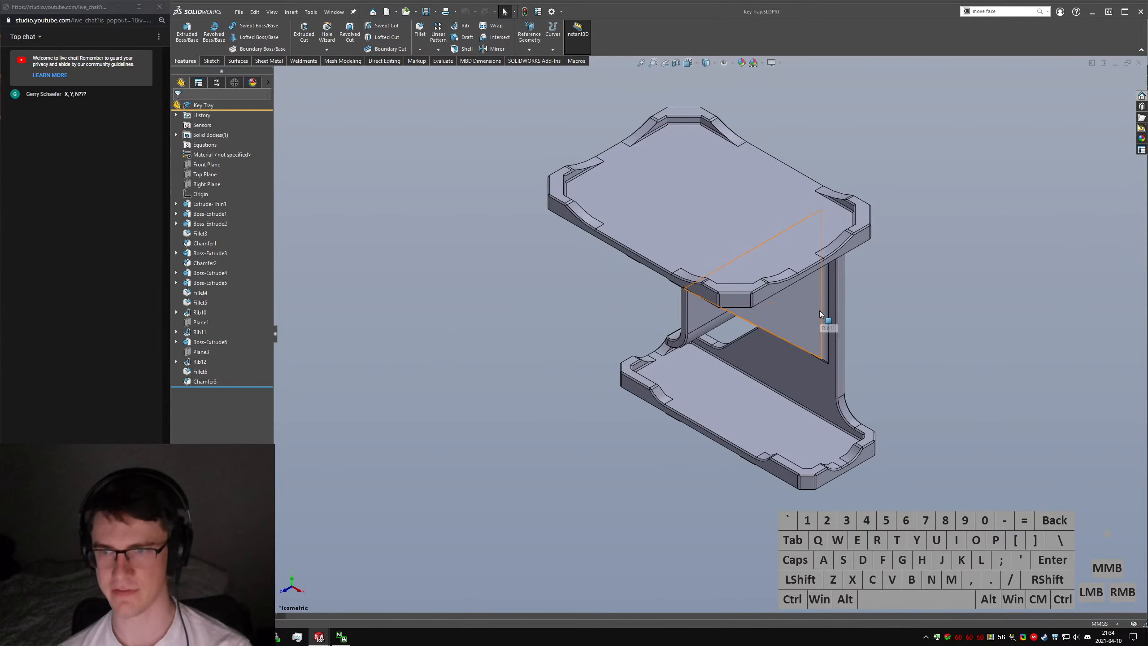
pyautogui.click(916, 240)
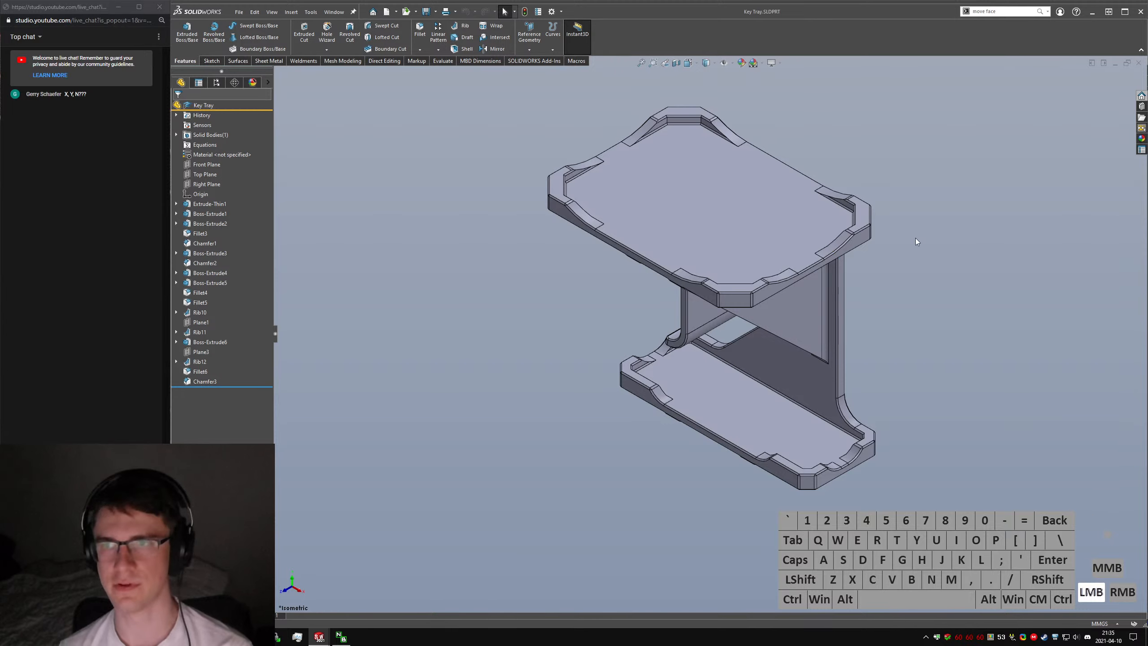
# Examine the raised corner walls of the Key Tray's upper shelf from above and restore the isometric view.
pyautogui.hotkey('ctrl', 'Tab')
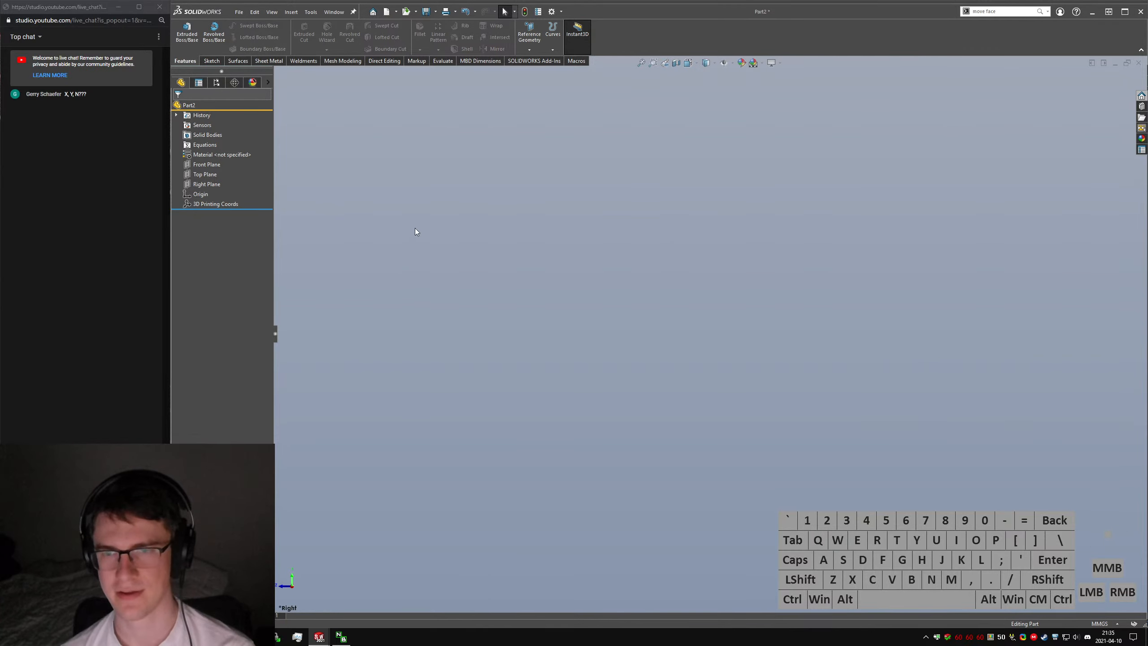
pyautogui.hotkey('ctrl', 'Tab')
pyautogui.scroll(-5, 687, 113)
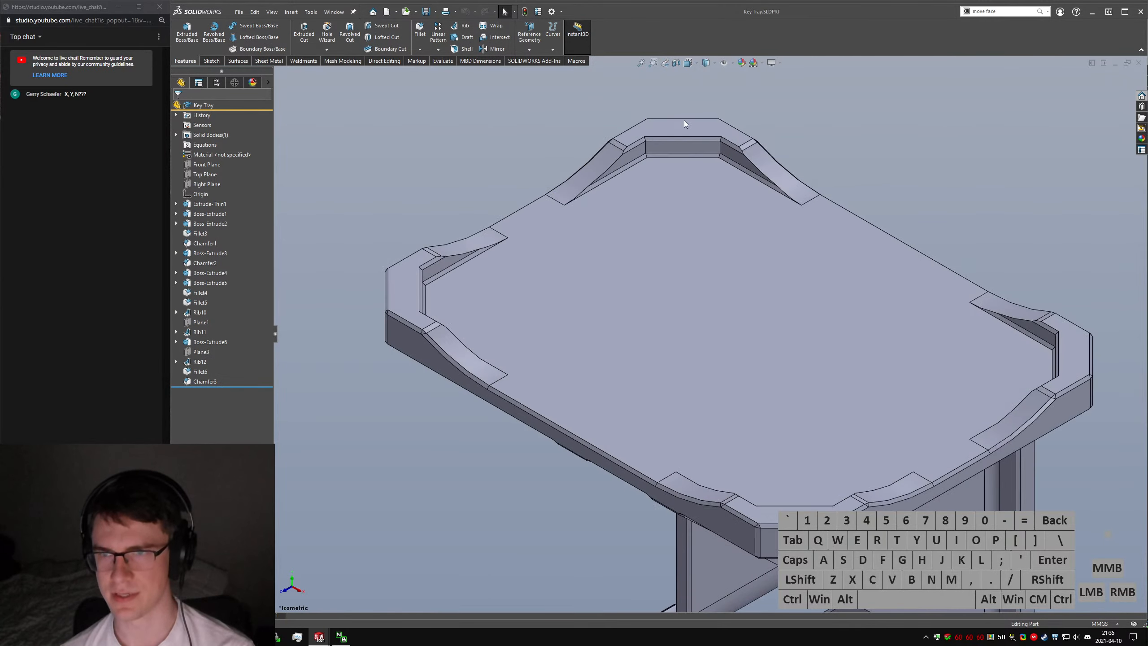
pyautogui.moveTo(684, 123); pyautogui.dragTo(708, 248, button='middle')
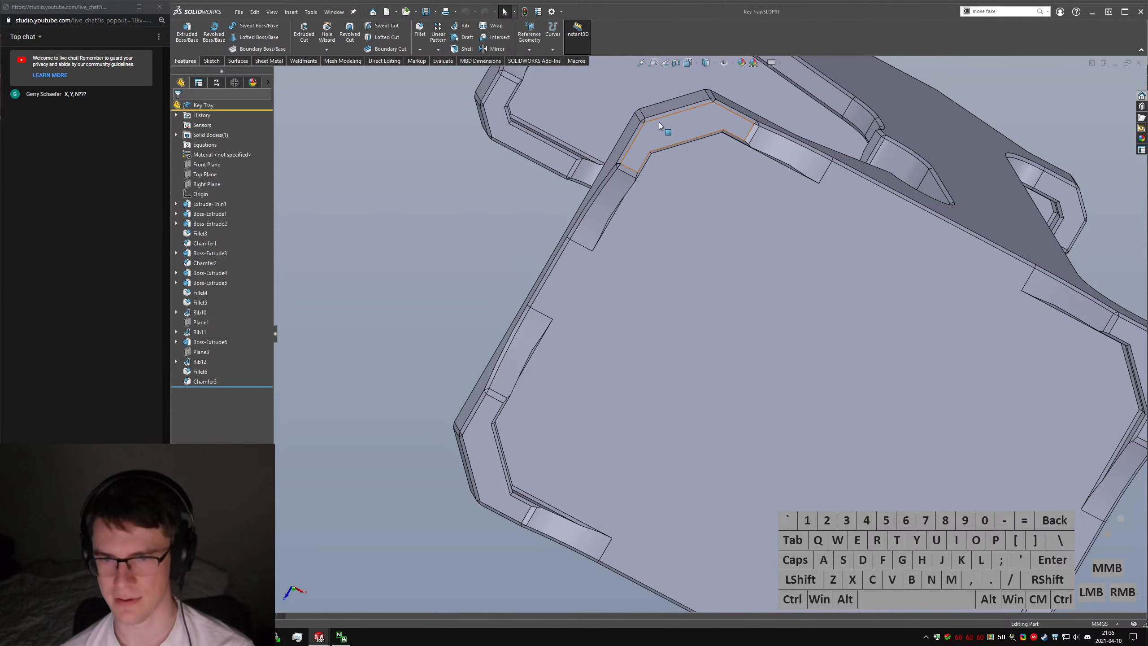
pyautogui.scroll(6, 752, 286)
pyautogui.scroll(-4, 752, 286)
pyautogui.moveTo(750, 289); pyautogui.dragTo(816, 264, button='middle')
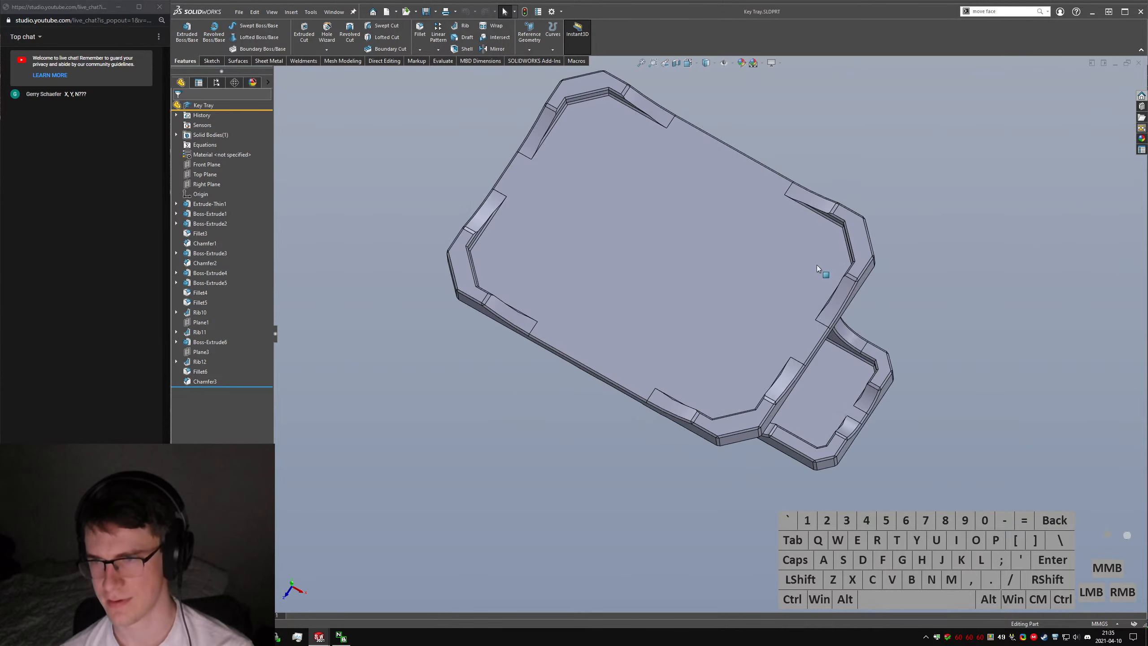
pyautogui.click(942, 255)
pyautogui.hotkey('ctrl', '7')
# In the new part, start a base extrude on the Right Plane and sketch a vertical centerpoint slot at the origin, about 39 mm wide and 59 mm between arc centres.
pyautogui.hotkey('ctrl', 'Tab')
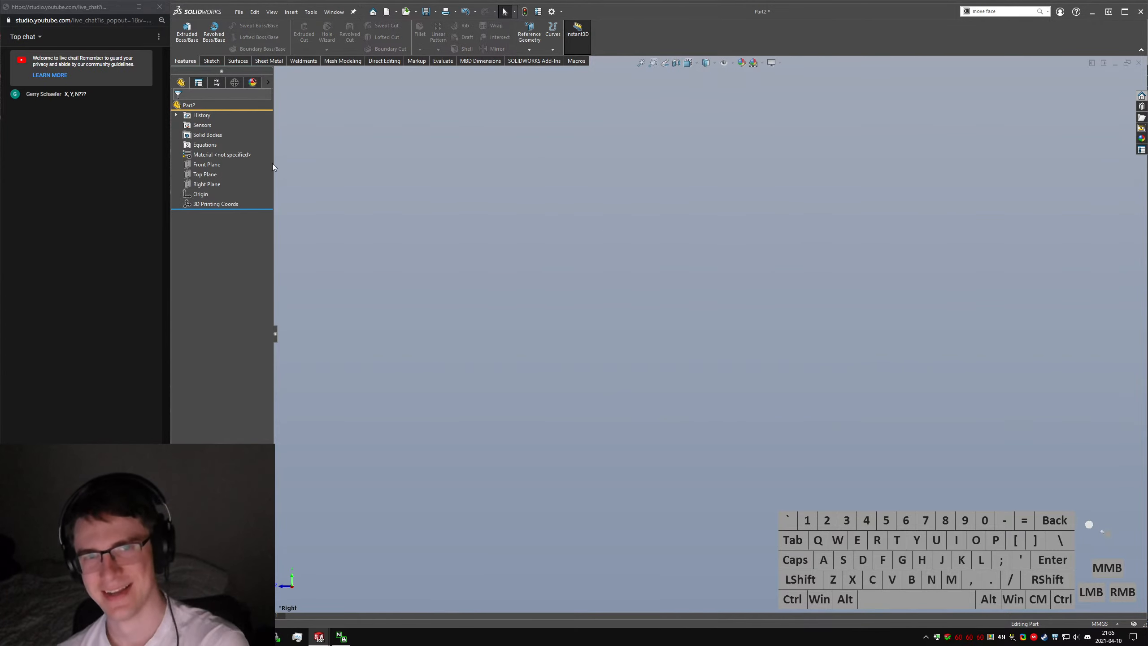
pyautogui.click(186, 32)
pyautogui.click(728, 213)
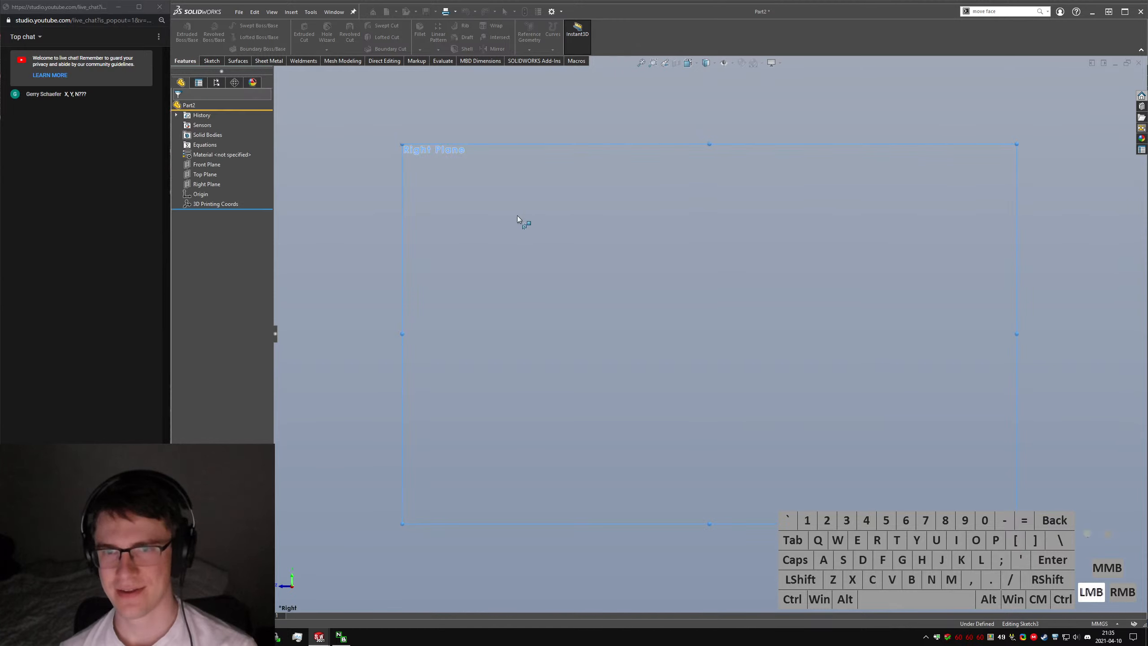
pyautogui.click(238, 49)
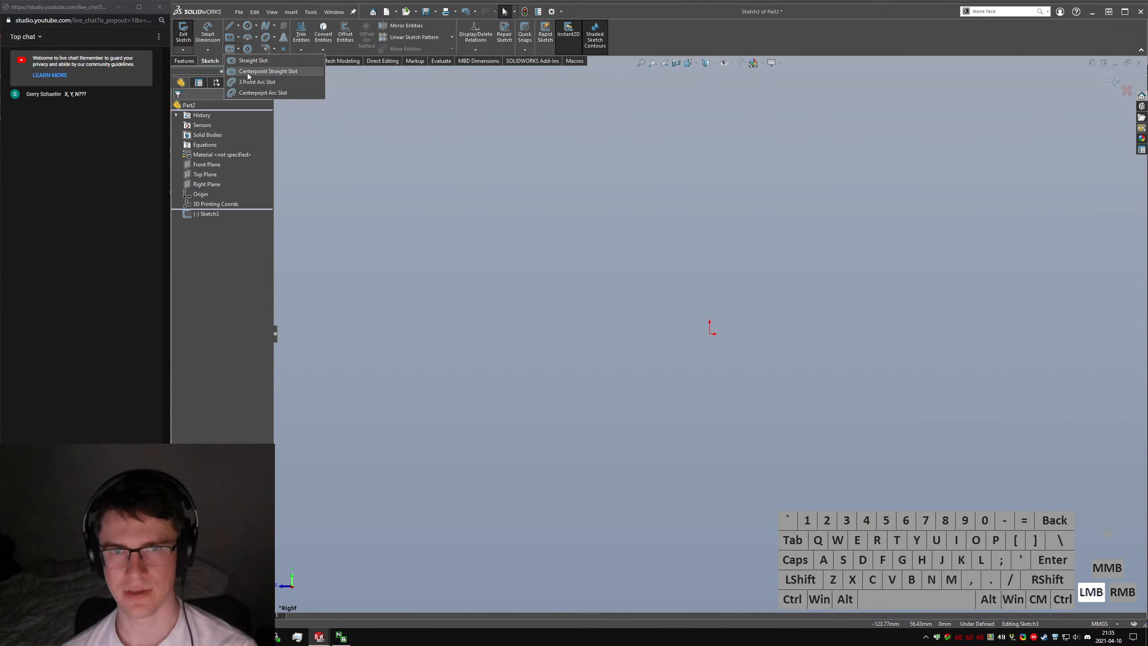
pyautogui.click(263, 71)
pyautogui.click(709, 334)
pyautogui.click(710, 232)
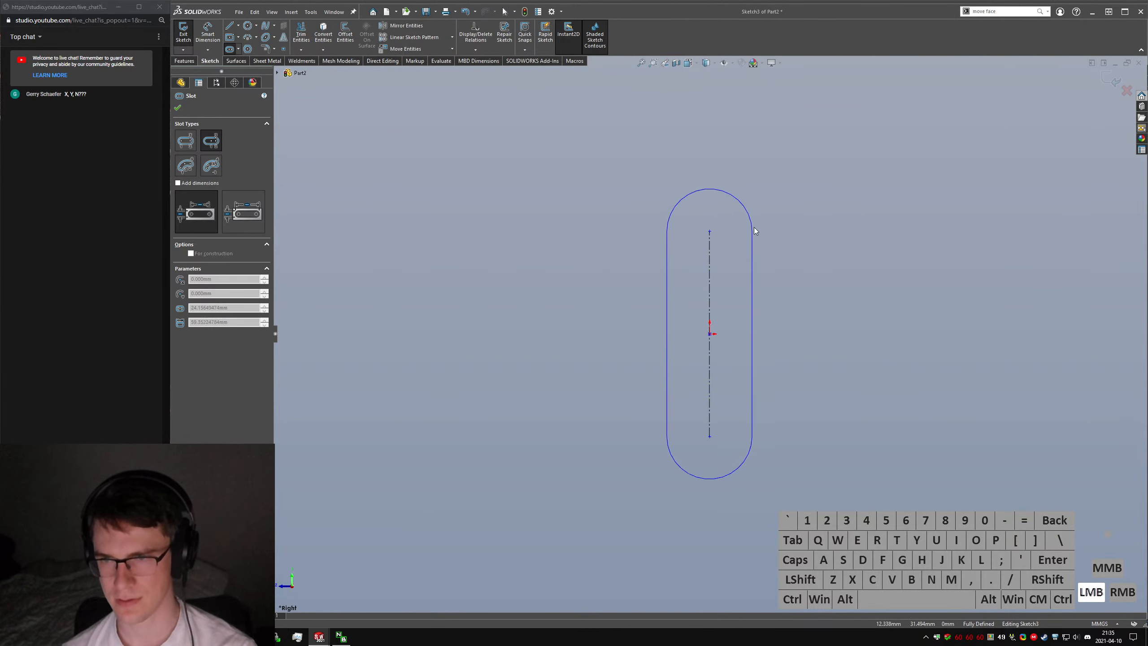
pyautogui.click(776, 253)
pyautogui.press('Escape')
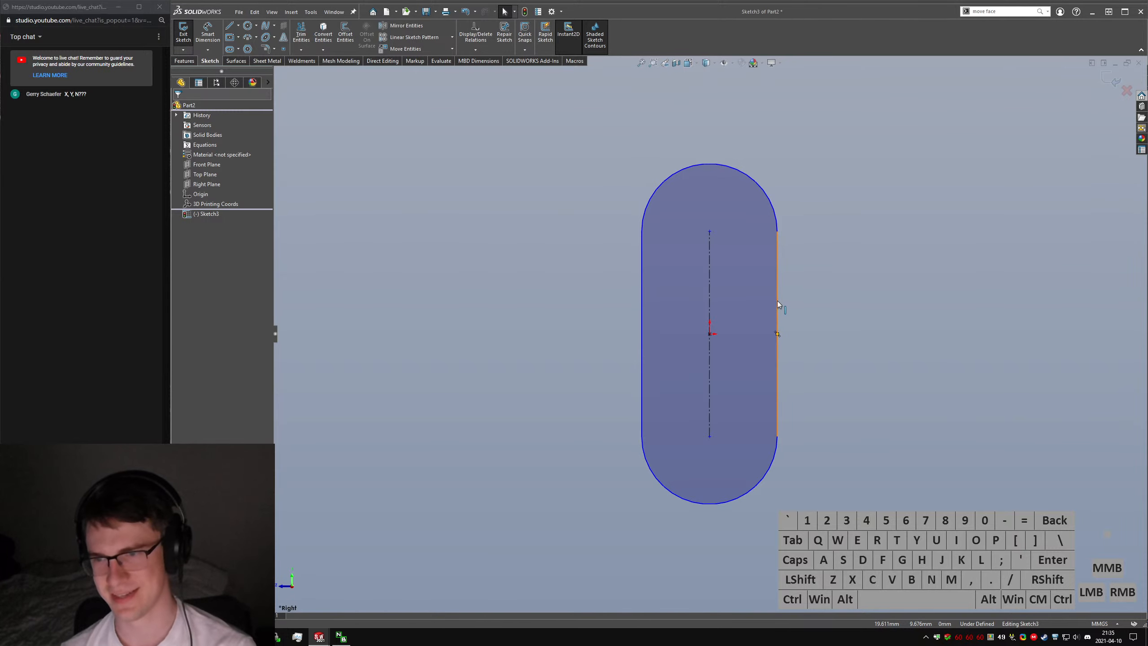
# Dimension the slot's overall height between the outermost points of its end arcs and set it to 40.4 mm.
pyautogui.moveTo(547, 197); pyautogui.dragTo(562, 138, button='right')
pyautogui.keyDown('shift'); pyautogui.click(708, 169); pyautogui.keyUp('shift')
pyautogui.keyDown('shift'); pyautogui.click(661, 479); pyautogui.keyUp('shift')
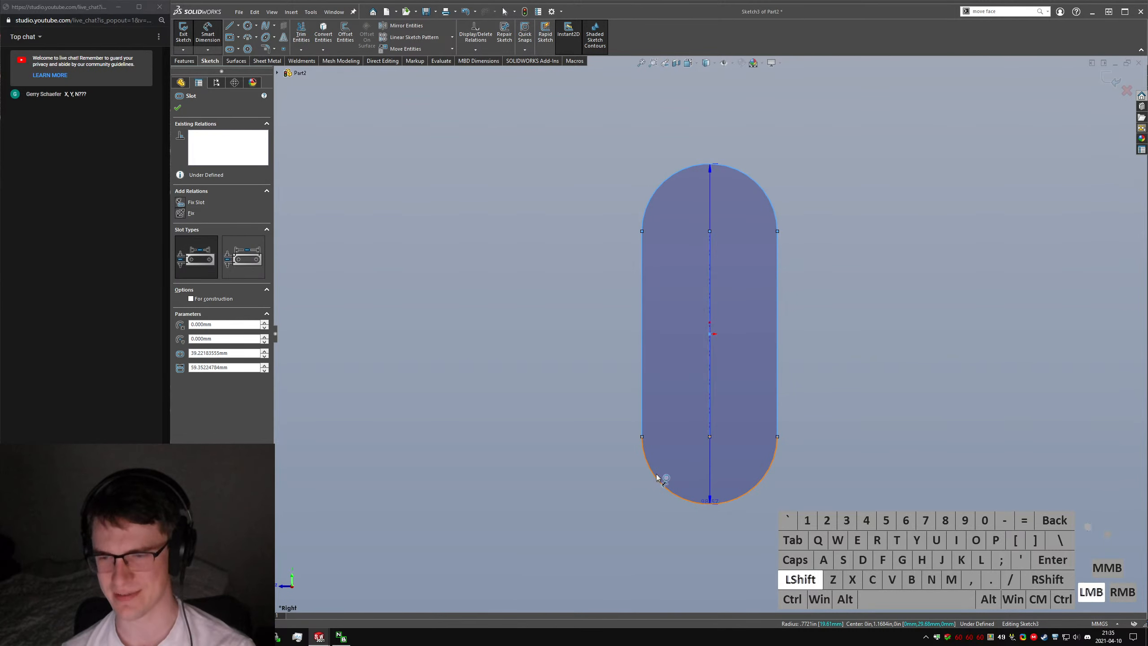
pyautogui.click(418, 359)
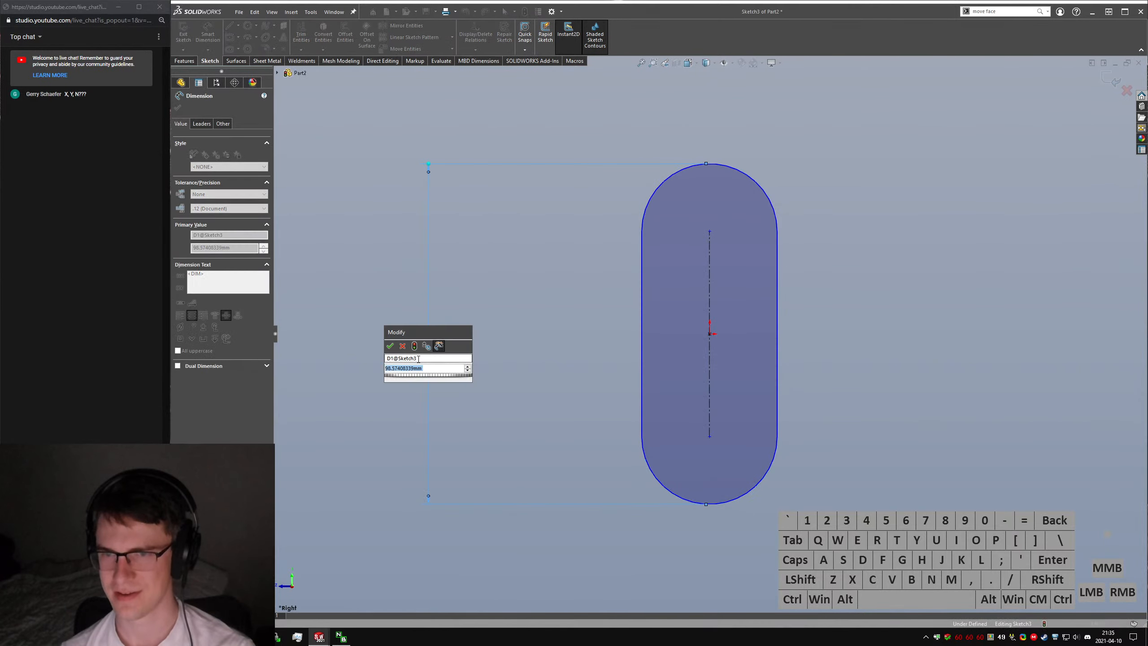
pyautogui.write('40.4')
pyautogui.press('Return')
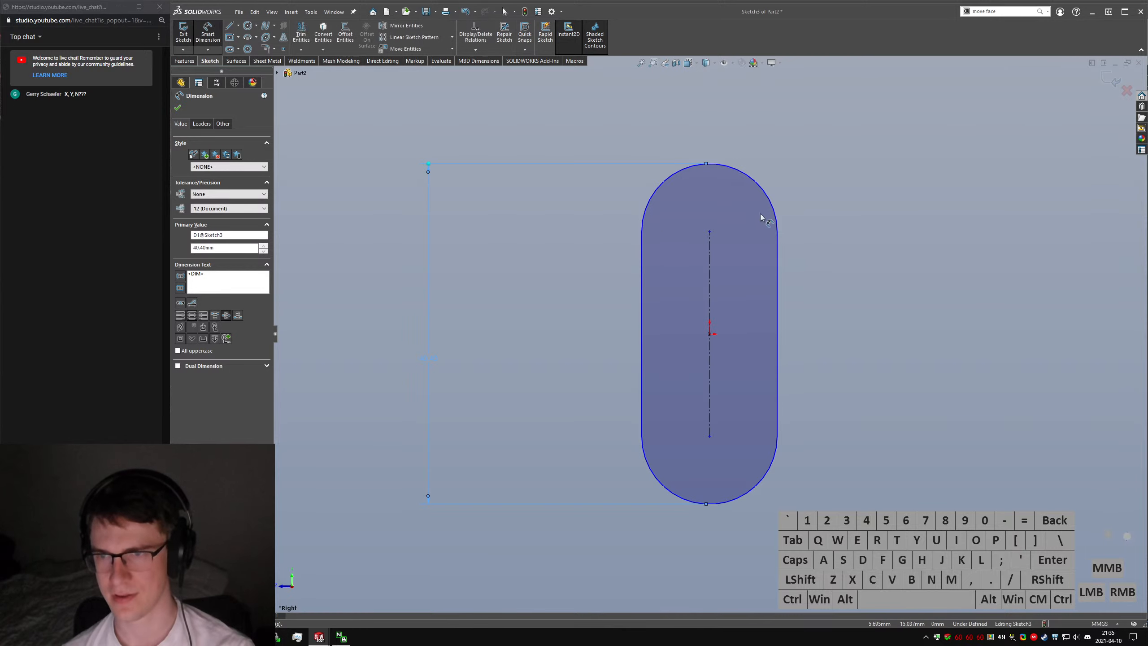
# Dimension the slot's width between its two straight sides and set it to 15.33 mm.
pyautogui.click(643, 235)
pyautogui.click(777, 250)
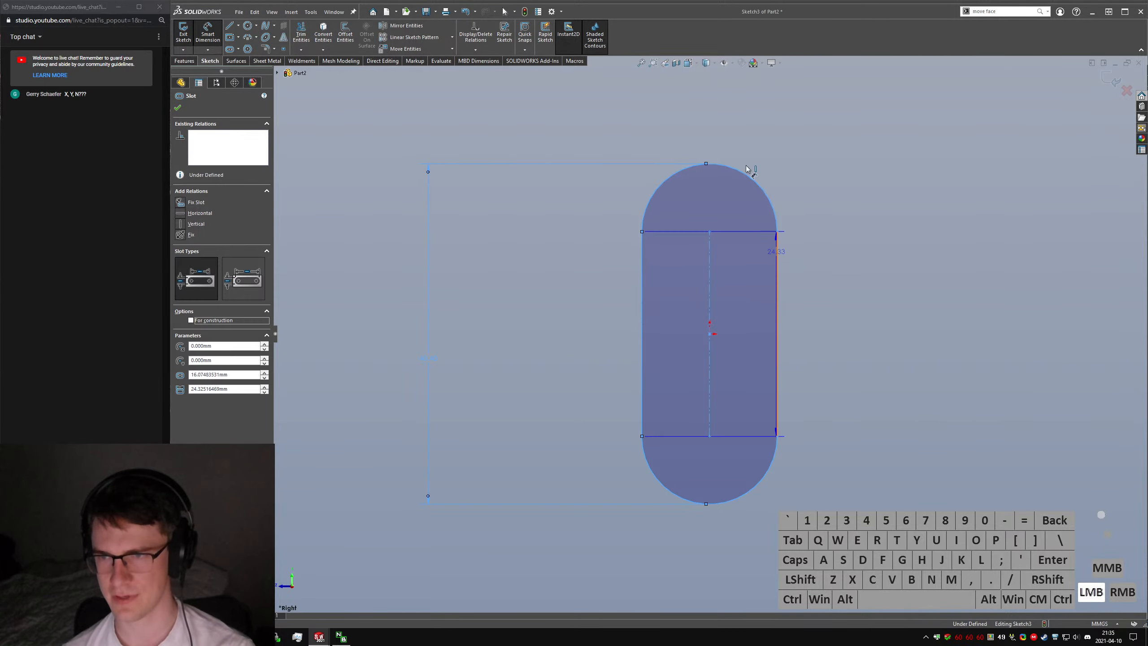
pyautogui.click(708, 119)
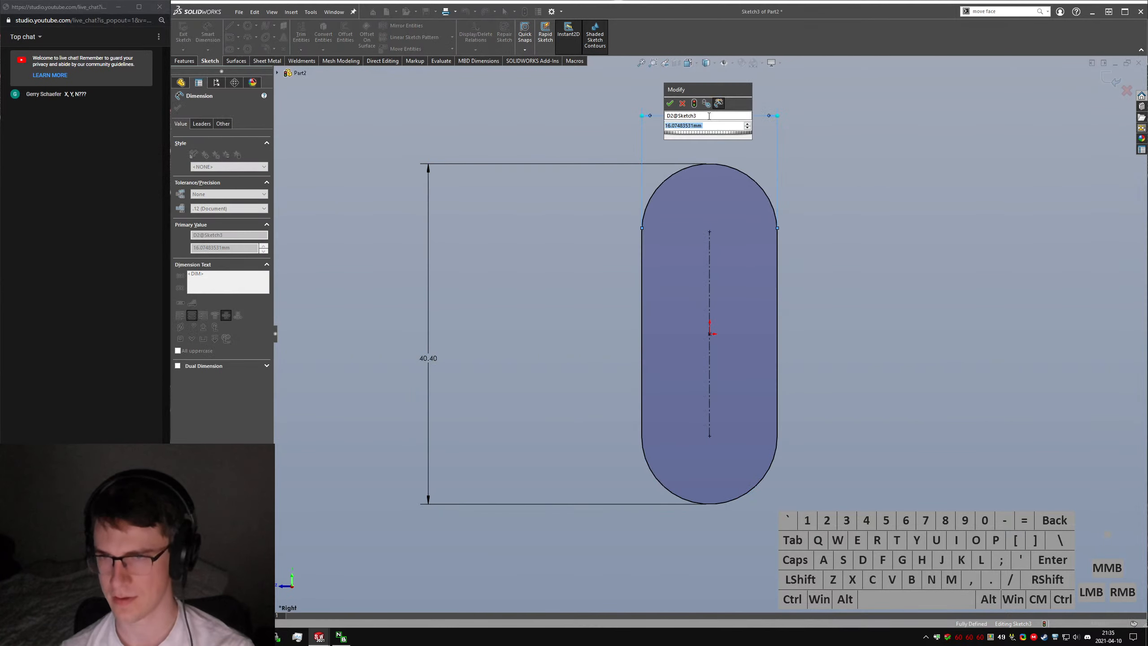
pyautogui.write('15.33')
pyautogui.press('Return')
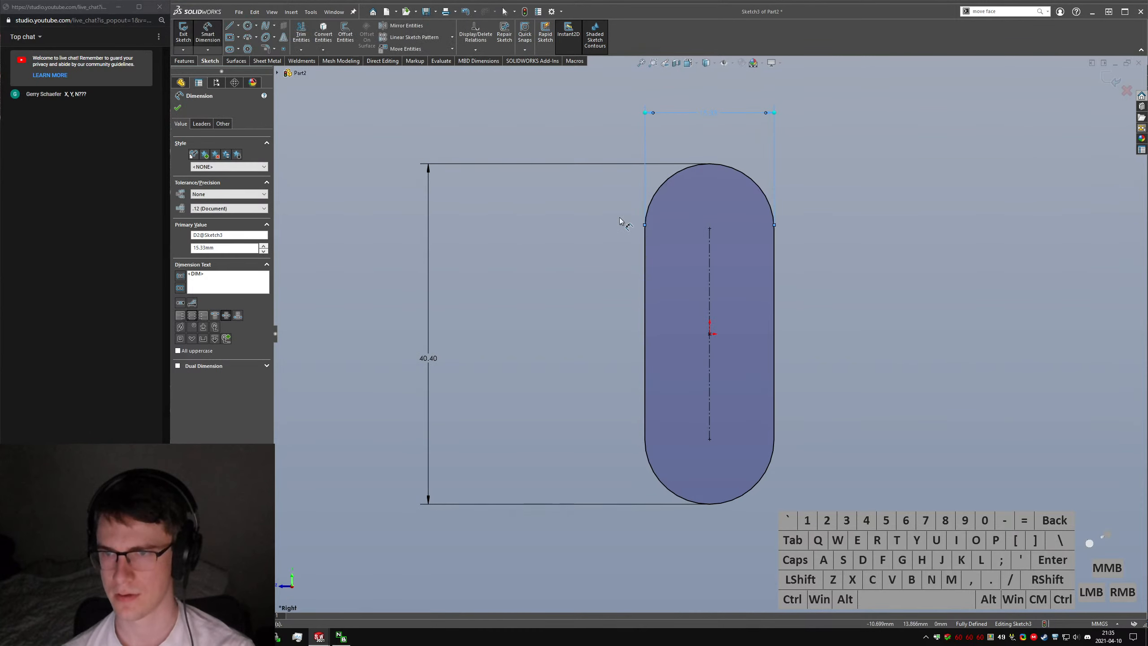
pyautogui.click(524, 202)
pyautogui.scroll(3, 667, 330)
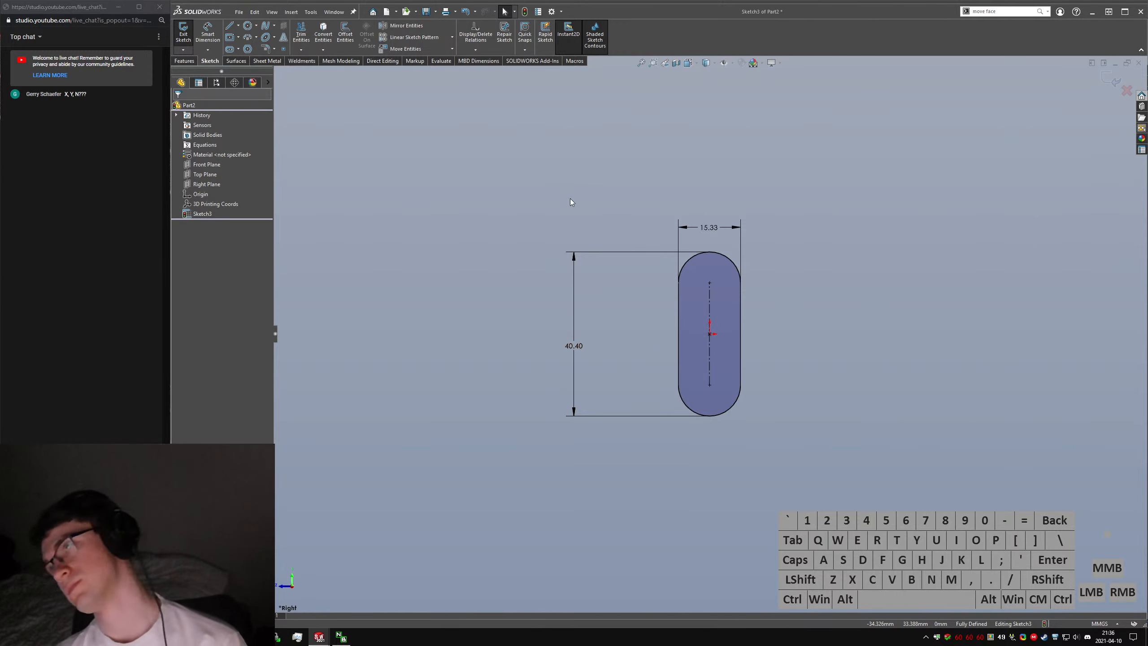
# Offset the slot outline outward by 3 mm with the full chain selected.
pyautogui.click(723, 290)
pyautogui.click(345, 34)
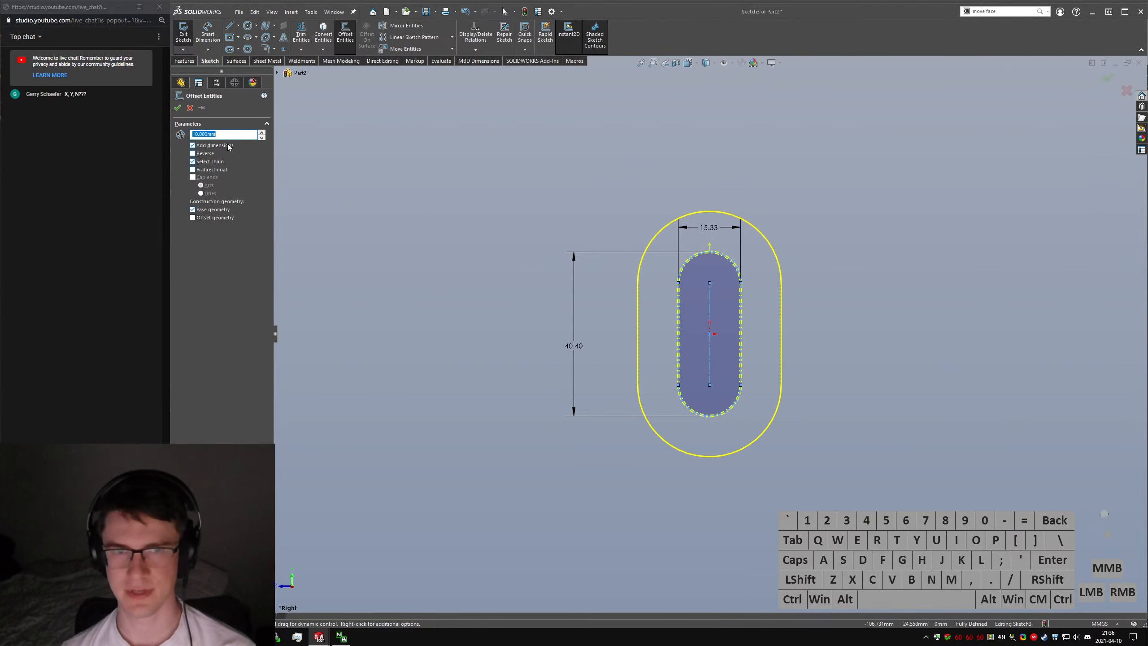
pyautogui.write('3')
pyautogui.press('Return')
pyautogui.click(179, 157)
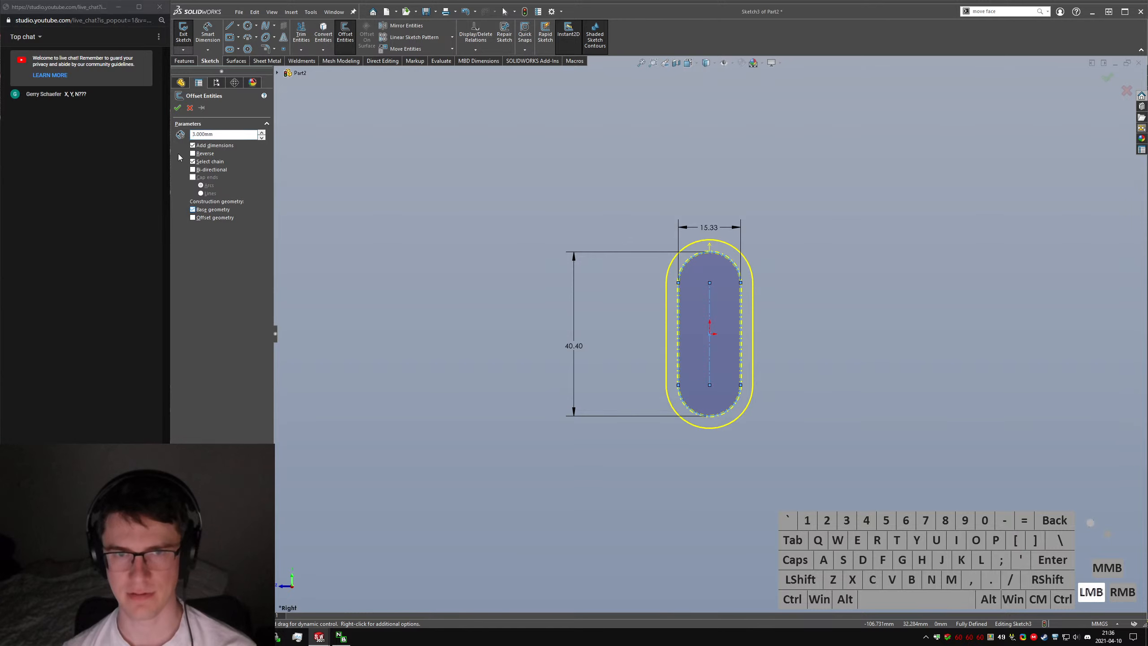
pyautogui.click(176, 111)
pyautogui.moveTo(984, 372); pyautogui.dragTo(685, 406, button='right')
pyautogui.click(688, 407)
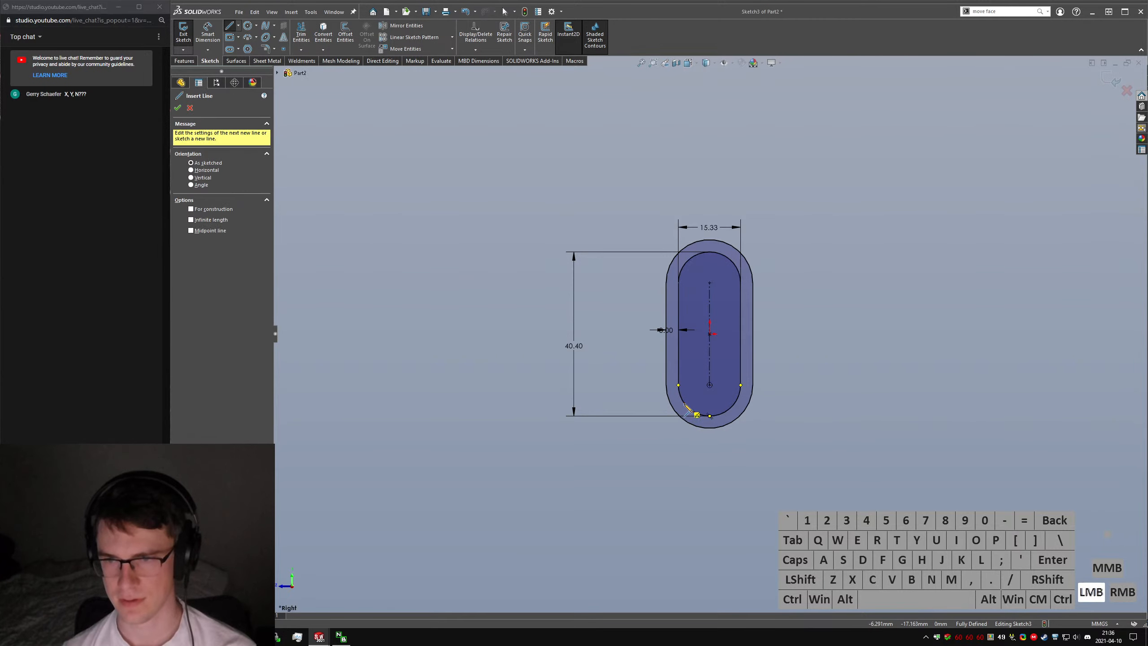
pyautogui.press('Escape')
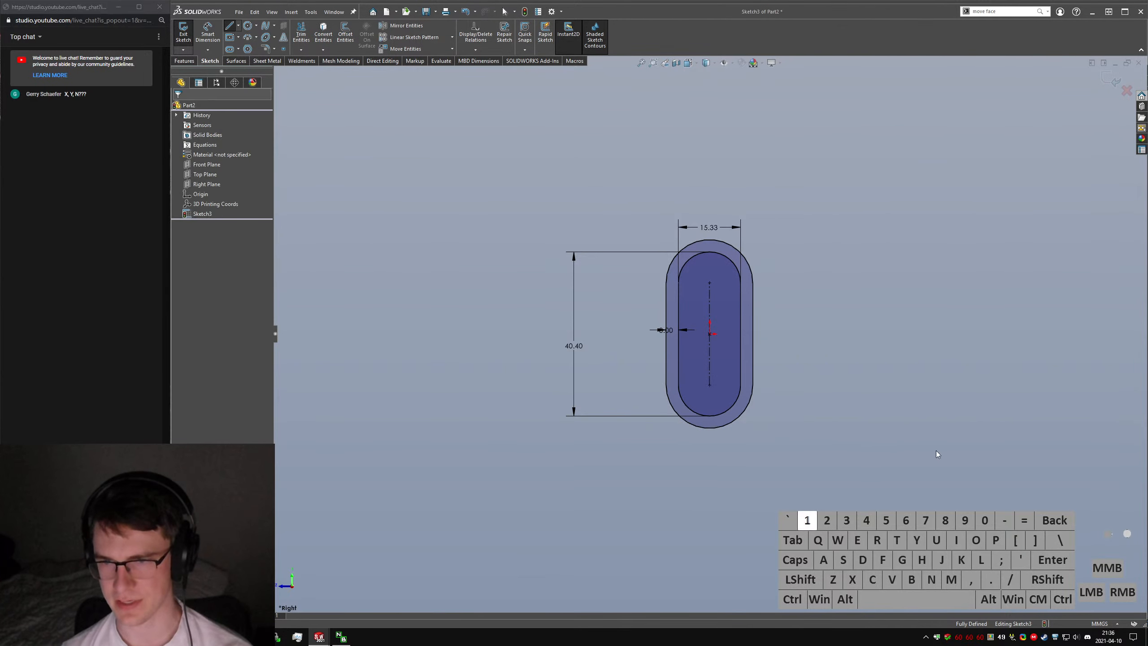
pyautogui.press('Escape')
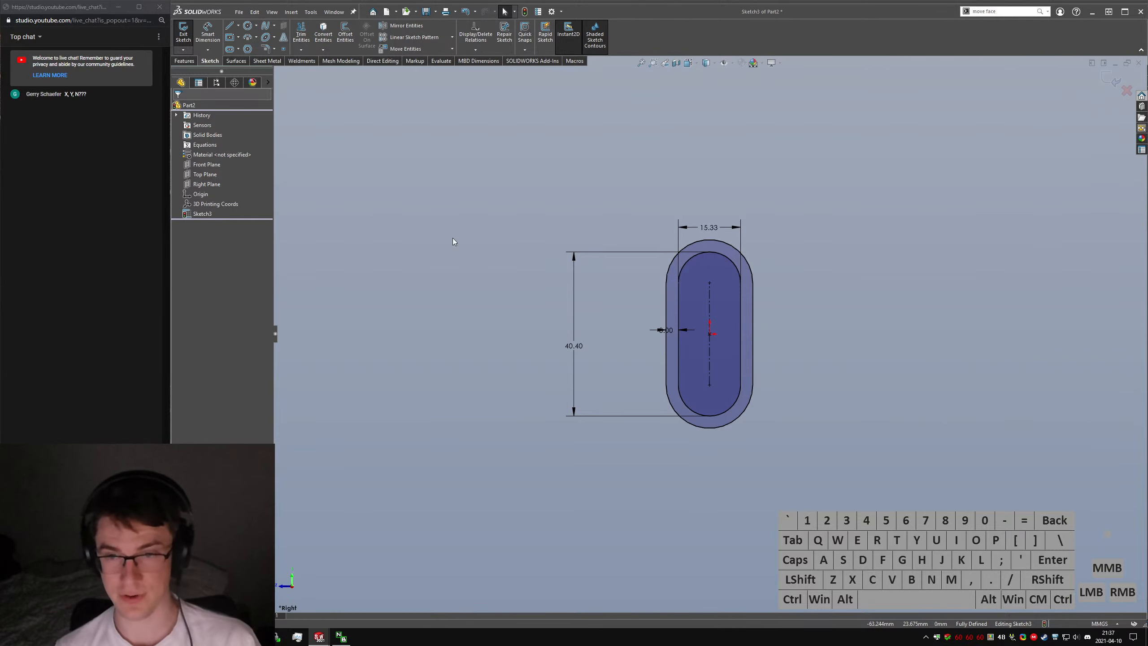
# Examine the Key Tray part's open clip from the side and above, then return to the slot sketch.
pyautogui.click(471, 264)
pyautogui.hotkey('ctrl', 'Tab')
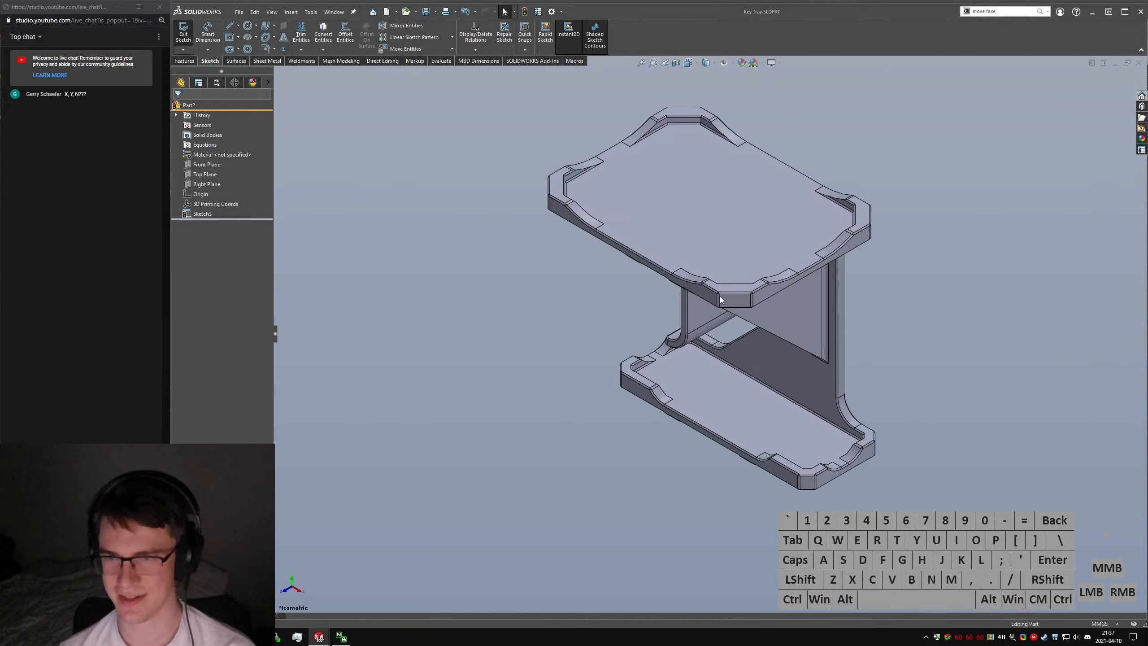
pyautogui.moveTo(540, 280); pyautogui.dragTo(724, 312, button='middle')
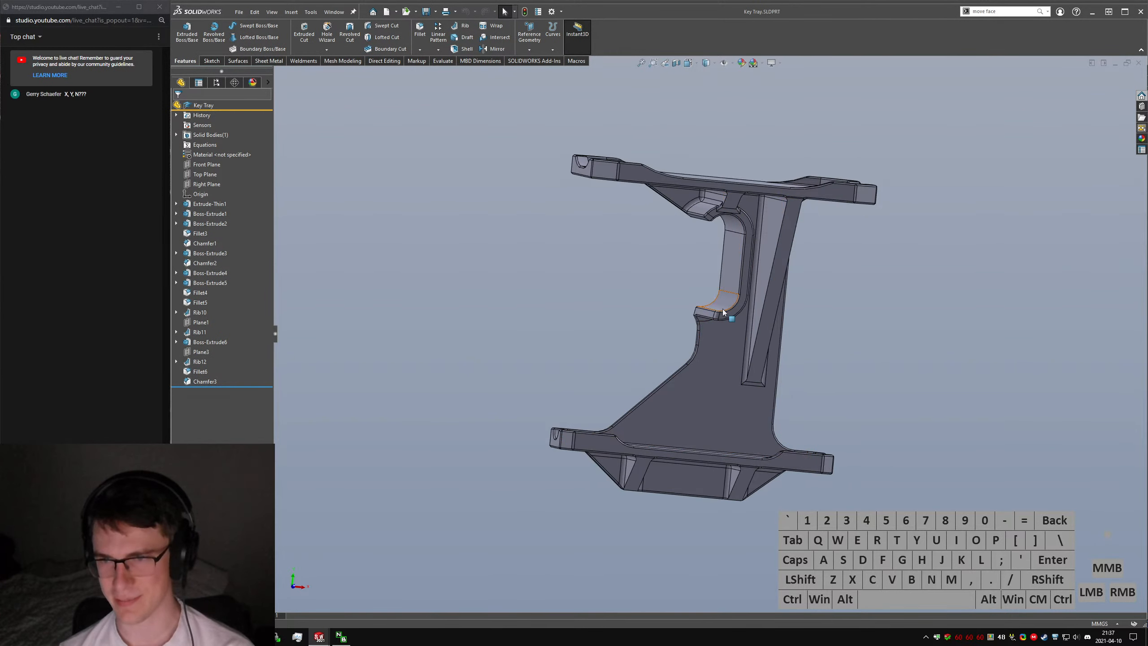
pyautogui.moveTo(681, 438); pyautogui.dragTo(671, 471, button='middle')
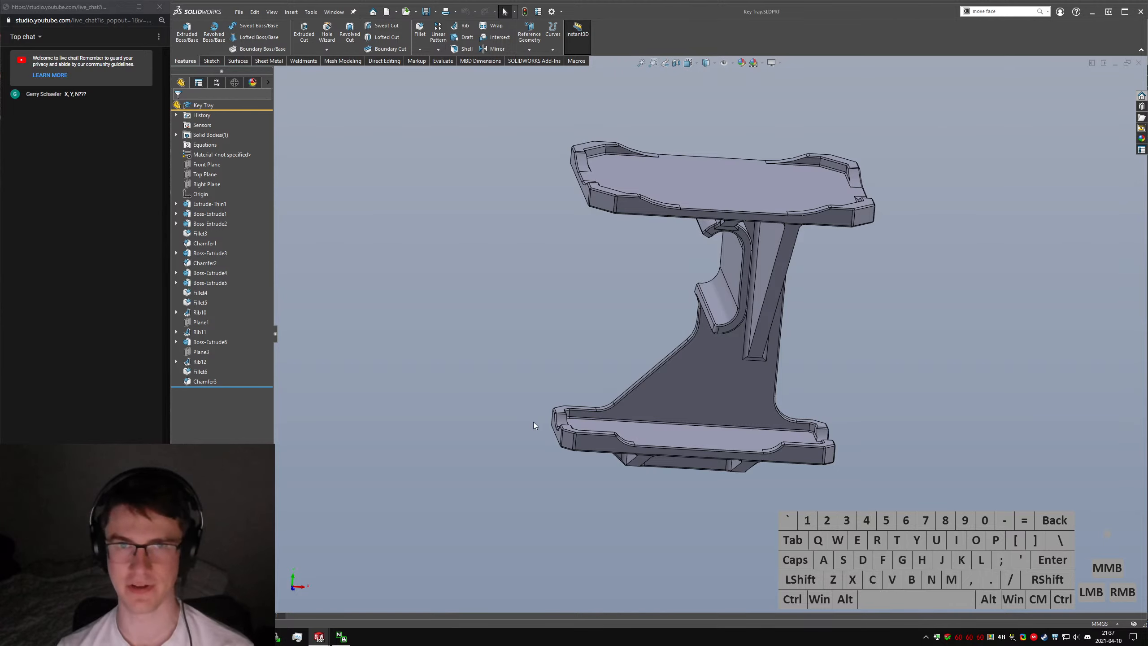
pyautogui.hotkey('ctrl', 'Tab')
pyautogui.click(463, 286)
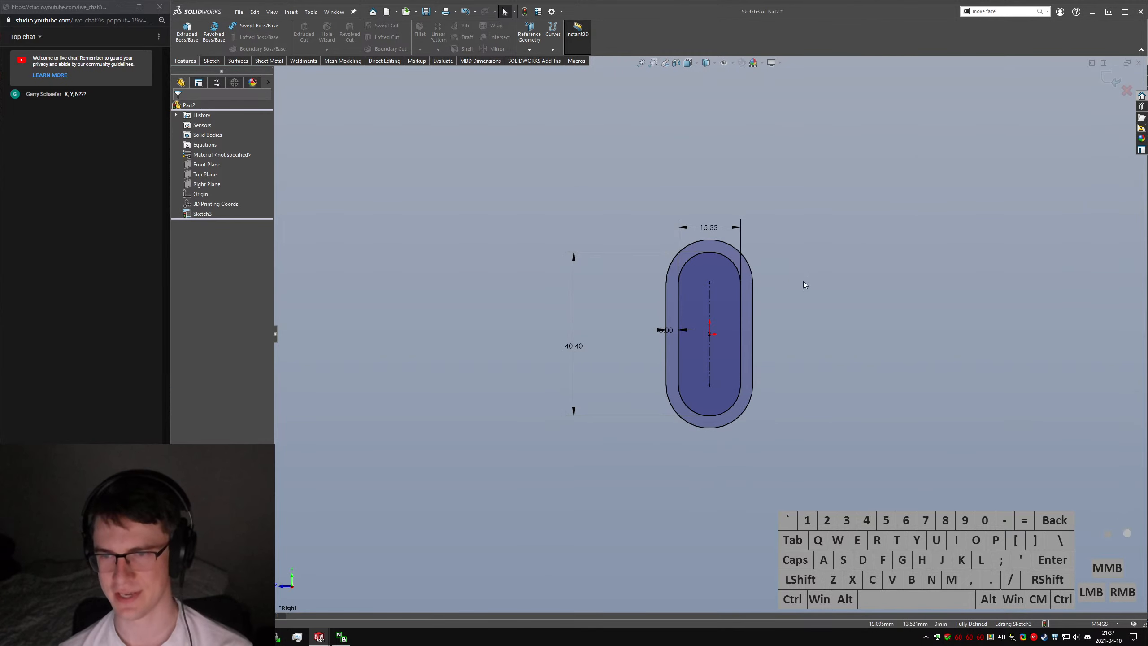
pyautogui.moveTo(793, 352); pyautogui.dragTo(695, 372, button='right')
pyautogui.scroll(-4, 691, 381)
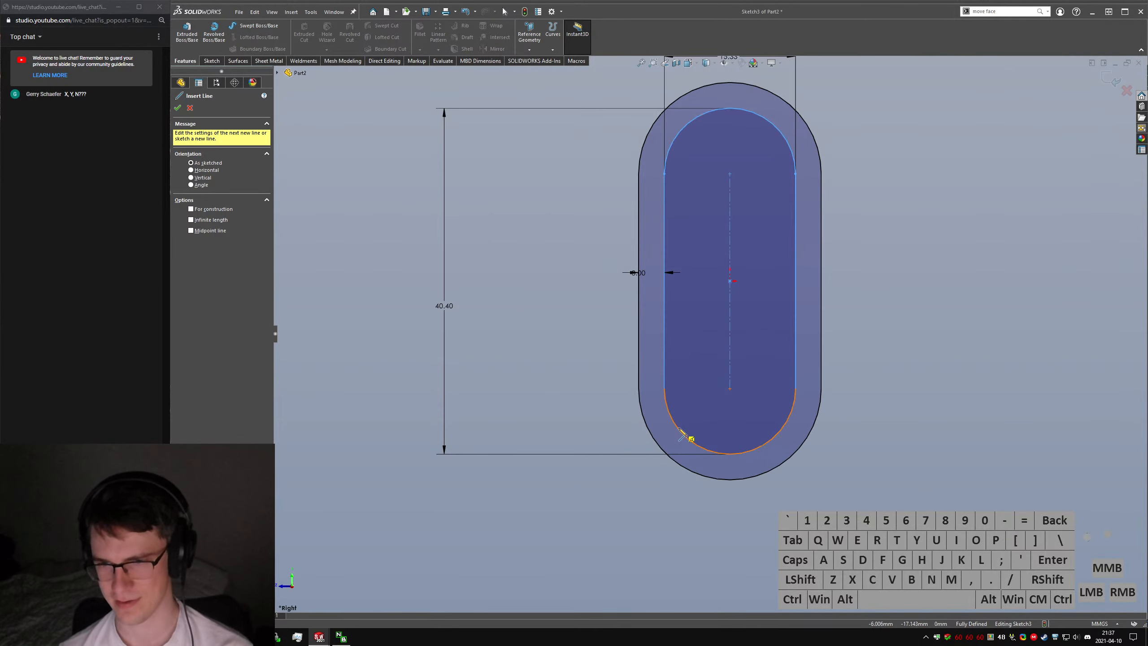
pyautogui.click(675, 427)
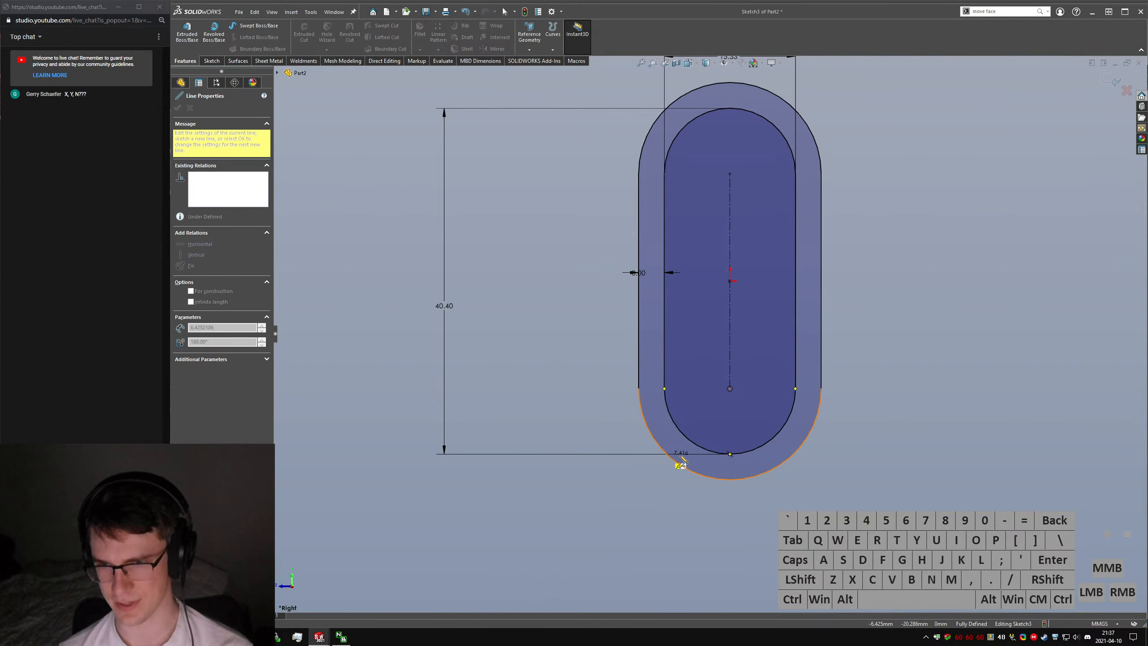
pyautogui.press('Escape')
# Draw one short line on each side across the lower curved wall, from the inner arc to the outer arc.
pyautogui.moveTo(795, 459); pyautogui.dragTo(694, 445, button='right')
pyautogui.scroll(-3, 693, 446)
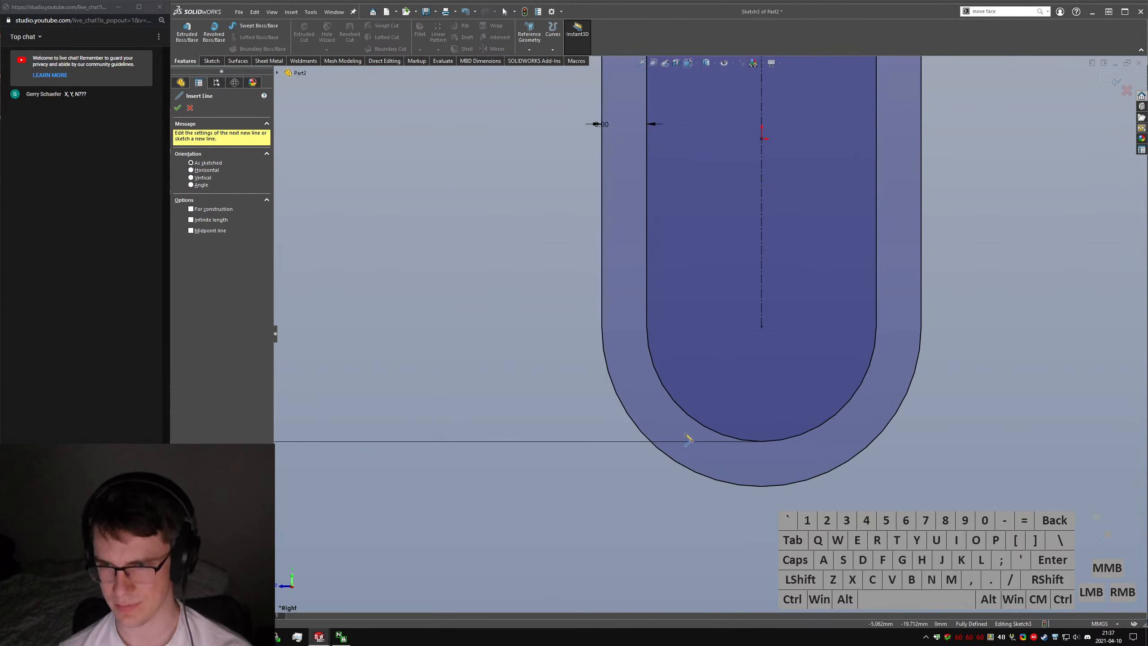
pyautogui.moveTo(688, 415); pyautogui.dragTo(656, 445)
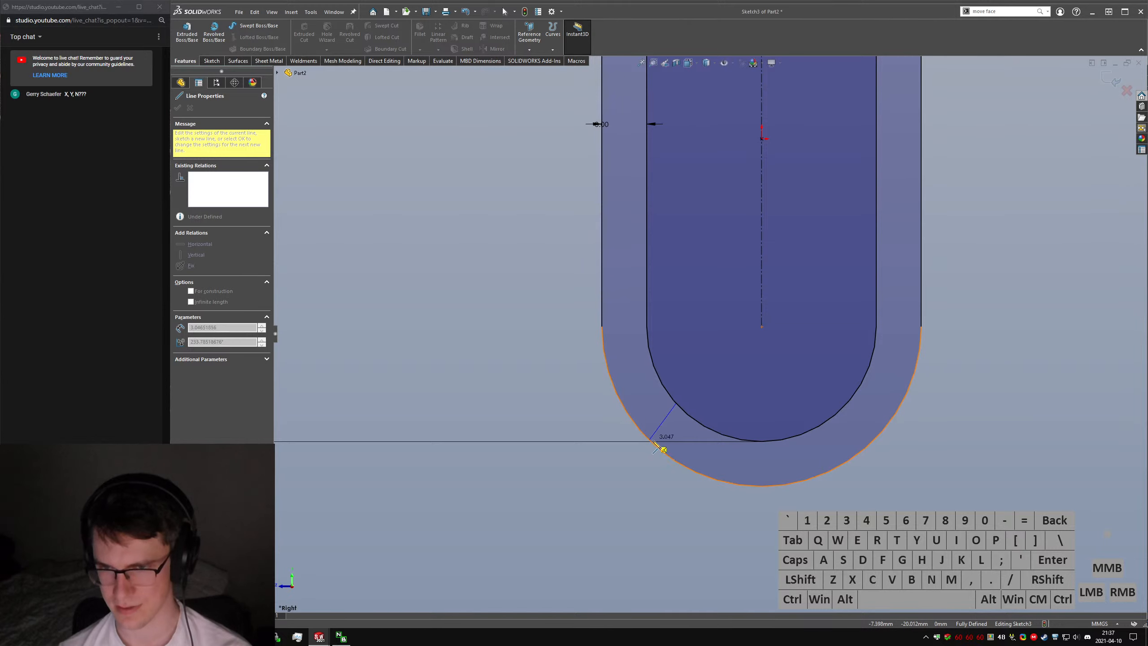
pyautogui.click(678, 464)
pyautogui.moveTo(926, 415); pyautogui.dragTo(881, 407, button='right')
pyautogui.moveTo(857, 388); pyautogui.dragTo(889, 424)
pyautogui.click(892, 417)
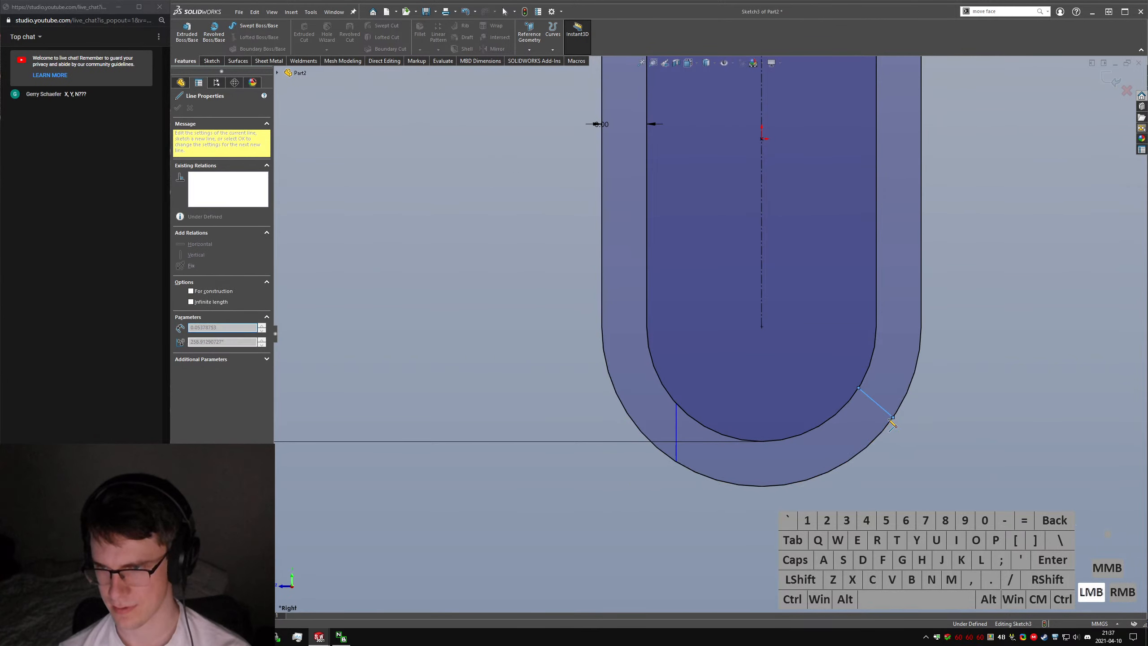
pyautogui.press('Escape')
# Make both short lines across the lower wall vertical and equal in length.
pyautogui.click(884, 411)
pyautogui.hotkey('ctrl', 'alt', 'v')
pyautogui.keyDown('ctrl'); pyautogui.click(678, 424); pyautogui.keyUp('ctrl')
pyautogui.hotkey('ctrl', 'alt', 'q')
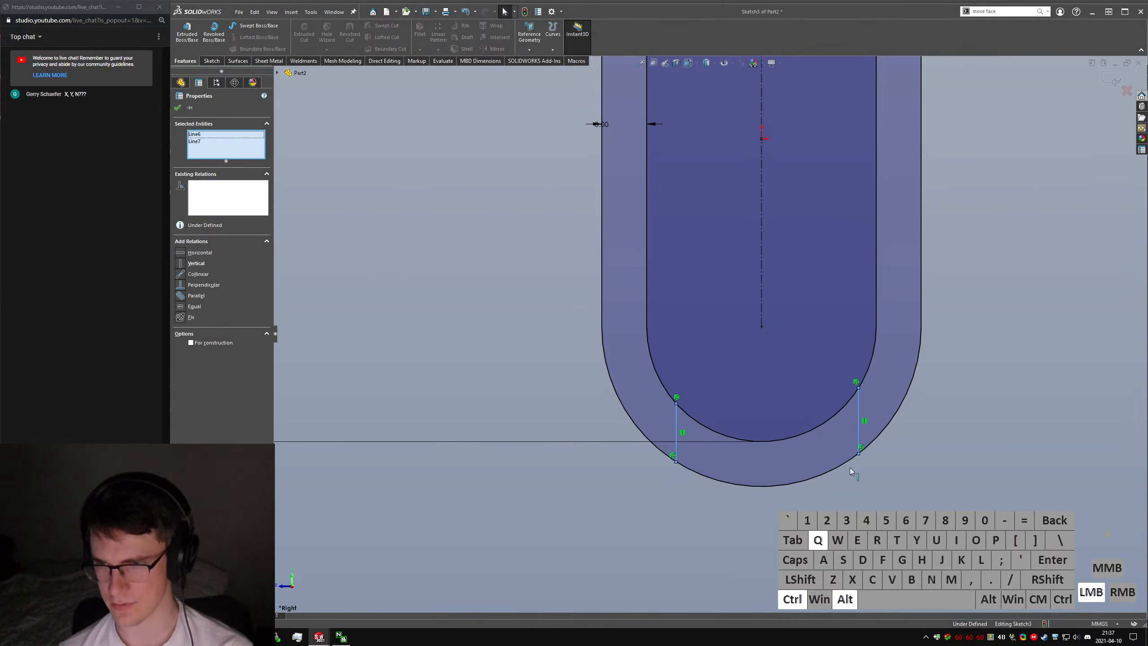
# Dimension the right short line horizontally from the slot's inner straight side and set the distance to 1 mm.
pyautogui.click(854, 420)
pyautogui.moveTo(858, 417); pyautogui.dragTo(858, 378, button='right')
pyautogui.click(847, 423)
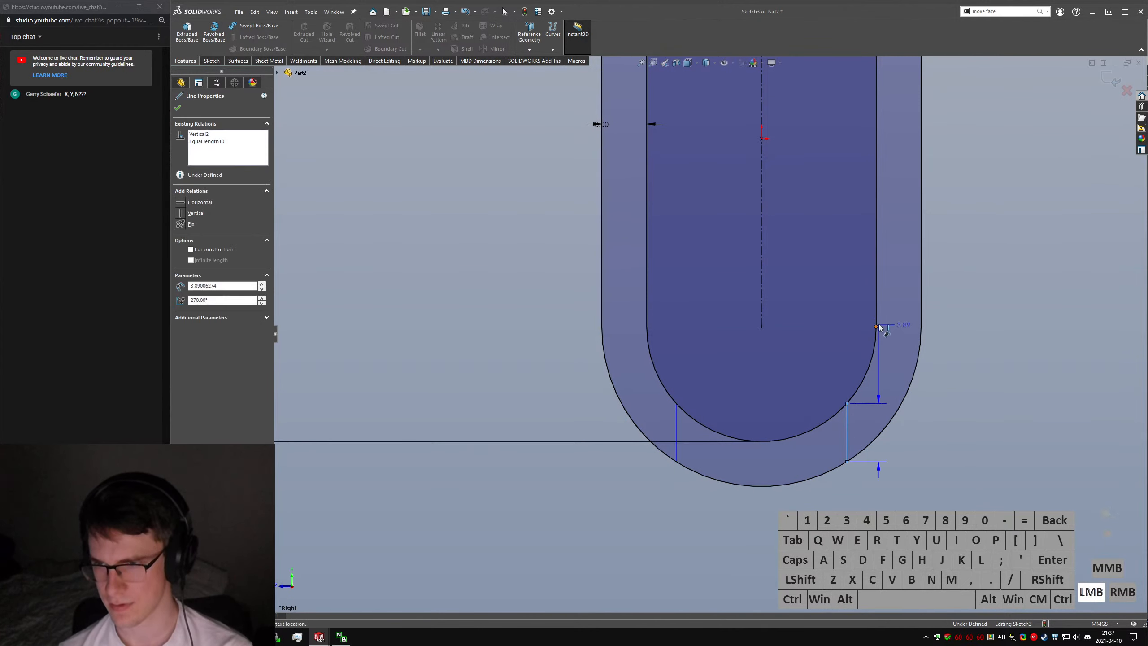
pyautogui.click(877, 326)
pyautogui.click(921, 498)
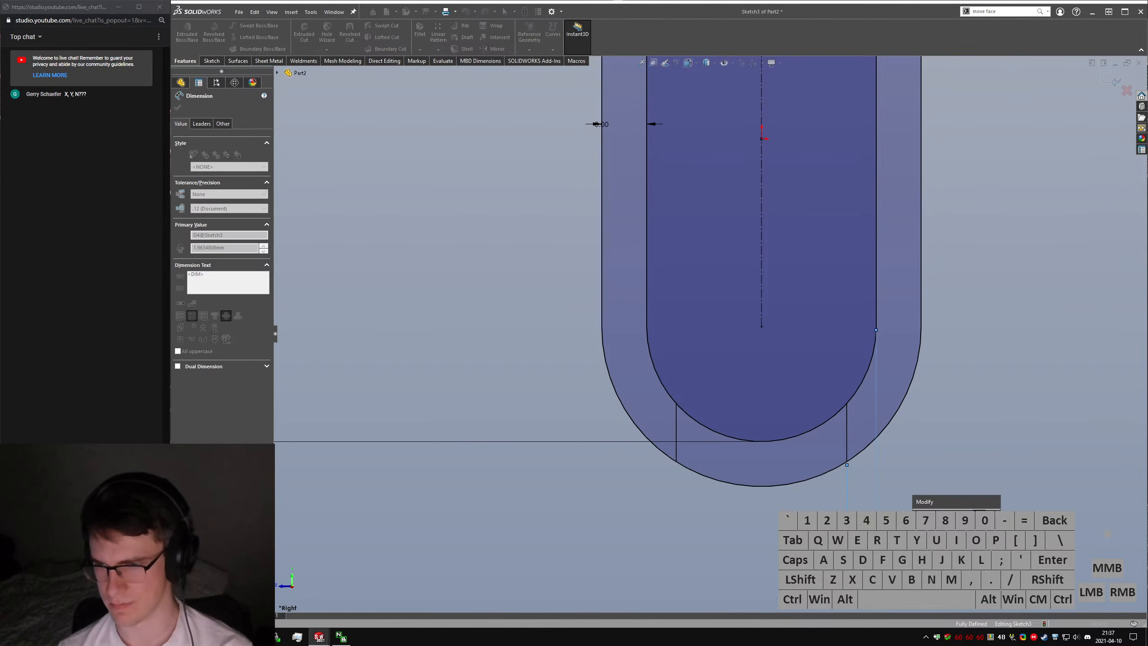
pyautogui.write('1')
pyautogui.press('Return')
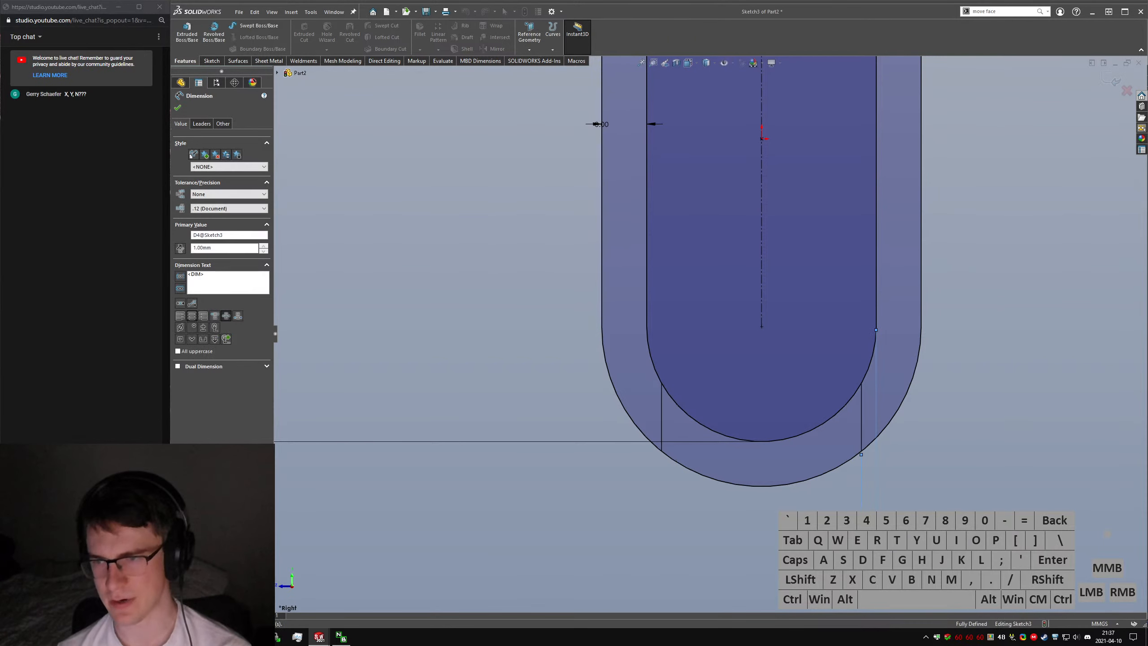
# Trim away the inner and outer arc segments between the two short lines to open the slot's lower end.
pyautogui.press('Escape')
pyautogui.moveTo(993, 405); pyautogui.dragTo(985, 424, button='right')
pyautogui.moveTo(764, 372)
pyautogui.mouseDown()
pyautogui.moveTo(768, 411)
pyautogui.moveTo(700, 524)
pyautogui.mouseUp()
pyautogui.click(501, 319)
pyautogui.click(593, 319)
pyautogui.press('Escape')
# Make each remaining lower inner arc tangent to its adjoining inner straight side.
pyautogui.click(654, 366)
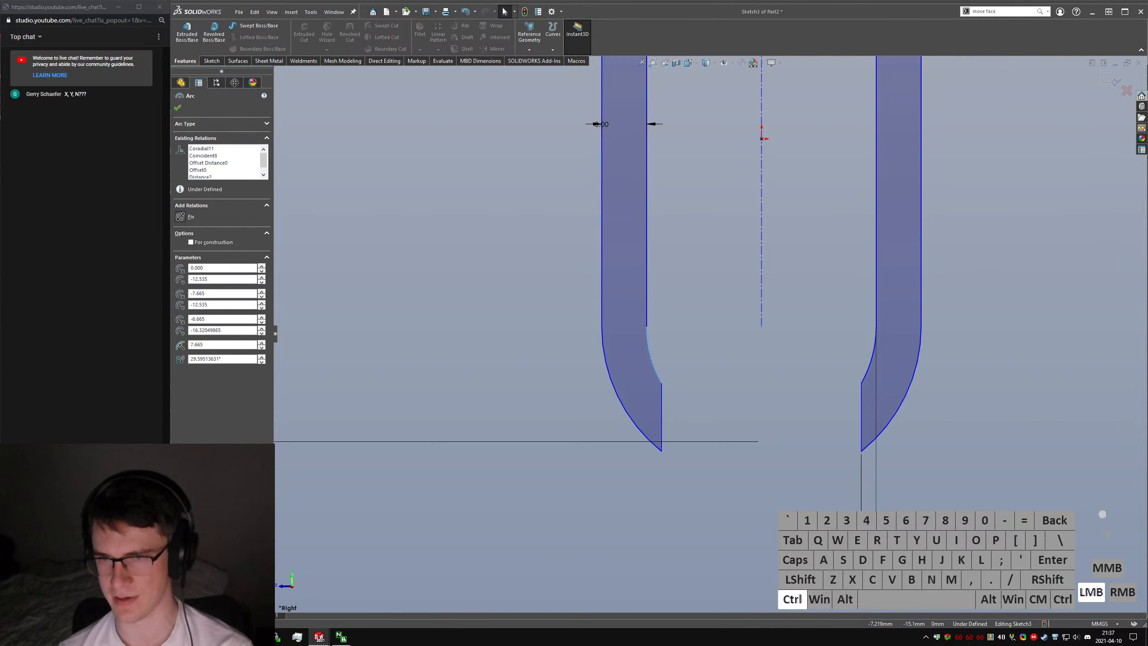
pyautogui.click(764, 385)
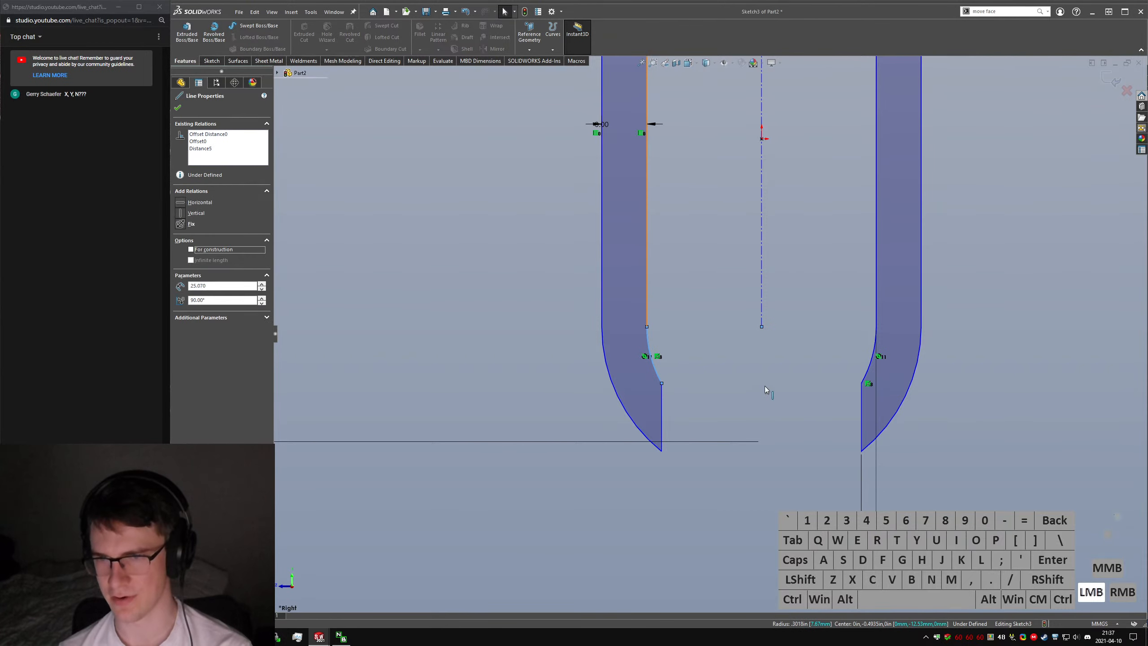
pyautogui.click(874, 348)
pyautogui.keyDown('ctrl'); pyautogui.click(874, 308); pyautogui.keyUp('ctrl')
pyautogui.hotkey('ctrl', 'alt', 'a')
pyautogui.click(772, 344)
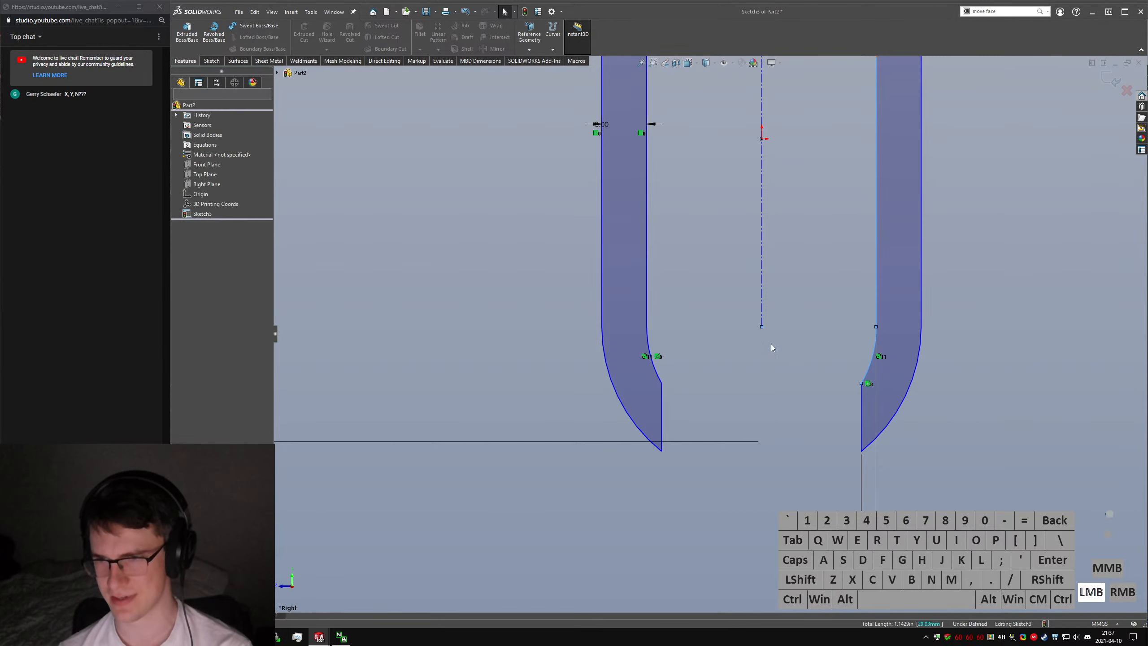
pyautogui.click(761, 327)
pyautogui.keyDown('ctrl'); pyautogui.click(652, 358); pyautogui.keyUp('ctrl')
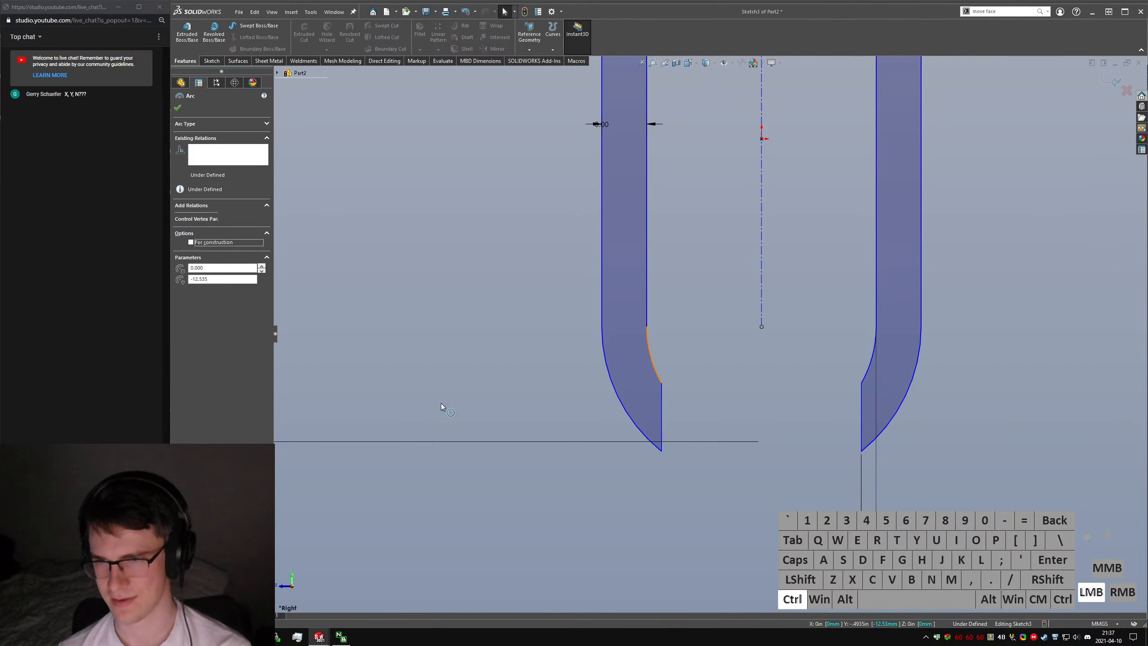
pyautogui.click(738, 361)
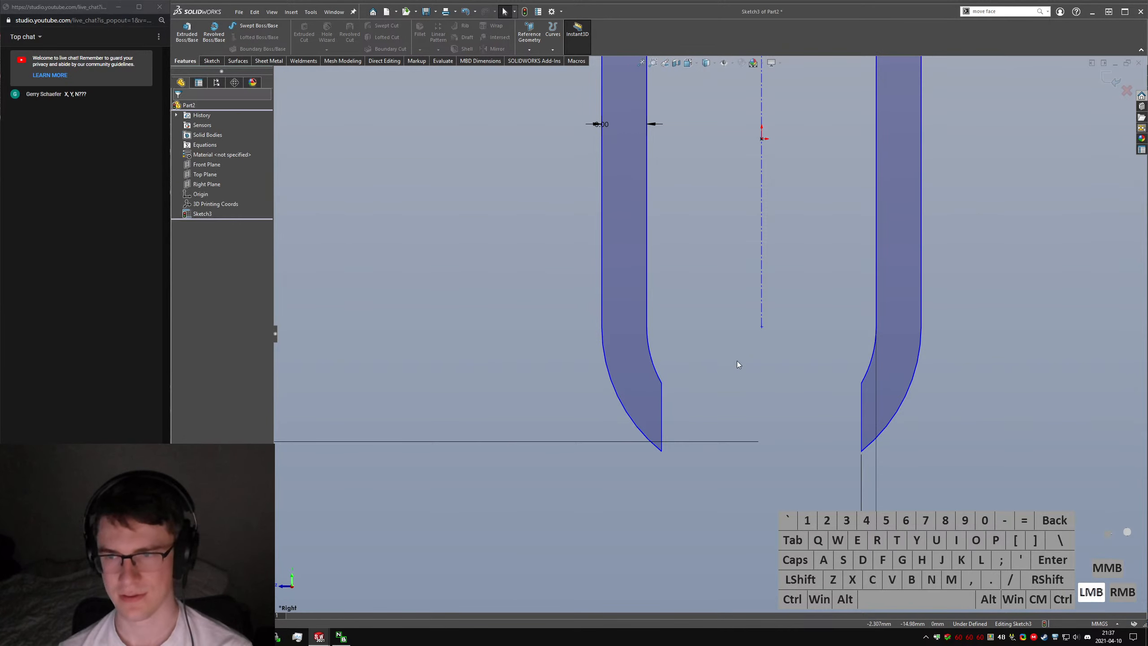
# Make the upper inner arc tangent to both the left and right inner straight sides.
pyautogui.scroll(5, 752, 271)
pyautogui.scroll(-3, 743, 224)
pyautogui.keyDown('ctrl'); pyautogui.click(660, 223); pyautogui.keyUp('ctrl')
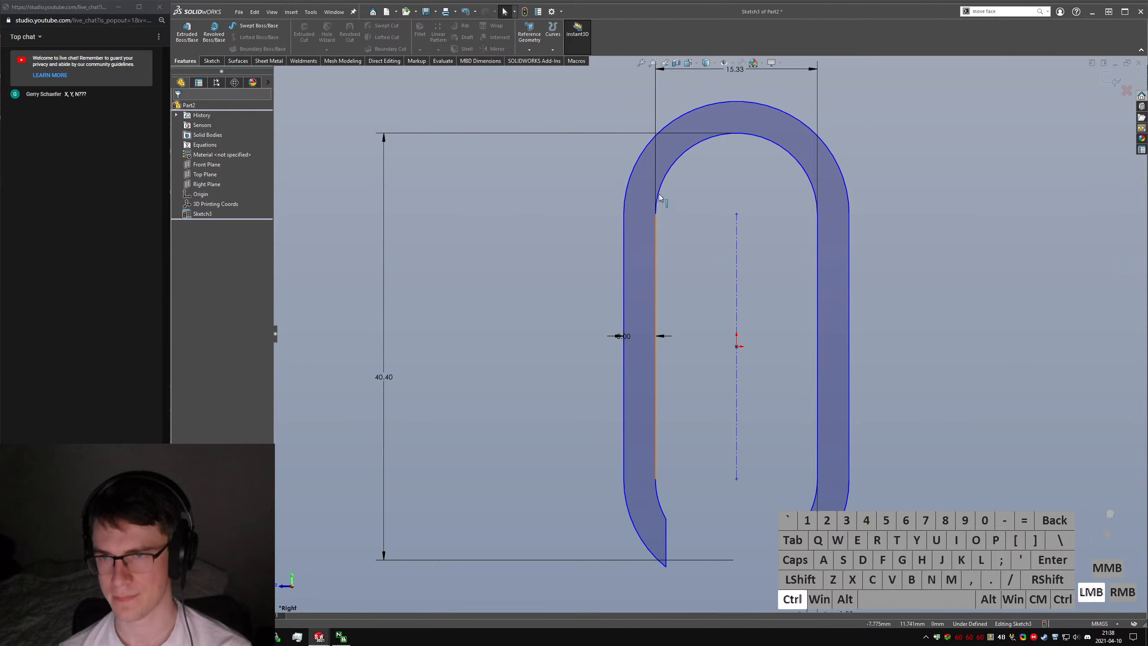
pyautogui.keyDown('ctrl'); pyautogui.click(660, 192); pyautogui.keyUp('ctrl')
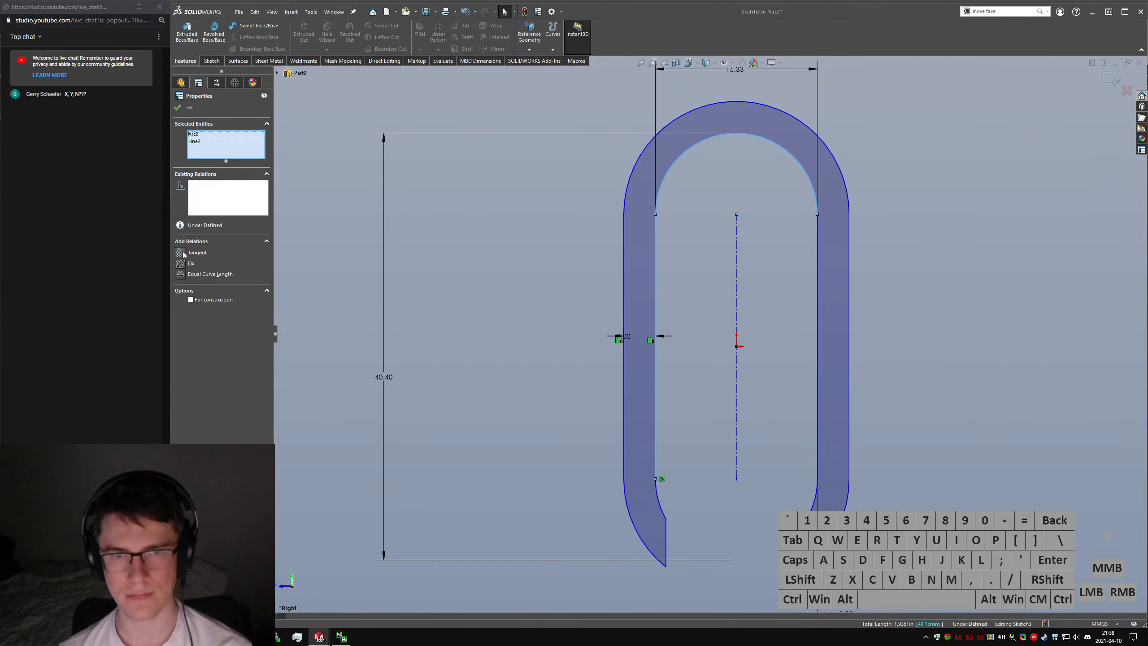
pyautogui.click(183, 255)
pyautogui.click(676, 238)
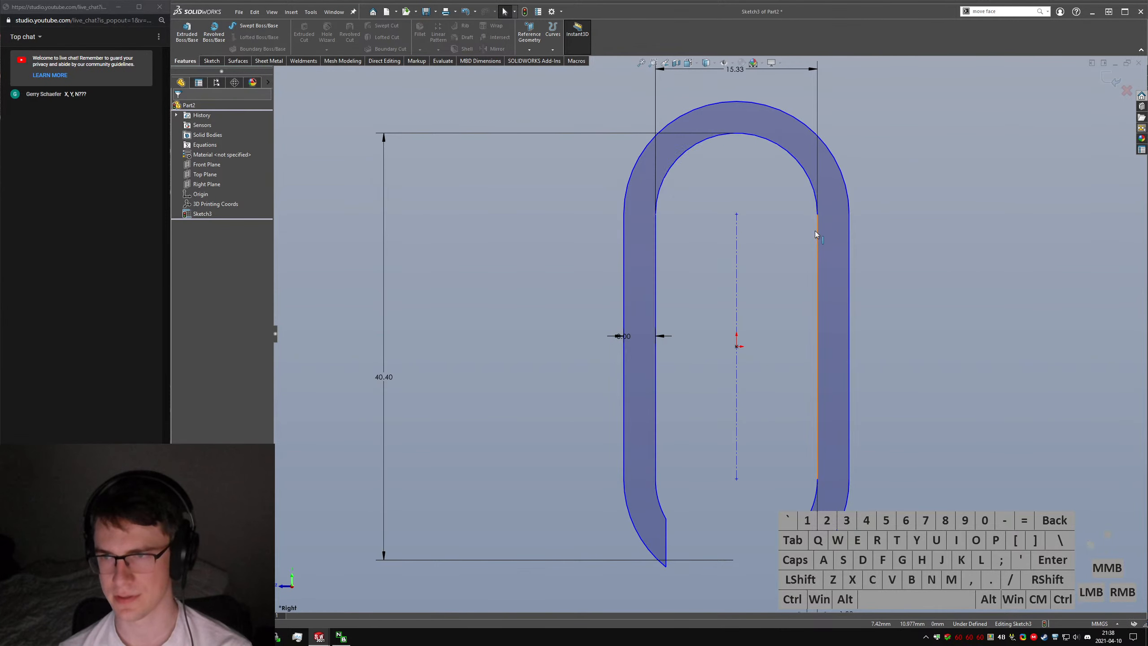
pyautogui.keyDown('ctrl'); pyautogui.click(815, 231); pyautogui.keyUp('ctrl')
pyautogui.keyDown('ctrl'); pyautogui.click(679, 157); pyautogui.keyUp('ctrl')
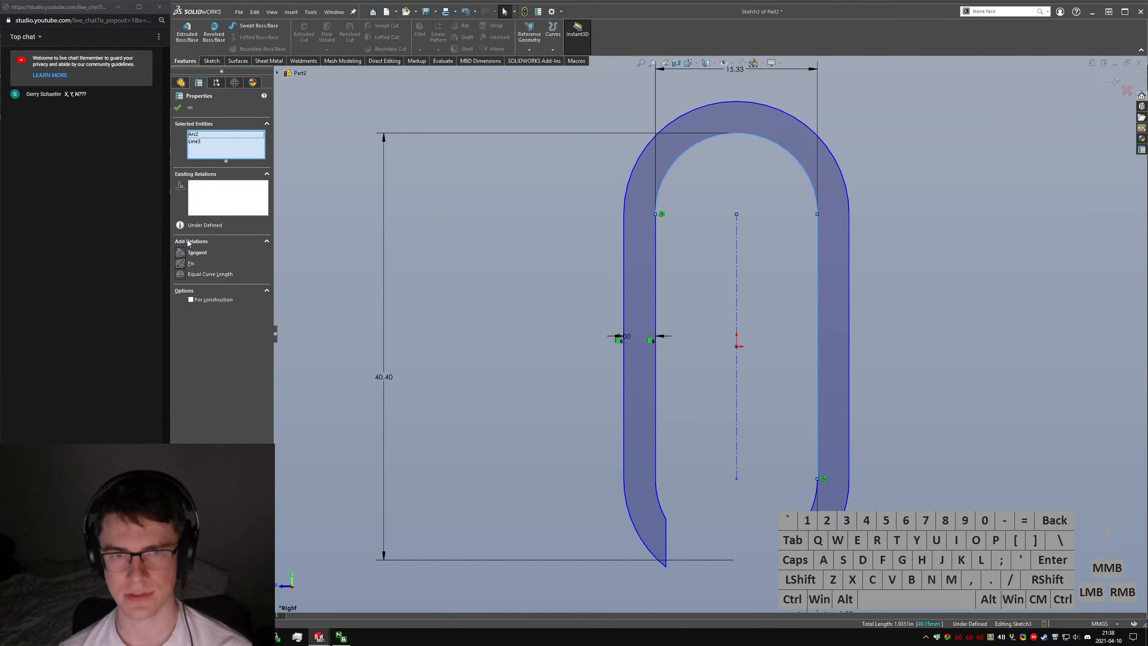
pyautogui.click(483, 228)
# Attach the centerline's upper end to the origin to fully locate the open slot profile.
pyautogui.click(628, 194)
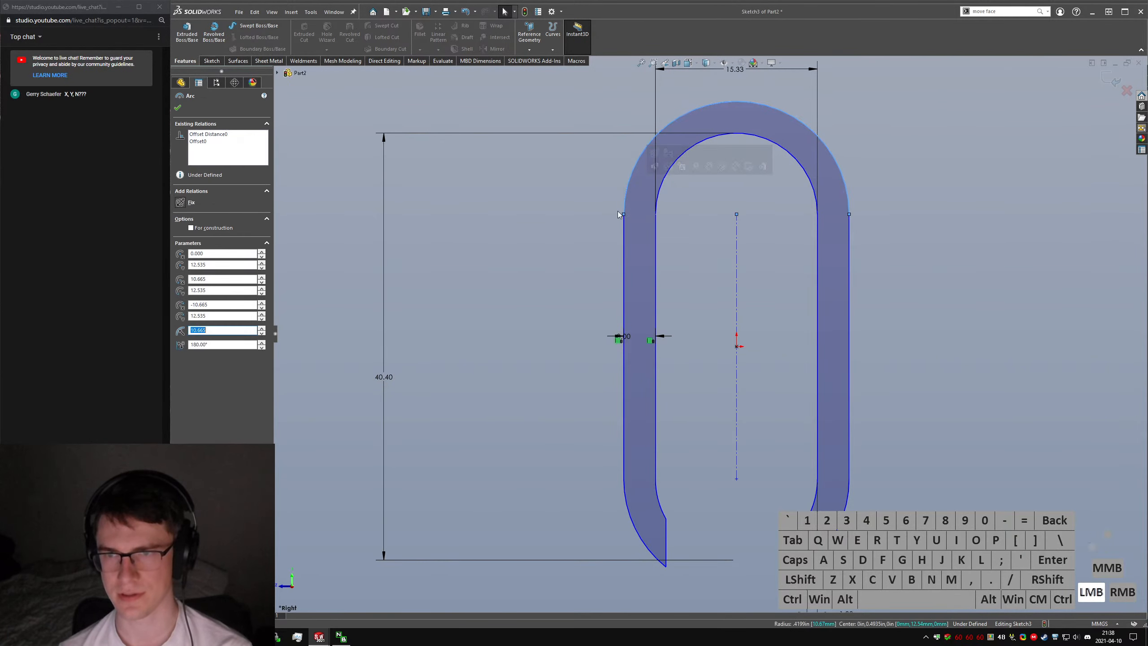
pyautogui.click(687, 237)
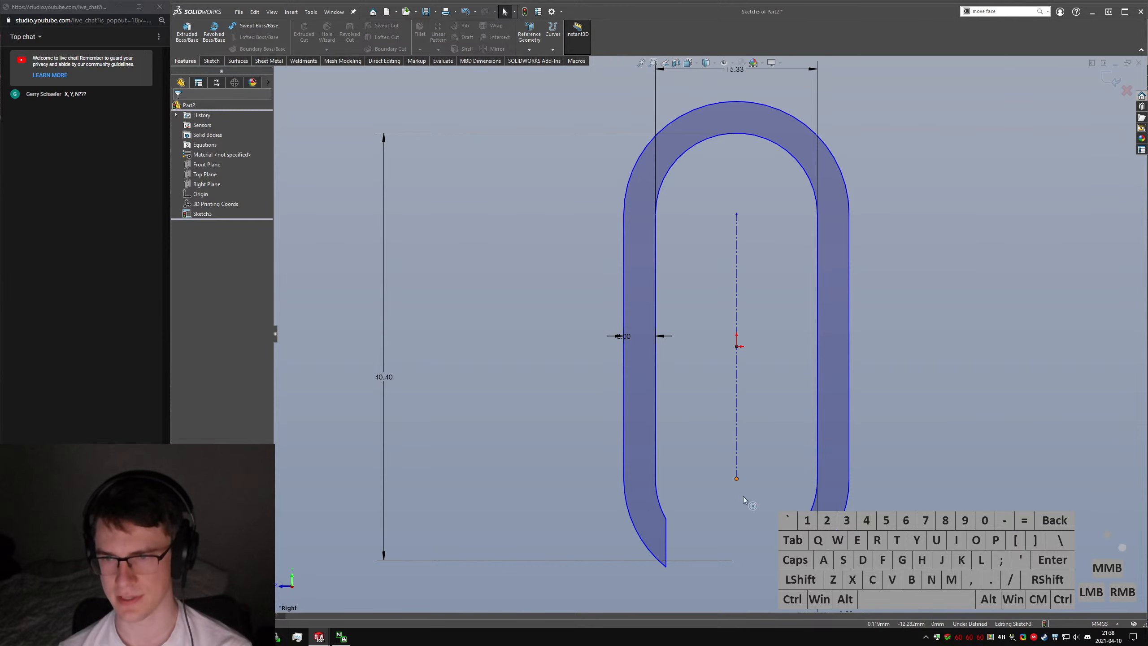
pyautogui.moveTo(736, 214)
pyautogui.mouseDown()
pyautogui.moveTo(730, 271)
pyautogui.moveTo(758, 420)
pyautogui.mouseUp()
pyautogui.scroll(5, 746, 388)
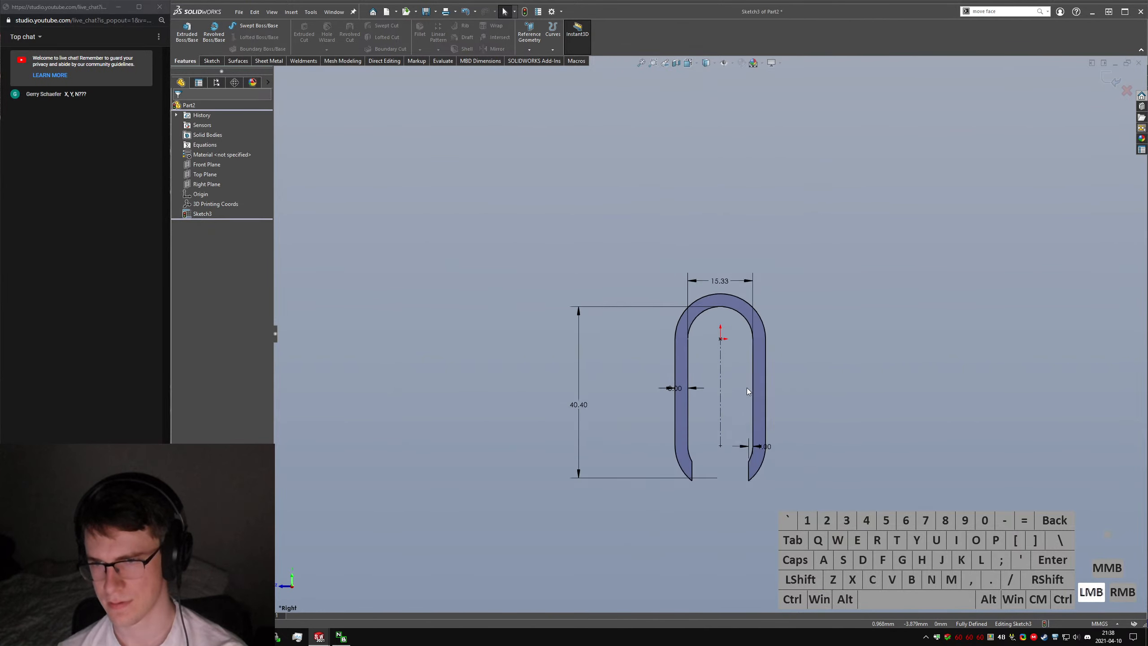
pyautogui.scroll(-4, 725, 373)
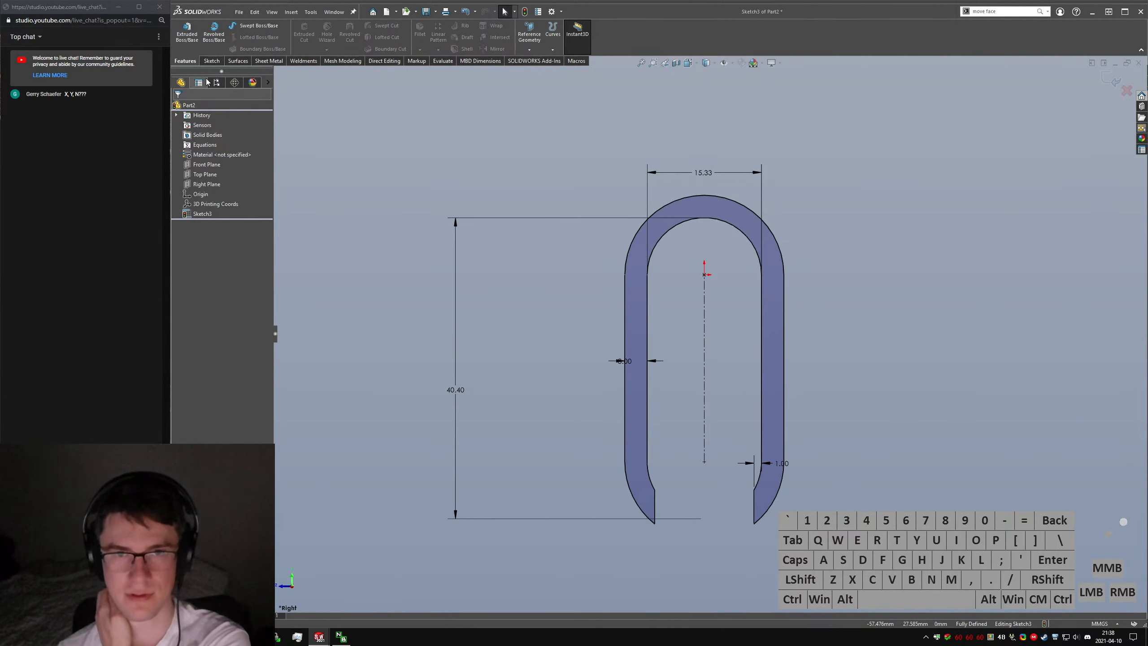
# Extrude the open slot profile 30 mm from the sketch plane.
pyautogui.click(212, 60)
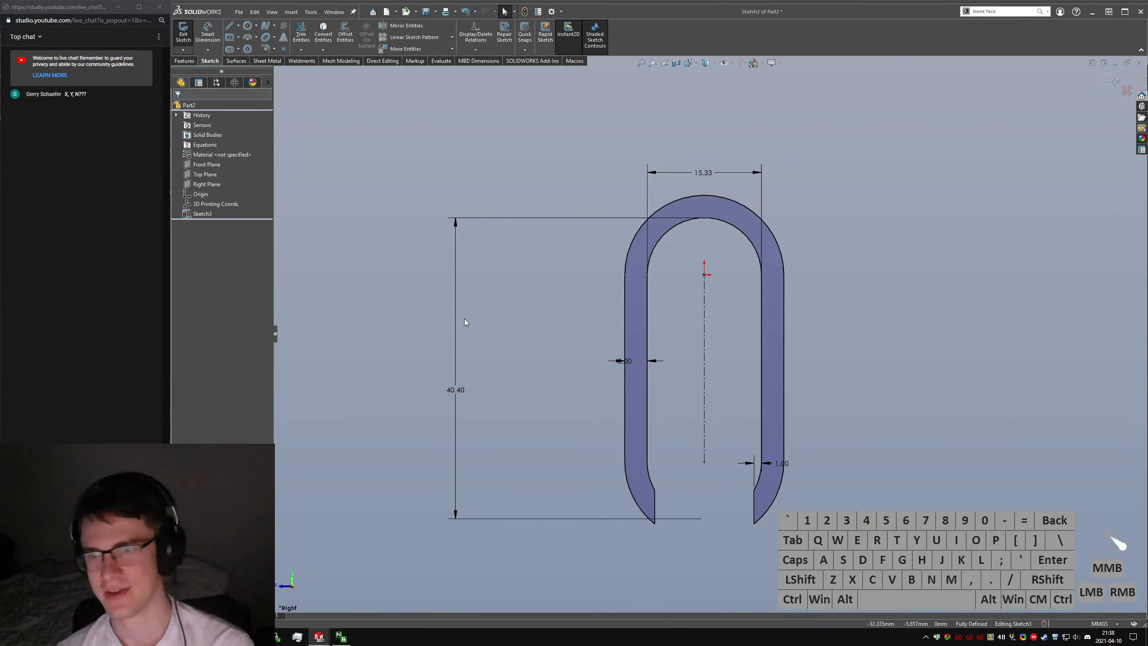
pyautogui.press('f')
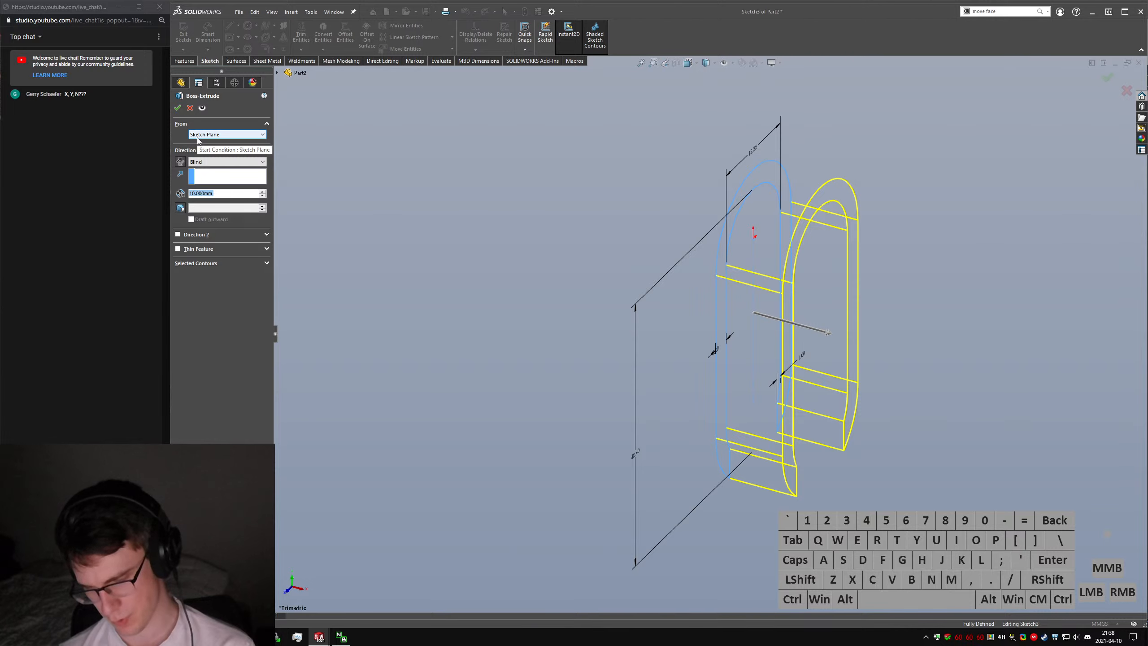
pyautogui.write('30')
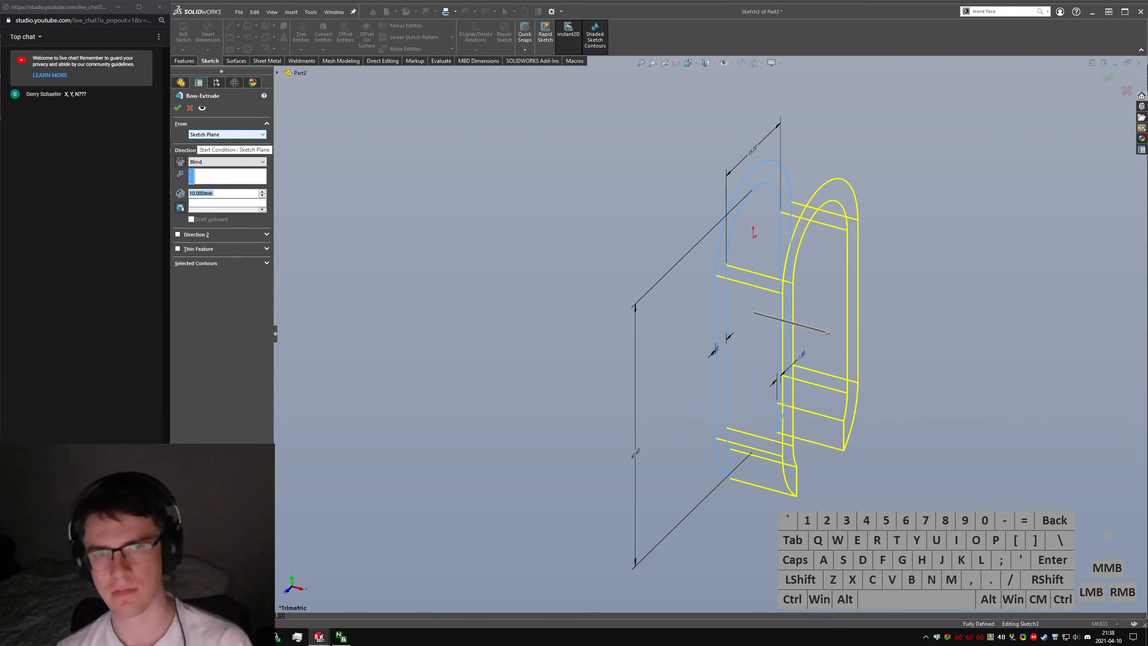
pyautogui.press('Return')
pyautogui.press('Return')
pyautogui.click(667, 303)
pyautogui.scroll(4, 667, 303)
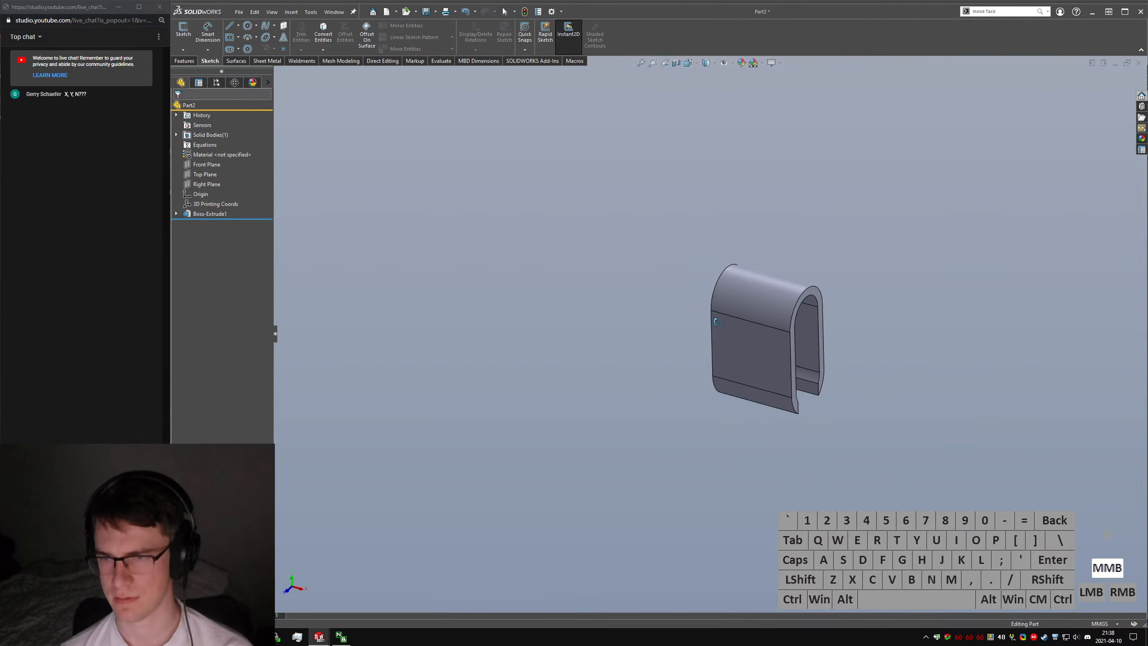
pyautogui.moveTo(668, 303); pyautogui.dragTo(659, 295, button='middle')
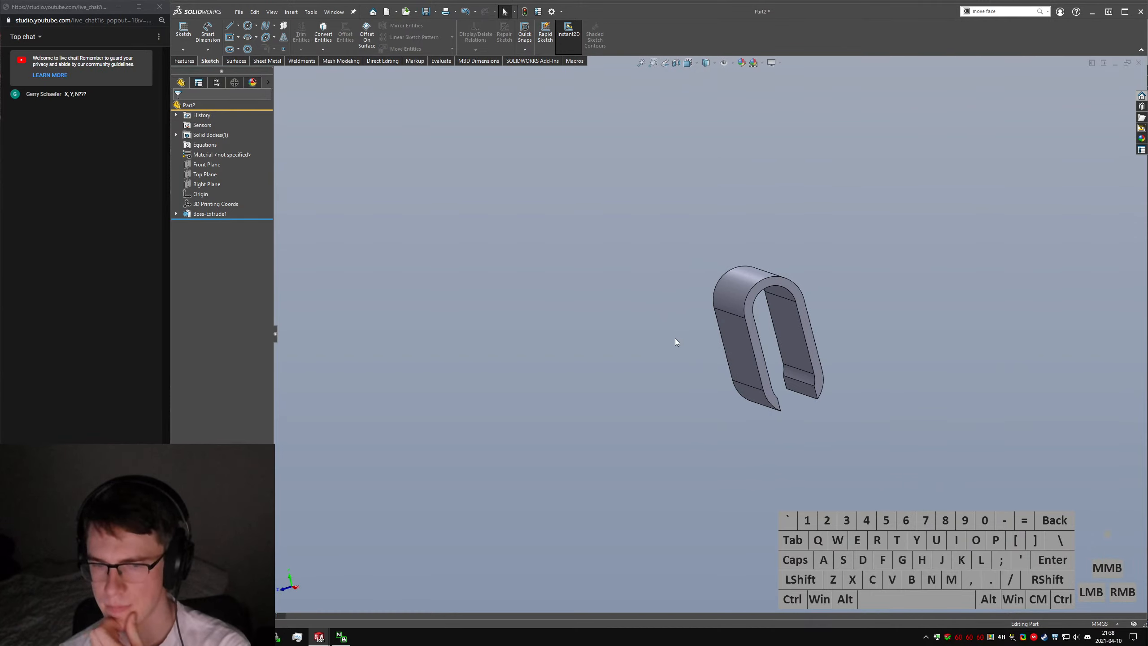
pyautogui.write('s')
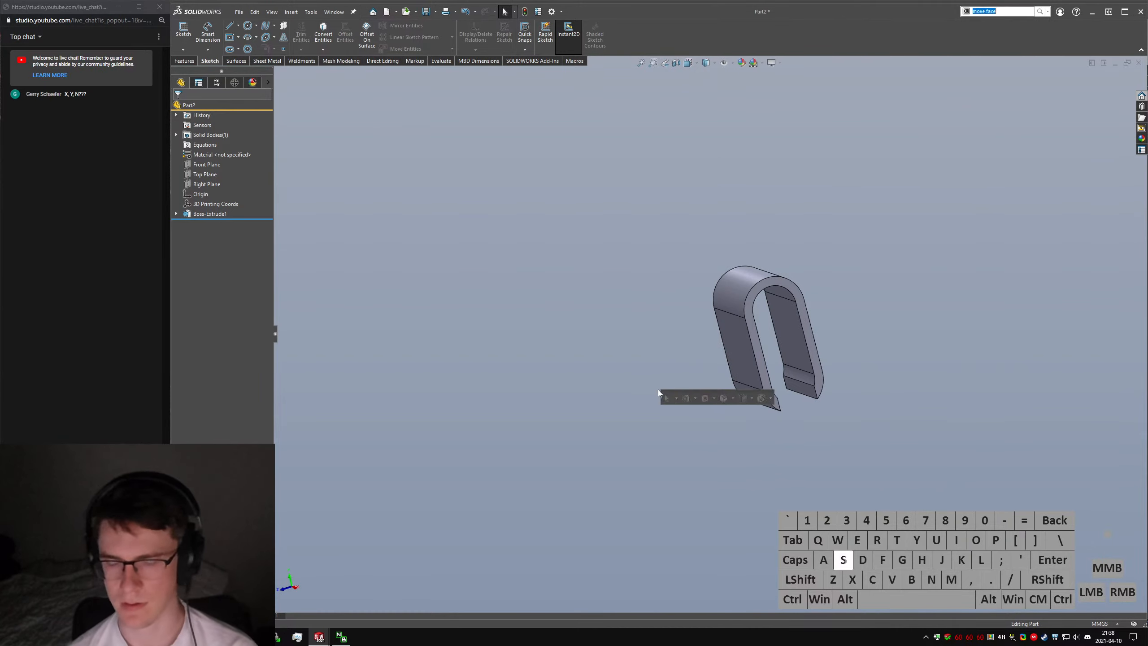
pyautogui.write('extru')
pyautogui.press('Return')
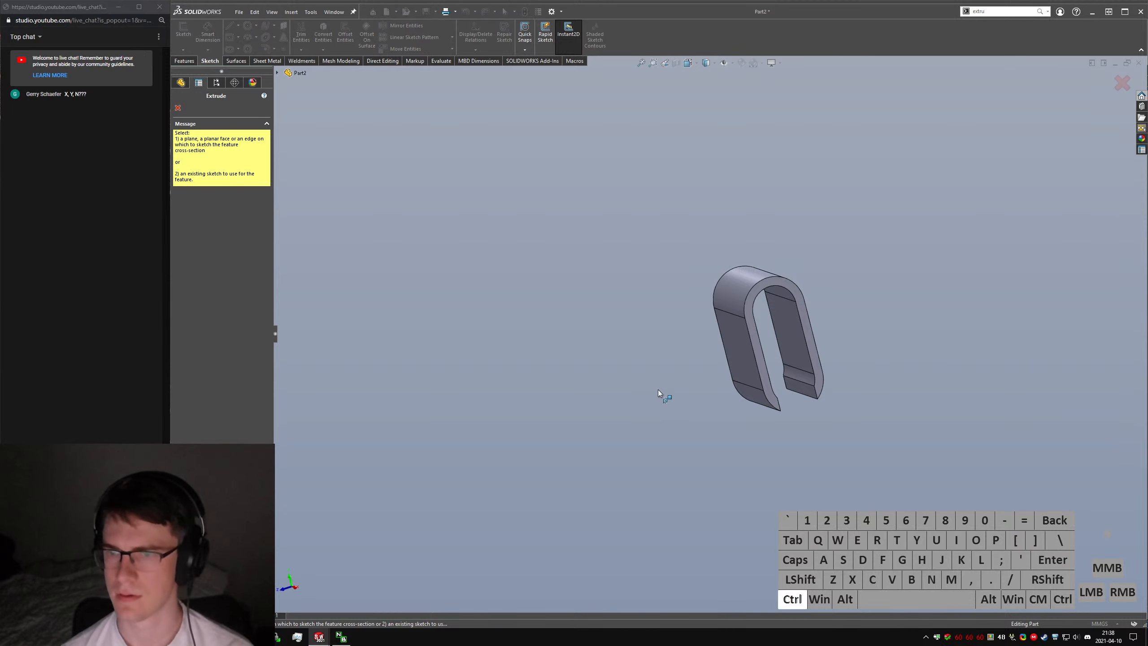
pyautogui.press('Escape')
pyautogui.write('sextru')
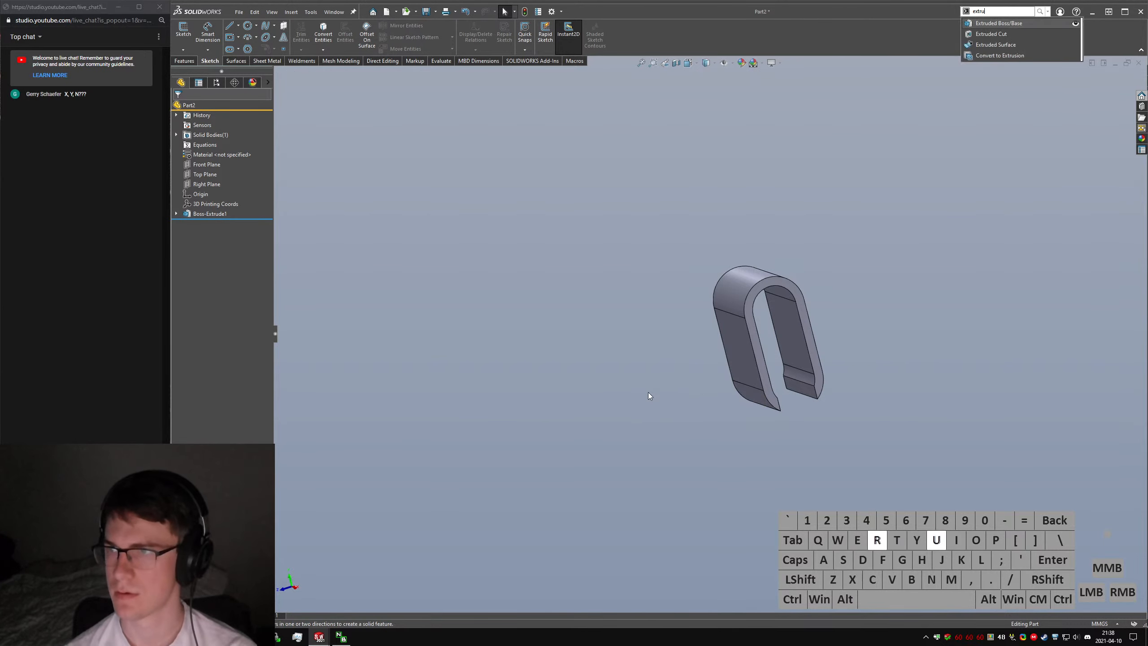
pyautogui.press('Return')
pyautogui.hotkey('ctrl', '5')
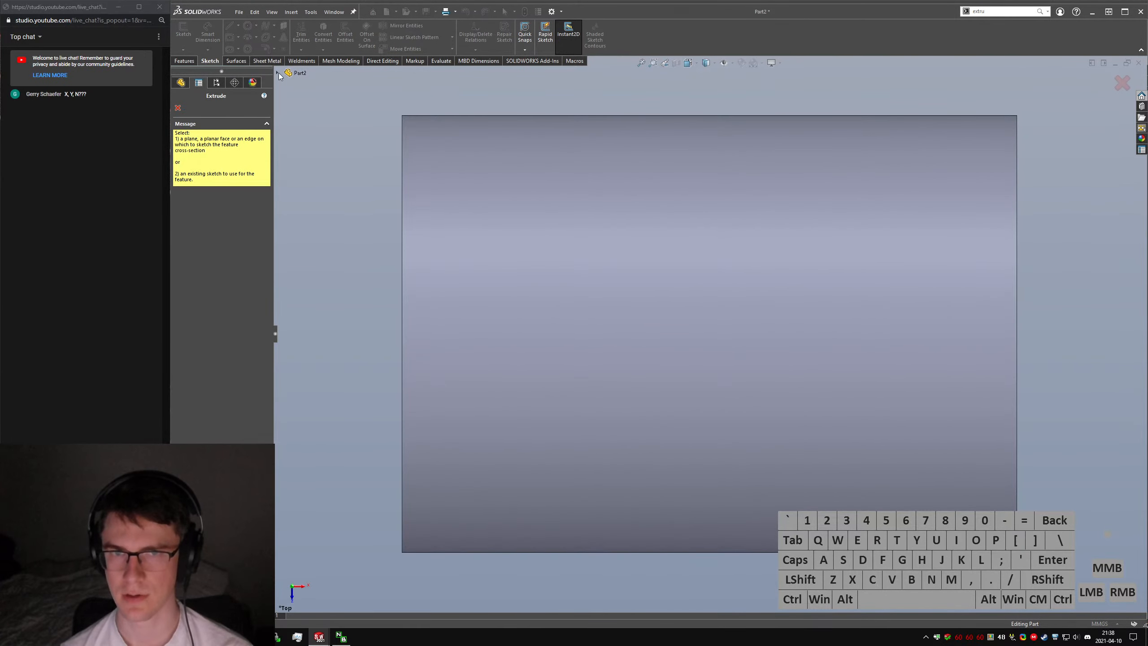
pyautogui.click(278, 73)
pyautogui.click(313, 145)
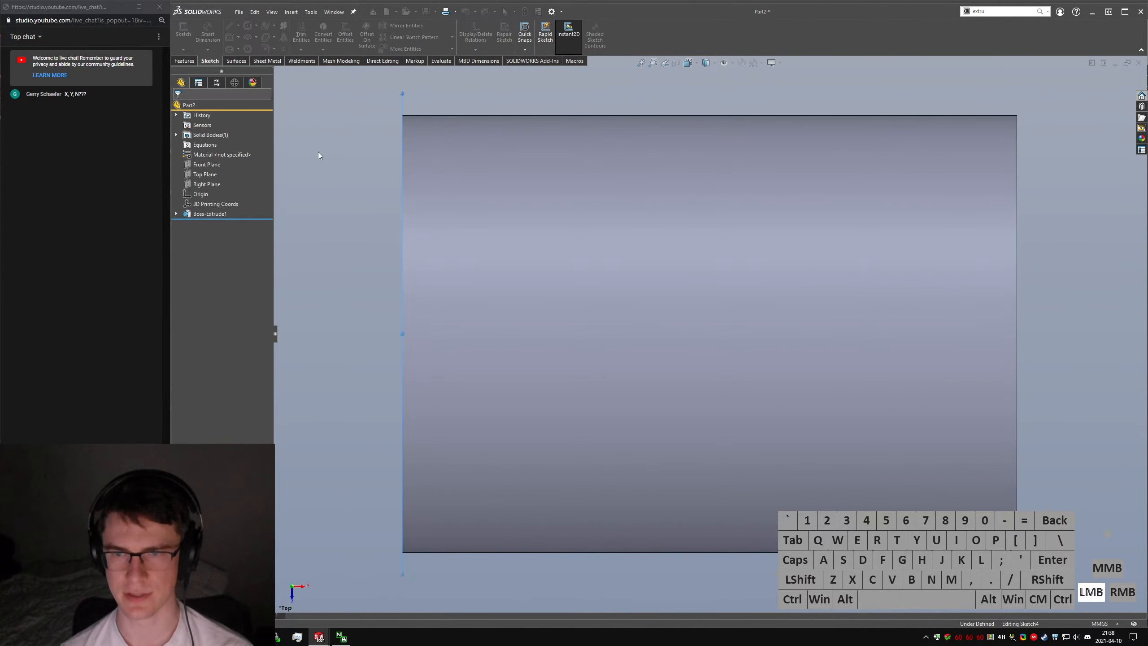
pyautogui.moveTo(763, 425); pyautogui.dragTo(748, 410, button='right')
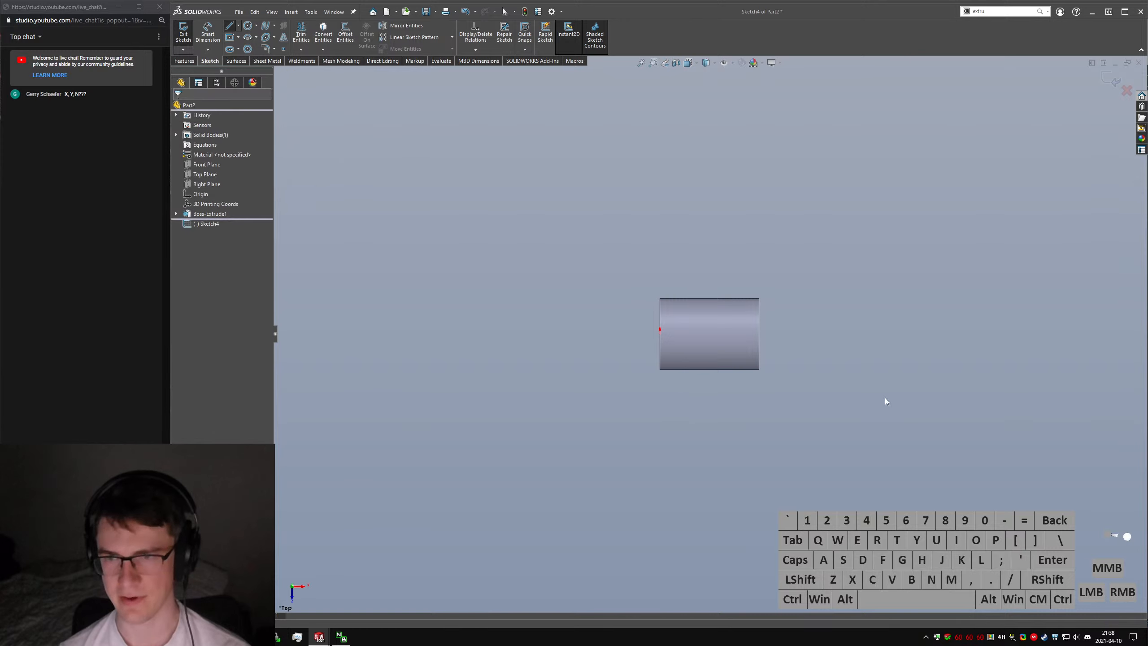
pyautogui.press('Escape')
pyautogui.moveTo(829, 407); pyautogui.dragTo(804, 395, button='right')
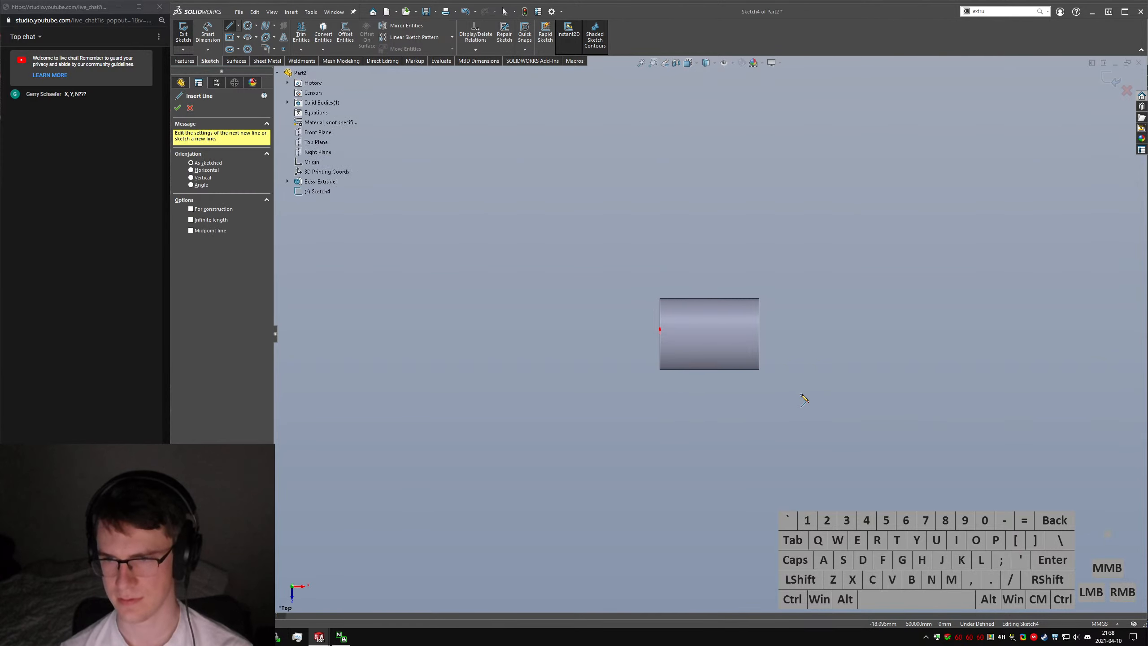
pyautogui.press('Escape')
pyautogui.click(187, 38)
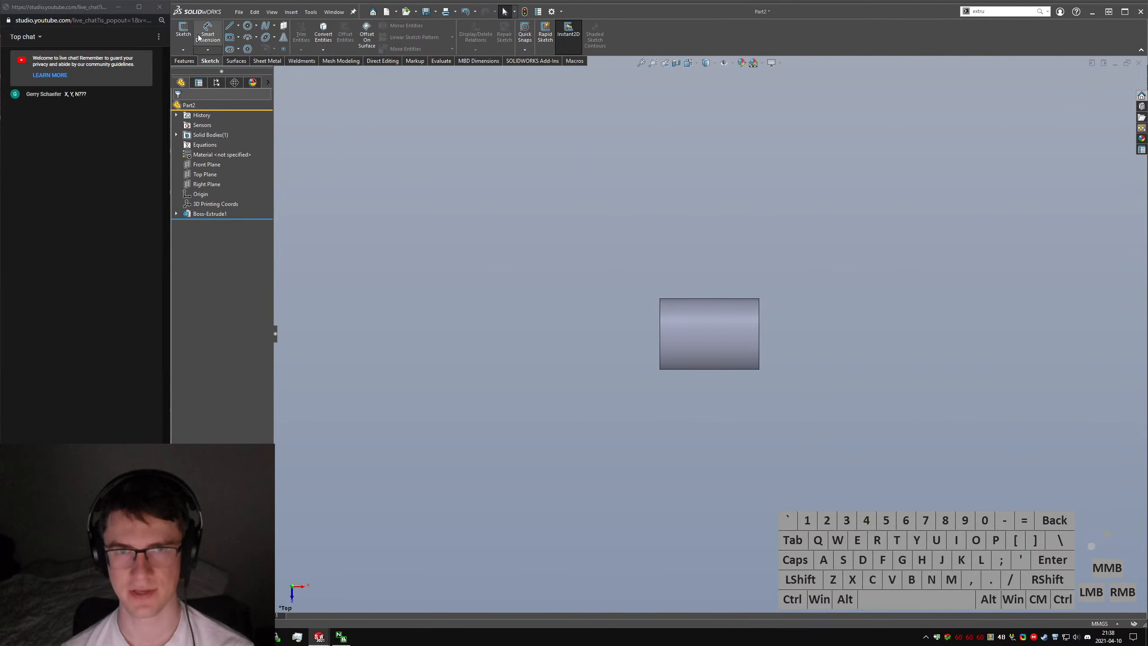
# On the Top Plane, sketch connected lines about 37 mm by 13 mm beside the clip, ending in a short vertical line on the right side.
pyautogui.click(183, 32)
pyautogui.click(278, 73)
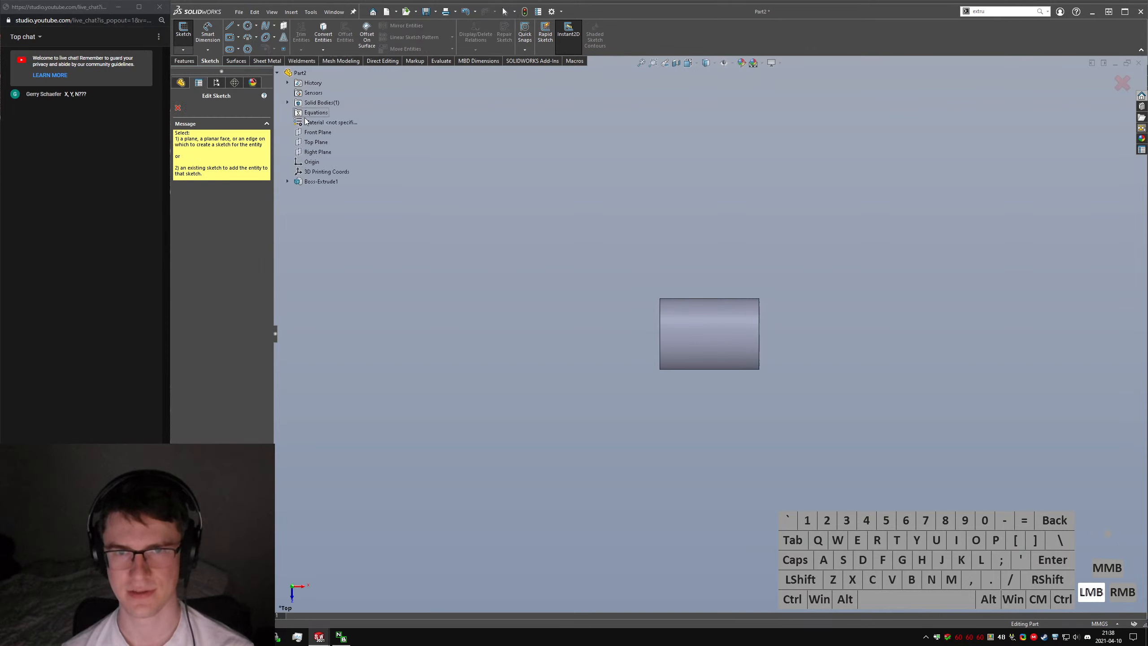
pyautogui.click(308, 141)
pyautogui.moveTo(809, 396); pyautogui.dragTo(778, 392, button='right')
pyautogui.click(794, 387)
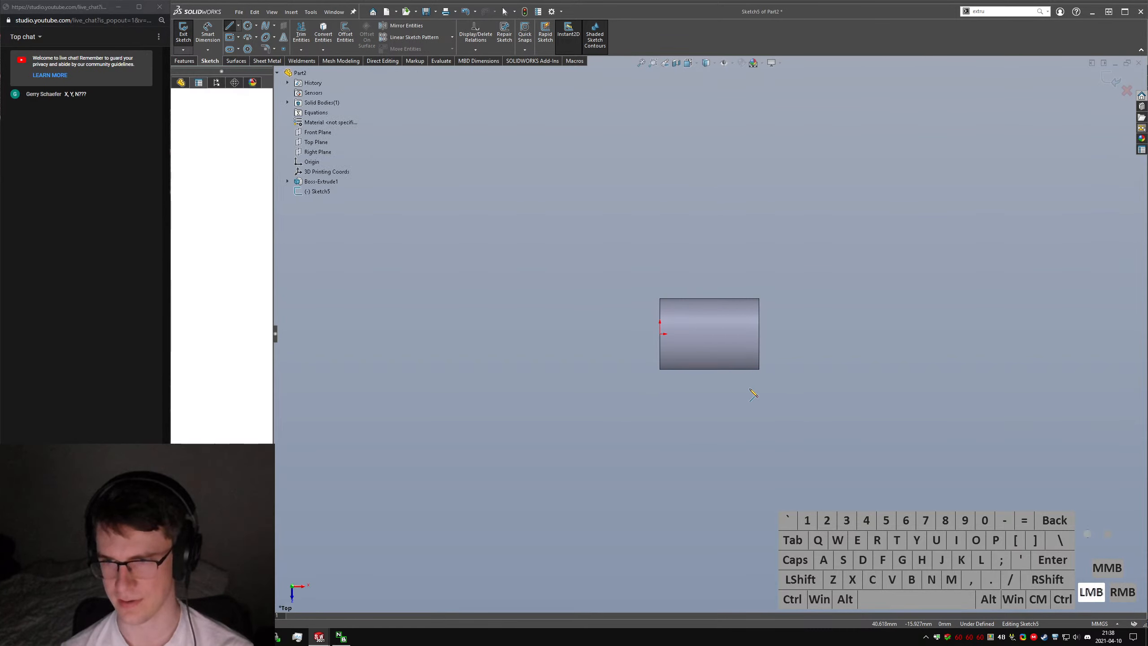
pyautogui.click(674, 387)
pyautogui.click(676, 429)
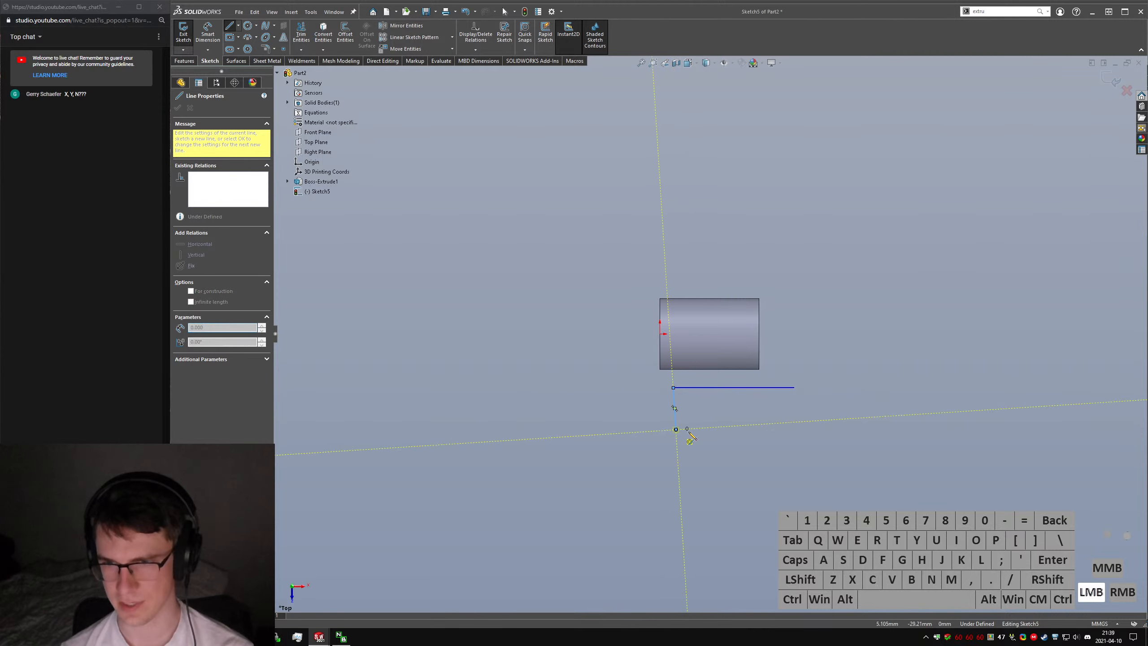
pyautogui.click(792, 428)
pyautogui.click(792, 417)
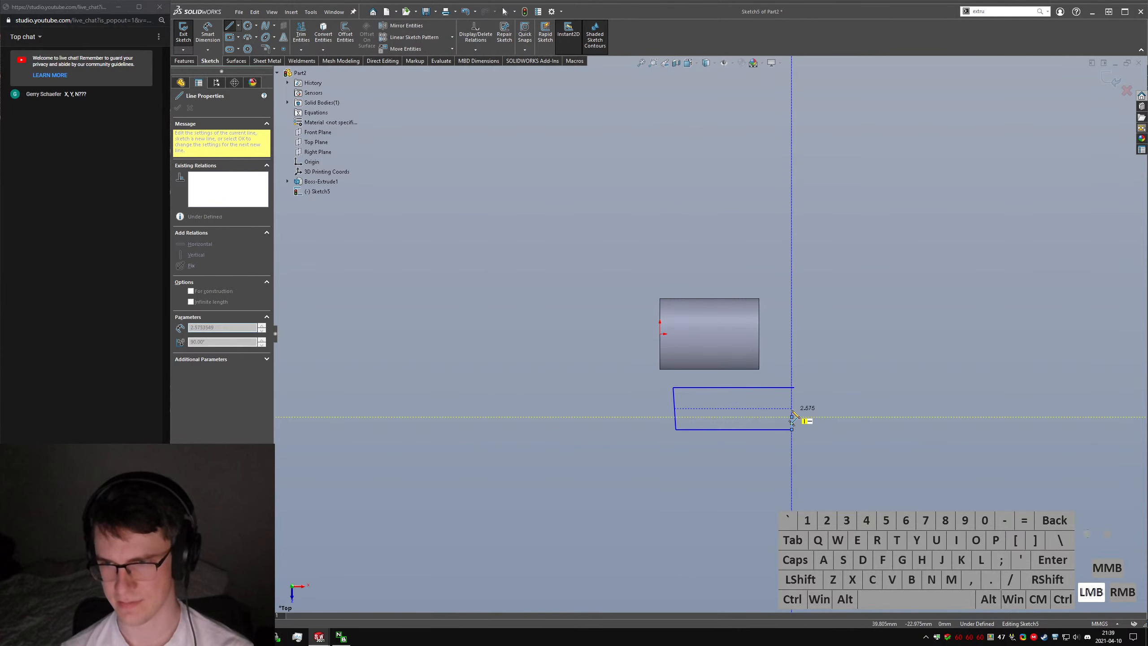
# Add a short vertical line down from the profile's open upper-right corner and make the slanted left line vertical.
pyautogui.press('Escape')
pyautogui.moveTo(795, 437); pyautogui.dragTo(788, 391, button='right')
pyautogui.click(794, 388)
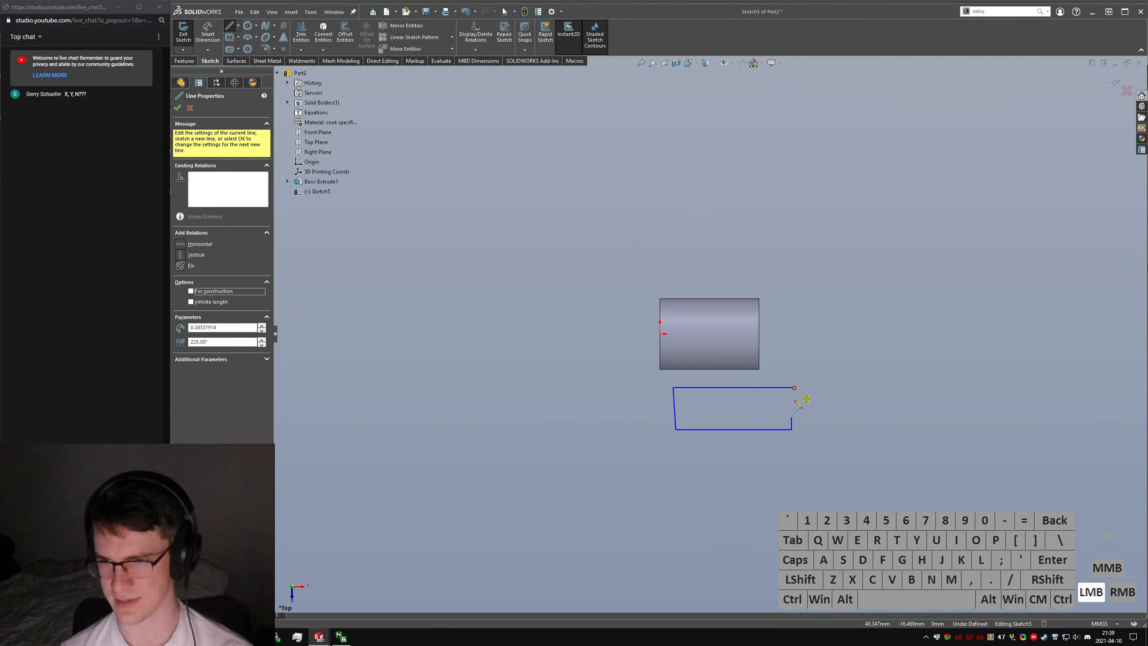
pyautogui.click(794, 400)
pyautogui.press('Escape')
pyautogui.click(676, 413)
pyautogui.hotkey('alt', 'v')
pyautogui.click(694, 393)
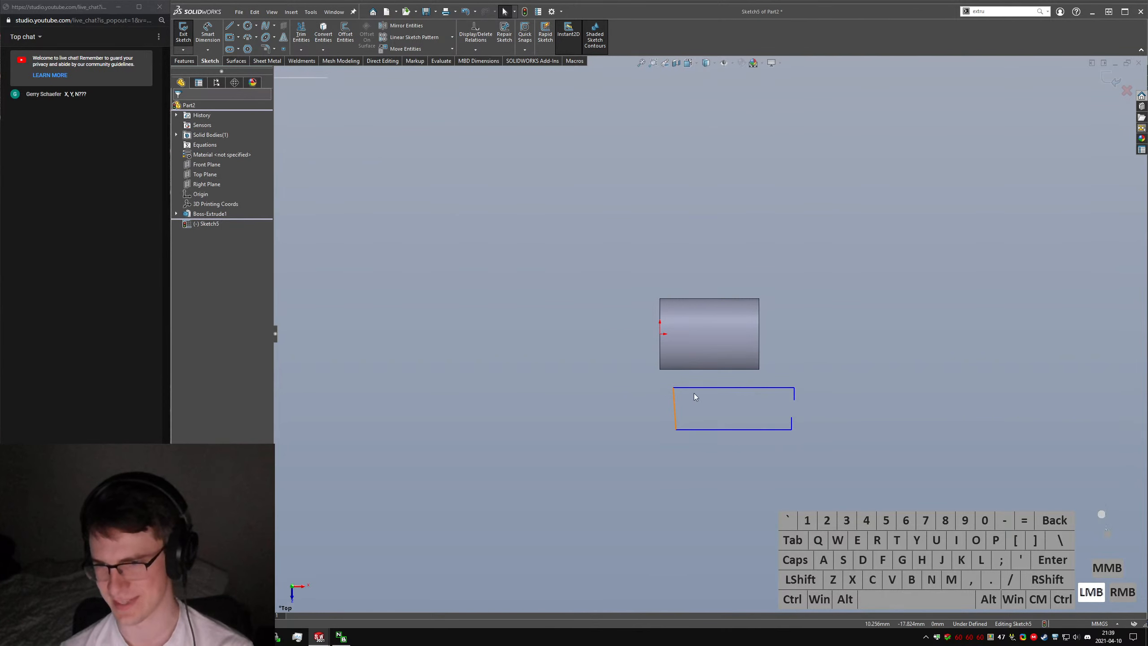
# Dimension the distance between the profile's two long horizontal lines and set it to 25 mm.
pyautogui.scroll(-3, 804, 393)
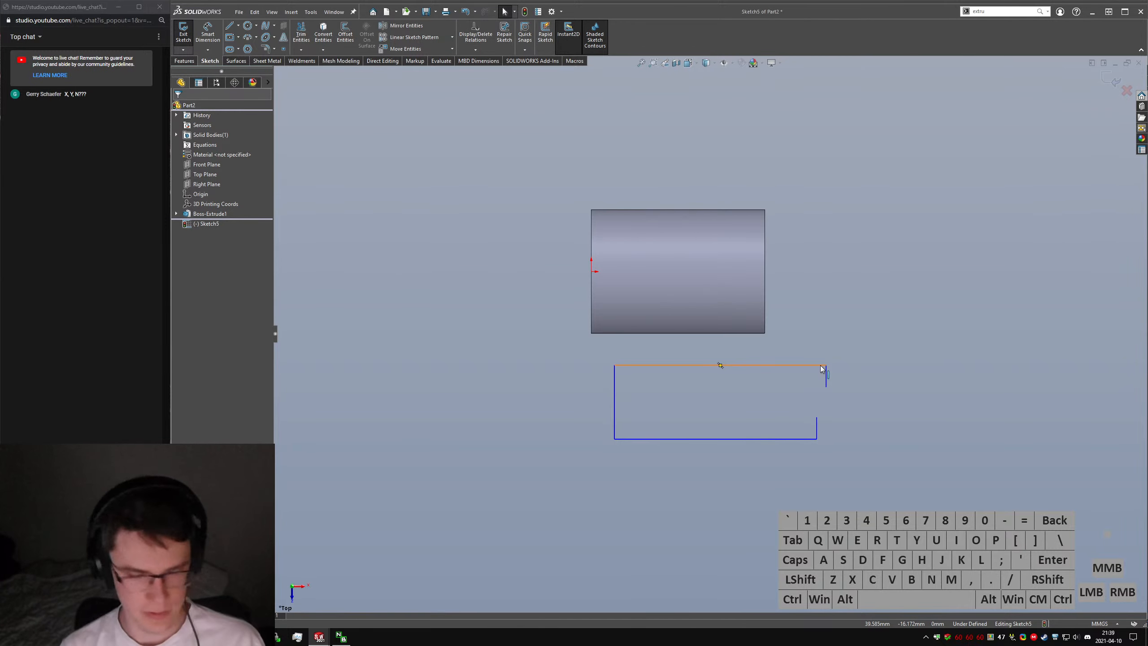
pyautogui.moveTo(920, 479); pyautogui.dragTo(800, 368, button='right')
pyautogui.click(800, 367)
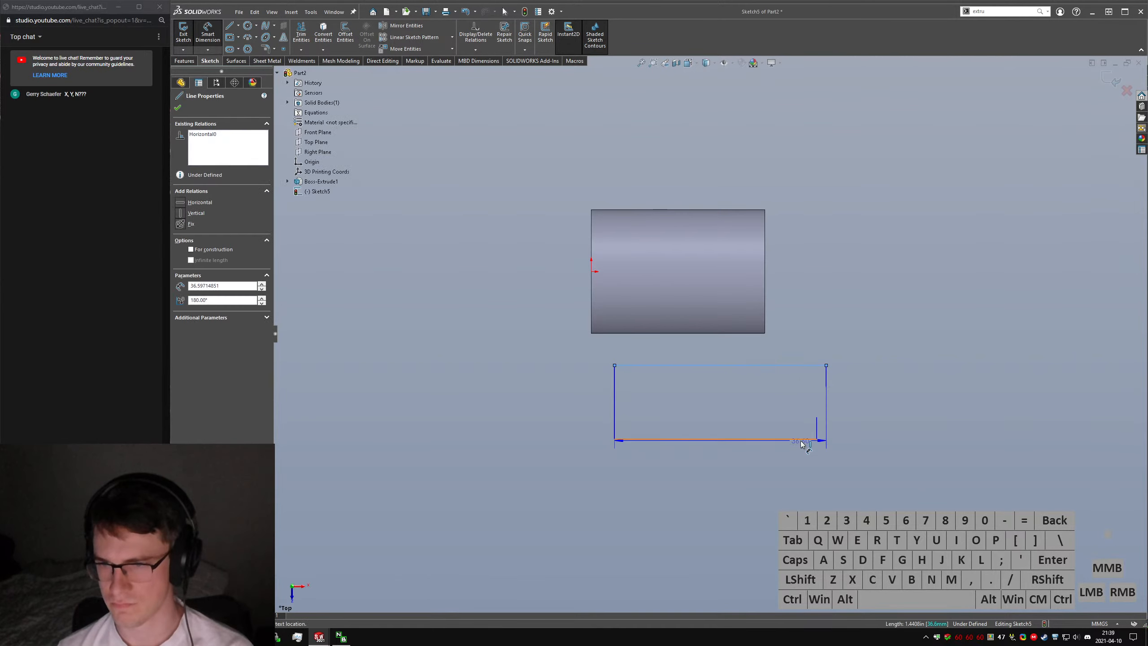
pyautogui.click(800, 439)
pyautogui.click(913, 412)
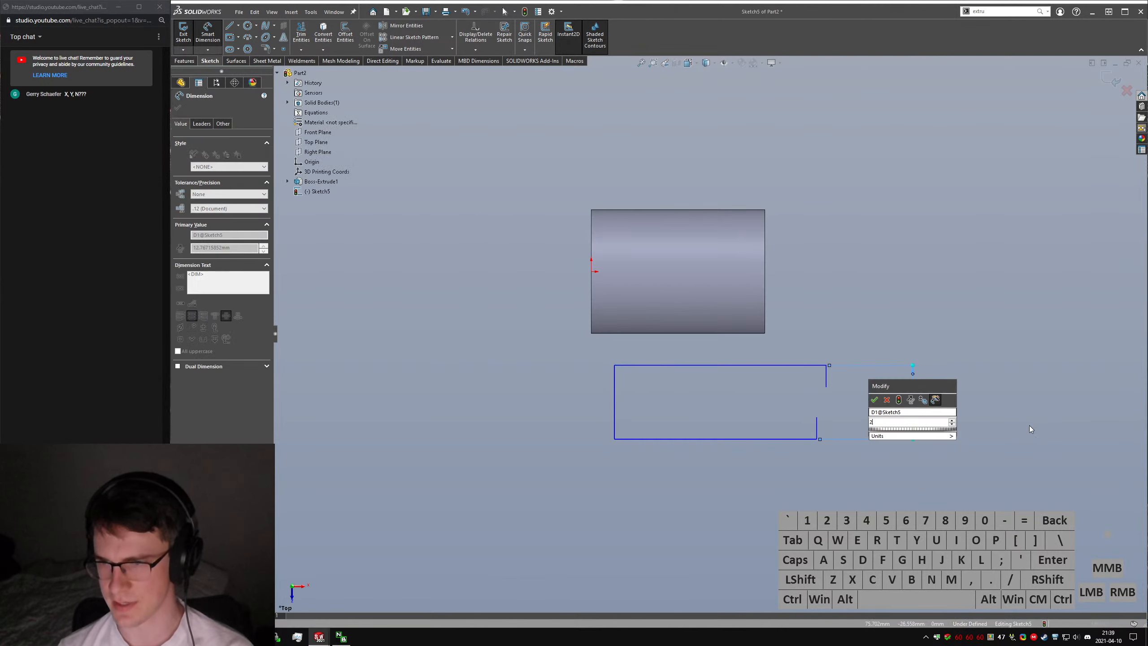
pyautogui.write('25')
pyautogui.press('Return')
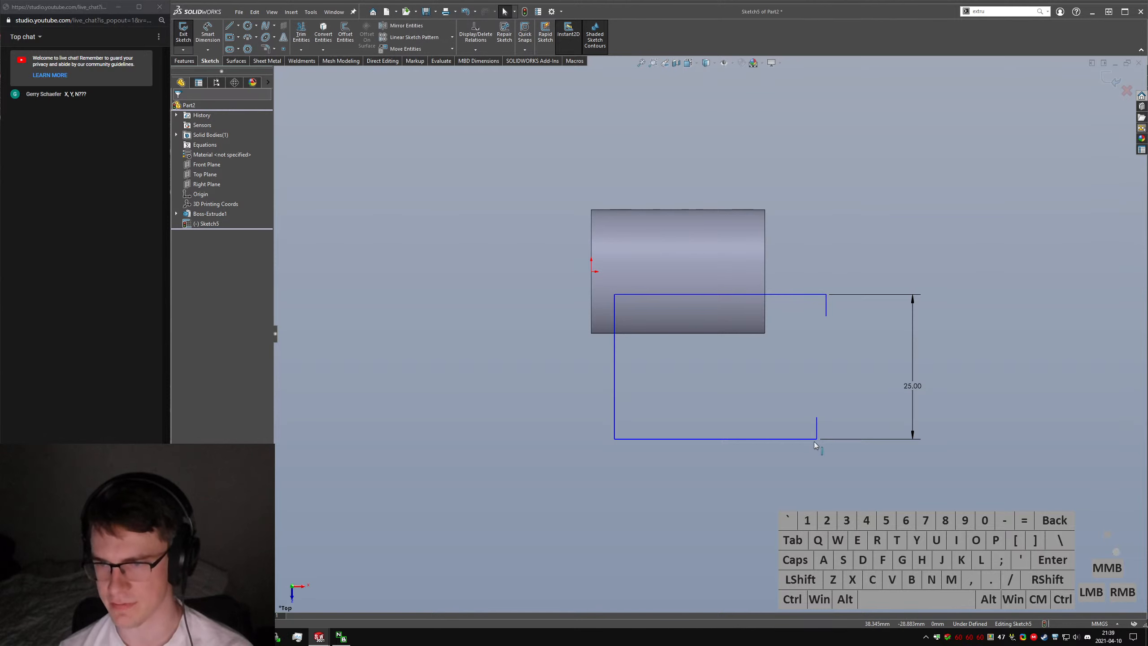
# Make the two short right-hand lines collinear and equal in length.
pyautogui.keyDown('ctrl'); pyautogui.click(818, 429); pyautogui.keyUp('ctrl')
pyautogui.keyDown('ctrl'); pyautogui.click(827, 307); pyautogui.keyUp('ctrl')
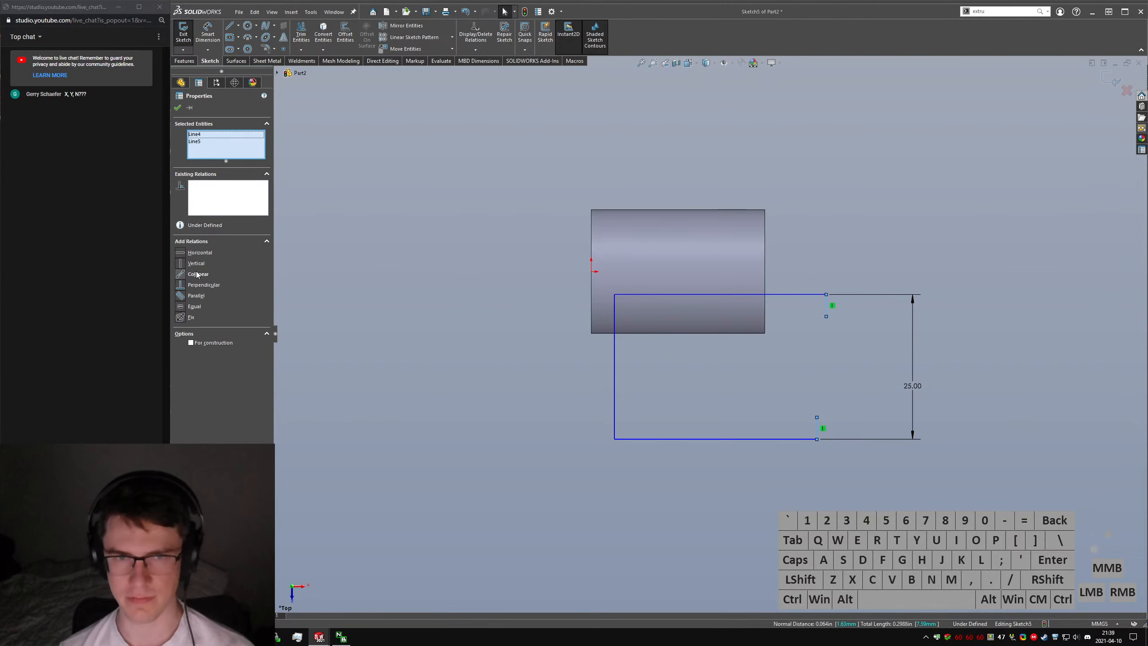
pyautogui.click(182, 277)
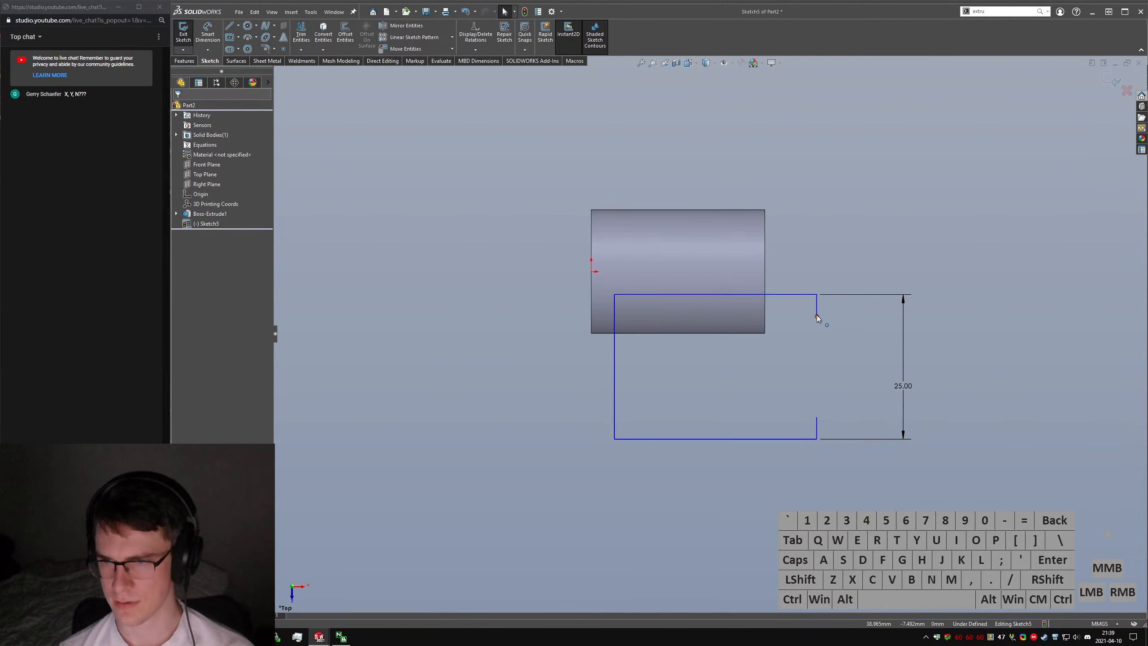
pyautogui.moveTo(816, 316); pyautogui.dragTo(833, 344)
pyautogui.keyDown('ctrl'); pyautogui.click(833, 327); pyautogui.keyUp('ctrl')
pyautogui.keyDown('ctrl'); pyautogui.click(834, 427); pyautogui.keyUp('ctrl')
pyautogui.hotkey('alt', 'q')
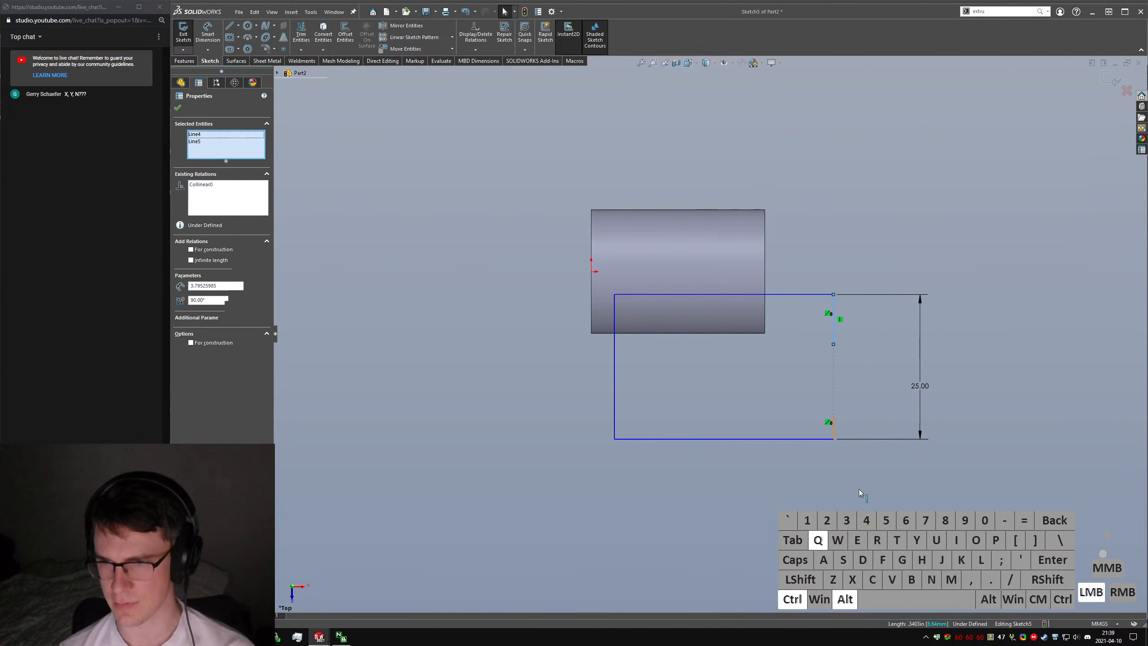
# Move the open rectangular profile clear of the clip body and lengthen its two short end lines.
pyautogui.click(859, 489)
pyautogui.moveTo(837, 439)
pyautogui.mouseDown()
pyautogui.moveTo(874, 494)
pyautogui.moveTo(840, 507)
pyautogui.mouseUp()
pyautogui.moveTo(839, 316); pyautogui.dragTo(845, 407)
pyautogui.click(881, 547)
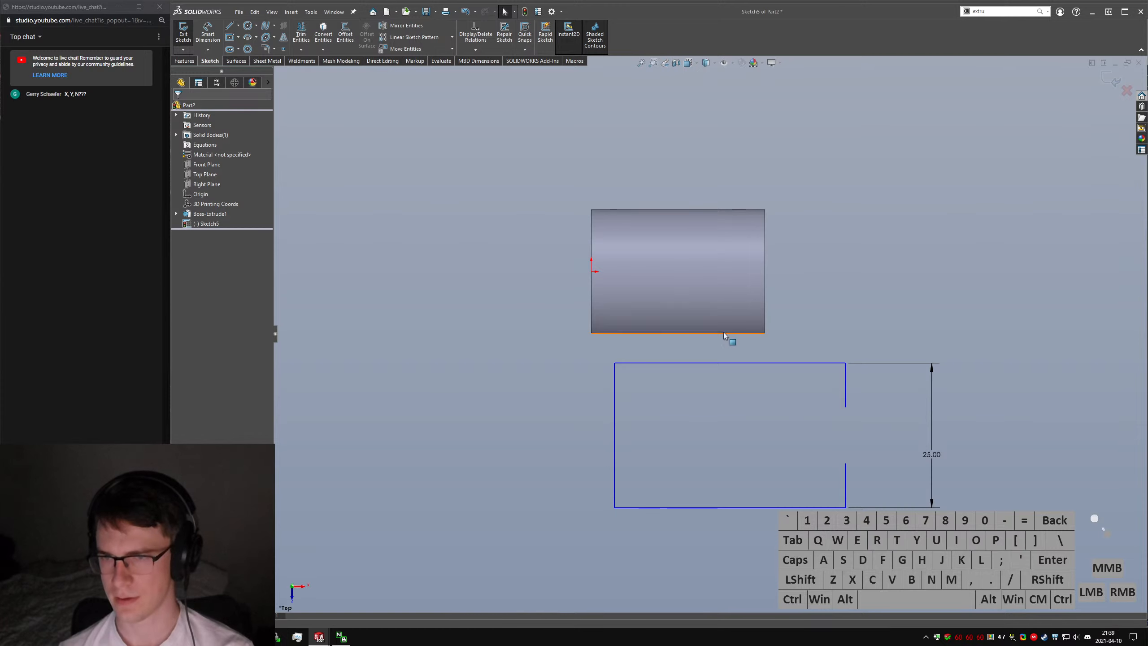
pyautogui.moveTo(728, 334)
pyautogui.mouseDown(button='middle')
pyautogui.moveTo(682, 330)
pyautogui.moveTo(672, 291)
pyautogui.moveTo(812, 346)
pyautogui.mouseUp(button='middle')
pyautogui.click(681, 330)
pyautogui.keyDown('ctrl'); pyautogui.click(723, 339); pyautogui.keyUp('ctrl')
pyautogui.click(778, 379)
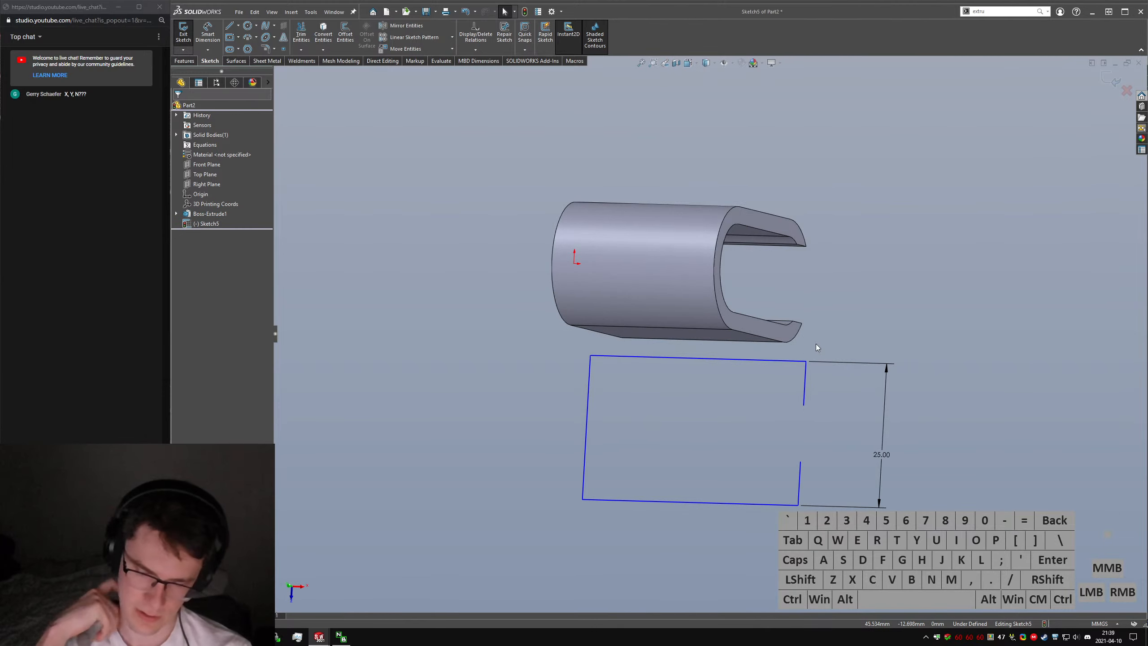
pyautogui.moveTo(814, 382); pyautogui.dragTo(874, 406, button='middle')
# Fillet the two right-hand corners of the open rectangular profile with a 3 mm radius, accepting removal of the equal-length relation.
pyautogui.click(266, 57)
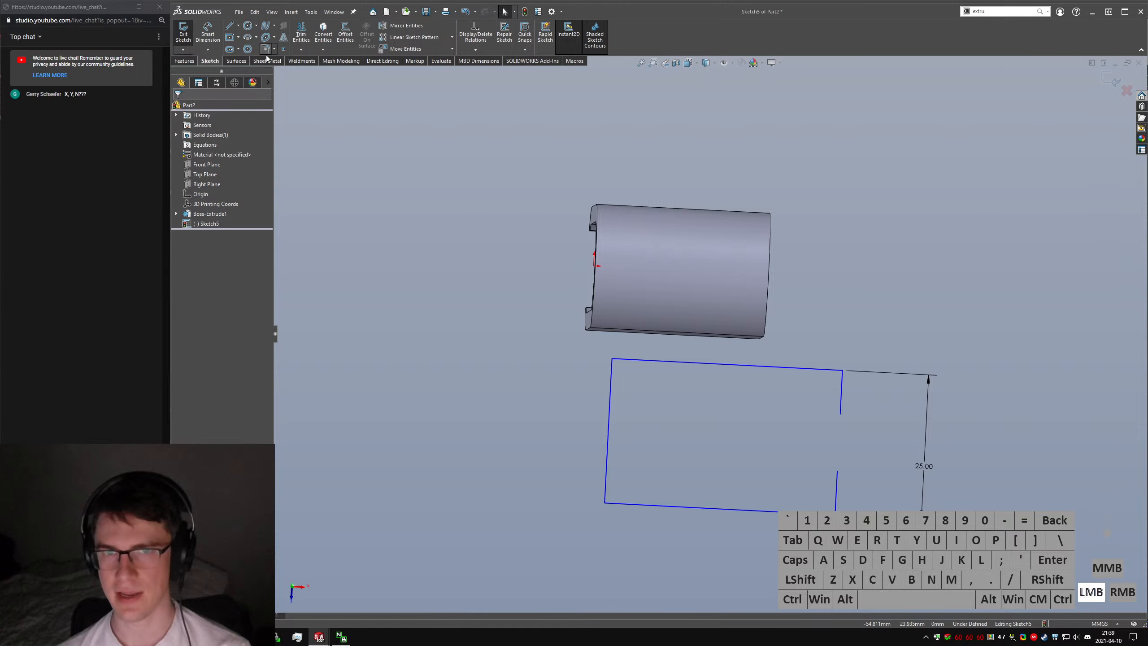
pyautogui.click(843, 371)
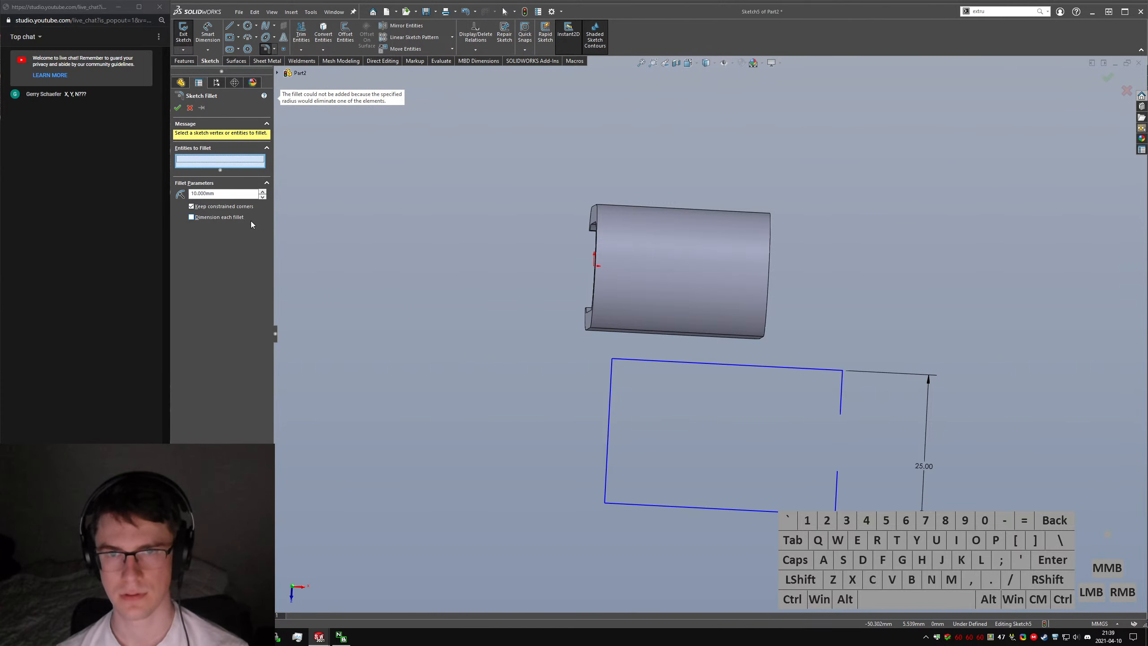
pyautogui.doubleClick(217, 194)
pyautogui.write('3')
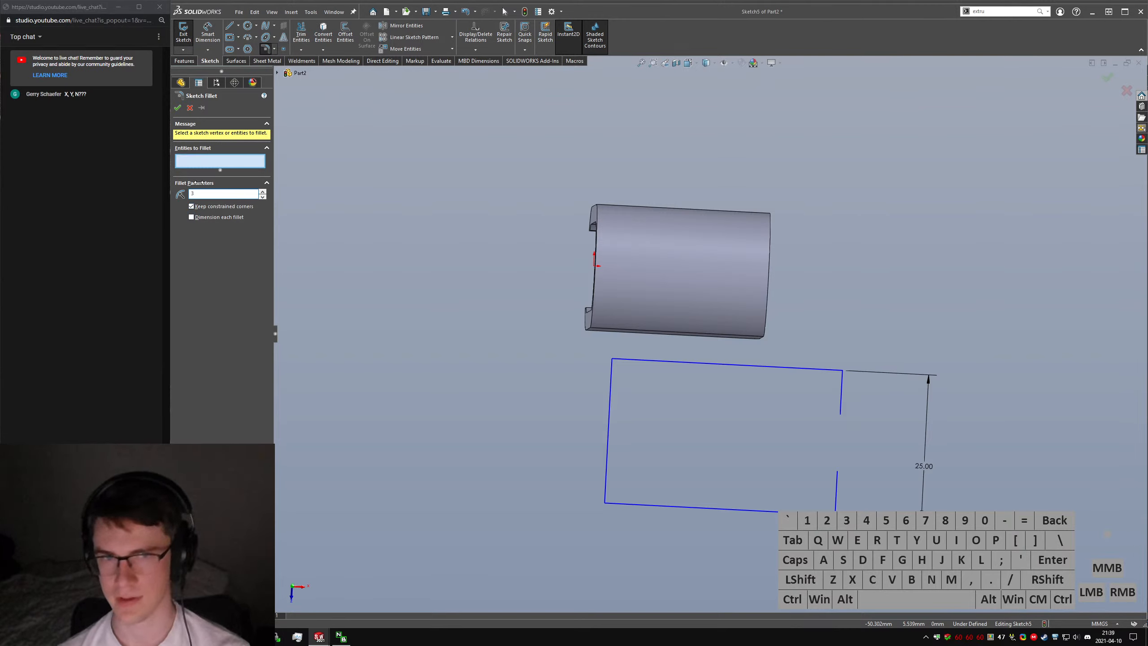
pyautogui.click(841, 372)
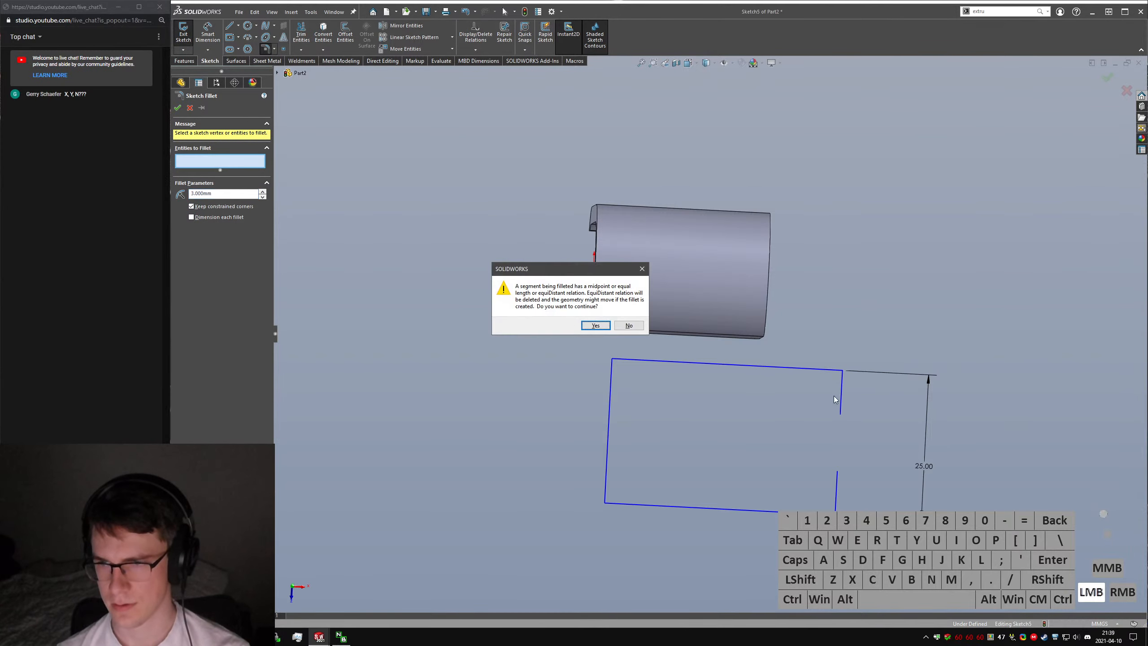
pyautogui.click(595, 326)
pyautogui.click(837, 377)
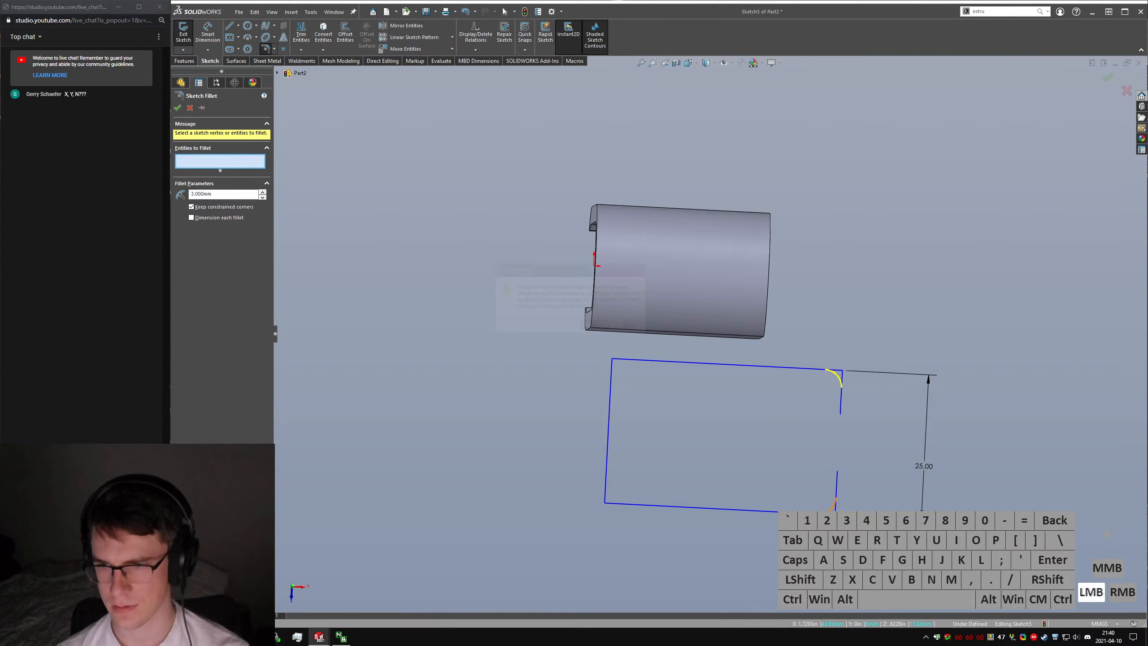
pyautogui.click(595, 326)
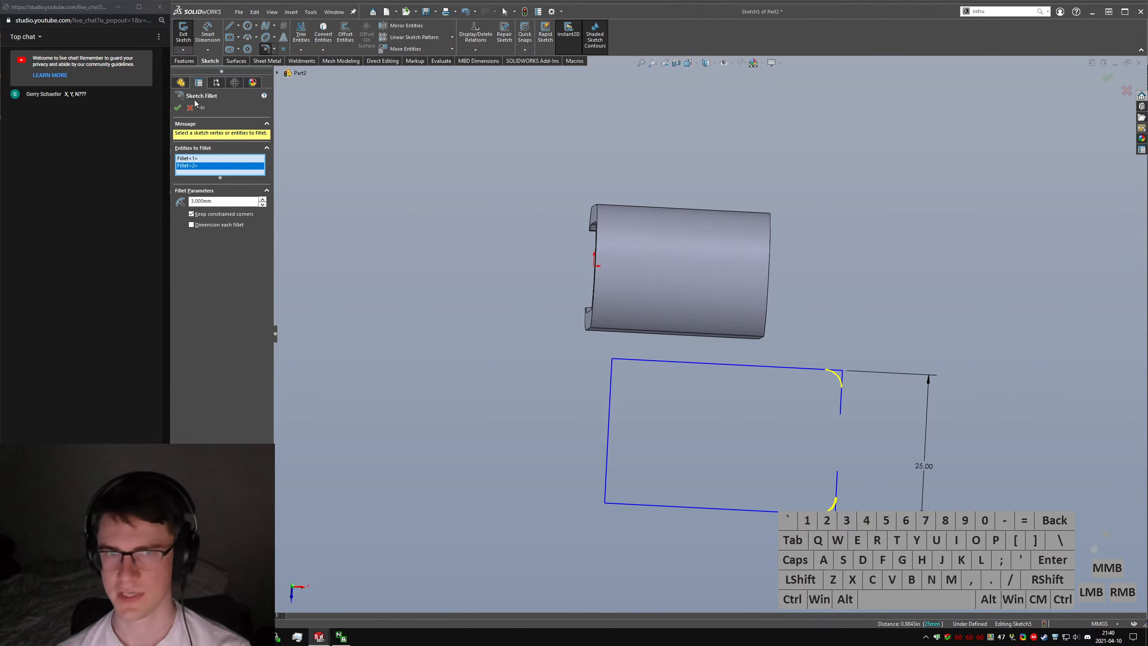
pyautogui.click(176, 109)
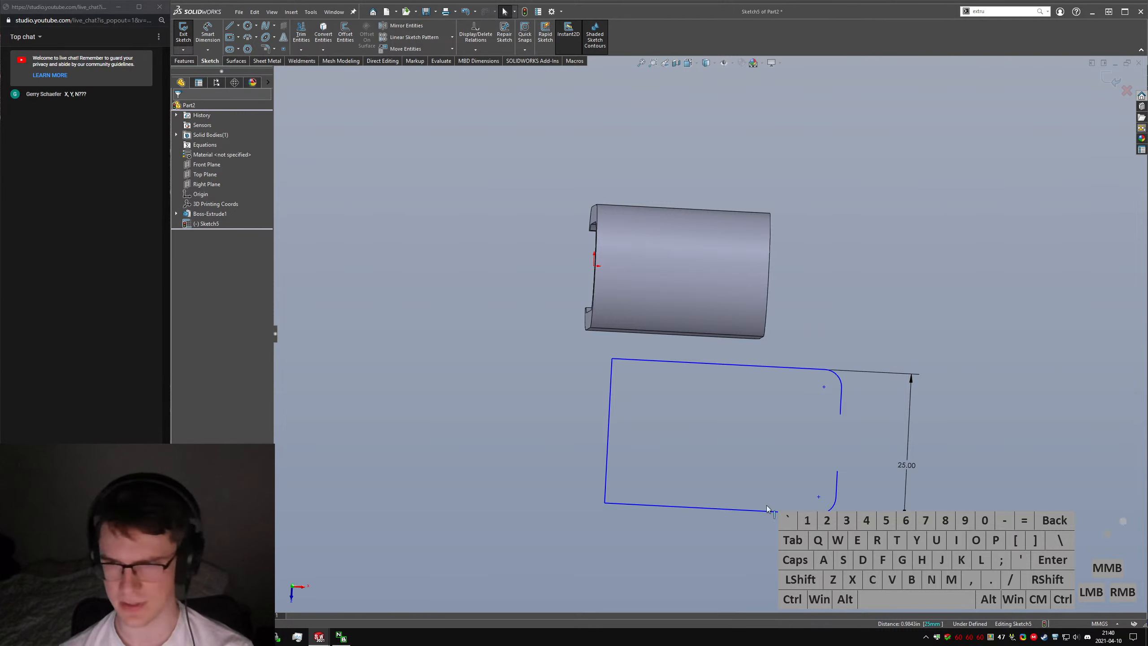
# Dimension the radius of the lower right corner fillet and set it to 5 mm.
pyautogui.click(822, 501)
pyautogui.click(837, 522)
pyautogui.click(837, 522)
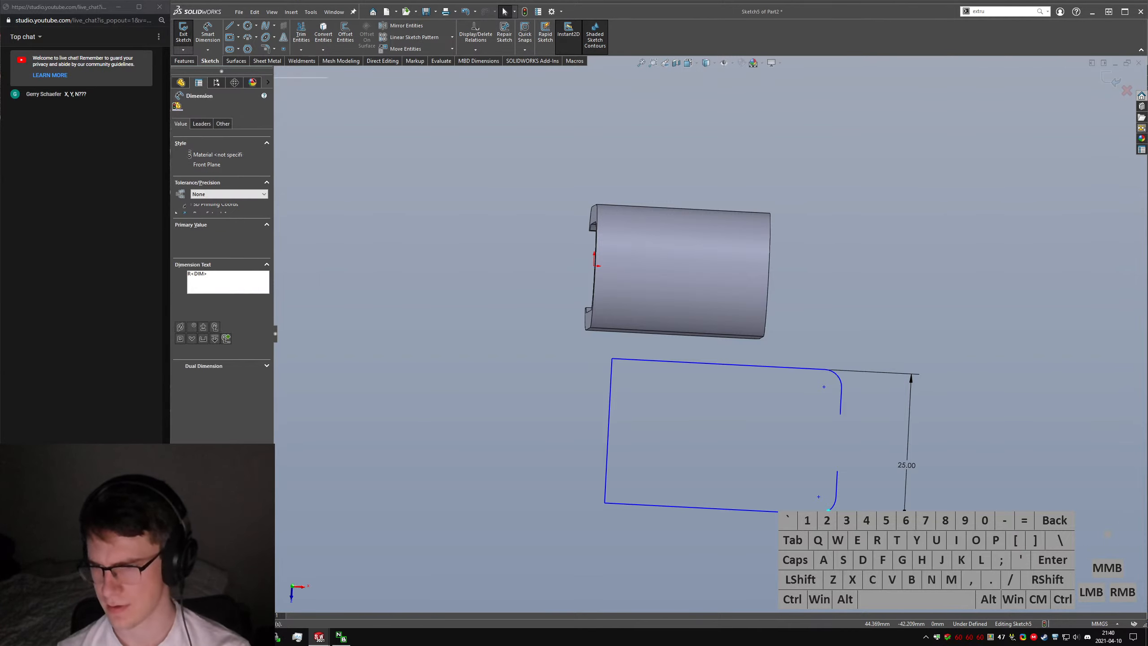
pyautogui.press('Escape')
pyautogui.click(796, 551)
# Dimension the profile's overall length between its closed left line and right end line, setting it to 72 mm.
pyautogui.moveTo(726, 439); pyautogui.dragTo(729, 395, button='right')
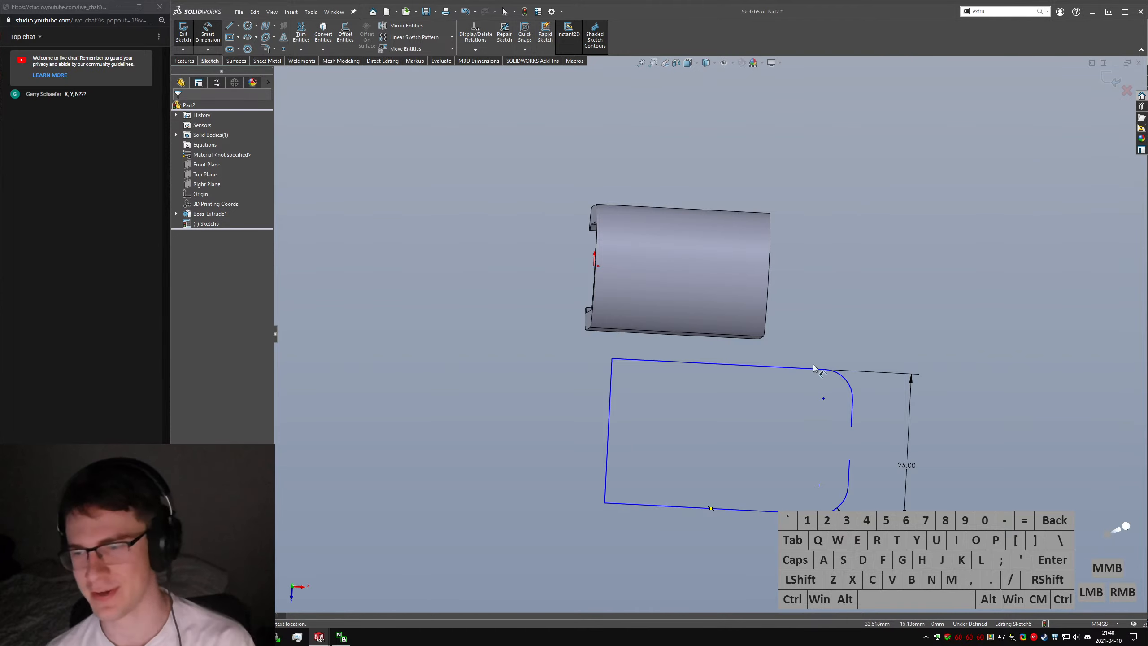
pyautogui.click(609, 477)
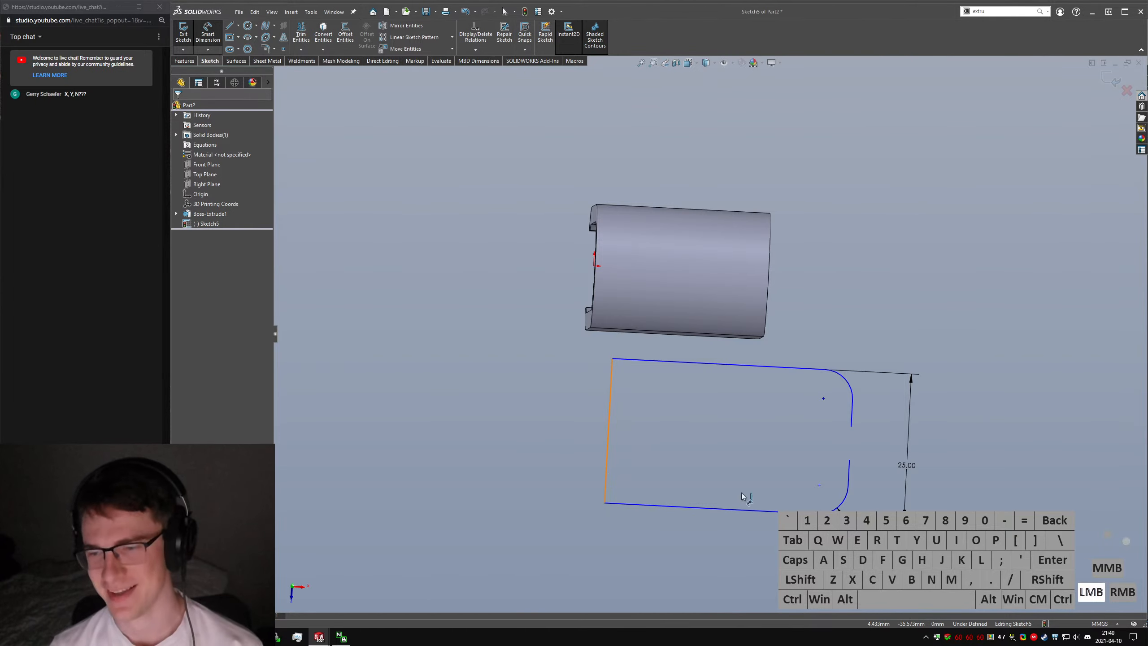
pyautogui.click(848, 473)
pyautogui.click(726, 571)
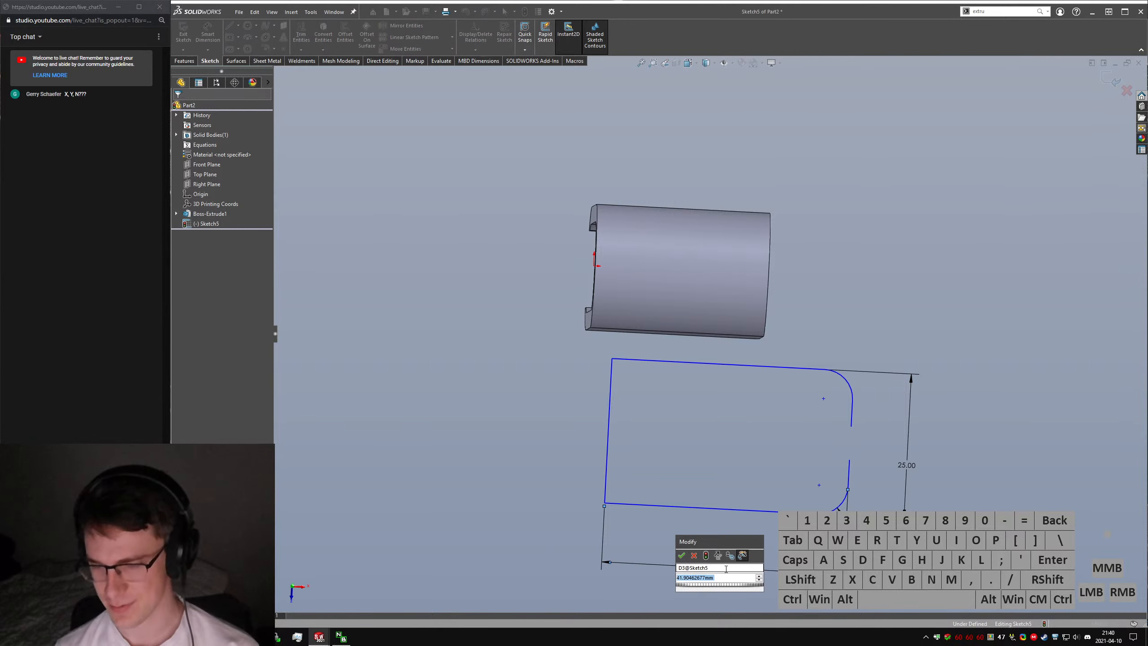
pyautogui.press('Return')
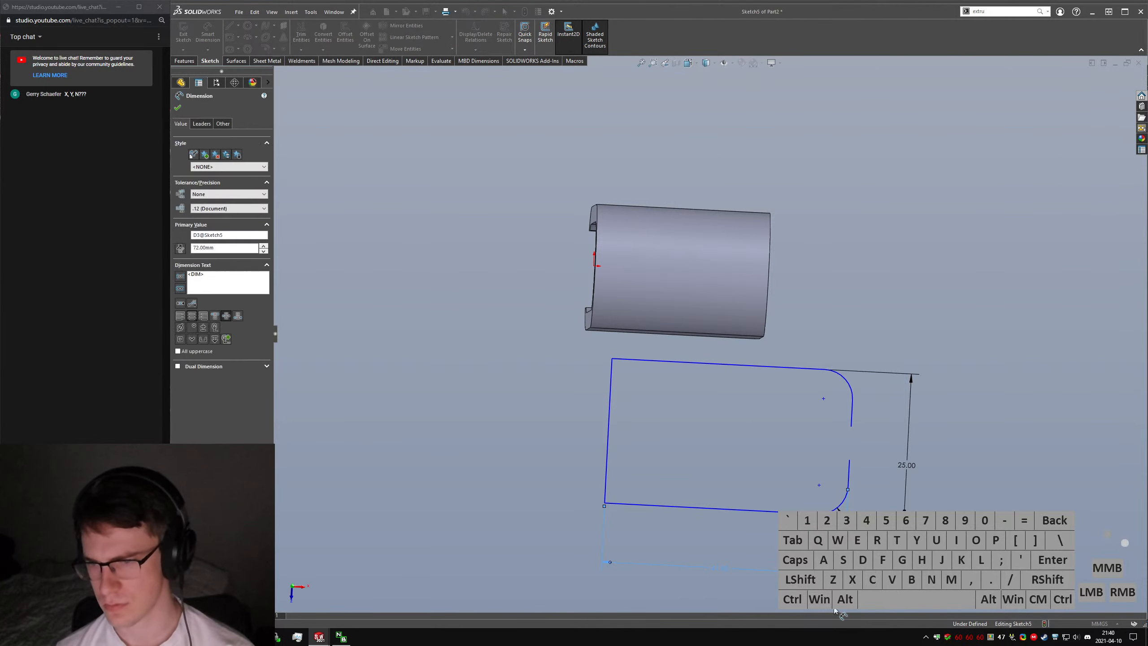
pyautogui.press('Escape')
# Move the lengthened profile clear of the clip body and widen the gap between its two short end lines to about 7 mm.
pyautogui.moveTo(441, 358)
pyautogui.mouseDown()
pyautogui.moveTo(652, 376)
pyautogui.moveTo(622, 372)
pyautogui.mouseUp()
pyautogui.click(980, 489)
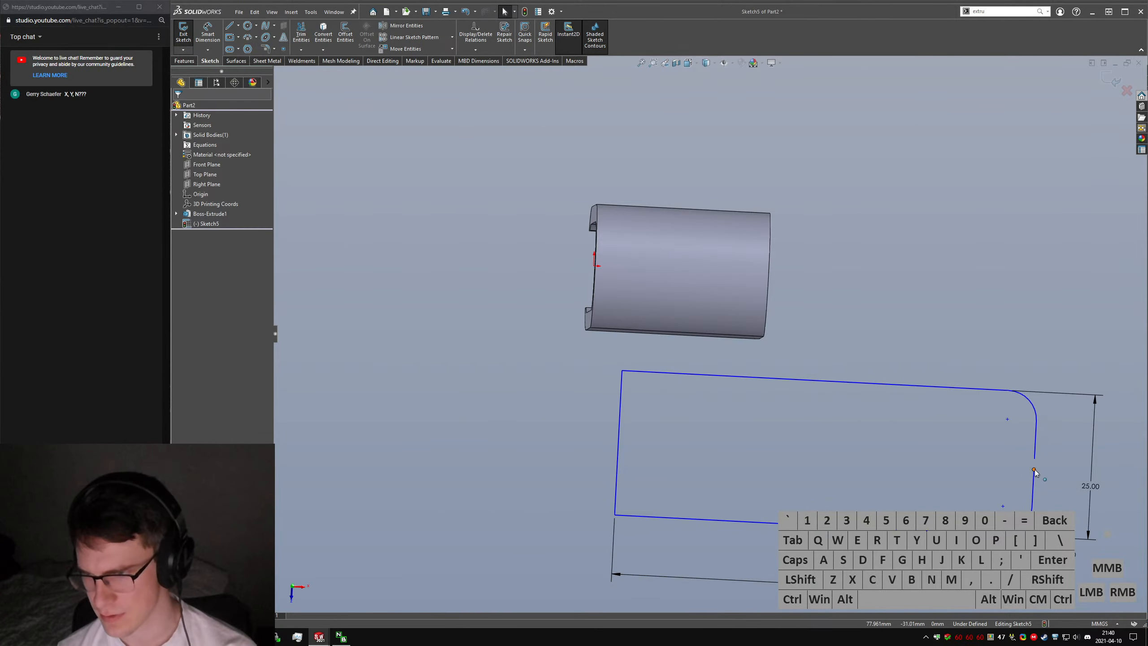
pyautogui.moveTo(1034, 470); pyautogui.dragTo(1034, 486)
pyautogui.click(1113, 550)
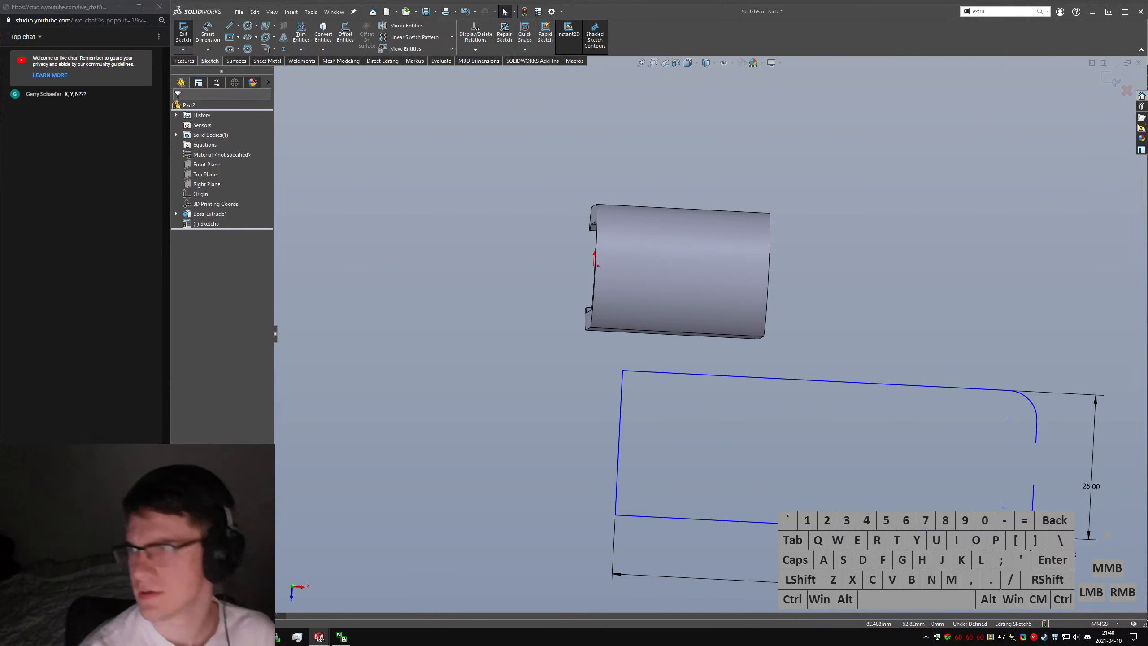
# Dimension the gap between the free ends of the two short right-hand lines and set it to 8 mm.
pyautogui.moveTo(985, 505); pyautogui.dragTo(989, 249, button='right')
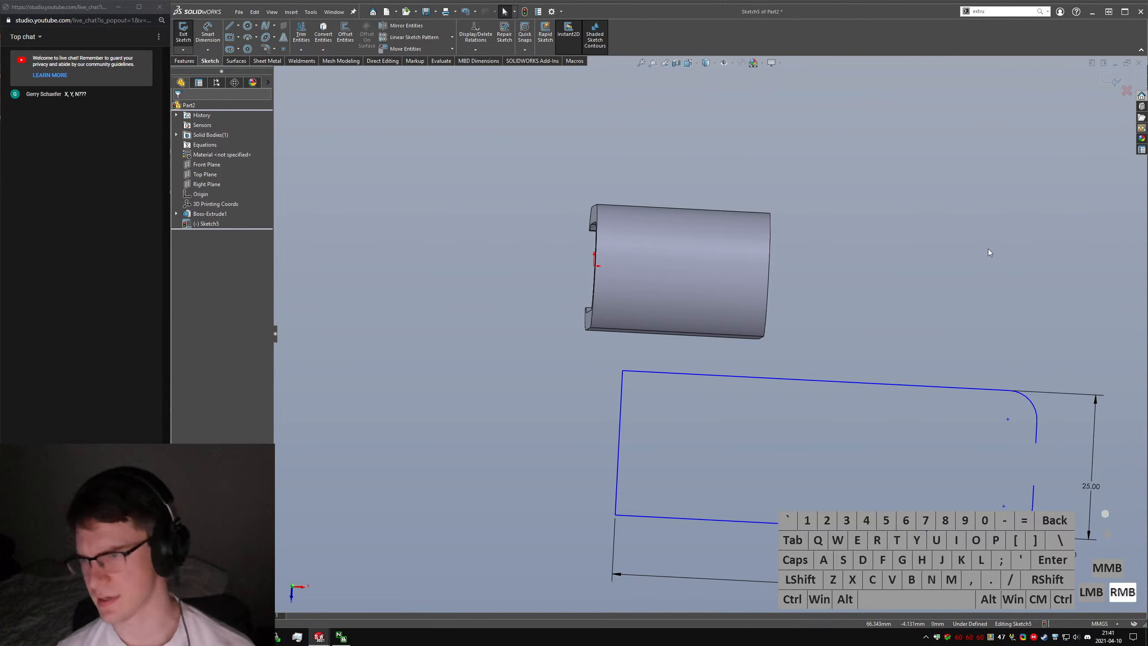
pyautogui.click(1035, 442)
pyautogui.click(1034, 485)
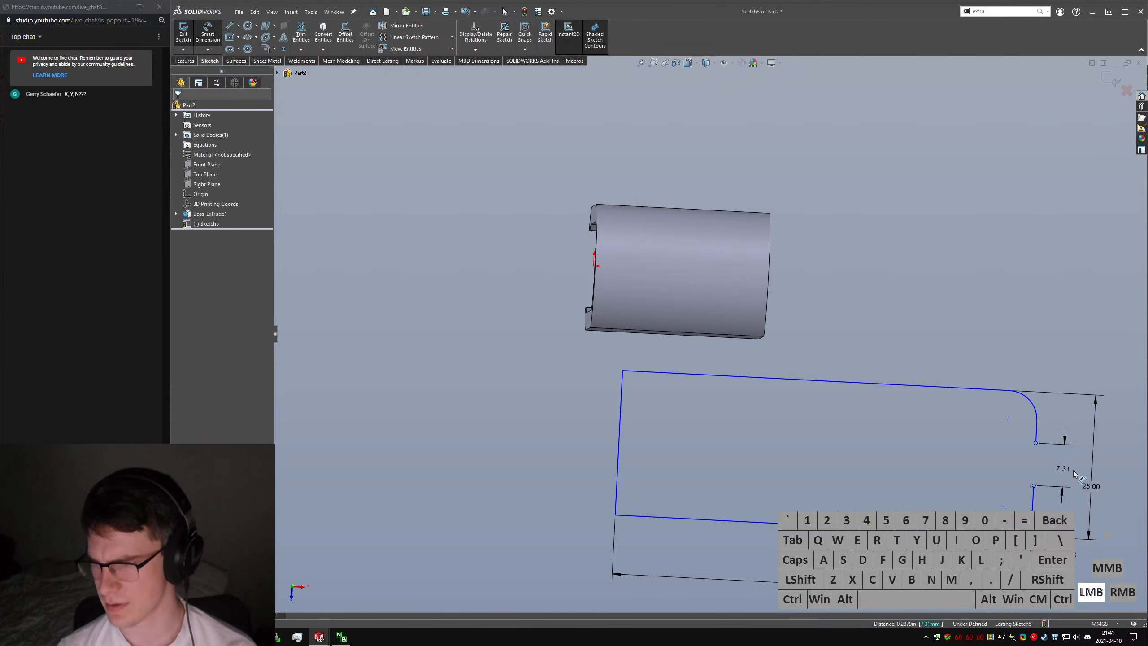
pyautogui.click(1072, 471)
pyautogui.write('8')
pyautogui.press('Return')
pyautogui.press('Escape')
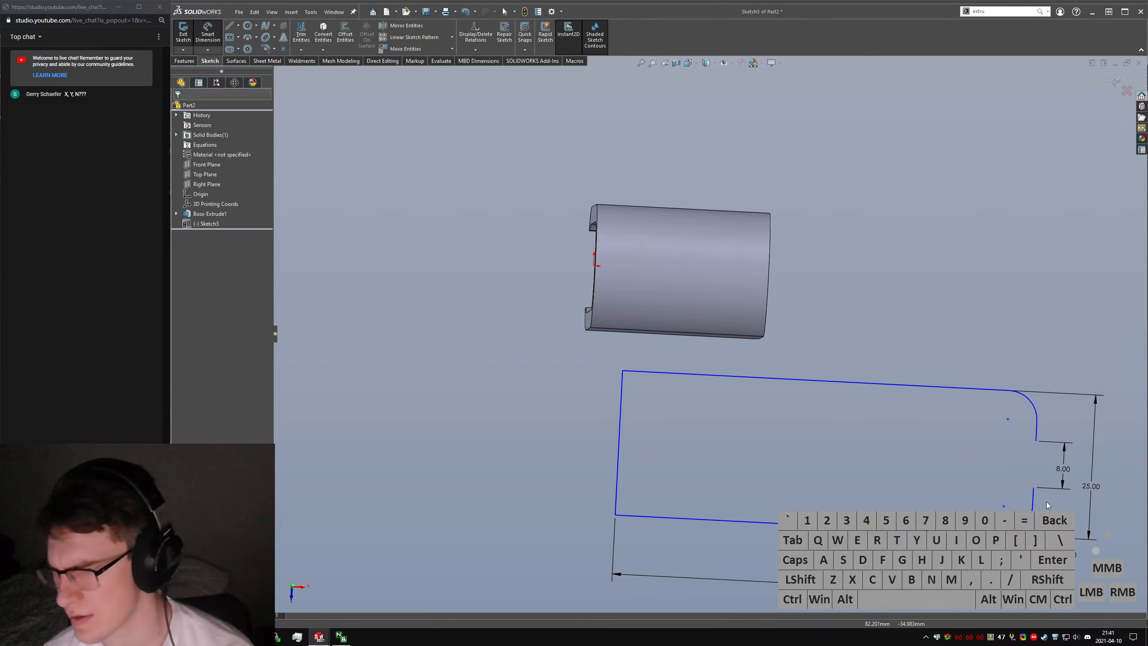
# Move the whole dimensioned profile farther down from the clip body.
pyautogui.scroll(2, 1029, 545)
pyautogui.moveTo(649, 360)
pyautogui.mouseDown()
pyautogui.moveTo(677, 402)
pyautogui.moveTo(642, 383)
pyautogui.mouseUp()
pyautogui.click(925, 423)
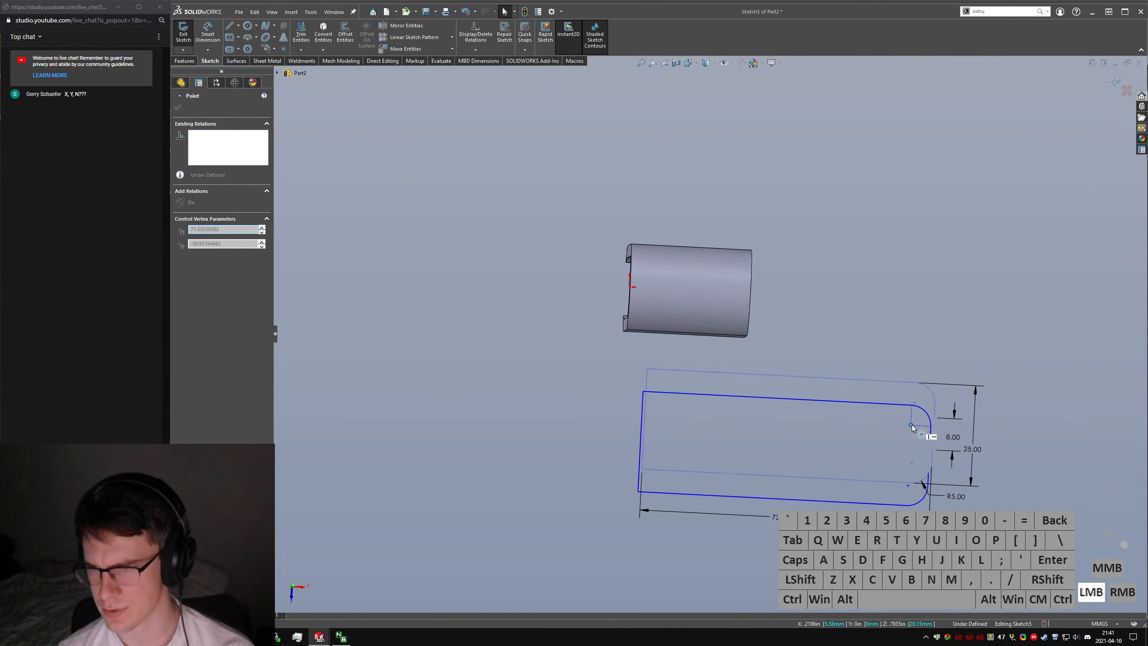
pyautogui.moveTo(925, 423); pyautogui.dragTo(922, 429)
pyautogui.scroll(-2, 652, 415)
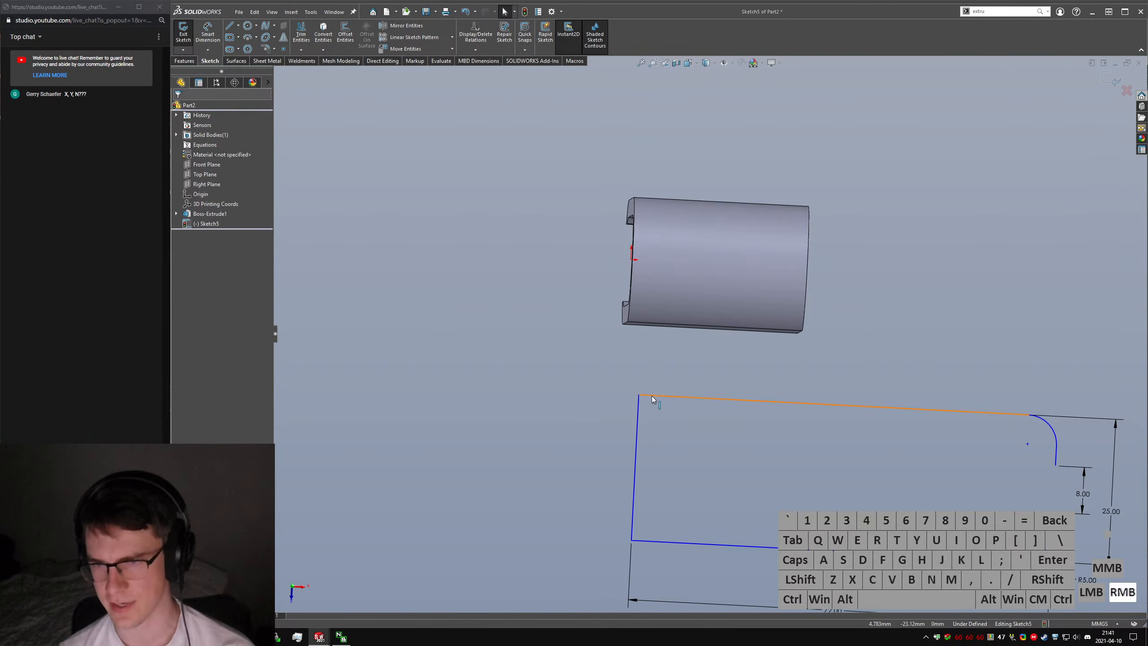
# Offset the entire profile chain outward by 3 mm, capping the open ends with lines.
pyautogui.rightClick(652, 398)
pyautogui.click(692, 404)
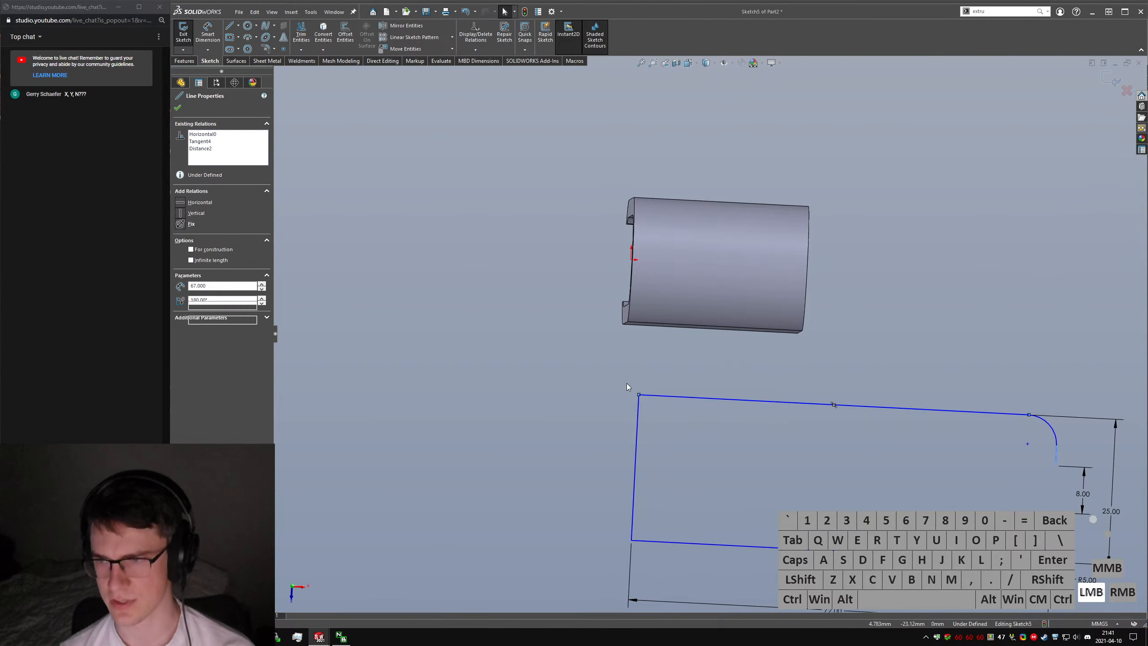
pyautogui.click(345, 34)
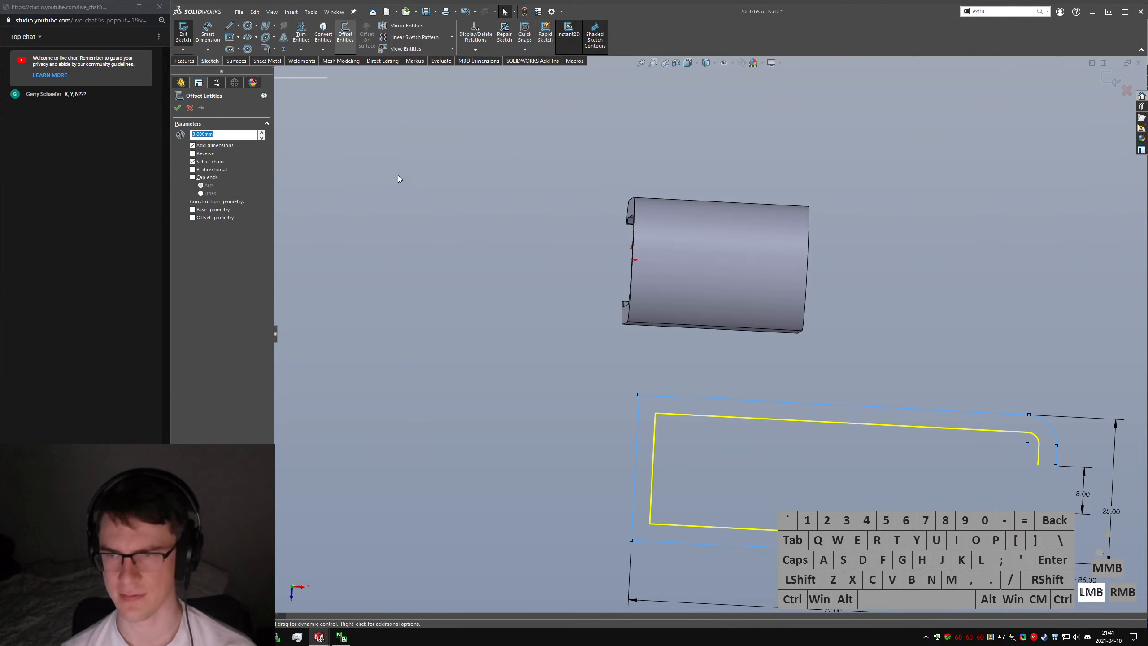
pyautogui.click(193, 153)
pyautogui.click(206, 177)
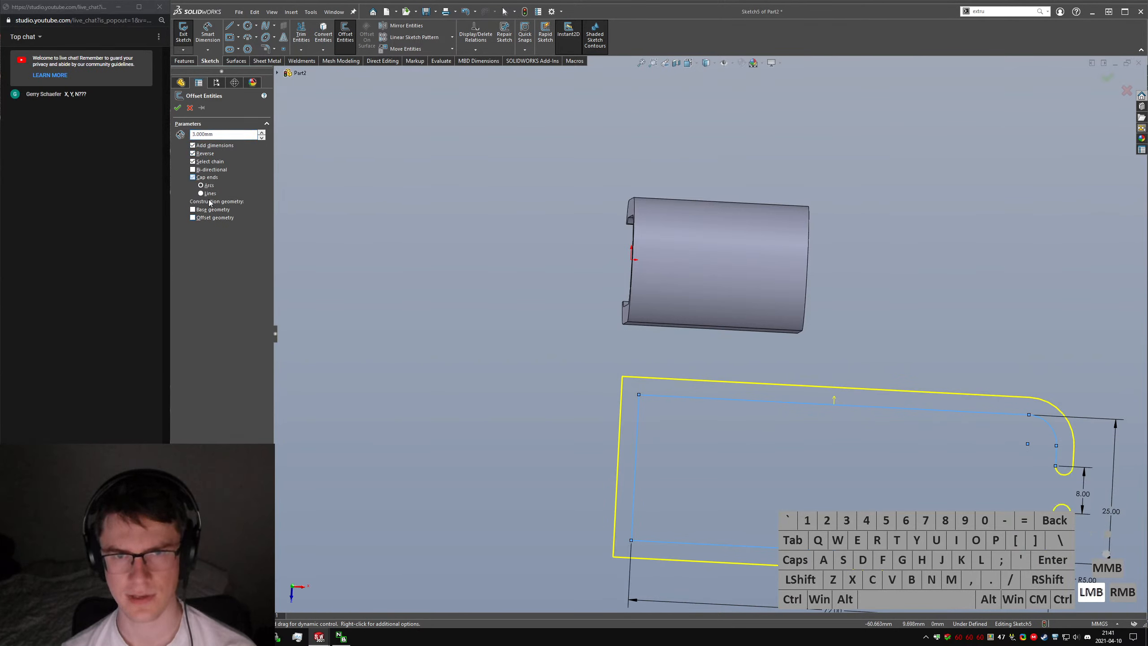
pyautogui.click(211, 194)
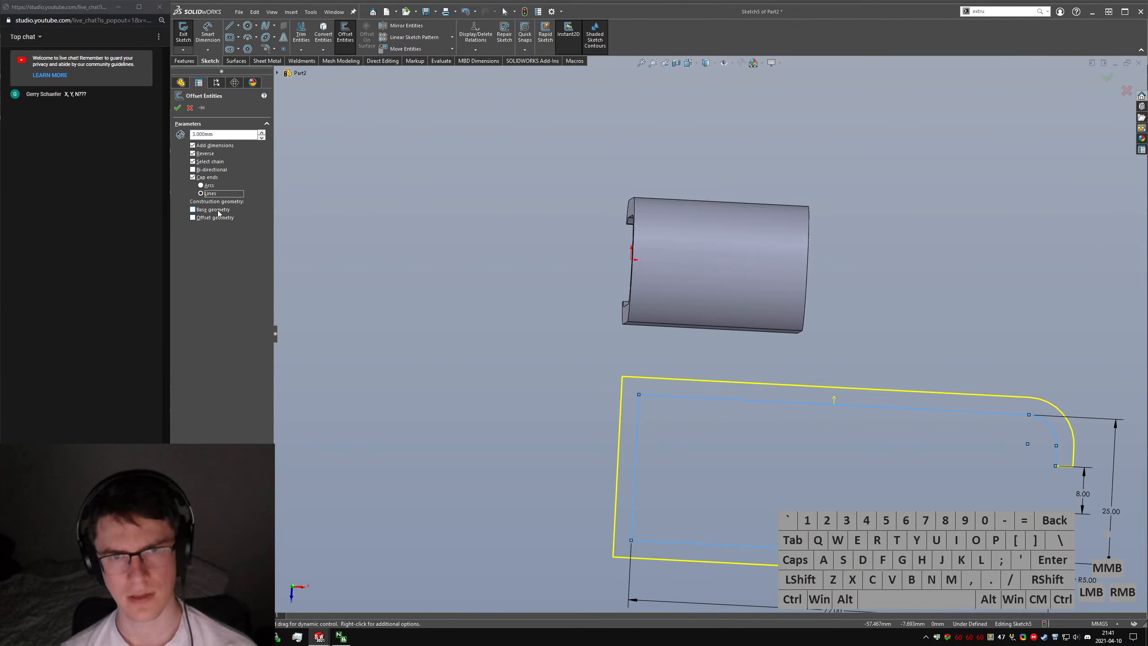
pyautogui.click(176, 108)
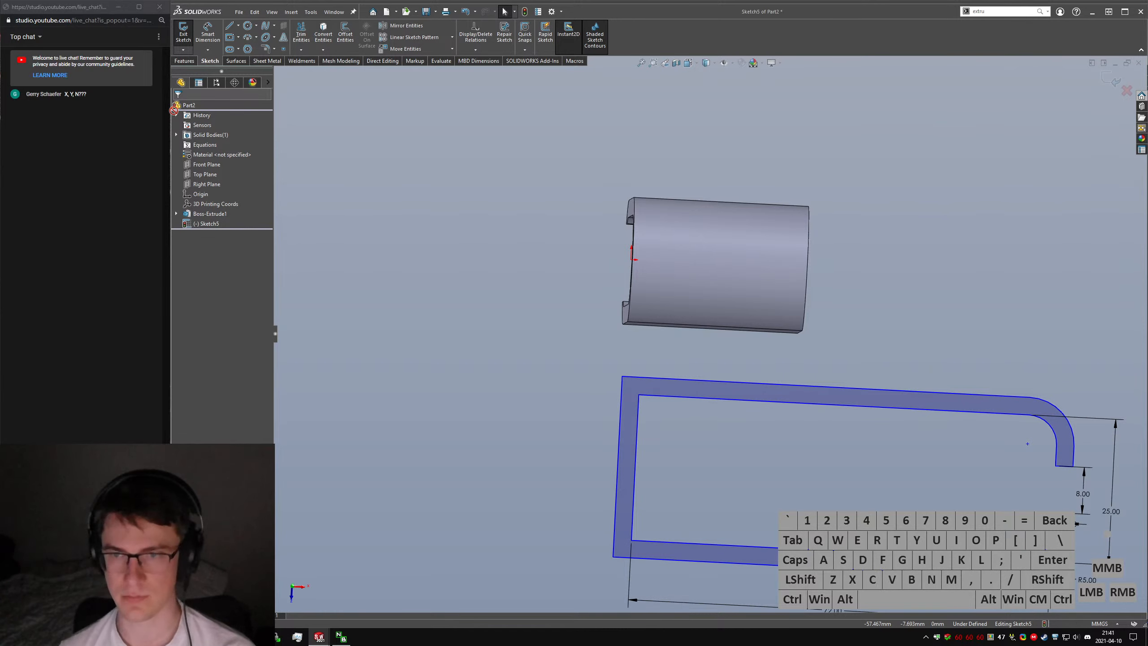
# Position the offset profile against the underside of the clip body by its outer upper-left corner.
pyautogui.moveTo(685, 310); pyautogui.dragTo(663, 395, button='middle')
pyautogui.moveTo(663, 395); pyautogui.dragTo(671, 322)
pyautogui.click(625, 384)
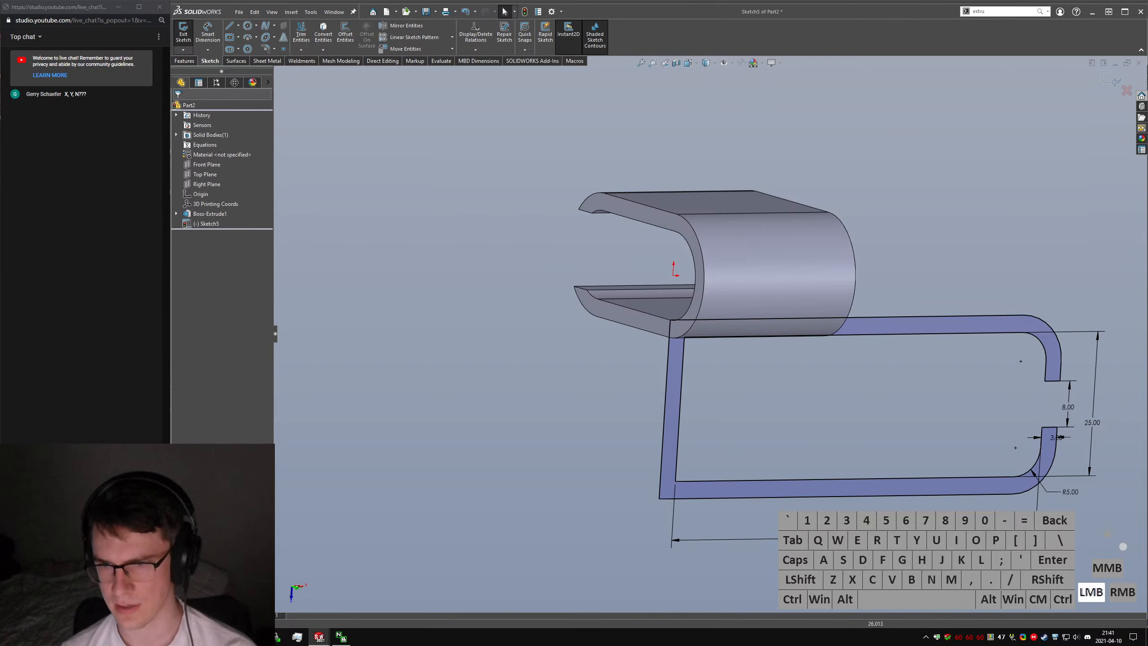
# Move the 3 mm offset dimension above the profile's upper right corner and exit the sketch.
pyautogui.moveTo(1071, 445)
pyautogui.mouseDown()
pyautogui.moveTo(1083, 452)
pyautogui.moveTo(1112, 254)
pyautogui.moveTo(1102, 247)
pyautogui.mouseUp()
pyautogui.doubleClick(1103, 247)
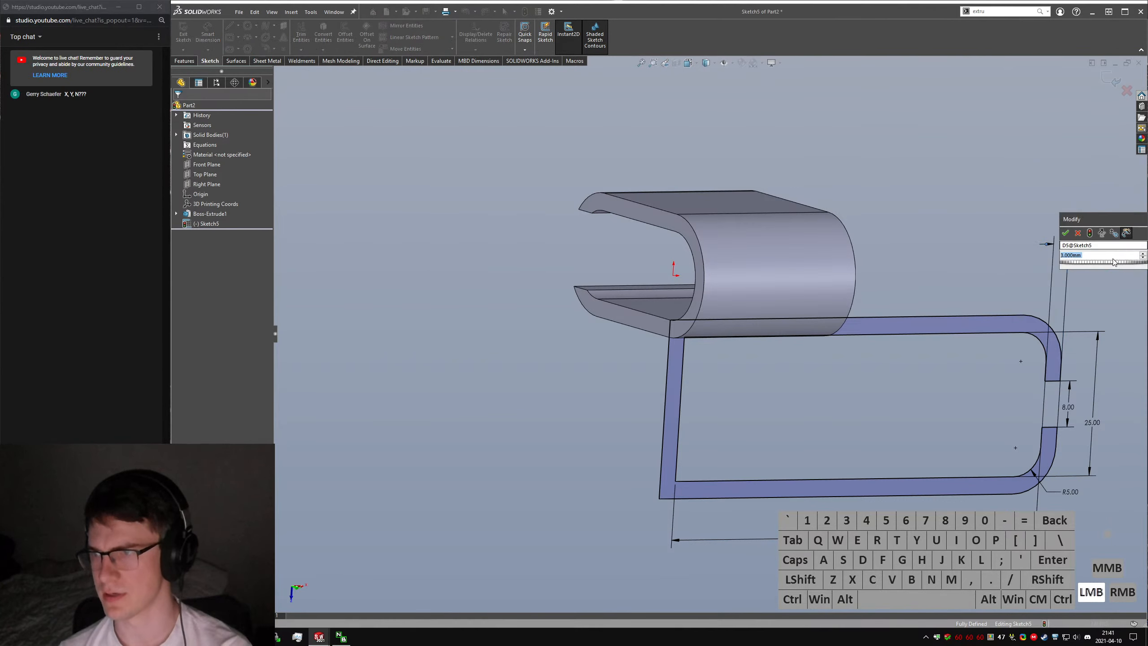
pyautogui.click(1007, 228)
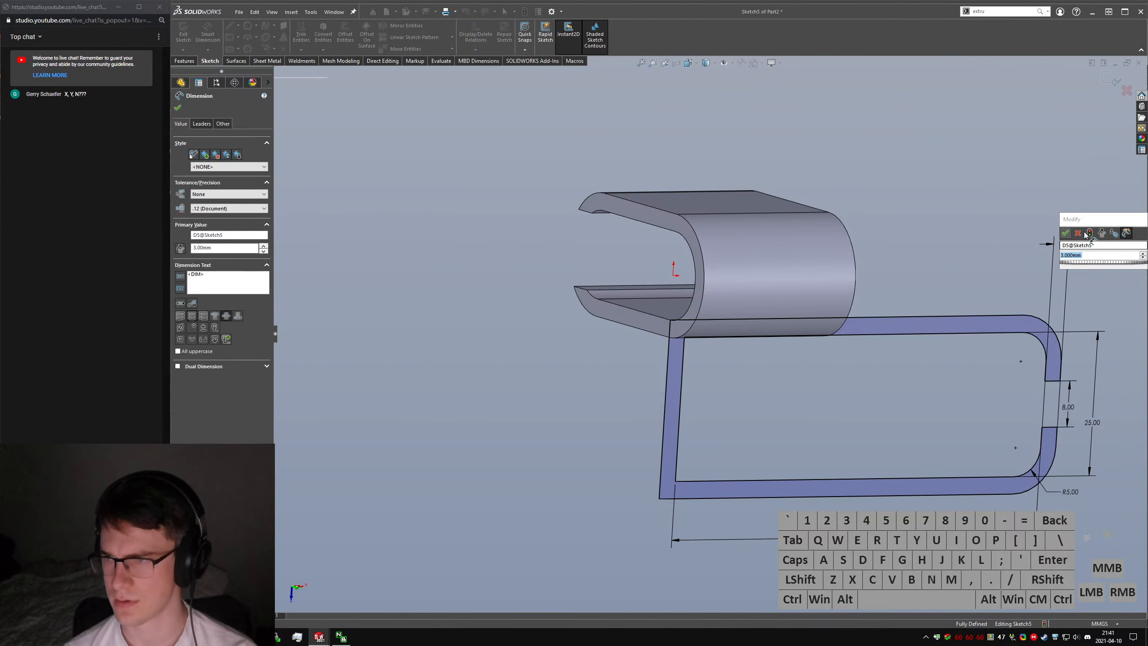
pyautogui.click(183, 35)
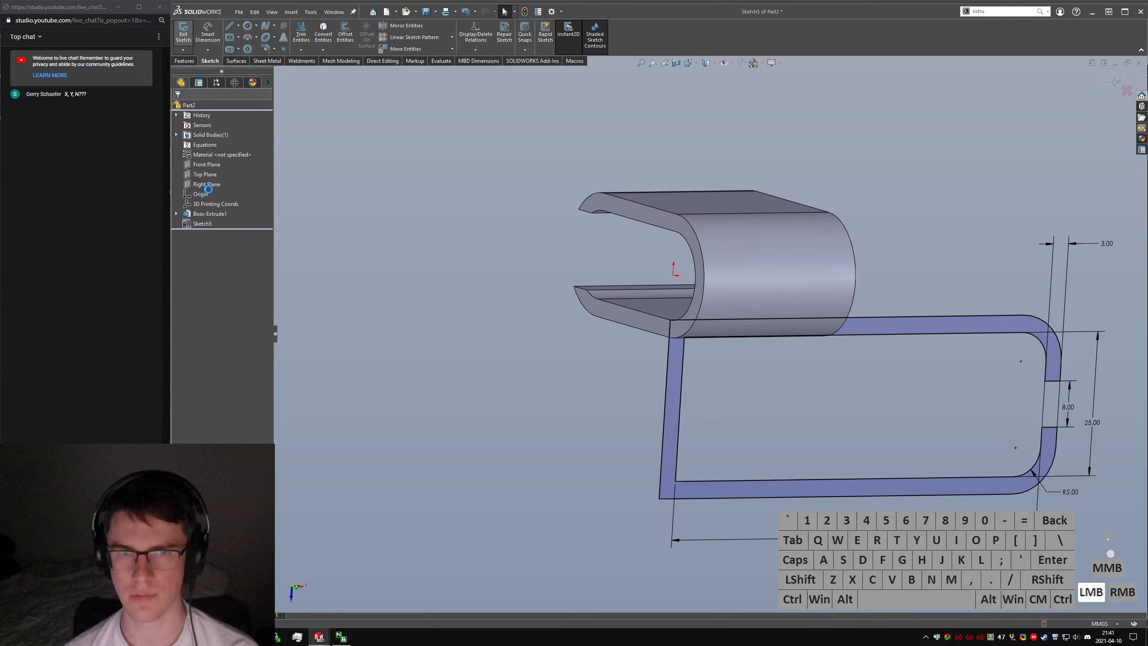
# Show the dimensions of the clip extrusion's sketch and open the equations manager to a new global variable.
pyautogui.click(177, 213)
pyautogui.click(211, 223)
pyautogui.moveTo(613, 300)
pyautogui.mouseDown(button='middle')
pyautogui.moveTo(695, 298)
pyautogui.moveTo(732, 328)
pyautogui.mouseUp(button='middle')
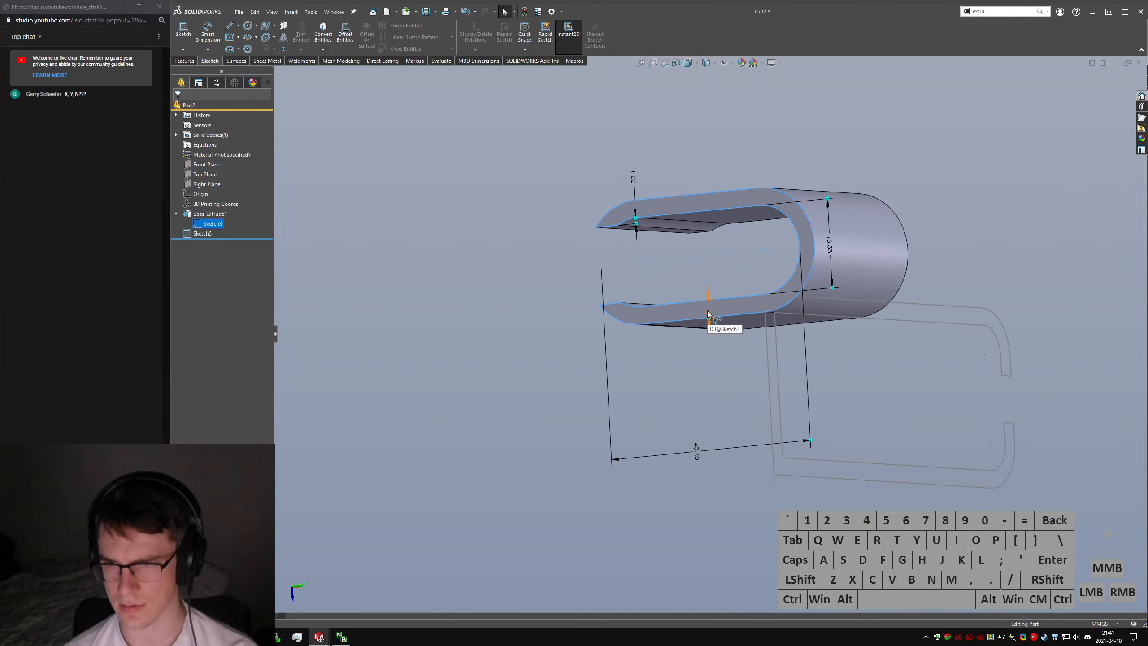
pyautogui.click(204, 145)
pyautogui.rightClick(204, 145)
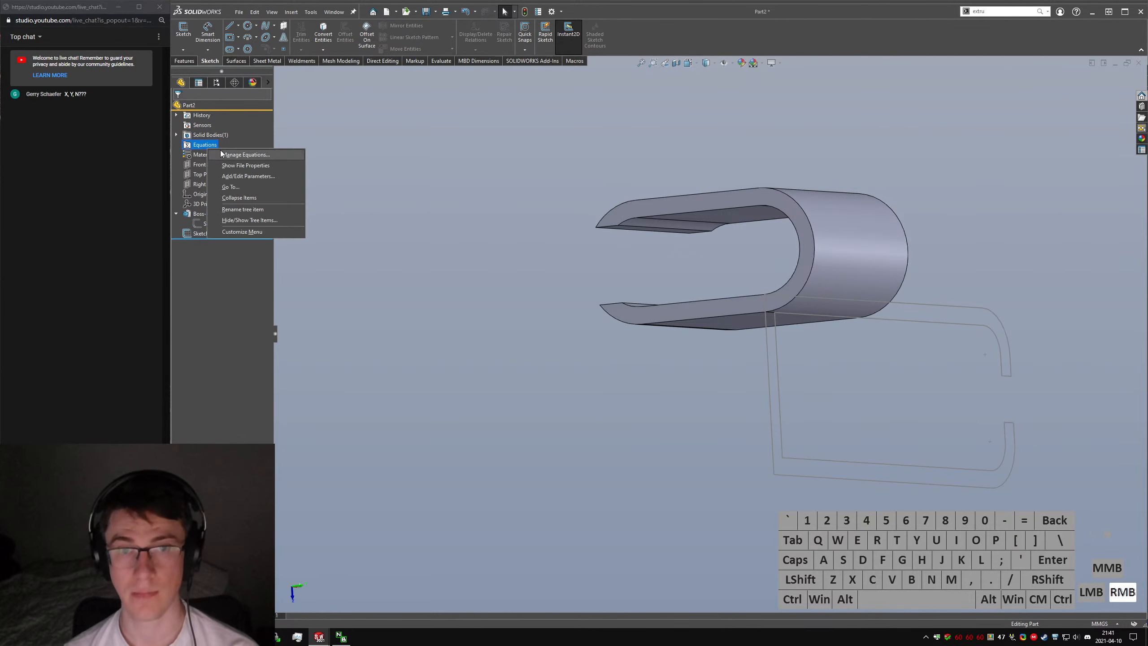
pyautogui.click(235, 154)
pyautogui.click(256, 363)
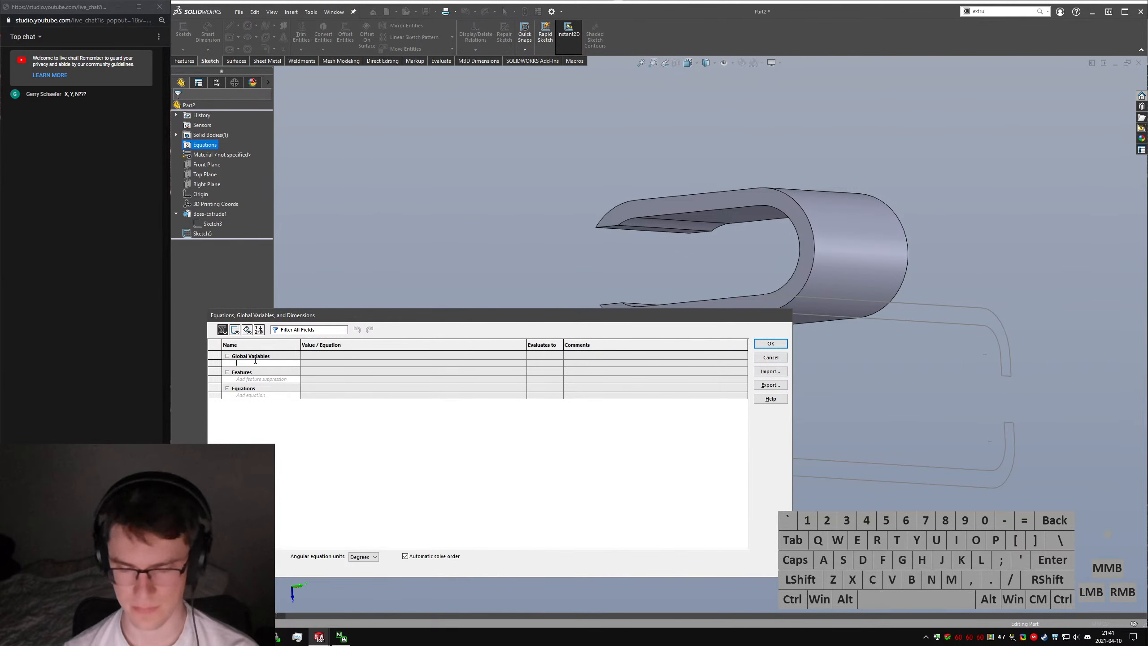
# Define the global variable Nominal_Thickness with a value of 3mm and accept the equations.
pyautogui.write('No')
pyautogui.press('BackSpace')
pyautogui.write('al Thickness')
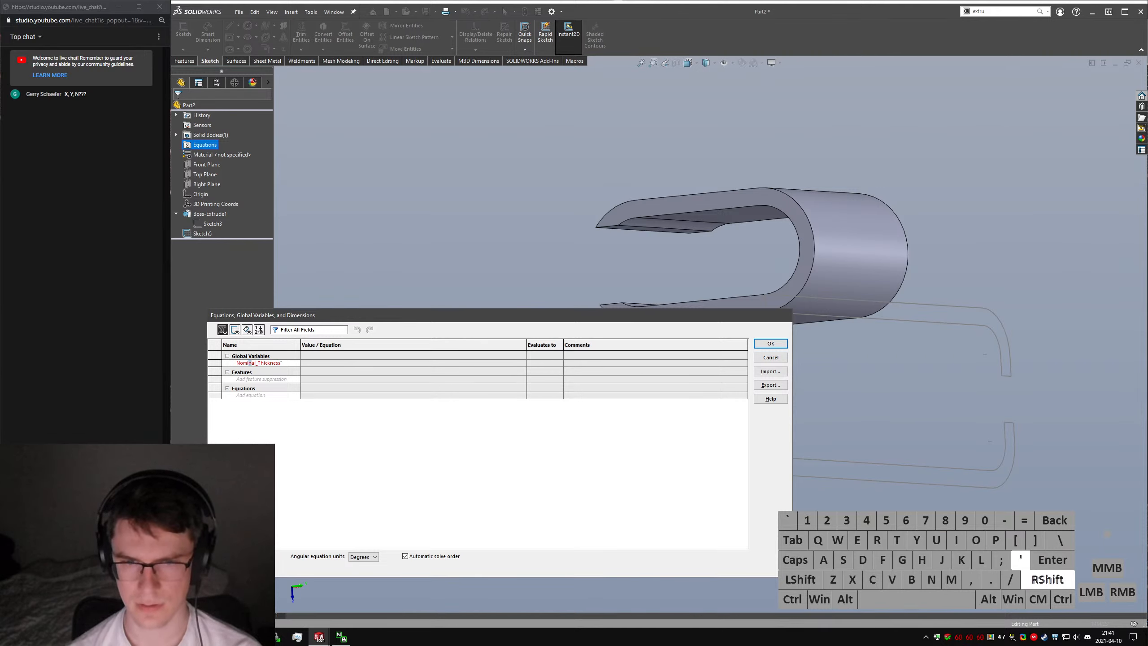
pyautogui.press('Tab')
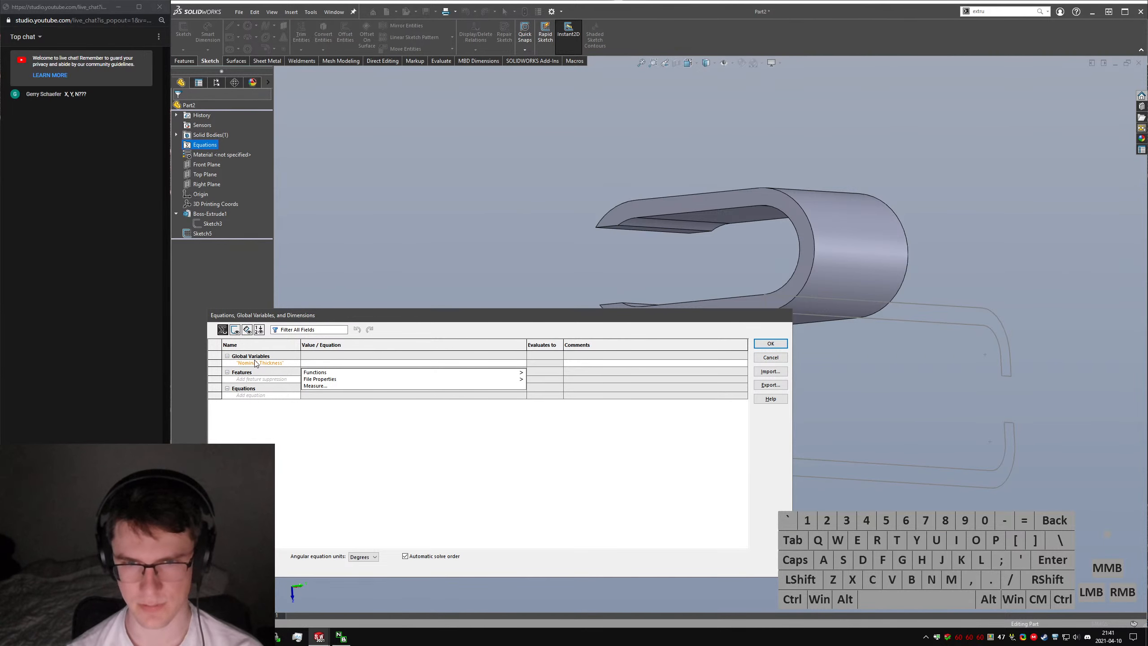
pyautogui.write('3mm')
pyautogui.press('Return')
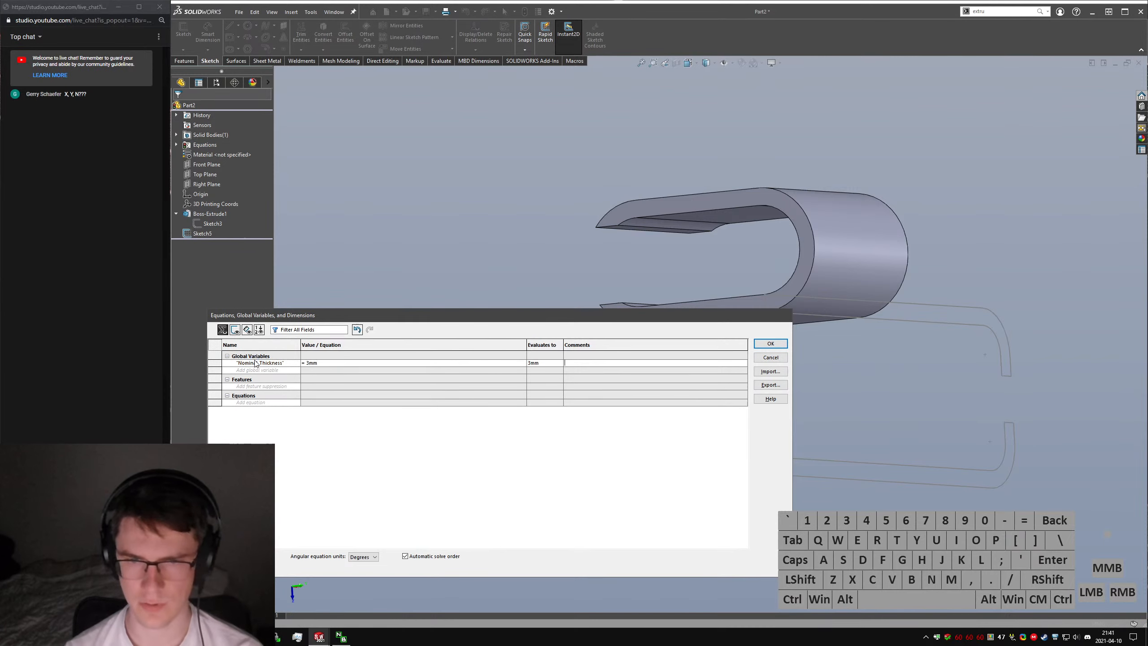
pyautogui.click(771, 344)
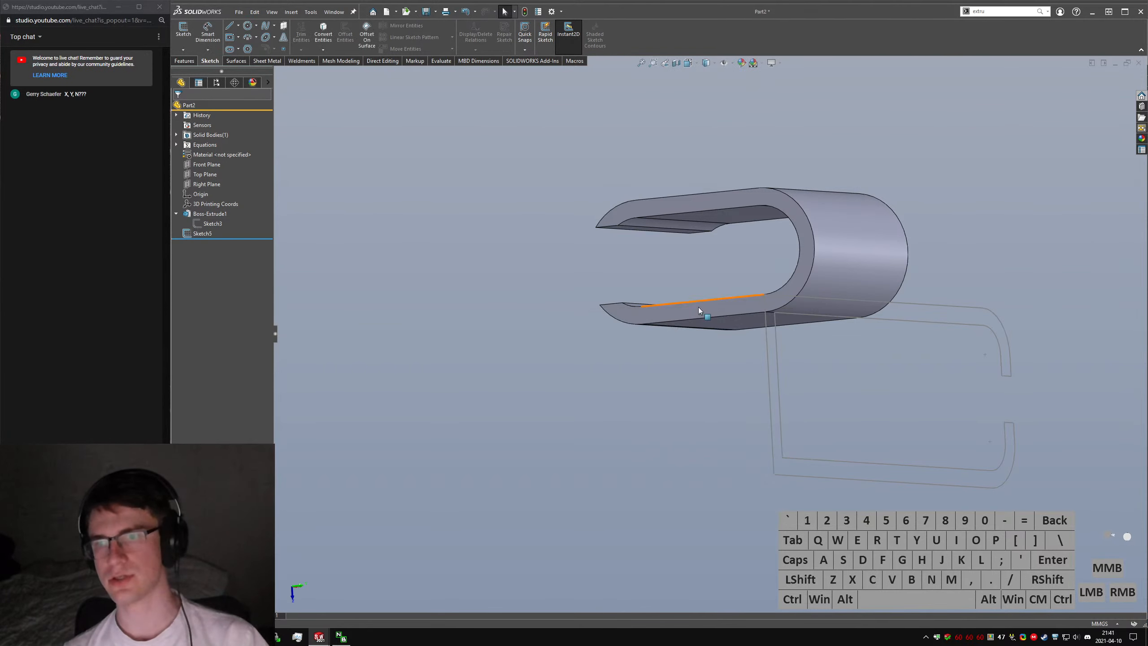
# Link the clip's wall thickness dimension, D3 of Sketch3, to the global variable Nominal_Thickness.
pyautogui.click(712, 322)
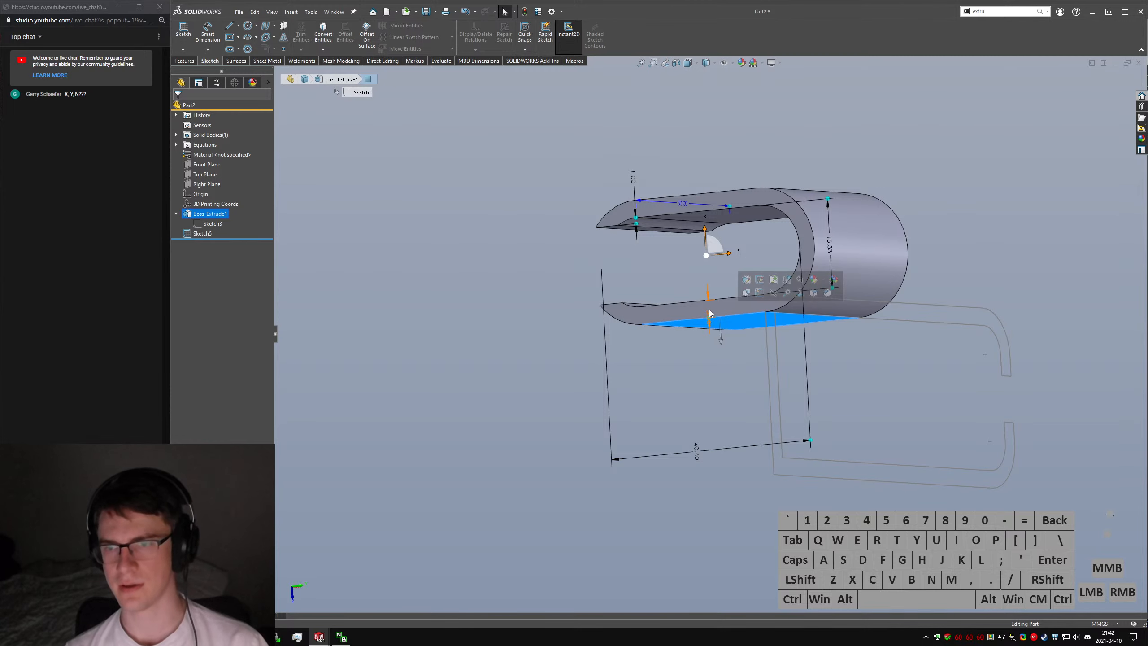
pyautogui.doubleClick(709, 313)
pyautogui.write('=')
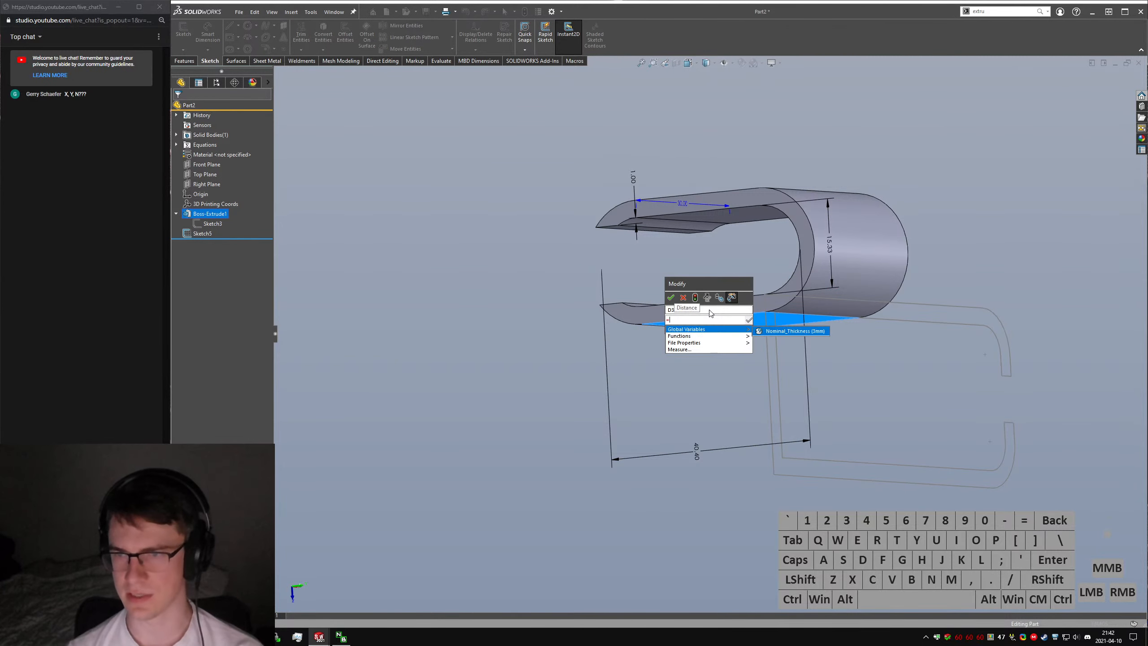
pyautogui.press('Return')
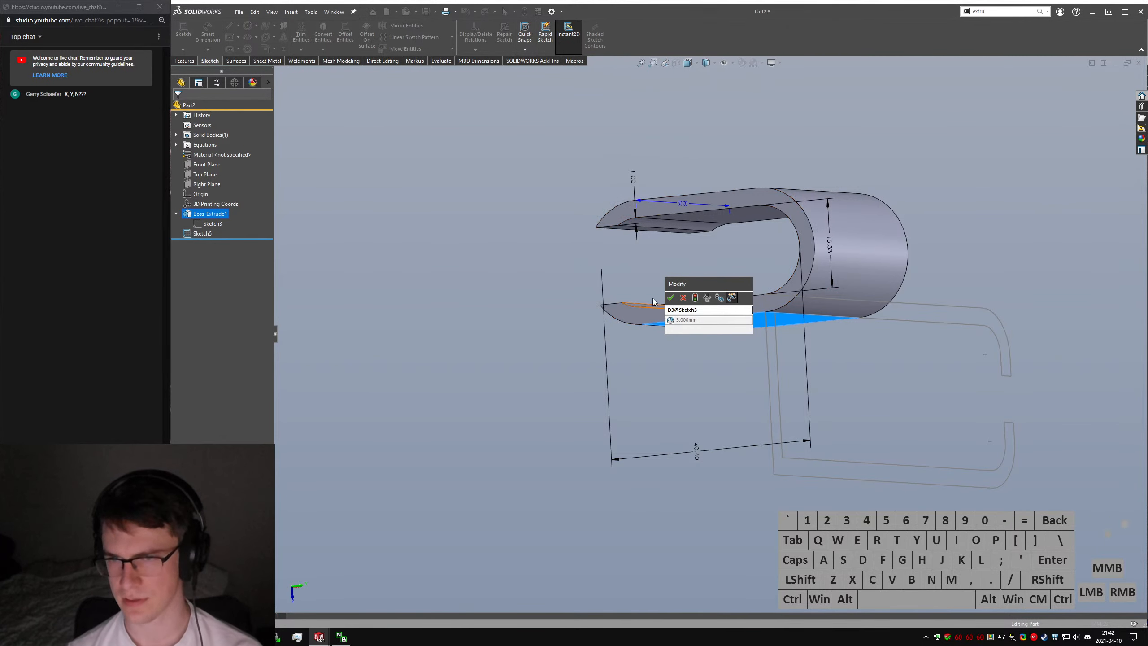
pyautogui.click(671, 298)
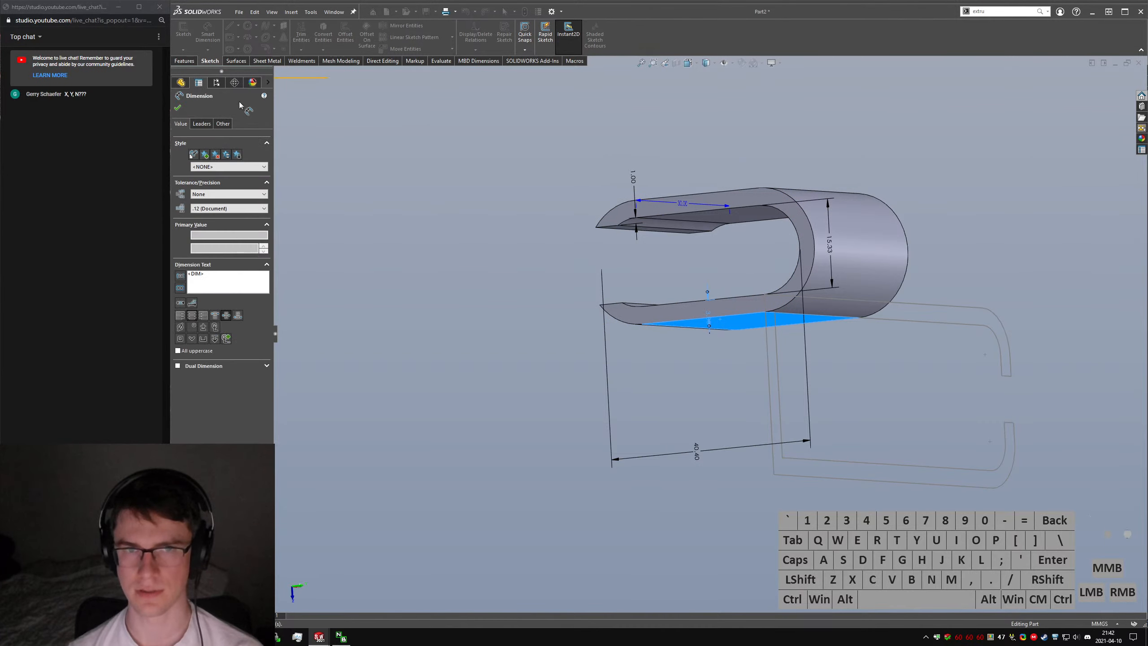
pyautogui.click(178, 107)
# Reopen the thick-walled open profile's sketch for editing and select its upper inner line.
pyautogui.click(203, 233)
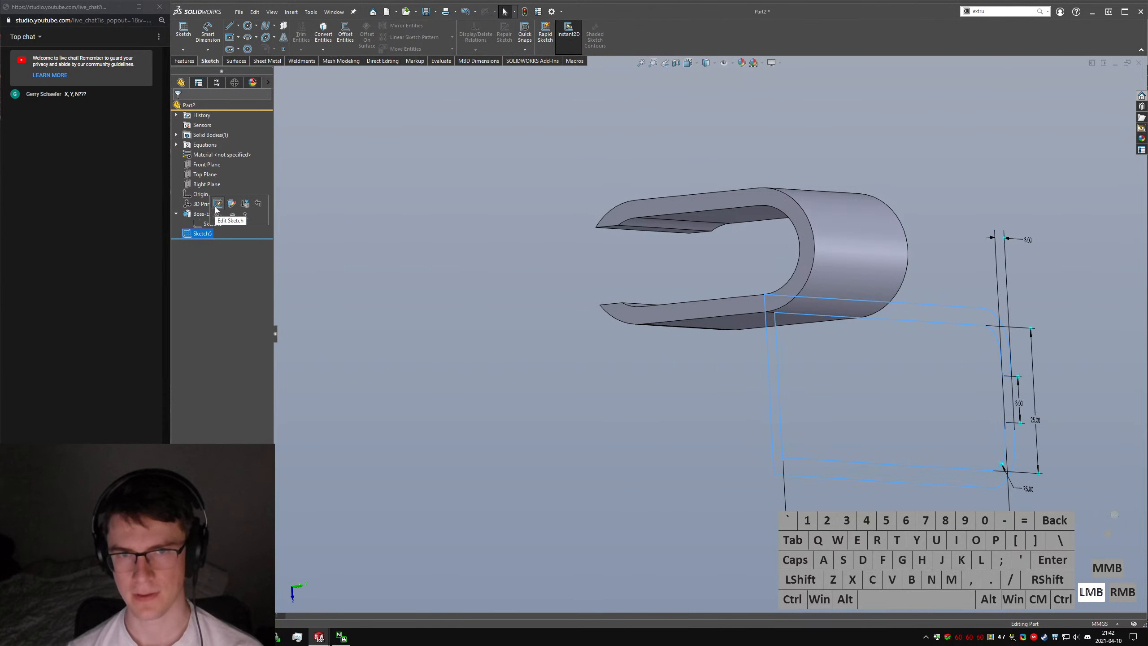
pyautogui.click(217, 205)
pyautogui.moveTo(764, 391); pyautogui.dragTo(974, 321, button='middle')
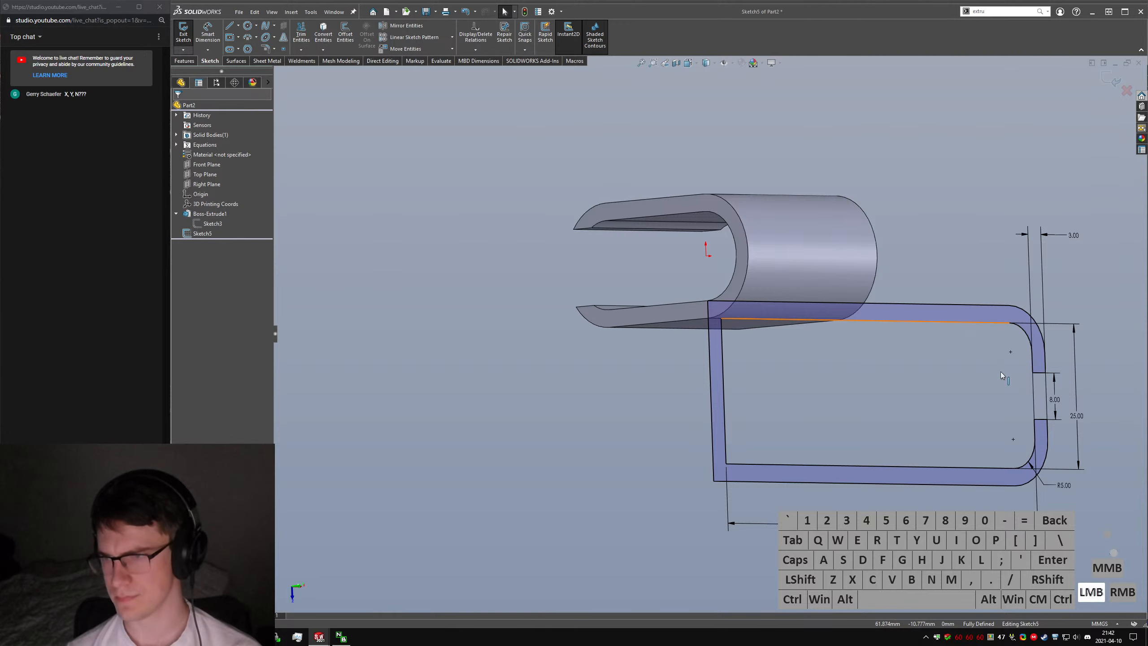
pyautogui.click(985, 323)
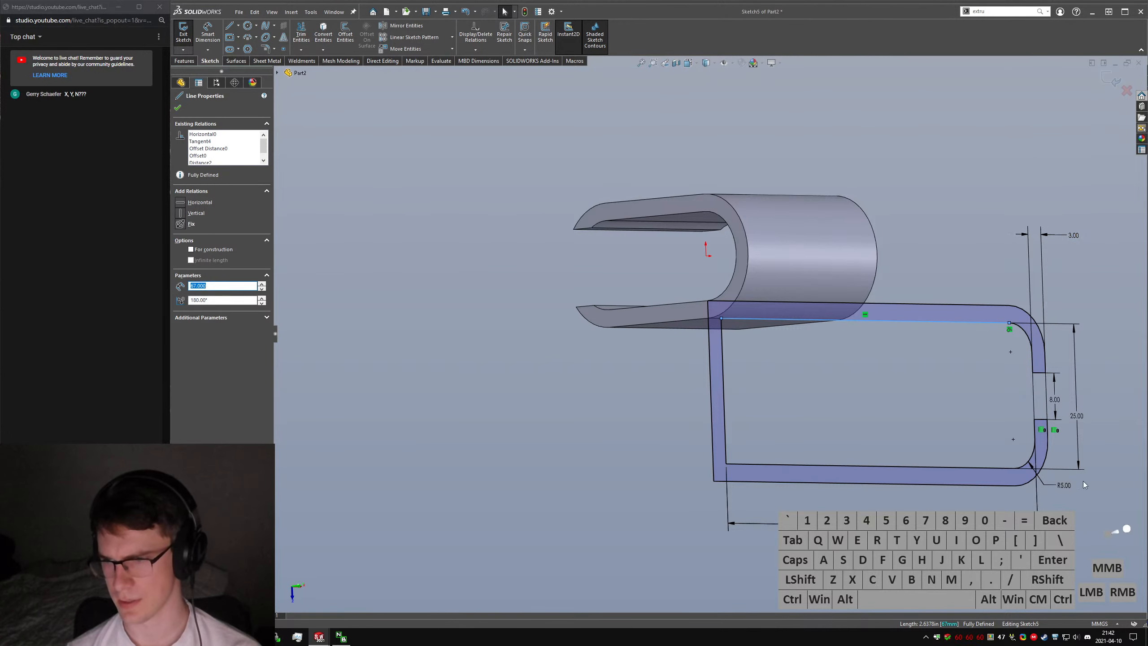
# Link the profile's 3 mm offset dimension to the global variable Nominal_Thickness and exit the sketch.
pyautogui.doubleClick(1074, 237)
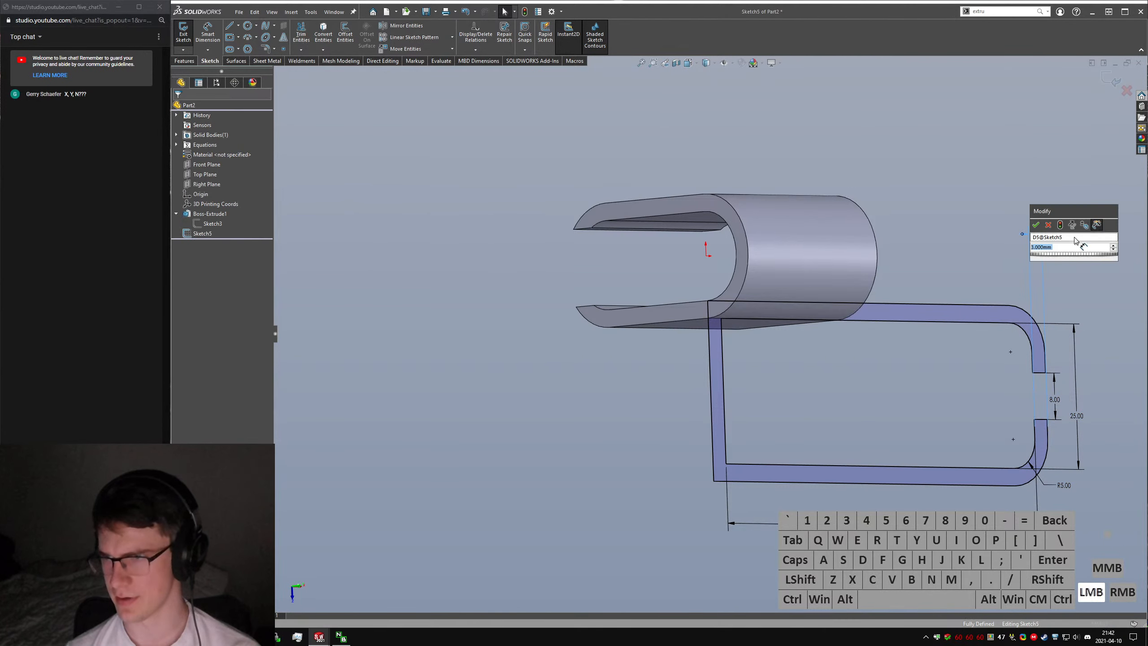
pyautogui.write('=')
pyautogui.press('Down')
pyautogui.press('Down')
pyautogui.press('Down')
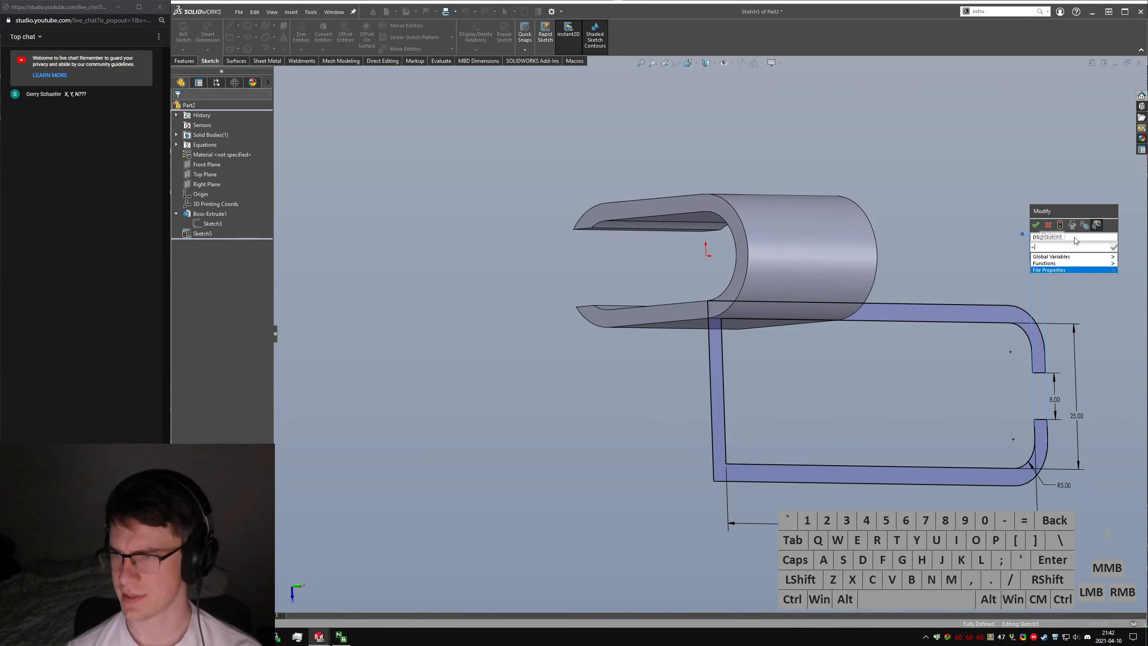
pyautogui.press('Up')
pyautogui.press('Up')
pyautogui.press('Down')
pyautogui.press('Down')
pyautogui.press('Up')
pyautogui.press('Right')
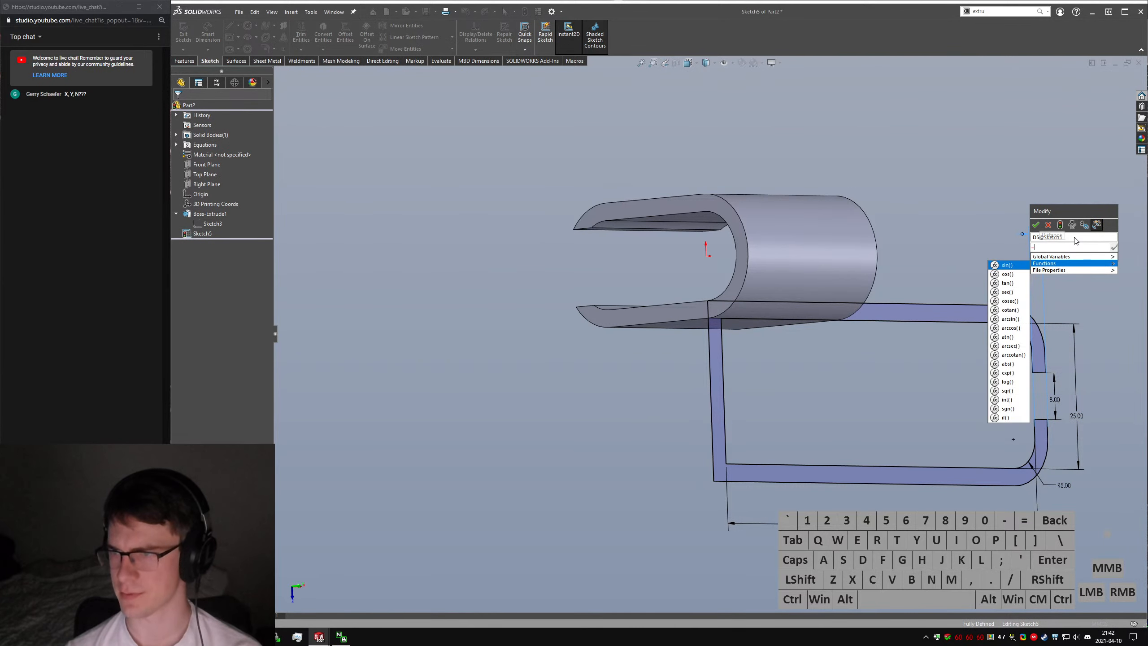
pyautogui.press('Left')
pyautogui.press('Up')
pyautogui.press('Right')
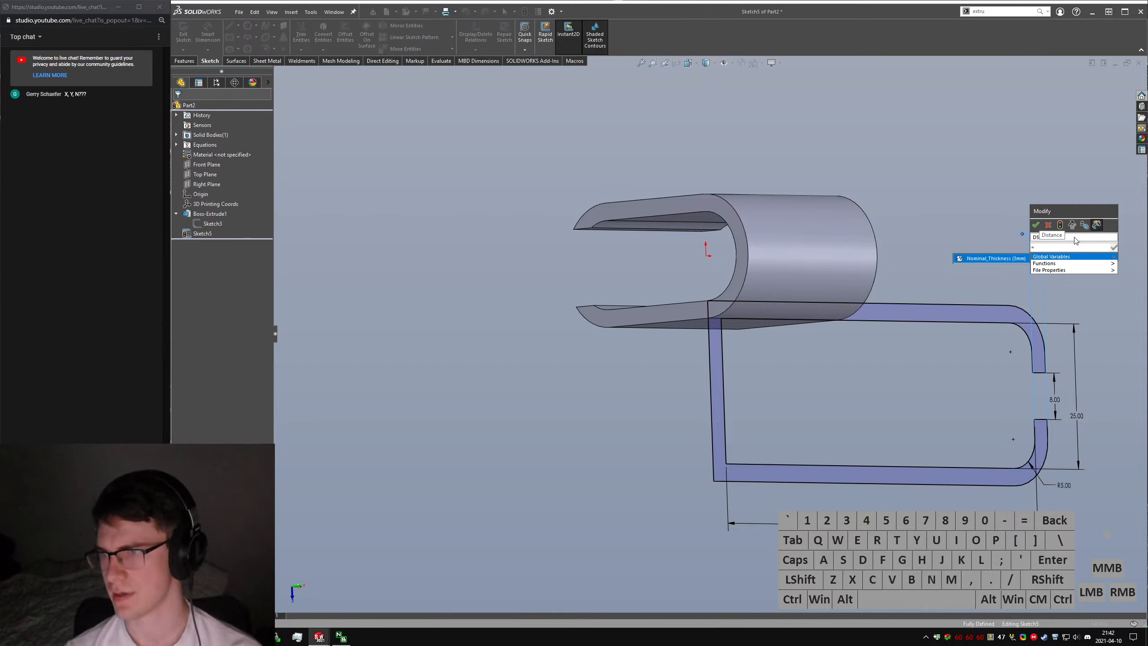
pyautogui.press('Return')
pyautogui.press('Return')
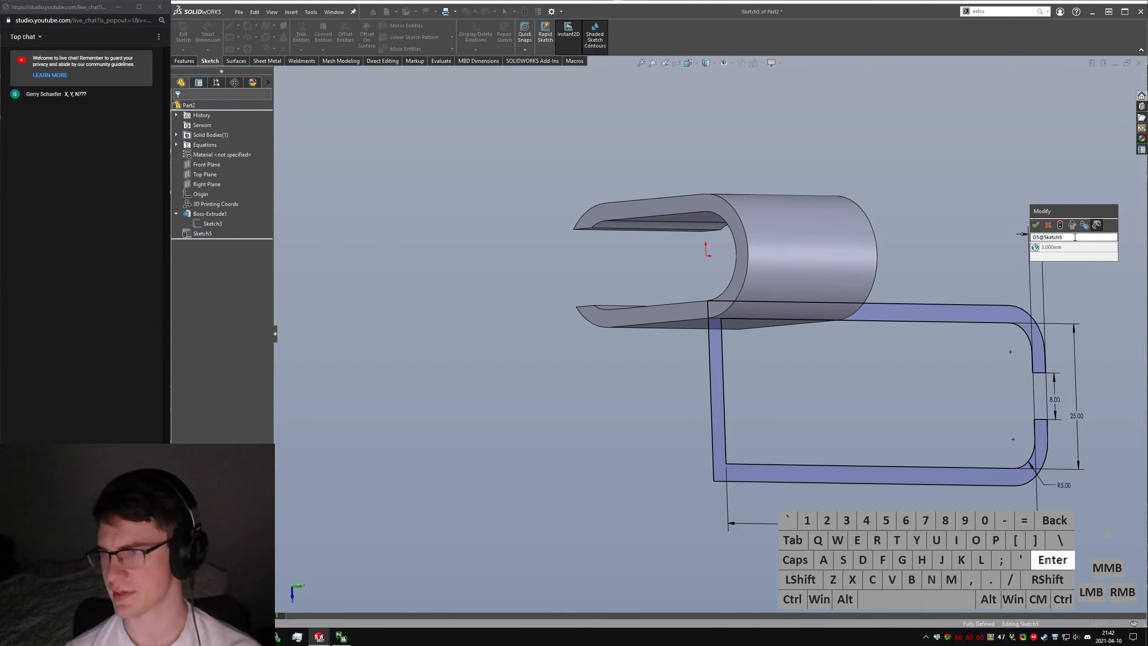
pyautogui.click(1036, 225)
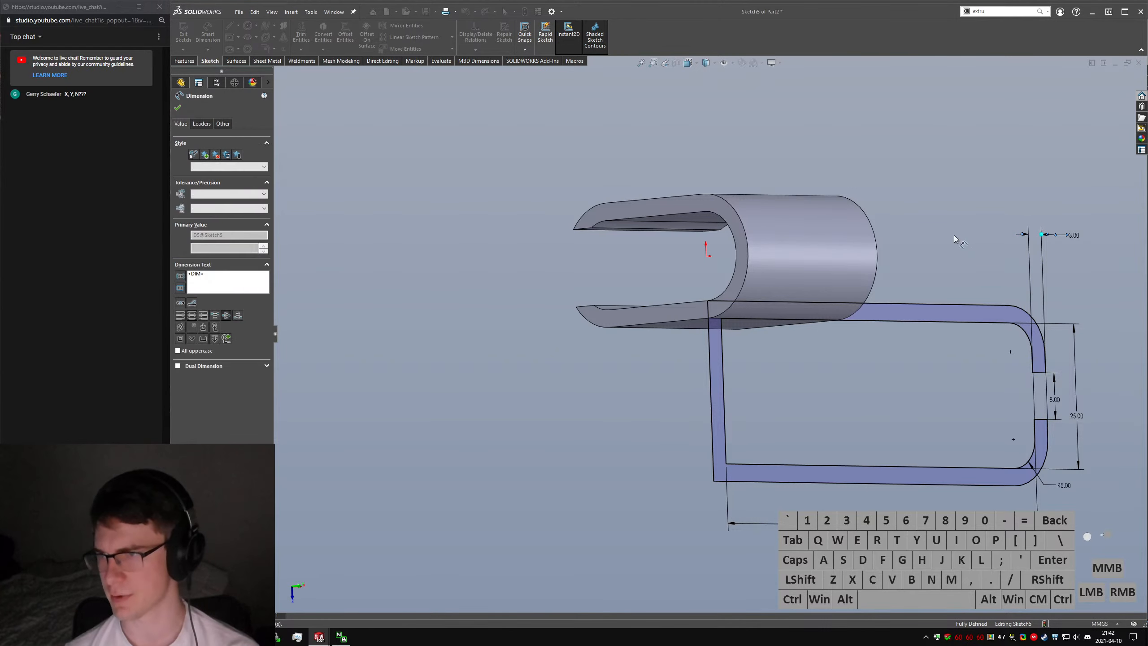
pyautogui.moveTo(955, 236); pyautogui.dragTo(1001, 246, button='middle')
pyautogui.click(1108, 89)
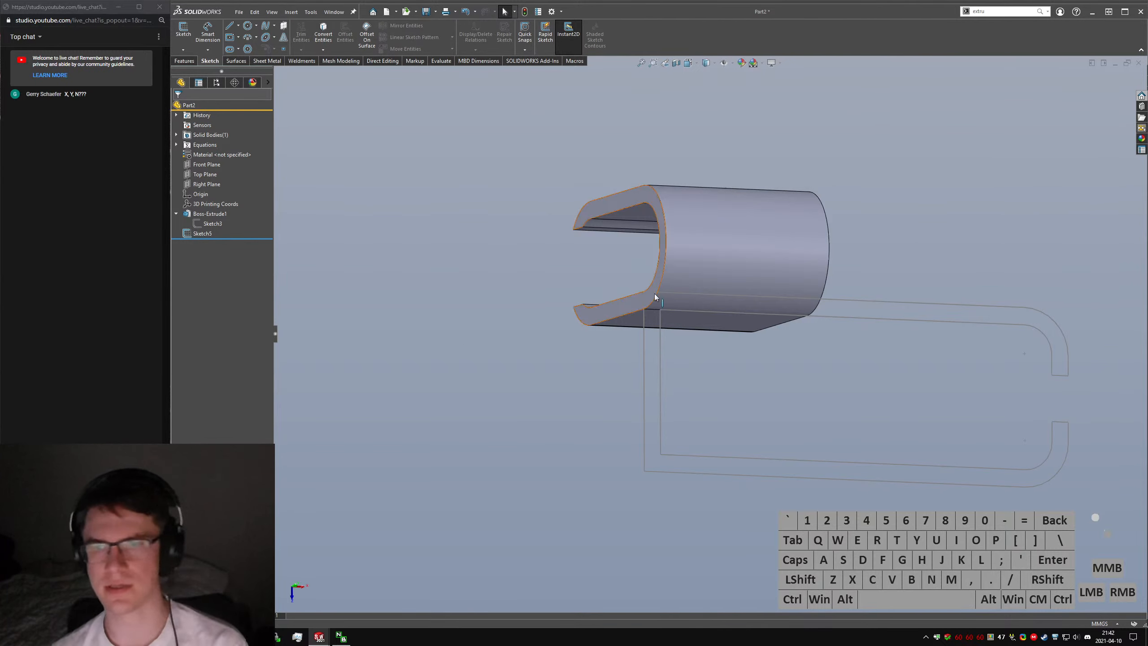
# Extrude the thick-walled open profile 98 mm as a blind boss in the reversed direction, with merge result on.
pyautogui.click(646, 371)
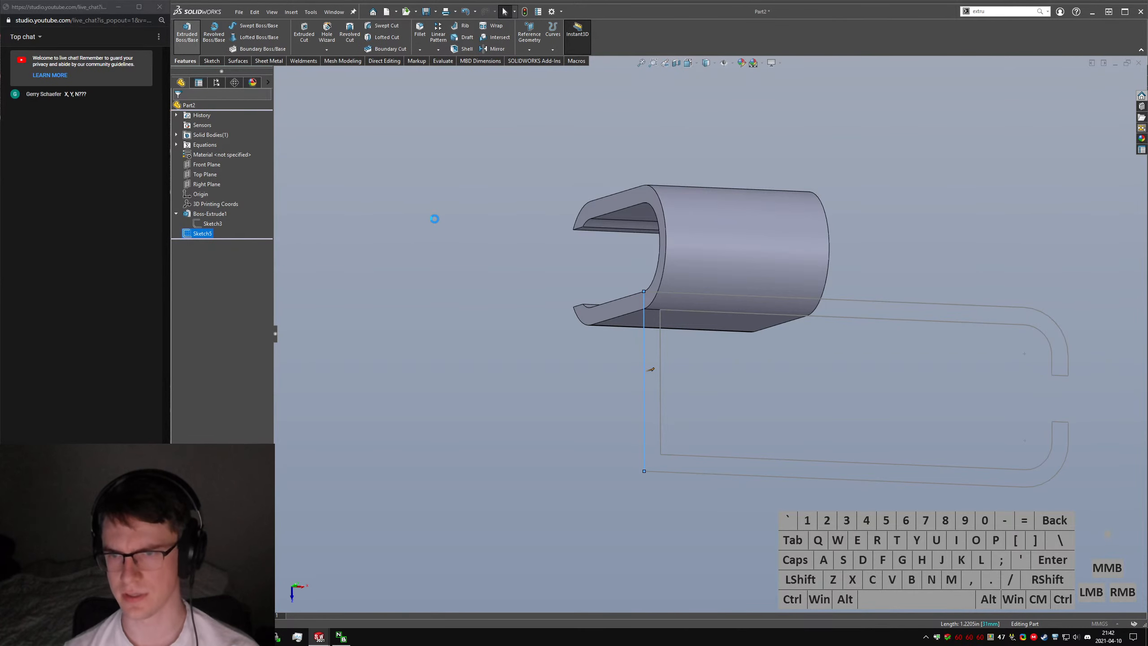
pyautogui.click(180, 161)
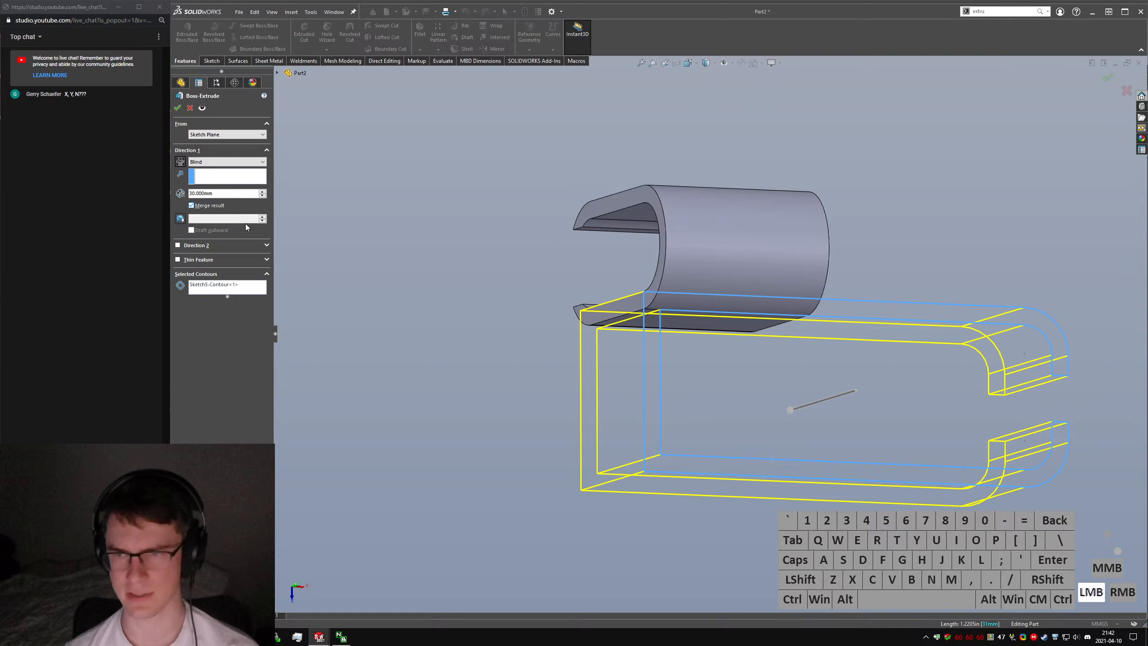
pyautogui.doubleClick(220, 194)
pyautogui.write('98')
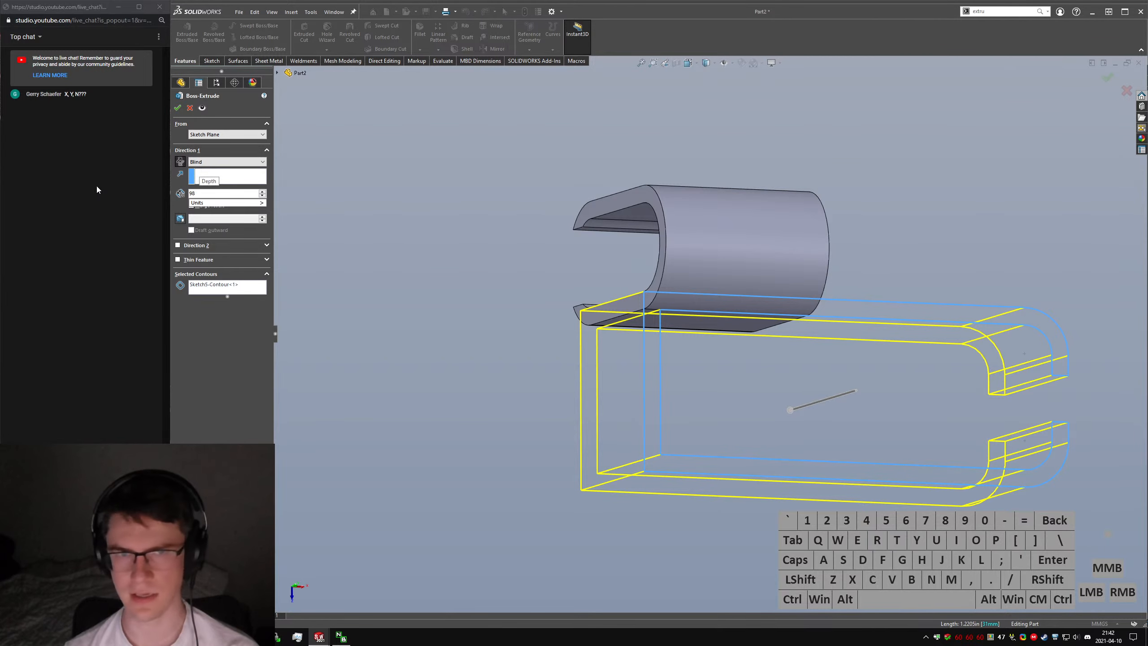
pyautogui.press('Return')
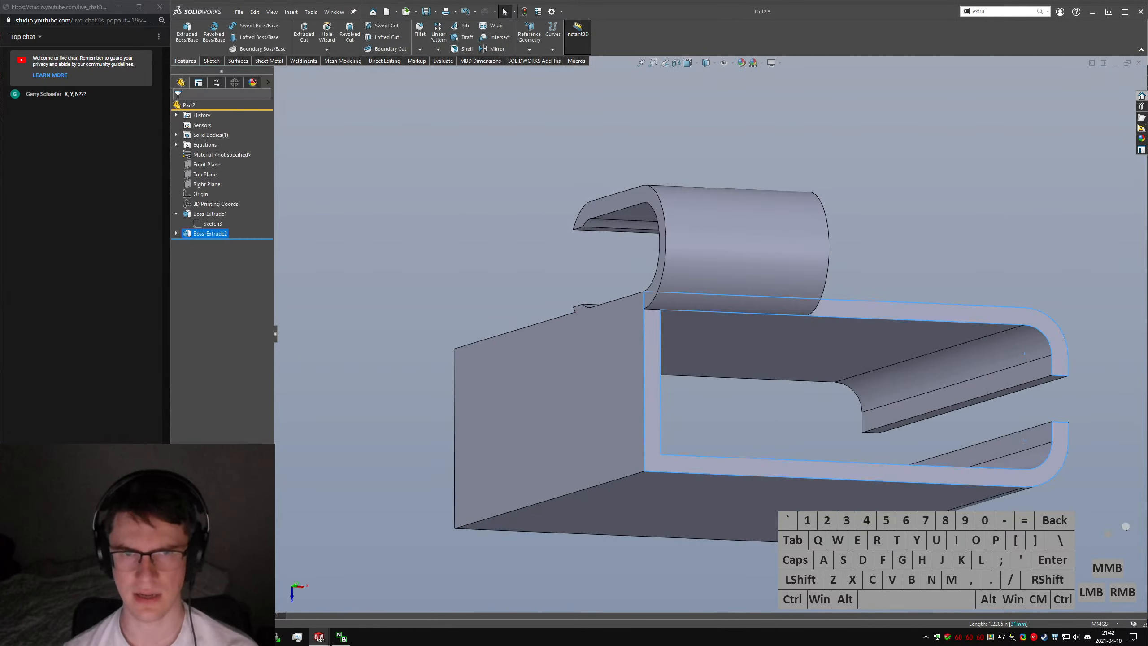
pyautogui.click(457, 334)
pyautogui.moveTo(457, 337); pyautogui.dragTo(619, 185, button='middle')
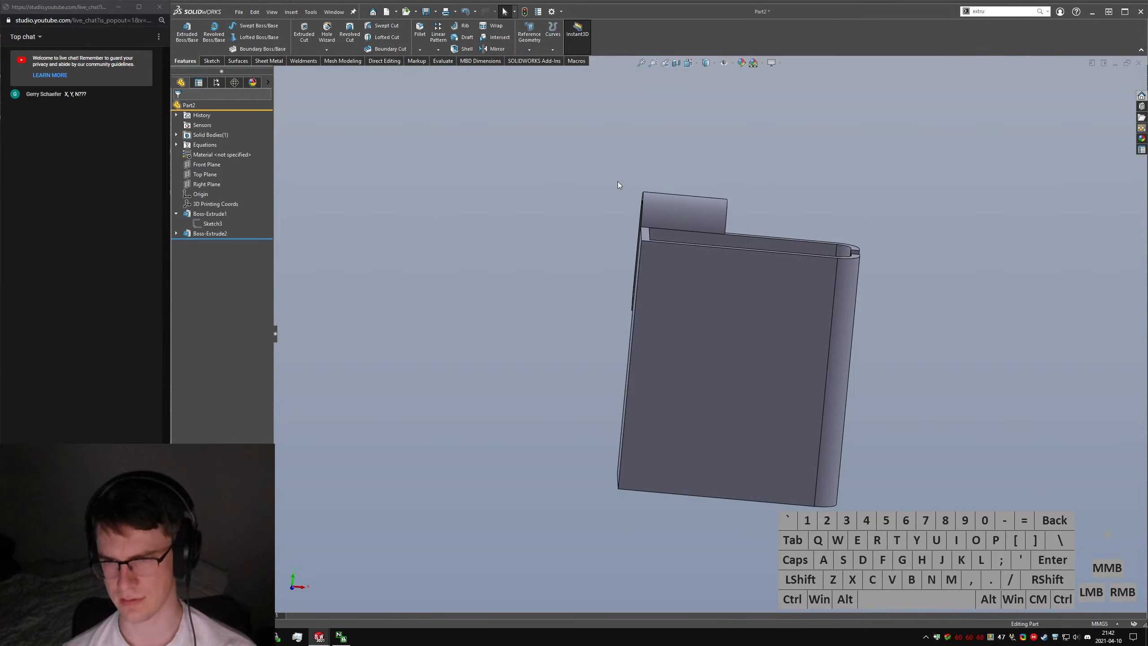
pyautogui.moveTo(718, 216); pyautogui.dragTo(783, 374, button='middle')
pyautogui.scroll(-4, 791, 335)
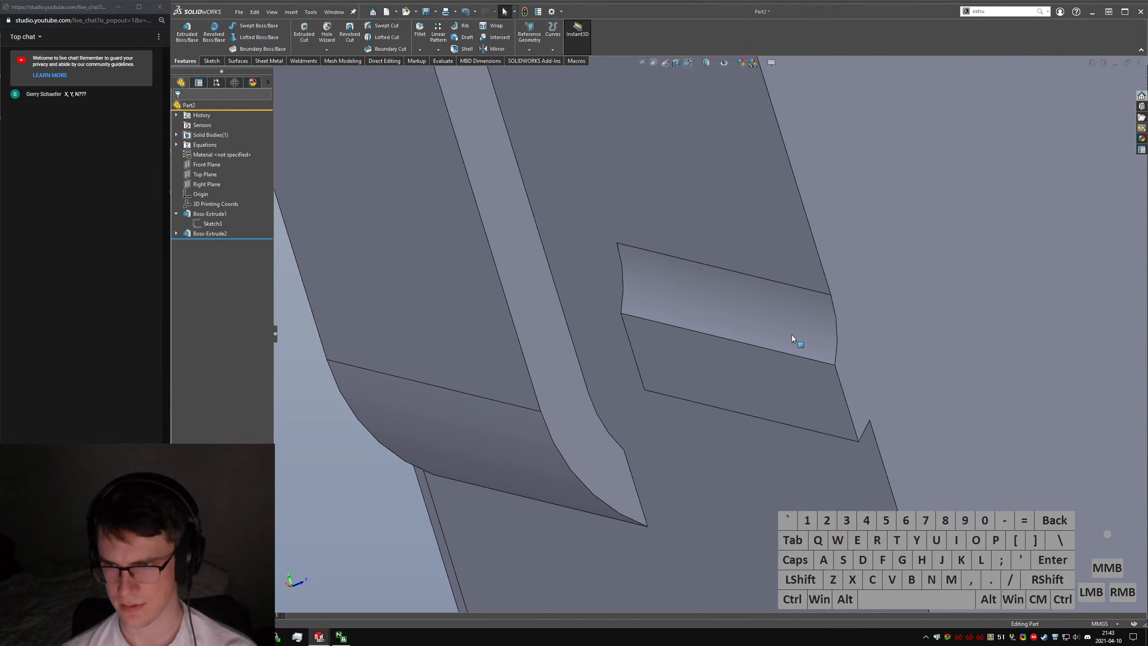
pyautogui.scroll(4, 791, 334)
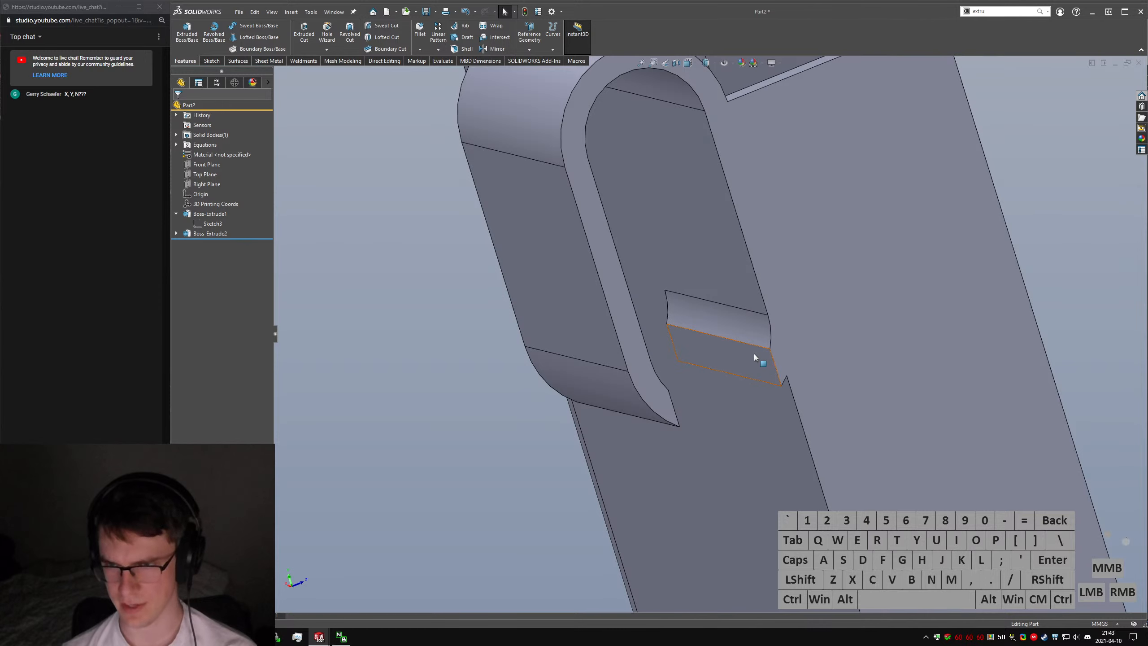
pyautogui.moveTo(744, 352); pyautogui.dragTo(708, 230, button='middle')
pyautogui.click(1037, 197)
pyautogui.write('sfillet')
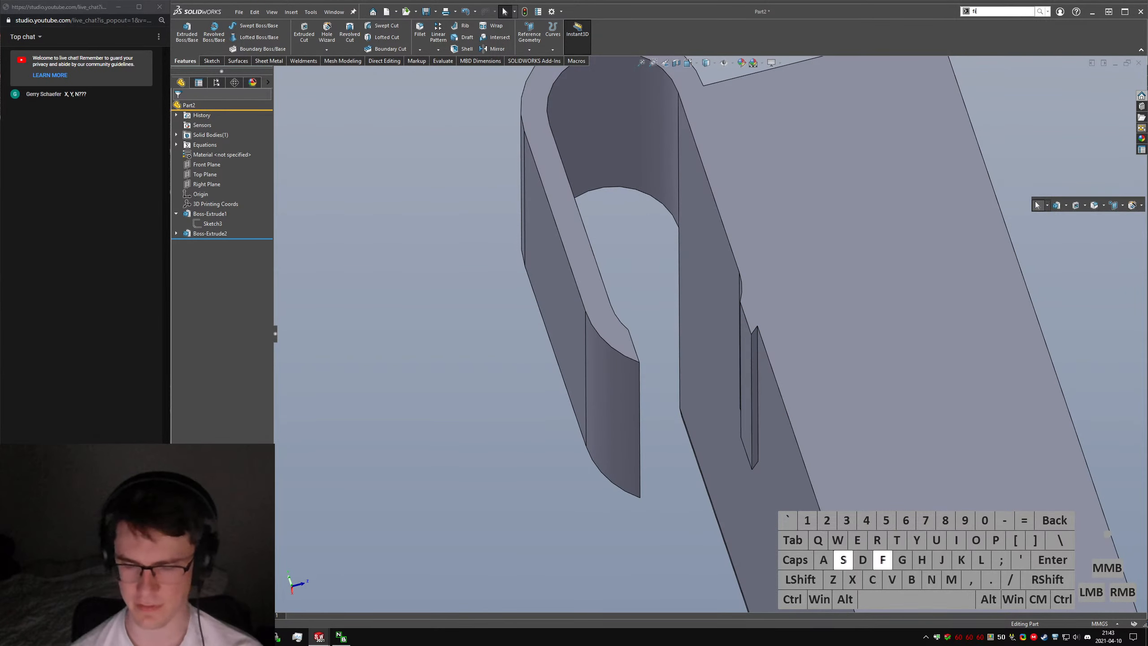
pyautogui.press('Return')
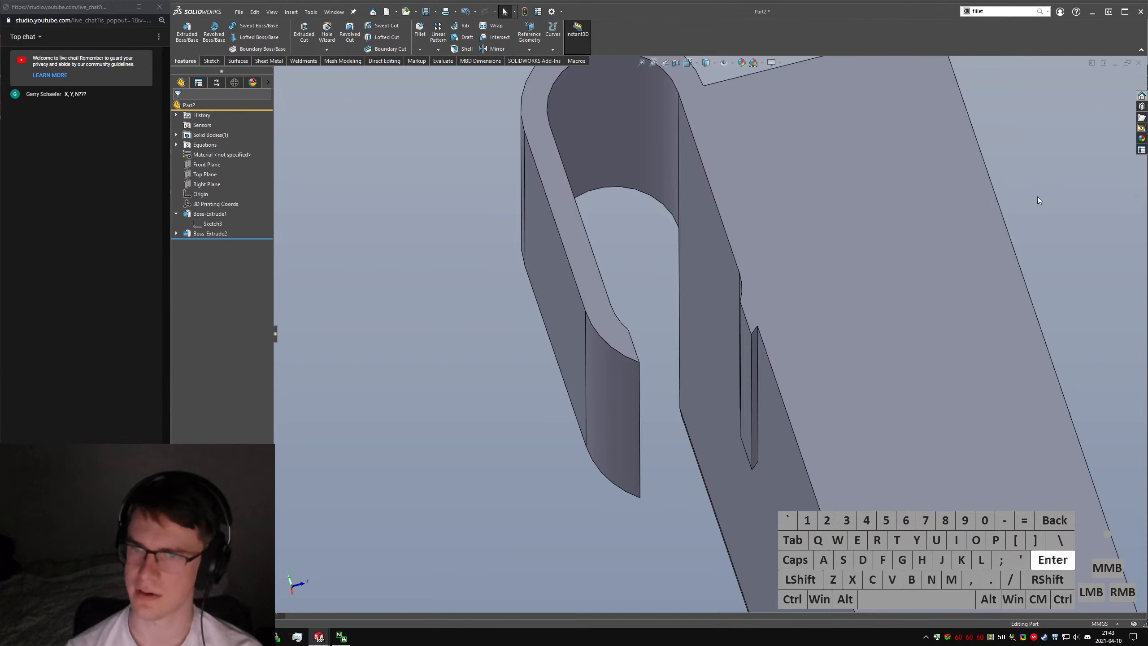
pyautogui.click(757, 349)
pyautogui.scroll(4, 755, 336)
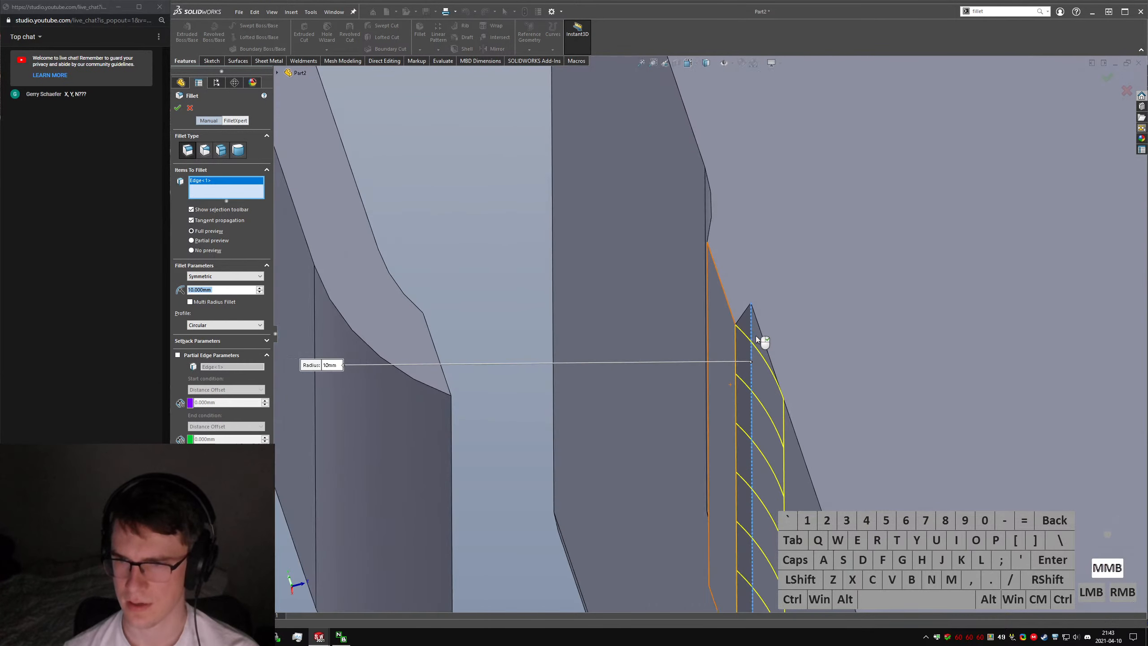
pyautogui.moveTo(755, 335)
pyautogui.mouseDown(button='middle')
pyautogui.moveTo(759, 370)
pyautogui.moveTo(709, 324)
pyautogui.moveTo(745, 317)
pyautogui.mouseUp(button='middle')
pyautogui.scroll(2, 732, 352)
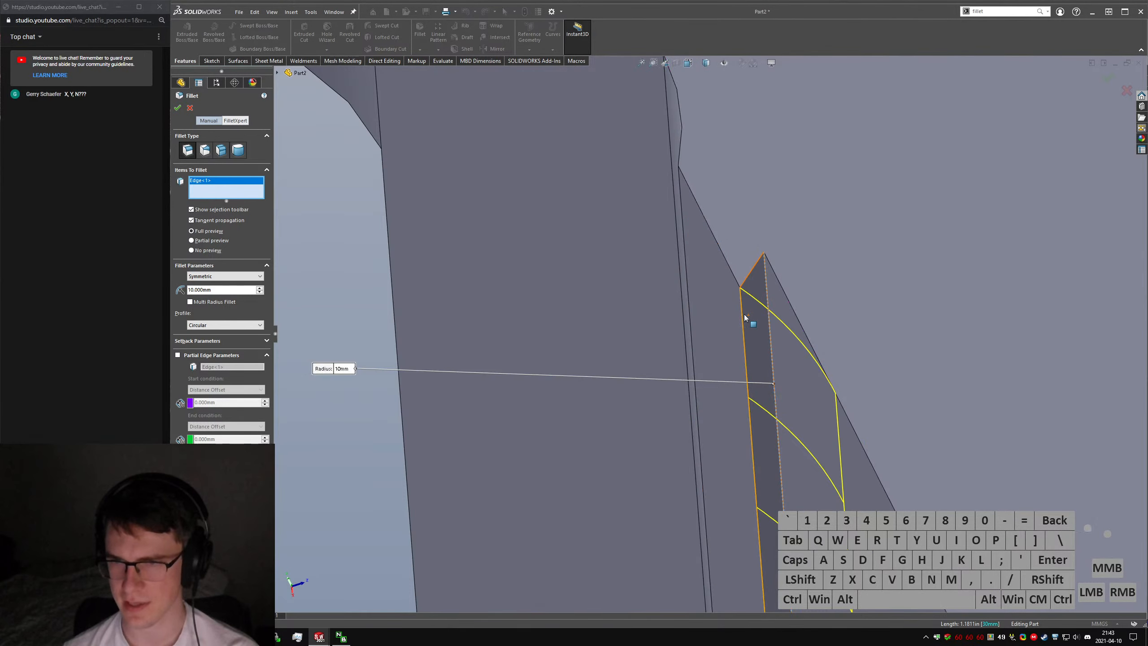
pyautogui.scroll(-6, 745, 318)
pyautogui.click(190, 107)
# Examine the combined clip and holder body from the side with the open slot.
pyautogui.scroll(-5, 538, 396)
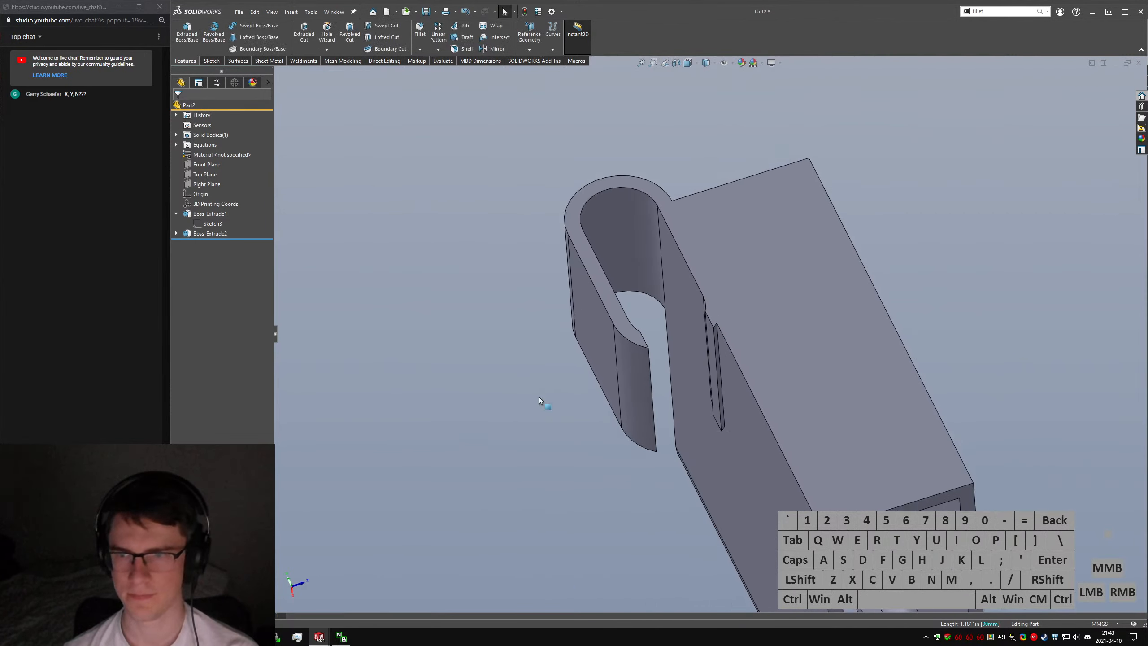
pyautogui.scroll(-2, 689, 371)
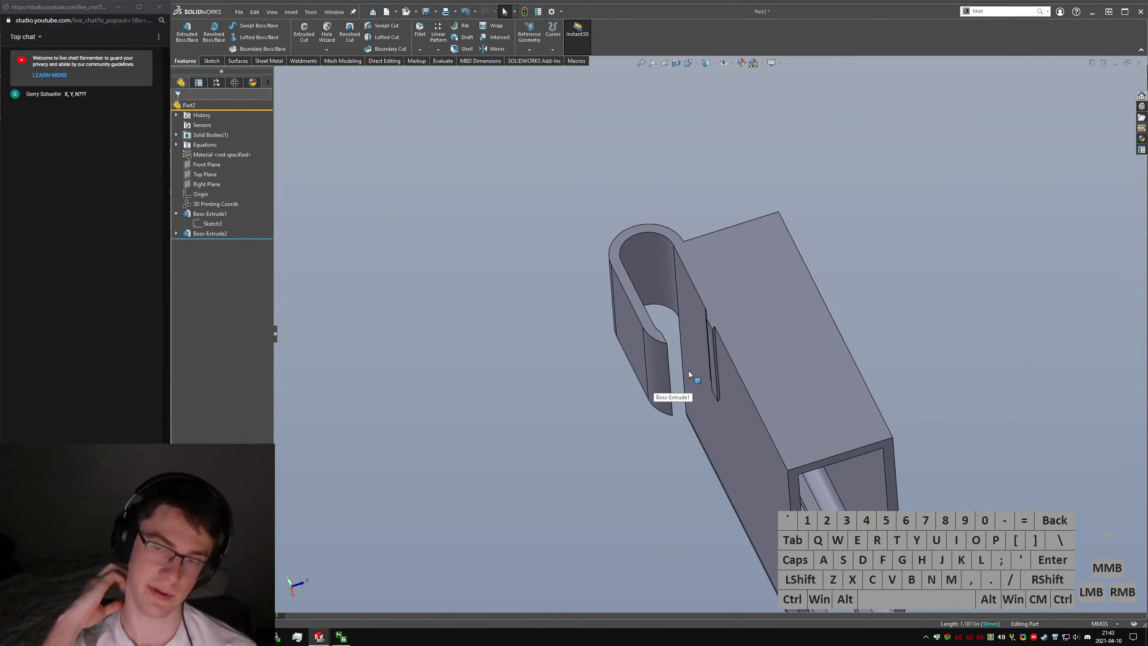
pyautogui.moveTo(687, 369); pyautogui.dragTo(1007, 290, button='middle')
pyautogui.scroll(1, 1006, 287)
pyautogui.scroll(-3, 972, 267)
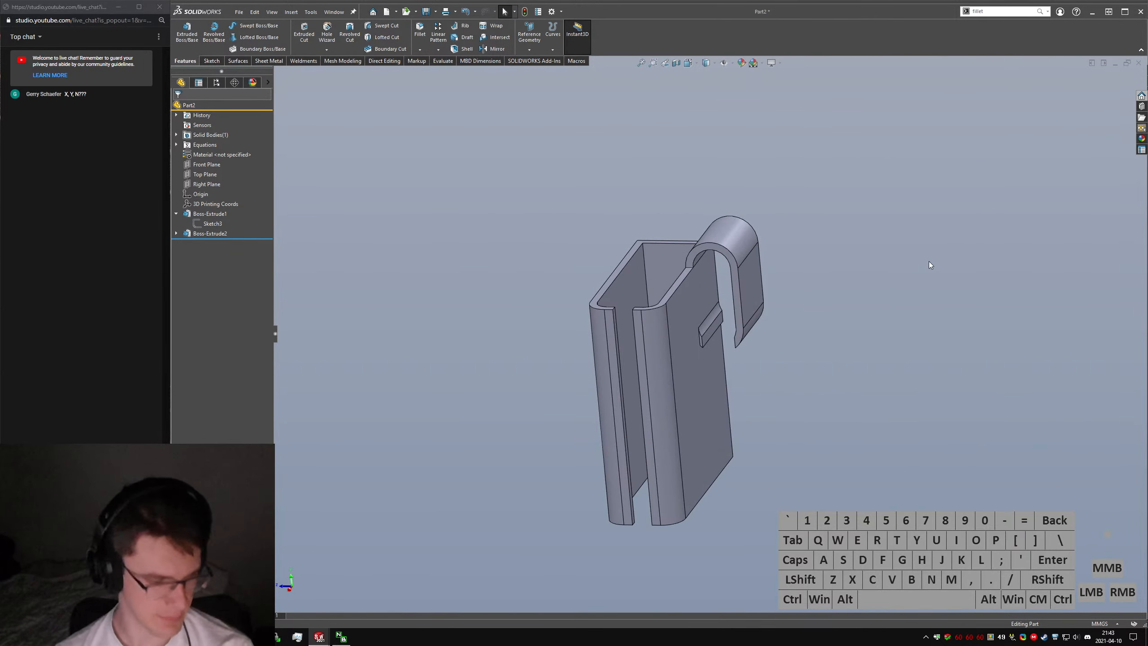
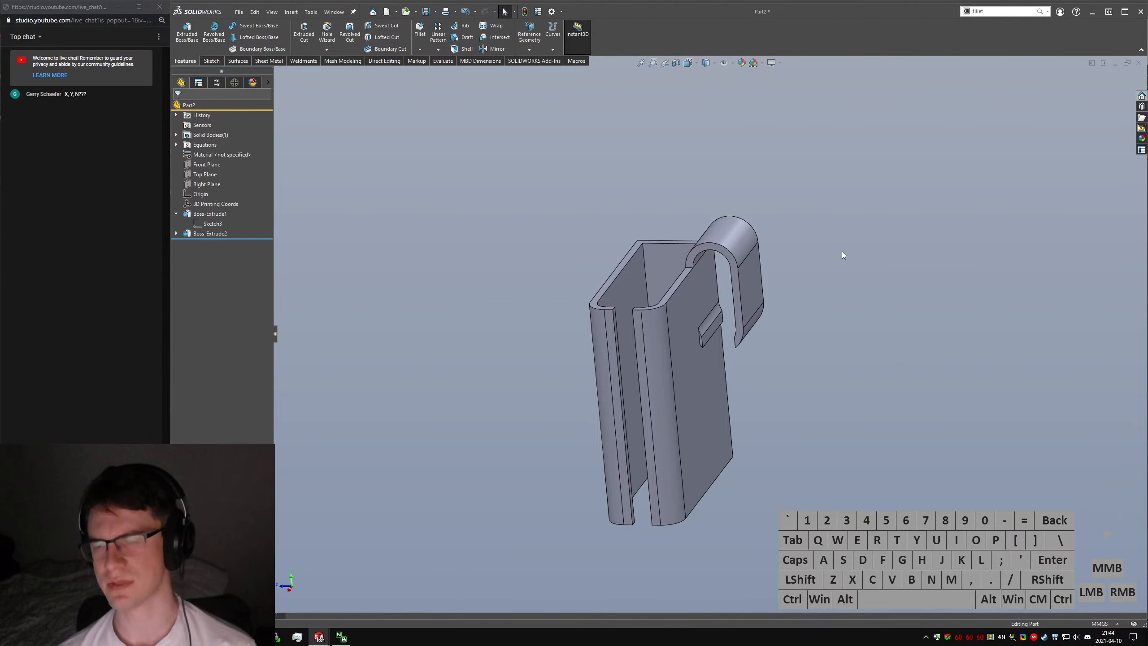
pyautogui.click(879, 300)
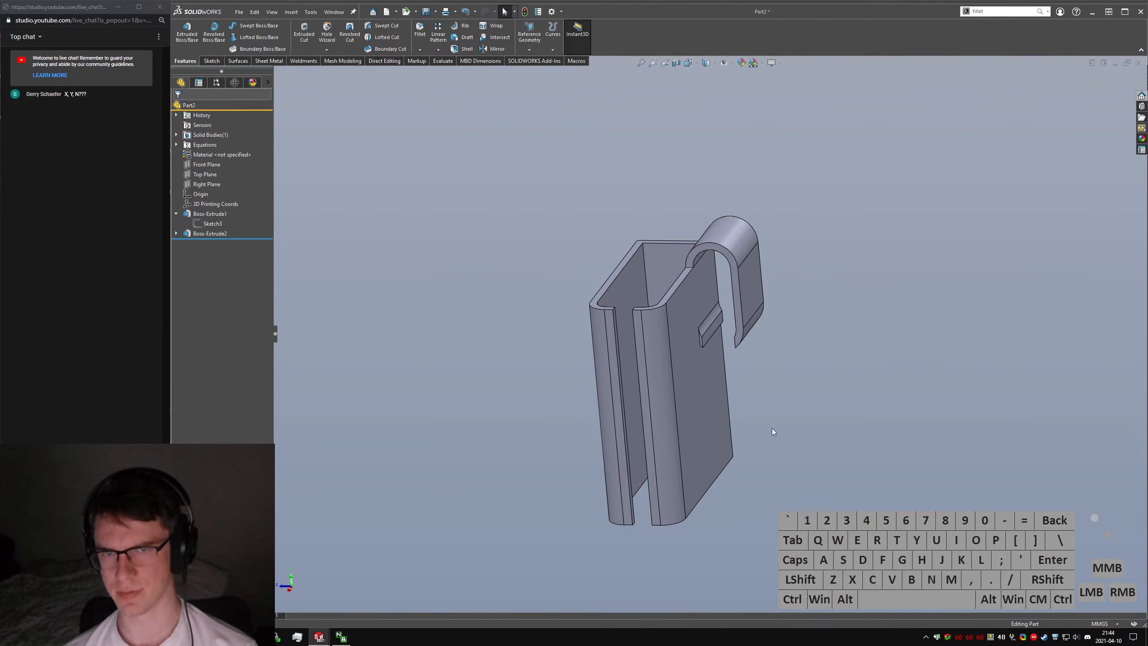
pyautogui.click(195, 48)
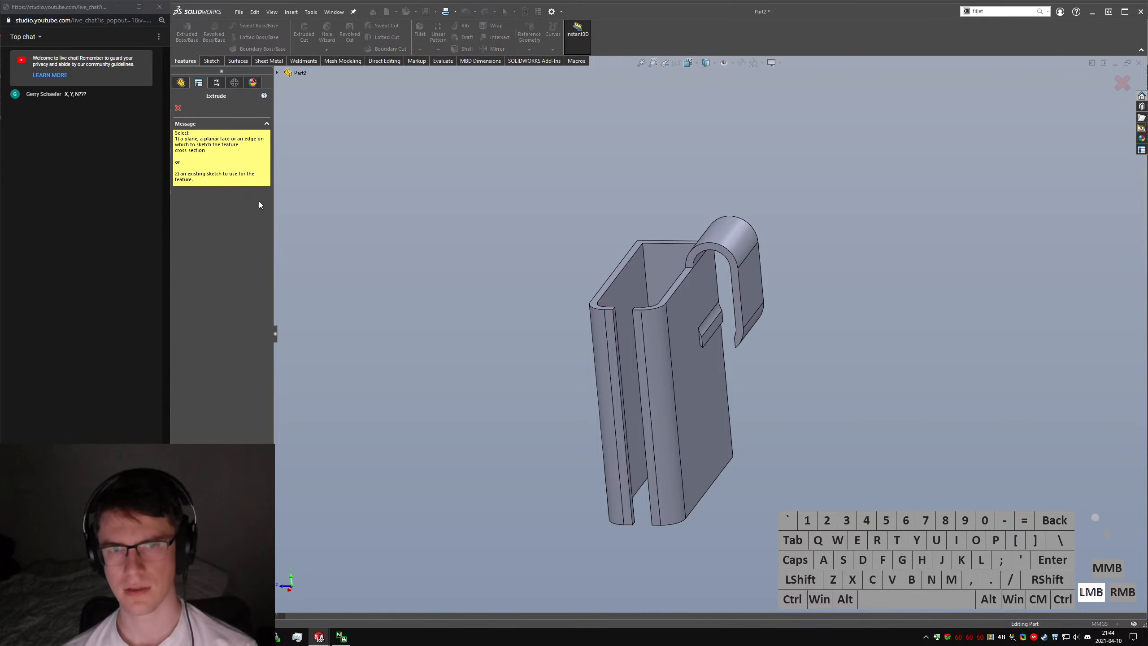
pyautogui.press('Escape')
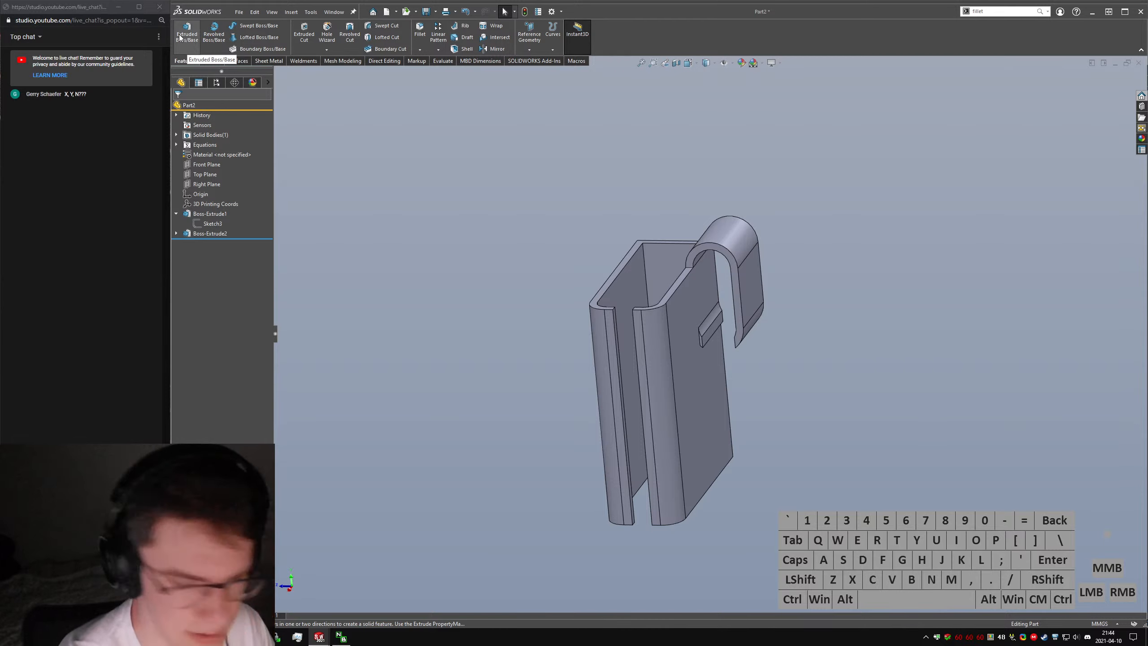
# Open the profile sketch of the second extrusion for editing in the top view.
pyautogui.click(177, 233)
pyautogui.click(212, 243)
pyautogui.click(220, 217)
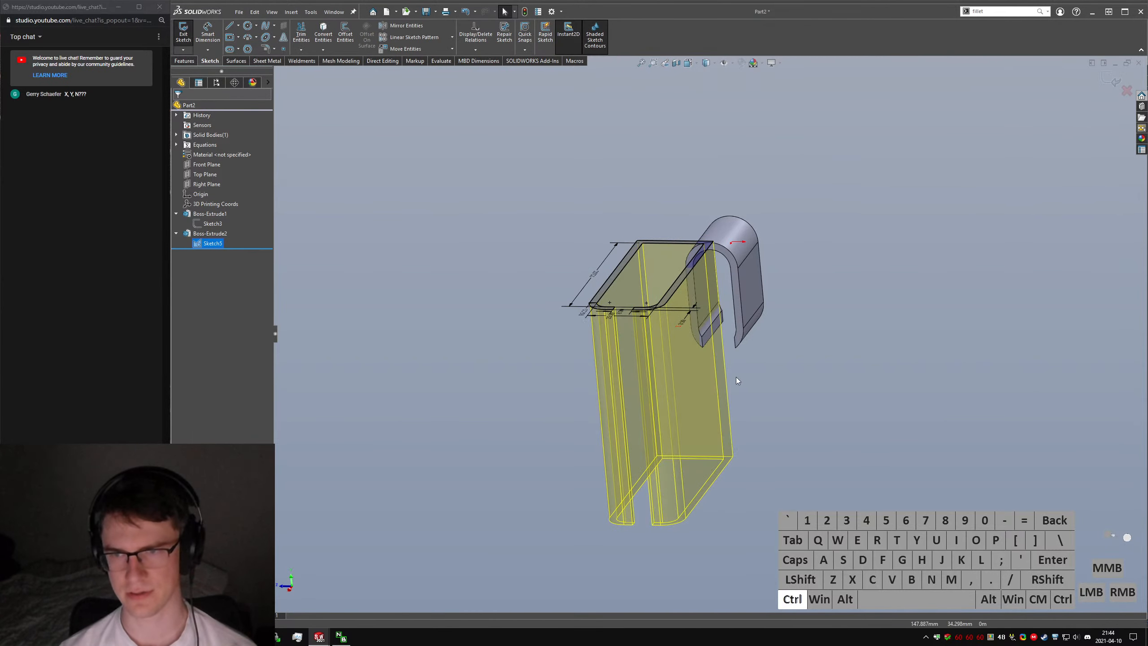
pyautogui.hotkey('ctrl', '1')
pyautogui.hotkey('ctrl', '5')
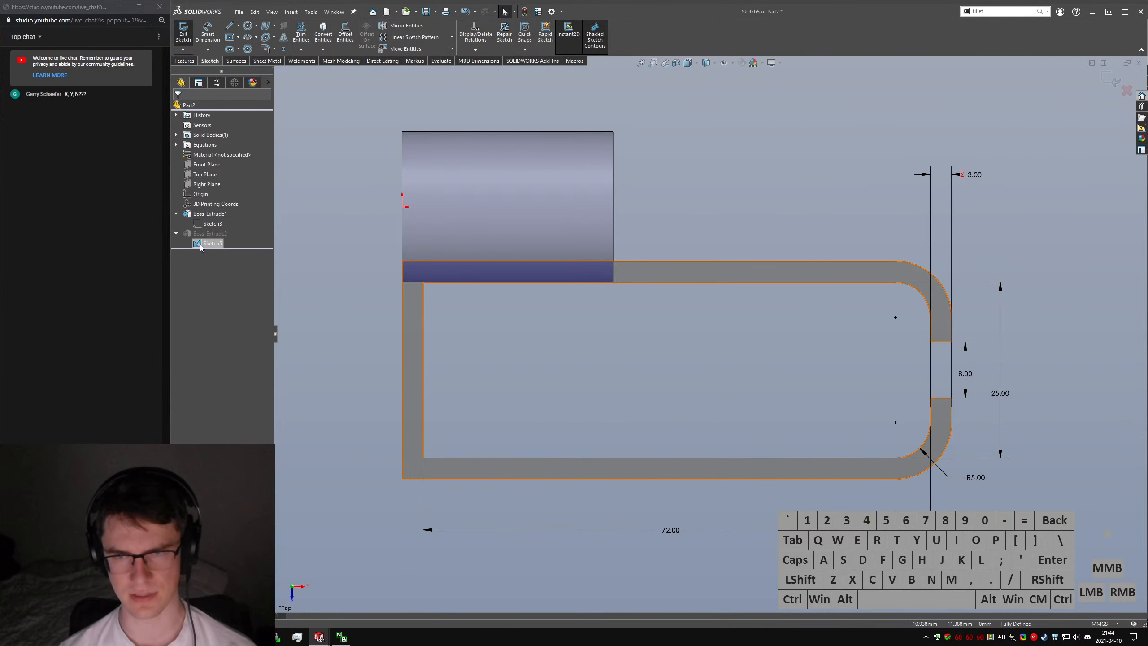
pyautogui.press('f')
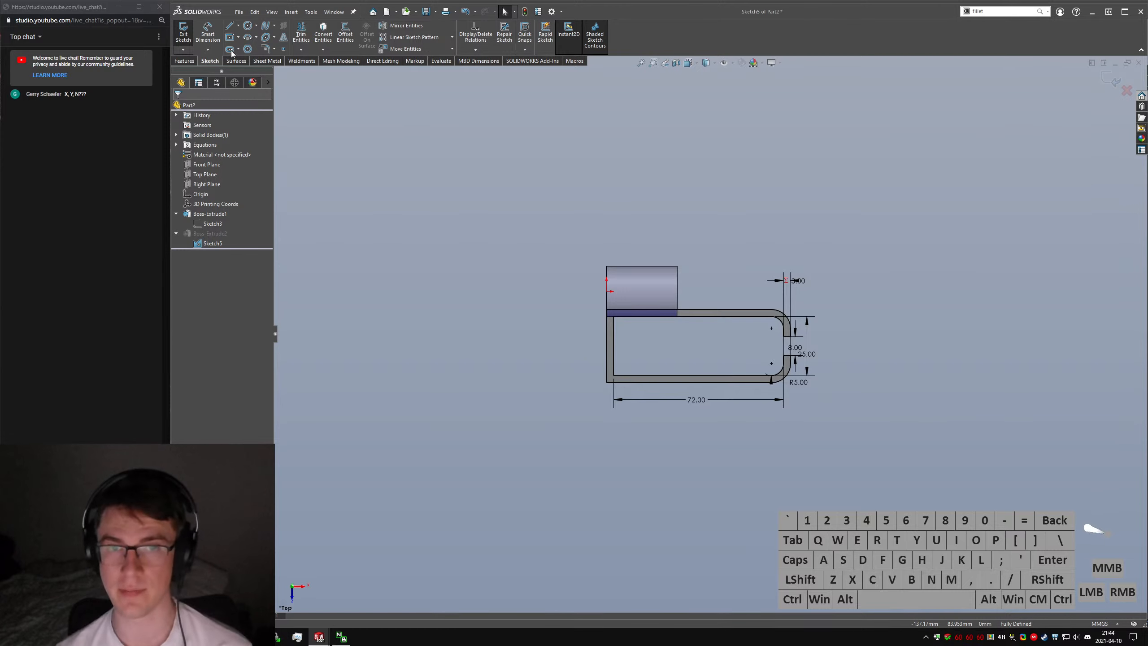
pyautogui.click(593, 177)
pyautogui.scroll(-3, 627, 245)
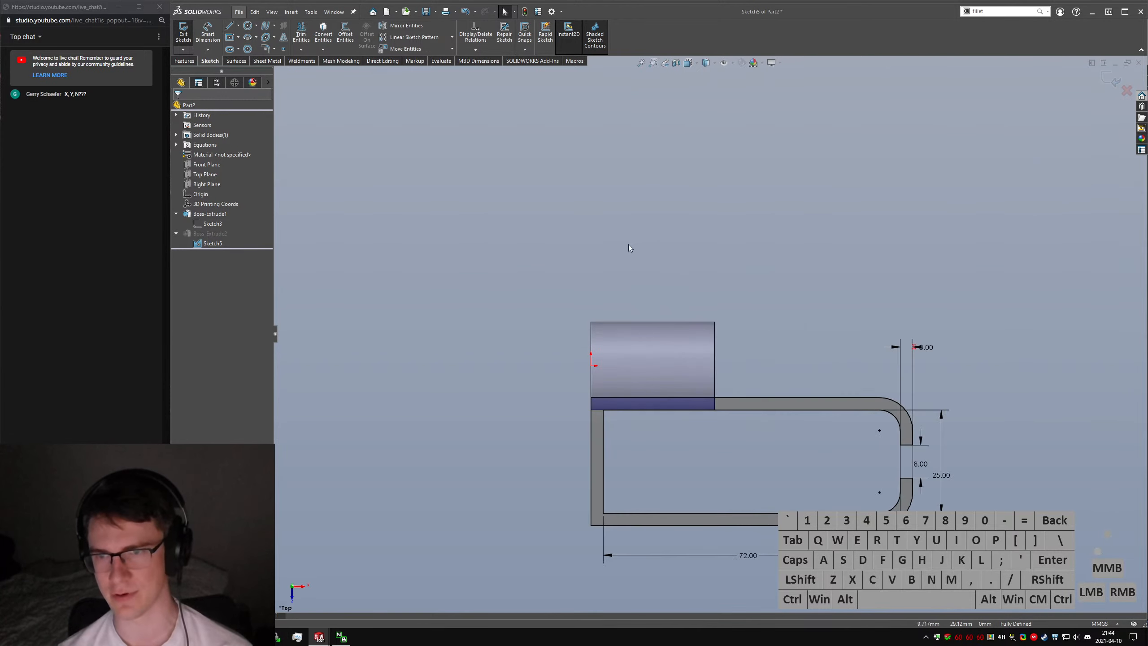
# Sketch a short vertical line in the empty area above the profile and continue it into a tangent arc from its lower end.
pyautogui.click(229, 26)
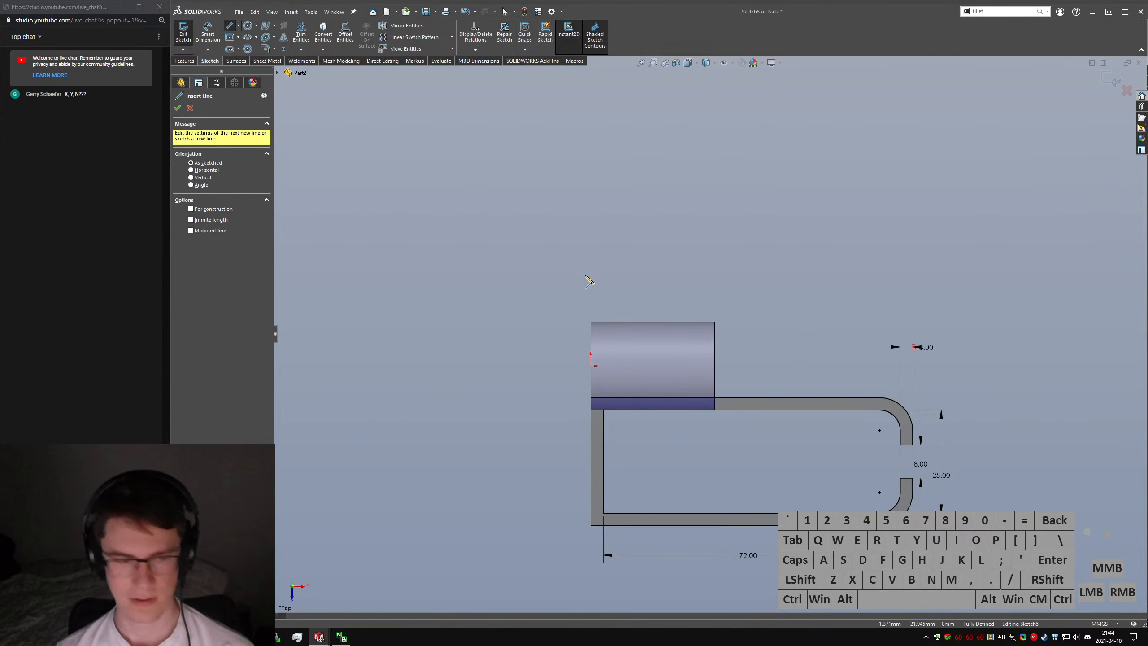
pyautogui.click(603, 283)
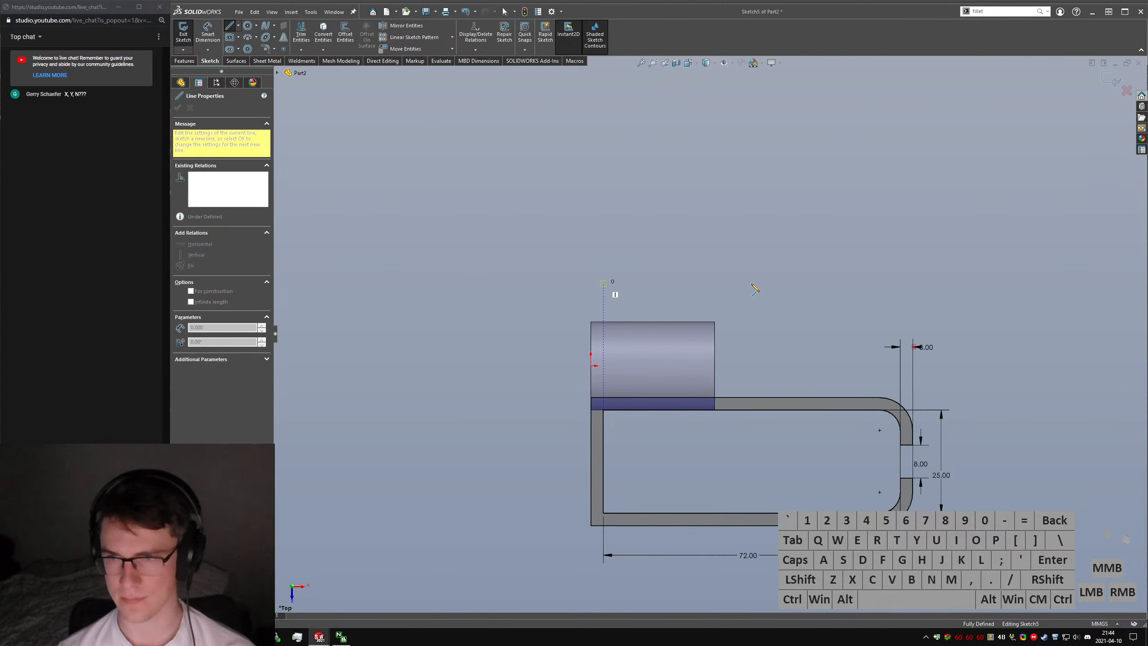
pyautogui.press('Escape')
pyautogui.moveTo(782, 247); pyautogui.dragTo(778, 235, button='right')
pyautogui.click(778, 234)
pyautogui.click(778, 252)
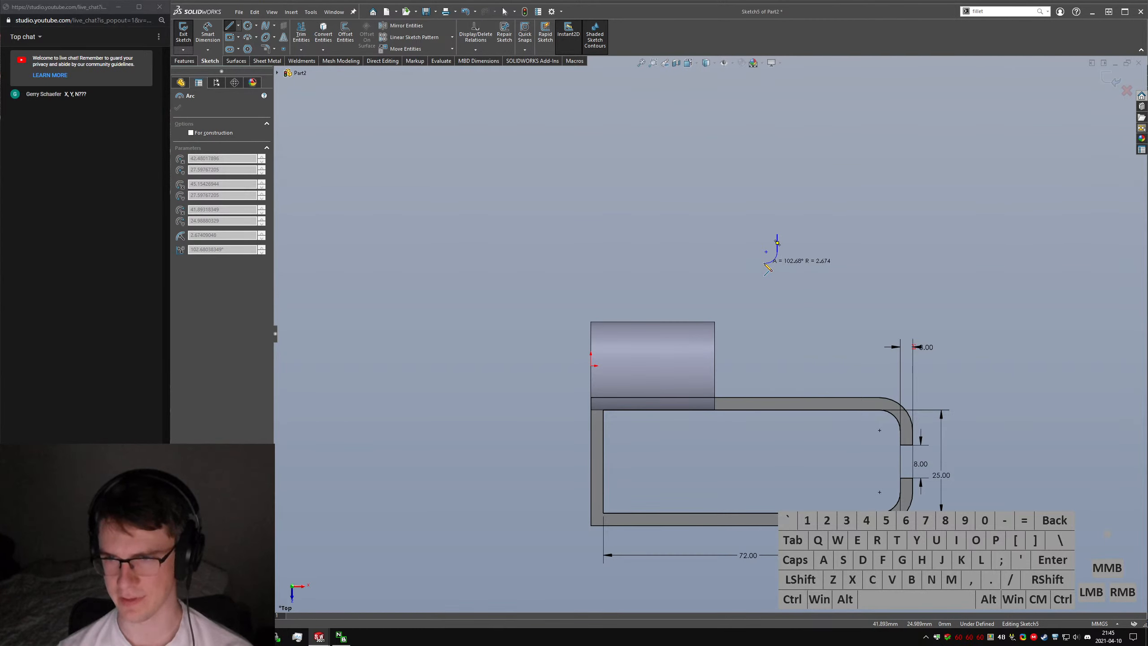
# Finish sketching the open C-shaped profile above the cylinder, about 41 by 21 mm, with small arcs at both corners beside the gap.
pyautogui.click(765, 263)
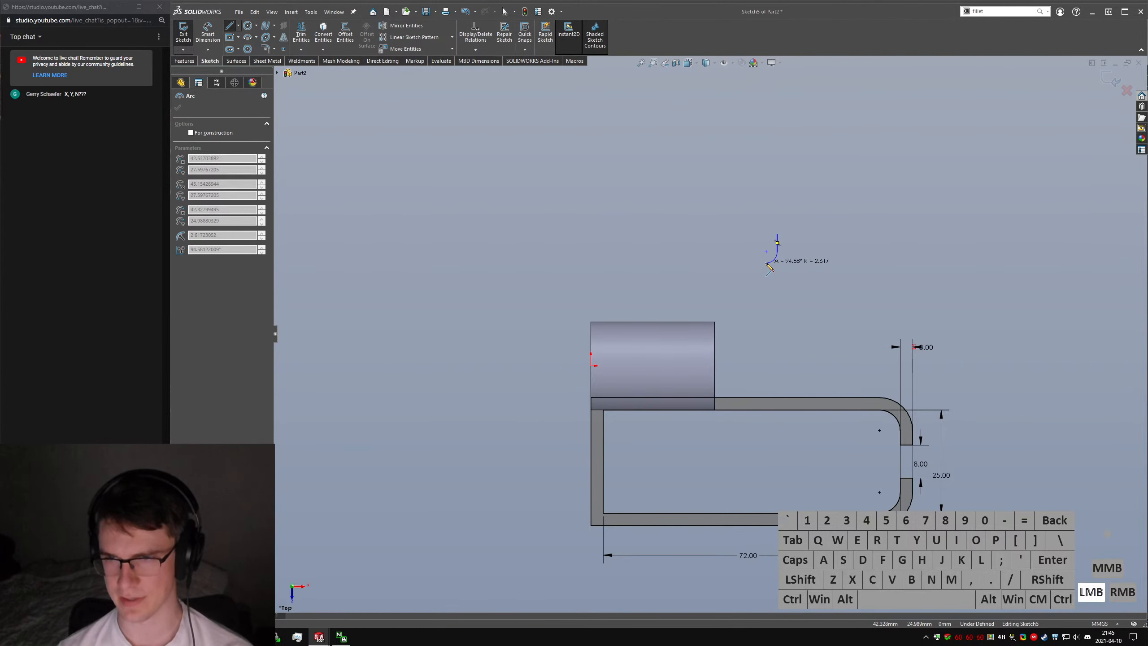
pyautogui.click(608, 262)
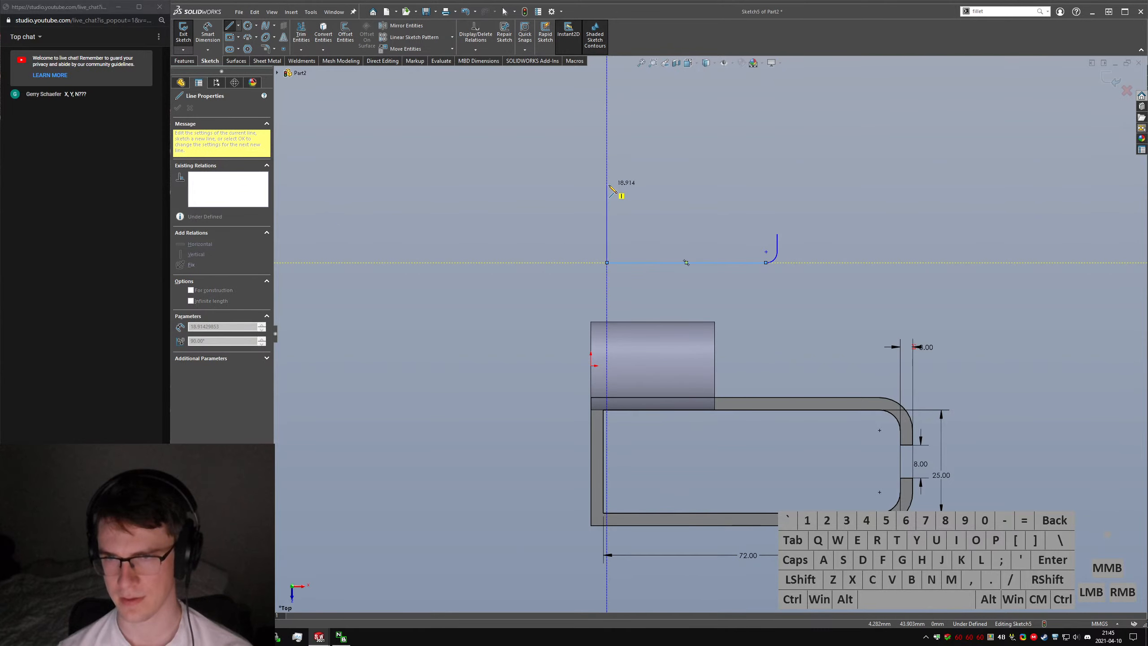
pyautogui.click(607, 176)
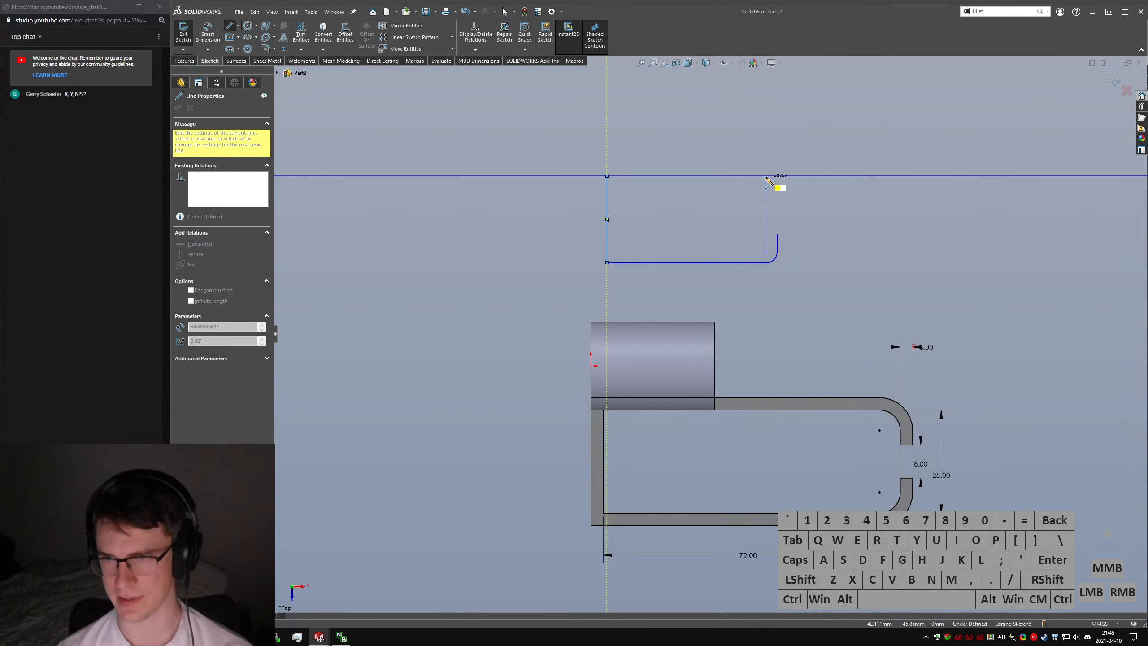
pyautogui.click(766, 175)
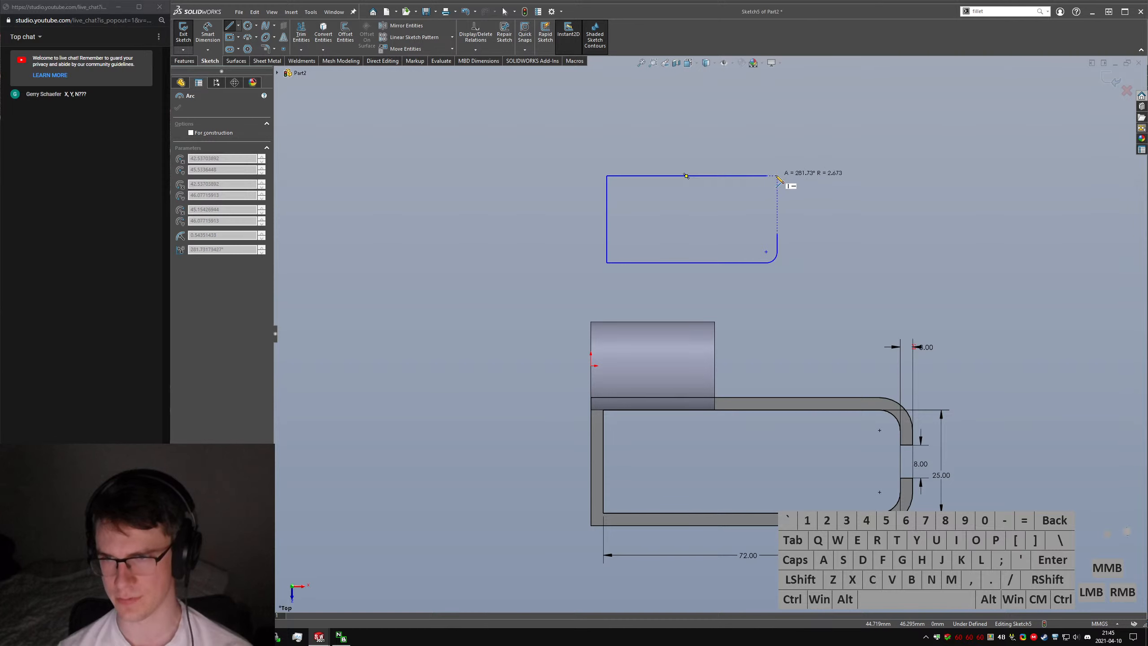
pyautogui.click(777, 185)
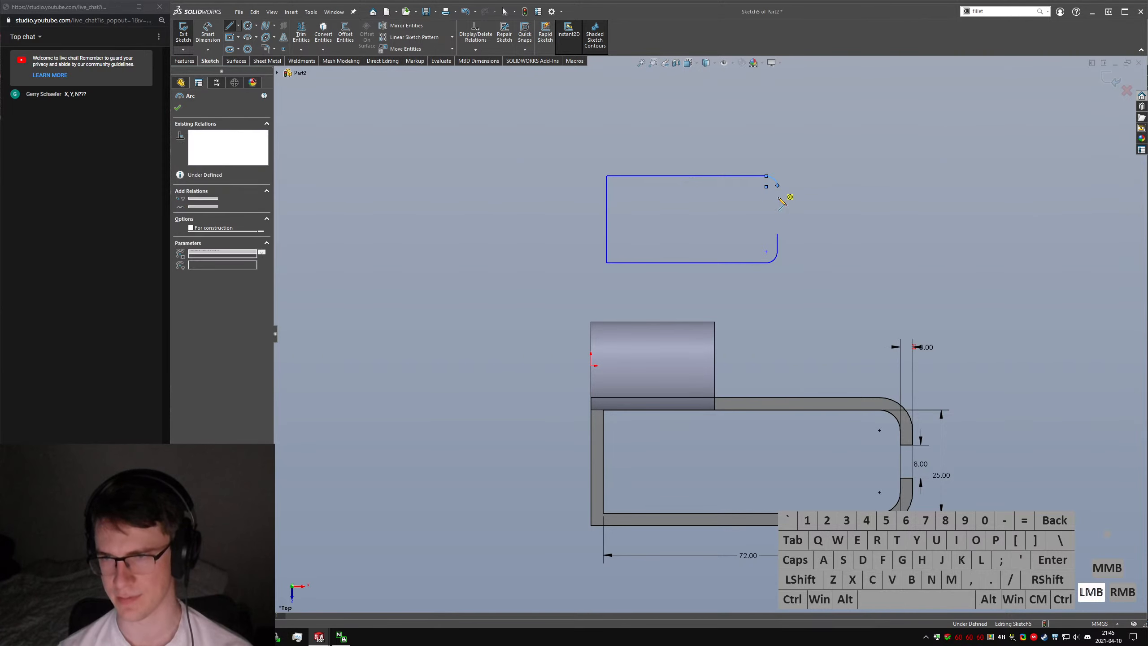
pyautogui.click(777, 210)
pyautogui.press('Escape')
# Dimension the profile's height between its two horizontal lines at 19 mm.
pyautogui.moveTo(764, 195); pyautogui.dragTo(758, 158, button='right')
pyautogui.click(752, 176)
pyautogui.click(751, 264)
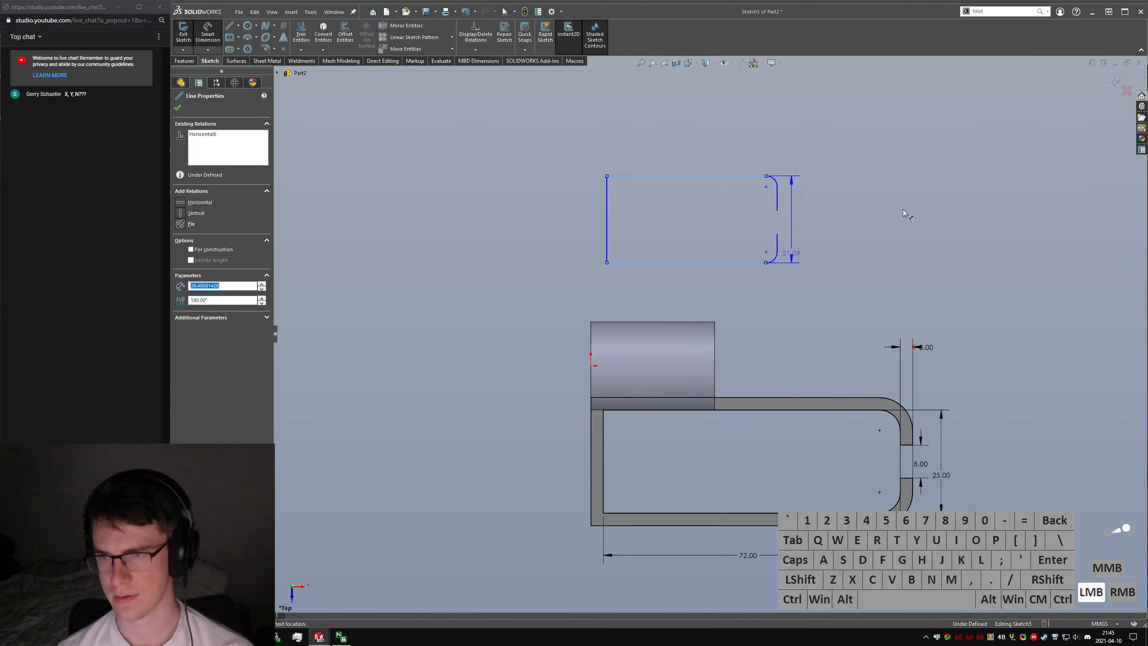
pyautogui.click(960, 252)
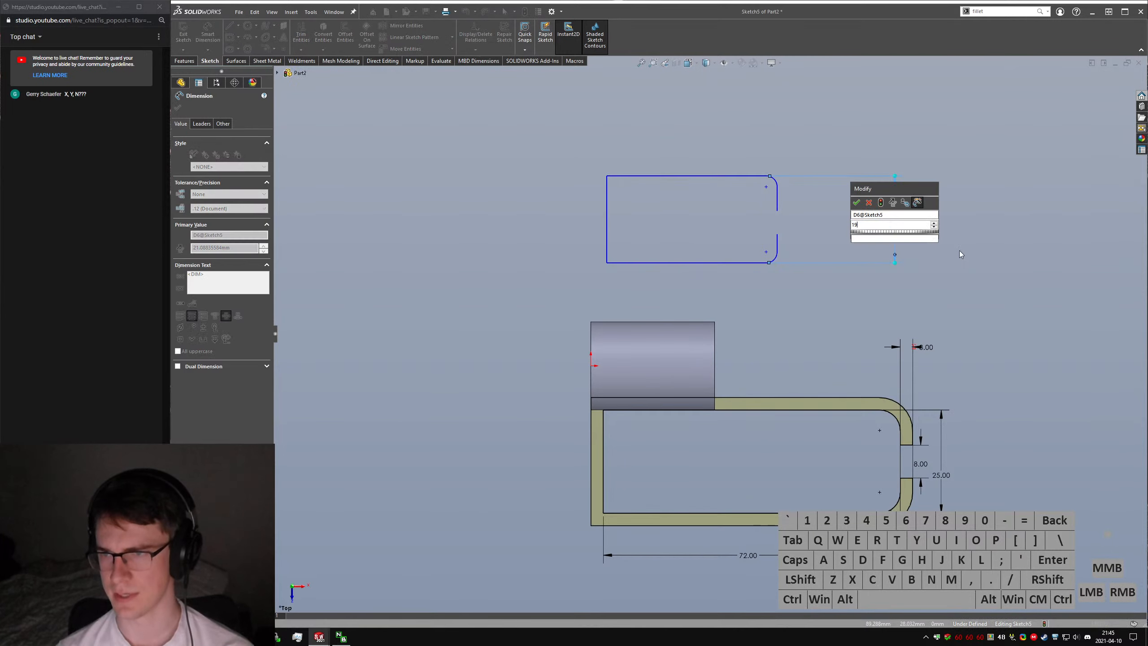
pyautogui.write('19')
pyautogui.press('Return')
pyautogui.press('Escape')
# Make the lower corner arc tangent to the lower horizontal line and the upper corner arc tangent to the upper short vertical line.
pyautogui.scroll(-5, 772, 206)
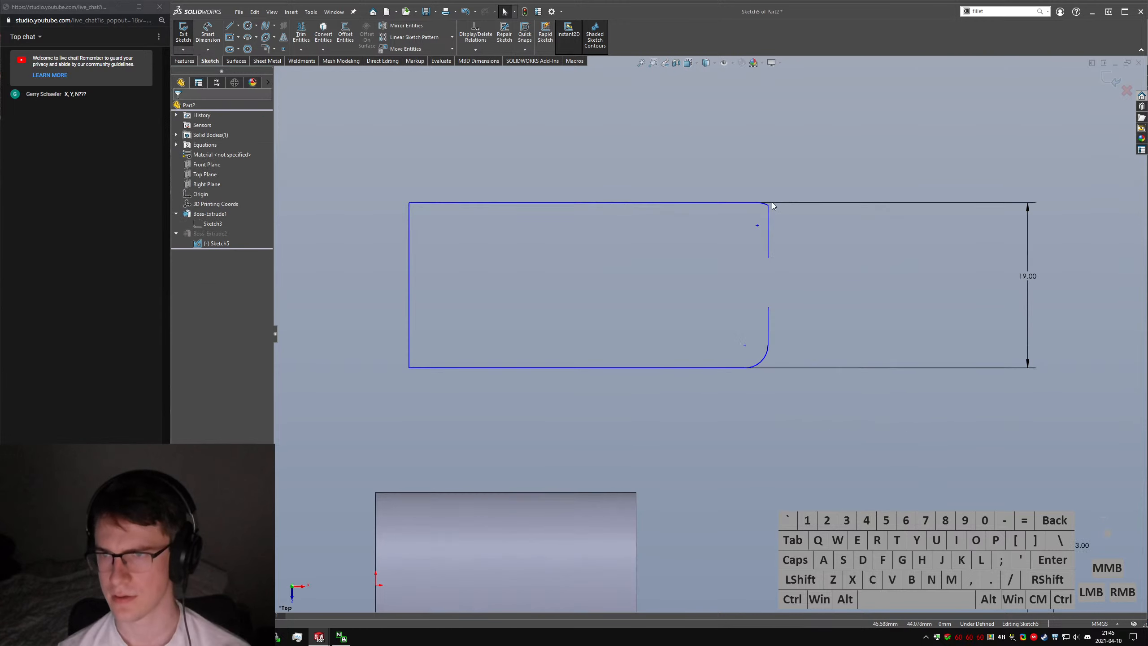
pyautogui.keyDown('ctrl'); pyautogui.click(764, 204); pyautogui.keyUp('ctrl')
pyautogui.keyDown('ctrl'); pyautogui.click(768, 223); pyautogui.keyUp('ctrl')
pyautogui.hotkey('ctrl', 'alt', 'q')
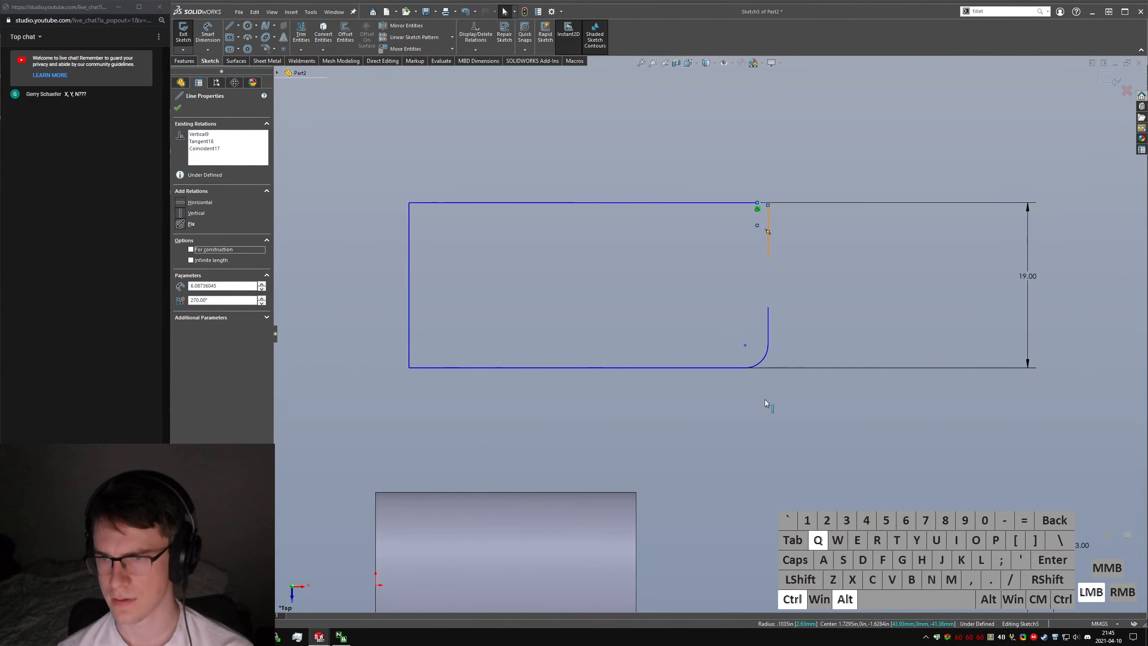
pyautogui.click(756, 363)
pyautogui.keyDown('ctrl'); pyautogui.click(726, 369); pyautogui.keyUp('ctrl')
pyautogui.hotkey('alt', 'a')
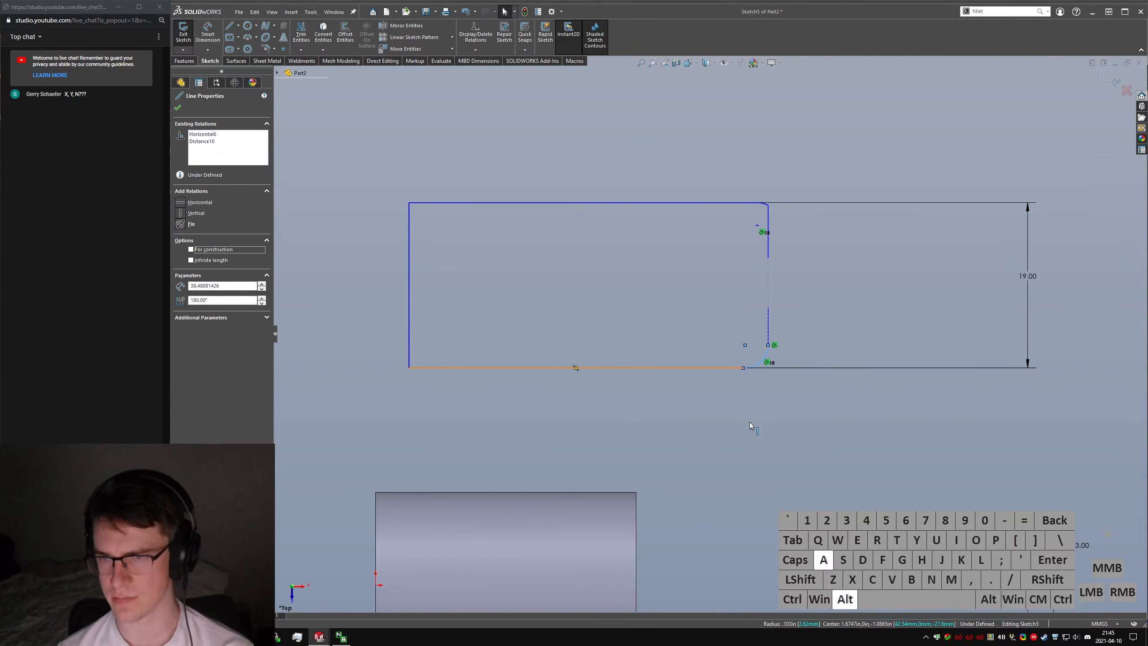
pyautogui.click(742, 482)
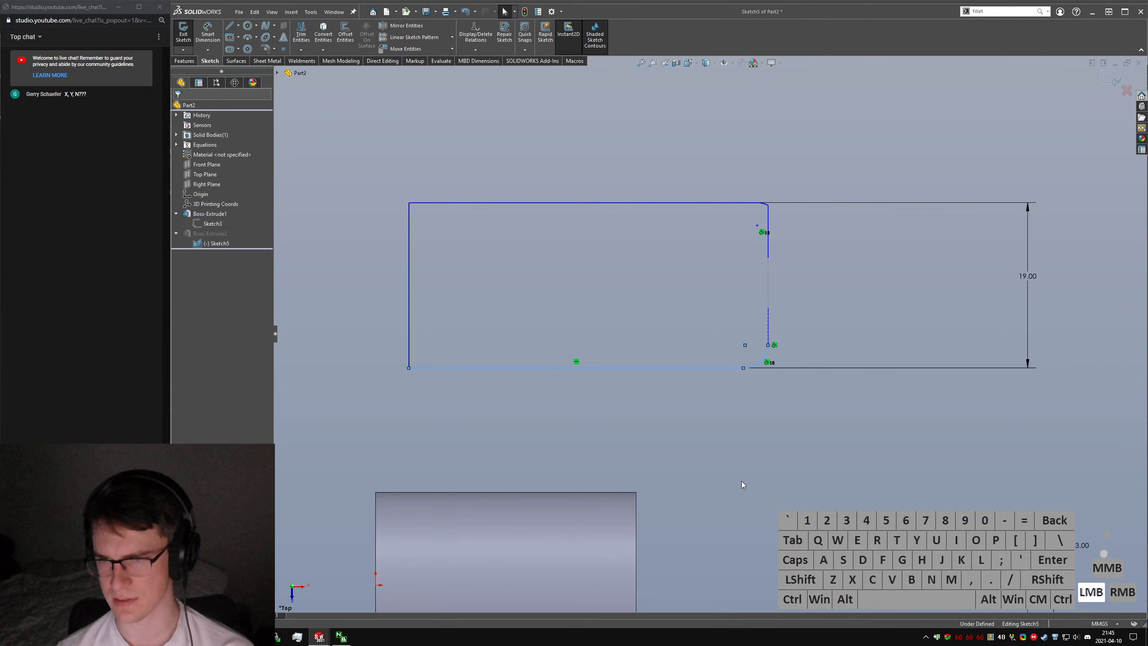
pyautogui.click(763, 206)
pyautogui.keyDown('ctrl'); pyautogui.click(768, 240); pyautogui.keyUp('ctrl')
pyautogui.hotkey('alt', 'a')
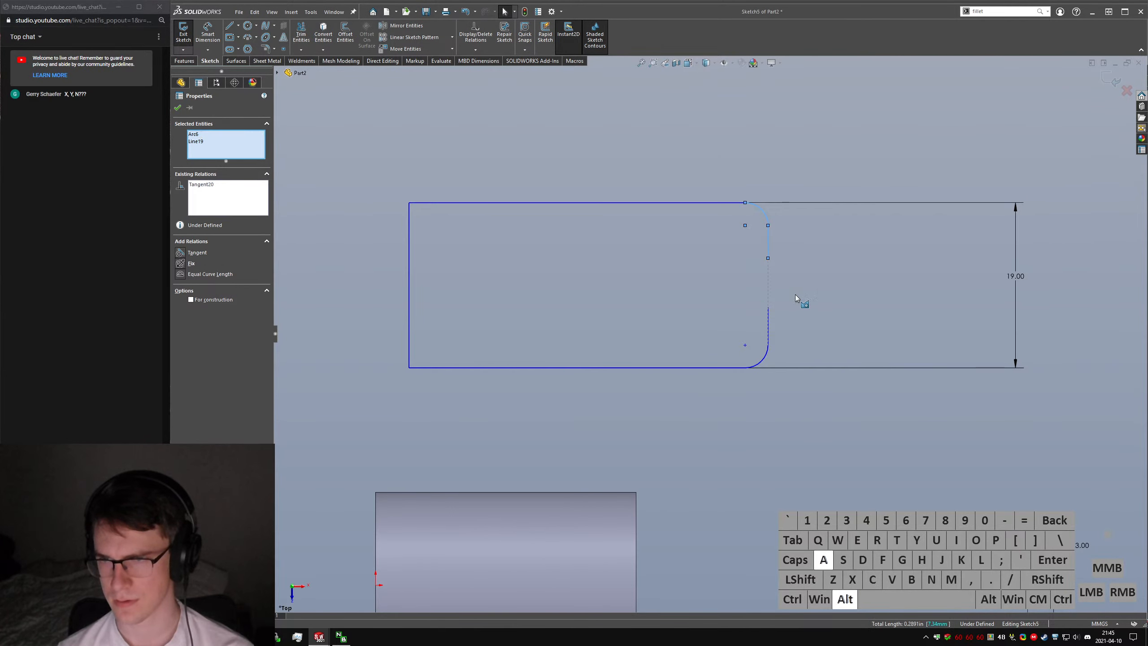
pyautogui.click(795, 297)
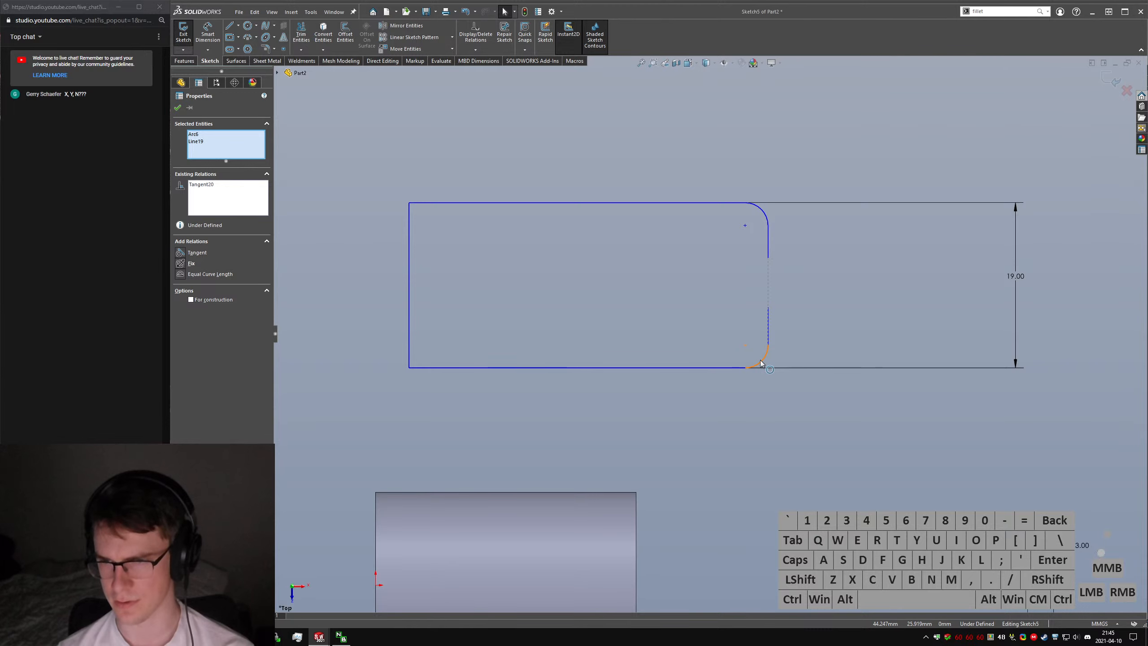
# Inspect the corner arcs' relations and remove the stray tangency between the lower arc and the upper short vertical line.
pyautogui.click(768, 332)
pyautogui.click(763, 217)
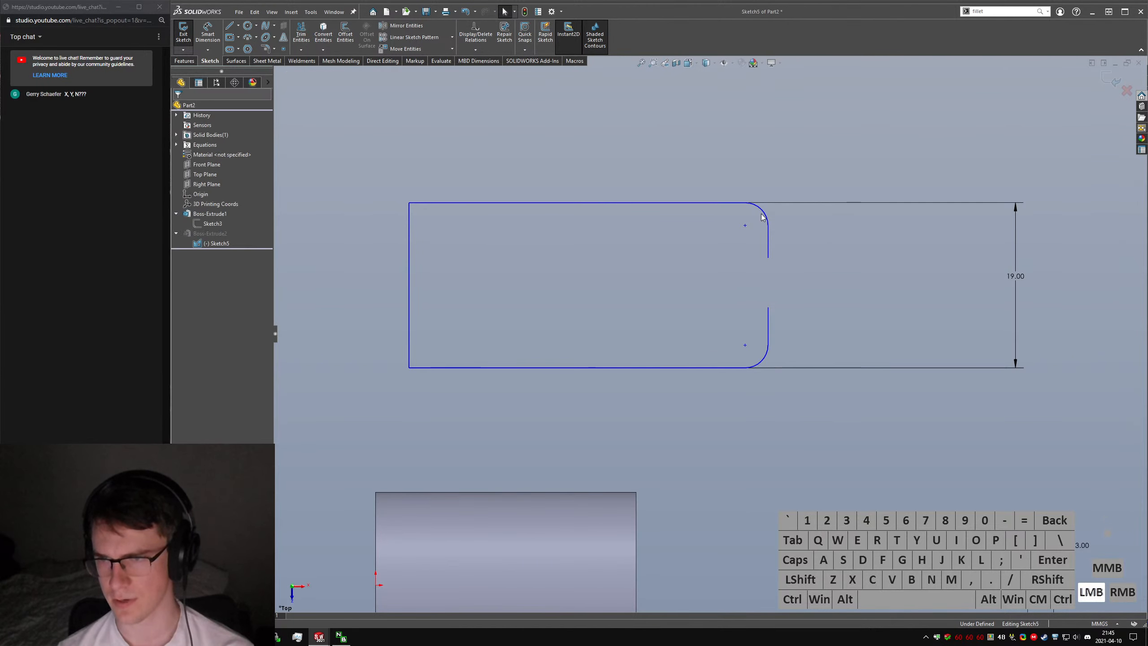
pyautogui.moveTo(774, 291); pyautogui.dragTo(778, 283)
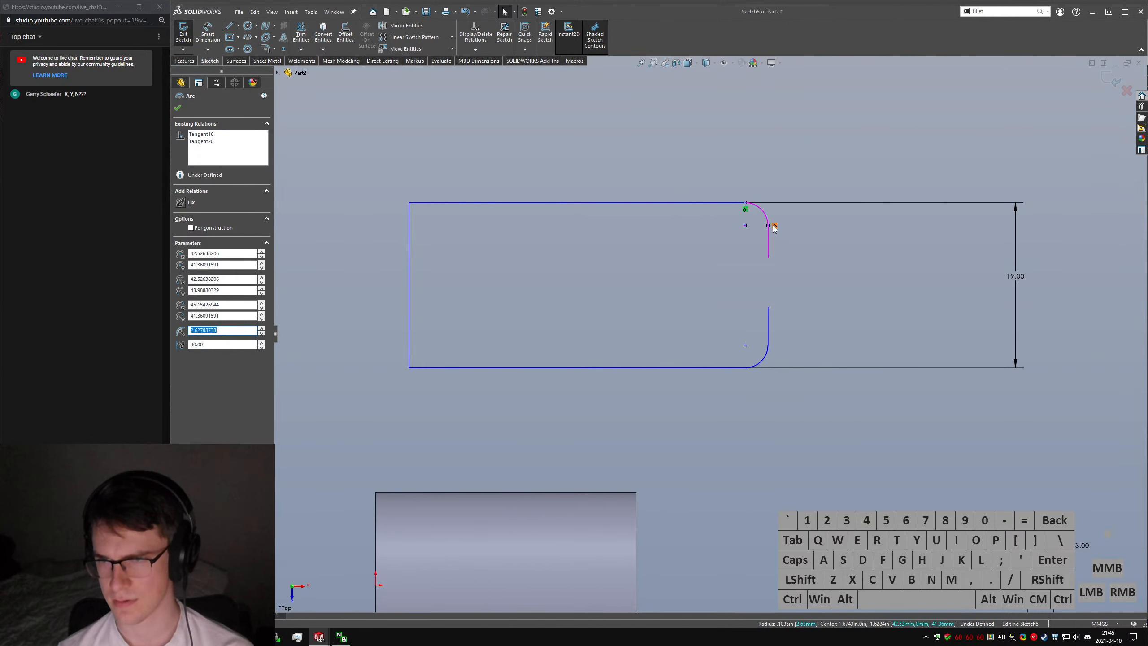
pyautogui.click(763, 354)
pyautogui.click(768, 362)
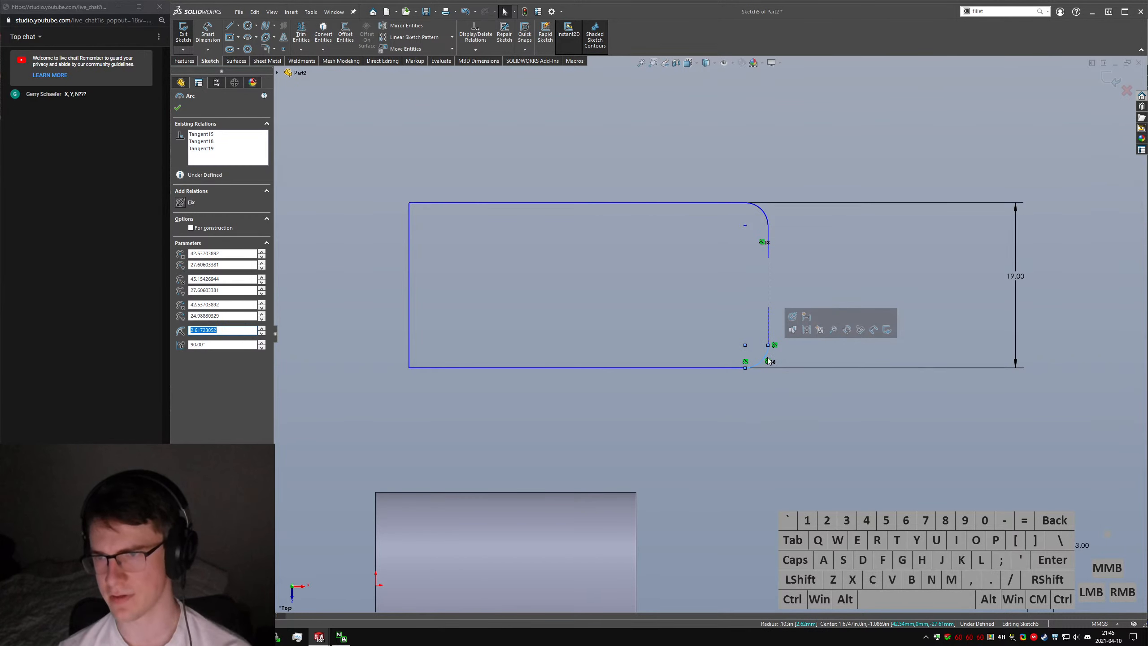
pyautogui.click(764, 353)
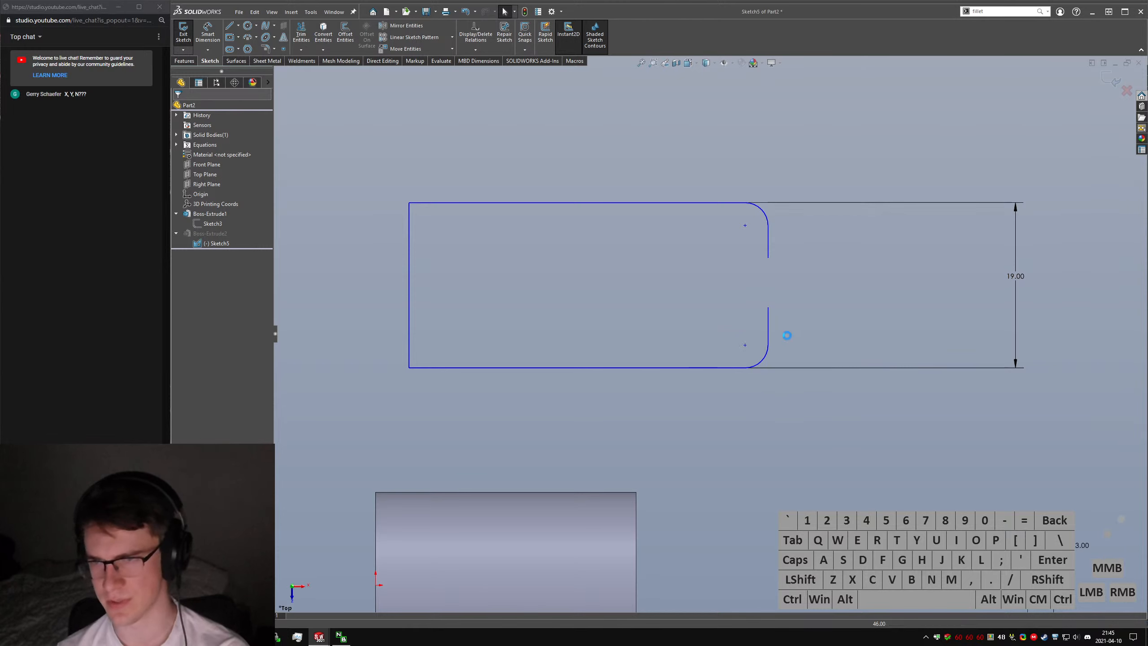
# Make the two short vertical lines beside the gap collinear and equal in length.
pyautogui.keyDown('ctrl'); pyautogui.click(768, 323); pyautogui.keyUp('ctrl')
pyautogui.keyDown('ctrl'); pyautogui.click(768, 241); pyautogui.keyUp('ctrl')
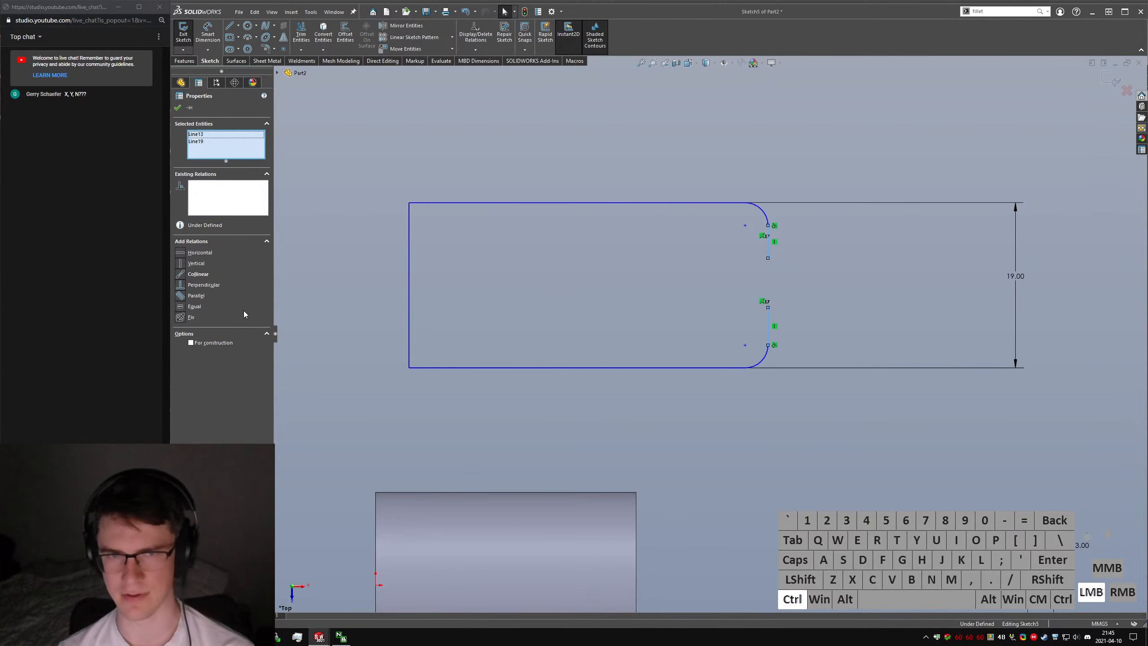
pyautogui.click(189, 276)
pyautogui.click(603, 392)
pyautogui.moveTo(632, 390); pyautogui.dragTo(678, 370, button='right')
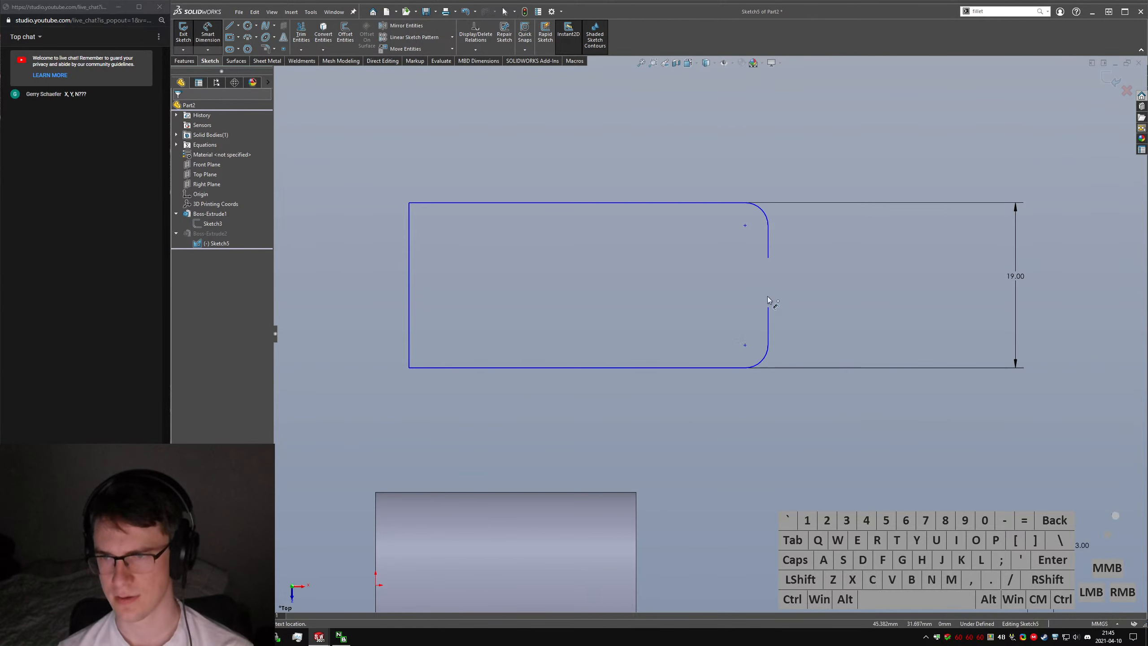
pyautogui.press('Escape')
pyautogui.keyDown('ctrl'); pyautogui.click(770, 252); pyautogui.keyUp('ctrl')
pyautogui.keyDown('ctrl'); pyautogui.click(767, 336); pyautogui.keyUp('ctrl')
pyautogui.hotkey('ctrl', 'alt', 'q')
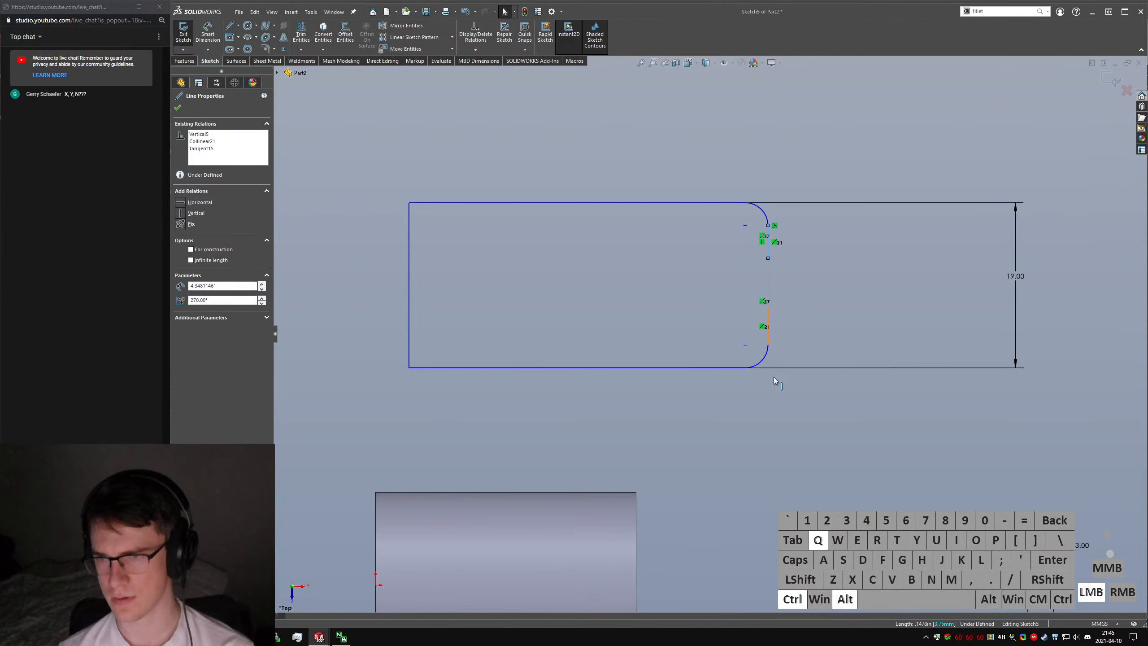
pyautogui.click(761, 435)
# Dimension the profile's width between the long vertical line and the upper short vertical line at 40 mm.
pyautogui.moveTo(518, 358); pyautogui.dragTo(452, 370, button='right')
pyautogui.click(409, 221)
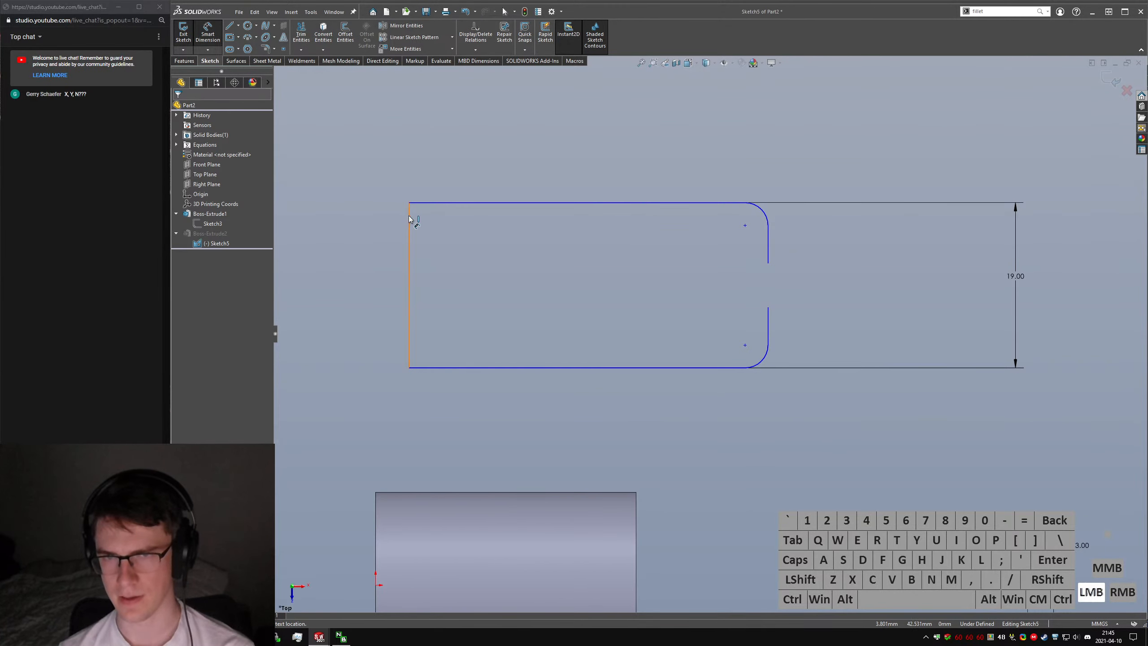
pyautogui.click(768, 237)
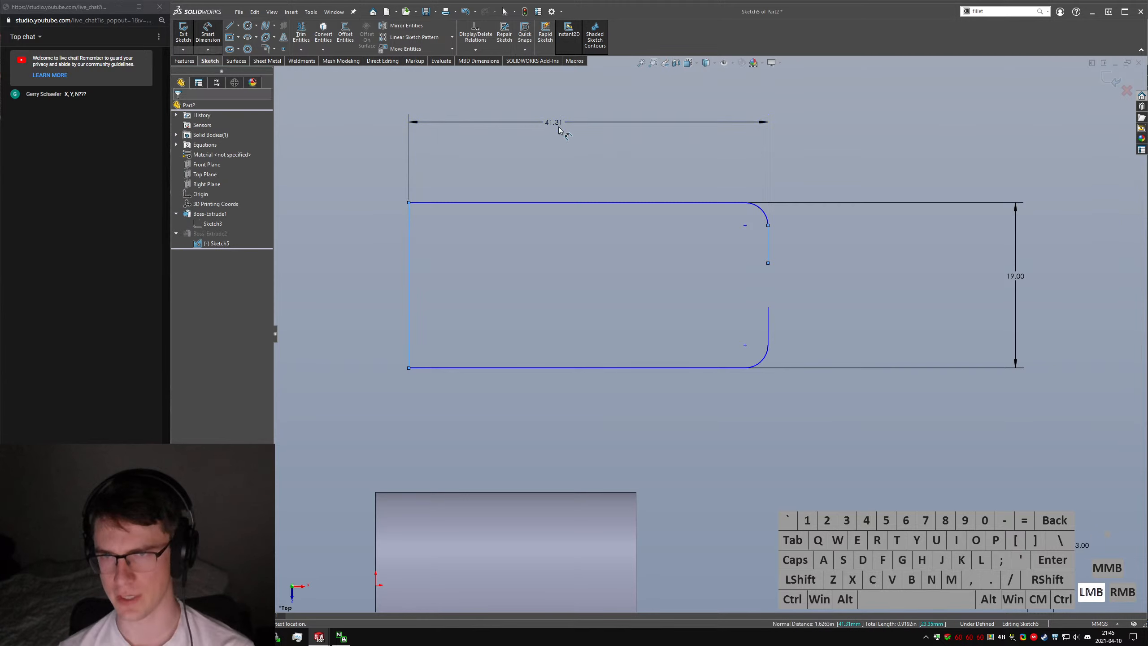
pyautogui.click(559, 130)
pyautogui.write('40')
pyautogui.press('Return')
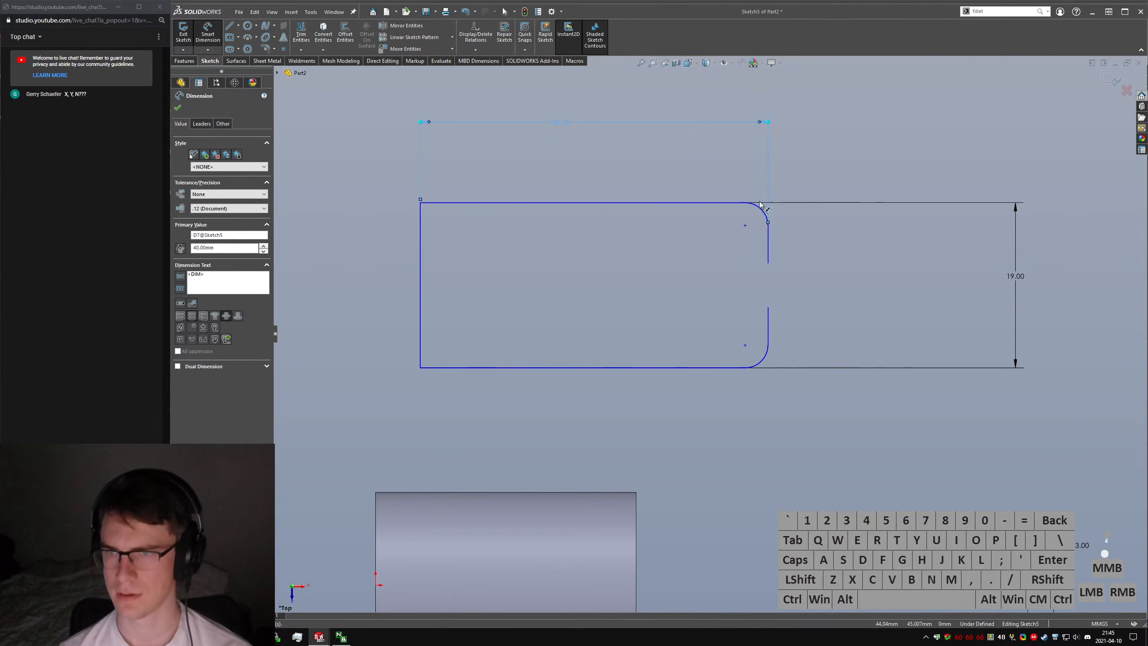
# Dimension the upper corner arc with a radius of 2 mm.
pyautogui.click(761, 214)
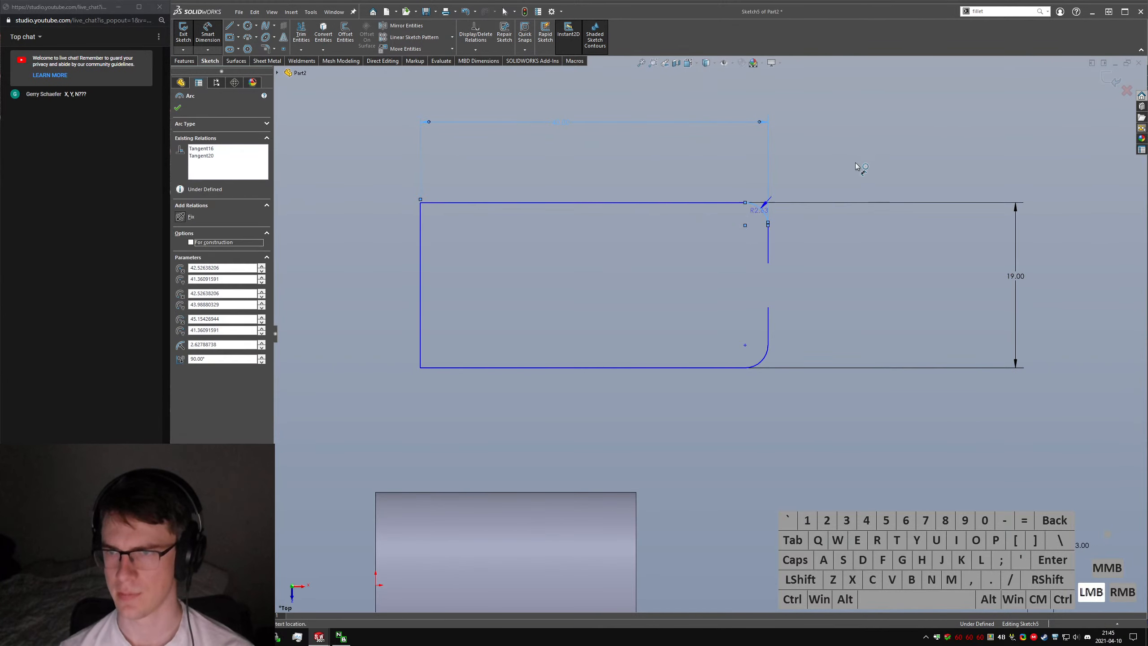
pyautogui.click(902, 162)
pyautogui.write('2.62788738mm')
pyautogui.press('Return')
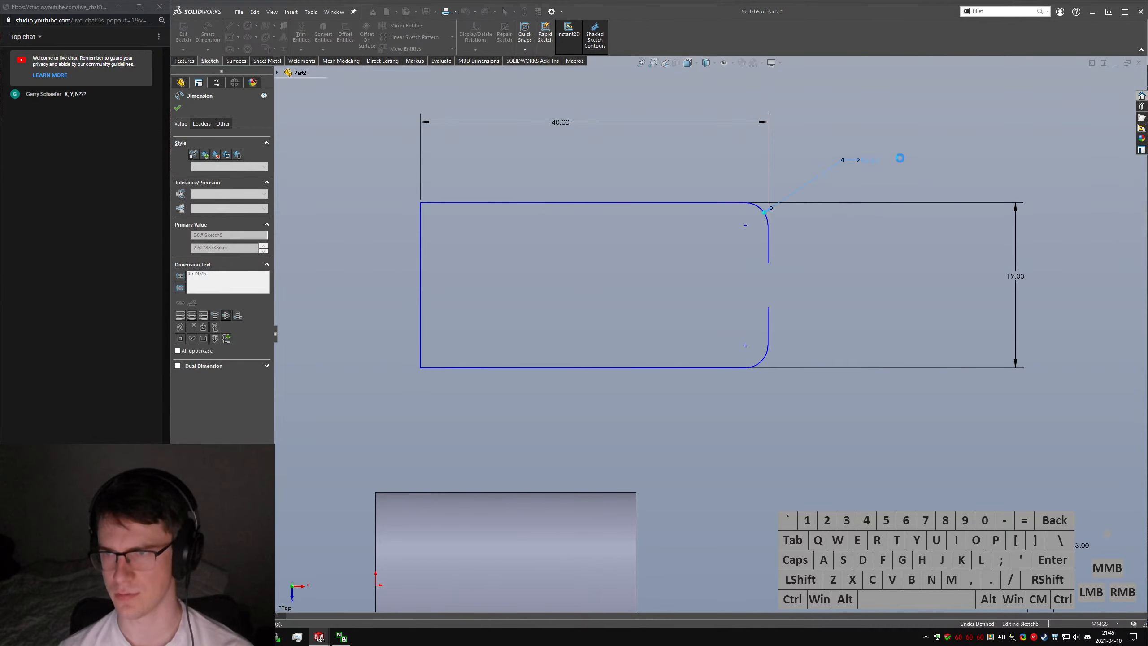
pyautogui.press('Escape')
# Add an equal relation between the lower and upper corner arcs.
pyautogui.keyDown('ctrl'); pyautogui.click(757, 360); pyautogui.keyUp('ctrl')
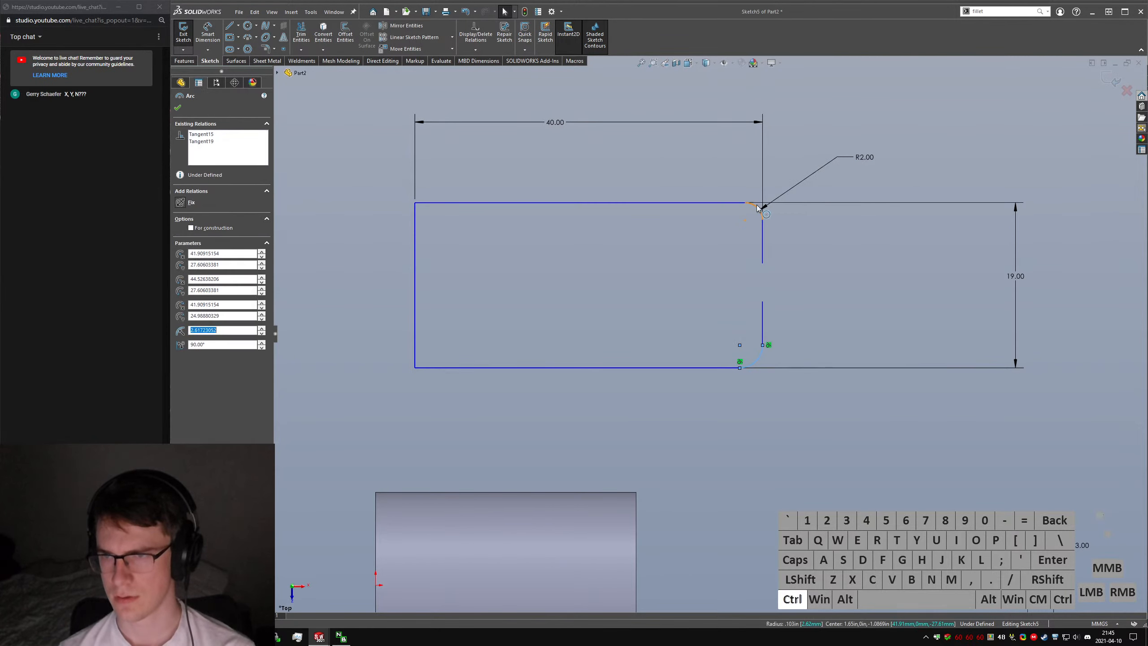
pyautogui.keyDown('ctrl'); pyautogui.click(759, 210); pyautogui.keyUp('ctrl')
pyautogui.hotkey('ctrl', 'alt', 'q')
pyautogui.click(822, 318)
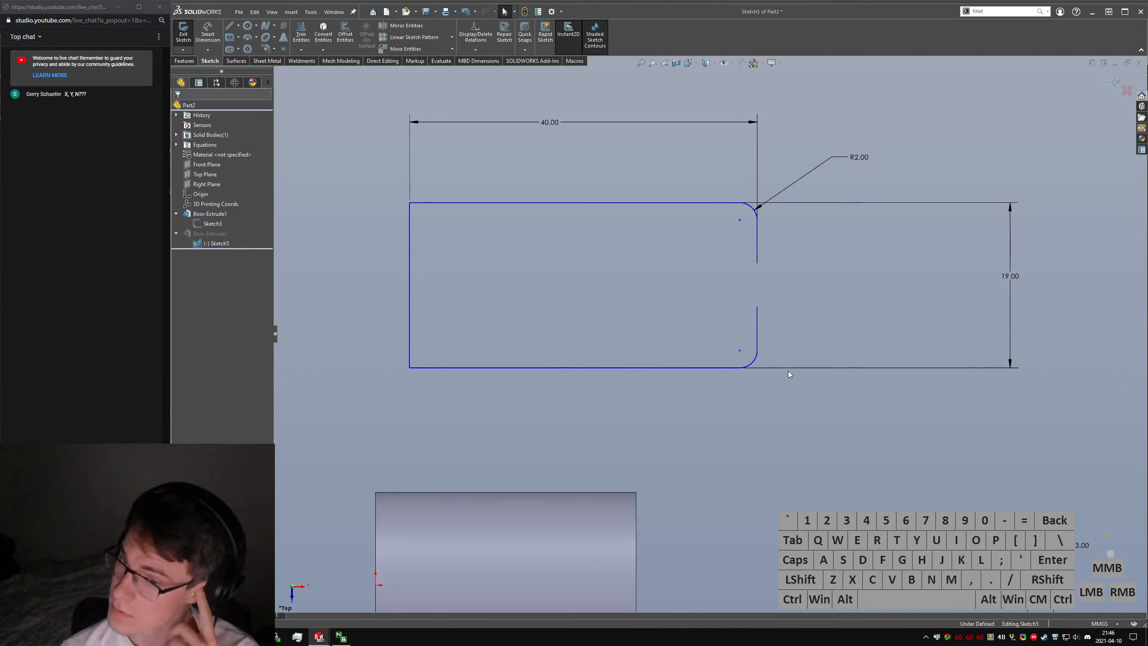
# Dimension the gap between the free ends of the two short vertical lines at 10 mm.
pyautogui.click(757, 308)
pyautogui.click(758, 263)
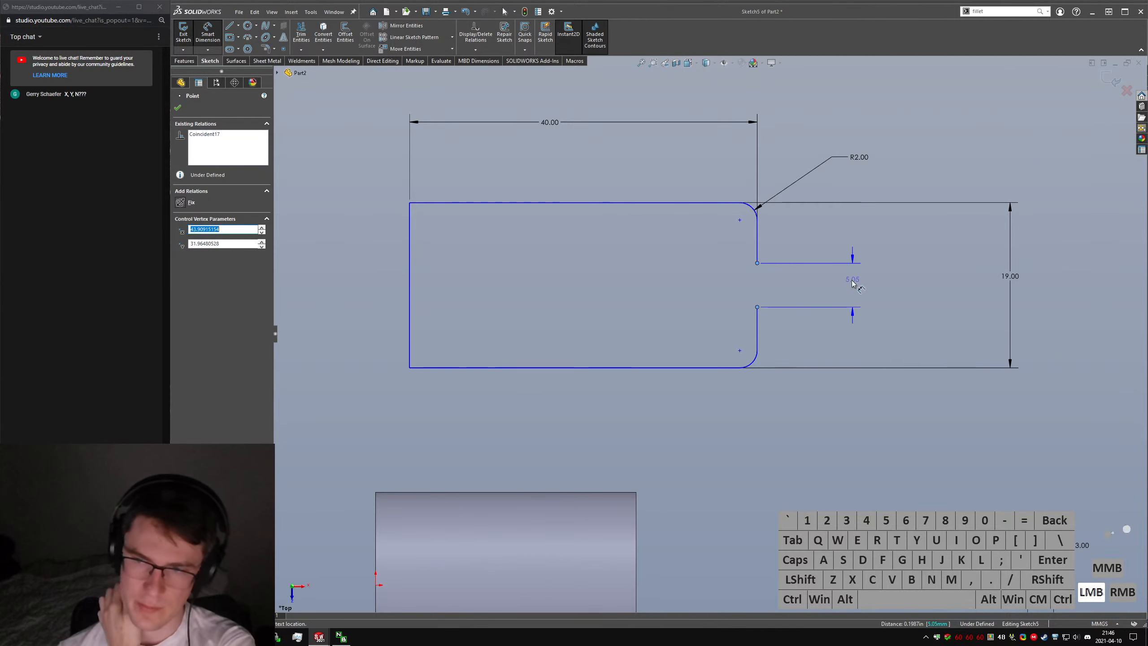
pyautogui.click(887, 306)
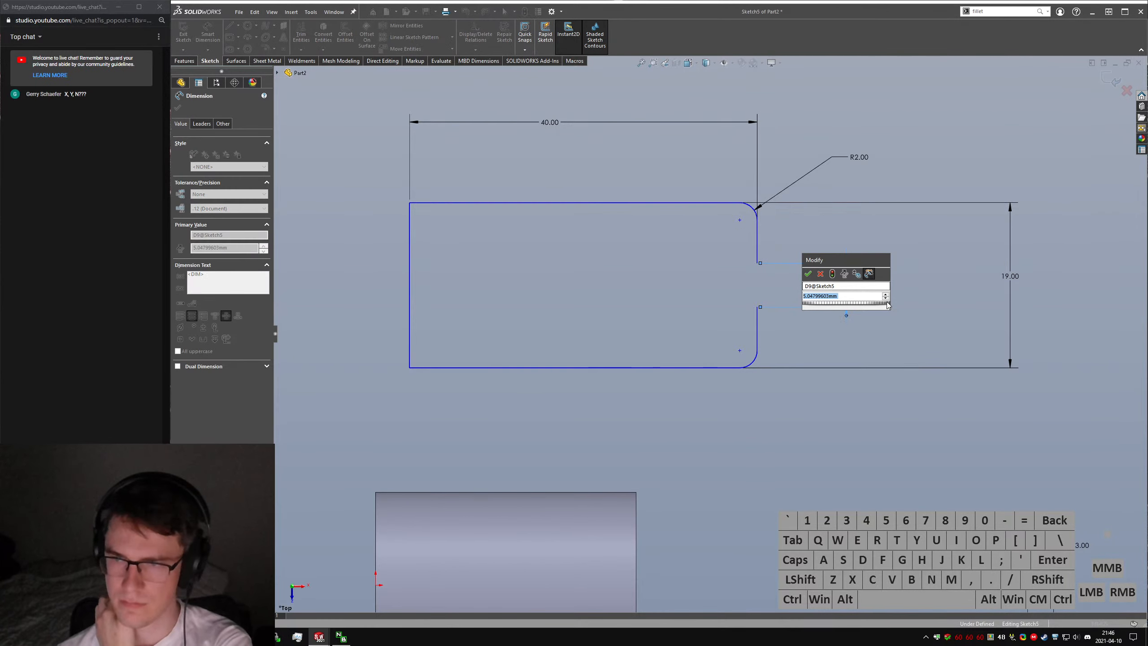
pyautogui.write('10')
pyautogui.press('Return')
pyautogui.press('Escape')
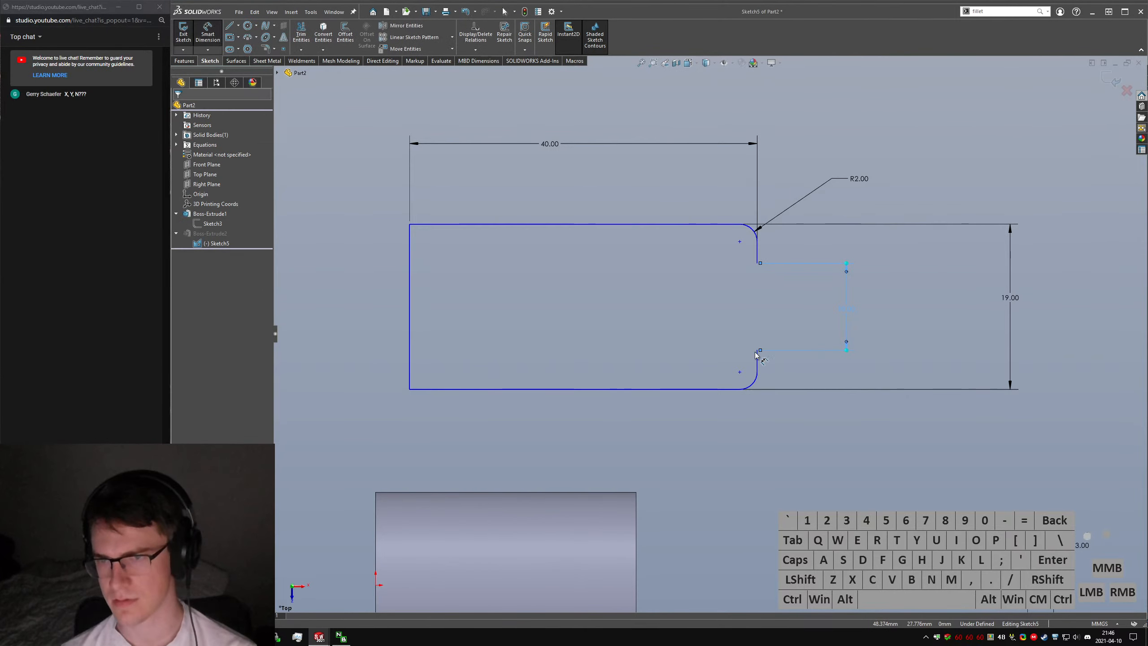
# Offset the entire profile chain outward by 3 mm with the ends capped by lines.
pyautogui.scroll(-5, 718, 386)
pyautogui.scroll(3, 694, 357)
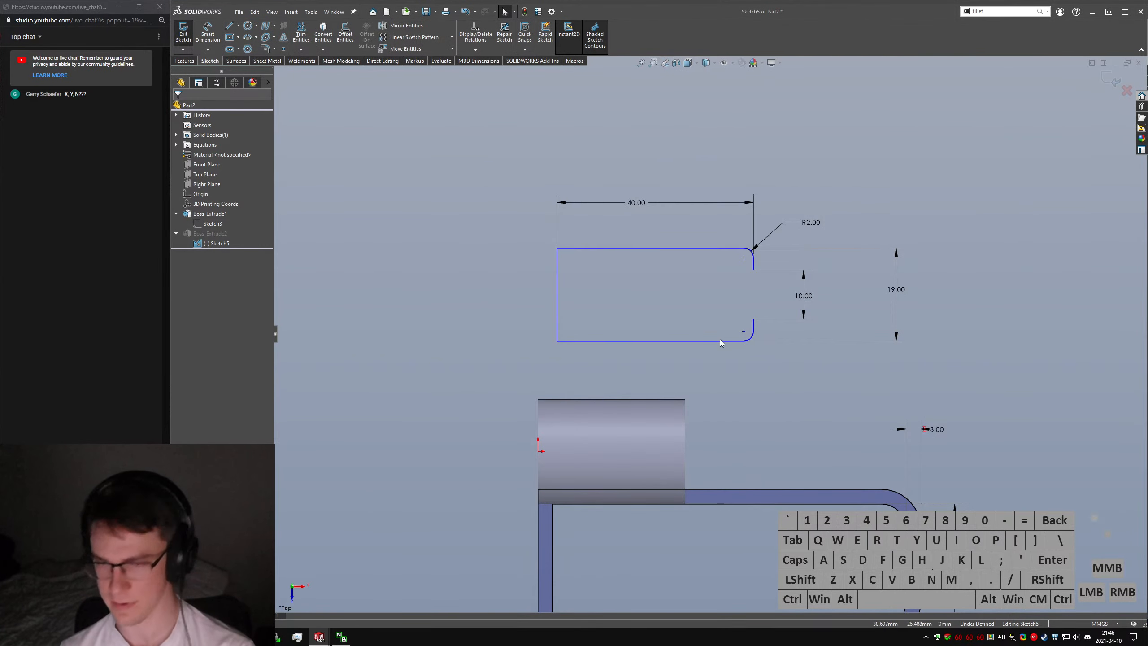
pyautogui.rightClick(712, 341)
pyautogui.click(741, 359)
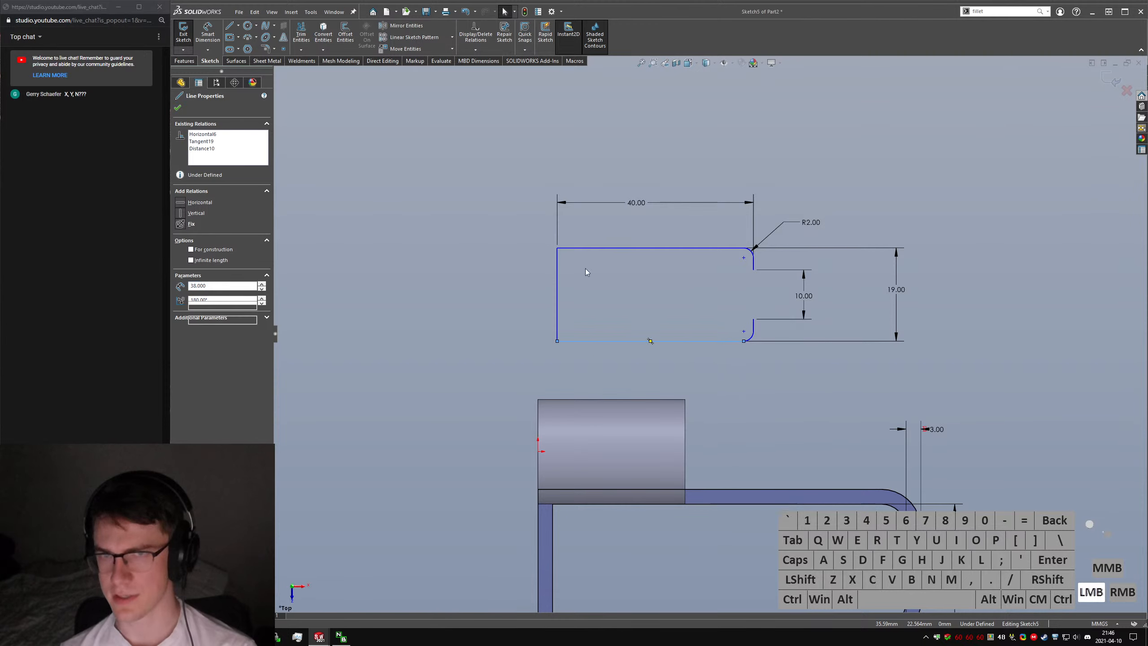
pyautogui.click(345, 33)
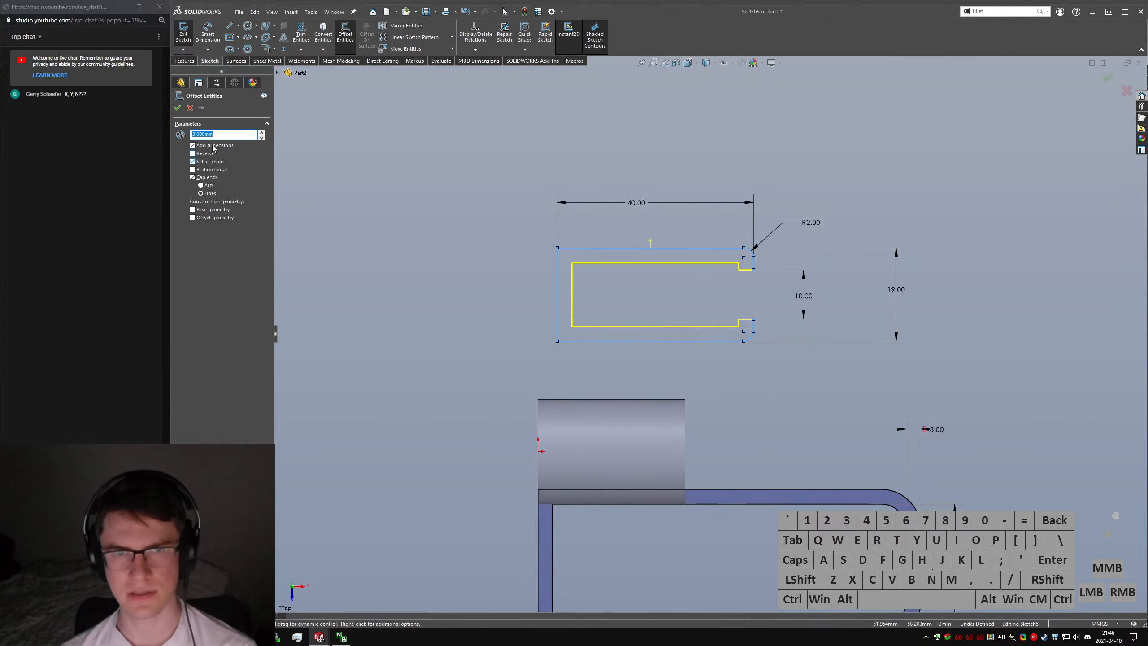
pyautogui.click(194, 154)
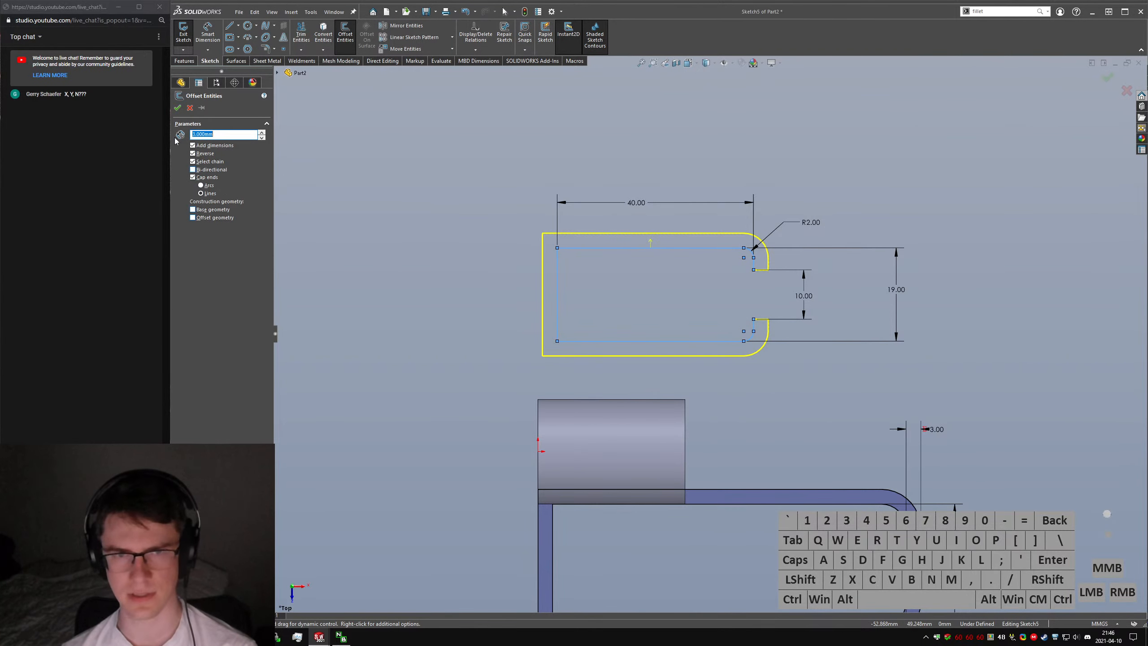
pyautogui.click(178, 109)
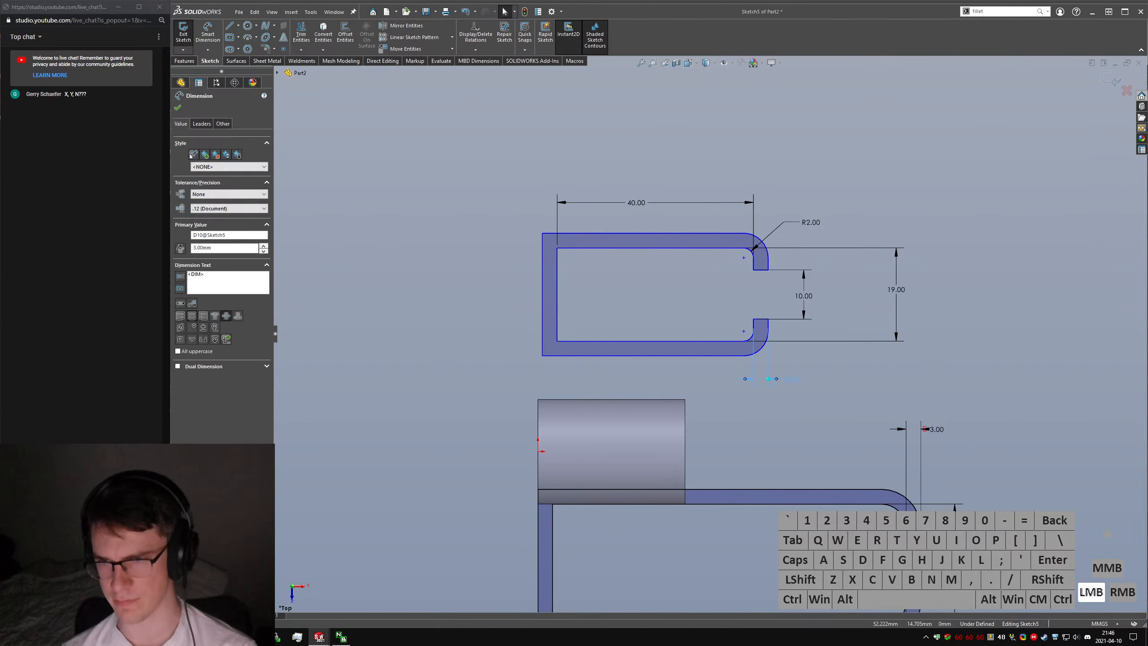
# Dimension the wall thickness of the upper C-profile and link it to the global variable Nominal_Thickness.
pyautogui.click(768, 379)
pyautogui.write('=')
pyautogui.press('Return')
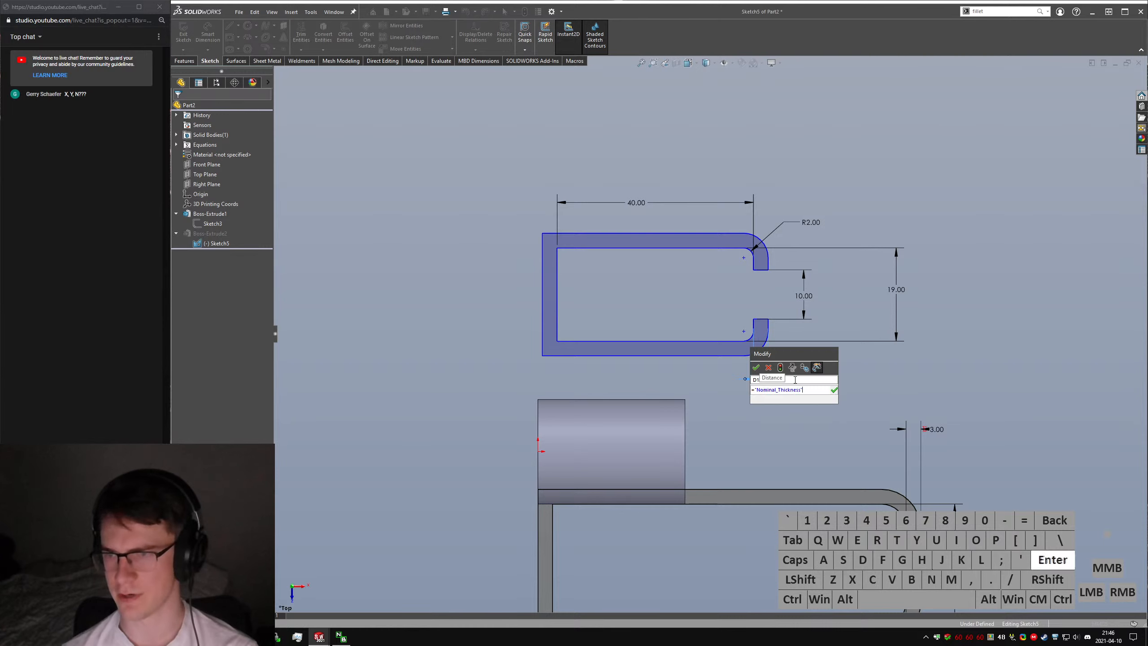
pyautogui.click(756, 367)
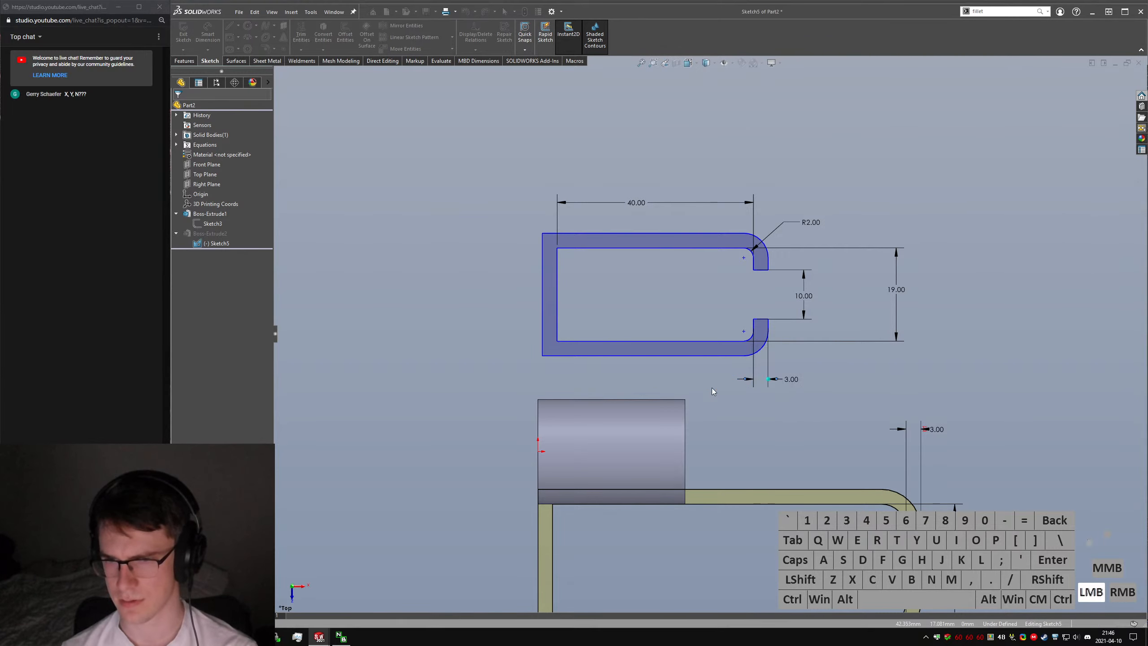
# Make the upper profile's lower outer corner coincident with the inner edge vertex of the curved clip, and finish editing the sketch.
pyautogui.moveTo(578, 394); pyautogui.dragTo(604, 382, button='middle')
pyautogui.click(539, 372)
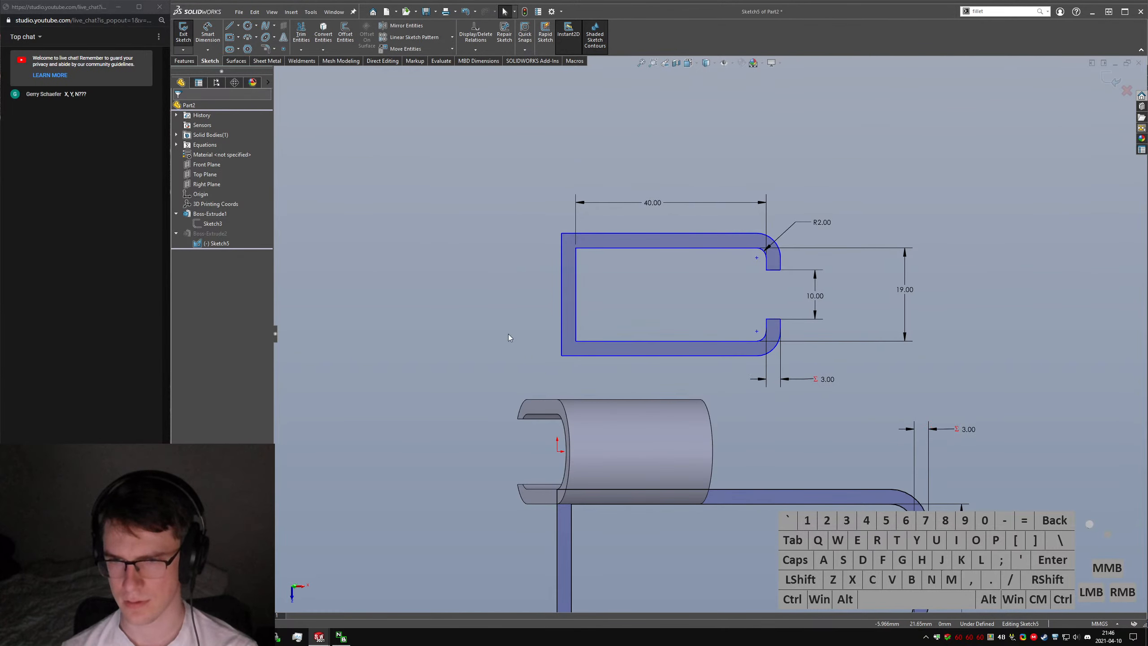
pyautogui.moveTo(561, 355); pyautogui.dragTo(556, 417)
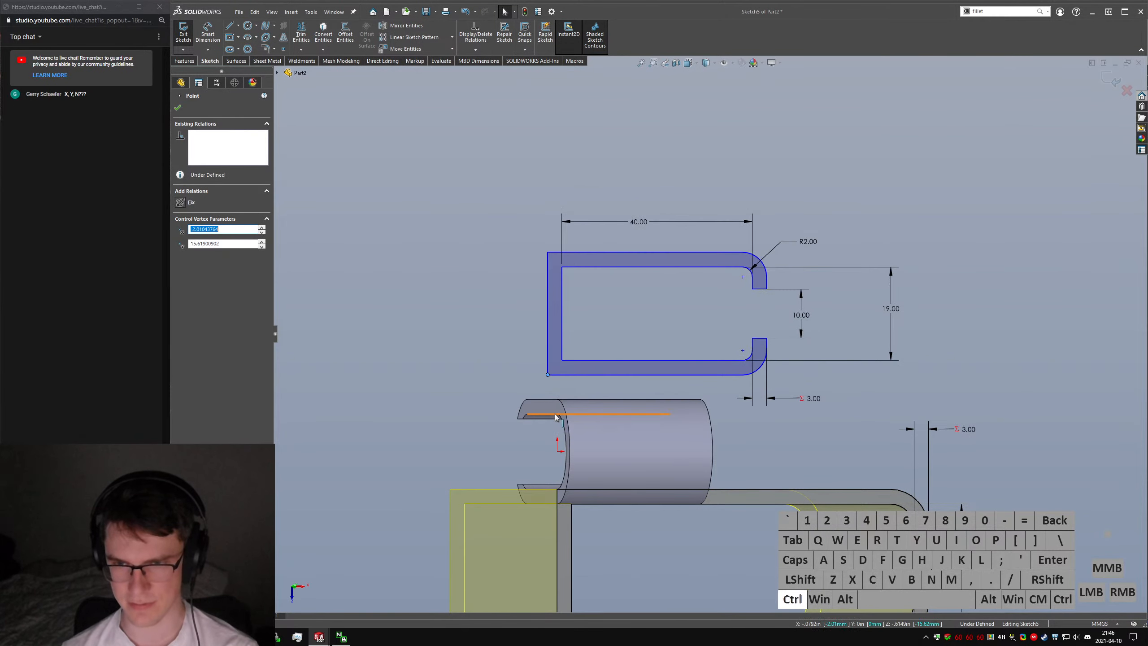
pyautogui.keyDown('ctrl'); pyautogui.click(557, 415); pyautogui.keyUp('ctrl')
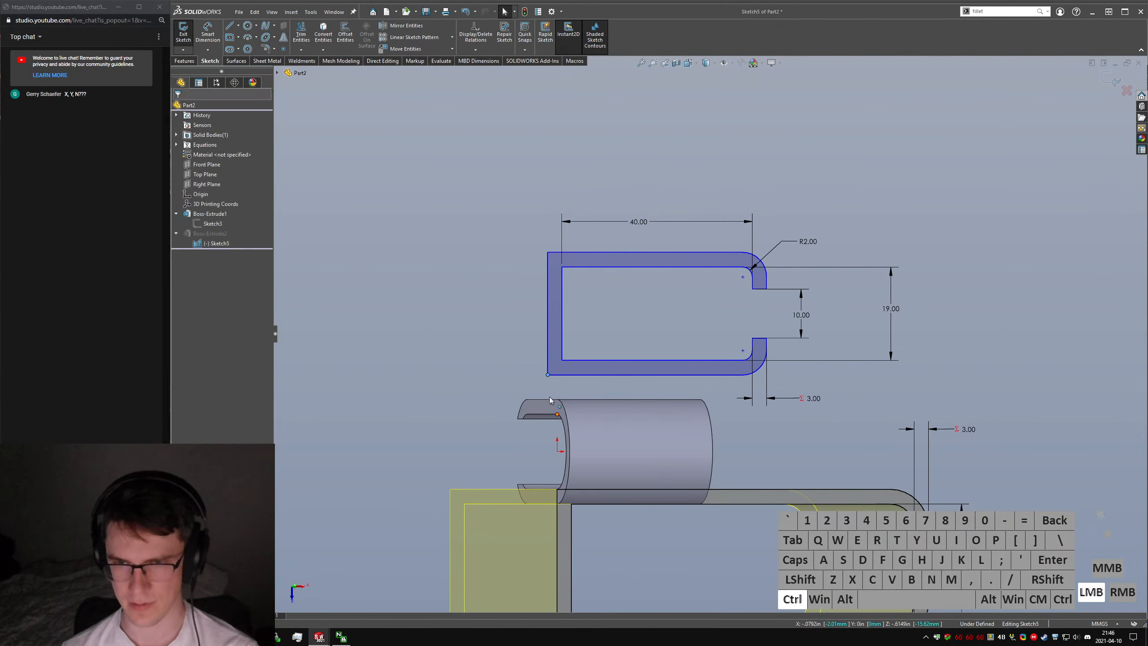
pyautogui.click(323, 36)
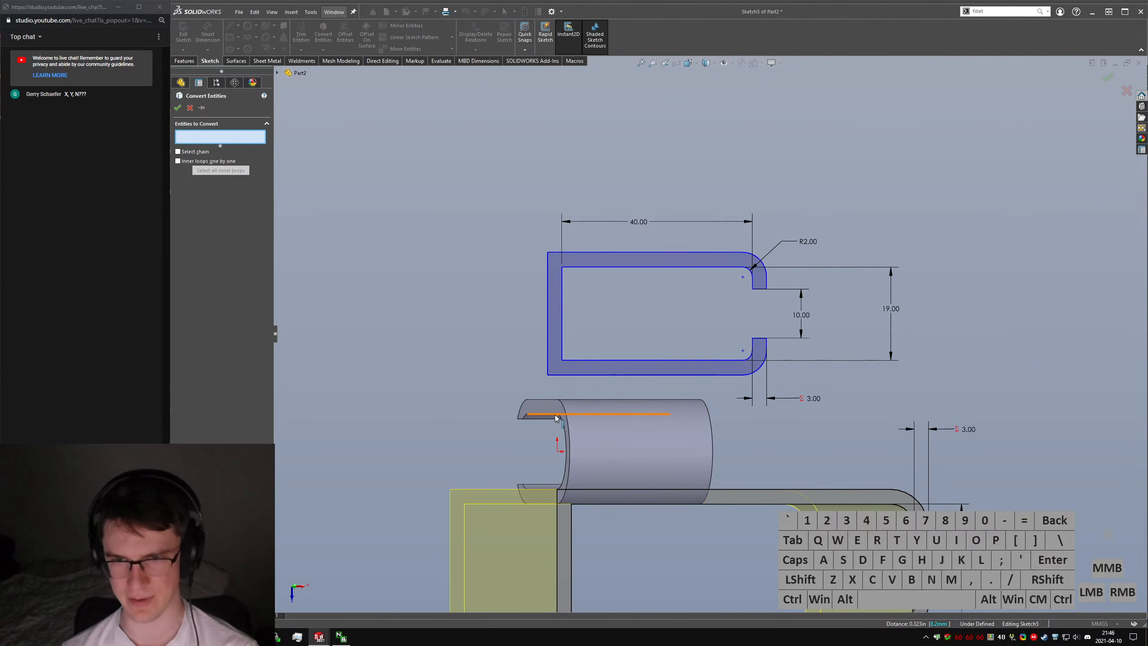
pyautogui.moveTo(559, 418); pyautogui.dragTo(584, 380, button='middle')
pyautogui.keyDown('ctrl'); pyautogui.click(583, 375); pyautogui.keyUp('ctrl')
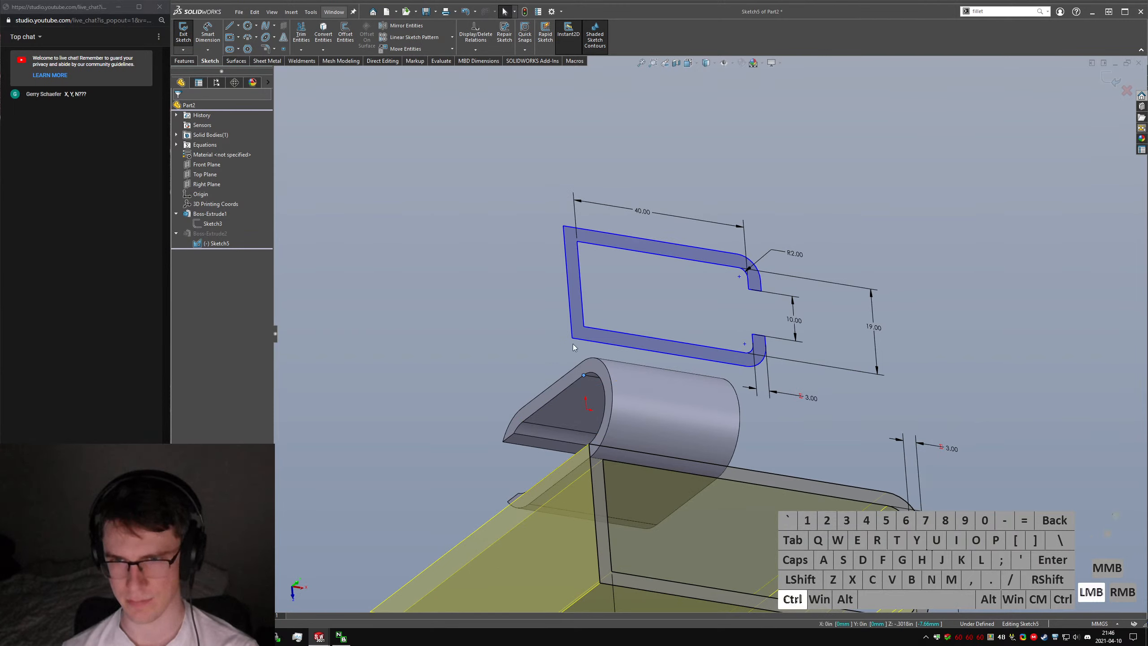
pyautogui.keyDown('ctrl'); pyautogui.click(572, 338); pyautogui.keyUp('ctrl')
pyautogui.hotkey('alt', 'd')
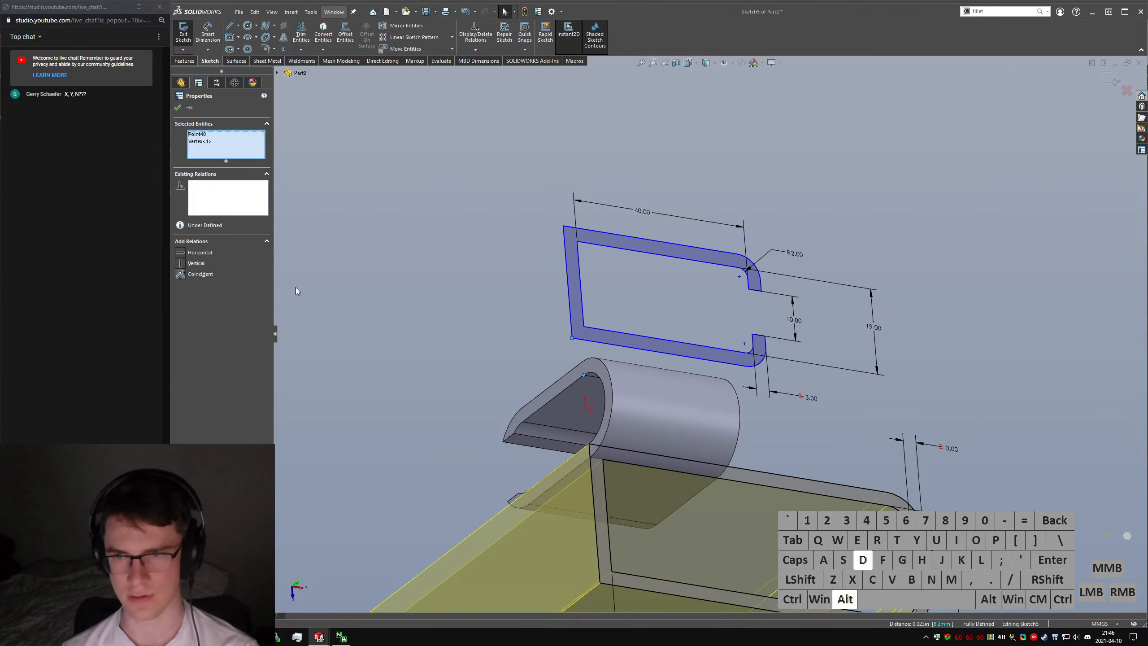
pyautogui.click(178, 107)
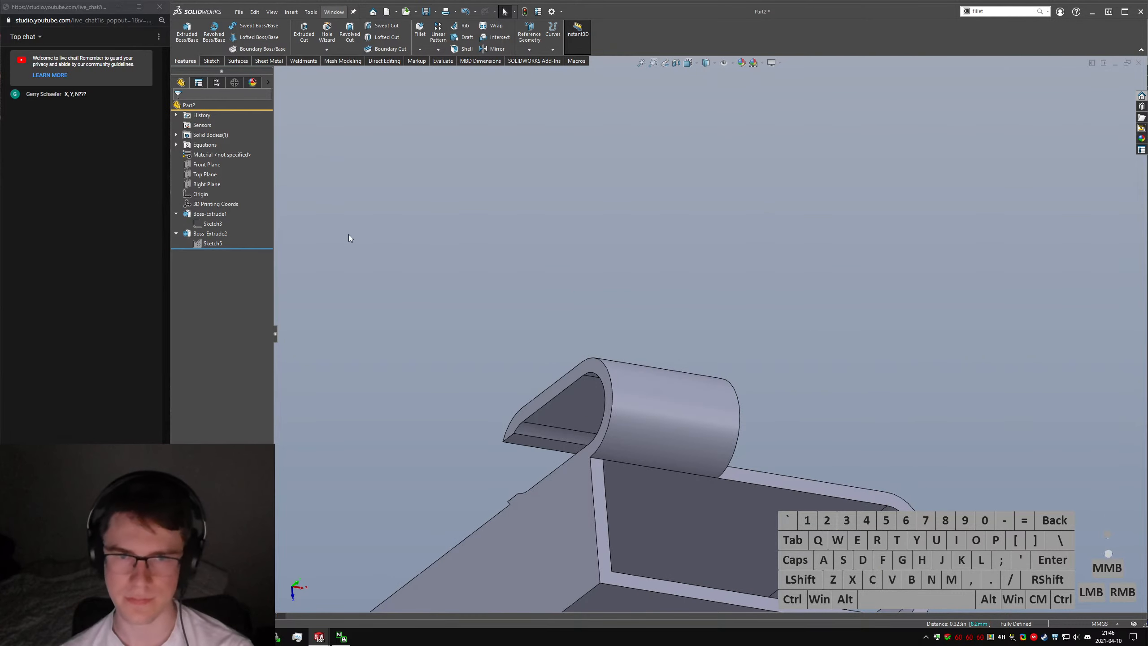
# Edit Boss-Extrude2 and clear its selected contour so both C-profiles are extruded 90 mm.
pyautogui.moveTo(348, 234); pyautogui.dragTo(223, 243, button='middle')
pyautogui.click(210, 233)
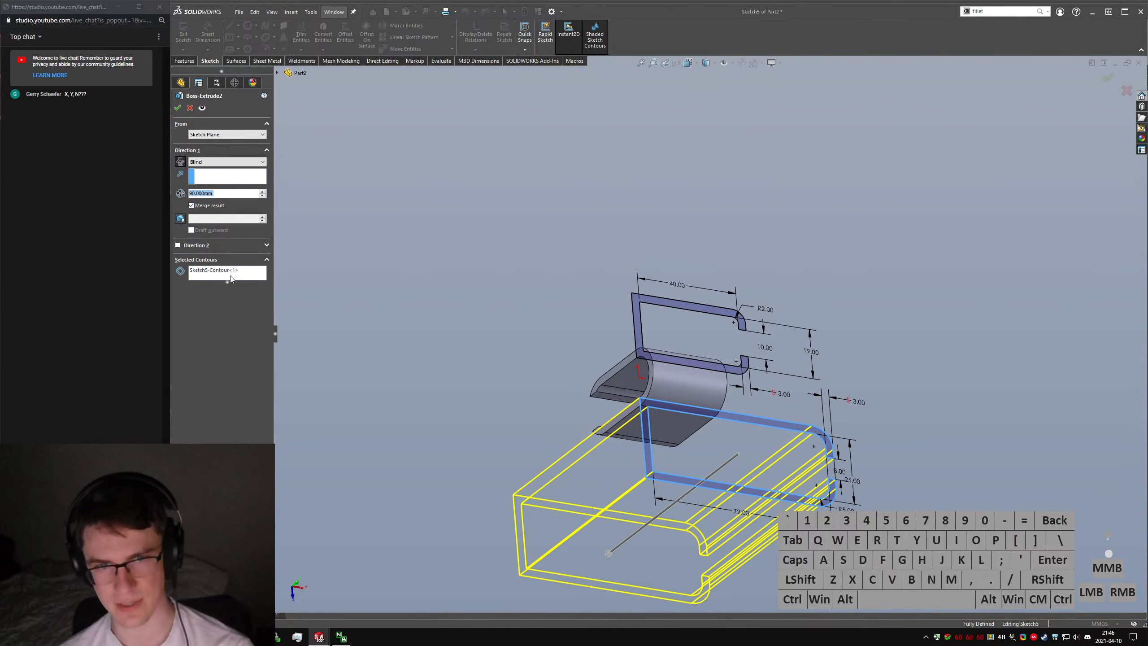
pyautogui.click(231, 273)
pyautogui.rightClick(231, 273)
pyautogui.click(251, 275)
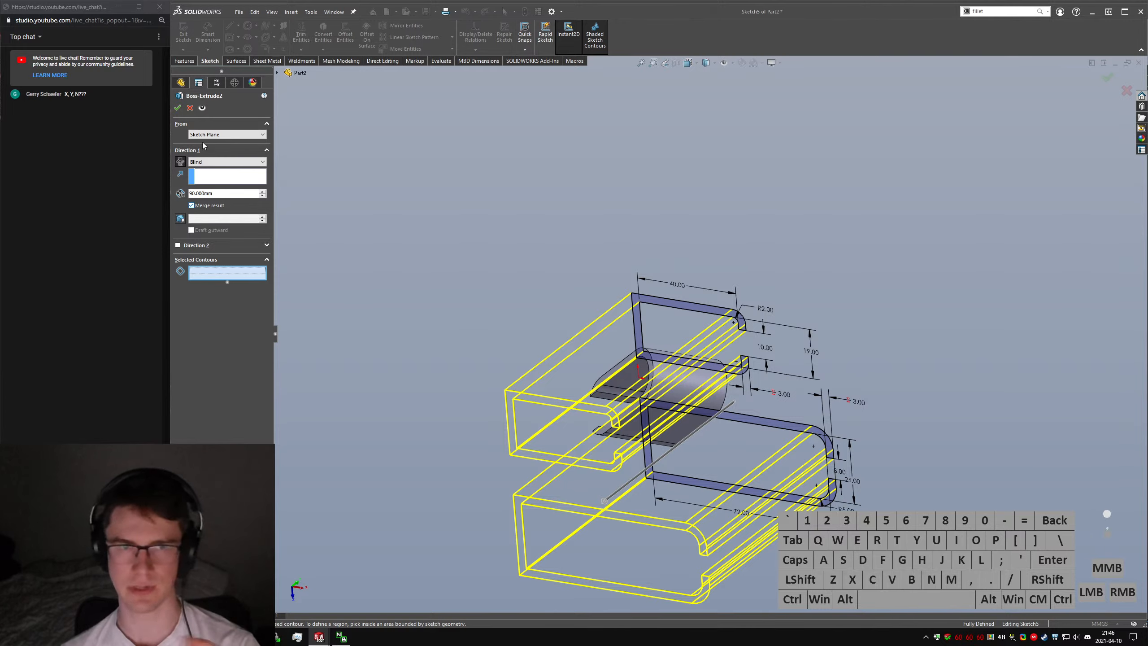
pyautogui.click(177, 107)
# Start an extruded boss sketch on the open end face of the larger C-channel, viewed from the bottom.
pyautogui.click(617, 278)
pyautogui.moveTo(720, 328); pyautogui.dragTo(741, 267, button='middle')
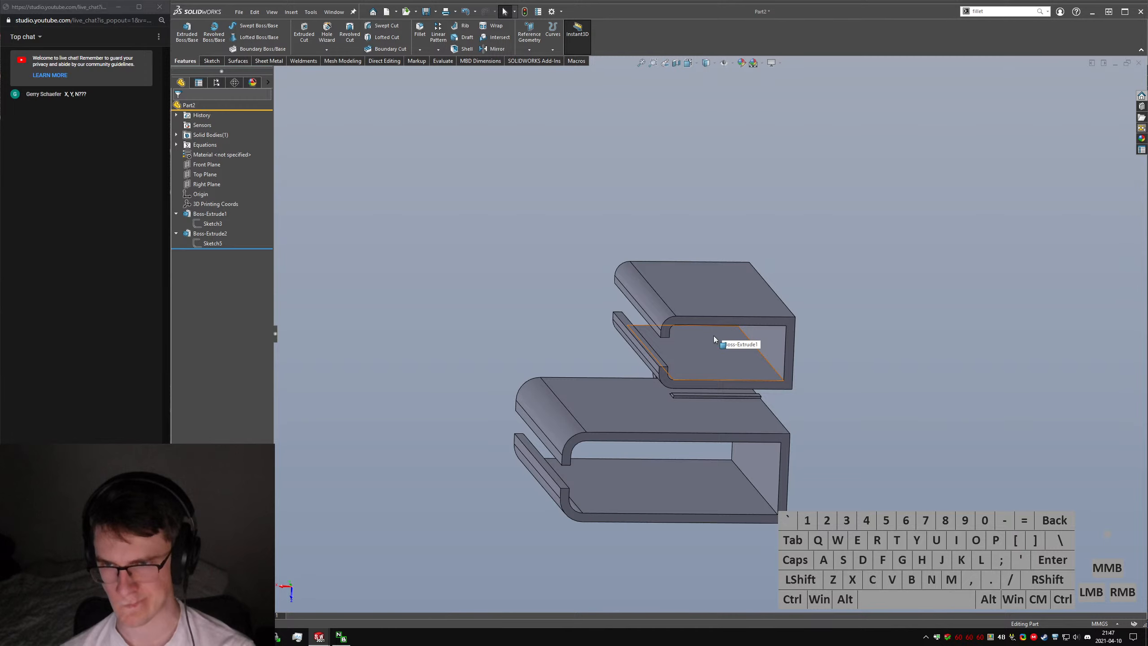
pyautogui.moveTo(707, 383); pyautogui.dragTo(678, 384, button='middle')
pyautogui.click(949, 448)
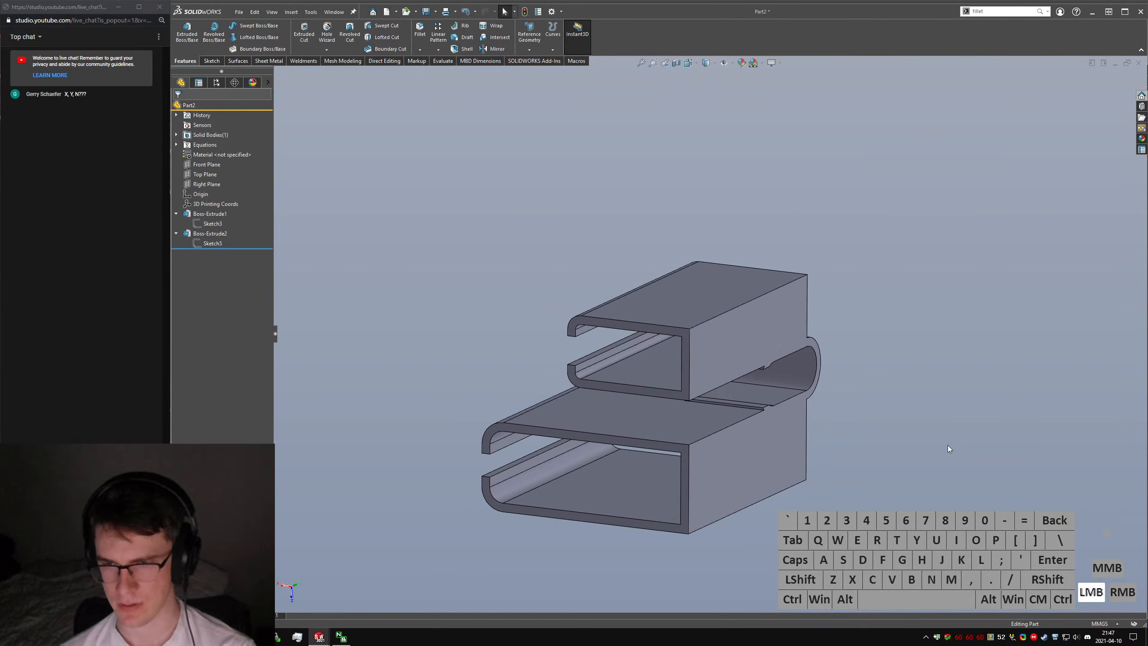
pyautogui.write('sexty')
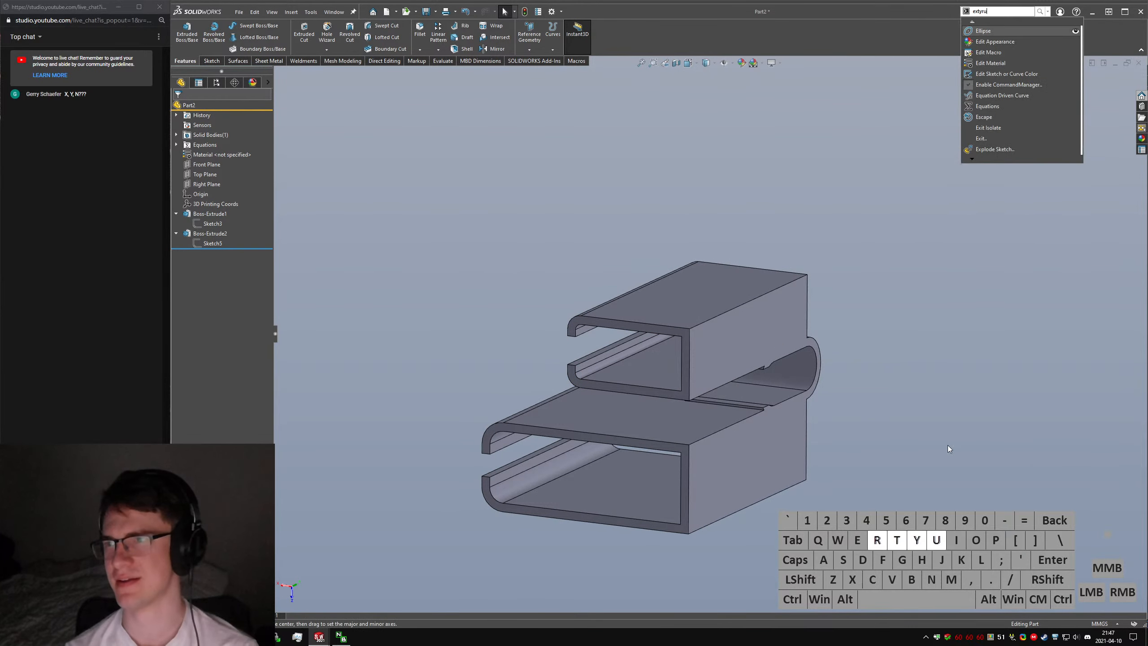
pyautogui.press('BackSpace')
pyautogui.write('r')
pyautogui.press('Return')
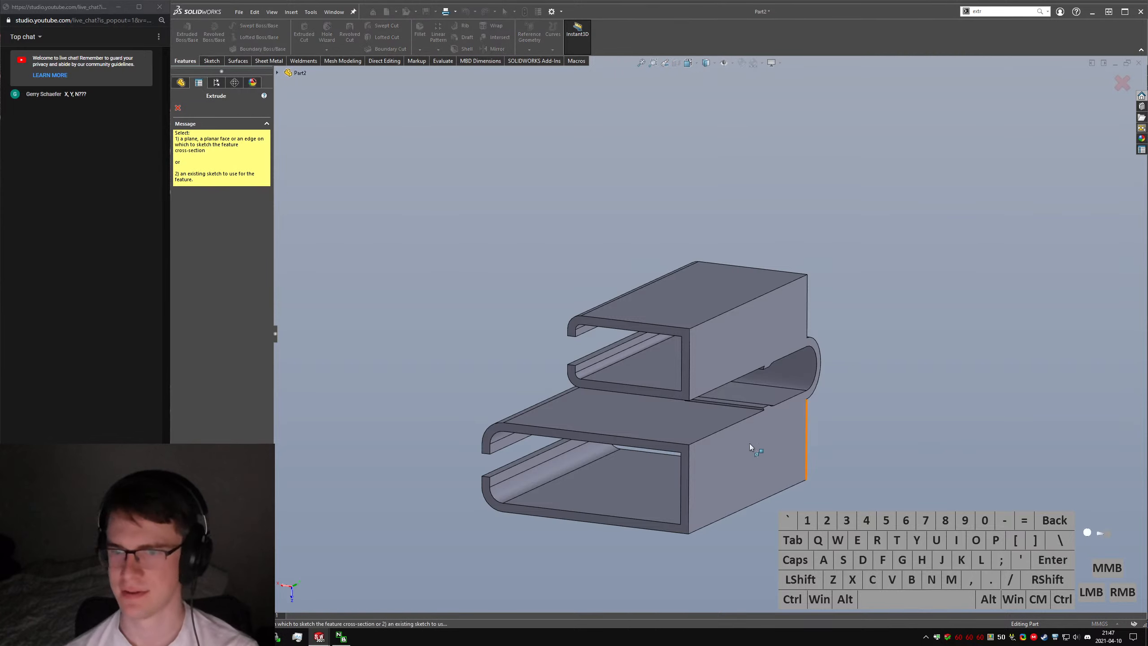
pyautogui.click(678, 456)
pyautogui.hotkey('ctrl', '6')
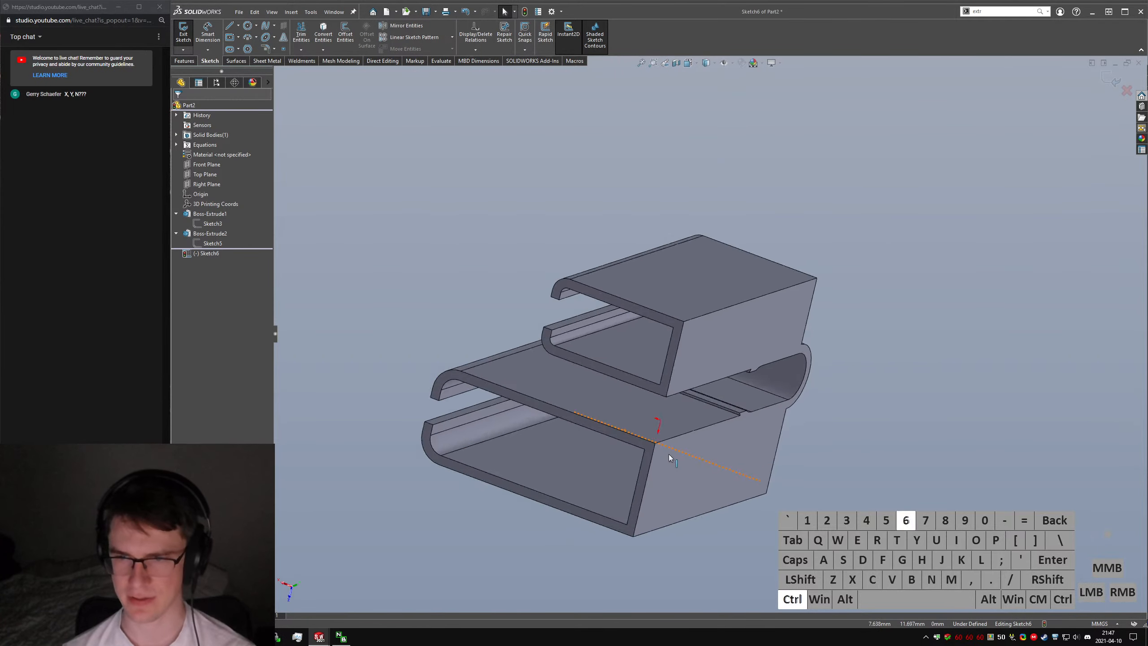
# Convert the end-face outlines of both C-channels into sketch geometry.
pyautogui.keyDown('ctrl'); pyautogui.click(784, 293); pyautogui.keyUp('ctrl')
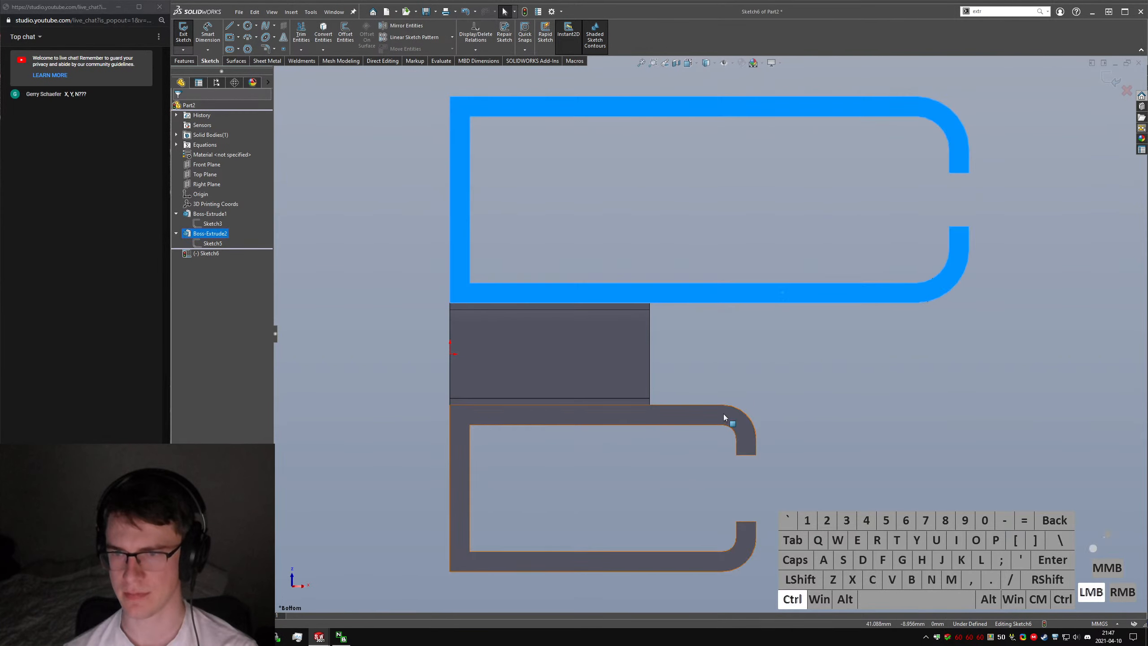
pyautogui.keyDown('ctrl'); pyautogui.click(728, 415); pyautogui.keyUp('ctrl')
pyautogui.click(321, 37)
# Draw a vertical line across the smaller profile's gap, joining the outer corners of its two free ends.
pyautogui.moveTo(719, 437); pyautogui.dragTo(683, 438, button='right')
pyautogui.click(755, 455)
pyautogui.click(756, 522)
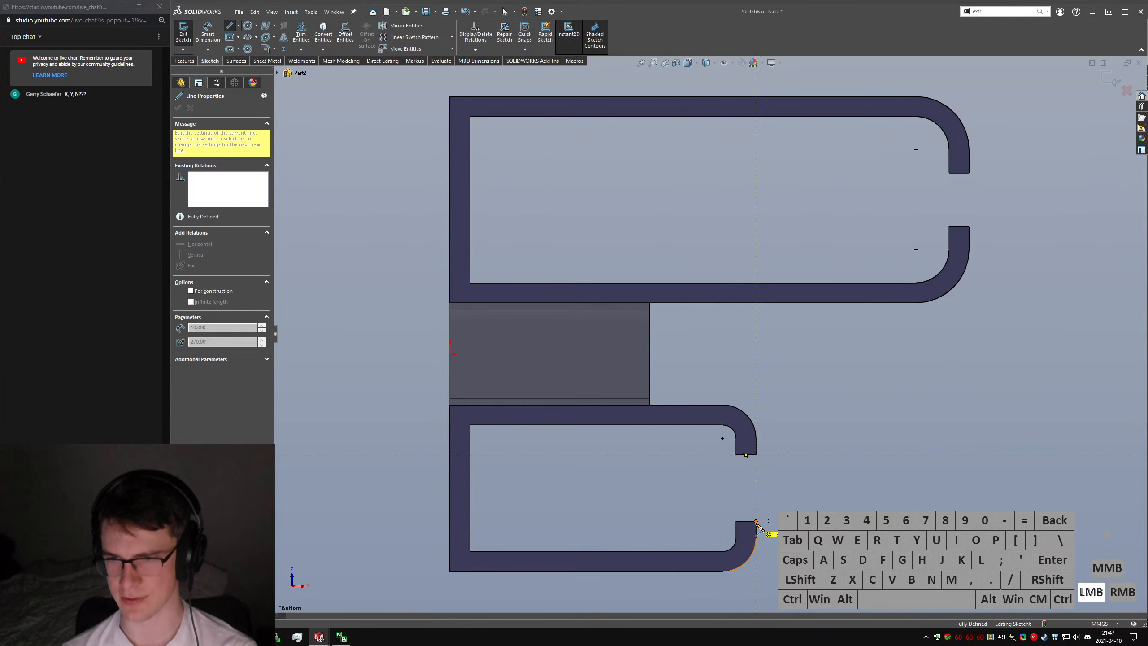
pyautogui.press('Escape')
pyautogui.click(1012, 422)
pyautogui.moveTo(843, 370); pyautogui.dragTo(794, 355, button='right')
pyautogui.press('Escape')
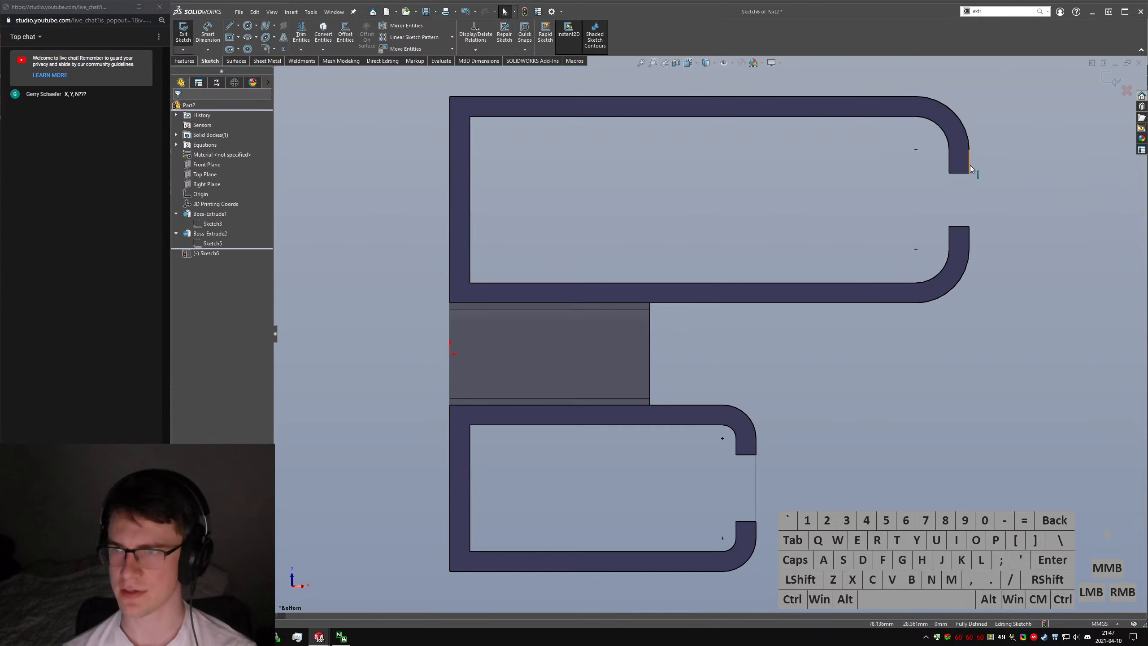
# Draw a vertical line across the larger profile's gap, joining the outer corners of its two free ends.
pyautogui.click(970, 165)
pyautogui.click(969, 239)
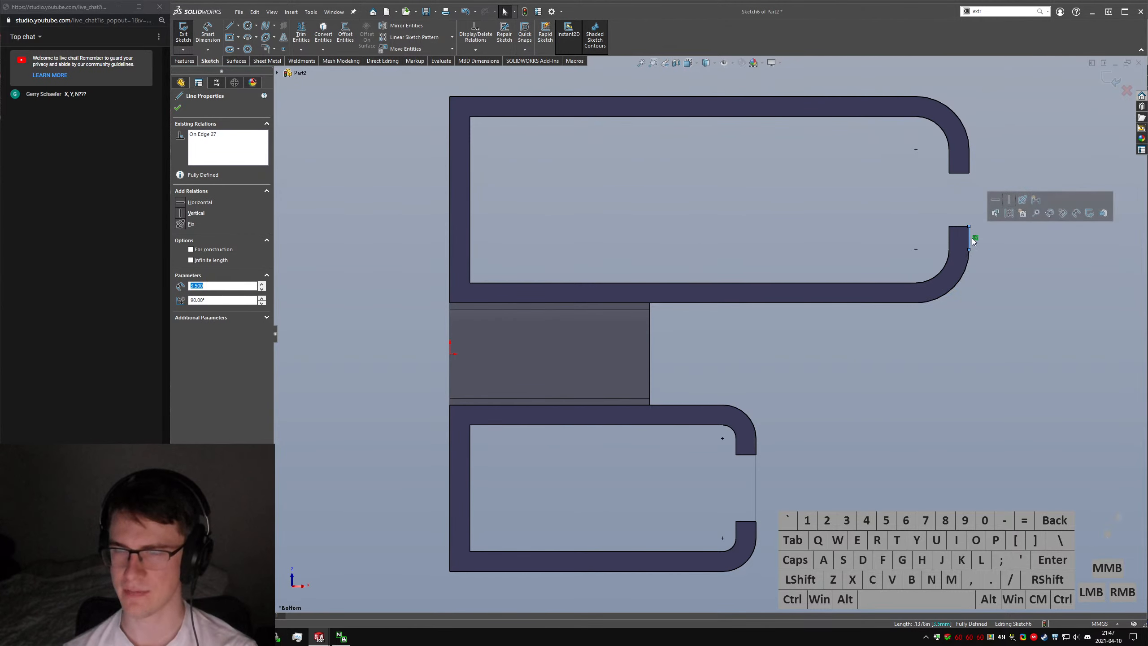
pyautogui.click(1063, 255)
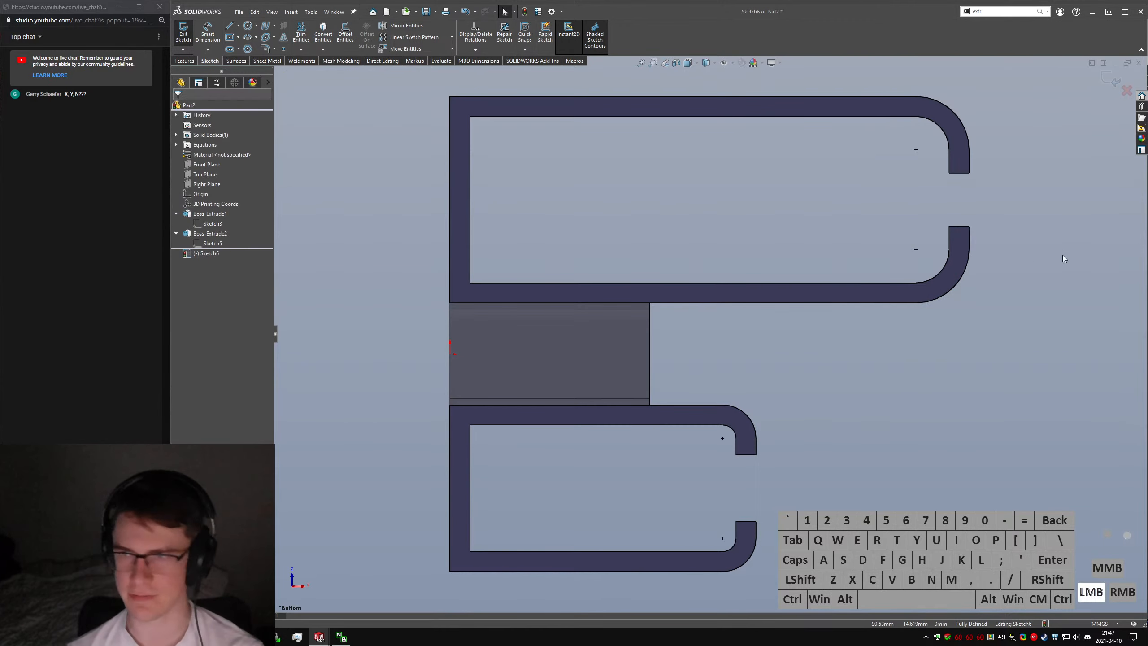
pyautogui.moveTo(1062, 255); pyautogui.dragTo(1017, 230, button='right')
pyautogui.click(970, 226)
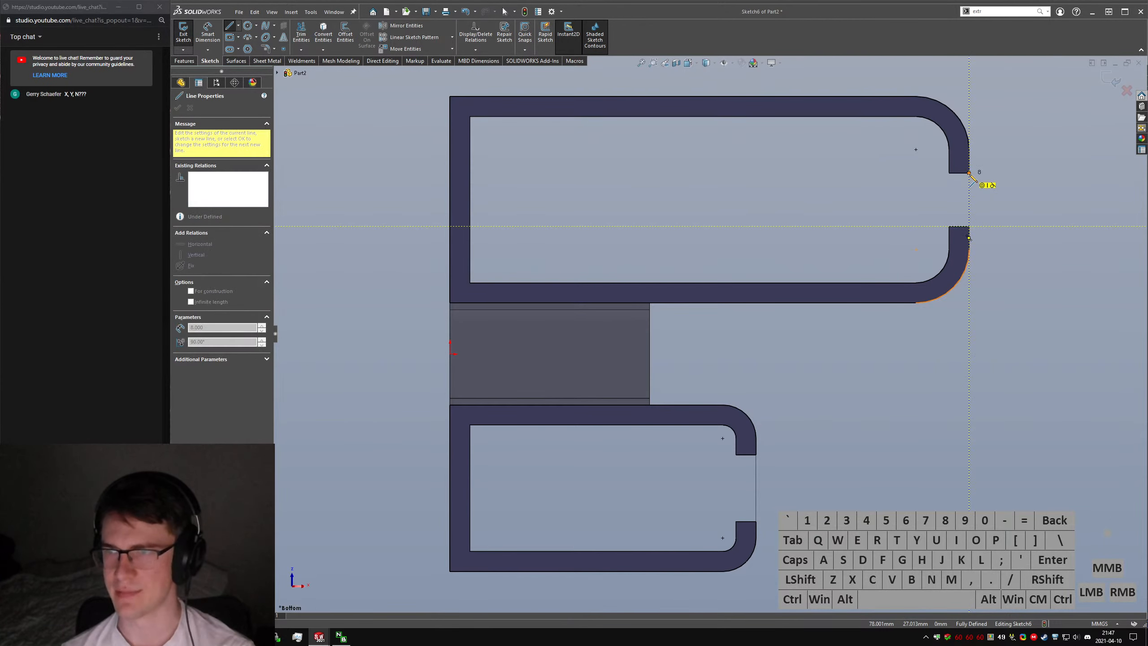
pyautogui.click(970, 173)
pyautogui.press('Escape')
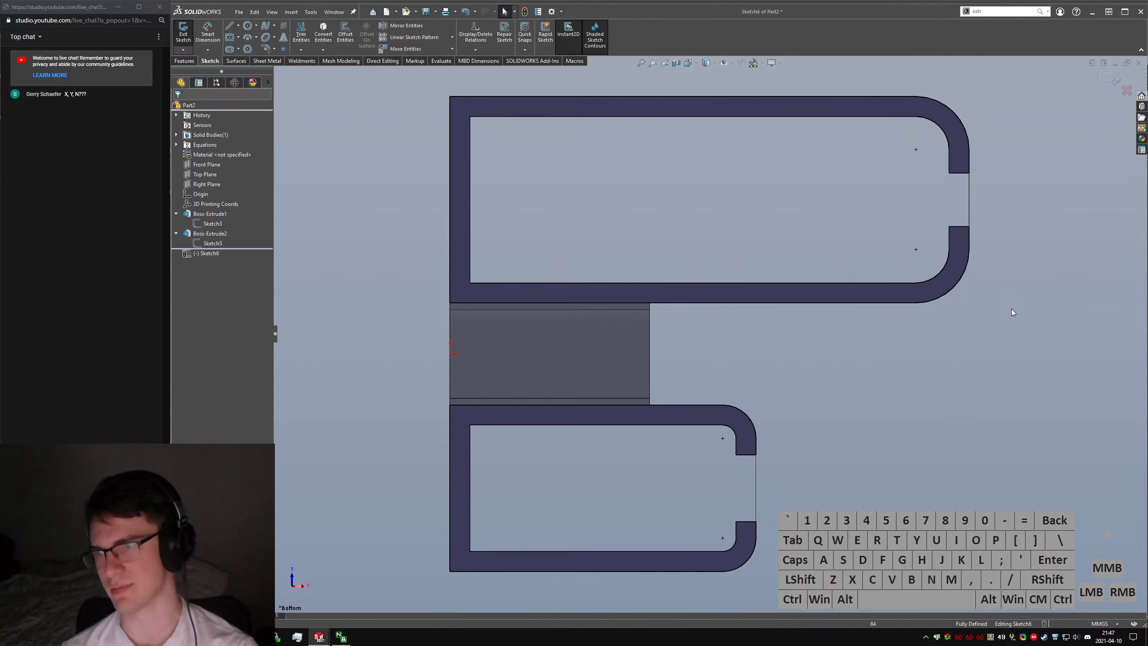
# Power trim the inner contour and end caps of the larger profile, leaving only its closed outer outline.
pyautogui.moveTo(1012, 310); pyautogui.dragTo(962, 225, button='right')
pyautogui.moveTo(962, 225)
pyautogui.mouseDown()
pyautogui.moveTo(940, 239)
pyautogui.moveTo(936, 160)
pyautogui.mouseUp()
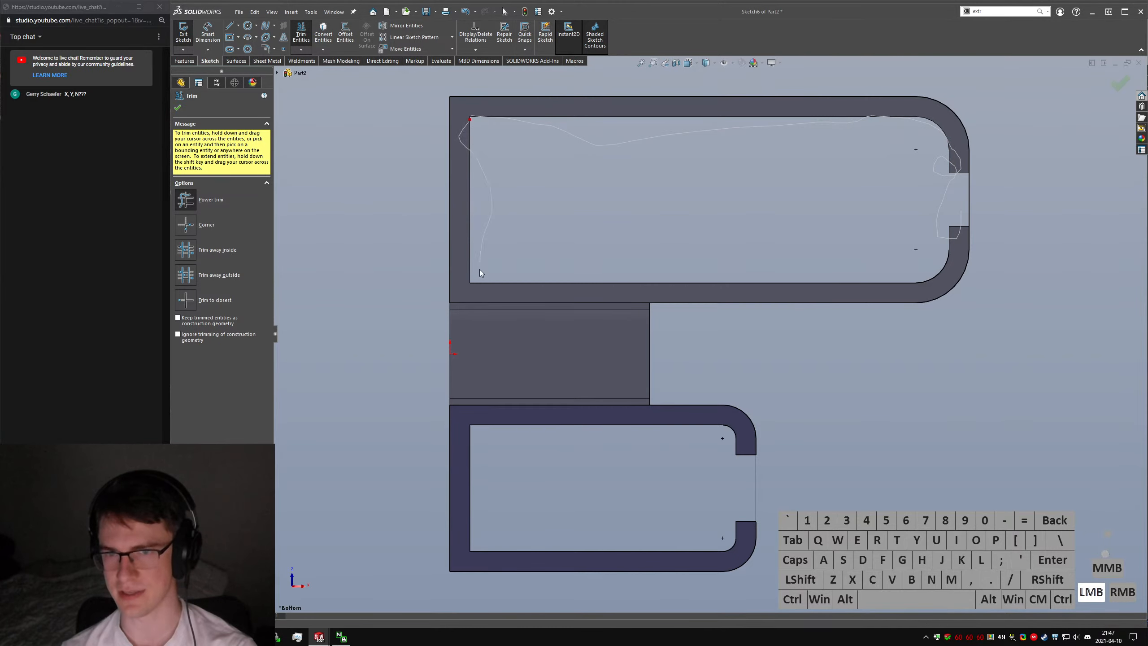
pyautogui.moveTo(931, 249); pyautogui.dragTo(929, 255)
pyautogui.press('Escape')
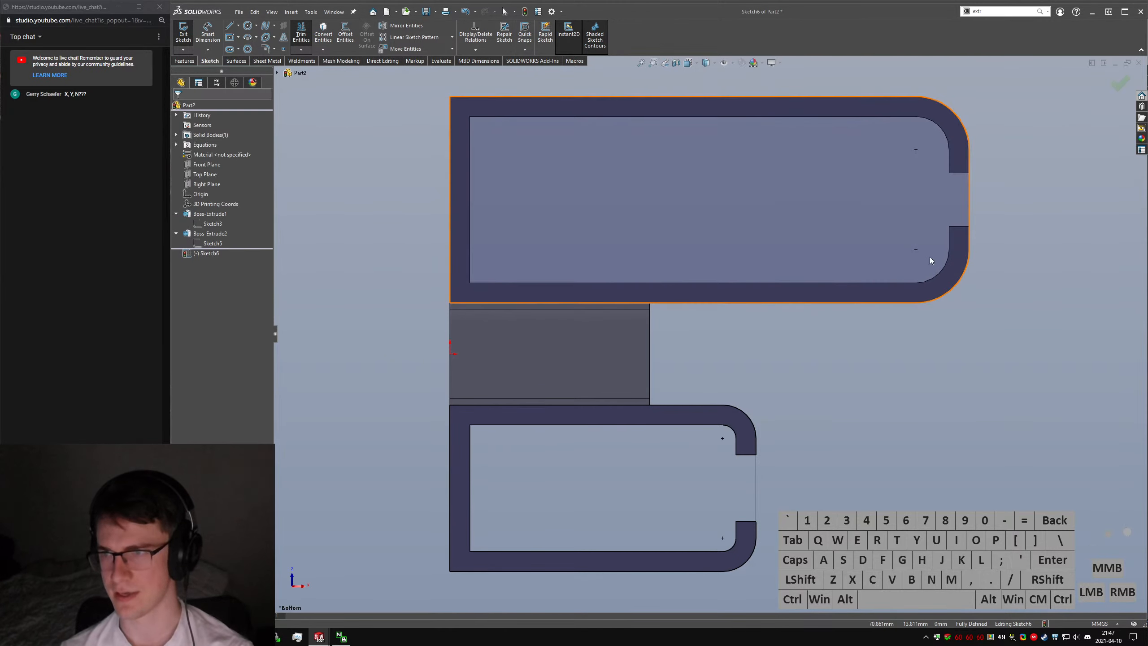
# Hide the part's solid body so only the sketch geometry is displayed.
pyautogui.click(176, 135)
pyautogui.rightClick(207, 145)
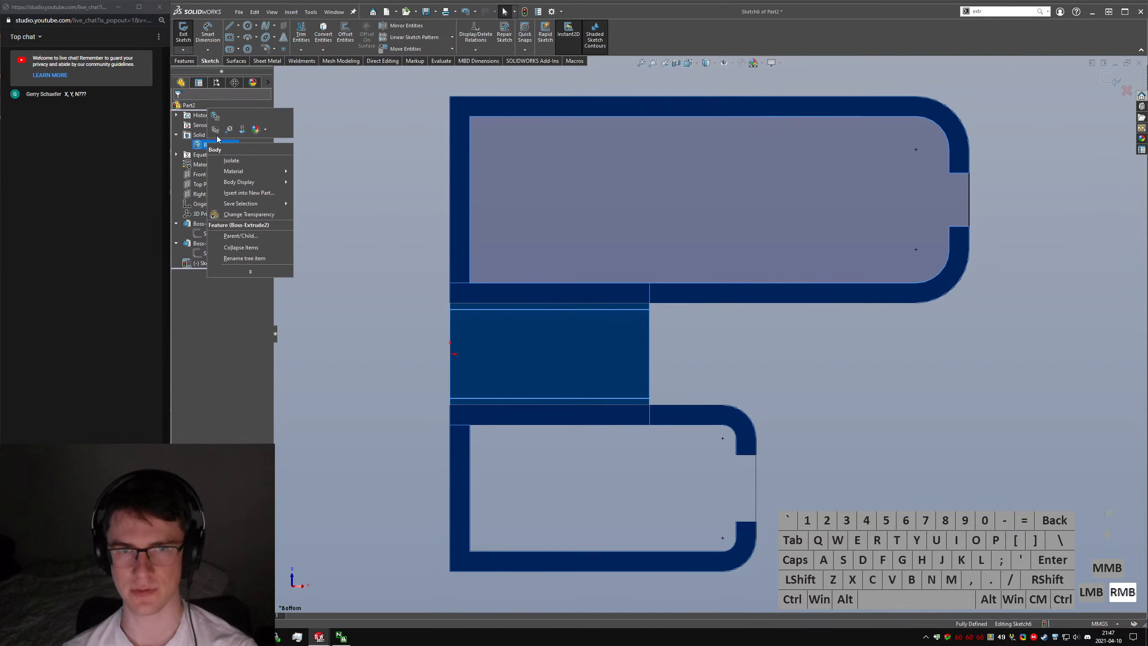
pyautogui.click(216, 152)
pyautogui.click(535, 526)
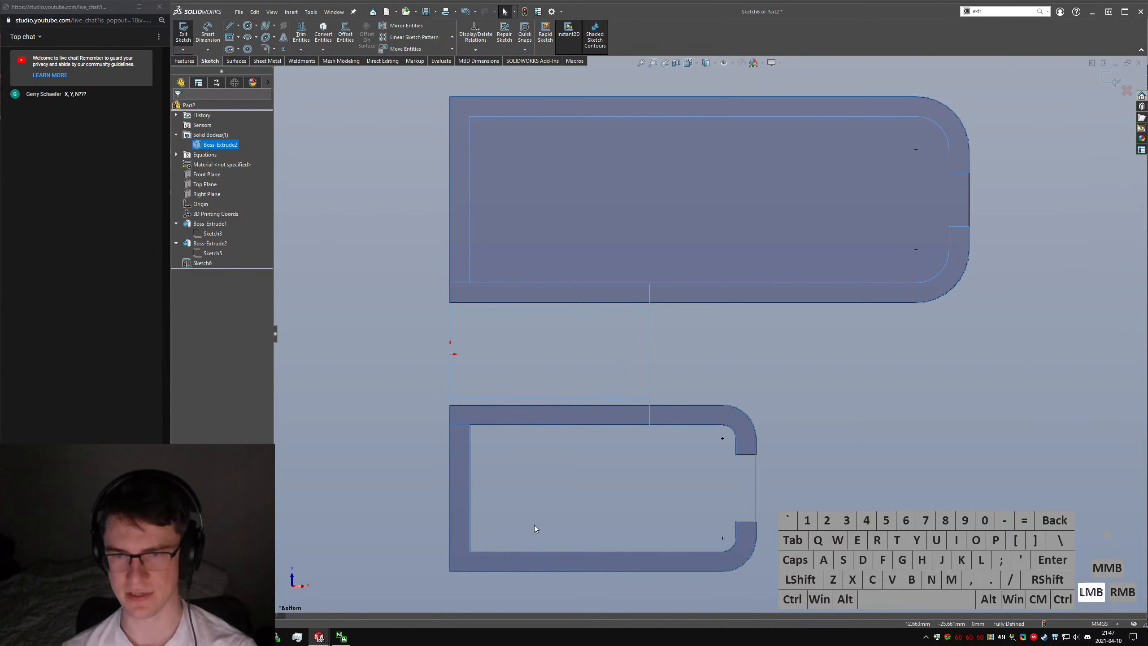
# Power trim the inner contour and end caps of the smaller profile, leaving only its closed outer outline.
pyautogui.click(570, 416)
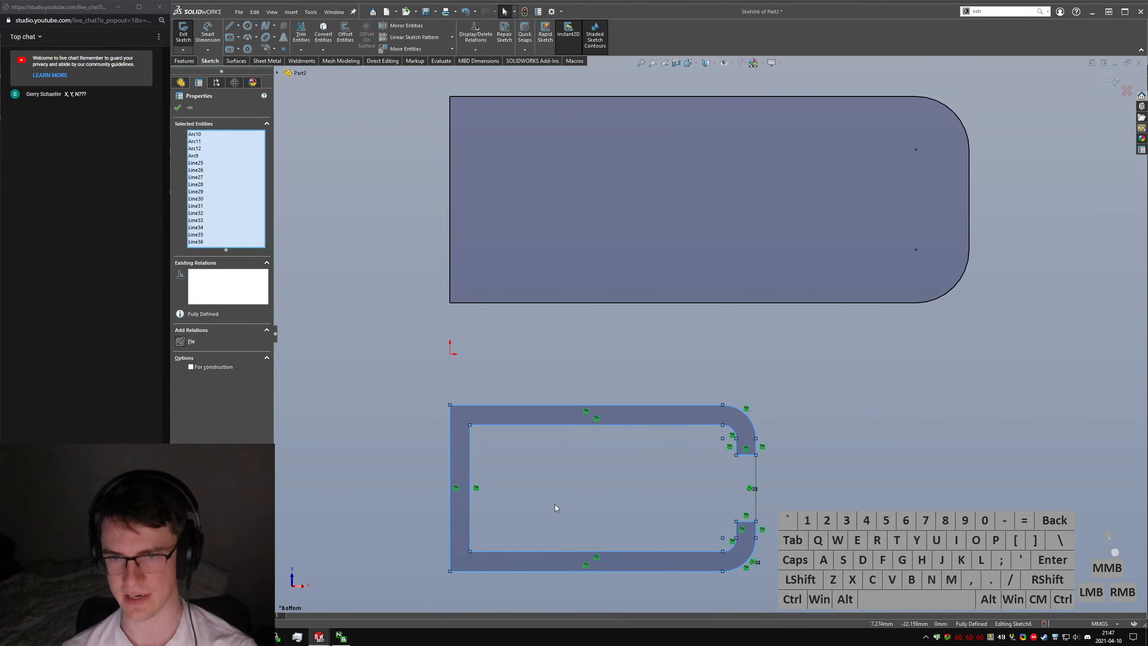
pyautogui.click(642, 456)
pyautogui.moveTo(647, 453); pyautogui.dragTo(615, 486, button='right')
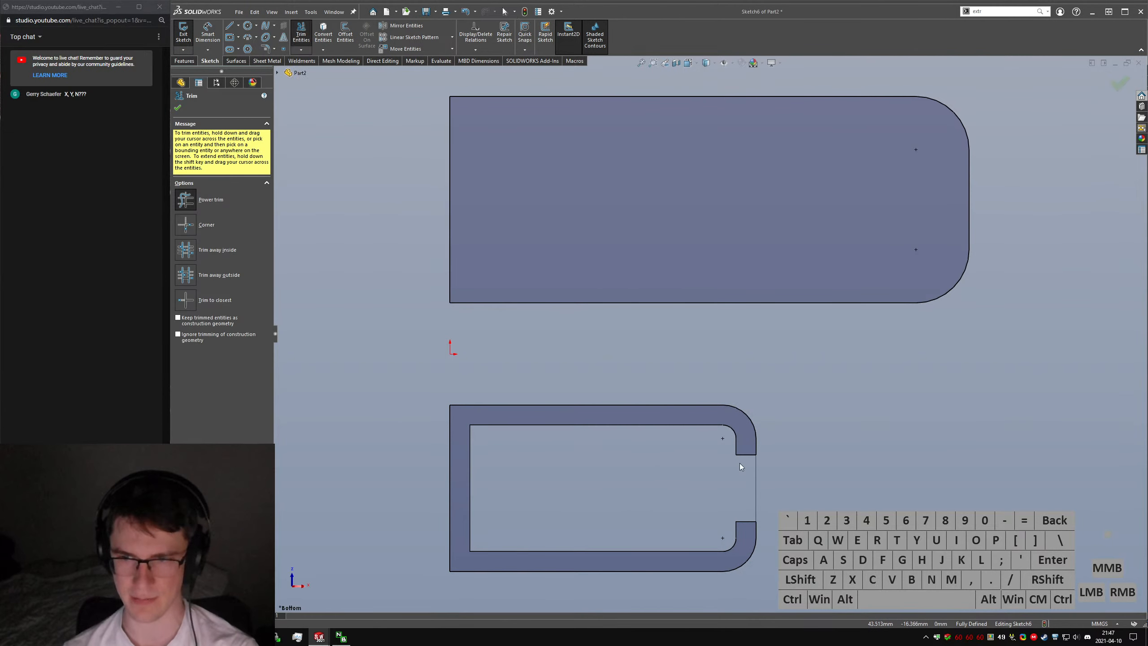
pyautogui.moveTo(739, 463)
pyautogui.mouseDown()
pyautogui.moveTo(735, 430)
pyautogui.moveTo(563, 433)
pyautogui.mouseUp()
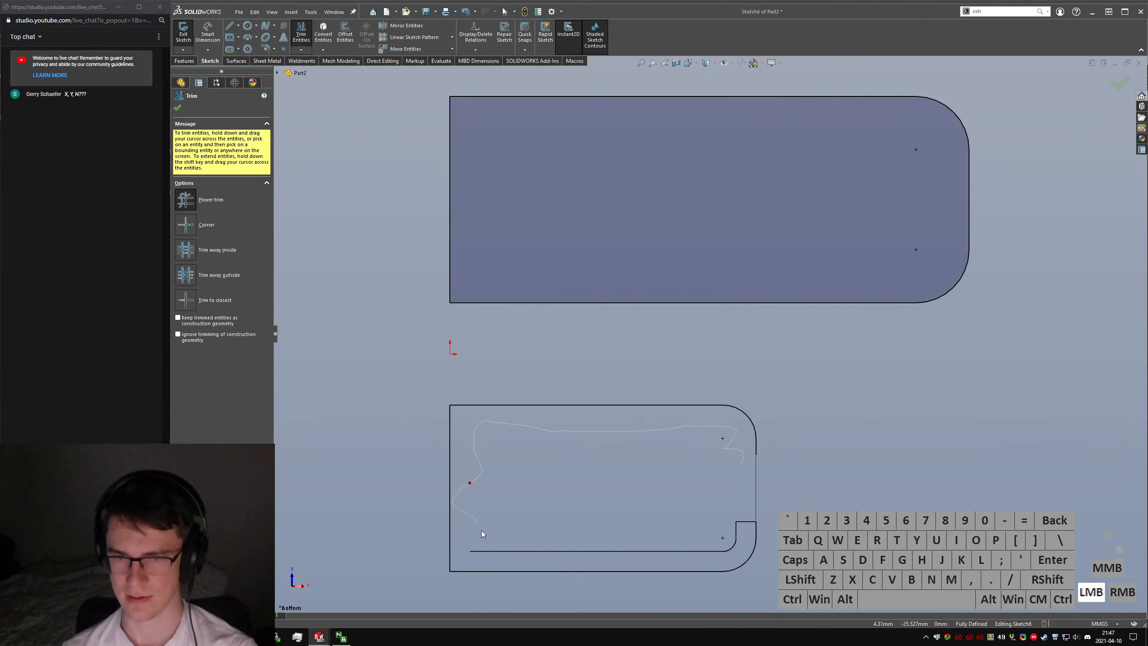
pyautogui.moveTo(739, 519); pyautogui.dragTo(736, 515)
pyautogui.press('Escape')
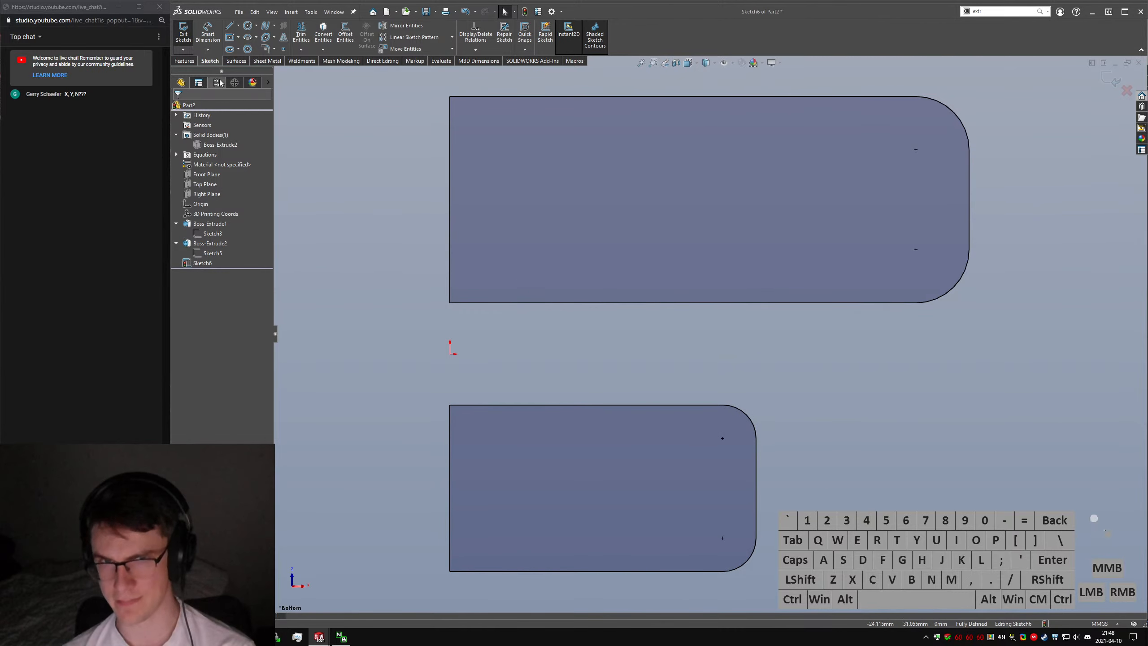
# Finish the sketch to set up its boss extrusion, and show the hidden solid body again.
pyautogui.click(183, 39)
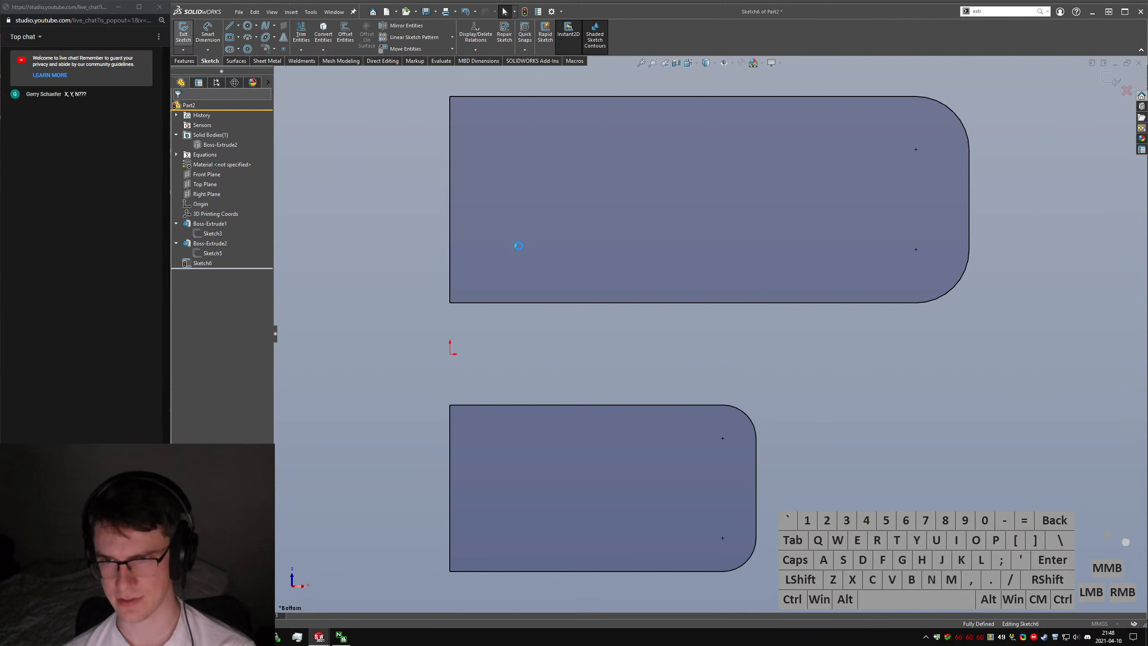
pyautogui.moveTo(583, 238)
pyautogui.mouseDown(button='middle')
pyautogui.moveTo(602, 308)
pyautogui.moveTo(569, 380)
pyautogui.moveTo(552, 544)
pyautogui.moveTo(561, 501)
pyautogui.mouseUp(button='middle')
pyautogui.scroll(-1, 682, 412)
pyautogui.moveTo(683, 412)
pyautogui.mouseDown(button='middle')
pyautogui.moveTo(643, 387)
pyautogui.moveTo(650, 418)
pyautogui.mouseUp(button='middle')
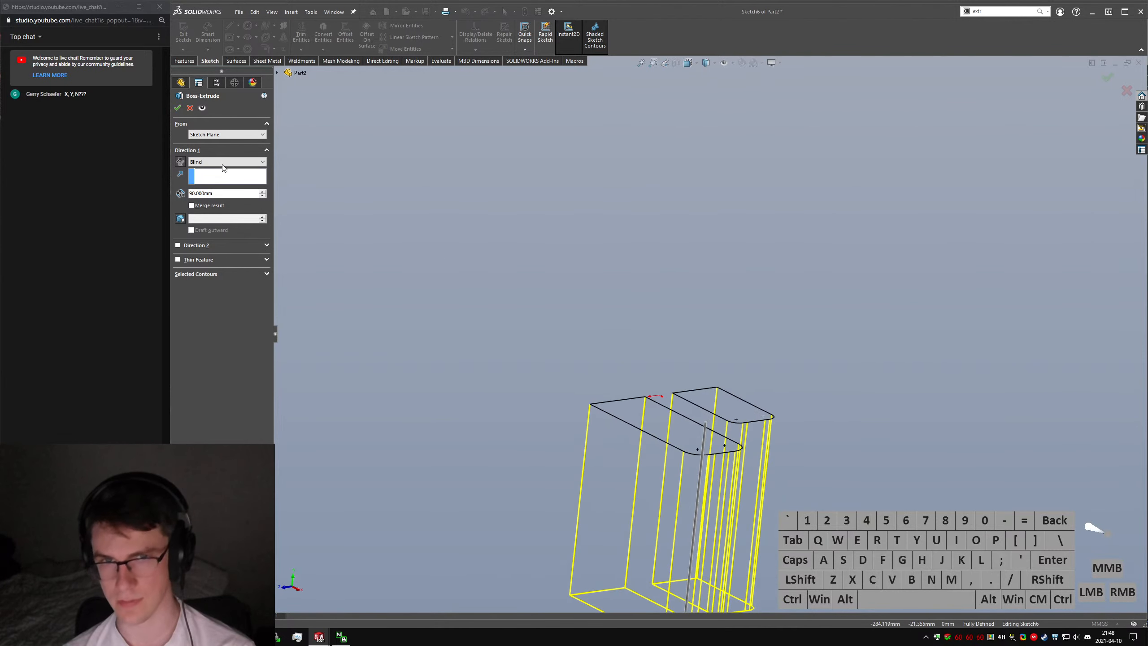
pyautogui.click(278, 72)
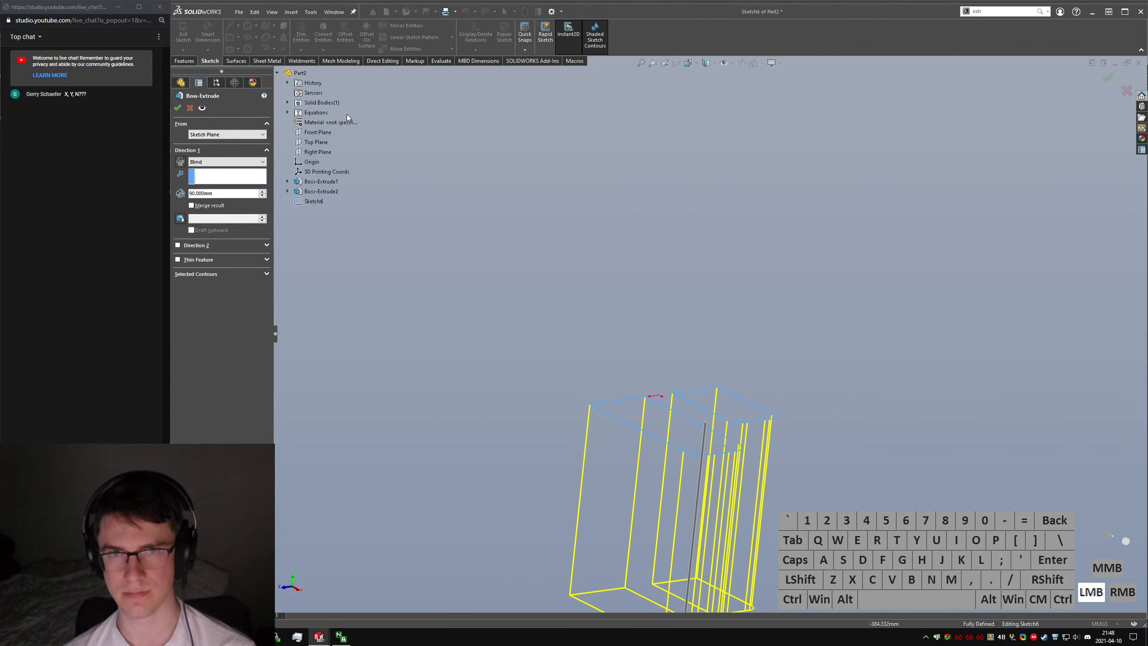
pyautogui.click(288, 103)
pyautogui.rightClick(313, 113)
pyautogui.click(322, 100)
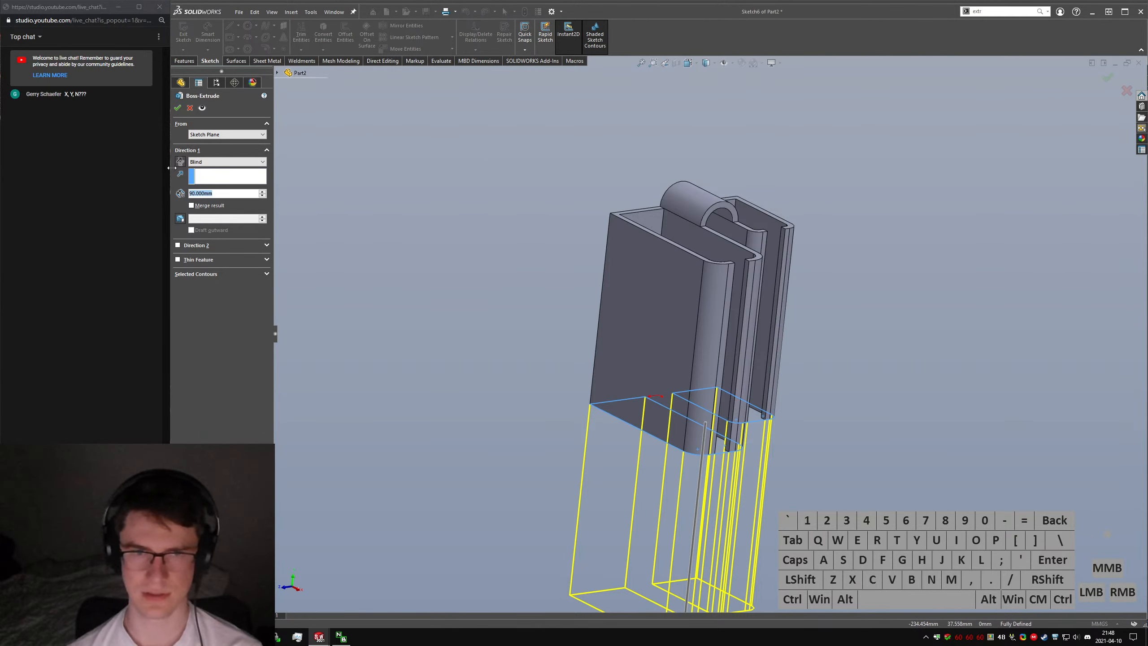
# Extrude the two closed profiles 90 mm below the channels as separate bodies, without merging the result.
pyautogui.click(177, 107)
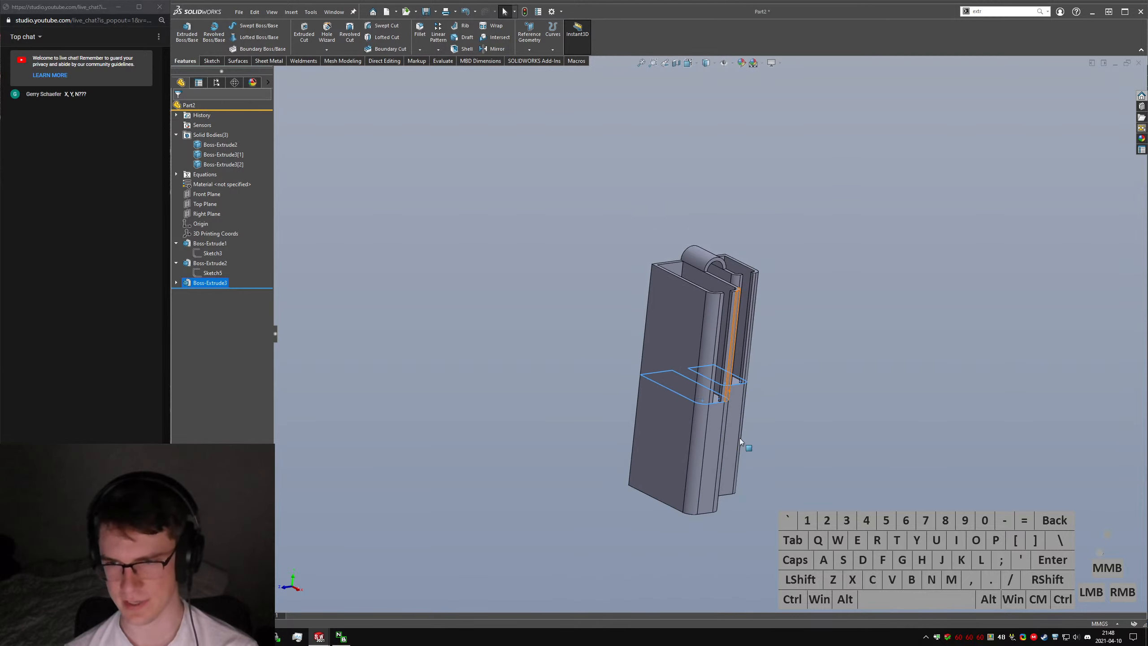
pyautogui.click(687, 455)
pyautogui.moveTo(687, 455)
pyautogui.mouseDown(button='middle')
pyautogui.moveTo(687, 443)
pyautogui.moveTo(708, 450)
pyautogui.moveTo(688, 445)
pyautogui.mouseUp(button='middle')
pyautogui.click(610, 113)
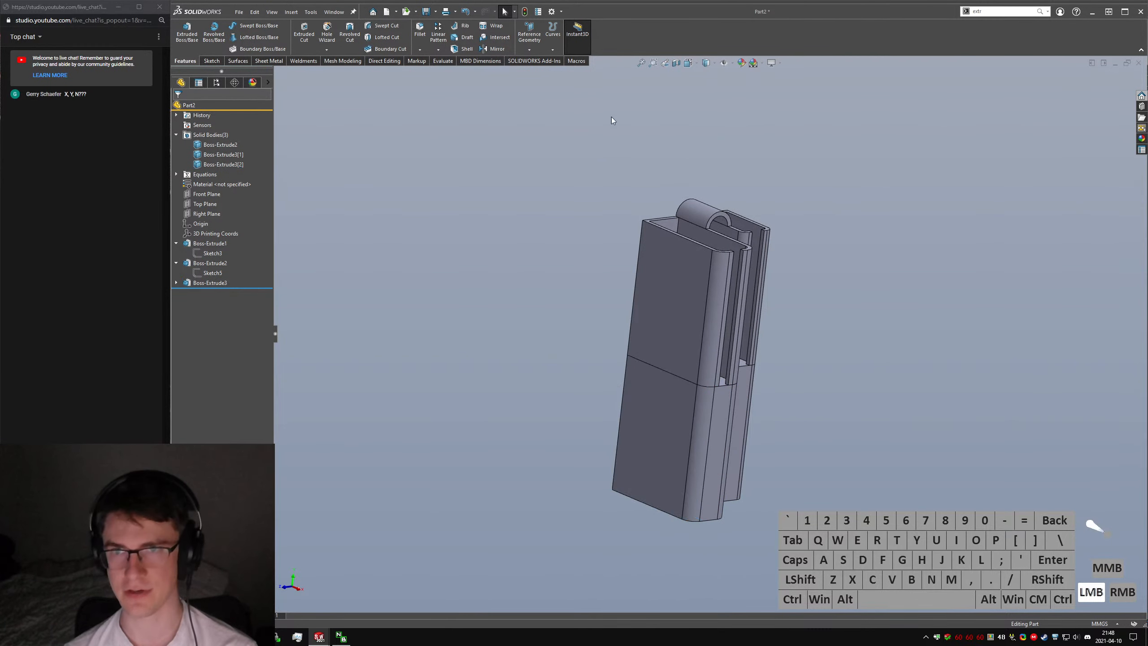
# Turn on Instant3D and select the new boss's large side face to show its depth dimension.
pyautogui.click(671, 468)
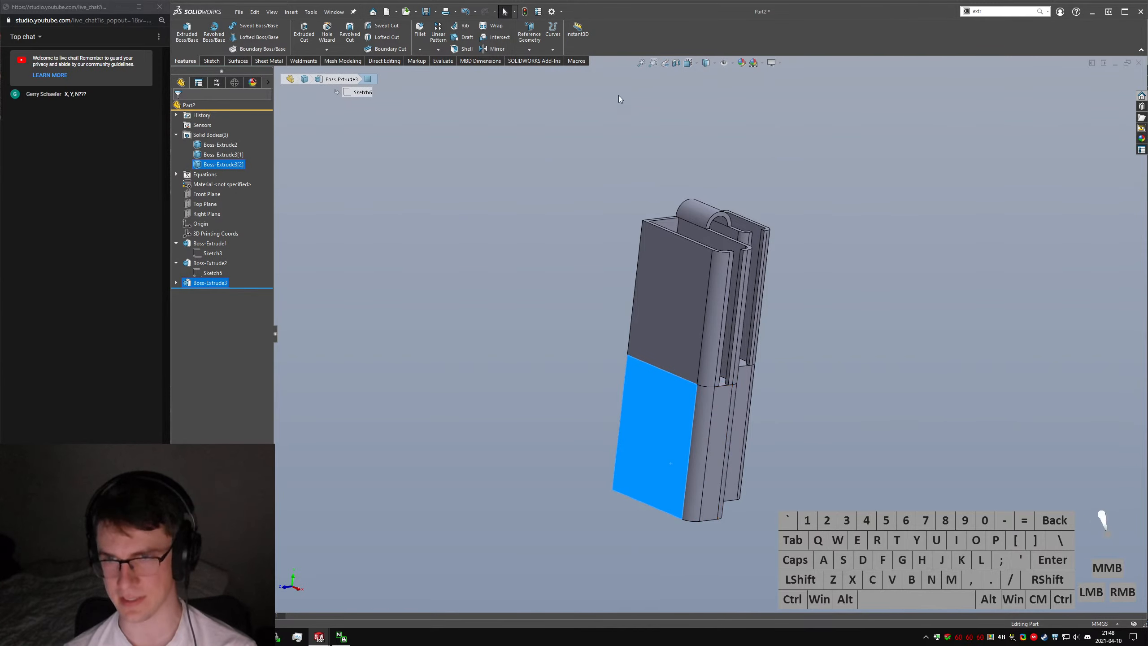
pyautogui.click(572, 35)
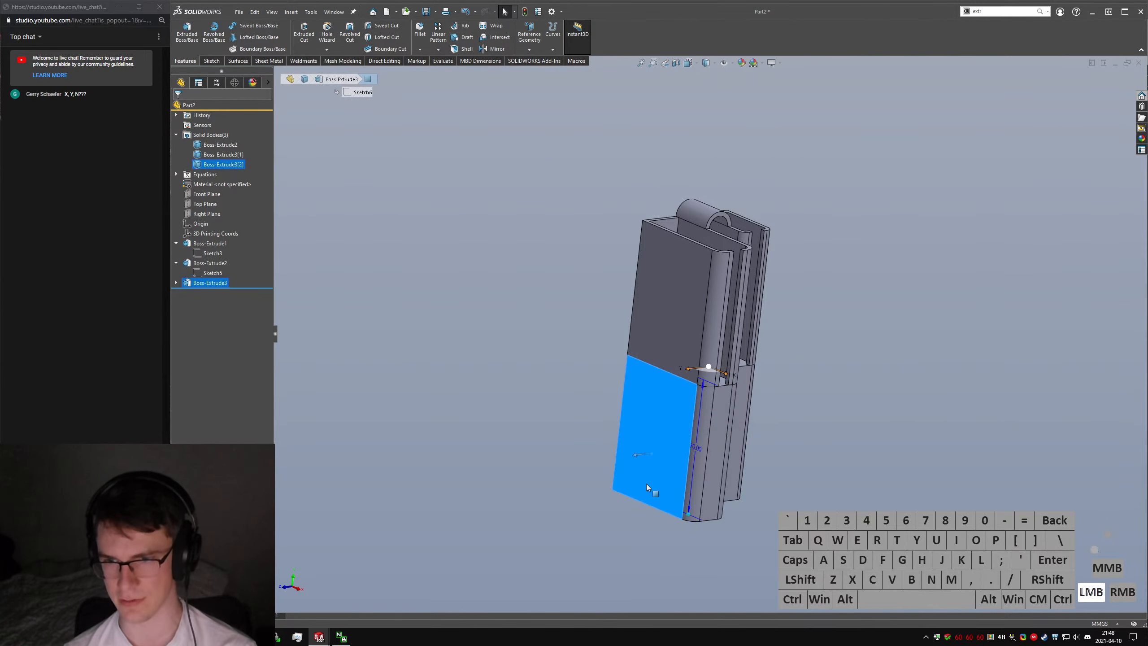
pyautogui.click(652, 453)
pyautogui.moveTo(795, 480); pyautogui.dragTo(834, 502, button='middle')
pyautogui.click(820, 499)
pyautogui.click(697, 471)
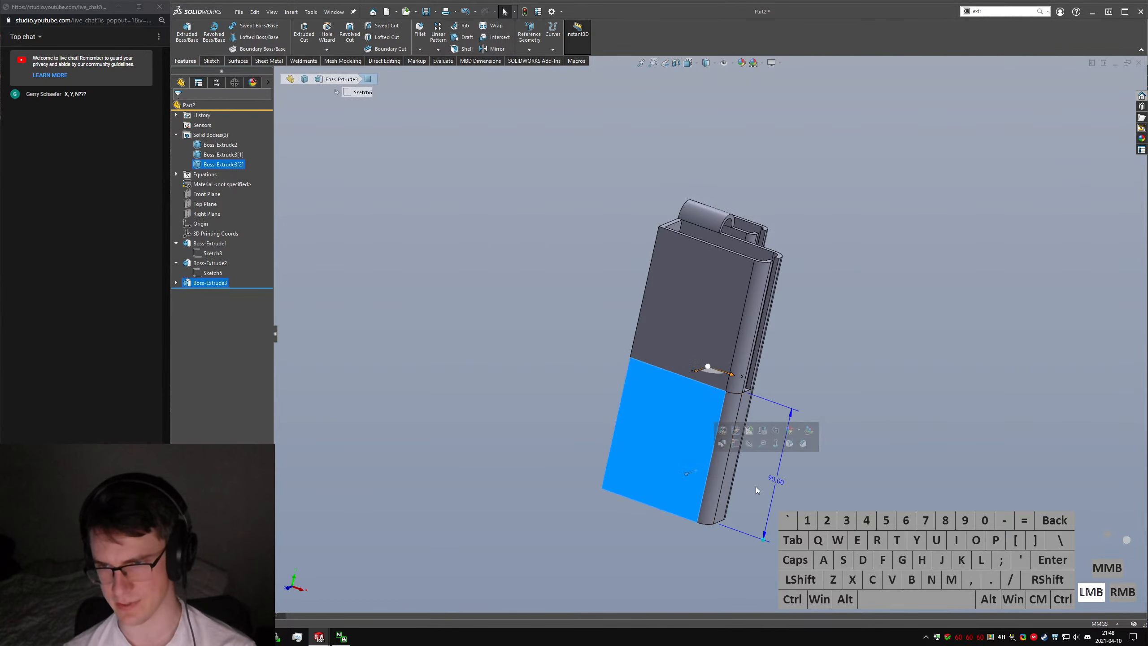
# Link the new boss's depth to the 3 mm global variable with an equation and rebuild the part.
pyautogui.doubleClick(777, 482)
pyautogui.write('=')
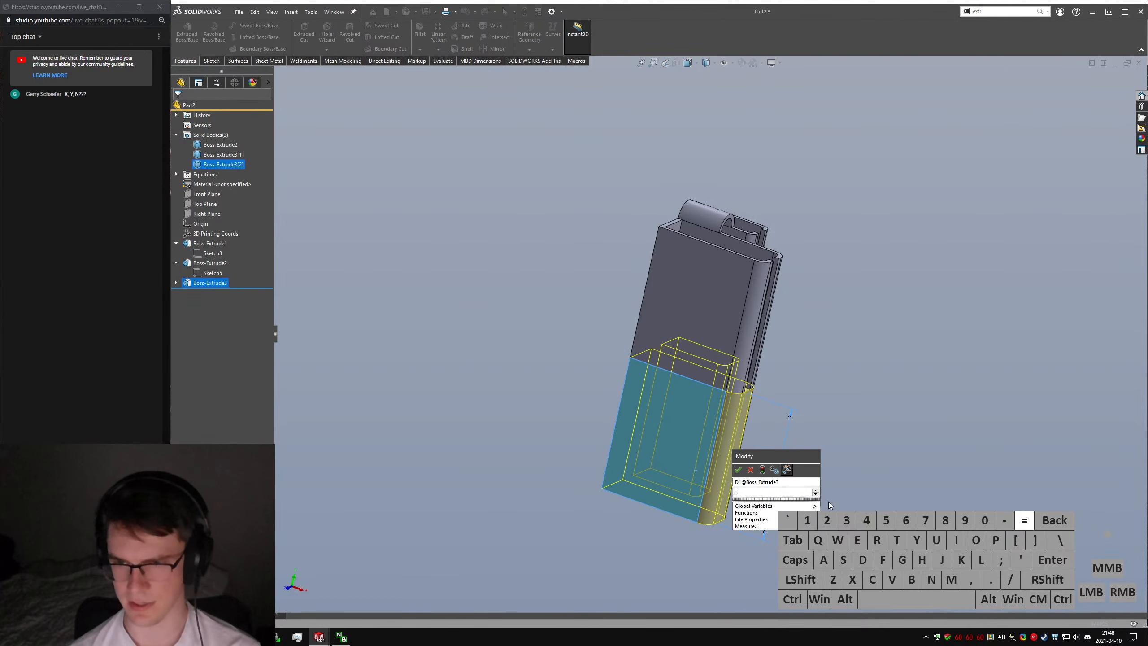
pyautogui.click(828, 502)
pyautogui.press('Return')
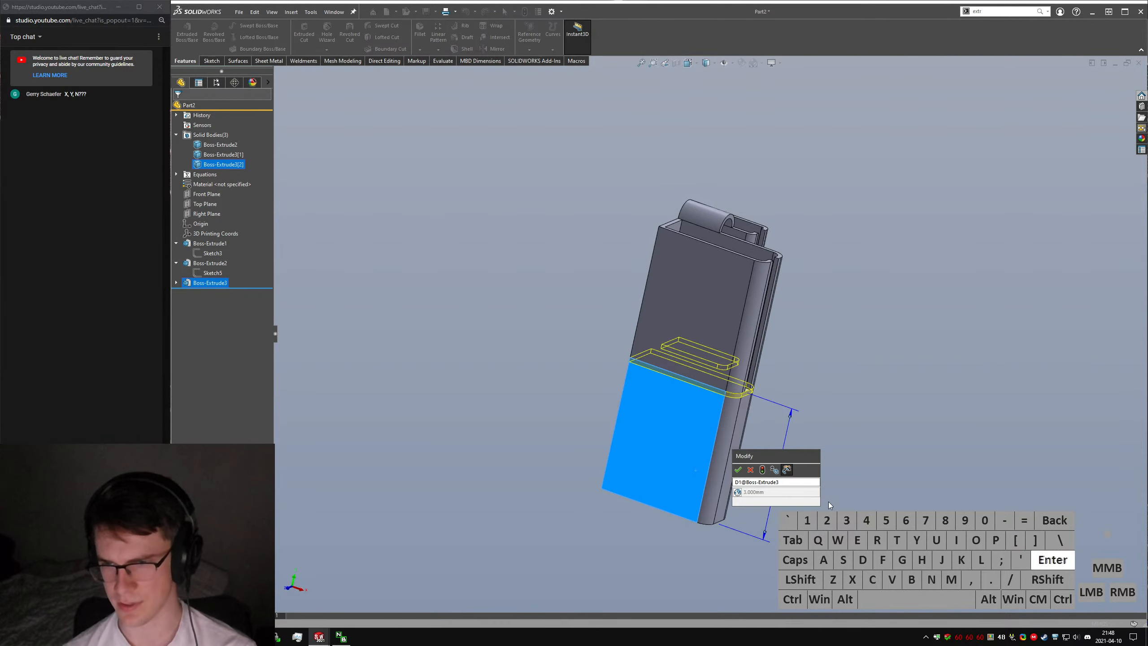
pyautogui.click(751, 470)
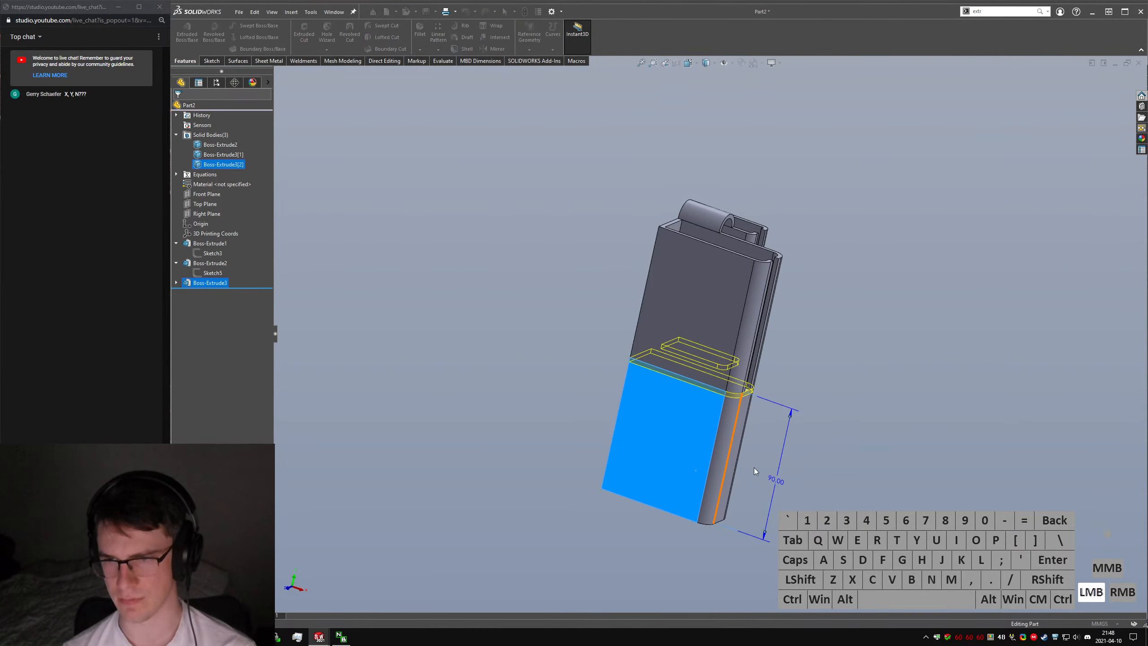
pyautogui.click(848, 433)
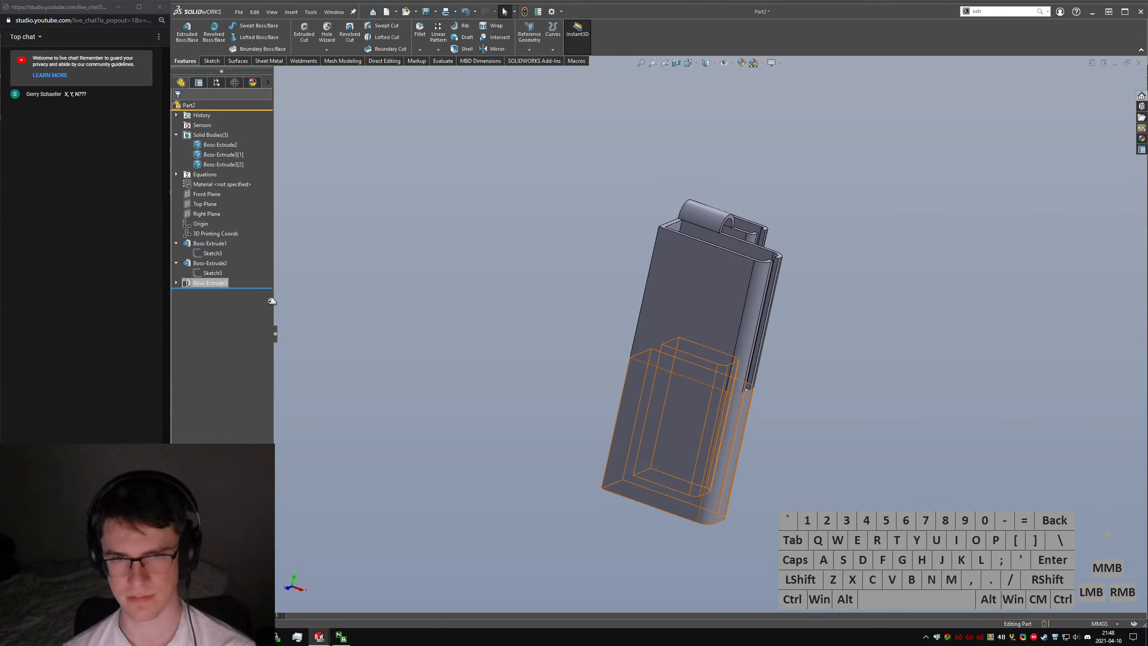
pyautogui.click(497, 367)
pyautogui.hotkey('ctrl', 'q')
pyautogui.scroll(-3, 731, 390)
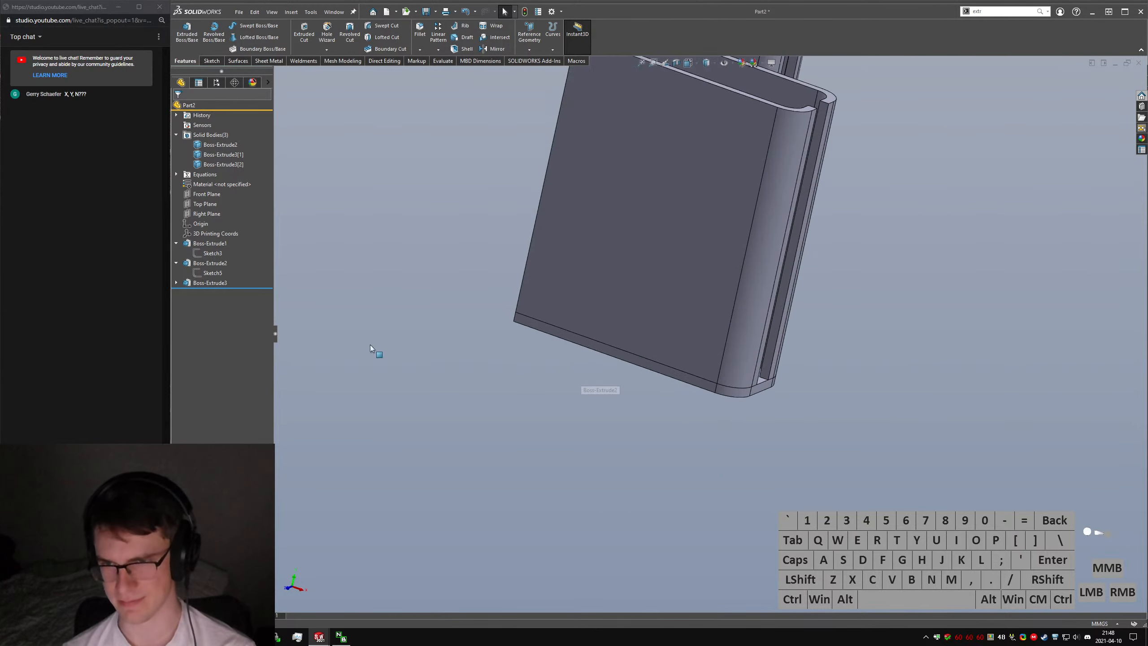
# Edit the end-closing boss extrusion and enable Merge result to join it with the channels.
pyautogui.click(212, 283)
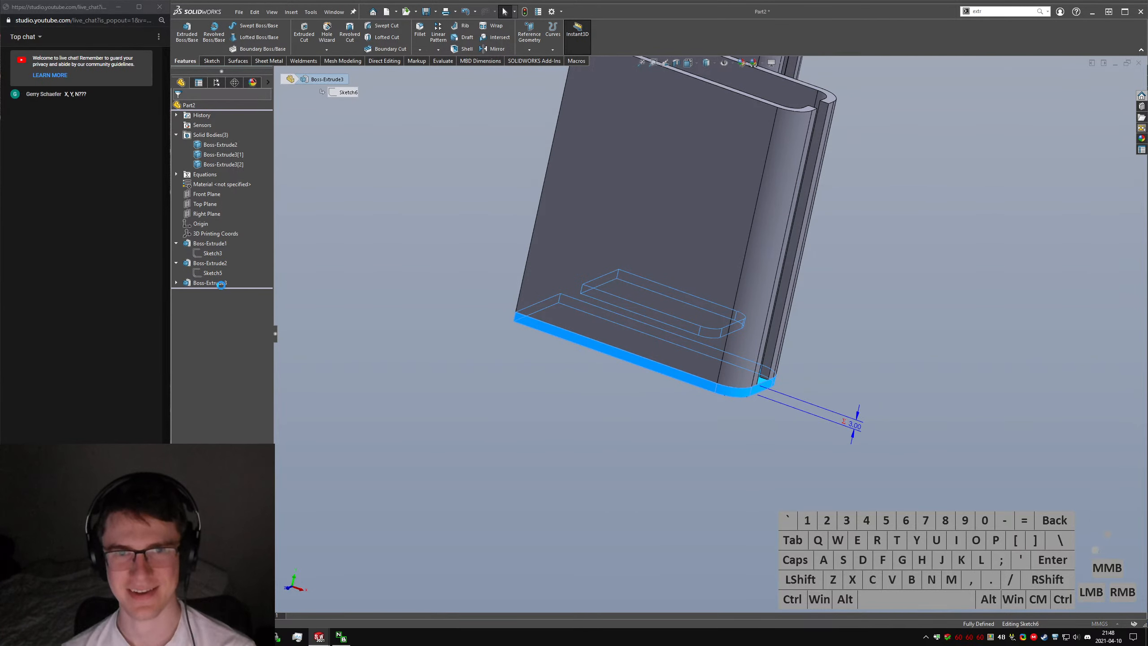
pyautogui.moveTo(676, 323); pyautogui.dragTo(415, 281, button='middle')
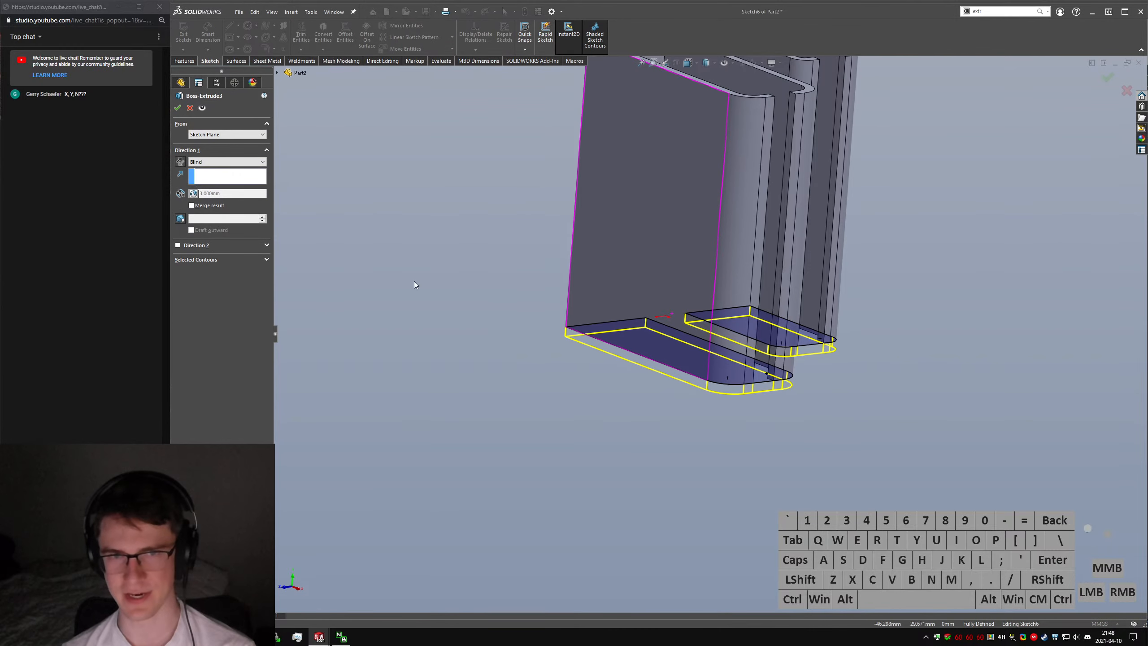
pyautogui.click(196, 259)
pyautogui.click(196, 259)
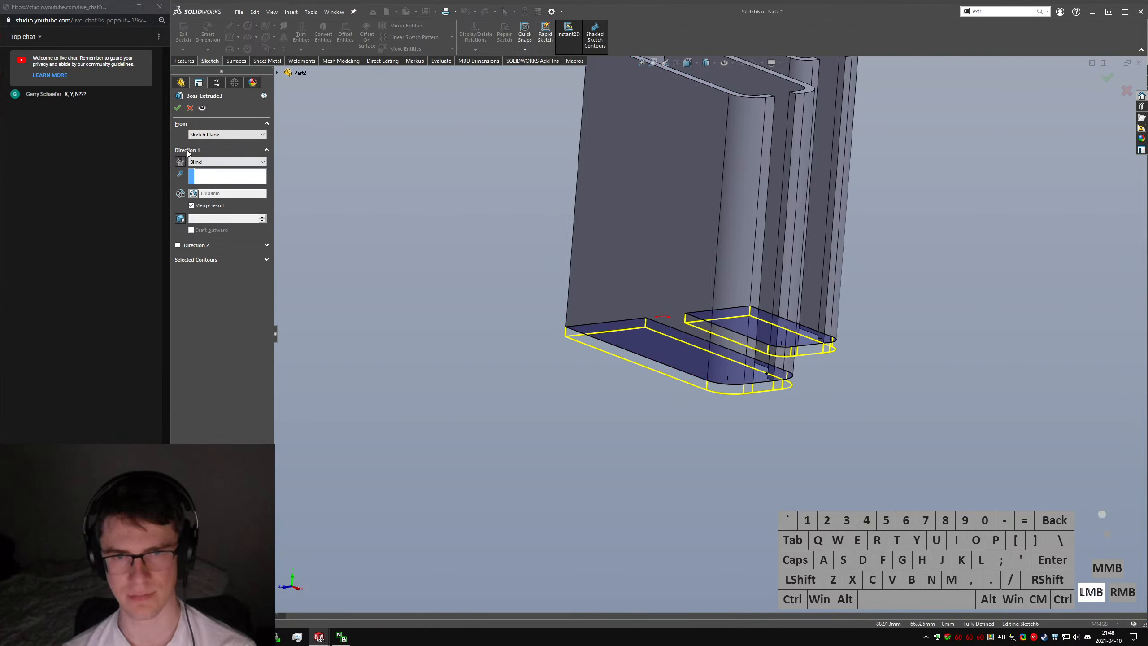
pyautogui.click(177, 108)
# Examine the channels' closed ends, slots and connecting clip from several angles.
pyautogui.moveTo(547, 298); pyautogui.dragTo(463, 356, button='middle')
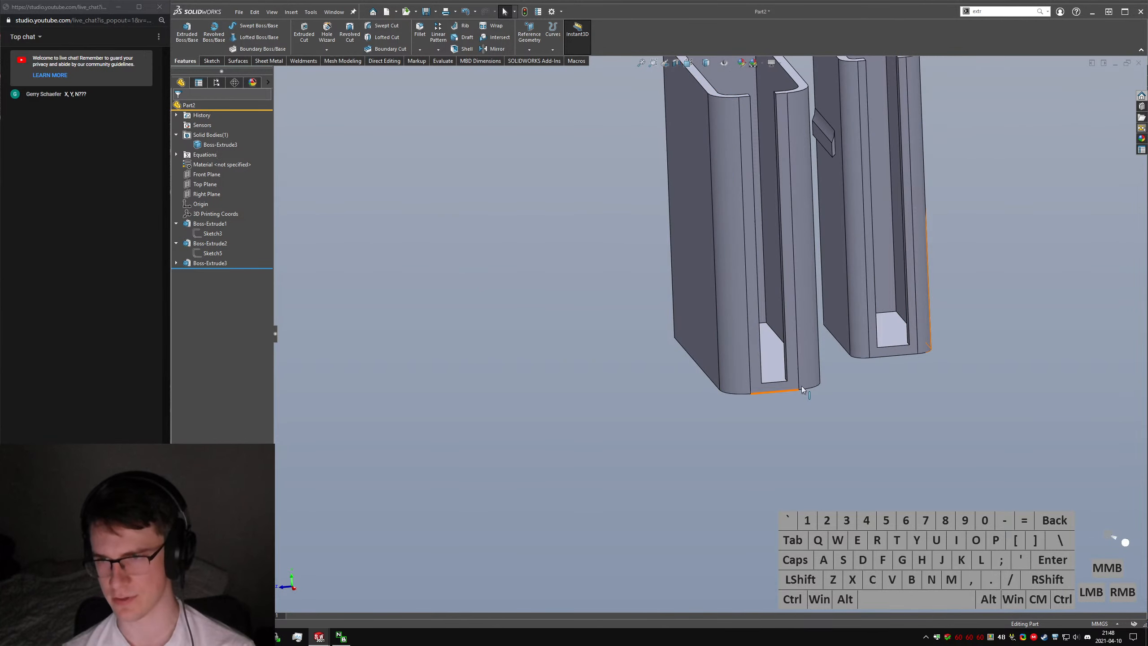
pyautogui.moveTo(802, 387); pyautogui.dragTo(681, 470, button='middle')
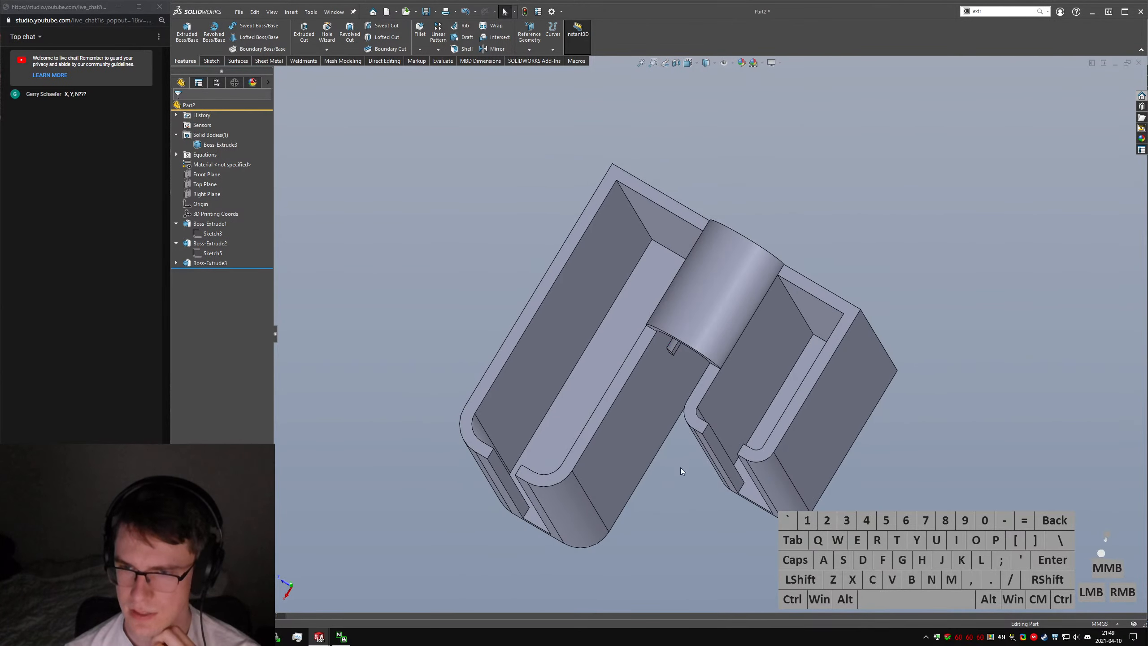
pyautogui.moveTo(710, 257); pyautogui.dragTo(686, 379, button='middle')
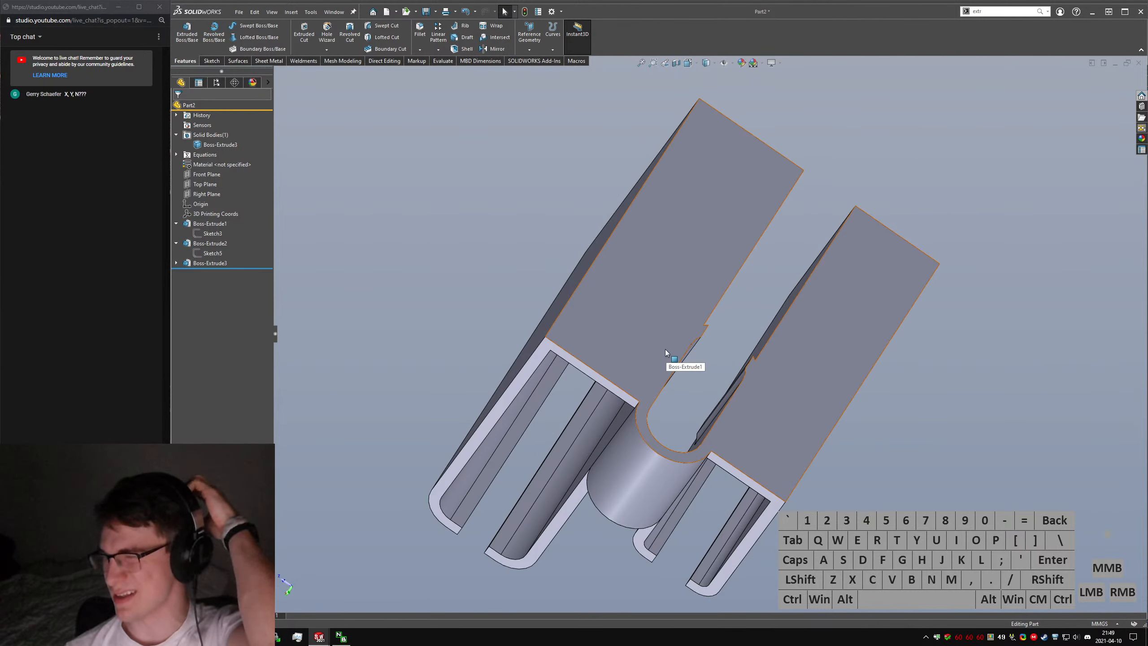
pyautogui.moveTo(665, 348); pyautogui.dragTo(696, 182, button='middle')
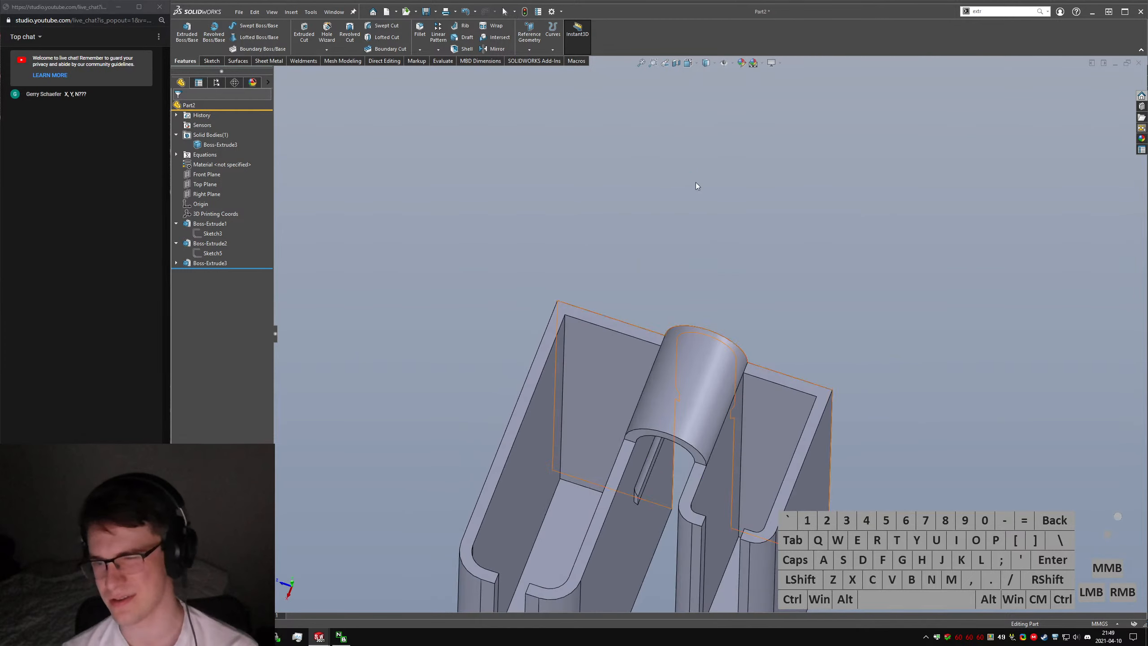
pyautogui.scroll(3, 678, 373)
pyautogui.moveTo(678, 373); pyautogui.dragTo(607, 251, button='middle')
pyautogui.click(880, 404)
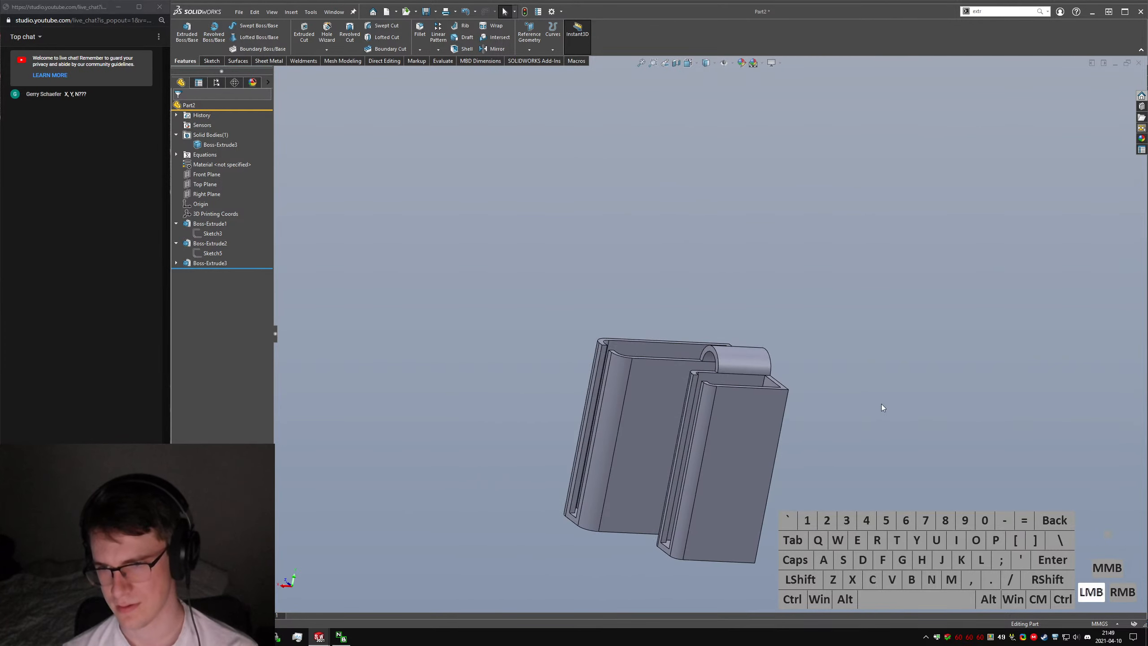
# For an extruded cut, sketch a vertical centerpoint slot about 106 mm wide on the Front Plane, centred on the larger channel's lower front corner.
pyautogui.write('sextru')
pyautogui.press('Return')
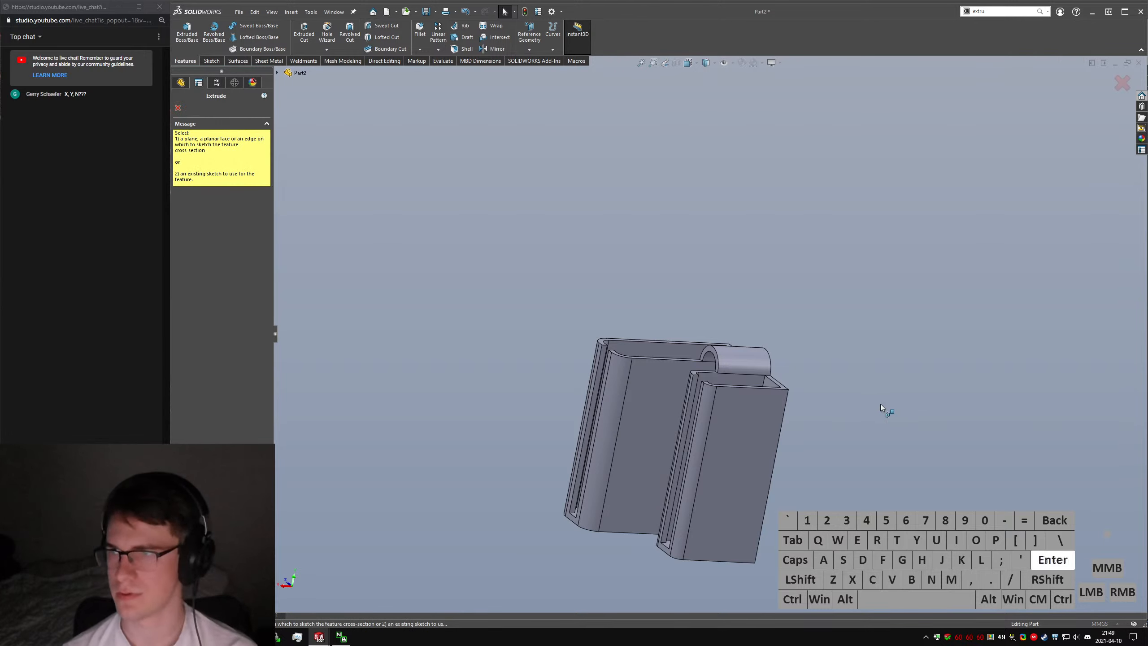
pyautogui.click(295, 86)
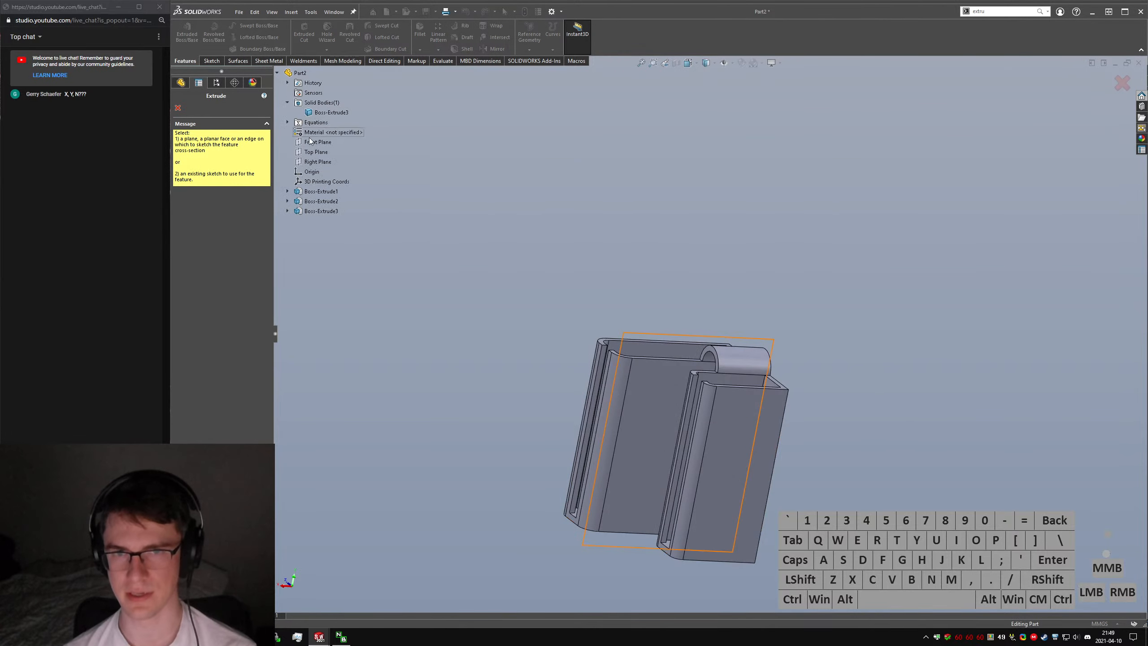
pyautogui.click(312, 142)
pyautogui.hotkey('ctrl', '1')
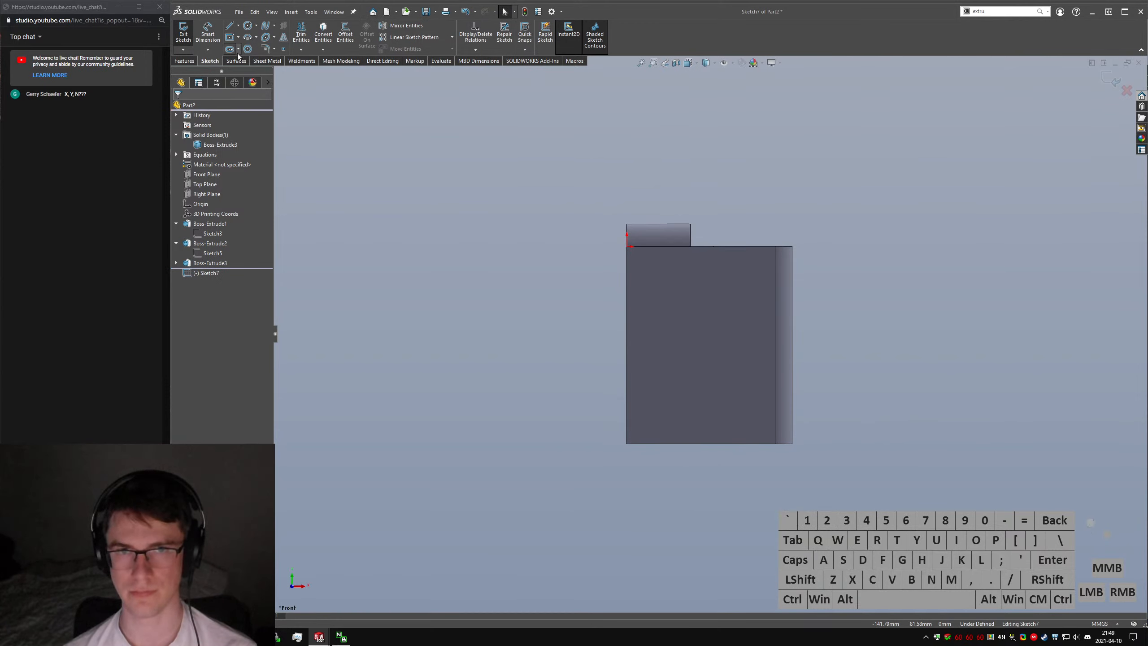
pyautogui.click(792, 444)
pyautogui.click(792, 414)
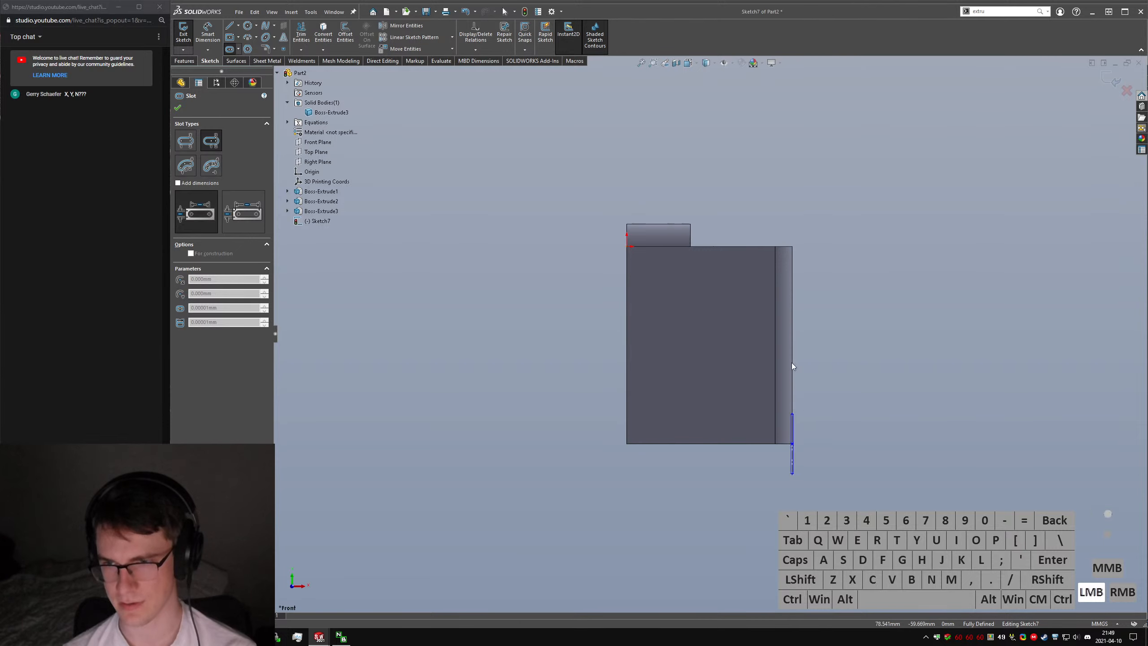
pyautogui.click(680, 344)
pyautogui.moveTo(757, 370)
pyautogui.mouseDown(button='middle')
pyautogui.moveTo(705, 369)
pyautogui.moveTo(755, 371)
pyautogui.mouseUp(button='middle')
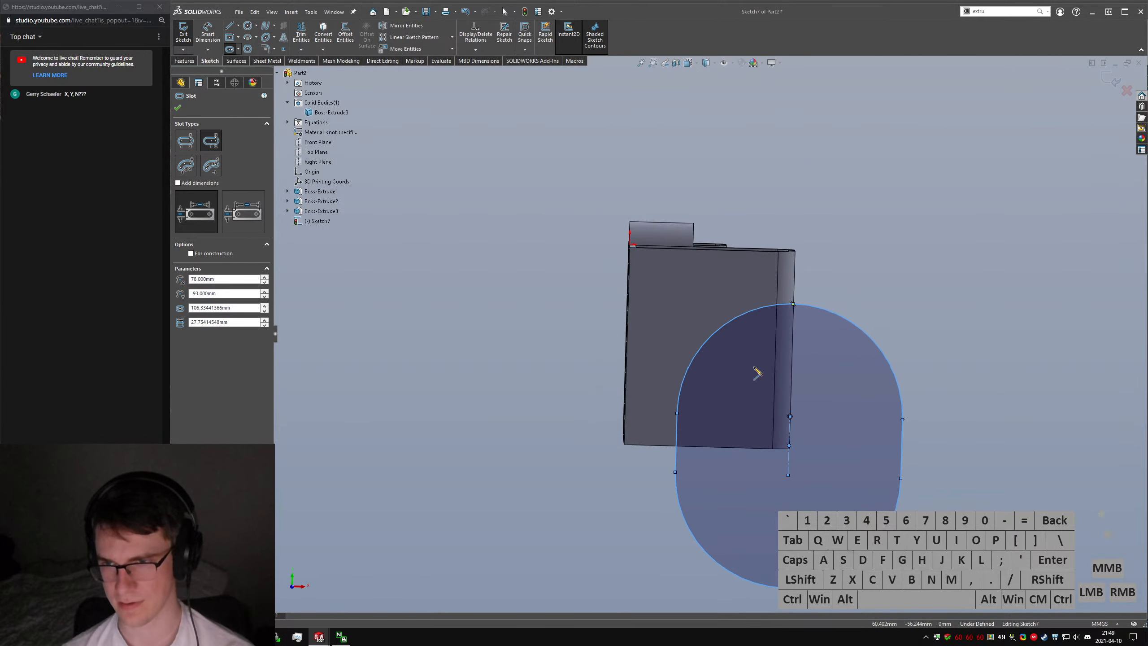
pyautogui.hotkey('ctrl', '1')
pyautogui.press('Escape')
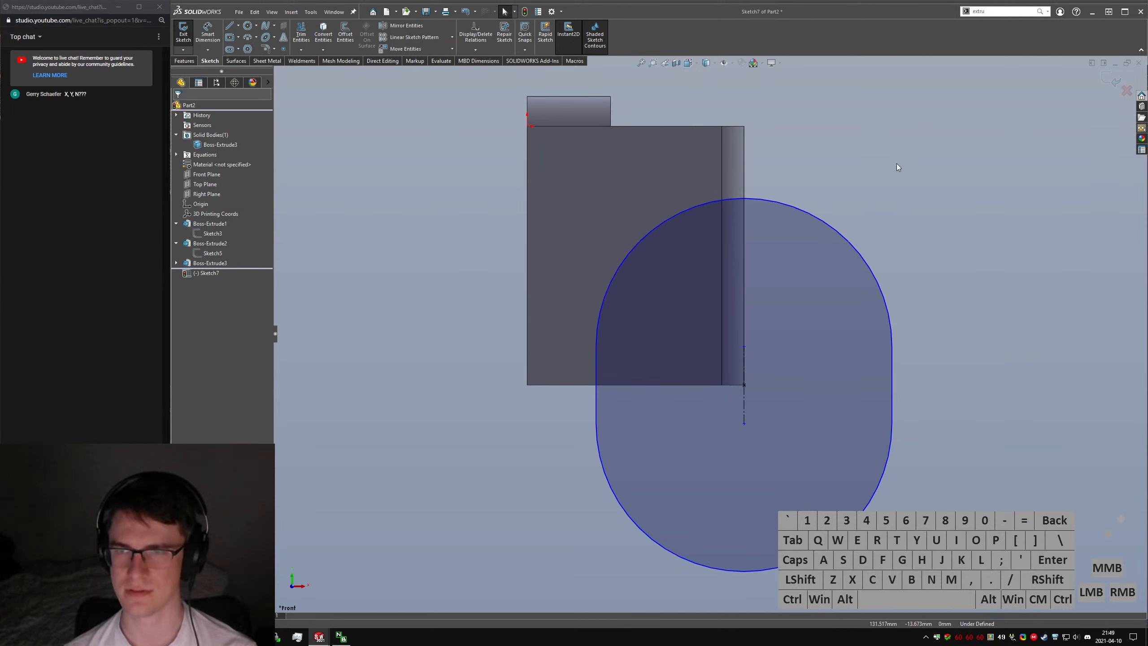
# Draw a line from the channel's upper front corner to the slot's top and another from its lower back corner to the slot's side.
pyautogui.moveTo(759, 126); pyautogui.dragTo(777, 119, button='right')
pyautogui.click(744, 126)
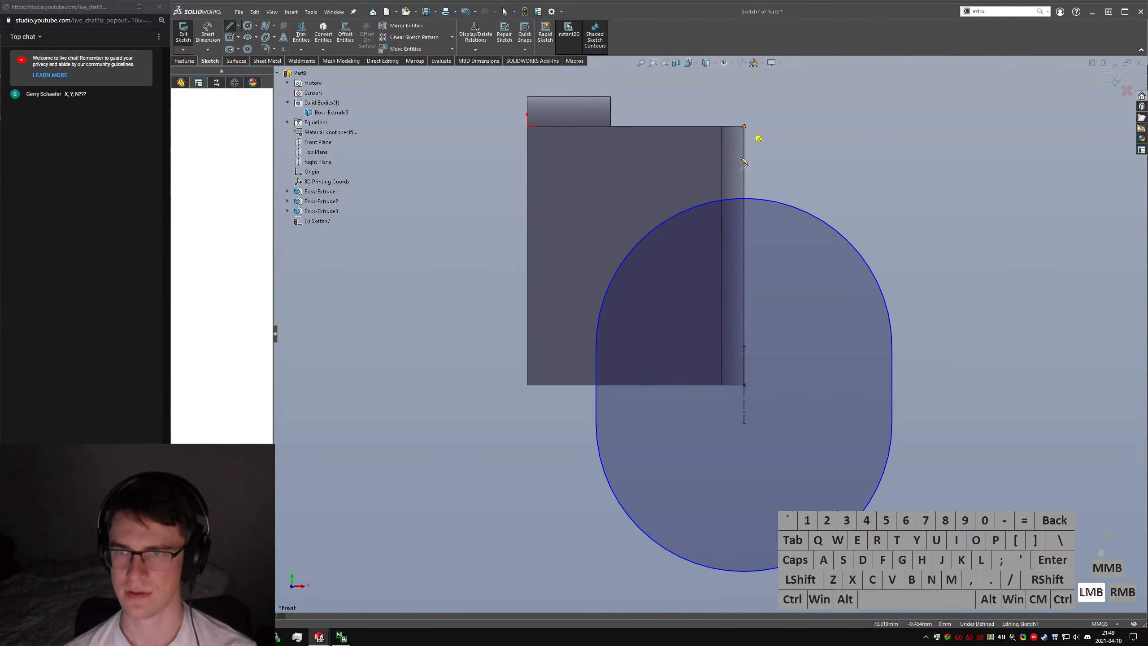
pyautogui.click(743, 198)
pyautogui.moveTo(848, 233); pyautogui.dragTo(830, 233, button='right')
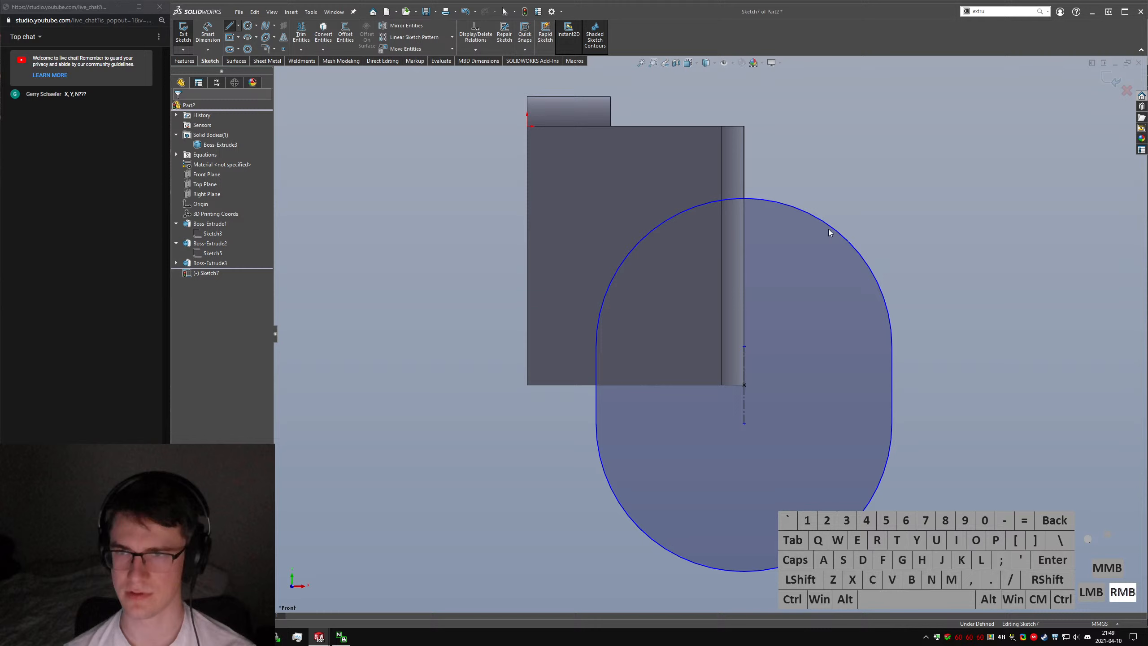
pyautogui.moveTo(531, 387); pyautogui.dragTo(571, 385, button='right')
pyautogui.click(528, 384)
pyautogui.click(596, 385)
# Convert the two connecting lines to construction geometry and make them equal in length.
pyautogui.keyDown('ctrl'); pyautogui.click(745, 162); pyautogui.keyUp('ctrl')
pyautogui.keyDown('ctrl'); pyautogui.click(800, 179); pyautogui.keyUp('ctrl')
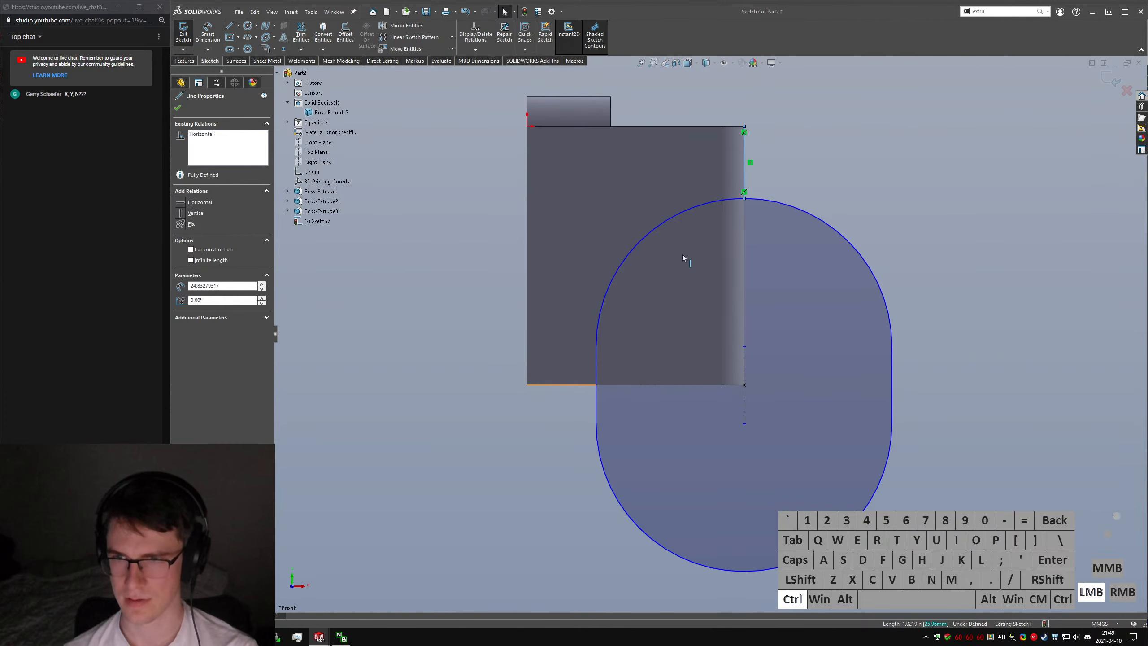
pyautogui.keyDown('ctrl'); pyautogui.click(561, 385); pyautogui.keyUp('ctrl')
pyautogui.hotkey('alt', 'c')
pyautogui.press('q')
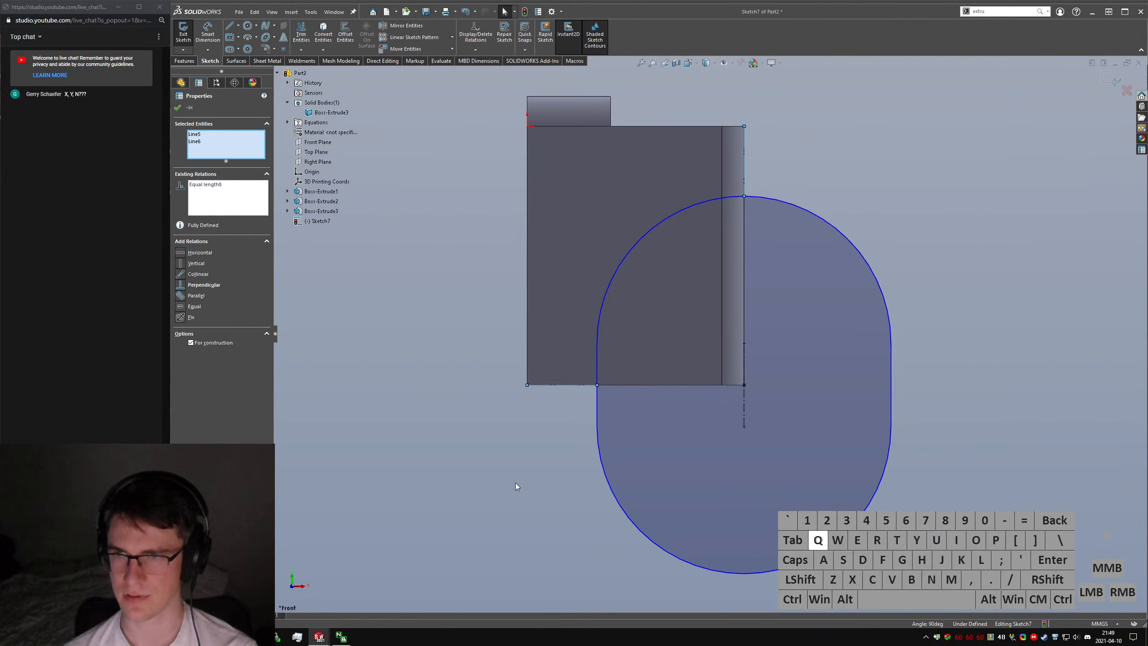
pyautogui.click(520, 513)
# Dimension the vertical construction line above the slot to 25 mm.
pyautogui.moveTo(725, 196); pyautogui.dragTo(730, 190, button='right')
pyautogui.click(745, 176)
pyautogui.click(849, 159)
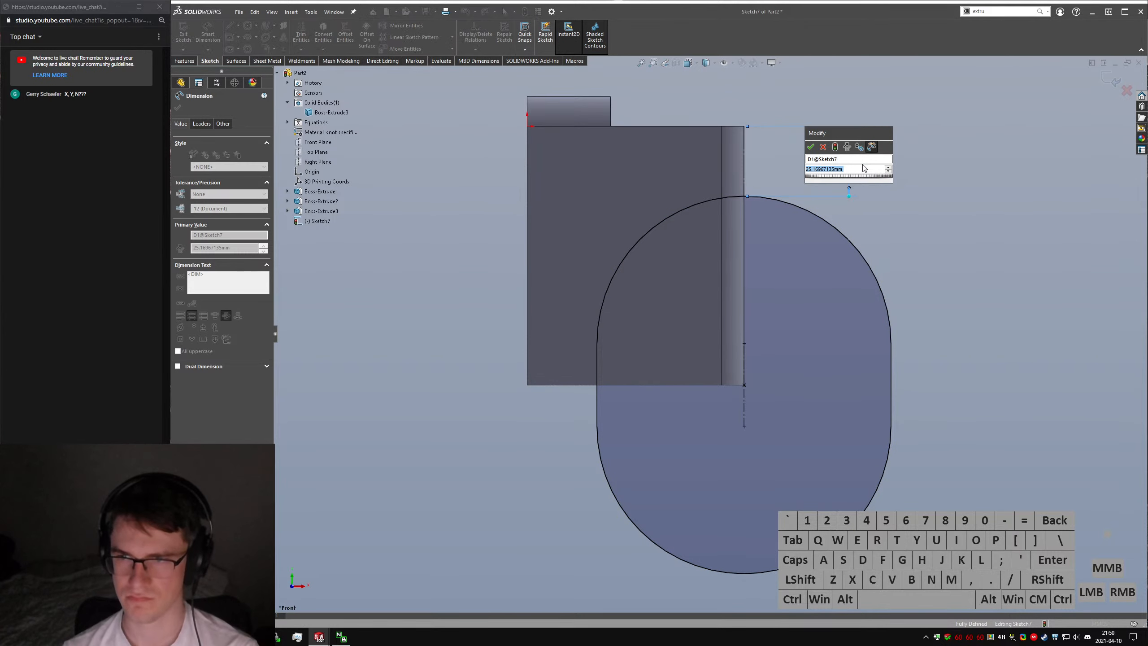
pyautogui.write('25')
pyautogui.press('Return')
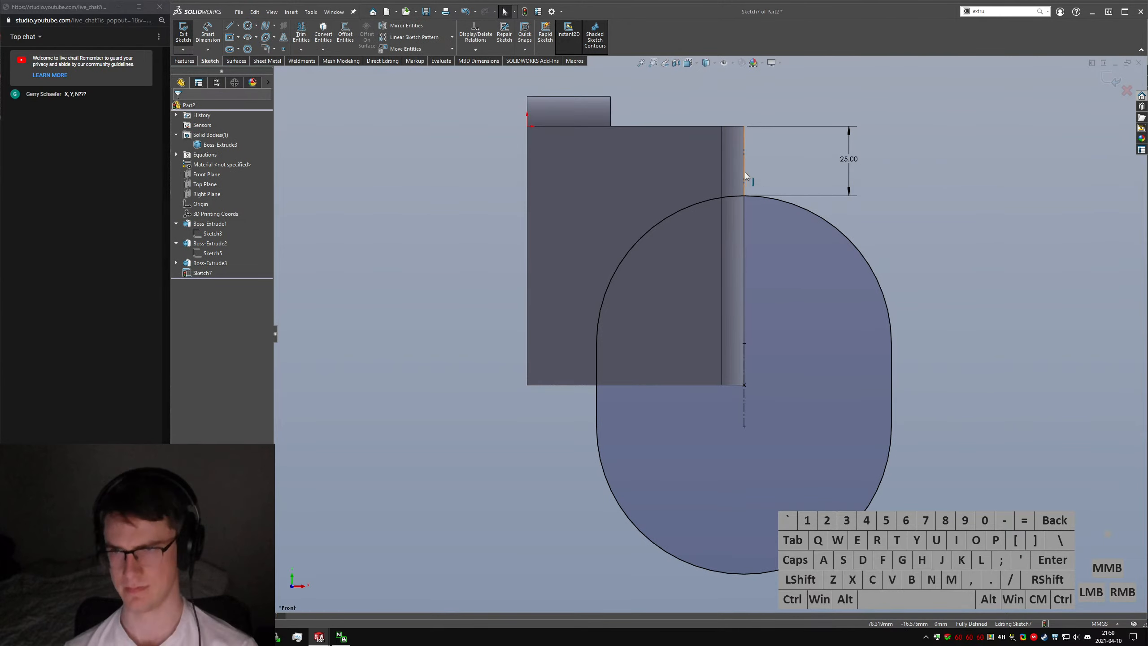
# Cut the slot profile Through All in the reversed direction, removing the larger channel's lower front corner.
pyautogui.click(185, 37)
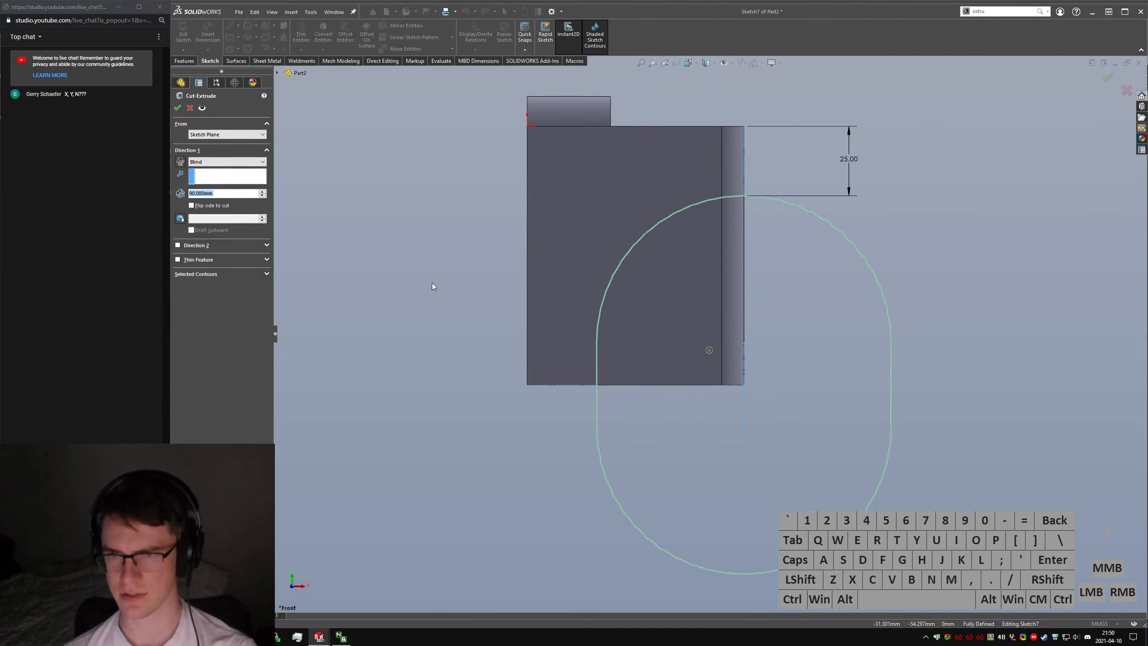
pyautogui.click(180, 161)
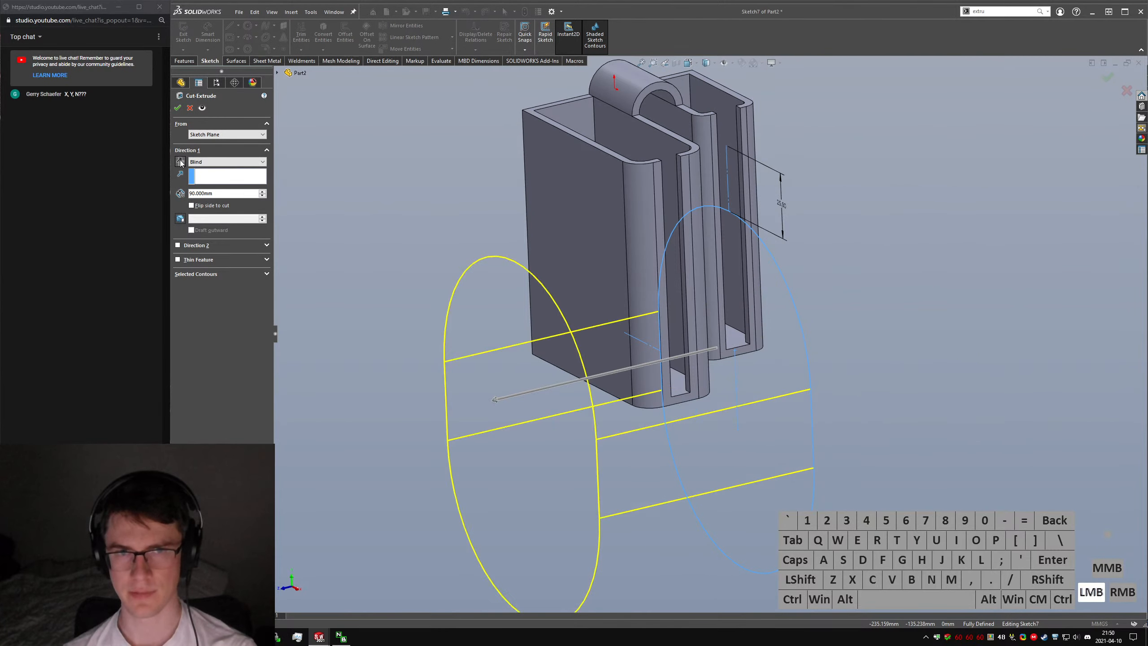
pyautogui.click(226, 161)
pyautogui.click(208, 176)
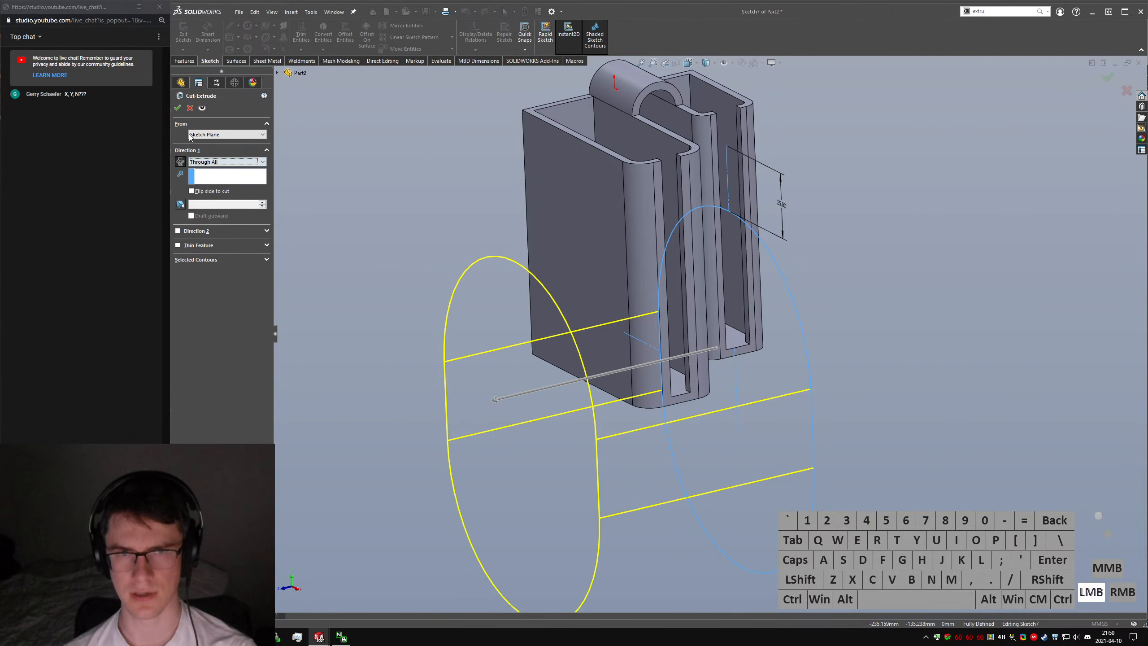
pyautogui.click(177, 107)
pyautogui.click(864, 333)
pyautogui.moveTo(864, 334); pyautogui.dragTo(510, 243, button='middle')
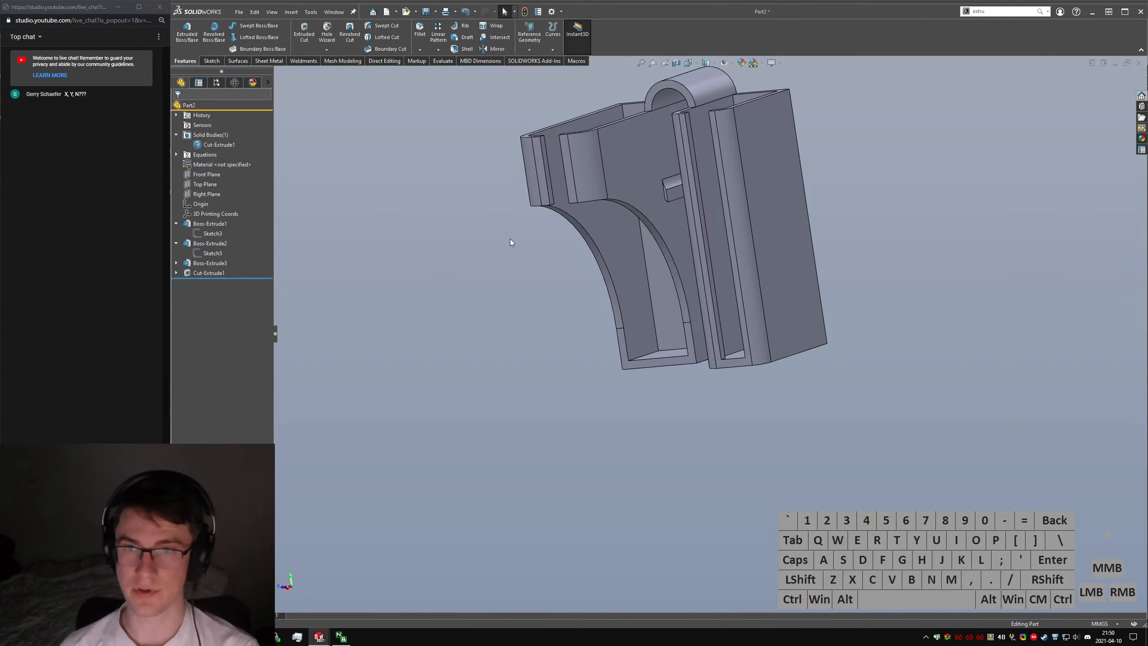
pyautogui.moveTo(510, 239); pyautogui.dragTo(595, 219, button='middle')
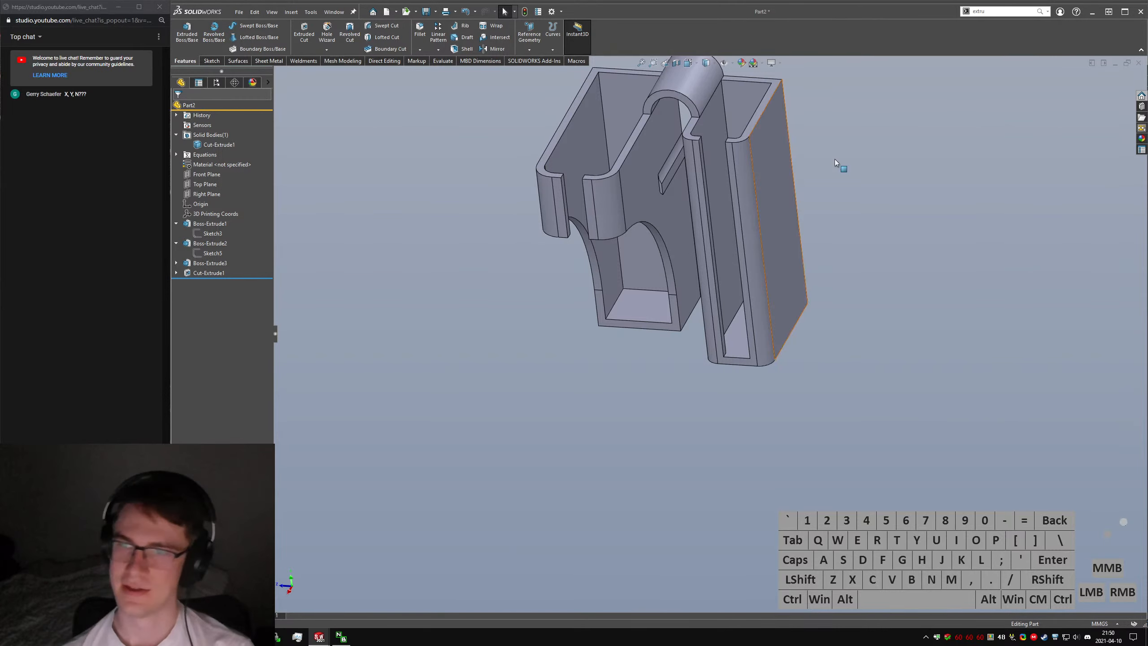
# Start an Extruded Cut sketch on the Front Plane and view it face-on.
pyautogui.moveTo(834, 159); pyautogui.dragTo(861, 235, button='middle')
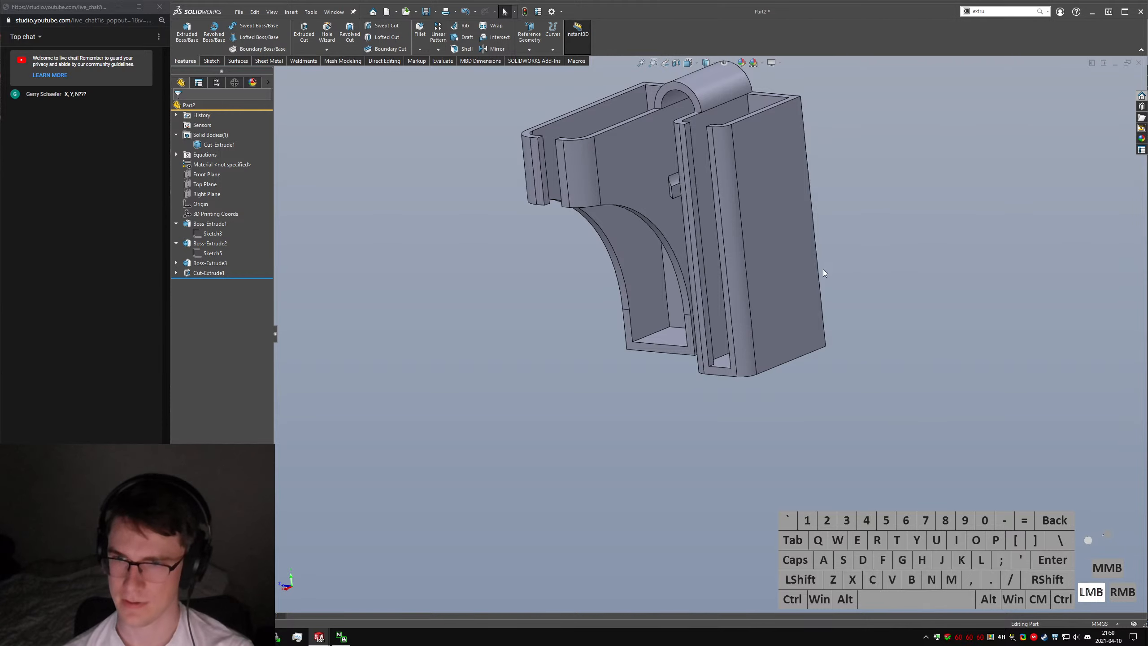
pyautogui.click(403, 295)
pyautogui.write('sex')
pyautogui.press('BackSpace')
pyautogui.press('BackSpace')
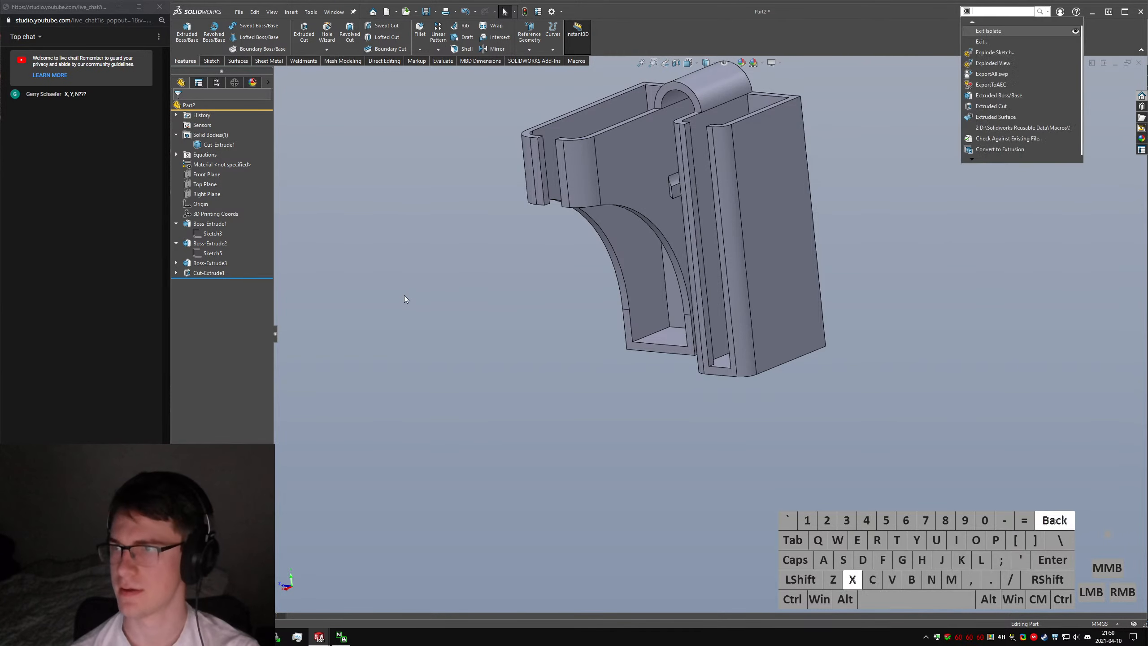
pyautogui.write('cut')
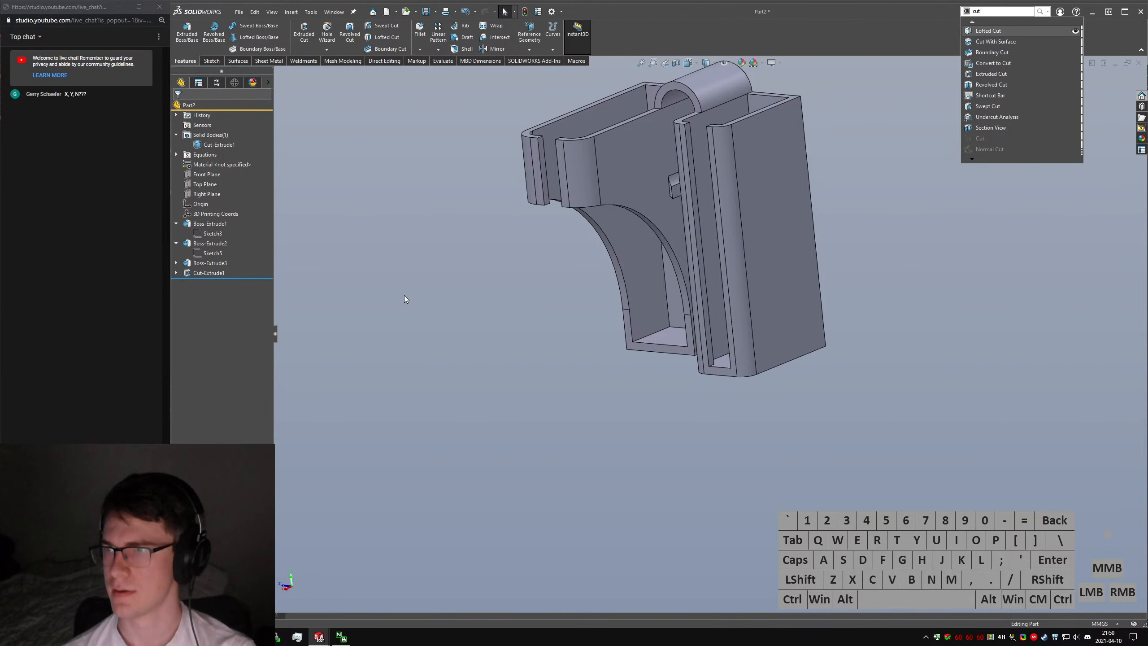
pyautogui.press('BackSpace')
pyautogui.write('cut extur')
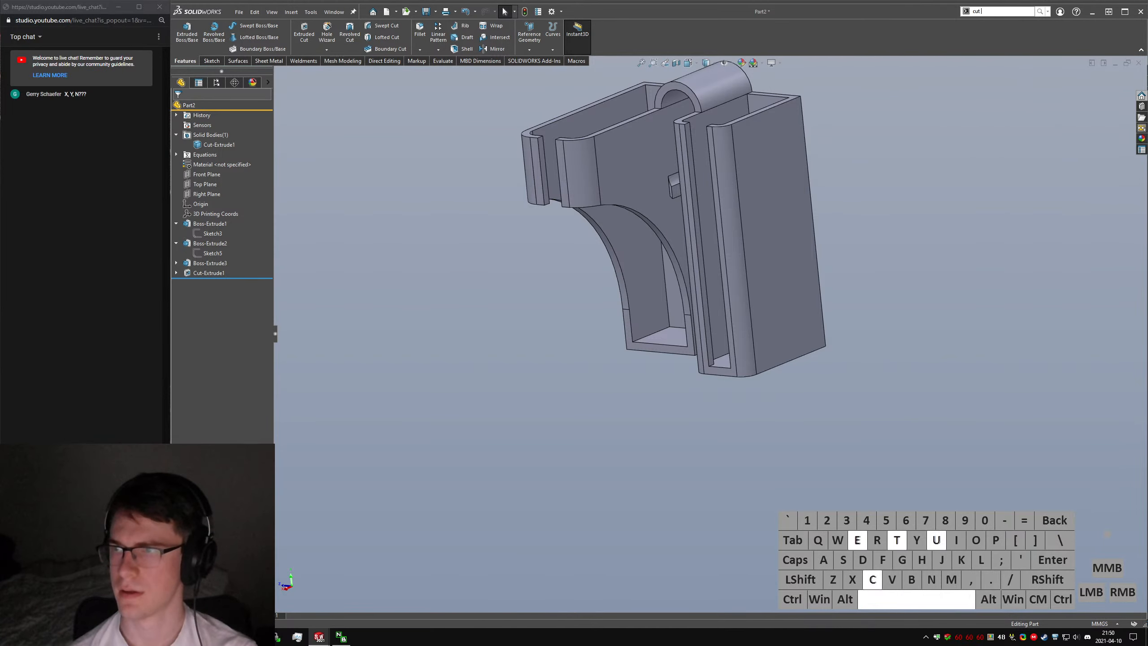
pyautogui.press('BackSpace')
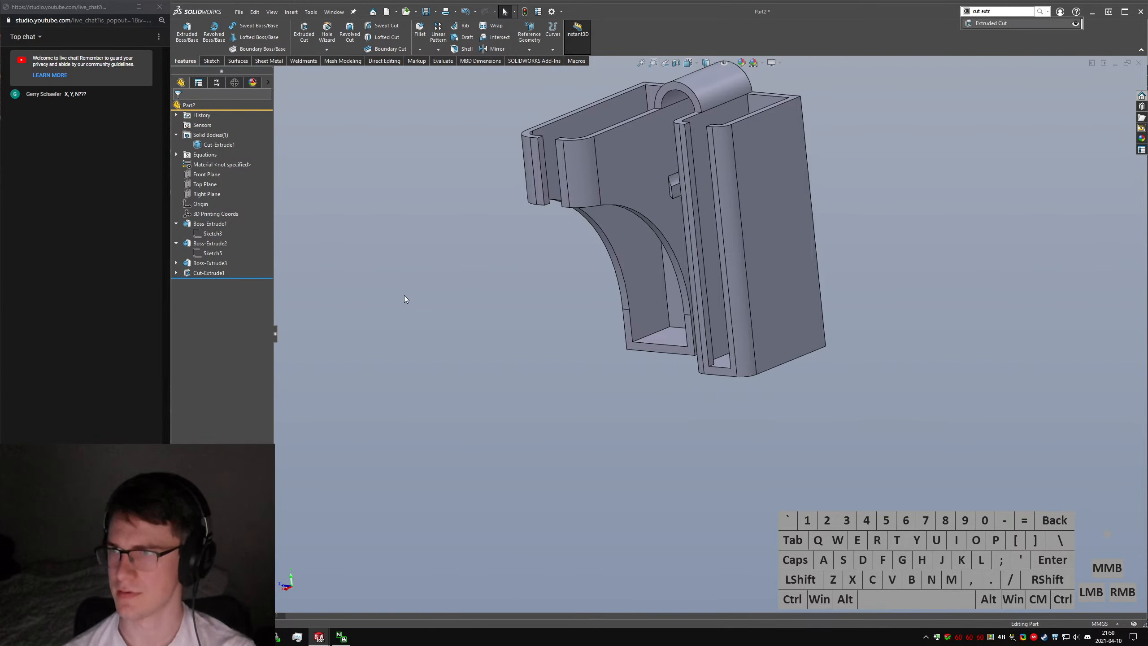
pyautogui.press('Return')
pyautogui.click(277, 72)
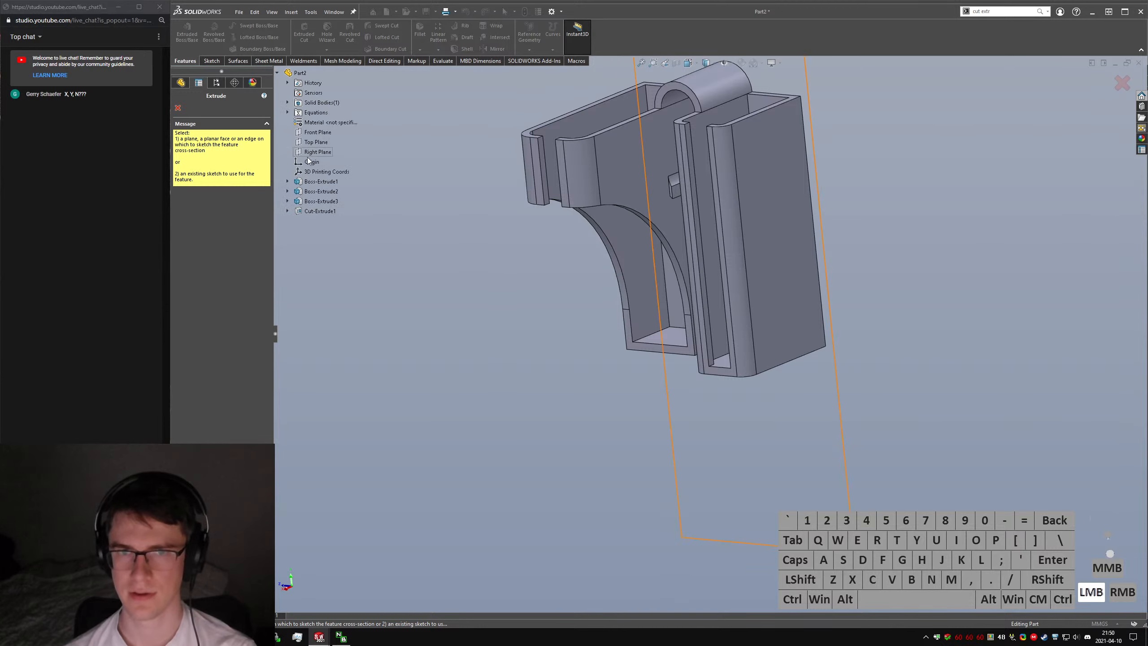
pyautogui.click(317, 132)
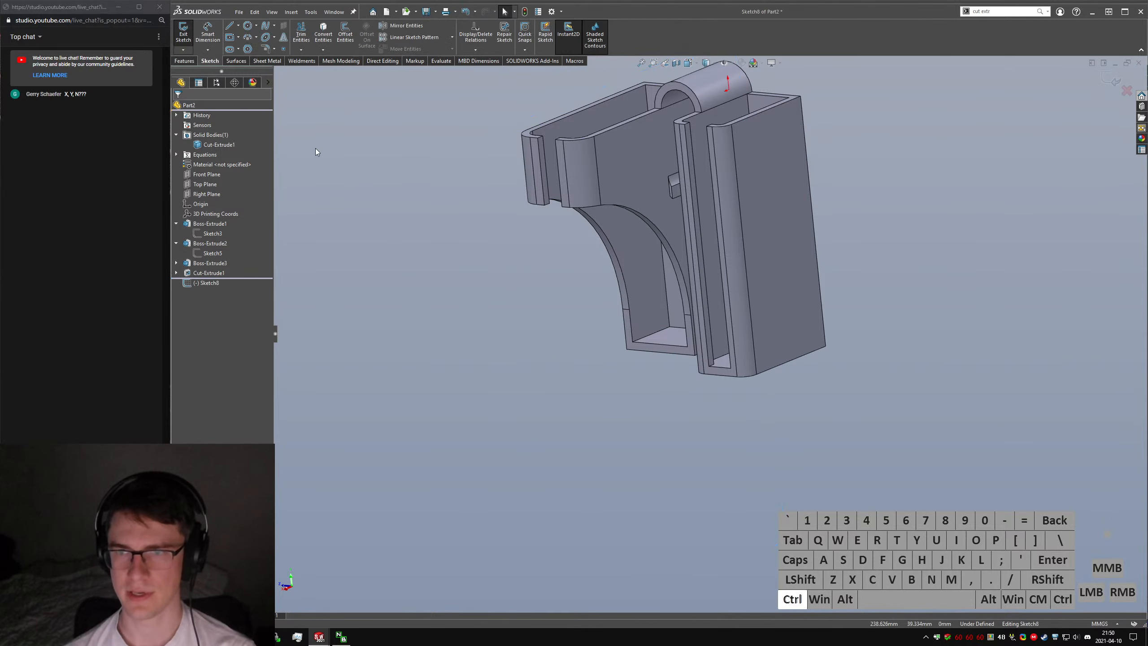
pyautogui.hotkey('ctrl', '2')
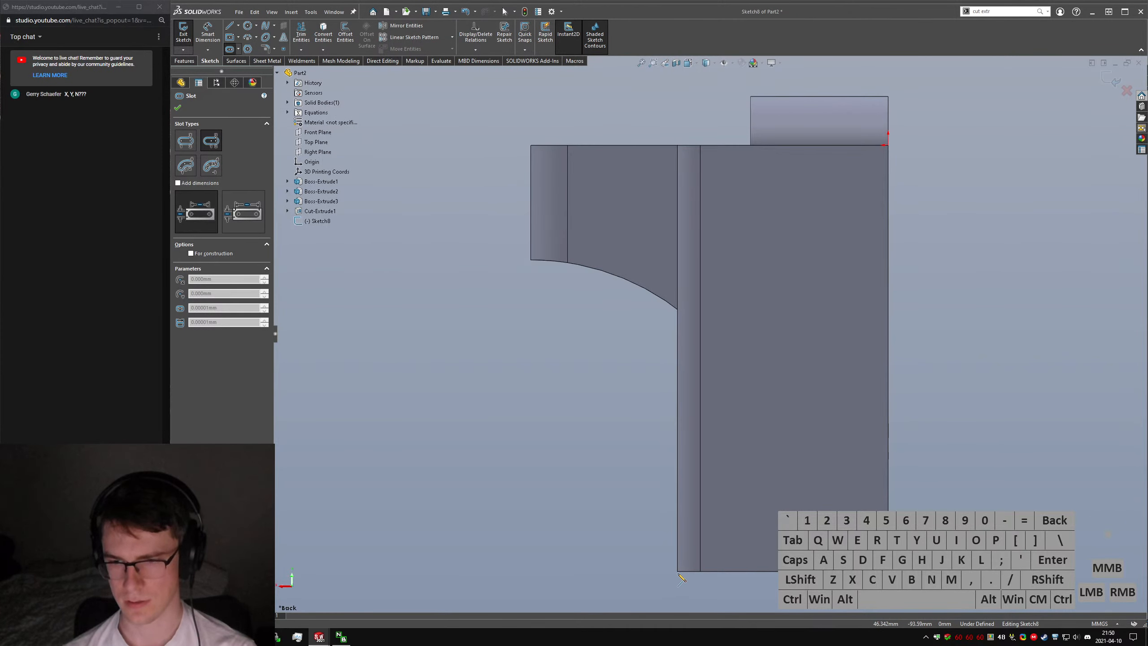
# Sketch a vertical centerpoint straight slot centred on the smaller channel's lower front corner.
pyautogui.moveTo(681, 425); pyautogui.dragTo(679, 318)
pyautogui.click(679, 361)
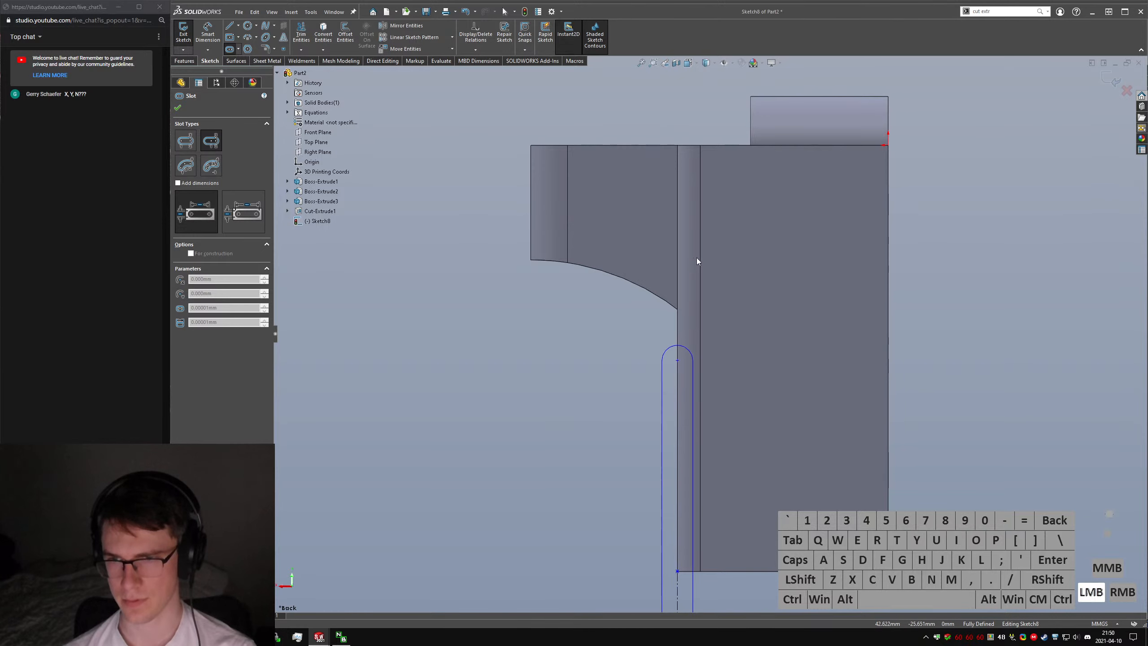
pyautogui.click(802, 265)
# Draw a line from the smaller channel's upper front corner to the slot's top and another from the slot's side to the lower back corner.
pyautogui.moveTo(918, 223); pyautogui.dragTo(678, 151, button='right')
pyautogui.moveTo(677, 145); pyautogui.dragTo(677, 236)
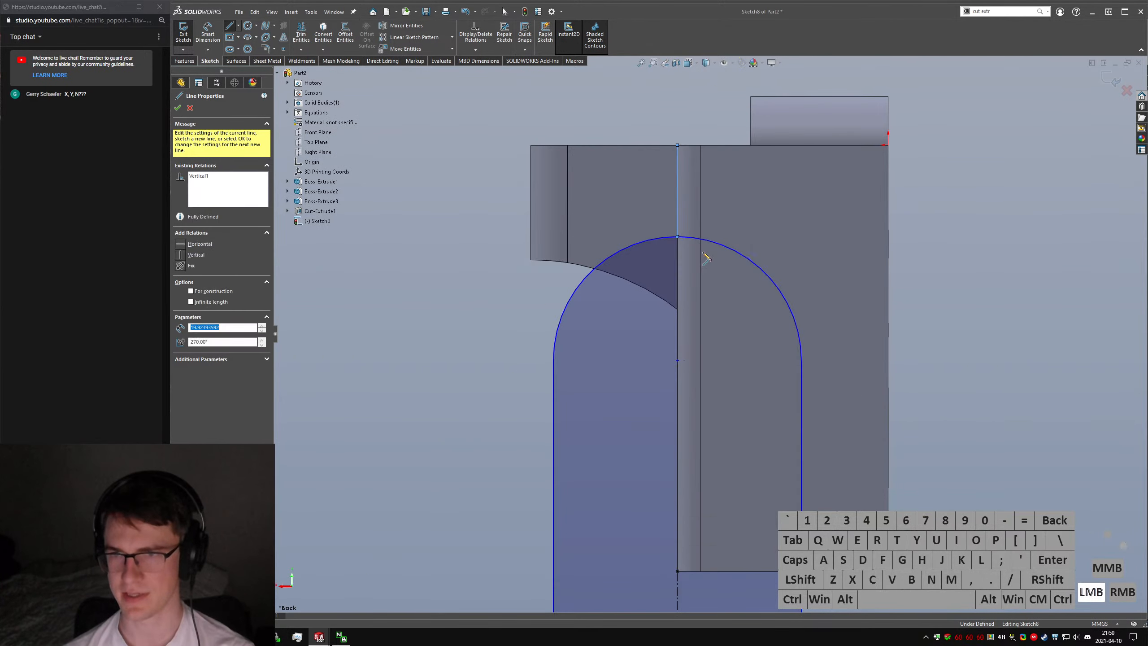
pyautogui.moveTo(979, 361); pyautogui.dragTo(940, 372, button='right')
pyautogui.click(801, 571)
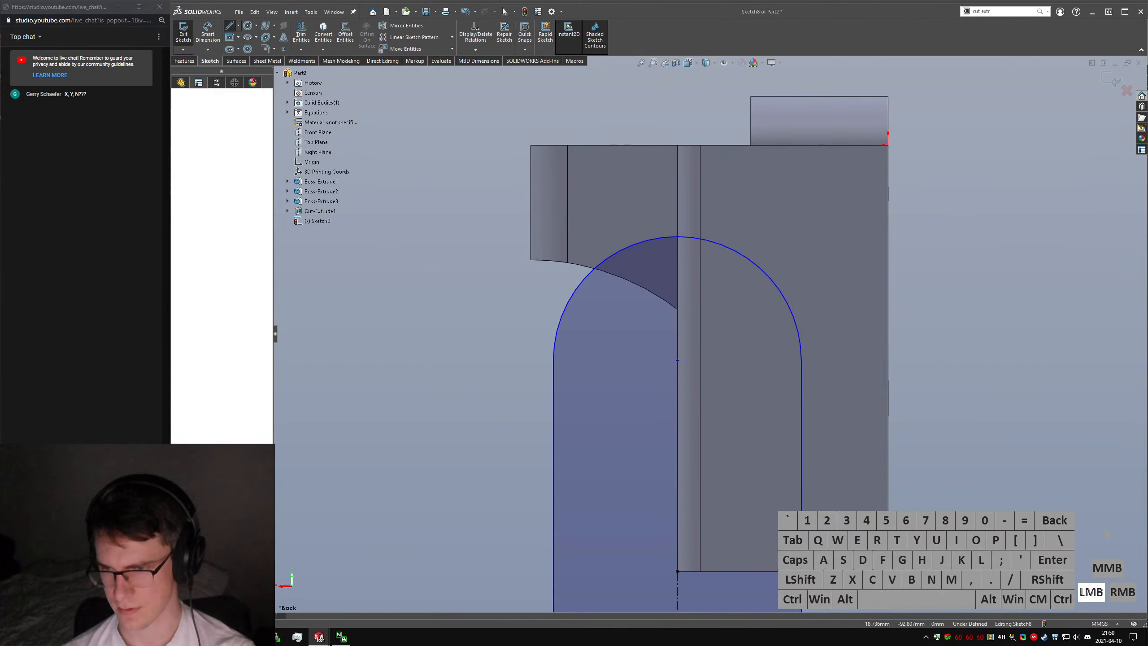
pyautogui.click(887, 571)
pyautogui.press('Escape')
# Convert both connecting lines to construction geometry and give them an Equal relation.
pyautogui.click(844, 571)
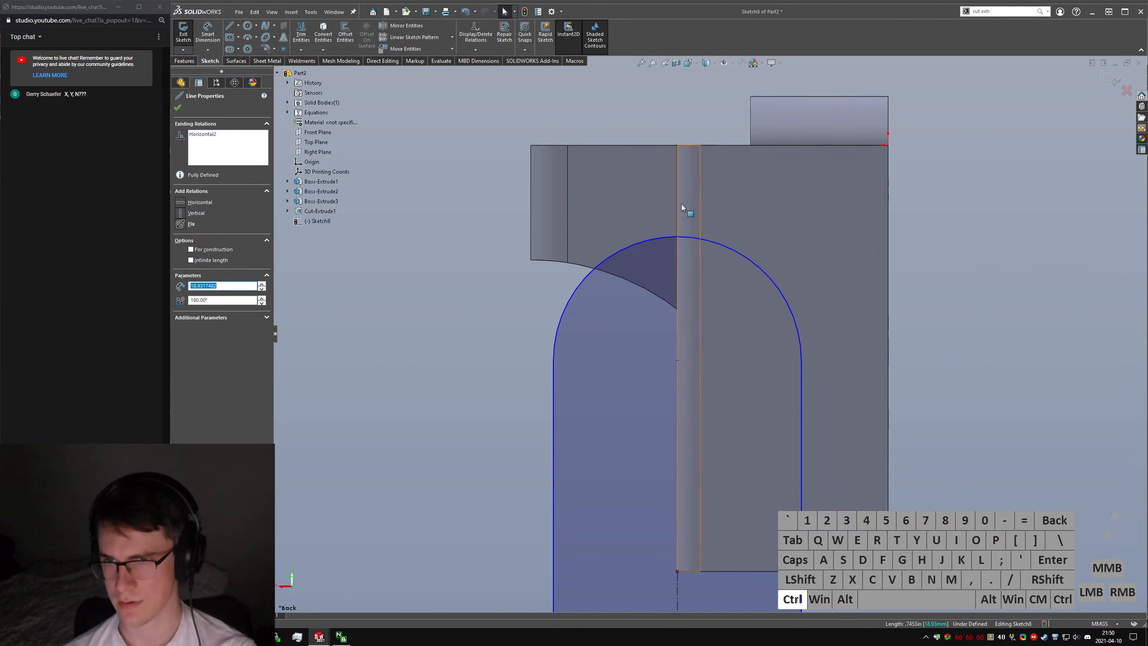
pyautogui.keyDown('ctrl'); pyautogui.click(678, 201); pyautogui.keyUp('ctrl')
pyautogui.hotkey('alt', 'c')
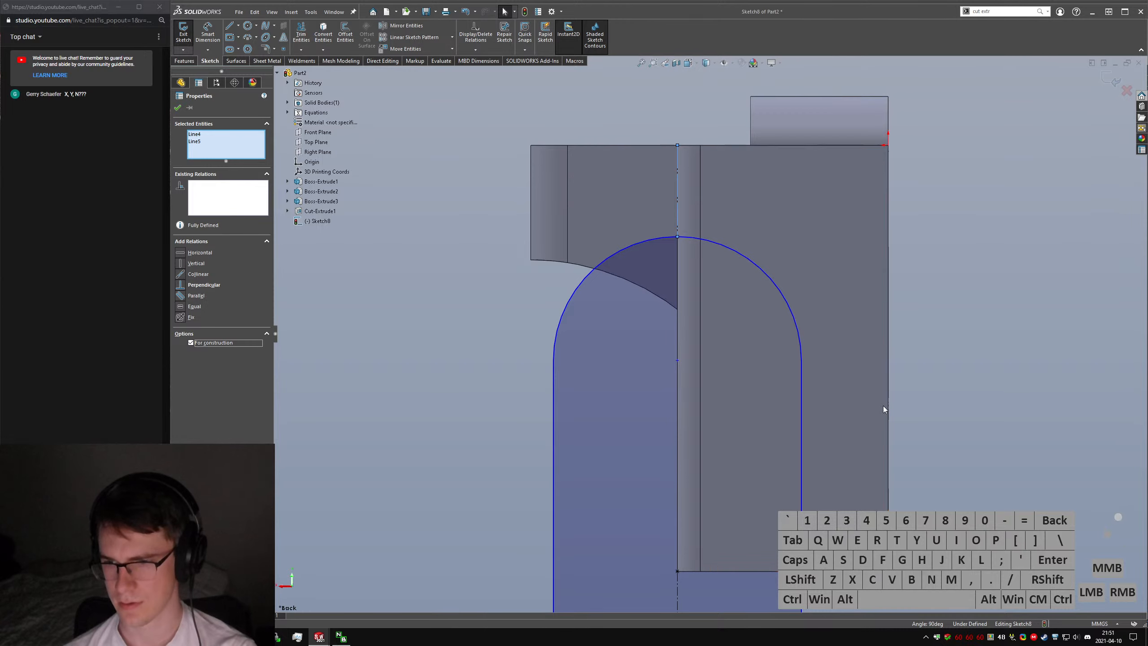
pyautogui.hotkey('alt', 'q')
# Dimension the vertical construction line between the smaller channel's upper corner and the slot's top to 25 mm.
pyautogui.click(976, 419)
pyautogui.moveTo(976, 417); pyautogui.dragTo(971, 380, button='right')
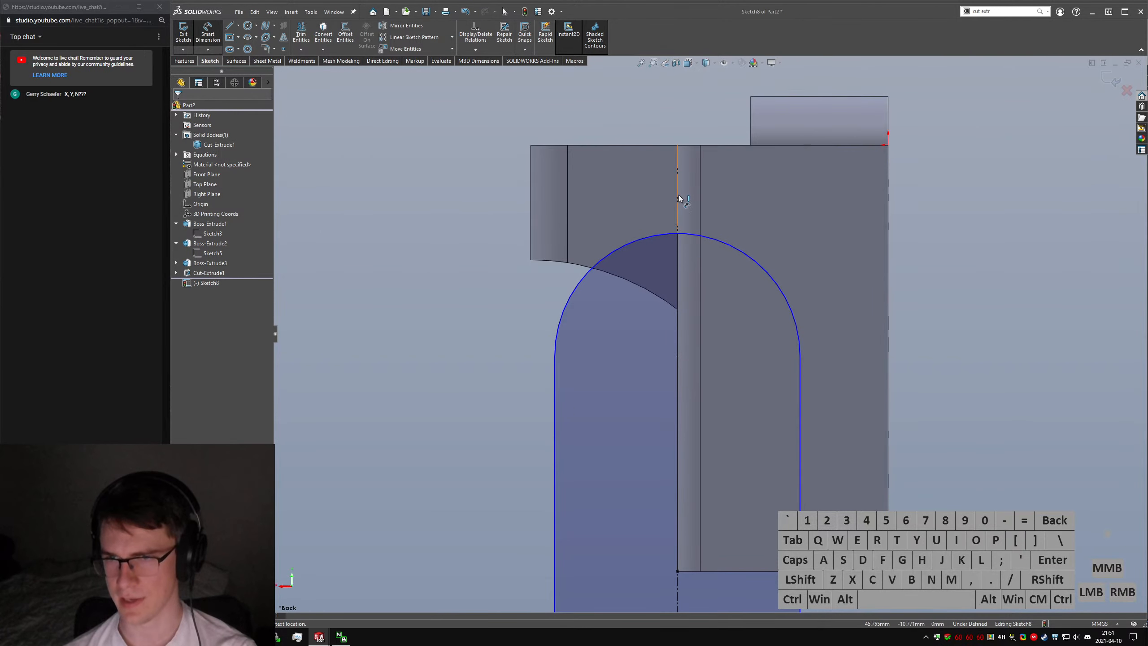
pyautogui.click(680, 199)
pyautogui.click(764, 202)
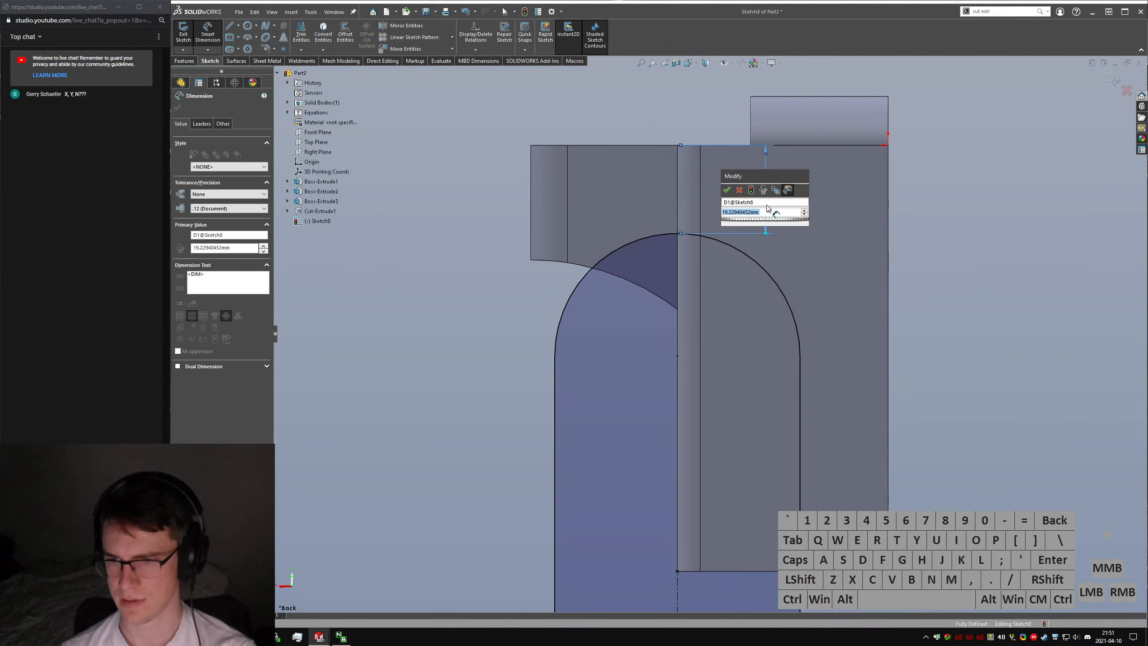
pyautogui.write('25')
pyautogui.press('Return')
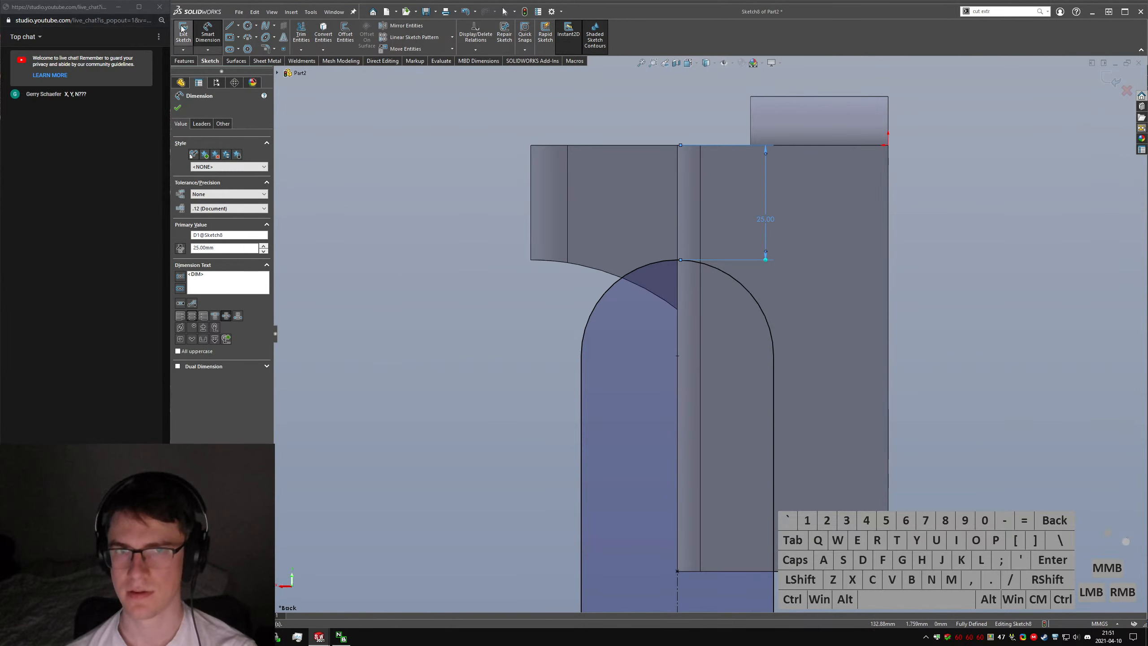
# Cut the slot profile Through All to open the smaller channel's lower front corner.
pyautogui.click(182, 28)
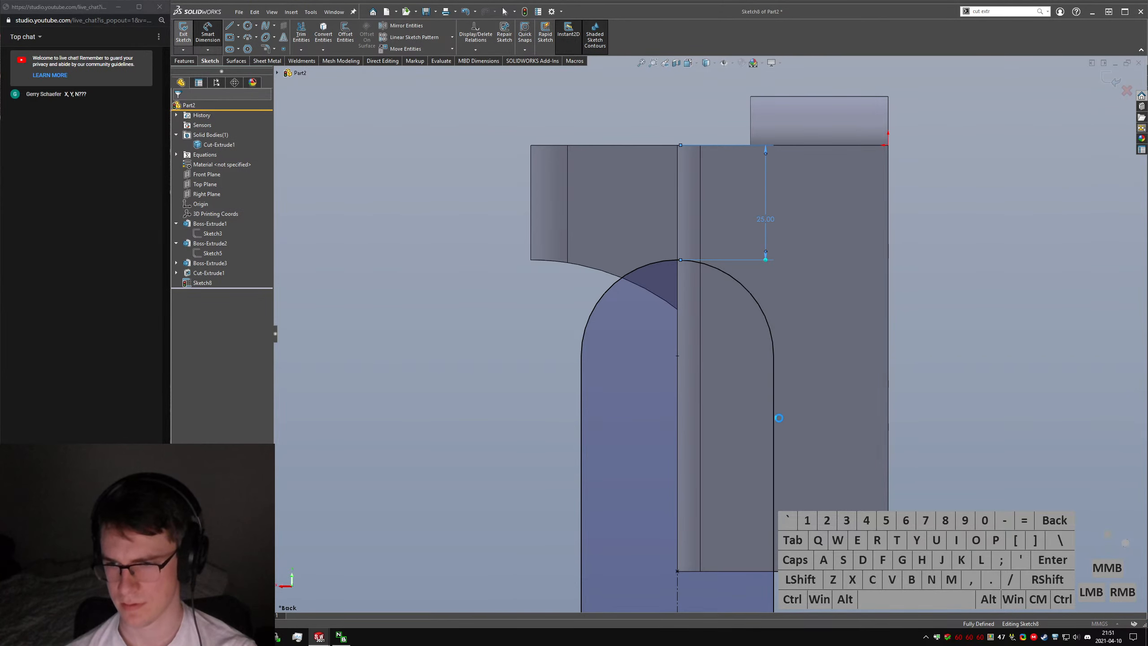
pyautogui.moveTo(391, 251); pyautogui.dragTo(320, 192, button='middle')
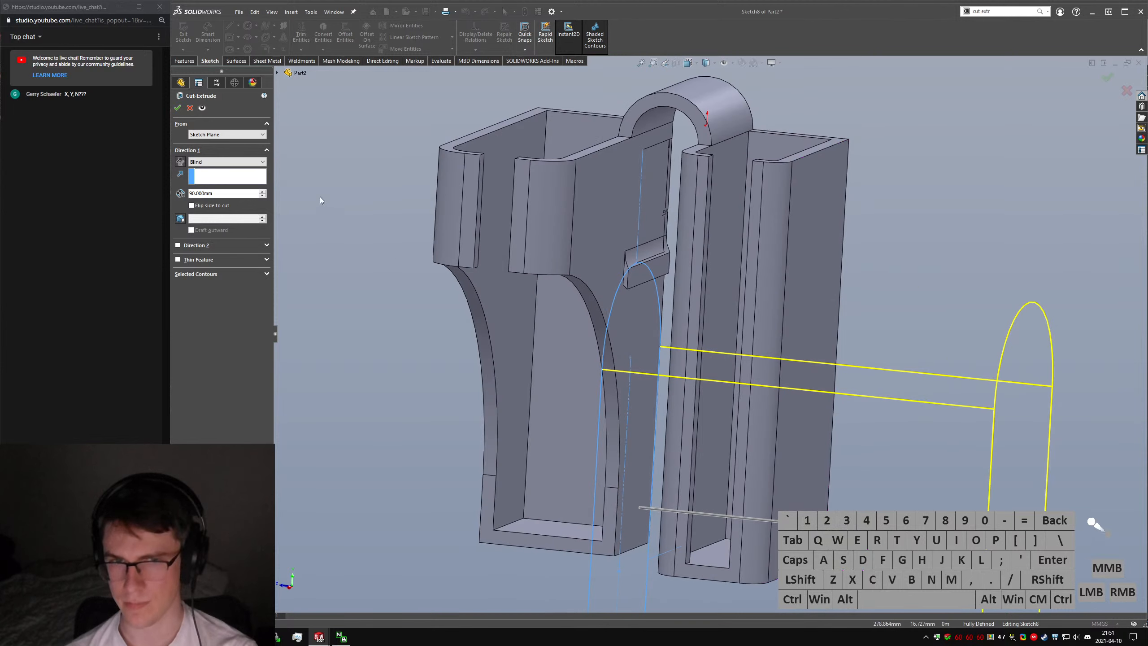
pyautogui.click(226, 162)
pyautogui.click(218, 175)
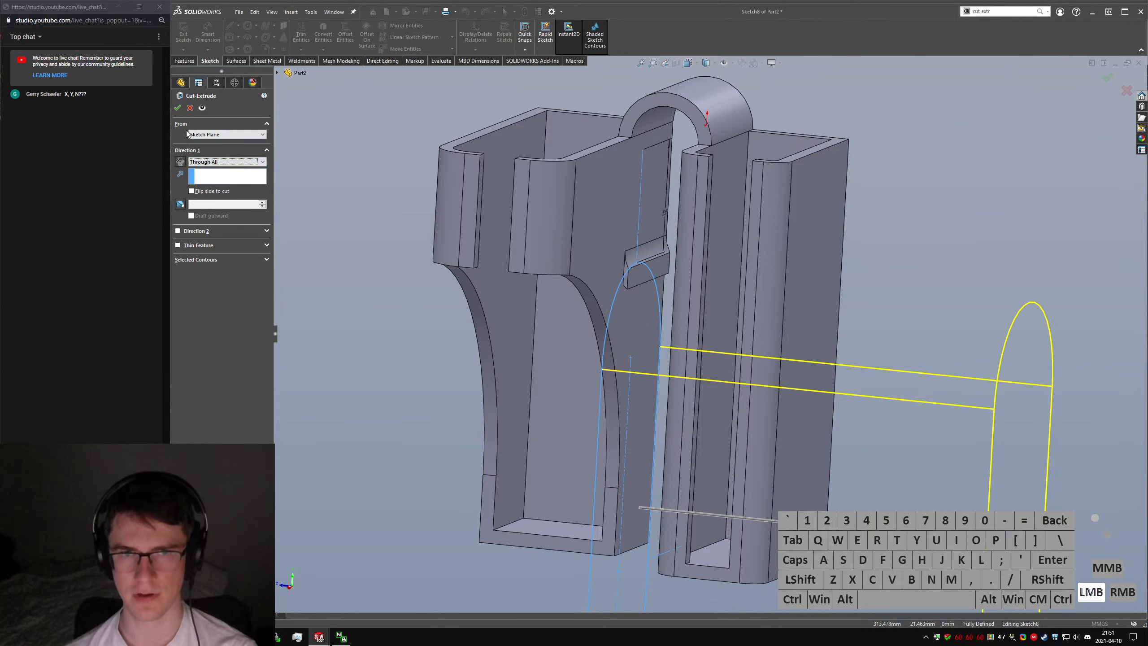
pyautogui.click(177, 108)
pyautogui.click(374, 326)
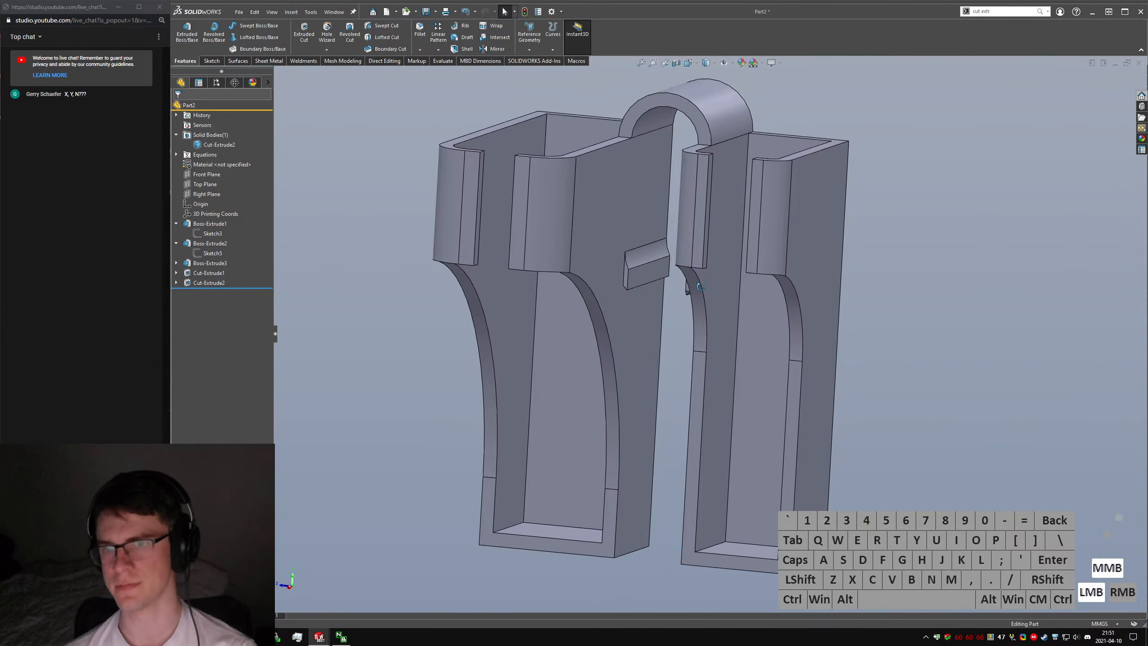
pyautogui.moveTo(374, 325)
pyautogui.mouseDown(button='middle')
pyautogui.moveTo(703, 378)
pyautogui.moveTo(646, 217)
pyautogui.moveTo(674, 210)
pyautogui.moveTo(646, 239)
pyautogui.moveTo(639, 197)
pyautogui.mouseUp(button='middle')
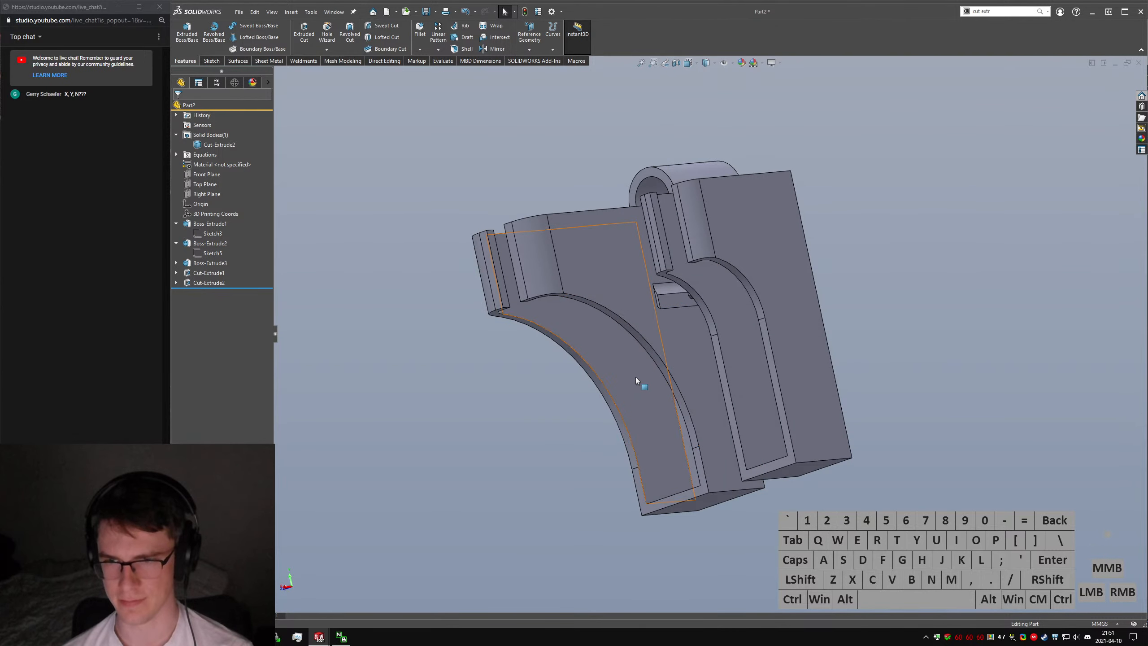
pyautogui.moveTo(603, 357); pyautogui.dragTo(739, 361, button='middle')
pyautogui.click(739, 361)
pyautogui.moveTo(701, 315)
pyautogui.mouseDown(button='middle')
pyautogui.moveTo(705, 280)
pyautogui.moveTo(671, 271)
pyautogui.moveTo(687, 276)
pyautogui.mouseUp(button='middle')
pyautogui.click(206, 234)
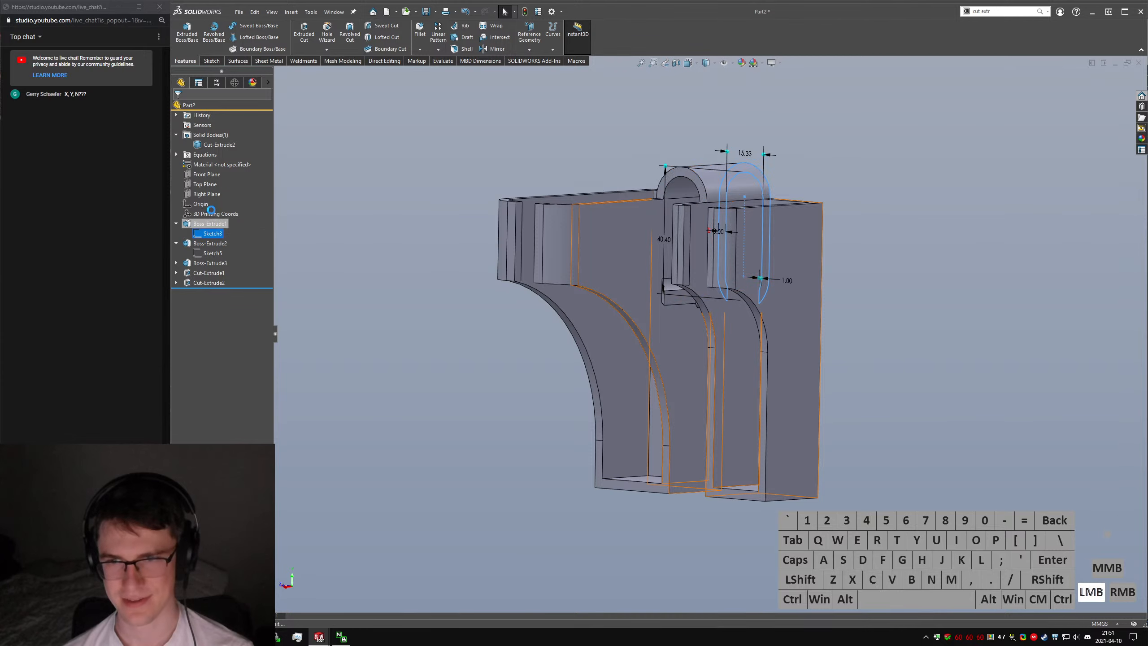
pyautogui.click(205, 218)
pyautogui.click(183, 32)
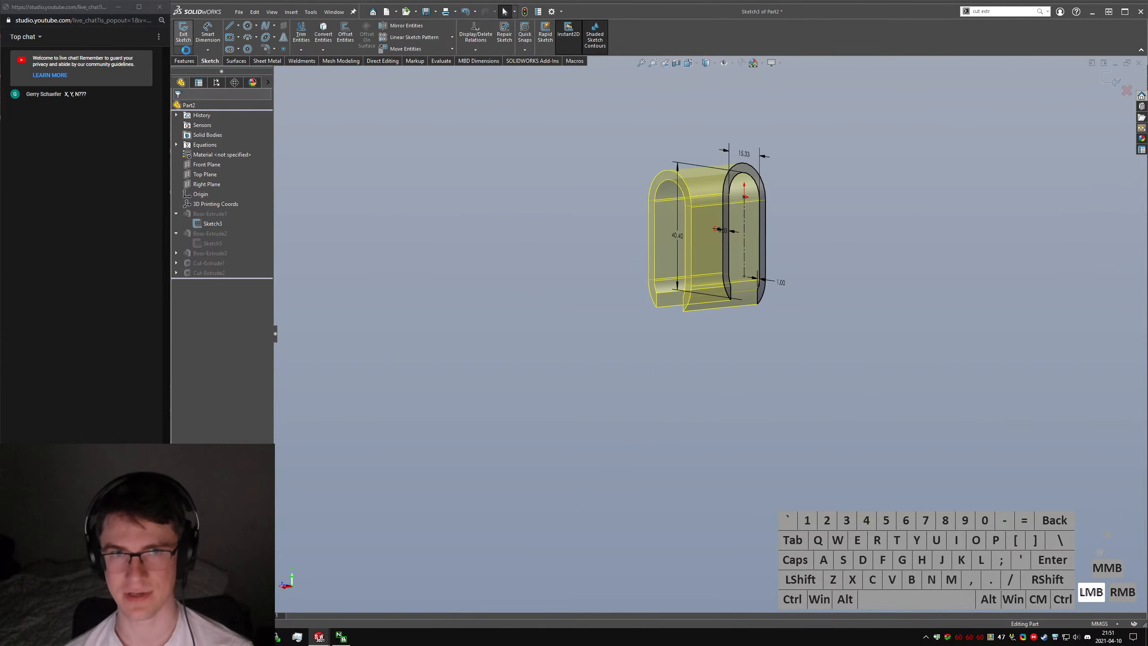
# Collapse the expanded boss features in the feature tree and rename the first boss extrude as Clamp Extrude.
pyautogui.click(177, 243)
pyautogui.click(176, 223)
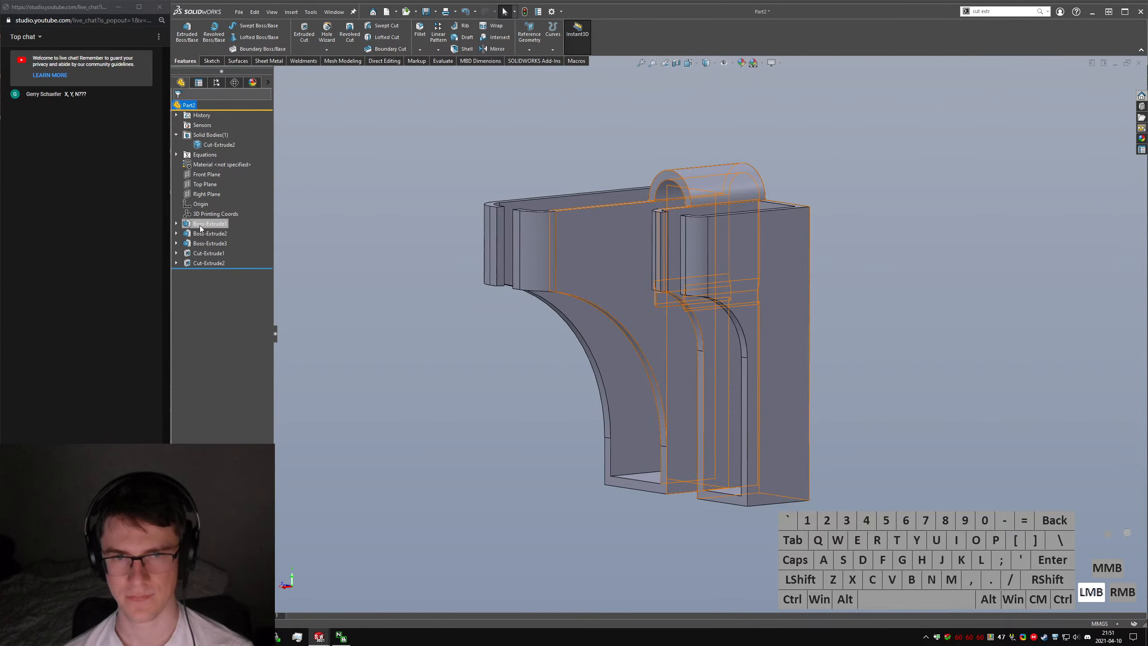
pyautogui.click(205, 224)
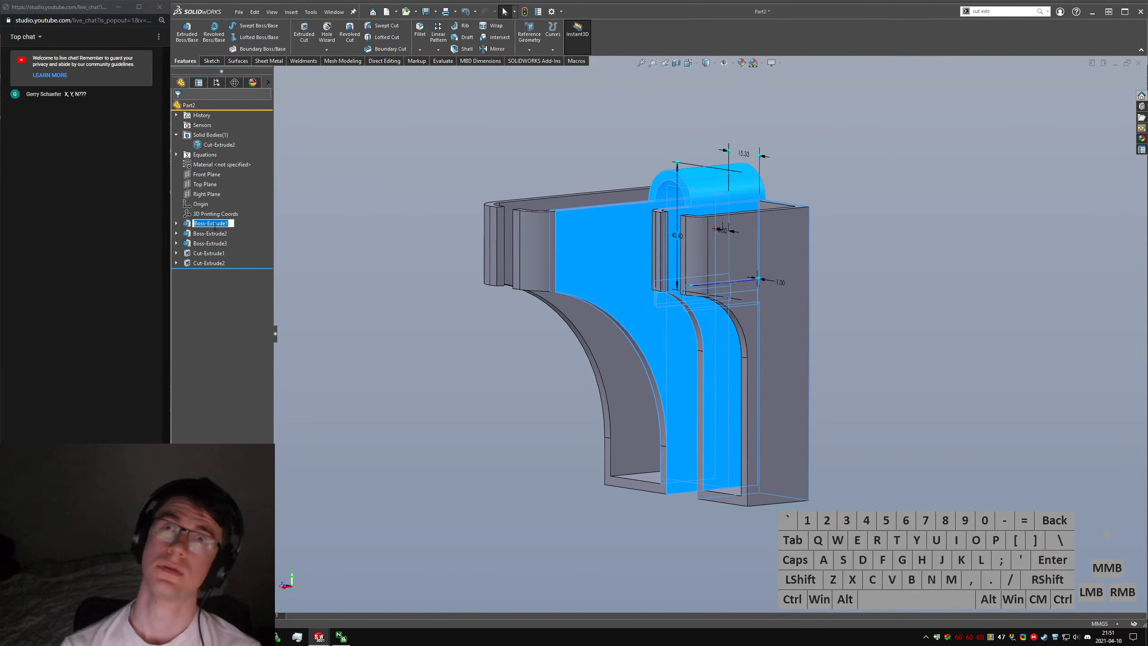
pyautogui.write('Clamp Extrude')
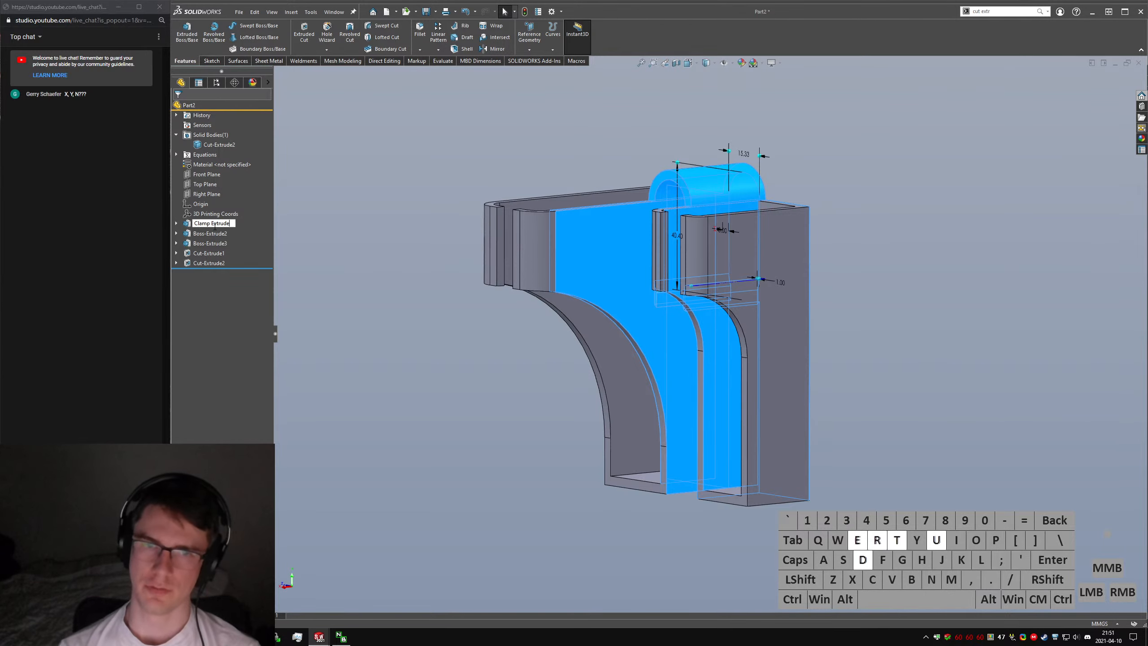
pyautogui.press('Return')
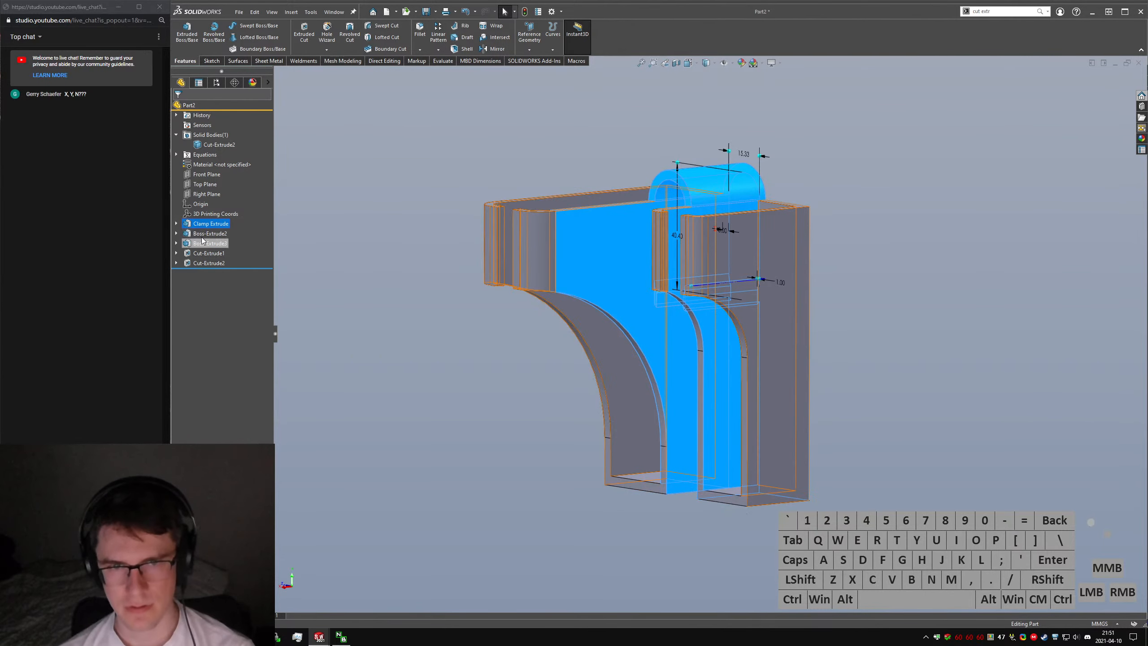
# Rename the second boss extrude, which forms the channel walls, as Pocket Extrude.
pyautogui.click(208, 233)
pyautogui.click(206, 234)
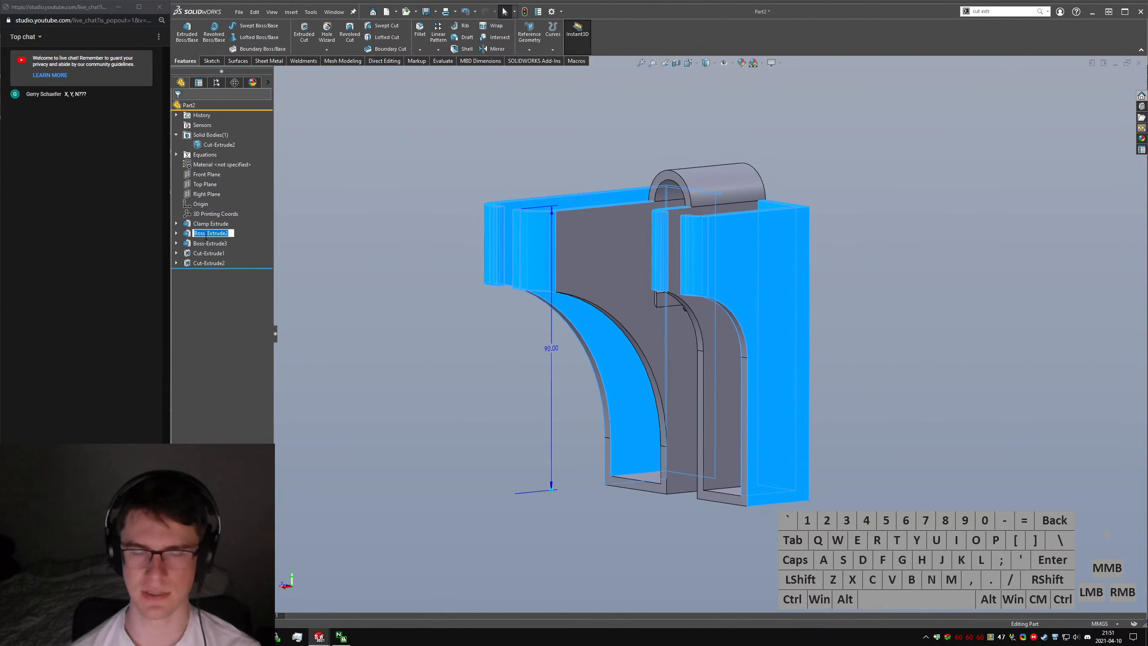
pyautogui.write('Pocket Extrude')
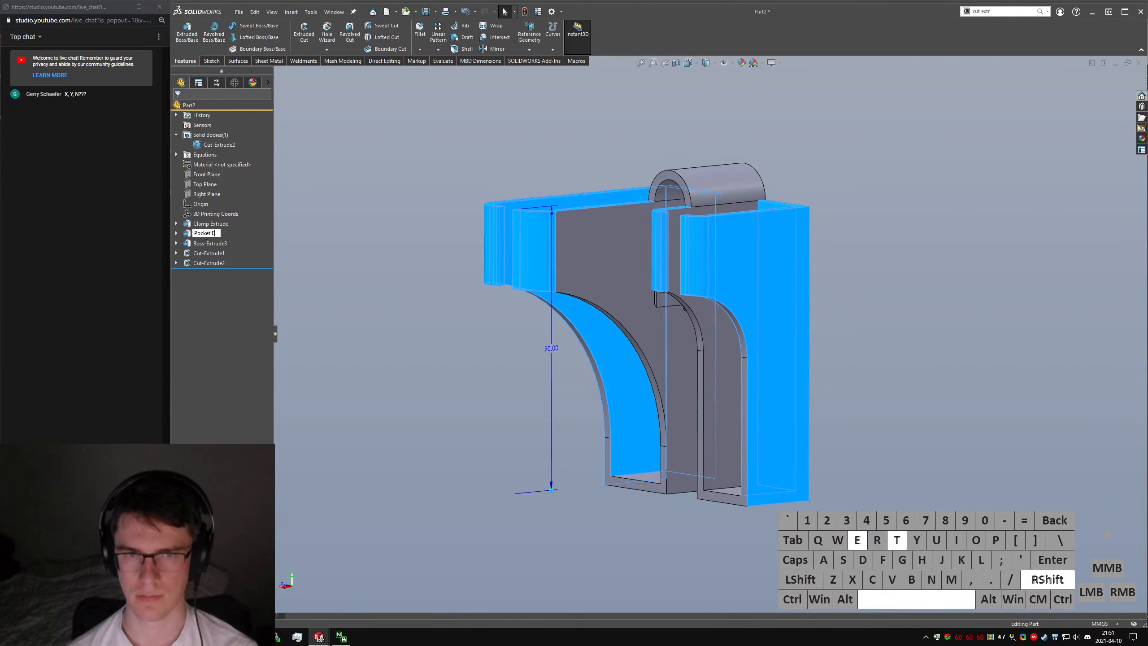
pyautogui.press('Return')
# Rename the third boss extrude, which closes the channel ends, as Pocket Floor Extrude.
pyautogui.click(201, 243)
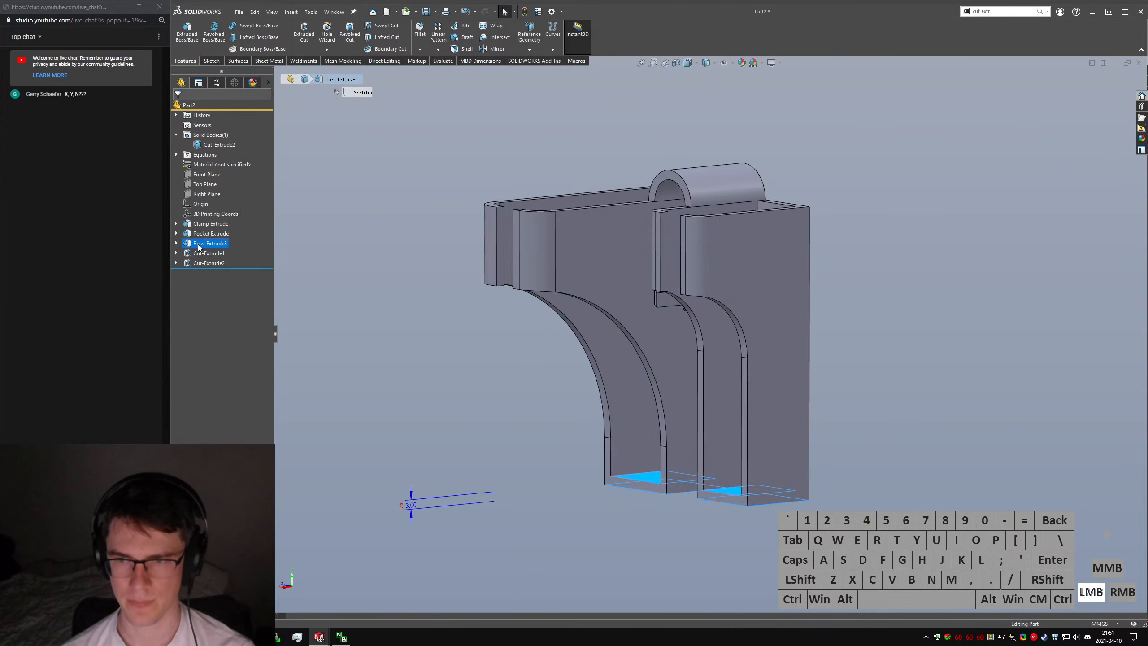
pyautogui.click(199, 244)
pyautogui.write('Pocket')
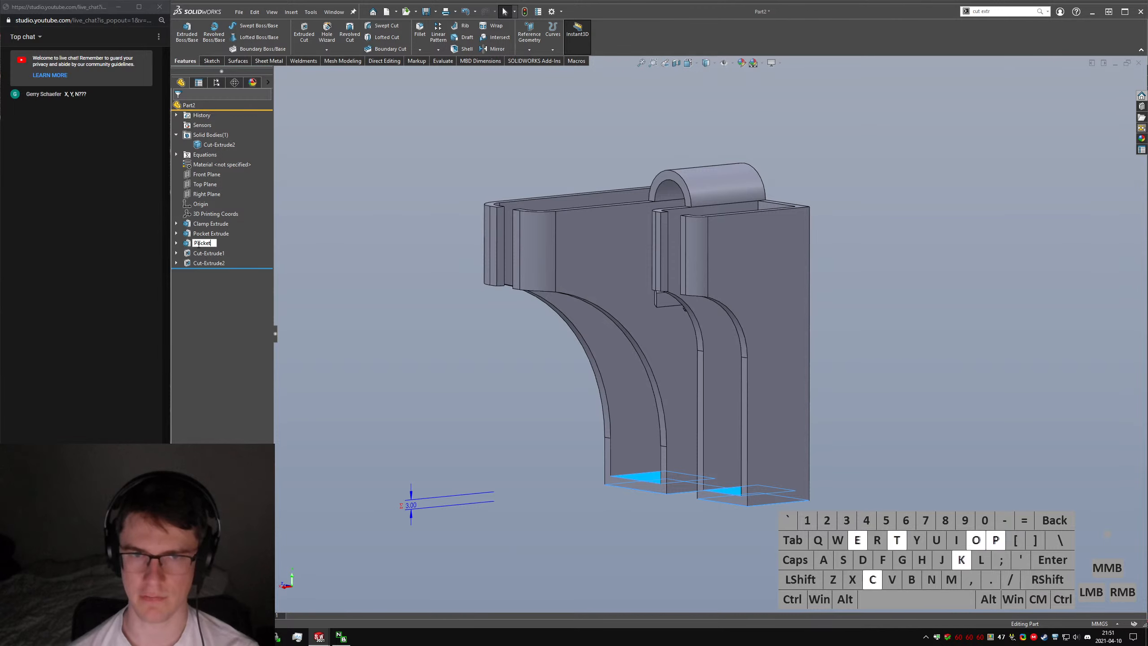
pyautogui.write(' Floor Extrude')
pyautogui.press('Return')
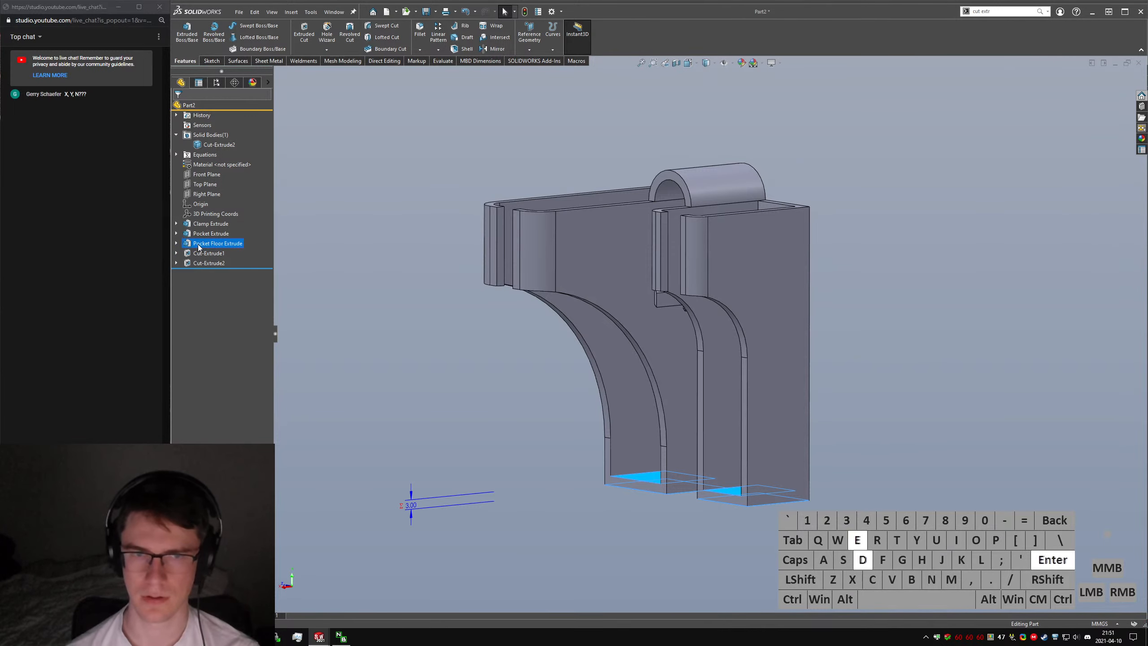
# Rename the first cut extrude, which opens the larger channel, as Wallet Pocket Cutout.
pyautogui.click(199, 256)
pyautogui.click(199, 254)
pyautogui.write('Wallet Pocket Cut')
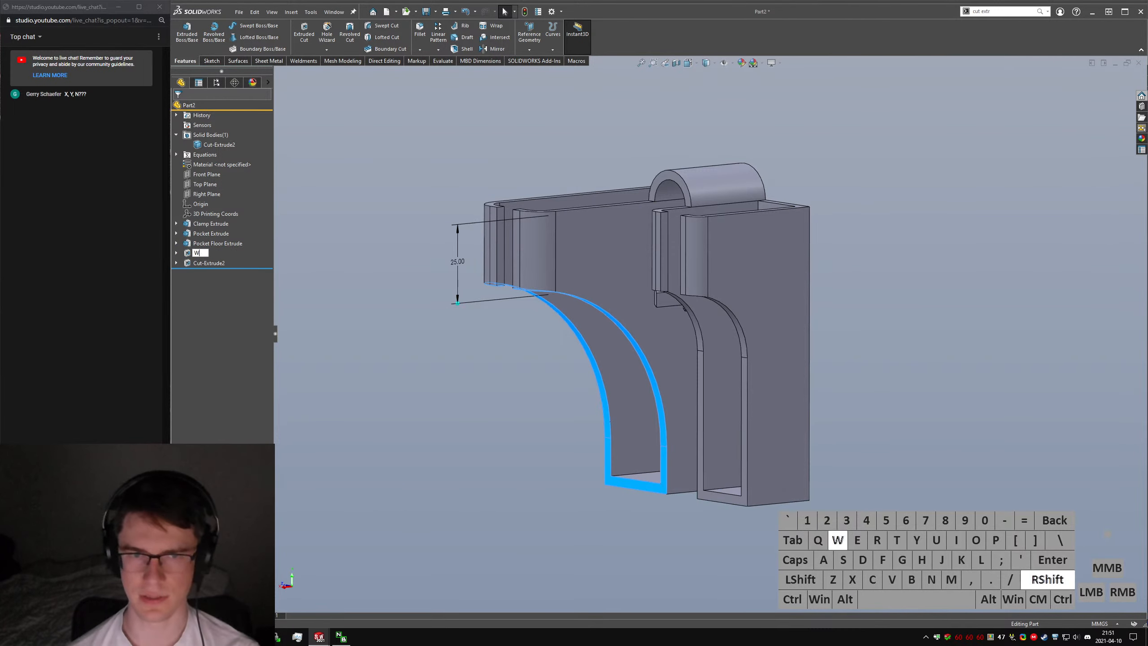
pyautogui.press('BackSpace')
pyautogui.press('BackSpace')
pyautogui.press('BackSpace')
pyautogui.press('BackSpace')
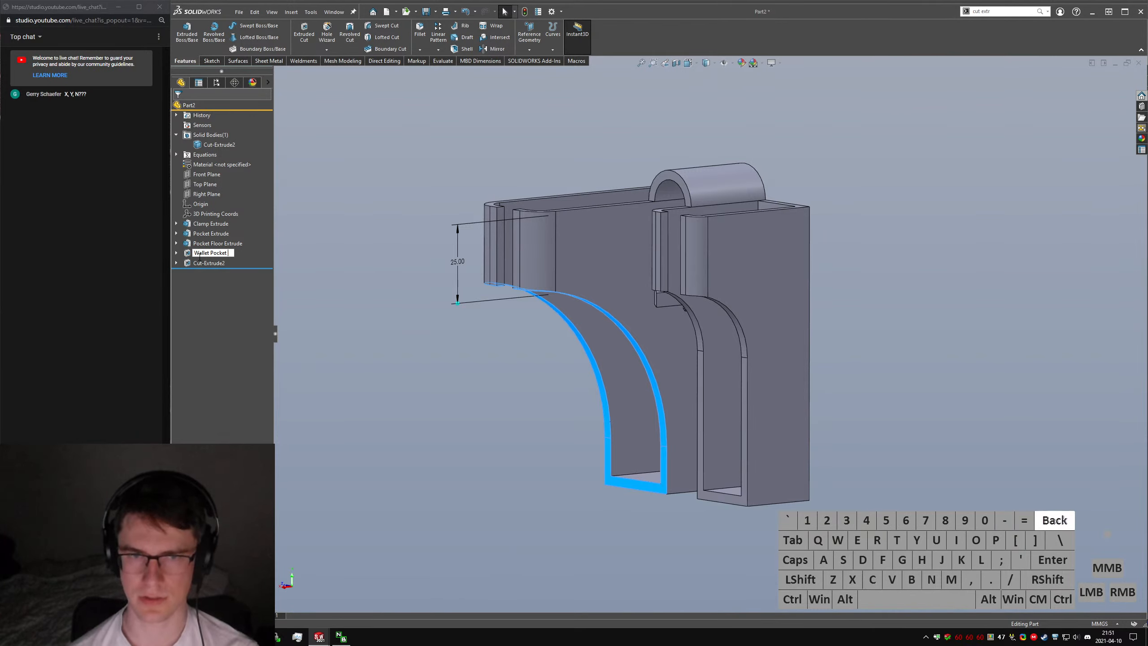
pyautogui.write('C')
pyautogui.press('BackSpace')
pyautogui.write('O')
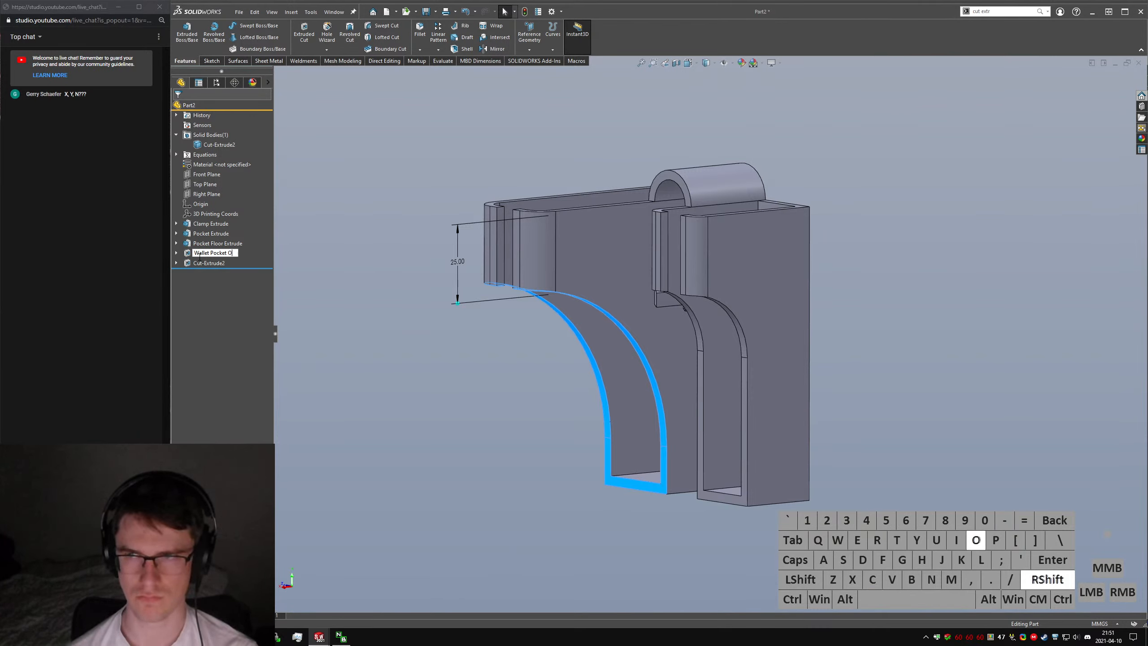
pyautogui.press('BackSpace')
pyautogui.write('Cutout')
pyautogui.press('Return')
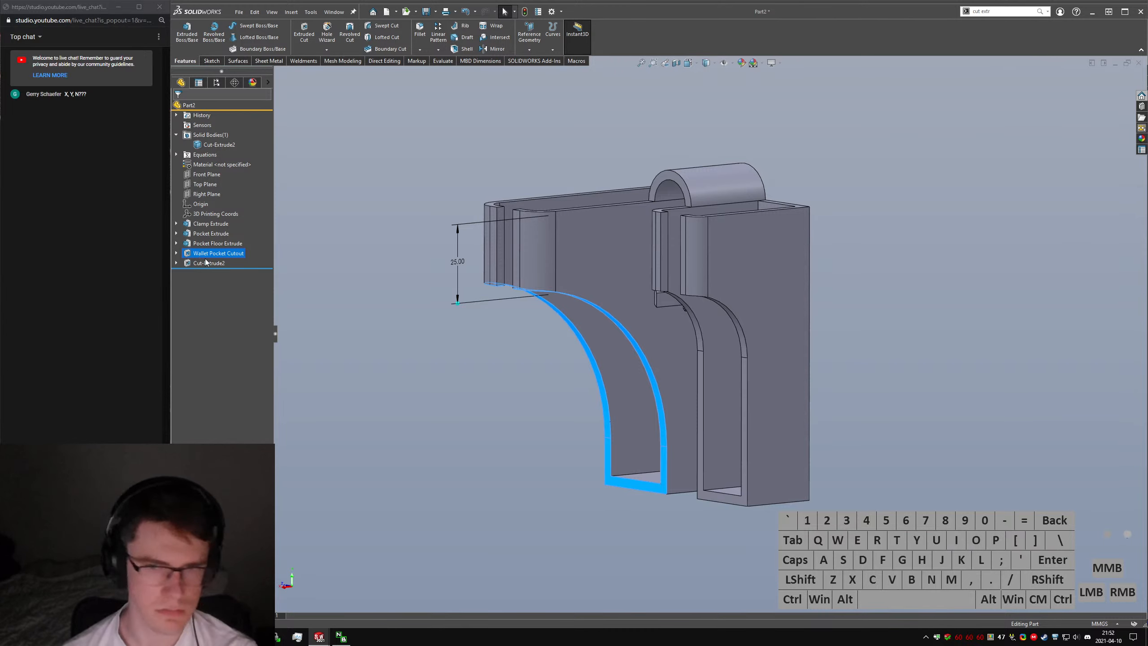
# Rename the second cut extrude, which opens the smaller channel, as Leatherman Pocket Cutout and clear the selection.
pyautogui.click(197, 263)
pyautogui.click(197, 263)
pyautogui.write('LEatherm')
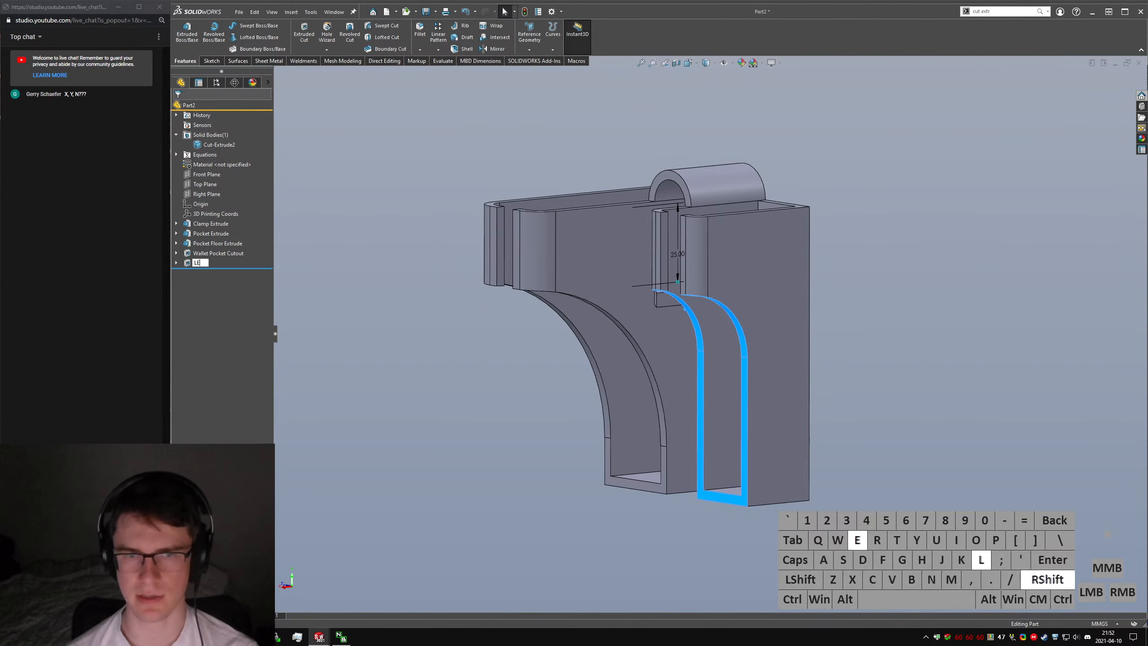
pyautogui.press('BackSpace')
pyautogui.press('BackSpace')
pyautogui.press('BackSpace')
pyautogui.press('BackSpace')
pyautogui.write('atherman Pocjke')
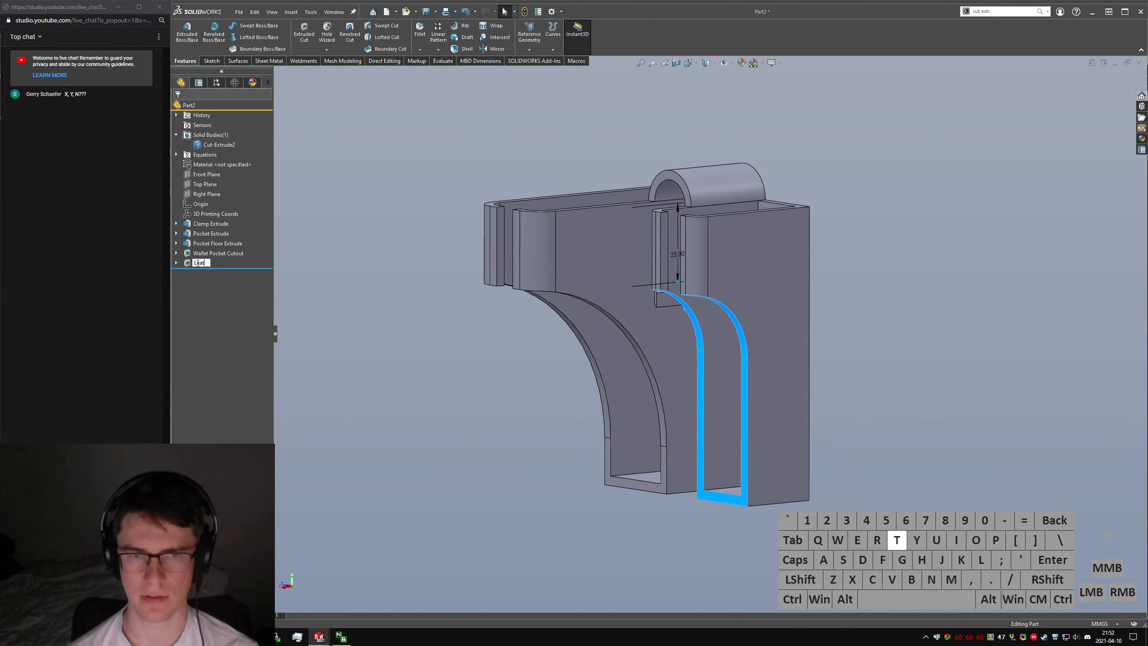
pyautogui.press('BackSpace')
pyautogui.press('BackSpace')
pyautogui.press('BackSpace')
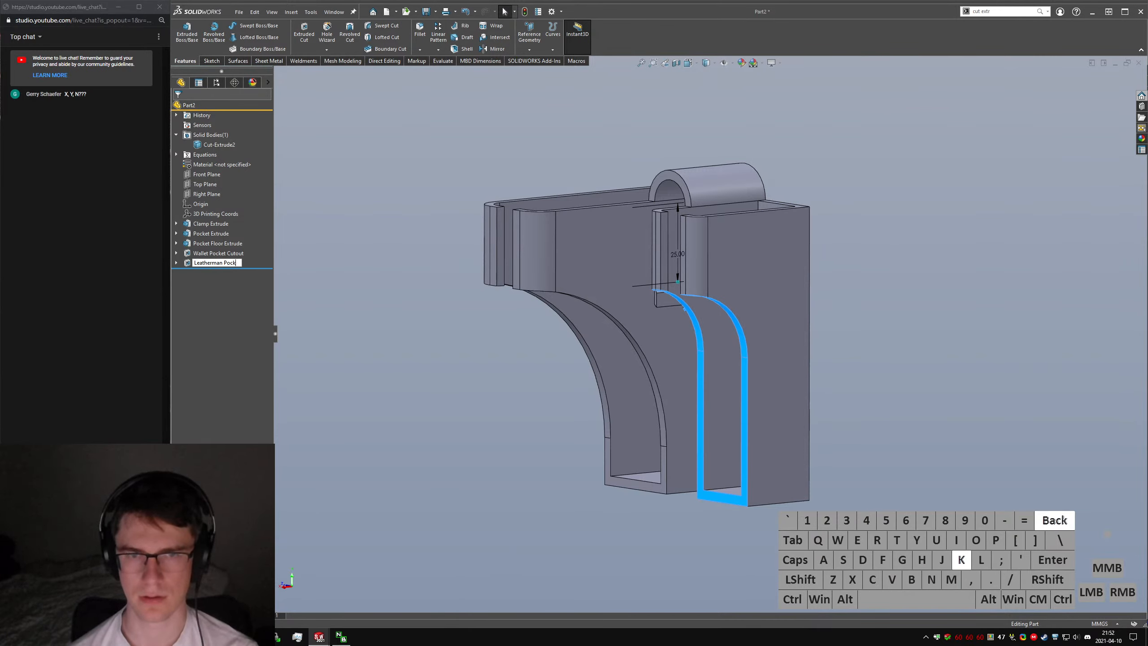
pyautogui.write('ket Cutout')
pyautogui.press('Return')
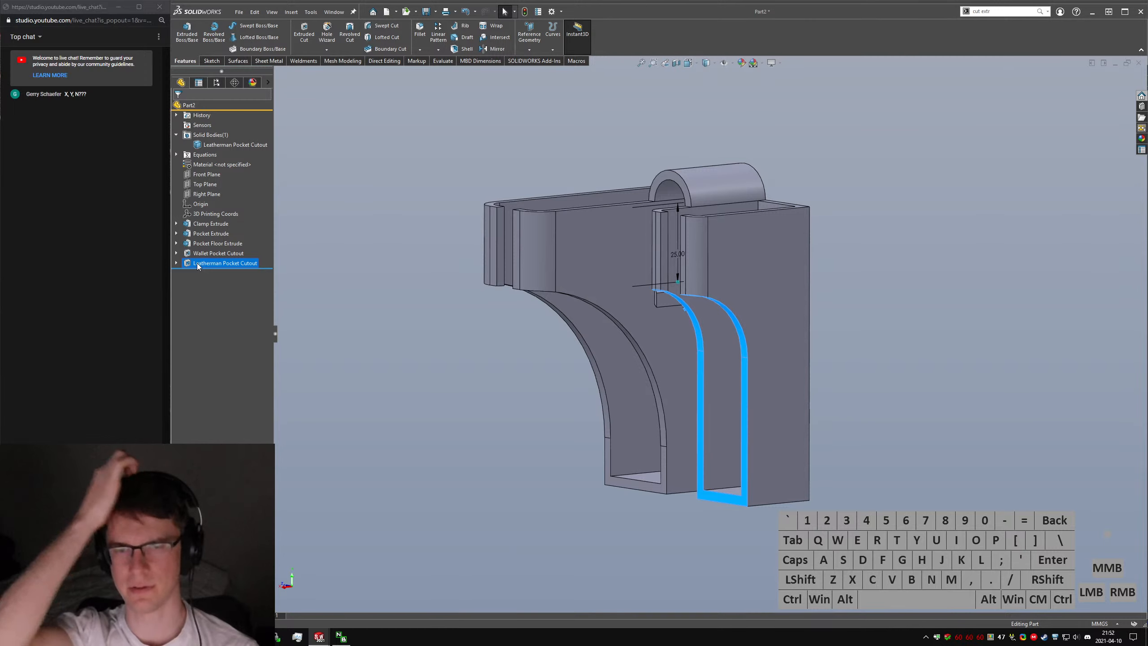
pyautogui.click(632, 501)
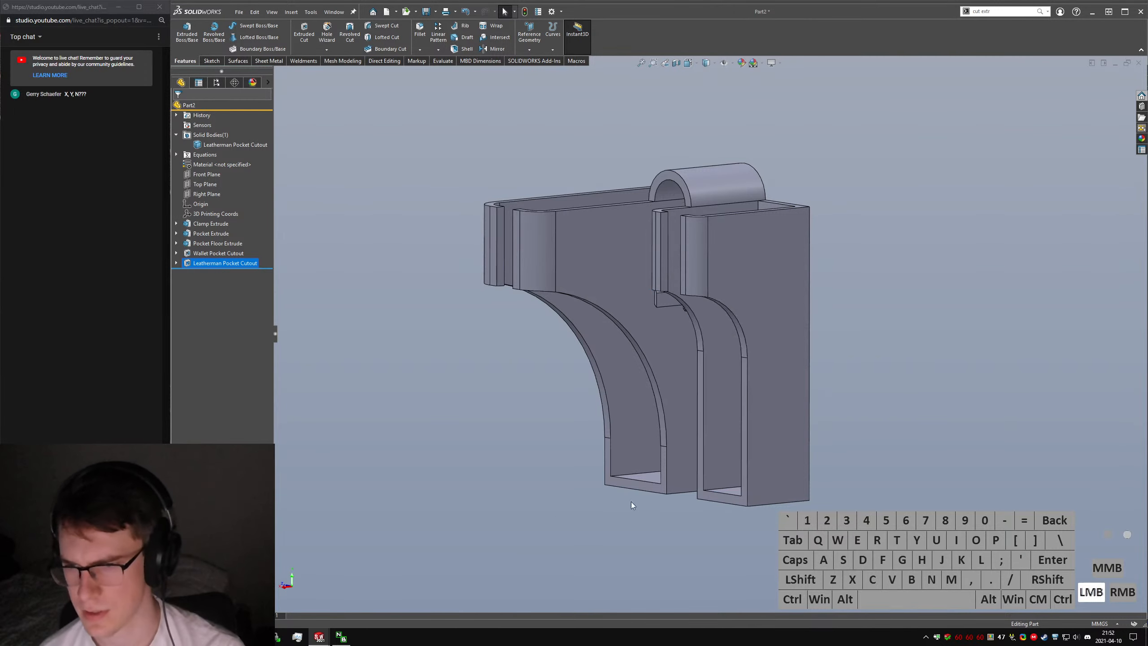
# Examine the part from several sides, including both channel openings, the lower cutouts and the arched clamp between the channels.
pyautogui.moveTo(631, 502); pyautogui.dragTo(708, 399, button='middle')
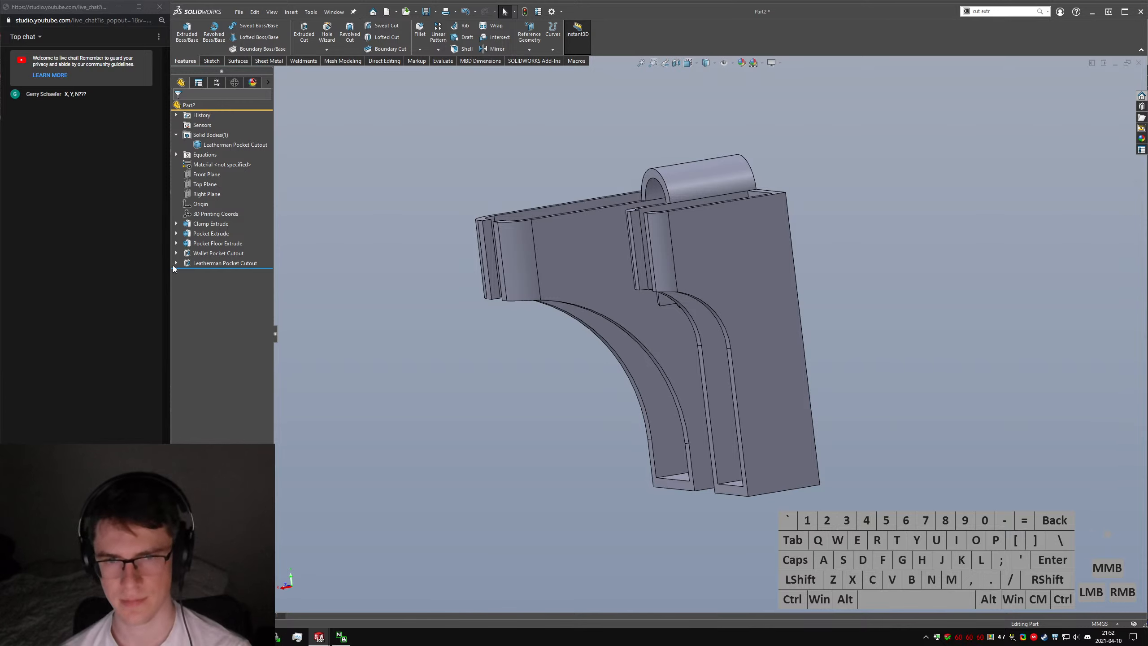
pyautogui.moveTo(754, 366); pyautogui.dragTo(754, 300, button='middle')
pyautogui.scroll(-3, 714, 302)
pyautogui.moveTo(709, 303); pyautogui.dragTo(664, 434, button='middle')
pyautogui.scroll(3, 669, 426)
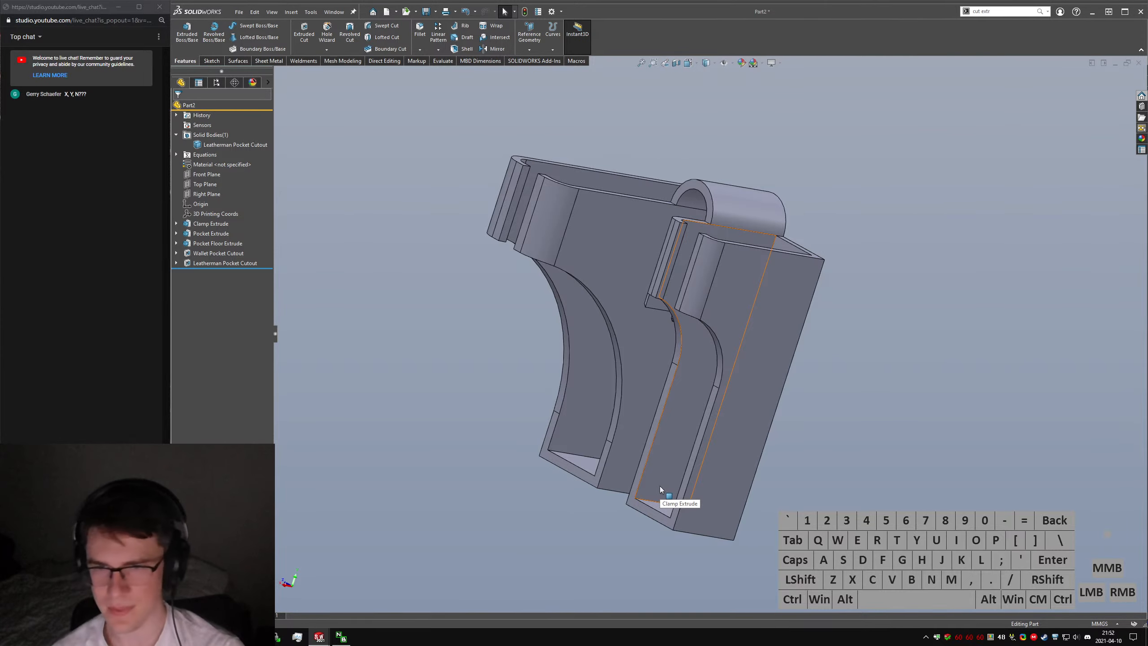
pyautogui.moveTo(660, 487); pyautogui.dragTo(544, 384, button='middle')
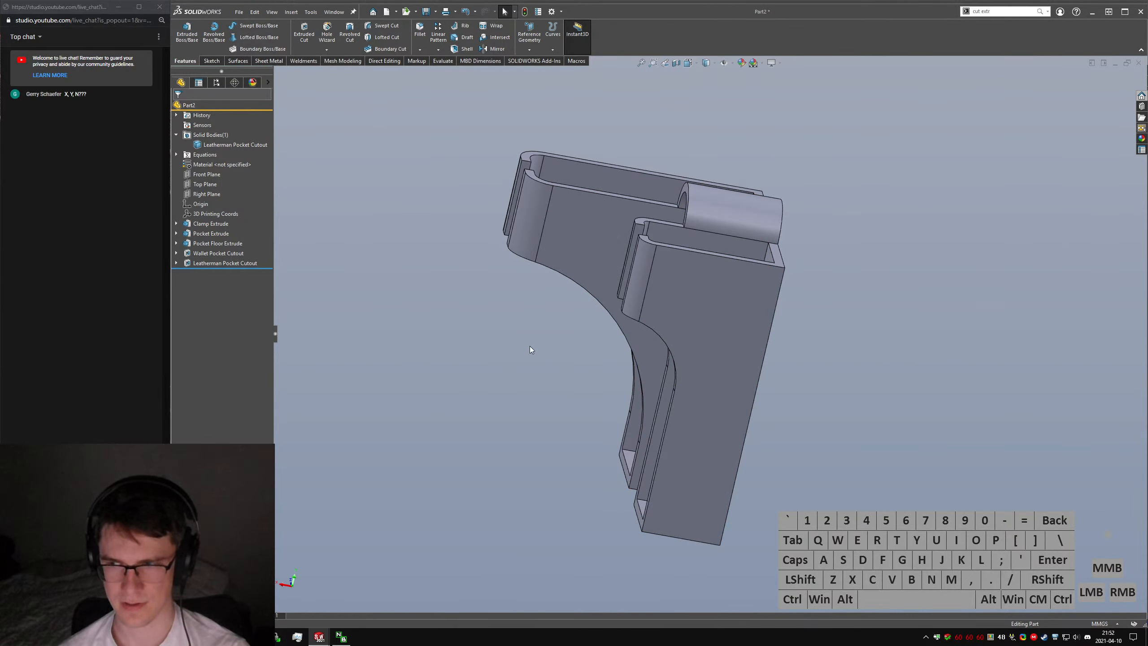
pyautogui.moveTo(532, 352); pyautogui.dragTo(528, 380, button='middle')
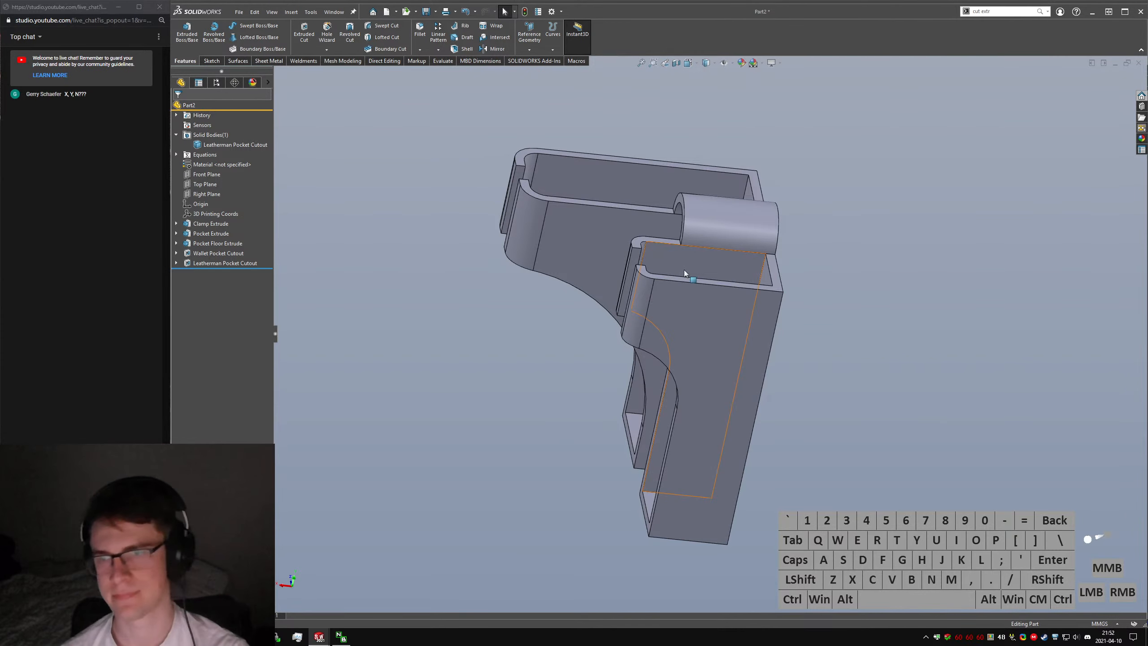
pyautogui.moveTo(683, 269); pyautogui.dragTo(574, 169, button='middle')
pyautogui.scroll(-4, 722, 195)
pyautogui.scroll(-2, 692, 204)
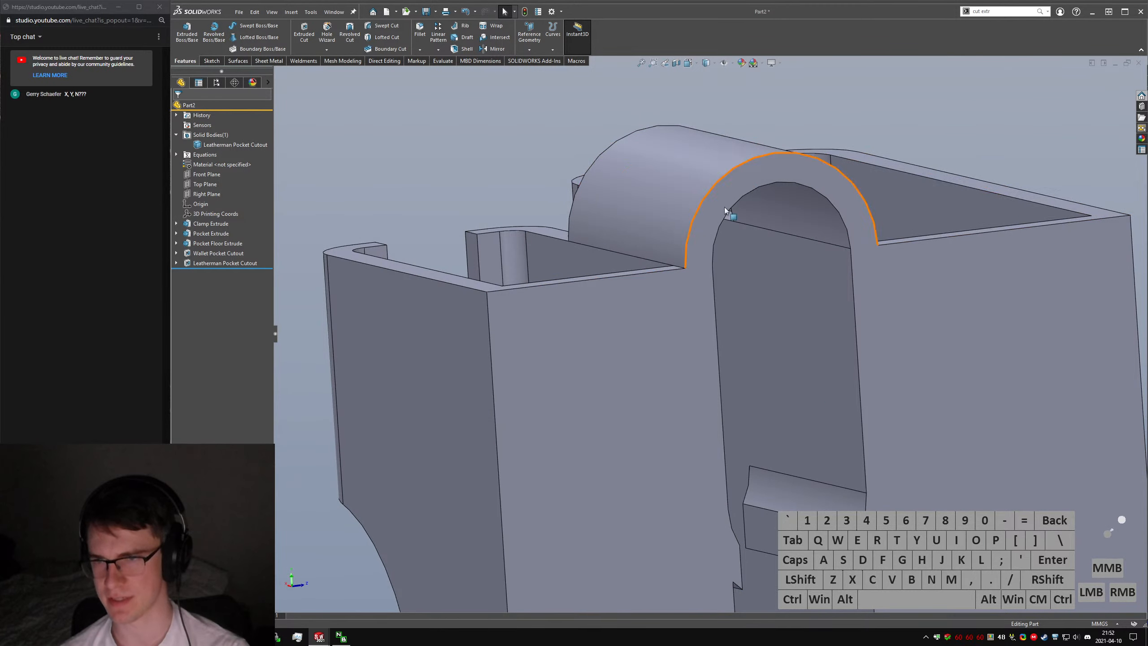
pyautogui.moveTo(1013, 199); pyautogui.dragTo(791, 208, button='middle')
pyautogui.scroll(5, 911, 374)
pyautogui.moveTo(912, 374); pyautogui.dragTo(771, 344, button='middle')
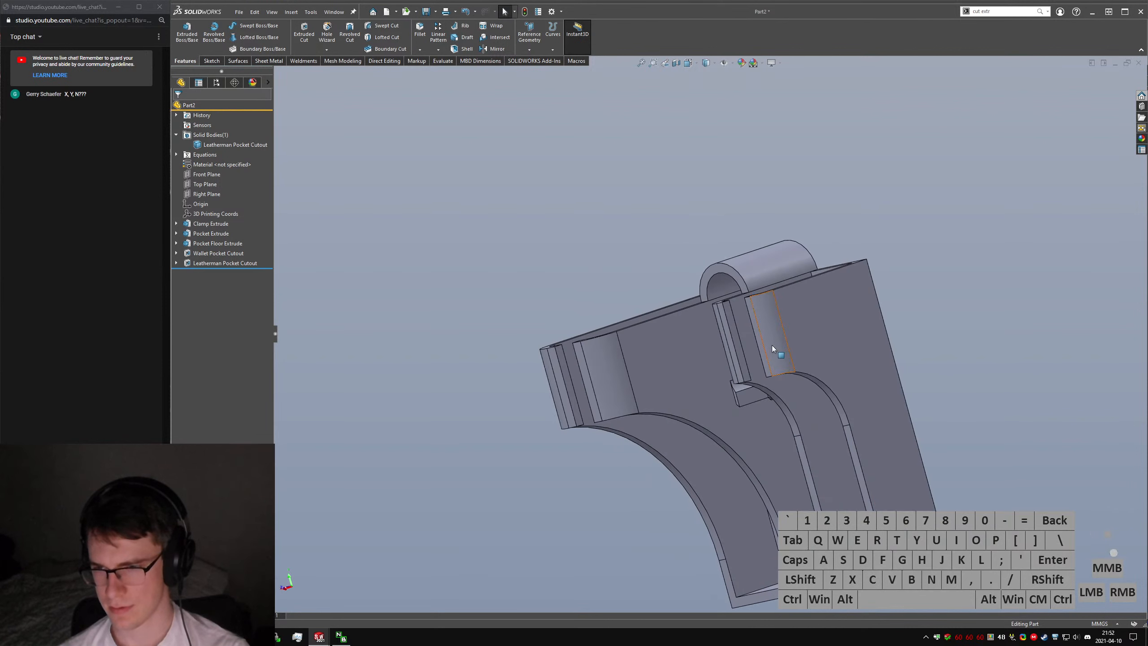
pyautogui.click(801, 444)
pyautogui.click(924, 348)
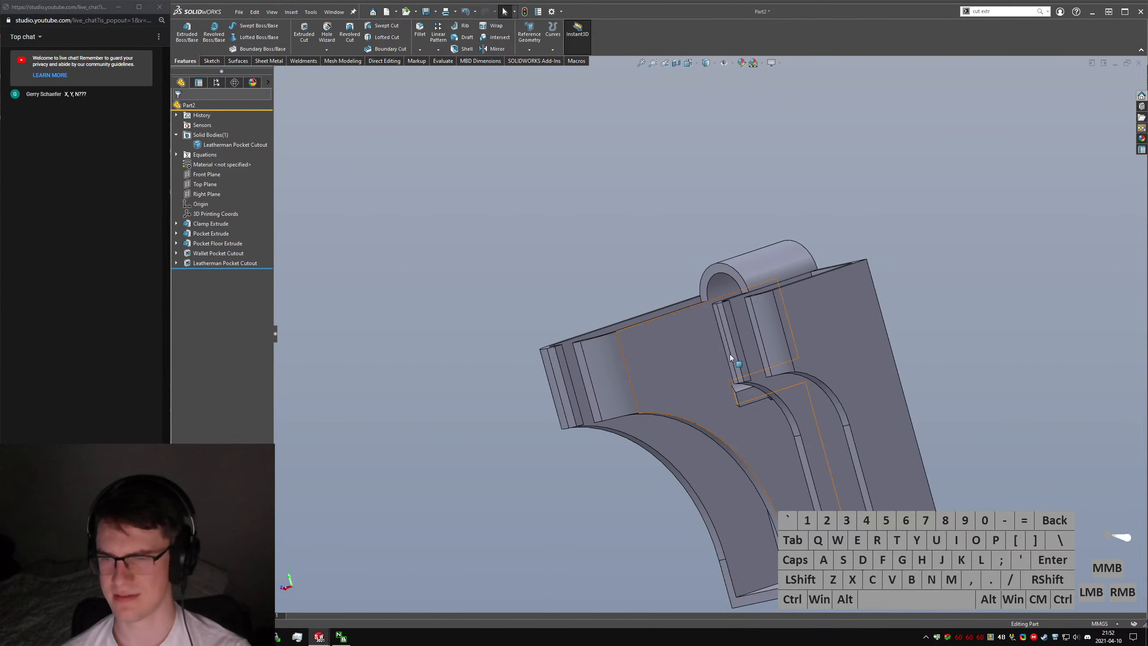
pyautogui.moveTo(731, 354); pyautogui.dragTo(583, 210, button='middle')
# Check the part's mass properties and close the report.
pyautogui.click(448, 63)
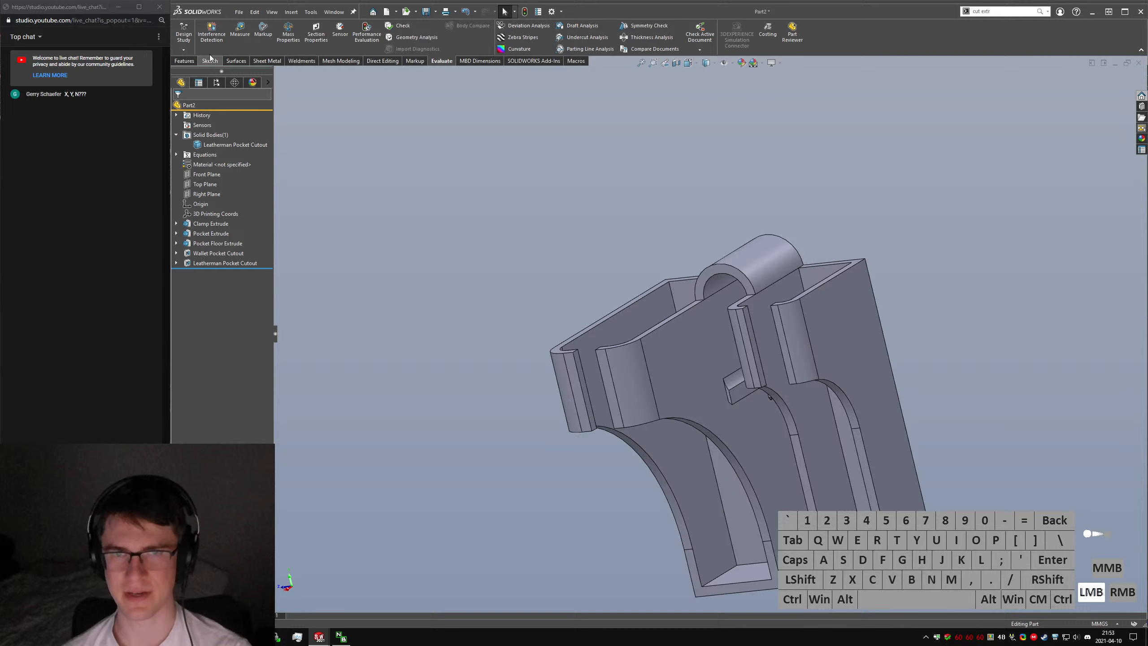
pyautogui.click(289, 36)
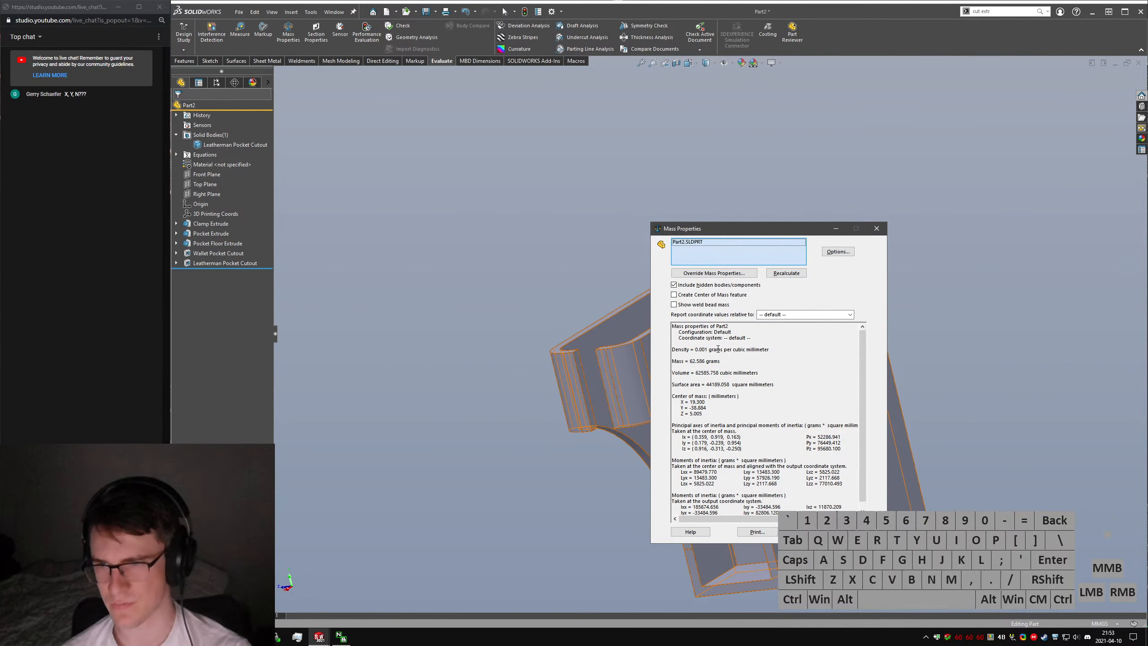
pyautogui.click(877, 228)
# Open the part's material for editing, search the library for PLA, and review the properties of Custom Plastic under Custom Materials.
pyautogui.rightClick(209, 161)
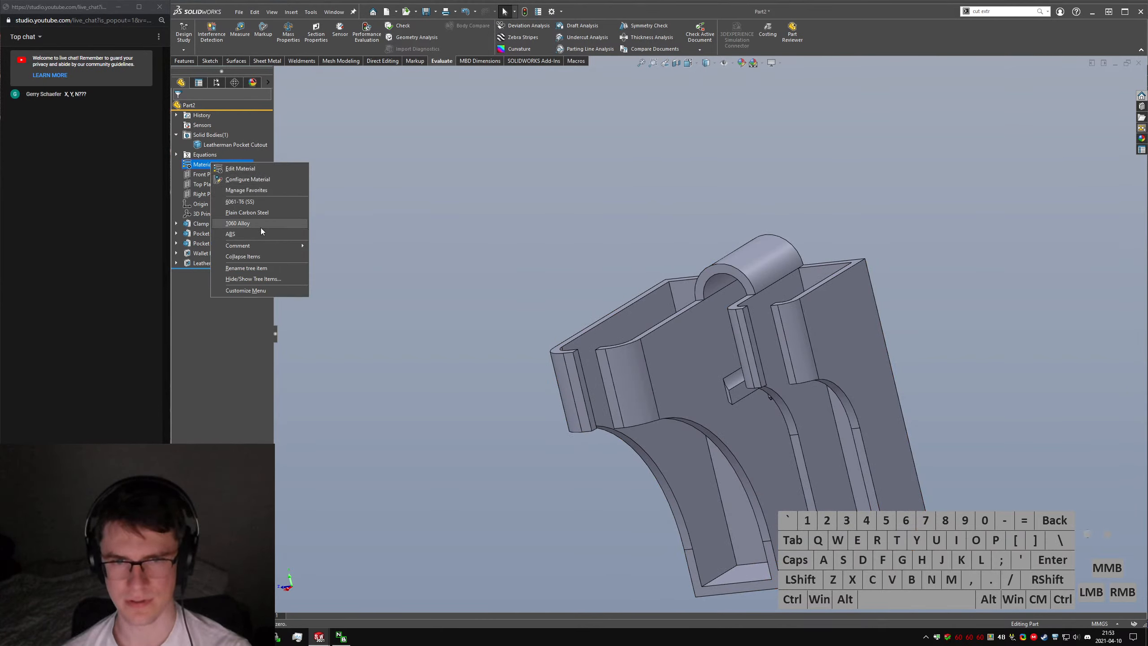
pyautogui.click(247, 171)
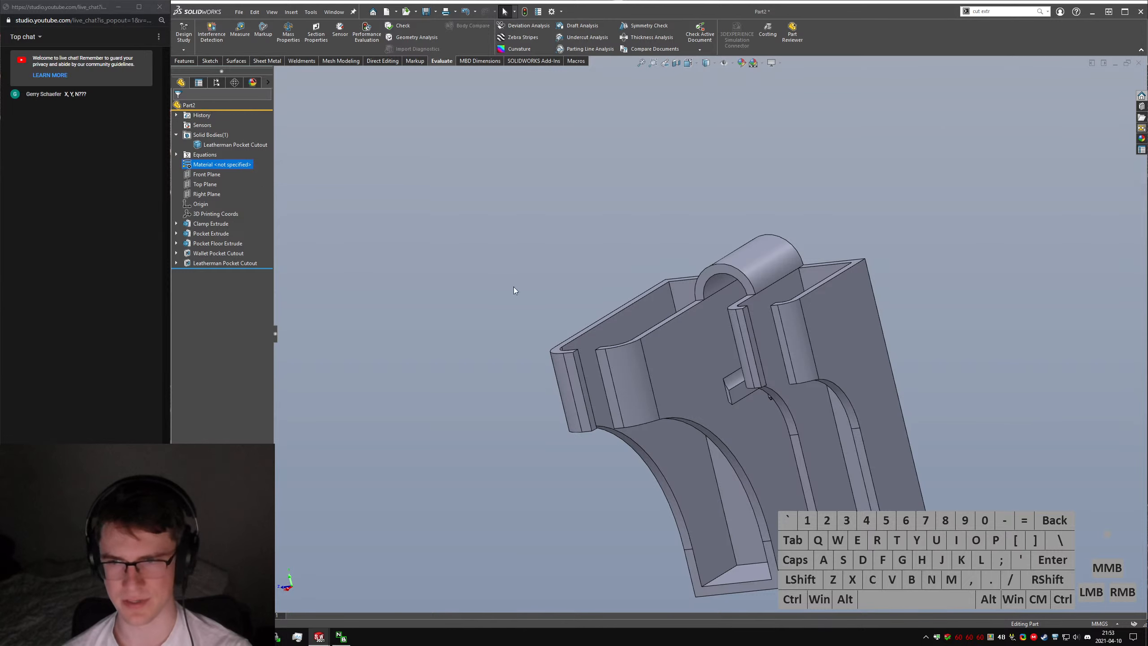
pyautogui.click(537, 204)
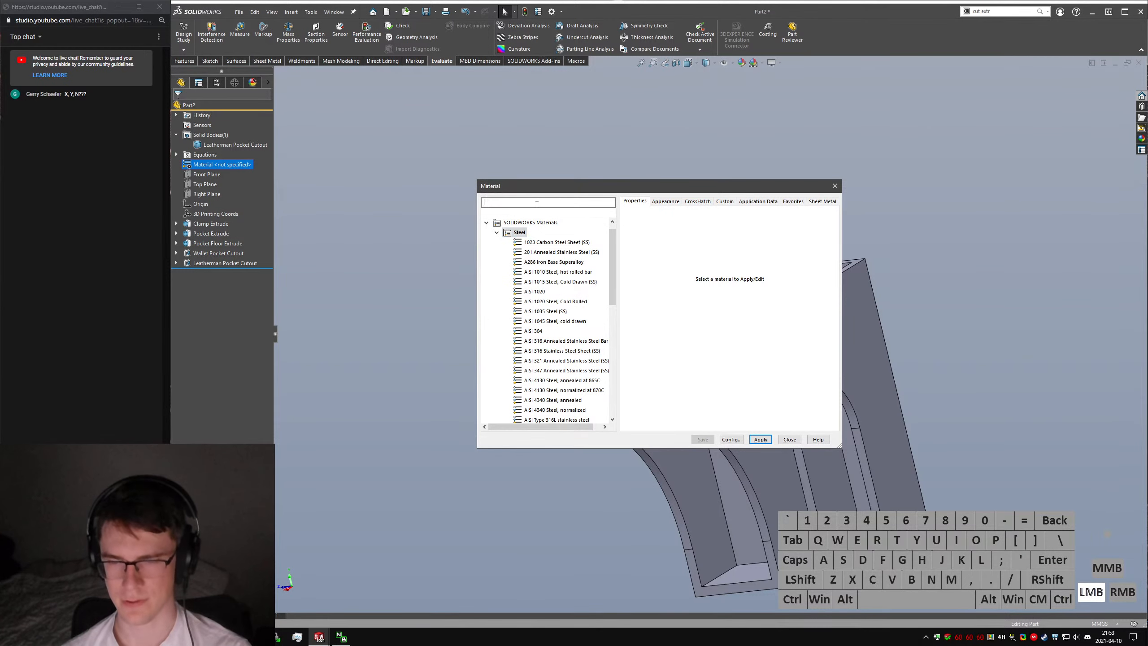
pyautogui.write('PLA')
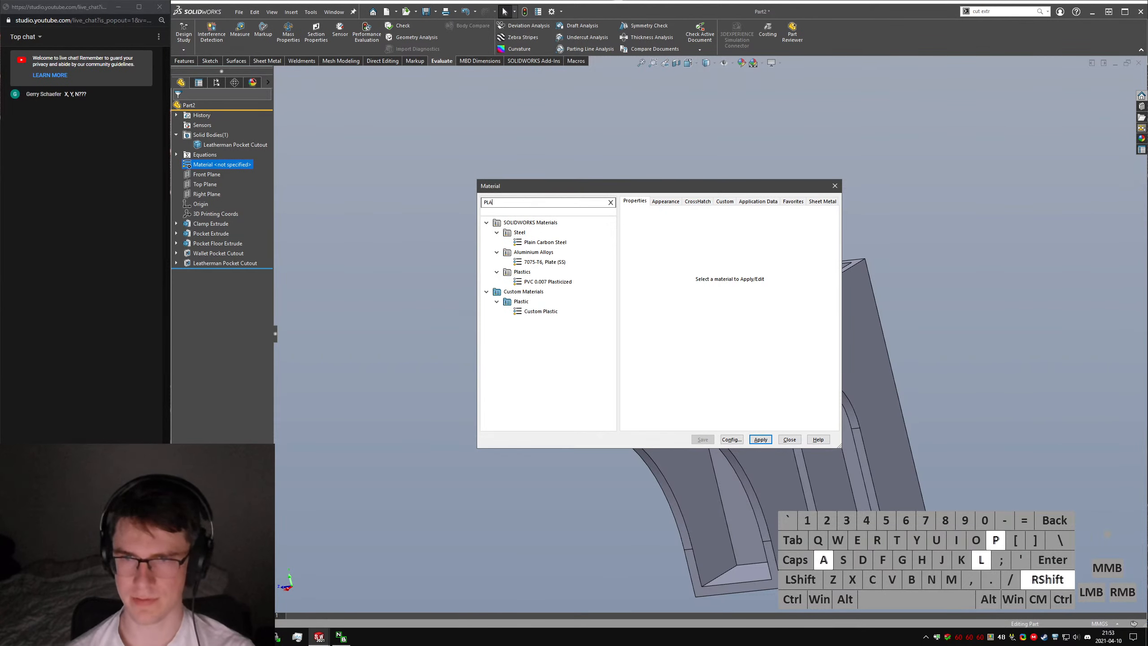
pyautogui.click(548, 308)
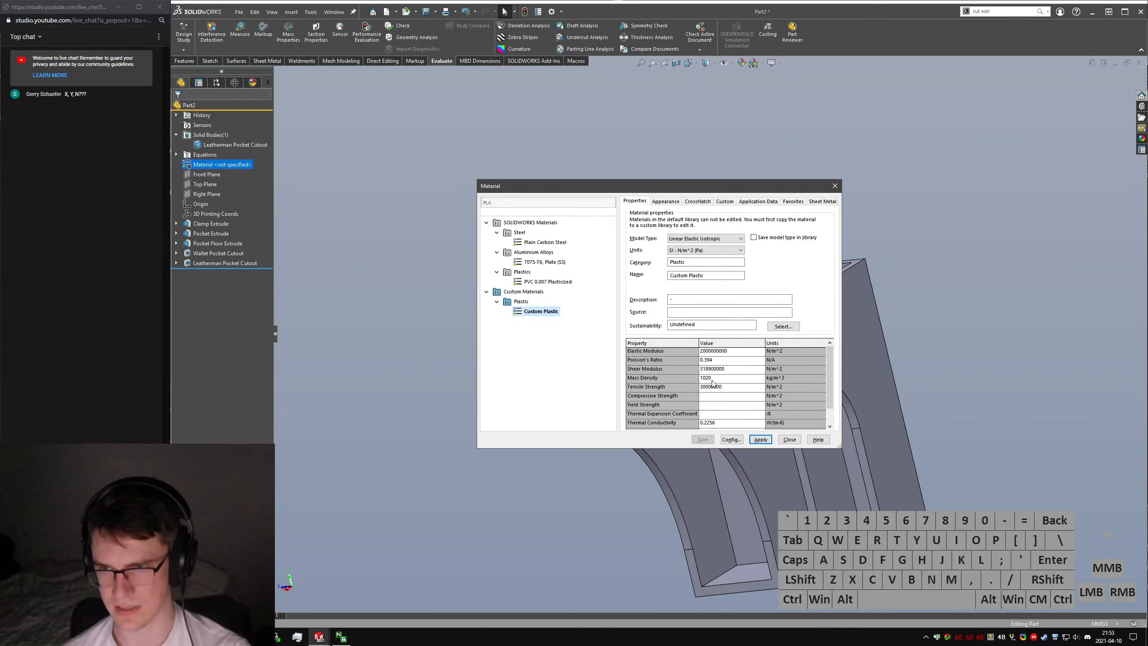
pyautogui.click(507, 303)
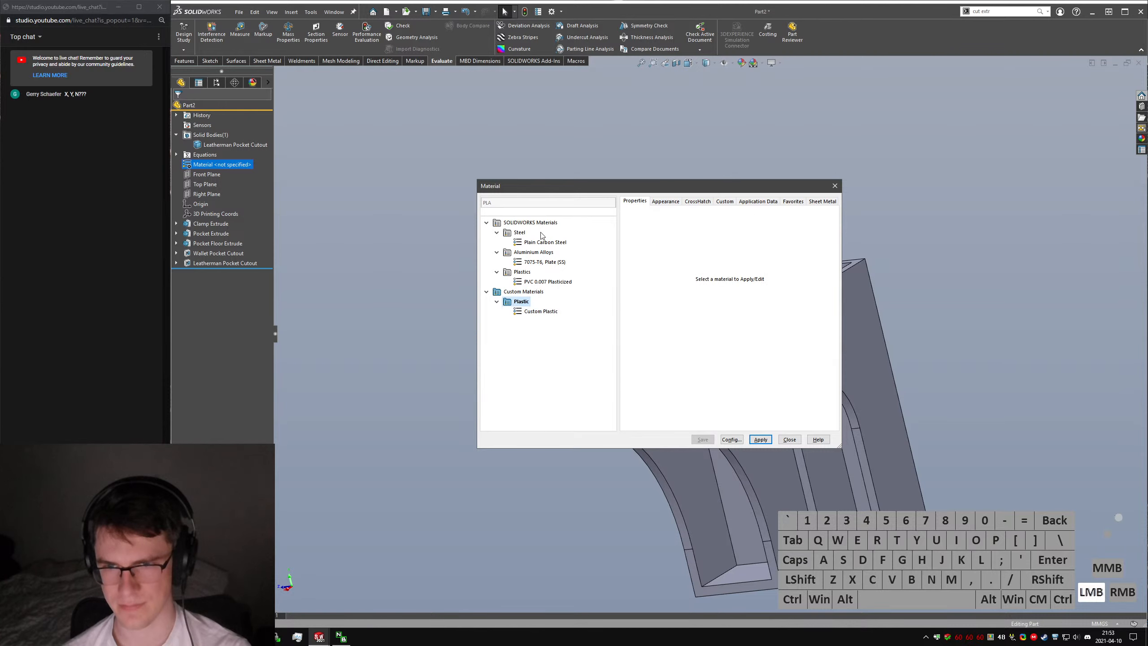
pyautogui.click(540, 204)
pyautogui.press('BackSpace')
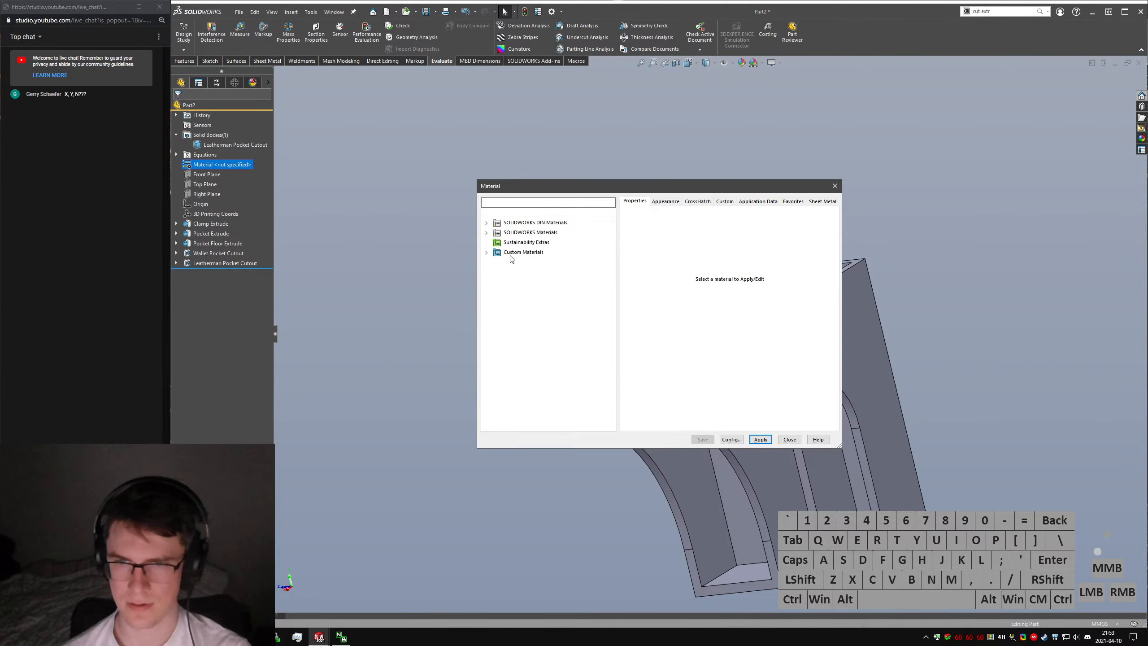
pyautogui.click(487, 252)
pyautogui.click(496, 262)
pyautogui.click(540, 272)
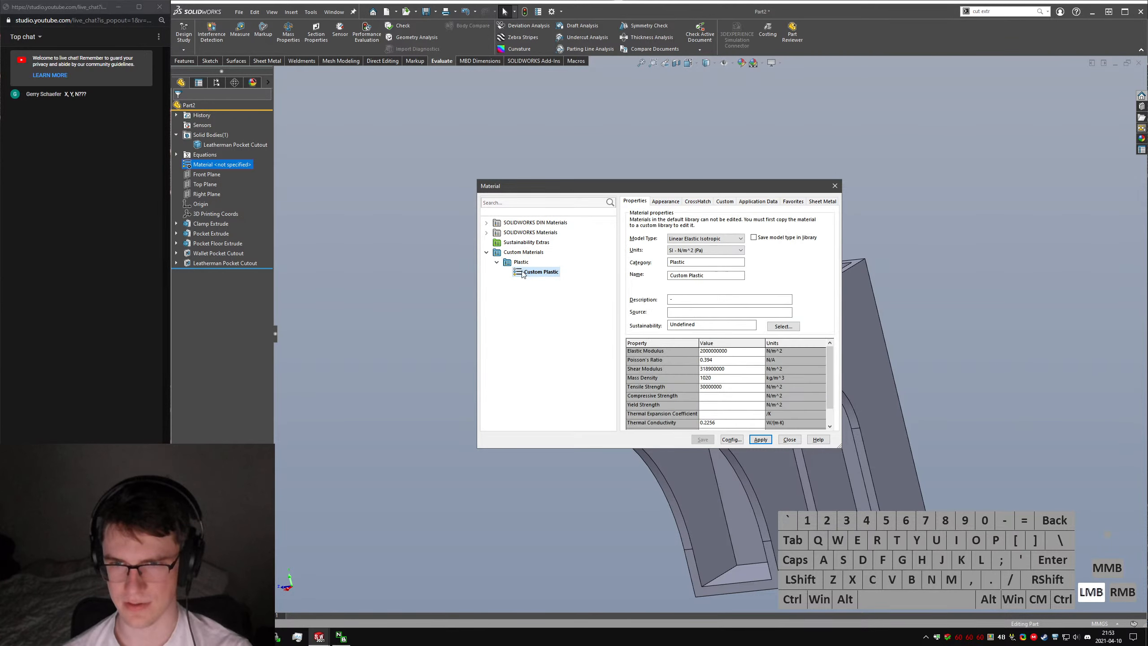
# Compare the properties of Nylon 101 and Nylon 6/10 among the plastics in SOLIDWORKS Materials.
pyautogui.click(497, 261)
pyautogui.click(486, 252)
pyautogui.click(487, 232)
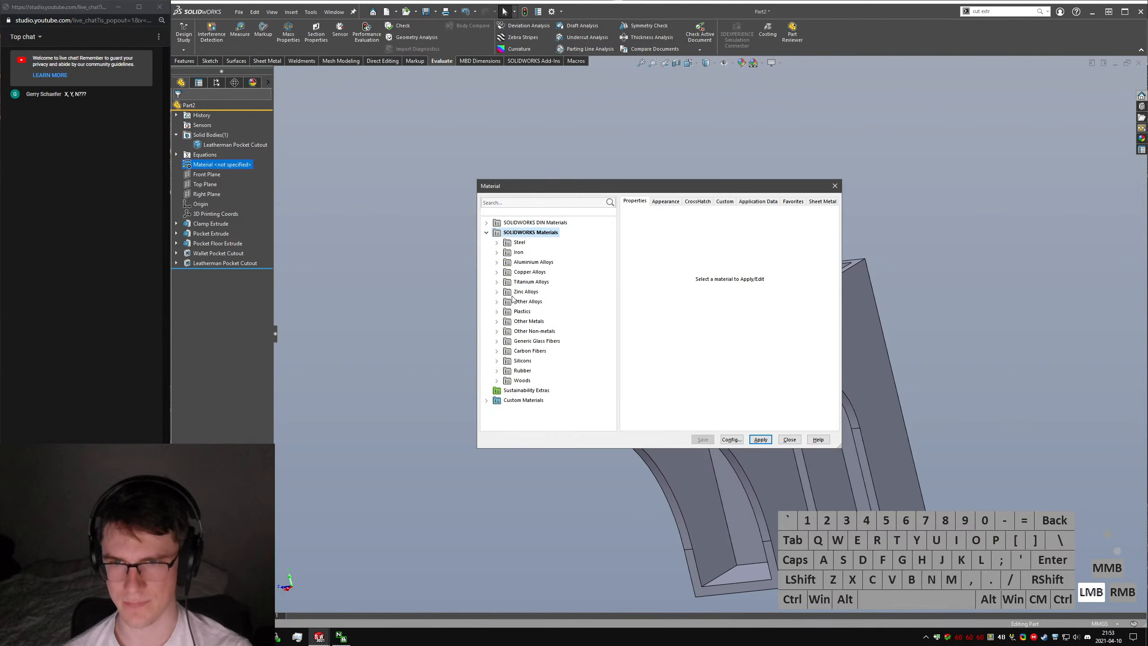
pyautogui.click(497, 311)
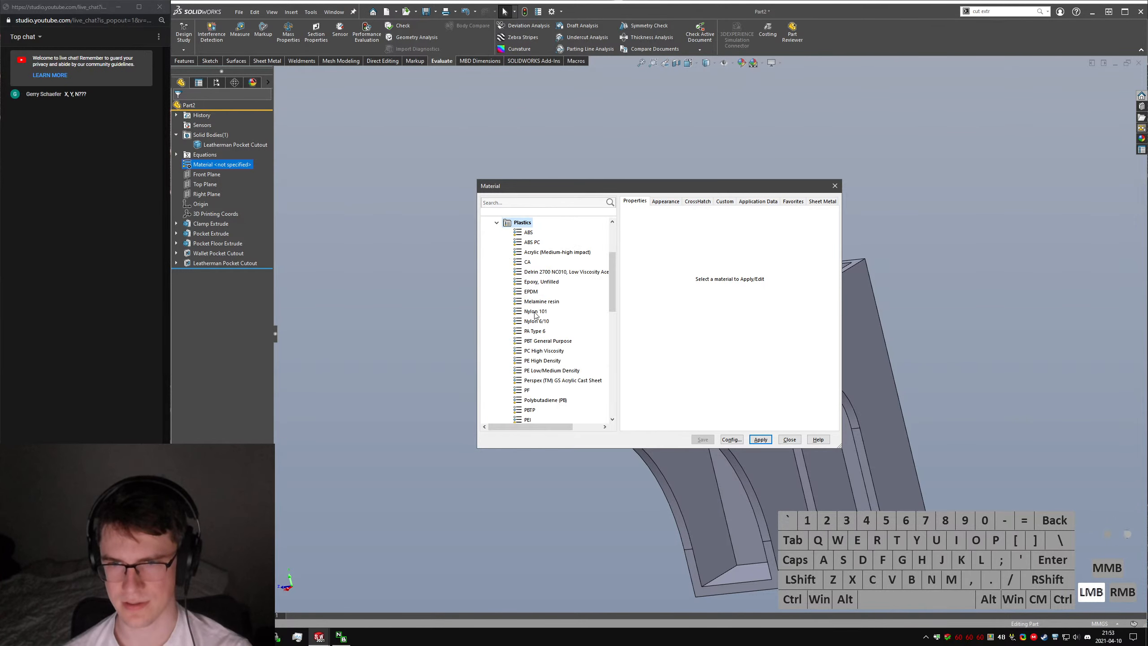
pyautogui.click(535, 311)
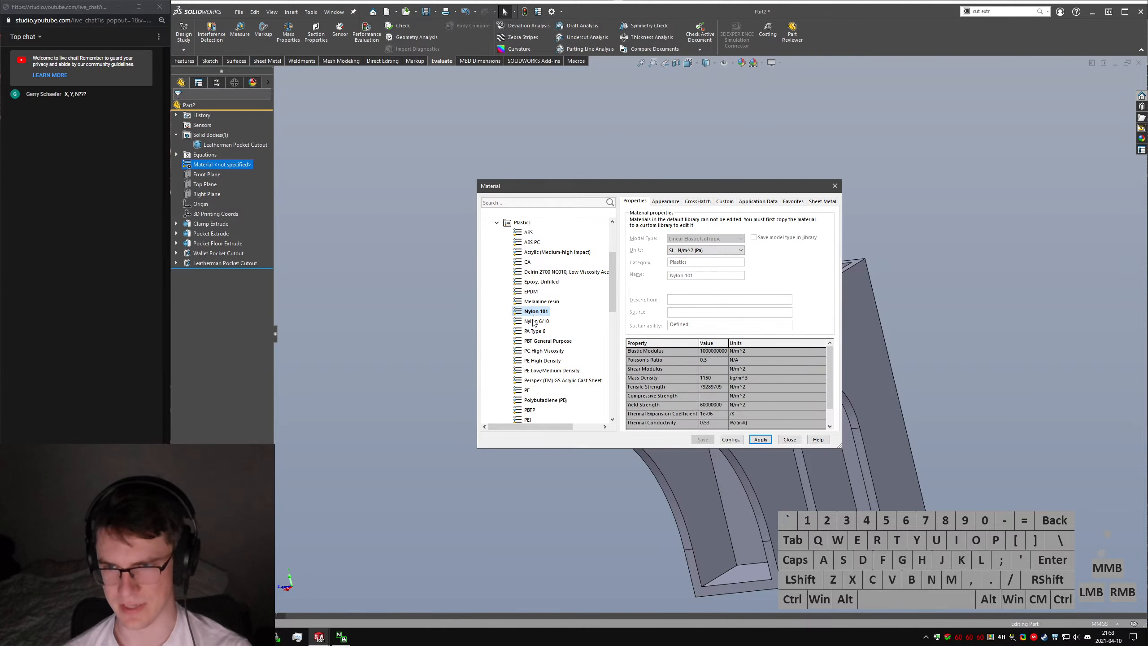
pyautogui.click(535, 321)
pyautogui.click(534, 312)
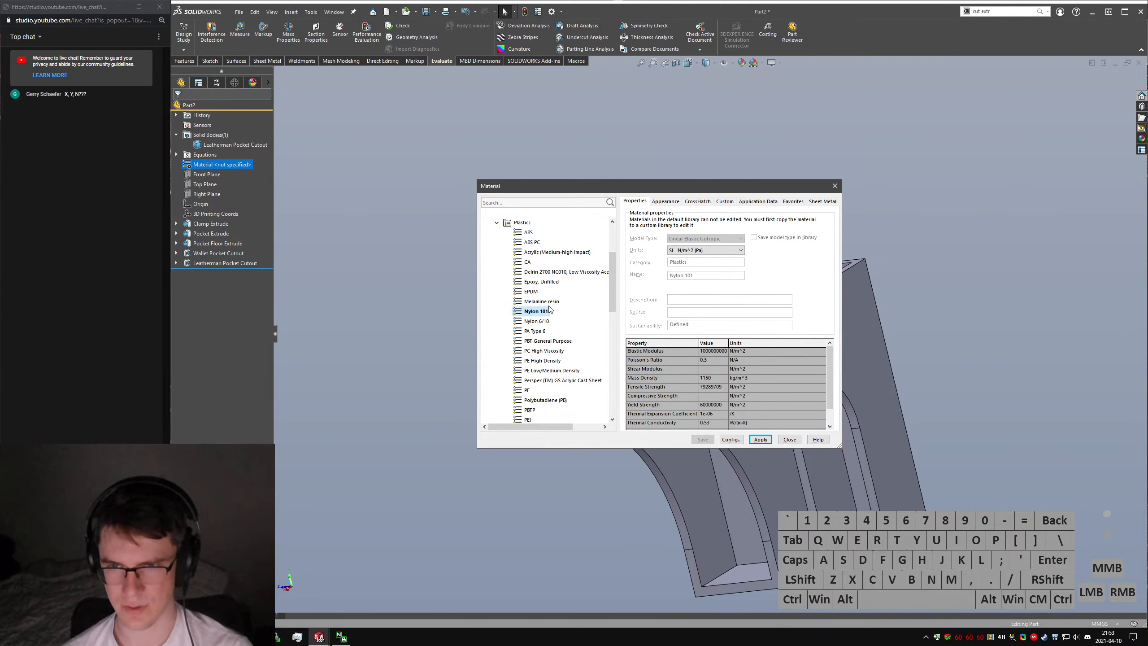
# Compare PET and PMMA among the plastics, assign PMMA to the part, and close the material library.
pyautogui.scroll(-2, 551, 309)
pyautogui.scroll(-3, 575, 312)
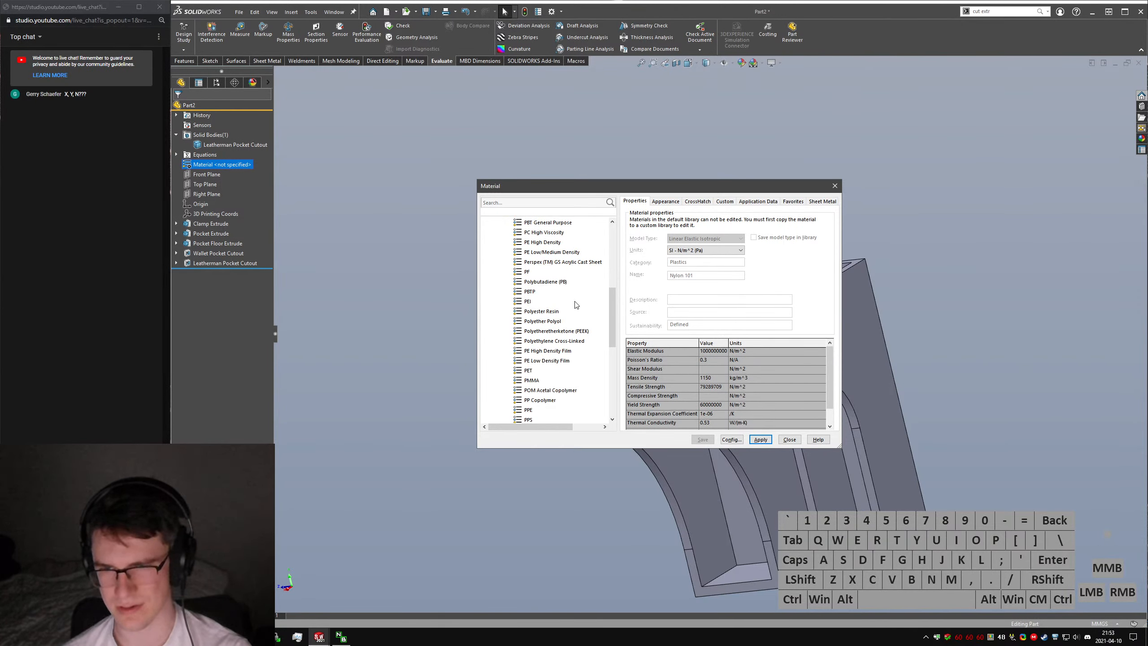
pyautogui.click(528, 352)
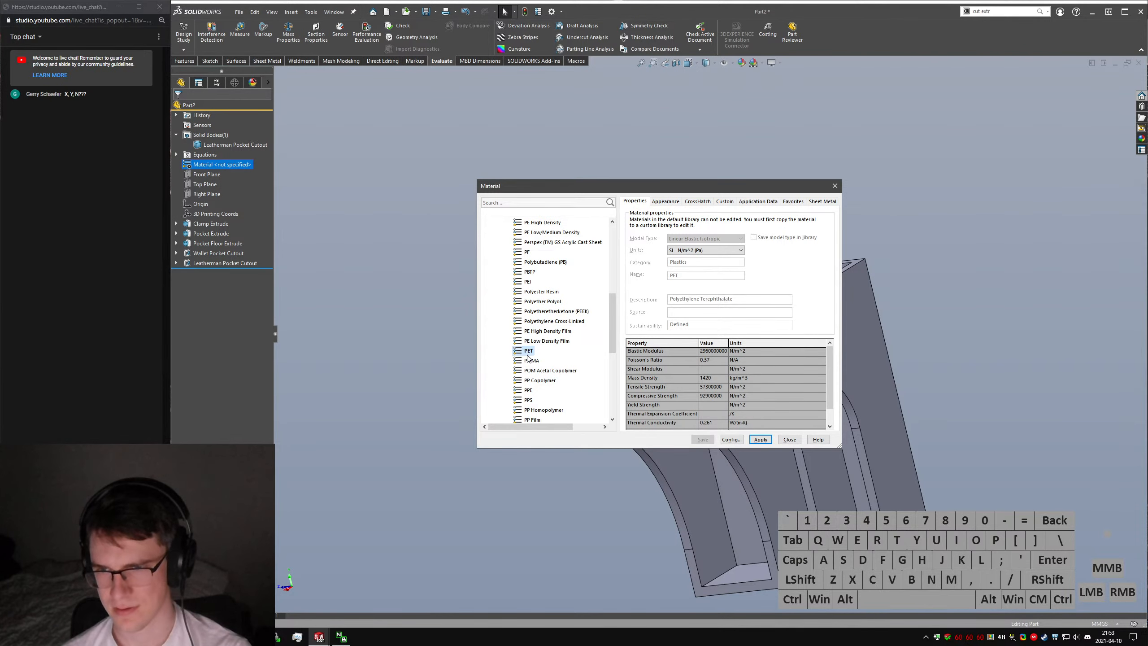
pyautogui.click(527, 361)
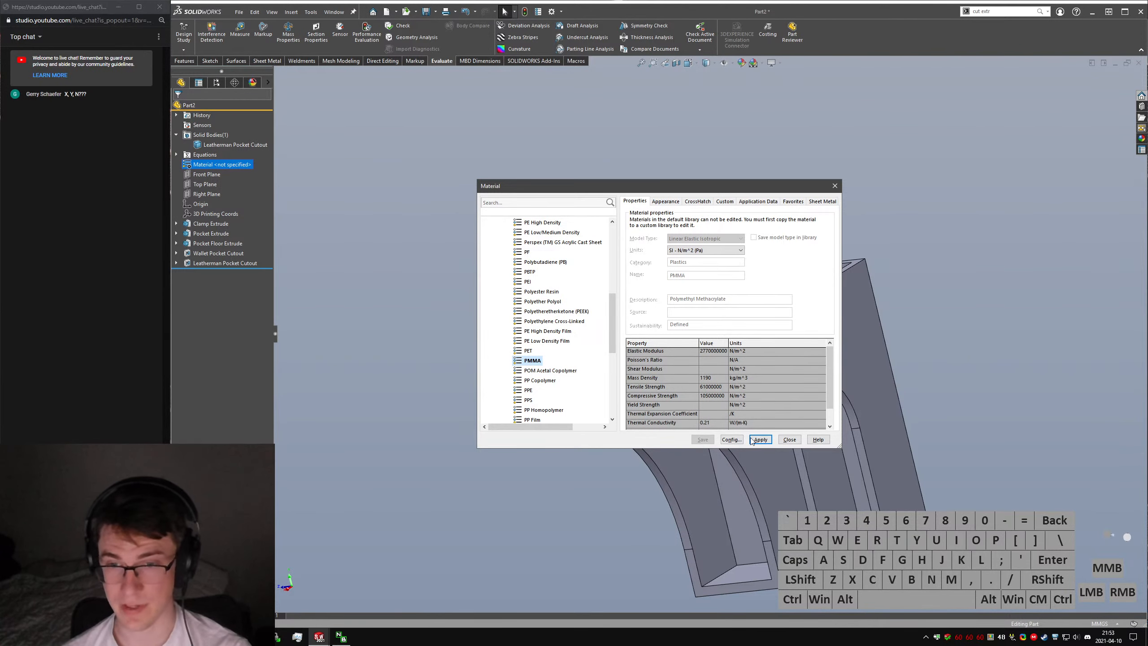
pyautogui.scroll(-2, 539, 372)
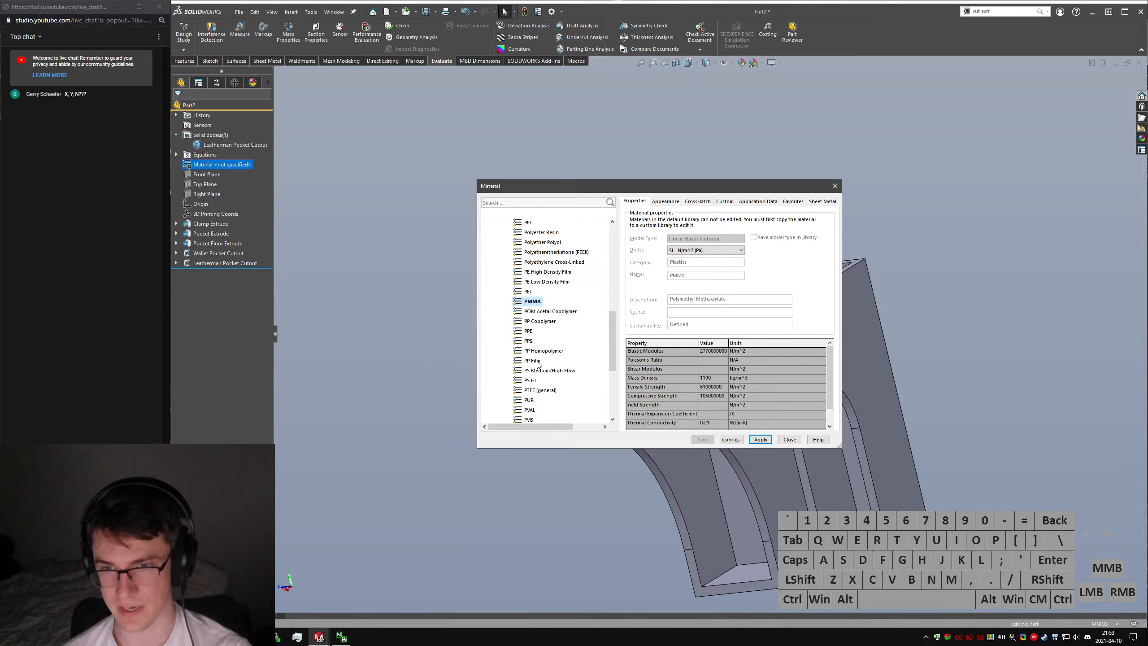
pyautogui.click(534, 360)
pyautogui.click(530, 302)
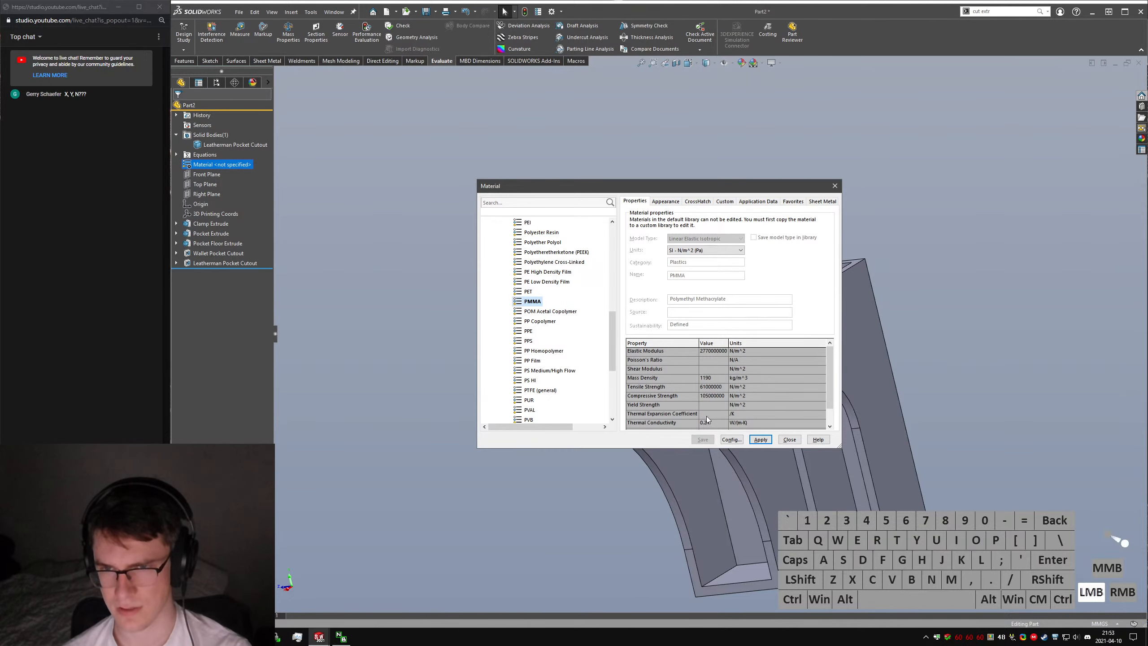
pyautogui.click(761, 440)
pyautogui.click(790, 439)
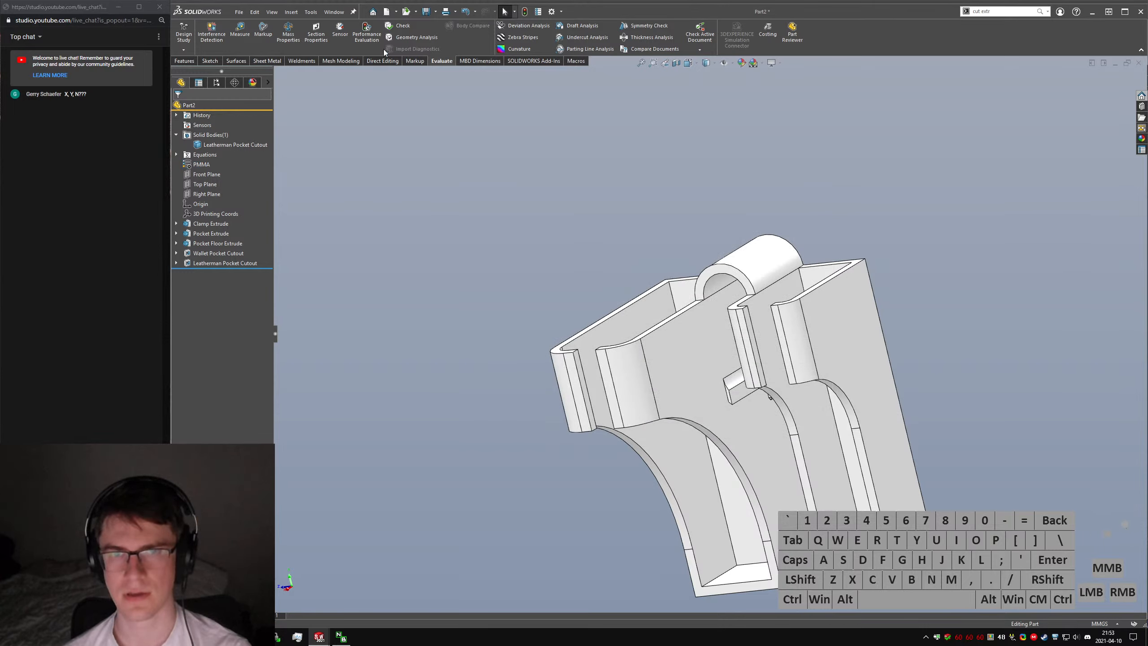
# Check the part's mass properties with PMMA assigned, close the report, and remove the material from the part.
pyautogui.click(288, 36)
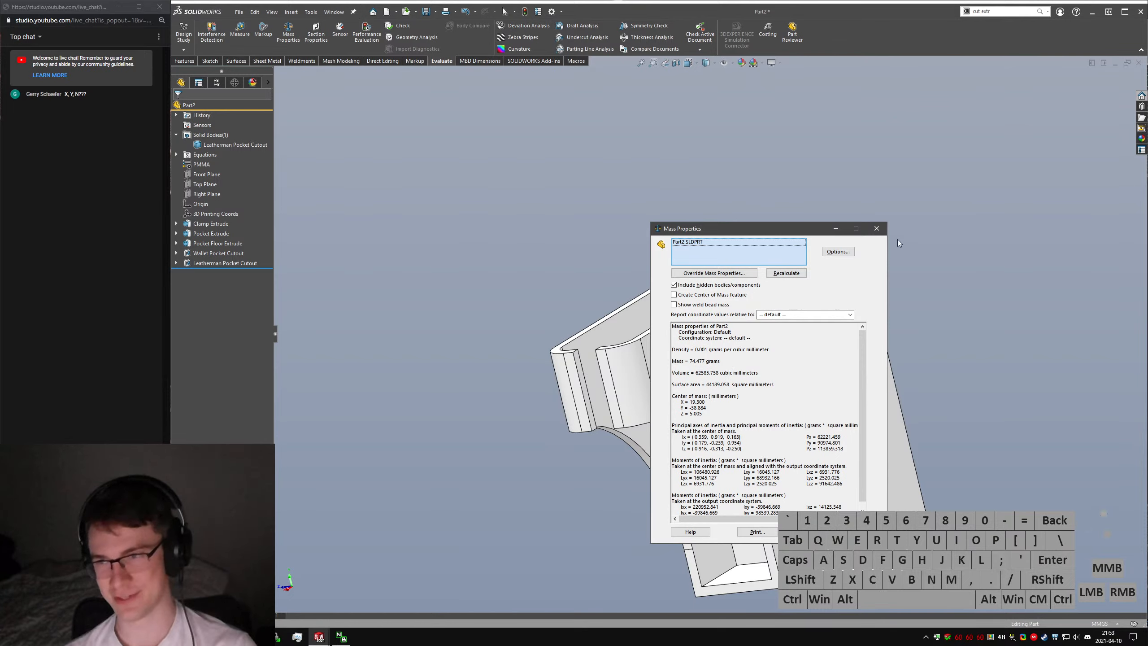
pyautogui.click(875, 229)
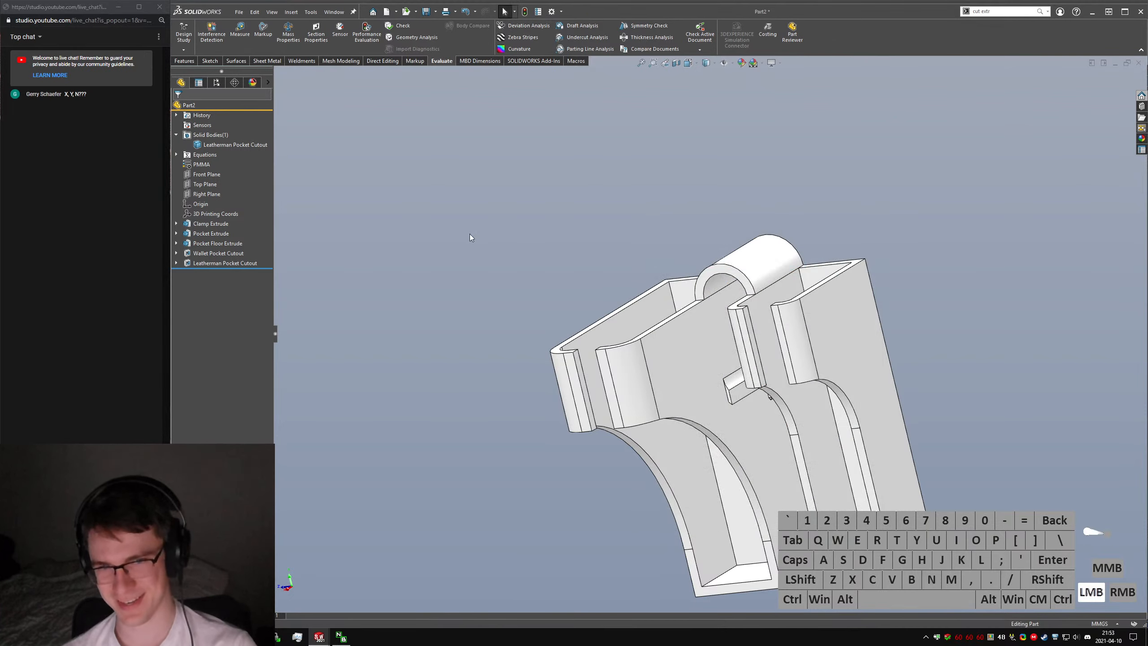
pyautogui.rightClick(190, 164)
pyautogui.click(228, 187)
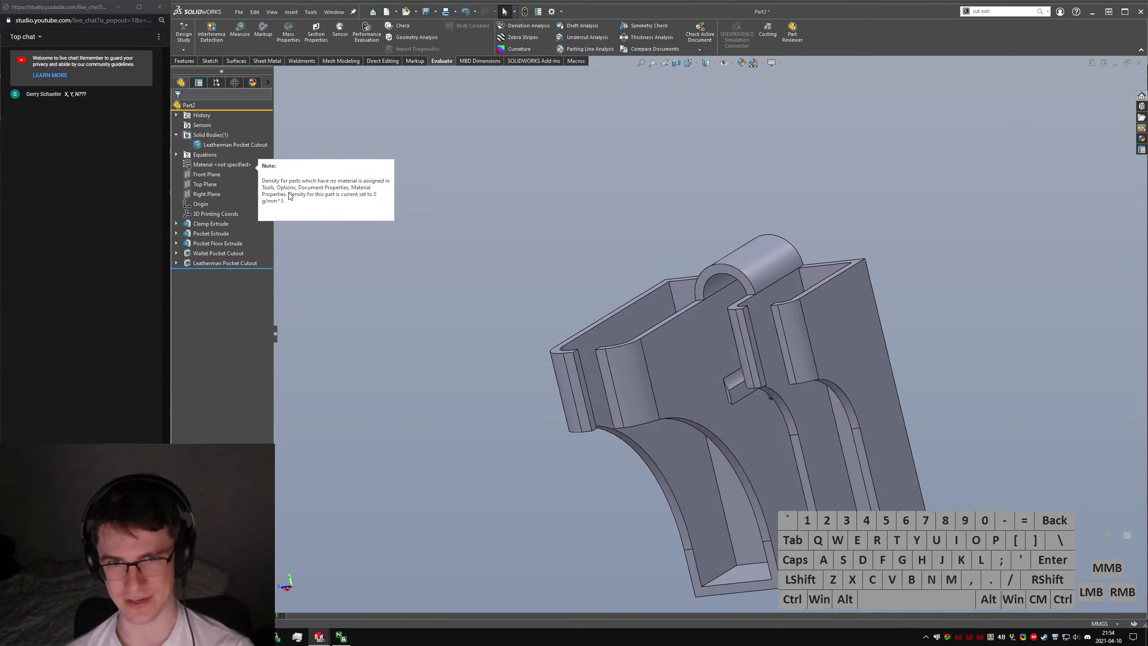
# Examine the part's pocket openings, lower cutouts, arched clamp and the small wedge on the channel wall from several angles.
pyautogui.moveTo(859, 374); pyautogui.dragTo(747, 443, button='middle')
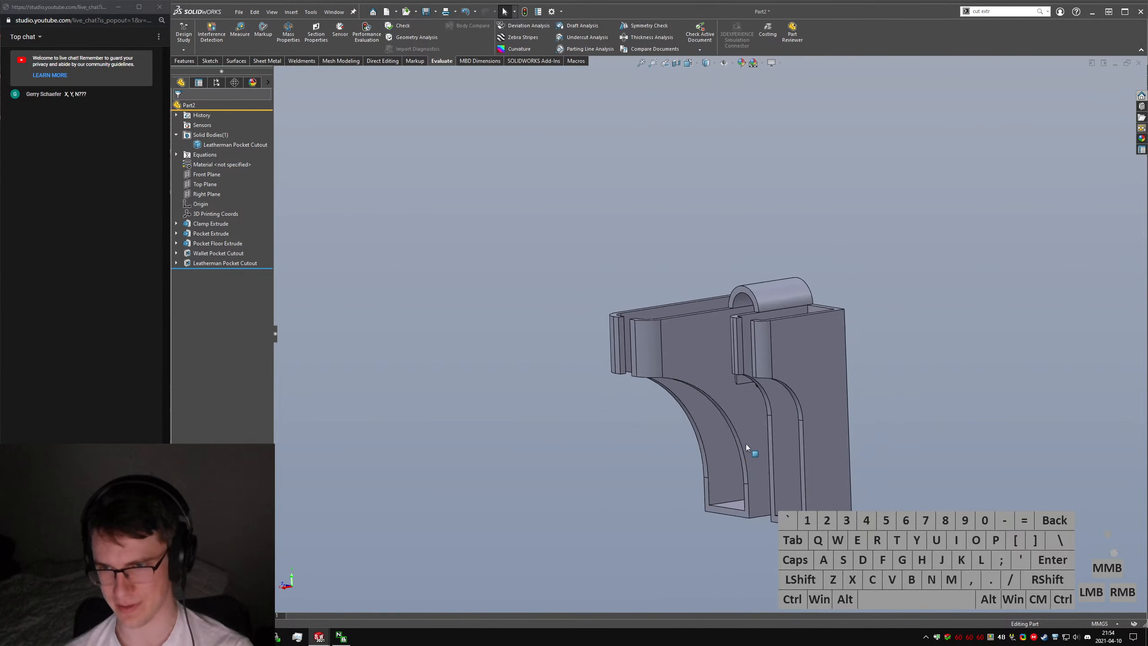
pyautogui.scroll(-4, 825, 445)
pyautogui.moveTo(825, 445); pyautogui.dragTo(845, 459, button='middle')
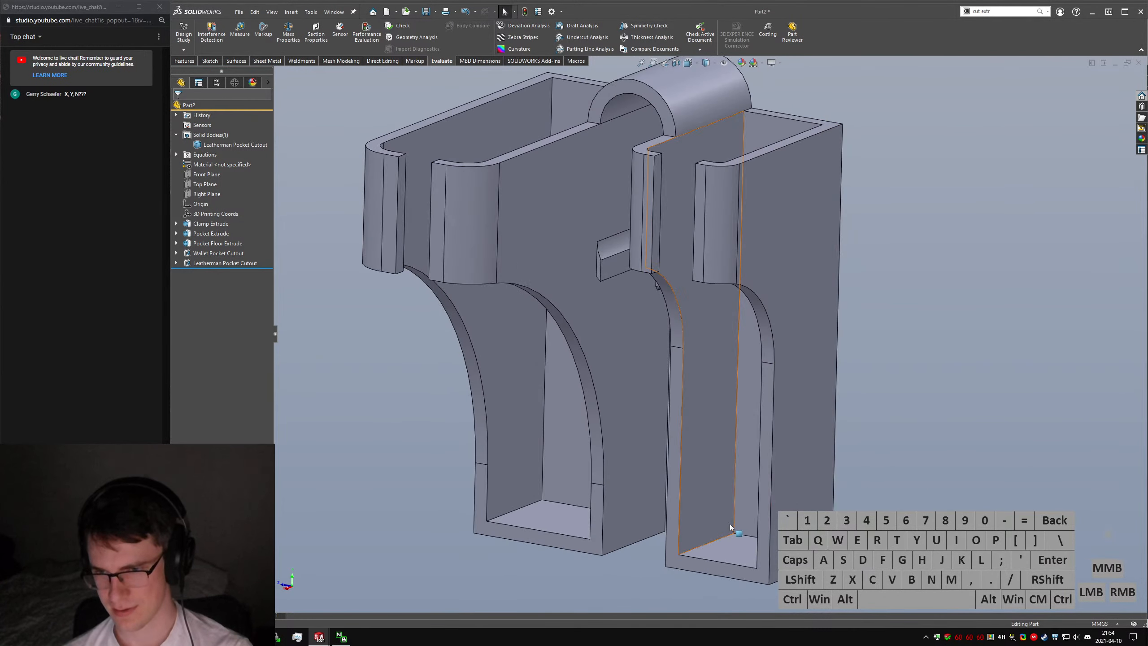
pyautogui.scroll(1, 608, 513)
pyautogui.scroll(1, 604, 511)
pyautogui.moveTo(604, 512); pyautogui.dragTo(633, 525, button='middle')
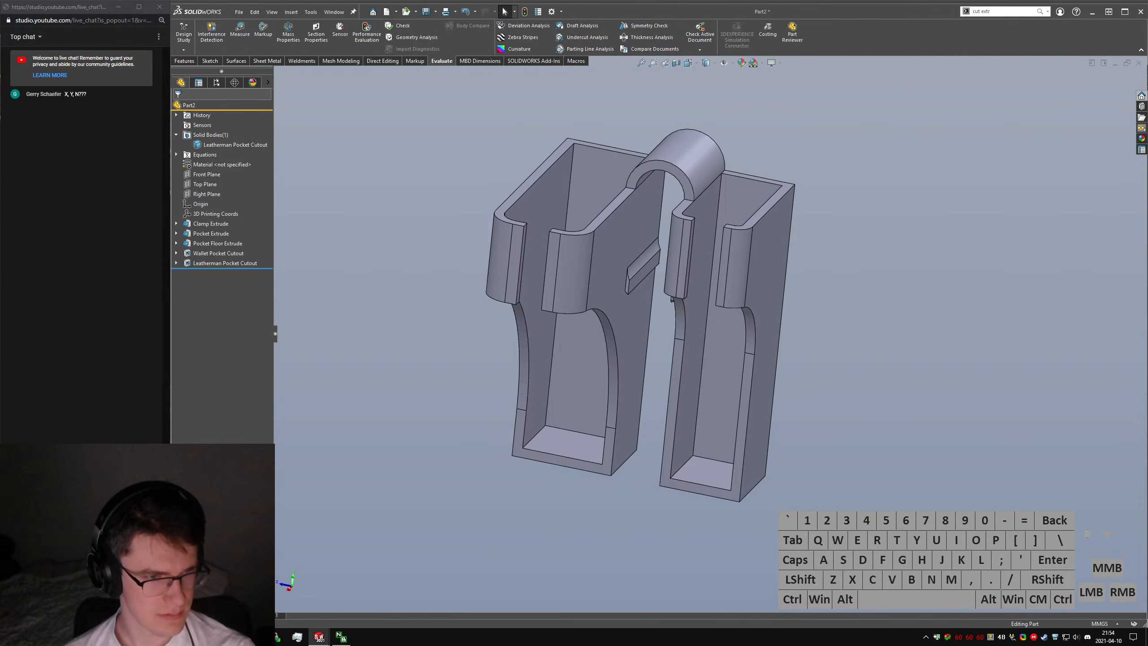
pyautogui.click(344, 534)
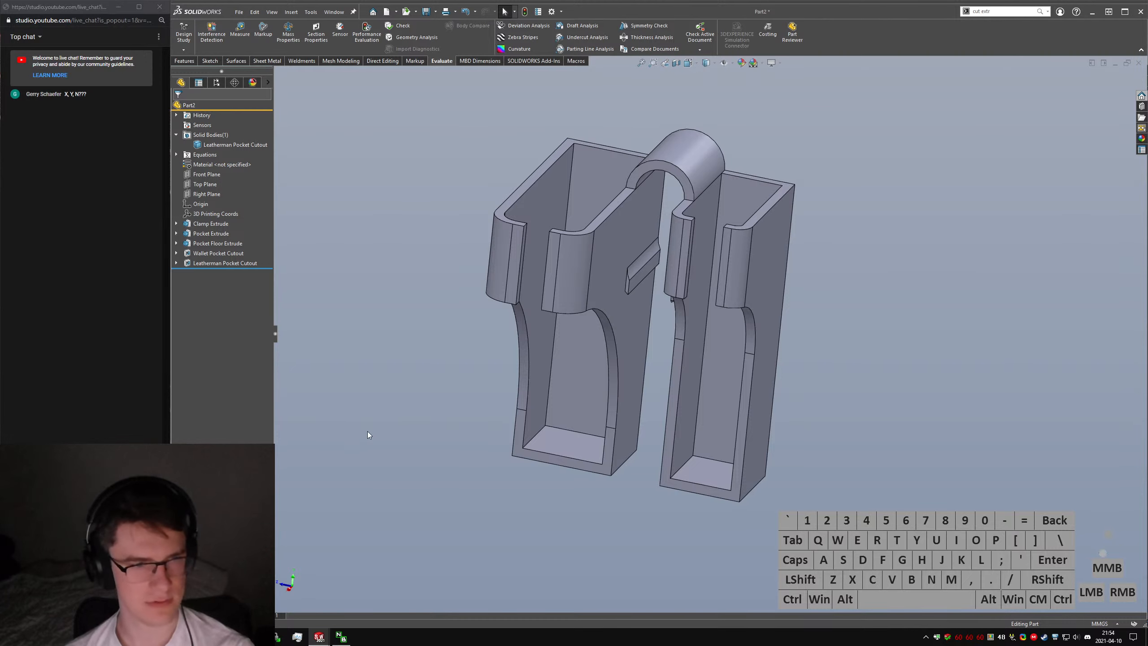
pyautogui.moveTo(632, 244); pyautogui.dragTo(620, 279, button='middle')
pyautogui.click(602, 153)
pyautogui.scroll(-2, 602, 153)
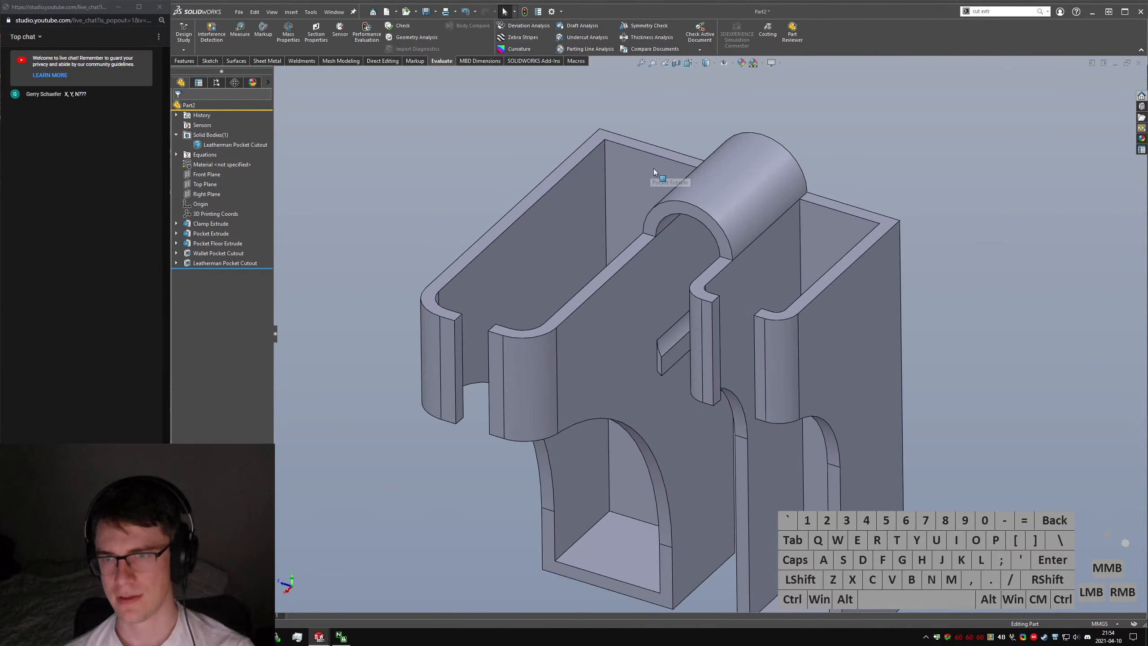
pyautogui.scroll(2, 881, 249)
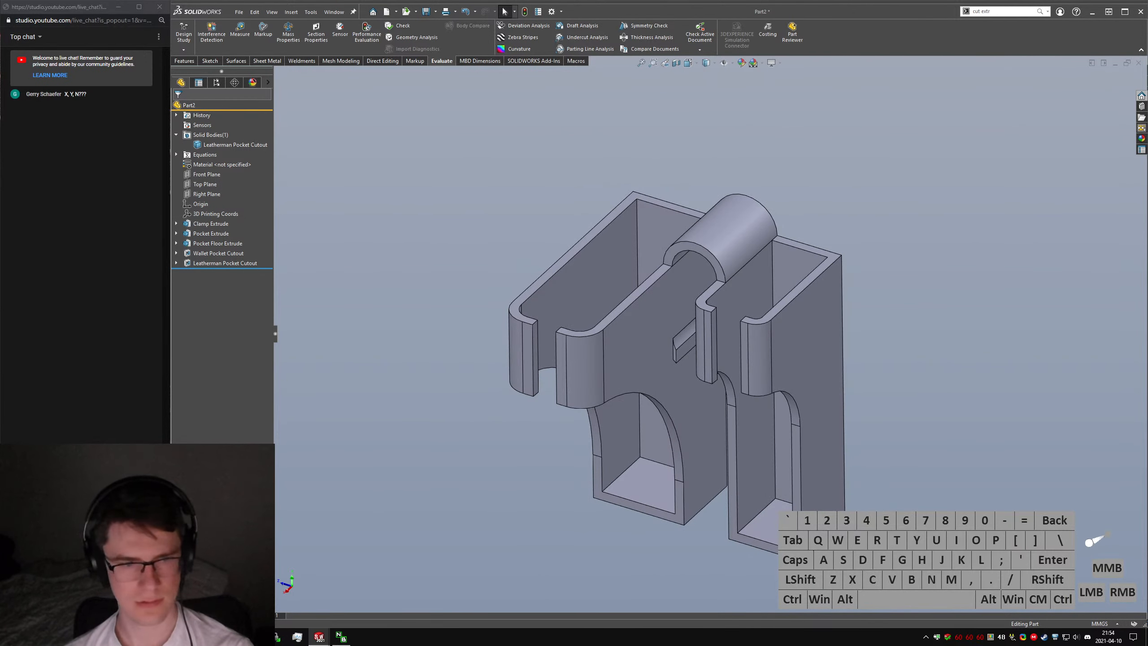
# Copy the project folder's path and choose the folder 21038-New EDC Stand as the part's save location.
pyautogui.hotkey('alt', 'd')
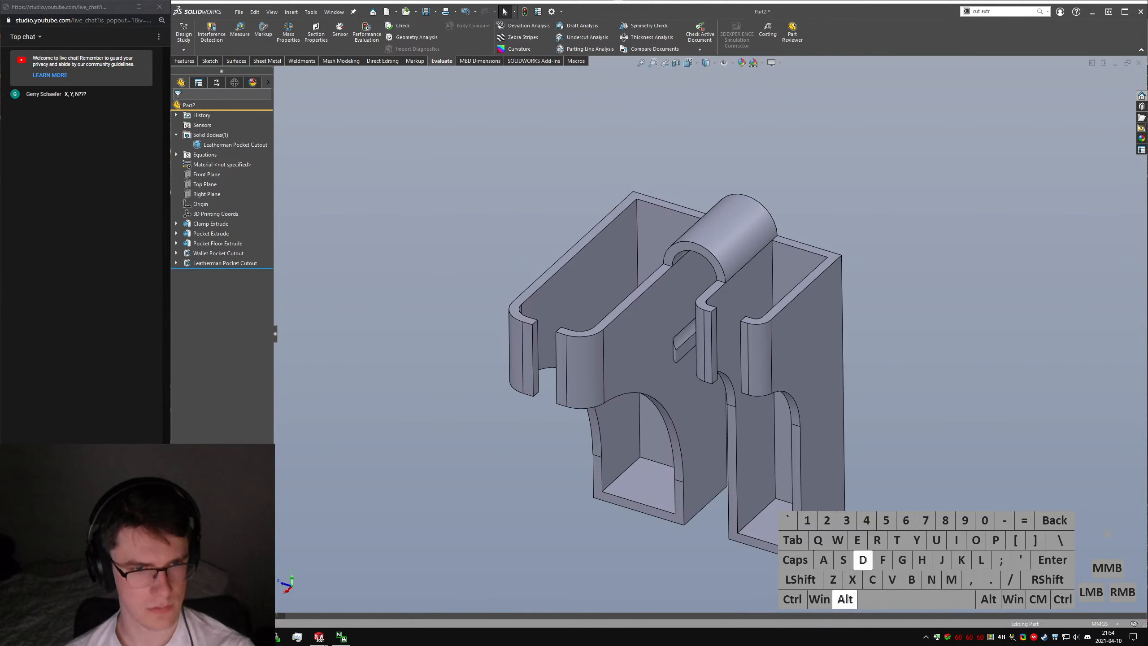
pyautogui.hotkey('ctrl', 'c')
pyautogui.click(436, 482)
pyautogui.click(238, 12)
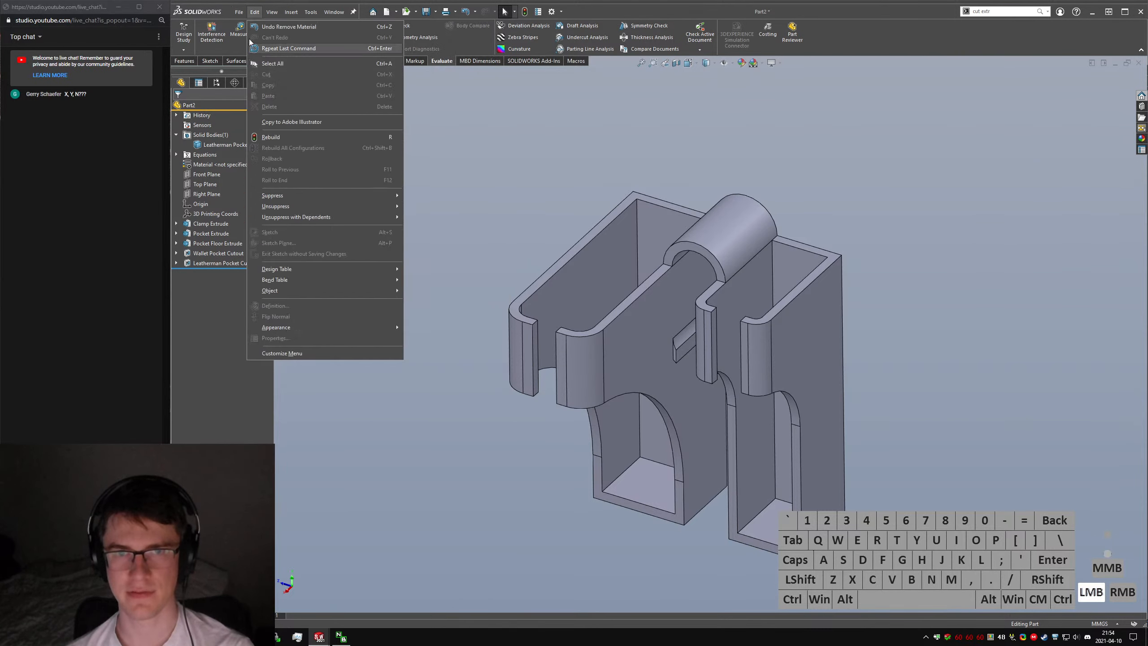
pyautogui.click(257, 122)
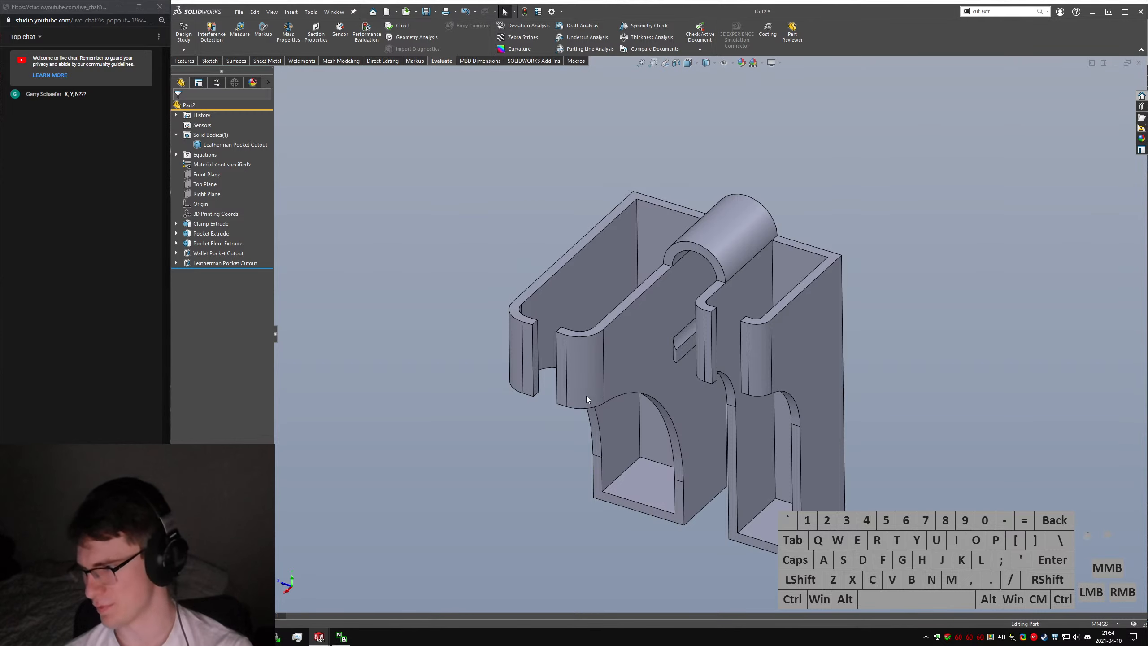
pyautogui.click(647, 353)
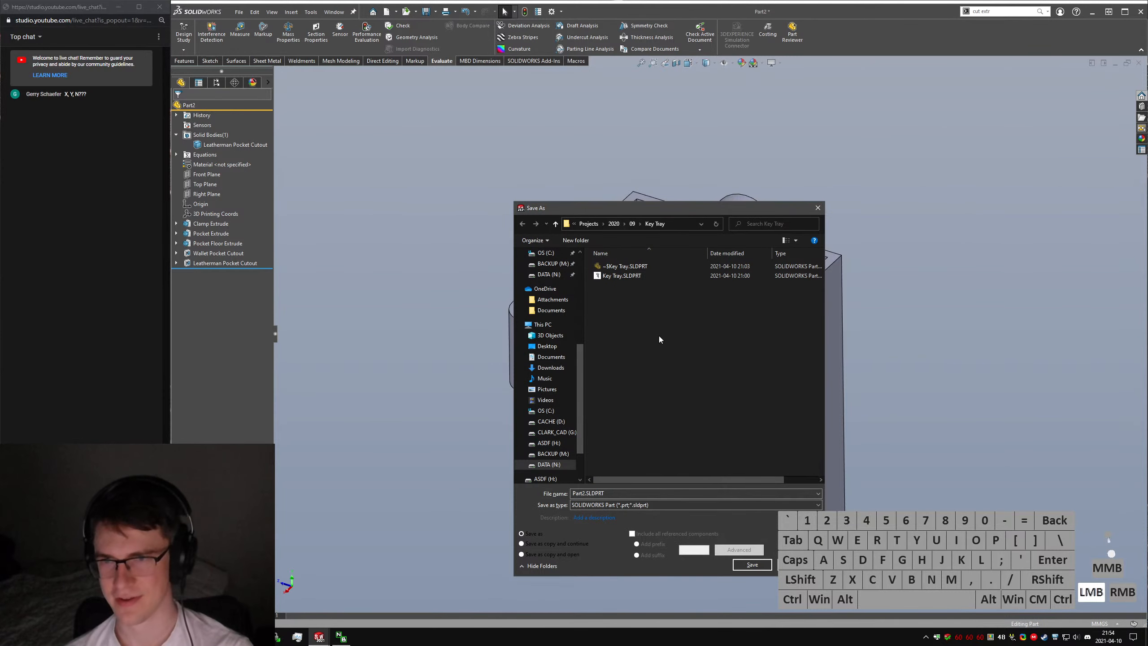
pyautogui.hotkey('alt', 'd')
pyautogui.hotkey('ctrl', 'v')
pyautogui.press('Return')
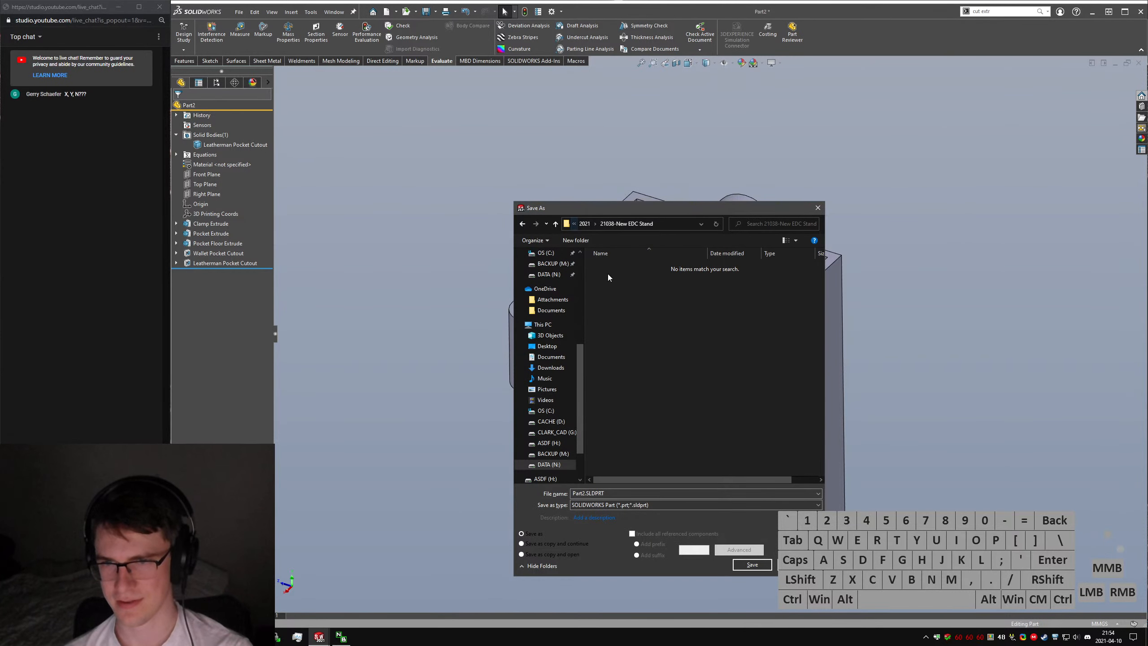
# Save the part as EDC Monitor Mount in SOLIDWORKS Part format.
pyautogui.click(655, 493)
pyautogui.write('ED')
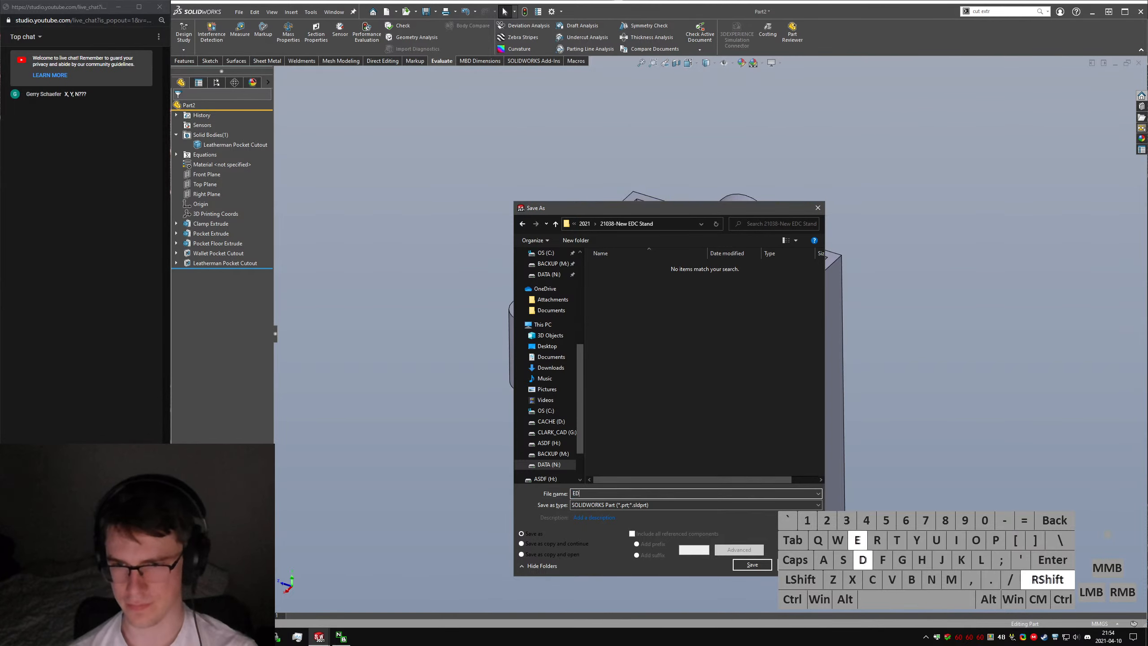
pyautogui.write('C')
pyautogui.hotkey('ctrl', 'a')
pyautogui.write('ED')
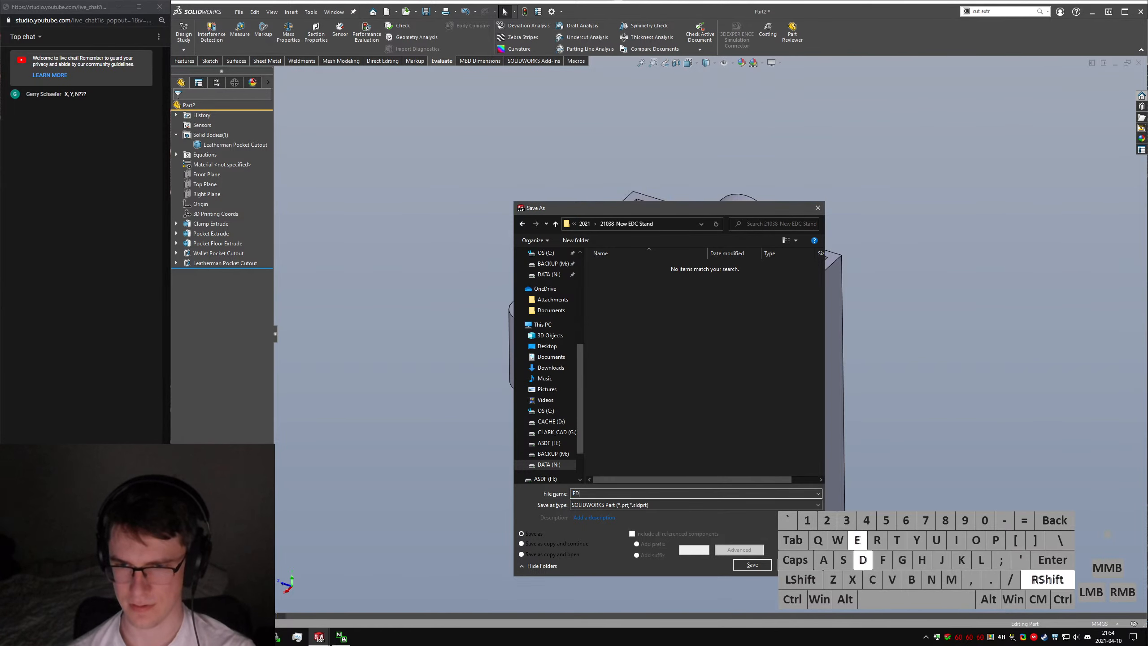
pyautogui.write('C Monitor Mount')
pyautogui.press('Return')
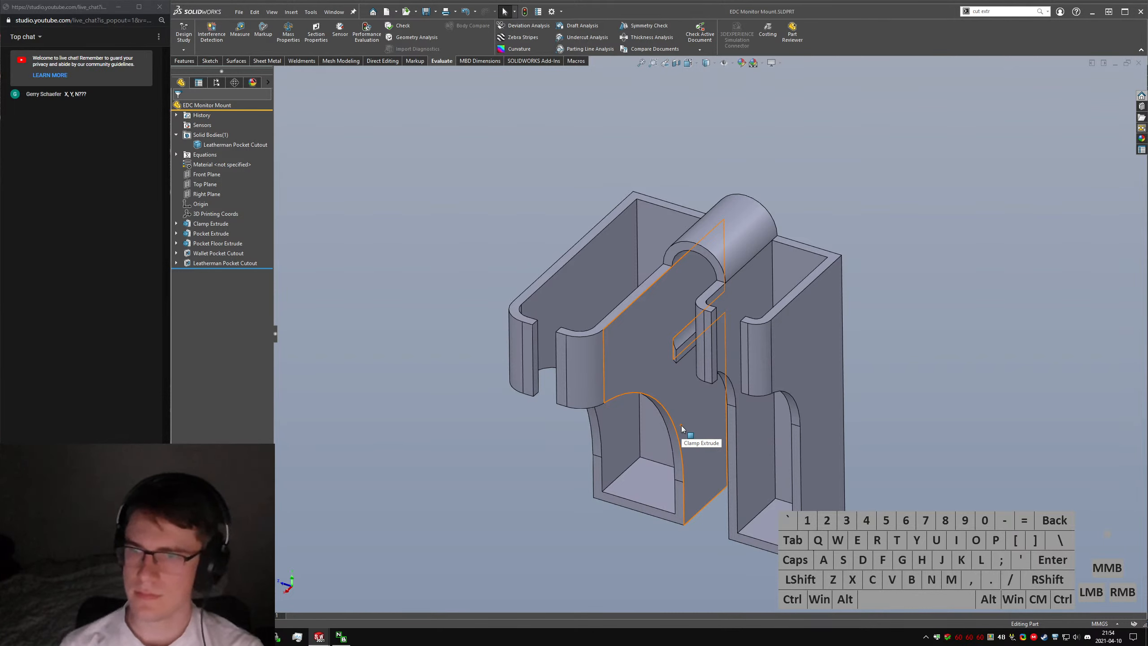
# Open the sketch of the Leatherman Pocket Cutout for editing.
pyautogui.moveTo(682, 426); pyautogui.dragTo(737, 373, button='middle')
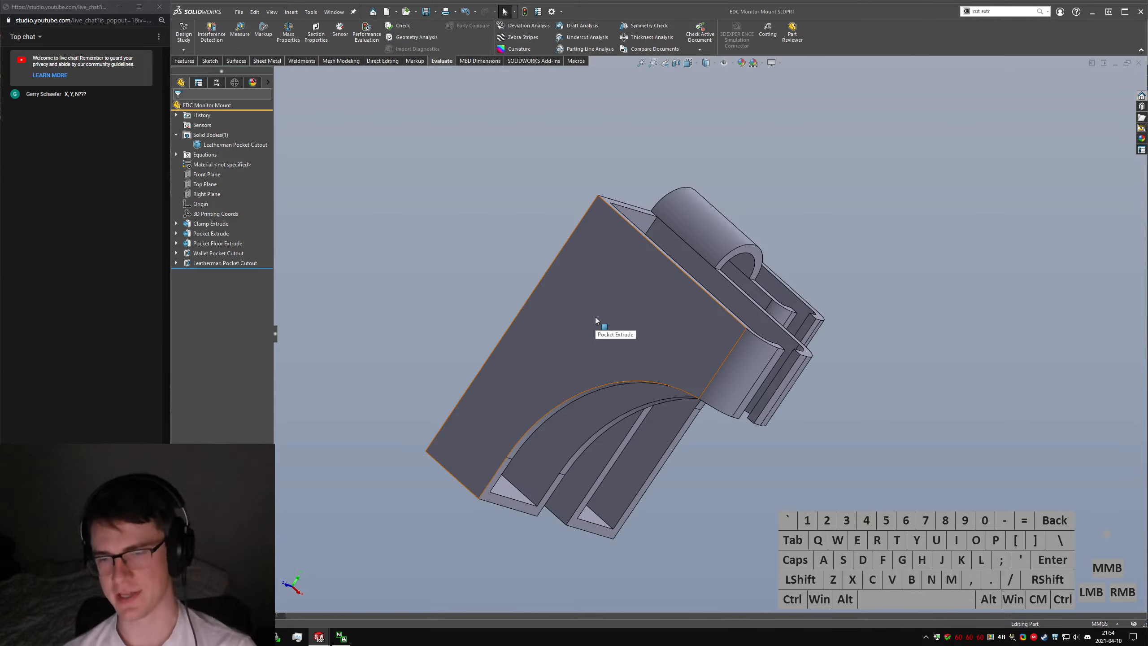
pyautogui.moveTo(596, 317); pyautogui.dragTo(576, 282, button='middle')
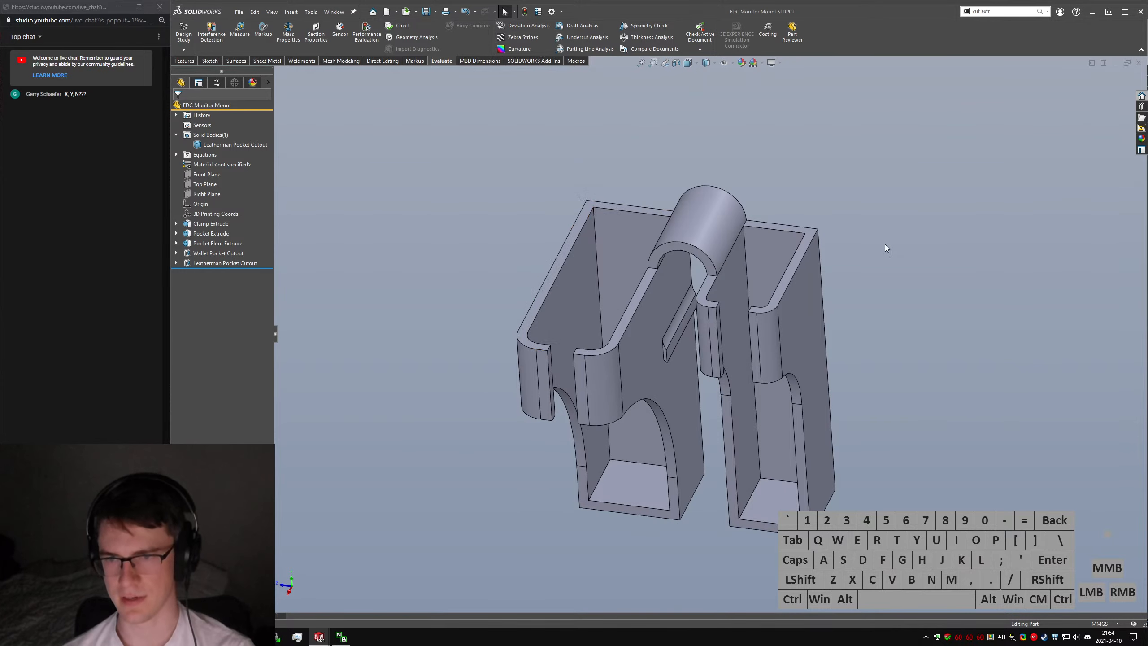
pyautogui.moveTo(852, 424); pyautogui.dragTo(722, 326, button='middle')
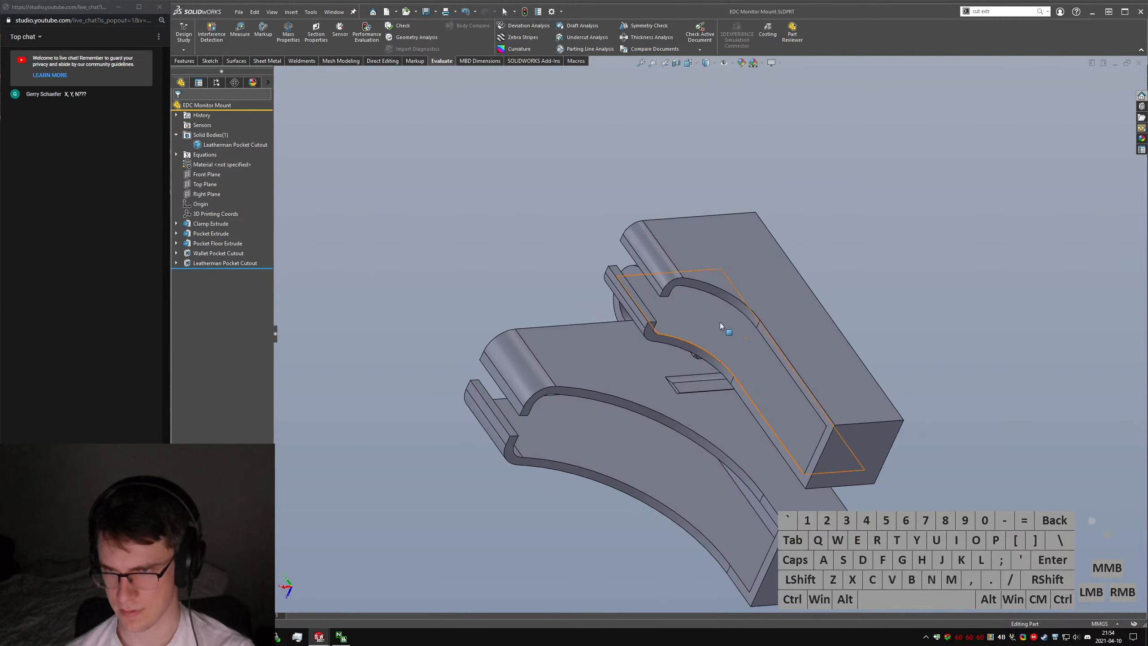
pyautogui.click(690, 281)
pyautogui.moveTo(556, 331); pyautogui.dragTo(560, 388, button='middle')
pyautogui.moveTo(696, 384); pyautogui.dragTo(688, 337, button='middle')
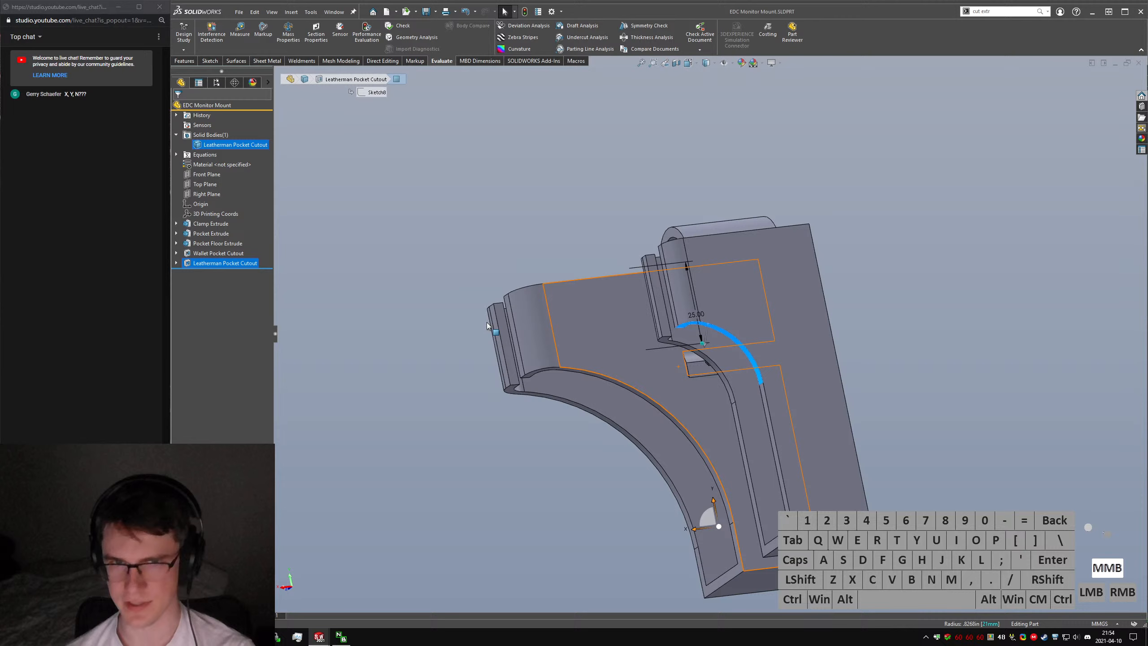
pyautogui.click(176, 263)
pyautogui.click(208, 273)
pyautogui.click(202, 248)
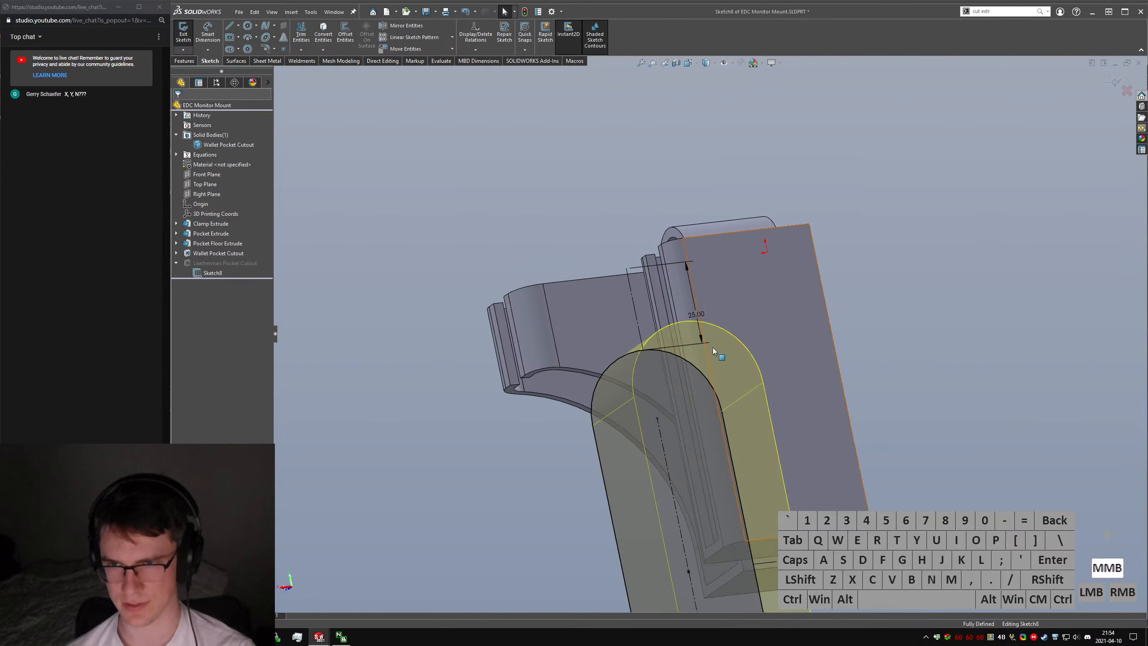
# Remove the extra relation from the vertical construction line above the slot, keeping only Vertical, and set its dimension to 45 mm.
pyautogui.click(634, 287)
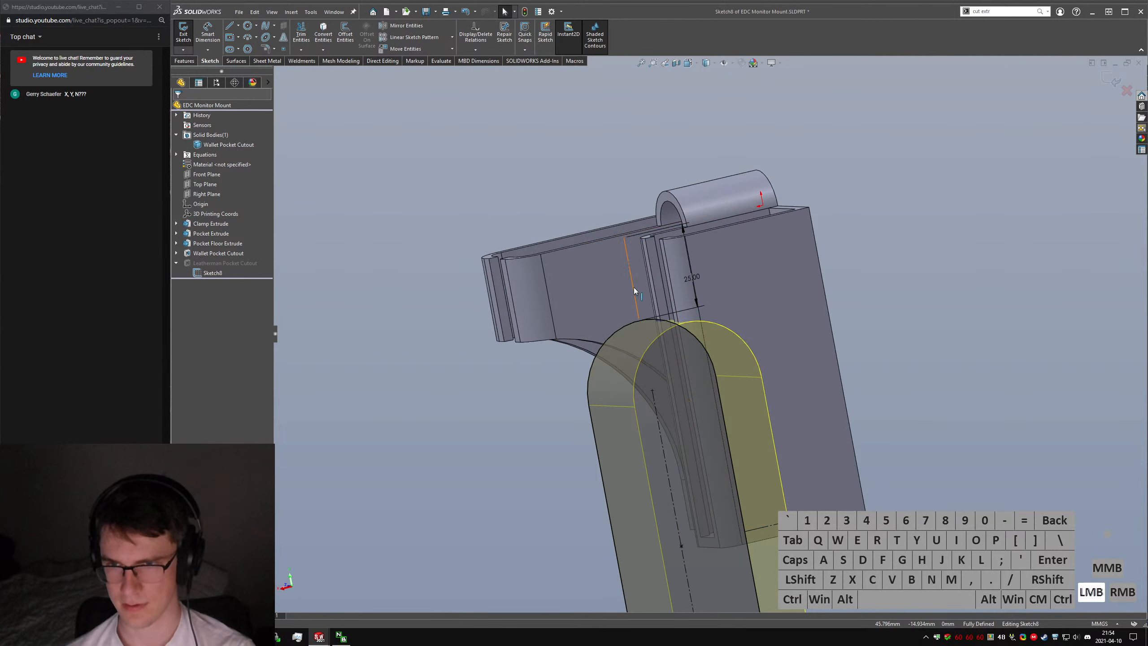
pyautogui.click(205, 141)
pyautogui.press('Delete')
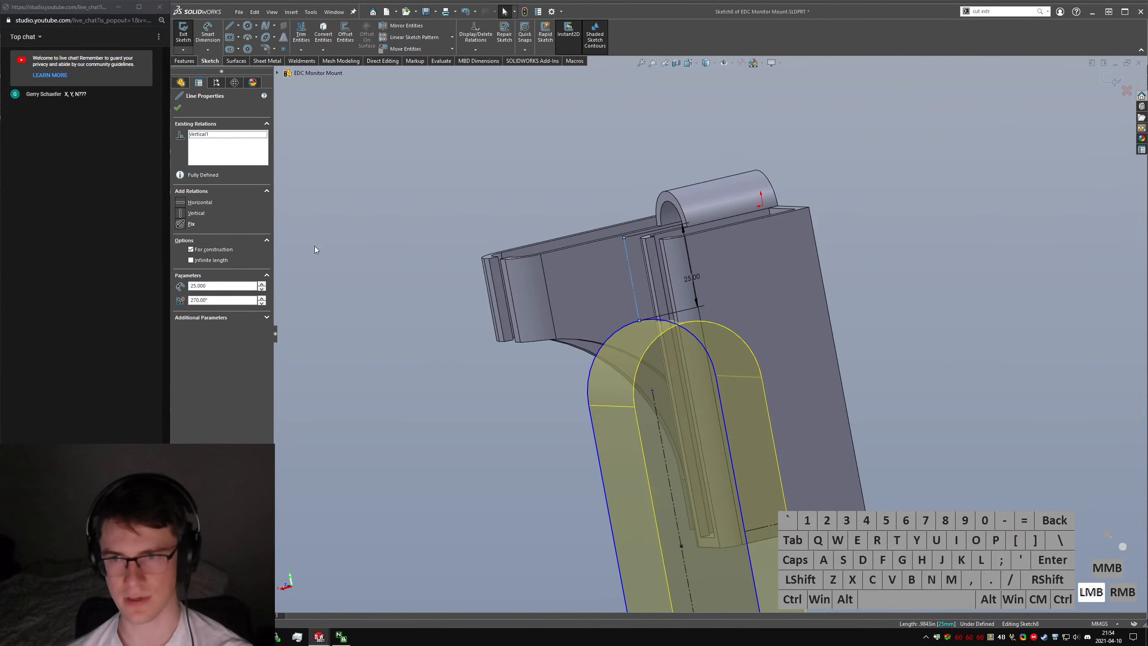
pyautogui.doubleClick(686, 279)
pyautogui.write('45')
pyautogui.press('Return')
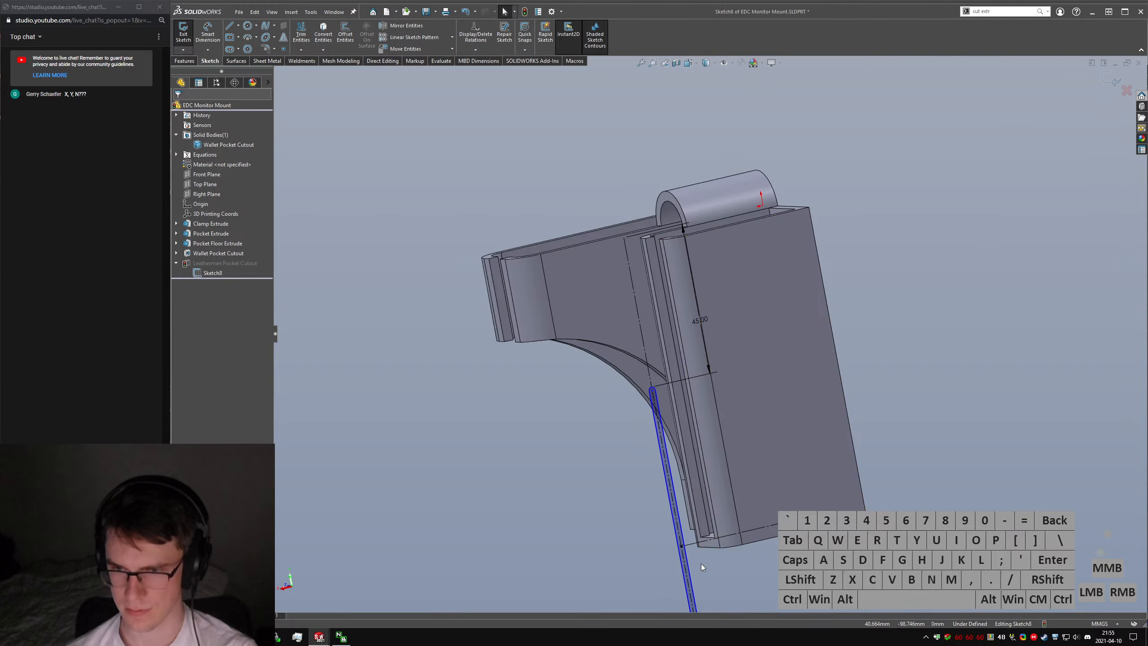
# Widen the slot until the horizontal construction line beside it is about 18 mm long, dimension that line, and exit the sketch.
pyautogui.click(728, 535)
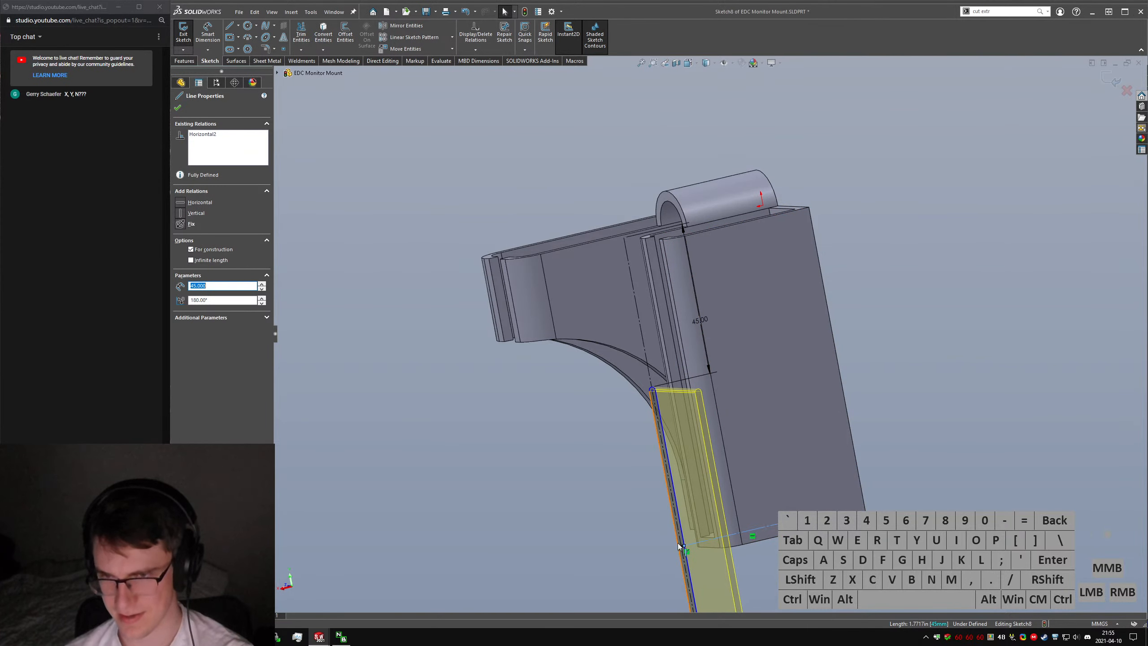
pyautogui.click(653, 545)
pyautogui.moveTo(684, 545); pyautogui.dragTo(768, 524)
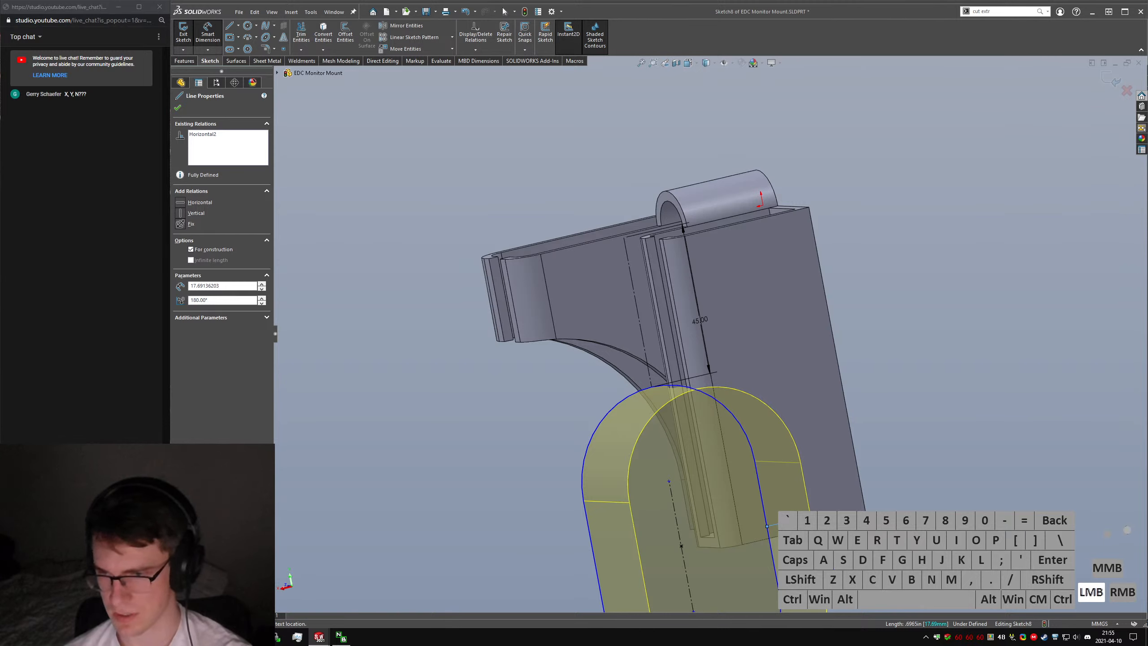
pyautogui.click(807, 578)
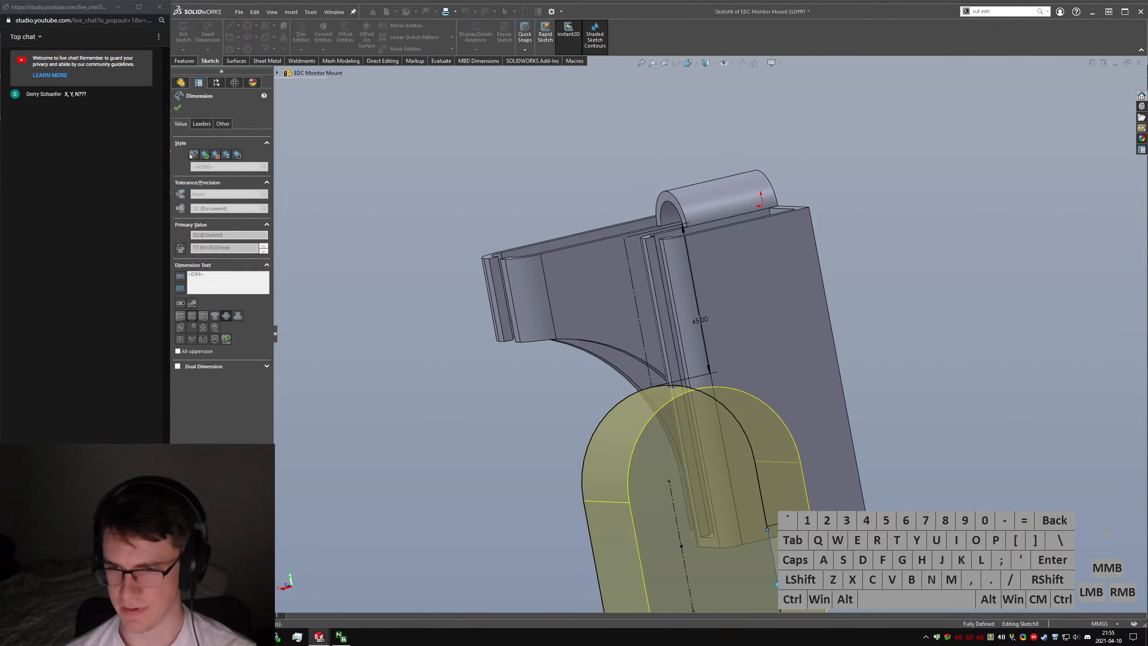
pyautogui.doubleClick(515, 379)
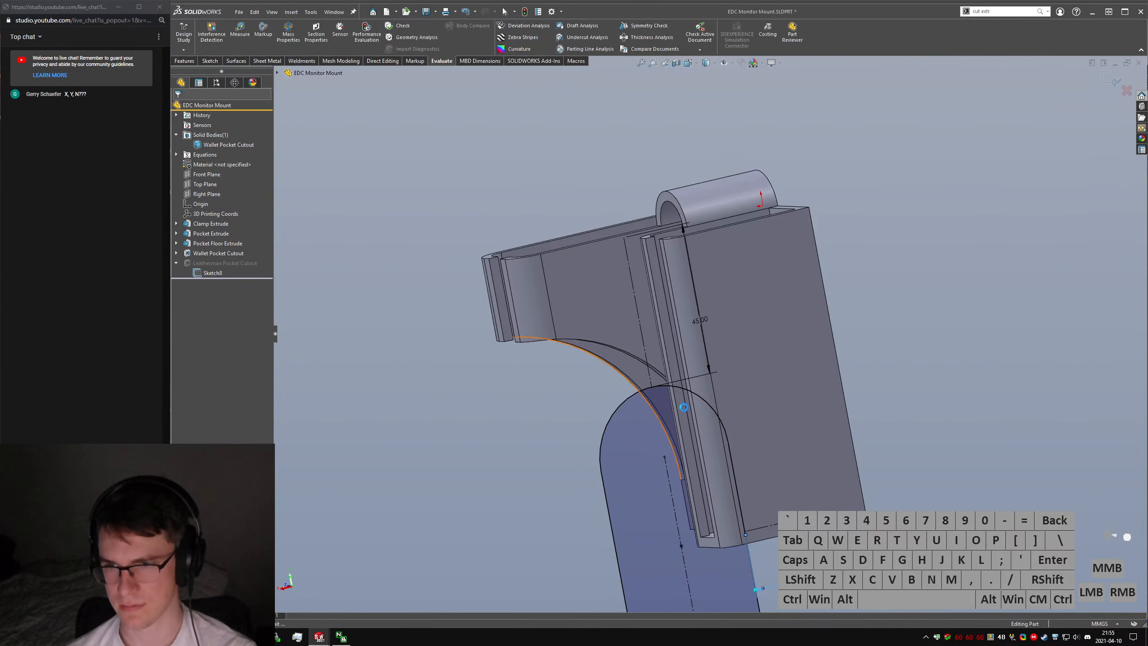
# Check the rebuilt Leatherman Pocket Cutout and reopen its sketch for editing.
pyautogui.moveTo(683, 407)
pyautogui.mouseDown(button='middle')
pyautogui.moveTo(773, 398)
pyautogui.moveTo(750, 504)
pyautogui.mouseUp(button='middle')
pyautogui.click(751, 505)
pyautogui.click(765, 542)
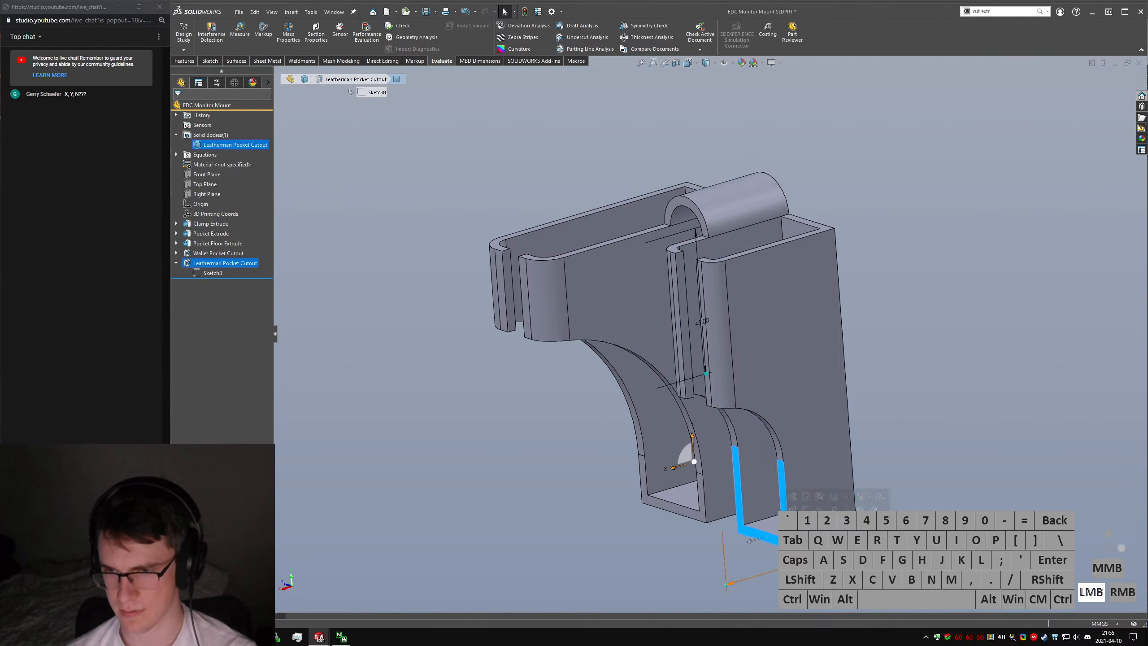
pyautogui.moveTo(765, 538); pyautogui.dragTo(357, 368, button='middle')
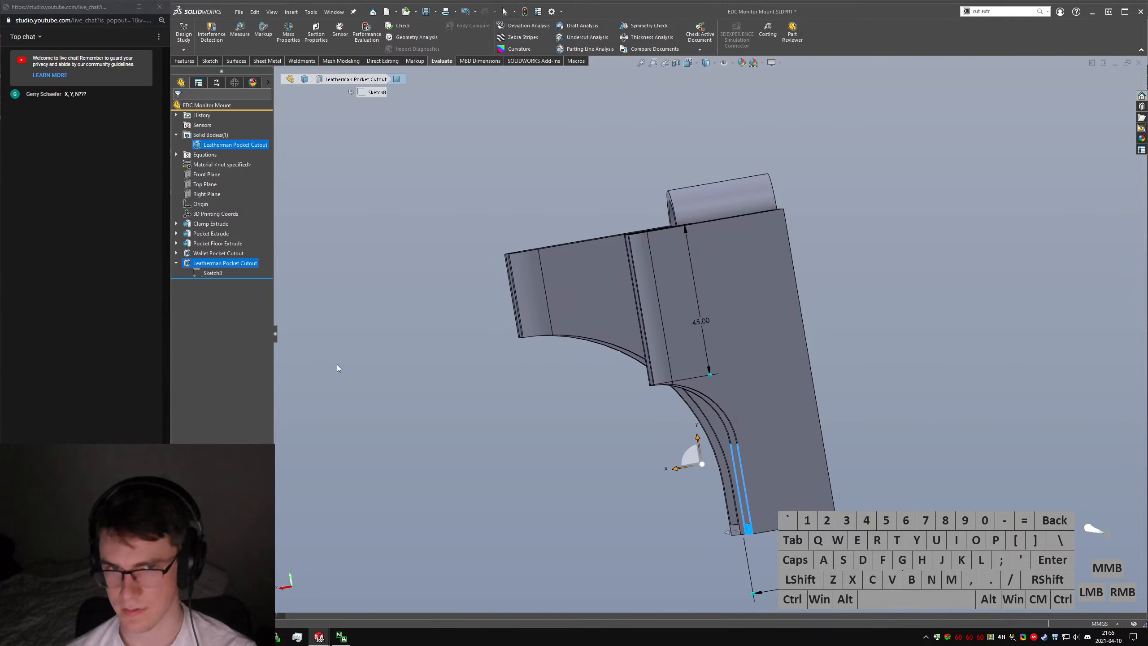
pyautogui.click(218, 273)
pyautogui.click(223, 246)
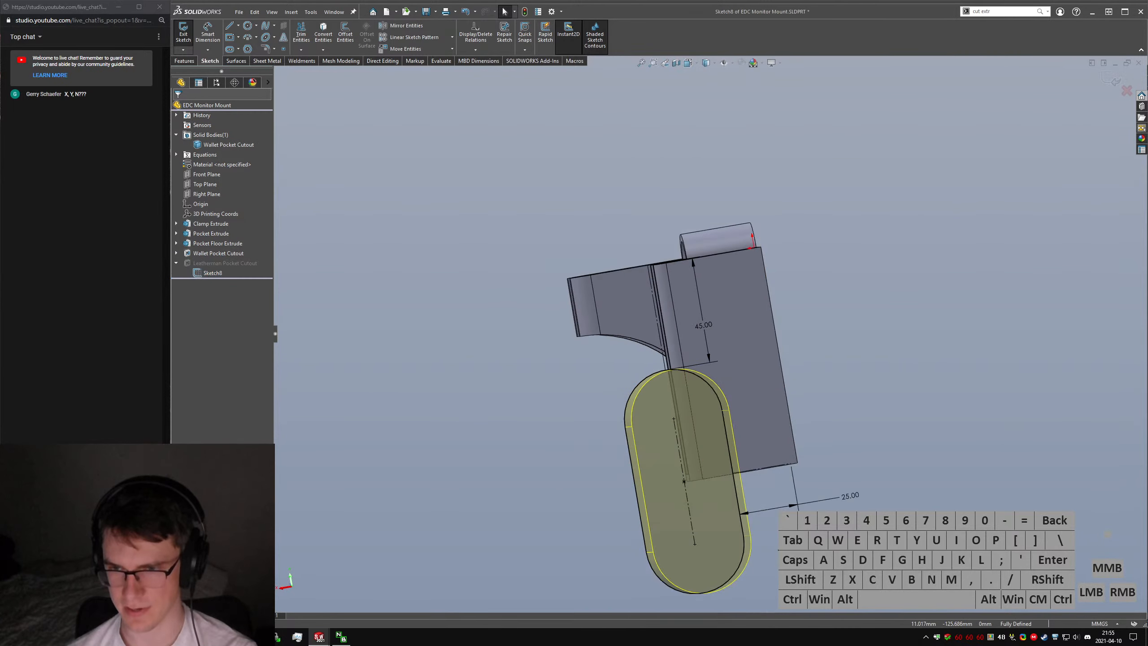
# Set the dimension of the horizontal construction line beside the slot to 30 mm.
pyautogui.moveTo(726, 424); pyautogui.dragTo(710, 453, button='middle')
pyautogui.click(851, 496)
pyautogui.write('30')
pyautogui.press('Return')
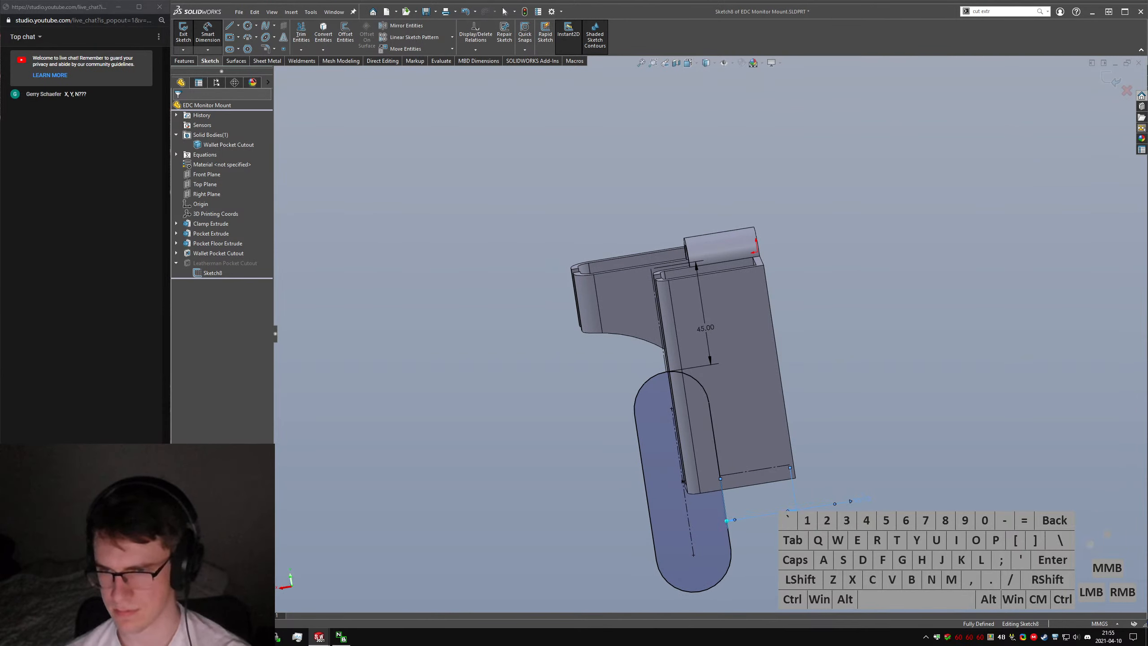
# Delete the horizontal construction line's dimension and dimension the slot's straight edge from its centreline at 15 mm.
pyautogui.press('Delete')
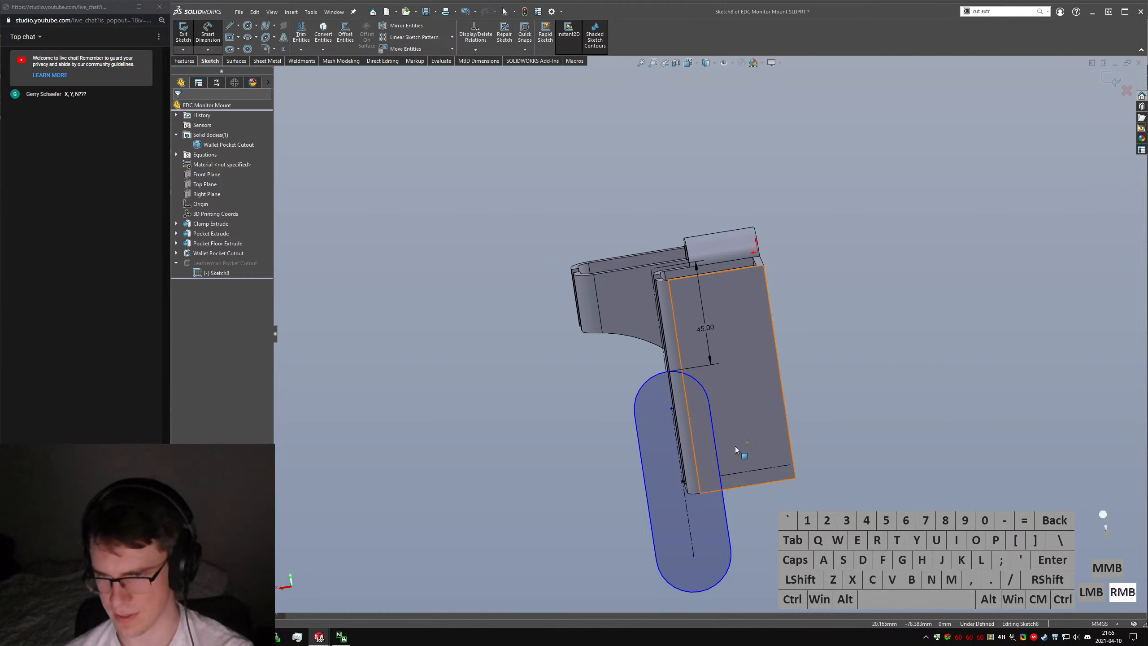
pyautogui.moveTo(736, 446); pyautogui.dragTo(748, 414, button='right')
pyautogui.click(725, 500)
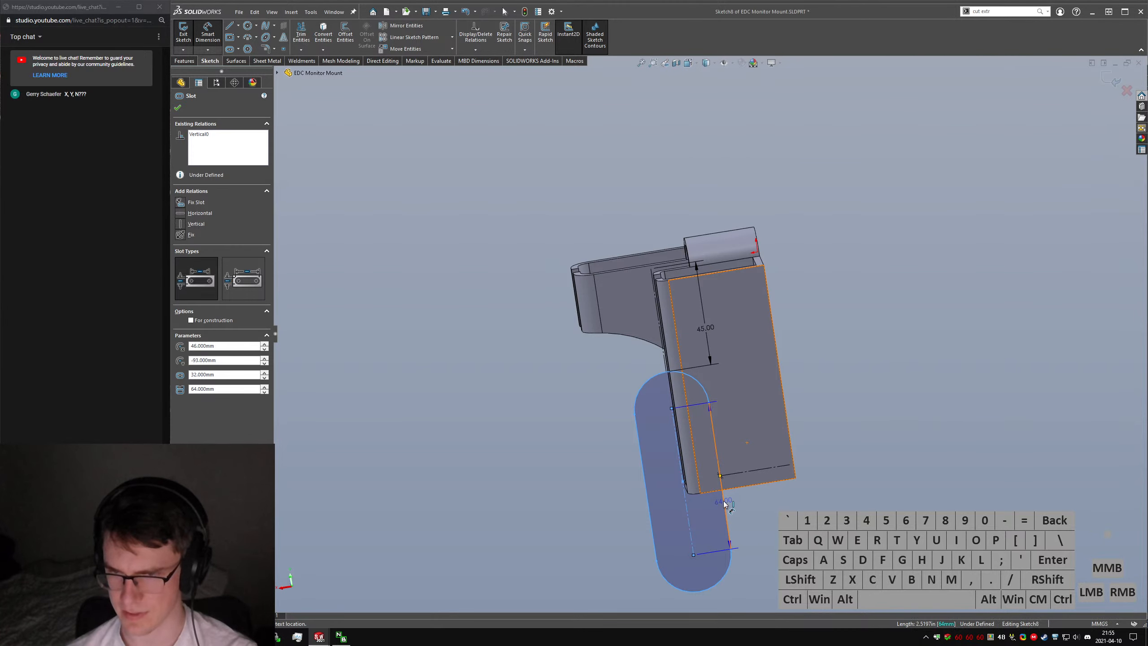
pyautogui.click(726, 520)
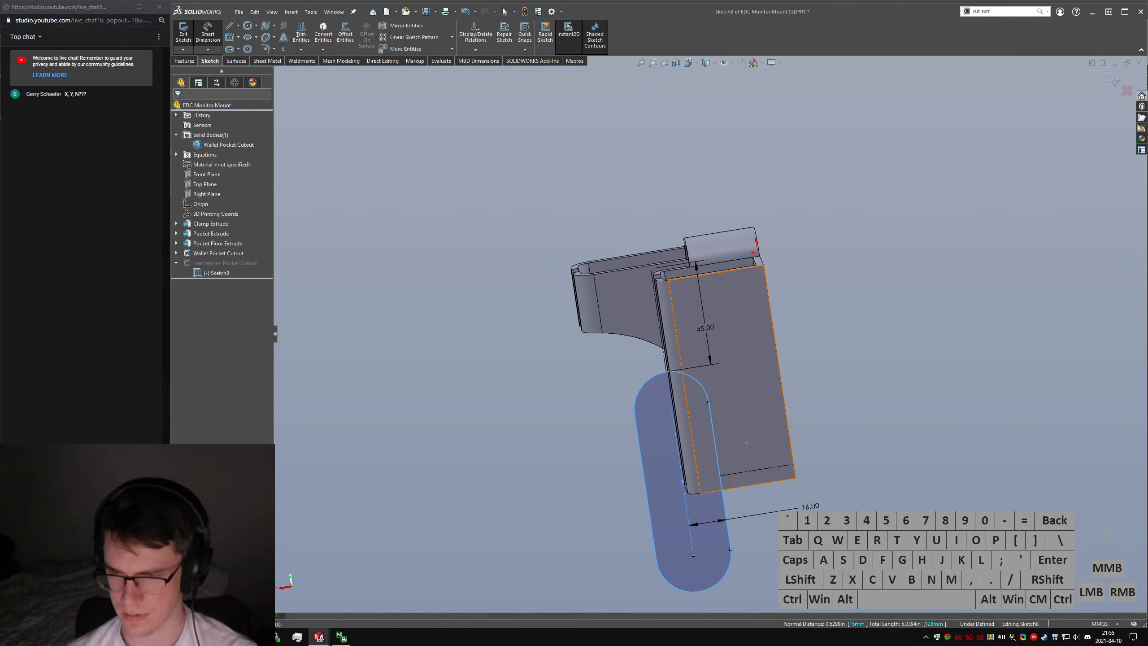
pyautogui.click(742, 517)
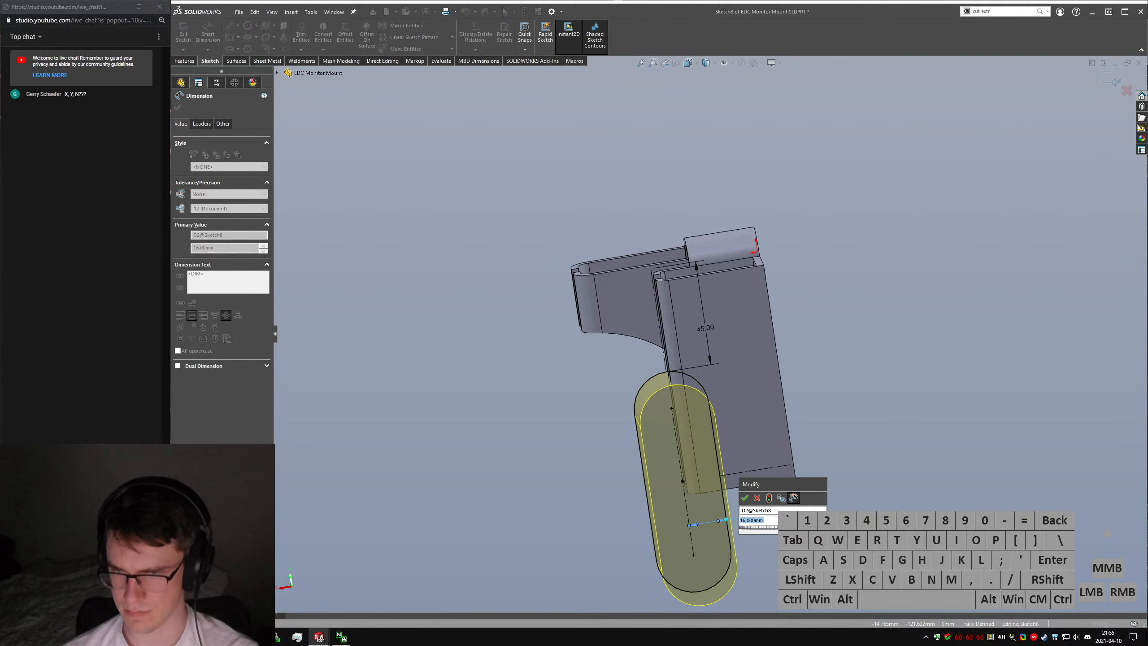
pyautogui.write('15')
pyautogui.press('Return')
pyautogui.click(749, 473)
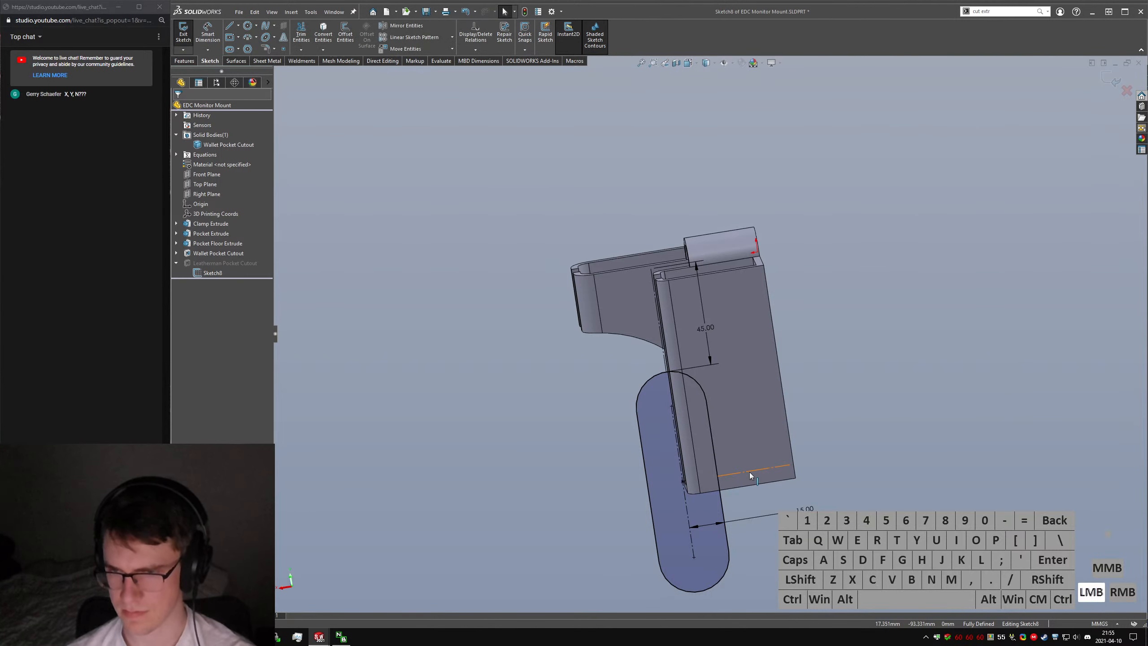
pyautogui.click(756, 503)
pyautogui.moveTo(756, 503); pyautogui.dragTo(488, 324, button='middle')
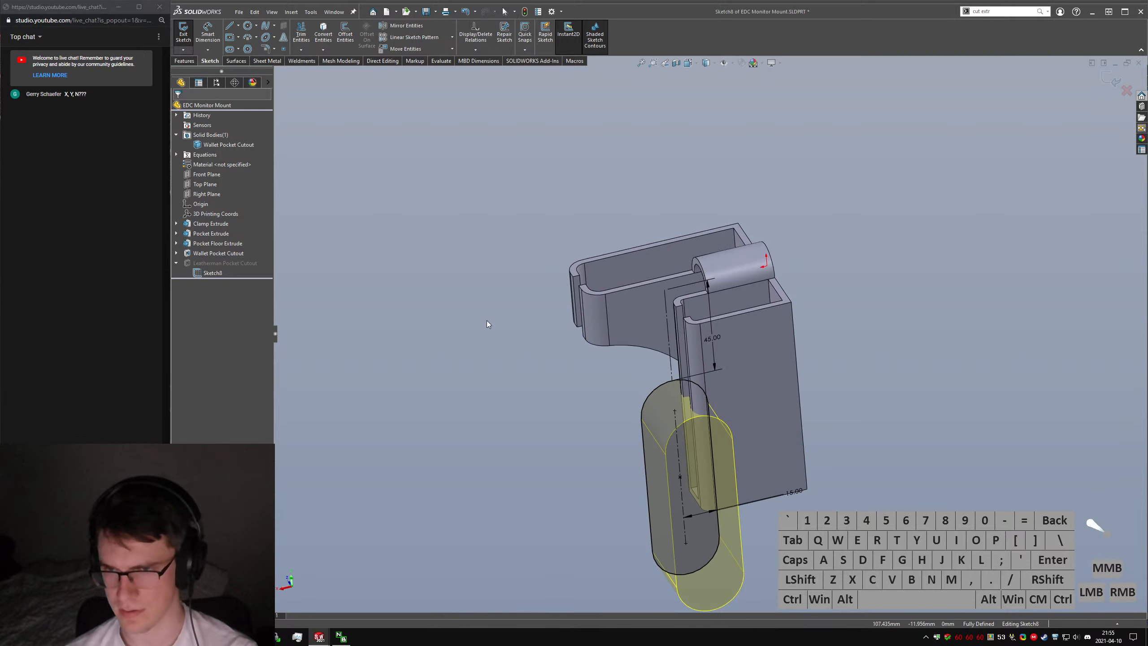
# Exit the Leatherman cutout sketch and open the sketch of the Wallet Pocket Cutout for editing.
pyautogui.moveTo(732, 454)
pyautogui.mouseDown(button='middle')
pyautogui.moveTo(728, 479)
pyautogui.moveTo(767, 302)
pyautogui.moveTo(723, 388)
pyautogui.moveTo(761, 397)
pyautogui.moveTo(789, 430)
pyautogui.mouseUp(button='middle')
pyautogui.scroll(-3, 656, 418)
pyautogui.click(655, 418)
pyautogui.moveTo(655, 419); pyautogui.dragTo(698, 400, button='middle')
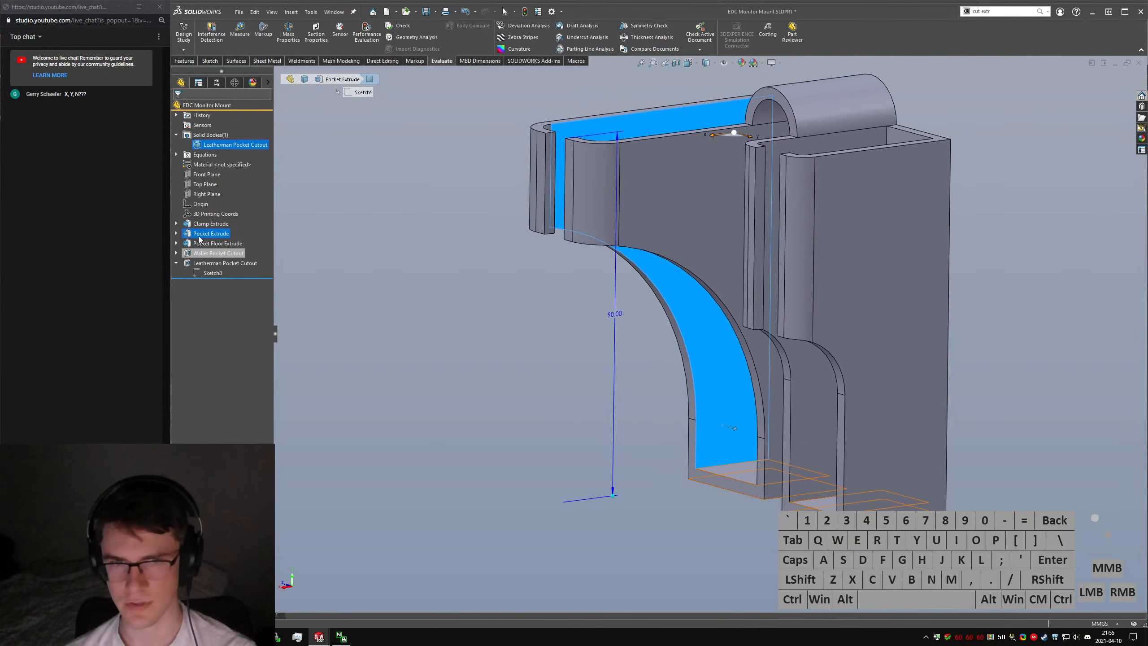
pyautogui.click(176, 253)
pyautogui.click(211, 263)
pyautogui.click(212, 235)
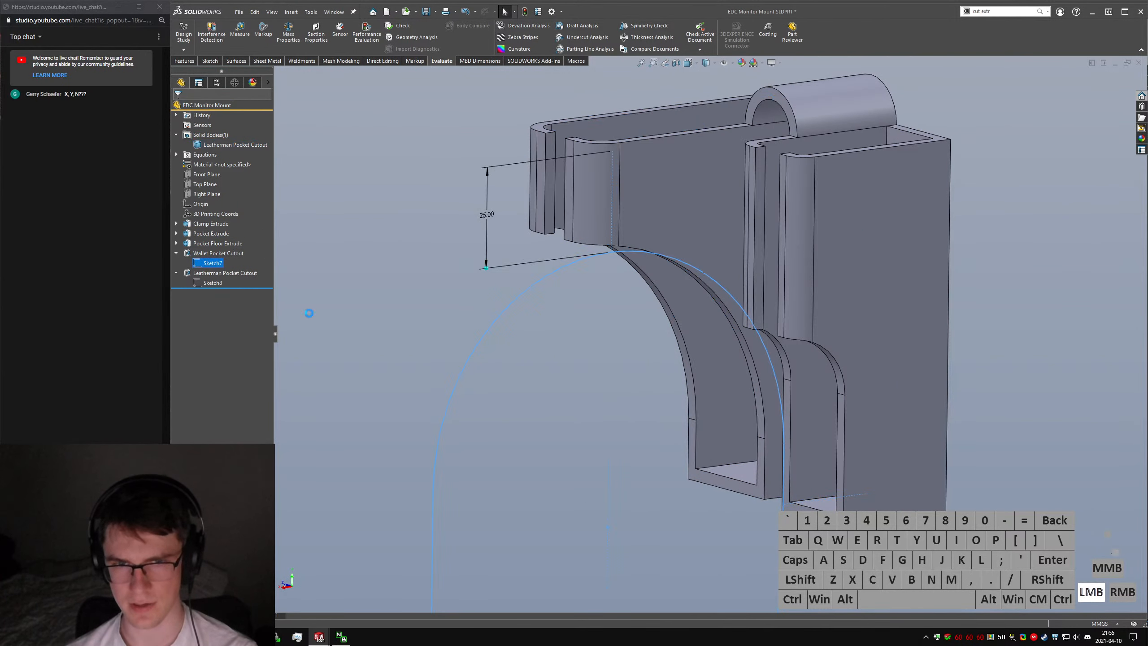
# Delete the Equal relation from the vertical construction line above the slot and dimension the horizontal construction line at 50 mm.
pyautogui.click(610, 200)
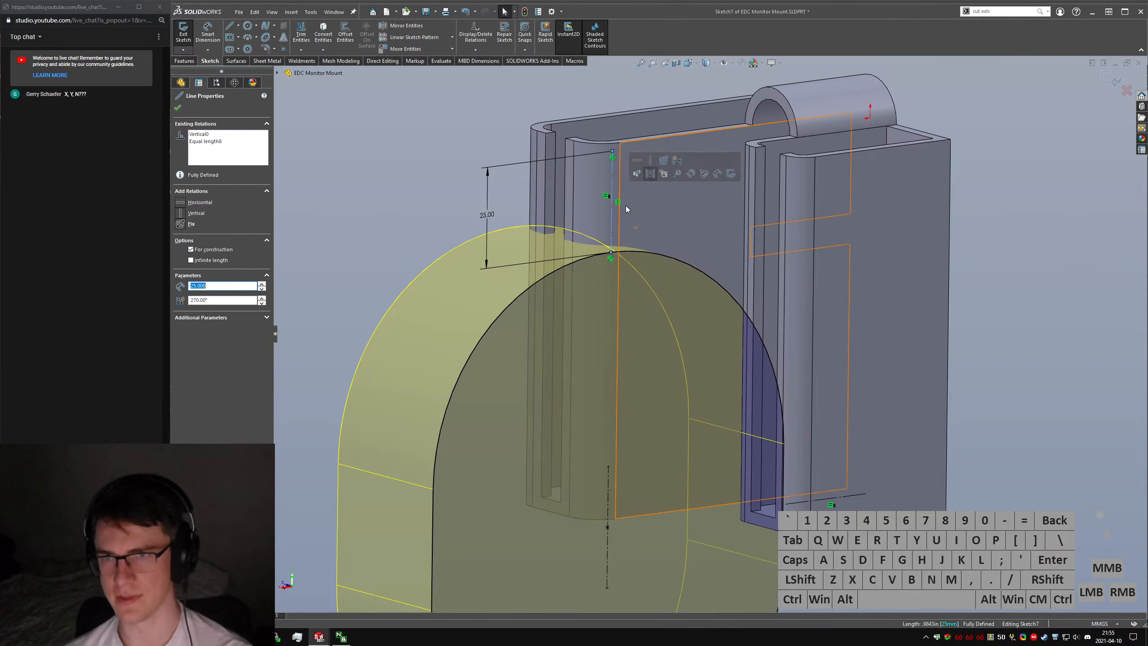
pyautogui.click(608, 200)
pyautogui.press('Delete')
pyautogui.scroll(4, 709, 334)
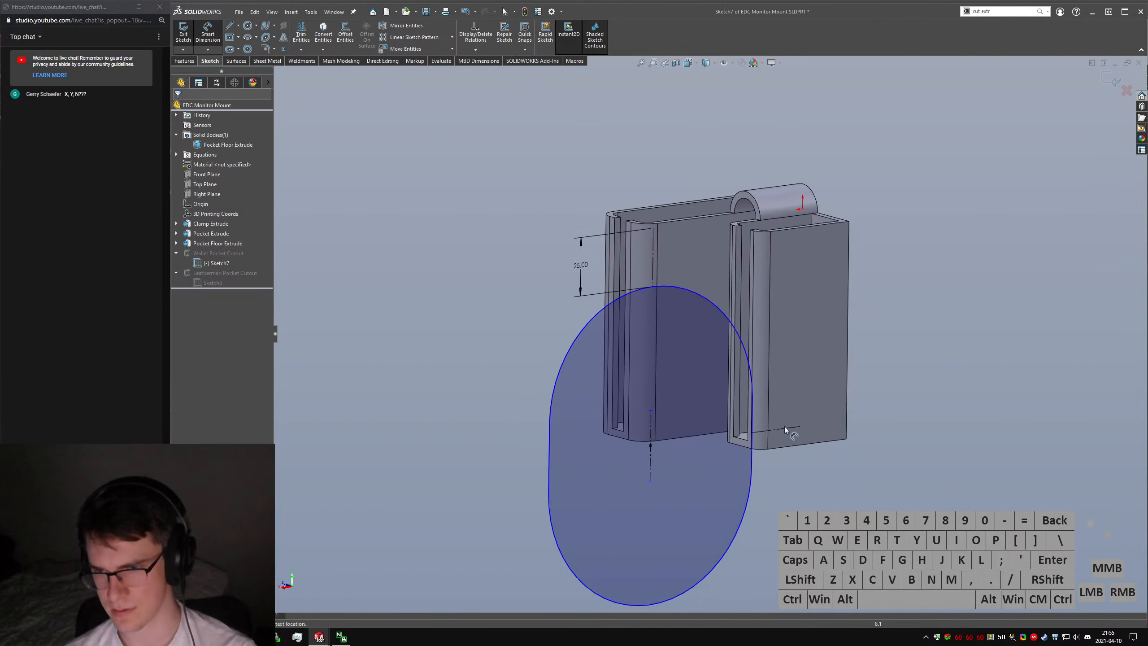
pyautogui.click(776, 429)
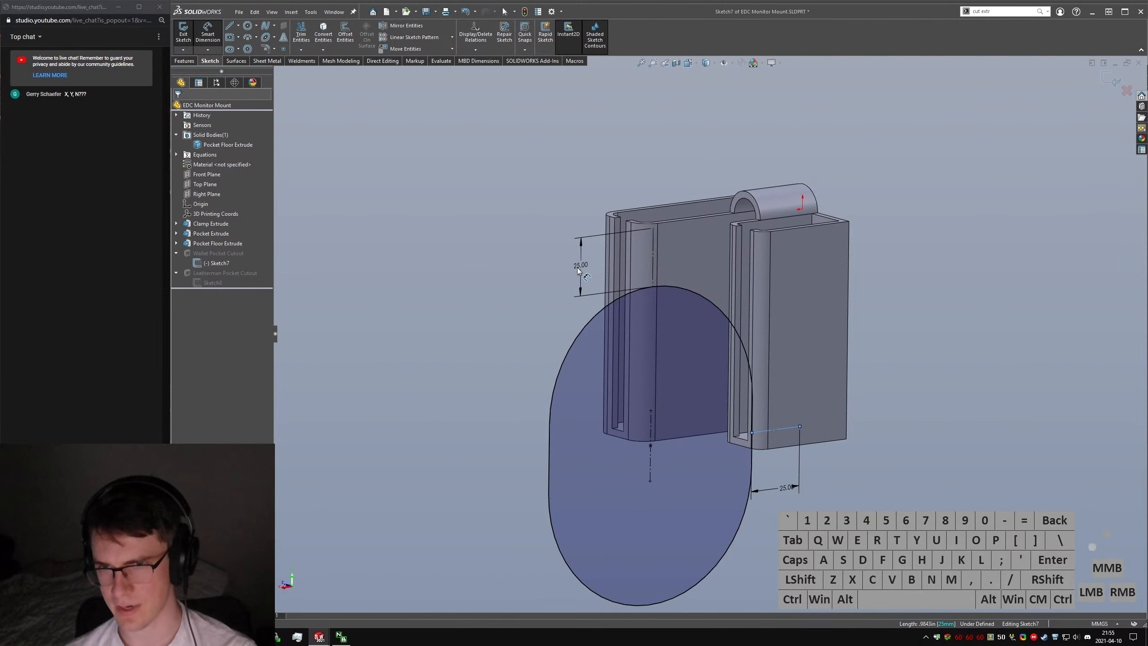
pyautogui.click(577, 267)
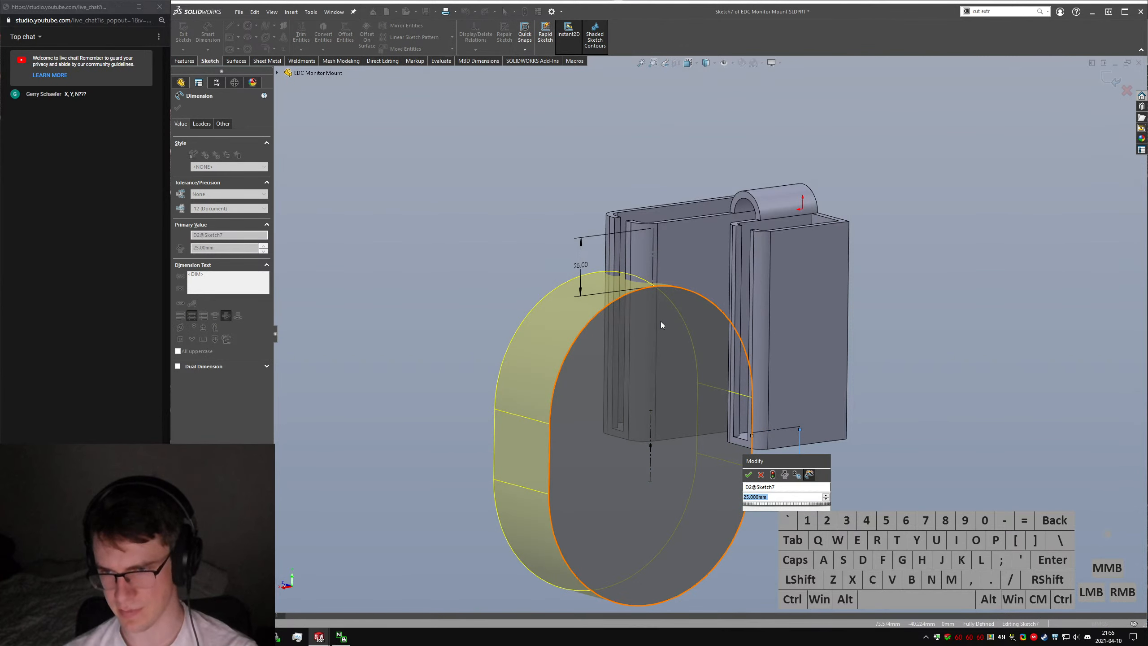
pyautogui.write('50')
pyautogui.press('Return')
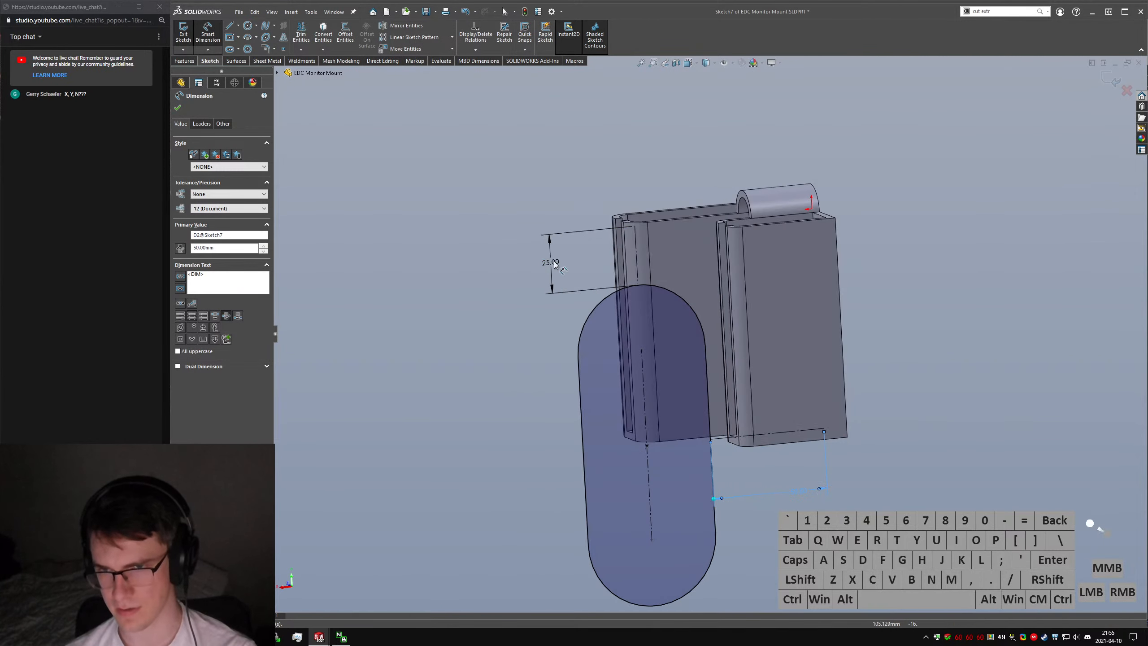
# Set the vertical dimension above the slot to 35 mm and the horizontal construction line to 40 mm, and exit the sketch.
pyautogui.click(547, 257)
pyautogui.write('35')
pyautogui.press('Return')
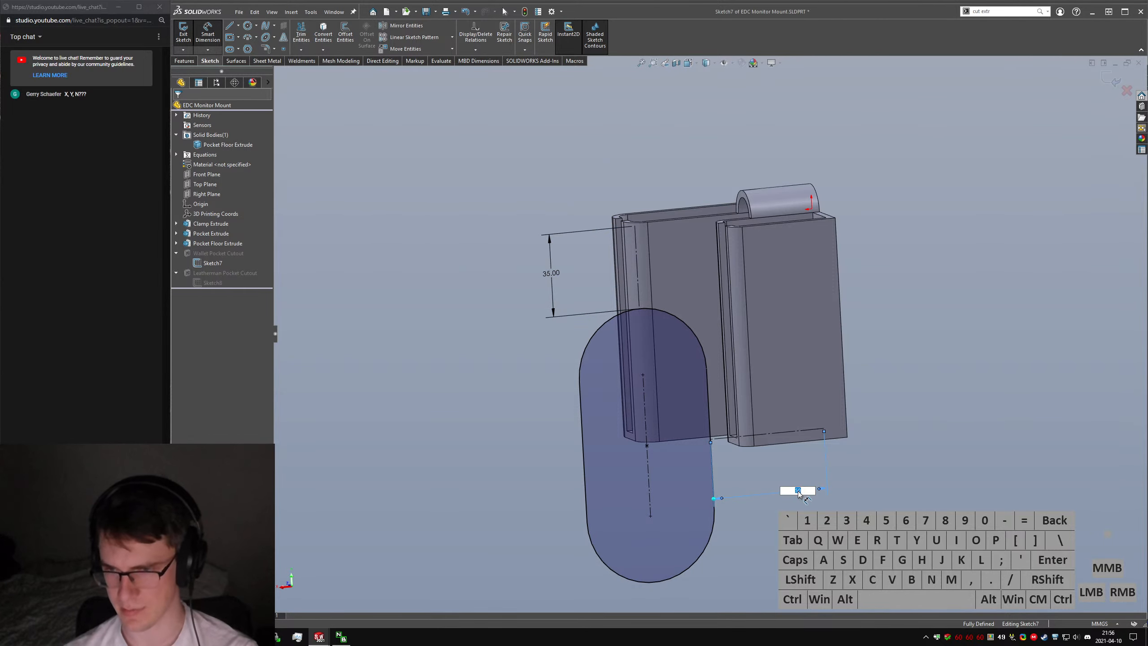
pyautogui.write('40')
pyautogui.press('Return')
pyautogui.click(183, 31)
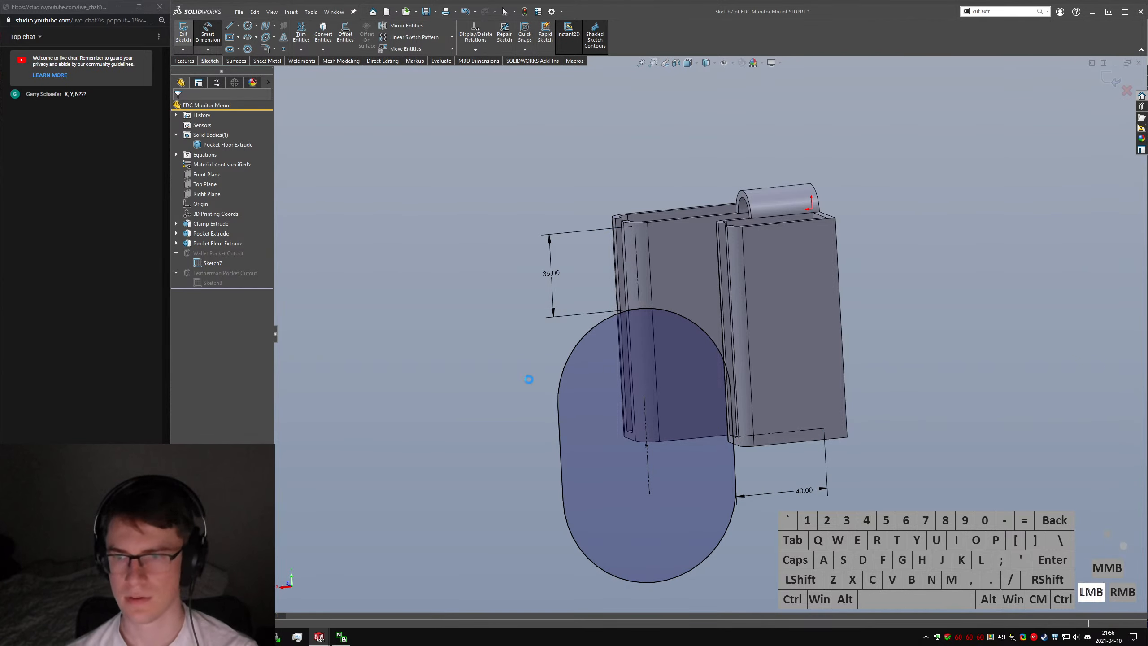
# Examine the reshaped cutouts on both pockets from the open front and from above.
pyautogui.moveTo(706, 364)
pyautogui.mouseDown(button='middle')
pyautogui.moveTo(711, 314)
pyautogui.moveTo(670, 321)
pyautogui.moveTo(778, 295)
pyautogui.moveTo(755, 287)
pyautogui.mouseUp(button='middle')
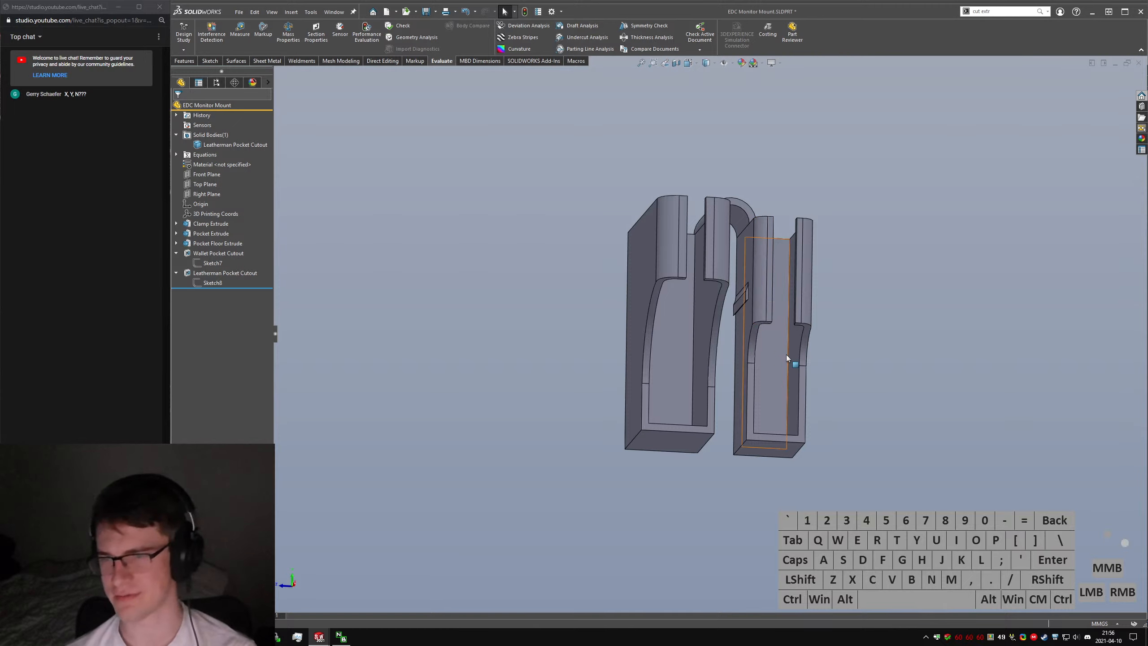
pyautogui.scroll(-4, 785, 355)
pyautogui.moveTo(786, 354); pyautogui.dragTo(834, 467, button='middle')
pyautogui.scroll(4, 834, 468)
pyautogui.moveTo(779, 386); pyautogui.dragTo(766, 416, button='middle')
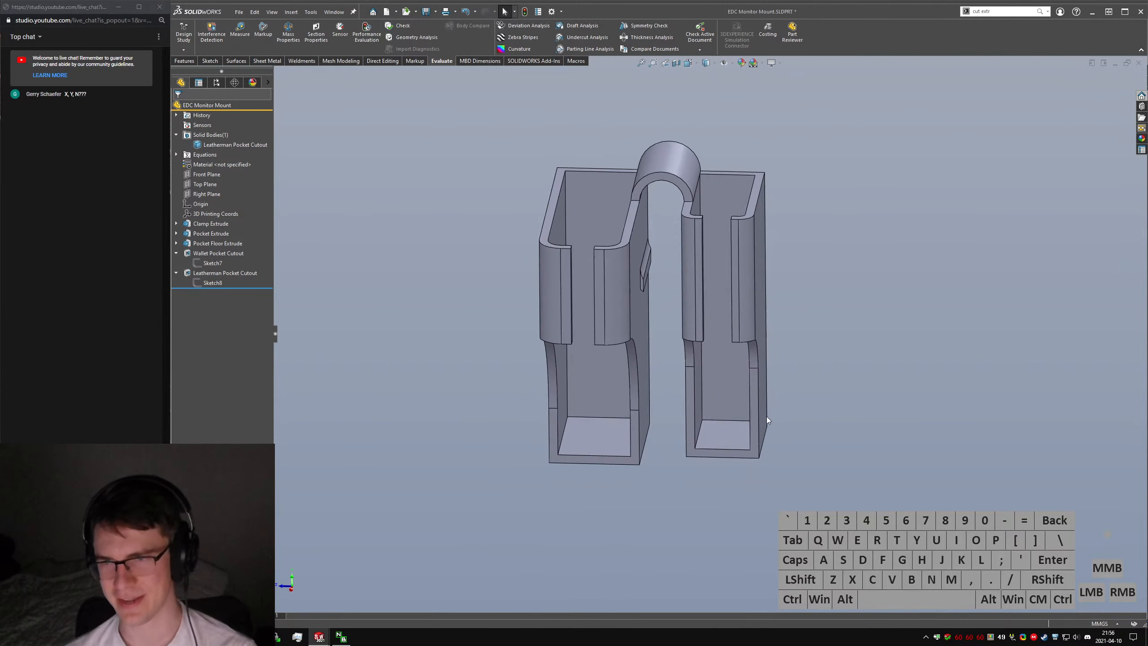
pyautogui.scroll(-2, 703, 187)
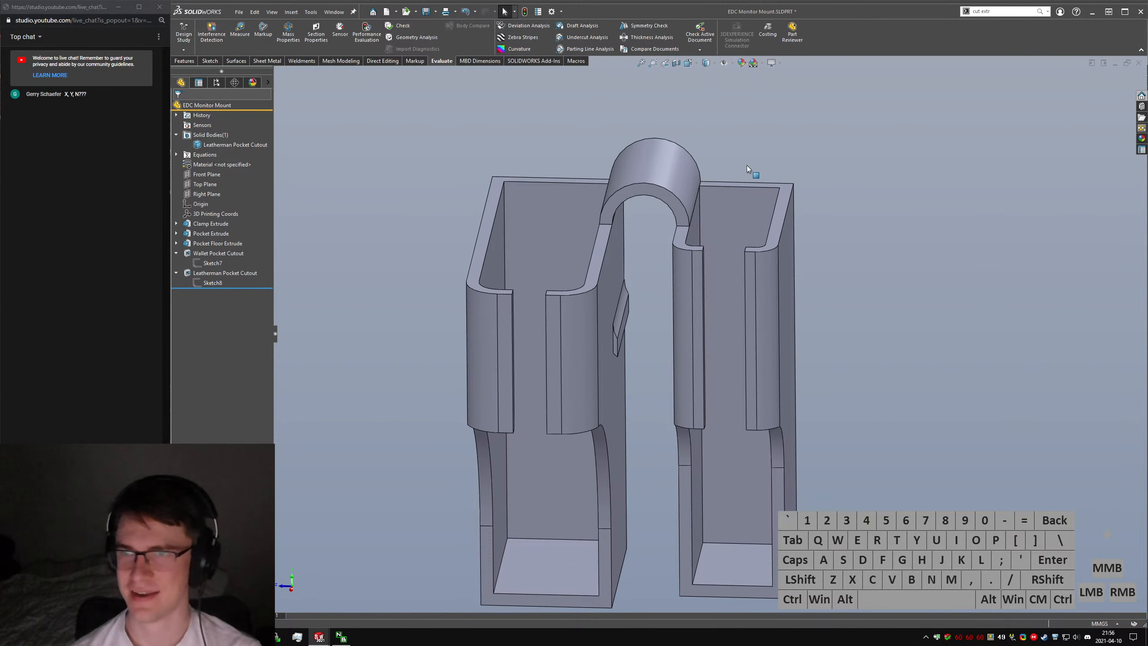
pyautogui.write('s')
pyautogui.write('extru')
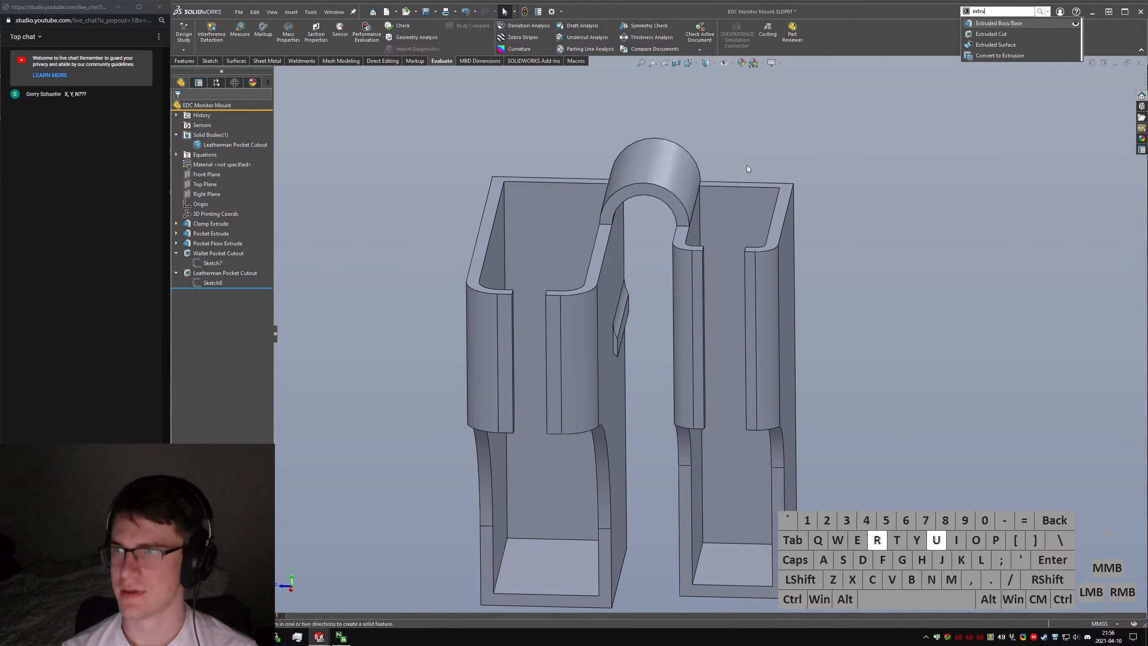
pyautogui.press('Return')
pyautogui.moveTo(758, 118); pyautogui.dragTo(571, 165, button='middle')
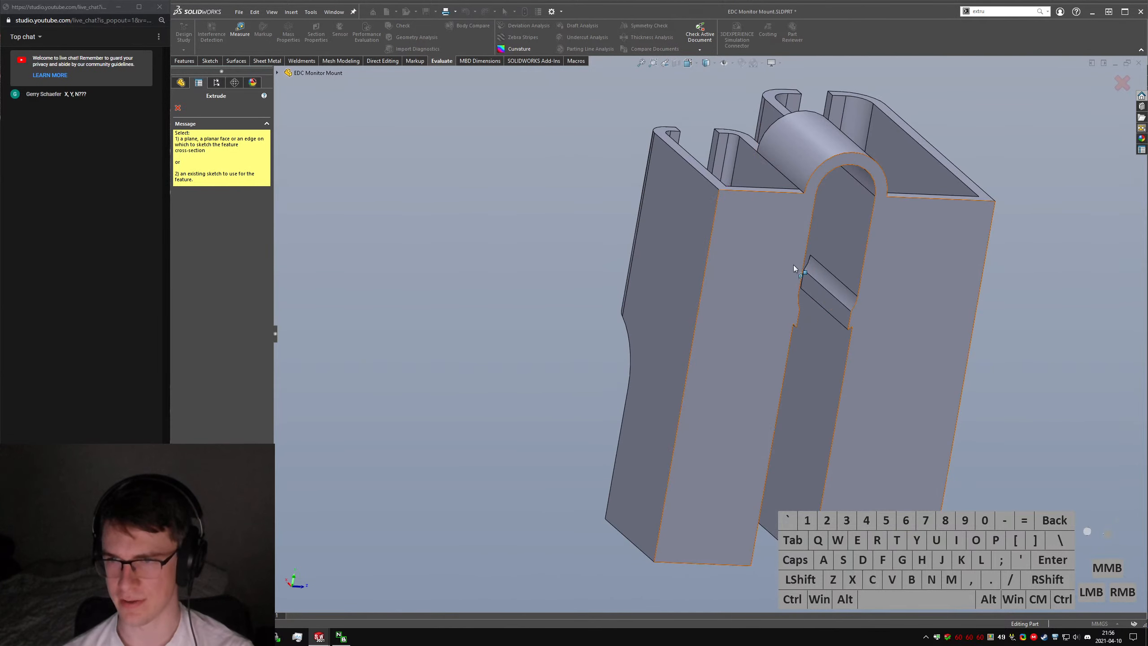
pyautogui.click(278, 73)
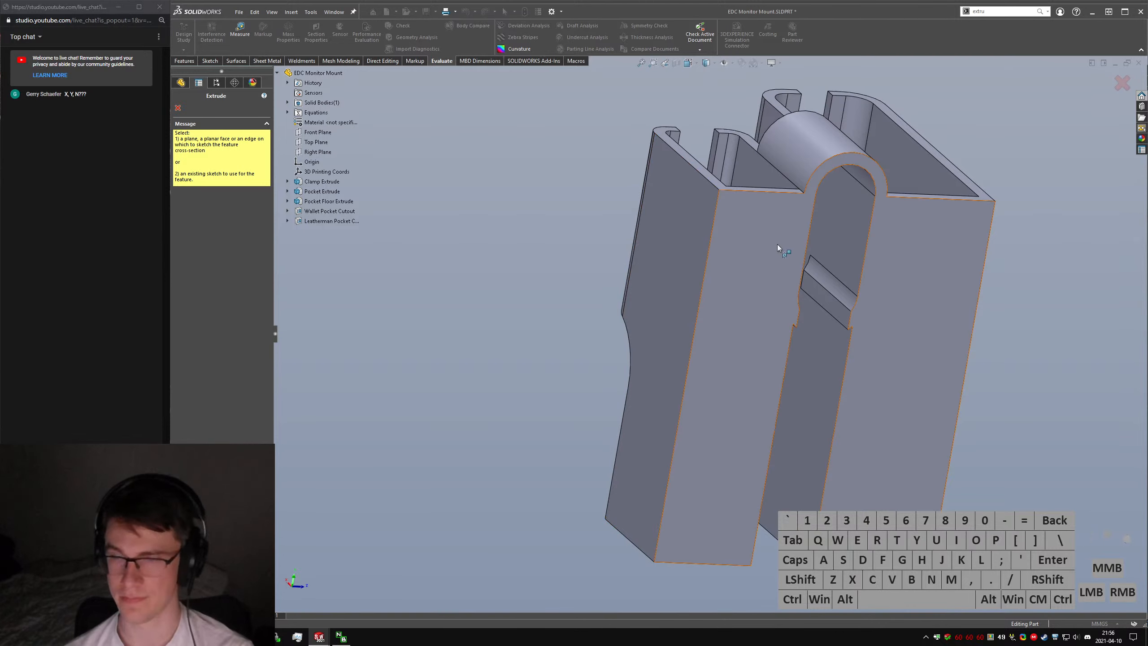
pyautogui.click(321, 131)
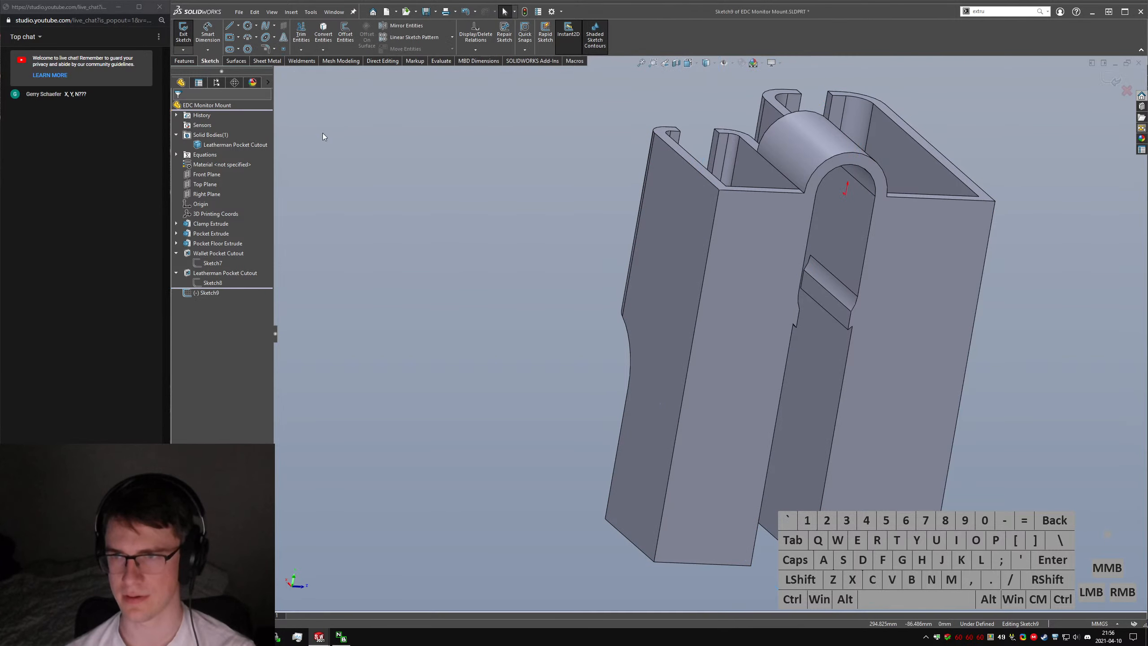
pyautogui.click(184, 34)
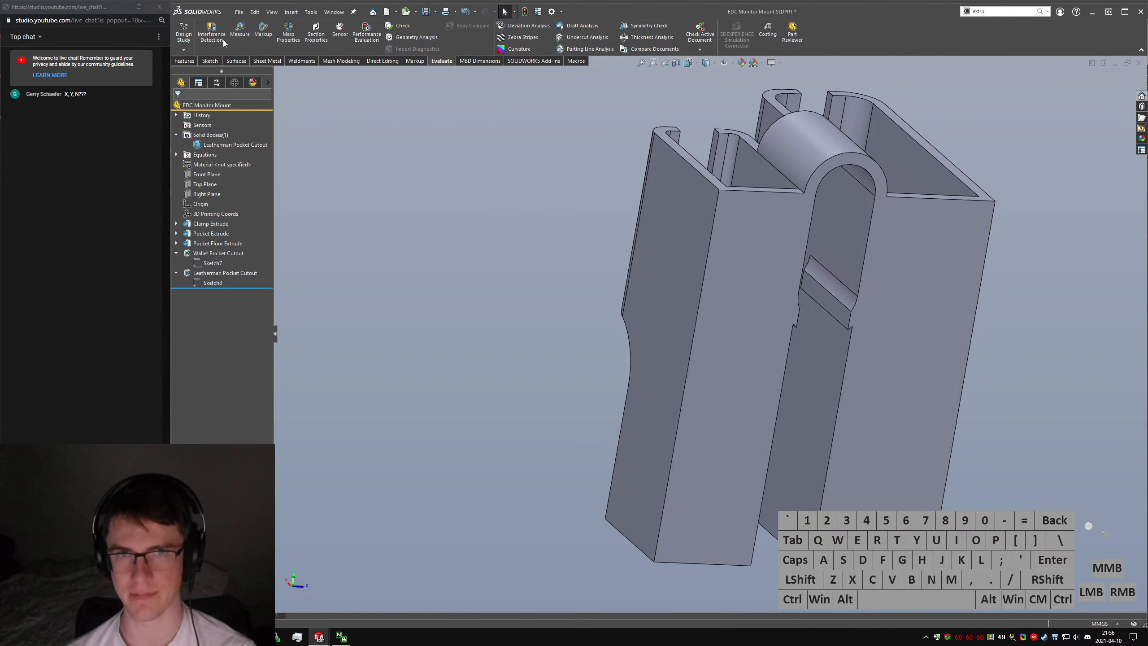
# Start a new sketch on the Right Plane, looking straight at the back of the two pockets and the clip.
pyautogui.click(210, 61)
pyautogui.click(183, 34)
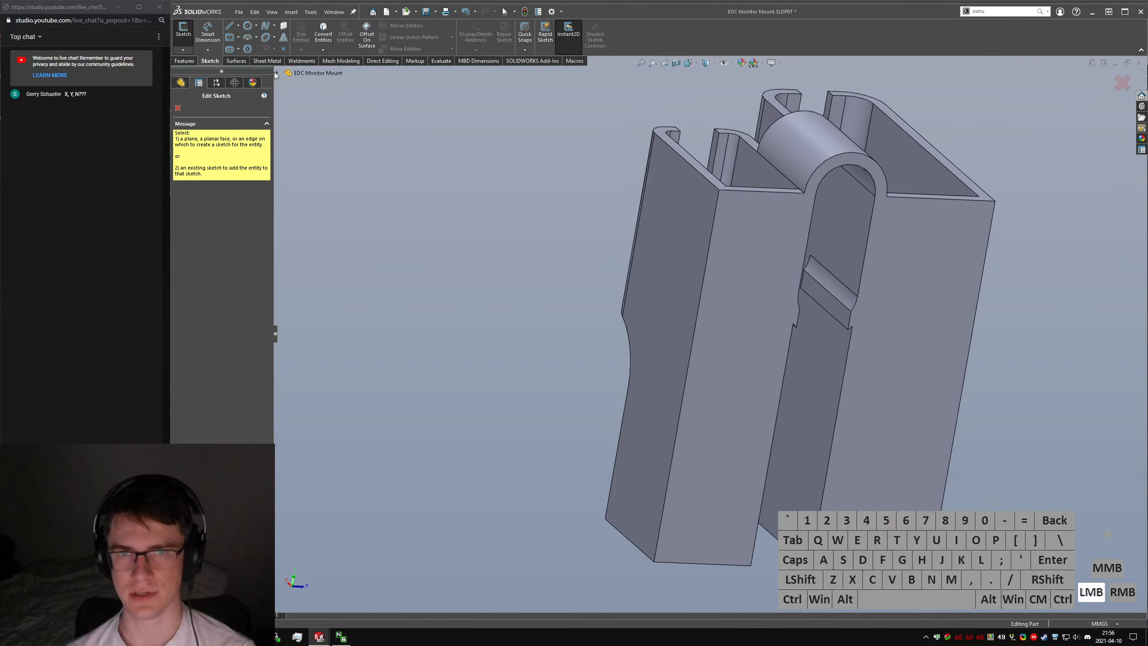
pyautogui.click(275, 74)
pyautogui.click(319, 155)
pyautogui.hotkey('ctrl', '2')
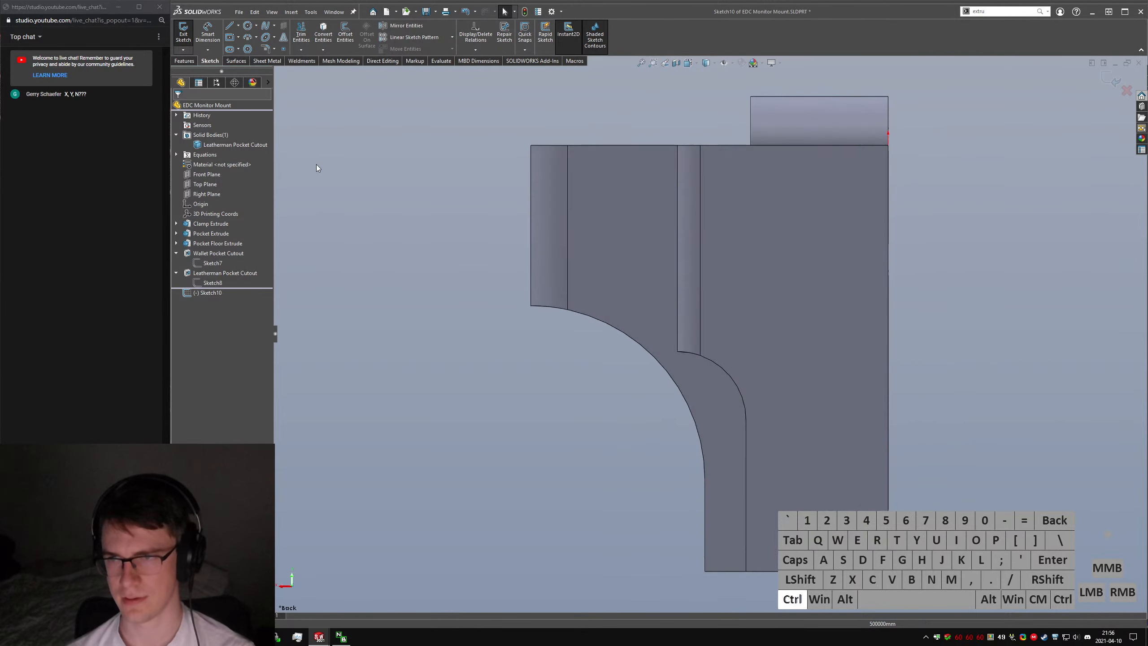
pyautogui.hotkey('ctrl', '3')
pyautogui.scroll(-5, 746, 181)
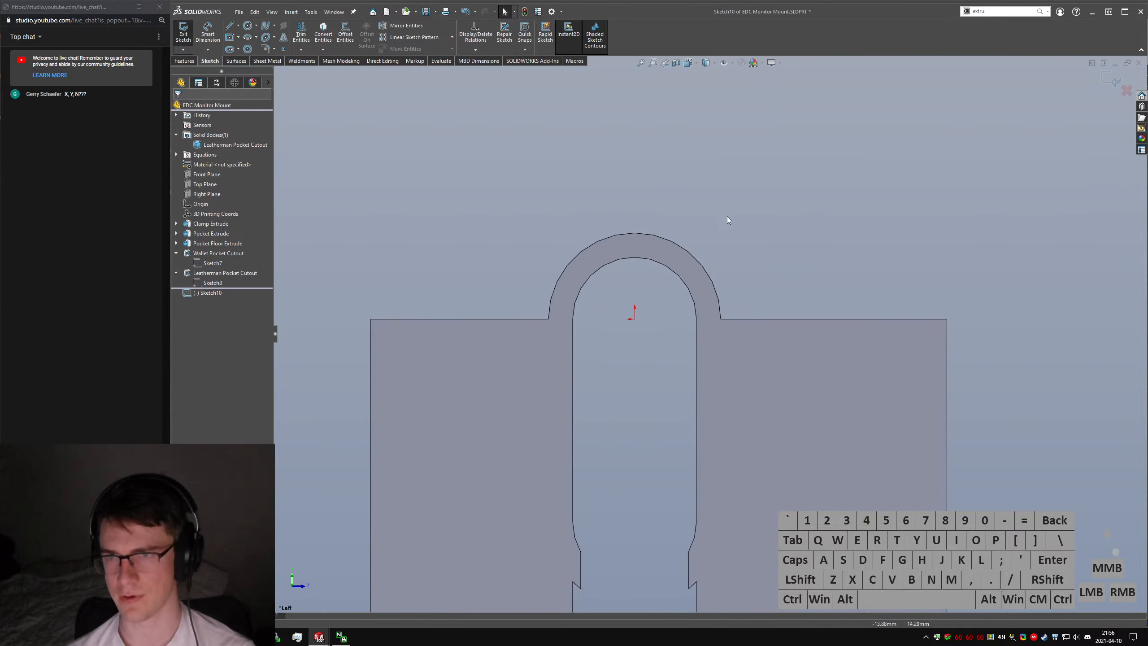
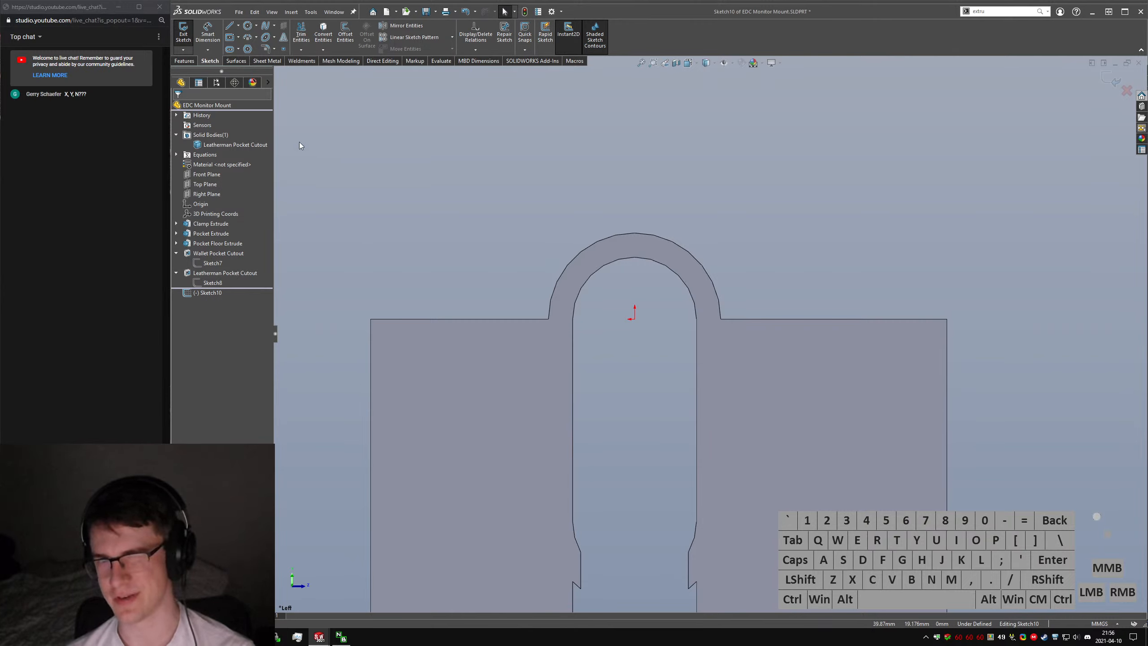
# Draw a partial ellipse centred on the origin from the clip arch's apex to the narrower pocket's outer upper corner.
pyautogui.click(267, 38)
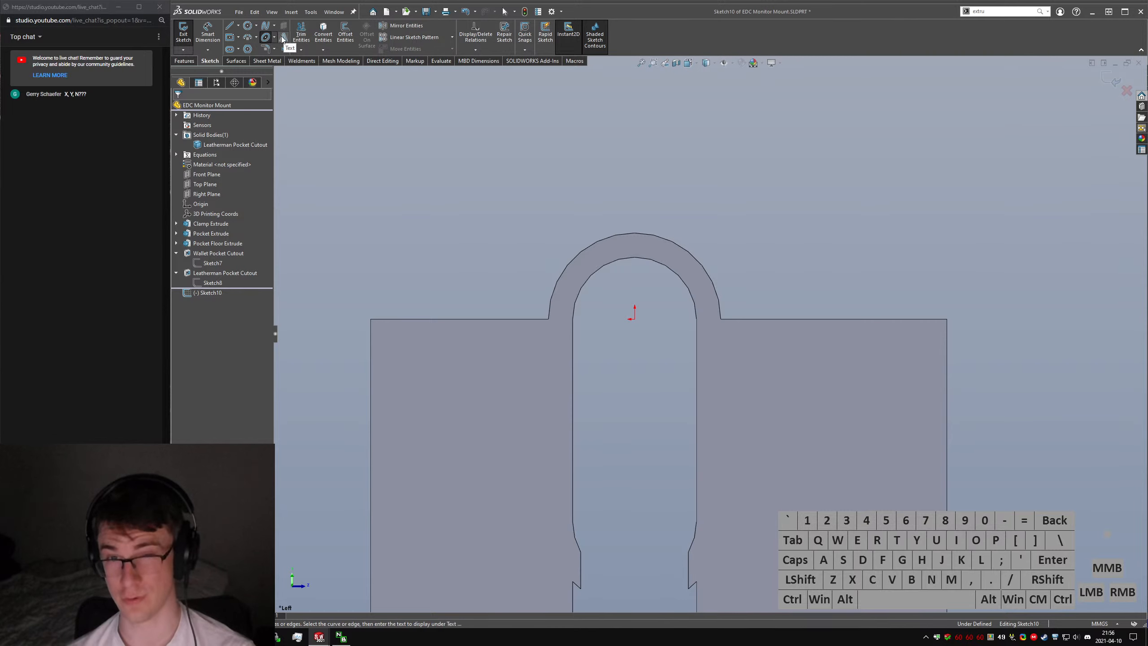
pyautogui.click(275, 38)
pyautogui.click(287, 61)
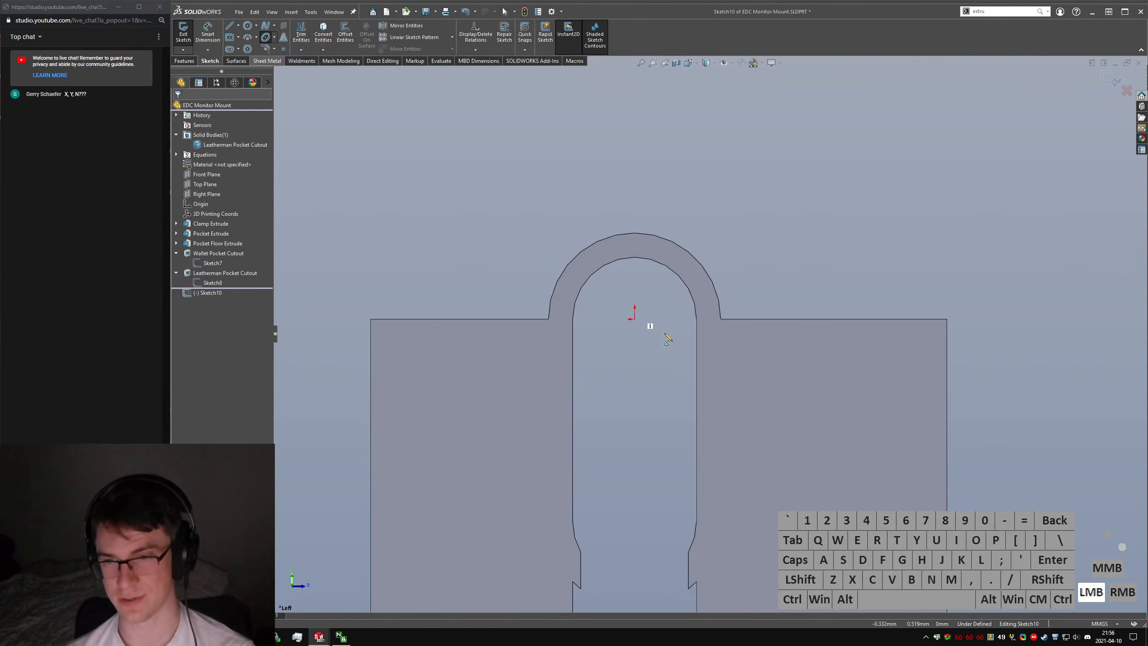
pyautogui.click(635, 319)
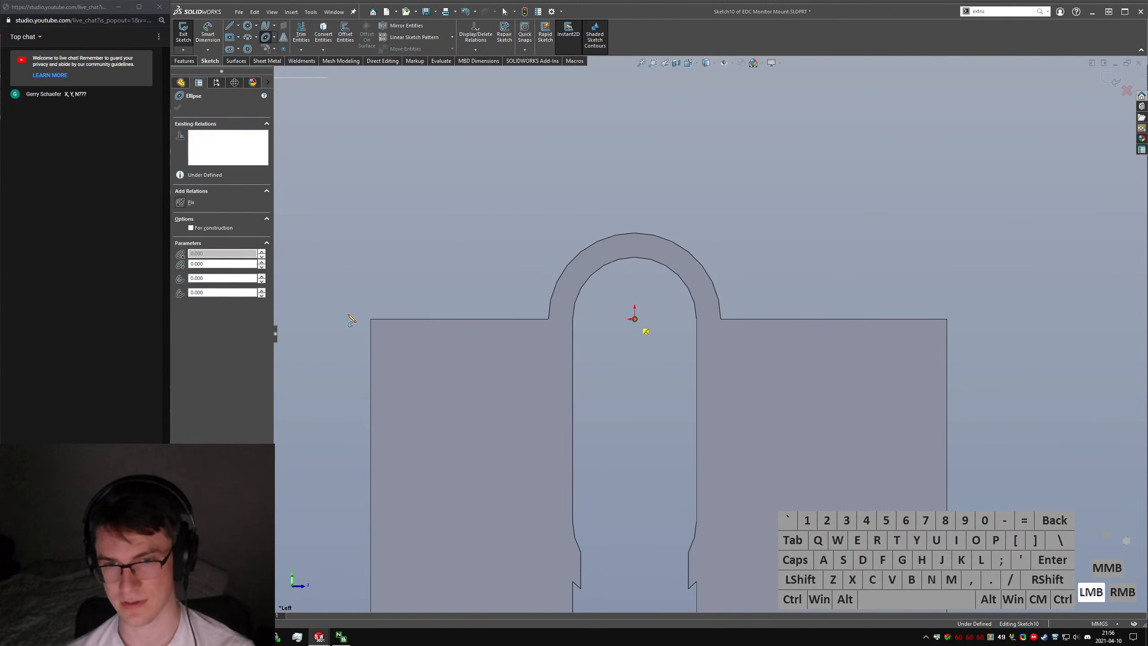
pyautogui.click(370, 319)
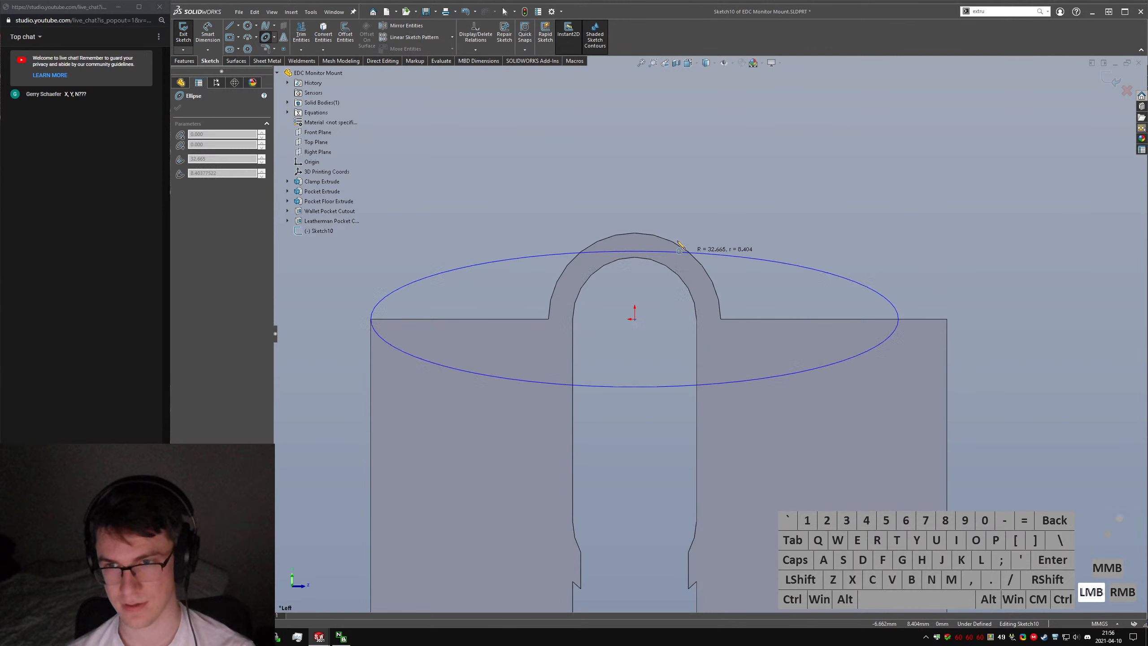
pyautogui.click(635, 234)
pyautogui.click(371, 319)
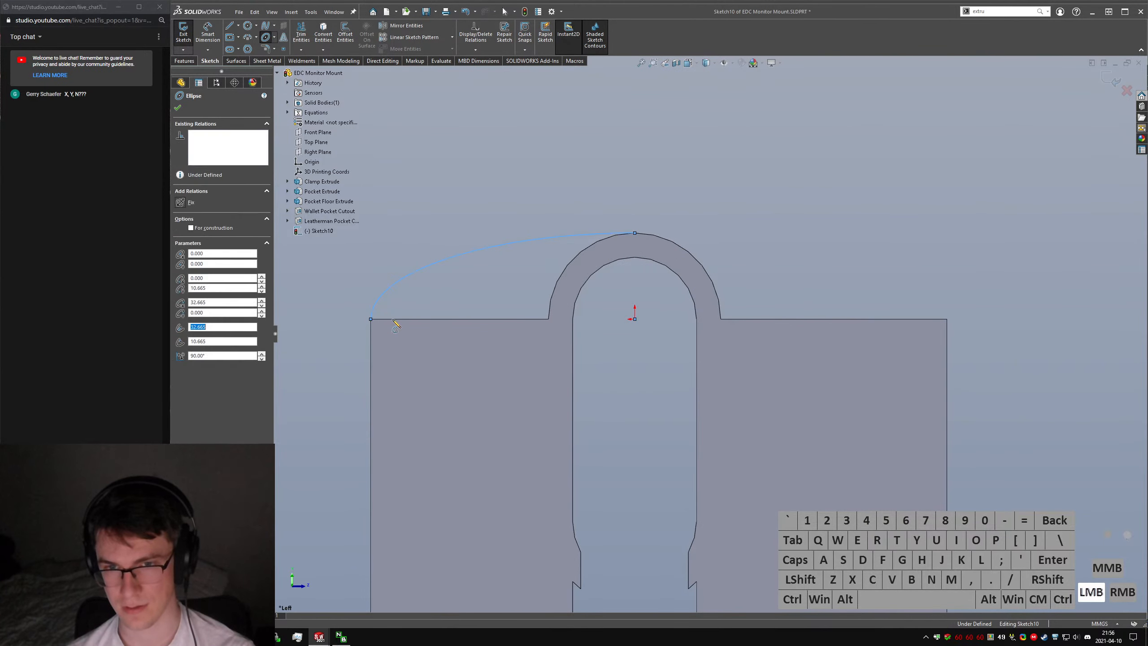
# Draw a second origin-centred partial ellipse from the clip arch's apex to the wider pocket's outer upper corner.
pyautogui.click(634, 320)
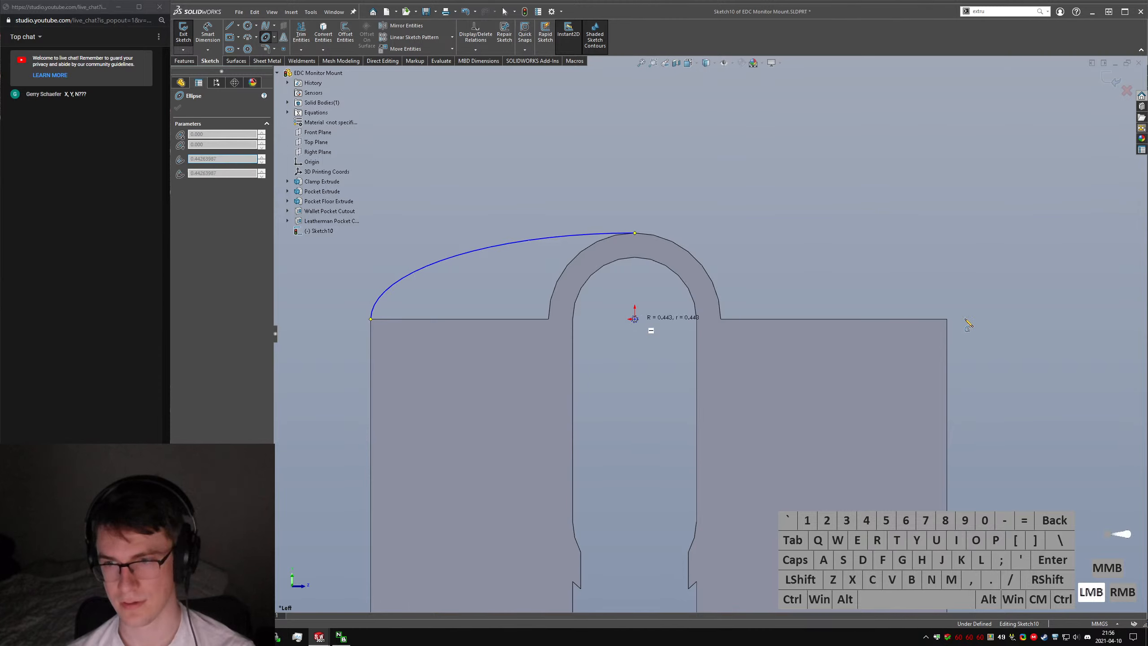
pyautogui.click(946, 320)
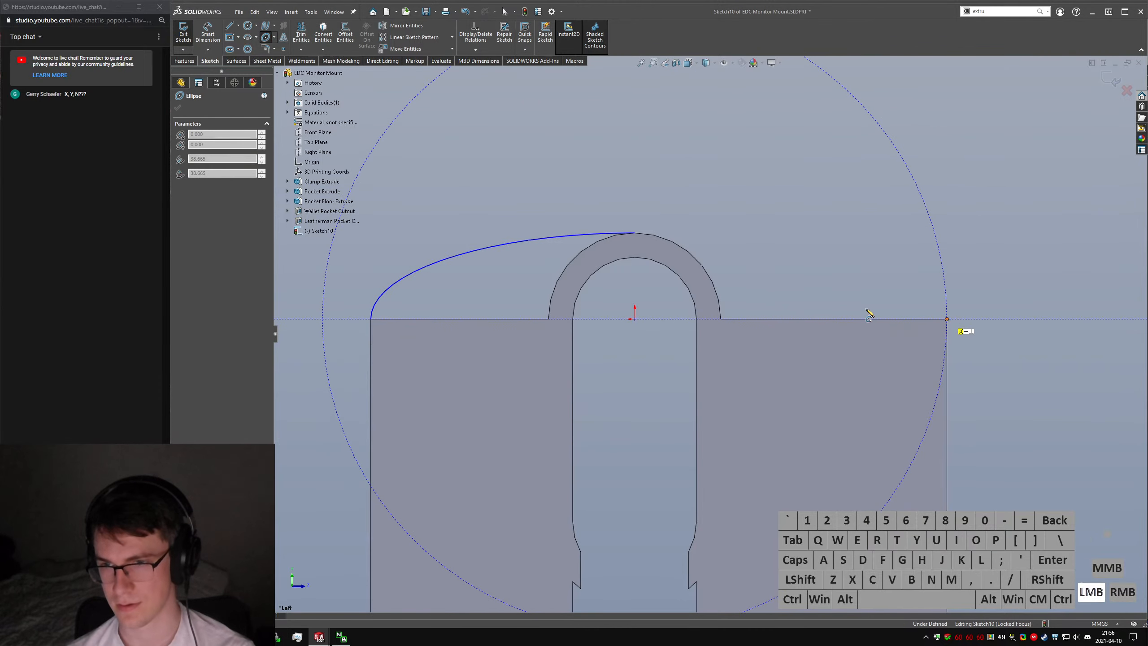
pyautogui.click(634, 234)
pyautogui.click(947, 319)
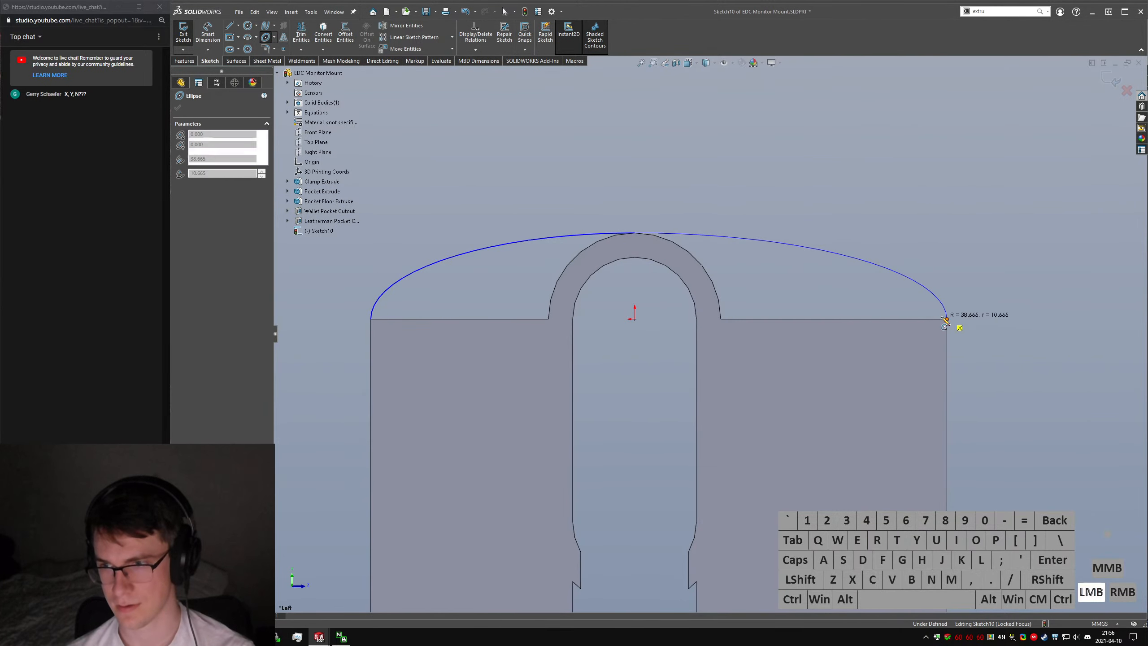
pyautogui.press('Escape')
# Constrain the wider pocket's elliptical arc and its corner endpoint to fully define the sketch, and exit the sketch.
pyautogui.moveTo(946, 320); pyautogui.dragTo(885, 302, button='middle')
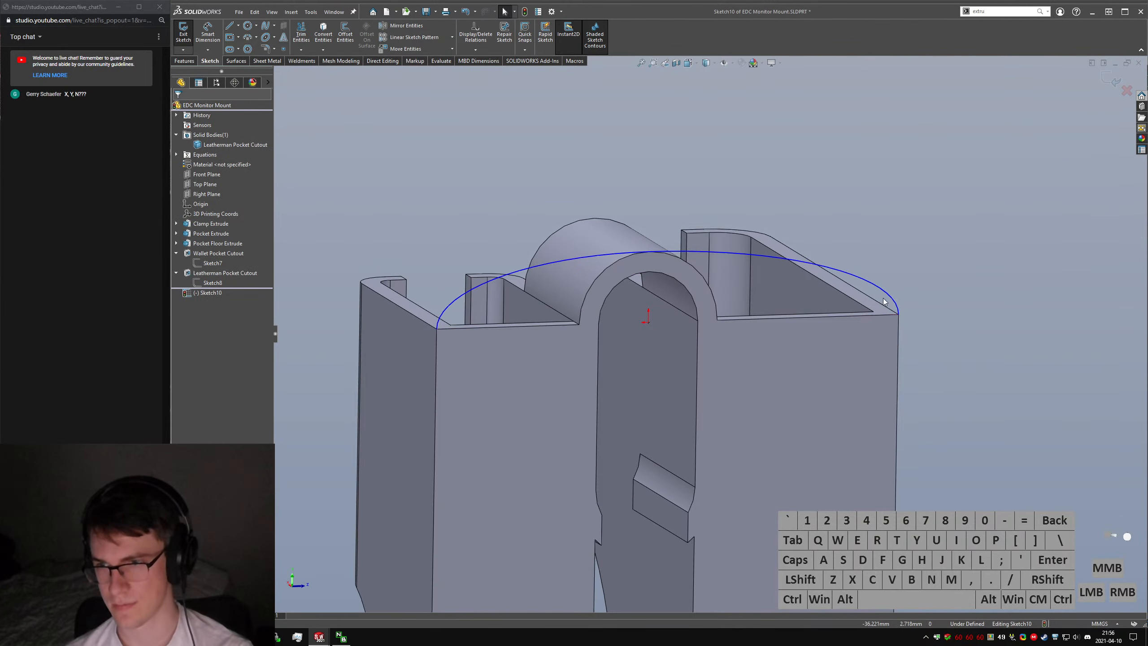
pyautogui.click(899, 315)
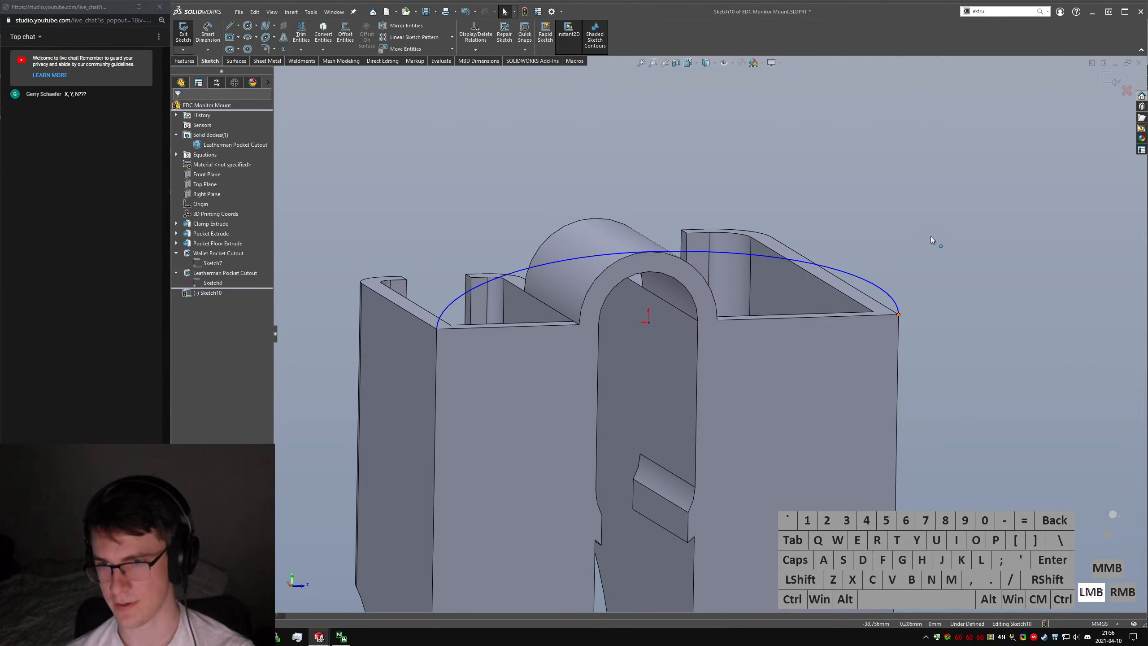
pyautogui.click(771, 257)
pyautogui.click(876, 192)
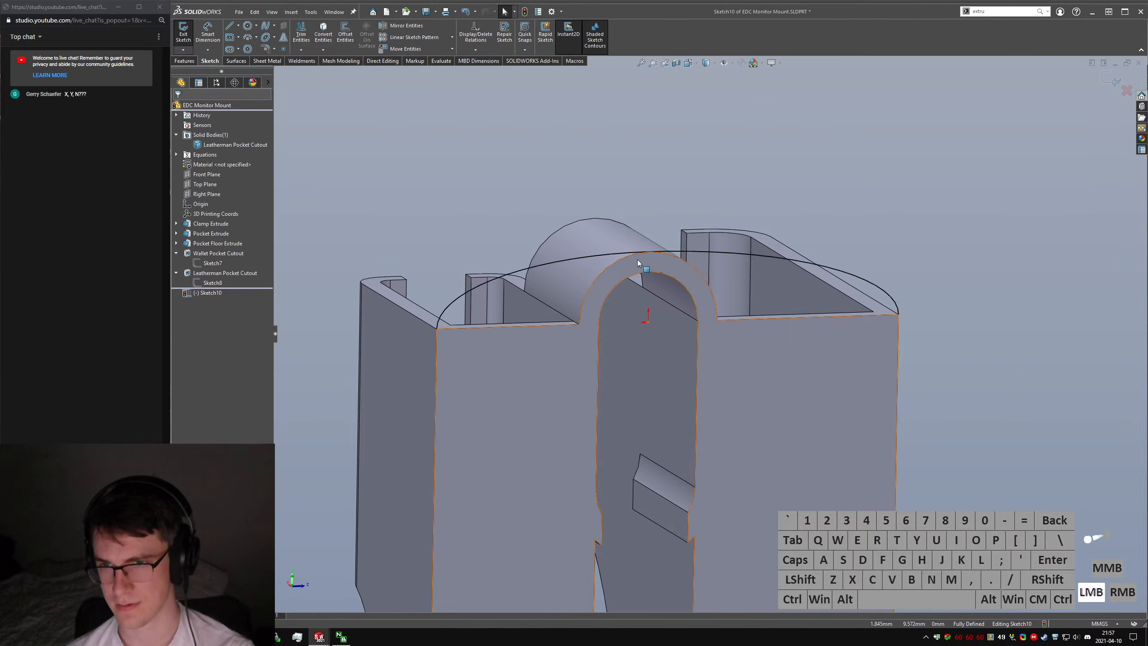
pyautogui.moveTo(839, 224); pyautogui.dragTo(618, 362, button='middle')
pyautogui.click(183, 33)
# Reopen Sketch10 and convert the edges of the large clip-and-pocket back face into sketch entities.
pyautogui.rightClick(199, 295)
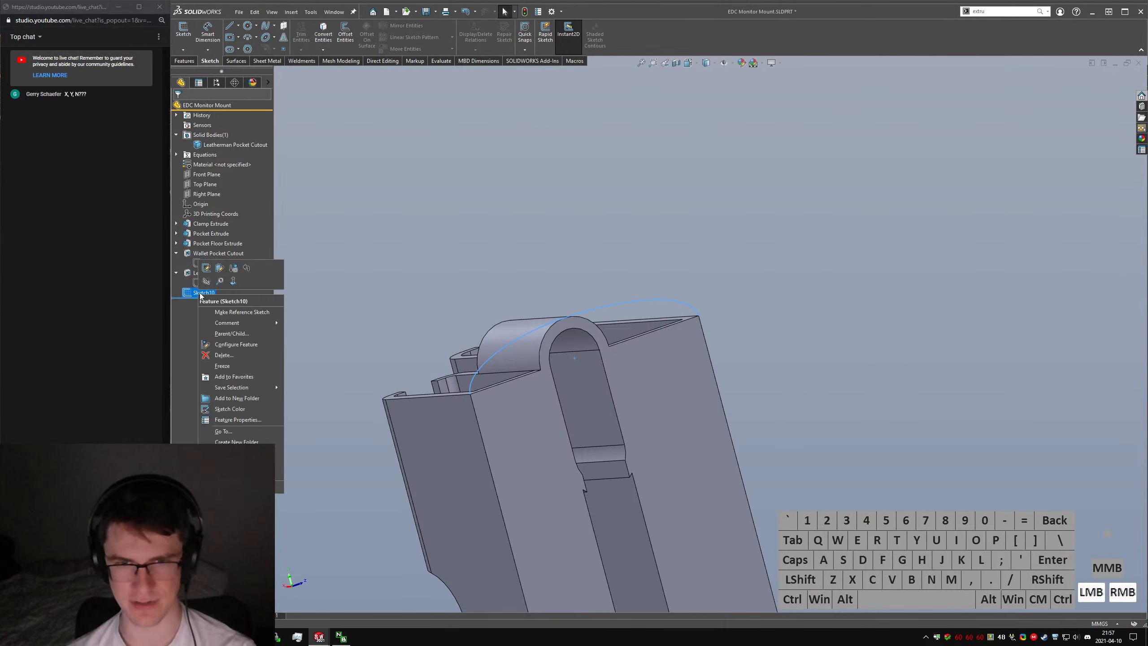
pyautogui.click(264, 267)
pyautogui.click(630, 359)
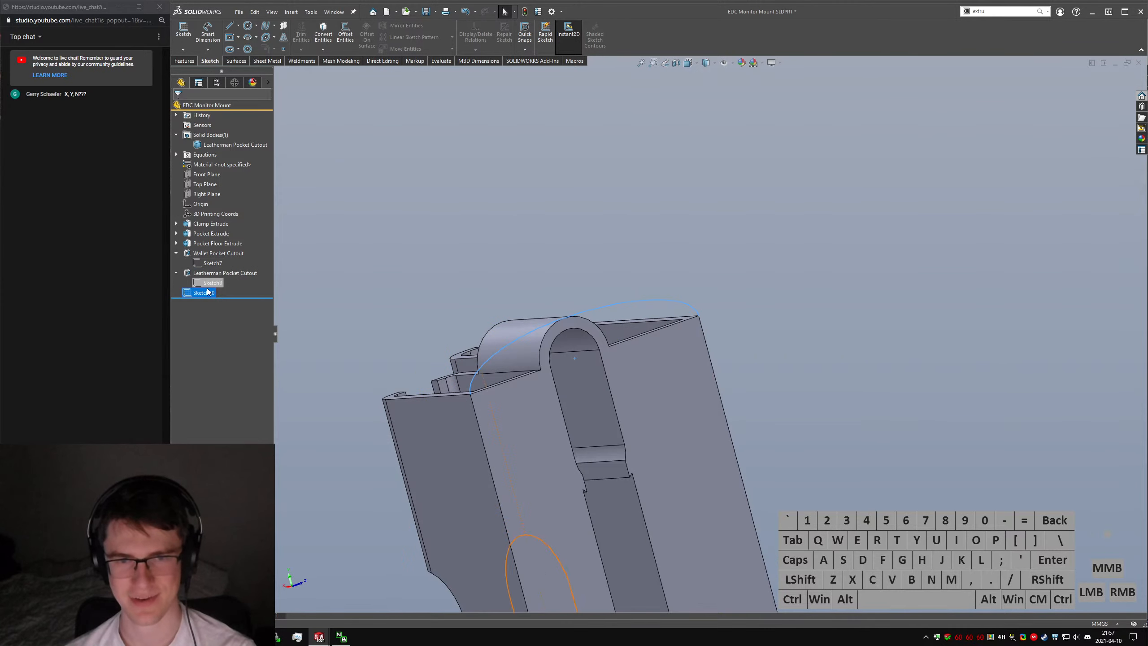
pyautogui.rightClick(201, 292)
pyautogui.click(211, 262)
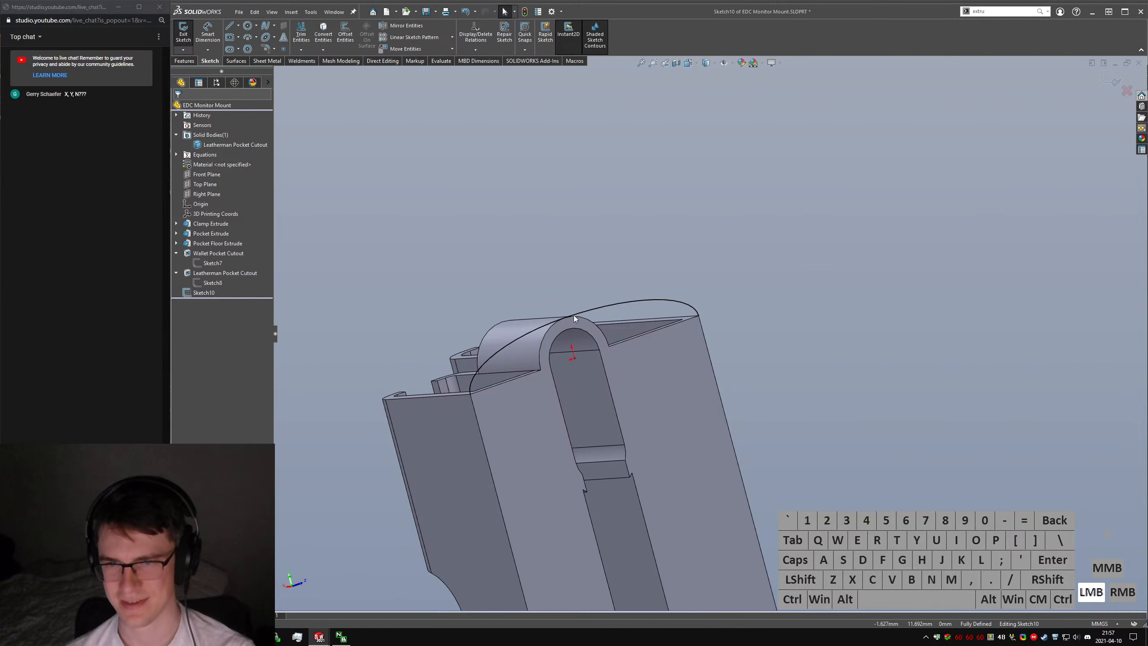
pyautogui.moveTo(574, 316)
pyautogui.mouseDown(button='middle')
pyautogui.moveTo(547, 313)
pyautogui.moveTo(523, 362)
pyautogui.moveTo(549, 414)
pyautogui.mouseUp(button='middle')
pyautogui.click(523, 448)
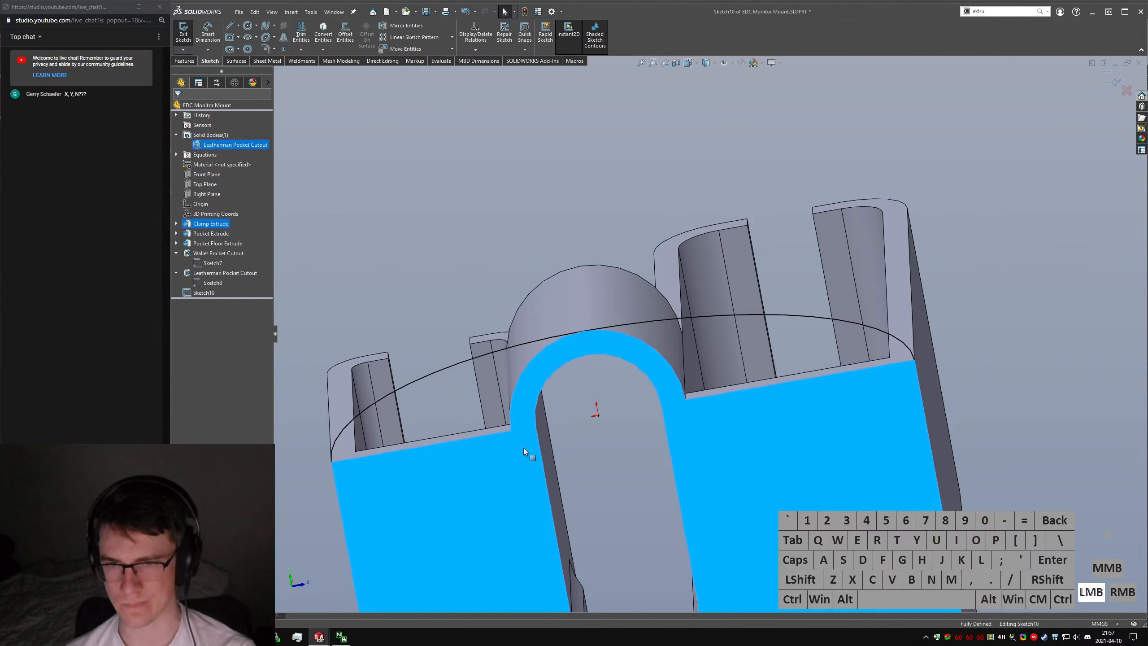
pyautogui.click(313, 38)
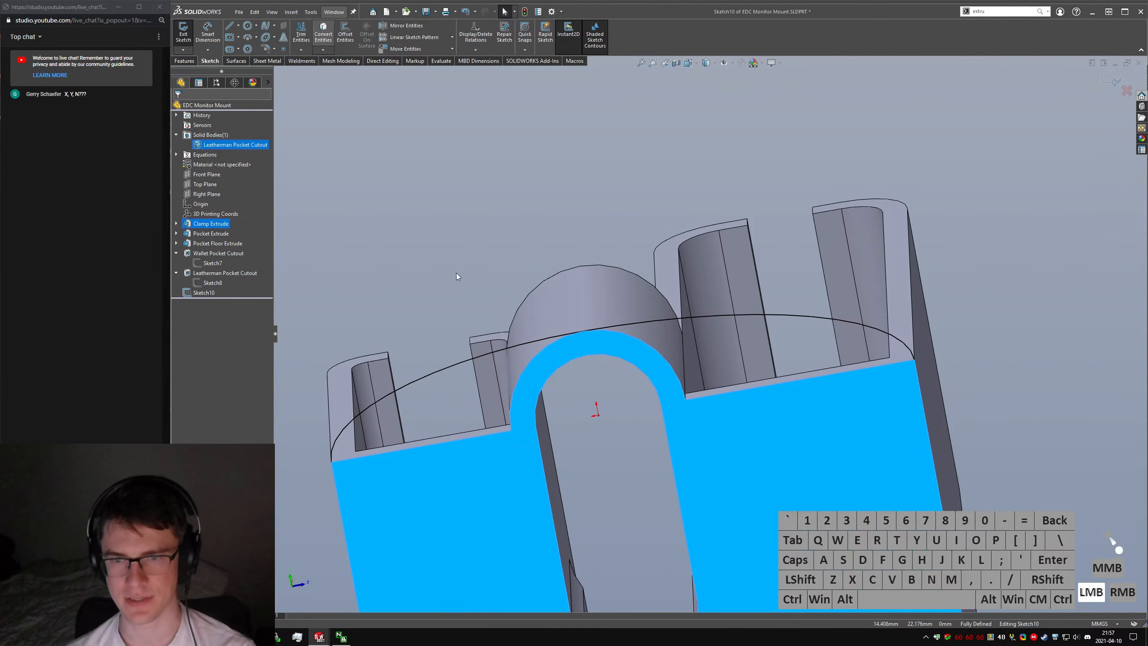
# Power-trim the converted slot and side outlines below the pockets' upper edges.
pyautogui.moveTo(456, 272)
pyautogui.mouseDown(button='middle')
pyautogui.moveTo(502, 337)
pyautogui.moveTo(565, 376)
pyautogui.mouseUp(button='middle')
pyautogui.moveTo(633, 416); pyautogui.dragTo(611, 450, button='right')
pyautogui.scroll(5, 633, 427)
pyautogui.scroll(-2, 787, 464)
pyautogui.moveTo(871, 418)
pyautogui.mouseDown()
pyautogui.moveTo(774, 495)
pyautogui.moveTo(764, 488)
pyautogui.moveTo(659, 547)
pyautogui.mouseUp()
pyautogui.moveTo(678, 395); pyautogui.dragTo(678, 394)
pyautogui.scroll(-3, 678, 312)
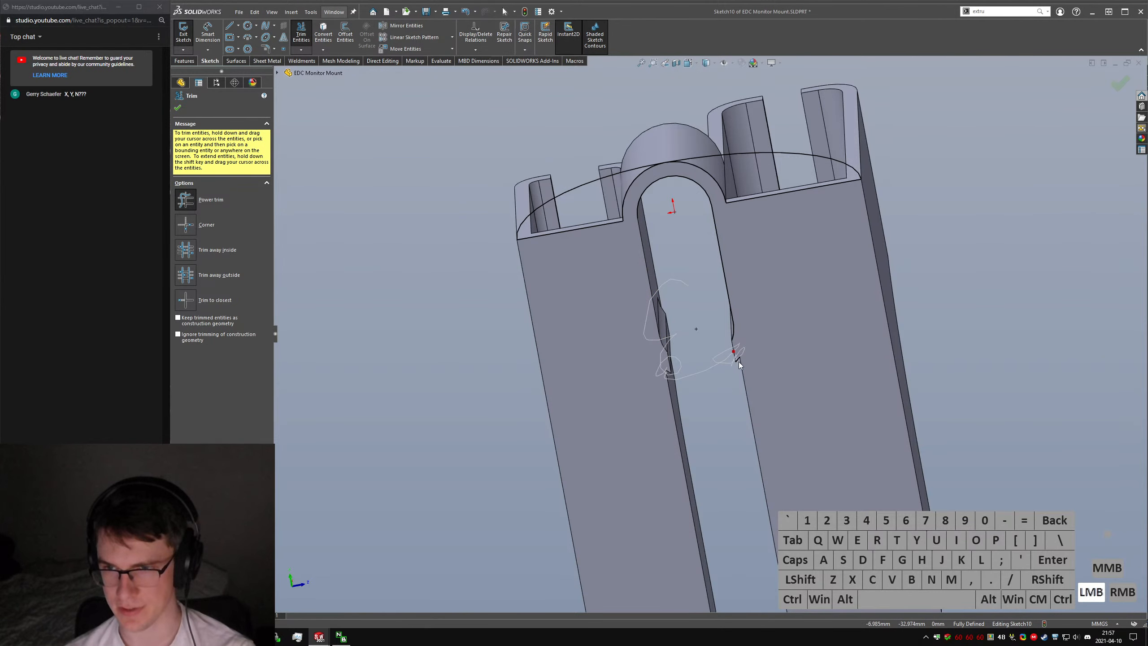
pyautogui.moveTo(725, 292); pyautogui.dragTo(725, 292)
pyautogui.scroll(-3, 633, 156)
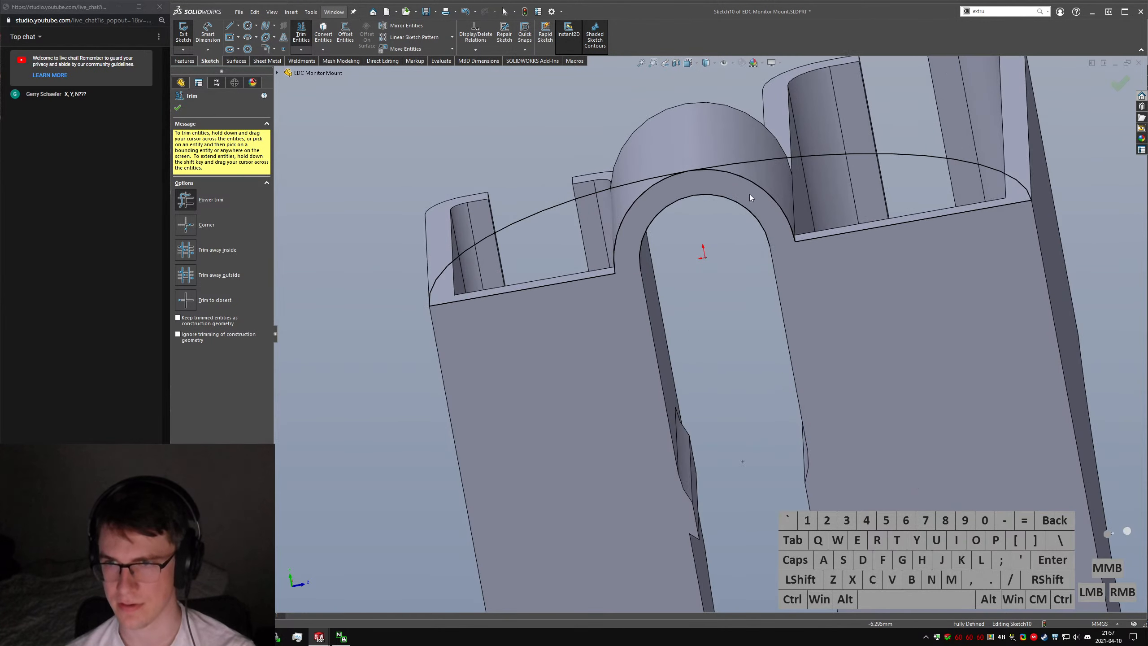
# Trim away the clip's outer arc and extend both straight upper edges to the ends of the inner arc, closing the profile.
pyautogui.moveTo(785, 180); pyautogui.dragTo(753, 202)
pyautogui.scroll(-2, 616, 246)
pyautogui.moveTo(640, 229)
pyautogui.mouseDown()
pyautogui.moveTo(613, 263)
pyautogui.moveTo(650, 280)
pyautogui.mouseUp()
pyautogui.press('Escape')
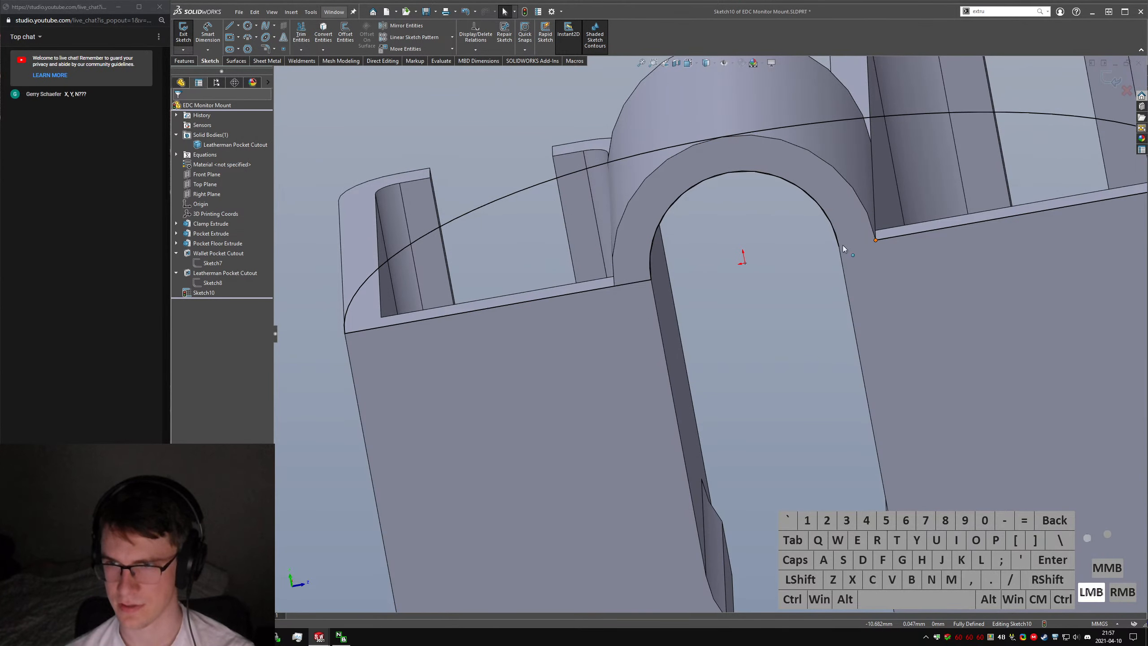
pyautogui.moveTo(843, 249); pyautogui.dragTo(839, 247)
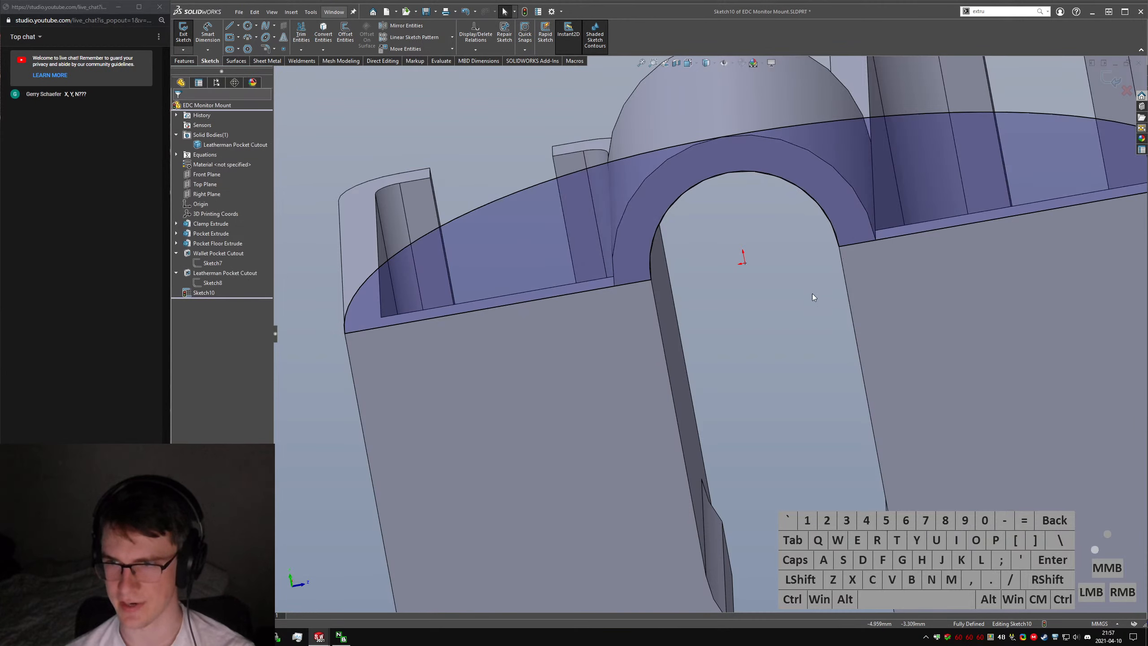
# Exit the sketch and try to extrude Sketch10 as a boss with an equation-driven depth.
pyautogui.click(175, 32)
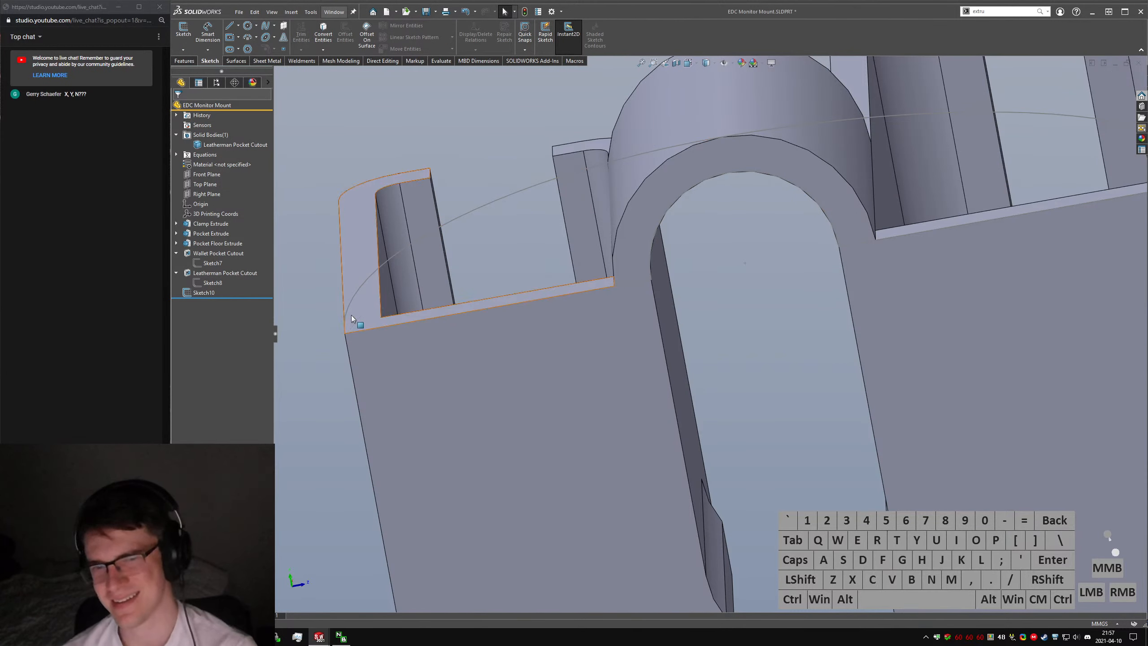
pyautogui.click(184, 61)
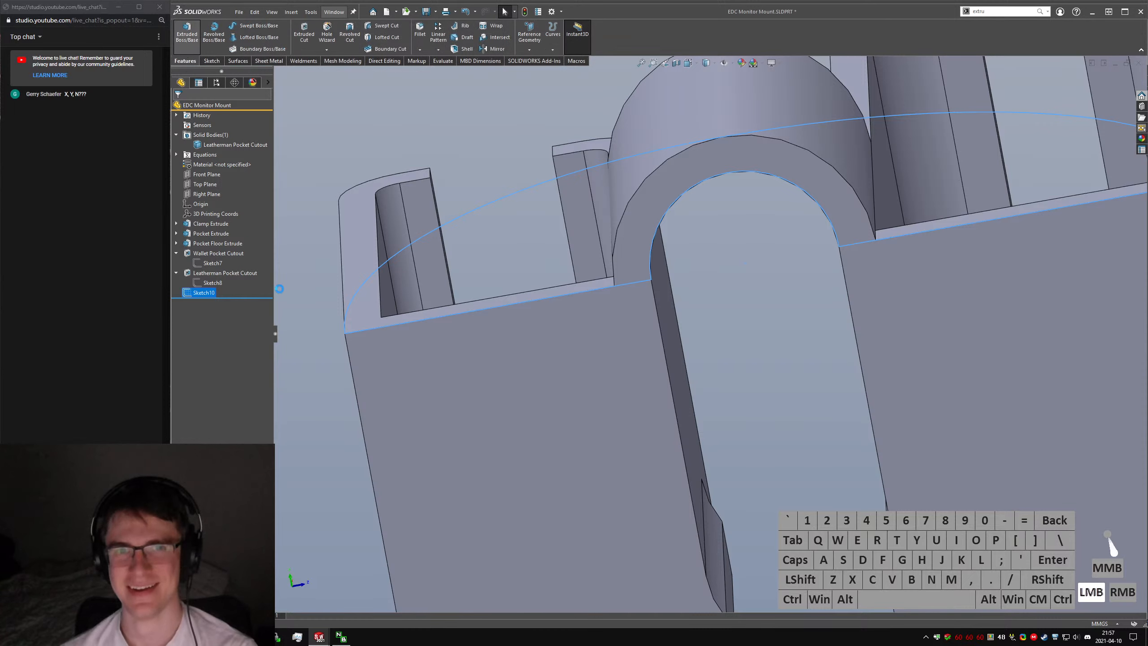
pyautogui.write('=')
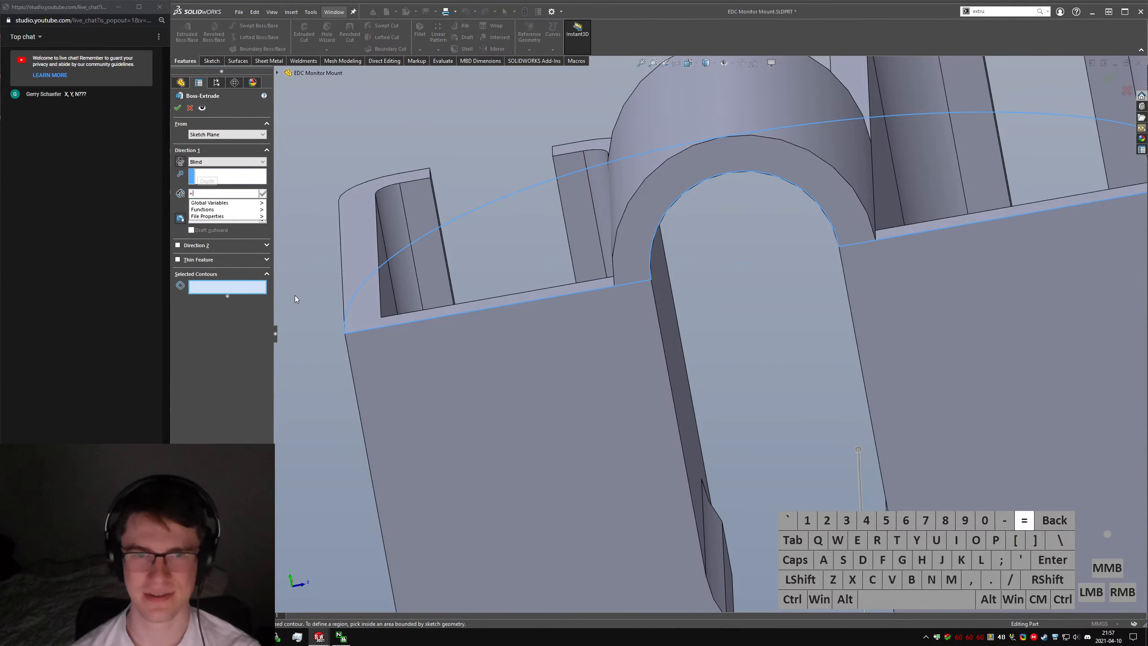
pyautogui.press('Return')
pyautogui.press('Return')
pyautogui.hotkey('shift', 'Return')
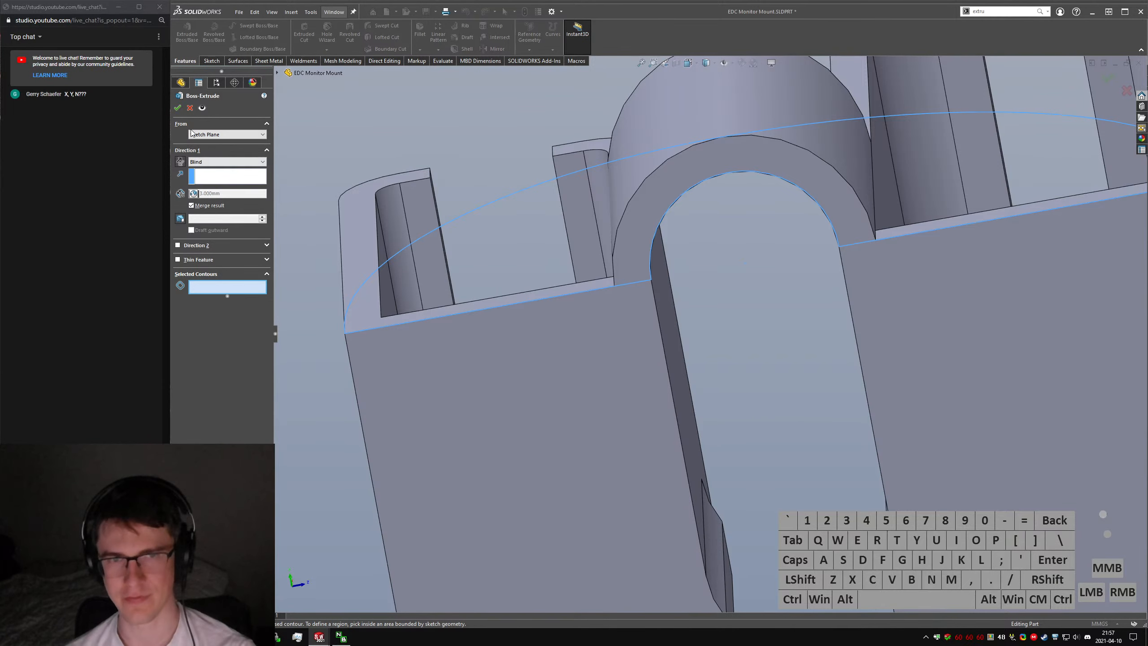
pyautogui.click(178, 108)
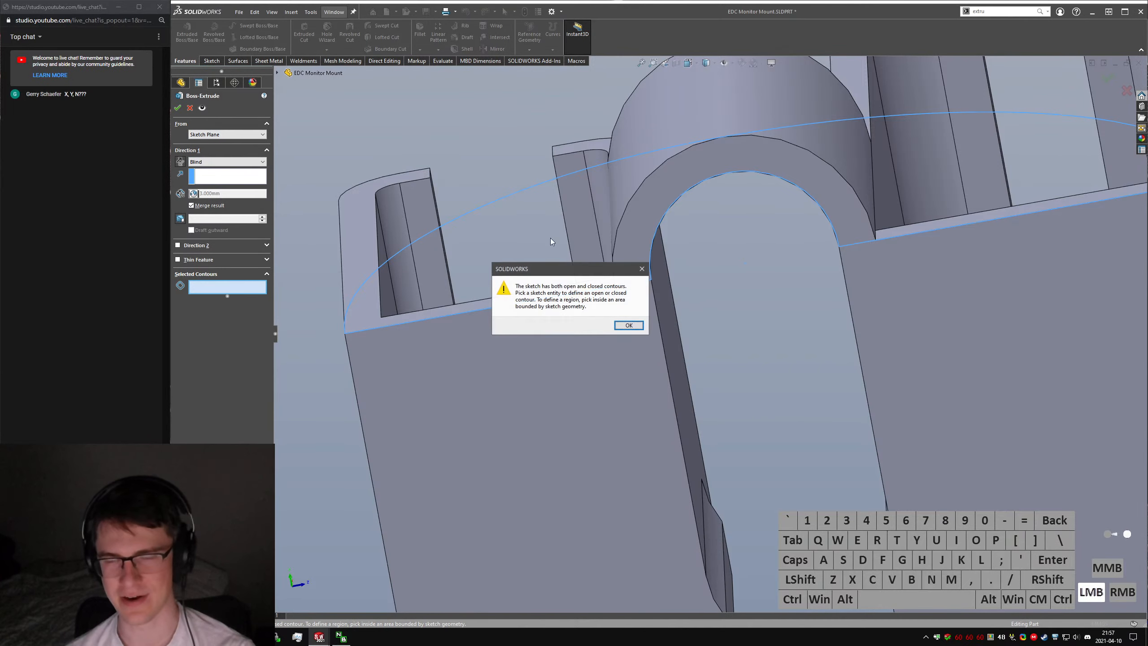
pyautogui.click(629, 326)
# Hide the Leatherman Pocket Cutout solid body to expose the sketch contours, and cancel the boss extrusion.
pyautogui.moveTo(656, 312); pyautogui.dragTo(333, 211, button='middle')
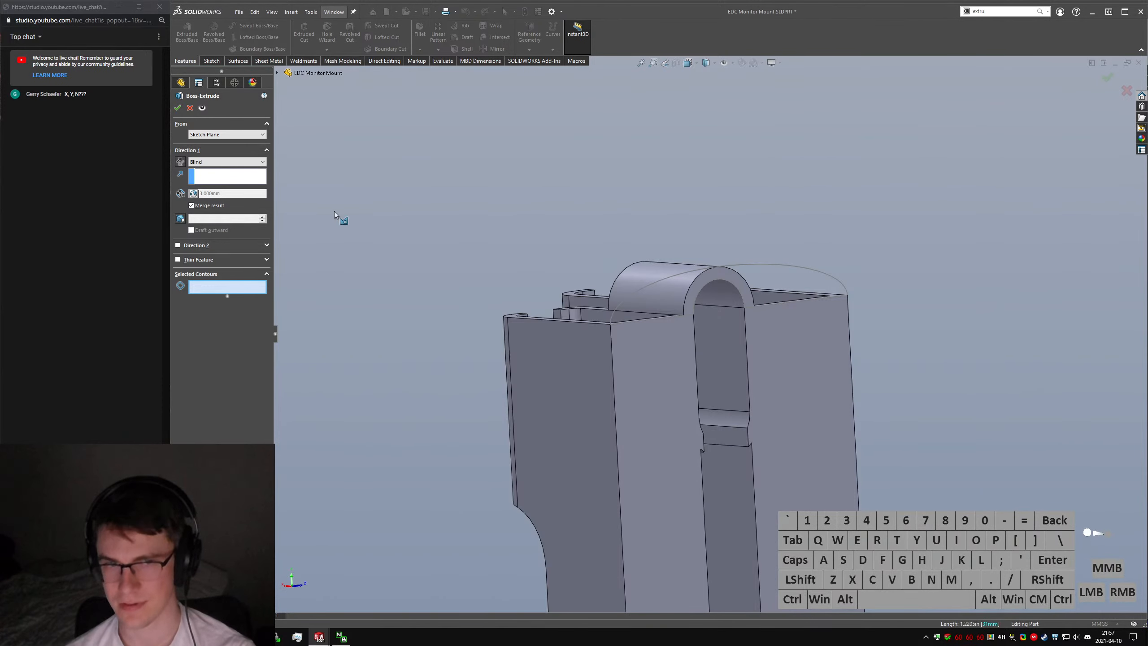
pyautogui.click(277, 72)
pyautogui.click(287, 102)
pyautogui.rightClick(322, 112)
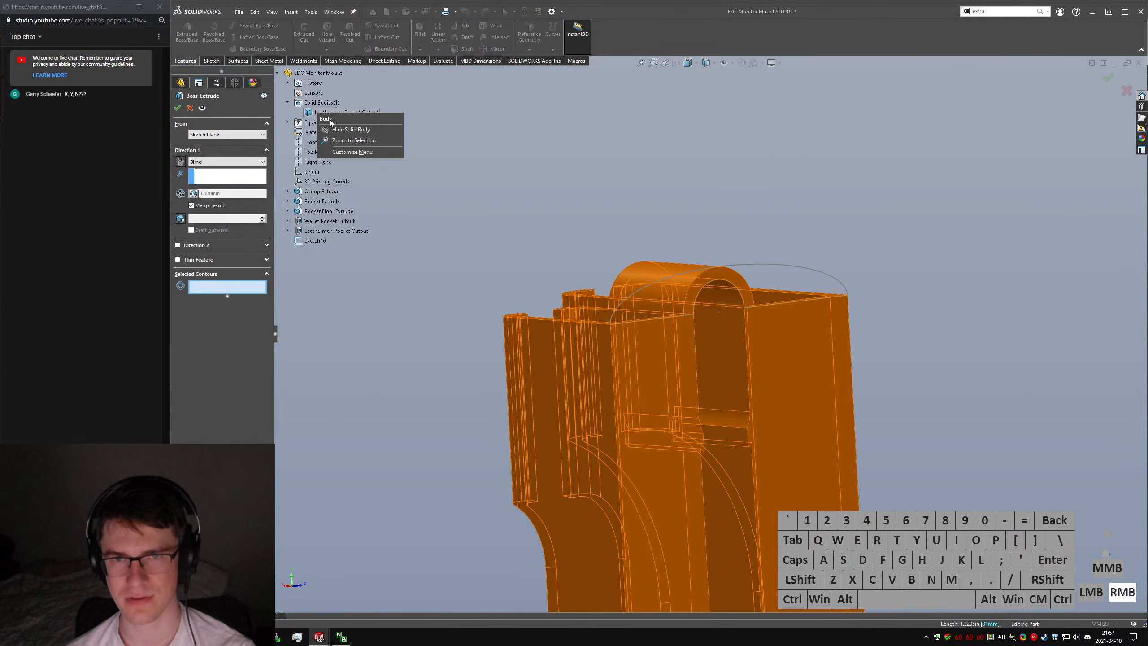
pyautogui.click(391, 130)
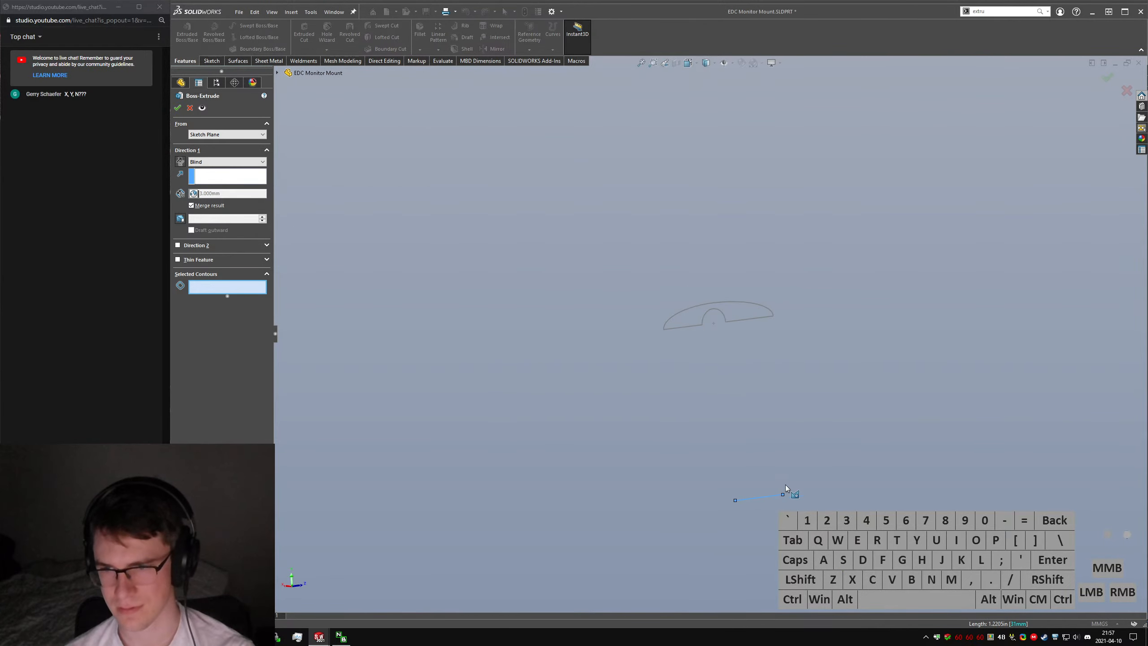
pyautogui.click(191, 108)
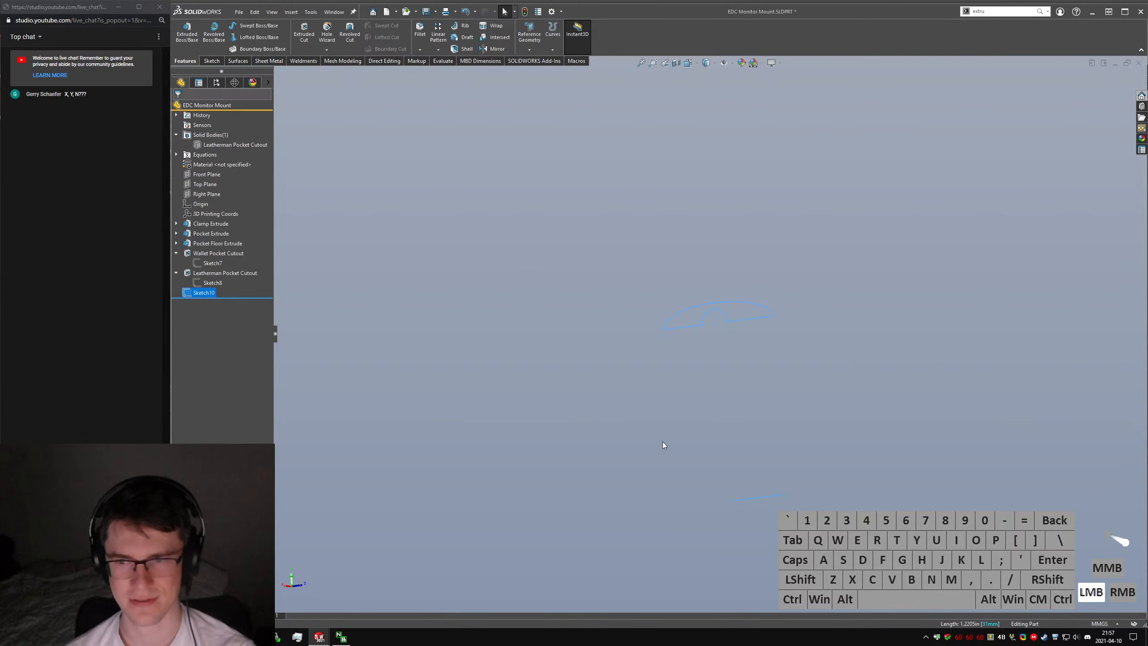
# Reopen Sketch10, trim away the stray line below the arched profile, and exit the sketch.
pyautogui.moveTo(809, 406); pyautogui.dragTo(786, 436, button='right')
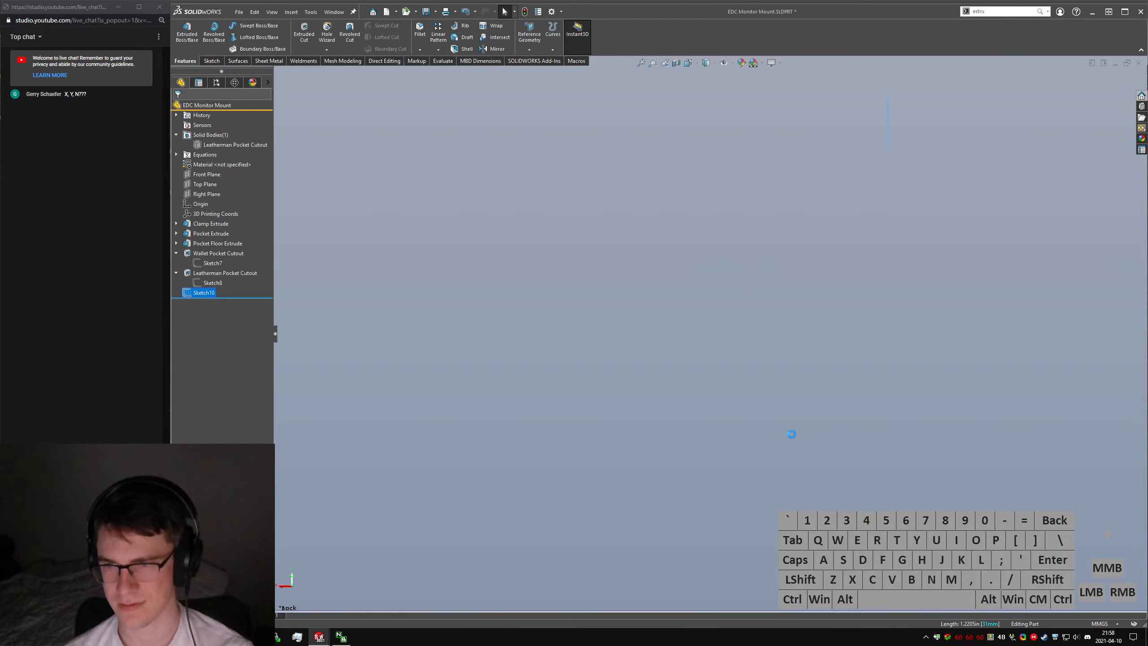
pyautogui.rightClick(200, 294)
pyautogui.click(210, 268)
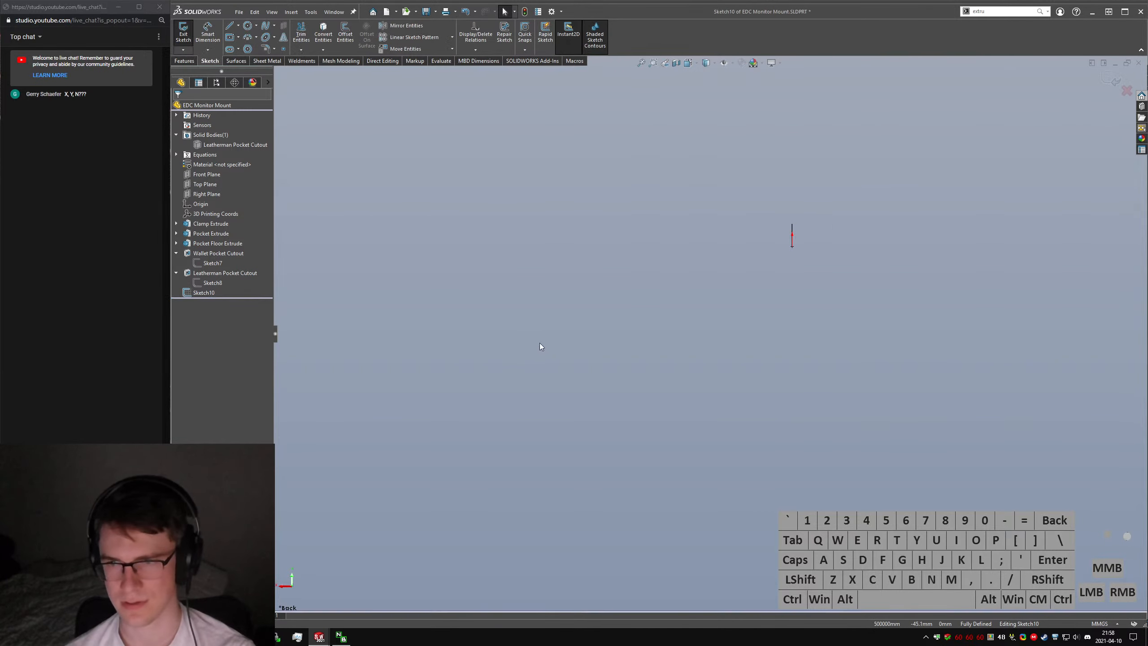
pyautogui.moveTo(540, 343); pyautogui.dragTo(689, 362, button='middle')
pyautogui.moveTo(890, 358); pyautogui.dragTo(800, 423, button='right')
pyautogui.moveTo(766, 359); pyautogui.dragTo(764, 414)
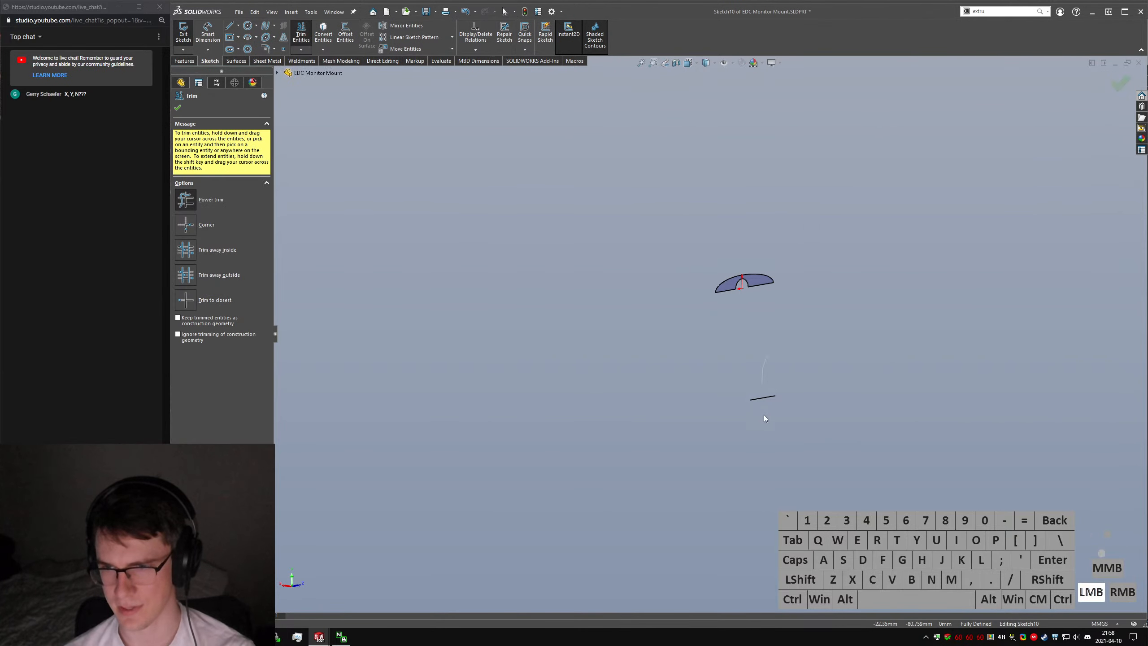
pyautogui.scroll(-6, 737, 293)
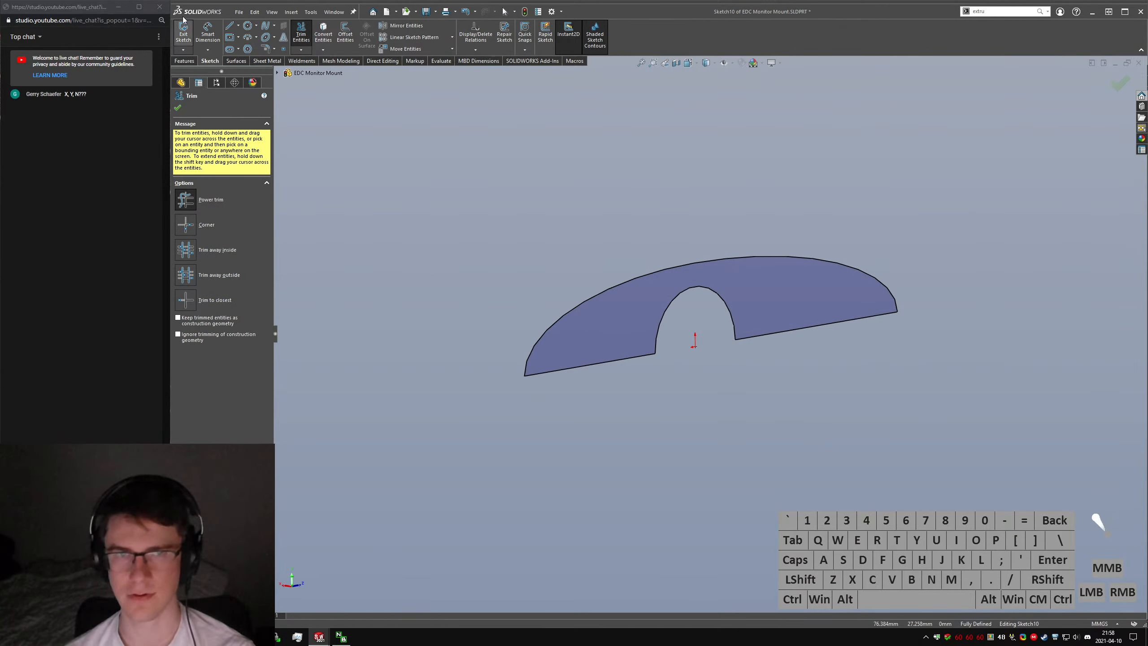
pyautogui.click(183, 33)
# Extrude Sketch10 as a separate, unmerged body with an equation-driven 3 mm depth, directed toward the pockets.
pyautogui.click(200, 293)
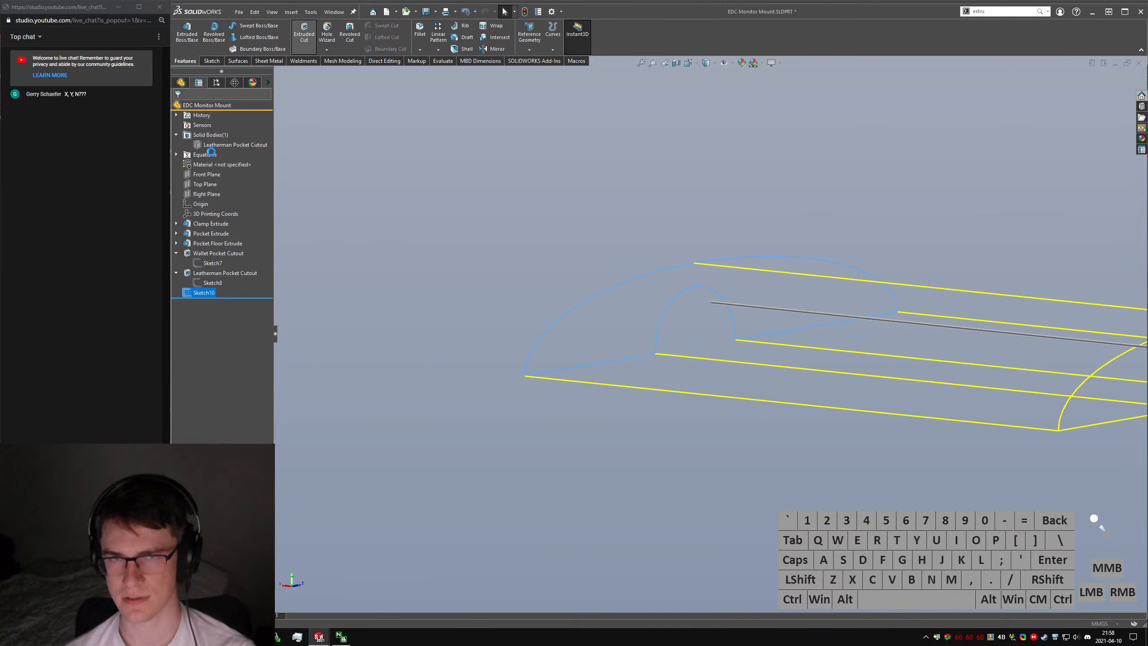
pyautogui.click(191, 108)
pyautogui.click(188, 37)
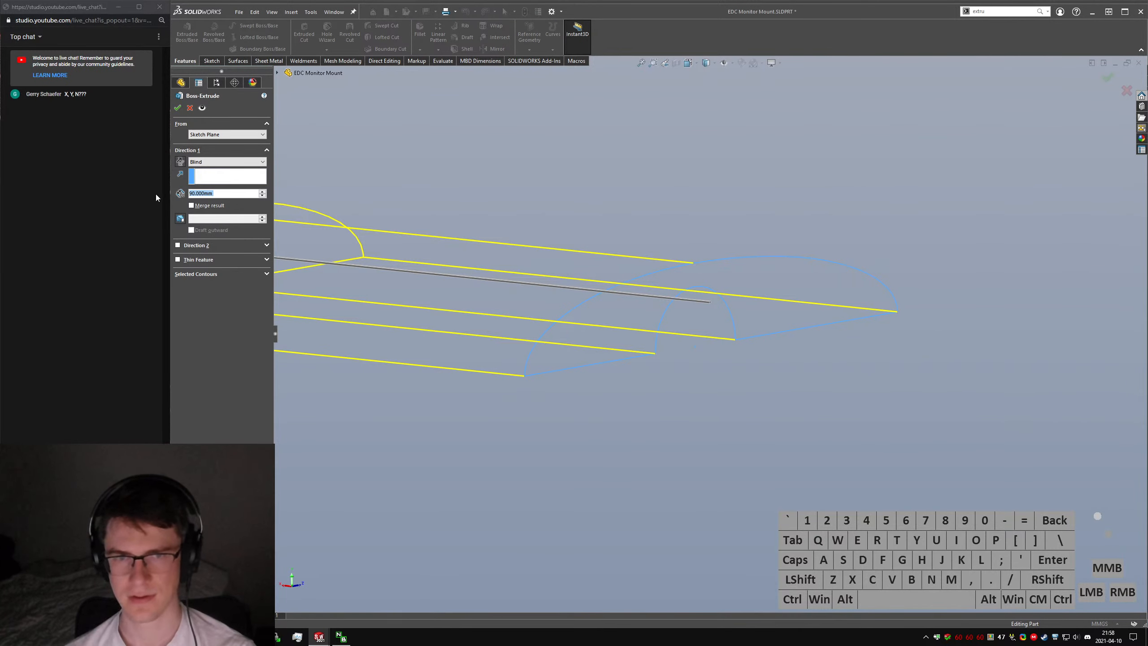
pyautogui.click(182, 160)
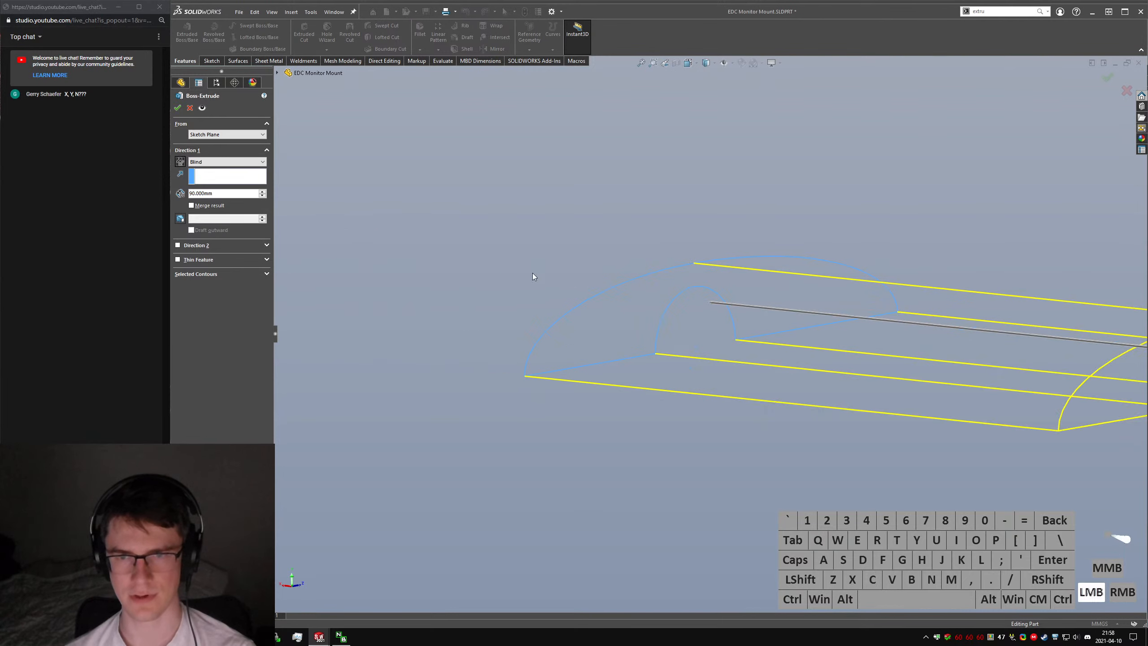
pyautogui.click(178, 161)
pyautogui.hotkey('ctrl', 'a')
pyautogui.write('=3')
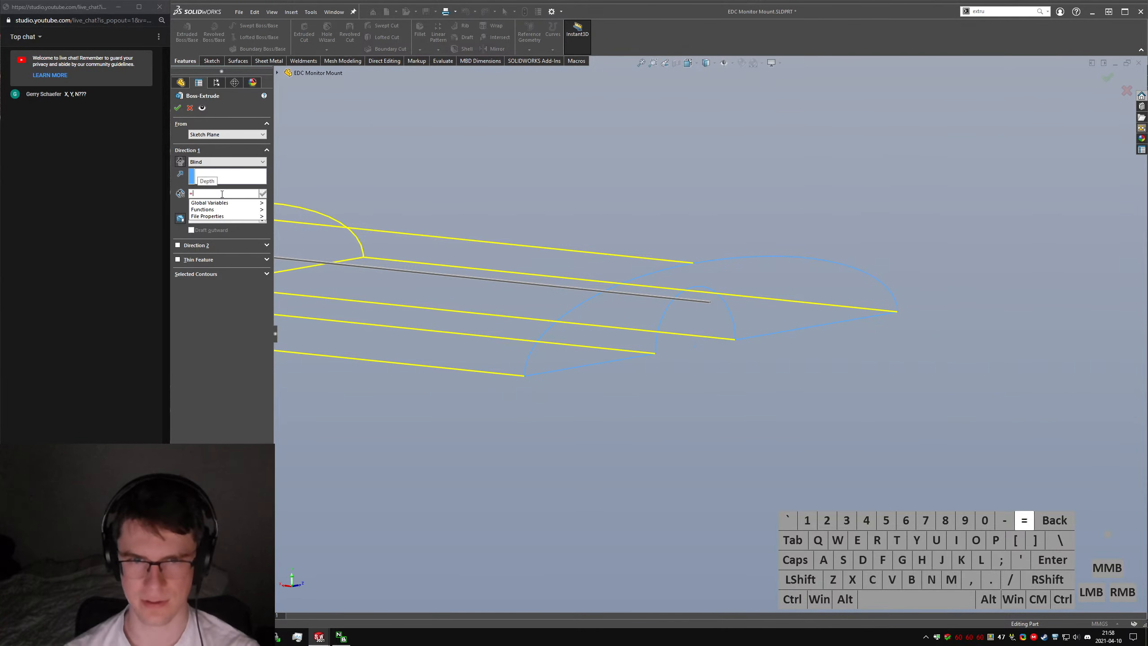
pyautogui.press('Return')
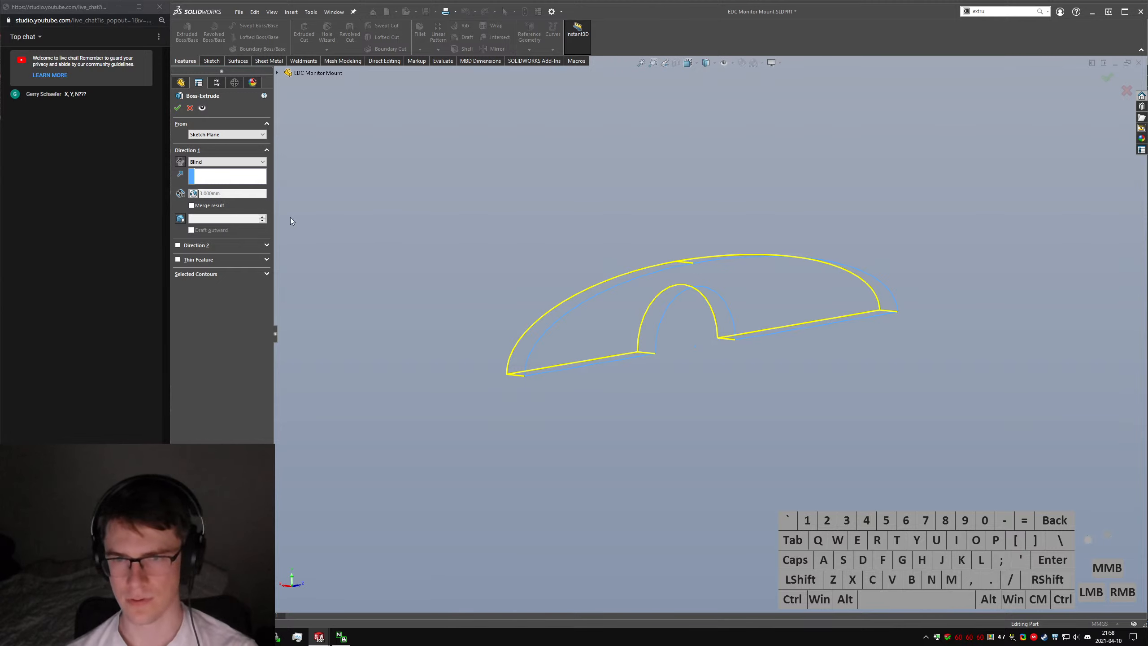
pyautogui.click(178, 108)
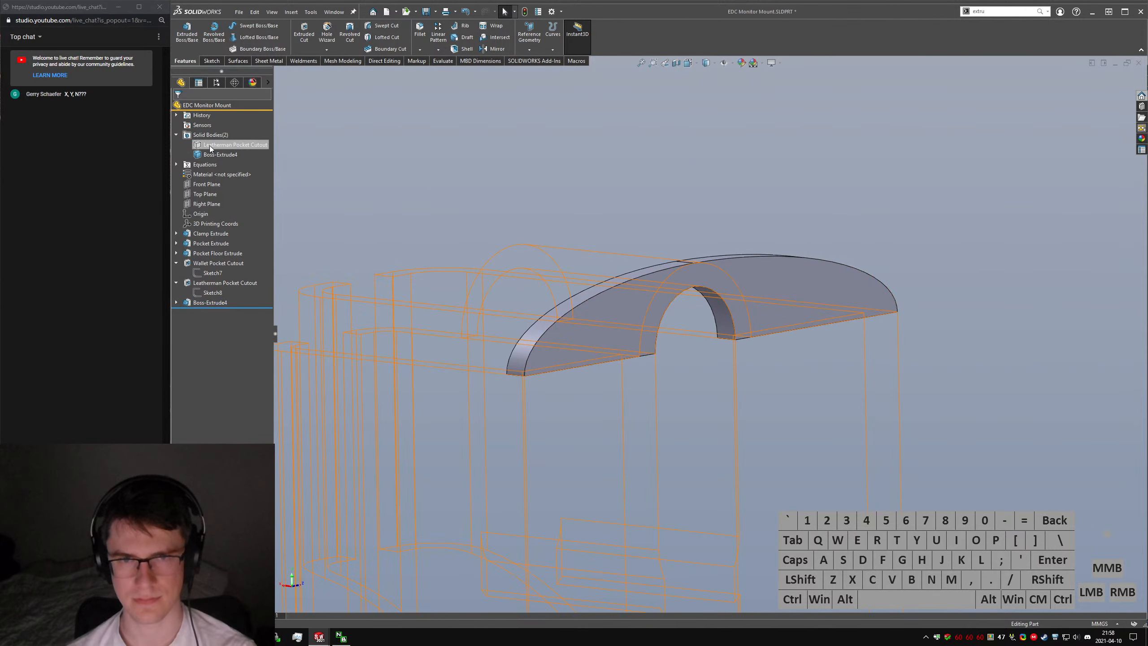
# Show the hidden Leatherman Pocket Cutout solid body.
pyautogui.click(213, 155)
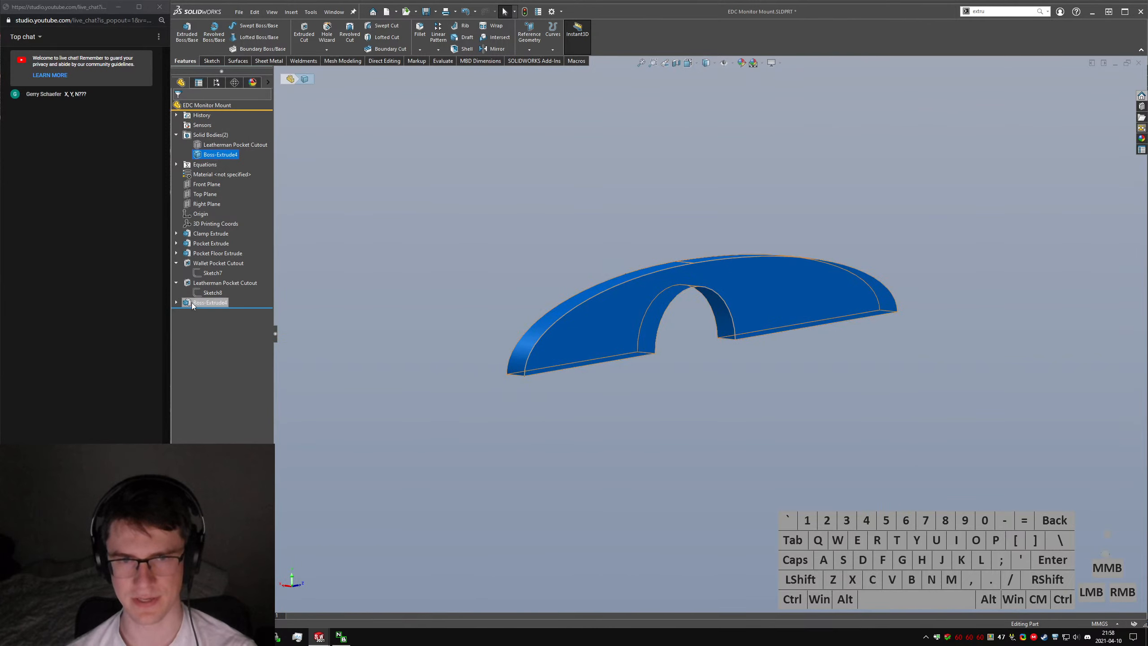
pyautogui.rightClick(223, 144)
pyautogui.click(244, 131)
# Edit the arched boss extrusion to merge its result with the existing mount body.
pyautogui.click(219, 155)
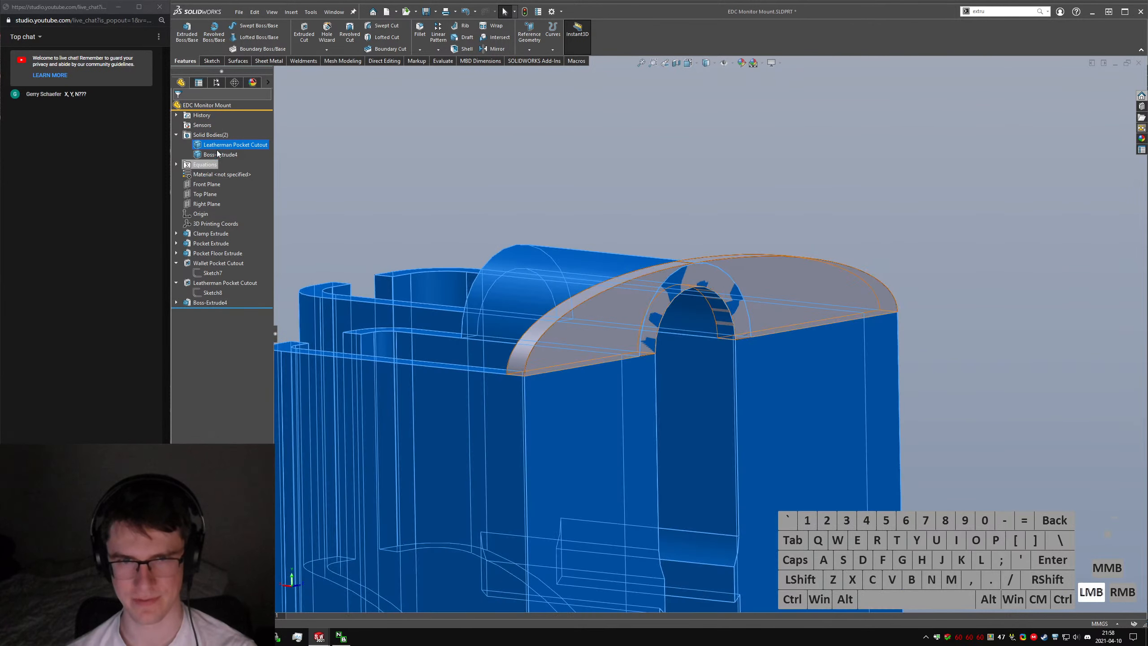
pyautogui.click(226, 123)
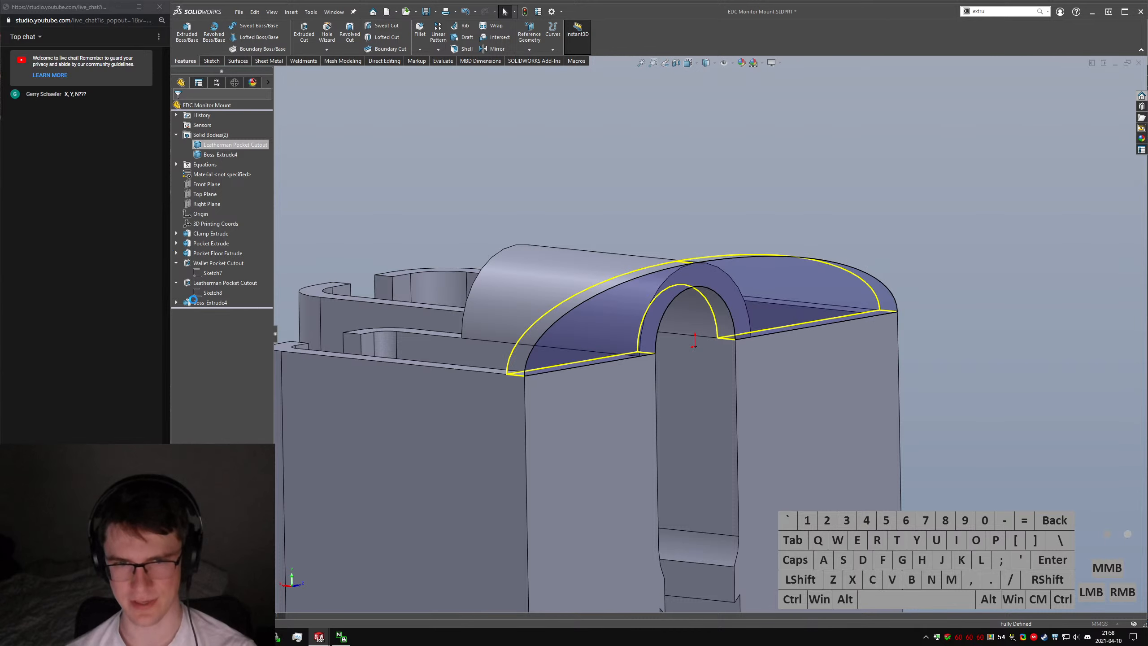
pyautogui.click(214, 261)
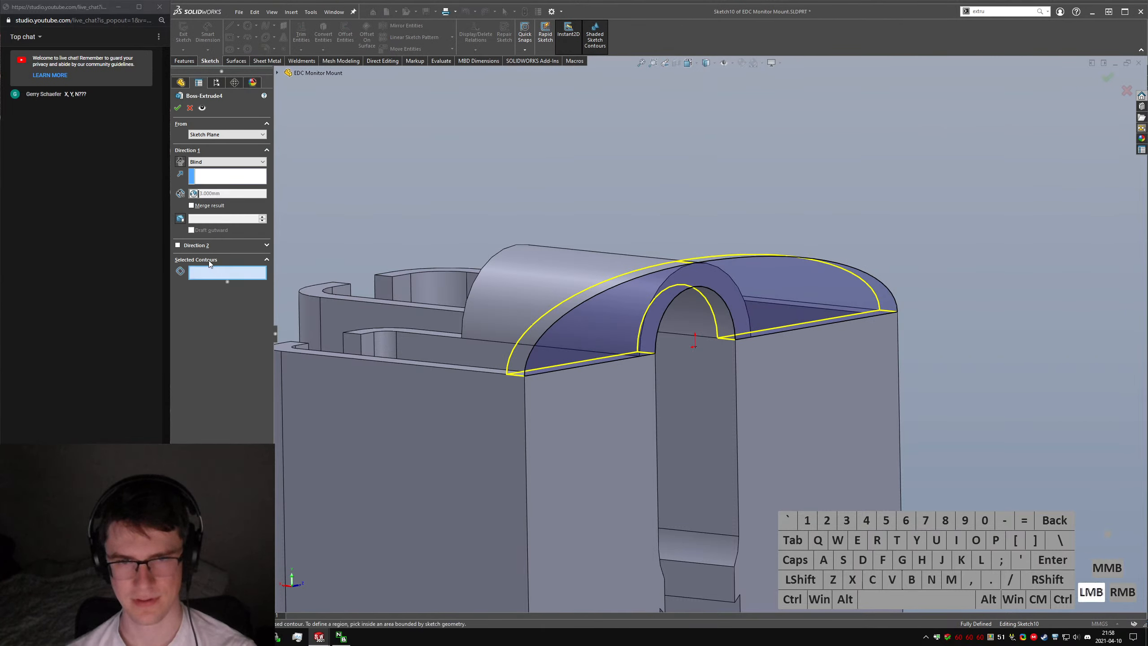
pyautogui.click(191, 205)
pyautogui.click(177, 109)
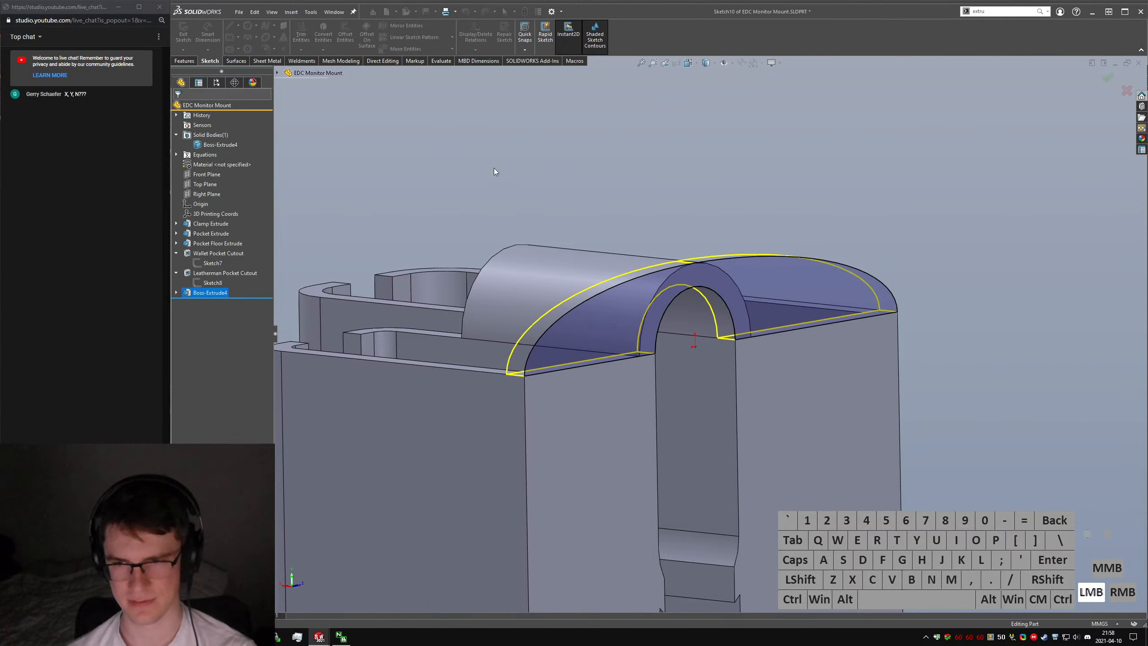
# Start a fillet on the edge between a pocket's floor and back wall with a 2 mm radius.
pyautogui.moveTo(599, 269); pyautogui.dragTo(490, 336, button='middle')
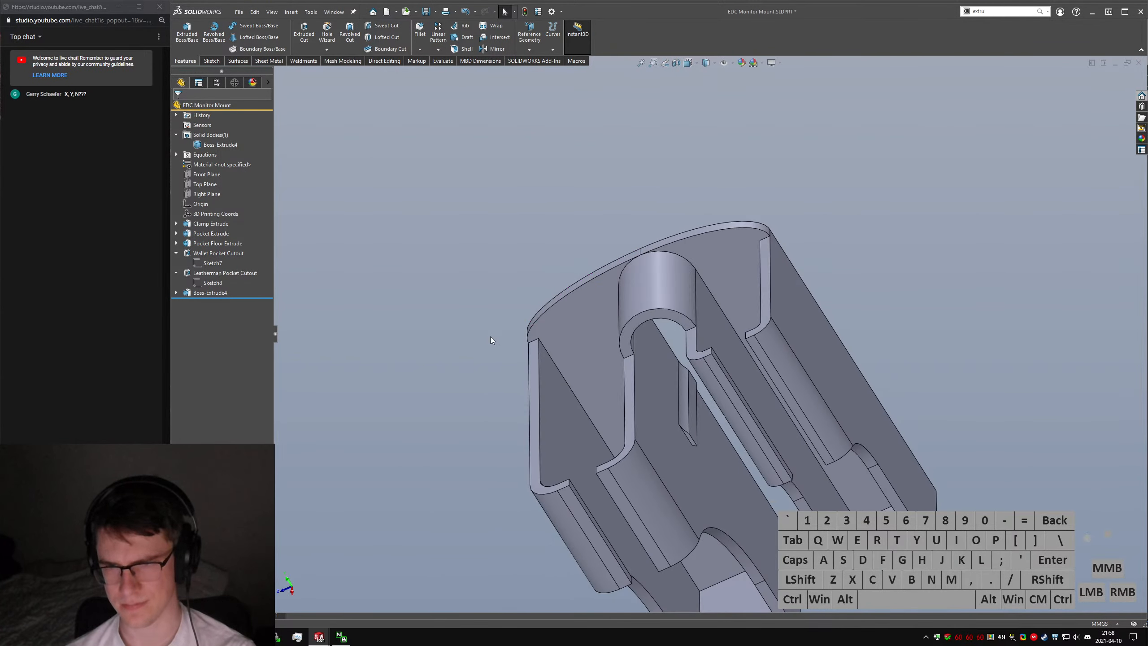
pyautogui.click(487, 338)
pyautogui.write('s')
pyautogui.write('fillet')
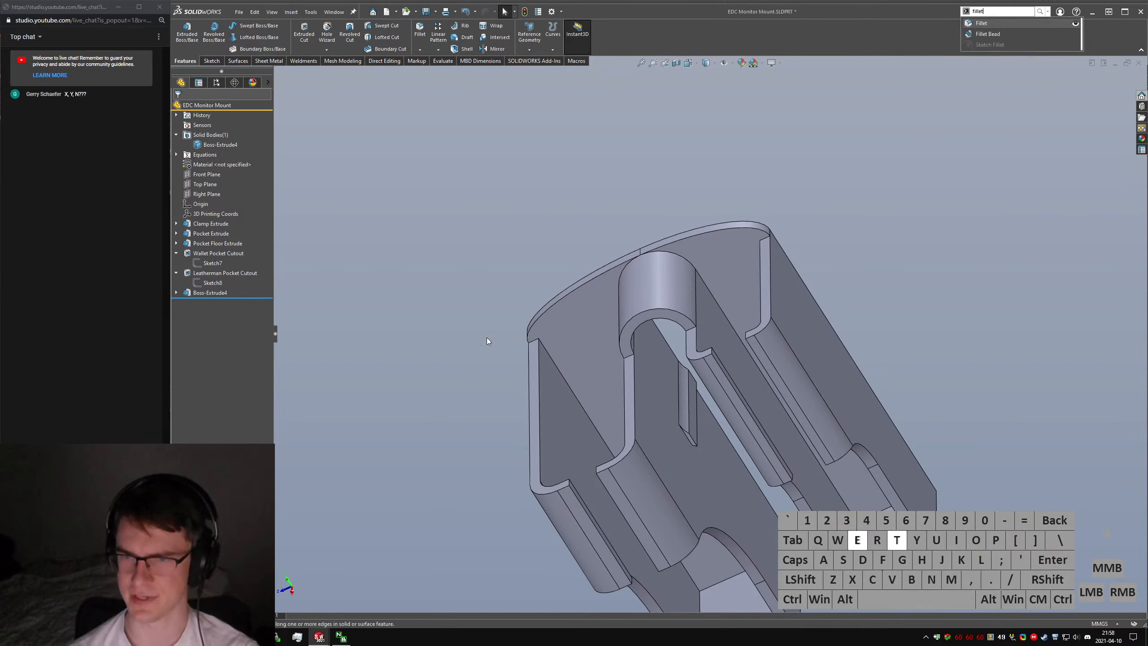
pyautogui.press('Return')
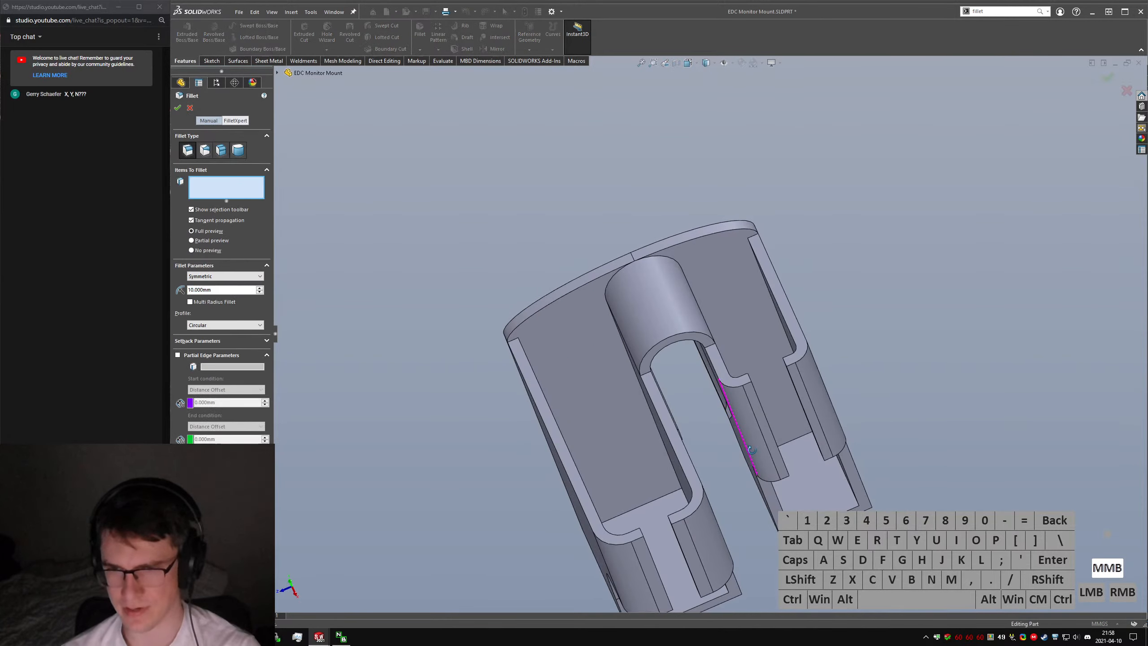
pyautogui.moveTo(726, 419); pyautogui.dragTo(583, 456, button='middle')
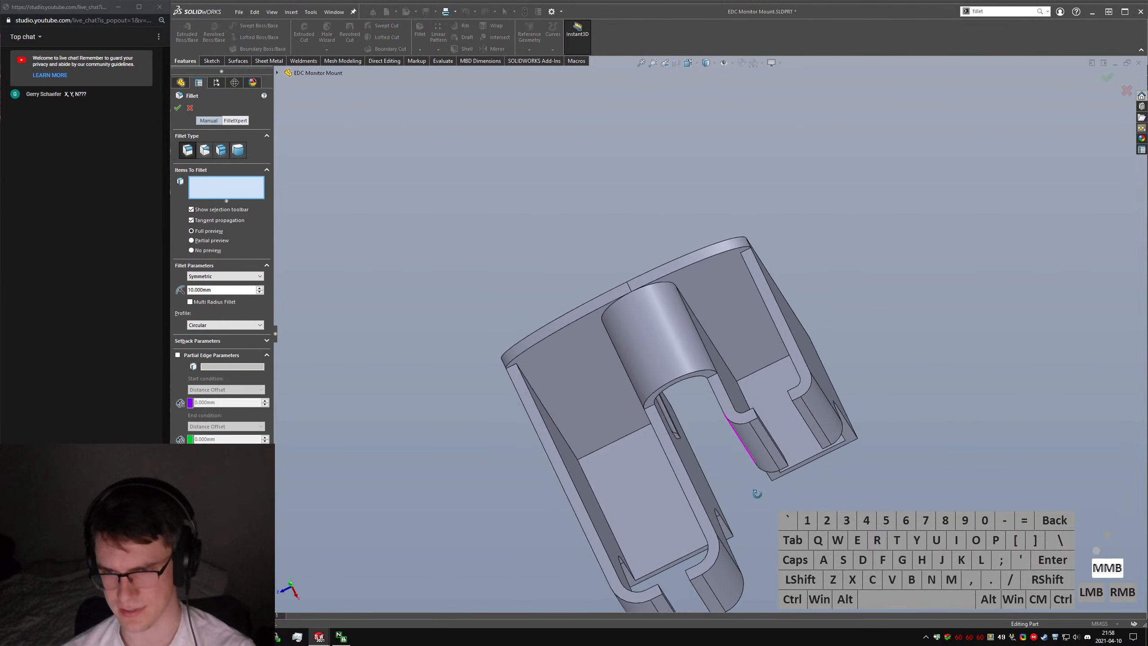
pyautogui.click(595, 453)
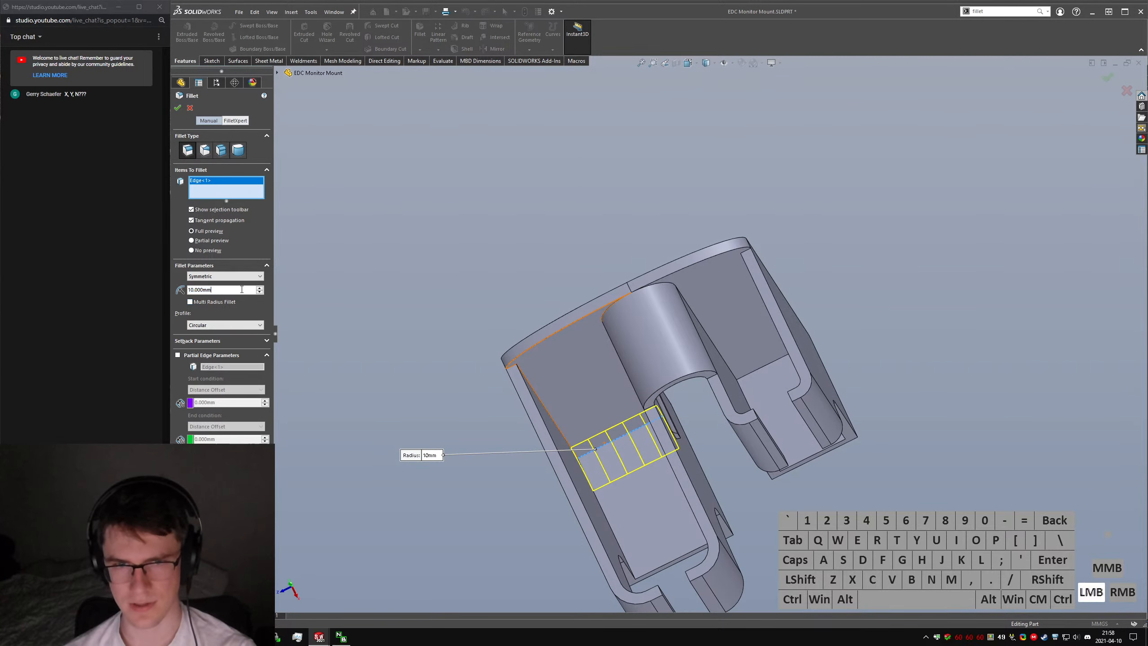
pyautogui.write('2')
pyautogui.press('Return')
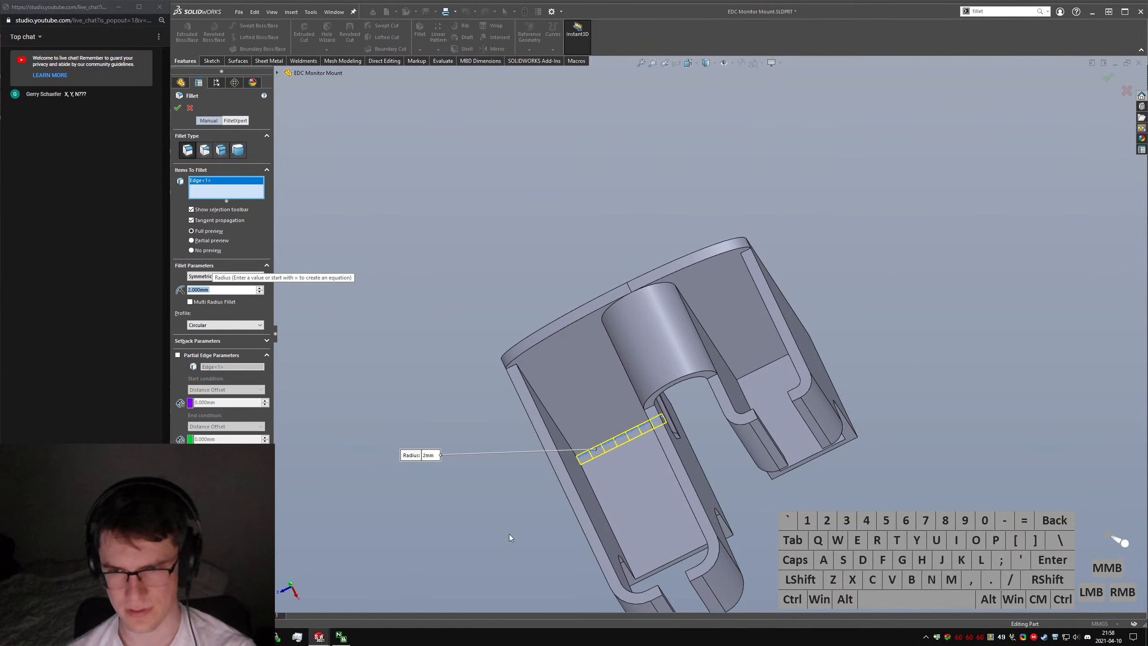
pyautogui.click(597, 498)
pyautogui.click(550, 417)
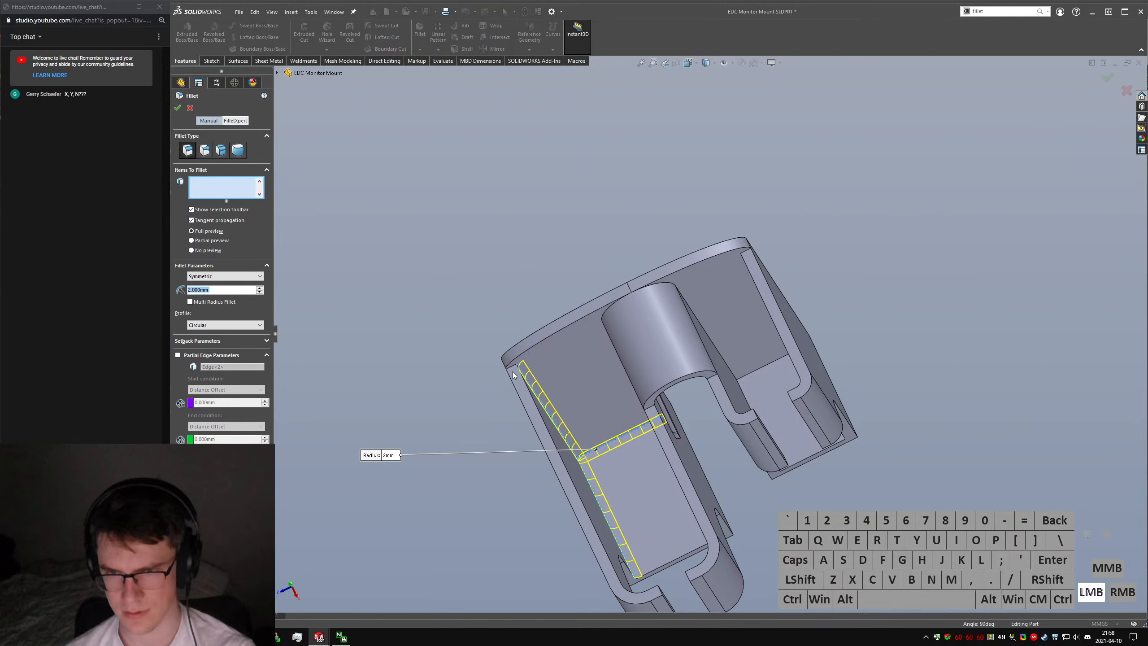
pyautogui.click(513, 366)
pyautogui.moveTo(635, 386); pyautogui.dragTo(592, 491, button='middle')
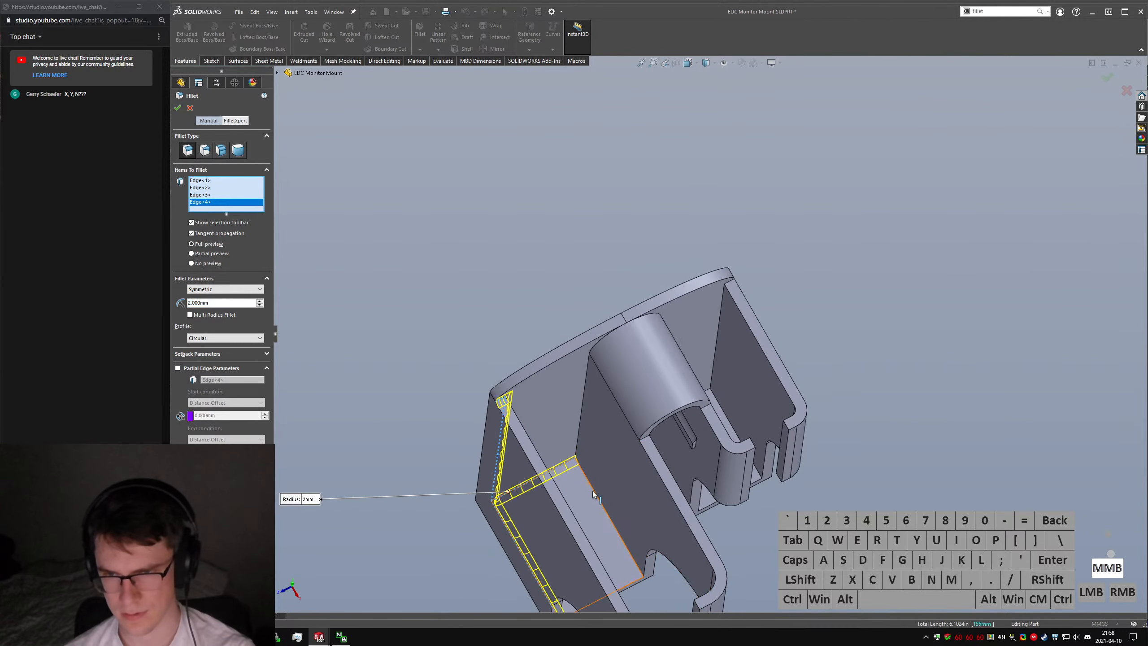
pyautogui.click(586, 462)
pyautogui.click(578, 432)
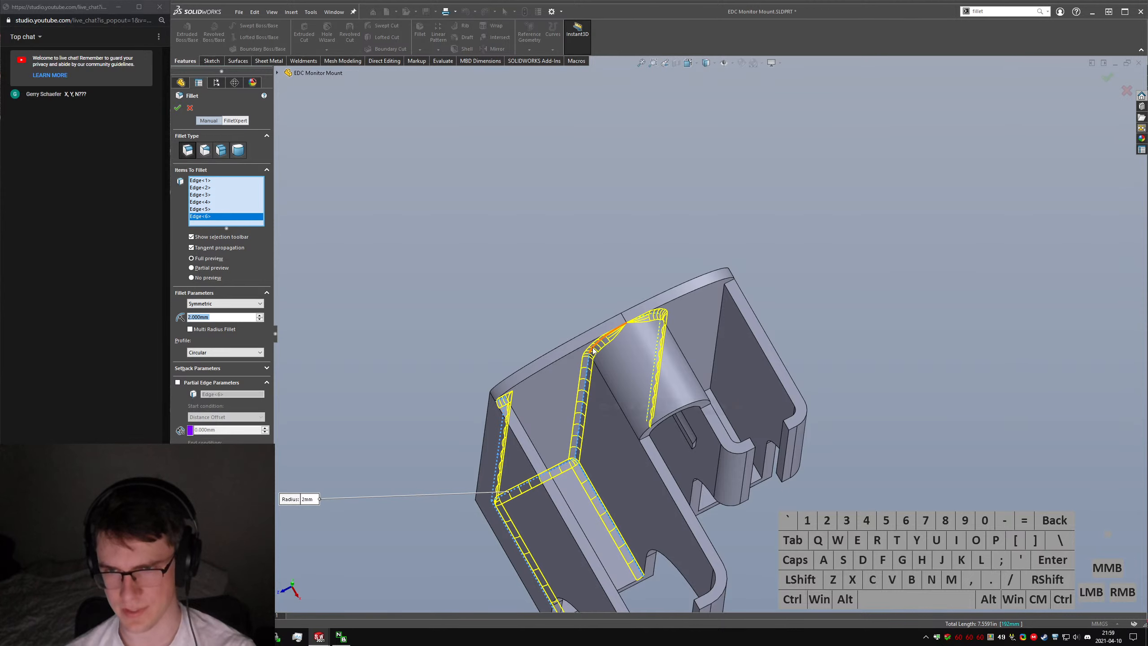
pyautogui.click(613, 338)
pyautogui.moveTo(674, 395); pyautogui.dragTo(696, 364, button='middle')
pyautogui.rightClick(696, 359)
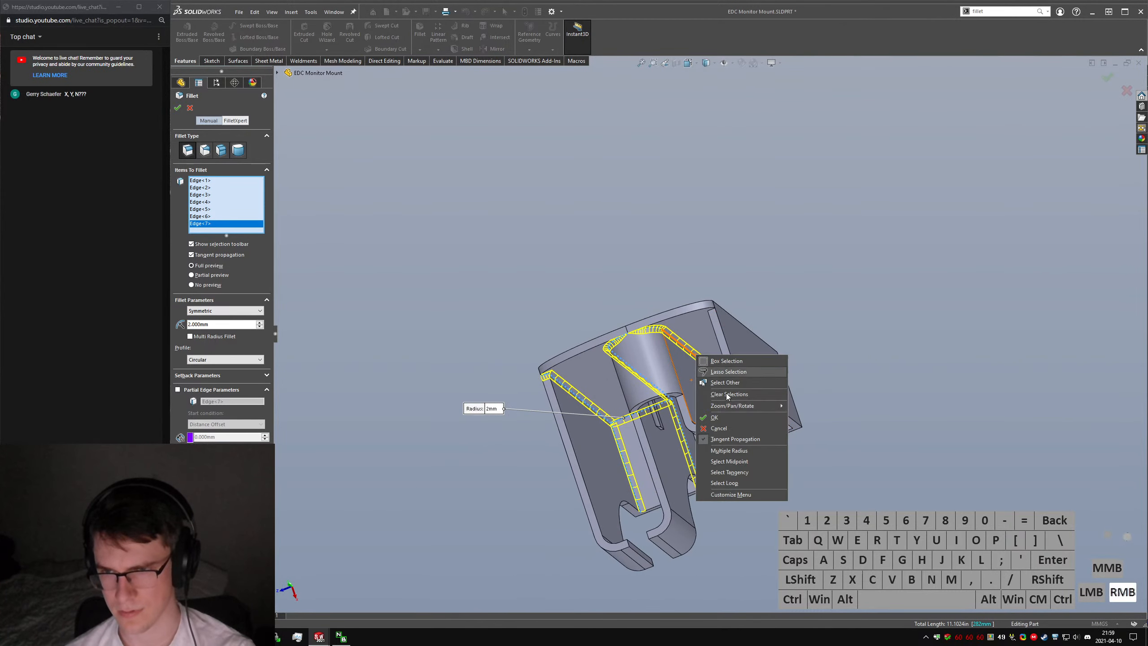
pyautogui.click(730, 465)
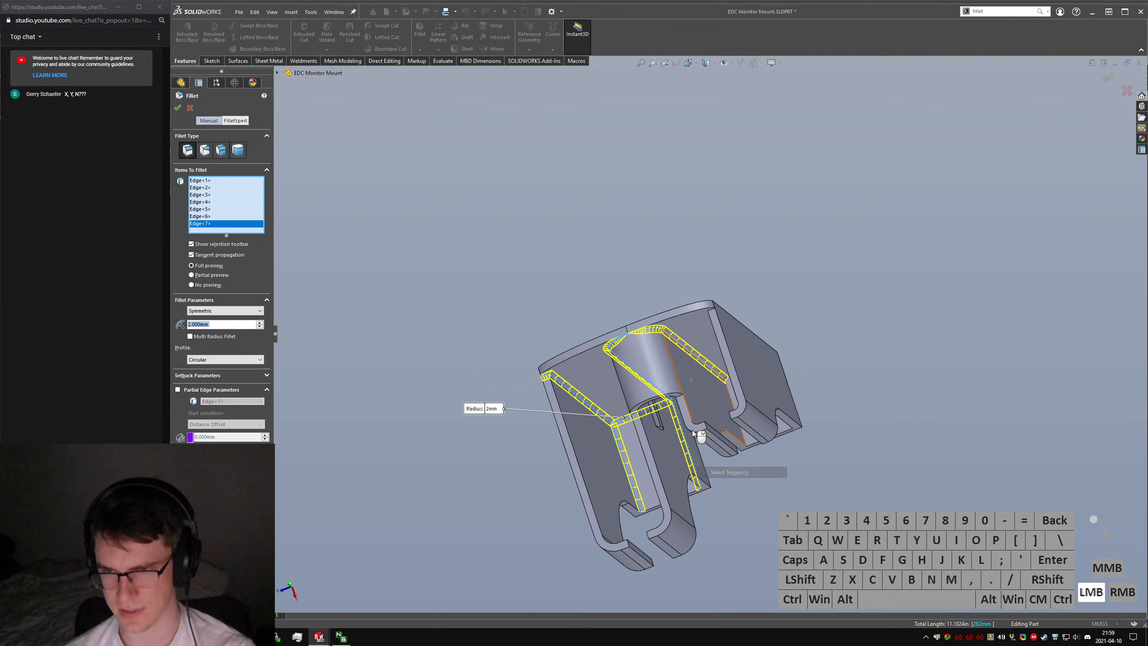
pyautogui.click(725, 388)
pyautogui.click(599, 345)
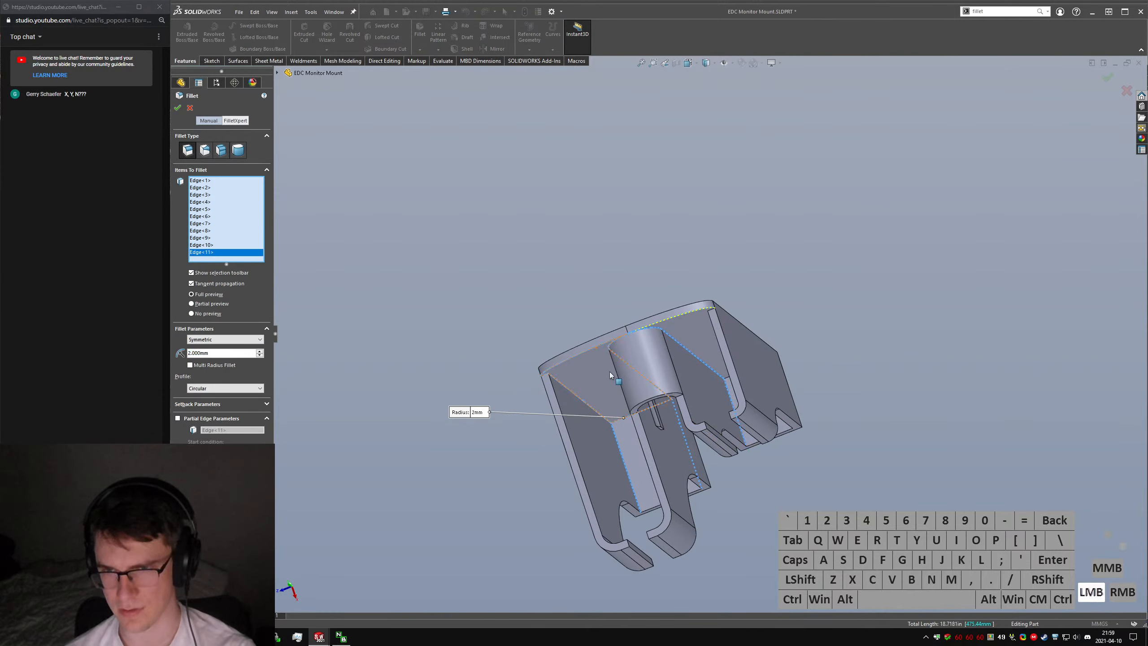
pyautogui.moveTo(599, 345); pyautogui.dragTo(645, 337, button='middle')
pyautogui.scroll(-4, 620, 328)
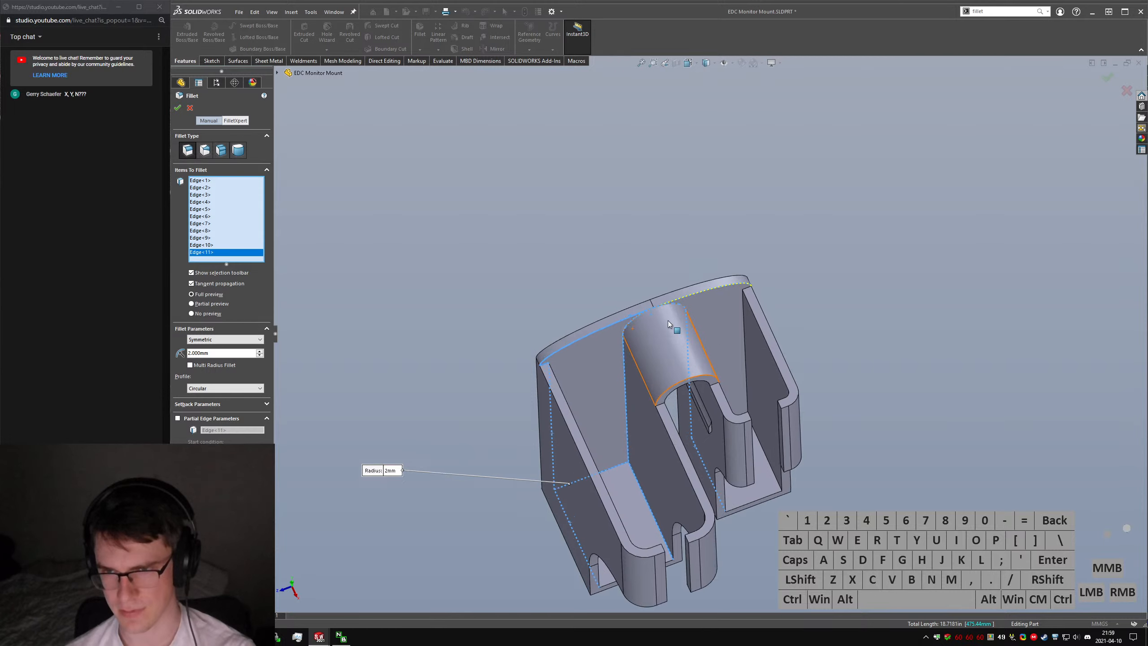
pyautogui.click(686, 298)
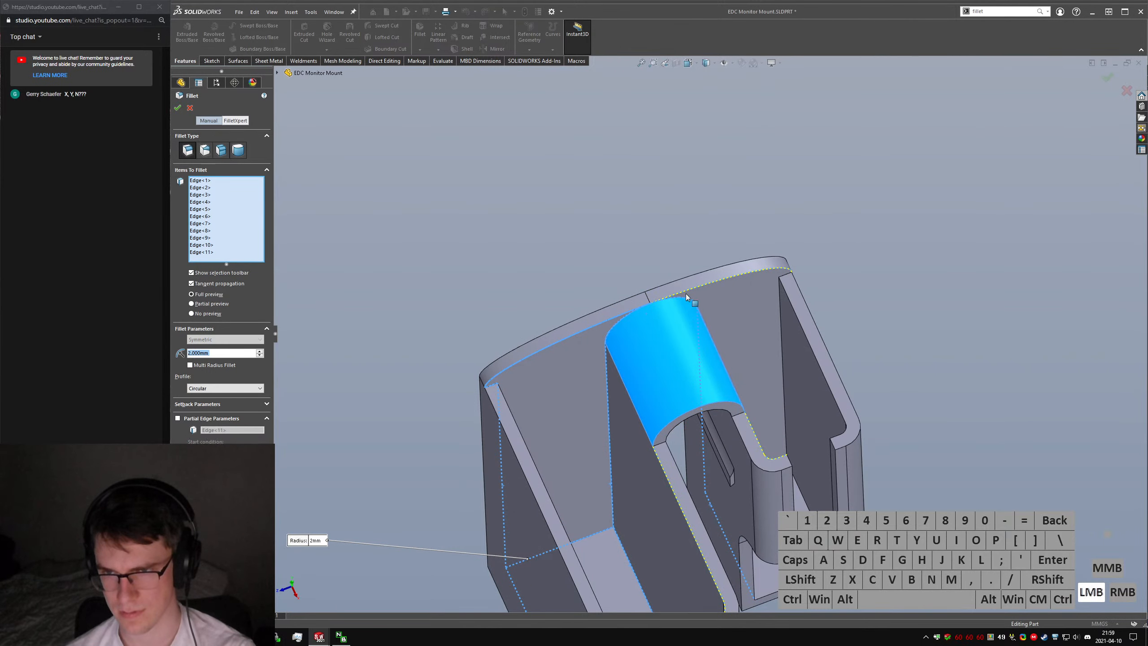
pyautogui.rightClick(210, 238)
pyautogui.click(239, 246)
# Select for the 2 mm fillet the edges where the arched clip and its inner side walls meet the back plate.
pyautogui.click(612, 327)
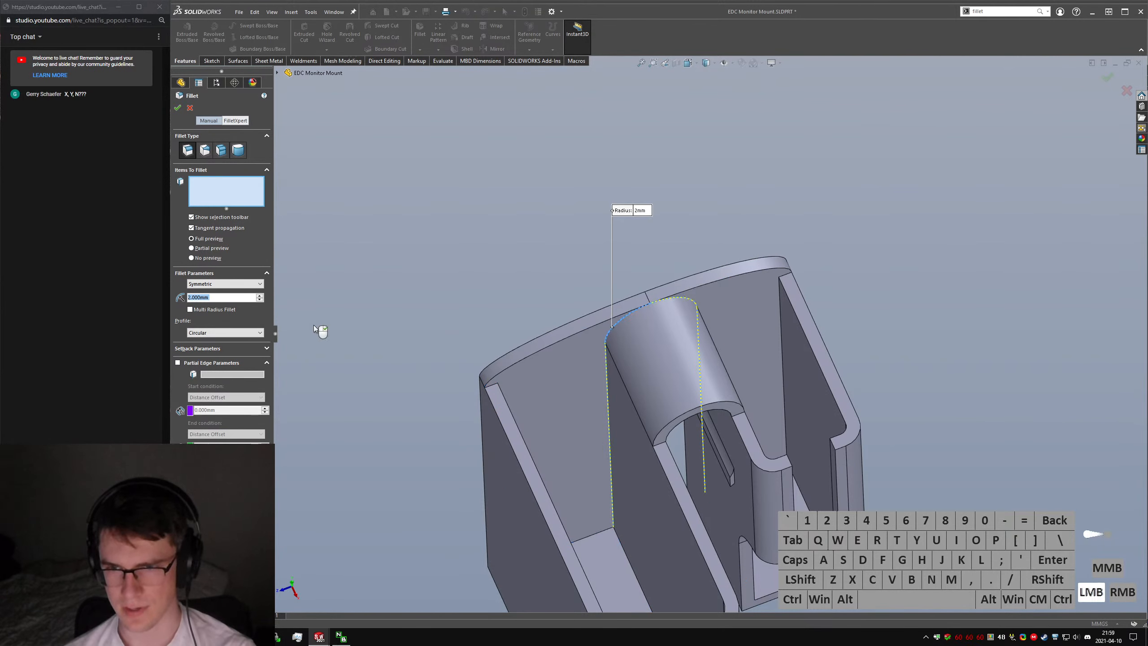
pyautogui.click(691, 304)
pyautogui.click(602, 366)
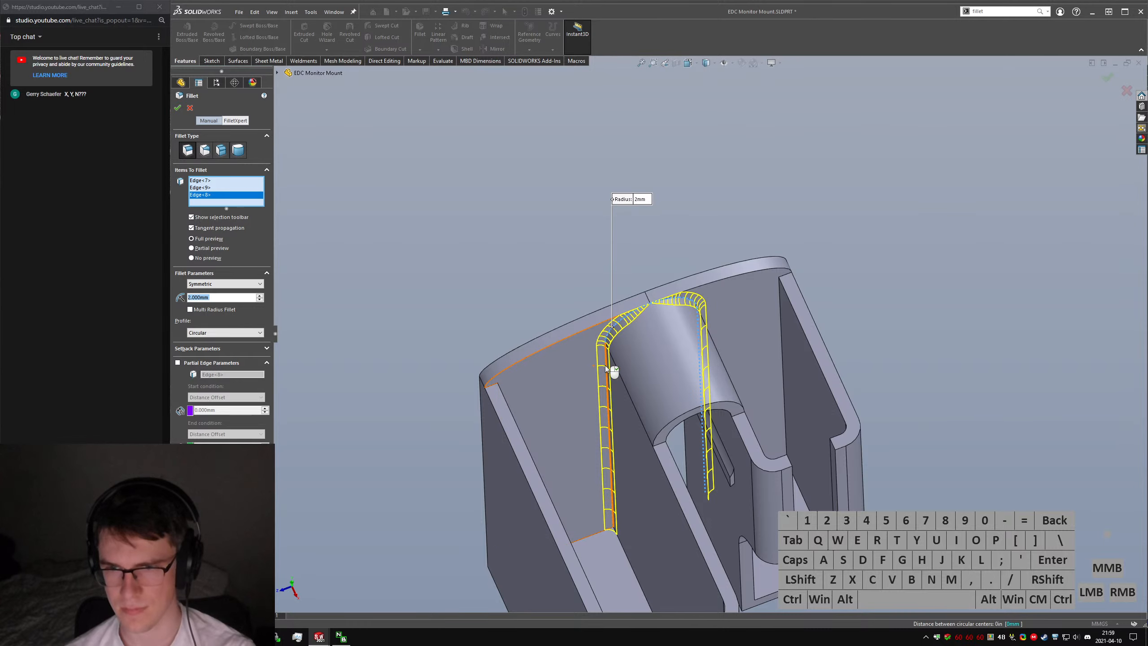
pyautogui.click(628, 312)
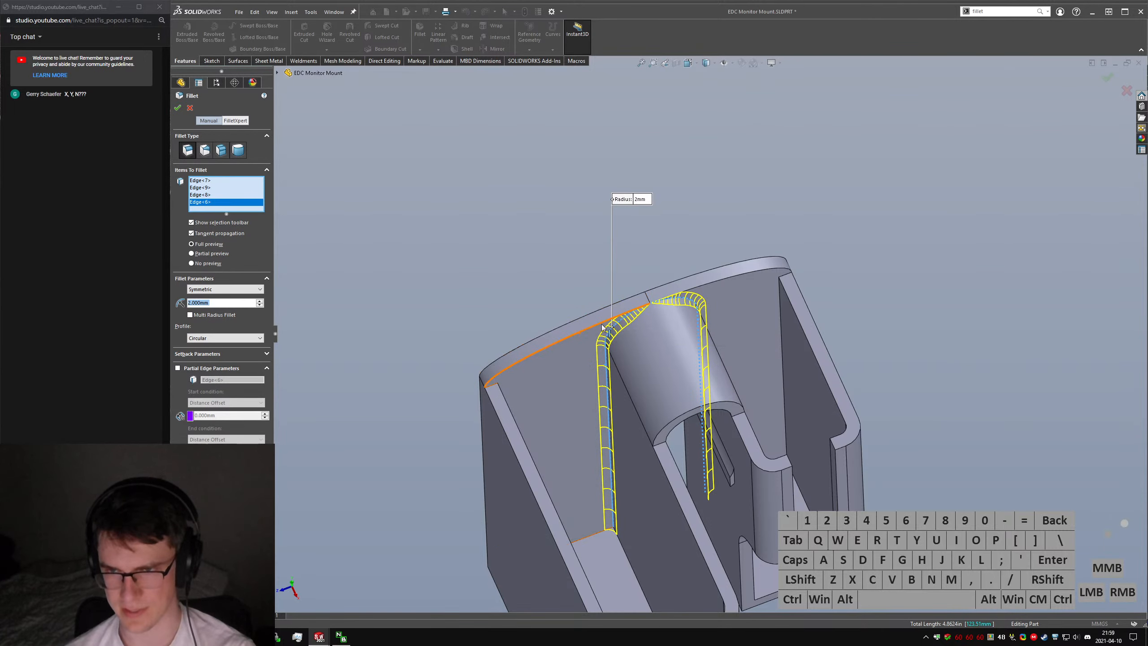
# Add the nearer pocket's outer back corner and the edges around its floor to the fillet selection.
pyautogui.moveTo(576, 397); pyautogui.dragTo(541, 434, button='middle')
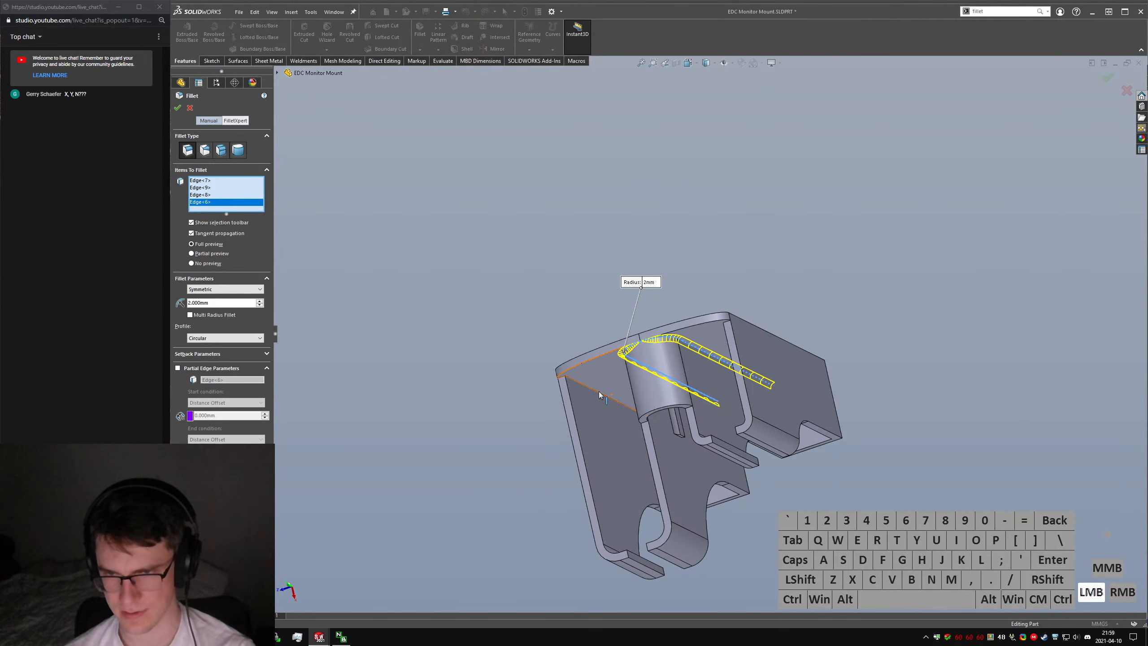
pyautogui.click(560, 377)
pyautogui.click(561, 379)
pyautogui.moveTo(562, 379); pyautogui.dragTo(649, 435, button='middle')
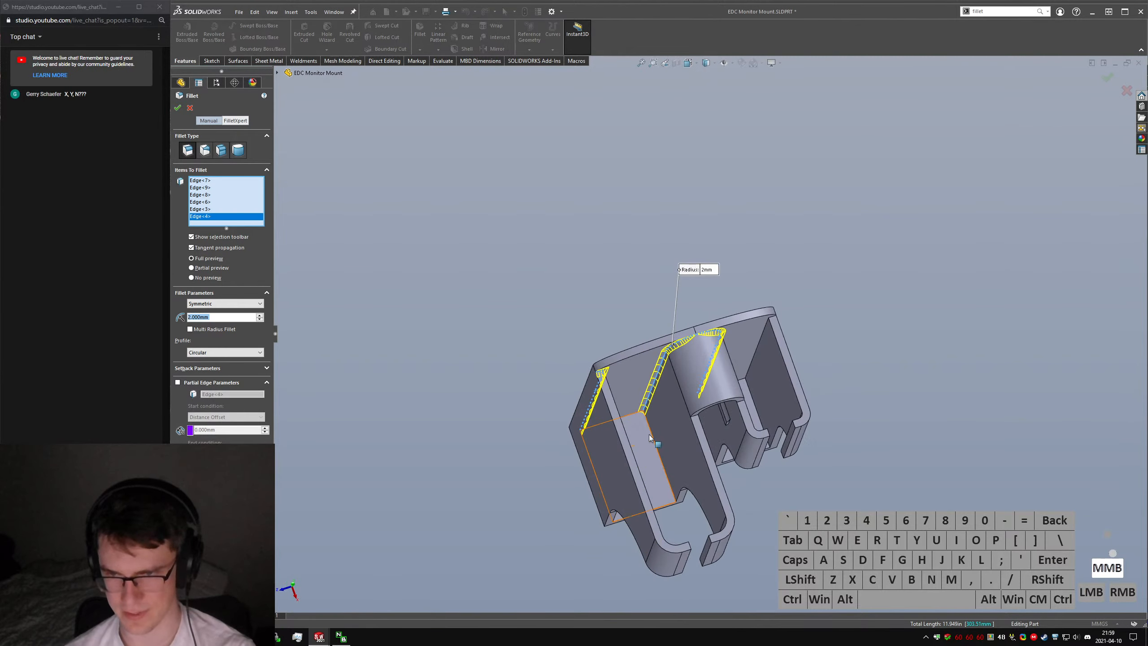
pyautogui.click(651, 429)
pyautogui.click(589, 467)
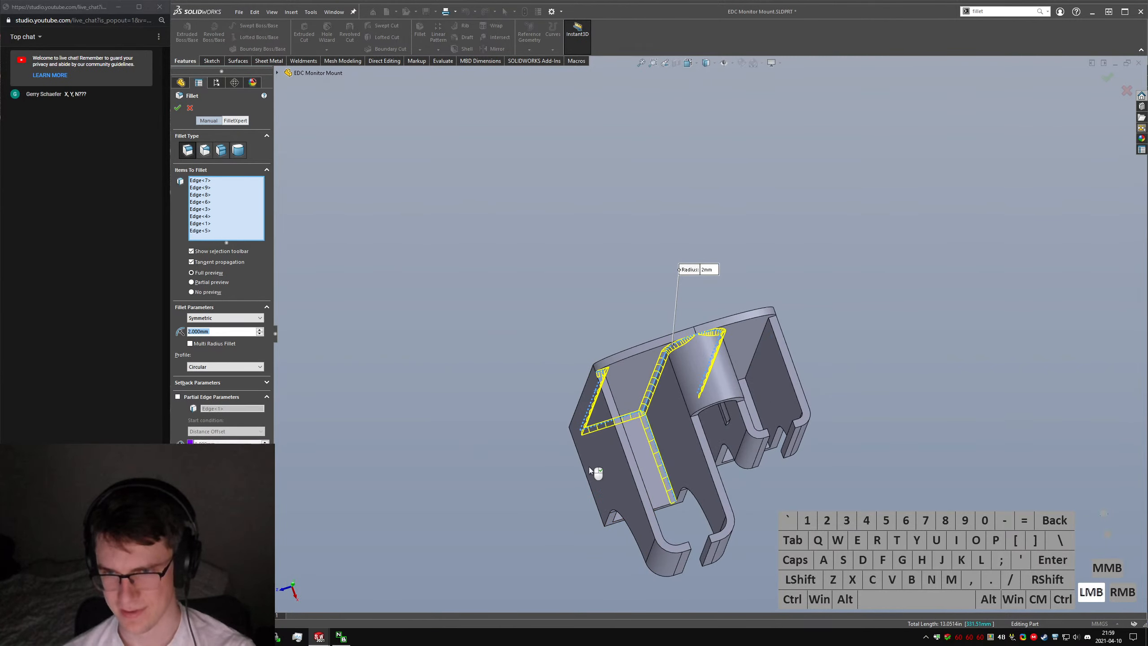
# Add the other pocket's floor edges and outer back corner to the selection, and apply the 2 mm fillet.
pyautogui.click(743, 378)
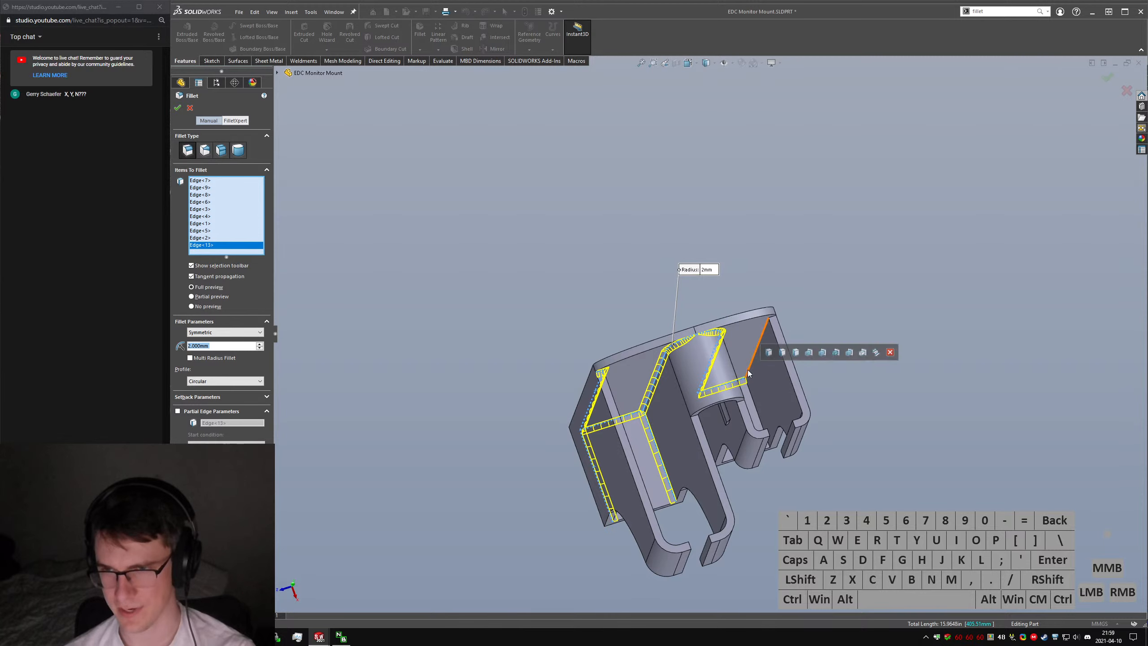
pyautogui.click(748, 370)
pyautogui.click(767, 324)
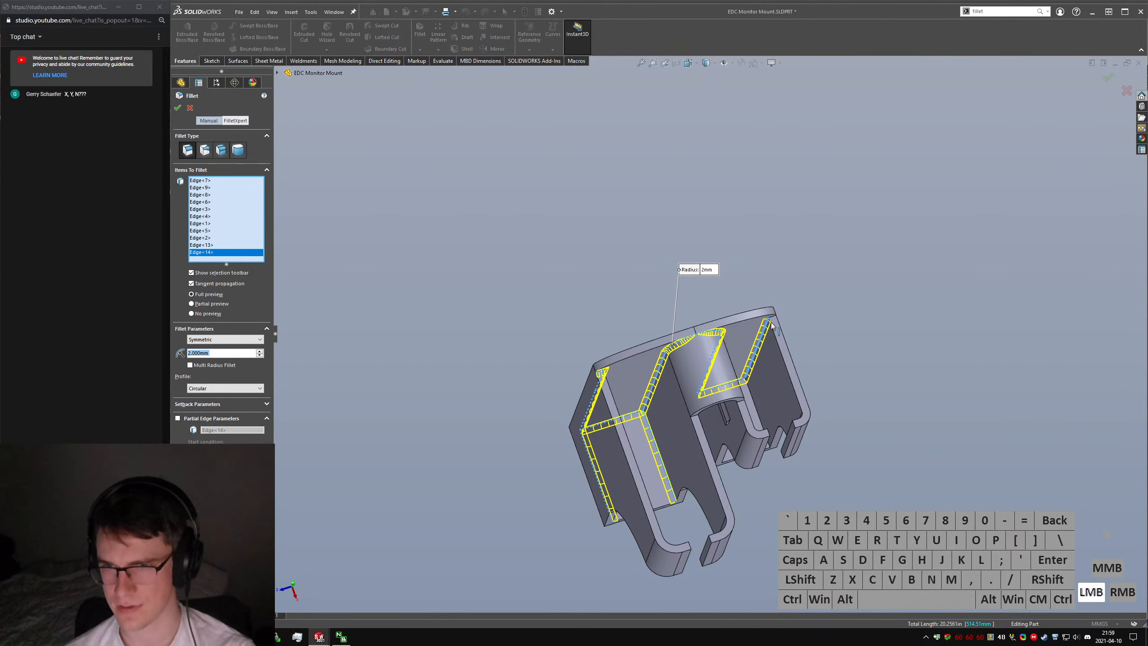
pyautogui.click(760, 416)
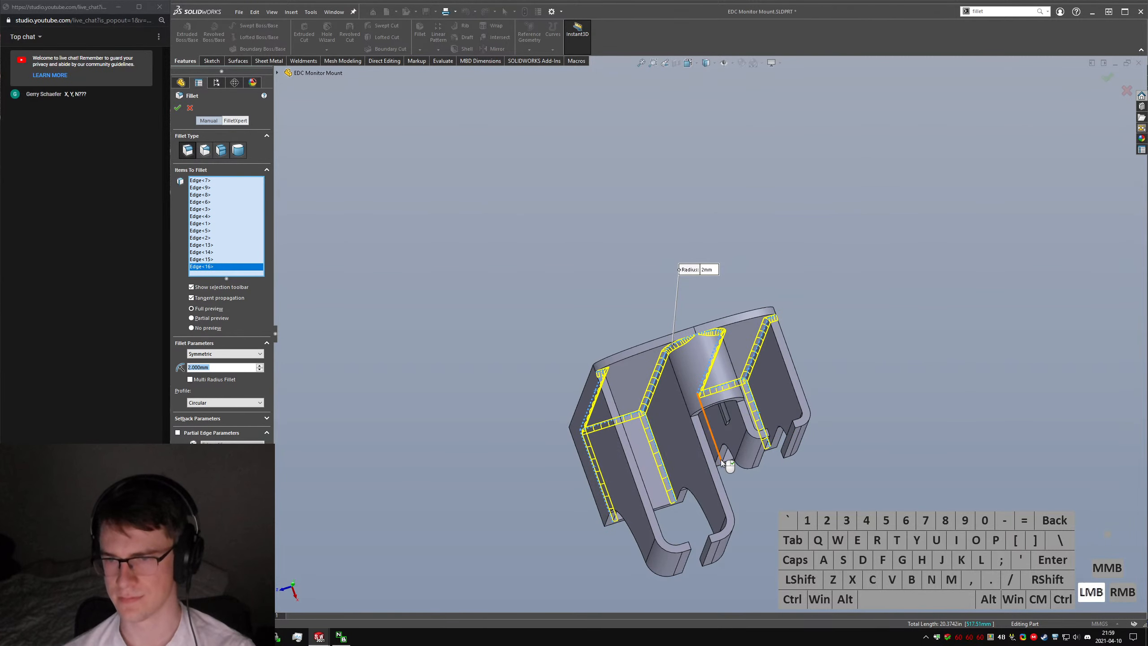
pyautogui.click(718, 460)
pyautogui.moveTo(718, 460); pyautogui.dragTo(683, 353, button='middle')
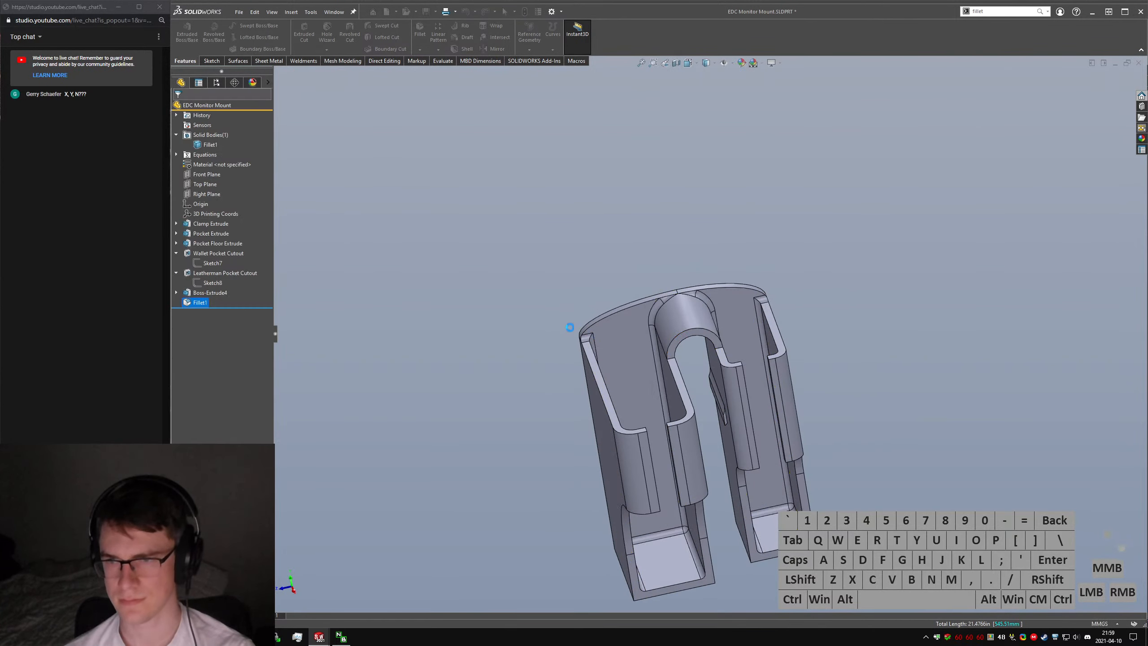
pyautogui.moveTo(569, 325); pyautogui.dragTo(895, 311, button='middle')
pyautogui.click(895, 311)
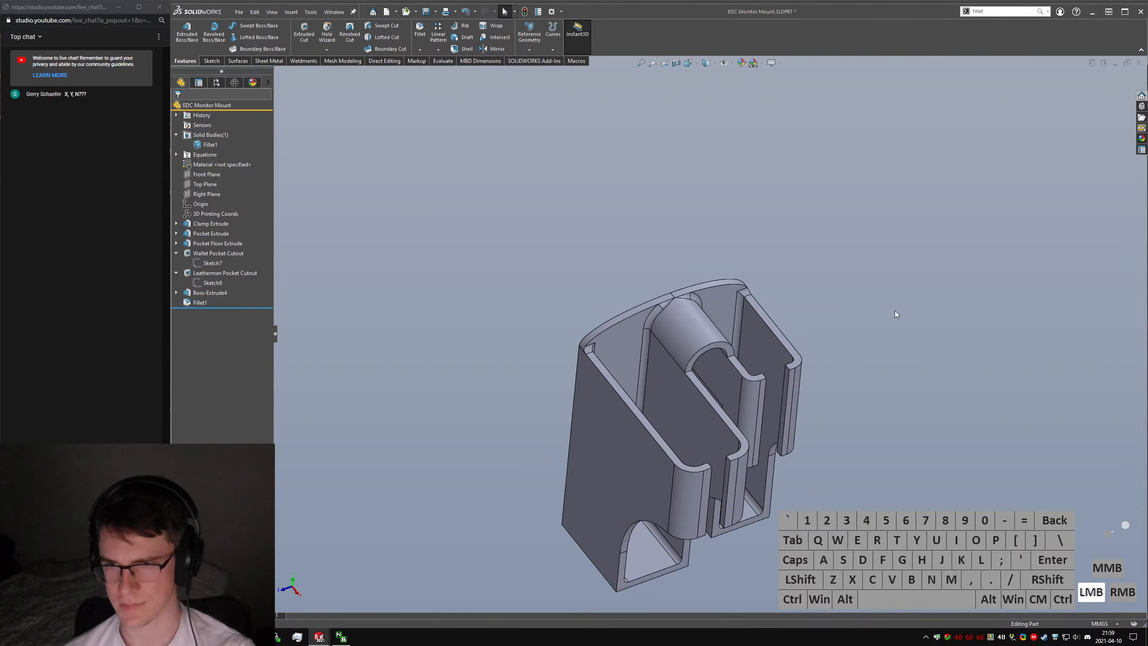
pyautogui.write('schamfer')
pyautogui.press('Return')
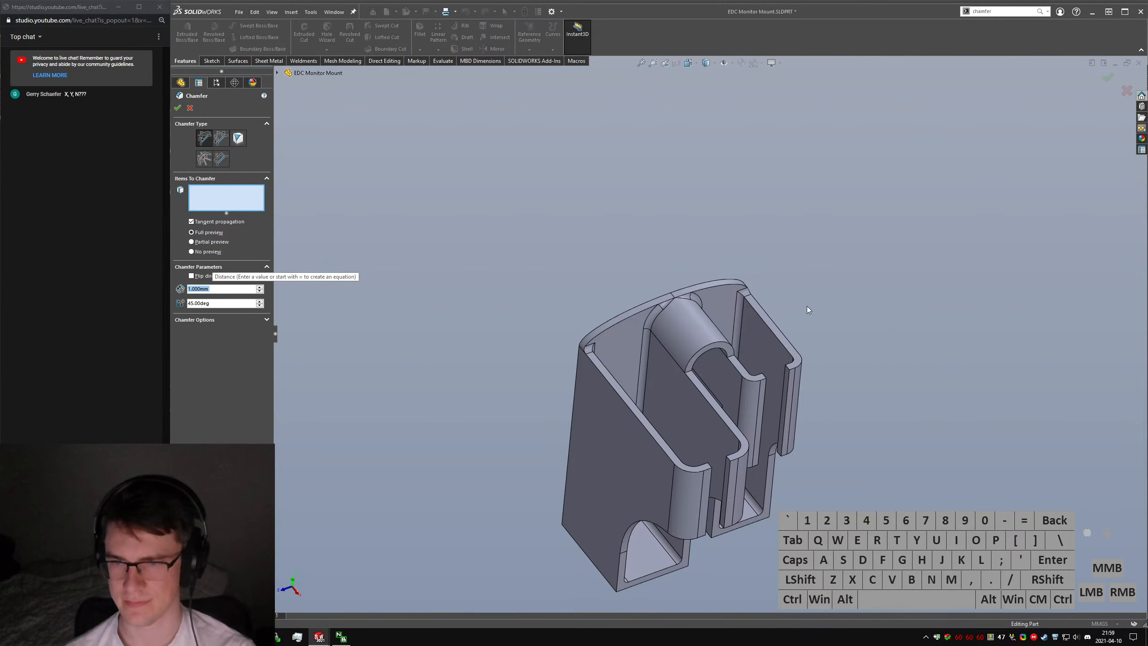
pyautogui.click(204, 160)
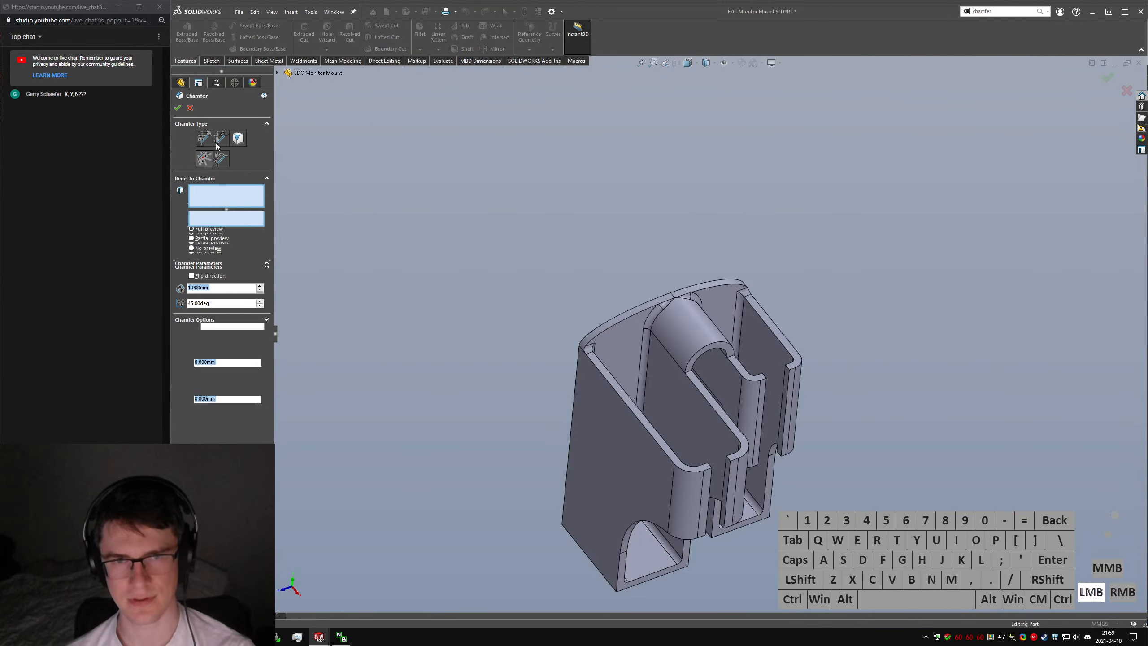
pyautogui.click(613, 320)
pyautogui.moveTo(613, 319); pyautogui.dragTo(538, 544, button='middle')
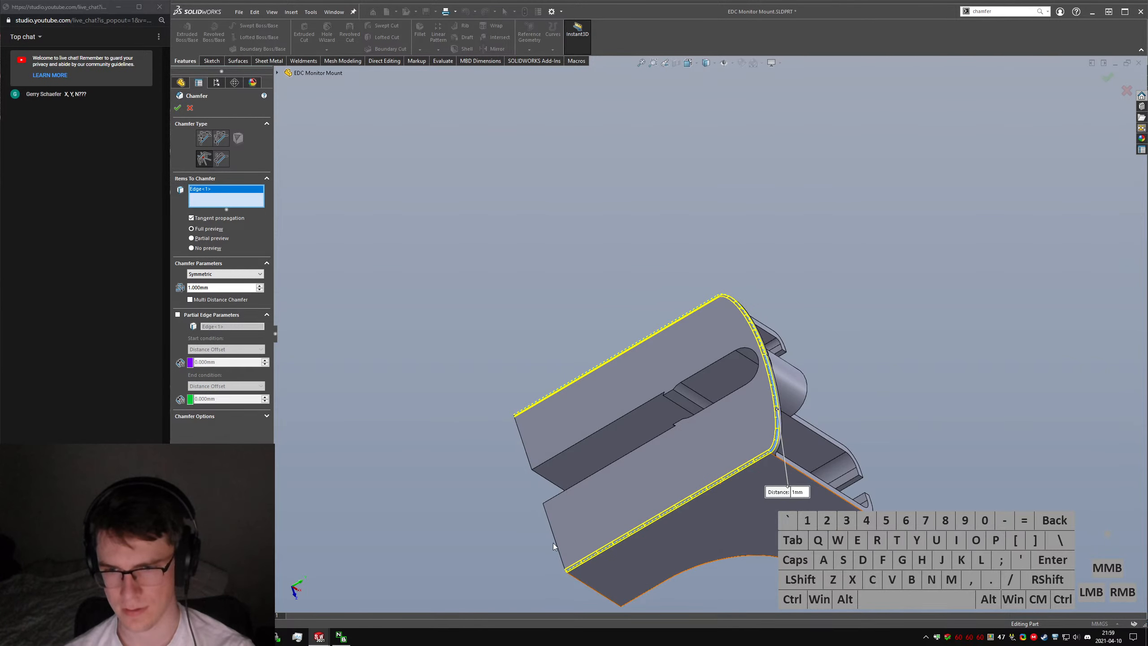
pyautogui.click(555, 544)
pyautogui.press('Escape')
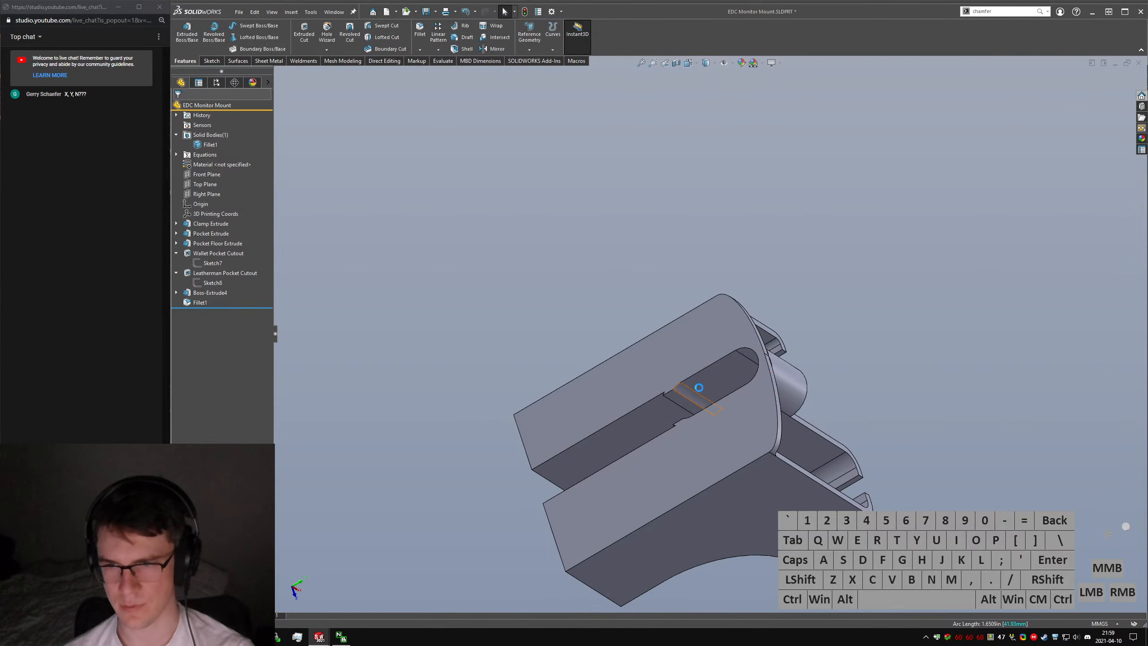
# Fillet the matching edge of the small ridge on each inner wall of the slot with a 10 mm radius.
pyautogui.moveTo(698, 388); pyautogui.dragTo(656, 383, button='middle')
pyautogui.write('s')
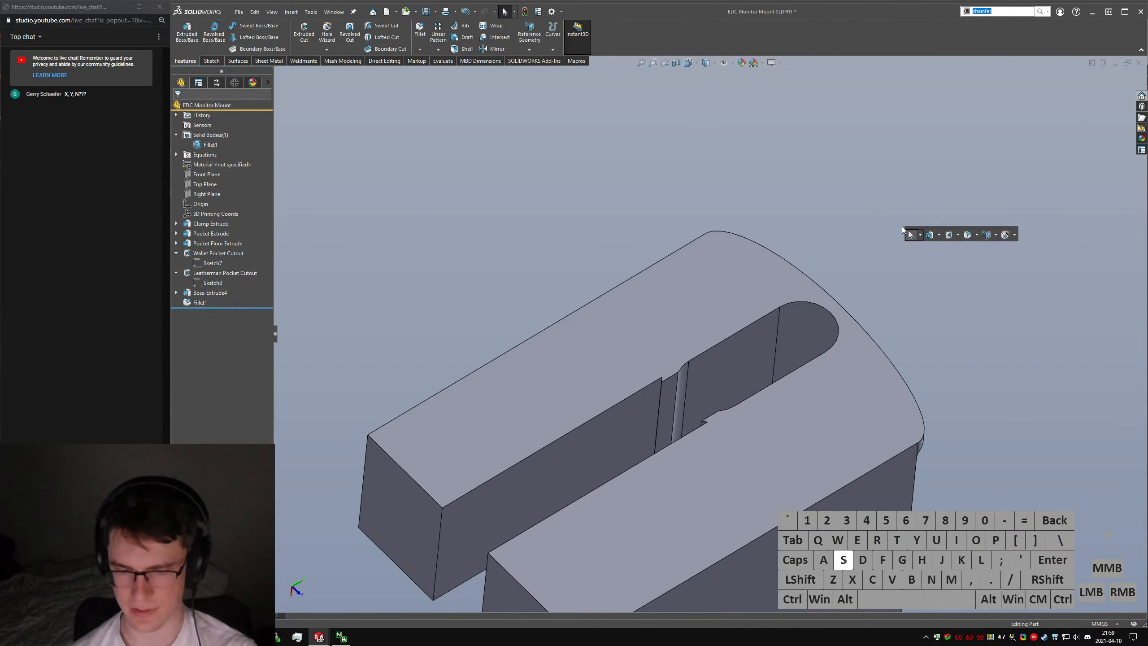
pyautogui.write('fillet')
pyautogui.press('Return')
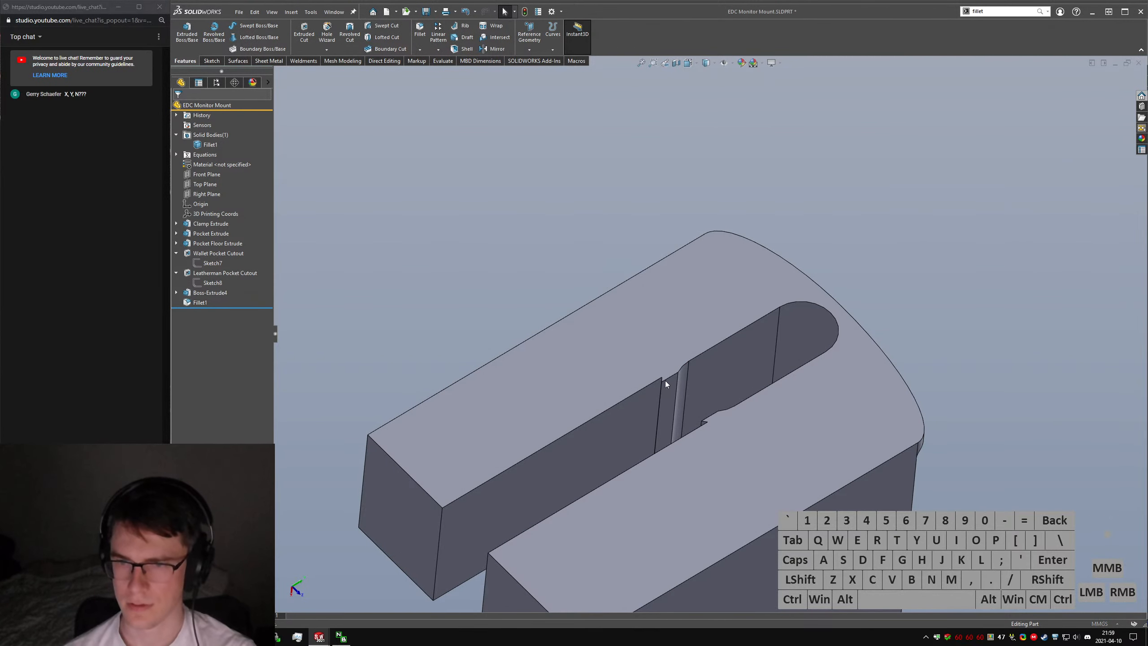
pyautogui.moveTo(684, 412); pyautogui.dragTo(687, 349, button='middle')
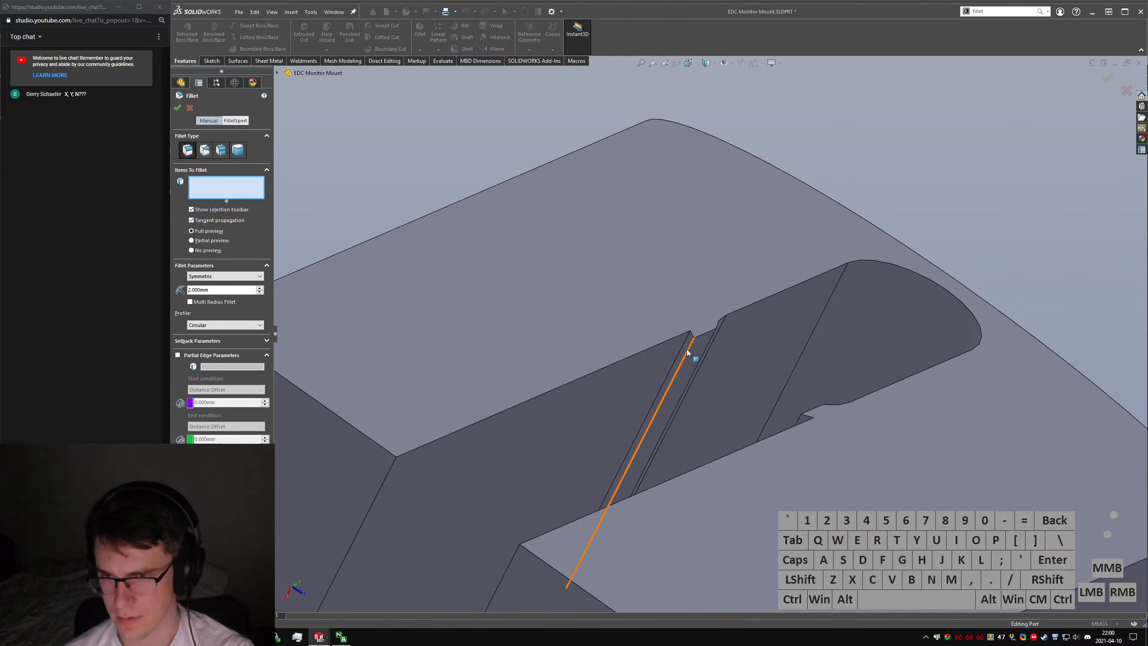
pyautogui.click(720, 382)
pyautogui.click(810, 428)
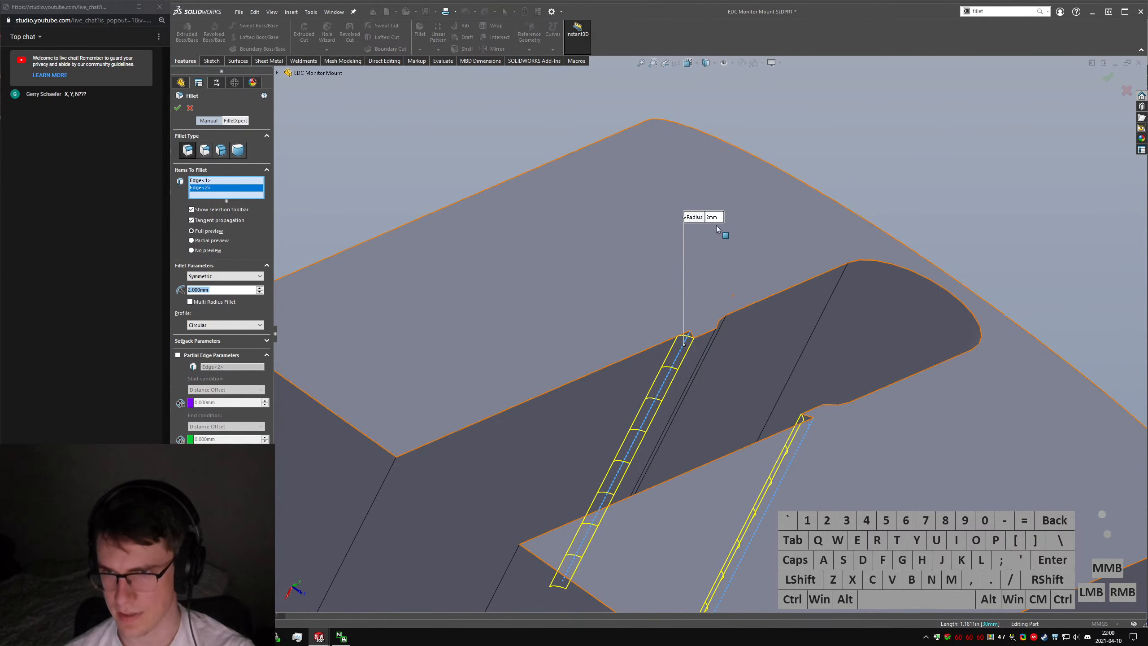
pyautogui.click(716, 218)
pyautogui.write('10')
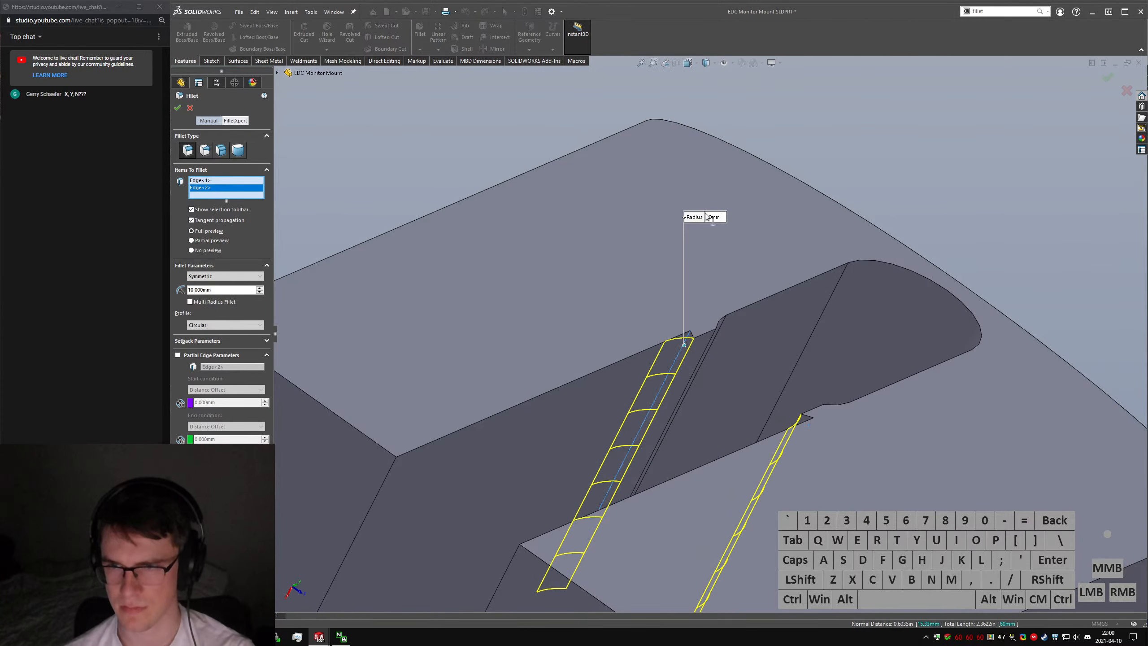
pyautogui.press('Return')
# Add the two short rim edges where the arched clip meets the inner pocket walls to the existing 2 mm fillet.
pyautogui.moveTo(948, 302); pyautogui.dragTo(631, 326, button='middle')
pyautogui.scroll(-5, 795, 312)
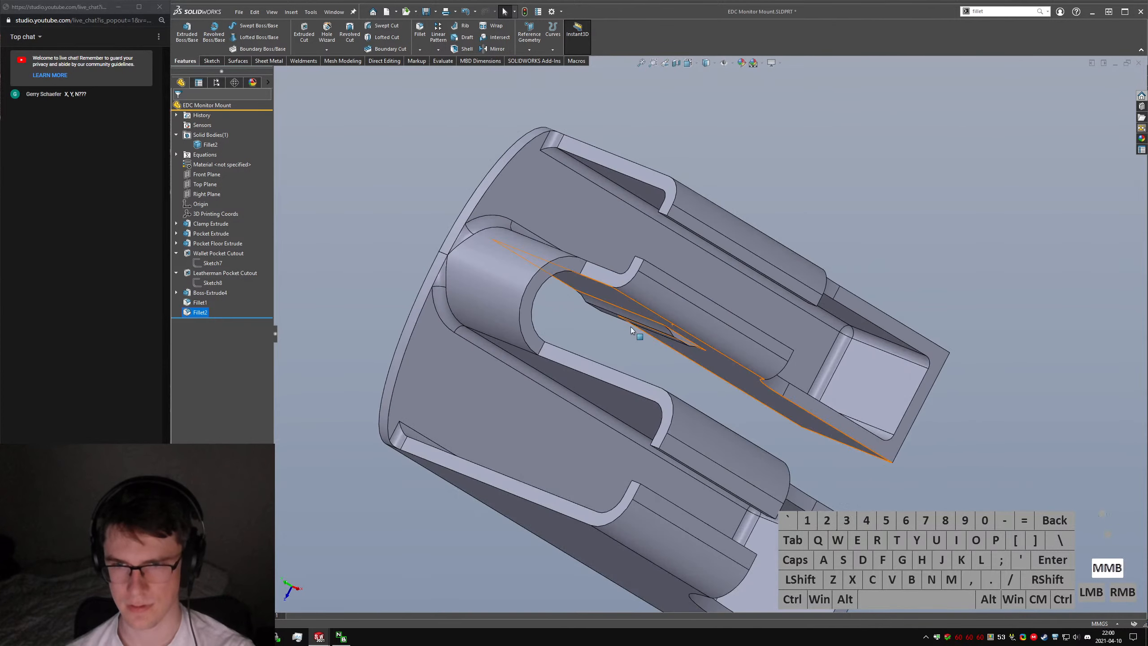
pyautogui.click(200, 302)
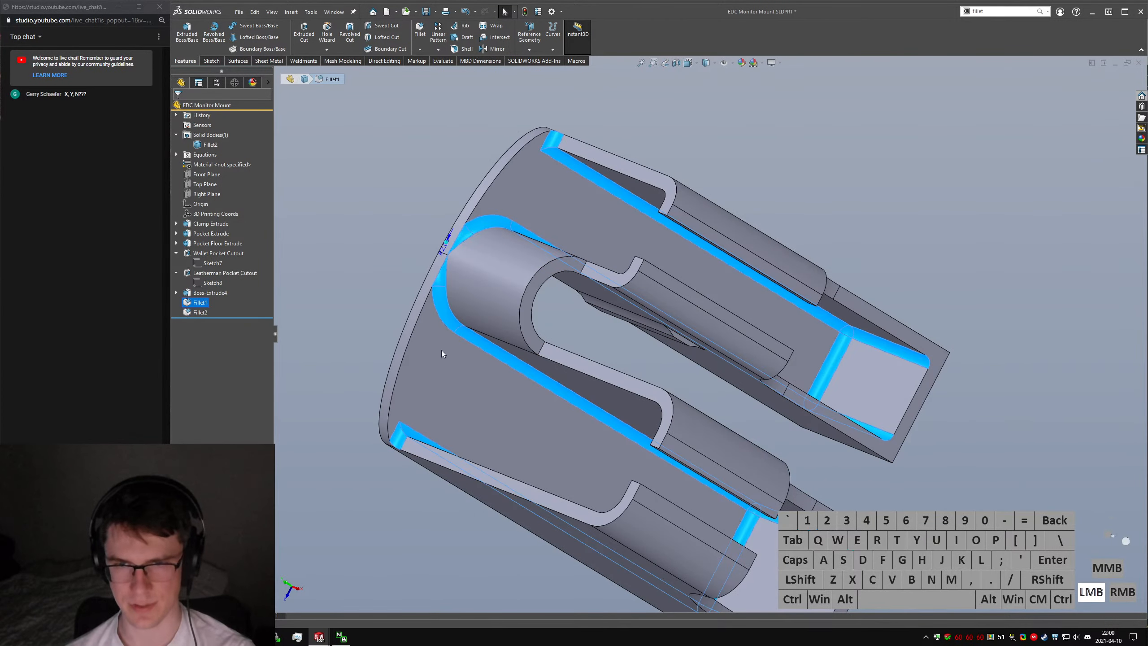
pyautogui.click(542, 347)
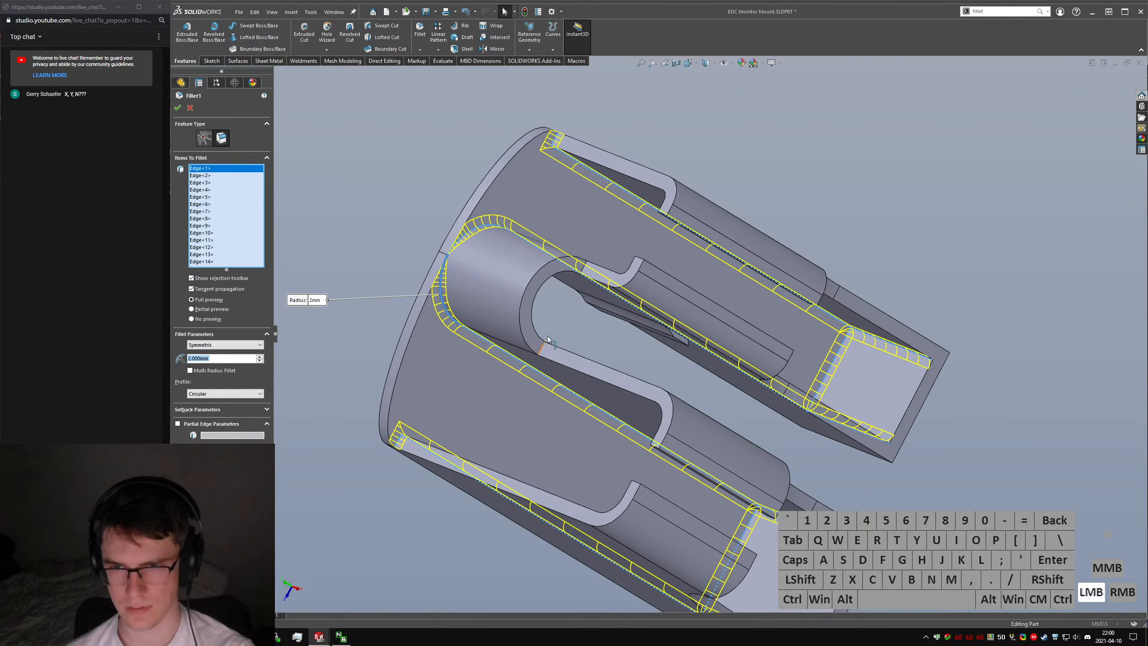
pyautogui.click(583, 267)
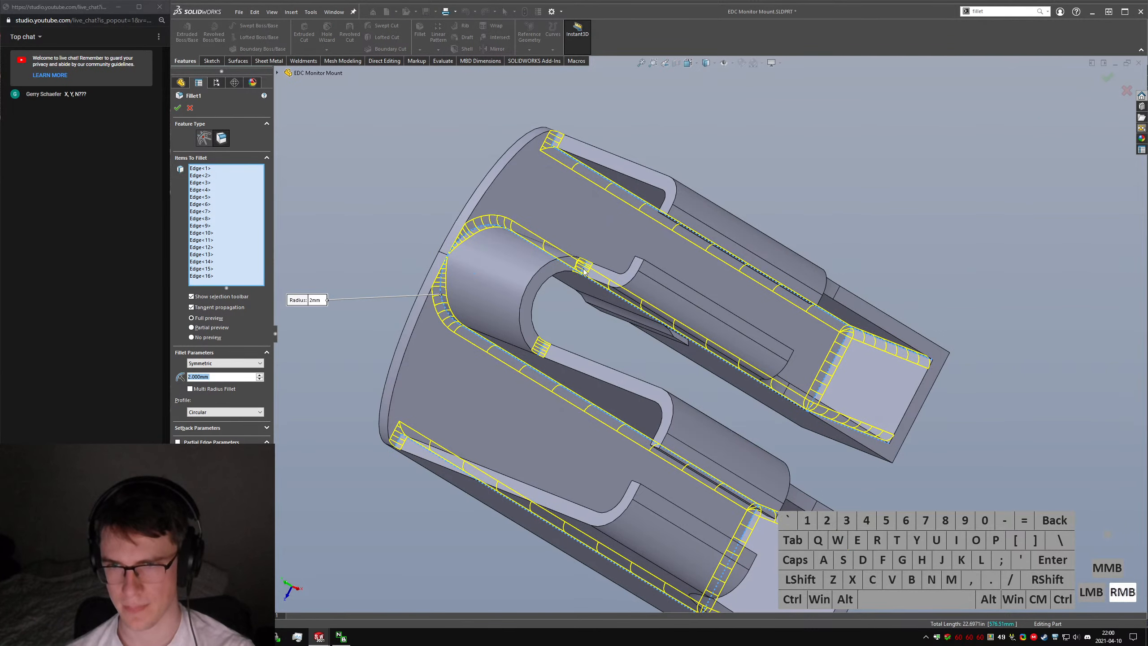
pyautogui.rightClick(584, 271)
# Start a chamfer, try it on an outer corner edge of one pocket's closed end, and clear the selection.
pyautogui.moveTo(652, 242); pyautogui.dragTo(285, 332, button='middle')
pyautogui.click(200, 312)
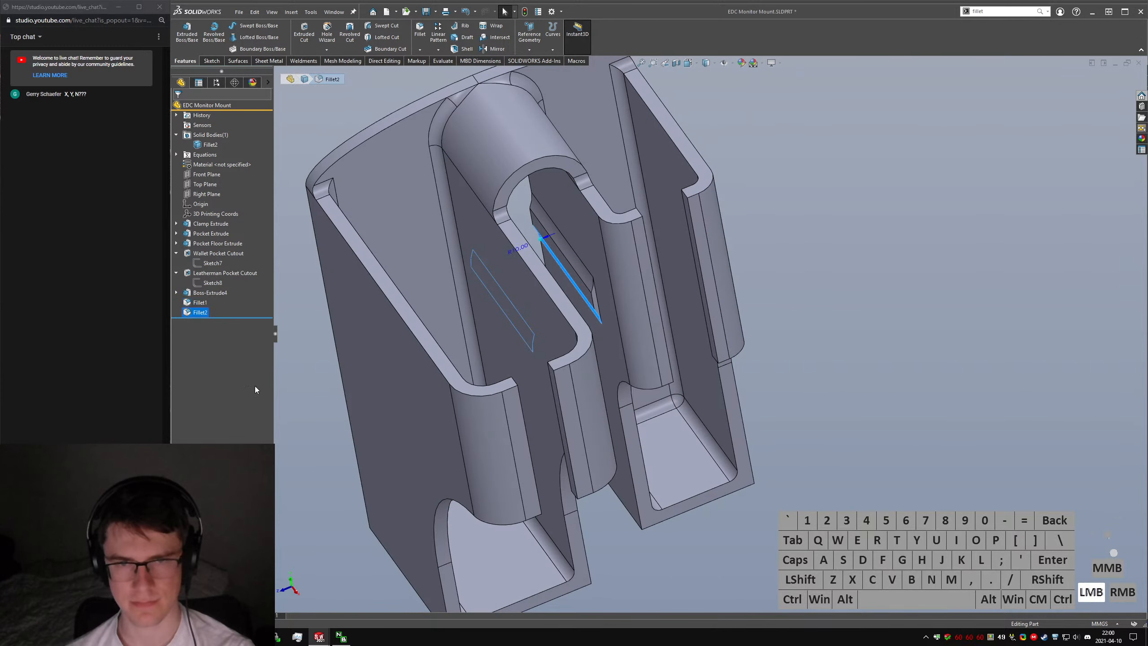
pyautogui.click(317, 451)
pyautogui.write('schamfer')
pyautogui.press('Return')
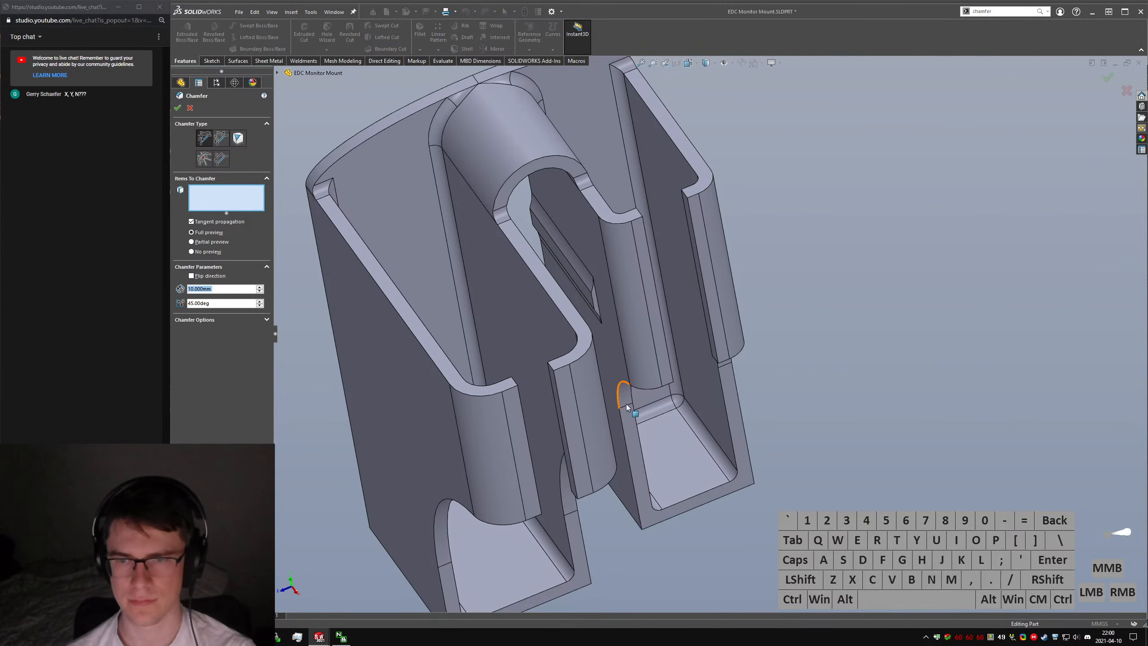
pyautogui.moveTo(550, 564); pyautogui.dragTo(688, 458, button='middle')
pyautogui.click(617, 438)
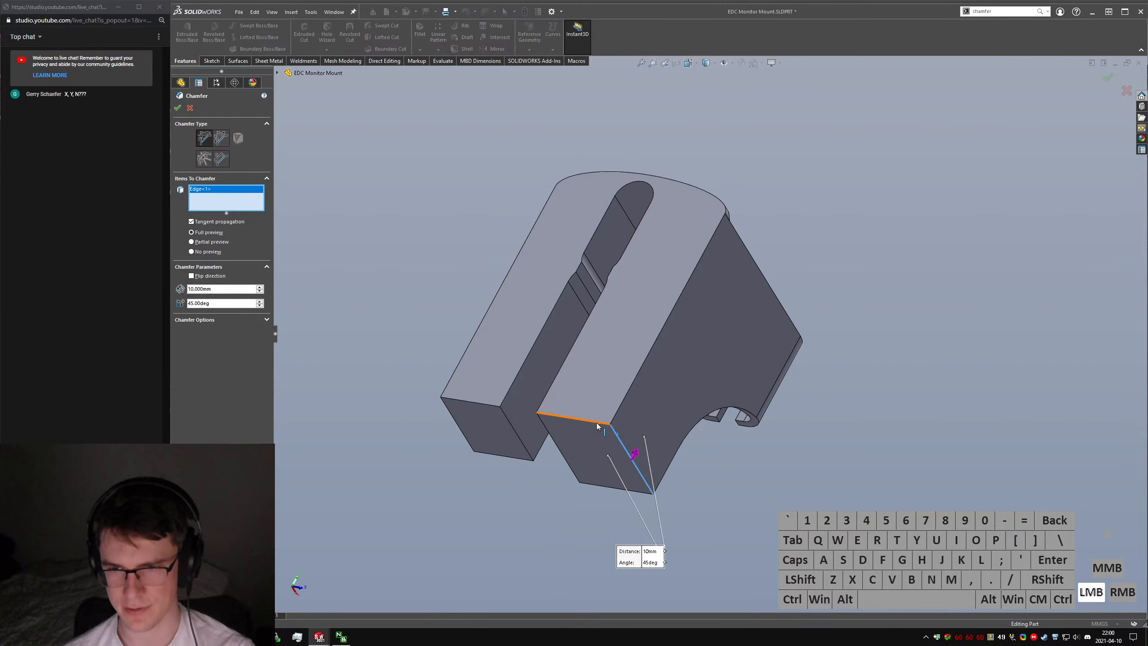
pyautogui.moveTo(564, 423); pyautogui.dragTo(582, 440, button='middle')
pyautogui.scroll(-2, 581, 440)
pyautogui.rightClick(207, 196)
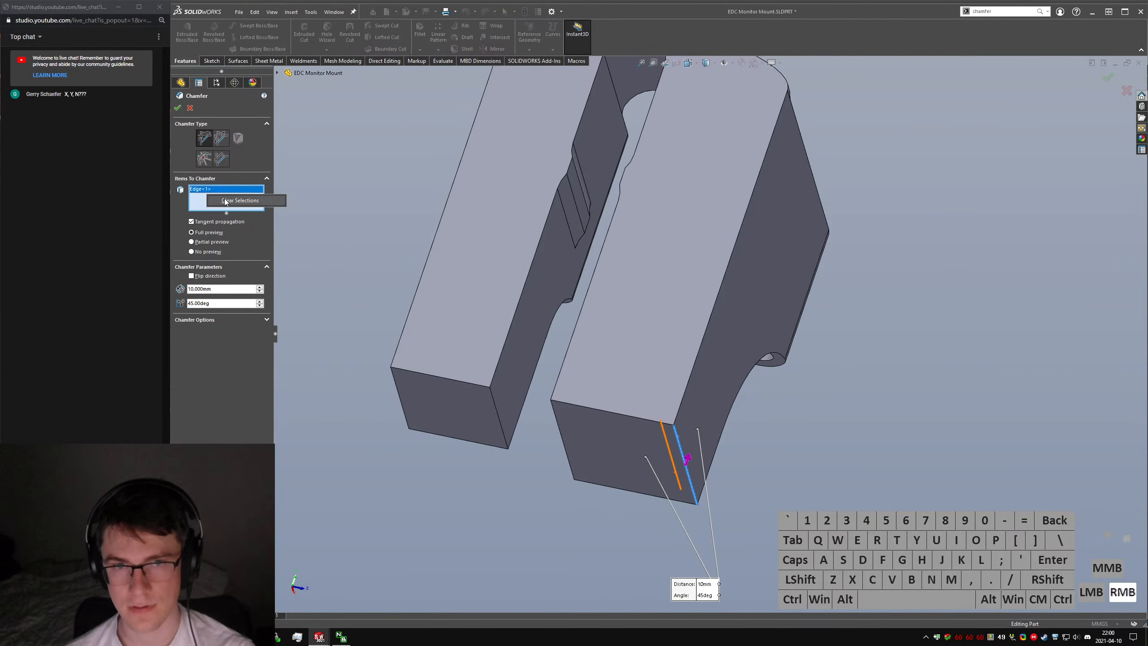
pyautogui.click(224, 200)
# Set the chamfer distance to a symmetric 1 mm and choose the Offset Face chamfer type.
pyautogui.click(221, 138)
pyautogui.click(222, 291)
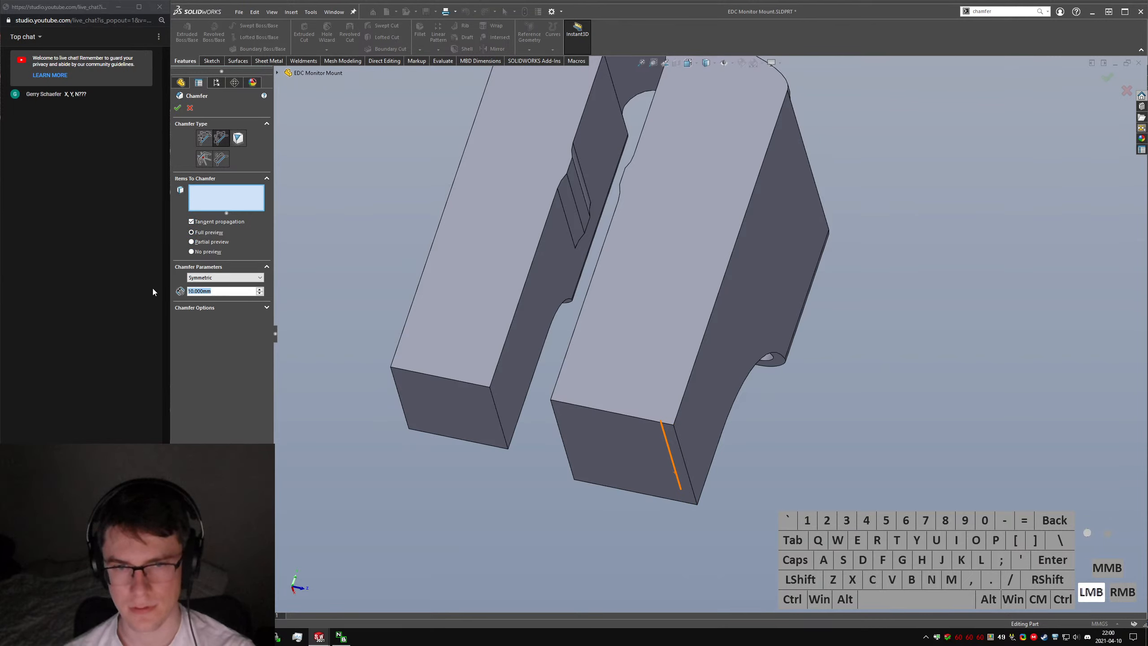
pyautogui.write('1')
pyautogui.press('Return')
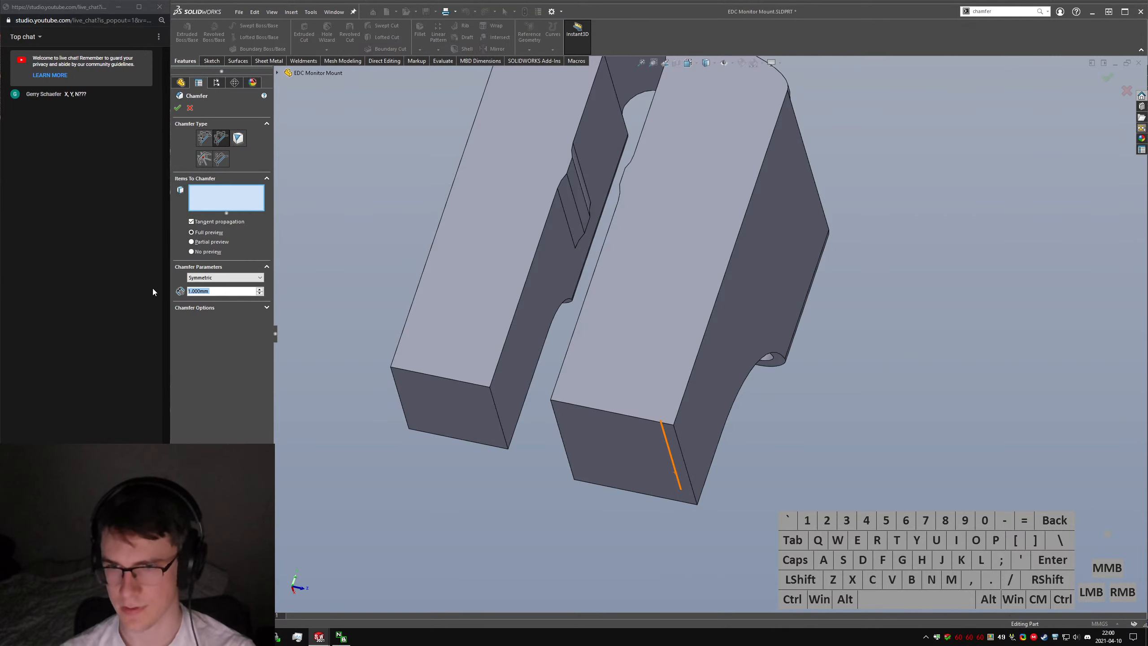
pyautogui.click(204, 160)
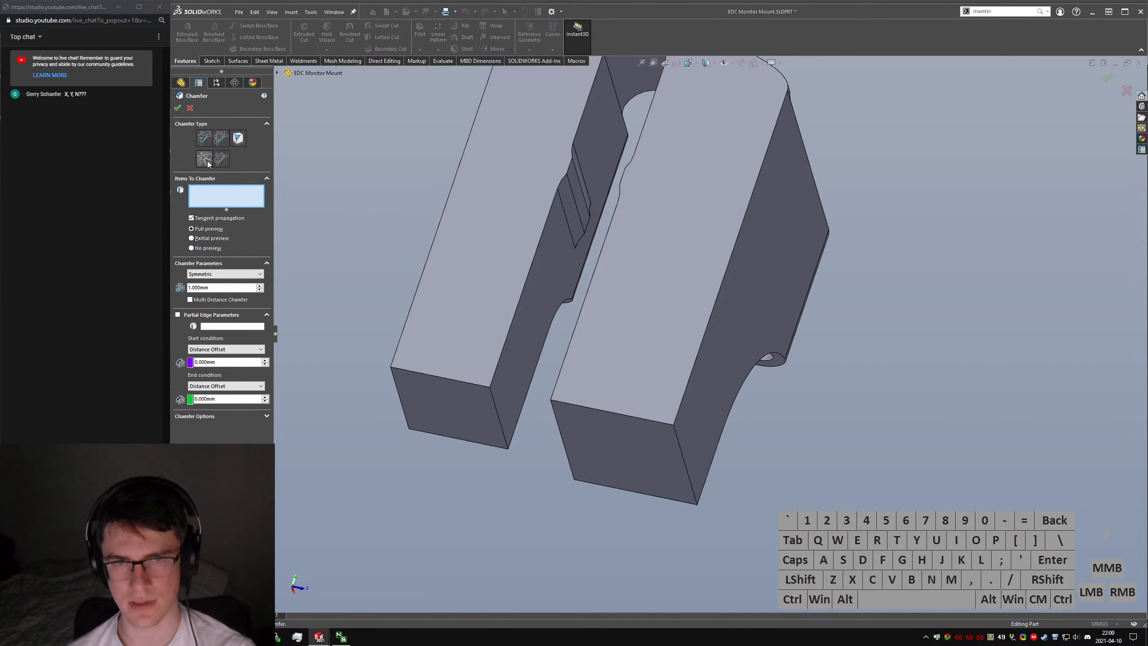
# Try selecting one leg's end-face edges, its slot-side back edge and the outer back outline for the 1 mm chamfer.
pyautogui.click(495, 401)
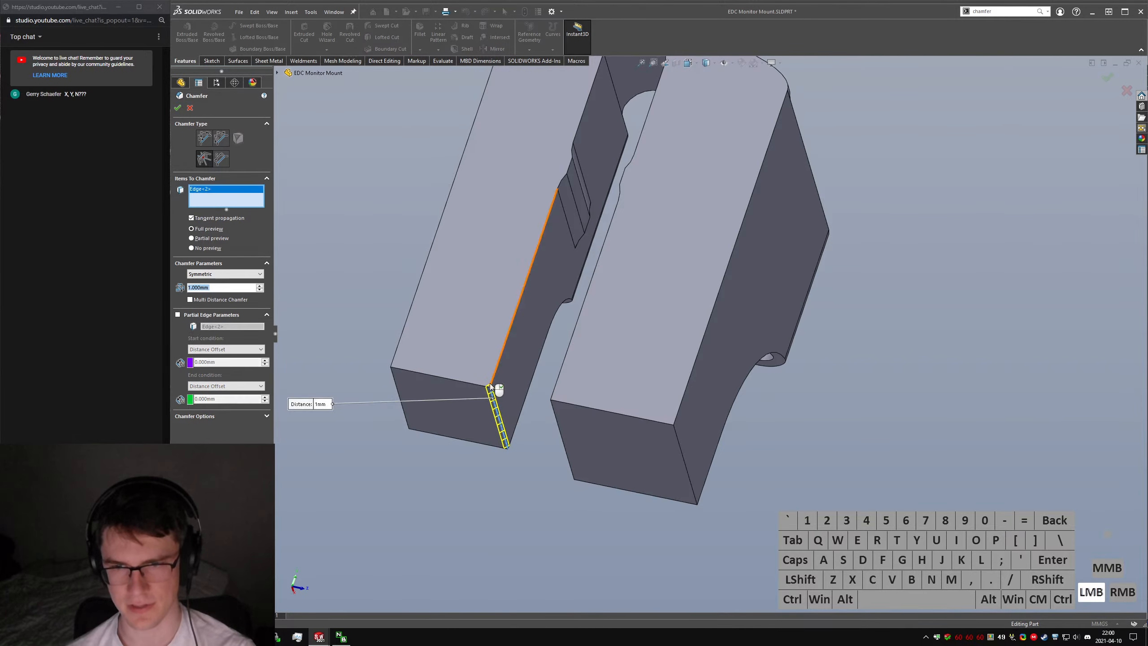
pyautogui.click(493, 380)
pyautogui.click(429, 371)
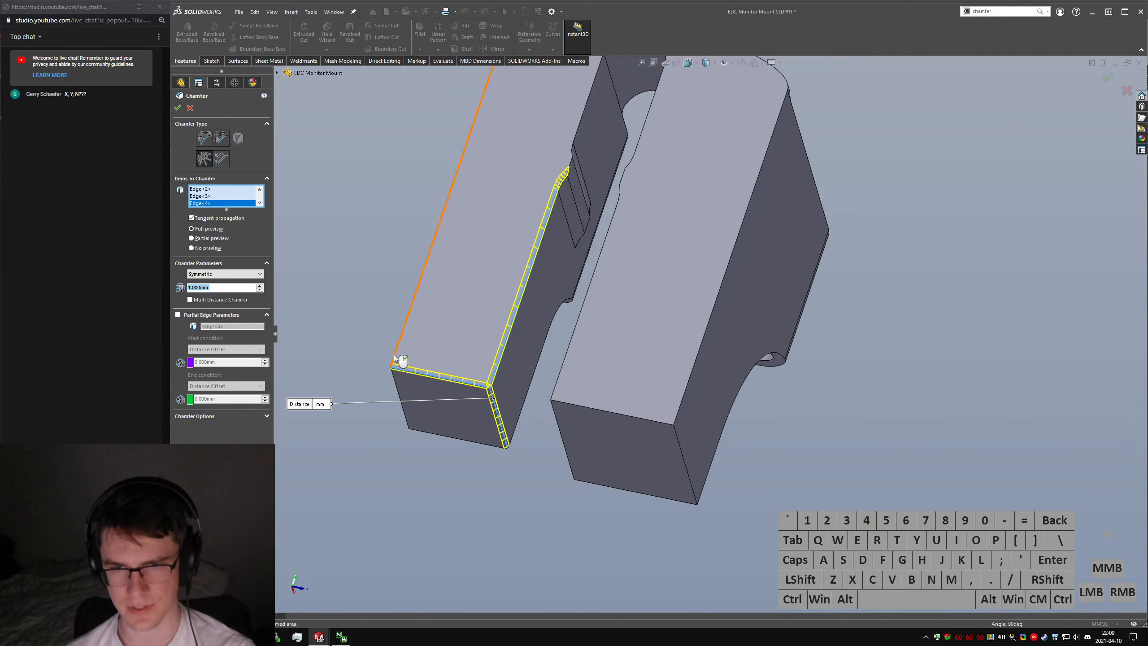
pyautogui.click(394, 355)
pyautogui.click(411, 423)
pyautogui.click(419, 428)
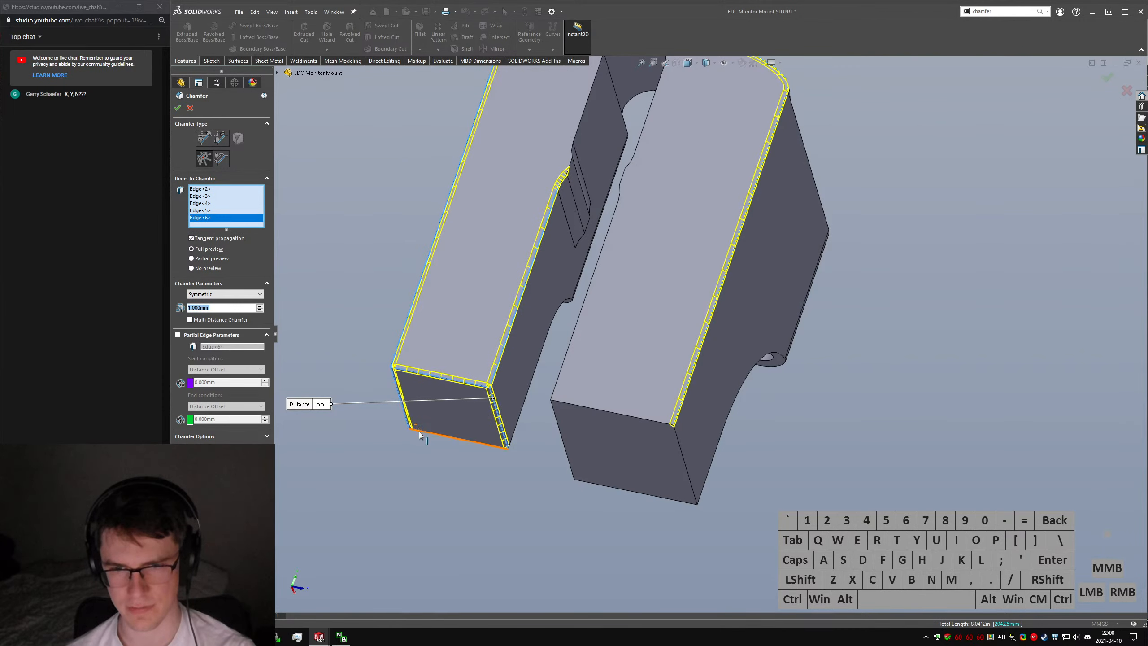
# Try adding the end-face edges of the other leg to the chamfer selection, leaving the back face out.
pyautogui.click(622, 488)
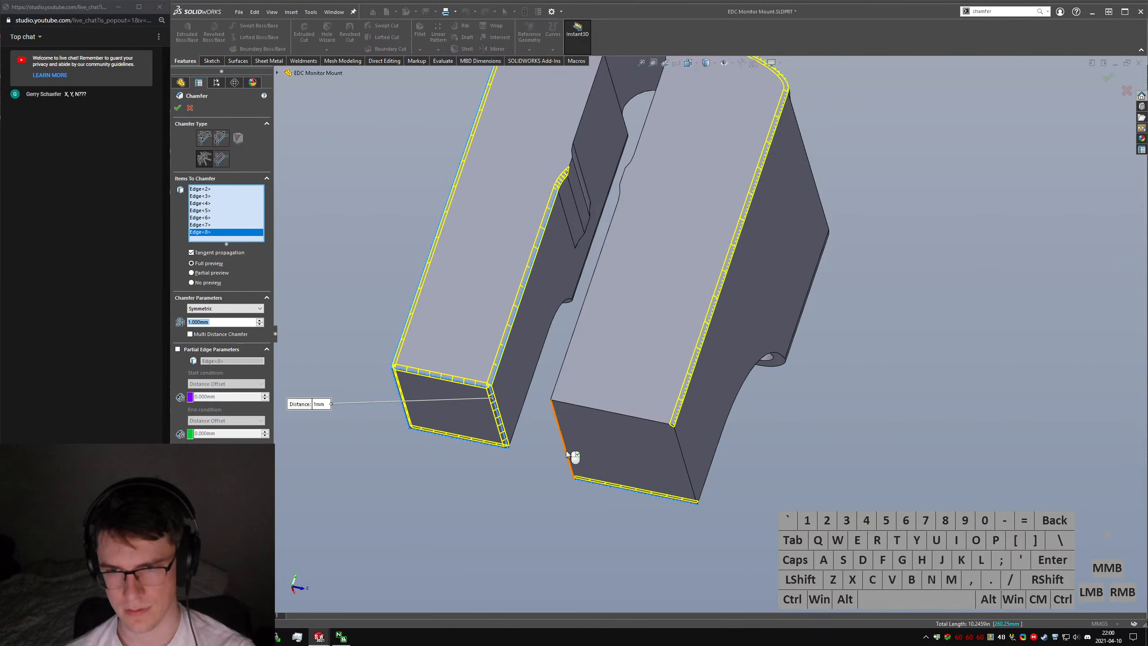
pyautogui.click(565, 451)
pyautogui.click(557, 391)
pyautogui.click(584, 413)
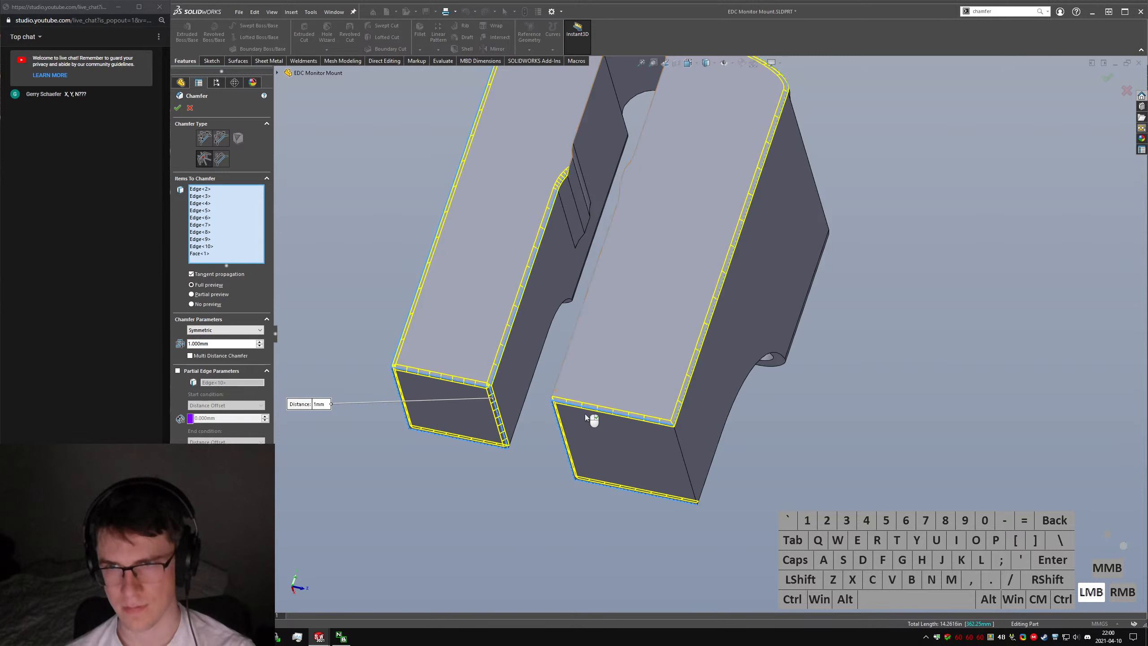
pyautogui.click(605, 374)
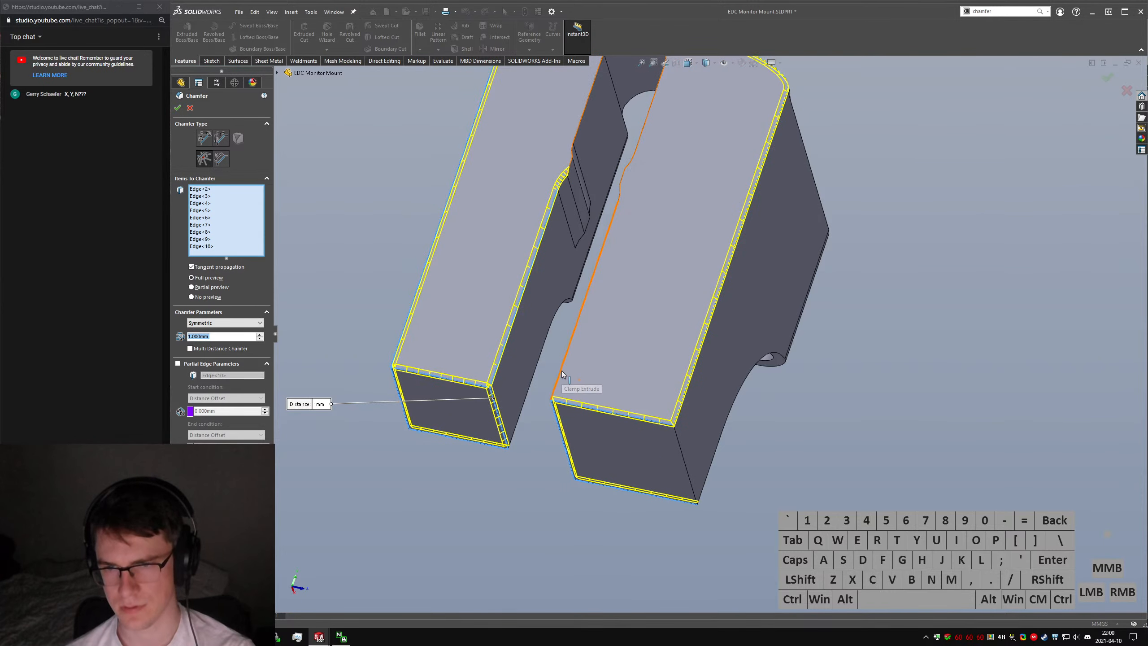
# Try adding the slotted back face to the chamfer, and clear all the selected items.
pyautogui.scroll(4, 561, 371)
pyautogui.scroll(-4, 686, 259)
pyautogui.click(687, 258)
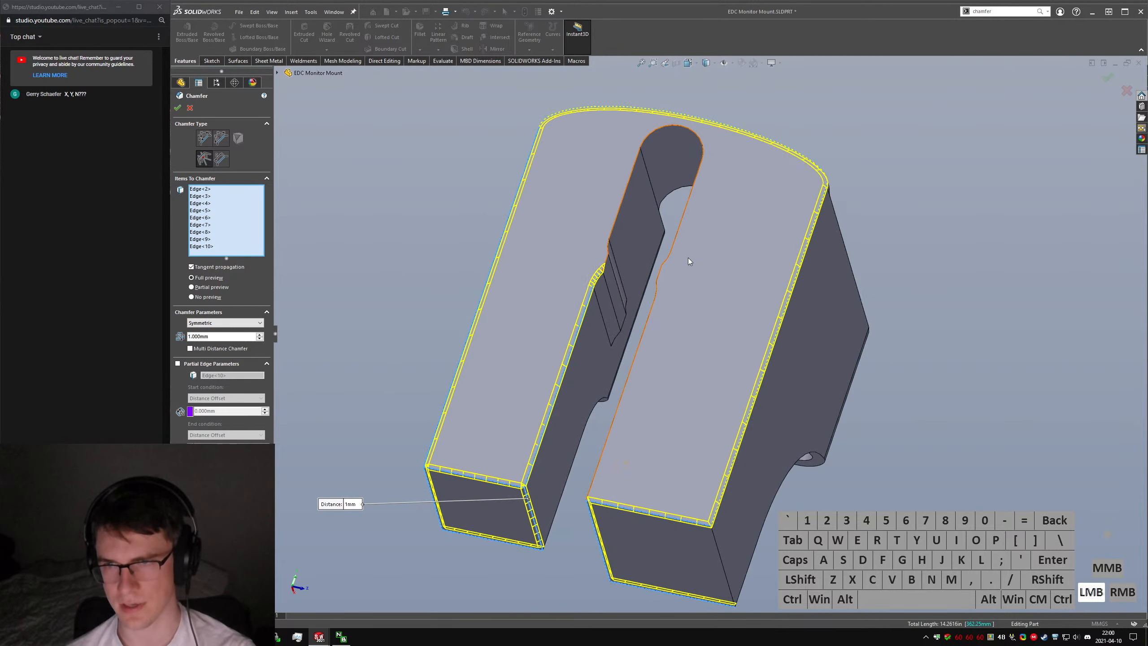
pyautogui.click(708, 312)
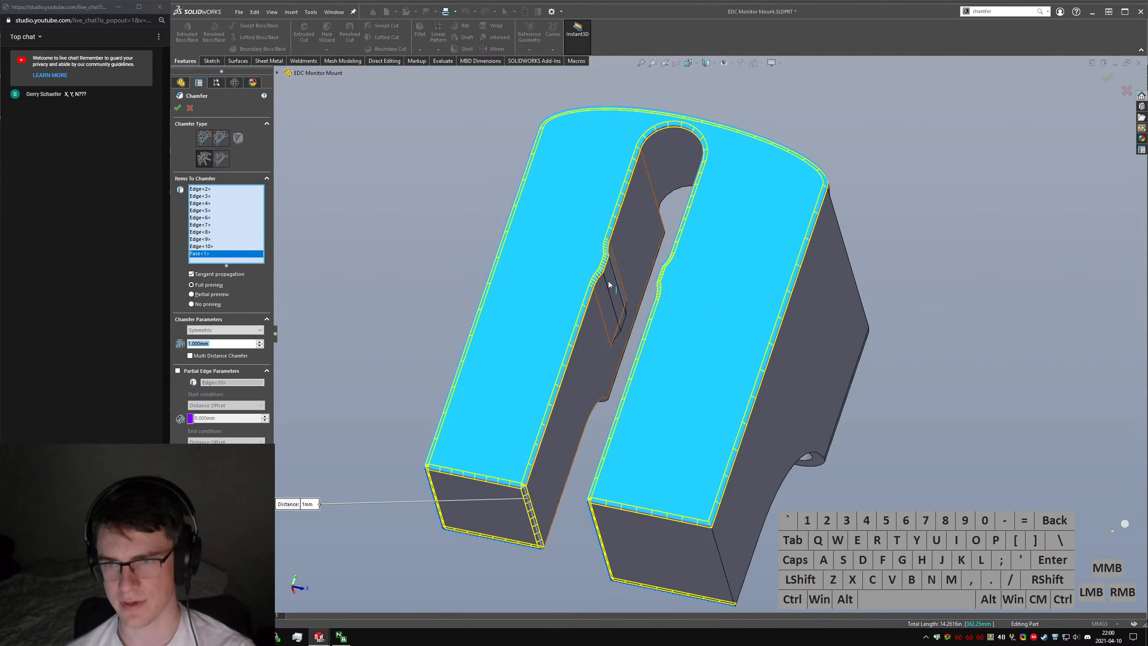
pyautogui.rightClick(212, 207)
pyautogui.click(226, 213)
# Clear the stray hidden pocket edges and select only the whole slotted back face for the 1 mm chamfer.
pyautogui.click(519, 389)
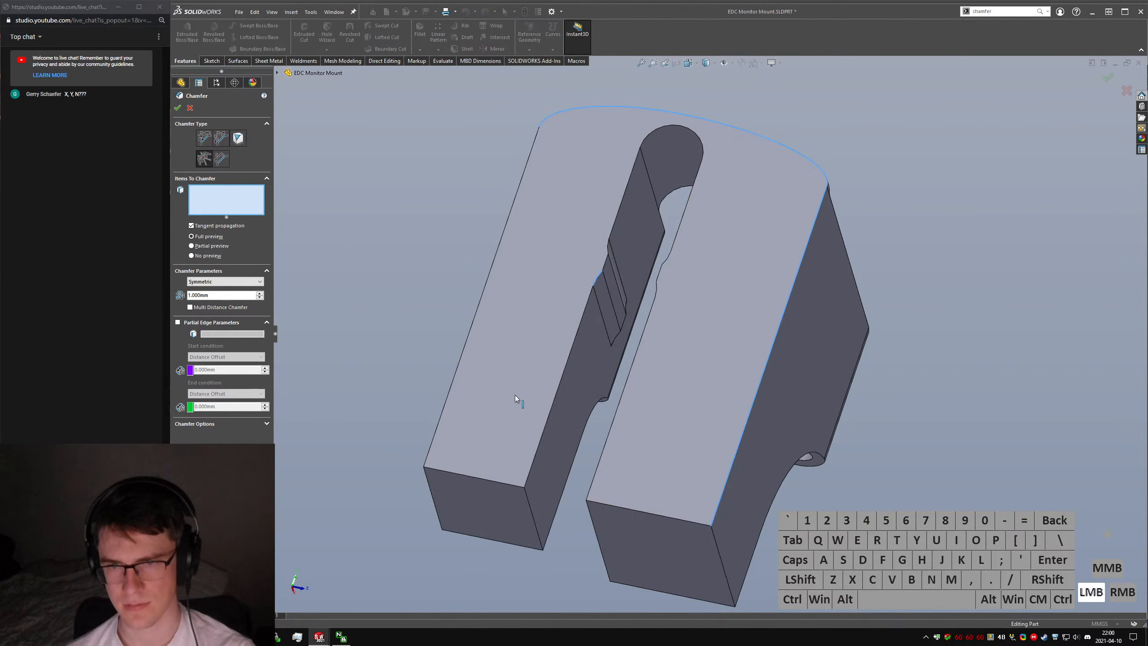
pyautogui.rightClick(225, 190)
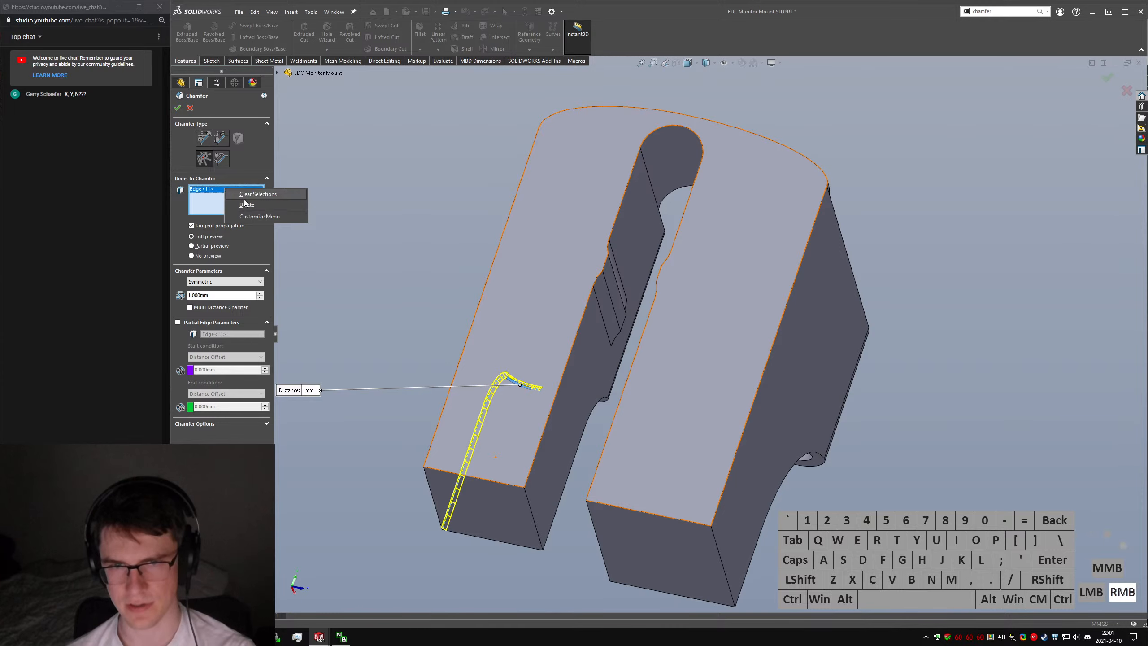
pyautogui.click(244, 195)
pyautogui.moveTo(511, 446); pyautogui.dragTo(497, 434, button='middle')
pyautogui.click(497, 434)
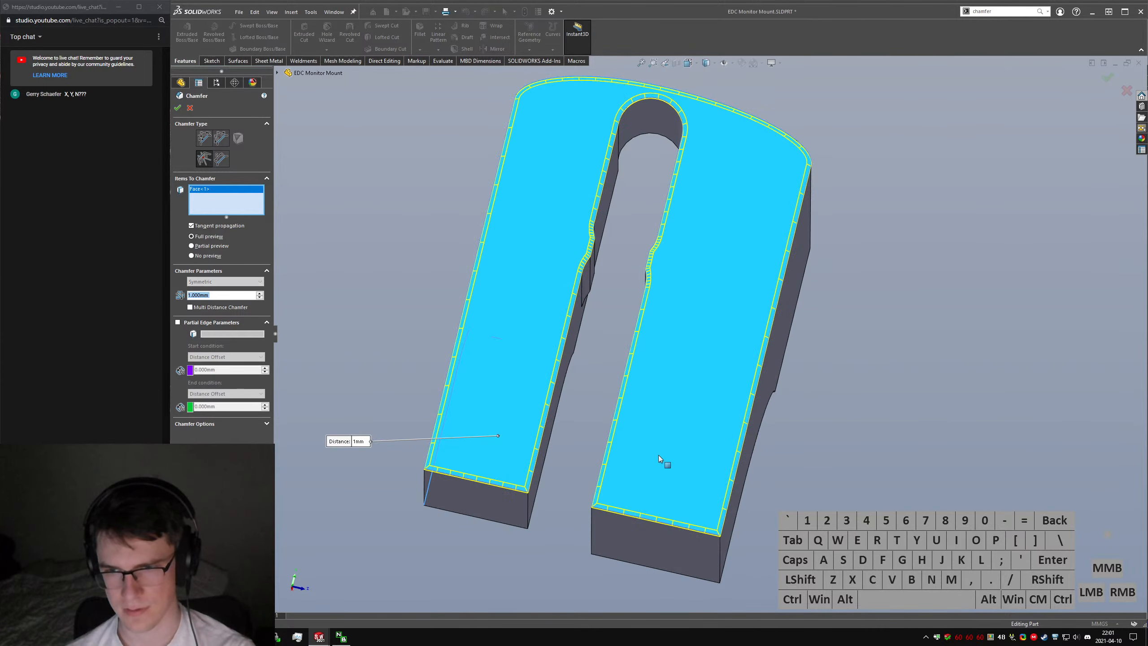
pyautogui.click(551, 533)
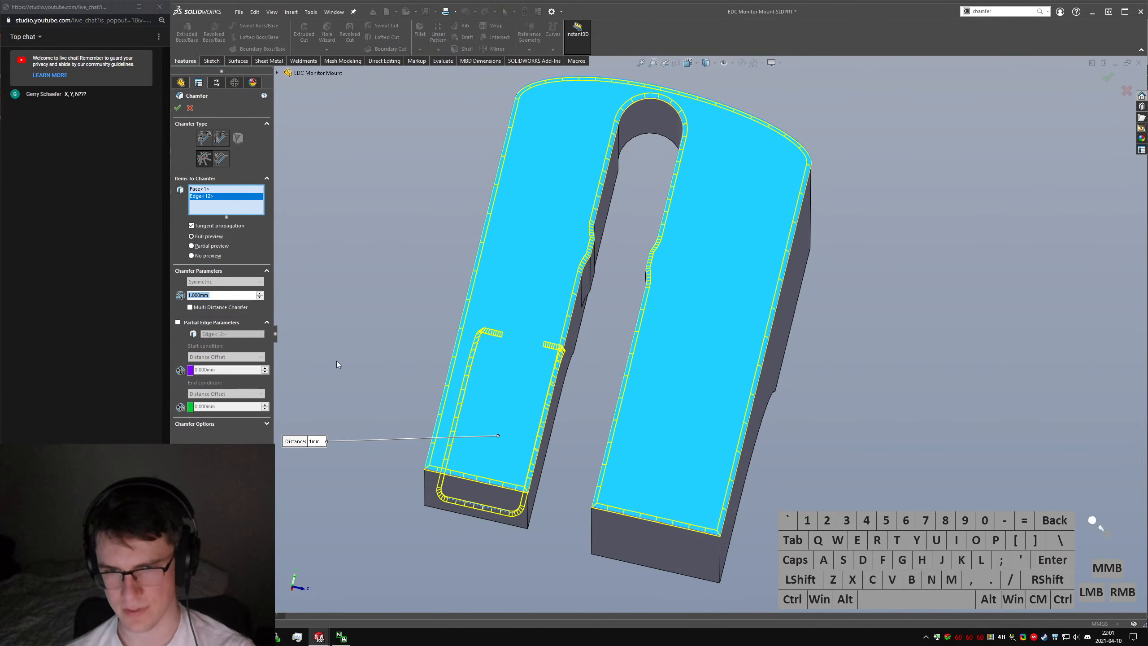
pyautogui.rightClick(231, 198)
pyautogui.click(251, 200)
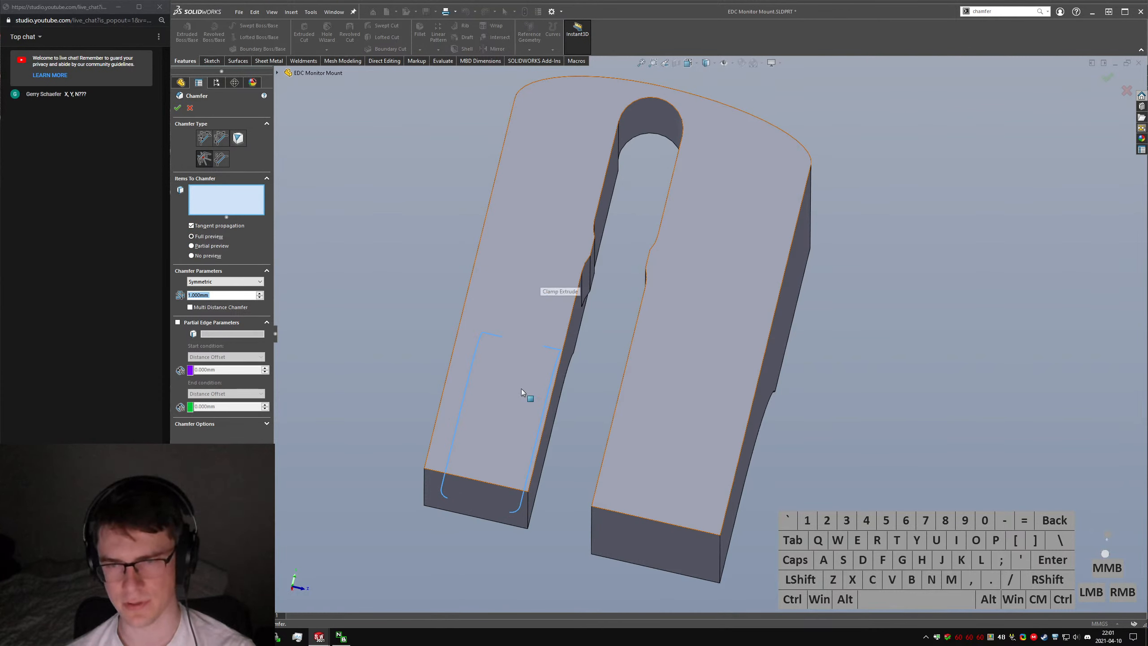
pyautogui.click(510, 395)
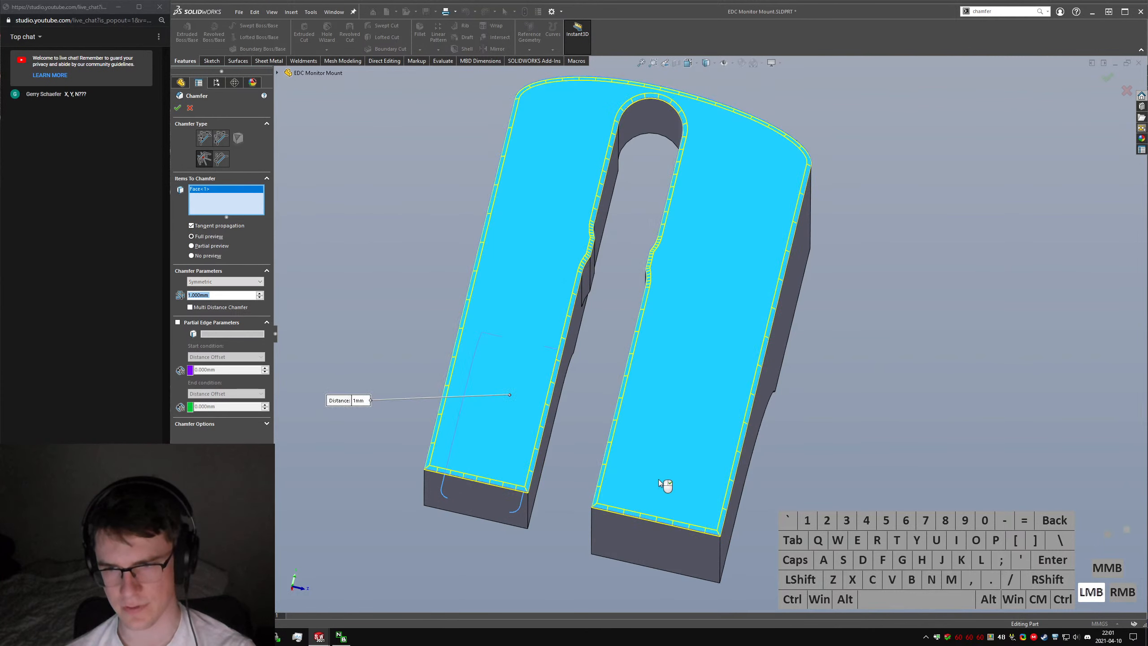
# Add both leg end faces and the two outer side faces of the pockets to the 1 mm chamfer selection.
pyautogui.click(651, 547)
pyautogui.click(476, 494)
pyautogui.moveTo(635, 471); pyautogui.dragTo(505, 319, button='middle')
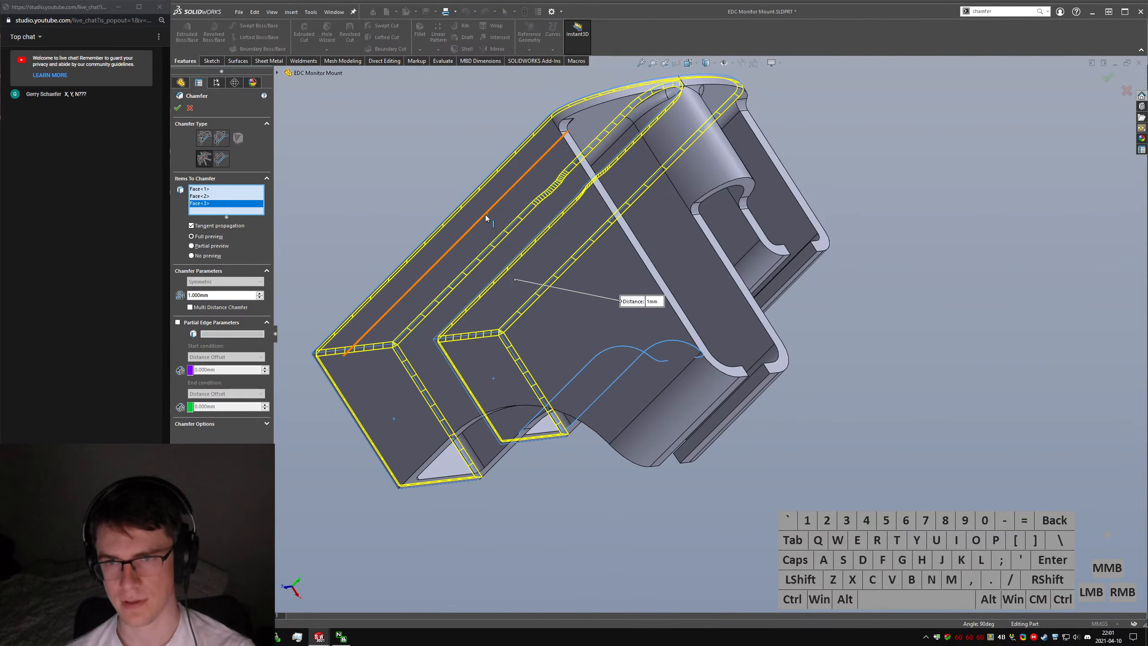
pyautogui.click(492, 223)
pyautogui.moveTo(492, 223)
pyautogui.mouseDown(button='middle')
pyautogui.moveTo(449, 227)
pyautogui.moveTo(506, 267)
pyautogui.mouseUp(button='middle')
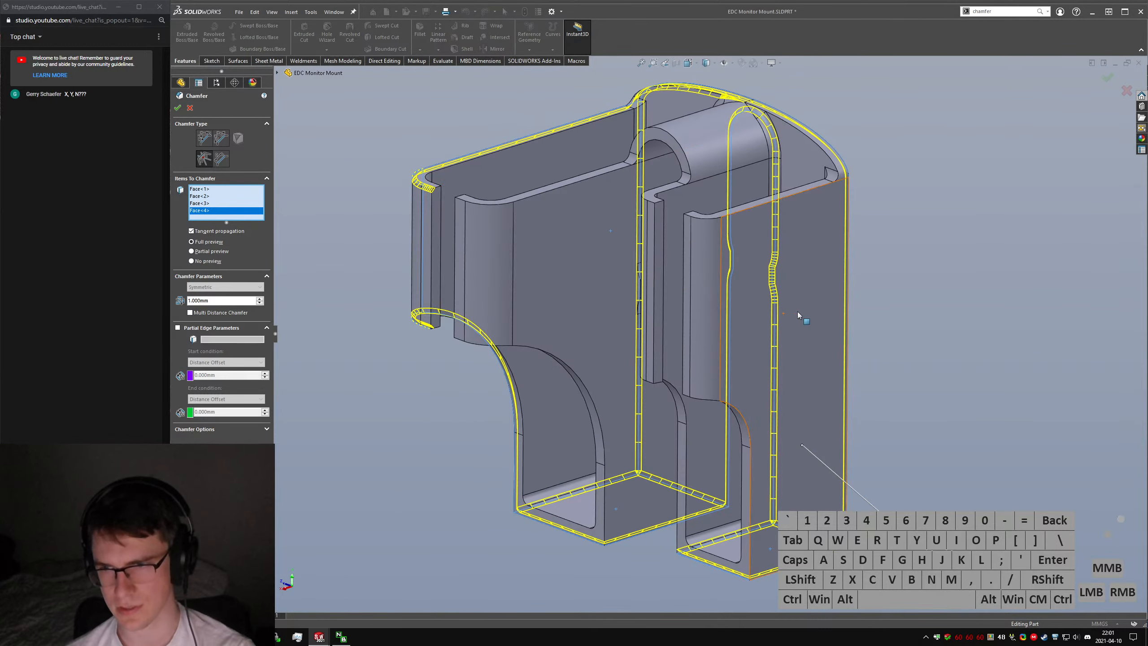
pyautogui.click(813, 312)
pyautogui.moveTo(752, 293); pyautogui.dragTo(646, 220, button='middle')
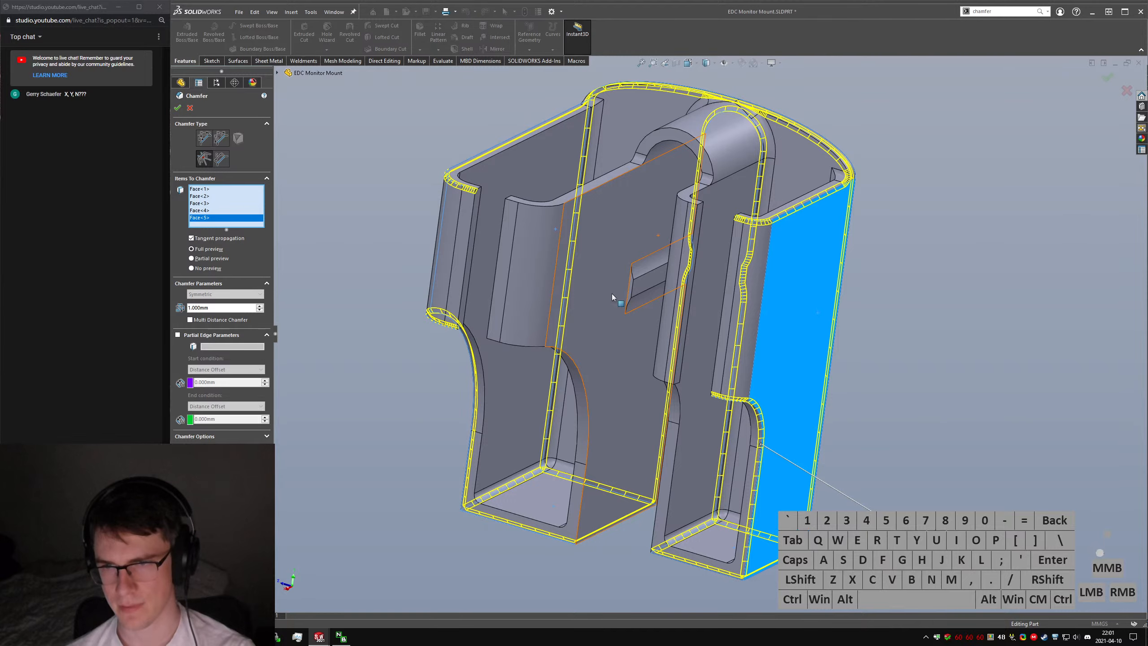
# Add the two pocket side faces facing the central slot to the 1 mm chamfer selection.
pyautogui.scroll(-3, 632, 248)
pyautogui.click(633, 247)
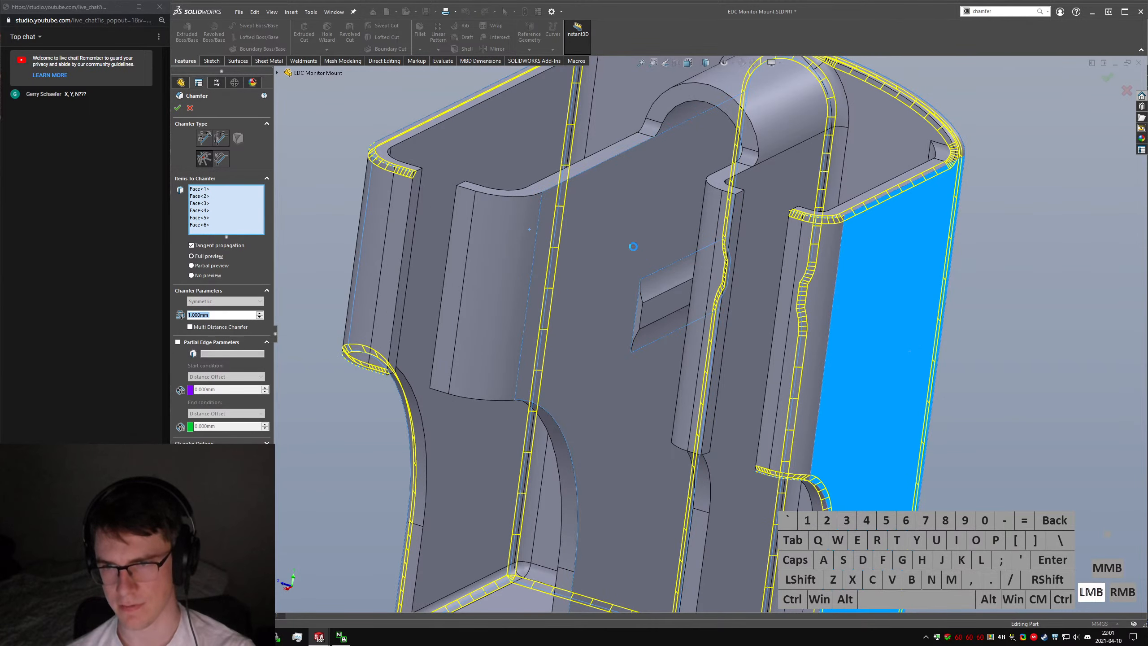
pyautogui.moveTo(635, 250); pyautogui.dragTo(695, 340, button='middle')
pyautogui.click(708, 245)
pyautogui.moveTo(697, 274); pyautogui.dragTo(671, 208, button='middle')
# Try adding the outer arc edge of the clip, take it out of the selection again, and apply the 1 mm chamfer.
pyautogui.click(661, 165)
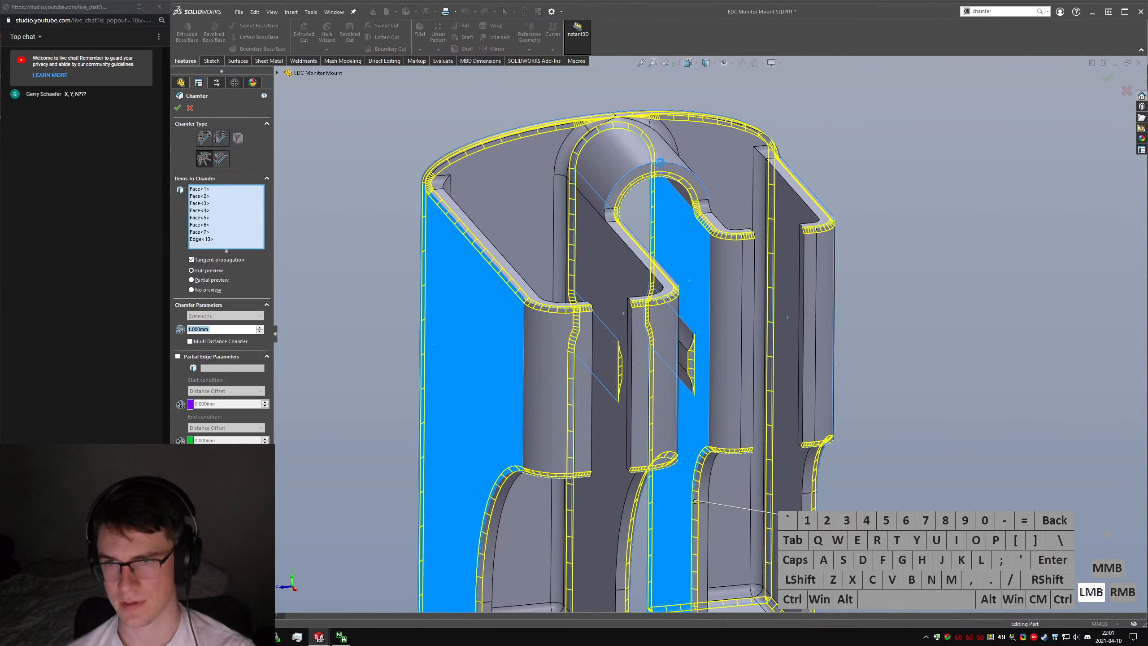
pyautogui.moveTo(652, 169)
pyautogui.mouseDown(button='middle')
pyautogui.moveTo(641, 203)
pyautogui.moveTo(652, 206)
pyautogui.moveTo(658, 164)
pyautogui.mouseUp(button='middle')
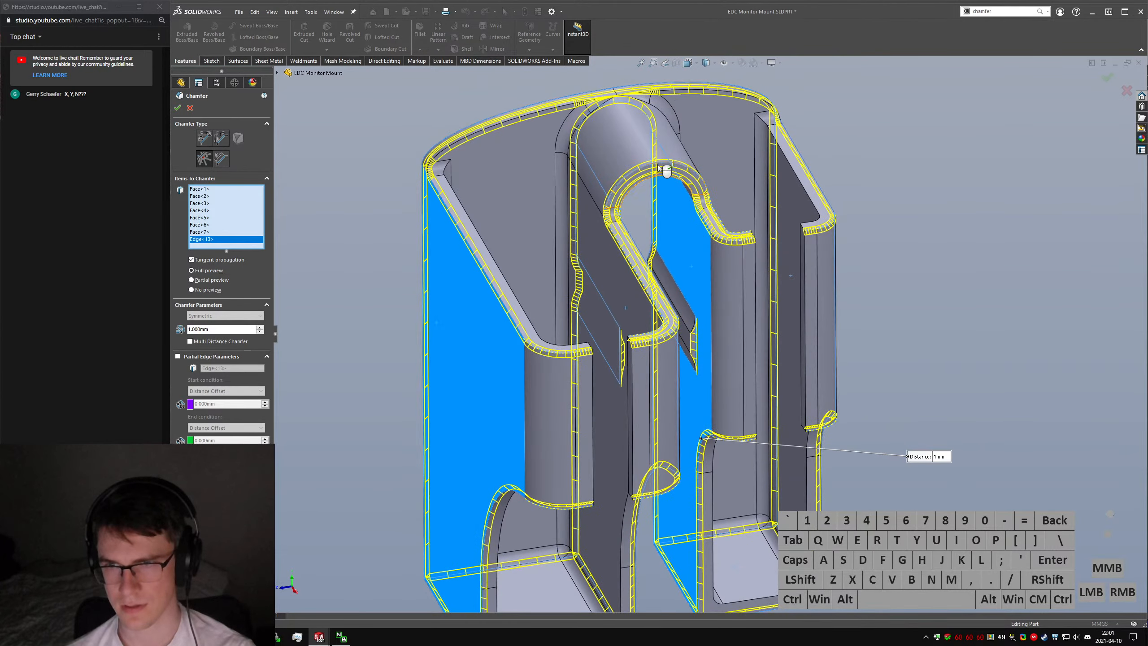
pyautogui.click(657, 164)
pyautogui.rightClick(657, 166)
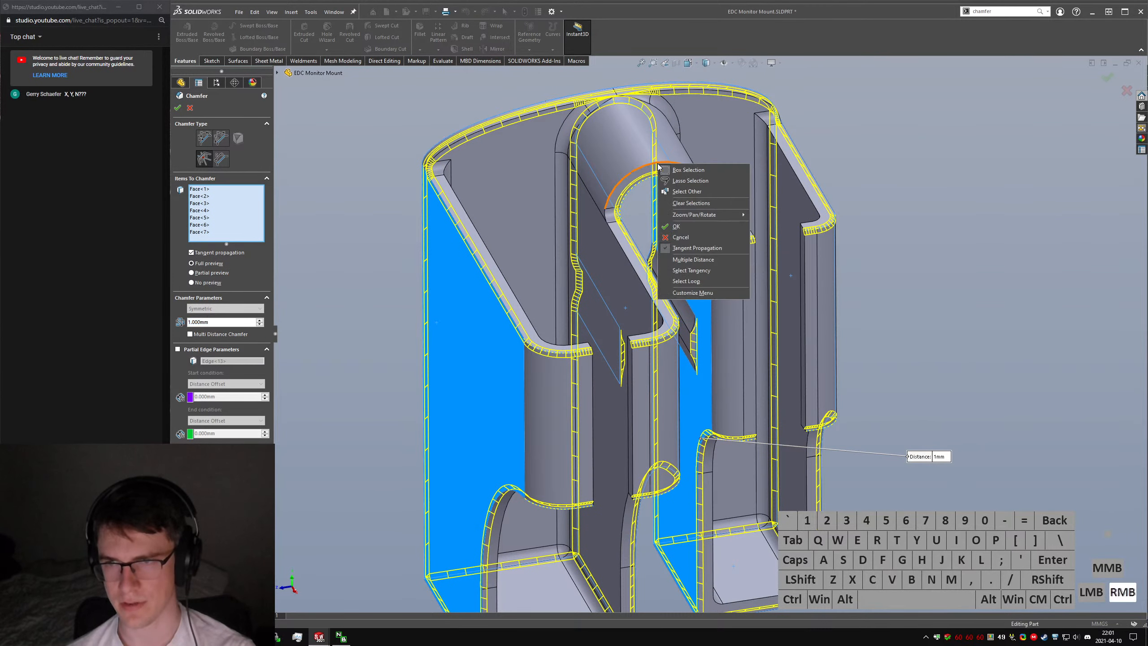
pyautogui.click(697, 226)
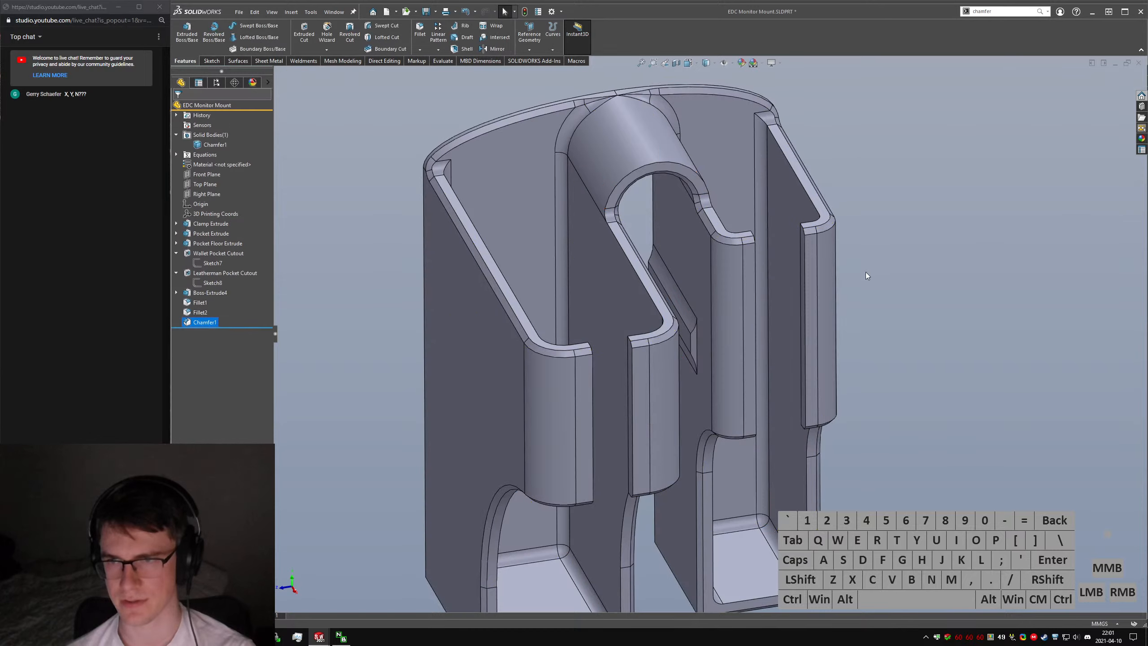
# Examine the chamfered edges around the pocket openings, lips, lower cutouts and back plate.
pyautogui.moveTo(865, 272); pyautogui.dragTo(696, 245, button='middle')
pyautogui.moveTo(659, 339); pyautogui.dragTo(705, 397, button='middle')
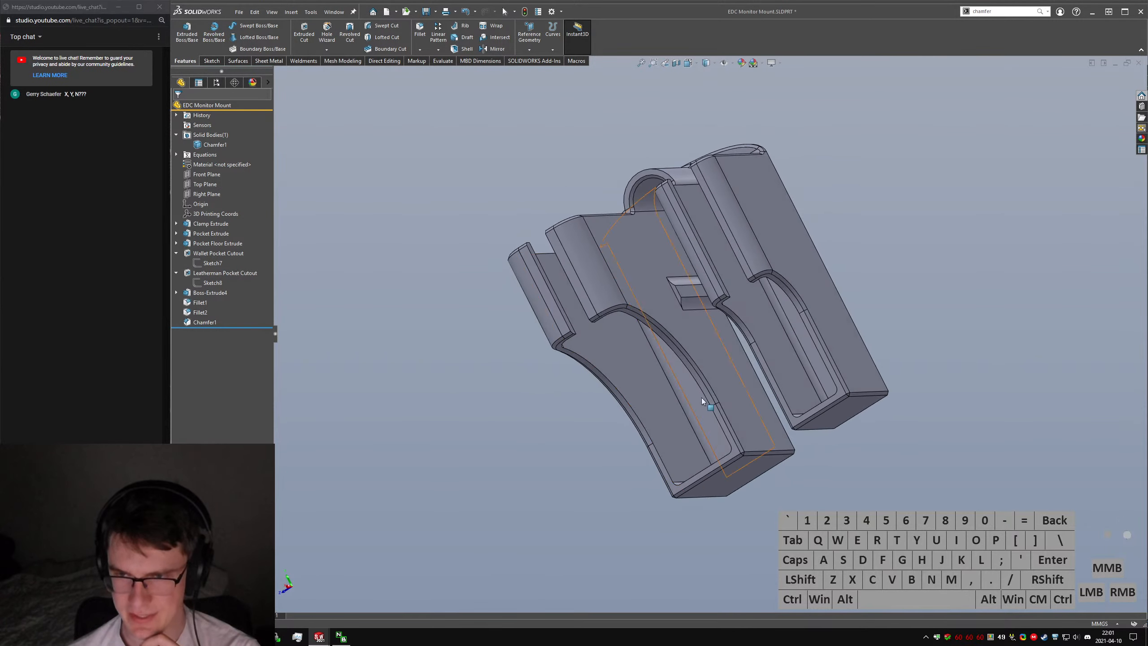
pyautogui.scroll(-5, 730, 431)
pyautogui.scroll(3, 725, 439)
pyautogui.moveTo(702, 342); pyautogui.dragTo(700, 199, button='middle')
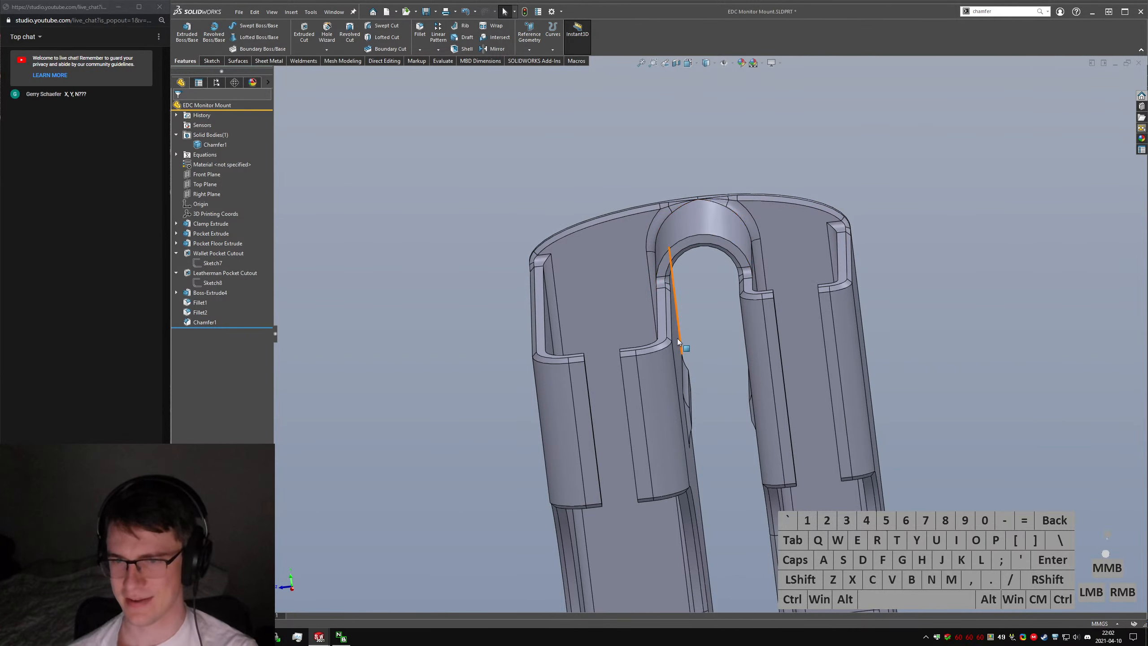
pyautogui.moveTo(677, 342); pyautogui.dragTo(657, 404, button='middle')
pyautogui.scroll(-5, 778, 410)
pyautogui.moveTo(783, 412); pyautogui.dragTo(749, 508, button='middle')
pyautogui.scroll(5, 813, 424)
pyautogui.scroll(-3, 772, 359)
pyautogui.scroll(3, 772, 360)
pyautogui.scroll(-4, 790, 345)
pyautogui.moveTo(790, 347)
pyautogui.mouseDown(button='middle')
pyautogui.moveTo(797, 360)
pyautogui.moveTo(764, 371)
pyautogui.moveTo(773, 357)
pyautogui.mouseUp(button='middle')
pyautogui.click(699, 387)
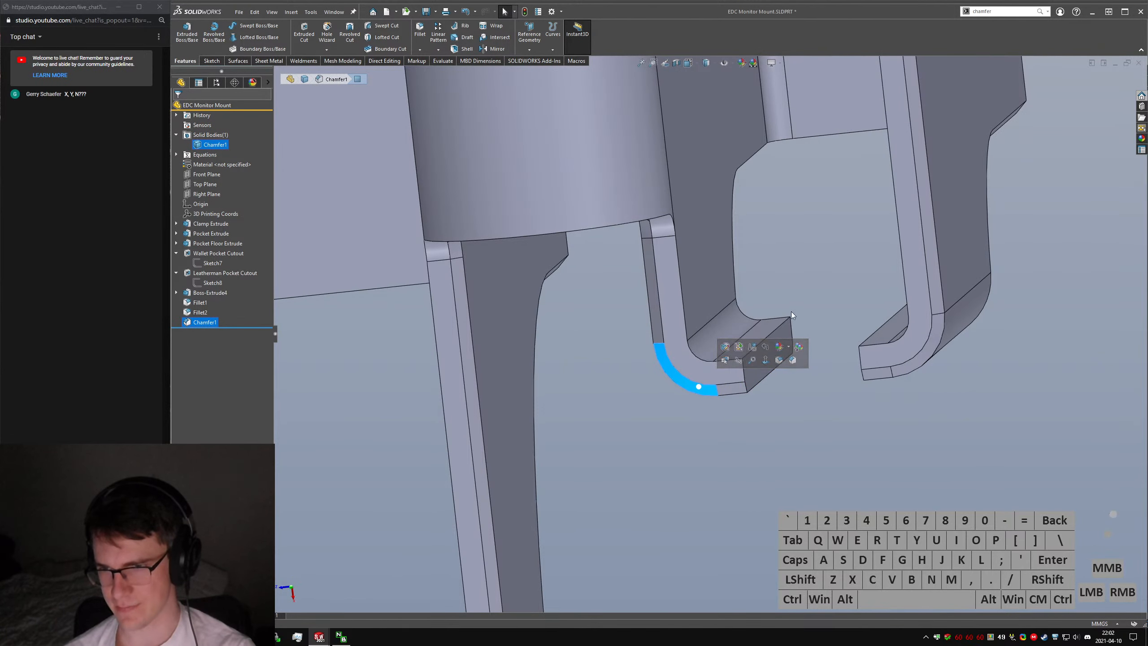
pyautogui.moveTo(745, 454); pyautogui.dragTo(845, 453, button='middle')
pyautogui.scroll(4, 764, 373)
pyautogui.scroll(2, 599, 340)
pyautogui.scroll(-2, 502, 476)
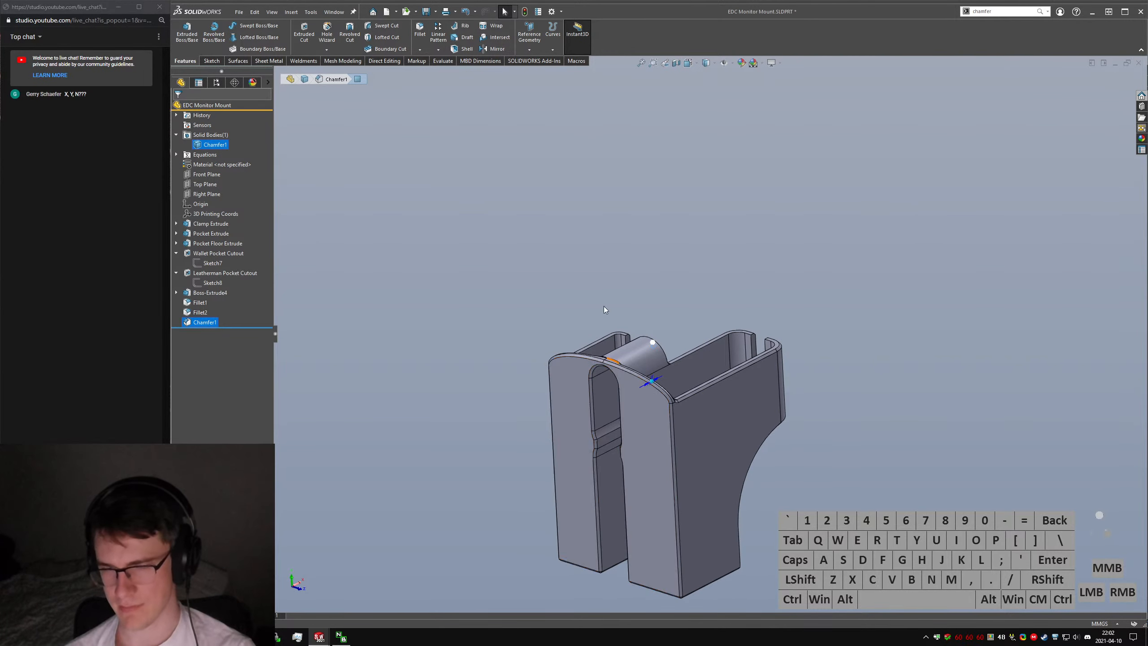
pyautogui.click(654, 229)
# Switch to the Key Tray part and examine its clip and side profile from several angles.
pyautogui.hotkey('ctrl', 'Tab')
pyautogui.click(566, 339)
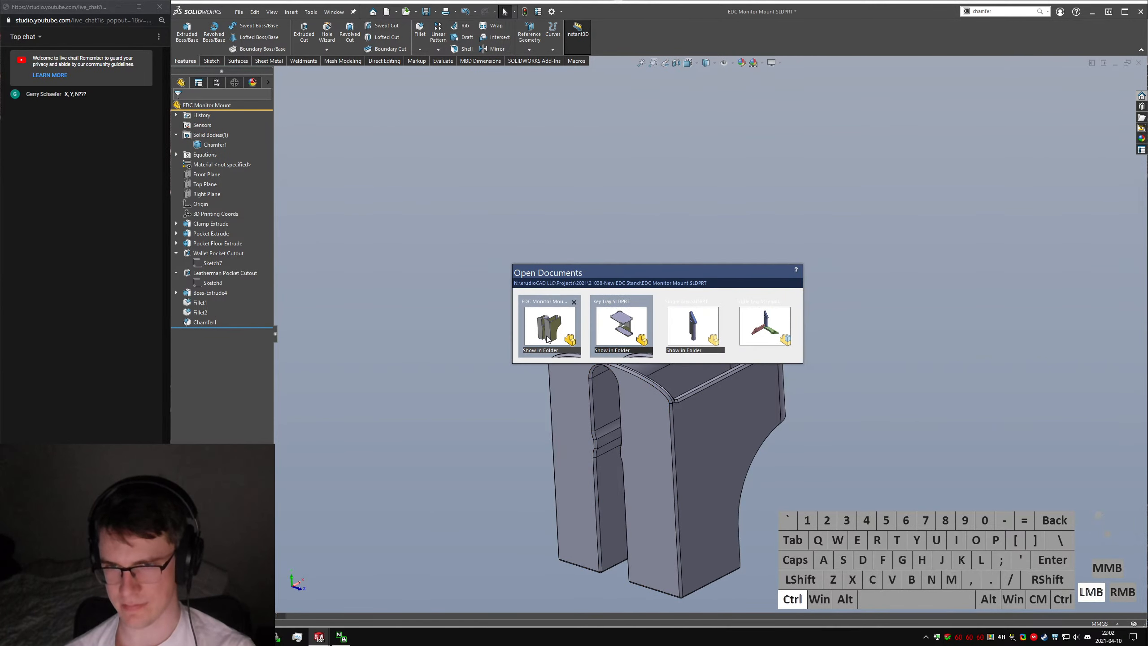
pyautogui.click(573, 452)
pyautogui.click(579, 324)
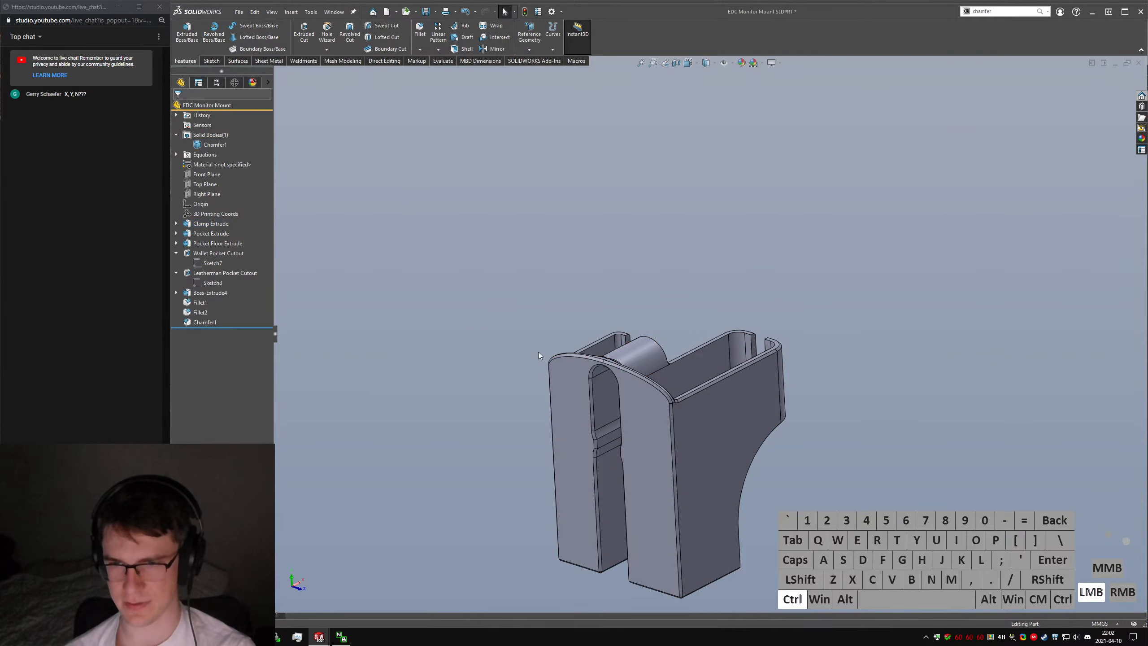
pyautogui.hotkey('ctrl', 'Tab')
pyautogui.hotkey('ctrl', 'Tab')
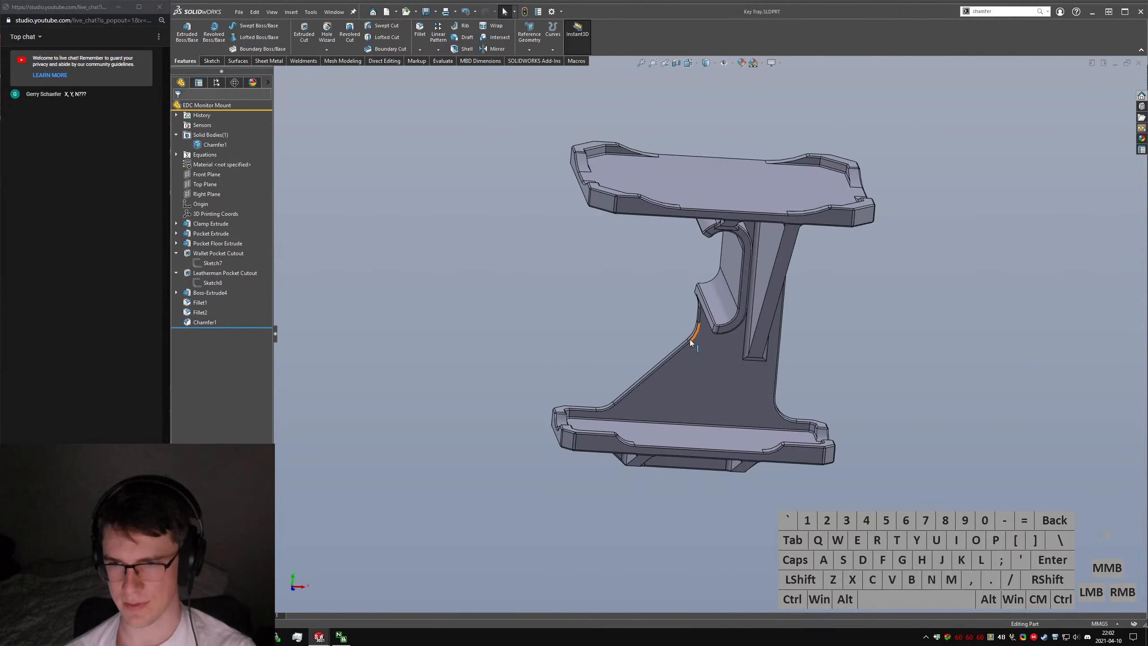
pyautogui.moveTo(723, 281); pyautogui.dragTo(748, 424, button='middle')
pyautogui.click(620, 328)
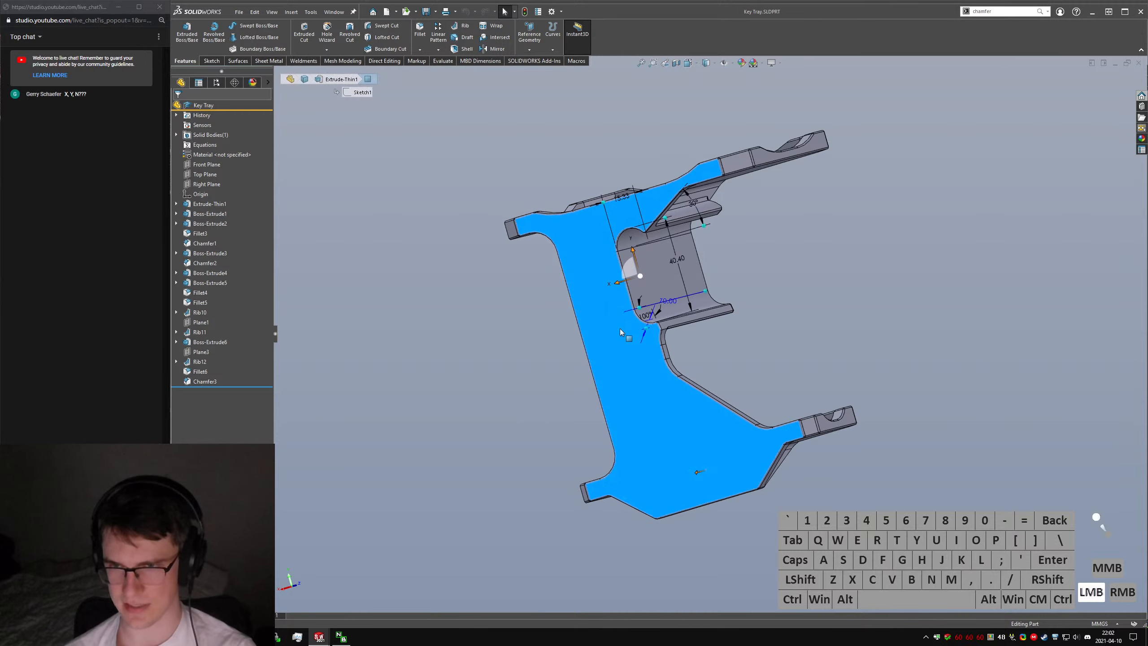
pyautogui.moveTo(602, 286); pyautogui.dragTo(515, 283, button='middle')
pyautogui.click(835, 388)
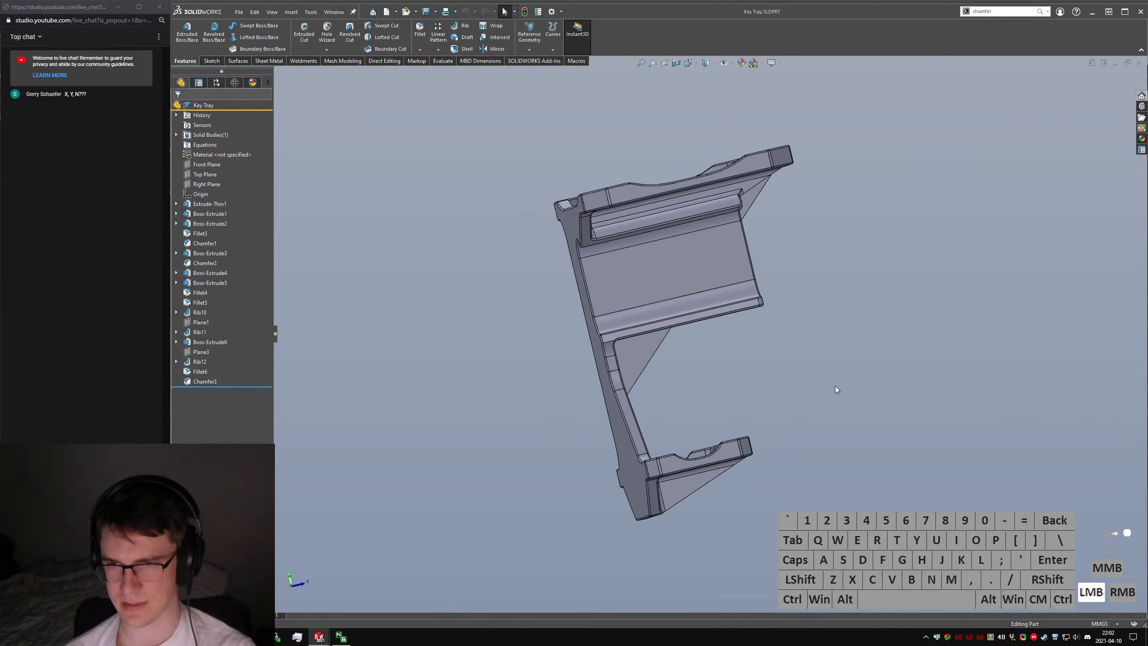
# Return to the EDC Monitor Mount part and examine the notch faces inside the slot and the clip-joined pockets.
pyautogui.hotkey('ctrl', 'Tab')
pyautogui.moveTo(716, 369); pyautogui.dragTo(708, 445, button='middle')
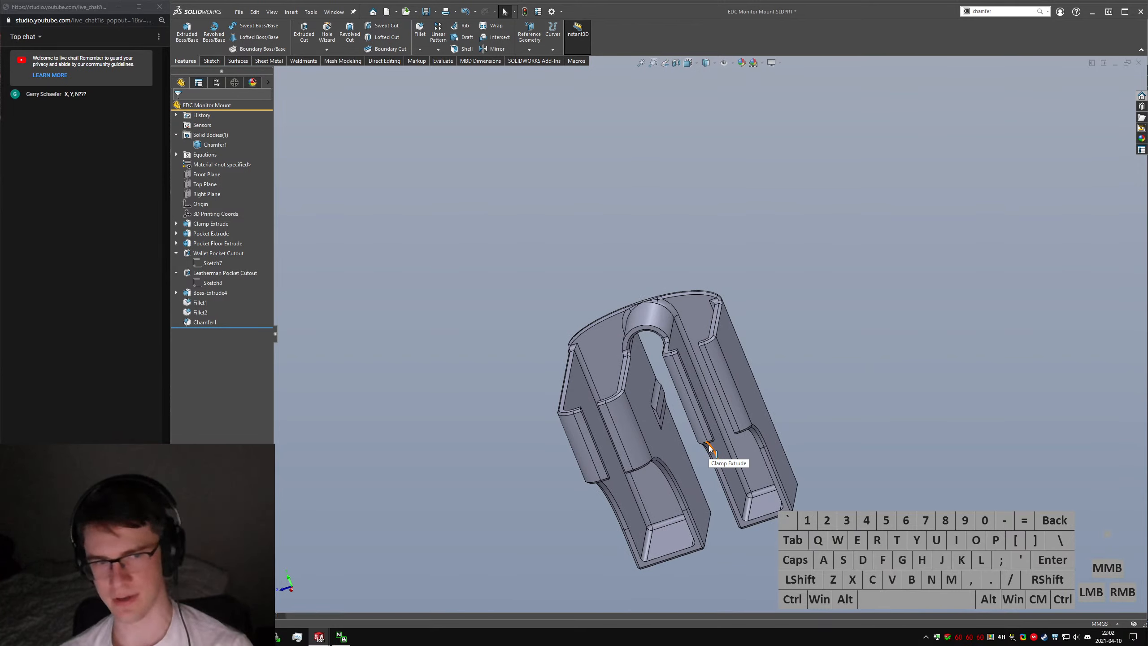
pyautogui.hotkey('ctrl', 'w')
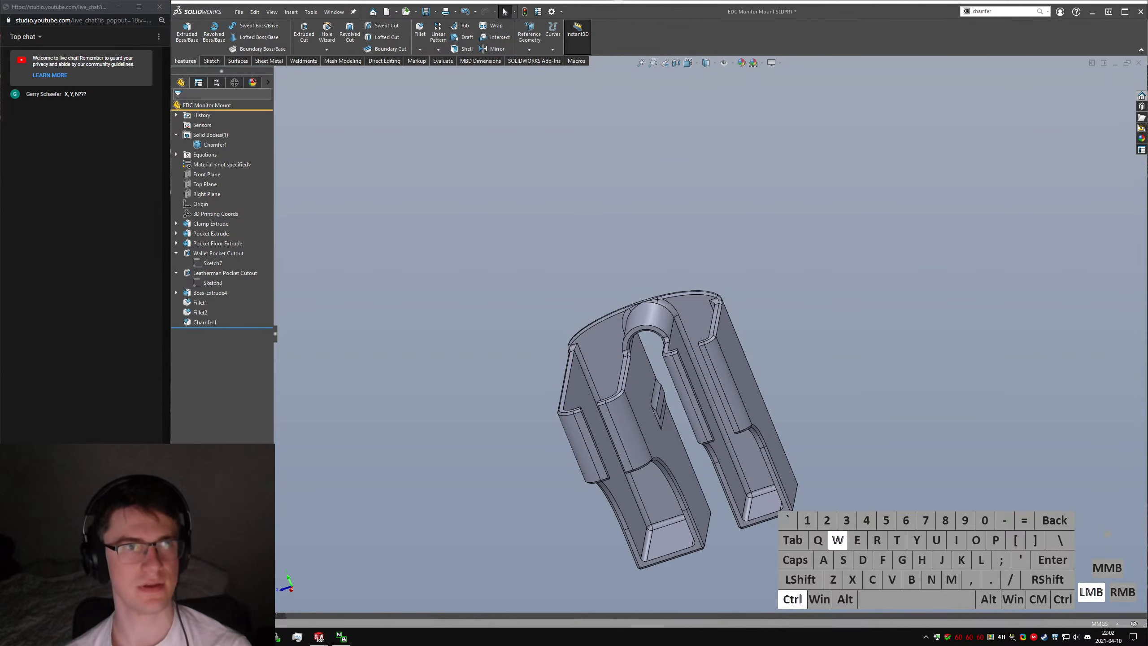
pyautogui.moveTo(575, 286); pyautogui.dragTo(572, 318, button='middle')
pyautogui.scroll(-3, 633, 360)
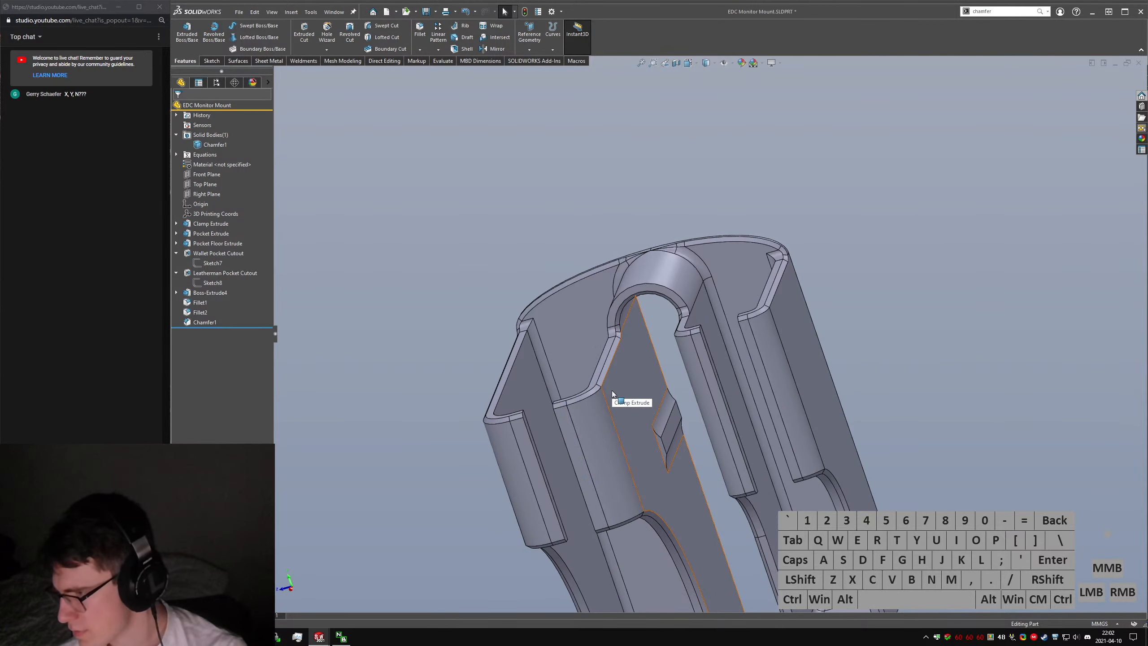
pyautogui.moveTo(624, 359); pyautogui.dragTo(547, 322, button='middle')
pyautogui.scroll(2, 694, 394)
pyautogui.scroll(2, 739, 424)
pyautogui.scroll(-4, 756, 403)
pyautogui.moveTo(748, 335)
pyautogui.mouseDown(button='middle')
pyautogui.moveTo(739, 313)
pyautogui.moveTo(584, 294)
pyautogui.mouseUp(button='middle')
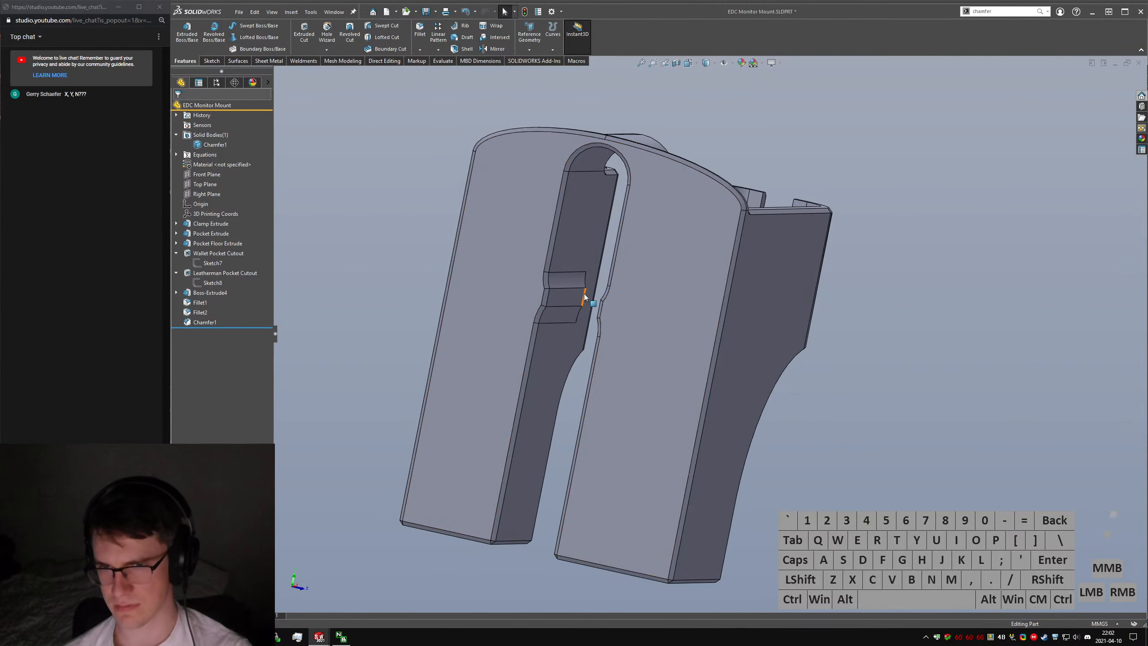
pyautogui.scroll(-3, 584, 295)
pyautogui.click(581, 278)
pyautogui.click(561, 325)
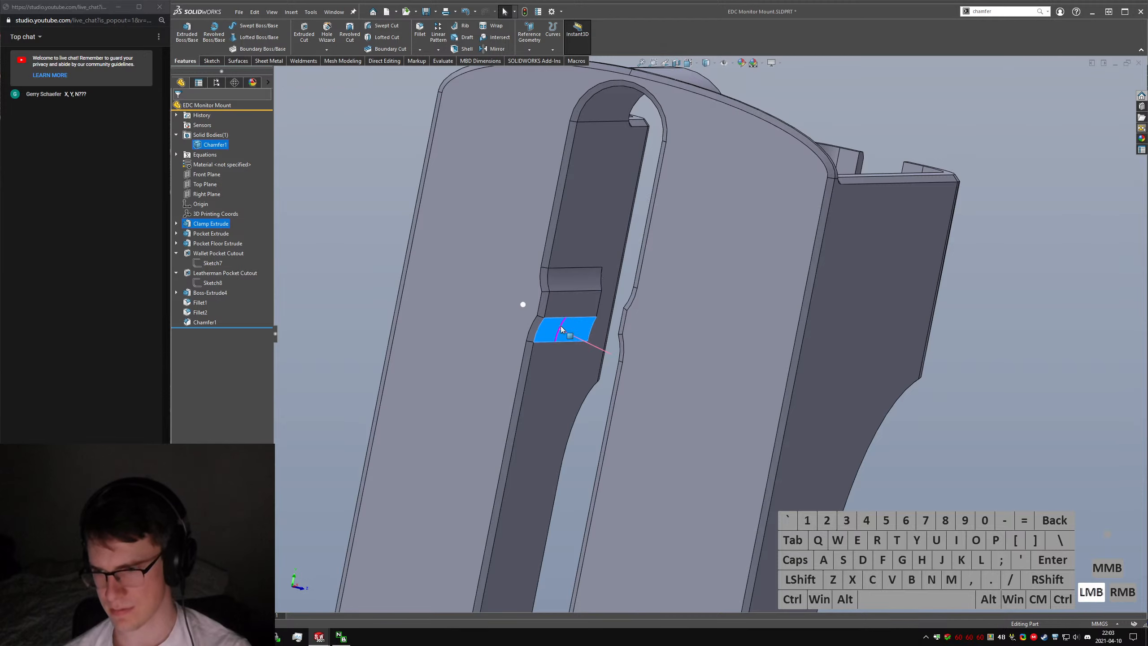
pyautogui.scroll(4, 561, 325)
pyautogui.moveTo(567, 333); pyautogui.dragTo(746, 201, button='middle')
pyautogui.scroll(-3, 745, 201)
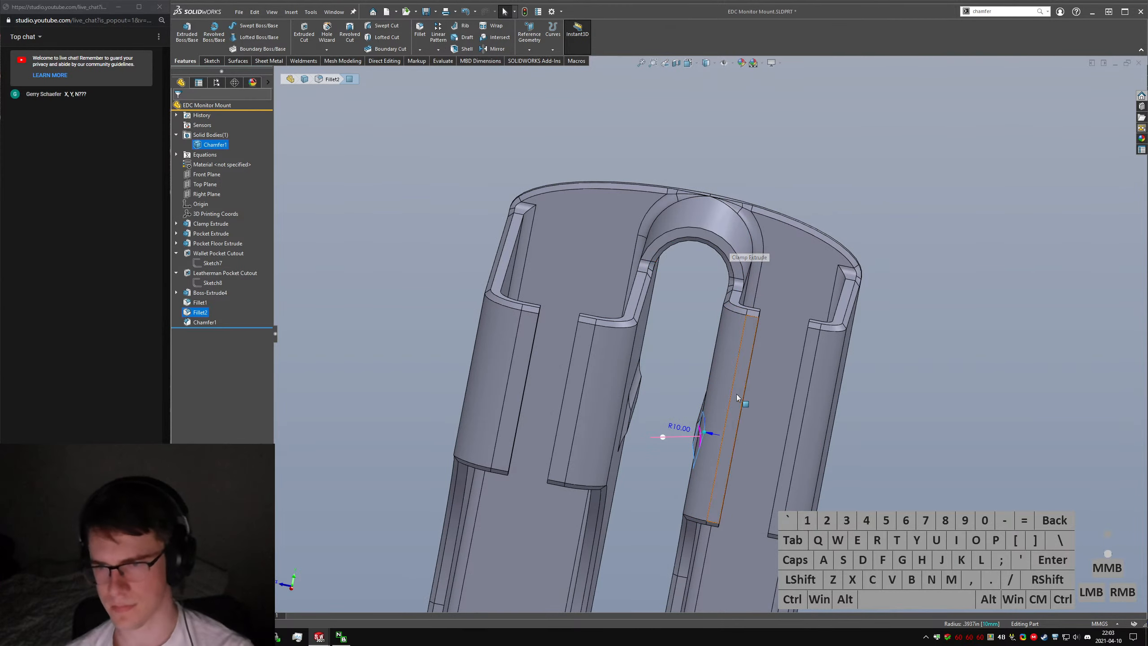
pyautogui.moveTo(737, 394); pyautogui.dragTo(712, 461, button='middle')
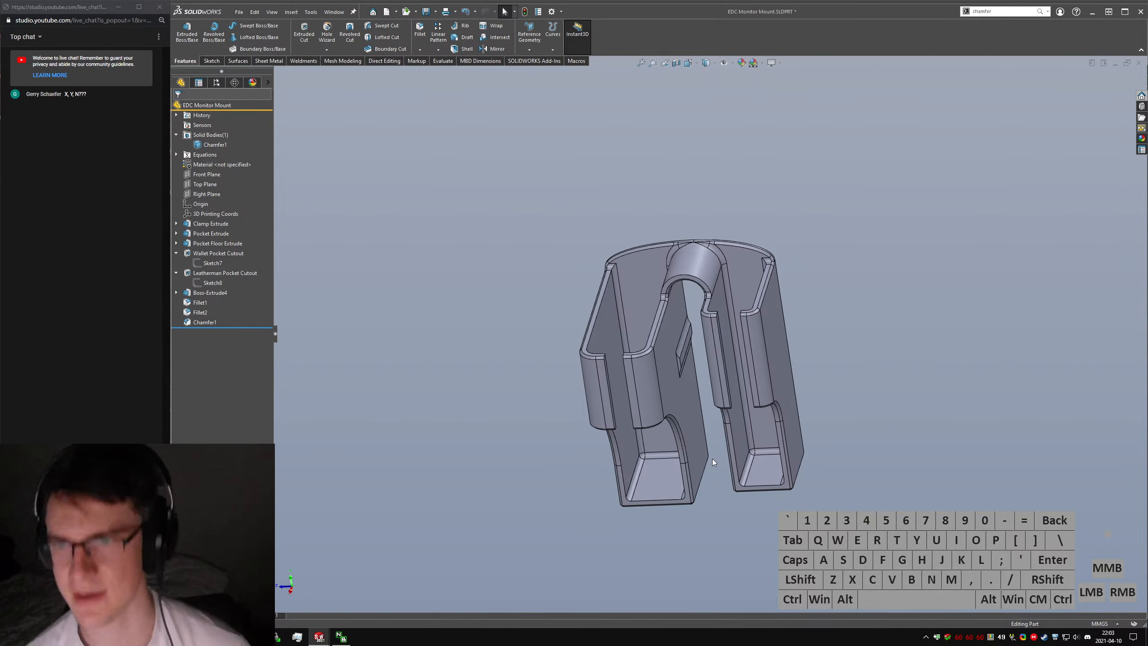
pyautogui.moveTo(687, 396); pyautogui.dragTo(740, 329, button='middle')
pyautogui.scroll(-3, 725, 307)
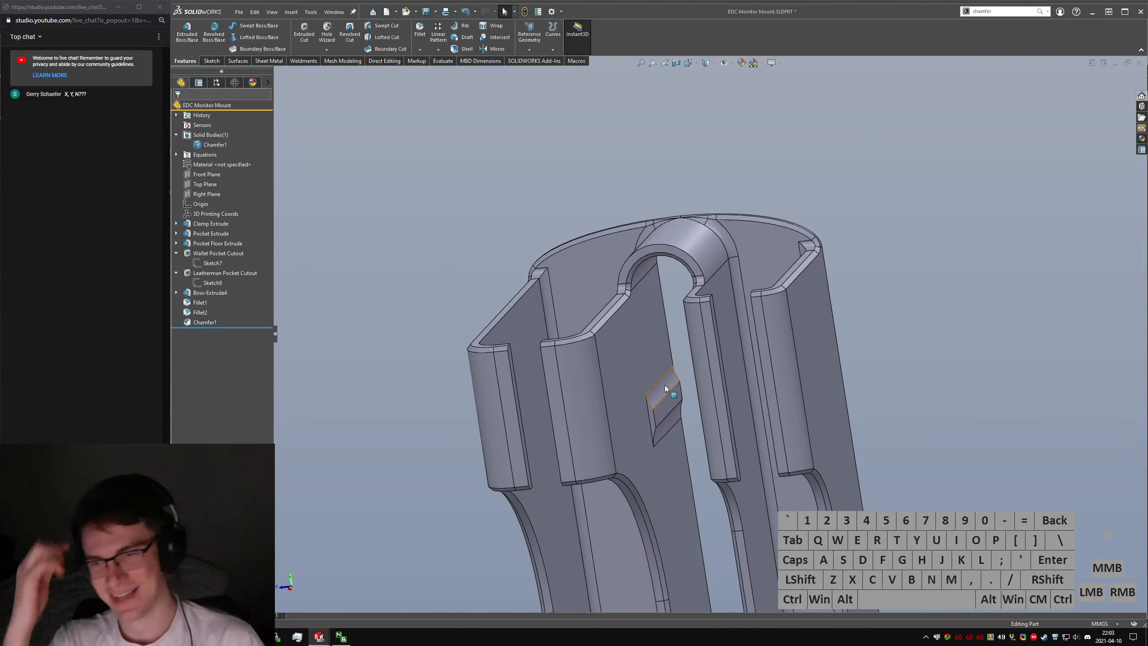
# Switch to the Triple Leg Assembly and examine the Z-shaped cutout in the single arm.
pyautogui.hotkey('ctrl', 'Tab')
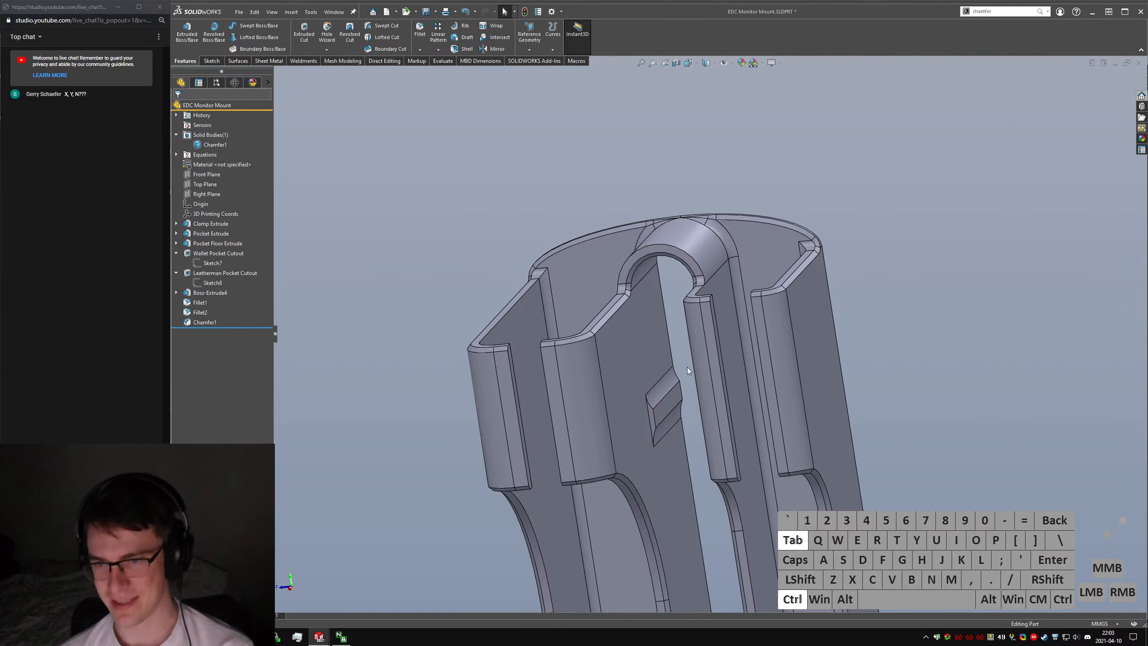
pyautogui.click(727, 342)
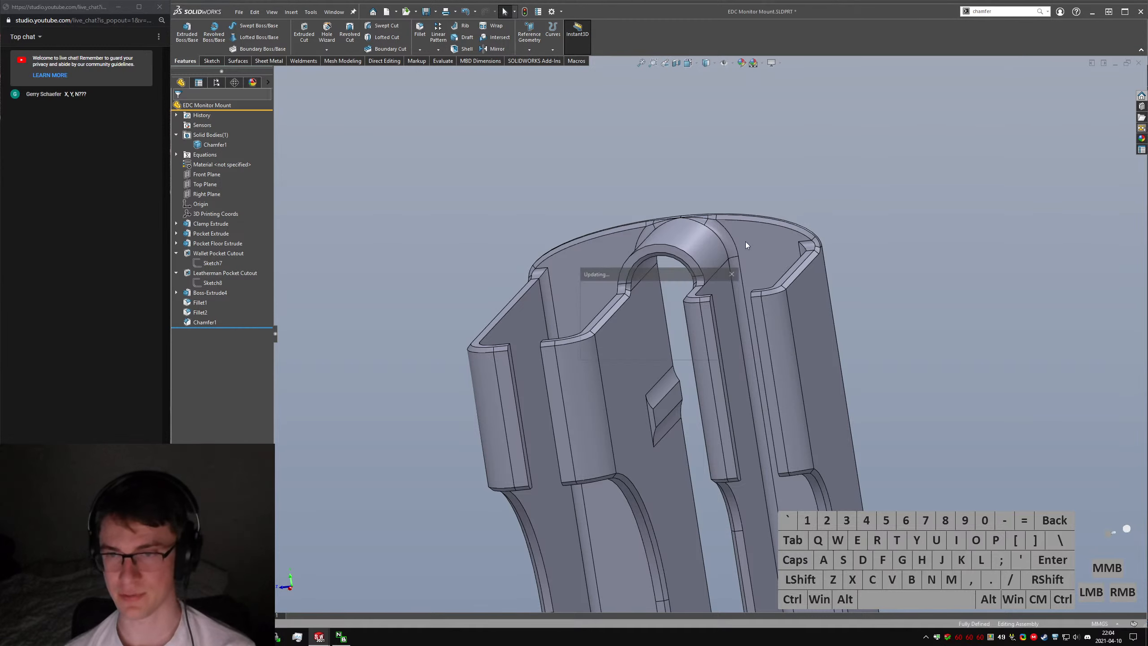
pyautogui.scroll(5, 678, 314)
pyautogui.moveTo(695, 321); pyautogui.dragTo(650, 406, button='middle')
pyautogui.scroll(-6, 675, 328)
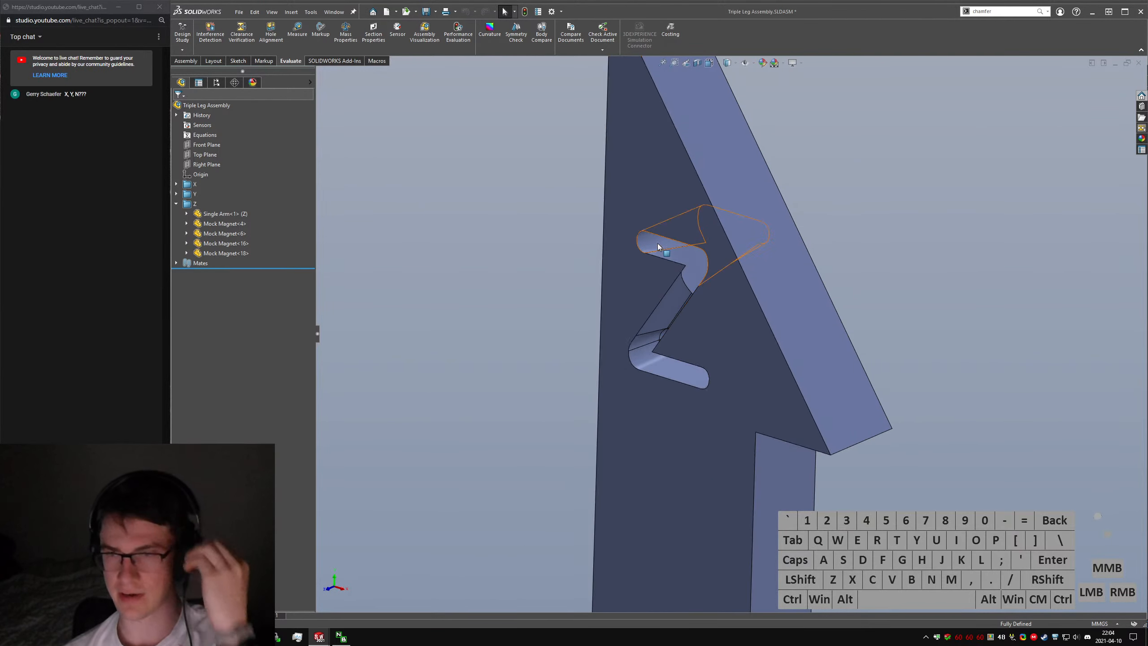
pyautogui.moveTo(658, 244); pyautogui.dragTo(666, 225, button='middle')
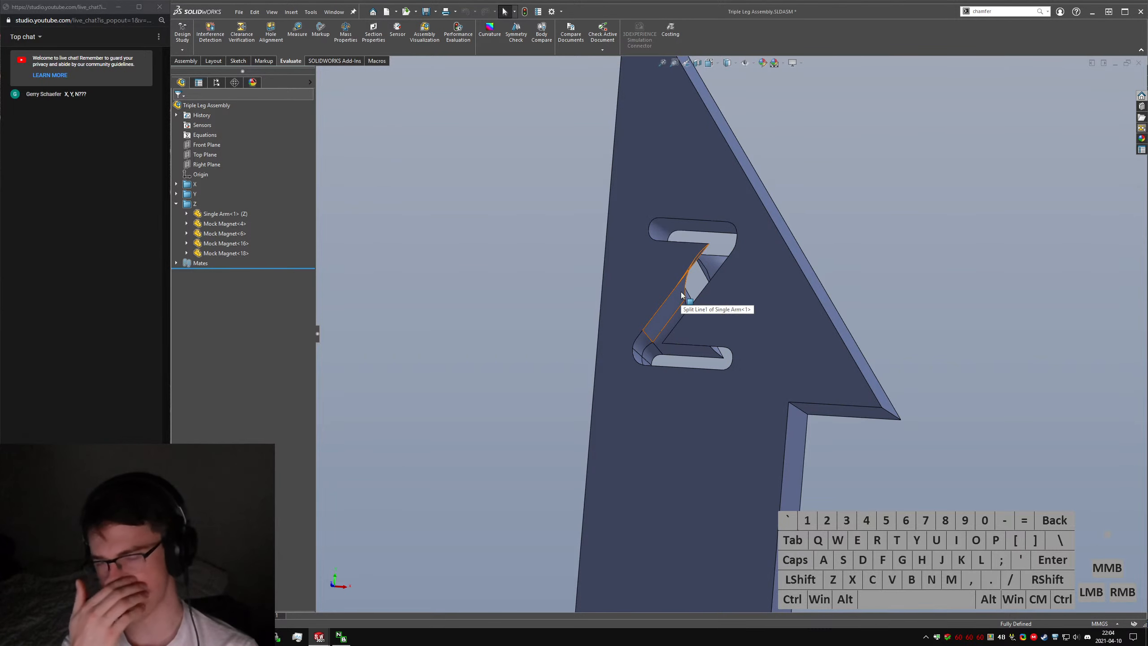
pyautogui.moveTo(681, 291); pyautogui.dragTo(986, 224, button='middle')
# Return to the EDC Monitor Mount part, set the isometric view, and save the part.
pyautogui.hotkey('ctrl', 'Tab')
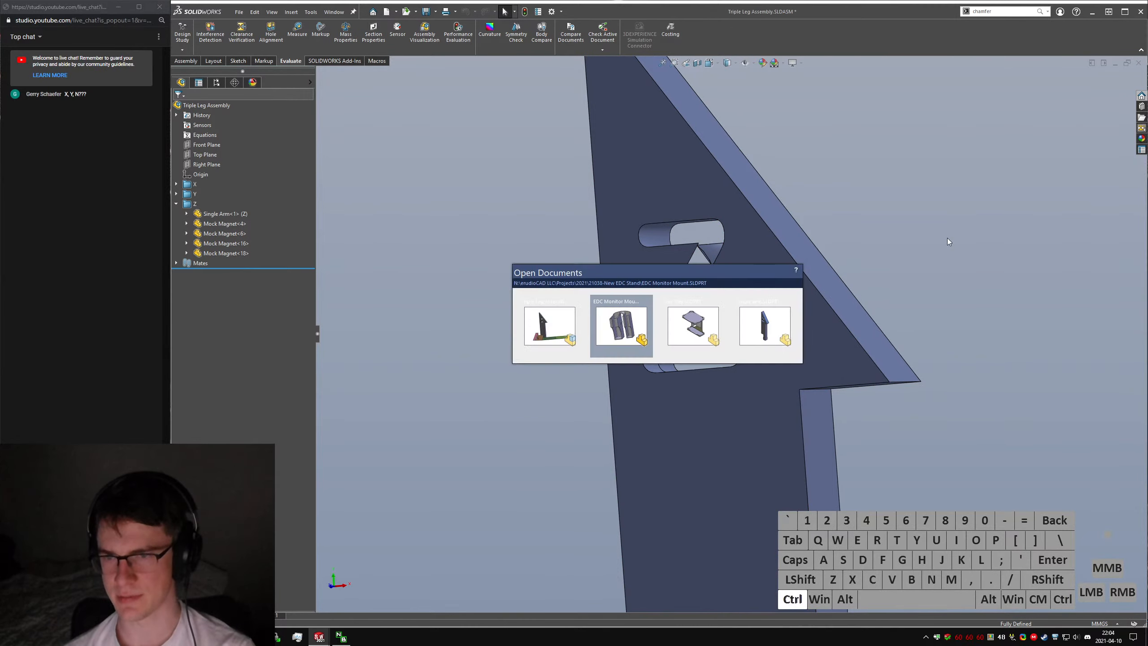
pyautogui.moveTo(649, 287); pyautogui.dragTo(673, 318, button='middle')
pyautogui.click(672, 318)
pyautogui.hotkey('ctrl', '7')
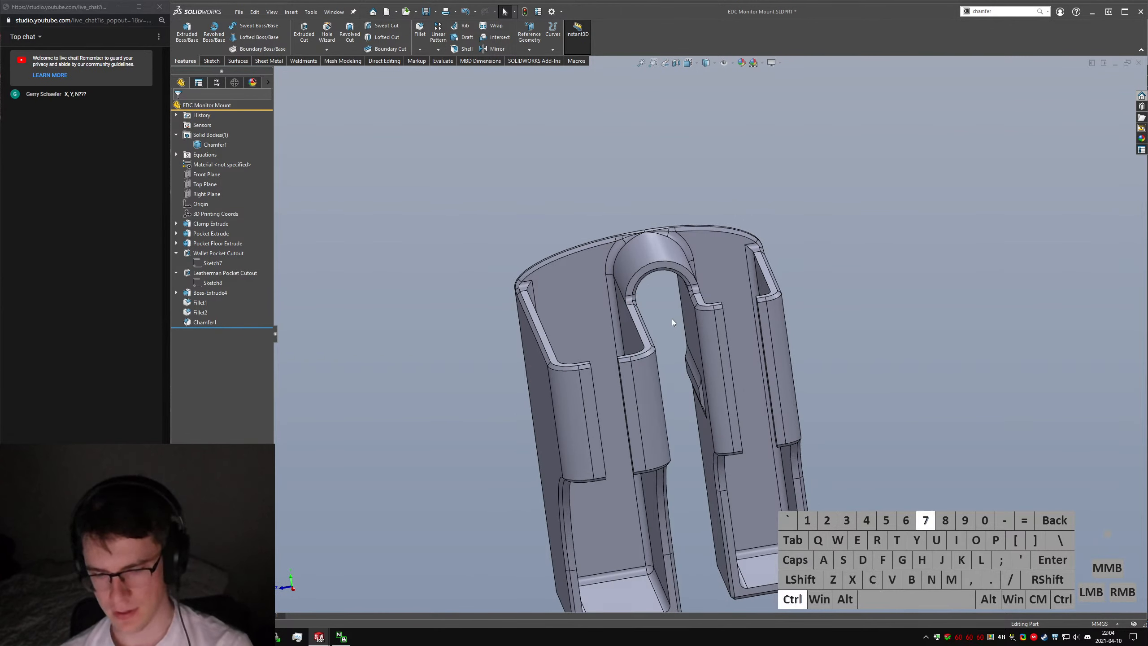
pyautogui.click(938, 229)
pyautogui.hotkey('ctrl', 's')
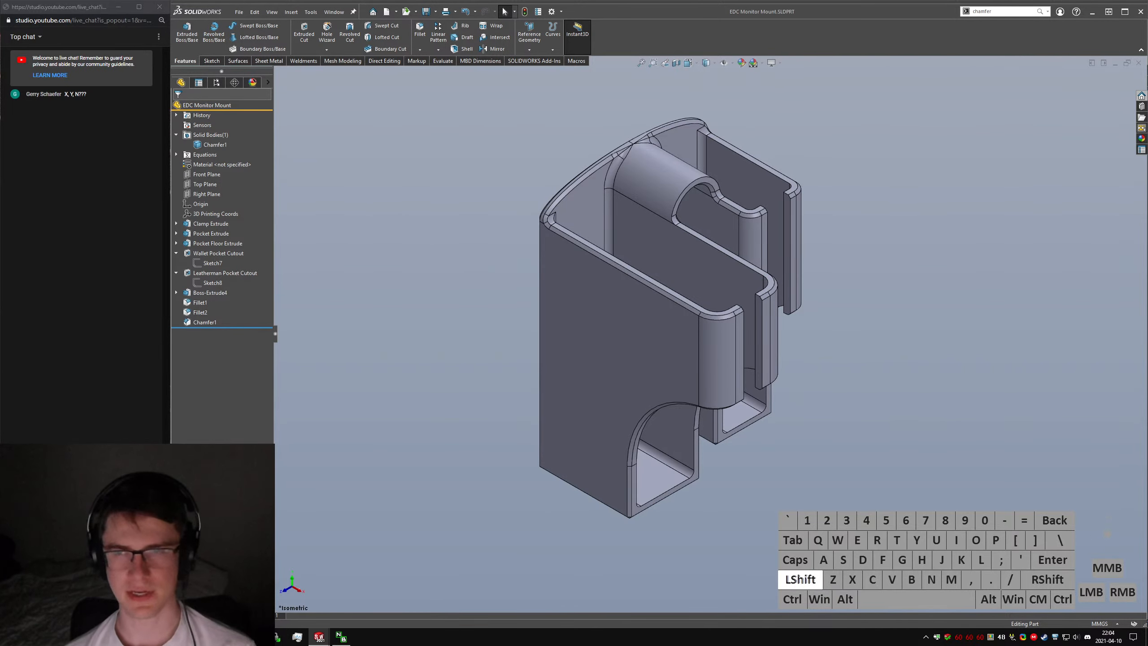
pyautogui.click(443, 402)
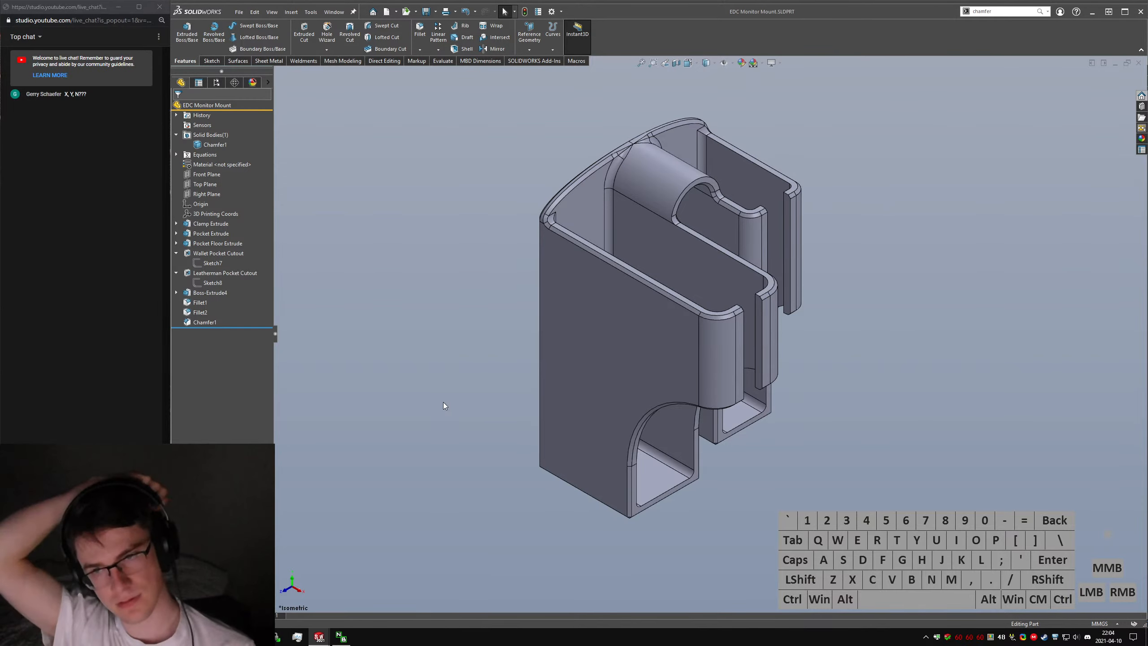